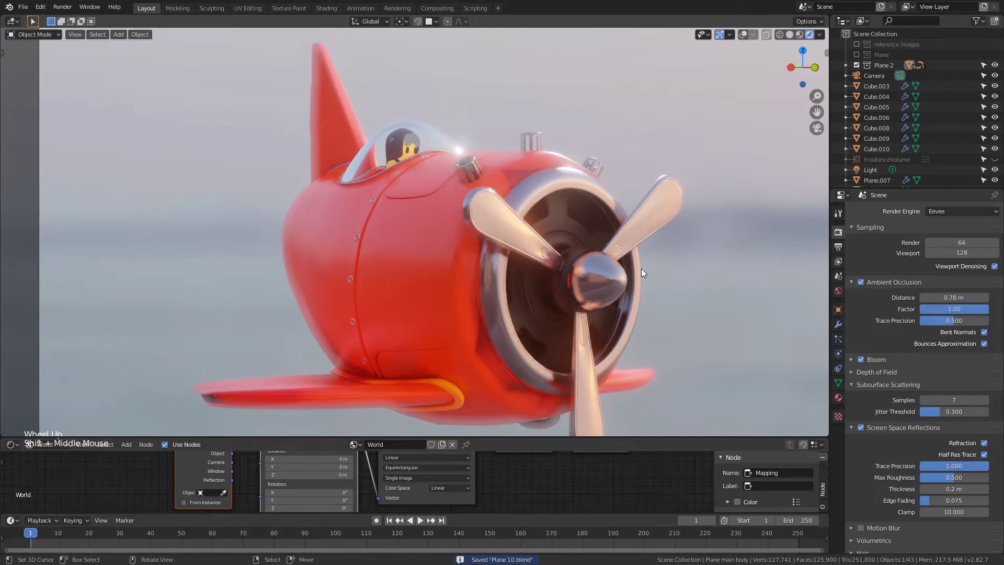
# Examine the finished red plane model's nose, propeller and body up close in an enlarged viewport.
pyautogui.keyDown('shift'); pyautogui.moveTo(642, 269); pyautogui.dragTo(617, 259, button='middle'); pyautogui.keyUp('shift')
pyautogui.scroll(3, 576, 282)
pyautogui.scroll(7, 576, 282)
pyautogui.scroll(-1, 614, 278)
pyautogui.press('KP_5')
pyautogui.press('KP_5')
pyautogui.scroll(-1, 622, 264)
pyautogui.hotkey('ctrl', 'space')
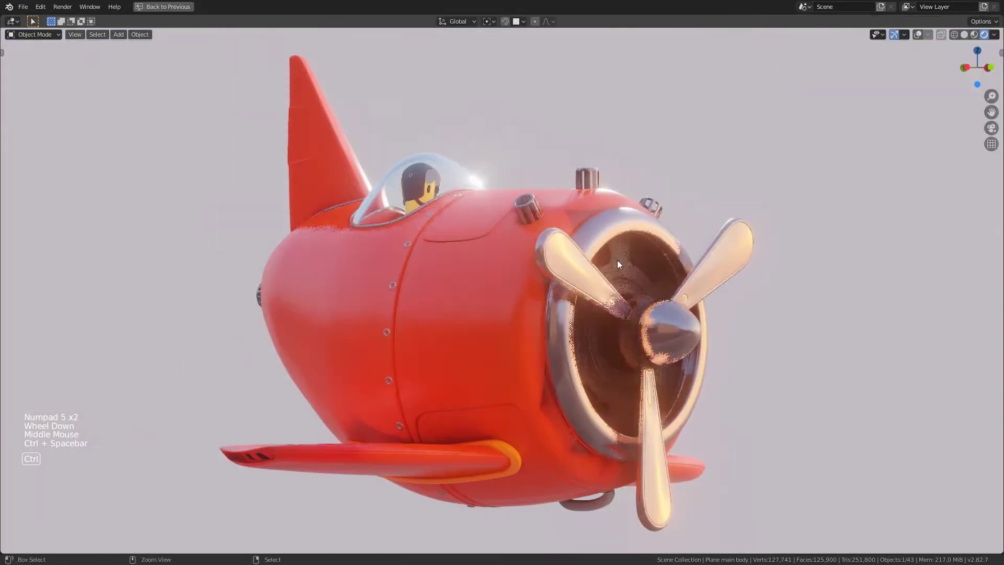
pyautogui.click(929, 35)
pyautogui.keyDown('shift'); pyautogui.moveTo(618, 325); pyautogui.dragTo(662, 306, button='middle'); pyautogui.keyUp('shift')
pyautogui.hotkey('ctrl', 'space')
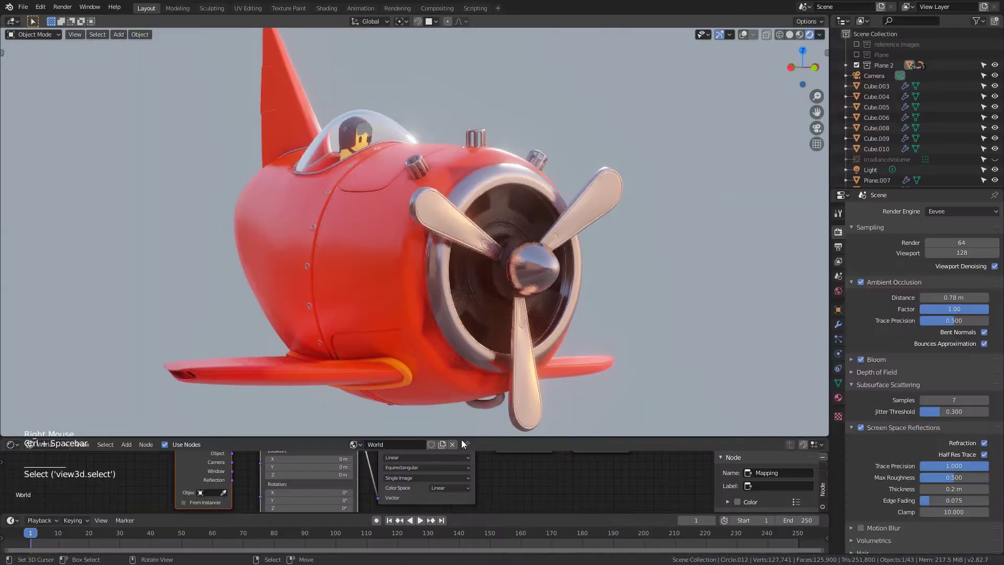
# Adjust the base color brightness of the engine's dark Material.005 to a value of about 0.41.
pyautogui.keyDown('ctrl'); pyautogui.scroll(-1, 47, 448); pyautogui.keyUp('ctrl')
pyautogui.moveTo(367, 487); pyautogui.dragTo(495, 504, button='middle')
pyautogui.click(492, 497)
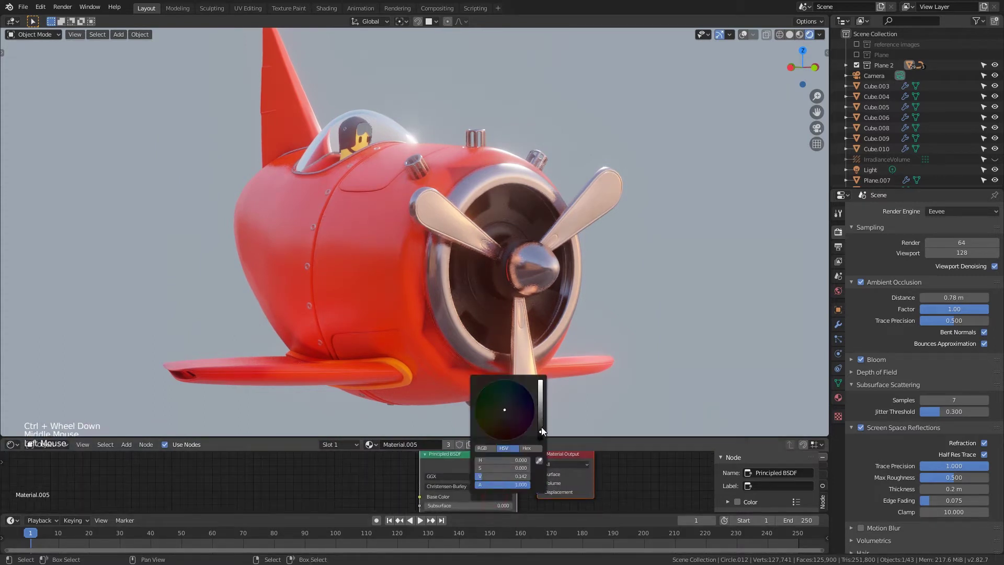
pyautogui.moveTo(540, 412); pyautogui.dragTo(540, 415)
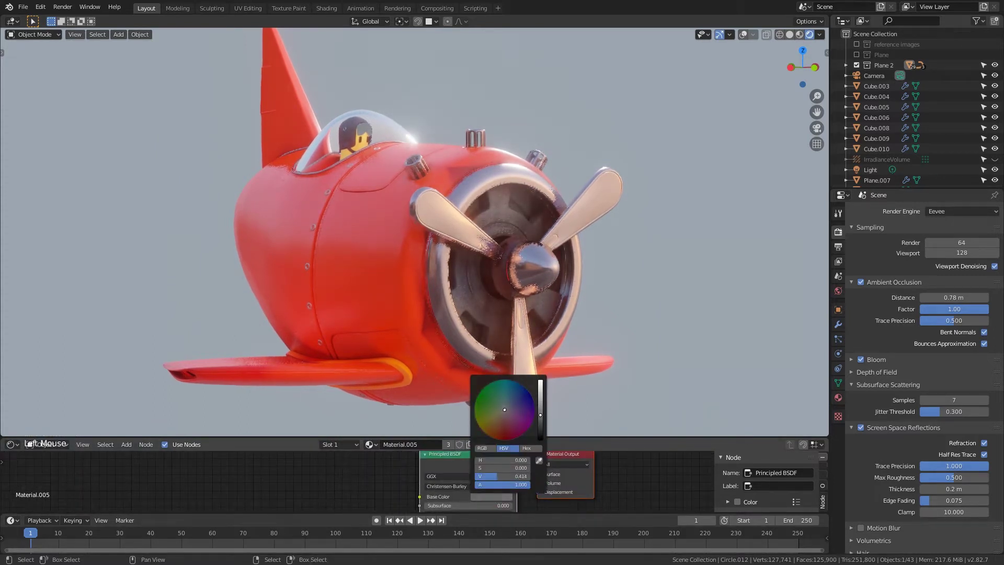
# Inspect the whole plane model from other angles in a maximized viewport.
pyautogui.moveTo(533, 347); pyautogui.dragTo(613, 371, button='middle')
pyautogui.hotkey('ctrl', 'space')
pyautogui.scroll(-2, 611, 368)
pyautogui.moveTo(679, 353); pyautogui.dragTo(469, 307, button='middle')
pyautogui.scroll(-2, 576, 347)
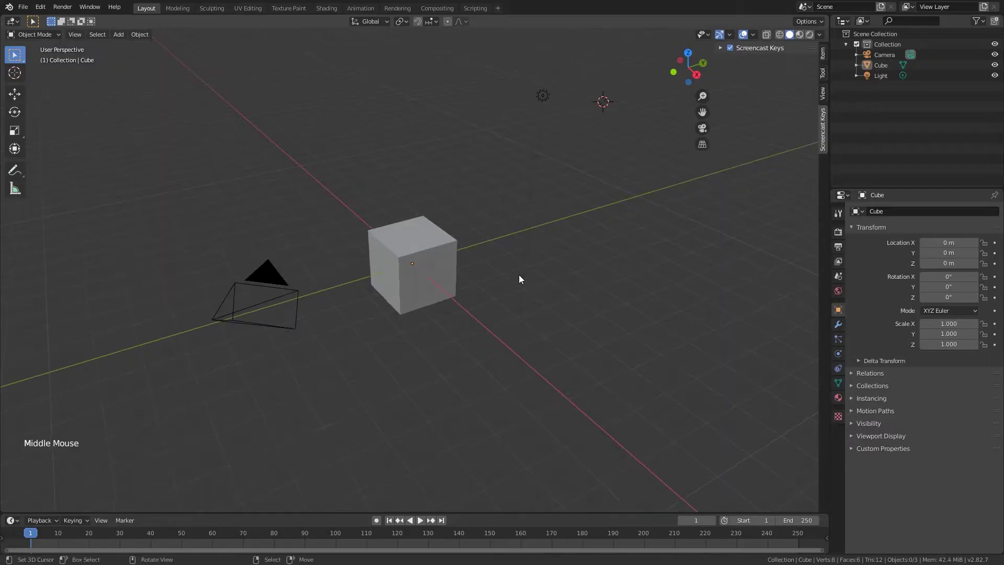
# Delete all default objects from the new scene and switch to the front view.
pyautogui.keyDown('shift'); pyautogui.moveTo(519, 275); pyautogui.dragTo(465, 271, button='middle'); pyautogui.keyUp('shift')
pyautogui.press('a')
pyautogui.press('Delete')
pyautogui.scroll(1, 495, 284)
pyautogui.press('KP_1')
pyautogui.scroll(1, 515, 281)
pyautogui.hotkey('shift', 'a')
pyautogui.moveTo(464, 271)
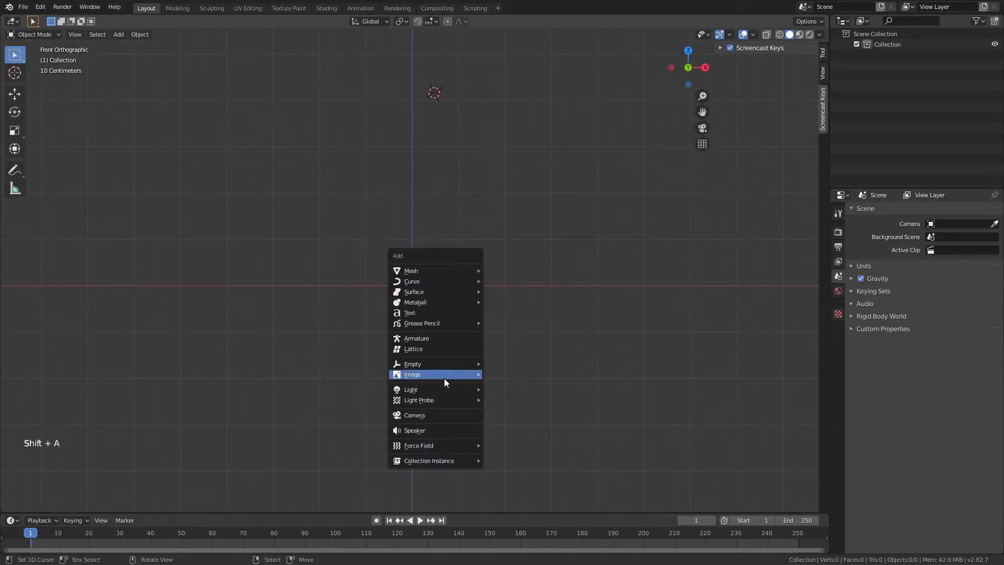
pyautogui.moveTo(438, 369)
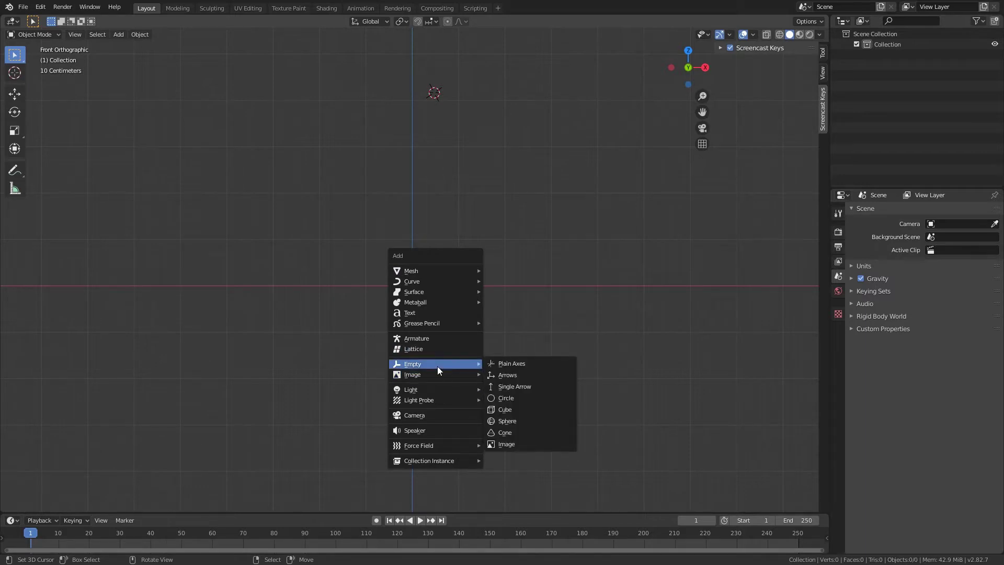
pyautogui.click(535, 225)
pyautogui.click(536, 225)
# Add Plane Front view.JPG from the textures folder as a reference image in the front view and clear its location.
pyautogui.hotkey('shift', 'a')
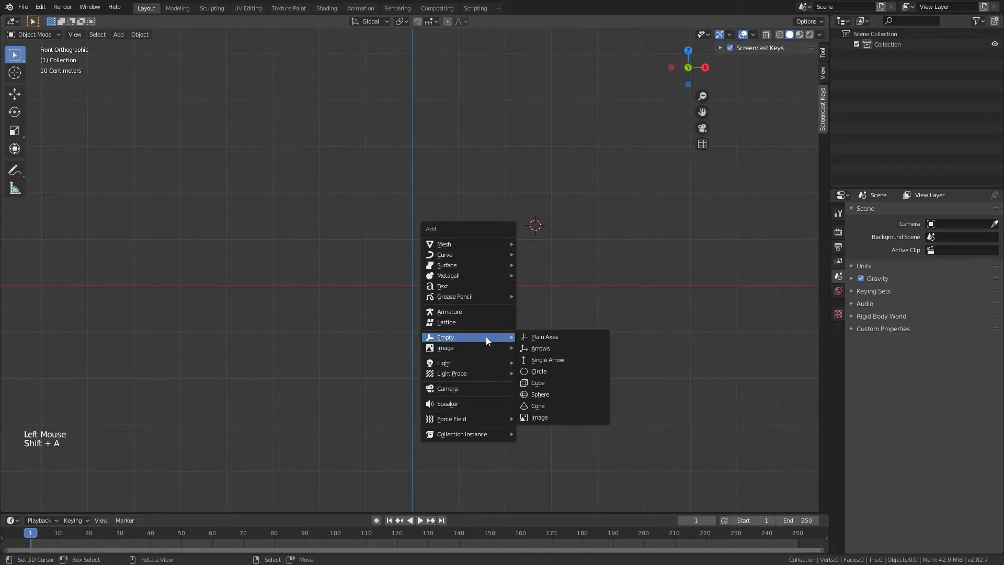
pyautogui.moveTo(501, 348)
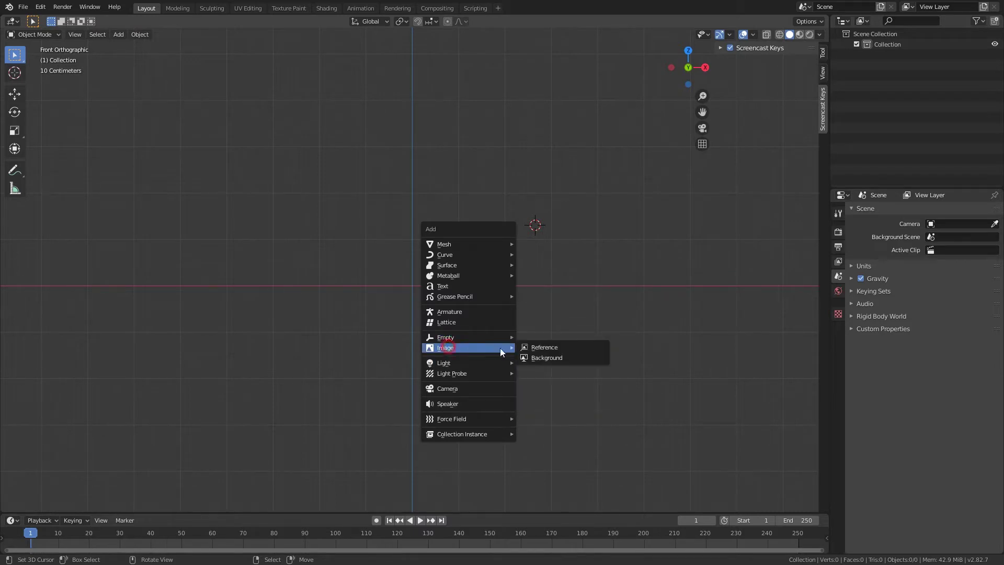
pyautogui.click(542, 346)
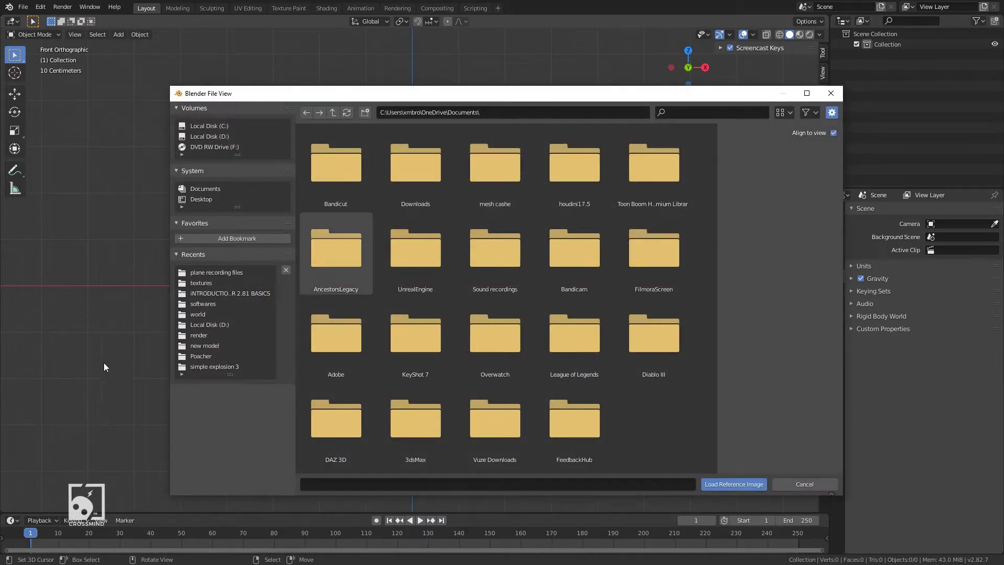
pyautogui.click(246, 293)
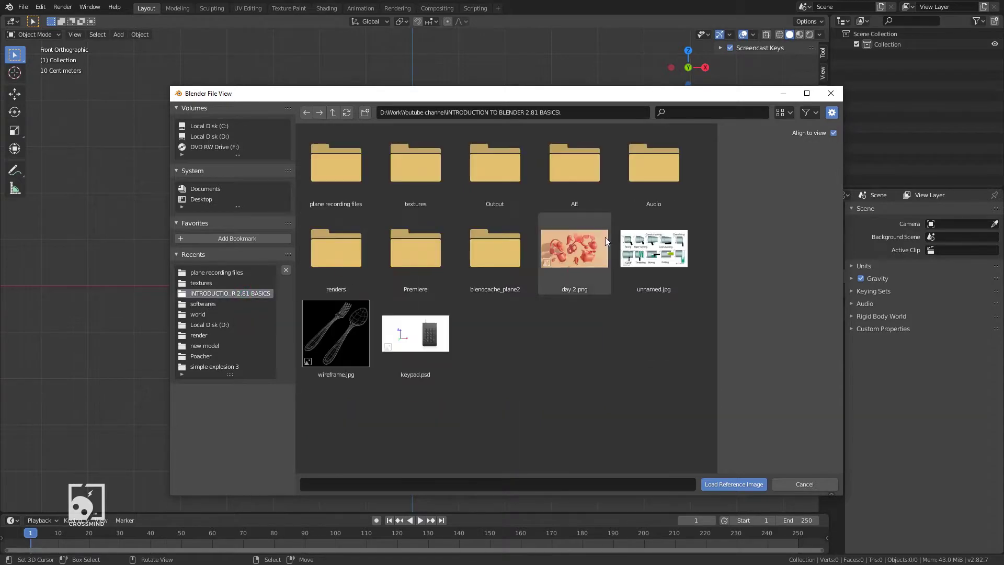
pyautogui.click(217, 272)
pyautogui.doubleClick(661, 171)
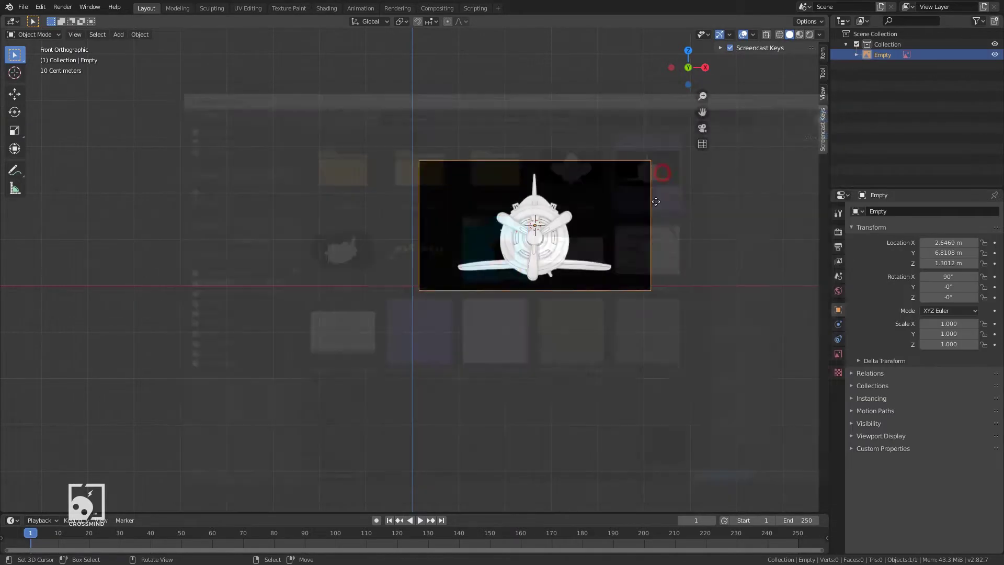
pyautogui.hotkey('alt', 'g')
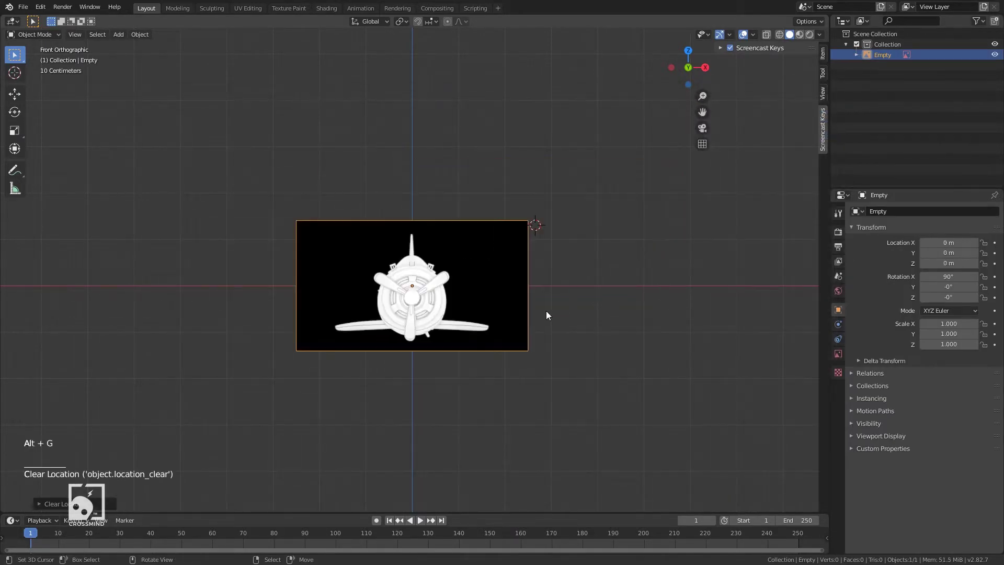
pyautogui.scroll(1, 511, 336)
pyautogui.keyDown('shift'); pyautogui.moveTo(511, 337); pyautogui.dragTo(518, 292, button='middle'); pyautogui.keyUp('shift')
pyautogui.scroll(1, 526, 341)
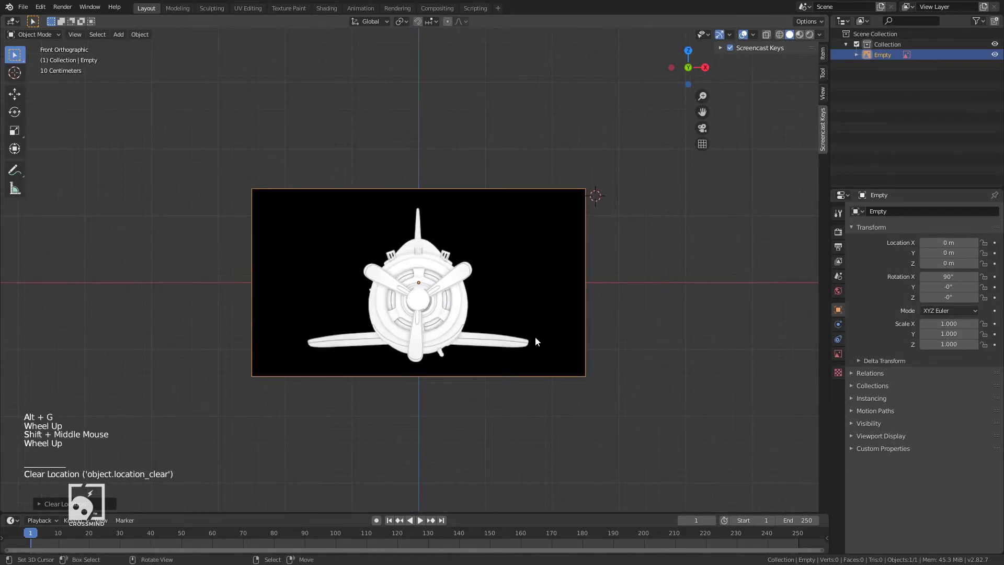
pyautogui.press('KP_1')
# Add Plane Side.JPG as a reference image in the right side view and clear its location.
pyautogui.press('KP_3')
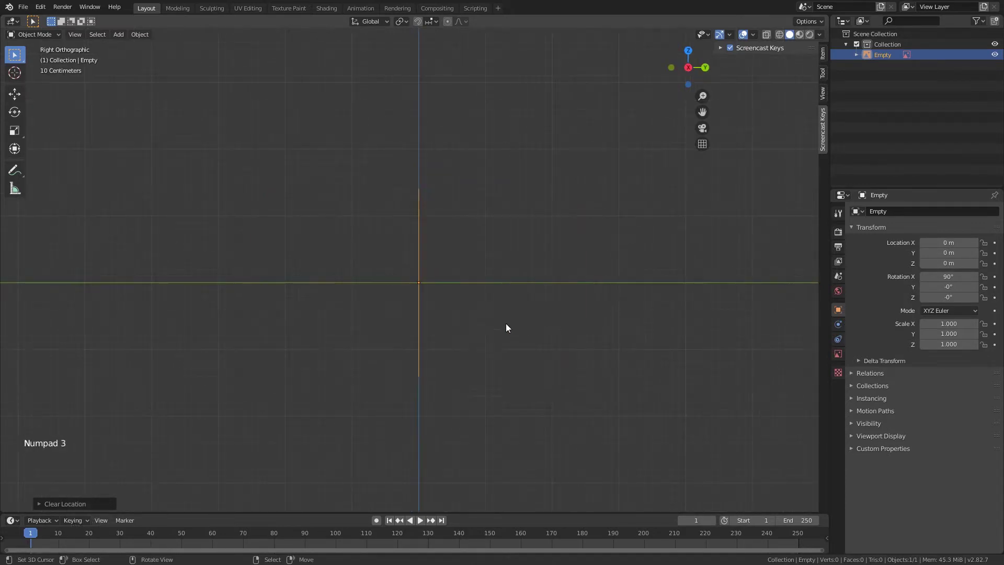
pyautogui.hotkey('shift', 'a')
pyautogui.moveTo(507, 348)
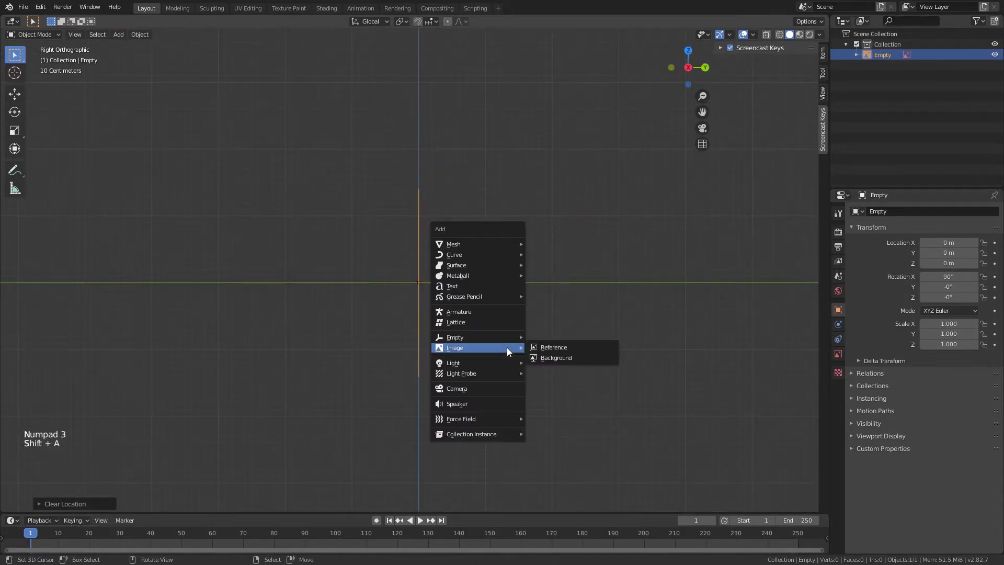
pyautogui.click(544, 347)
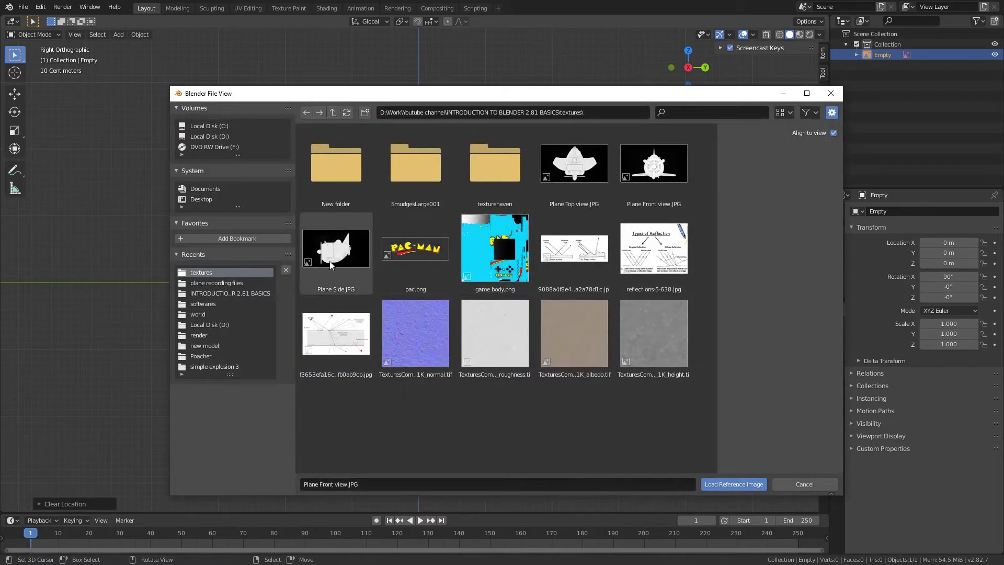
pyautogui.click(329, 259)
pyautogui.click(732, 484)
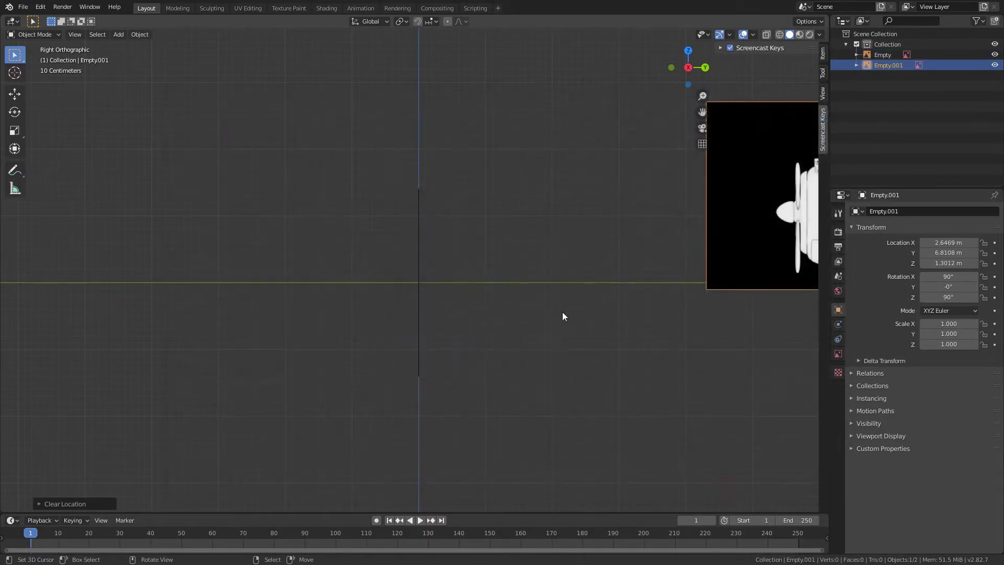
pyautogui.hotkey('alt', 'g')
pyautogui.keyDown('shift'); pyautogui.moveTo(549, 306); pyautogui.dragTo(549, 278, button='middle'); pyautogui.keyUp('shift')
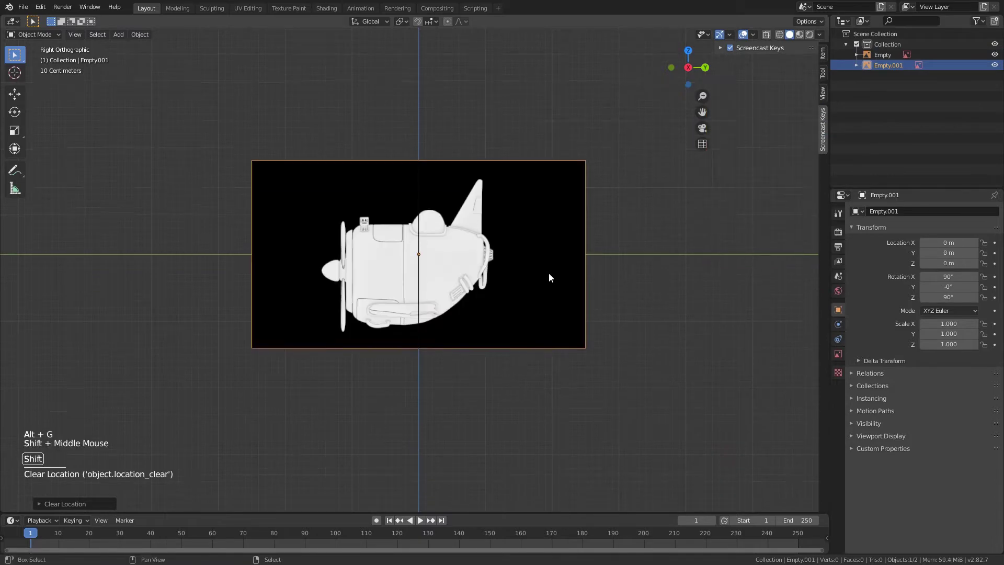
# Add Plane Top view.JPG as a reference image in the top view and clear its location.
pyautogui.click(430, 258)
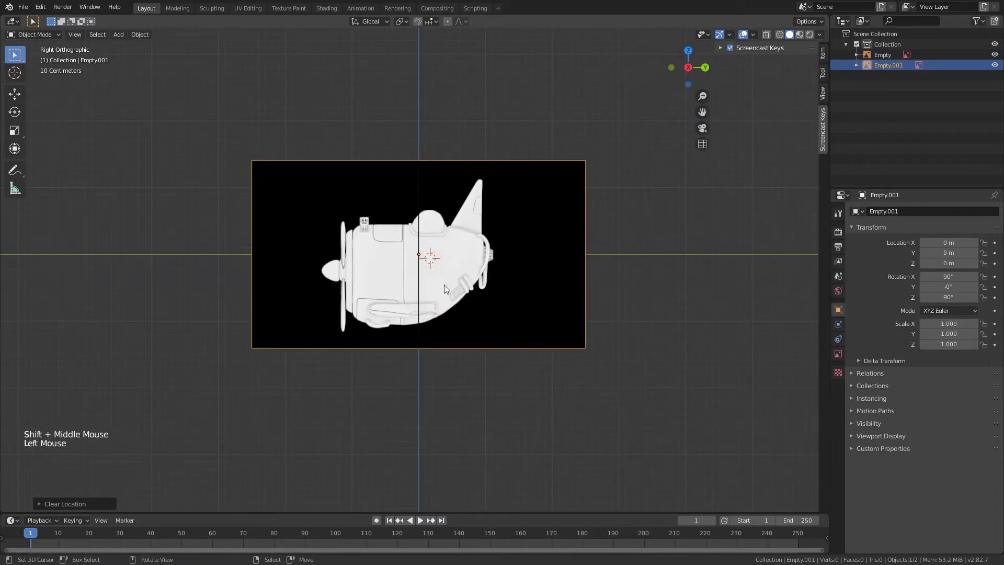
pyautogui.press('KP_7')
pyautogui.hotkey('shift', 'a')
pyautogui.moveTo(444, 285)
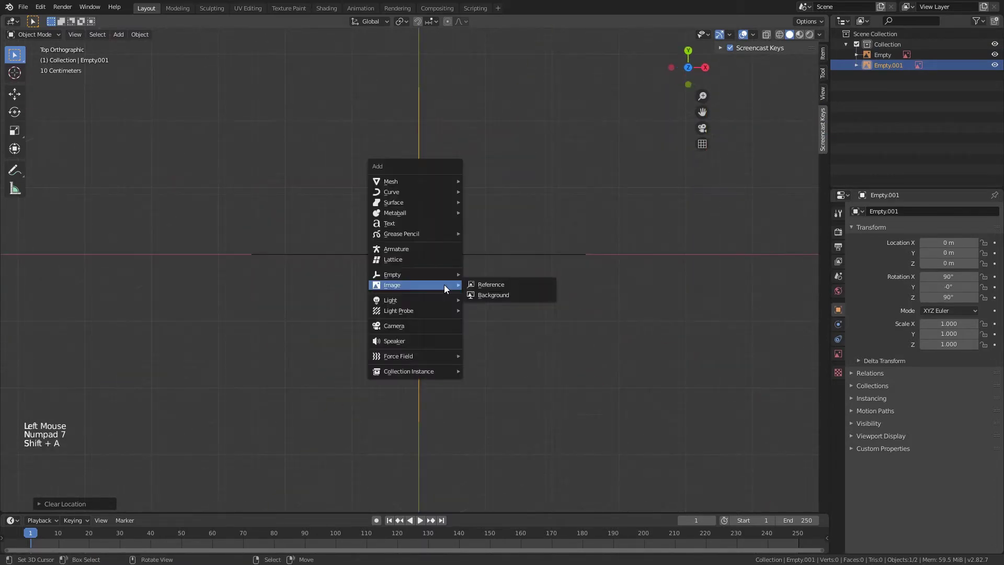
pyautogui.click(477, 286)
pyautogui.click(558, 190)
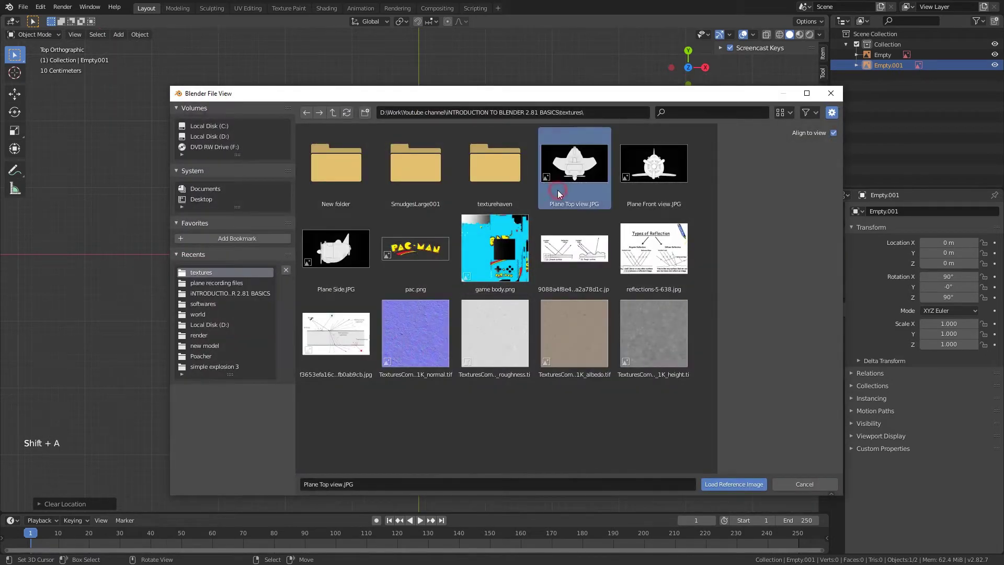
pyautogui.doubleClick(562, 176)
# Move the top-view image along the Y axis to about -0.155 m, aligning its plane with the side-view image.
pyautogui.moveTo(600, 352); pyautogui.dragTo(524, 395, button='middle')
pyautogui.scroll(2, 516, 276)
pyautogui.press('g')
pyautogui.press('y')
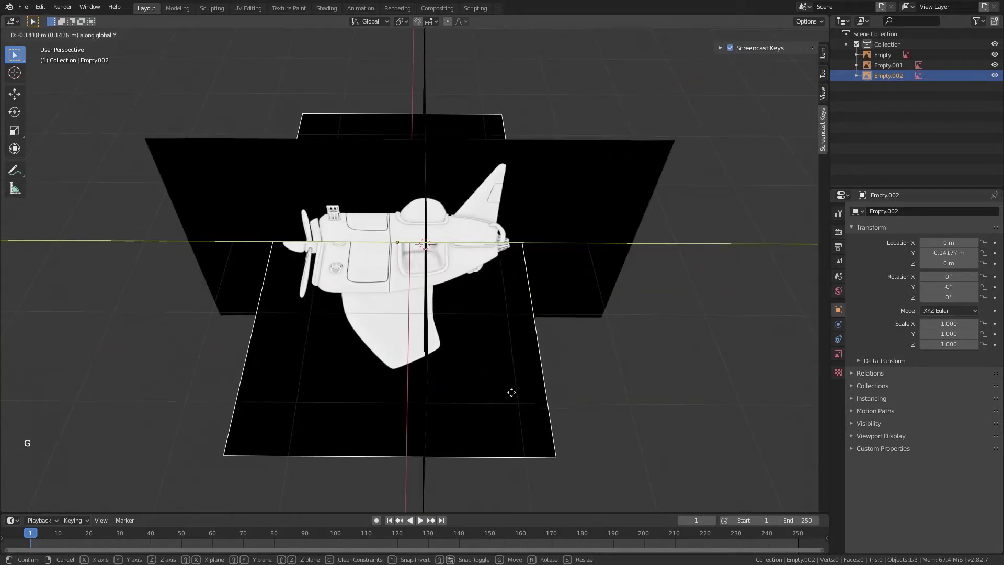
pyautogui.click(511, 393)
pyautogui.scroll(3, 466, 370)
pyautogui.moveTo(466, 370); pyautogui.dragTo(526, 283, button='middle')
pyautogui.press('g')
pyautogui.press('y')
pyautogui.click(459, 341)
# Place the 3D cursor at the plane's tail and set the transform pivot point to 3D Cursor.
pyautogui.scroll(4, 526, 282)
pyautogui.moveTo(591, 309); pyautogui.dragTo(626, 283, button='middle')
pyautogui.scroll(-2, 375, 275)
pyautogui.moveTo(374, 275); pyautogui.dragTo(414, 38, button='middle')
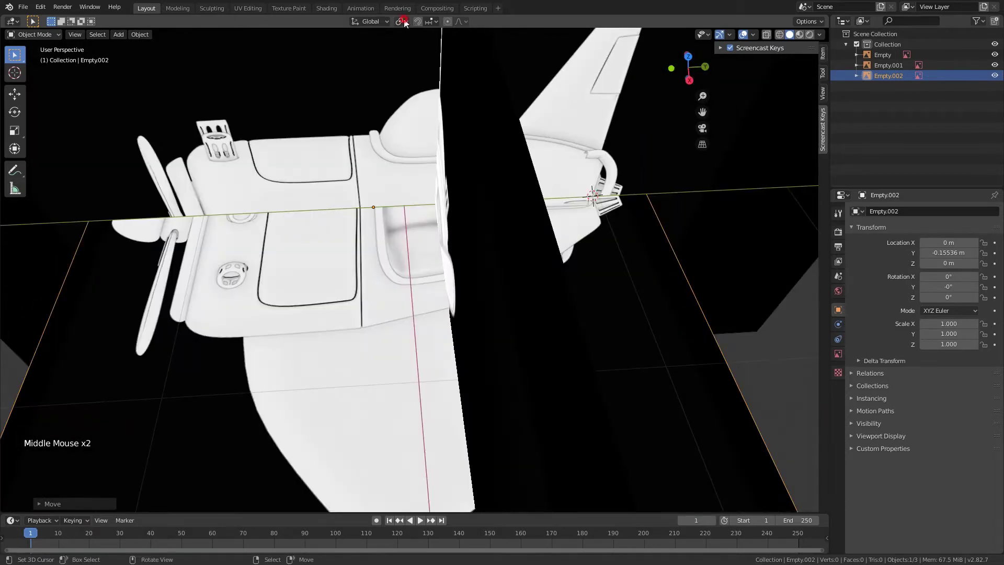
pyautogui.click(404, 21)
pyautogui.click(421, 45)
# Scale the top-view image about the 3D cursor to about 1.012 to match the side view's length.
pyautogui.press('s')
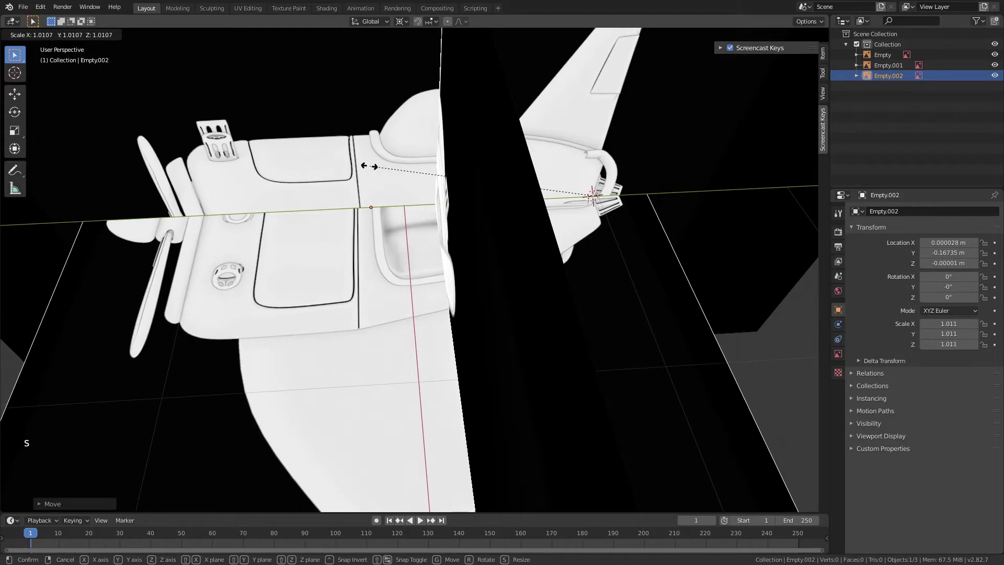
pyautogui.press('Escape')
pyautogui.moveTo(325, 193); pyautogui.dragTo(404, 365, button='middle')
pyautogui.press('s')
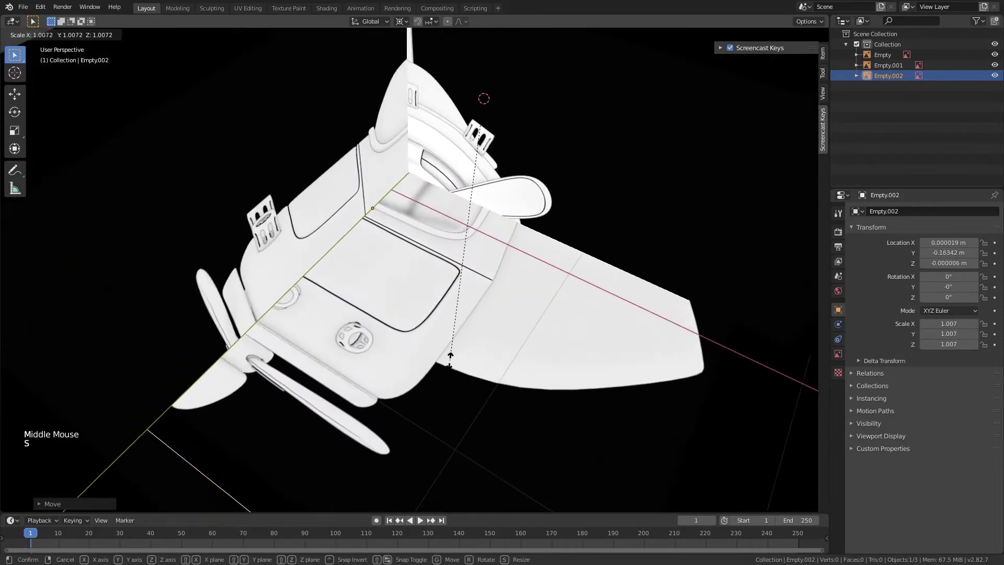
pyautogui.click(452, 361)
# Enable Use Alpha for the top, side and front reference images.
pyautogui.scroll(-2, 452, 361)
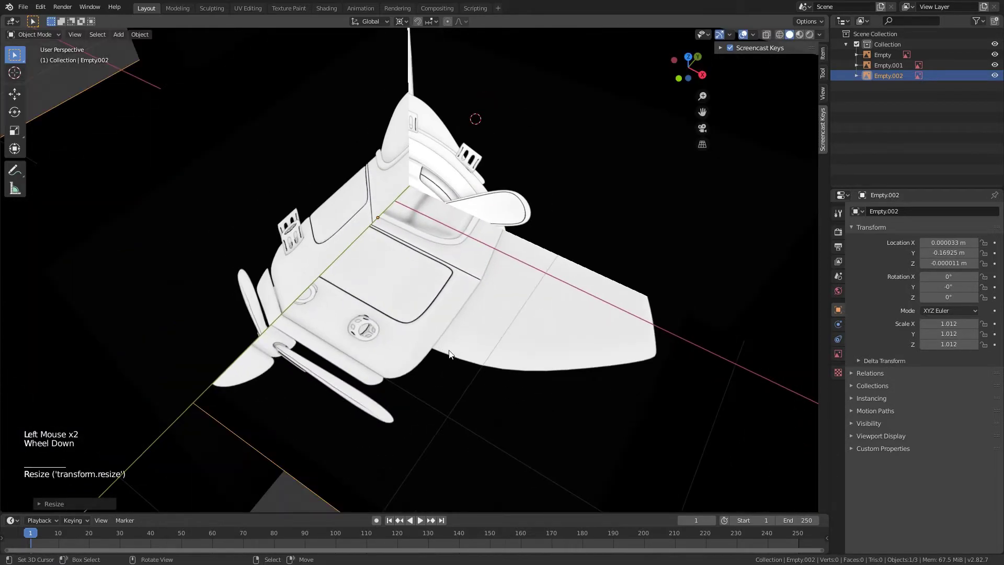
pyautogui.moveTo(452, 360); pyautogui.dragTo(502, 319, button='middle')
pyautogui.moveTo(502, 319); pyautogui.dragTo(602, 350, button='middle')
pyautogui.keyDown('shift'); pyautogui.moveTo(601, 350); pyautogui.dragTo(708, 380, button='middle'); pyautogui.keyUp('shift')
pyautogui.click(838, 354)
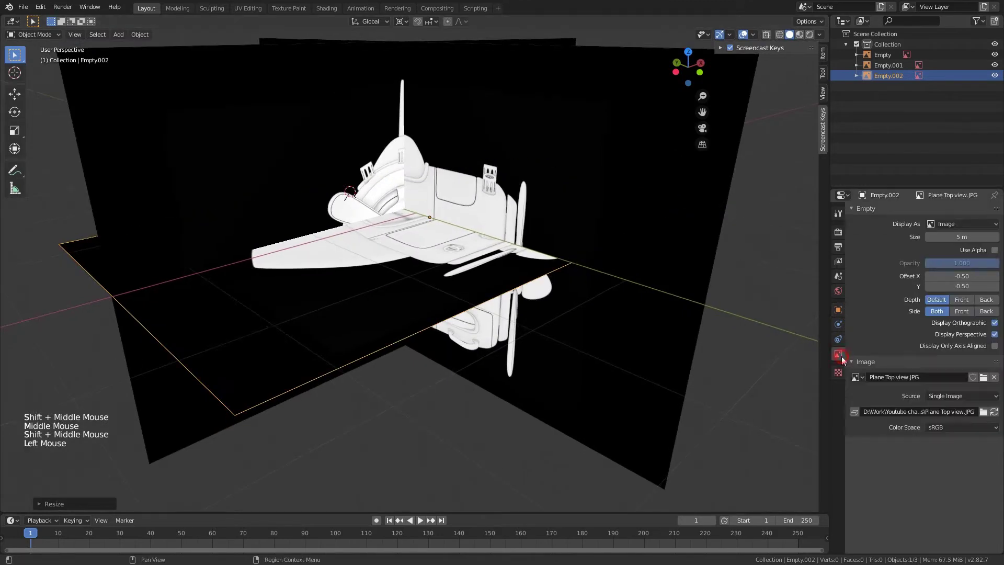
pyautogui.keyDown('shift'); pyautogui.moveTo(611, 307); pyautogui.dragTo(1003, 273, button='middle'); pyautogui.keyUp('shift')
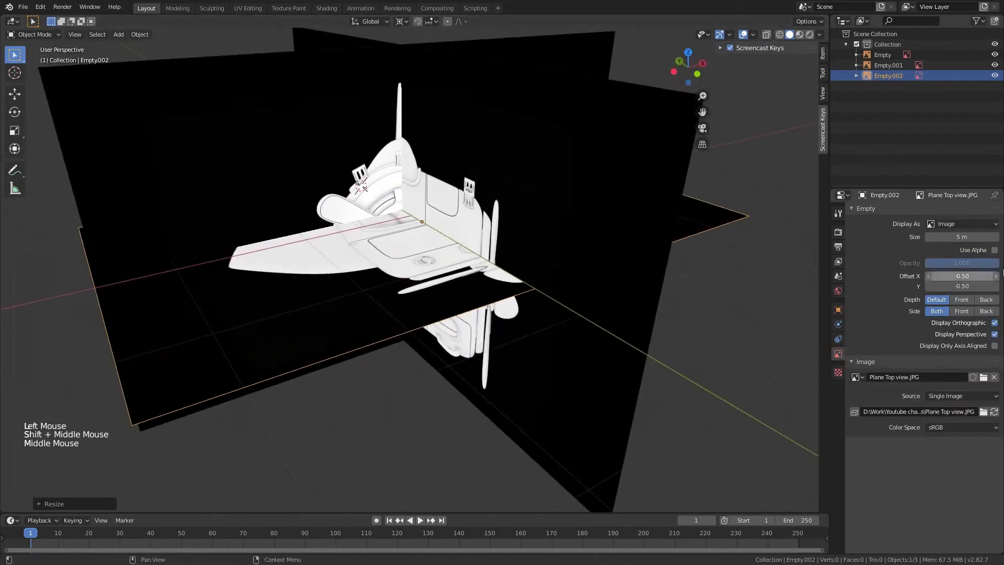
pyautogui.click(996, 254)
pyautogui.moveTo(635, 264); pyautogui.dragTo(598, 273, button='middle')
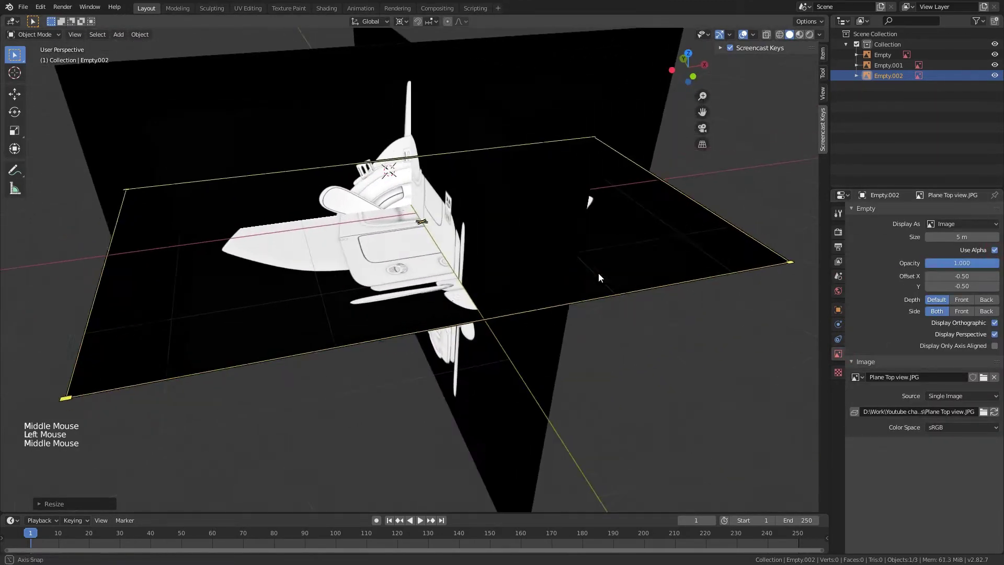
pyautogui.rightClick(657, 234)
pyautogui.click(997, 252)
pyautogui.click(995, 250)
# Set the opacity of the top, side and front reference images to 0.3.
pyautogui.click(964, 263)
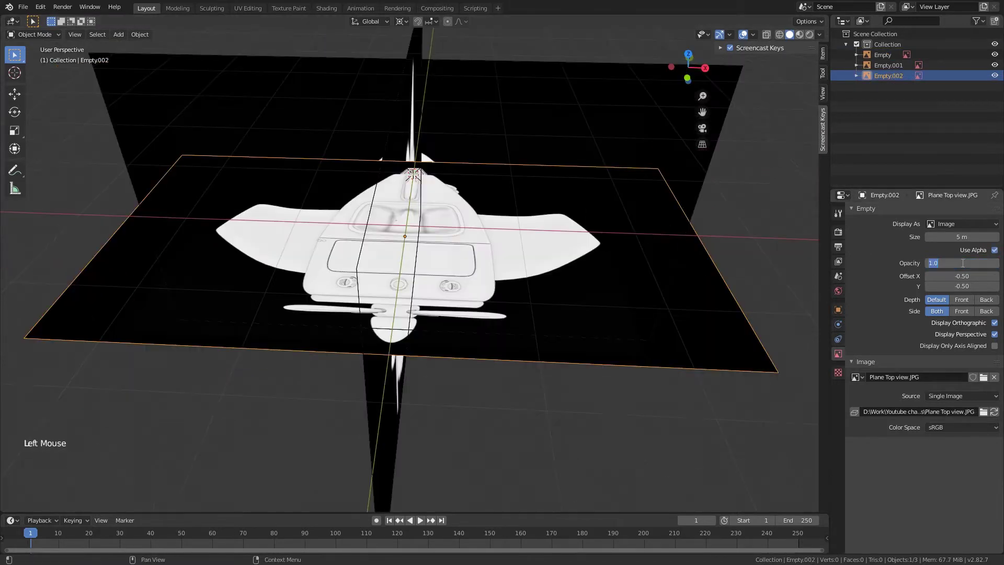
pyautogui.write('.3')
pyautogui.press('Return')
pyautogui.rightClick(624, 281)
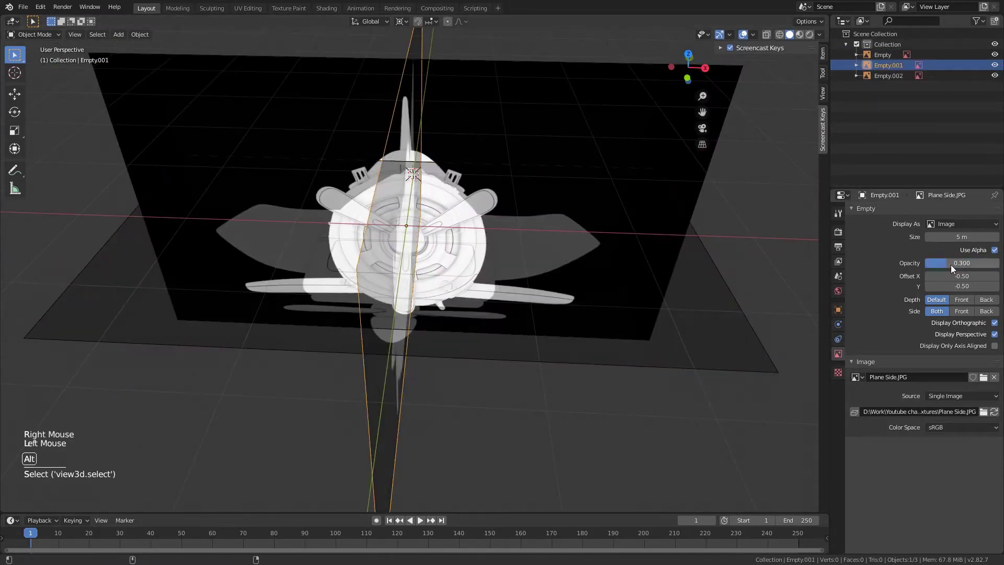
pyautogui.rightClick(534, 162)
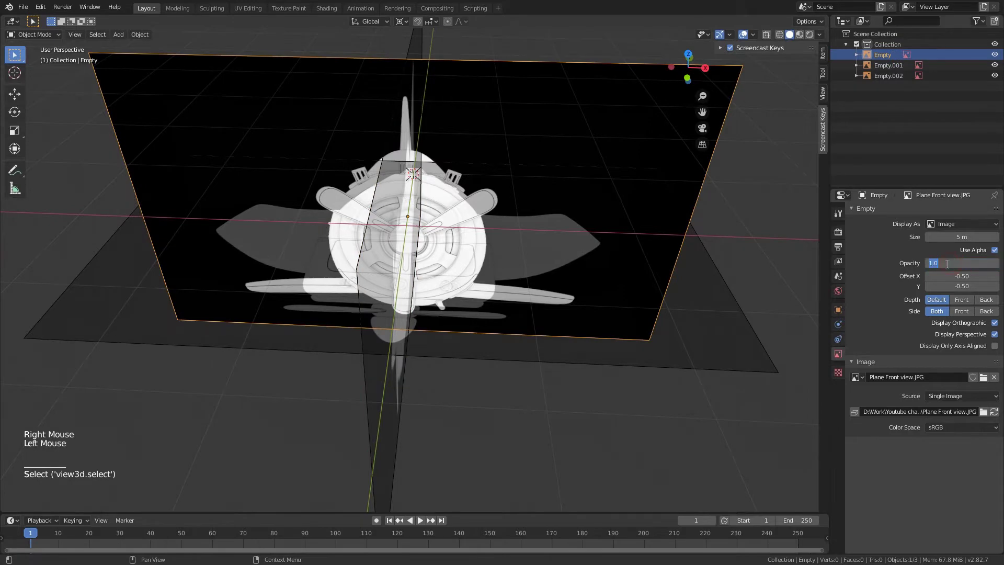
pyautogui.press('Return')
# Turn off Display Perspective for the front, top and side reference images and return to the front view.
pyautogui.moveTo(557, 291); pyautogui.dragTo(514, 286, button='middle')
pyautogui.rightClick(514, 287)
pyautogui.click(994, 335)
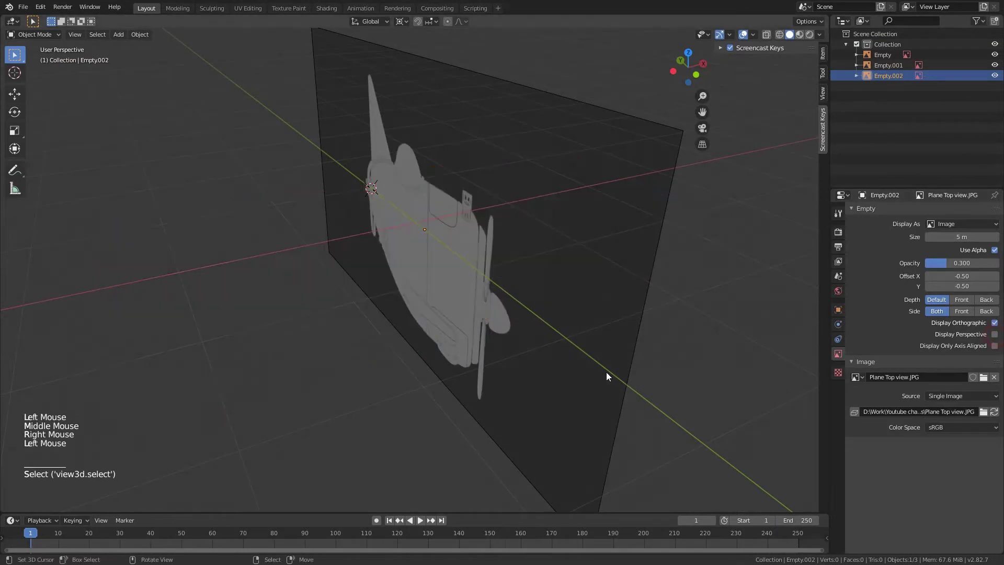
pyautogui.rightClick(607, 374)
pyautogui.click(995, 335)
pyautogui.scroll(-2, 567, 329)
pyautogui.press('KP_1')
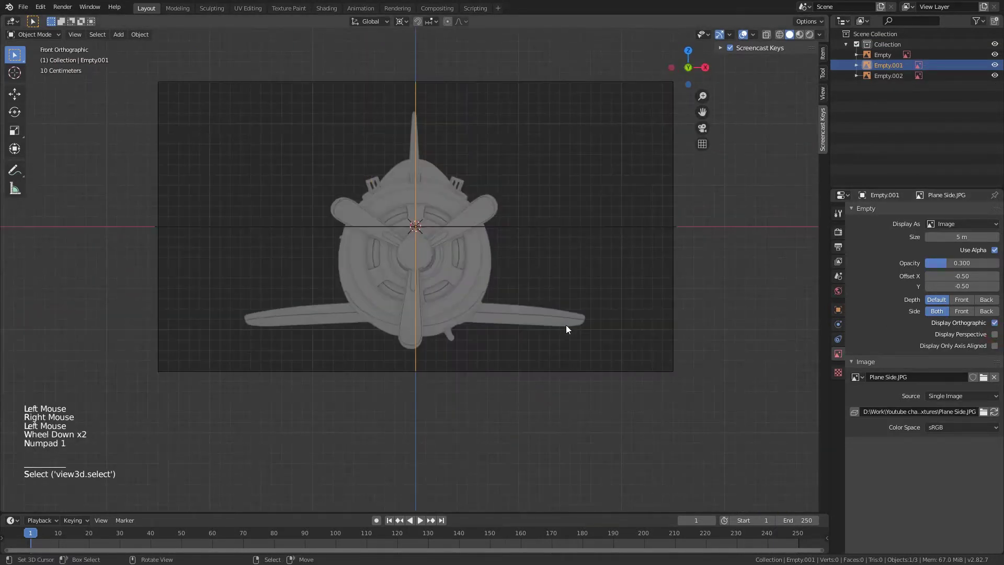
# Check the reference images from the side, in perspective and from the front.
pyautogui.press('KP_3')
pyautogui.press('KP_5')
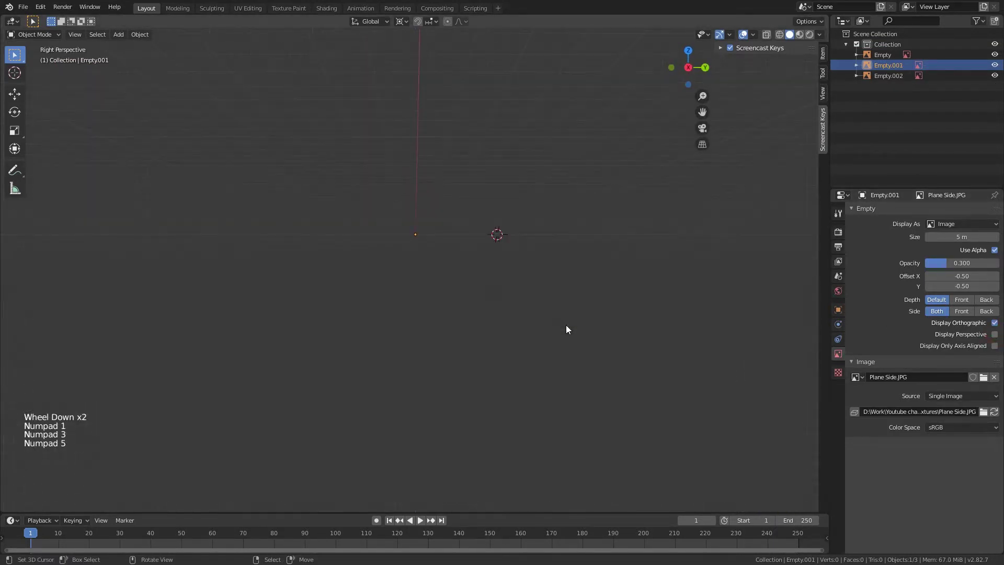
pyautogui.scroll(3, 566, 325)
pyautogui.moveTo(566, 325); pyautogui.dragTo(549, 342, button='middle')
pyautogui.press('KP_5')
pyautogui.scroll(-1, 548, 343)
pyautogui.press('KP_1')
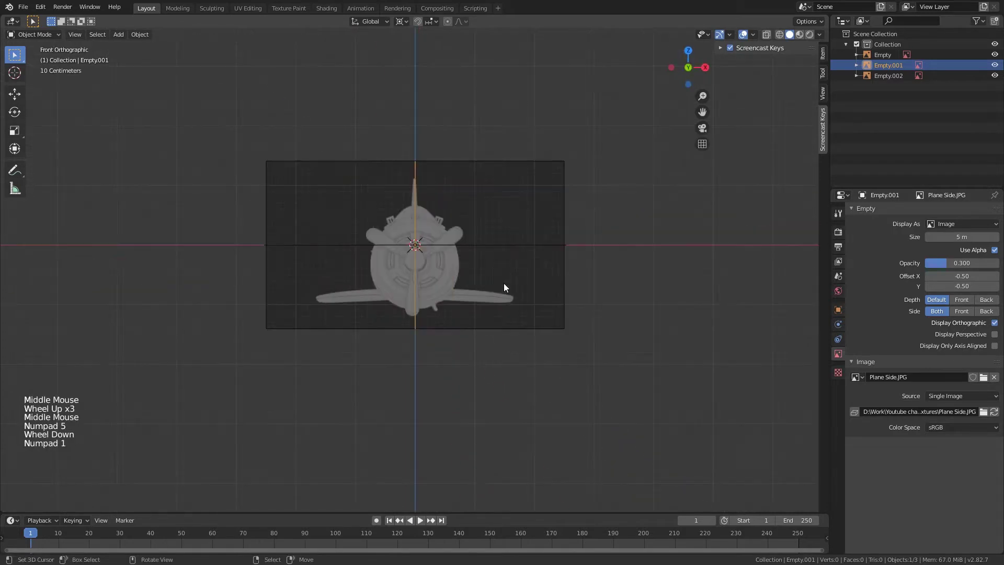
# Rename the collection holding the three image empties to "reference images" and collapse it.
pyautogui.click(888, 44)
pyautogui.doubleClick(889, 44)
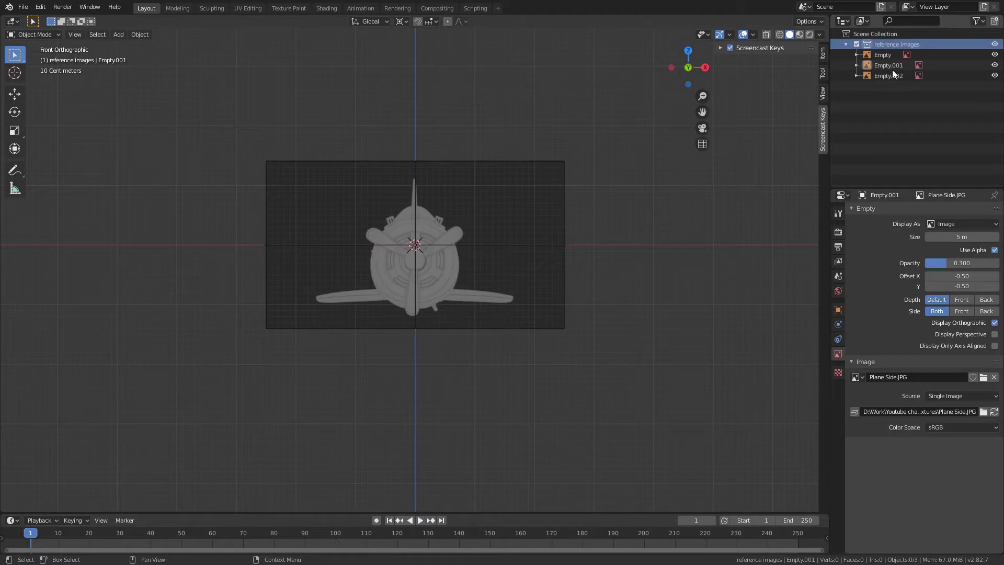
pyautogui.click(902, 100)
pyautogui.click(846, 44)
# Enable the Selectable restriction toggle in the outliner and make the reference images collection unselectable.
pyautogui.click(978, 21)
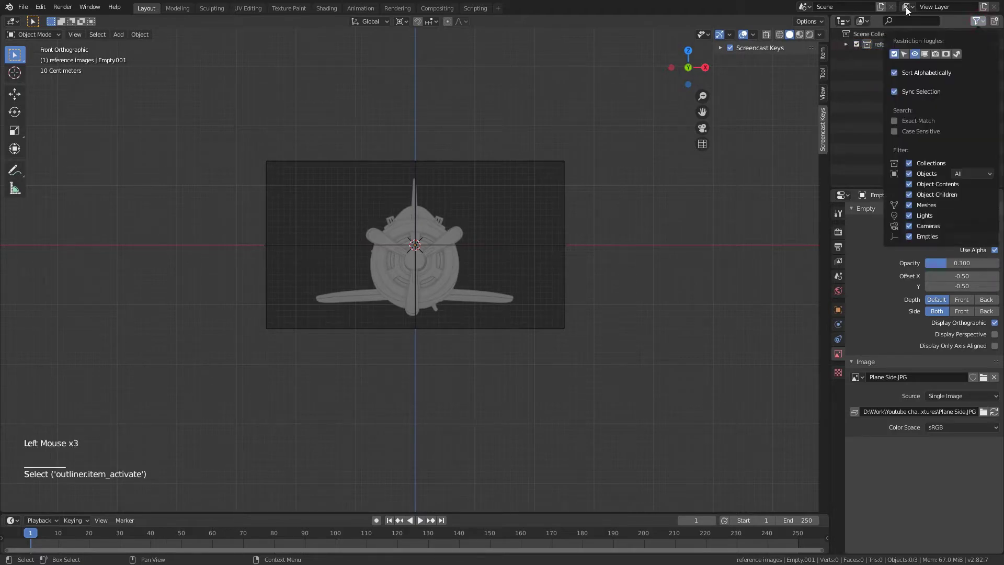
pyautogui.click(977, 20)
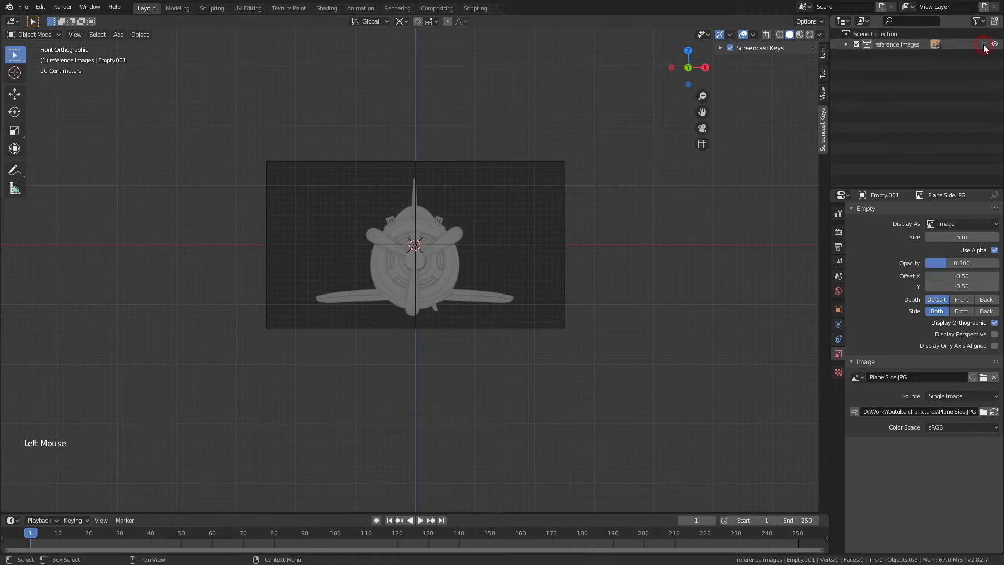
pyautogui.keyDown('shift'); pyautogui.moveTo(617, 172); pyautogui.dragTo(564, 215, button='middle'); pyautogui.keyUp('shift')
pyautogui.rightClick(524, 217)
pyautogui.moveTo(403, 230); pyautogui.dragTo(441, 287, button='middle')
pyautogui.scroll(2, 468, 267)
pyautogui.press('KP_1')
pyautogui.scroll(3, 469, 258)
pyautogui.scroll(-1, 615, 261)
# Temporarily make the reference images selectable and move them all up along Z until the front image's lower edge rests on the ground line.
pyautogui.click(983, 44)
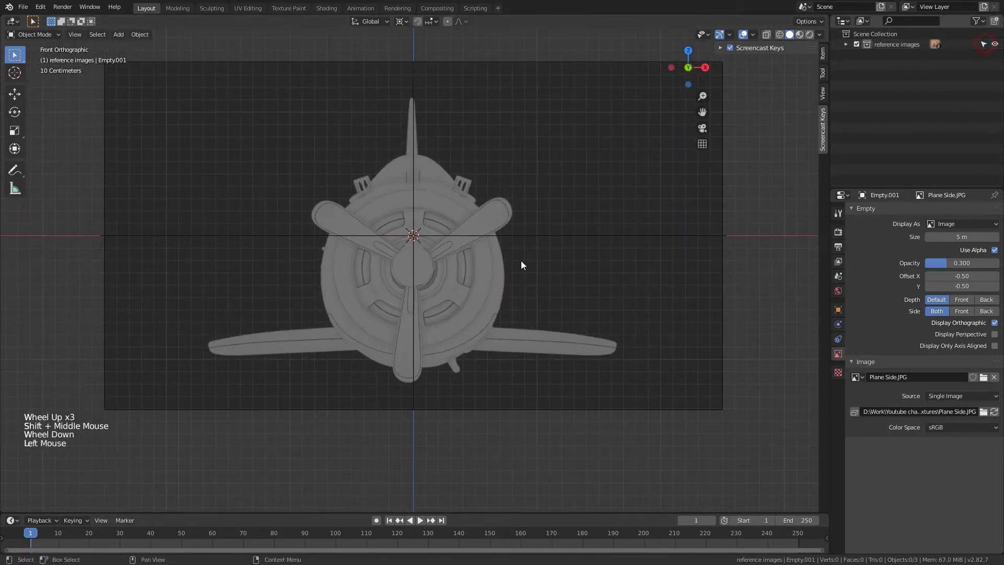
pyautogui.scroll(-3, 423, 272)
pyautogui.press('a')
pyautogui.press('g')
pyautogui.press('z')
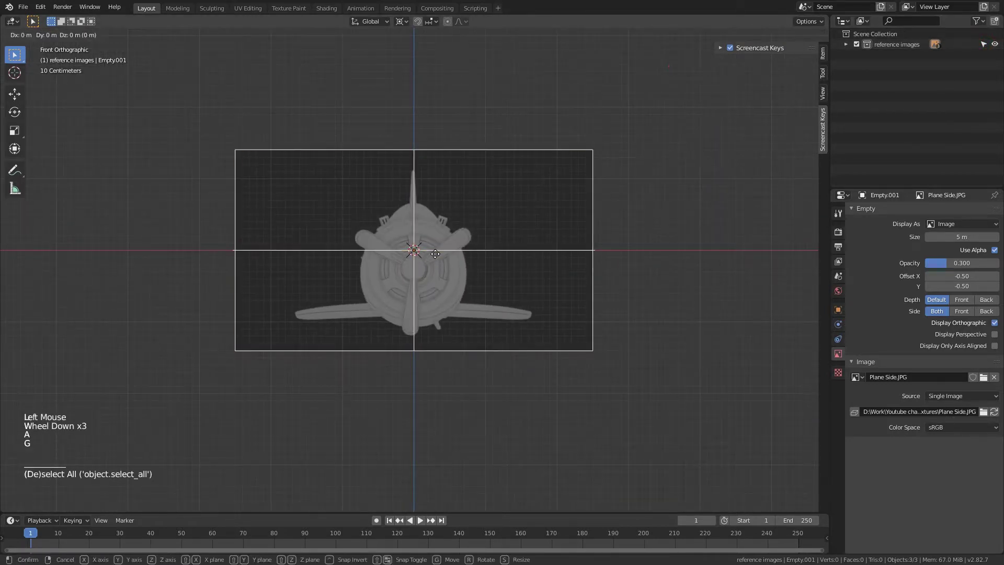
pyautogui.click(448, 160)
pyautogui.scroll(7, 422, 261)
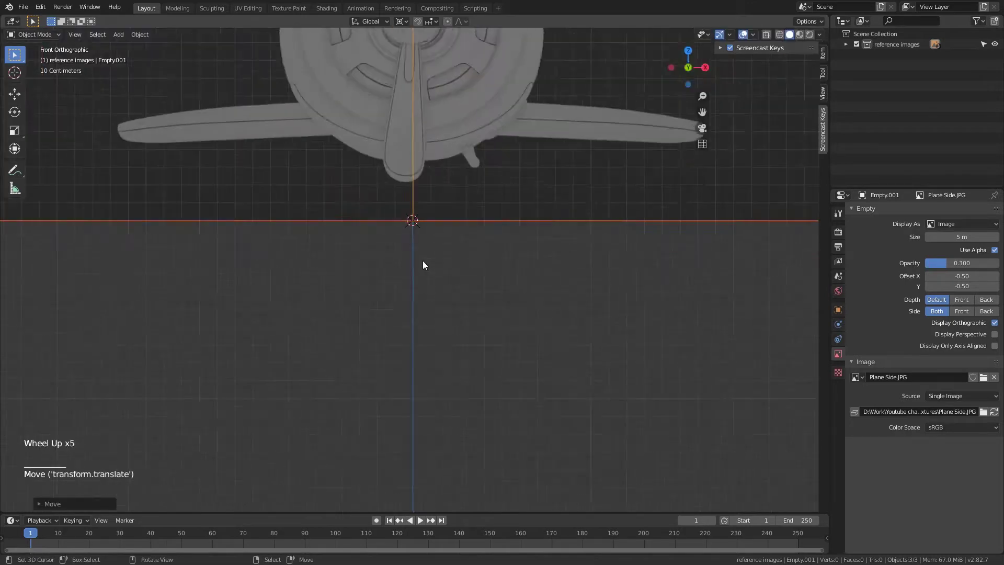
pyautogui.scroll(-5, 427, 253)
pyautogui.keyDown('shift'); pyautogui.moveTo(427, 253); pyautogui.dragTo(503, 285, button='middle'); pyautogui.keyUp('shift')
pyautogui.scroll(1, 502, 285)
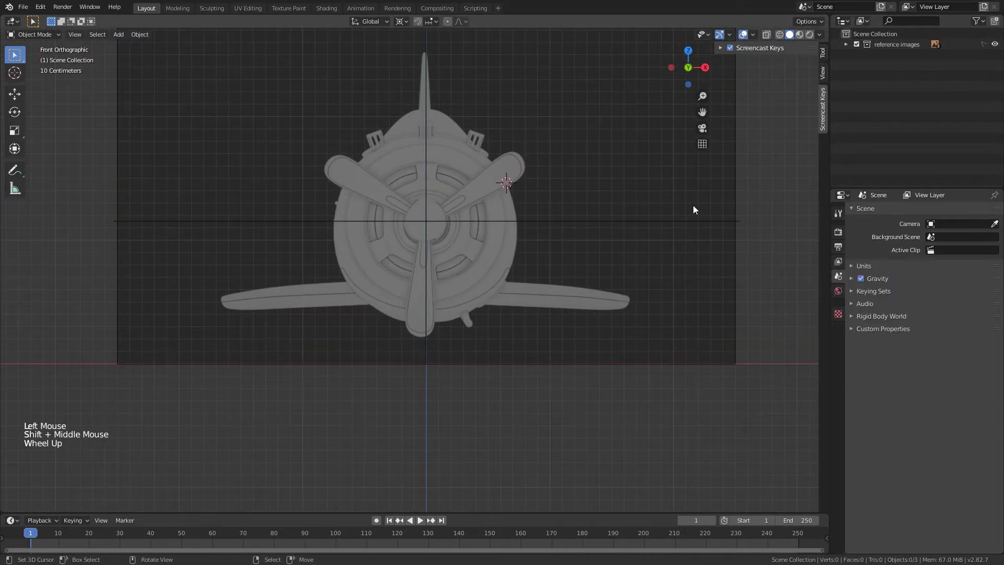
# Create a new collection in the scene and rename it Plane.
pyautogui.click(886, 75)
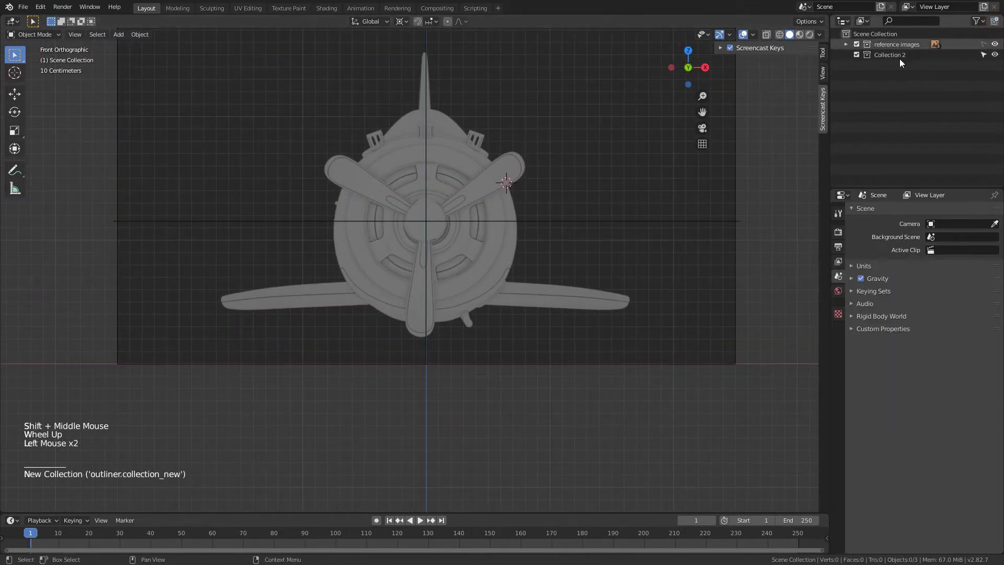
pyautogui.click(890, 55)
pyautogui.doubleClick(890, 55)
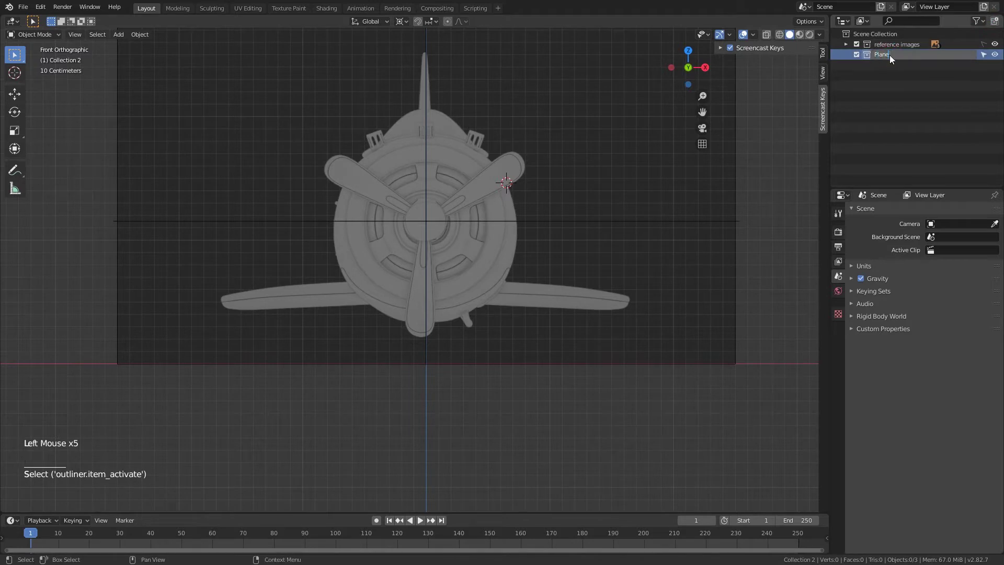
pyautogui.click(896, 79)
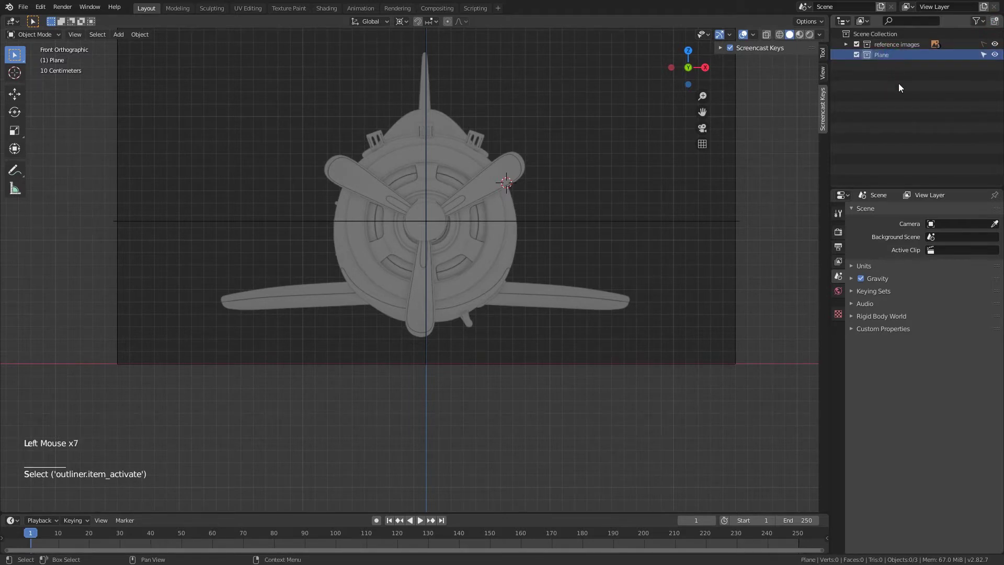
# Add a 16-vertex mesh circle with a 1 m radius, aligned to the front view, in the Plane collection.
pyautogui.hotkey('shift', 'a')
pyautogui.moveTo(524, 190)
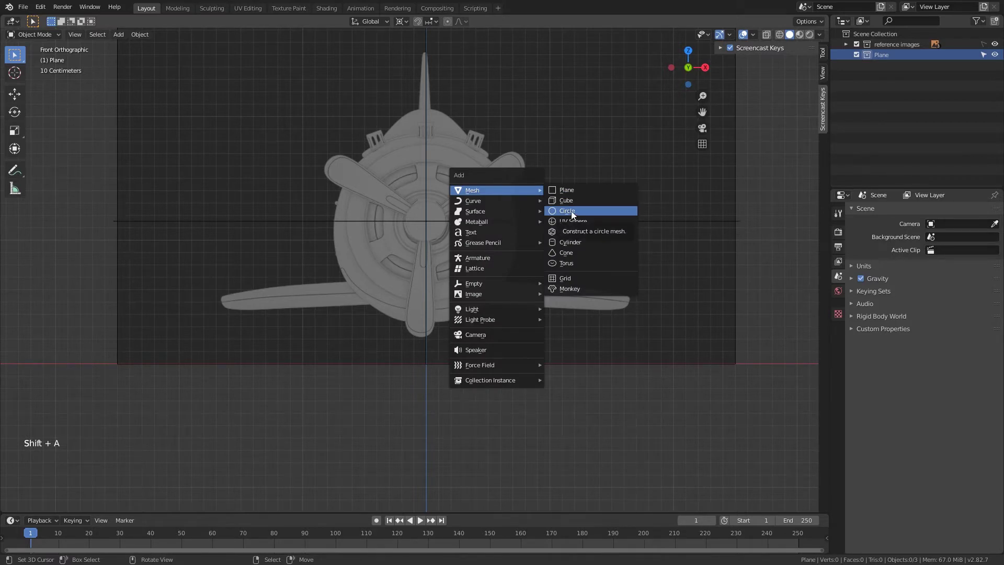
pyautogui.click(572, 211)
pyautogui.click(42, 505)
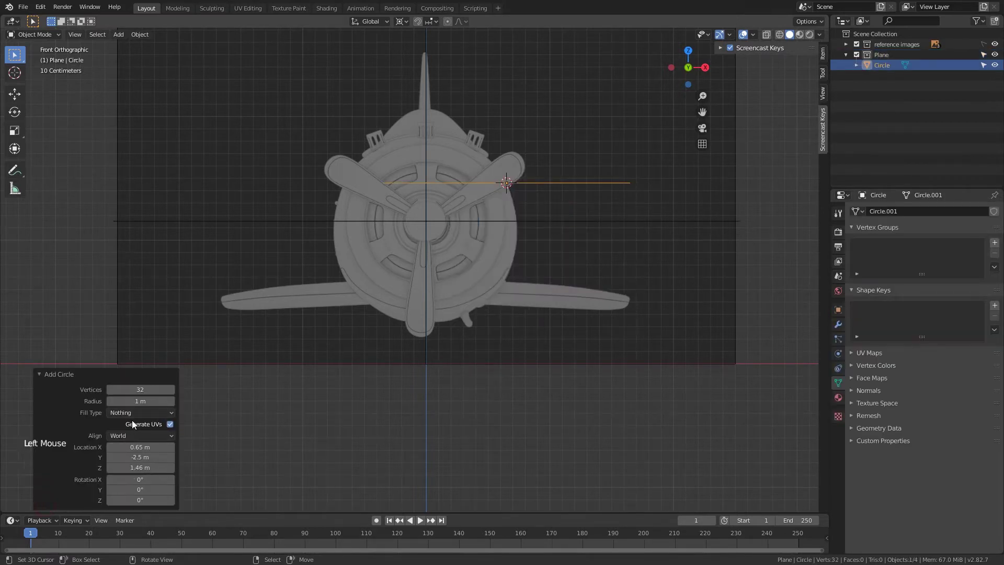
pyautogui.click(134, 438)
pyautogui.click(128, 457)
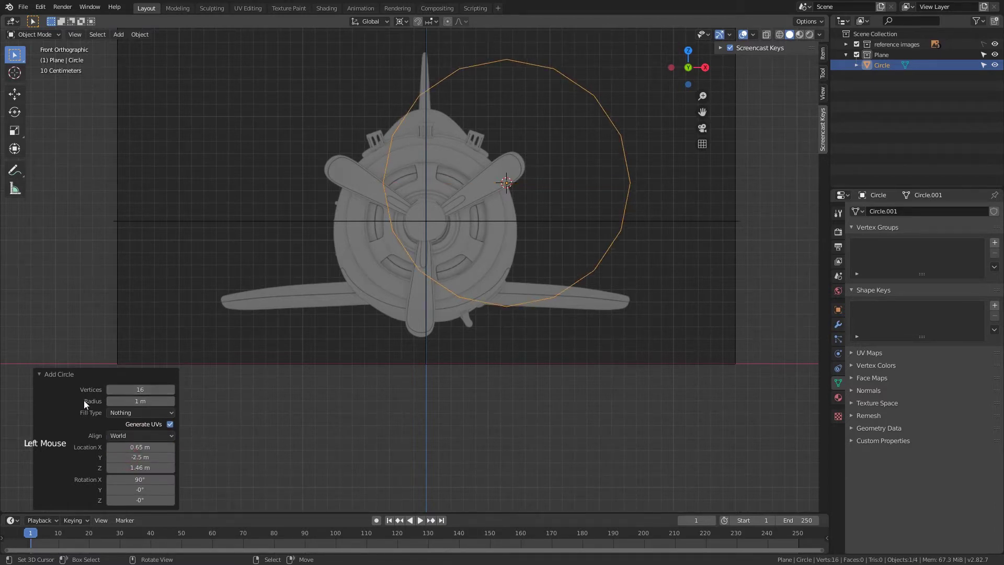
# Clear the circle's location and raise it along Z to the fuselage in the front reference.
pyautogui.keyDown('shift'); pyautogui.moveTo(505, 277); pyautogui.dragTo(486, 273, button='middle'); pyautogui.keyUp('shift')
pyautogui.hotkey('alt', 'g')
pyautogui.scroll(2, 485, 274)
pyautogui.press('g')
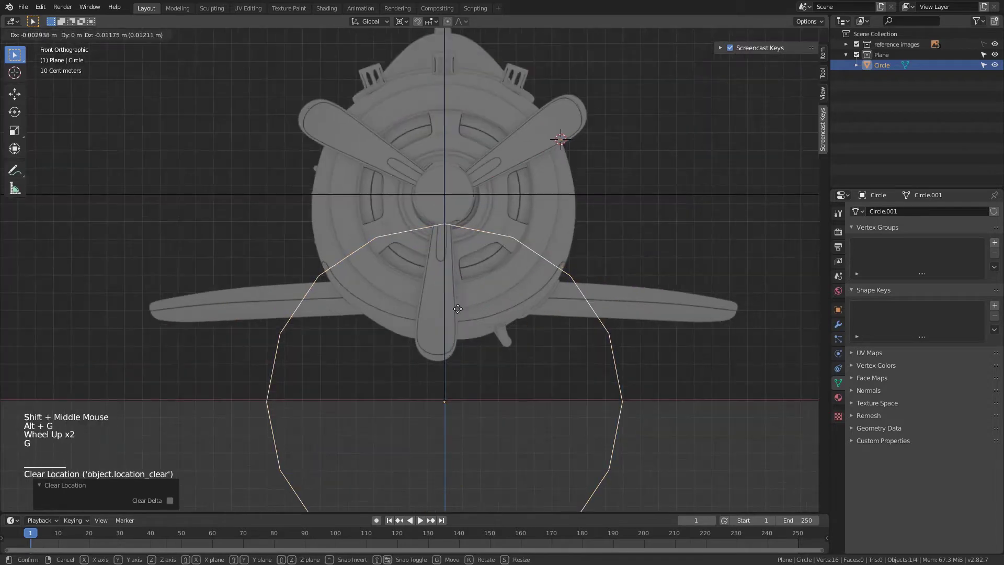
pyautogui.press('z')
pyautogui.click(469, 139)
pyautogui.keyDown('shift'); pyautogui.moveTo(560, 175); pyautogui.dragTo(555, 280, button='middle'); pyautogui.keyUp('shift')
pyautogui.scroll(2, 556, 281)
pyautogui.press('g')
pyautogui.press('z')
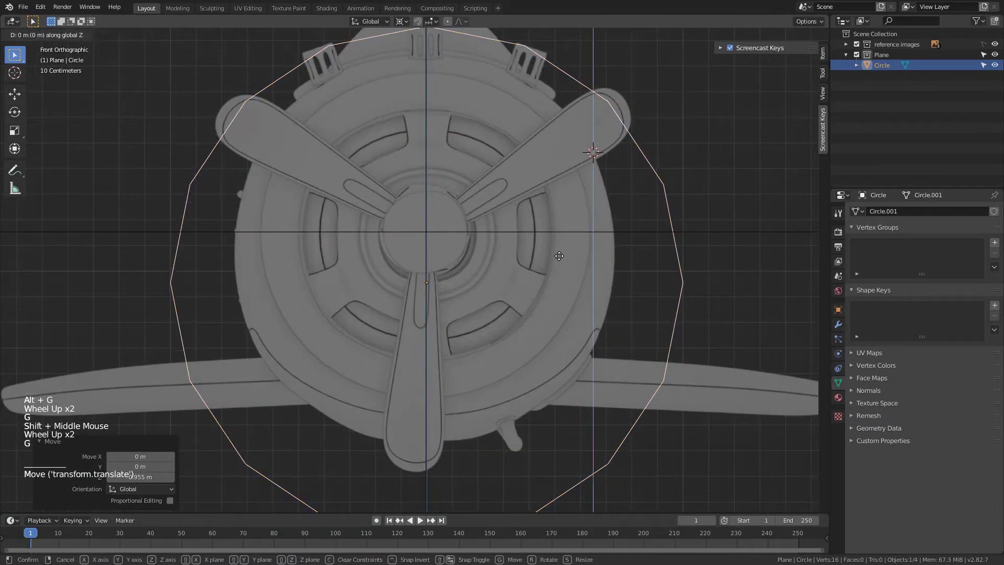
pyautogui.click(561, 206)
# Scale the circle by 0.818 and move it over the centre of the fuselage.
pyautogui.press('s')
pyautogui.click(609, 281)
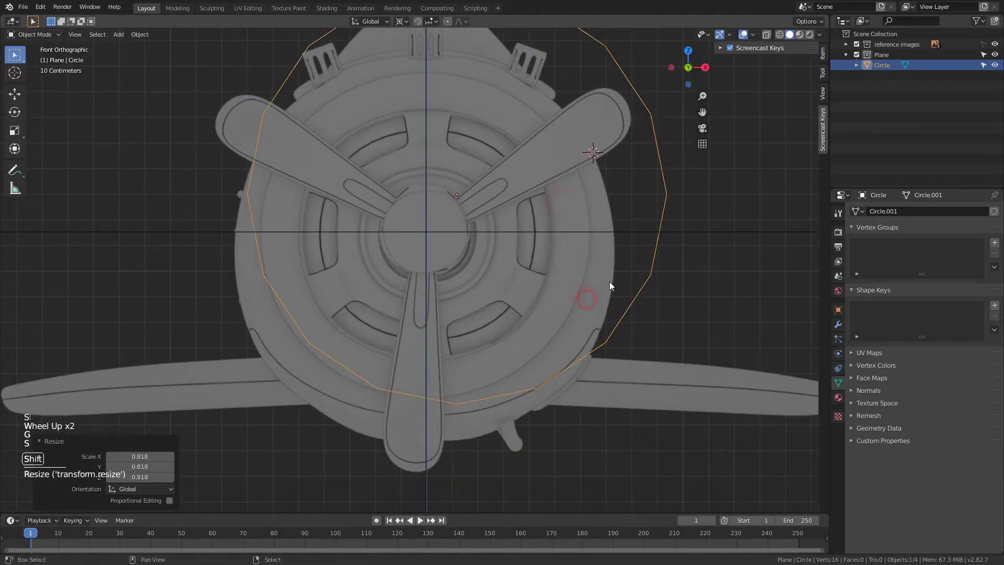
pyautogui.keyDown('shift'); pyautogui.moveTo(610, 281); pyautogui.dragTo(618, 270, button='middle'); pyautogui.keyUp('shift')
pyautogui.press('g')
pyautogui.click(621, 295)
# Set the transform pivot to Bounding Box Center, then scale the circle by 0.921 and reposition it on the fuselage outline.
pyautogui.click(402, 21)
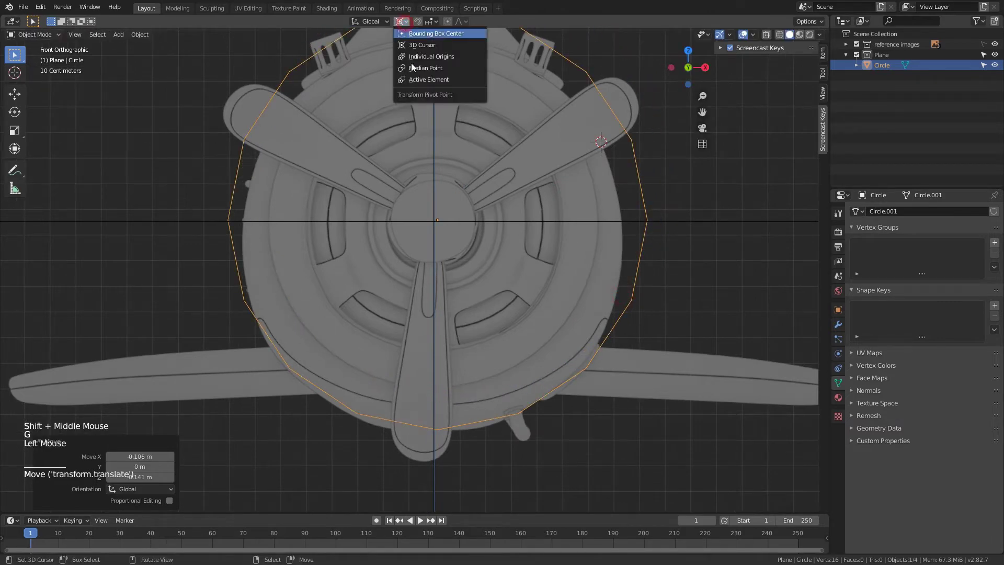
pyautogui.click(426, 37)
pyautogui.press('s')
pyautogui.click(628, 374)
pyautogui.press('g')
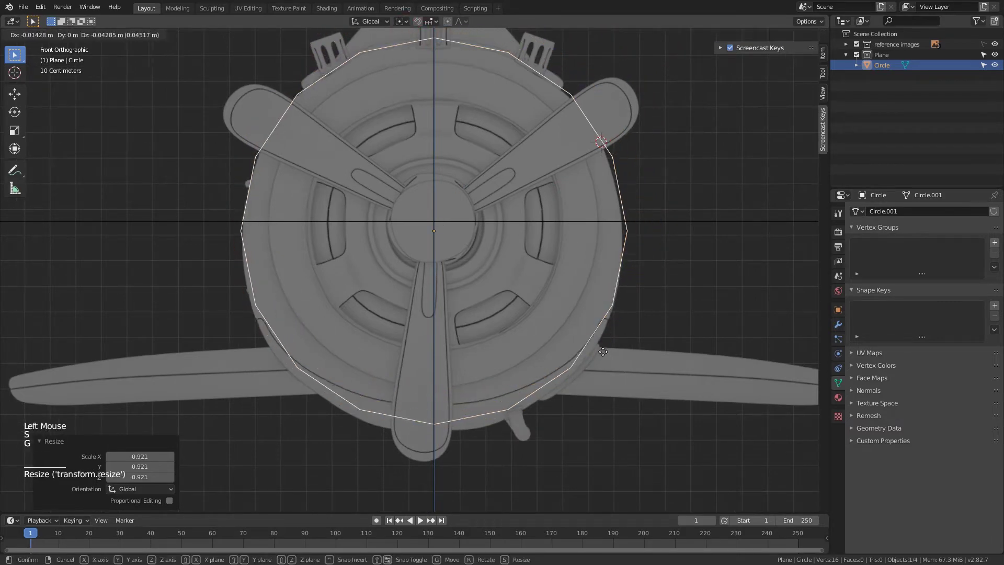
pyautogui.click(624, 378)
# Scale the circle by 0.957 and nudge it to fit inside the fuselage outline in front view.
pyautogui.press('s')
pyautogui.click(665, 385)
pyautogui.press('g')
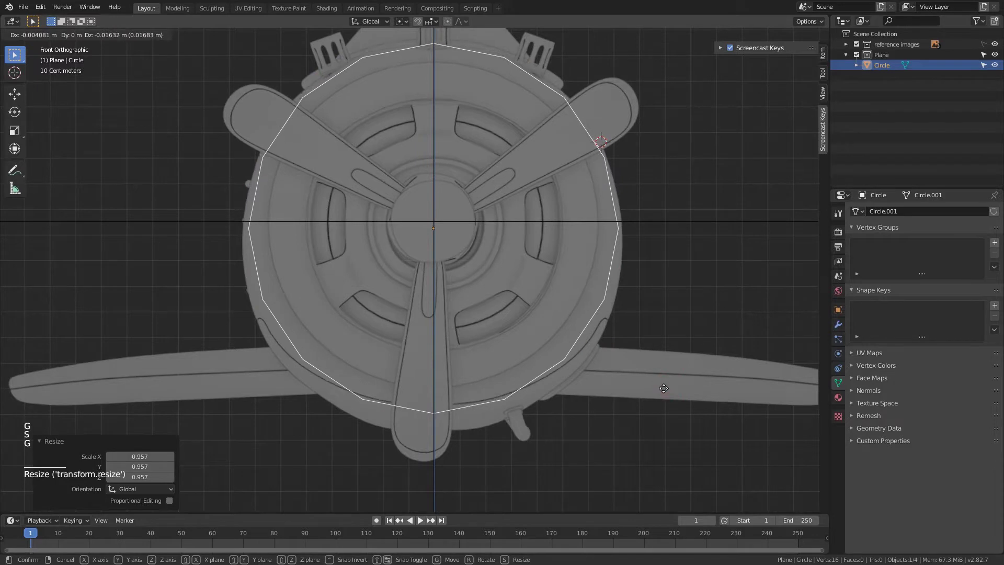
pyautogui.click(665, 394)
pyautogui.press('KP_1')
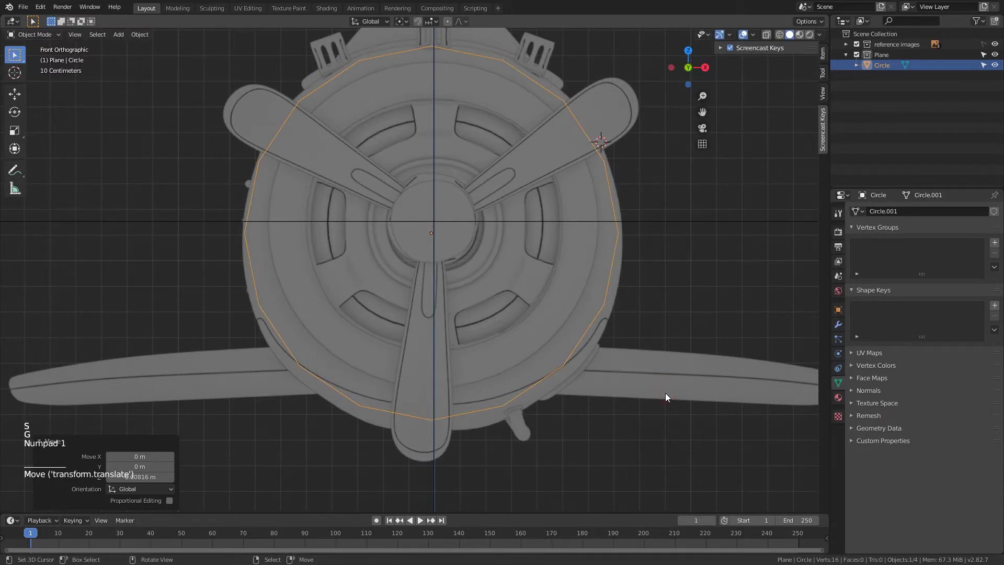
# In the right view, move the circle about -0.496 m along Y to the front end of the fuselage.
pyautogui.press('KP_3')
pyautogui.keyDown('shift'); pyautogui.moveTo(546, 408); pyautogui.dragTo(563, 349, button='middle'); pyautogui.keyUp('shift')
pyautogui.press('g')
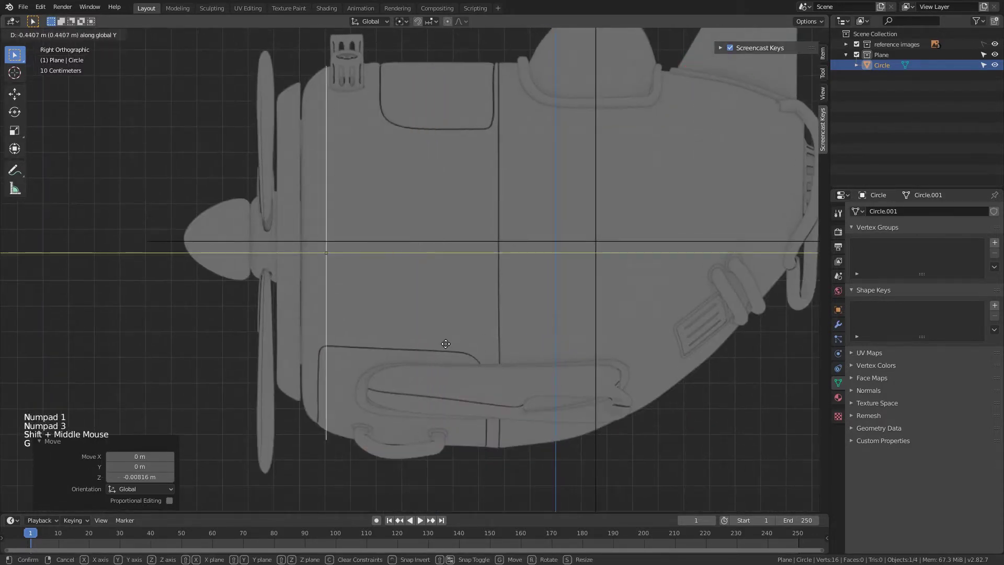
pyautogui.click(437, 348)
pyautogui.keyDown('shift'); pyautogui.moveTo(453, 351); pyautogui.dragTo(462, 355, button='middle'); pyautogui.keyUp('shift')
pyautogui.scroll(1, 463, 355)
pyautogui.scroll(-1, 528, 146)
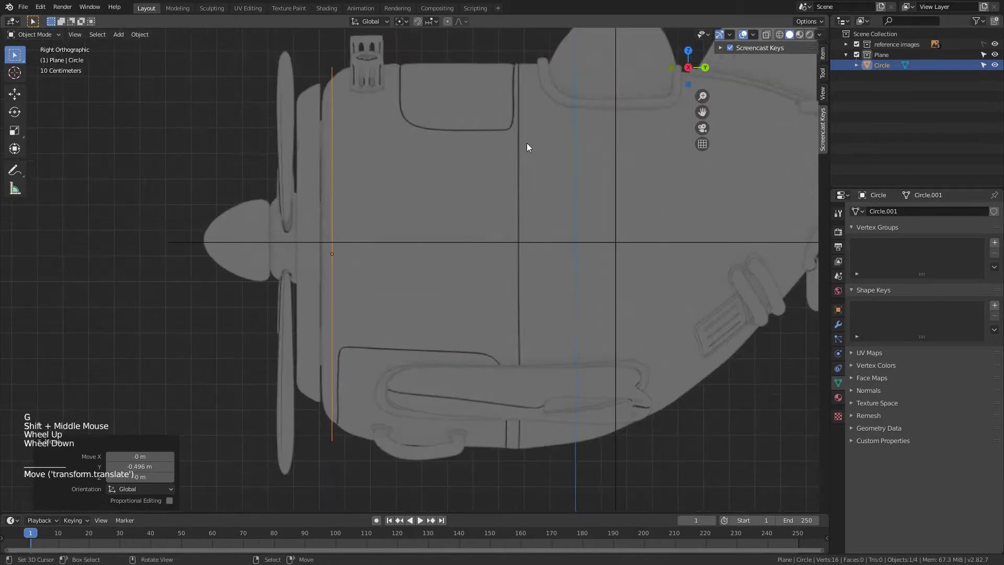
pyautogui.keyDown('shift'); pyautogui.moveTo(599, 174); pyautogui.dragTo(515, 183, button='middle'); pyautogui.keyUp('shift')
pyautogui.keyDown('shift'); pyautogui.moveTo(360, 248); pyautogui.dragTo(366, 254, button='middle'); pyautogui.keyUp('shift')
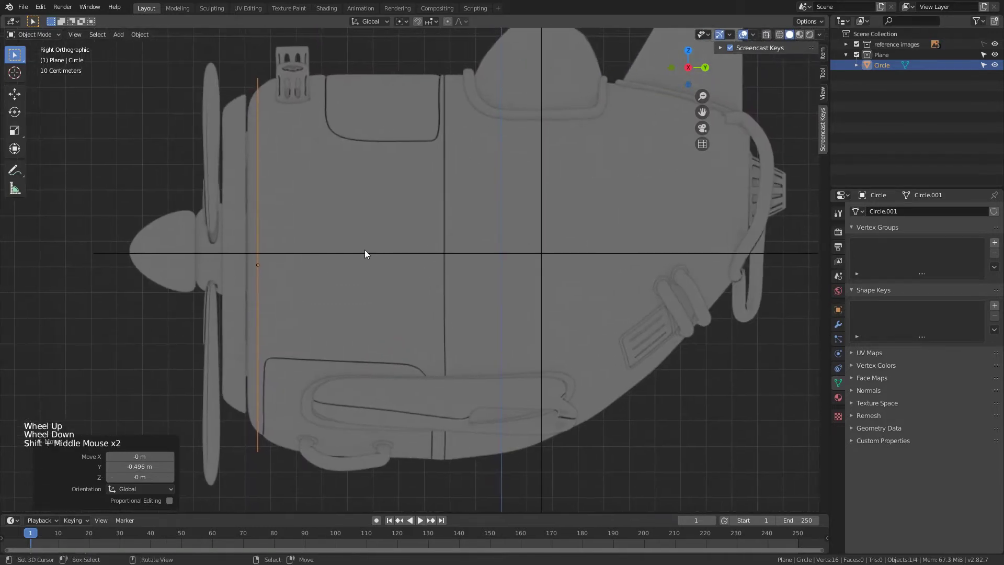
# Shift the circle about 0.05 m back along Y and scale it by 0.979 to match the fuselage height.
pyautogui.press('g')
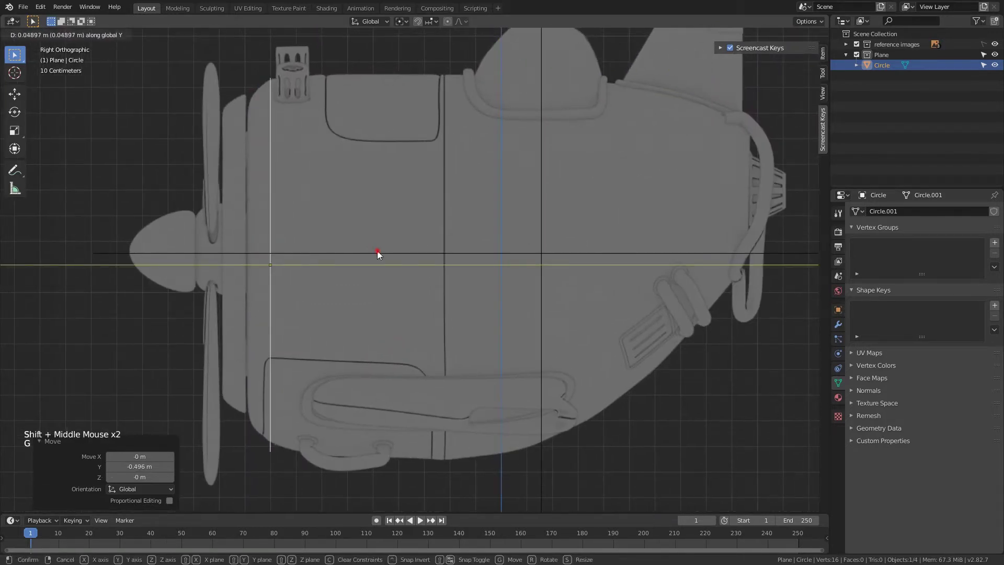
pyautogui.click(377, 250)
pyautogui.press('s')
pyautogui.click(461, 264)
pyautogui.keyDown('shift'); pyautogui.moveTo(376, 221); pyautogui.dragTo(391, 222, button='middle'); pyautogui.keyUp('shift')
pyautogui.scroll(1, 372, 229)
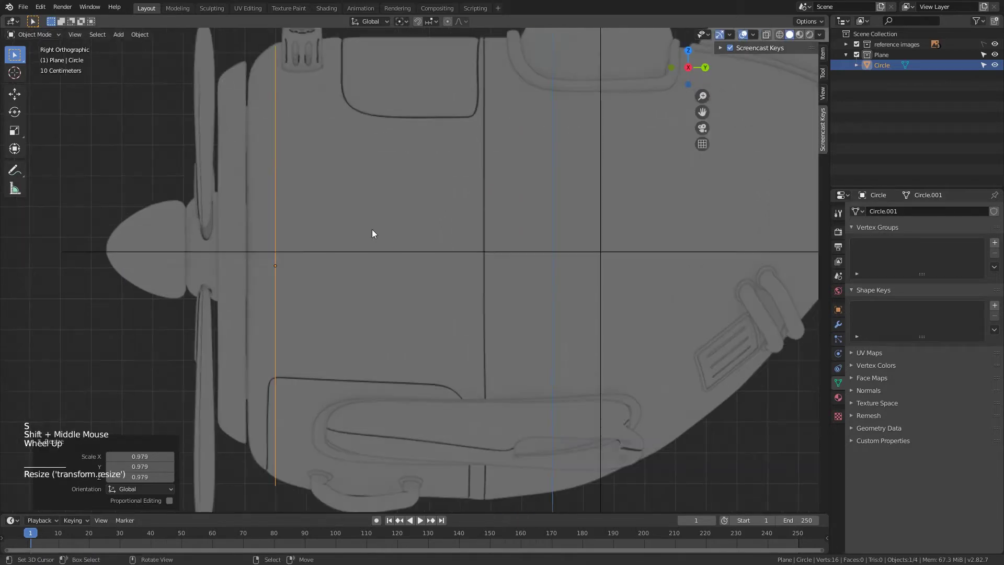
# Fine-tune the circle's fit in the side view by nudging it and scaling it by 0.978 and 1.001.
pyautogui.click(408, 223)
pyautogui.press('g')
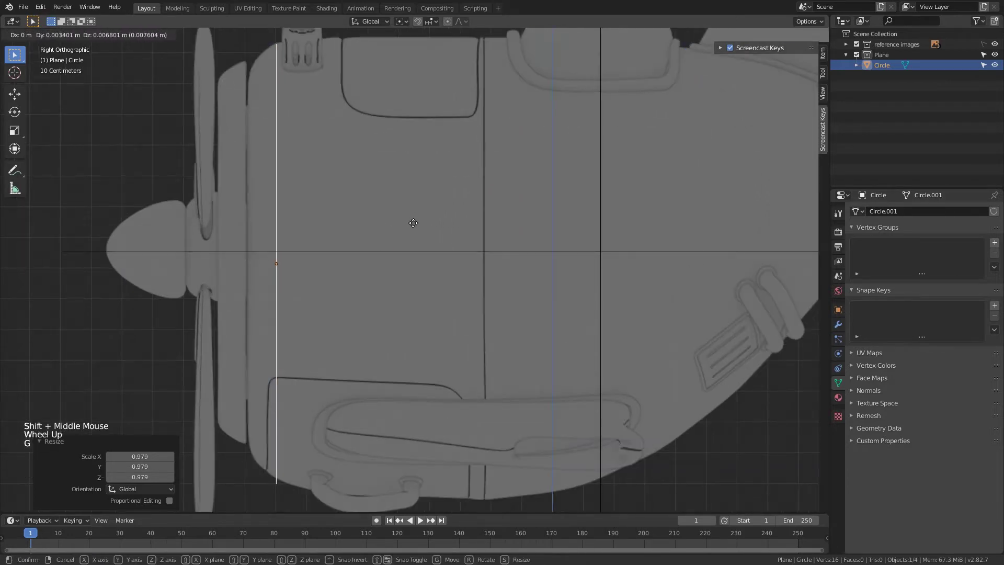
pyautogui.click(463, 232)
pyautogui.press('s')
pyautogui.click(455, 225)
pyautogui.press('g')
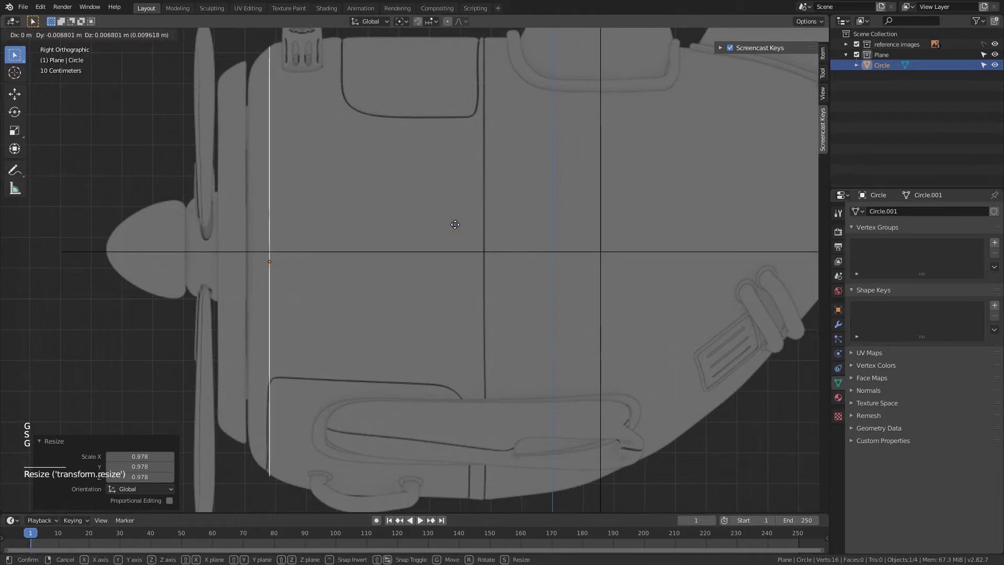
pyautogui.click(460, 224)
pyautogui.press('s')
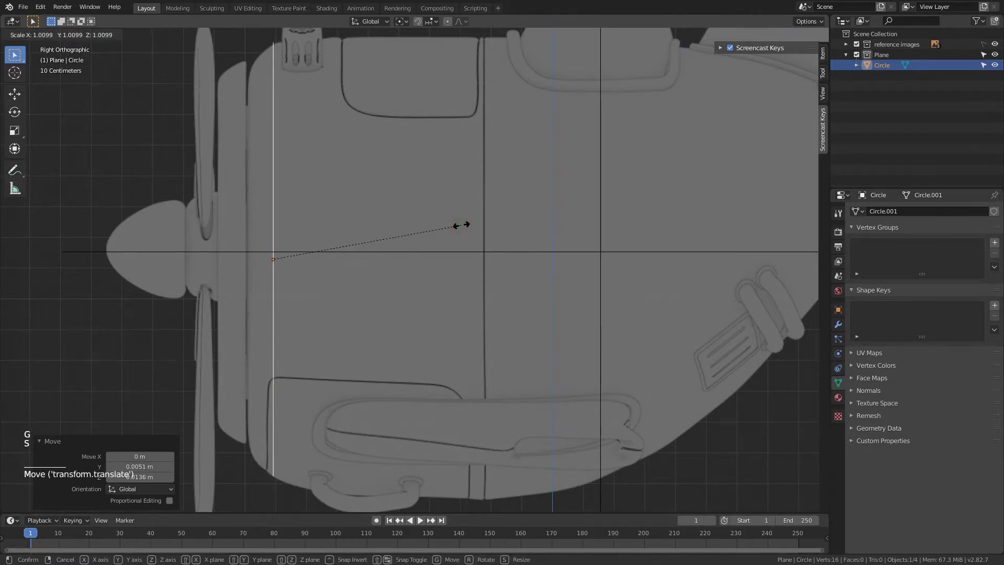
pyautogui.click(460, 224)
# Adjust the circle's position along Y and scale it by 1.012 to match the fuselage width in top view.
pyautogui.press('g')
pyautogui.press('y')
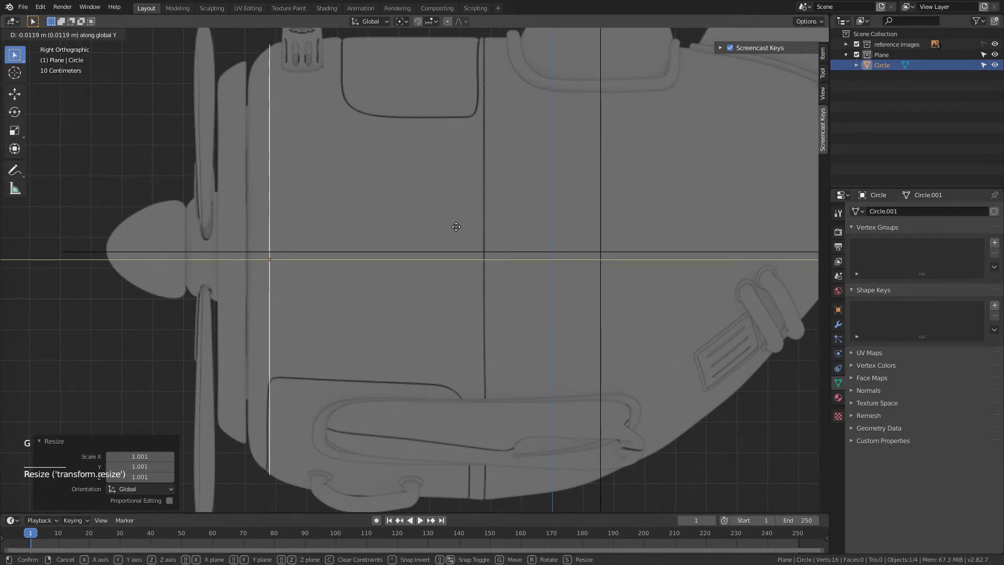
pyautogui.press('KP_7')
pyautogui.click(629, 252)
pyautogui.press('s')
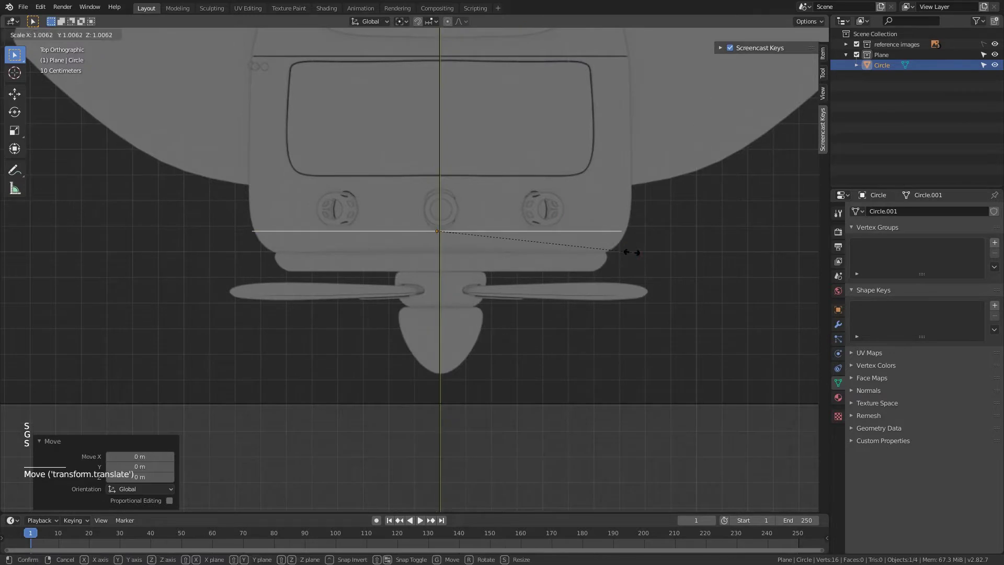
pyautogui.click(629, 253)
# In the right view, select the whole circle in Edit Mode and extrude it along Y to the fuselage's panel seam.
pyautogui.press('KP_3')
pyautogui.keyDown('shift'); pyautogui.moveTo(559, 292); pyautogui.dragTo(492, 246, button='middle'); pyautogui.keyUp('shift')
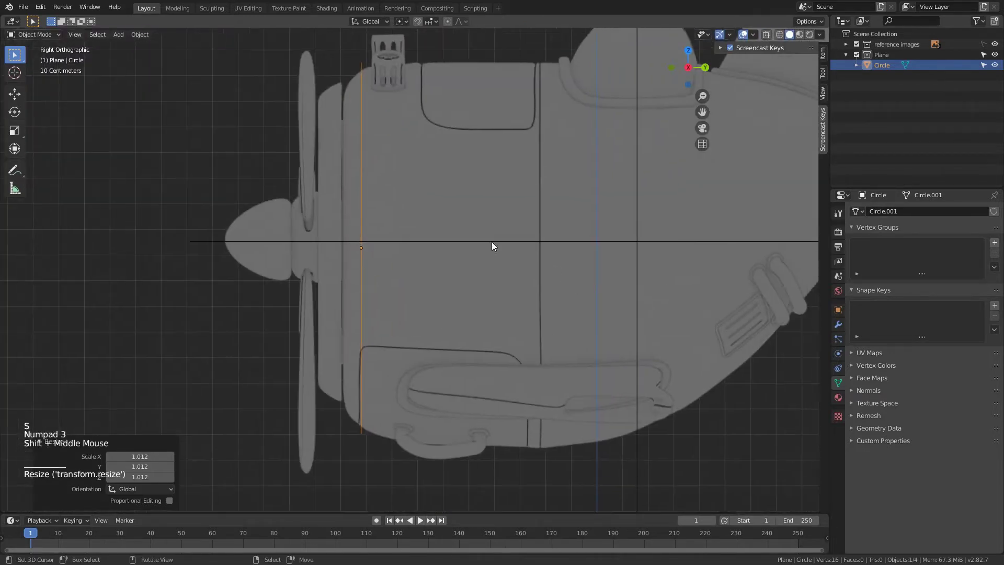
pyautogui.press('Tab')
pyautogui.keyDown('shift'); pyautogui.moveTo(430, 213); pyautogui.dragTo(417, 207, button='middle'); pyautogui.keyUp('shift')
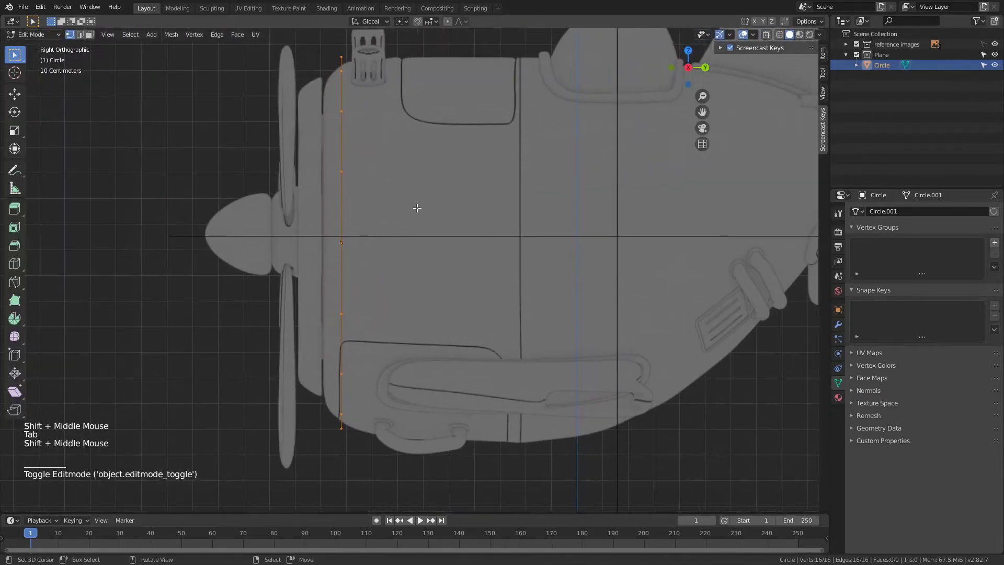
pyautogui.press('a')
pyautogui.press('e')
pyautogui.press('y')
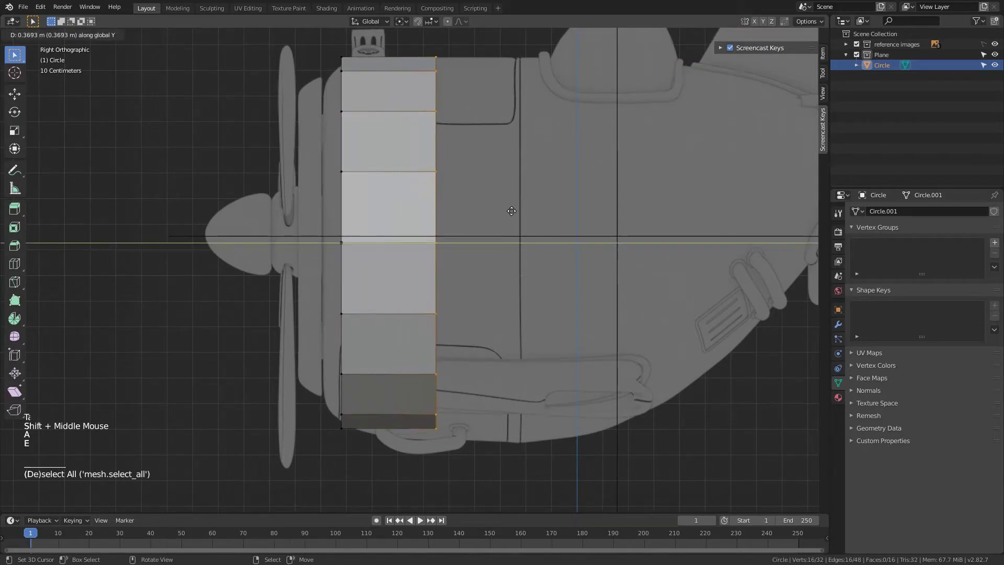
pyautogui.click(594, 209)
# Switch to wireframe shading, fit the extruded ring to the side outline by scaling 1.056, lowering it and scaling 0.968, and save the file.
pyautogui.press('z')
pyautogui.click(557, 212)
pyautogui.moveTo(572, 238)
pyautogui.keyDown('shift'); pyautogui.mouseDown(button='middle')
pyautogui.moveTo(526, 226)
pyautogui.moveTo(523, 213)
pyautogui.mouseUp(button='middle'); pyautogui.keyUp('shift')
pyautogui.press('s')
pyautogui.click(559, 295)
pyautogui.click(559, 295)
pyautogui.press('g')
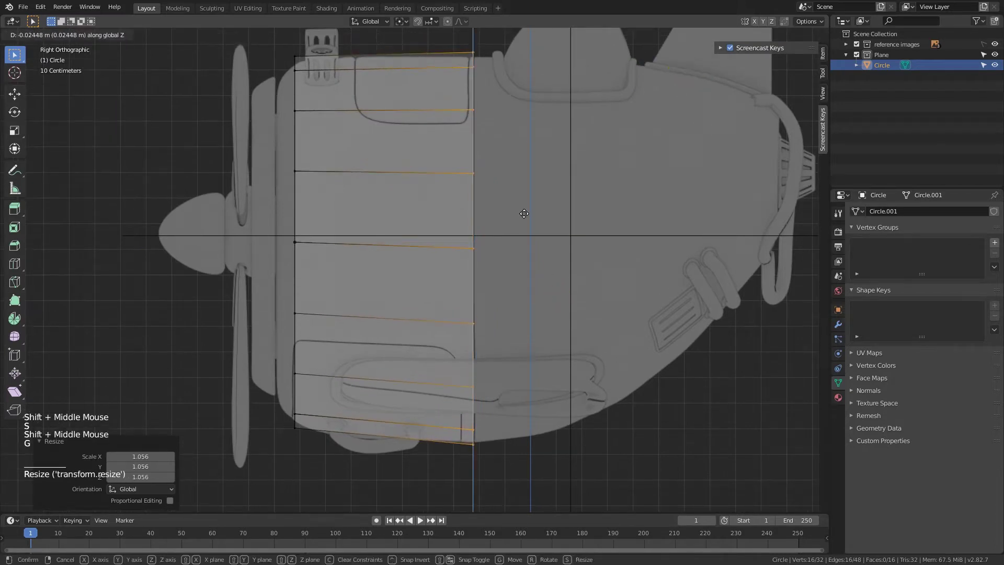
pyautogui.click(525, 213)
pyautogui.press('s')
pyautogui.click(584, 240)
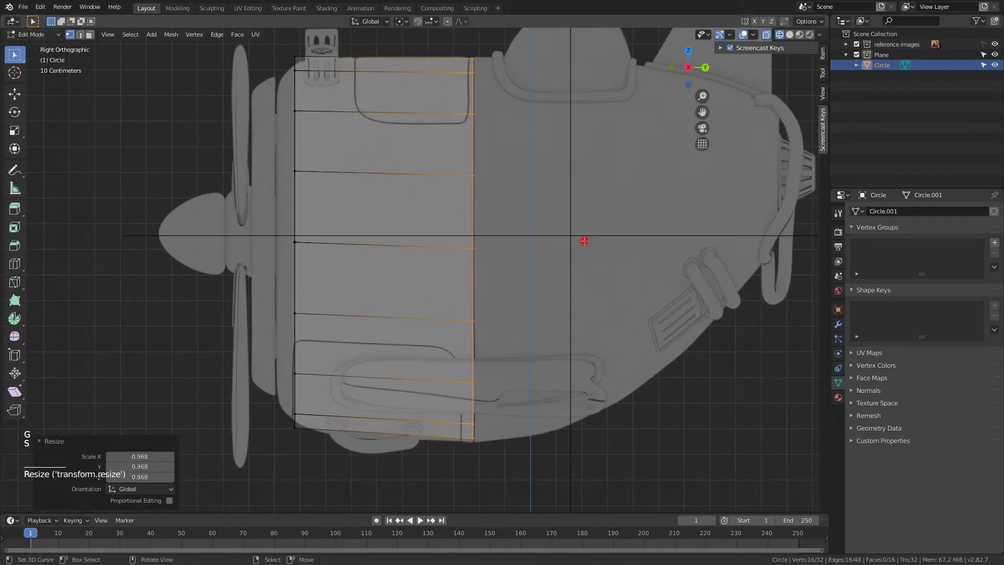
pyautogui.keyDown('shift'); pyautogui.moveTo(529, 162); pyautogui.dragTo(502, 172, button='middle'); pyautogui.keyUp('shift')
pyautogui.hotkey('ctrl', 's')
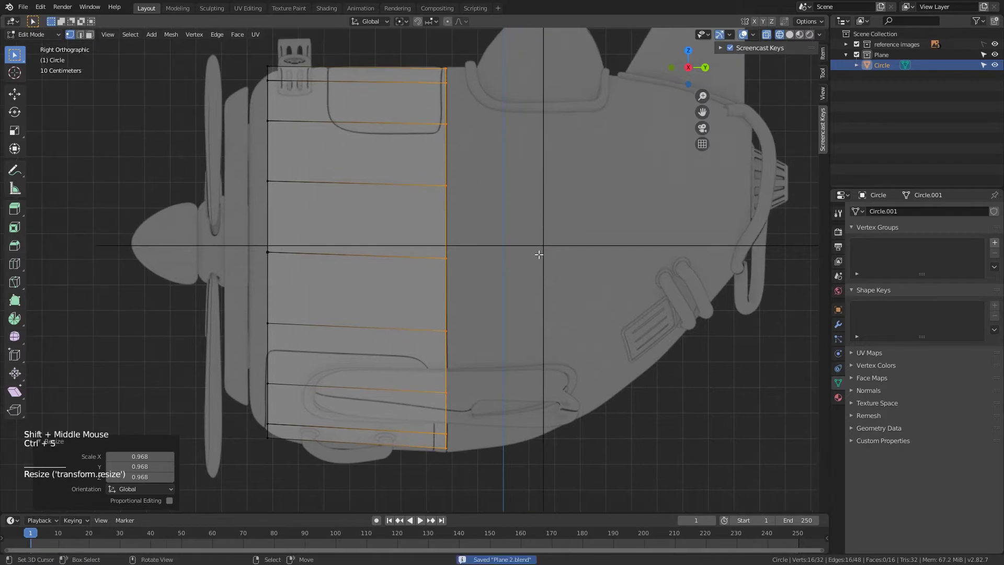
# Scale the ring at the panel seam by 1.009 and nudge it about -0.004 m along Y.
pyautogui.press('g')
pyautogui.press('y')
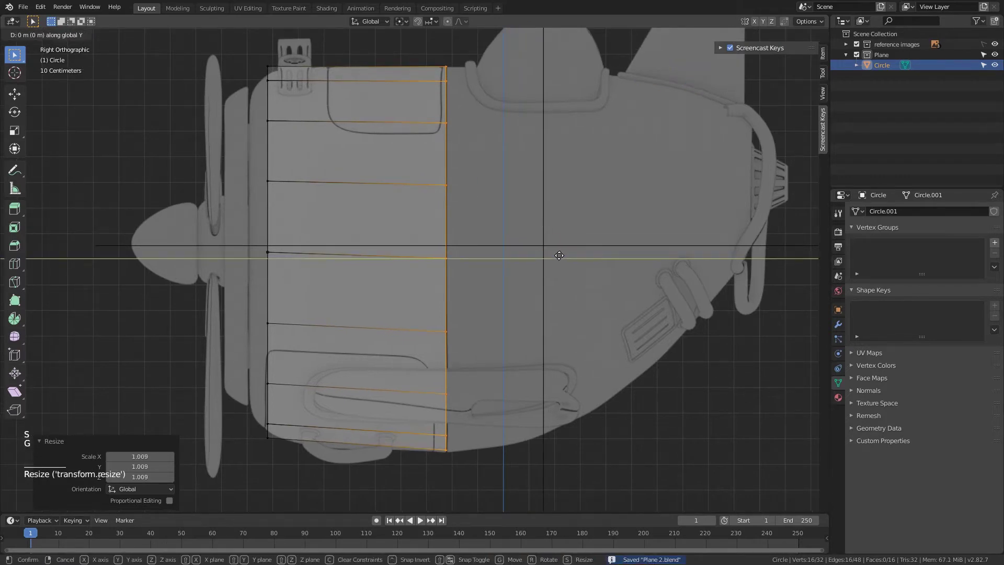
pyautogui.click(560, 256)
pyautogui.keyDown('shift'); pyautogui.moveTo(561, 257); pyautogui.dragTo(508, 254, button='middle'); pyautogui.keyUp('shift')
# Extrude the seam ring 0.932 m along Y toward the tail.
pyautogui.press('e')
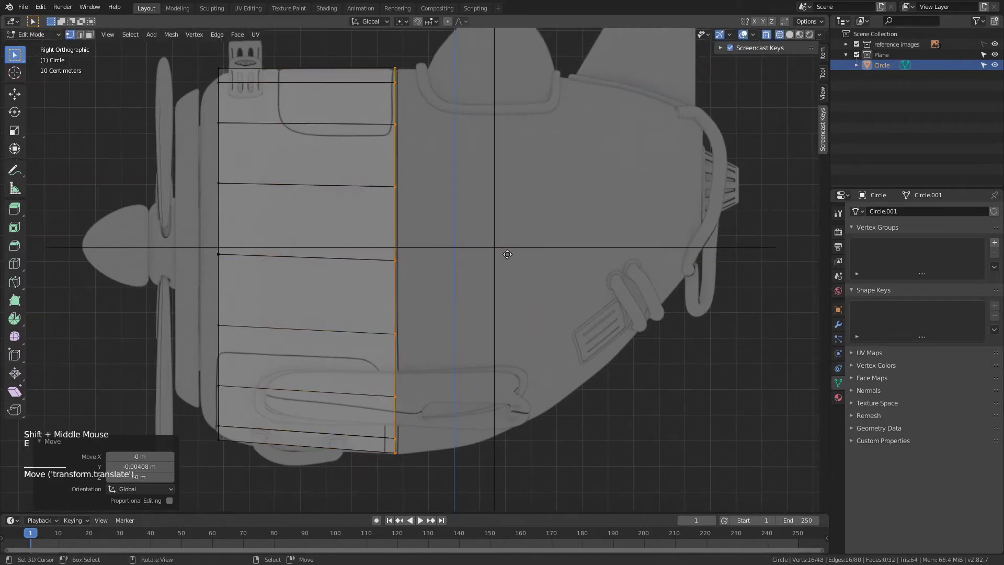
pyautogui.click(507, 254)
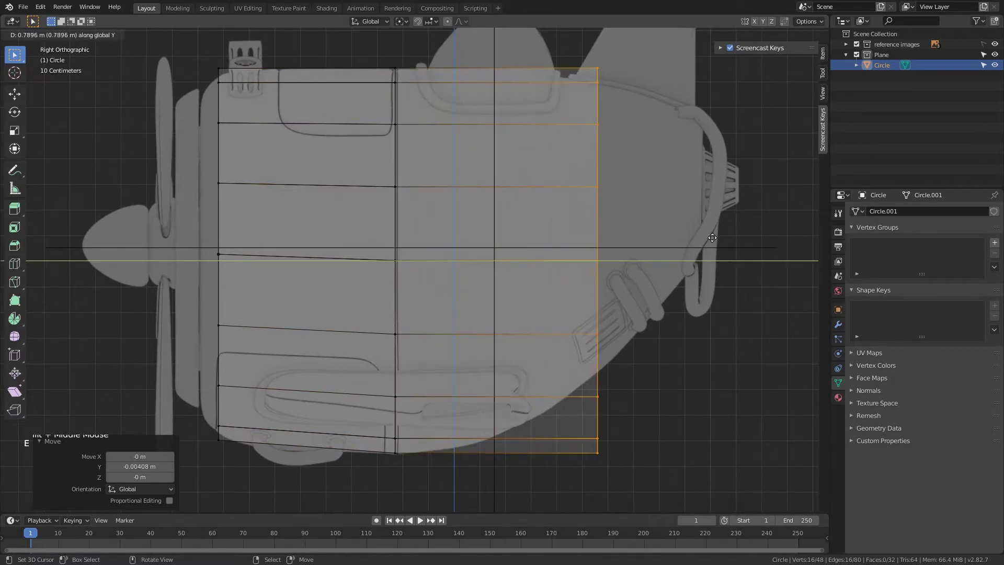
pyautogui.click(745, 227)
# Scale down the rear ring and move it to the tail end to match the side reference.
pyautogui.keyDown('shift'); pyautogui.moveTo(720, 240); pyautogui.dragTo(586, 248, button='middle'); pyautogui.keyUp('shift')
pyautogui.press('s')
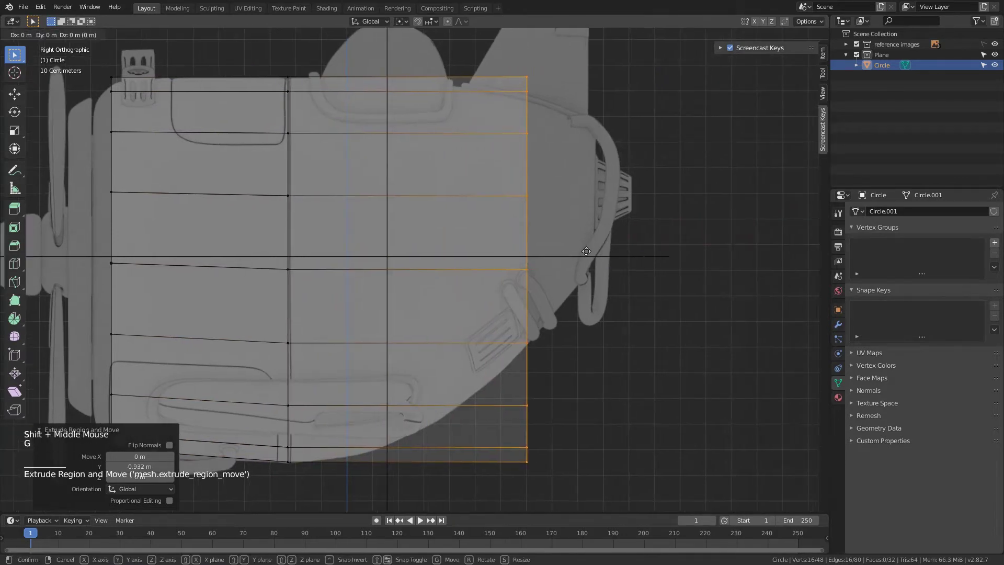
pyautogui.click(600, 313)
pyautogui.press('s')
pyautogui.press('g')
pyautogui.keyDown('shift'); pyautogui.moveTo(601, 292); pyautogui.dragTo(625, 328, button='middle'); pyautogui.keyUp('shift')
pyautogui.scroll(3, 625, 328)
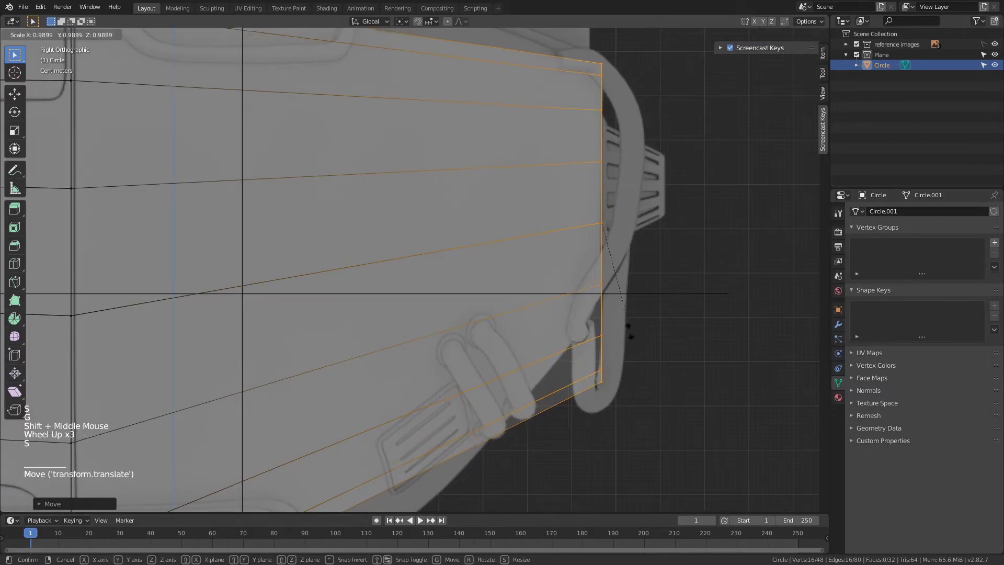
pyautogui.click(644, 311)
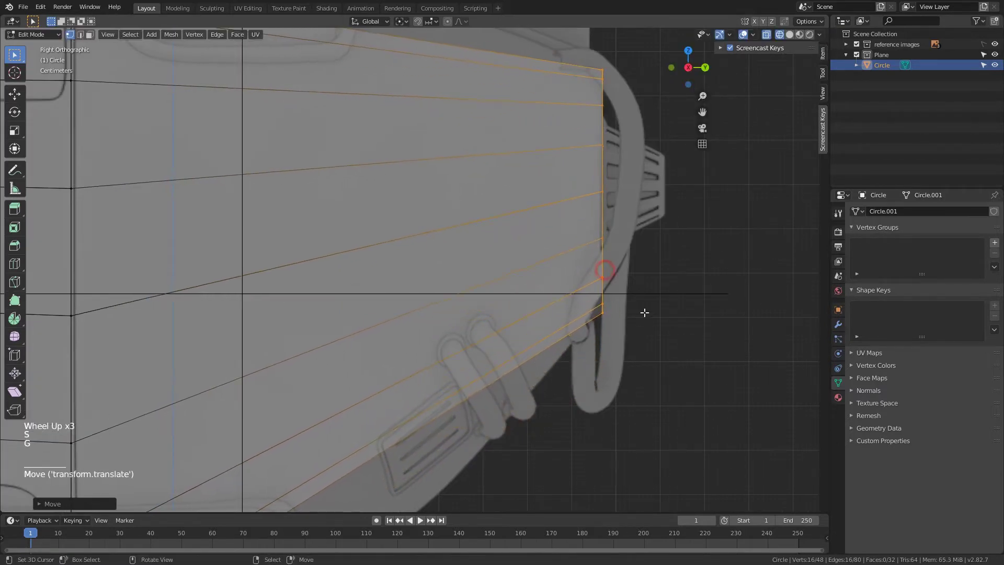
pyautogui.press('s')
pyautogui.click(576, 300)
# In the top view, fit the tail ring to the reference's rear end by scaling it and nudging its position.
pyautogui.press('KP_7')
pyautogui.keyDown('shift'); pyautogui.moveTo(576, 301); pyautogui.dragTo(621, 311, button='middle'); pyautogui.keyUp('shift')
pyautogui.press('s')
pyautogui.click(641, 269)
pyautogui.press('g')
pyautogui.click(639, 273)
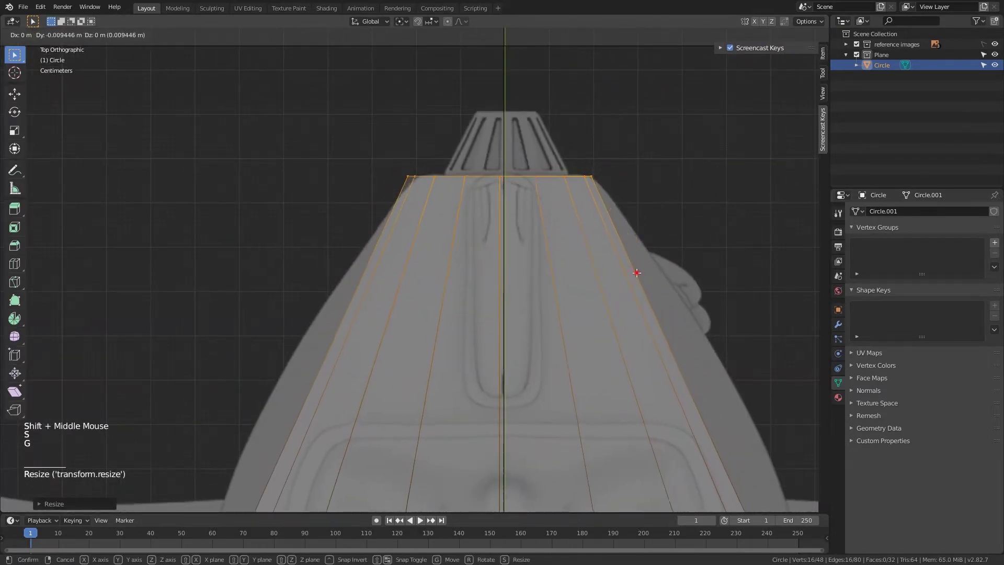
pyautogui.press('s')
pyautogui.click(664, 278)
pyautogui.press('g')
pyautogui.click(667, 282)
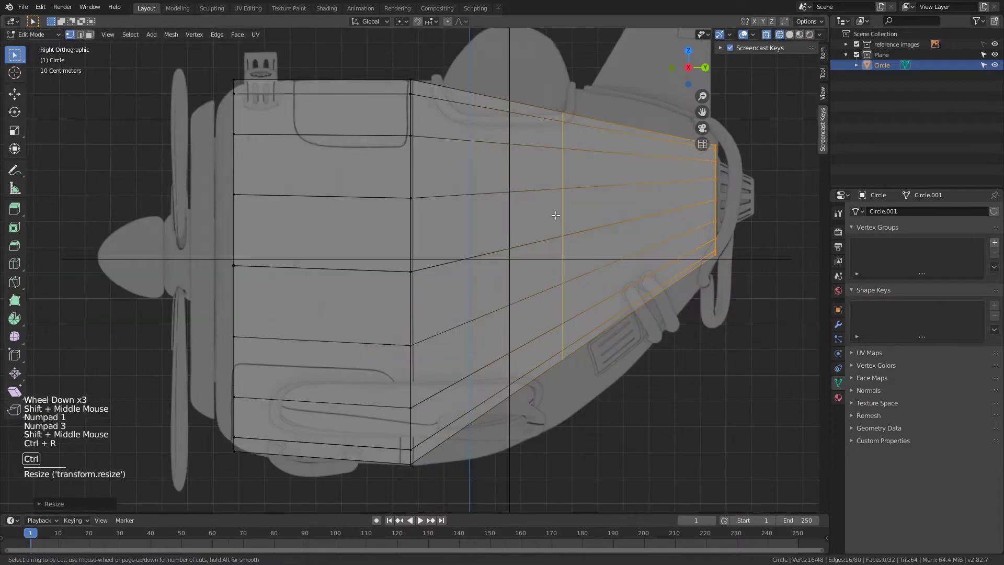
# In the right view, add a centred loop cut to the rear fuselage section and scale it up by about 1.2.
pyautogui.click(556, 214)
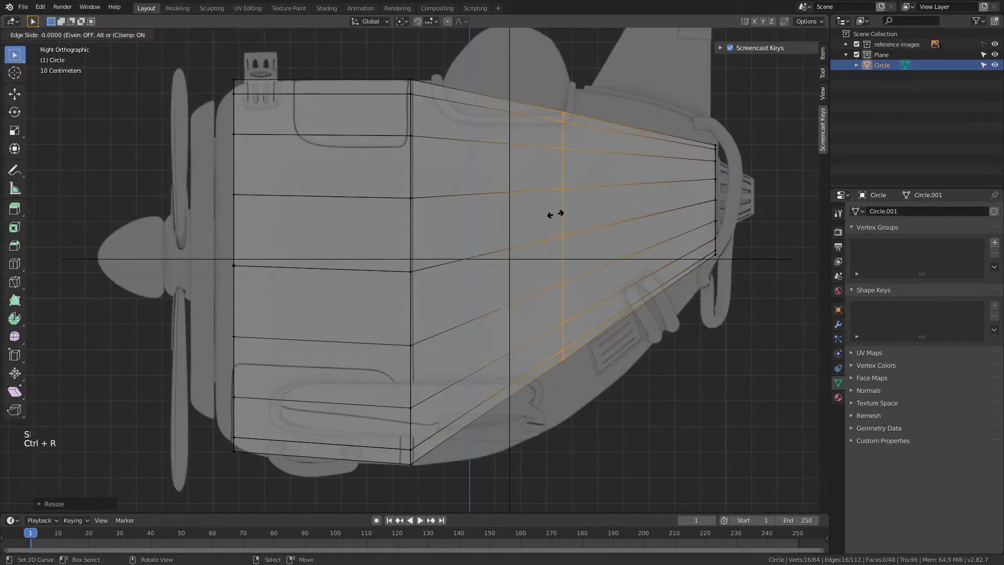
pyautogui.rightClick(556, 214)
pyautogui.press('s')
pyautogui.click(629, 317)
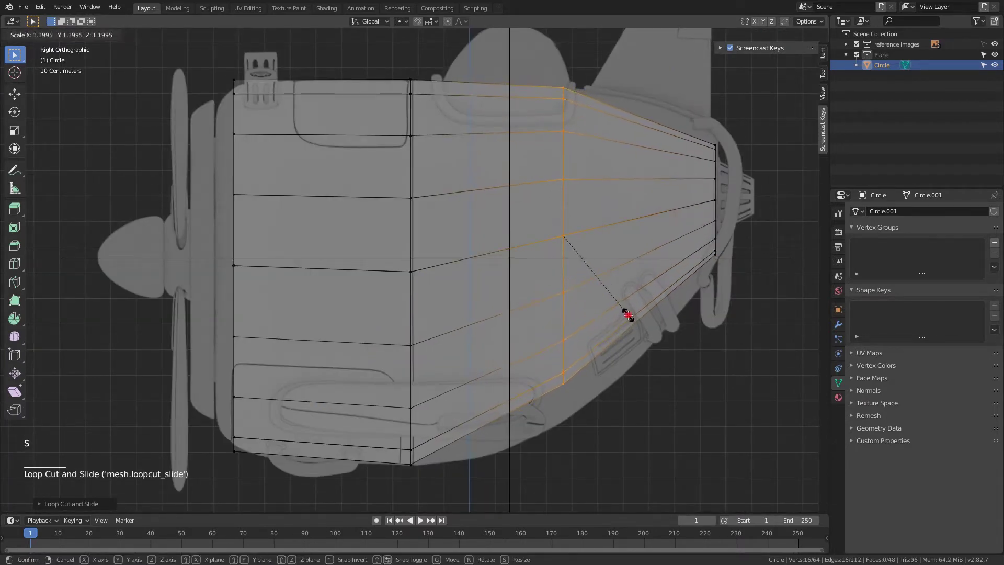
# Enlarge the new loop further and lower it along Z by about 0.065 m and 0.014 m to follow the belly outline.
pyautogui.press('s')
pyautogui.press('g')
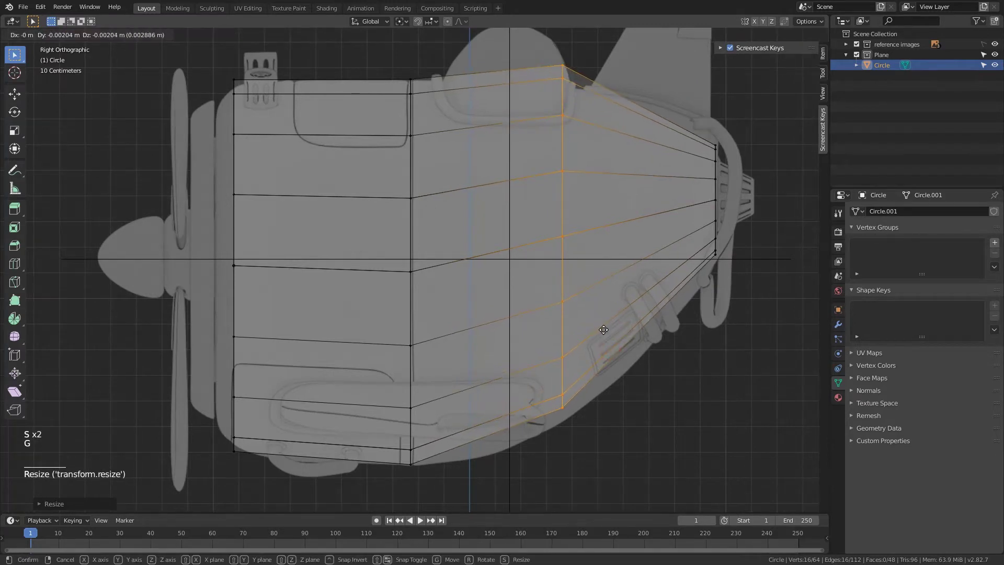
pyautogui.press('z')
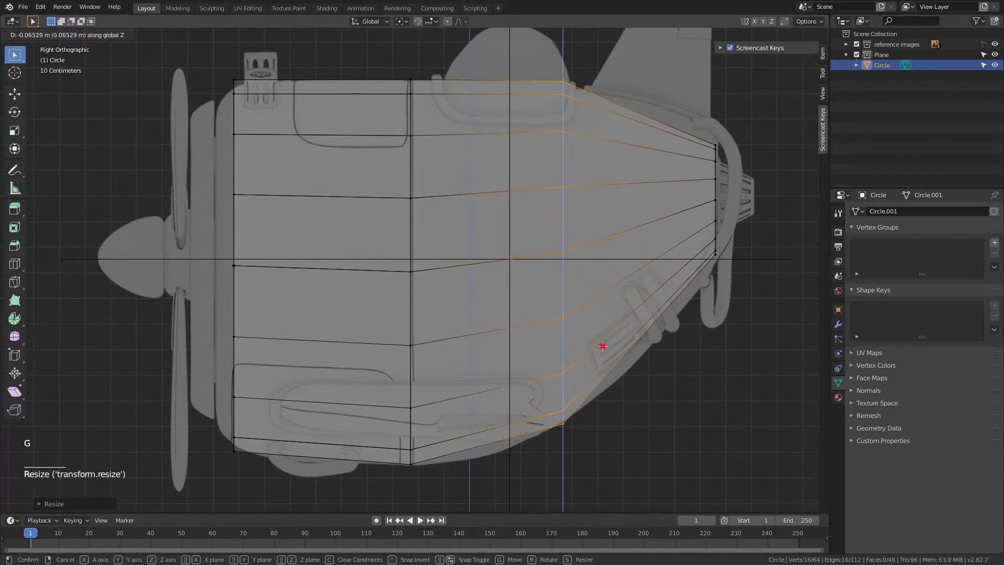
pyautogui.click(603, 346)
pyautogui.keyDown('shift'); pyautogui.moveTo(496, 455); pyautogui.dragTo(481, 458, button='middle'); pyautogui.keyUp('shift')
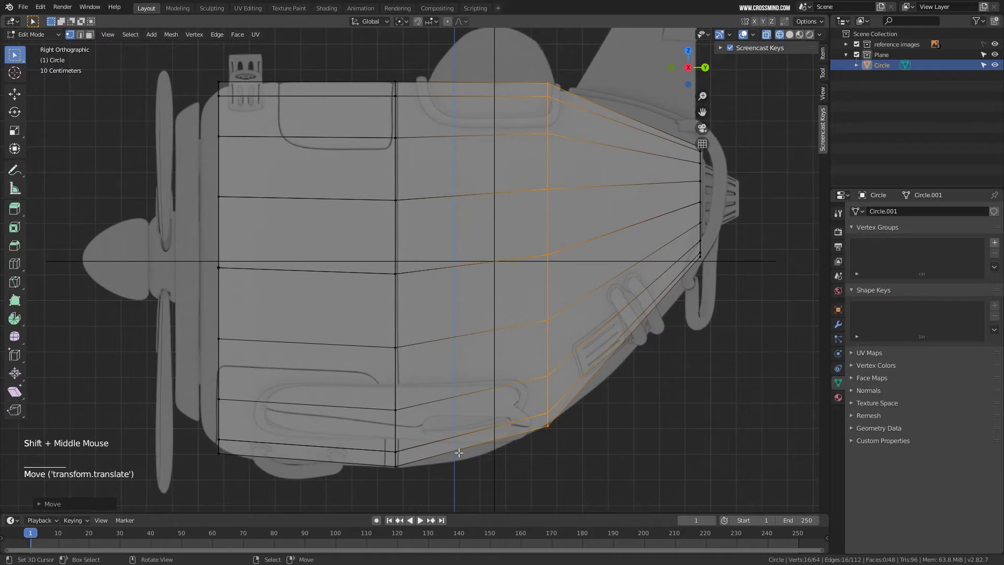
pyautogui.press('g')
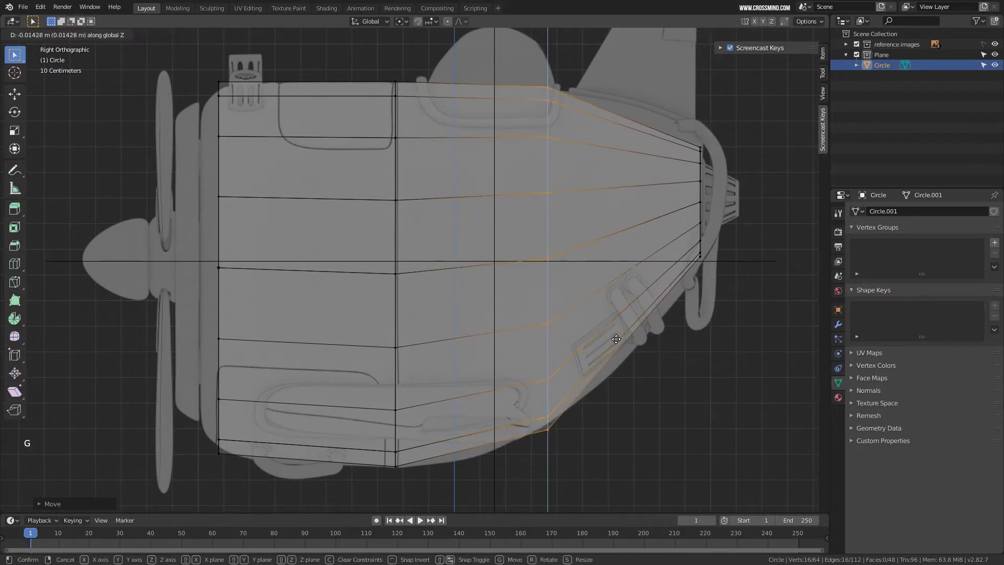
pyautogui.click(617, 339)
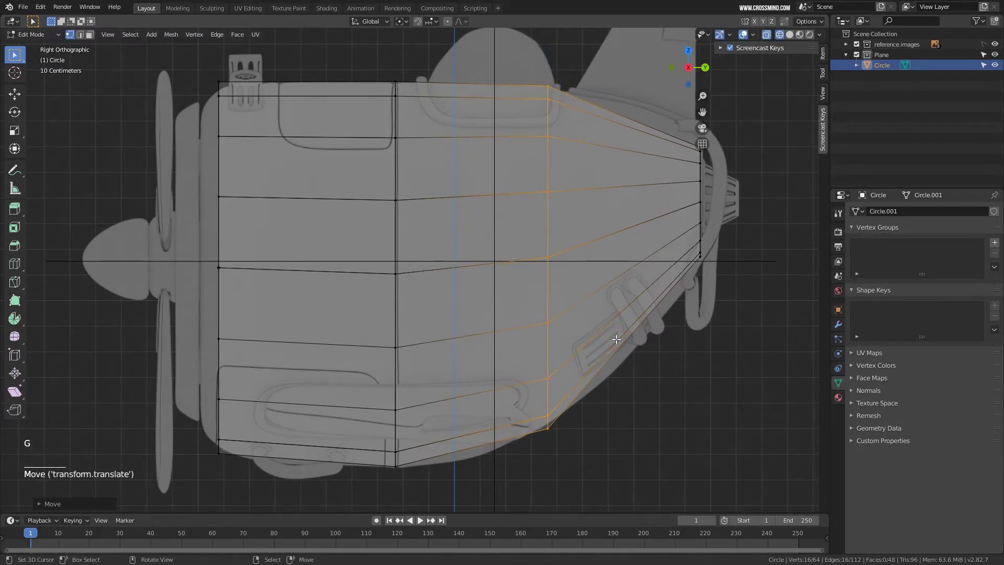
# Bevel the rear section's middle loop with one segment and a width of about 0.26 m.
pyautogui.keyDown('shift'); pyautogui.moveTo(622, 241); pyautogui.dragTo(605, 232, button='middle'); pyautogui.keyUp('shift')
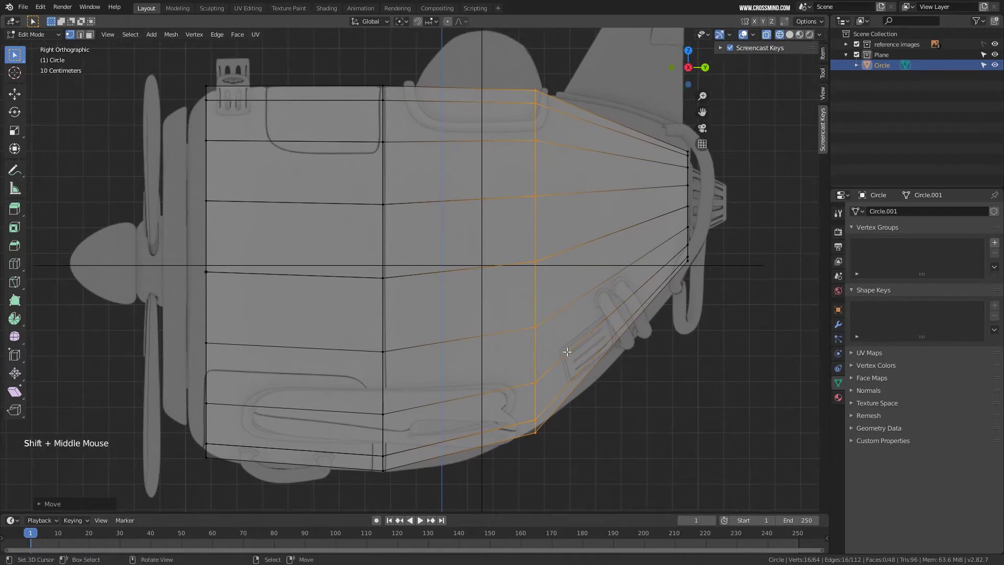
pyautogui.hotkey('ctrl', 'b')
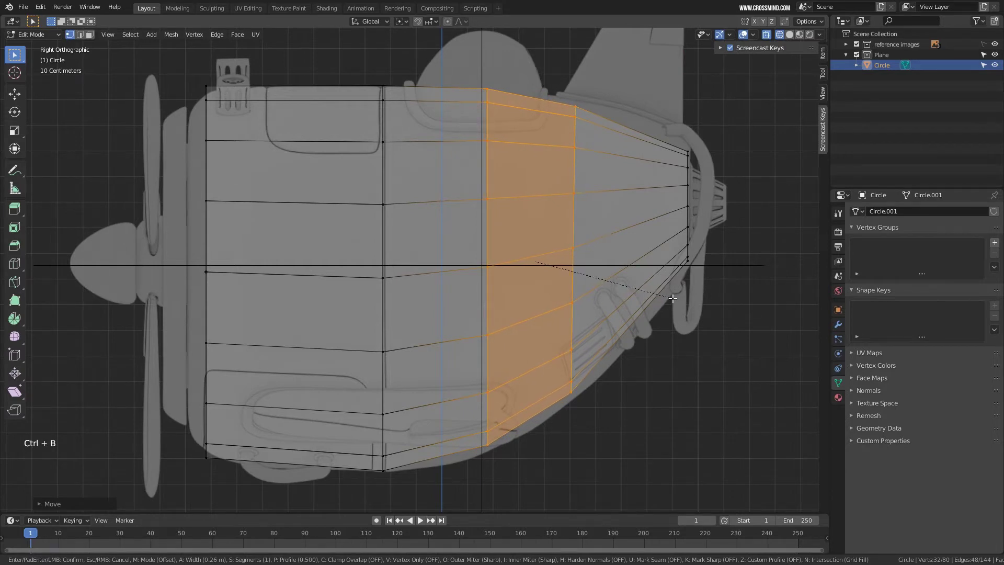
pyautogui.click(673, 298)
# Switch to edge selection, select the front loop of the bevel, and turn off the viewport grid overlay.
pyautogui.rightClick(575, 228)
pyautogui.press('2')
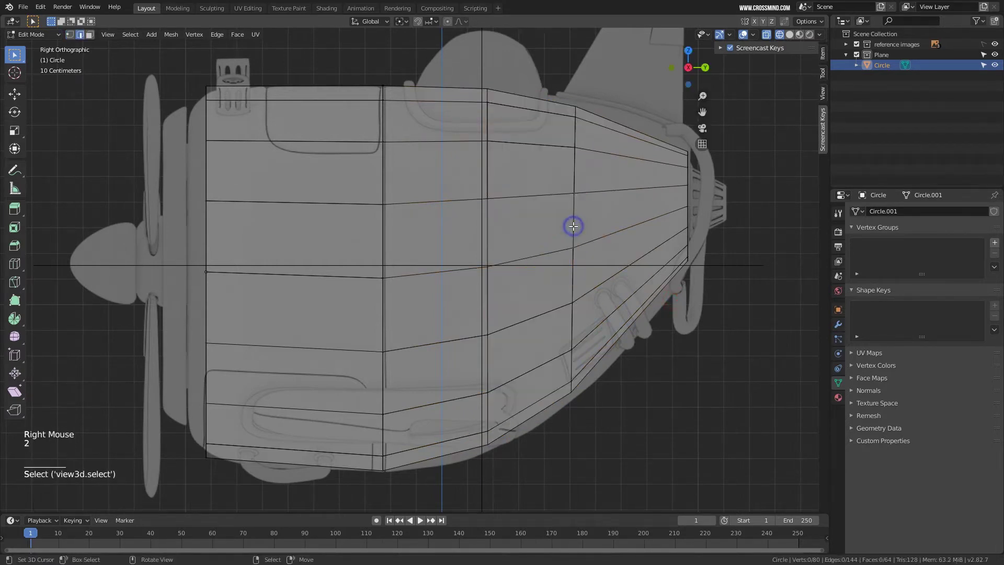
pyautogui.keyDown('alt'); pyautogui.rightClick(488, 230); pyautogui.keyUp('alt')
pyautogui.click(753, 35)
pyautogui.click(690, 85)
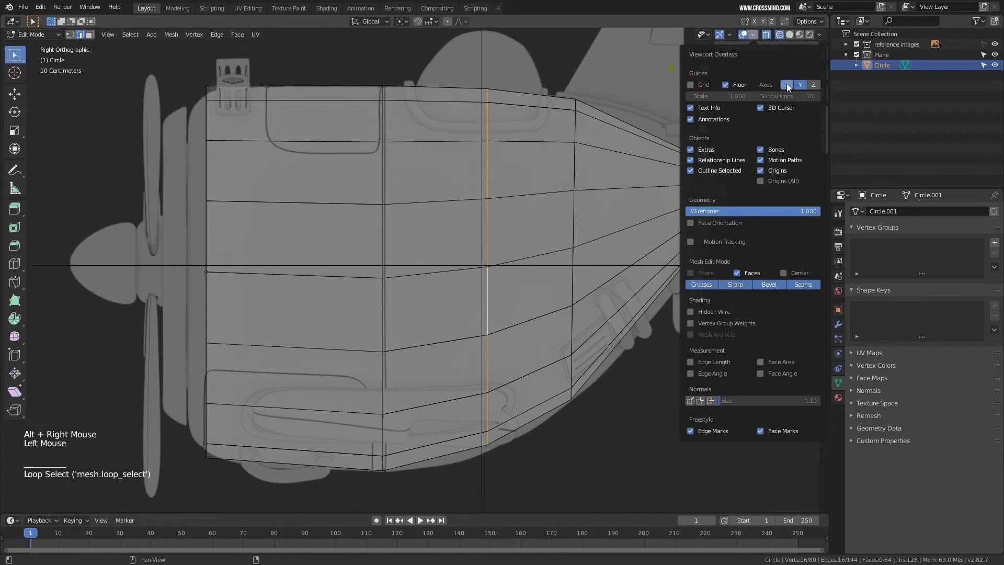
# Fine-tune the scale of the bevel's rear loop against the side outline of the fuselage.
pyautogui.keyDown('shift'); pyautogui.moveTo(471, 306); pyautogui.dragTo(454, 304, button='middle'); pyautogui.keyUp('shift')
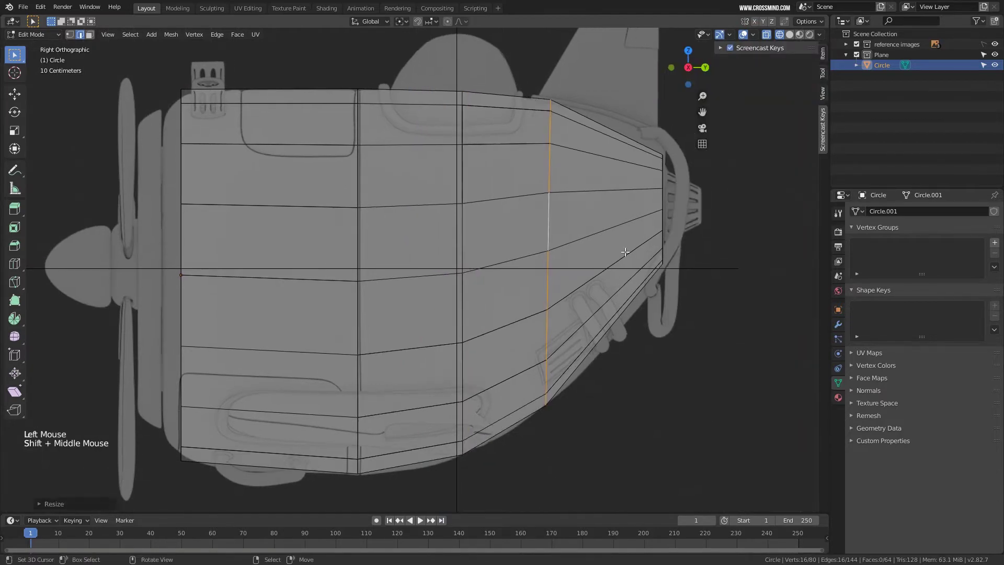
pyautogui.press('s')
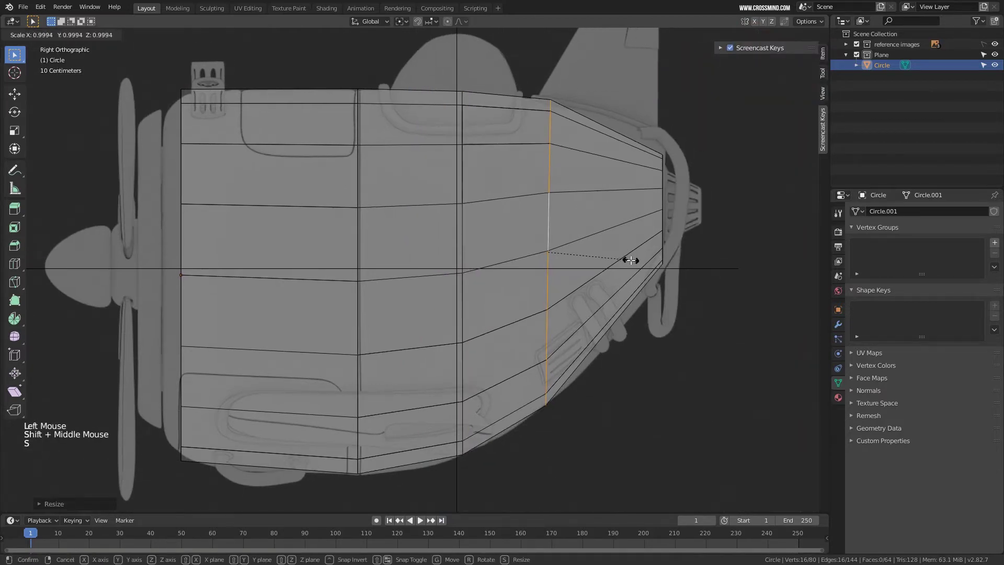
pyautogui.click(629, 260)
# In the top view, narrow the bevel's rear loop along X to match the fuselage width.
pyautogui.press('KP_7')
pyautogui.keyDown('shift'); pyautogui.moveTo(671, 269); pyautogui.dragTo(639, 253, button='middle'); pyautogui.keyUp('shift')
pyautogui.press('s')
pyautogui.press('x')
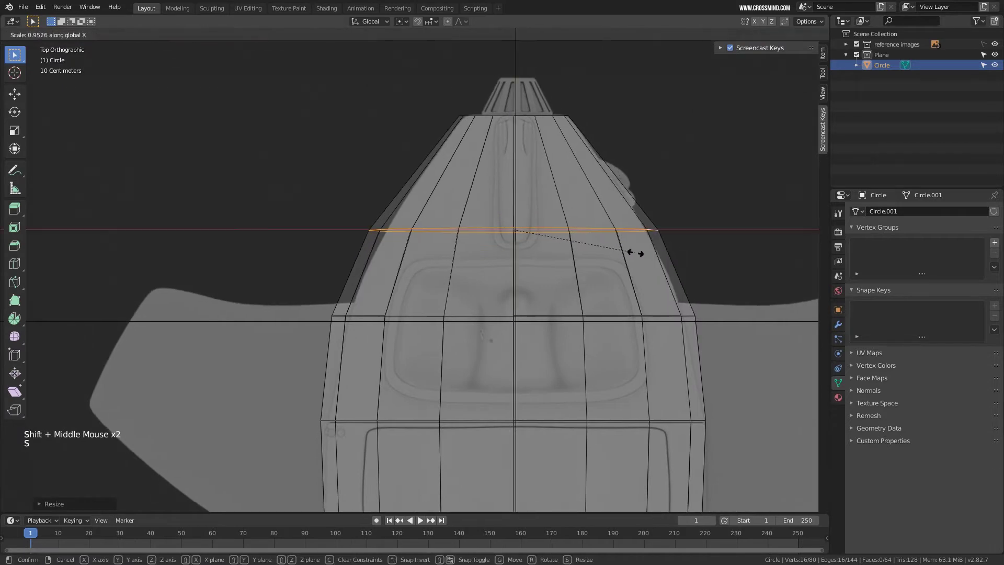
pyautogui.click(624, 254)
# Narrow the bevel's front loop along X to the reference width, and select the panel-seam loop behind the windshield for scaling.
pyautogui.keyDown('alt'); pyautogui.rightClick(670, 317); pyautogui.keyUp('alt')
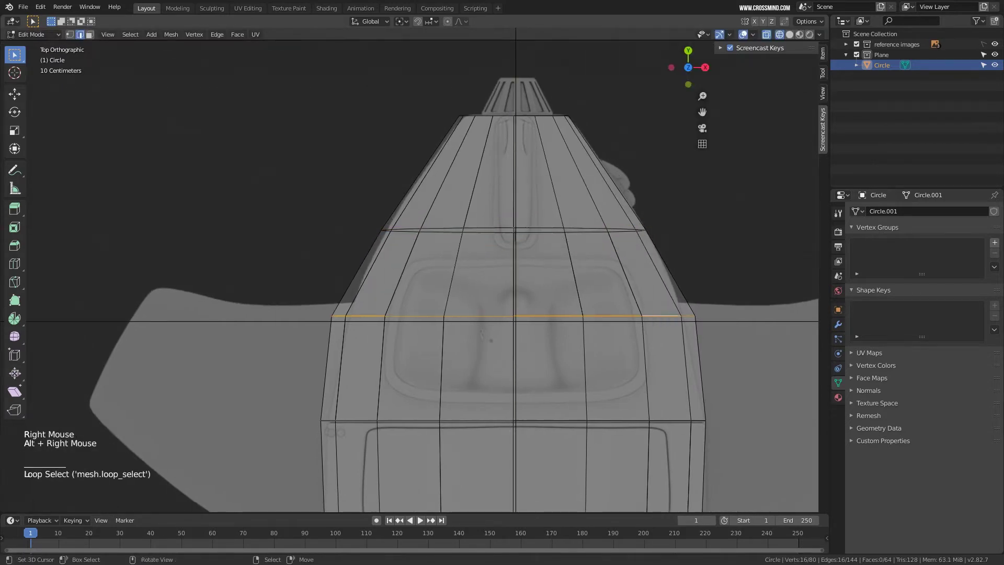
pyautogui.press('s')
pyautogui.press('x')
pyautogui.click(700, 336)
pyautogui.keyDown('shift'); pyautogui.moveTo(699, 336); pyautogui.dragTo(695, 247, button='middle'); pyautogui.keyUp('shift')
pyautogui.rightClick(661, 348)
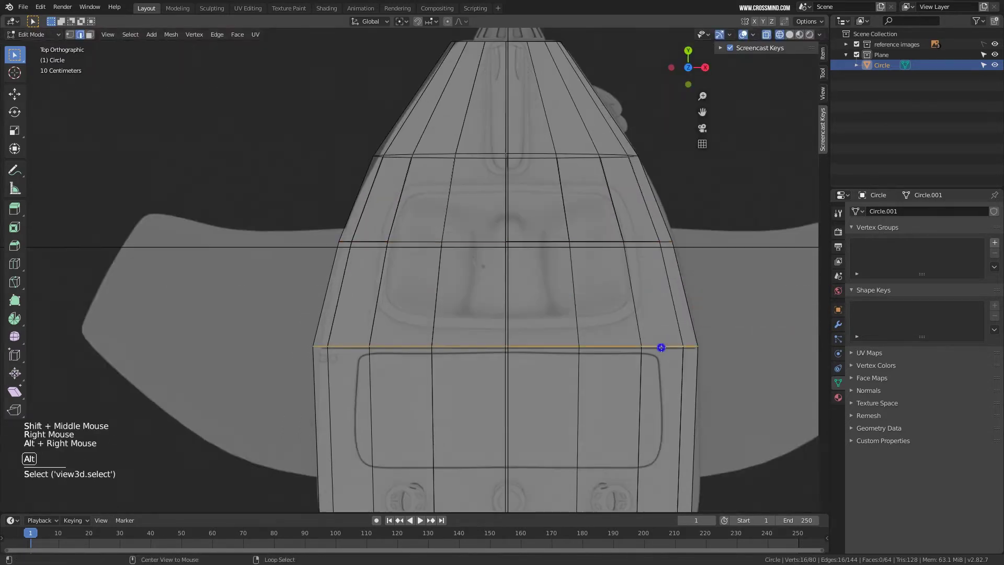
pyautogui.keyDown('alt'); pyautogui.rightClick(706, 348); pyautogui.keyUp('alt')
pyautogui.press('s')
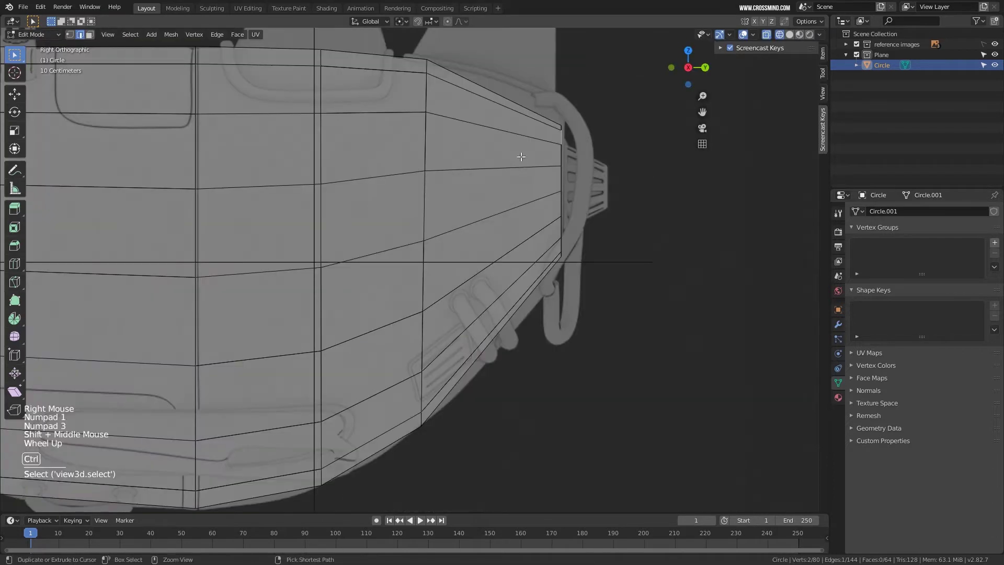
# In the right view, add a loop cut in the last tail section and scale it up to the reference outline.
pyautogui.hotkey('ctrl', 'r')
pyautogui.click(520, 137)
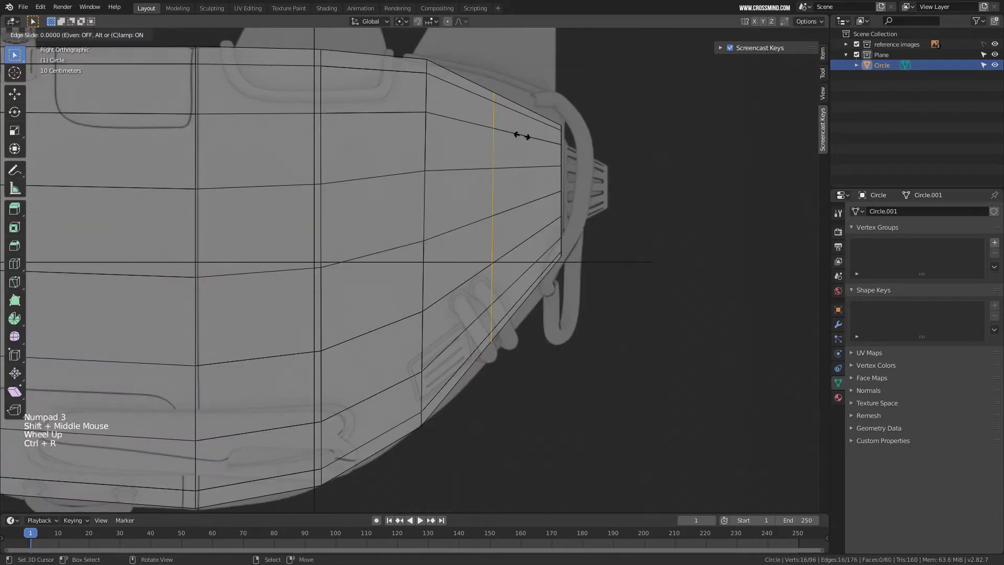
pyautogui.click(522, 135)
pyautogui.press('s')
pyautogui.click(567, 233)
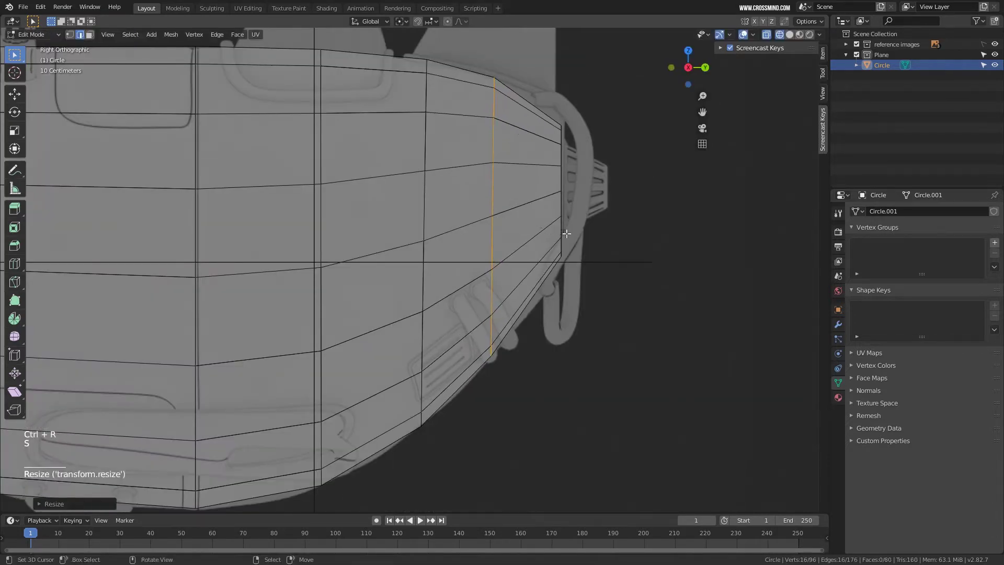
# Shift the new tail loop back along Y, scale it by about 0.986 and nudge it to fit the side outline.
pyautogui.press('g')
pyautogui.press('y')
pyautogui.rightClick(634, 258)
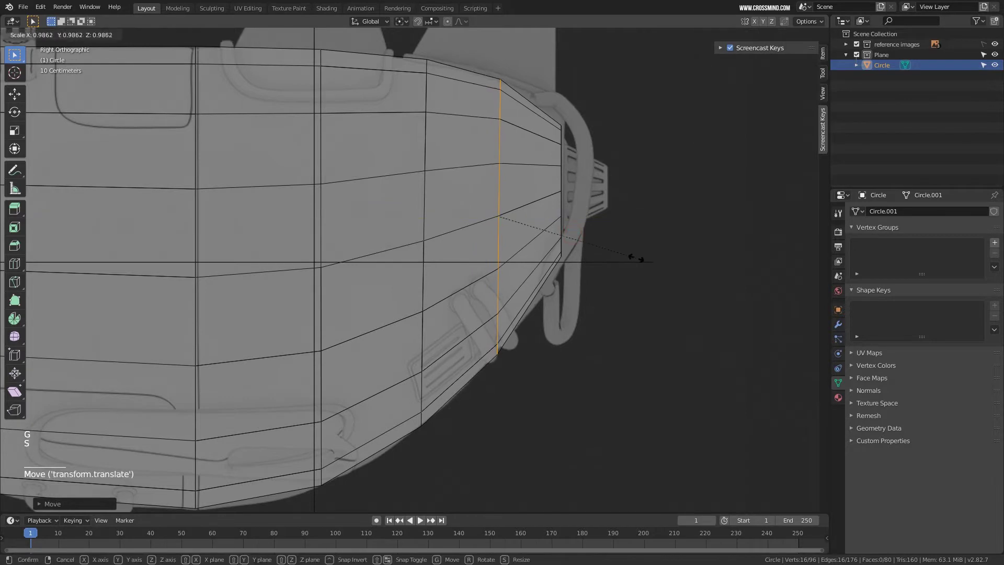
pyautogui.press('g')
pyautogui.click(634, 255)
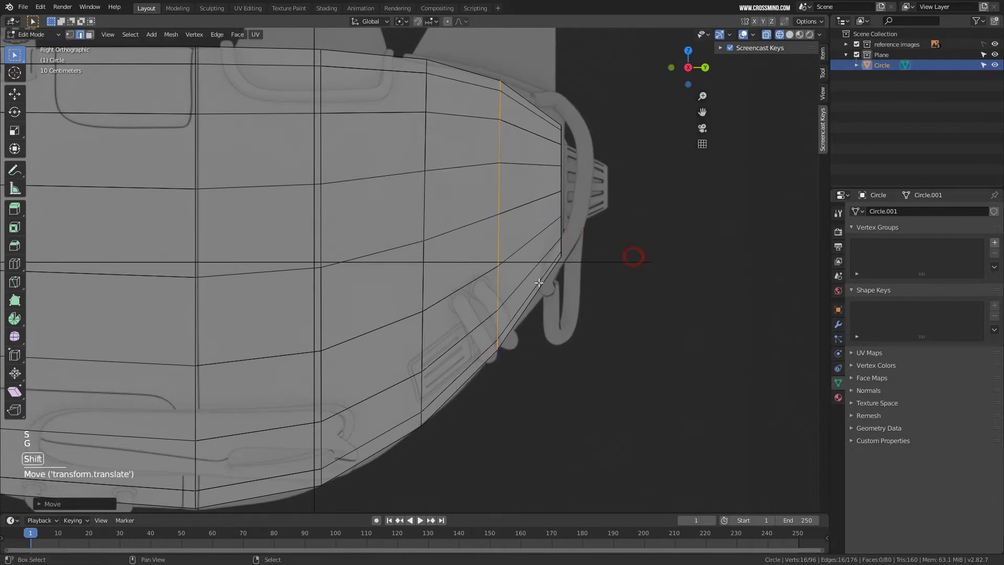
# Examine the fuselage mesh against the side reference and its overall shape in perspective.
pyautogui.keyDown('shift'); pyautogui.moveTo(471, 286); pyautogui.dragTo(597, 282, button='middle'); pyautogui.keyUp('shift')
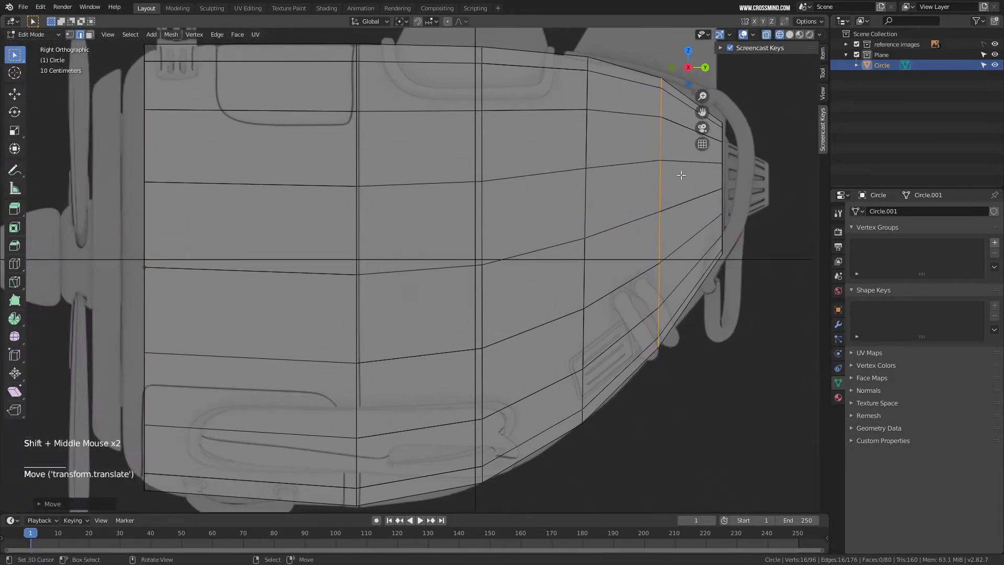
pyautogui.keyDown('shift'); pyautogui.moveTo(640, 183); pyautogui.dragTo(619, 184, button='middle'); pyautogui.keyUp('shift')
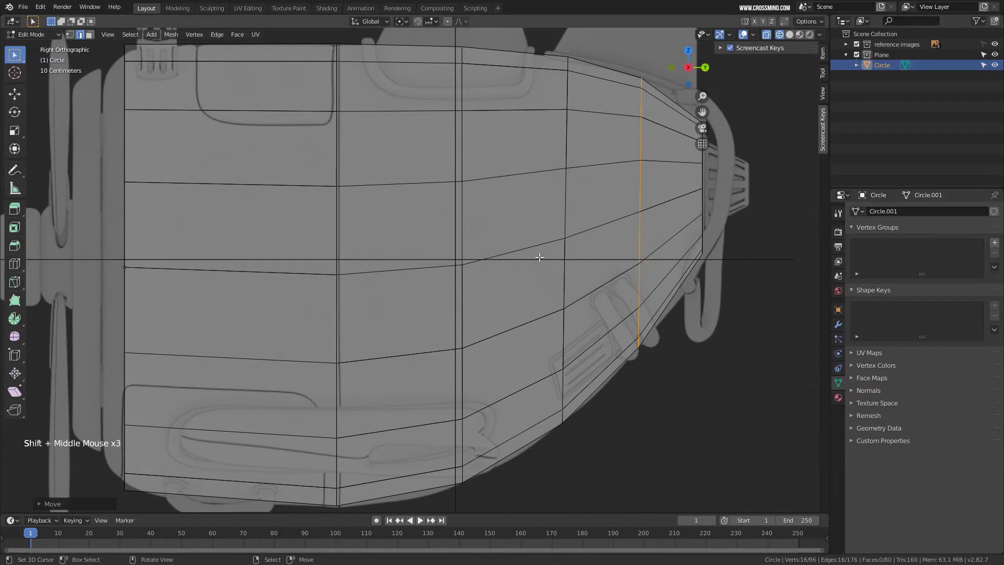
pyautogui.keyDown('shift'); pyautogui.moveTo(453, 108); pyautogui.dragTo(466, 108, button='middle'); pyautogui.keyUp('shift')
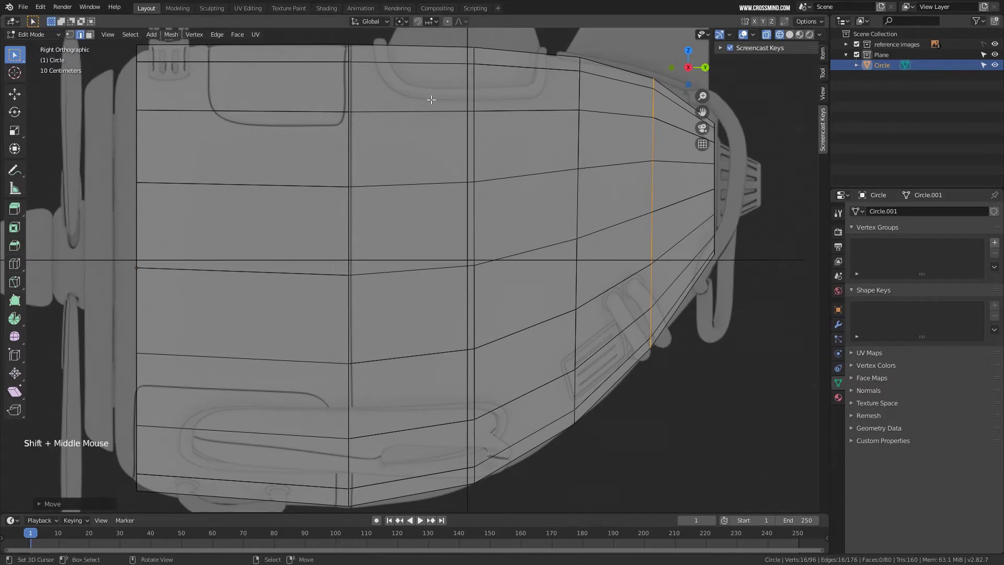
pyautogui.scroll(-1, 479, 125)
pyautogui.keyDown('shift'); pyautogui.moveTo(294, 124); pyautogui.dragTo(300, 126, button='middle'); pyautogui.keyUp('shift')
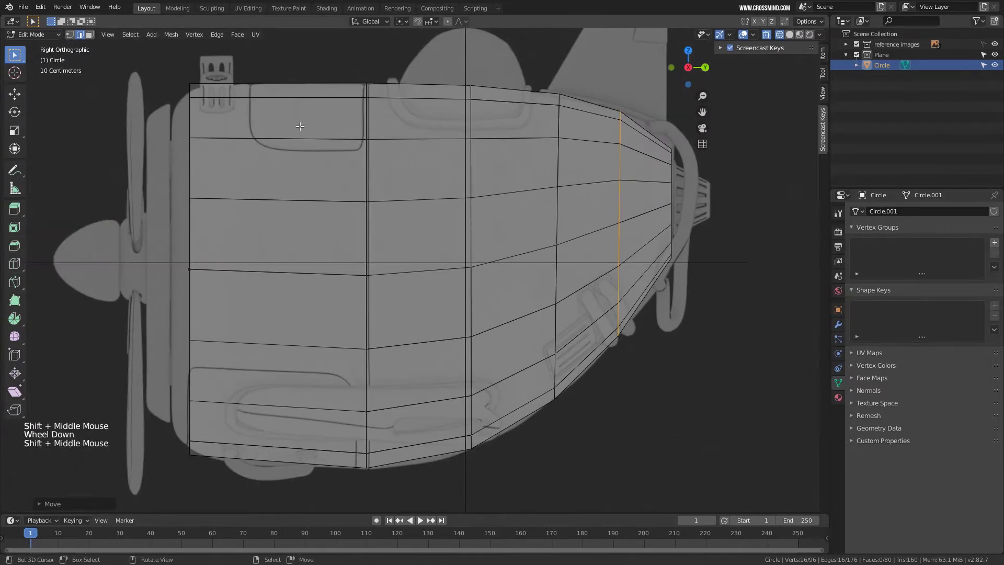
pyautogui.keyDown('shift'); pyautogui.moveTo(383, 267); pyautogui.dragTo(391, 256, button='middle'); pyautogui.keyUp('shift')
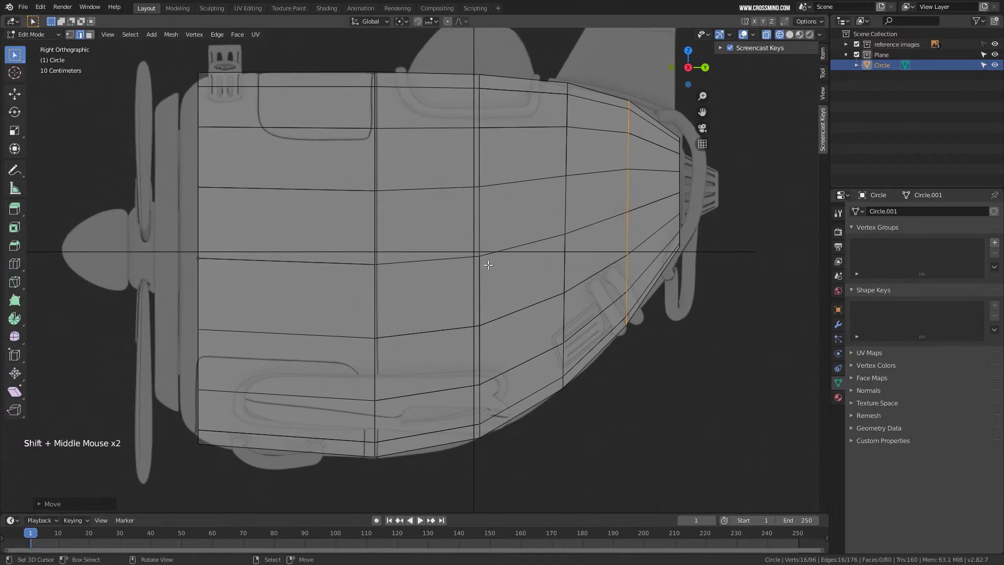
pyautogui.scroll(-1, 514, 274)
pyautogui.moveTo(488, 264); pyautogui.dragTo(534, 245, button='middle')
pyautogui.middleClick(487, 211)
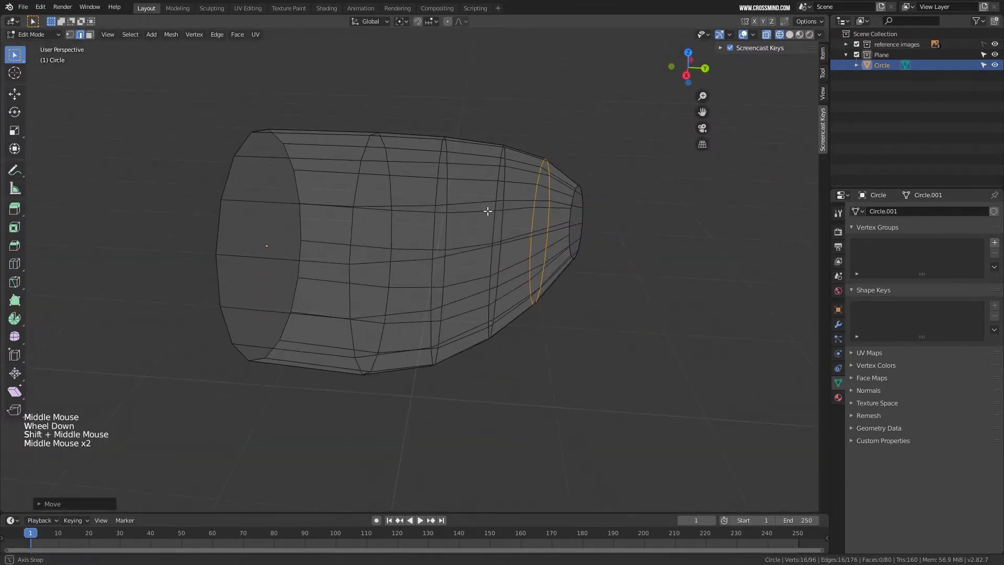
pyautogui.moveTo(488, 211); pyautogui.dragTo(486, 155, button='middle')
pyautogui.scroll(1, 499, 201)
pyautogui.scroll(1, 486, 154)
pyautogui.moveTo(631, 215); pyautogui.dragTo(635, 193, button='middle')
# In the right view, scale the newest tail loop slightly to refine its fit to the side outline.
pyautogui.press('KP_1')
pyautogui.press('KP_3')
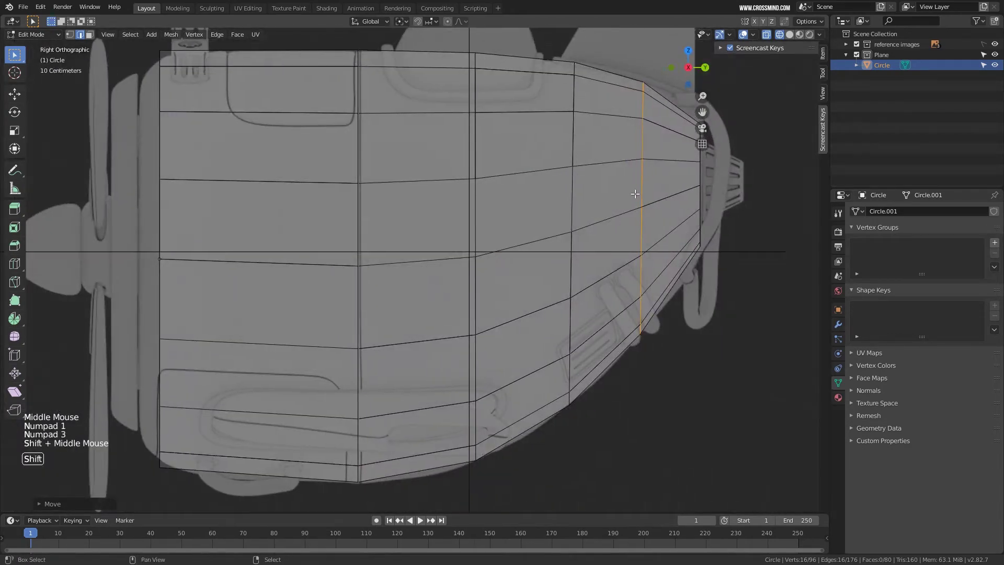
pyautogui.press('s')
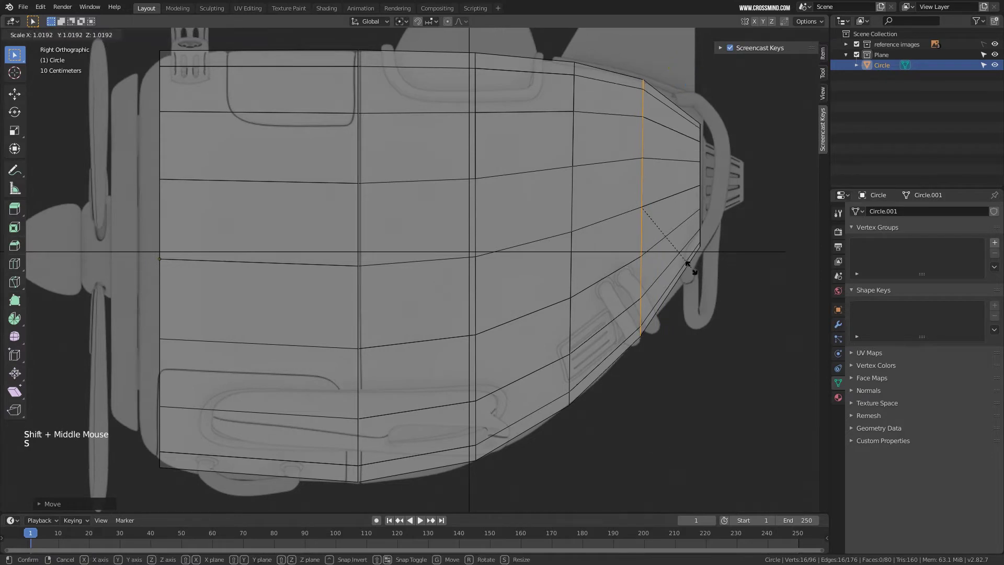
pyautogui.keyDown('shift'); pyautogui.moveTo(694, 256); pyautogui.dragTo(673, 255, button='middle'); pyautogui.keyUp('shift')
# Select the tail's rearmost edge loop, extrude it slightly back along Y and scale the new ring to about 0.81.
pyautogui.rightClick(677, 201)
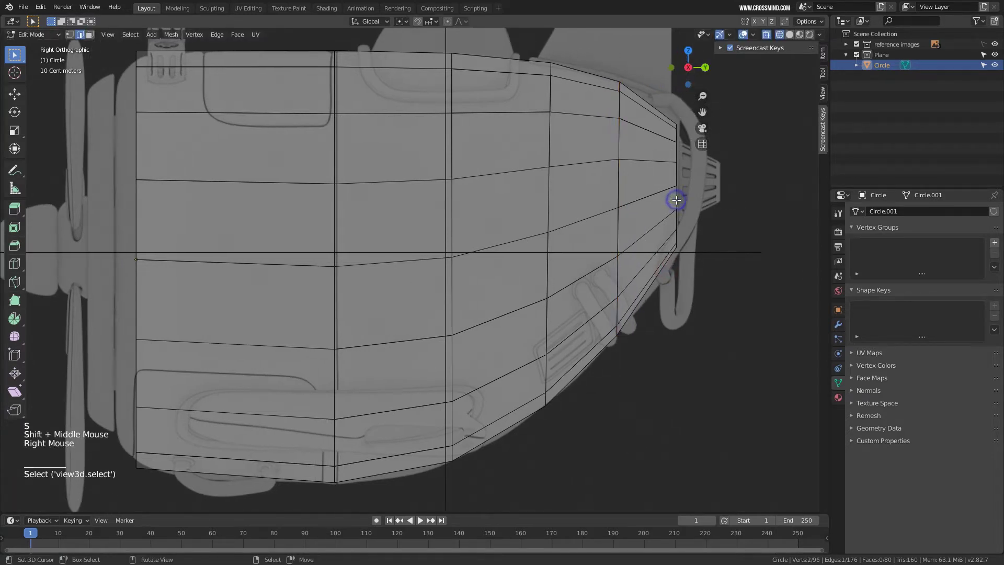
pyautogui.keyDown('alt'); pyautogui.rightClick(677, 199); pyautogui.keyUp('alt')
pyautogui.keyDown('shift'); pyautogui.moveTo(733, 217); pyautogui.dragTo(602, 258, button='middle'); pyautogui.keyUp('shift')
pyautogui.scroll(3, 602, 258)
pyautogui.press('e')
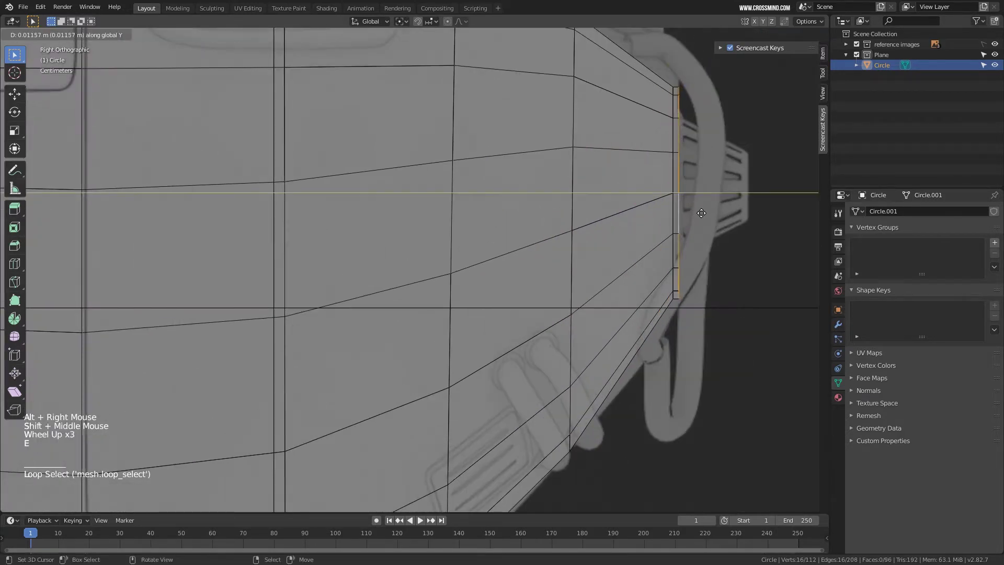
pyautogui.press('s')
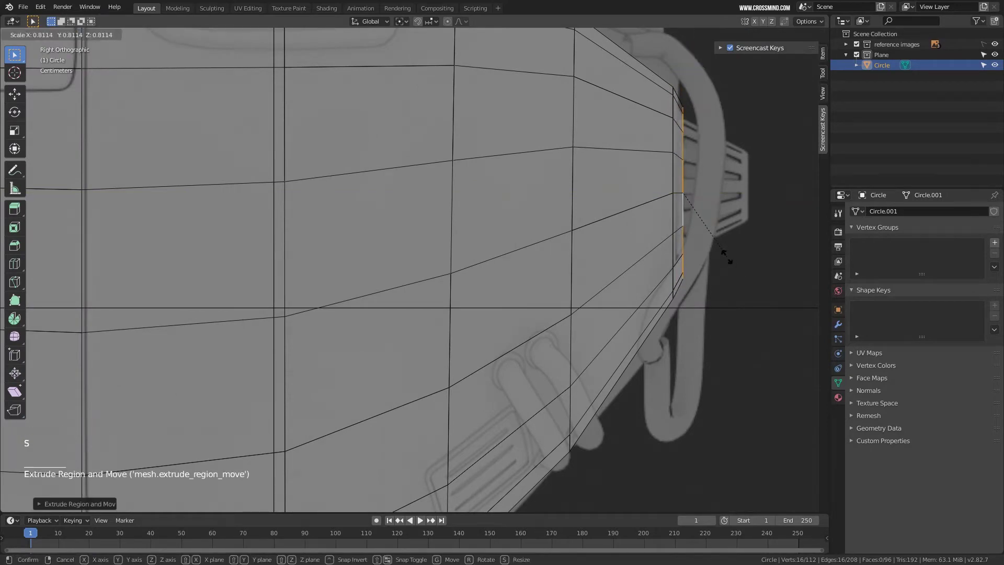
pyautogui.click(726, 254)
# Inspect the extruded tail end in solid shading and save the file.
pyautogui.scroll(1, 723, 240)
pyautogui.scroll(-2, 680, 240)
pyautogui.keyDown('shift'); pyautogui.moveTo(680, 240); pyautogui.dragTo(654, 240, button='middle'); pyautogui.keyUp('shift')
pyautogui.scroll(1, 654, 241)
pyautogui.moveTo(654, 241)
pyautogui.mouseDown(button='middle')
pyautogui.moveTo(596, 257)
pyautogui.moveTo(630, 259)
pyautogui.moveTo(502, 233)
pyautogui.moveTo(509, 213)
pyautogui.moveTo(224, 276)
pyautogui.mouseUp(button='middle')
pyautogui.press('z')
pyautogui.scroll(-2, 596, 258)
pyautogui.hotkey('ctrl', 's')
# In the right view, select the edge loop behind the hatch and nudge it onto the reference panel seam.
pyautogui.press('KP_1')
pyautogui.press('KP_3')
pyautogui.scroll(-1, 600, 253)
pyautogui.scroll(-1, 374, 197)
pyautogui.press('KP_1')
pyautogui.press('KP_3')
pyautogui.rightClick(375, 197)
pyautogui.keyDown('alt'); pyautogui.rightClick(374, 197); pyautogui.keyUp('alt')
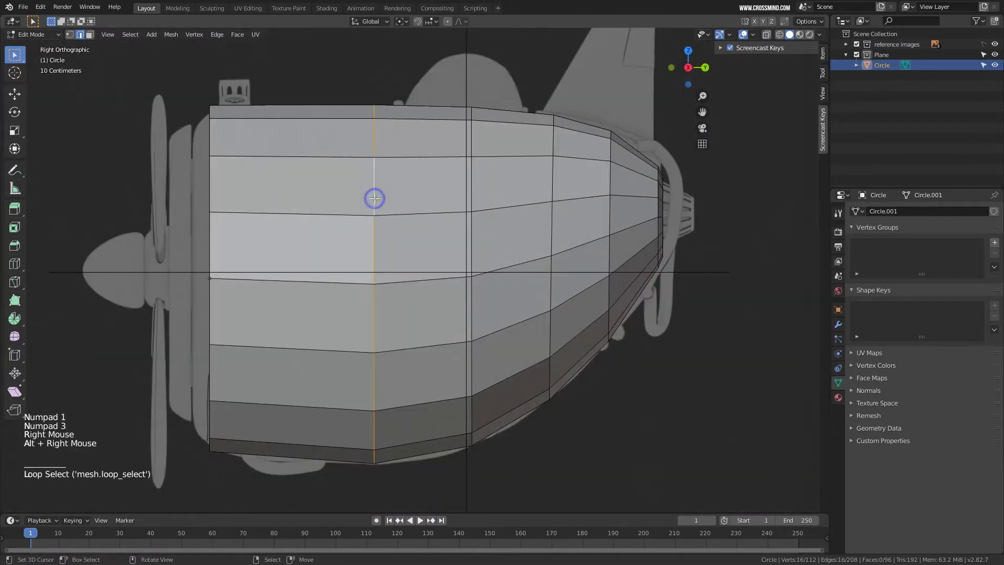
pyautogui.press('z')
pyautogui.keyDown('shift'); pyautogui.moveTo(403, 218); pyautogui.dragTo(413, 218, button='middle'); pyautogui.keyUp('shift')
pyautogui.press('g')
pyautogui.click(412, 218)
# Select the edge loop beneath the cockpit canopy and move it about 0.044 m back along Y.
pyautogui.rightClick(475, 185)
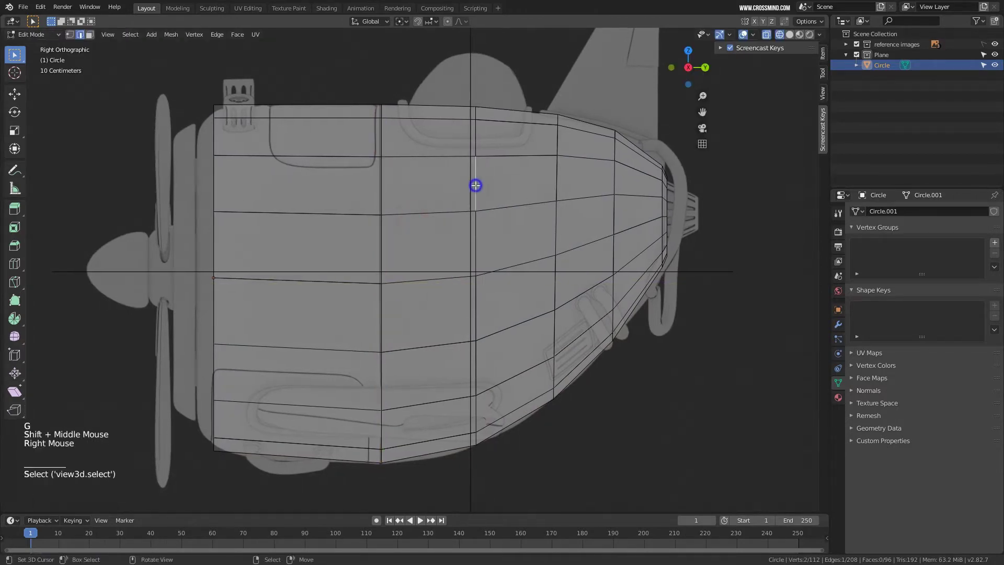
pyautogui.keyDown('alt'); pyautogui.rightClick(475, 185); pyautogui.keyUp('alt')
pyautogui.press('g')
pyautogui.press('y')
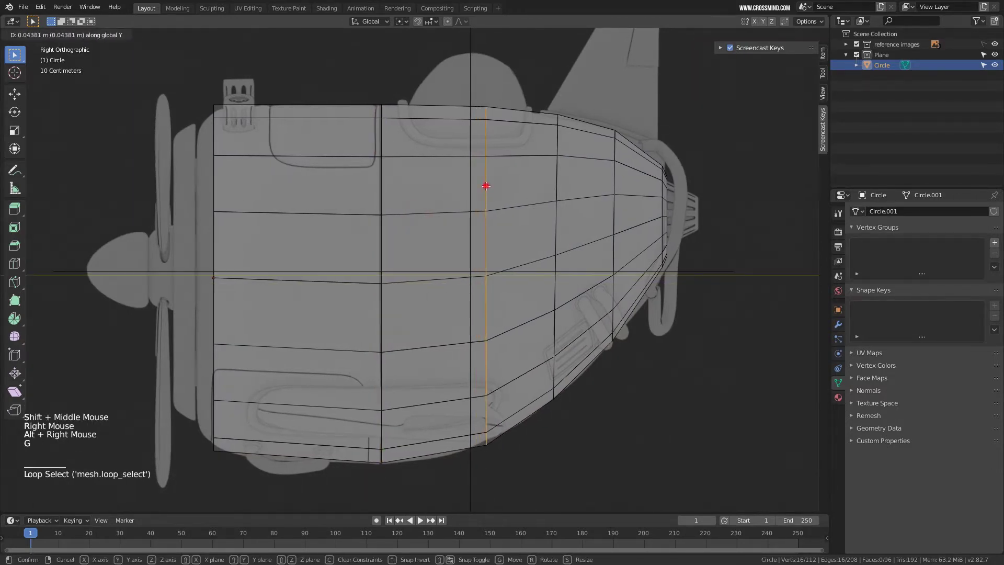
pyautogui.click(486, 185)
# Add a loop cut midway between the panel-seam loop and the canopy loop, and shift the canopy loop slightly farther back along Y.
pyautogui.hotkey('ctrl', 'r')
pyautogui.click(427, 206)
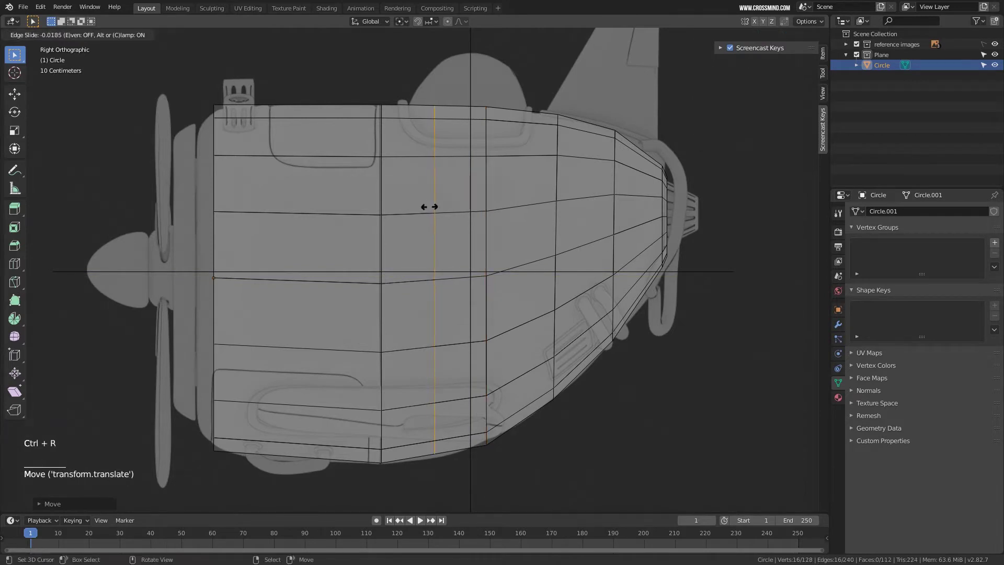
pyautogui.click(423, 208)
pyautogui.rightClick(484, 189)
pyautogui.keyDown('alt'); pyautogui.rightClick(484, 188); pyautogui.keyUp('alt')
pyautogui.press('g')
pyautogui.press('y')
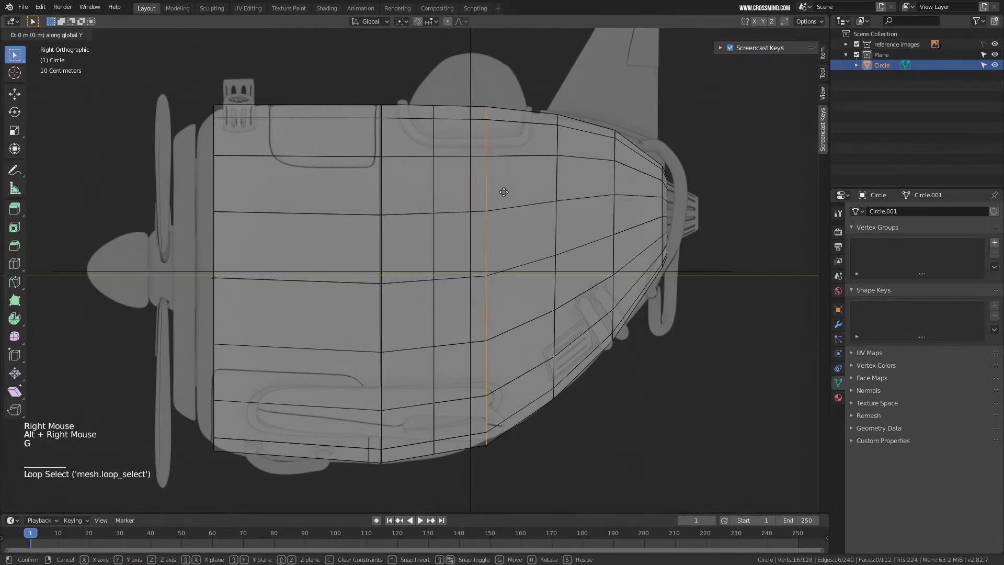
pyautogui.click(510, 193)
# Extrude the fuselage's front edge loop about 0.08 m forward along Y and scale it to about 0.84 to match the nose.
pyautogui.keyDown('shift'); pyautogui.moveTo(245, 217); pyautogui.dragTo(424, 214, button='middle'); pyautogui.keyUp('shift')
pyautogui.rightClick(395, 215)
pyautogui.keyDown('alt'); pyautogui.rightClick(395, 214); pyautogui.keyUp('alt')
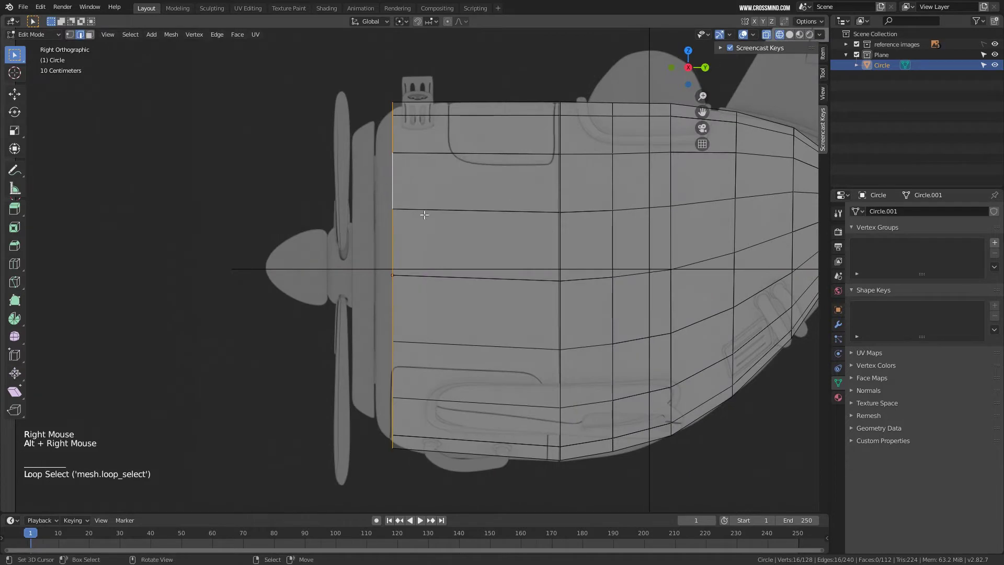
pyautogui.press('e')
pyautogui.click(426, 221)
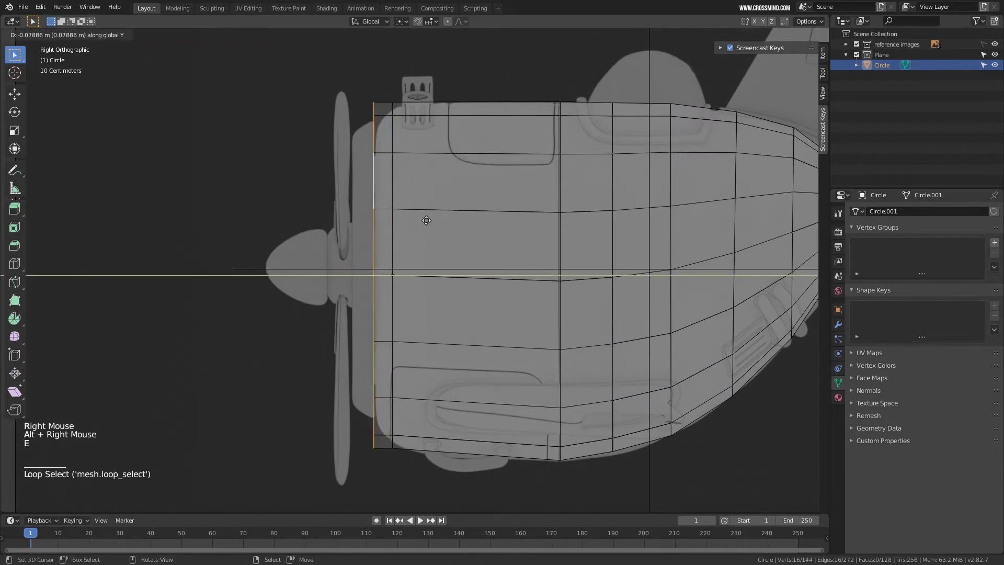
pyautogui.press('s')
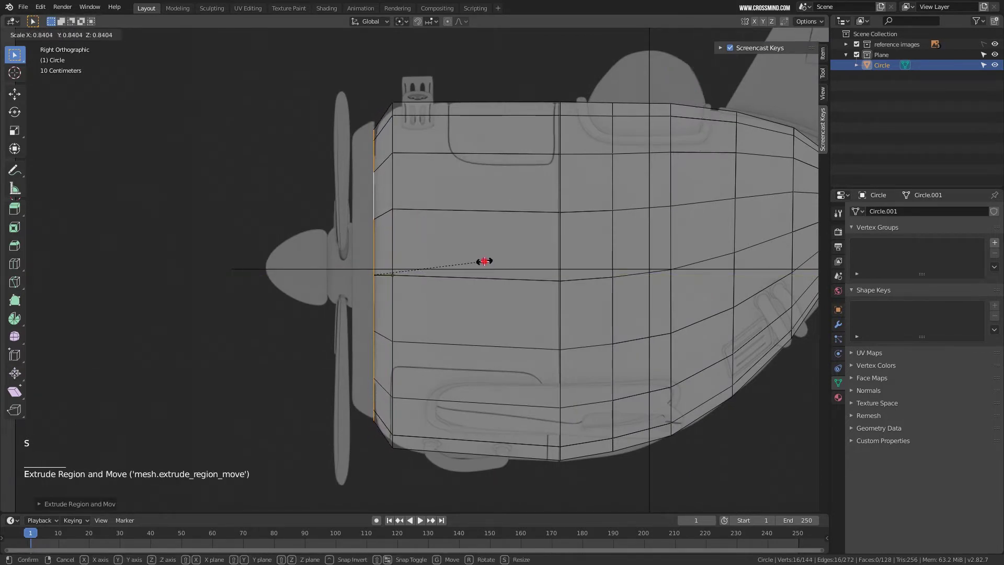
pyautogui.keyDown('shift'); pyautogui.click(451, 277); pyautogui.keyUp('shift')
# In the top view, scale the front loop to fit the reference nose width, and check the nose in solid shading.
pyautogui.press('KP_7')
pyautogui.moveTo(450, 277)
pyautogui.keyDown('shift'); pyautogui.mouseDown(button='middle')
pyautogui.moveTo(518, 295)
pyautogui.moveTo(513, 224)
pyautogui.mouseUp(button='middle'); pyautogui.keyUp('shift')
pyautogui.scroll(2, 532, 283)
pyautogui.press('s')
pyautogui.click(559, 277)
pyautogui.scroll(-3, 560, 277)
pyautogui.scroll(2, 522, 273)
pyautogui.press('z')
pyautogui.moveTo(522, 273); pyautogui.dragTo(439, 230, button='middle')
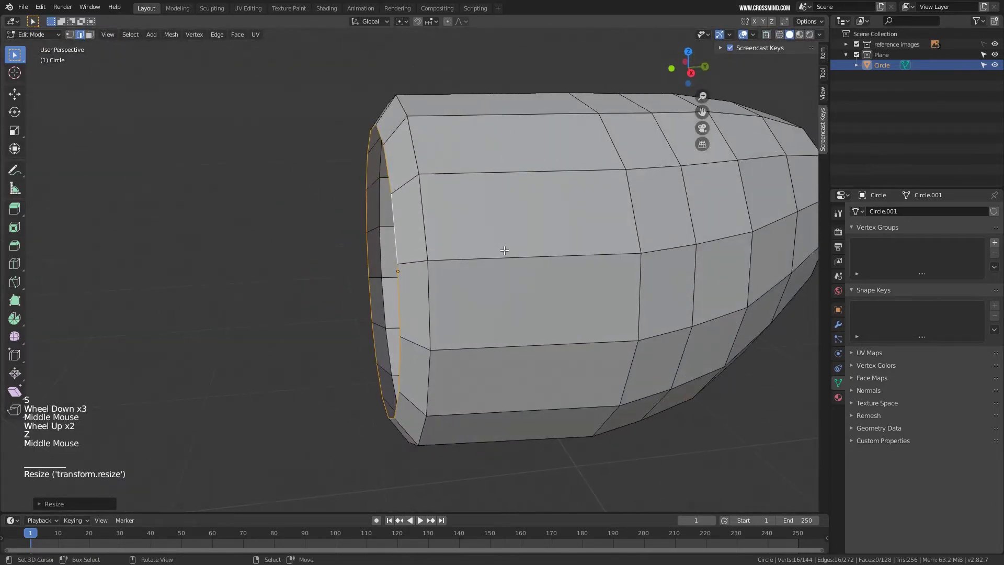
# In the right view, add a loop cut in the tapered nose section and scale it up to round the front edge.
pyautogui.press('KP_1')
pyautogui.press('KP_3')
pyautogui.scroll(1, 429, 222)
pyautogui.scroll(2, 429, 221)
pyautogui.press('z')
pyautogui.scroll(2, 419, 172)
pyautogui.keyDown('shift'); pyautogui.moveTo(413, 147); pyautogui.dragTo(385, 68, button='middle'); pyautogui.keyUp('shift')
pyautogui.hotkey('ctrl', 'r')
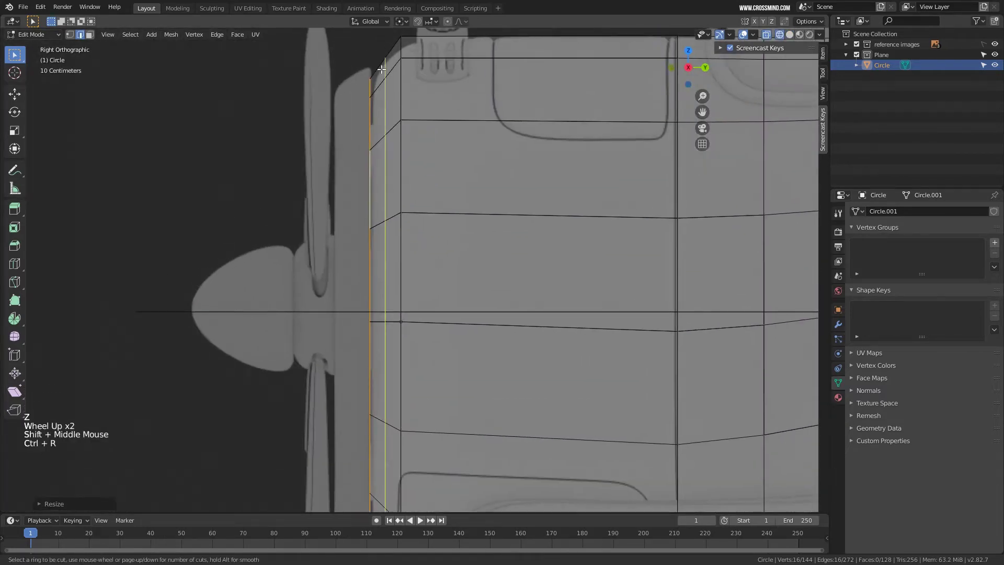
pyautogui.click(386, 78)
pyautogui.click(397, 90)
pyautogui.press('s')
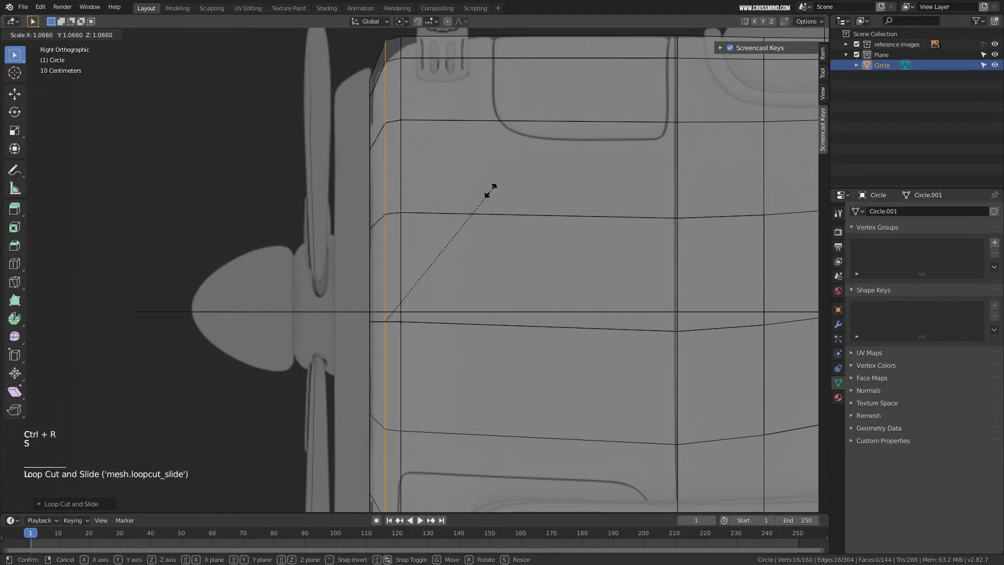
pyautogui.click(487, 194)
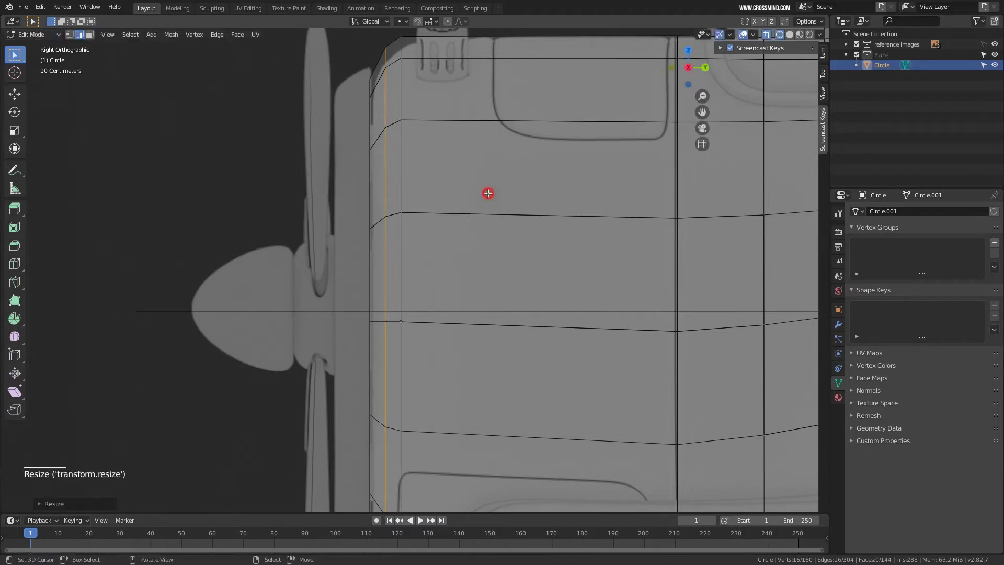
# Save the file and compare the rounded nose edge with the side reference.
pyautogui.keyDown('shift'); pyautogui.moveTo(486, 193); pyautogui.dragTo(482, 205, button='middle'); pyautogui.keyUp('shift')
pyautogui.scroll(-1, 443, 178)
pyautogui.keyDown('shift'); pyautogui.moveTo(443, 177); pyautogui.dragTo(309, 77, button='middle'); pyautogui.keyUp('shift')
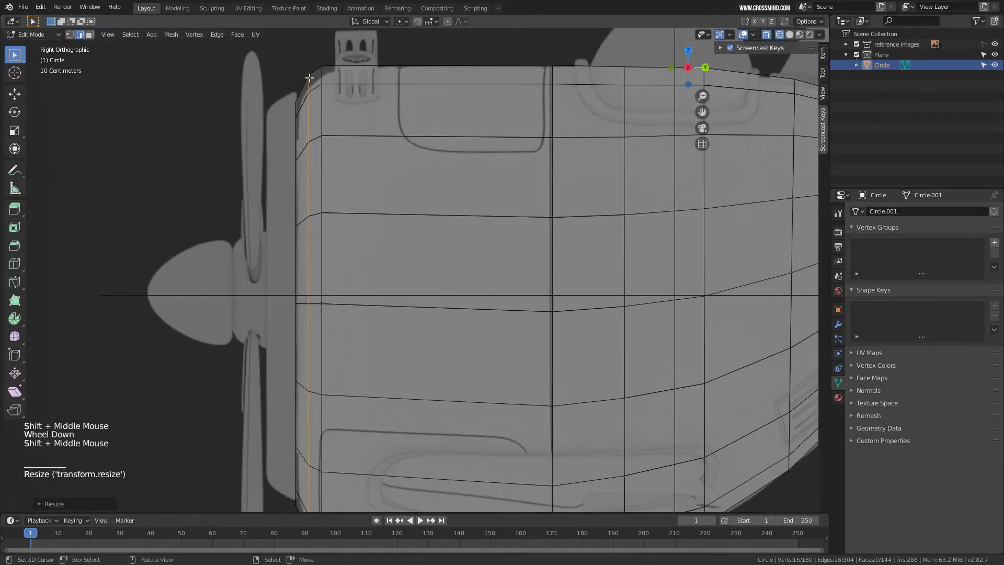
pyautogui.hotkey('ctrl', 's')
pyautogui.moveTo(386, 198)
pyautogui.keyDown('shift'); pyautogui.mouseDown(button='middle')
pyautogui.moveTo(420, 162)
pyautogui.moveTo(373, 194)
pyautogui.mouseUp(button='middle'); pyautogui.keyUp('shift')
pyautogui.scroll(1, 420, 162)
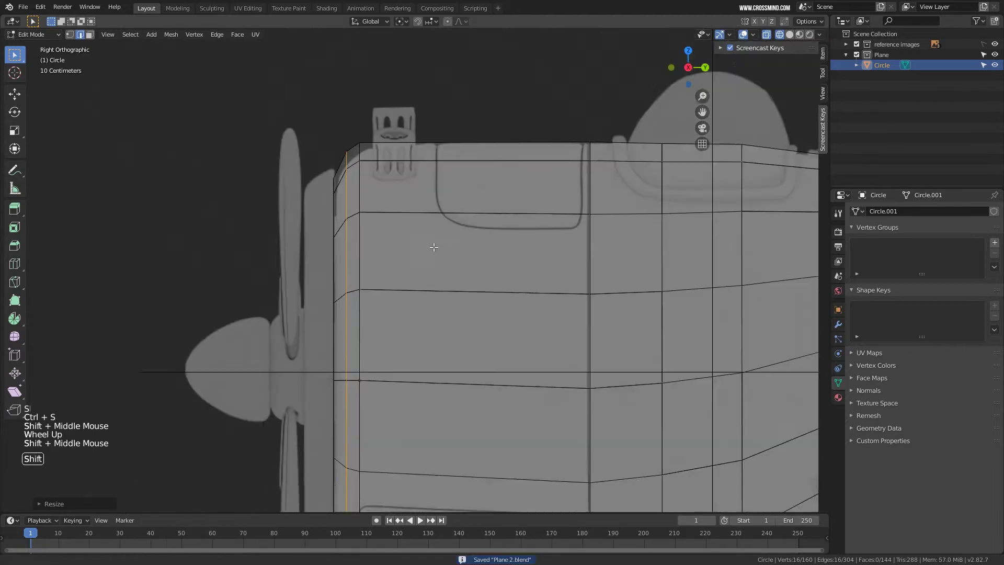
pyautogui.scroll(2, 372, 194)
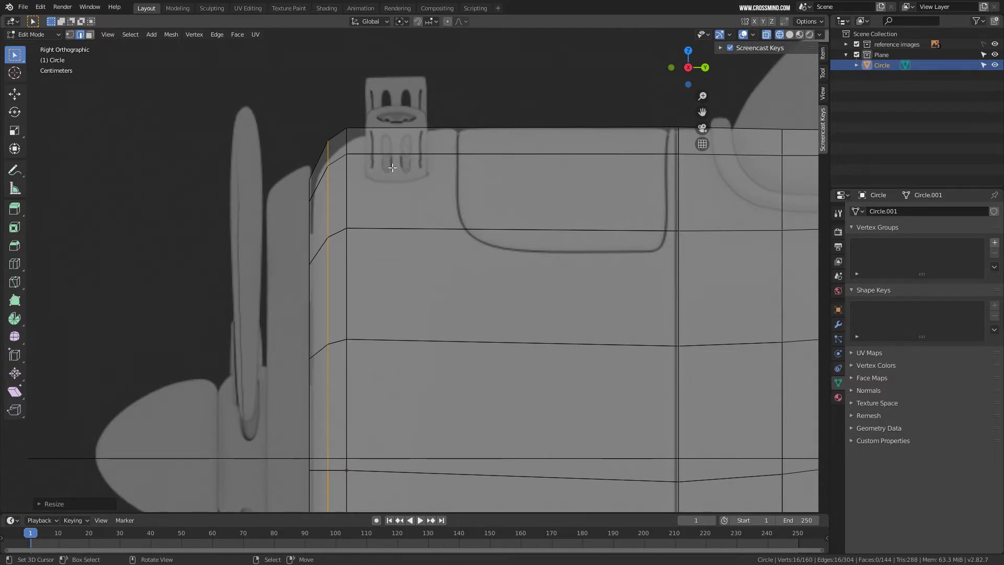
pyautogui.keyDown('shift'); pyautogui.moveTo(471, 208); pyautogui.dragTo(409, 148, button='middle'); pyautogui.keyUp('shift')
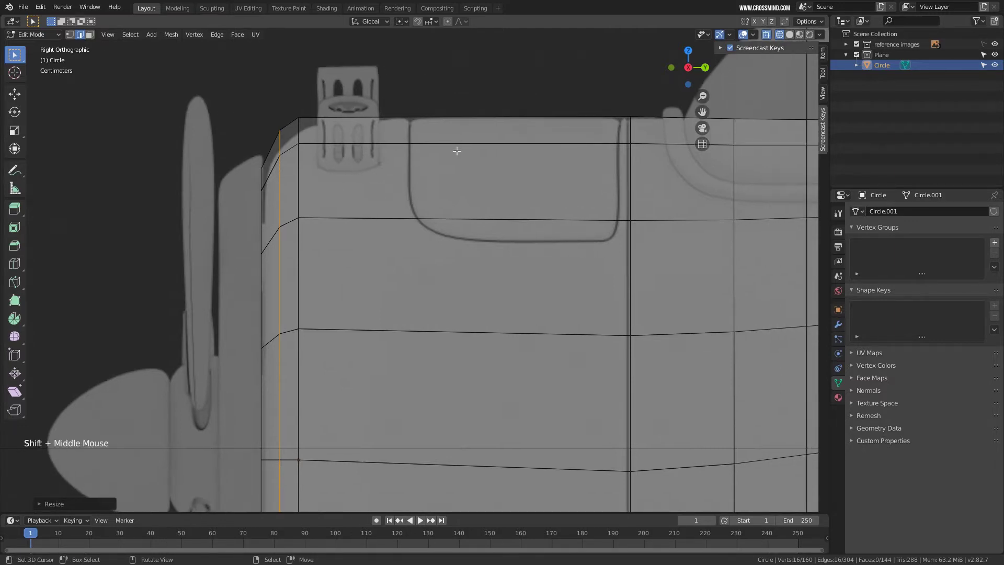
# Add one loop cut through the centre of the exhaust pipe reference and another along the hatch's front edge.
pyautogui.scroll(-2, 471, 307)
pyautogui.keyDown('shift'); pyautogui.moveTo(471, 307); pyautogui.dragTo(430, 248, button='middle'); pyautogui.keyUp('shift')
pyautogui.hotkey('ctrl', 'r')
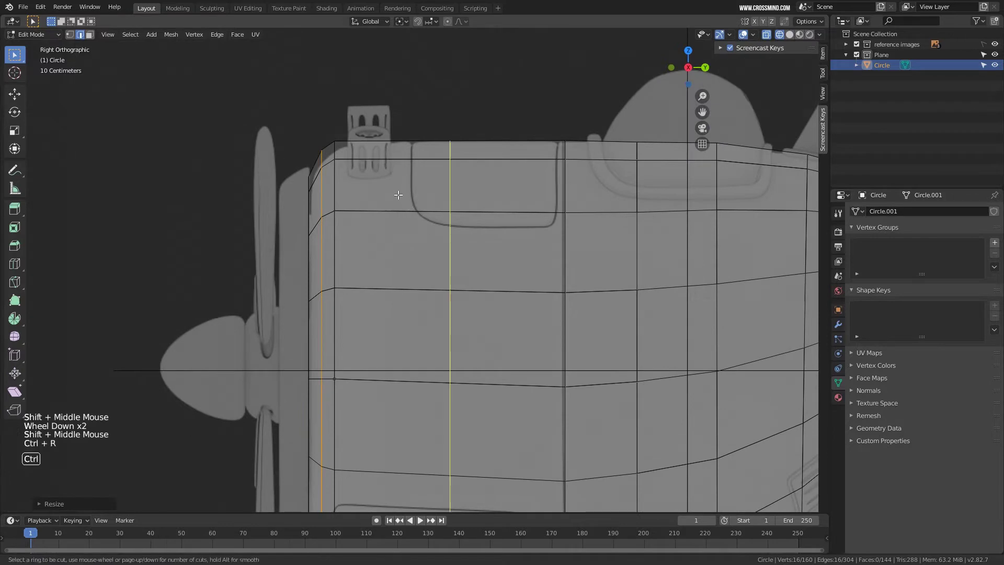
pyautogui.click(372, 182)
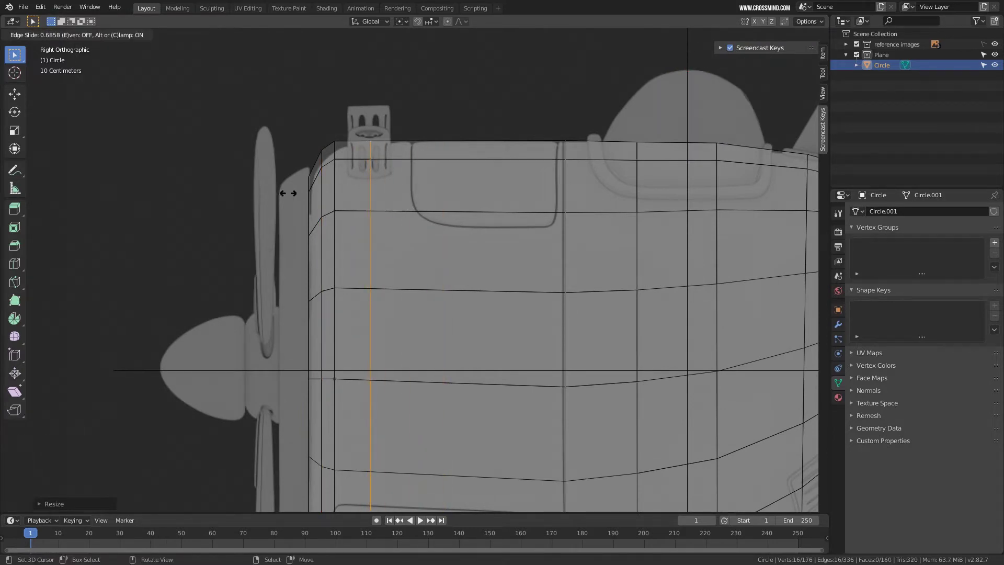
pyautogui.click(288, 193)
pyautogui.hotkey('ctrl', 'r')
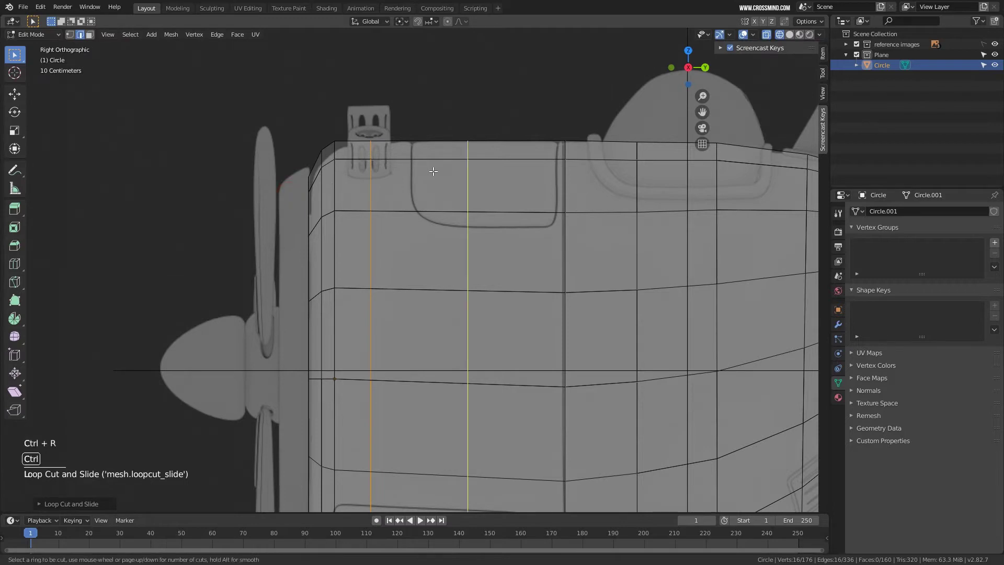
pyautogui.click(433, 171)
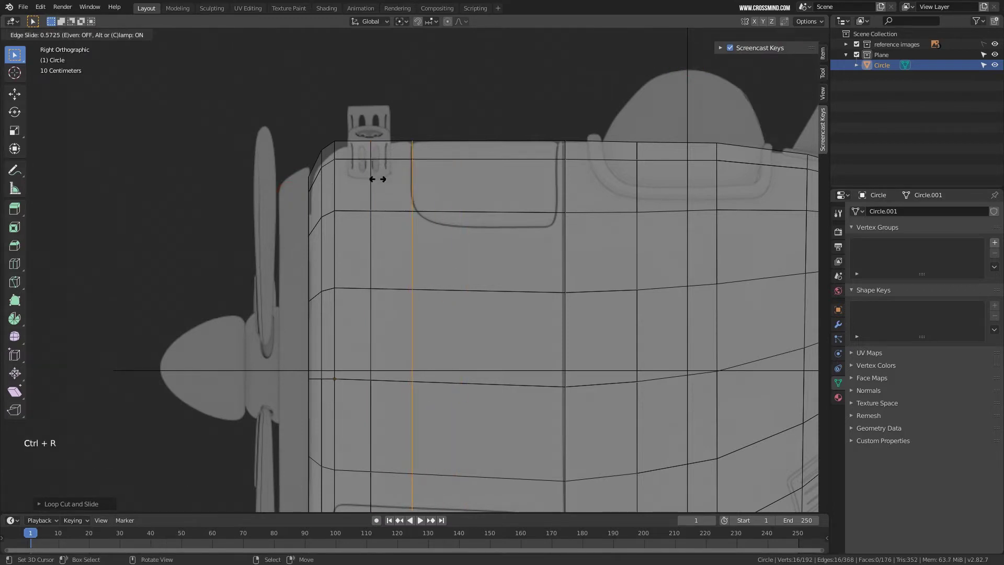
pyautogui.click(377, 178)
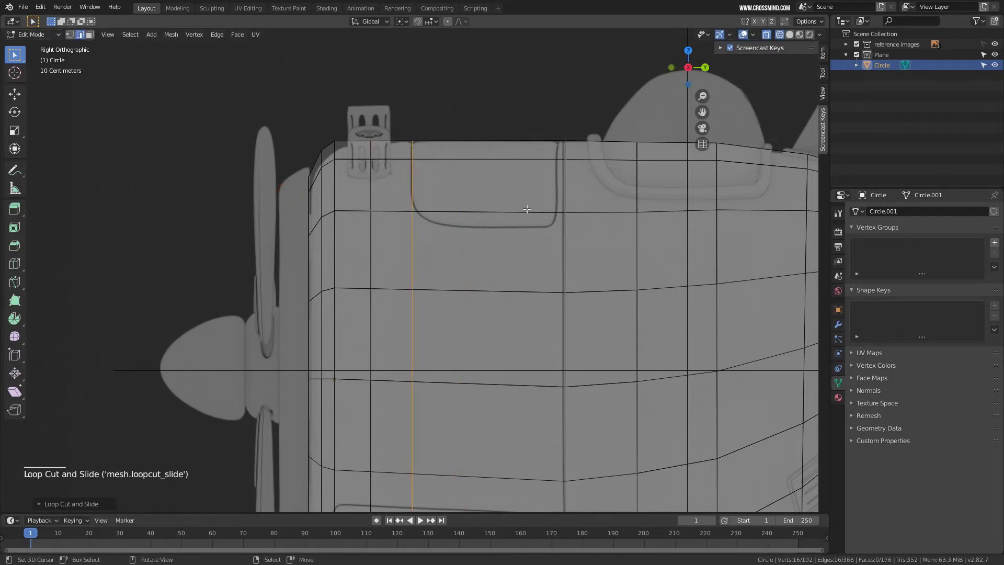
# Add a loop cut across the hatch section and move it about 0.08 m back along Y to the section's middle.
pyautogui.hotkey('ctrl', 'r')
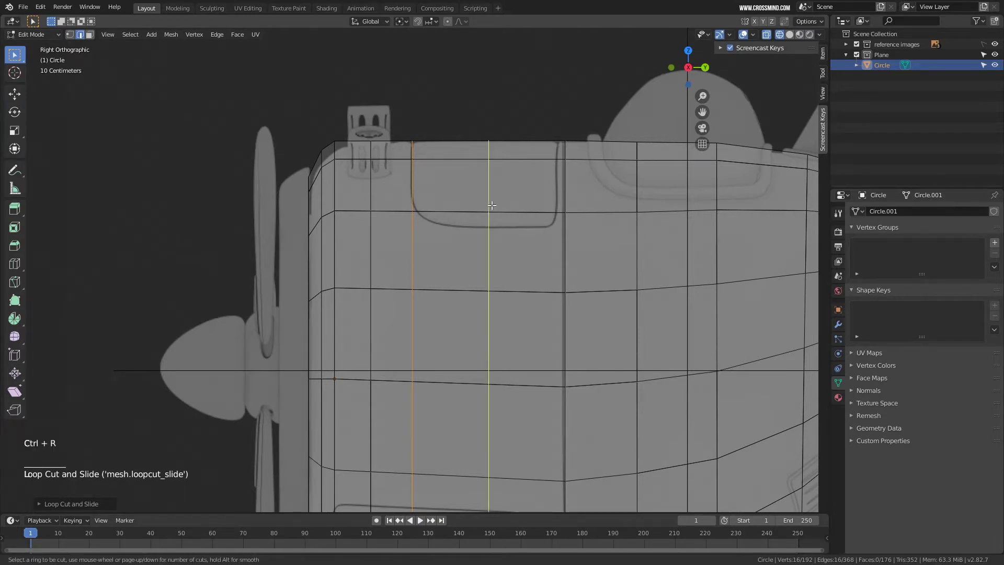
pyautogui.scroll(1, 492, 205)
pyautogui.scroll(-1, 492, 205)
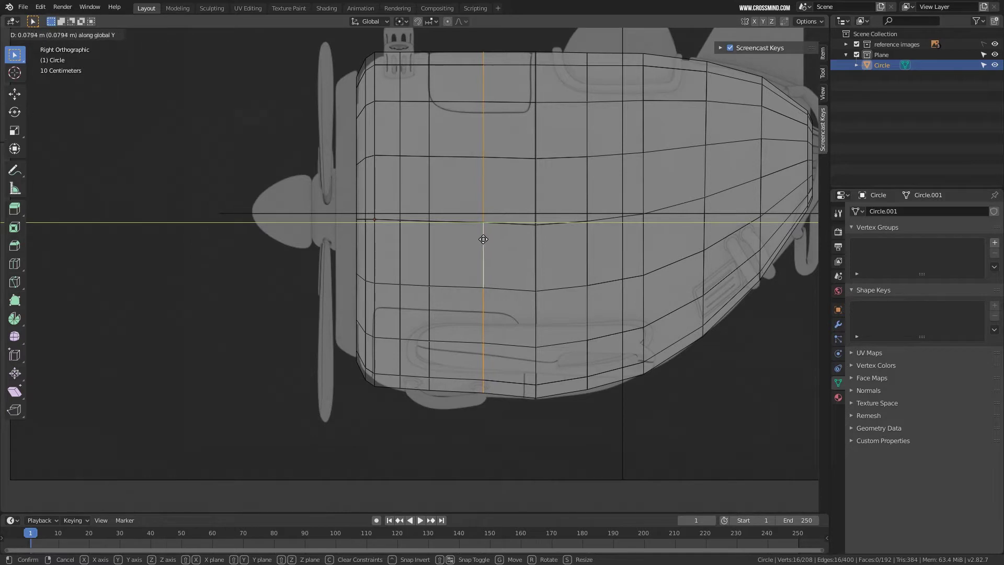
pyautogui.click(482, 239)
# Return to solid shading in Object Mode, apply Shade Smooth to the fuselage and save the file.
pyautogui.scroll(-2, 481, 239)
pyautogui.press('z')
pyautogui.click(554, 245)
pyautogui.moveTo(631, 258)
pyautogui.mouseDown(button='middle')
pyautogui.moveTo(634, 288)
pyautogui.moveTo(620, 265)
pyautogui.moveTo(531, 276)
pyautogui.moveTo(545, 301)
pyautogui.mouseUp(button='middle')
pyautogui.press('Tab')
pyautogui.press('space')
pyautogui.write('shade')
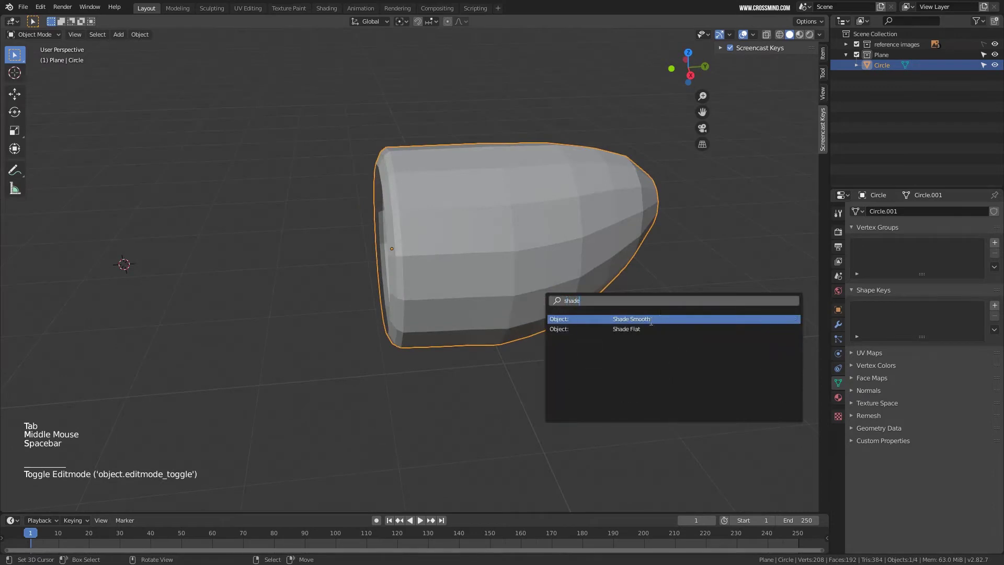
pyautogui.click(649, 319)
pyautogui.moveTo(599, 321)
pyautogui.mouseDown(button='middle')
pyautogui.moveTo(576, 288)
pyautogui.moveTo(592, 349)
pyautogui.moveTo(547, 347)
pyautogui.moveTo(579, 240)
pyautogui.moveTo(560, 240)
pyautogui.moveTo(632, 246)
pyautogui.moveTo(510, 258)
pyautogui.moveTo(544, 252)
pyautogui.mouseUp(button='middle')
pyautogui.hotkey('ctrl', 's')
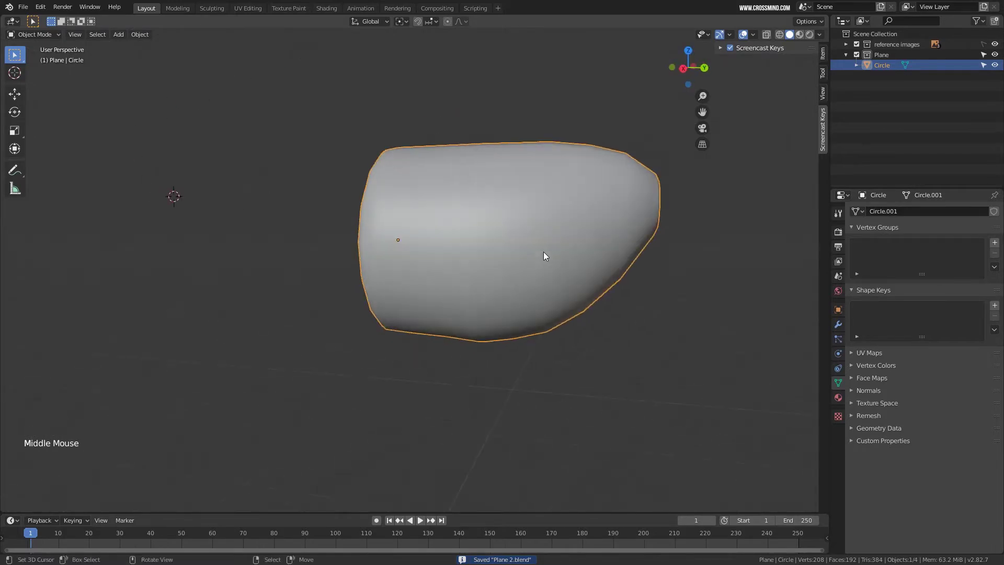
# In the right wireframe view, scale up the edge loop along the hatch's front edge with proportional editing on.
pyautogui.press('KP_1')
pyautogui.press('KP_3')
pyautogui.keyDown('shift'); pyautogui.moveTo(513, 295); pyautogui.dragTo(422, 347, button='middle'); pyautogui.keyUp('shift')
pyautogui.scroll(2, 423, 347)
pyautogui.press('z')
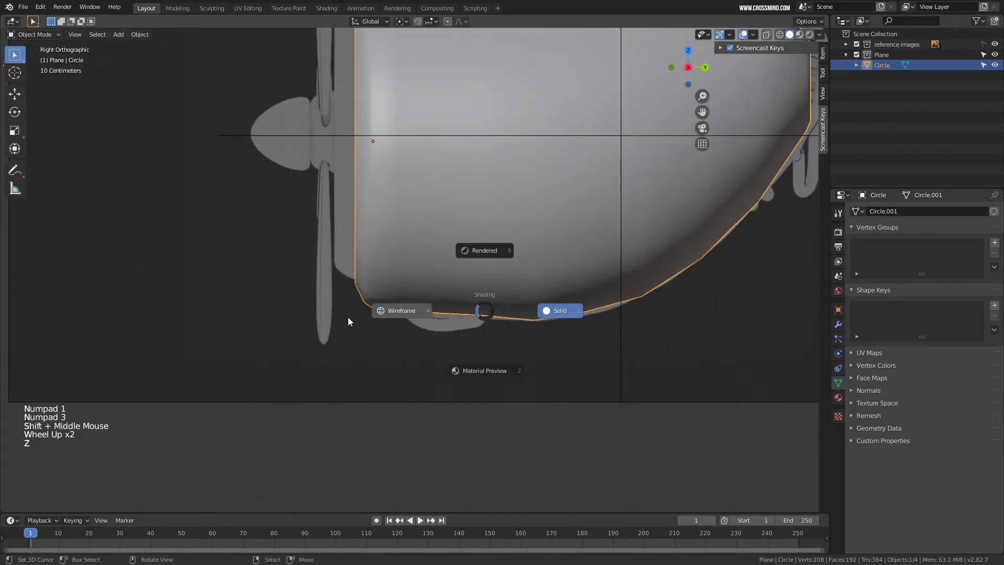
pyautogui.scroll(1, 453, 312)
pyautogui.scroll(-2, 472, 295)
pyautogui.keyDown('shift'); pyautogui.moveTo(471, 296); pyautogui.dragTo(484, 298, button='middle'); pyautogui.keyUp('shift')
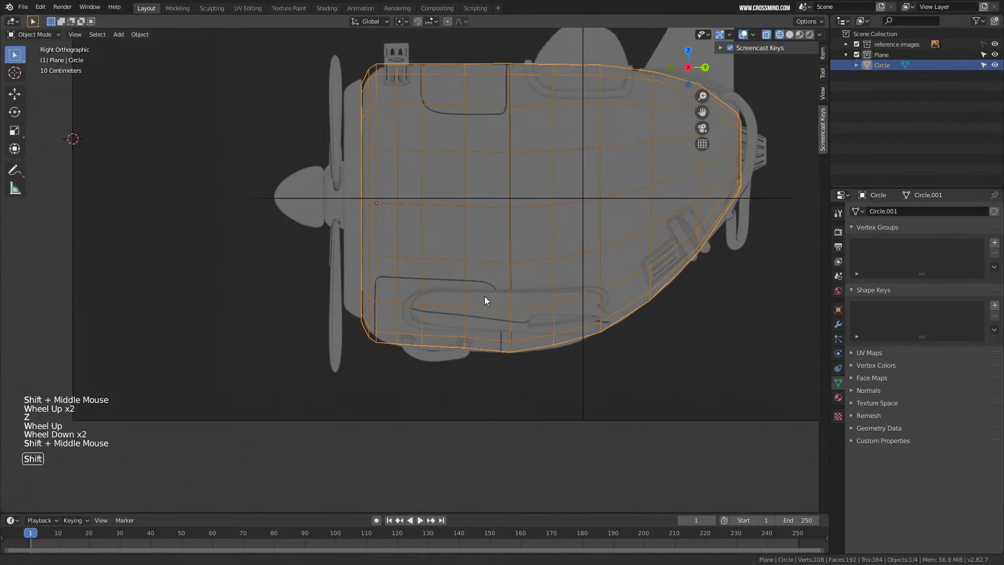
pyautogui.press('Tab')
pyautogui.rightClick(464, 234)
pyautogui.scroll(1, 464, 234)
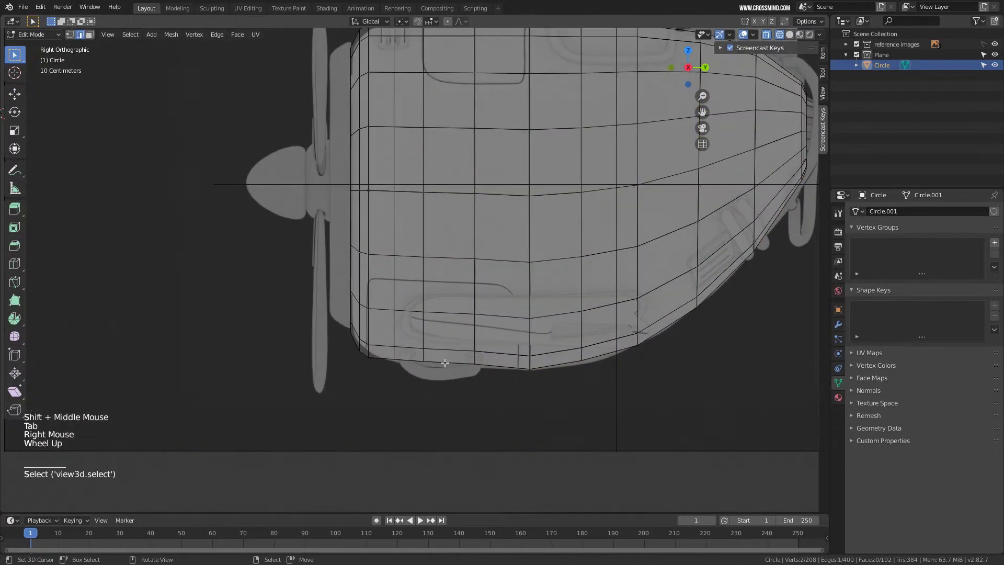
pyautogui.rightClick(464, 329)
pyautogui.moveTo(464, 329); pyautogui.dragTo(538, 340, button='middle')
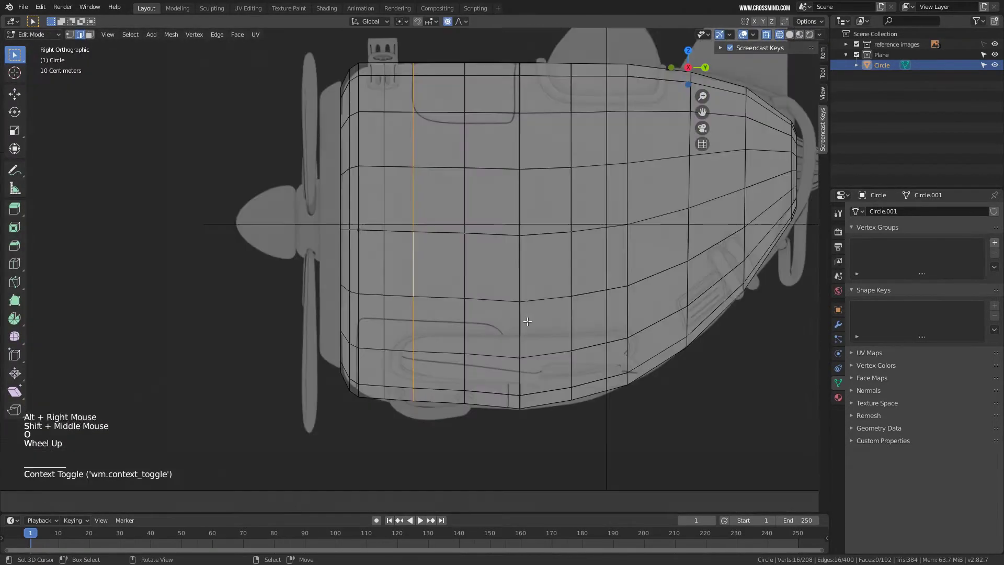
pyautogui.press('s')
pyautogui.scroll(9, 532, 325)
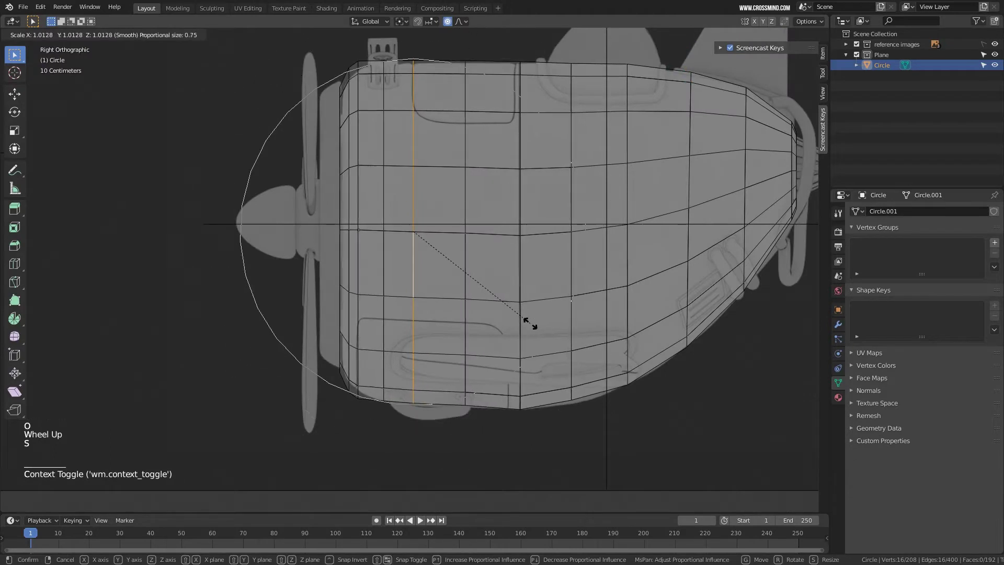
pyautogui.rightClick(531, 325)
# Move the edge loop through the hatch's middle along Z with proportional editing to follow the side reference.
pyautogui.keyDown('alt'); pyautogui.rightClick(515, 313); pyautogui.keyUp('alt')
pyautogui.press('g')
pyautogui.press('z')
pyautogui.click(515, 313)
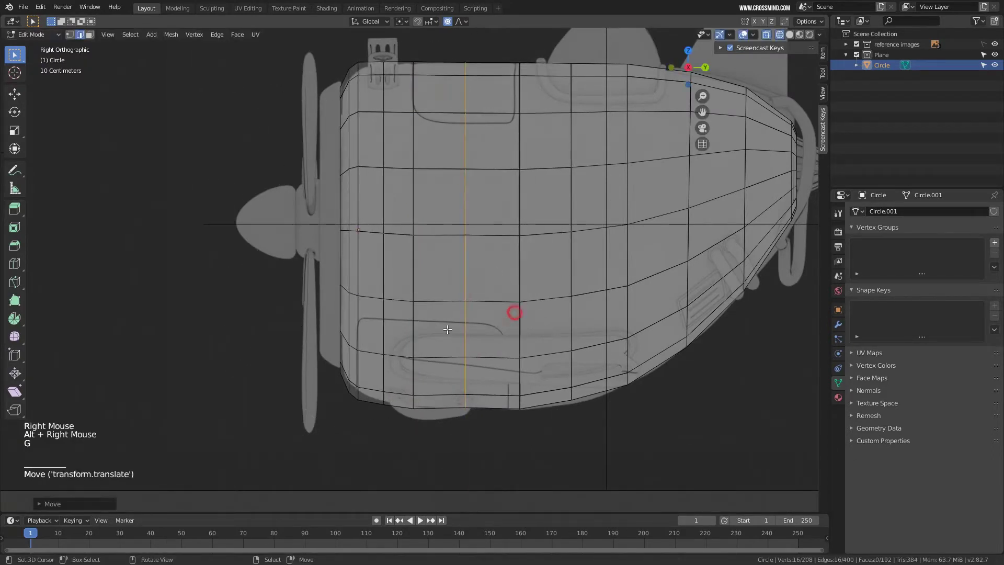
# Turn off proportional editing, then scale the mid-hatch edge loop and adjust its height along Z to match the reference outline.
pyautogui.press('o')
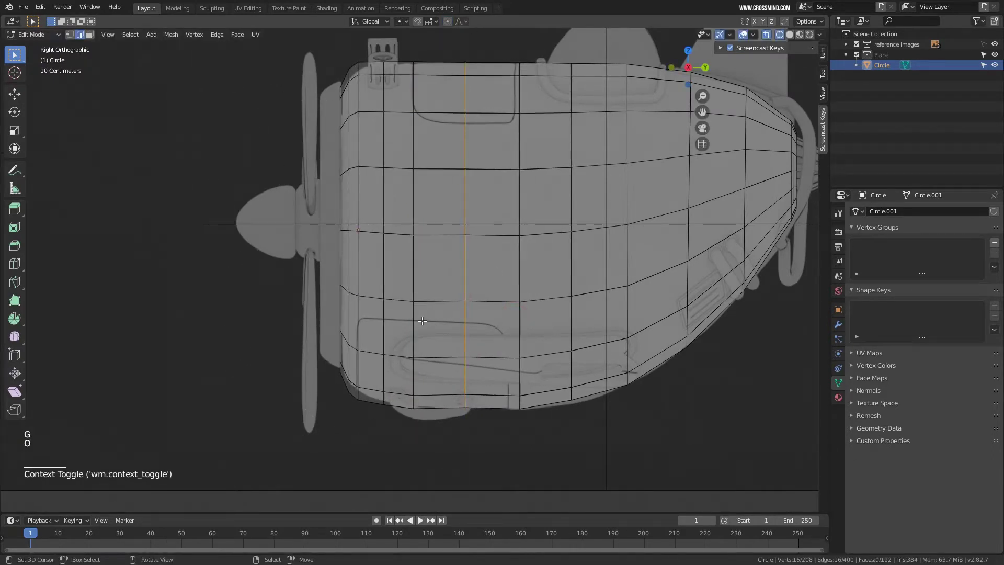
pyautogui.press('s')
pyautogui.click(533, 347)
pyautogui.press('g')
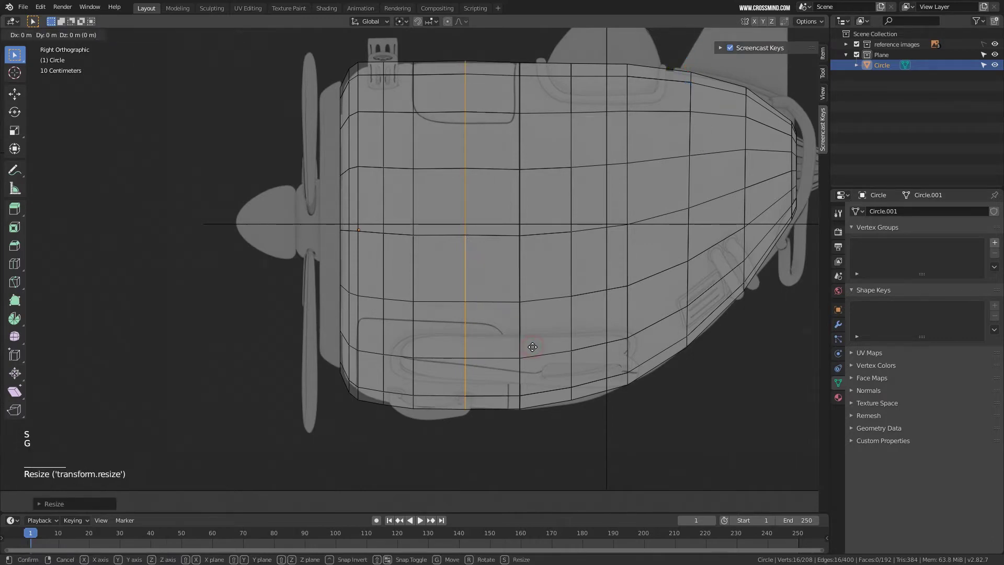
pyautogui.press('z')
pyautogui.click(533, 346)
pyautogui.keyDown('shift'); pyautogui.moveTo(532, 346); pyautogui.dragTo(513, 344, button='middle'); pyautogui.keyUp('shift')
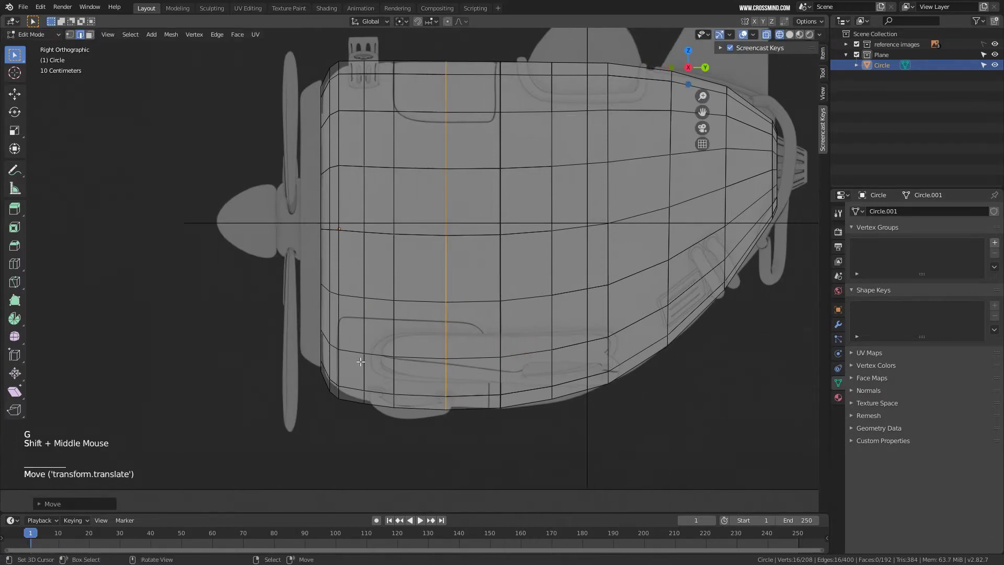
# Return to Object Mode in solid shading and add a Subdivision Surface modifier to the fuselage.
pyautogui.scroll(-1, 361, 362)
pyautogui.scroll(1, 361, 362)
pyautogui.hotkey('ctrl', 'z')
pyautogui.scroll(-1, 360, 362)
pyautogui.moveTo(361, 362); pyautogui.dragTo(484, 301, button='middle')
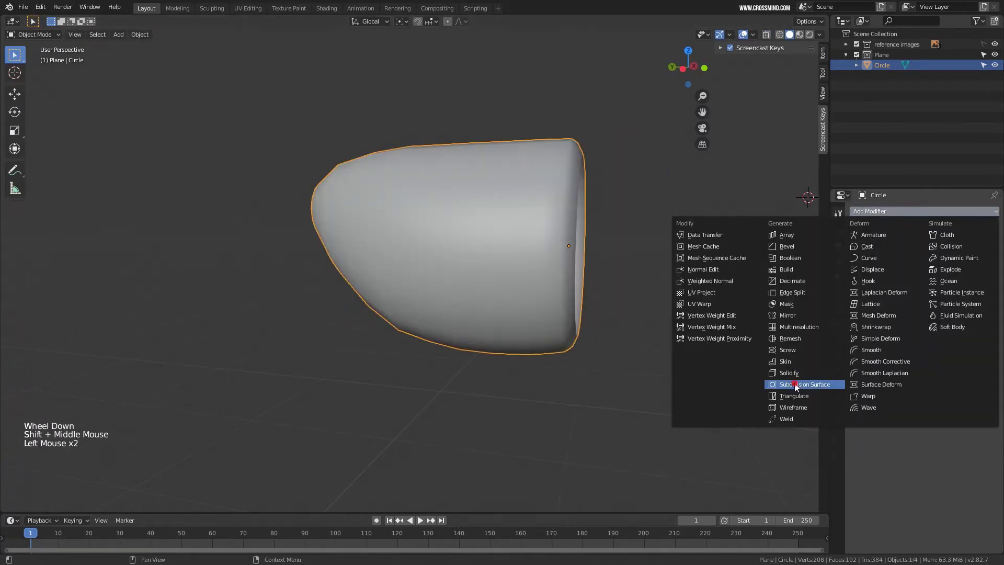
pyautogui.click(795, 386)
pyautogui.moveTo(471, 292); pyautogui.dragTo(509, 294, button='middle')
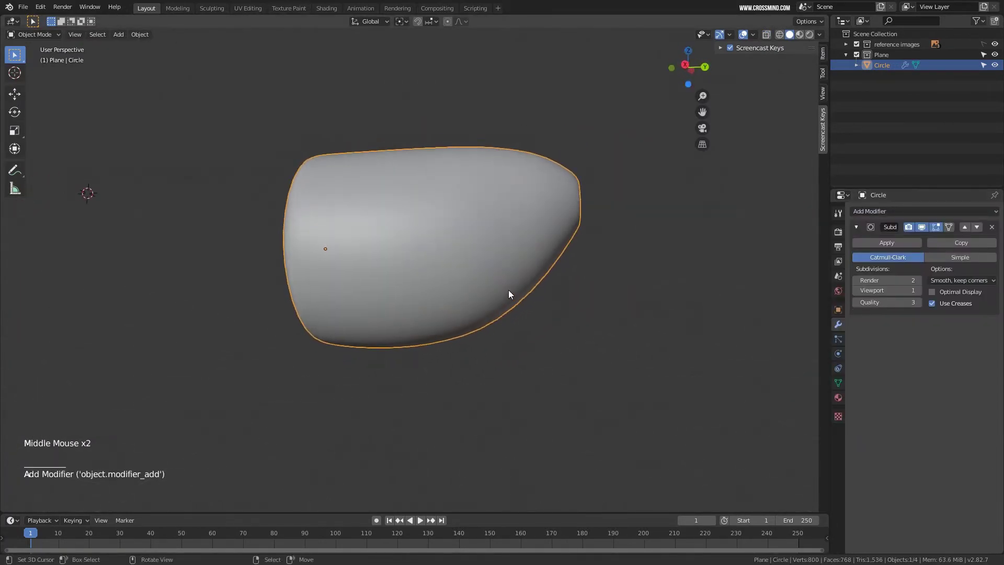
# Hide the viewport overlays, save the file and inspect the subdivided fuselage from several angles.
pyautogui.click(742, 34)
pyautogui.hotkey('ctrl', 's')
pyautogui.moveTo(610, 289); pyautogui.dragTo(384, 331, button='middle')
pyautogui.scroll(2, 382, 329)
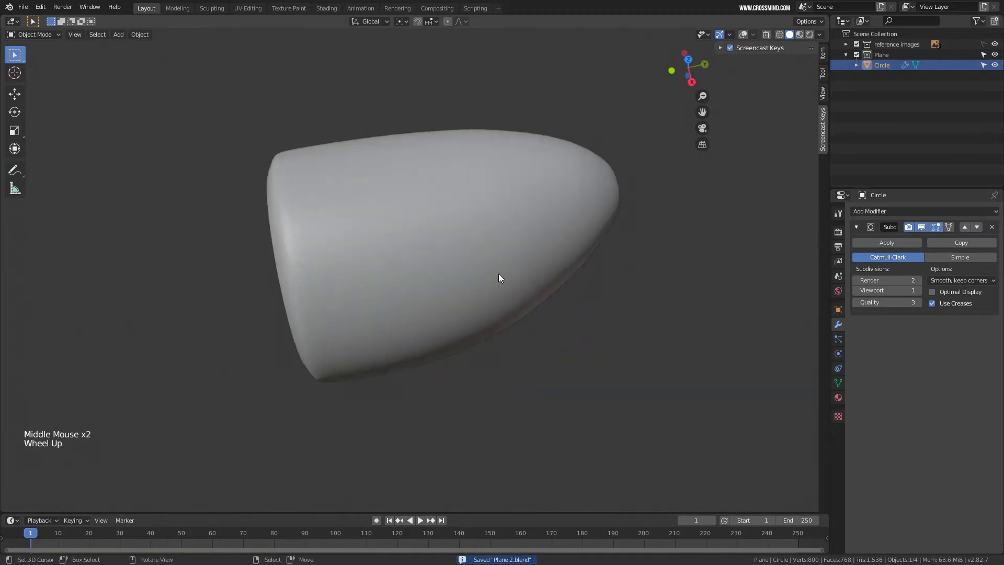
pyautogui.moveTo(500, 277); pyautogui.dragTo(525, 283, button='middle')
# Compare the subdivided mesh with the side reference in the right wireframe view and save the file.
pyautogui.press('KP_1')
pyautogui.press('KP_3')
pyautogui.scroll(2, 525, 283)
pyautogui.press('Tab')
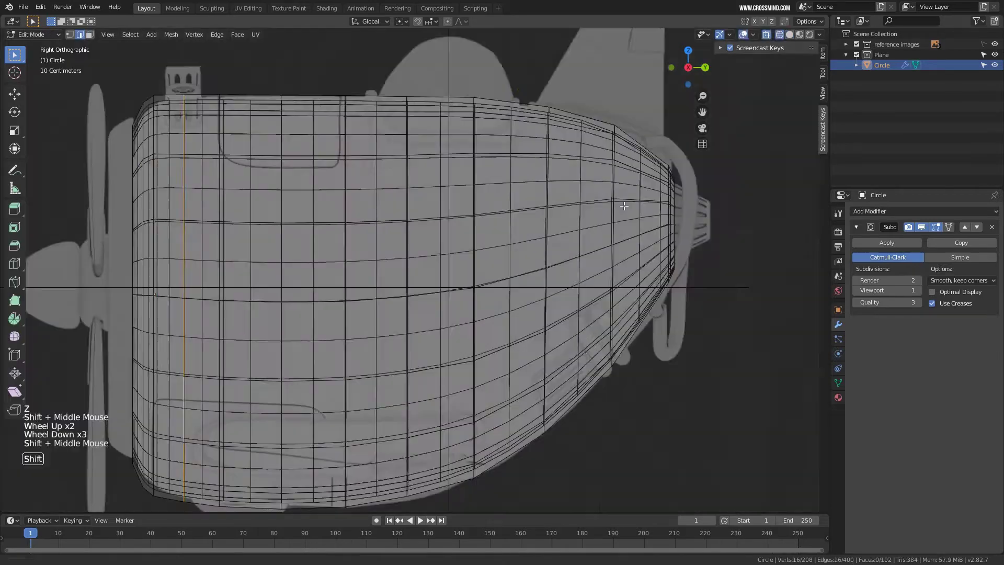
pyautogui.keyDown('shift'); pyautogui.moveTo(451, 230); pyautogui.dragTo(602, 211, button='middle'); pyautogui.keyUp('shift')
pyautogui.hotkey('ctrl', 's')
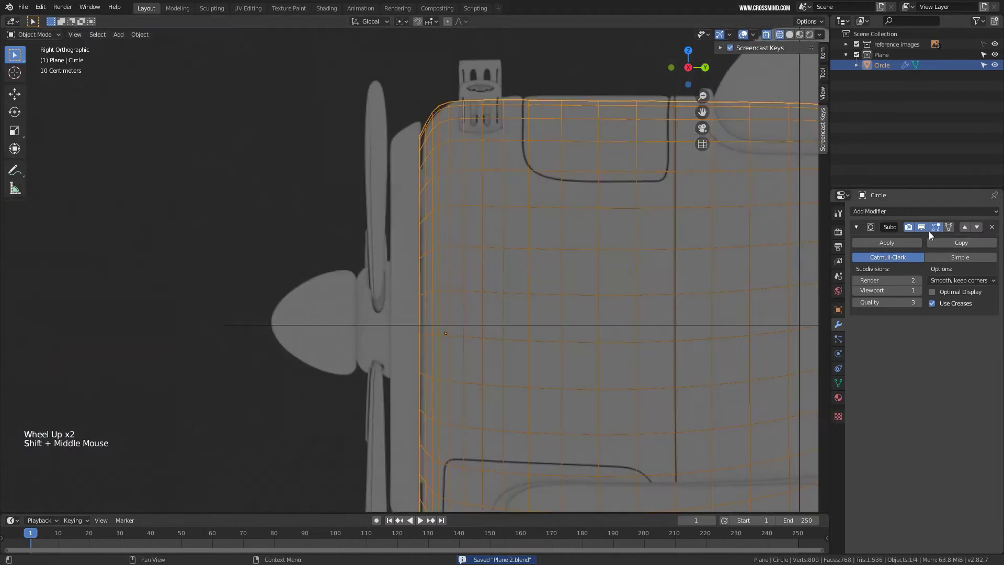
# Disable the subdivision in the viewport and scale up the middle edge loop of the nose rounding by about 1.004.
pyautogui.click(922, 226)
pyautogui.scroll(1, 422, 149)
pyautogui.press('Tab')
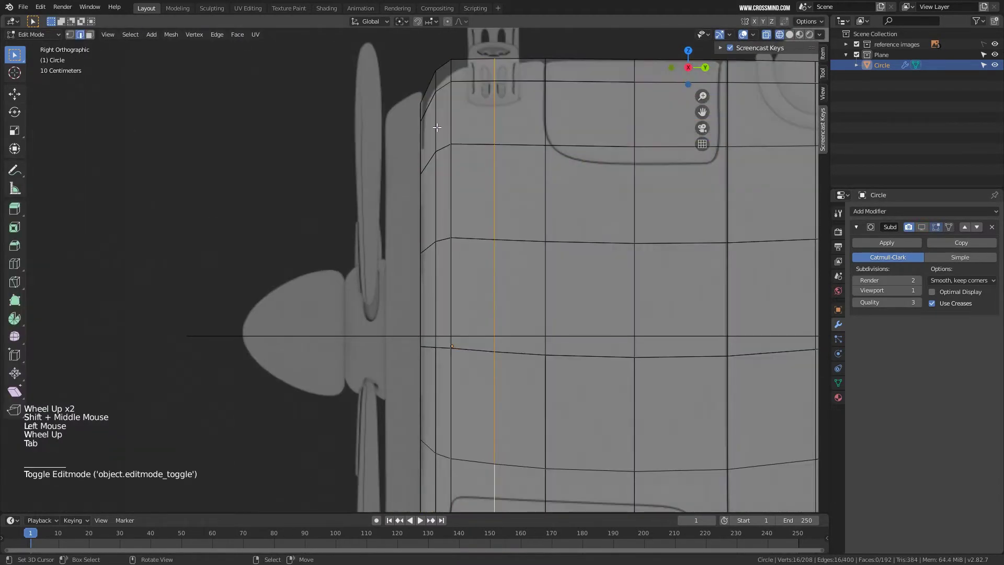
pyautogui.rightClick(436, 125)
pyautogui.keyDown('alt'); pyautogui.rightClick(436, 125); pyautogui.keyUp('alt')
pyautogui.press('s')
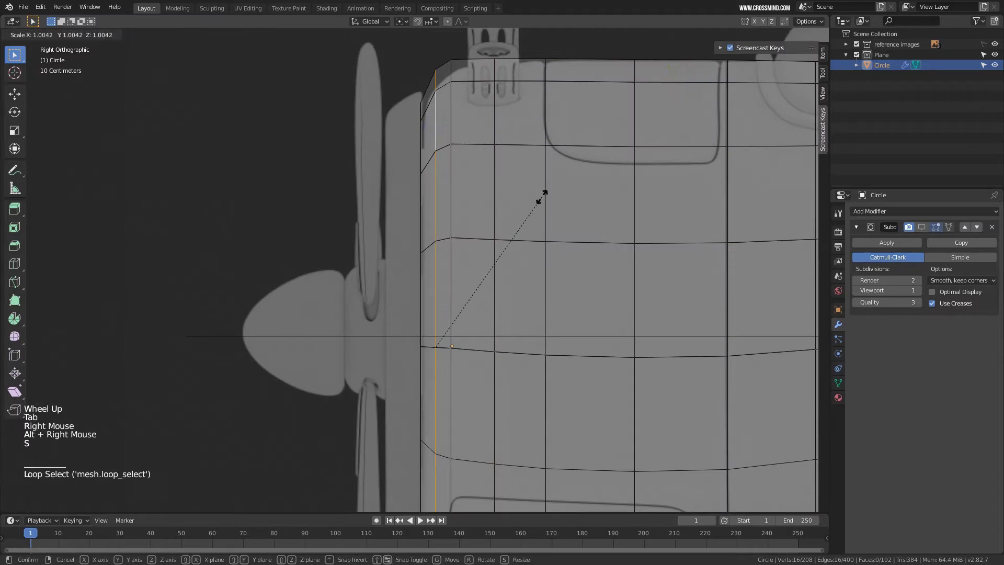
pyautogui.click(542, 197)
# Check the tail with the subdivision on and off, then display the modifier in the viewport and on the edit cage.
pyautogui.keyDown('shift'); pyautogui.moveTo(543, 197); pyautogui.dragTo(361, 200, button='middle'); pyautogui.keyUp('shift')
pyautogui.scroll(-3, 361, 200)
pyautogui.keyDown('shift'); pyautogui.moveTo(701, 209); pyautogui.dragTo(732, 209, button='middle'); pyautogui.keyUp('shift')
pyautogui.scroll(3, 731, 209)
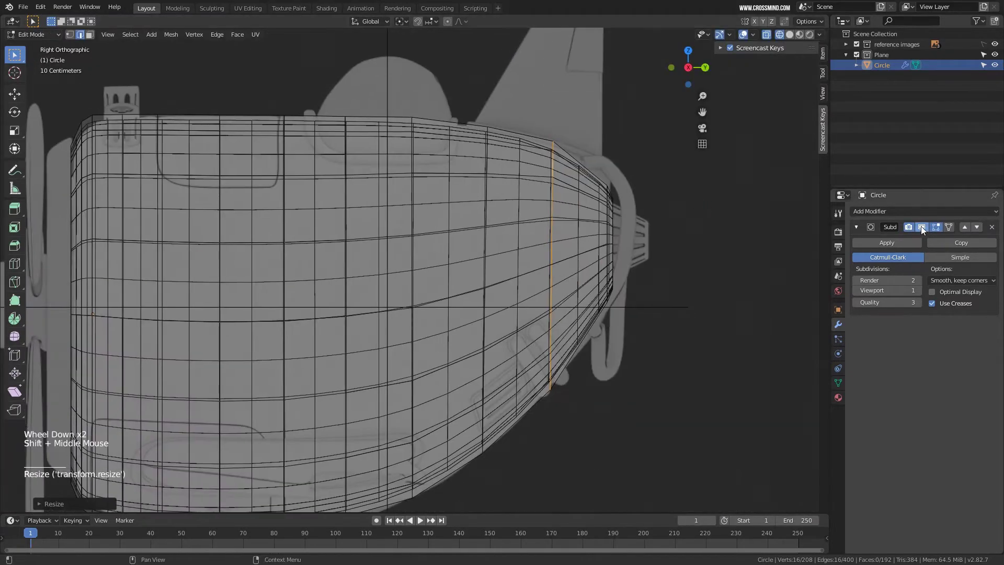
pyautogui.click(921, 226)
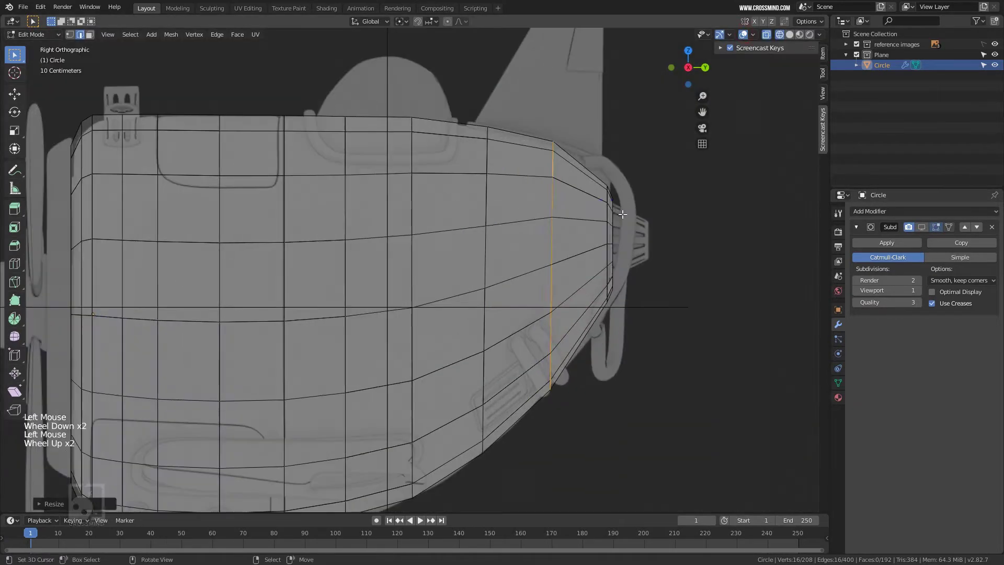
pyautogui.click(921, 227)
pyautogui.keyDown('shift'); pyautogui.moveTo(552, 207); pyautogui.dragTo(620, 167, button='middle'); pyautogui.keyUp('shift')
pyautogui.scroll(-1, 620, 168)
pyautogui.scroll(1, 620, 168)
pyautogui.click(620, 167)
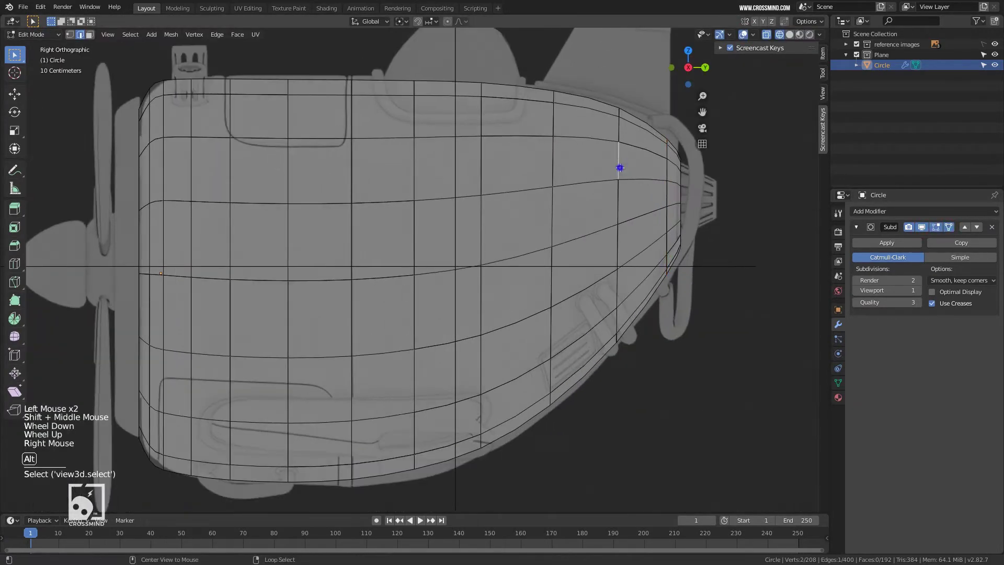
# Scale up the edge loops beneath the cockpit canopy and lower the front one about 0.013 m along Z.
pyautogui.keyDown('alt'); pyautogui.rightClick(668, 188); pyautogui.keyUp('alt')
pyautogui.rightClick(481, 361)
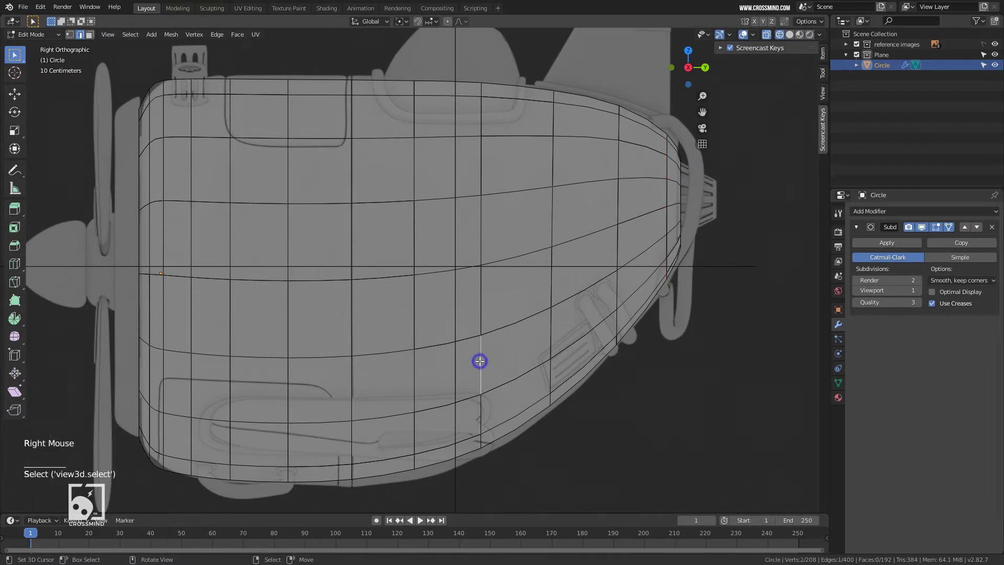
pyautogui.keyDown('alt'); pyautogui.rightClick(480, 361); pyautogui.keyUp('alt')
pyautogui.press('s')
pyautogui.click(556, 406)
pyautogui.press('g')
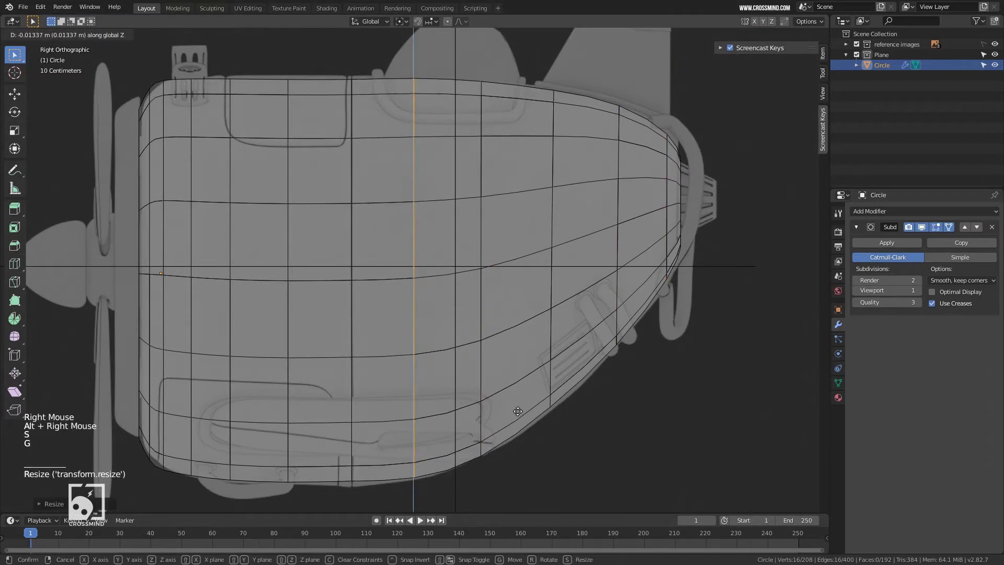
pyautogui.click(518, 411)
# Scale the edge loop through the hatch's middle to fit the reference, then return to solid Object Mode and save.
pyautogui.rightClick(350, 242)
pyautogui.keyDown('alt'); pyautogui.rightClick(288, 213); pyautogui.keyUp('alt')
pyautogui.press('s')
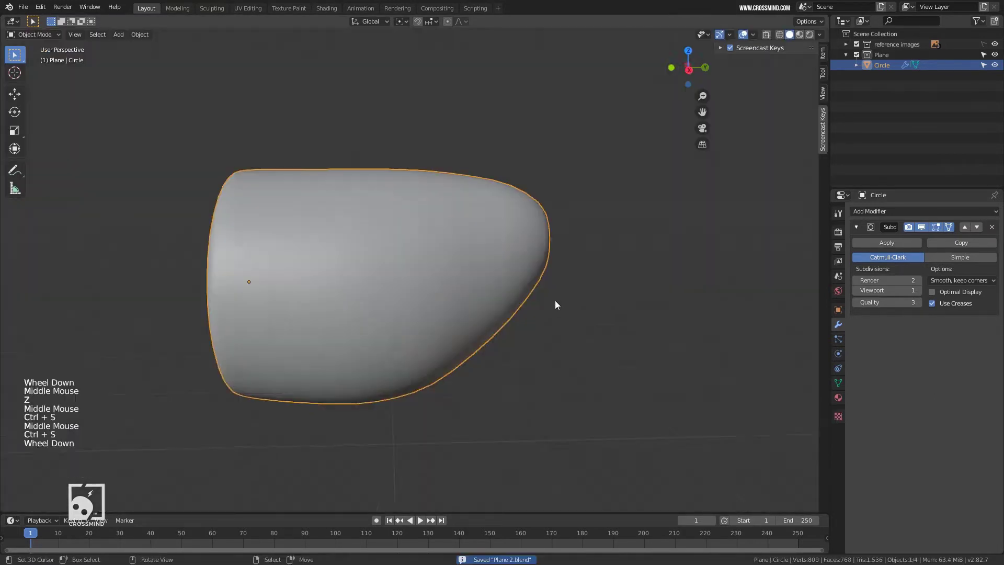
# Duplicate the fuselage in place, hide the original object and save the file.
pyautogui.moveTo(556, 303)
pyautogui.mouseDown(button='middle')
pyautogui.moveTo(551, 285)
pyautogui.moveTo(563, 291)
pyautogui.mouseUp(button='middle')
pyautogui.hotkey('shift', 'd')
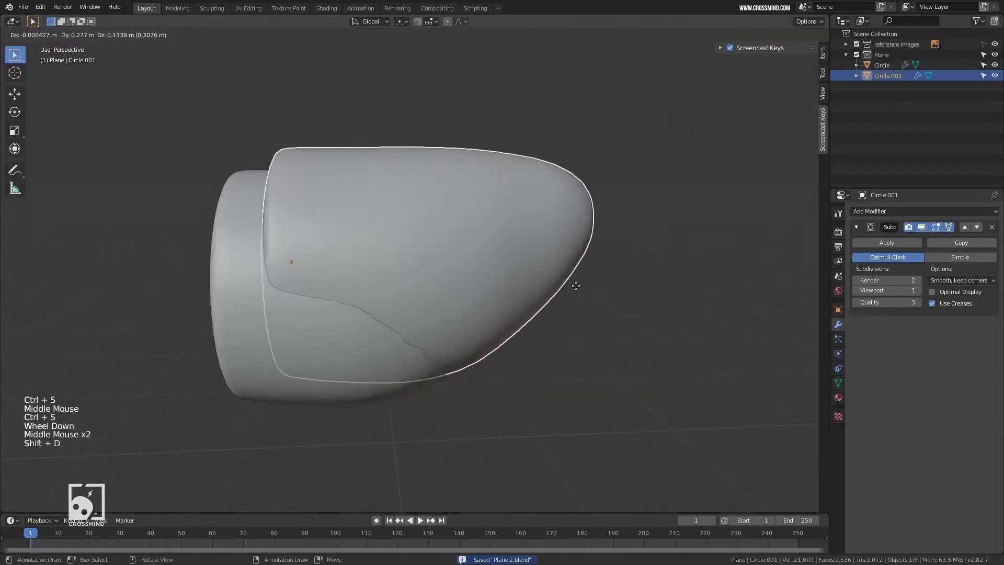
pyautogui.rightClick(576, 285)
pyautogui.keyDown('shift'); pyautogui.moveTo(668, 240); pyautogui.dragTo(690, 237, button='middle'); pyautogui.keyUp('shift')
pyautogui.click(996, 66)
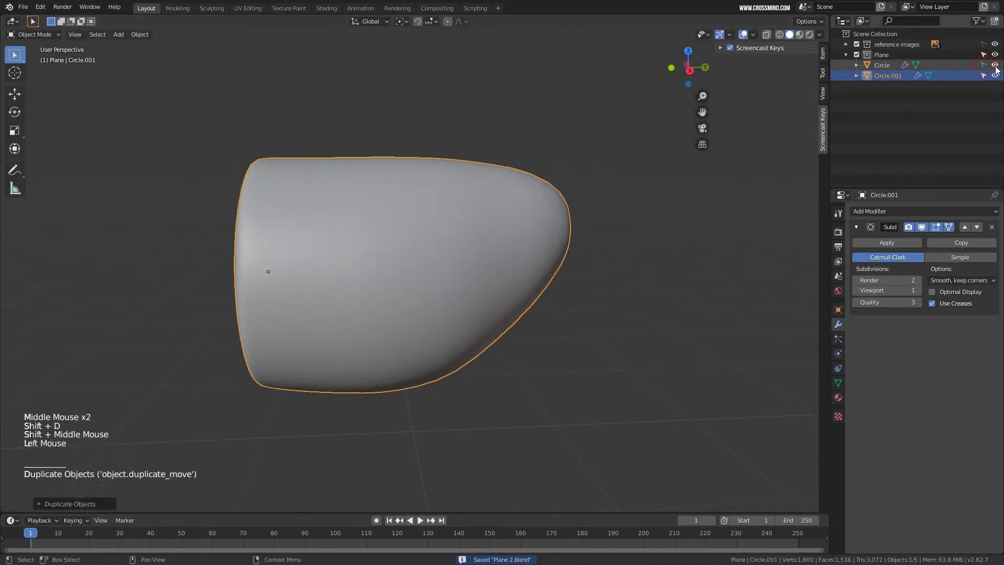
pyautogui.click(995, 65)
pyautogui.keyDown('shift'); pyautogui.moveTo(666, 202); pyautogui.dragTo(668, 226, button='middle'); pyautogui.keyUp('shift')
pyautogui.hotkey('ctrl', 's')
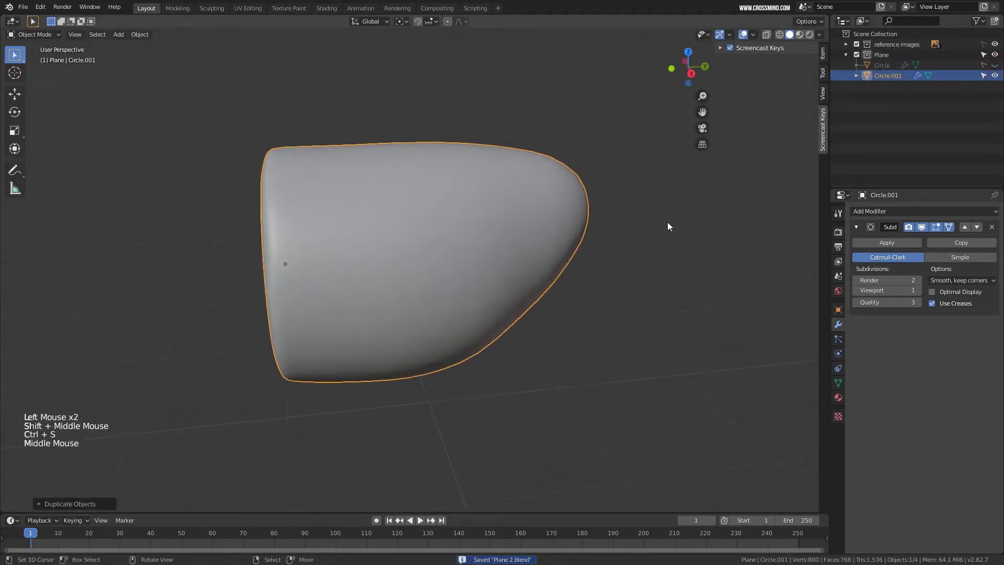
# Examine in the top wireframe view how the duplicate's edges line up with the hatch and the round nose details.
pyautogui.press('KP_7')
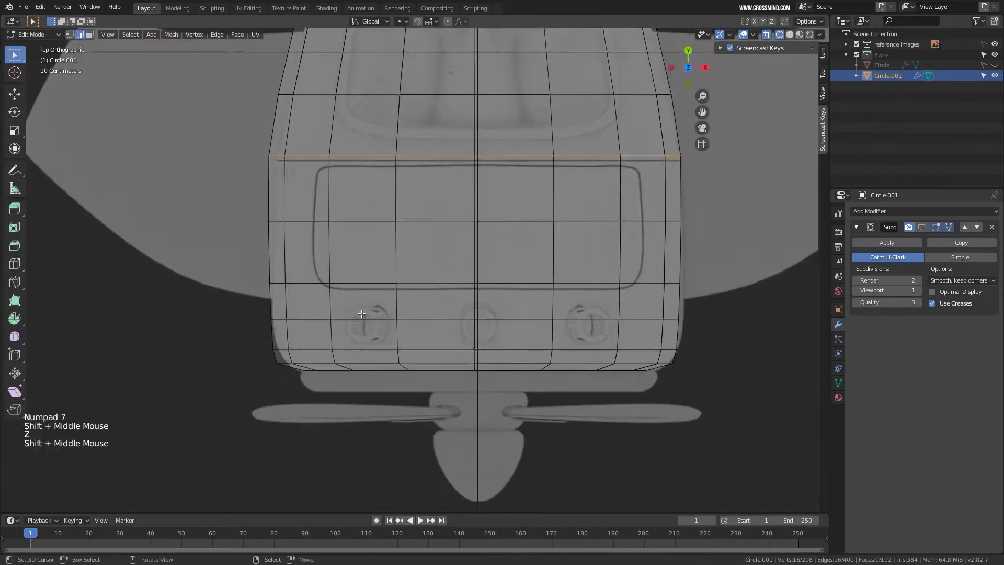
pyautogui.scroll(1, 361, 313)
pyautogui.keyDown('shift'); pyautogui.moveTo(374, 313); pyautogui.dragTo(384, 307, button='middle'); pyautogui.keyUp('shift')
pyautogui.scroll(1, 385, 307)
pyautogui.rightClick(514, 283)
pyautogui.moveTo(514, 283); pyautogui.dragTo(522, 269, button='middle')
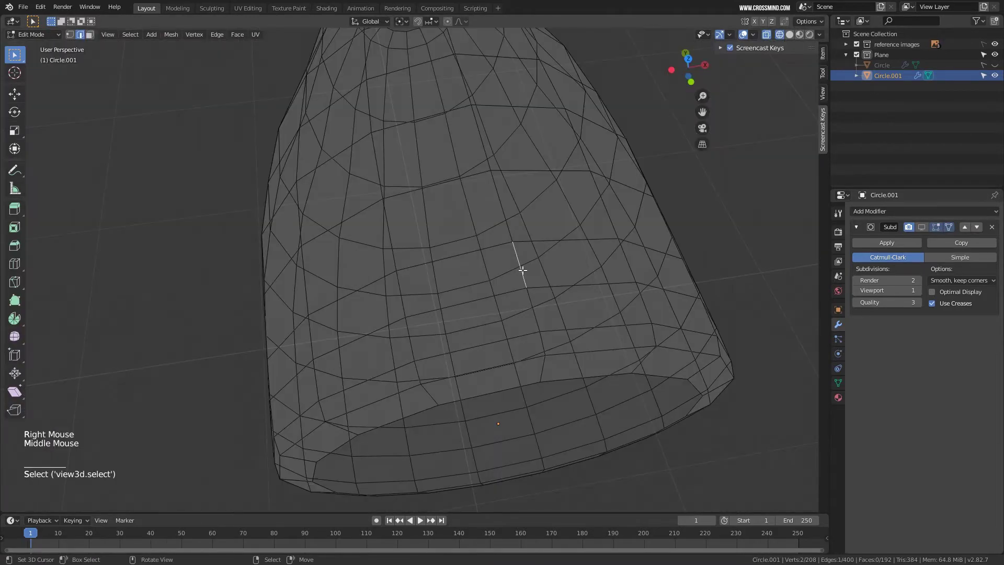
pyautogui.press('KP_7')
pyautogui.keyDown('shift'); pyautogui.moveTo(383, 302); pyautogui.dragTo(380, 294, button='middle'); pyautogui.keyUp('shift')
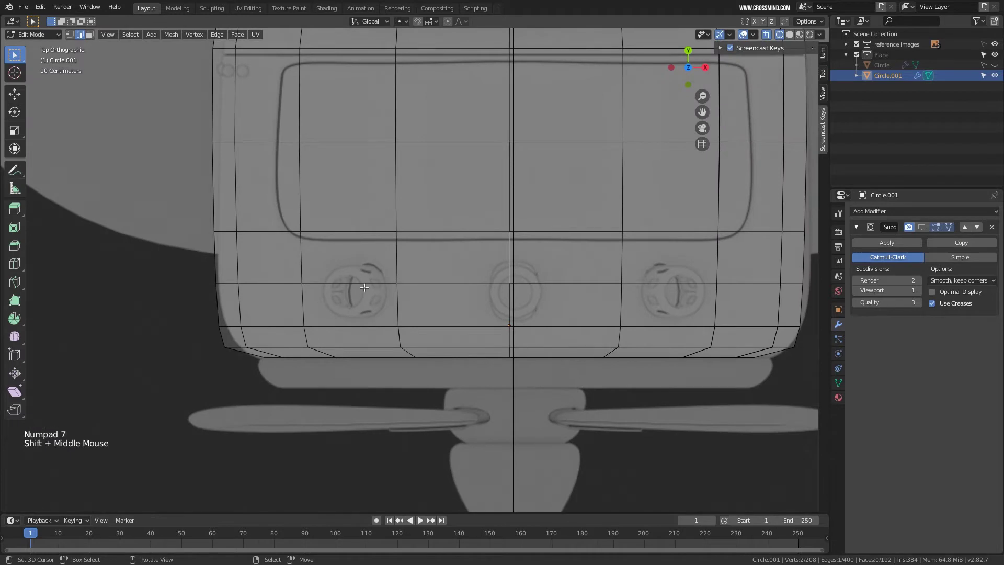
pyautogui.keyDown('shift'); pyautogui.moveTo(667, 295); pyautogui.dragTo(589, 294, button='middle'); pyautogui.keyUp('shift')
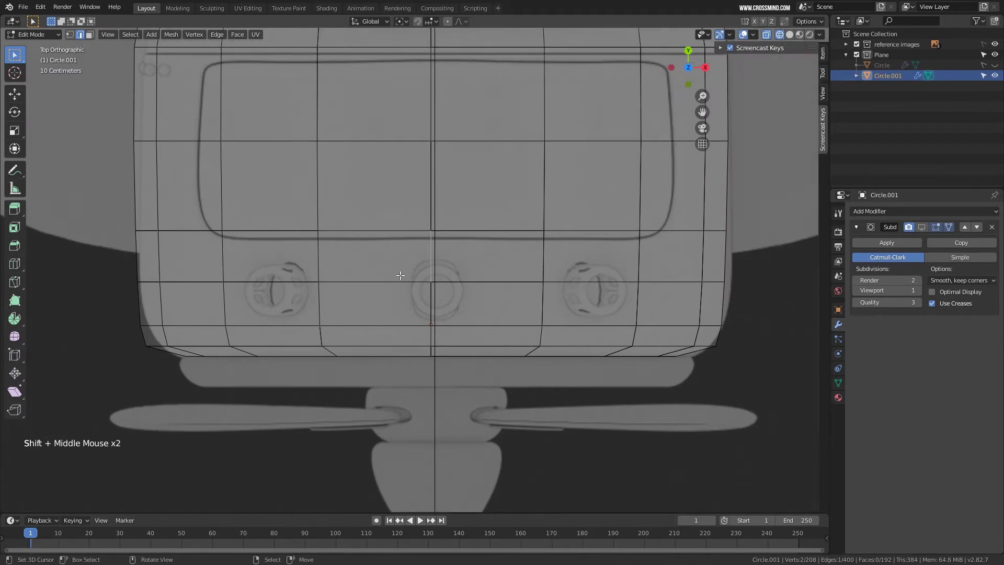
# Select the lengthwise edge loop along the fuselage's centreline and bring the hatch area into the top view.
pyautogui.keyDown('alt'); pyautogui.rightClick(431, 300); pyautogui.keyUp('alt')
pyautogui.press('KP_1')
pyautogui.press('KP_7')
pyautogui.keyDown('shift'); pyautogui.moveTo(433, 300); pyautogui.dragTo(507, 281, button='middle'); pyautogui.keyUp('shift')
pyautogui.scroll(2, 471, 287)
pyautogui.press('z')
pyautogui.scroll(1, 508, 281)
pyautogui.scroll(1, 310, 330)
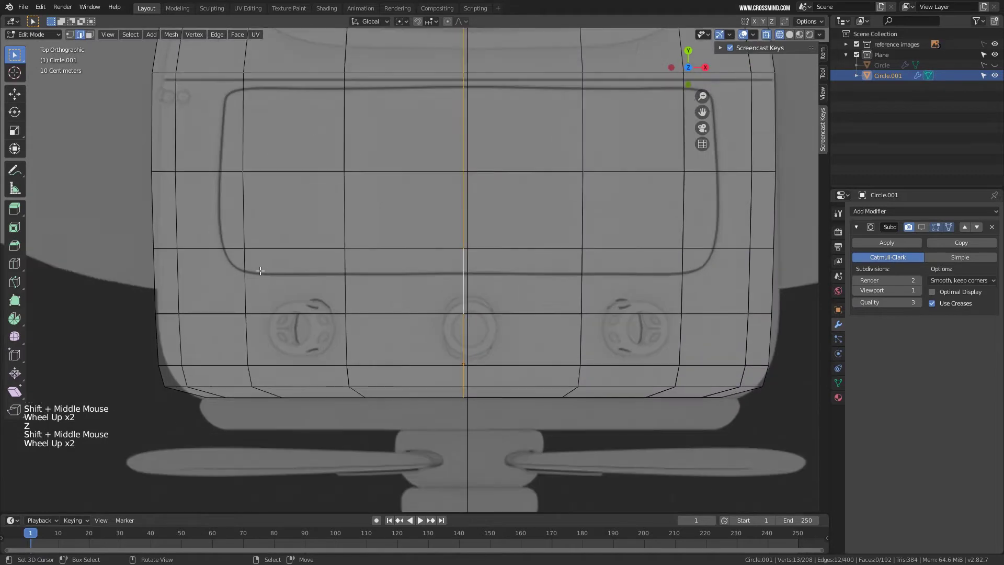
# Examine the centreline loop against the hatch and round details, then inspect the nose opening in solid shading.
pyautogui.press('w')
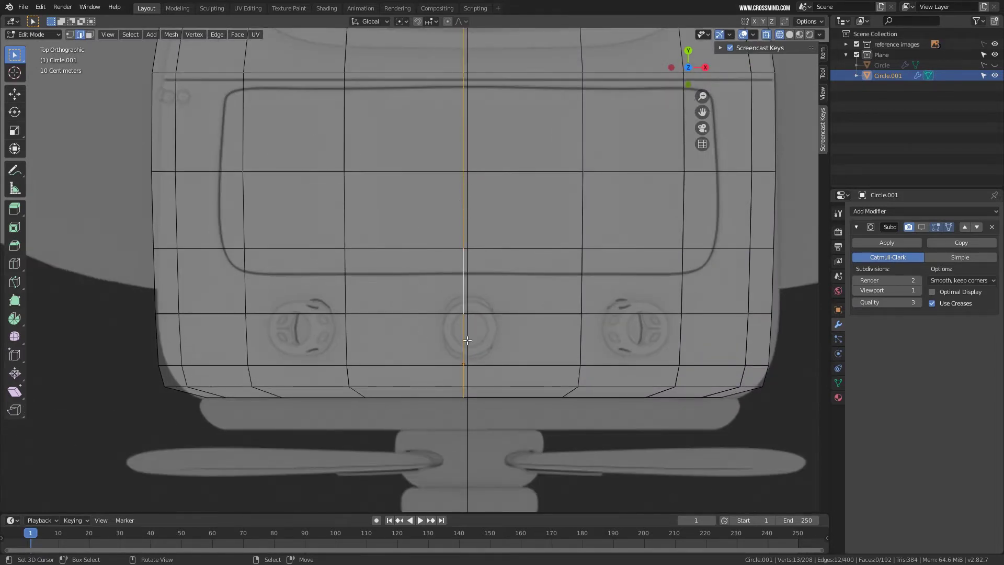
pyautogui.scroll(1, 515, 385)
pyautogui.keyDown('shift'); pyautogui.moveTo(514, 385); pyautogui.dragTo(689, 276, button='middle'); pyautogui.keyUp('shift')
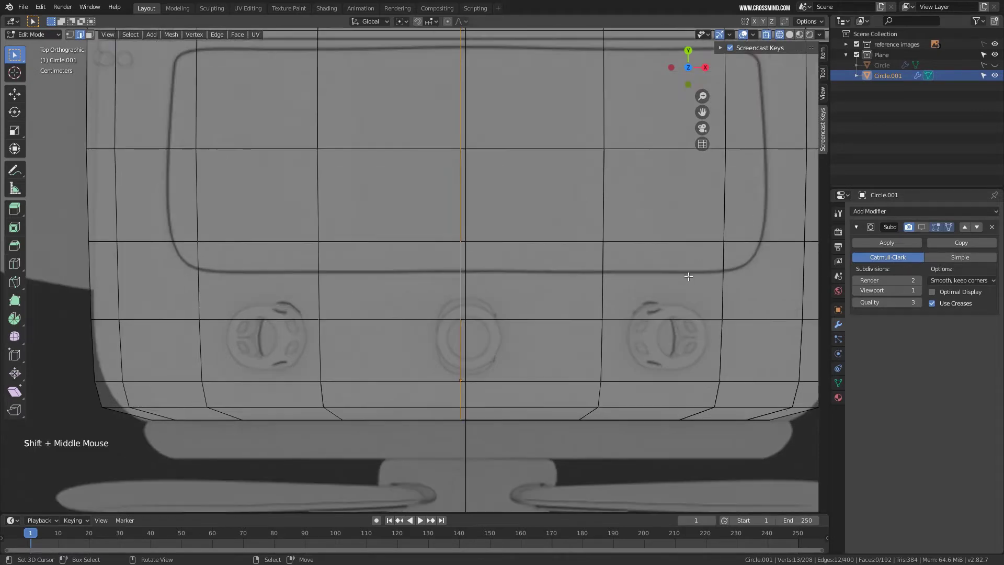
pyautogui.moveTo(491, 331)
pyautogui.keyDown('shift'); pyautogui.mouseDown(button='middle')
pyautogui.moveTo(487, 292)
pyautogui.moveTo(523, 262)
pyautogui.moveTo(561, 250)
pyautogui.mouseUp(button='middle'); pyautogui.keyUp('shift')
pyautogui.scroll(-2, 479, 326)
pyautogui.press('z')
pyautogui.scroll(-1, 560, 250)
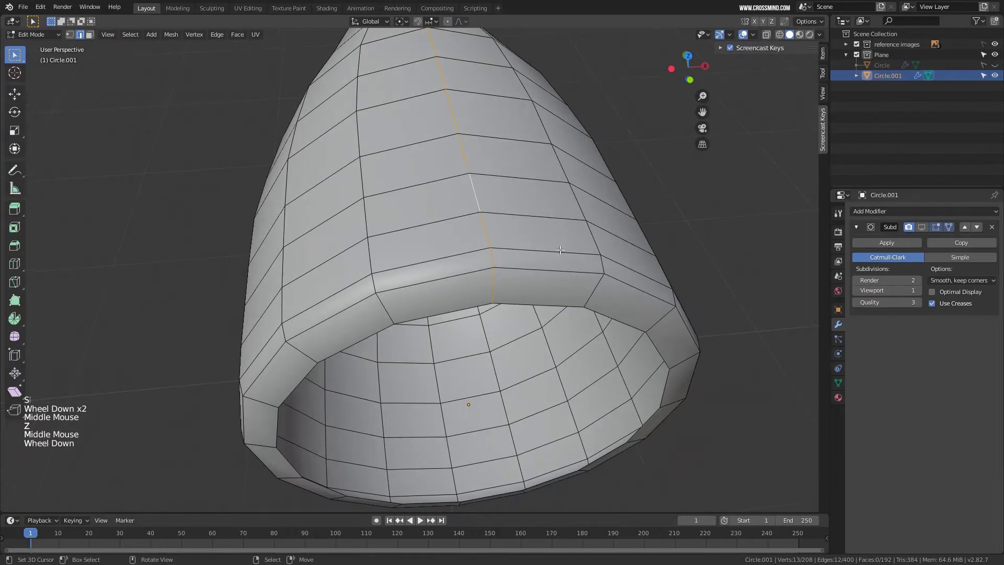
# Dissolve the fuselage's centreline edge loop and insert two evenly spaced lengthwise loop cuts in its place.
pyautogui.press('Delete')
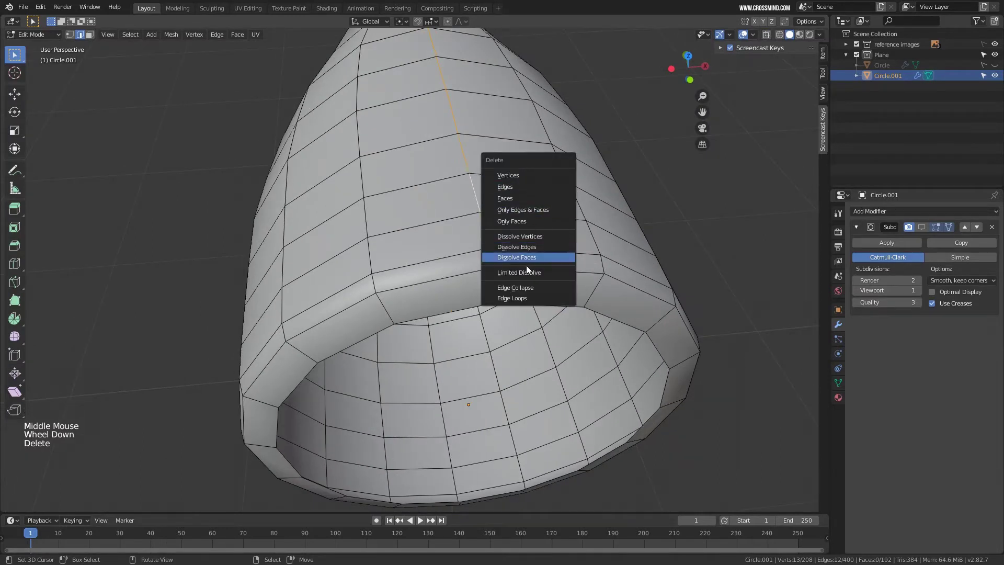
pyautogui.click(515, 247)
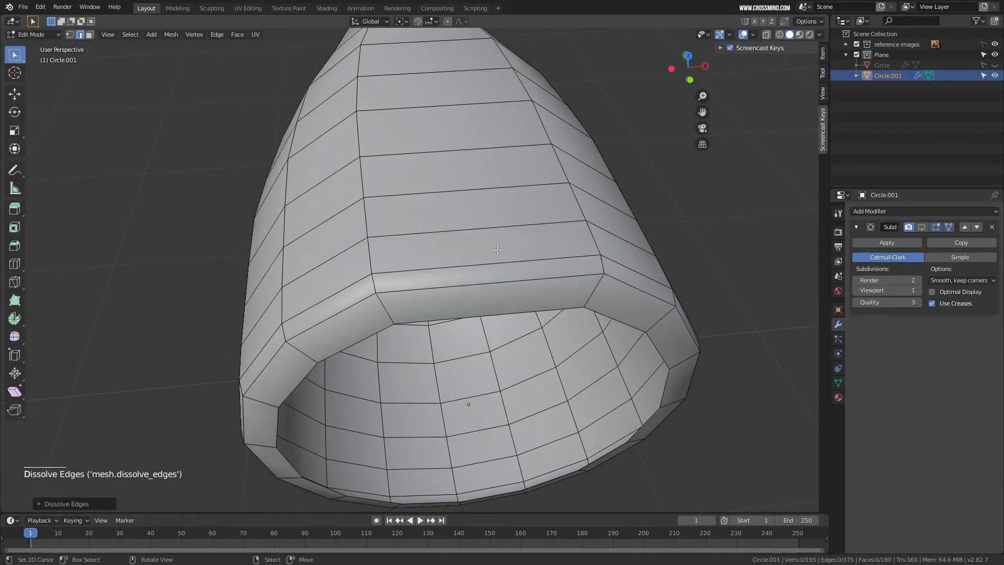
pyautogui.press('ctrl')
pyautogui.hotkey('ctrl', 'r')
pyautogui.scroll(1, 480, 226)
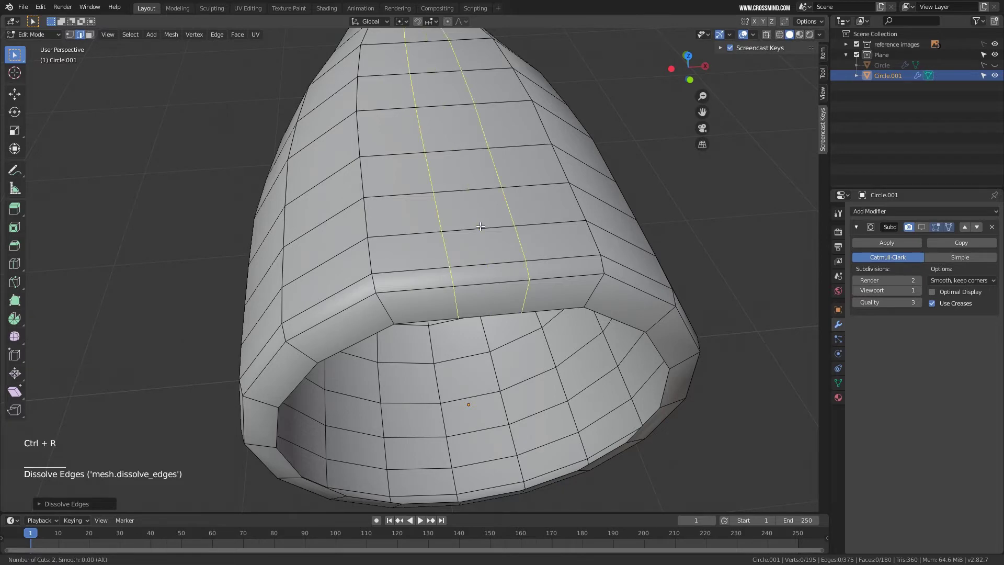
pyautogui.click(481, 226)
pyautogui.rightClick(489, 221)
# Raise the two new top loops about 0.05 m along Z in the front view to round off the fuselage profile.
pyautogui.press('KP_1')
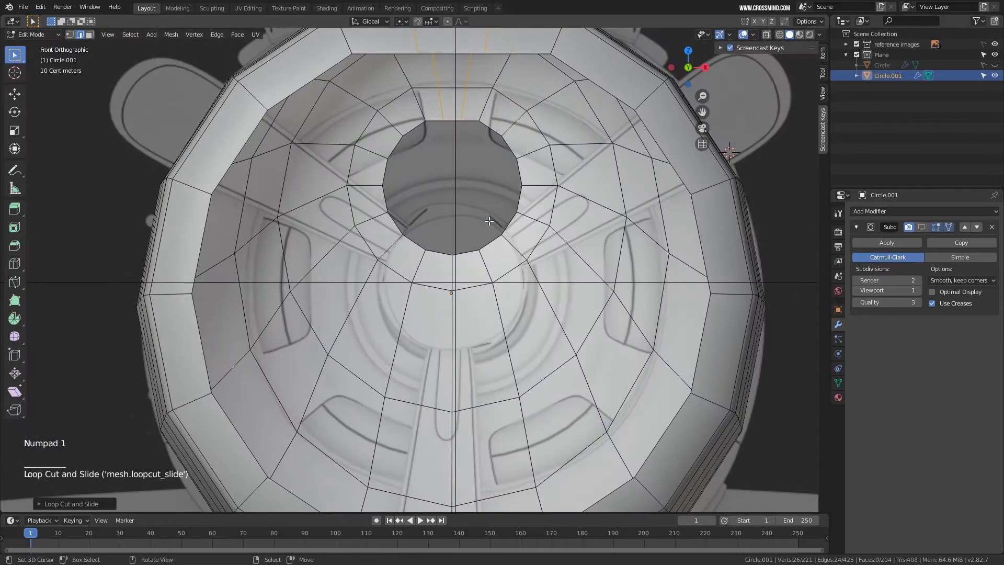
pyautogui.scroll(1, 495, 220)
pyautogui.keyDown('shift'); pyautogui.moveTo(495, 220); pyautogui.dragTo(493, 343, button='middle'); pyautogui.keyUp('shift')
pyautogui.scroll(-1, 492, 341)
pyautogui.press('g')
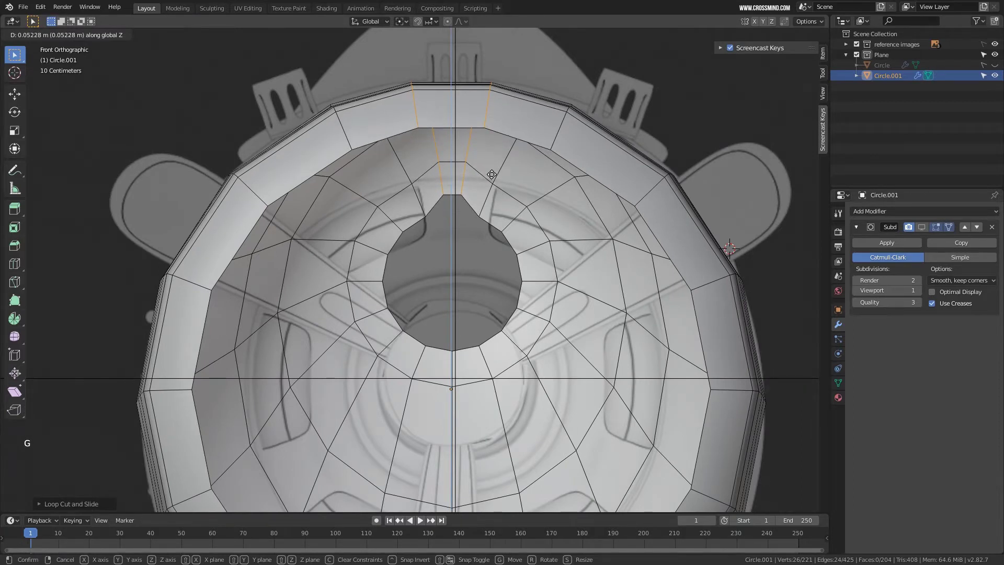
pyautogui.click(492, 175)
# Save the file and edge-slide the lengthwise loop beside the right round detail outwards by a factor of about 0.15.
pyautogui.press('KP_7')
pyautogui.scroll(2, 475, 318)
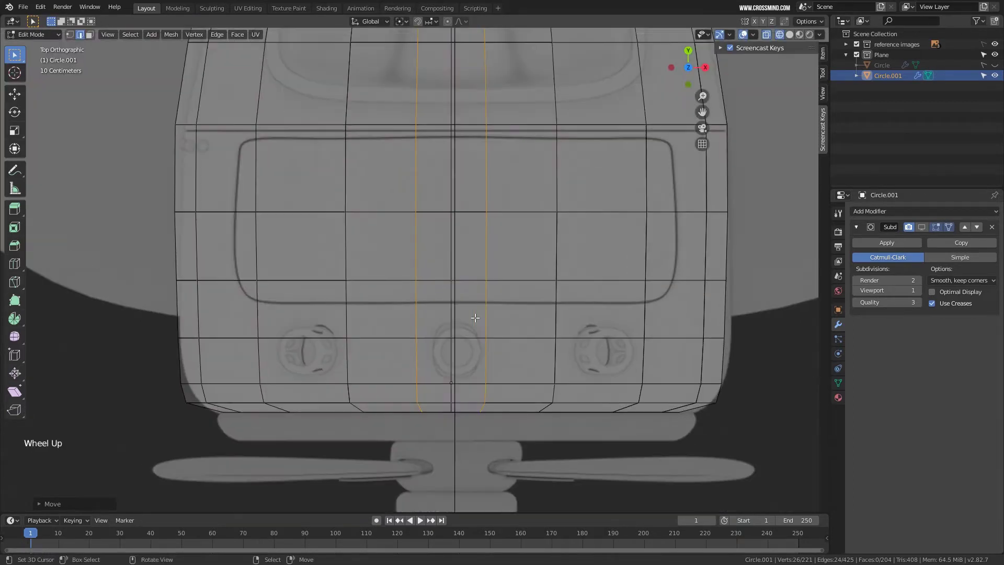
pyautogui.keyDown('shift'); pyautogui.moveTo(500, 344); pyautogui.dragTo(525, 284, button='middle'); pyautogui.keyUp('shift')
pyautogui.rightClick(525, 284)
pyautogui.keyDown('alt'); pyautogui.rightClick(524, 285); pyautogui.keyUp('alt')
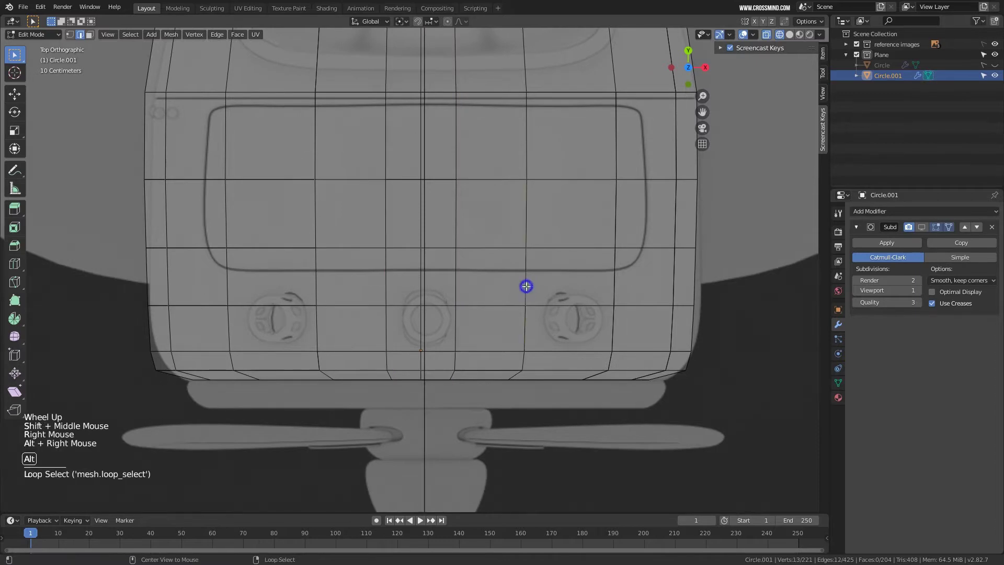
pyautogui.rightClick(524, 304)
pyautogui.keyDown('alt'); pyautogui.rightClick(526, 304); pyautogui.keyUp('alt')
pyautogui.keyDown('alt'); pyautogui.rightClick(527, 302); pyautogui.keyUp('alt')
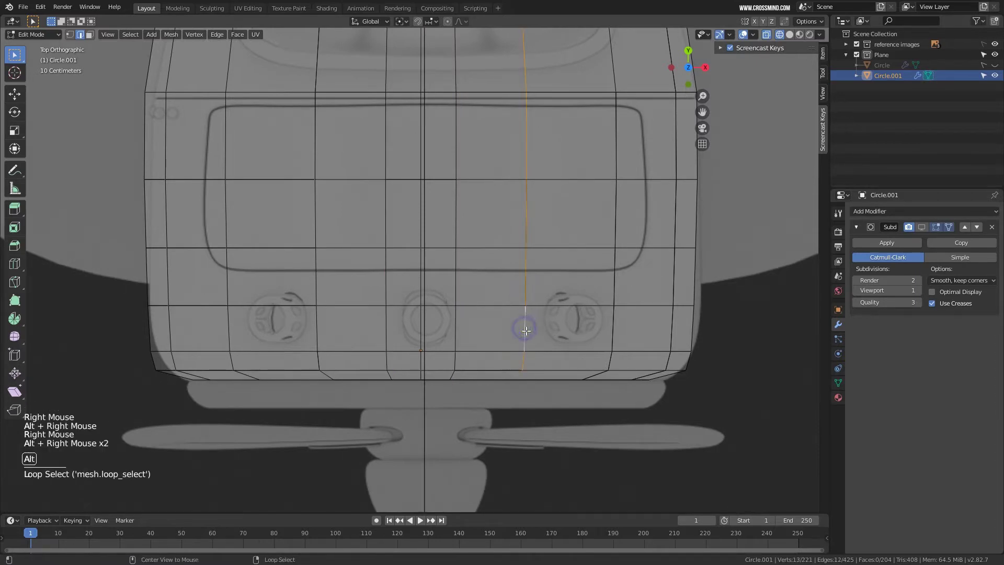
pyautogui.keyDown('shift'); pyautogui.moveTo(527, 302); pyautogui.dragTo(502, 294, button='middle'); pyautogui.keyUp('shift')
pyautogui.scroll(1, 519, 315)
pyautogui.scroll(-1, 519, 314)
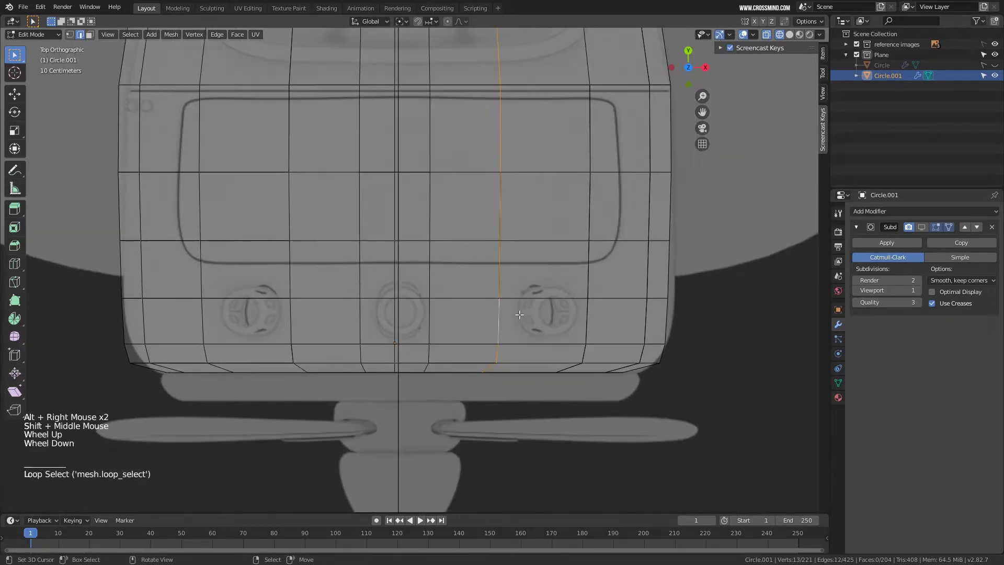
pyautogui.hotkey('ctrl', 's')
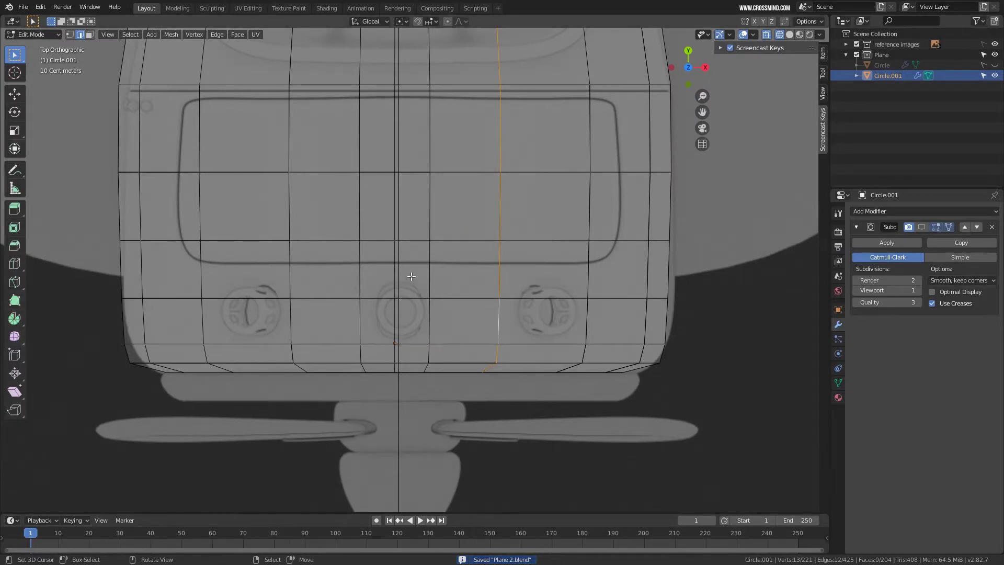
pyautogui.press('space')
pyautogui.write('sli')
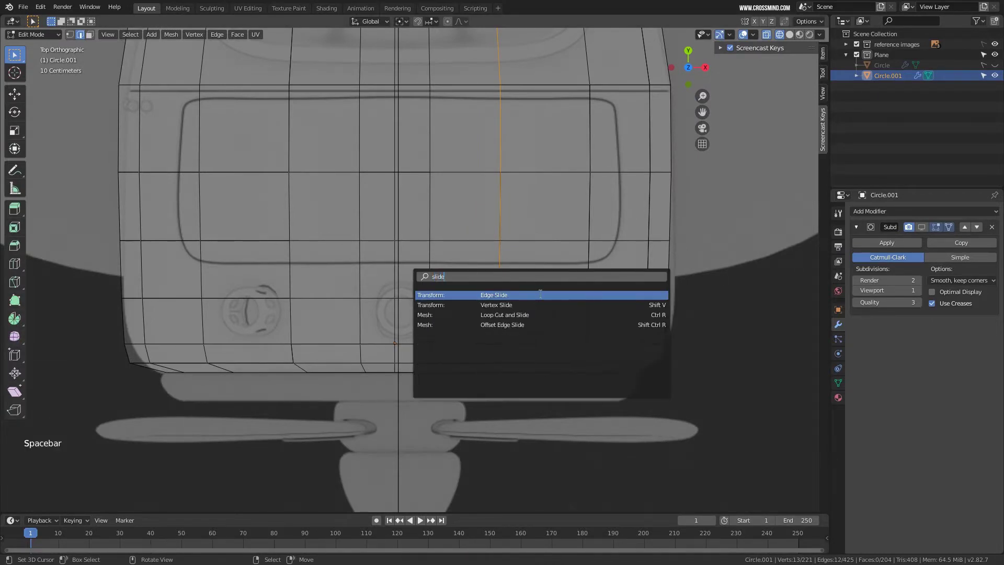
pyautogui.write('de')
pyautogui.press('Return')
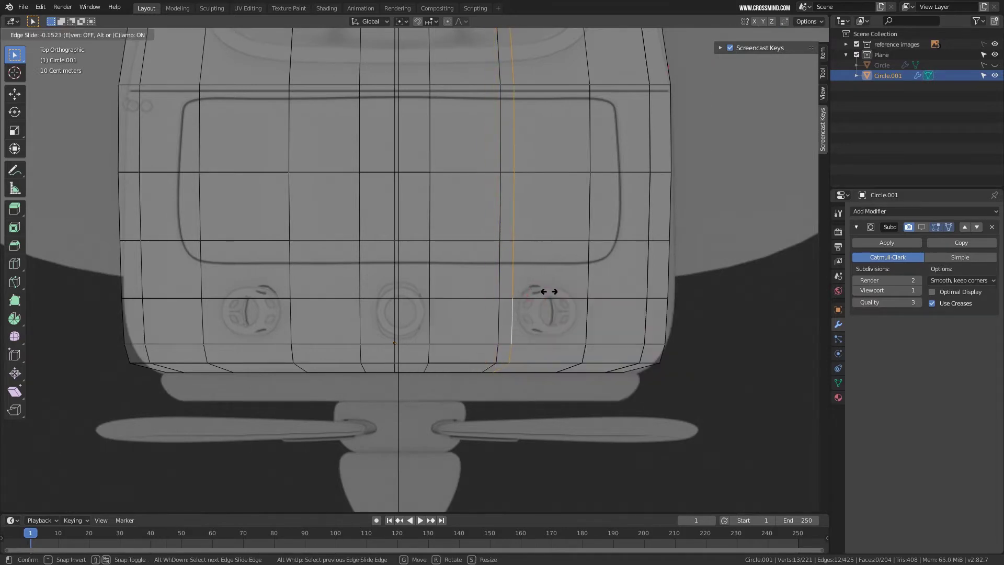
pyautogui.click(550, 291)
# Edge-slide the matching lengthwise loop on the fuselage's left side outwards by a factor of about 0.19.
pyautogui.moveTo(550, 291)
pyautogui.mouseDown(button='middle')
pyautogui.moveTo(535, 273)
pyautogui.moveTo(488, 266)
pyautogui.mouseUp(button='middle')
pyautogui.scroll(-1, 535, 273)
pyautogui.press('z')
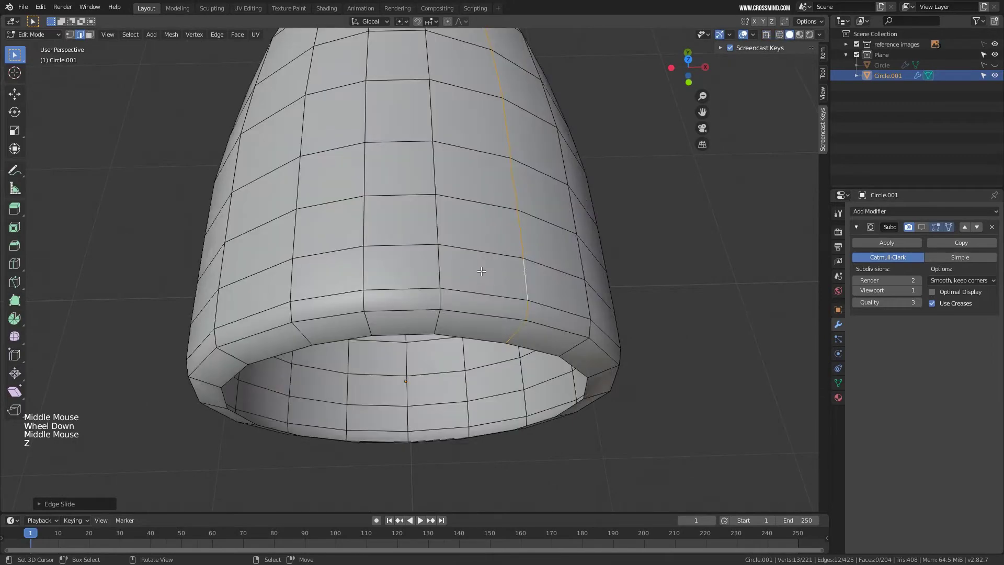
pyautogui.press('g')
pyautogui.press('g')
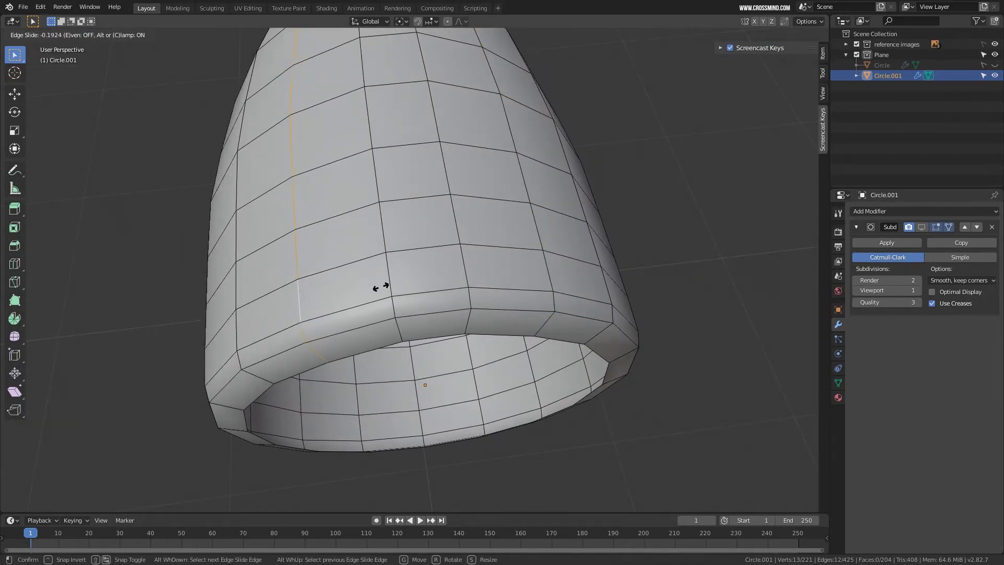
pyautogui.click(380, 287)
# Slide the two lengthwise loops flanking the centreline outwards with the Edge Slide tool to widen the strip around the middle round detail.
pyautogui.moveTo(15, 355); pyautogui.dragTo(55, 362)
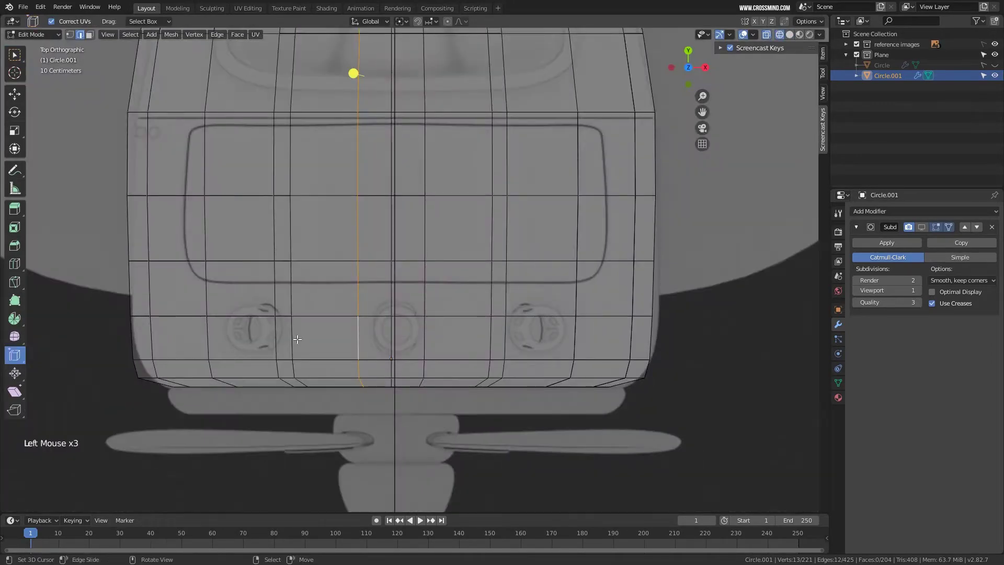
pyautogui.click(359, 312)
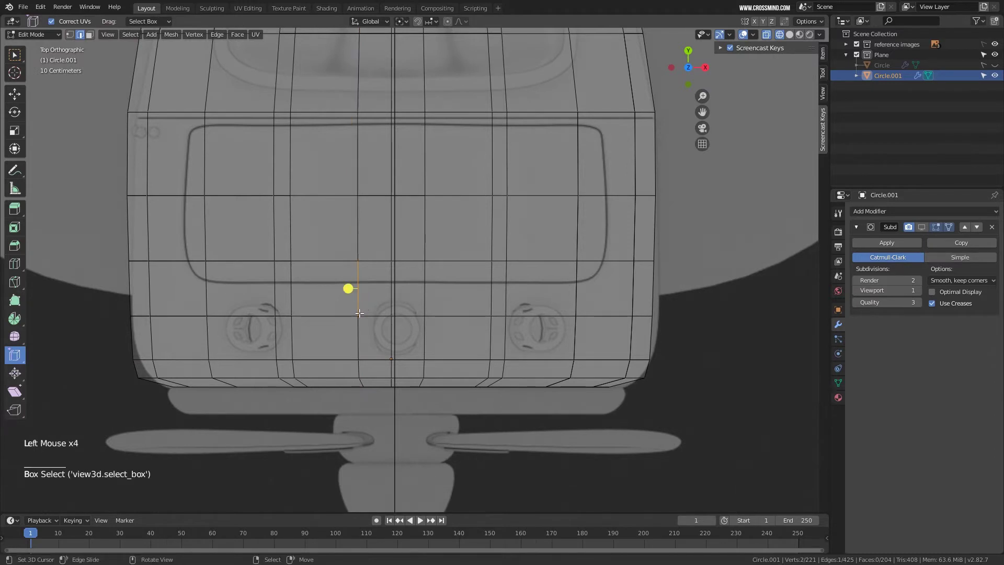
pyautogui.rightClick(359, 323)
pyautogui.keyDown('alt'); pyautogui.rightClick(359, 324); pyautogui.keyUp('alt')
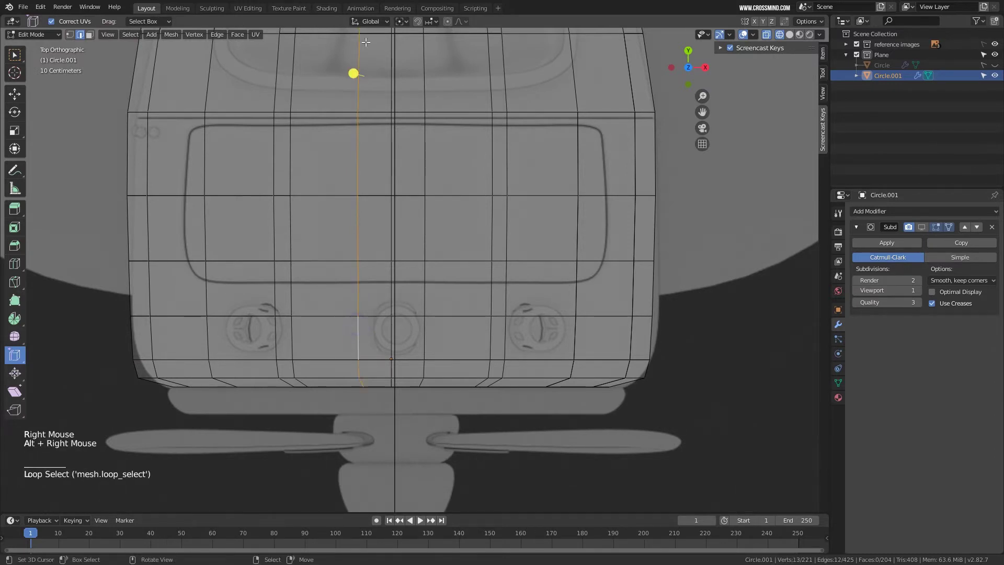
pyautogui.click(353, 74)
pyautogui.moveTo(353, 74); pyautogui.dragTo(343, 73)
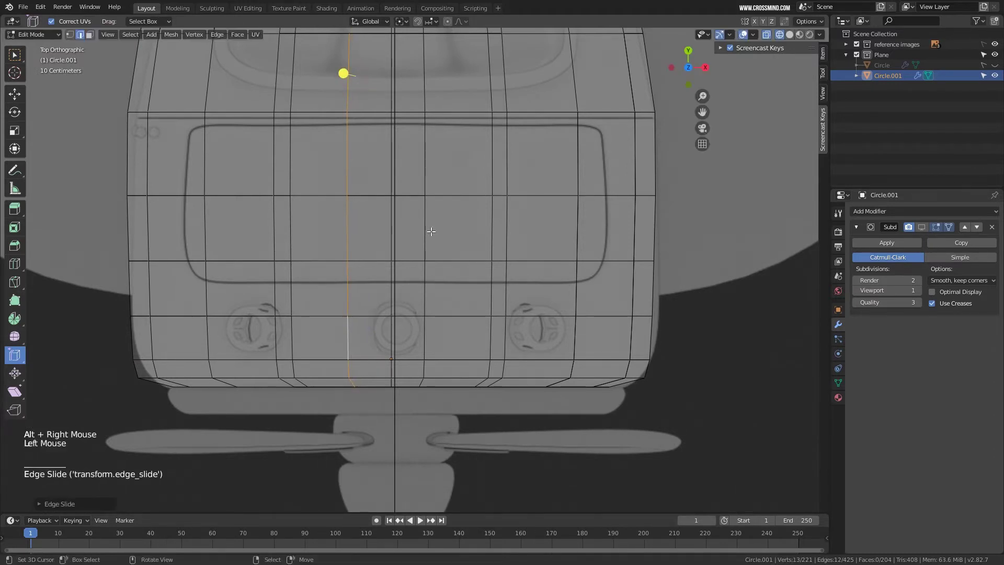
pyautogui.rightClick(424, 289)
pyautogui.keyDown('alt'); pyautogui.rightClick(425, 289); pyautogui.keyUp('alt')
pyautogui.moveTo(427, 74); pyautogui.dragTo(442, 74)
# Select the lengthwise loop outside the right edge of the centre strip in solid shading and nudge it with Edge Slide.
pyautogui.scroll(-2, 470, 146)
pyautogui.moveTo(471, 146)
pyautogui.mouseDown(button='middle')
pyautogui.moveTo(500, 222)
pyautogui.moveTo(528, 225)
pyautogui.moveTo(482, 236)
pyautogui.moveTo(505, 230)
pyautogui.moveTo(497, 199)
pyautogui.moveTo(508, 99)
pyautogui.mouseUp(button='middle')
pyautogui.press('z')
pyautogui.rightClick(482, 233)
pyautogui.keyDown('alt'); pyautogui.rightClick(484, 235); pyautogui.keyUp('alt')
pyautogui.moveTo(507, 96); pyautogui.dragTo(509, 97)
# Examine from several angles around the nose opening how the selected lengthwise loop follows the curved hull when slid.
pyautogui.moveTo(508, 97); pyautogui.dragTo(292, 184, button='middle')
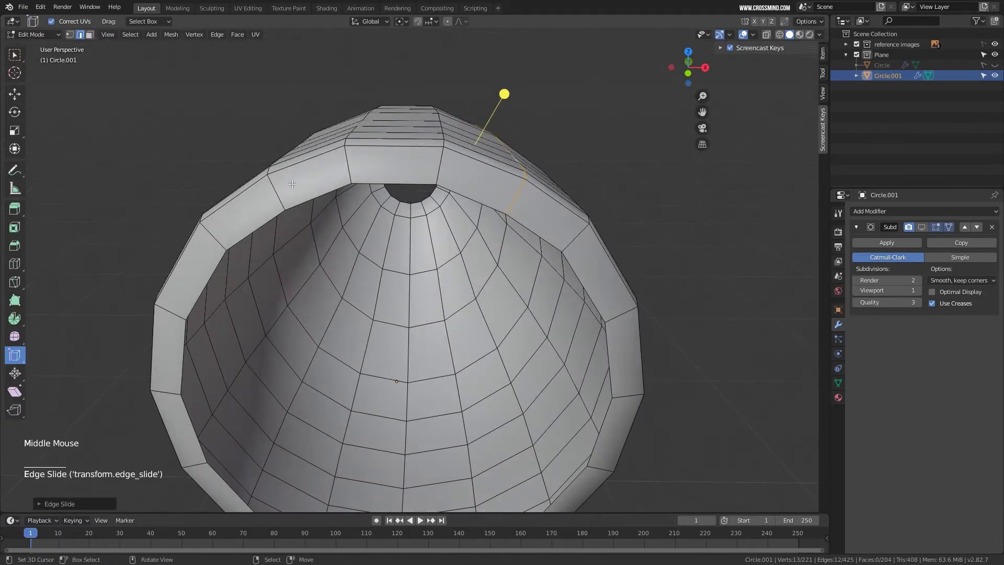
pyautogui.moveTo(206, 197); pyautogui.dragTo(414, 128, button='middle')
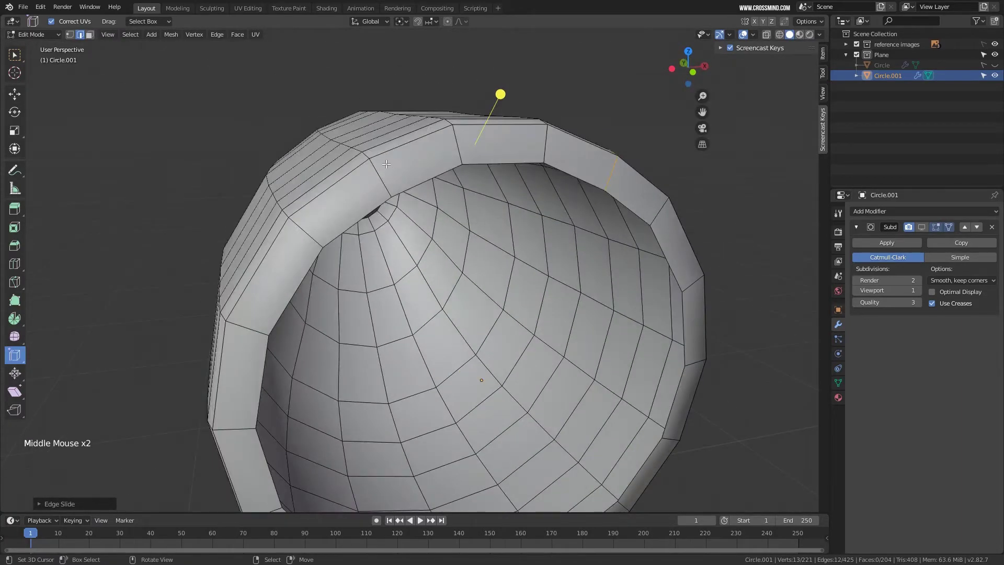
pyautogui.moveTo(386, 164); pyautogui.dragTo(547, 175, button='middle')
pyautogui.press('g')
pyautogui.press('g')
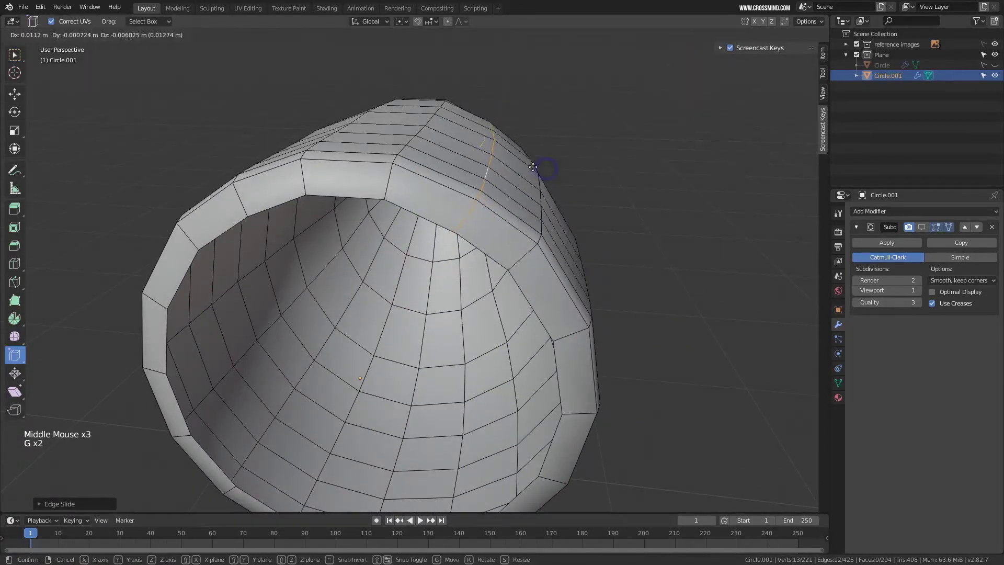
pyautogui.moveTo(533, 167); pyautogui.dragTo(378, 155, button='middle')
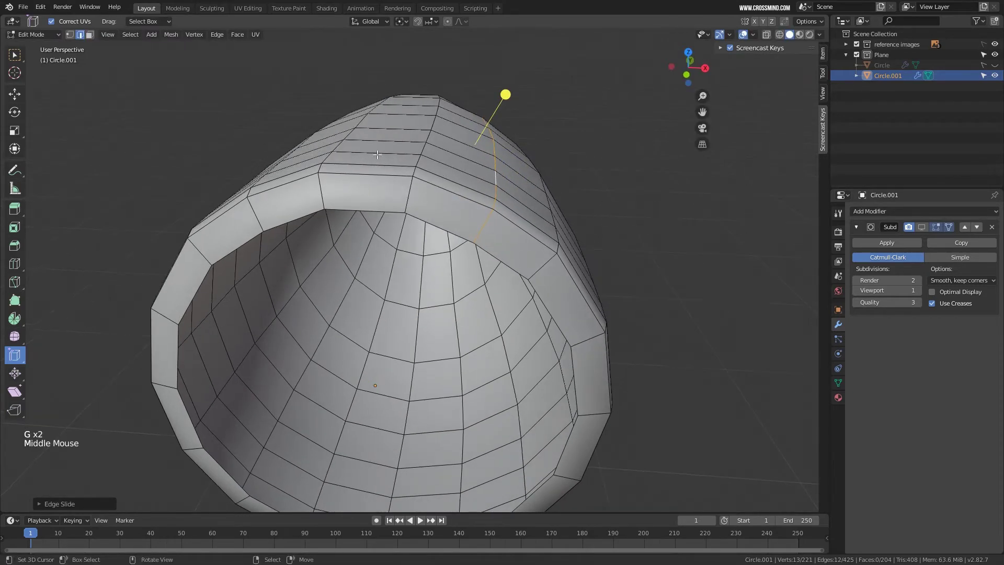
pyautogui.moveTo(565, 189); pyautogui.dragTo(75, 293, button='middle')
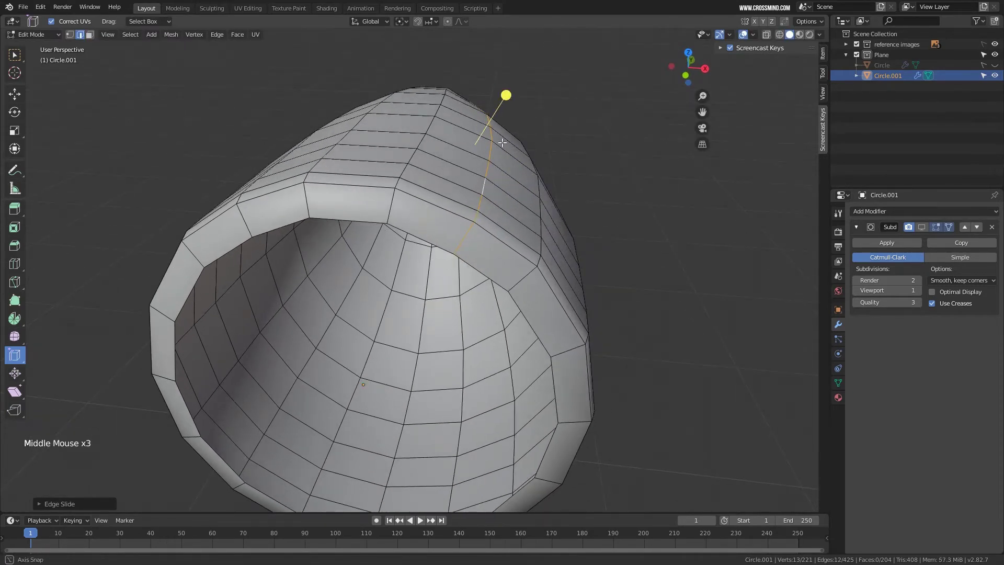
pyautogui.moveTo(507, 99); pyautogui.dragTo(494, 143, button='middle')
pyautogui.moveTo(531, 214); pyautogui.dragTo(396, 151, button='middle')
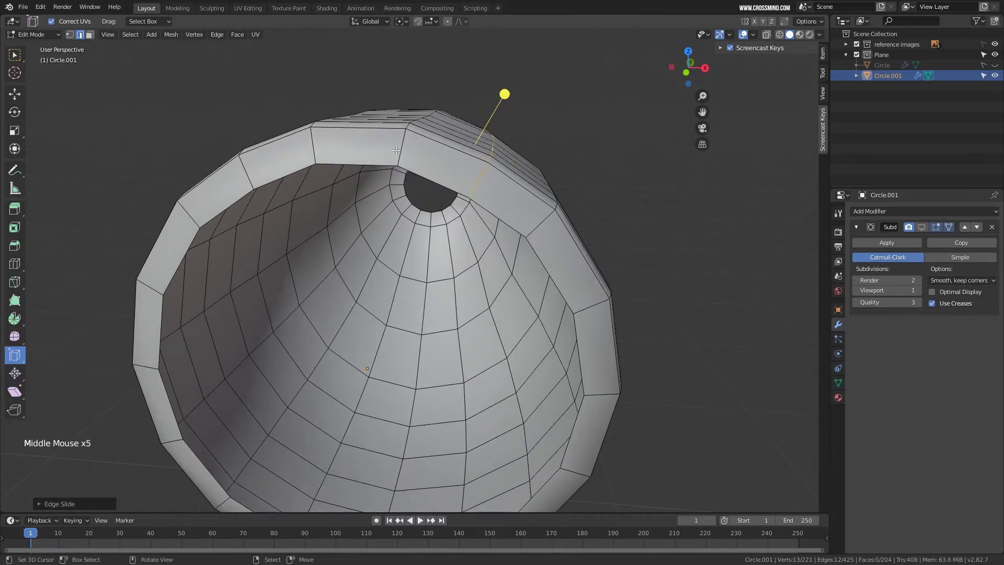
pyautogui.moveTo(510, 96)
pyautogui.mouseDown()
pyautogui.moveTo(538, 111)
pyautogui.moveTo(491, 96)
pyautogui.moveTo(505, 101)
pyautogui.mouseUp()
pyautogui.moveTo(505, 100); pyautogui.dragTo(471, 136, button='middle')
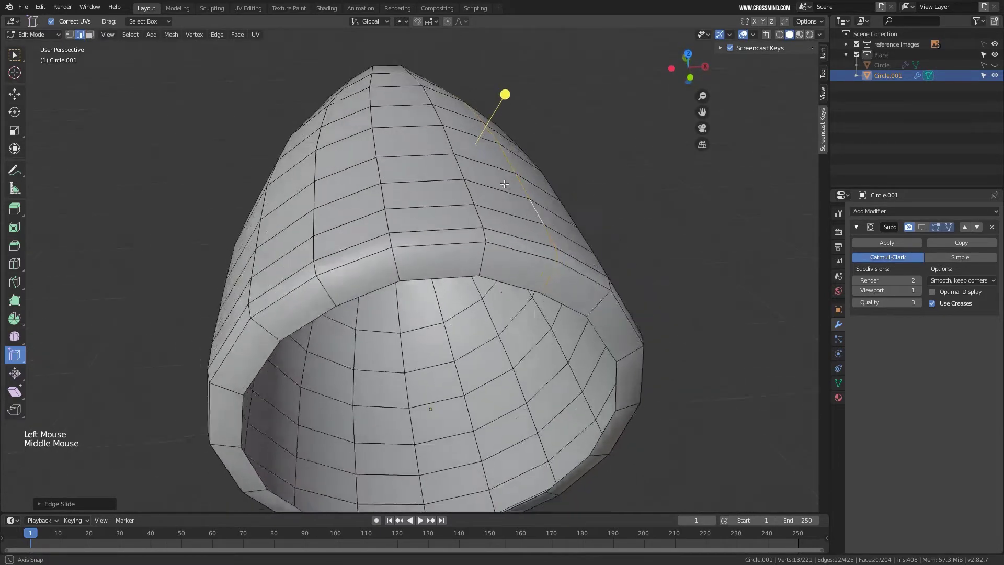
# Move the crosswise loops behind and through the round details towards the nose along Y to line up with the reference.
pyautogui.keyDown('alt'); pyautogui.rightClick(594, 247); pyautogui.keyUp('alt')
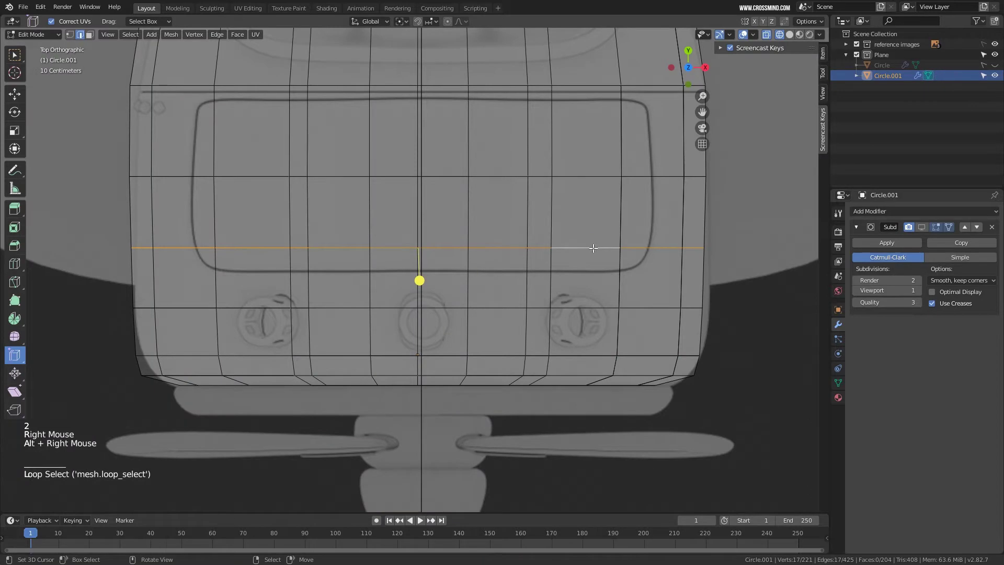
pyautogui.press('g')
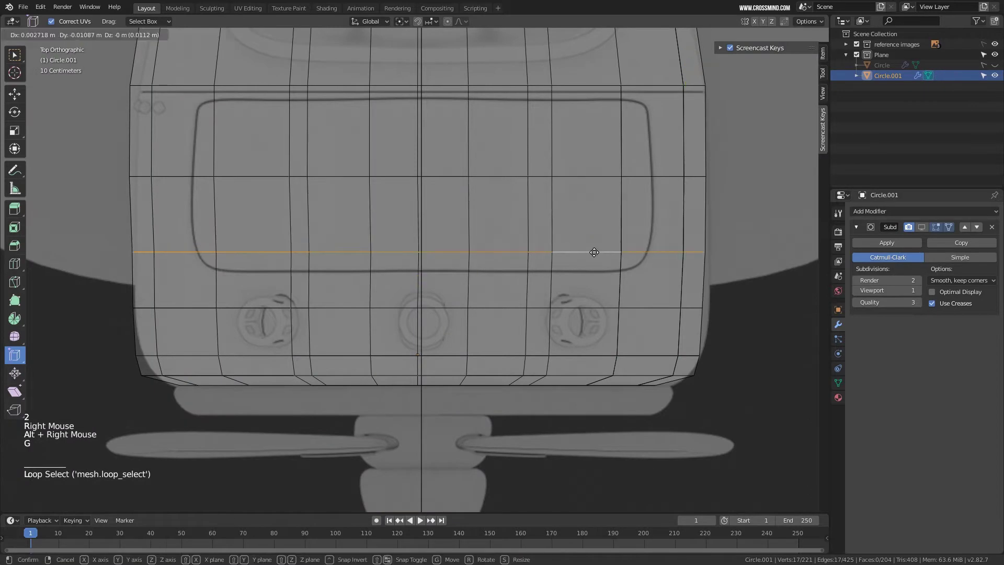
pyautogui.rightClick(423, 261)
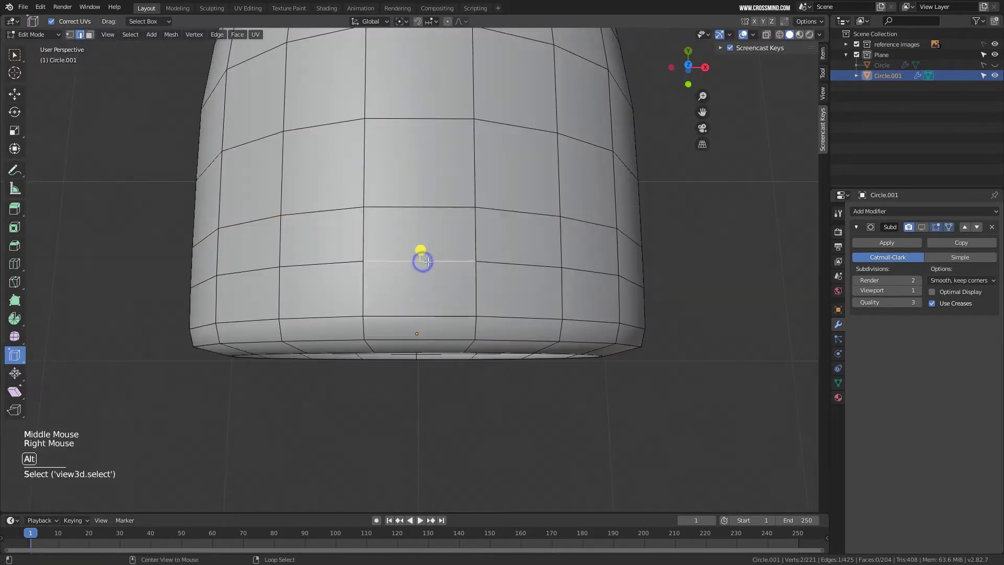
pyautogui.keyDown('alt'); pyautogui.rightClick(425, 262); pyautogui.keyUp('alt')
pyautogui.press('KP_7')
pyautogui.press('g')
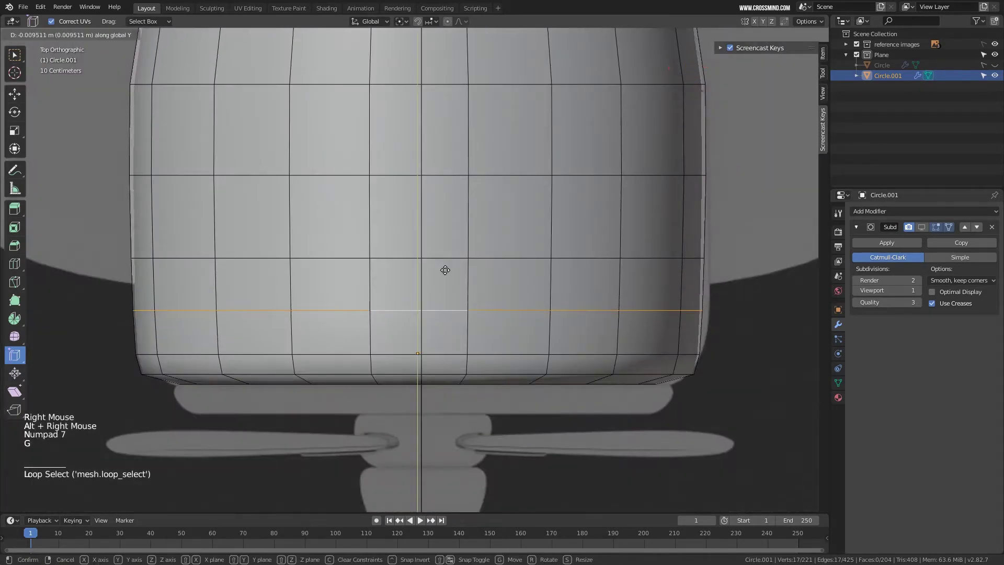
pyautogui.click(445, 270)
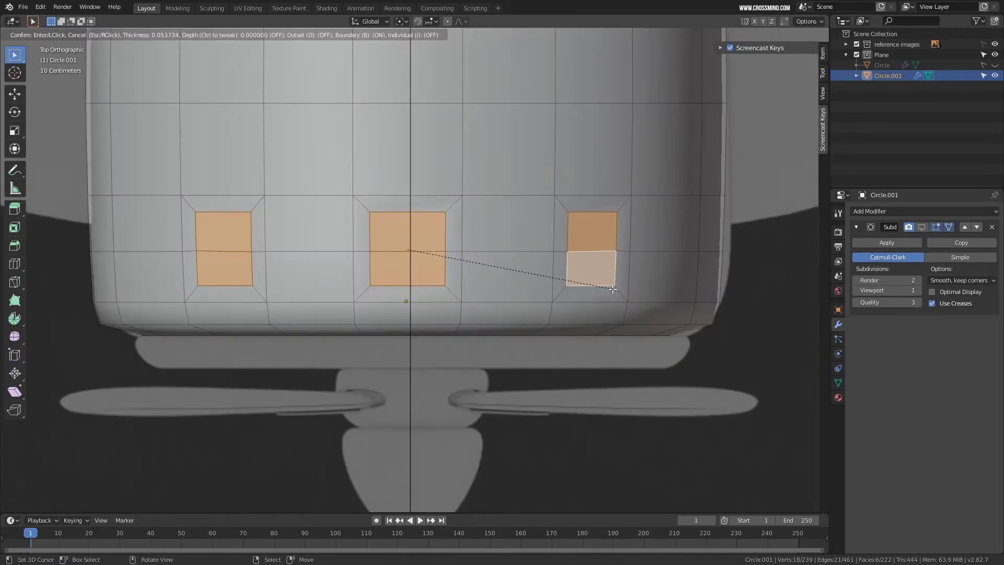
# Inset the three face pairs over the round details by about 0.054 m and scale in the right inset's four corner vertices.
pyautogui.click(612, 289)
pyautogui.scroll(1, 620, 231)
pyautogui.click(658, 200)
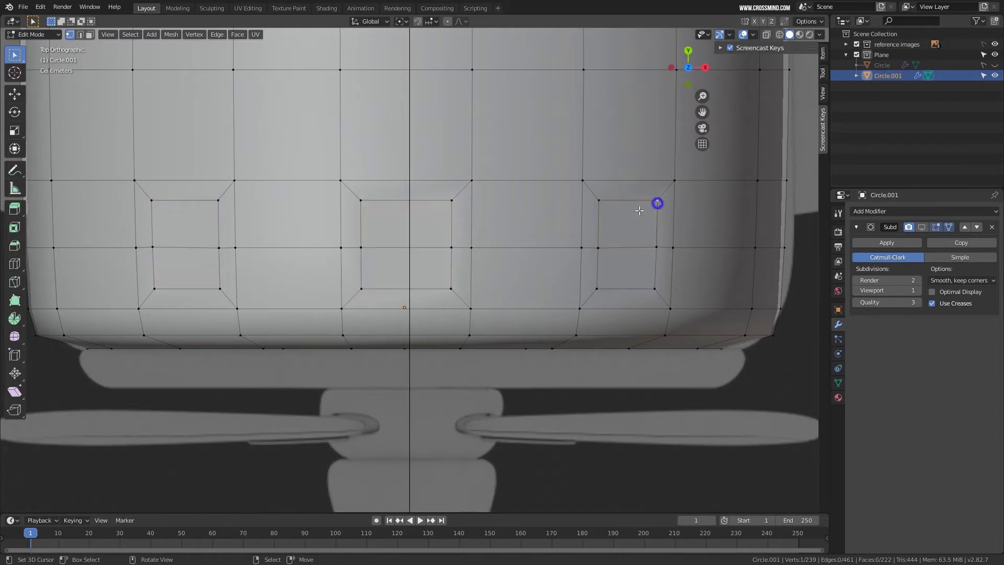
pyautogui.keyDown('shift'); pyautogui.click(599, 203); pyautogui.keyUp('shift')
pyautogui.keyDown('shift'); pyautogui.click(654, 289); pyautogui.keyUp('shift')
pyautogui.press('s')
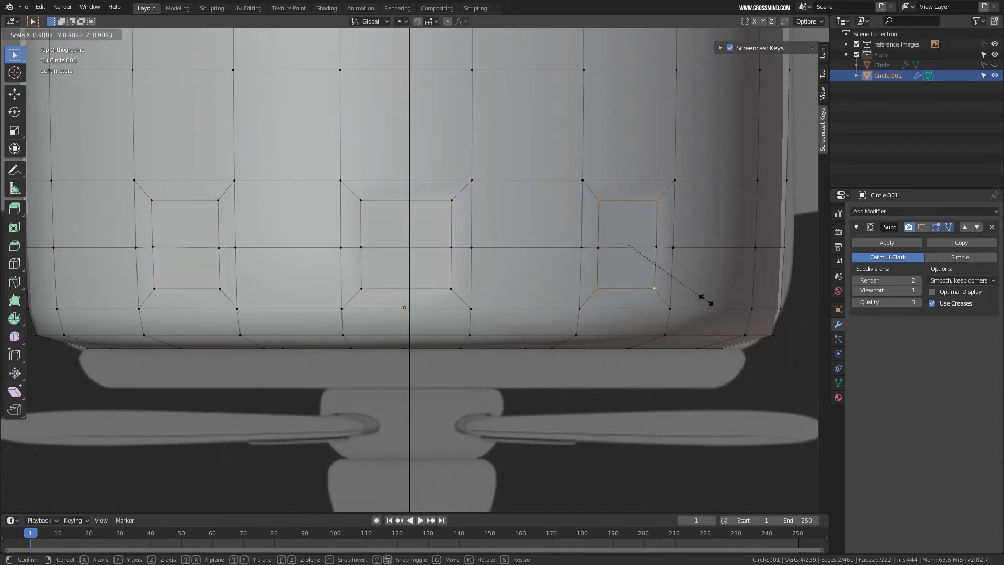
pyautogui.click(677, 284)
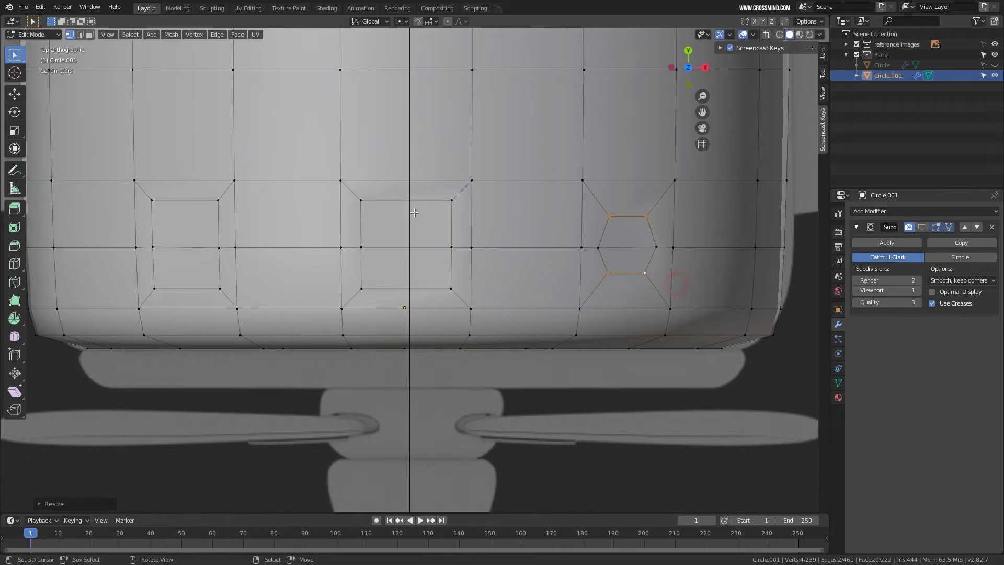
# Scale the centre inset's four corner vertices inward to about 0.75.
pyautogui.click(452, 201)
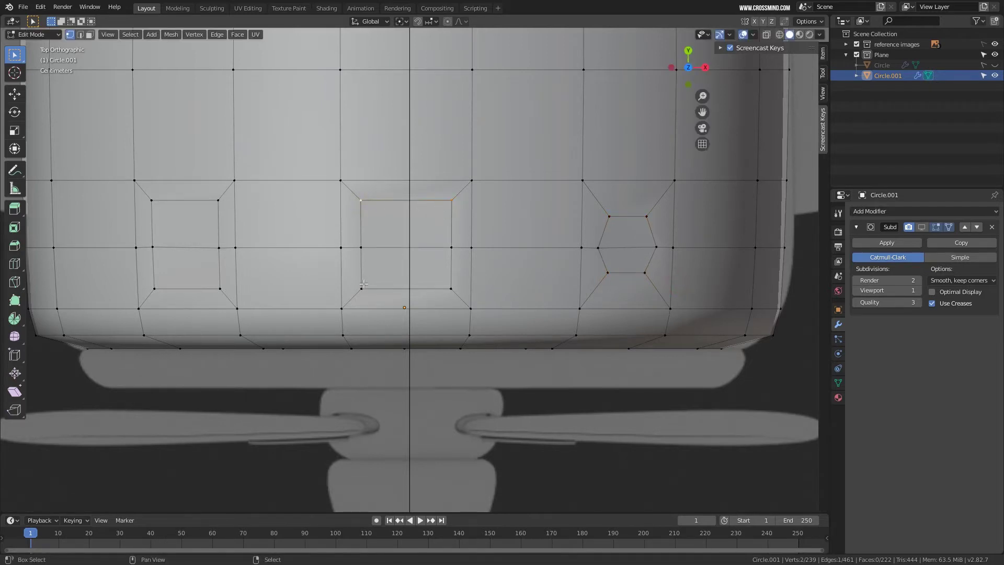
pyautogui.press('s')
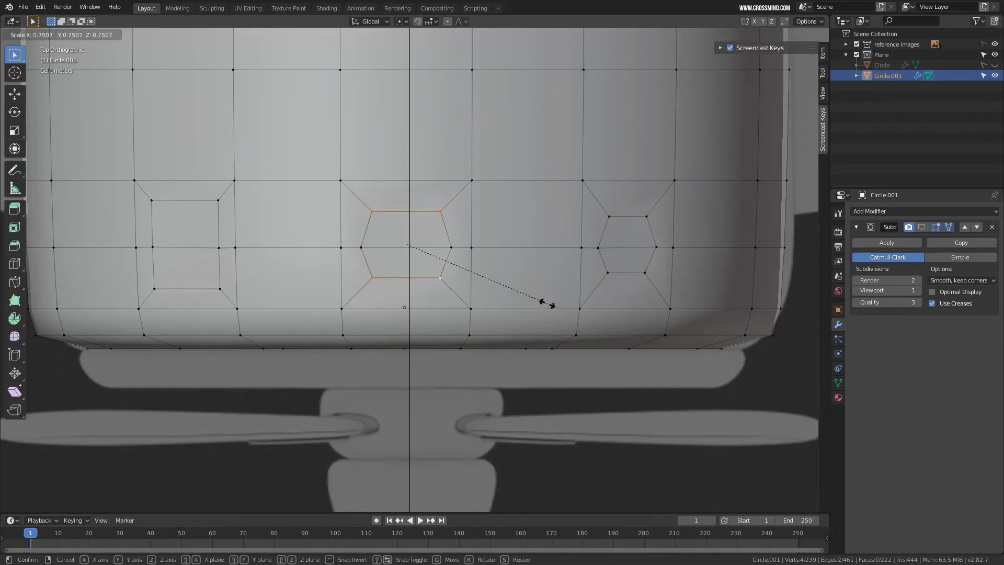
pyautogui.click(545, 300)
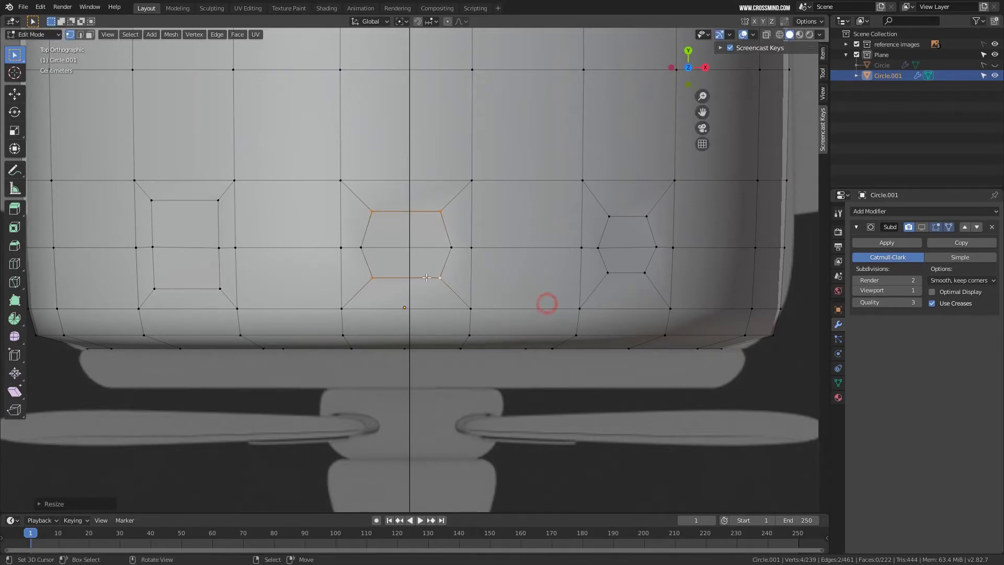
# Scale the left inset's four corner vertices inward to about 0.7, plus a slight extra reduction.
pyautogui.keyDown('shift'); pyautogui.moveTo(216, 228); pyautogui.dragTo(269, 228, button='middle'); pyautogui.keyUp('shift')
pyautogui.click(272, 200)
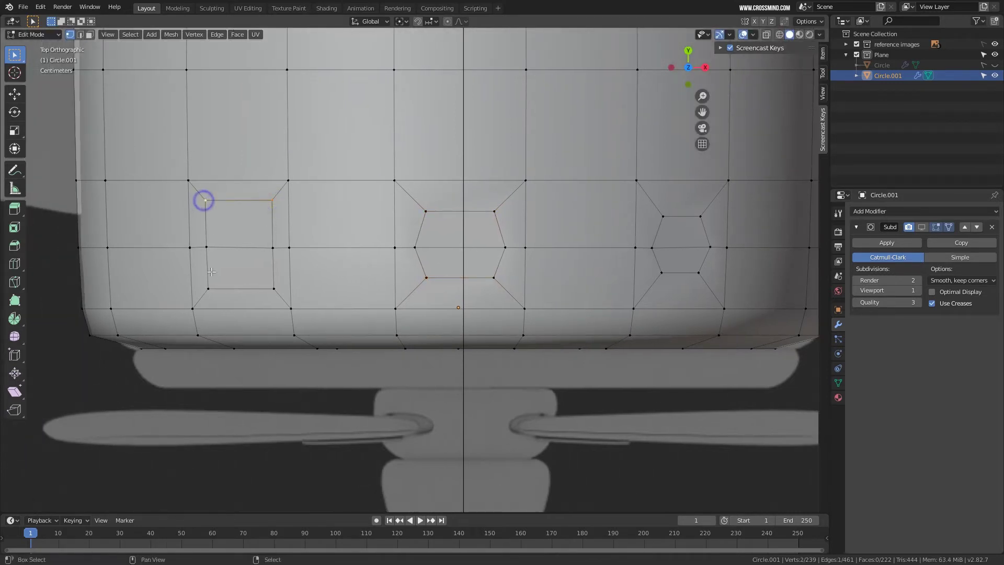
pyautogui.keyDown('shift'); pyautogui.click(274, 287); pyautogui.keyUp('shift')
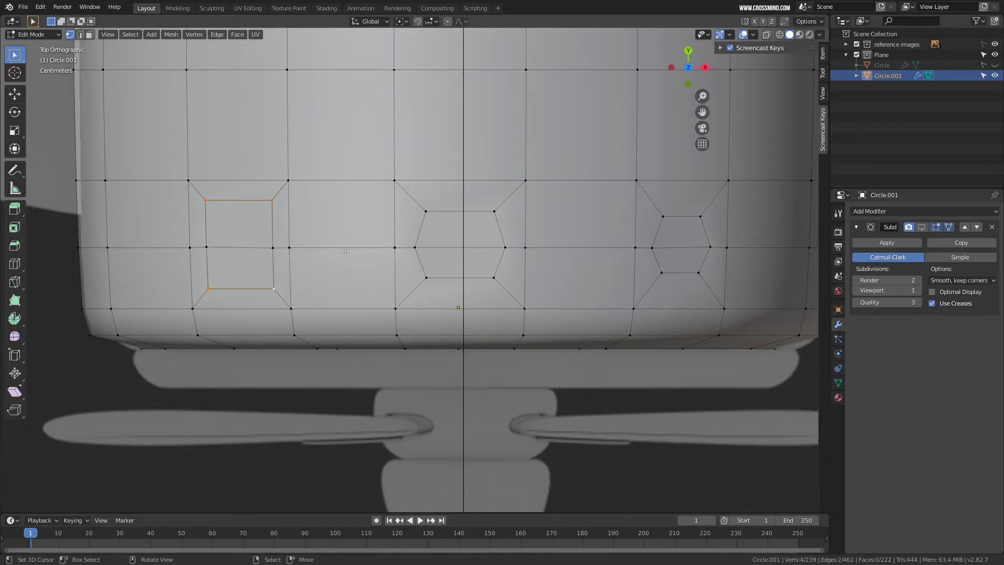
pyautogui.press('s')
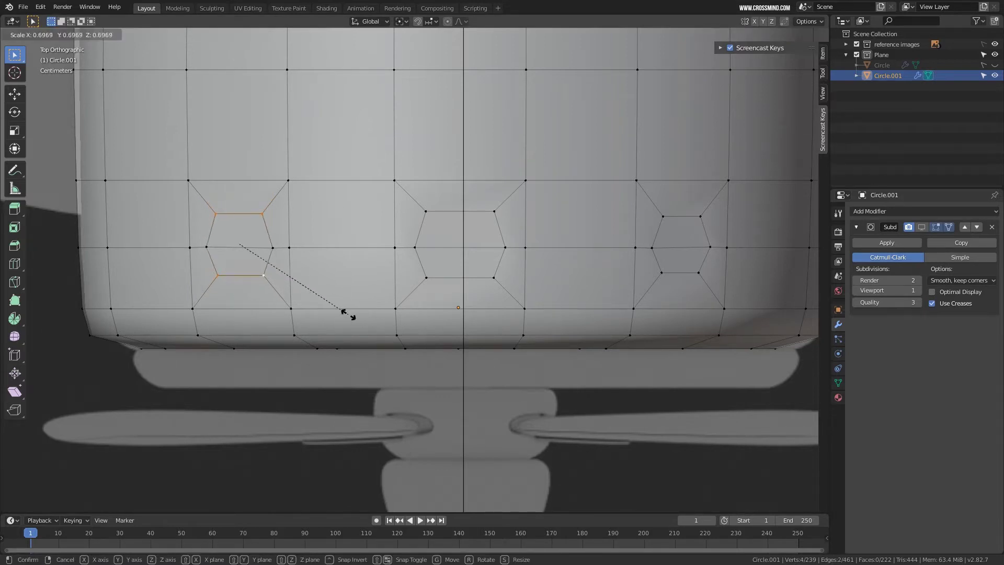
pyautogui.click(348, 315)
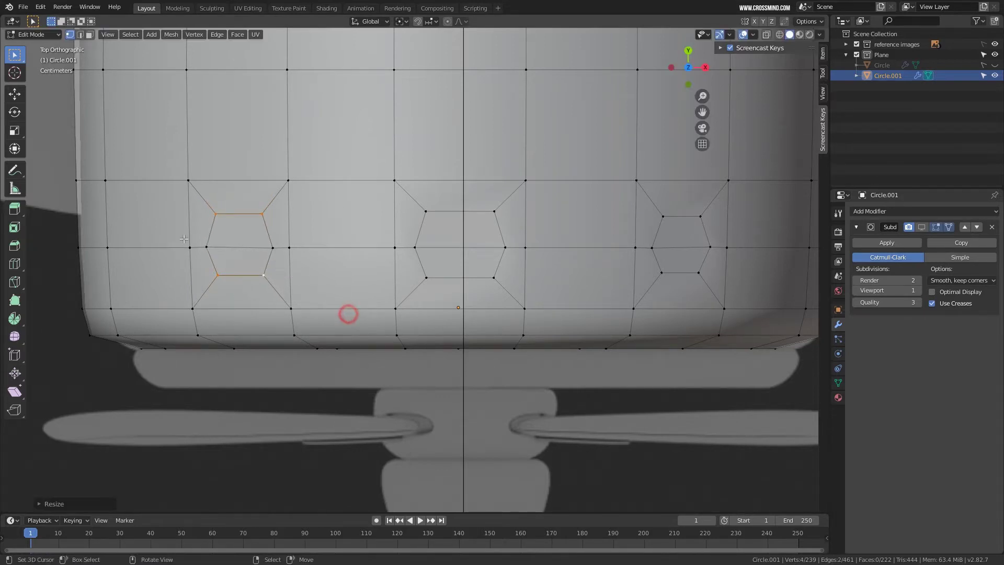
pyautogui.press('s')
pyautogui.click(327, 279)
pyautogui.keyDown('shift'); pyautogui.moveTo(366, 251); pyautogui.dragTo(362, 251, button='middle'); pyautogui.keyUp('shift')
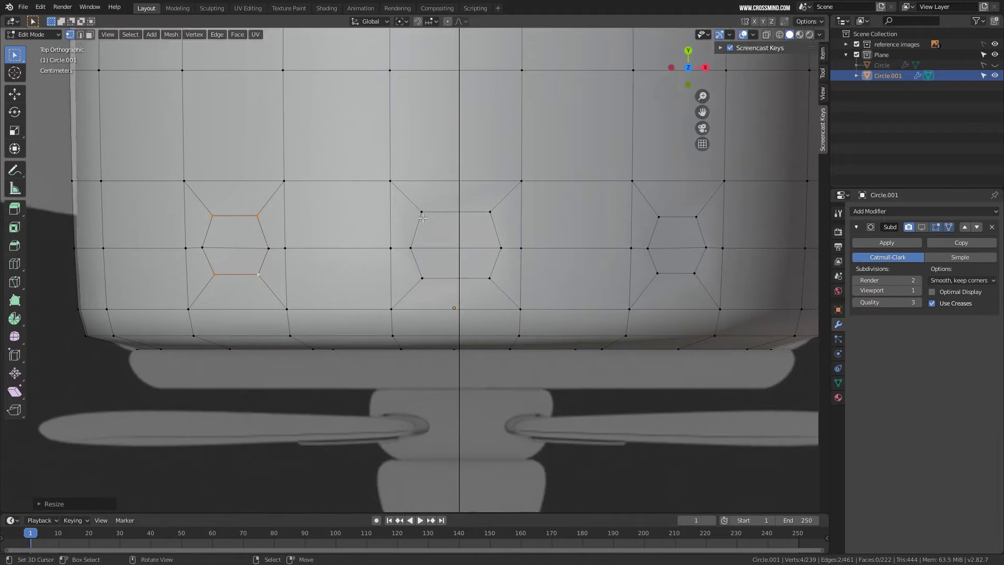
# Move the three vertices on the centre inset's left side slightly towards the centre line.
pyautogui.click(422, 212)
pyautogui.press('g')
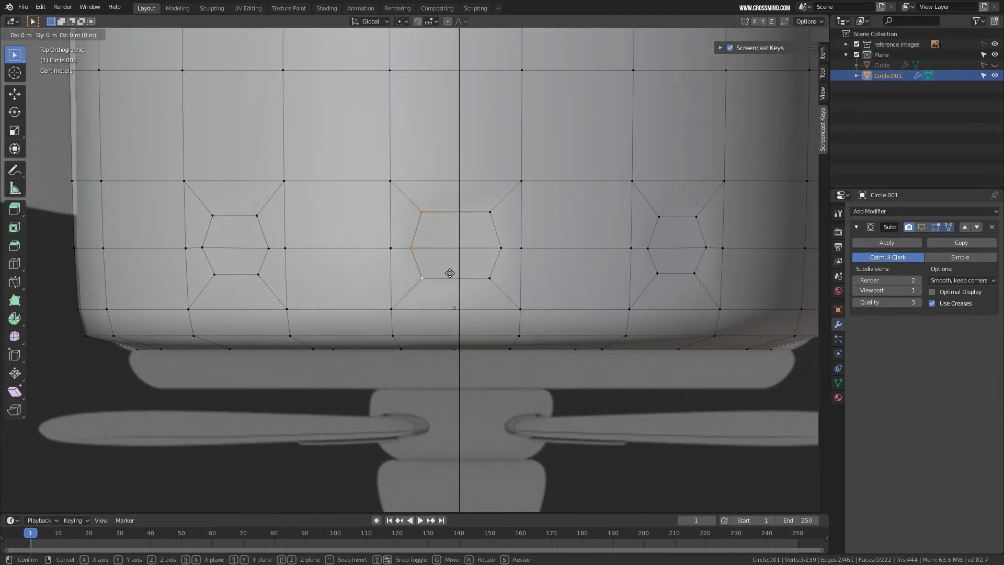
pyautogui.press('y')
pyautogui.rightClick(449, 273)
pyautogui.press('g')
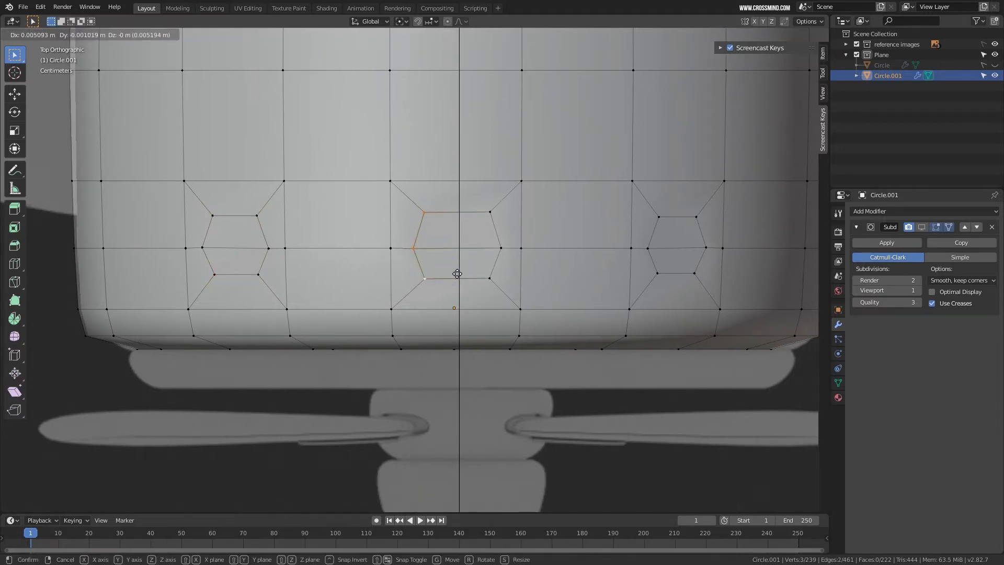
pyautogui.click(458, 274)
pyautogui.click(489, 212)
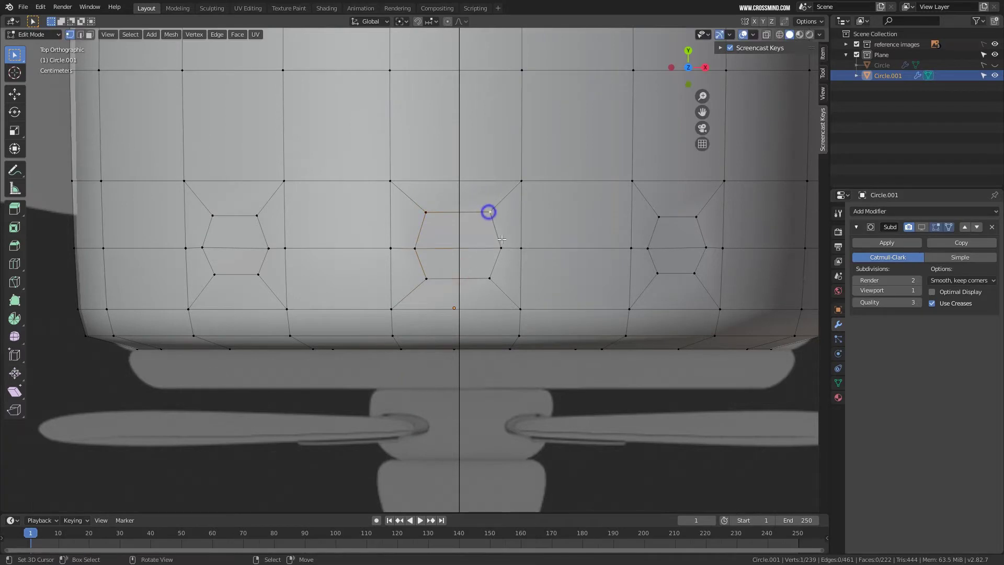
pyautogui.press('g')
pyautogui.rightClick(534, 266)
pyautogui.press('g')
pyautogui.rightClick(626, 288)
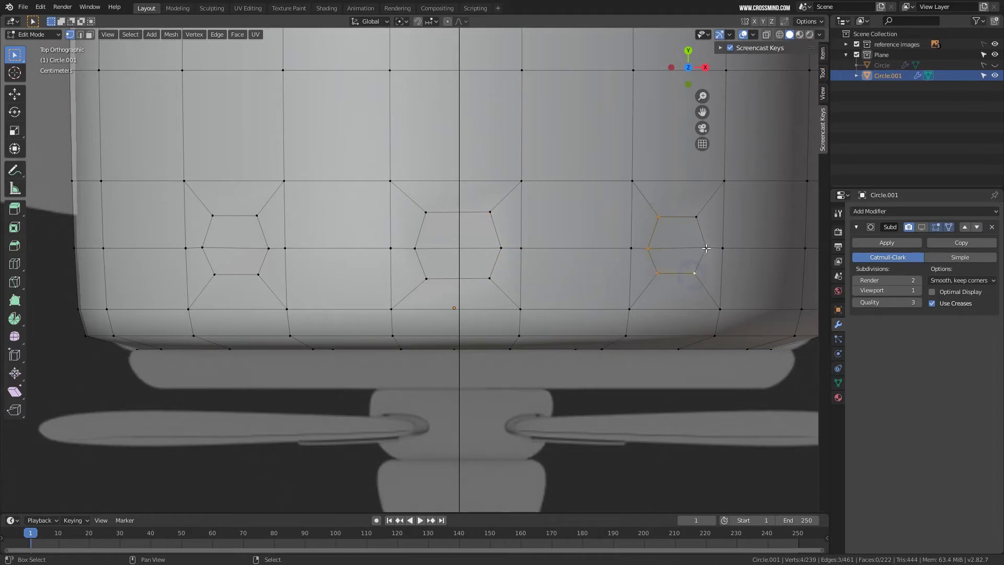
# Select all six vertices of the right inset and scale them up slightly.
pyautogui.keyDown('shift'); pyautogui.rightClick(706, 248); pyautogui.keyUp('shift')
pyautogui.keyDown('shift'); pyautogui.rightClick(697, 217); pyautogui.keyUp('shift')
pyautogui.press('s')
pyautogui.click(717, 305)
# Select all six vertices of the left inset and enlarge them slightly to match the right inset.
pyautogui.rightClick(257, 216)
pyautogui.keyDown('shift'); pyautogui.rightClick(269, 248); pyautogui.keyUp('shift')
pyautogui.keyDown('shift'); pyautogui.rightClick(257, 276); pyautogui.keyUp('shift')
pyautogui.keyDown('shift'); pyautogui.rightClick(214, 275); pyautogui.keyUp('shift')
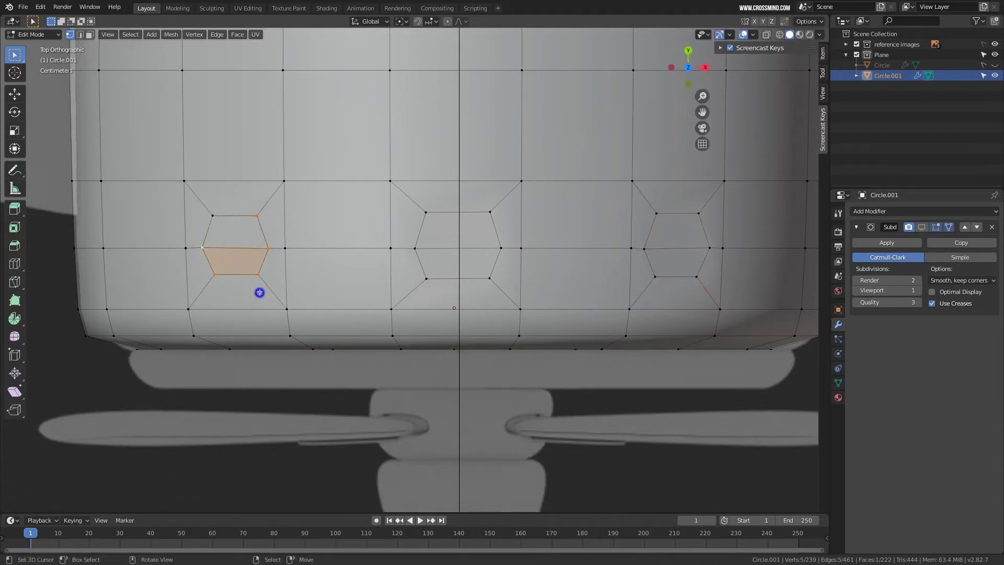
pyautogui.keyDown('shift'); pyautogui.rightClick(212, 215); pyautogui.keyUp('shift')
pyautogui.press('s')
pyautogui.click(276, 303)
pyautogui.scroll(-1, 408, 319)
pyautogui.scroll(1, 534, 334)
pyautogui.keyDown('shift'); pyautogui.moveTo(537, 335); pyautogui.dragTo(505, 321, button='middle'); pyautogui.keyUp('shift')
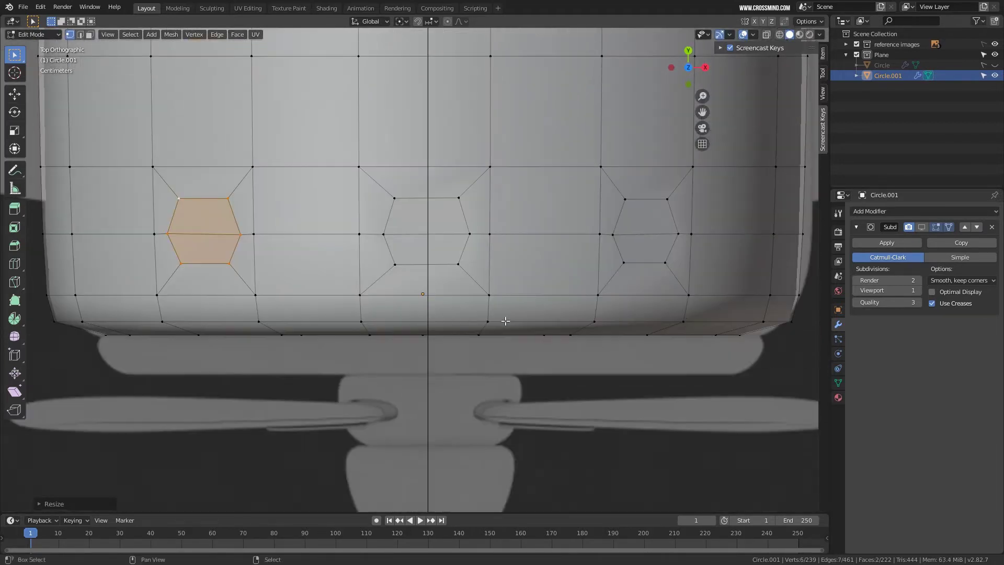
pyautogui.scroll(1, 503, 314)
pyautogui.press('s')
pyautogui.click(483, 231)
# Select the centre inset's six vertices, scale them slightly along X in top view, and briefly preview the viewport subdivision.
pyautogui.scroll(-2, 486, 230)
pyautogui.rightClick(633, 239)
pyautogui.moveTo(544, 285); pyautogui.dragTo(543, 266, button='middle')
pyautogui.press('2')
pyautogui.keyDown('alt'); pyautogui.rightClick(468, 265); pyautogui.keyUp('alt')
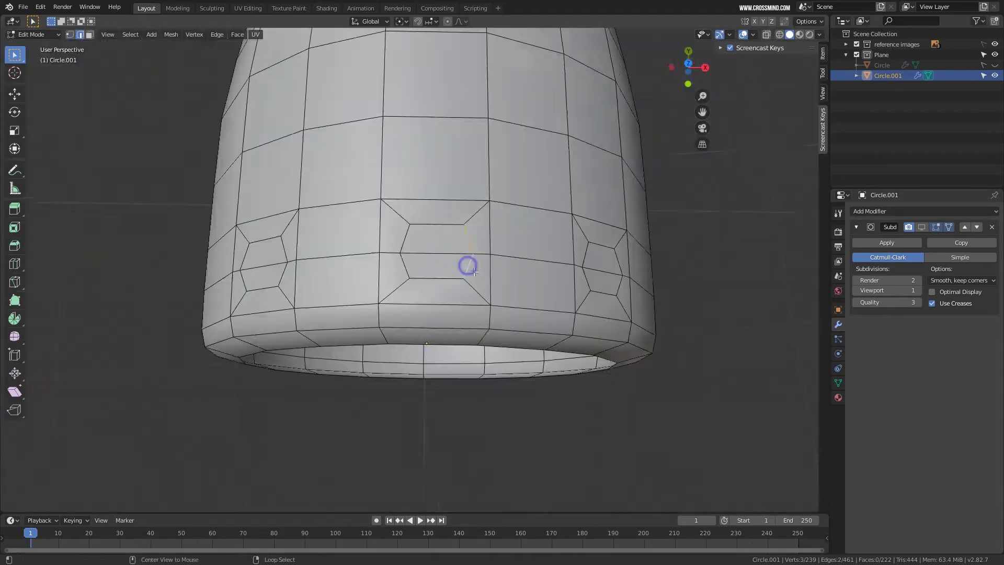
pyautogui.moveTo(474, 273); pyautogui.dragTo(479, 283, button='middle')
pyautogui.press('1')
pyautogui.rightClick(461, 224)
pyautogui.keyDown('shift'); pyautogui.rightClick(411, 231); pyautogui.keyUp('shift')
pyautogui.press('KP_7')
pyautogui.press('s')
pyautogui.press('x')
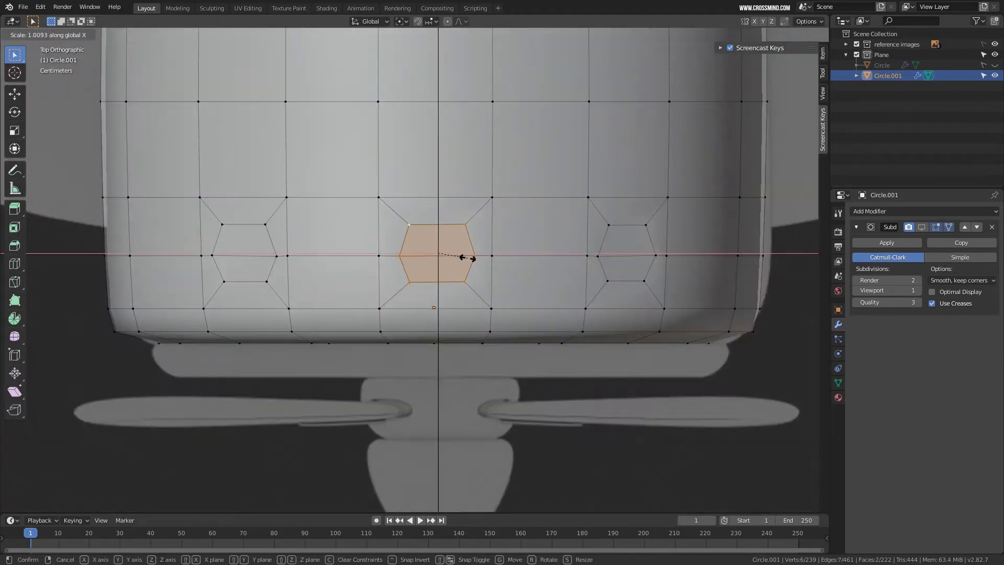
pyautogui.click(473, 259)
pyautogui.click(922, 230)
pyautogui.click(922, 229)
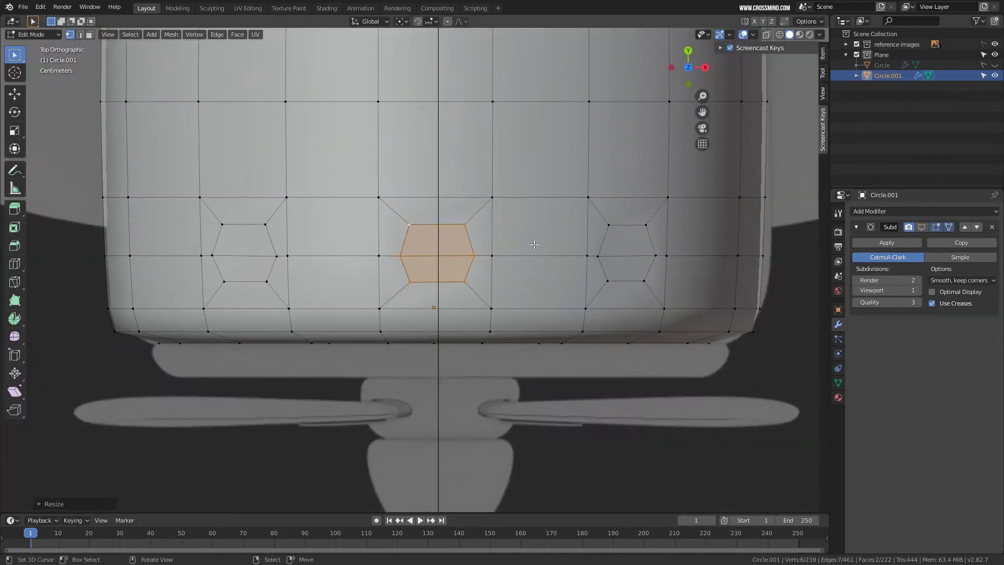
# Narrow the centre inset along X by scaling in only its four corner vertices.
pyautogui.rightClick(465, 226)
pyautogui.keyDown('shift'); pyautogui.rightClick(411, 226); pyautogui.keyUp('shift')
pyautogui.keyDown('shift'); pyautogui.rightClick(410, 284); pyautogui.keyUp('shift')
pyautogui.keyDown('shift'); pyautogui.rightClick(465, 283); pyautogui.keyUp('shift')
pyautogui.press('s')
pyautogui.press('x')
pyautogui.click(479, 286)
pyautogui.scroll(-2, 477, 295)
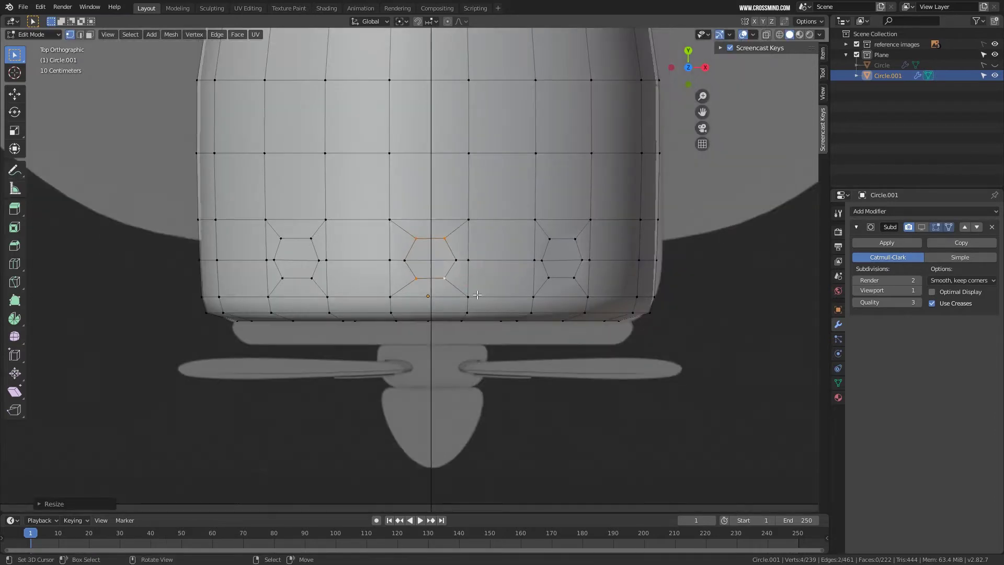
pyautogui.scroll(4, 466, 295)
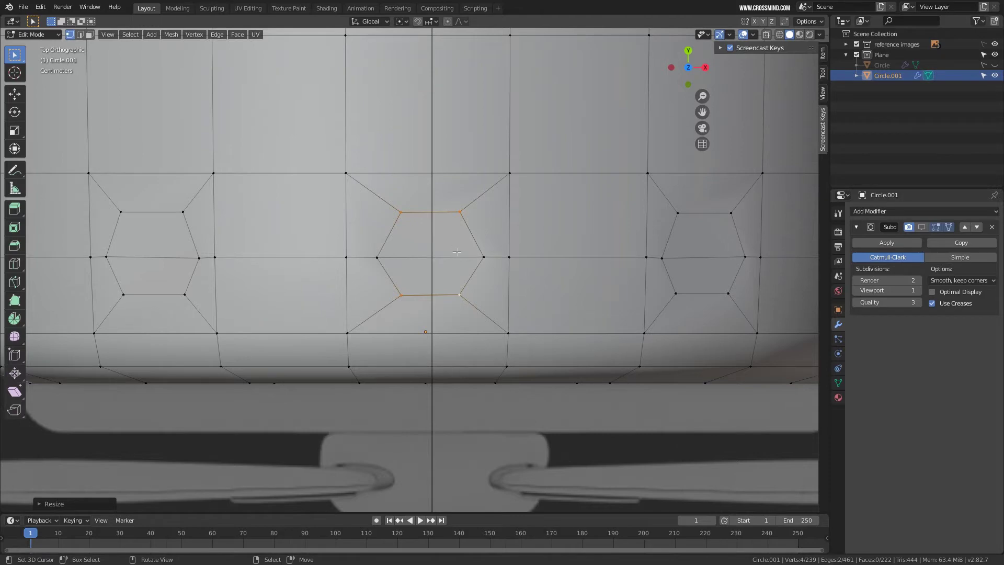
pyautogui.moveTo(457, 252); pyautogui.dragTo(445, 143, button='middle')
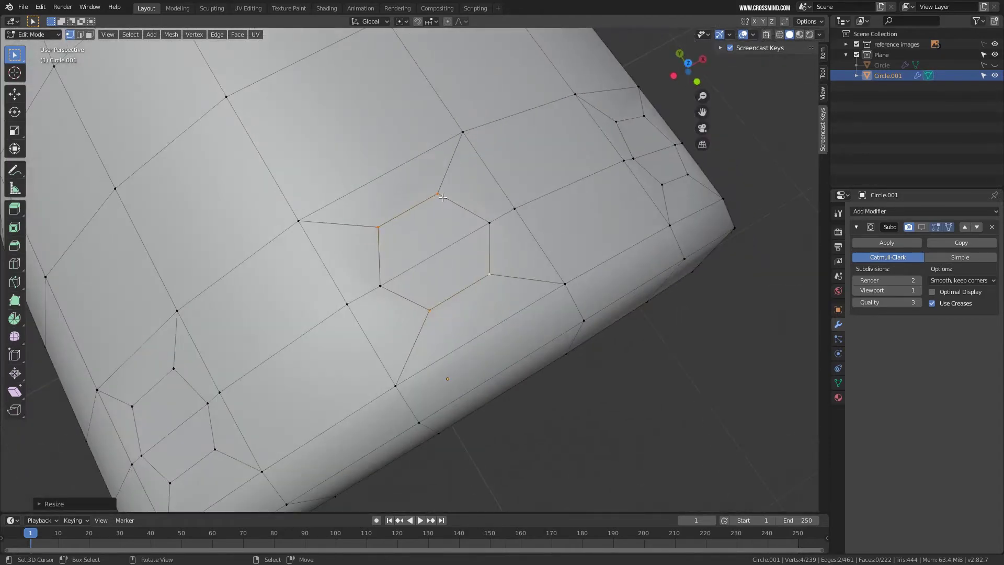
# Select the inner face pairs of all three hexagonal insets and save the file.
pyautogui.click(300, 222)
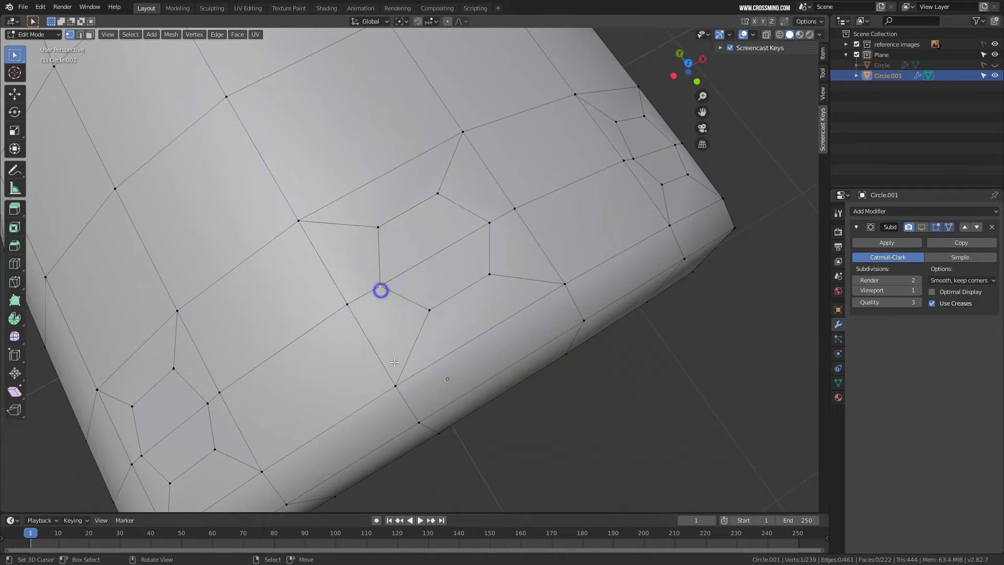
pyautogui.moveTo(498, 289); pyautogui.dragTo(503, 281, button='middle')
pyautogui.press('3')
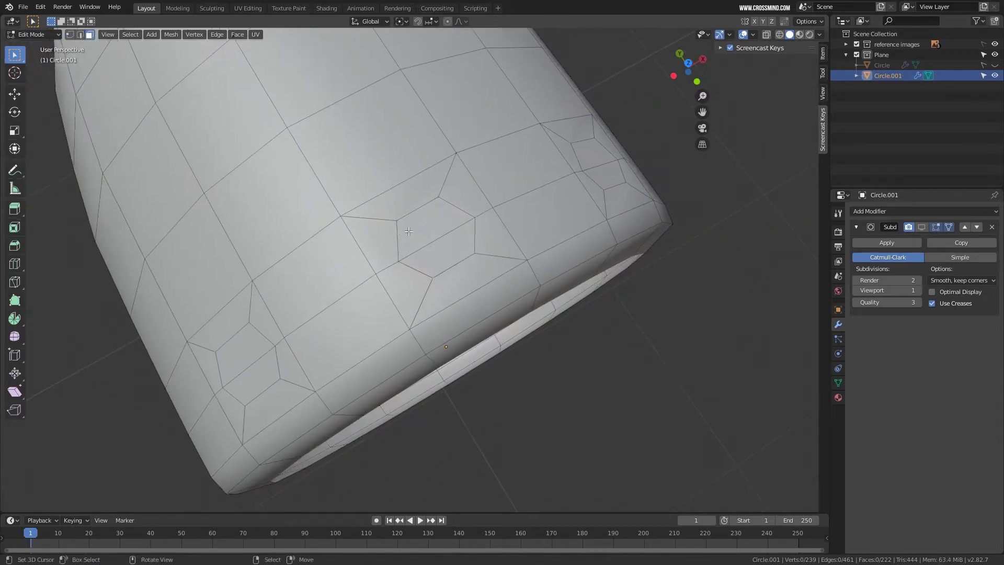
pyautogui.click(422, 226)
pyautogui.keyDown('shift'); pyautogui.click(444, 255); pyautogui.keyUp('shift')
pyautogui.keyDown('shift'); pyautogui.click(610, 173); pyautogui.keyUp('shift')
pyautogui.keyDown('shift'); pyautogui.click(236, 352); pyautogui.keyUp('shift')
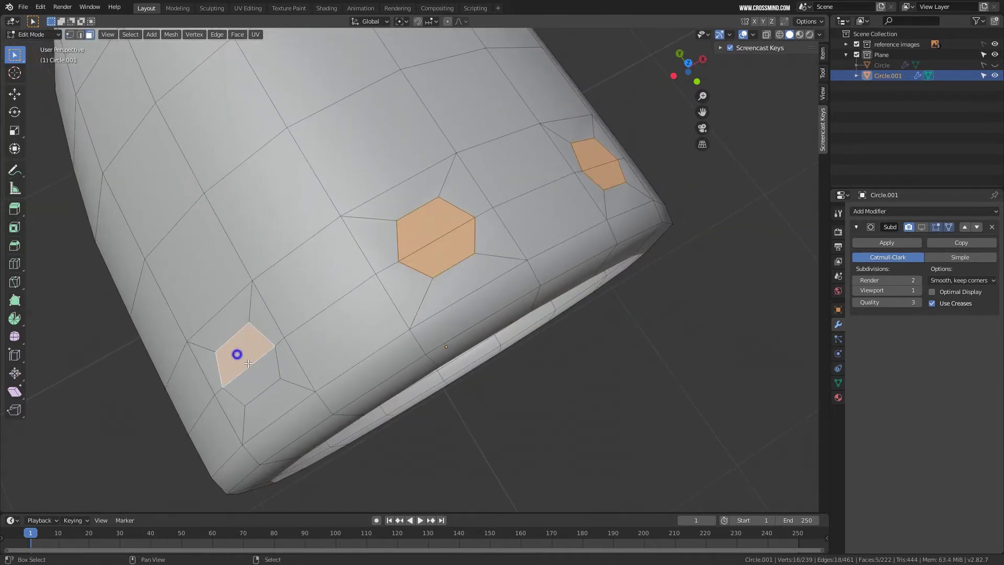
pyautogui.keyDown('shift'); pyautogui.click(264, 372); pyautogui.keyUp('shift')
pyautogui.hotkey('ctrl', 's')
# Activate the Extrude Along Normals tool for the six selected inset faces.
pyautogui.moveTo(265, 372); pyautogui.dragTo(474, 275, button='middle')
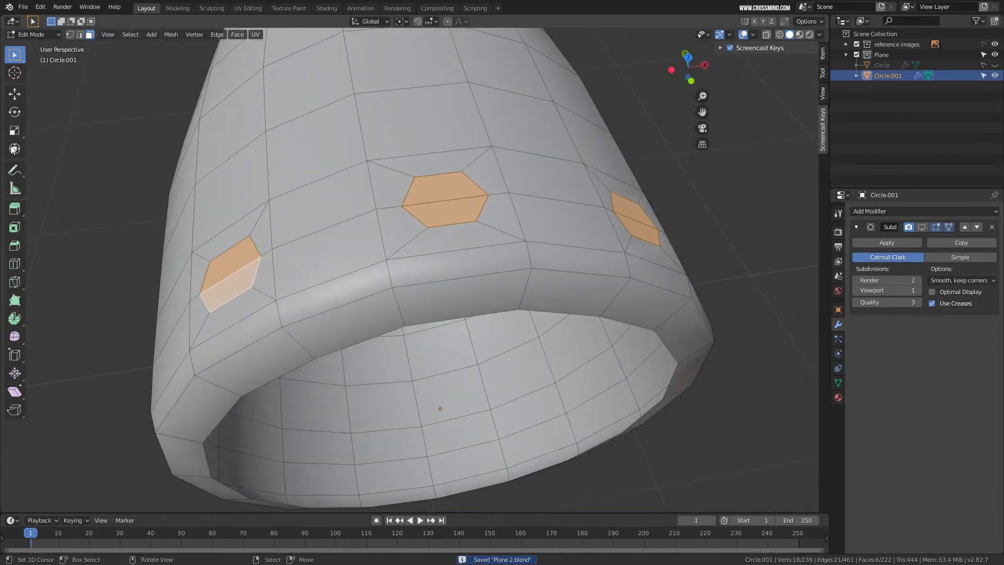
pyautogui.click(17, 211)
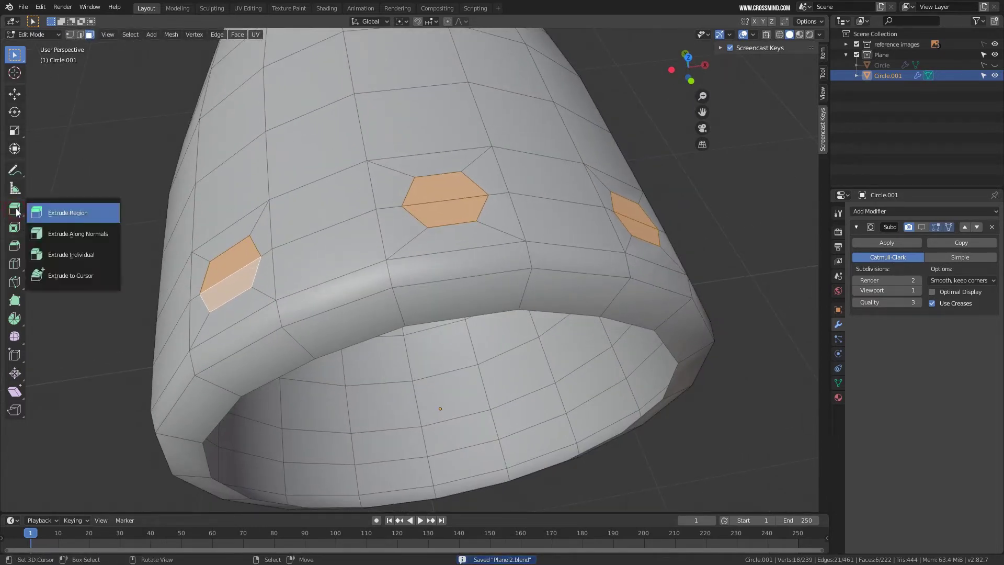
pyautogui.click(61, 233)
# Try to extrude the six inset faces into the hull along their normals and undo the extrusion.
pyautogui.moveTo(491, 230); pyautogui.dragTo(460, 193, button='middle')
pyautogui.moveTo(449, 185); pyautogui.dragTo(448, 223)
pyautogui.moveTo(448, 223); pyautogui.dragTo(443, 184, button='middle')
pyautogui.hotkey('ctrl', 'z')
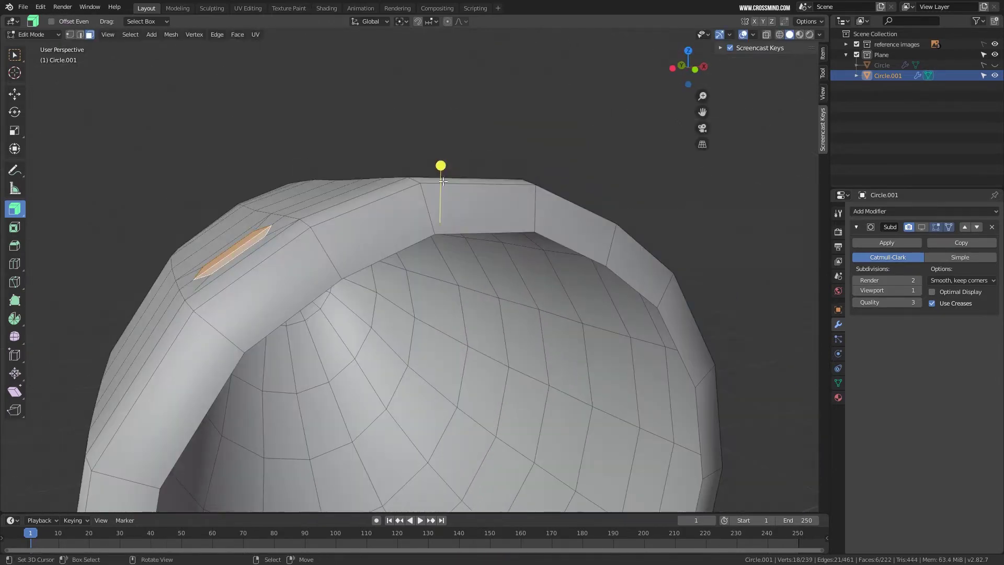
# Extrude the six inset faces into the hull along their normals and delete the end faces to open three holes.
pyautogui.moveTo(441, 166); pyautogui.dragTo(446, 220)
pyautogui.moveTo(446, 220); pyautogui.dragTo(519, 229, button='middle')
pyautogui.press('x')
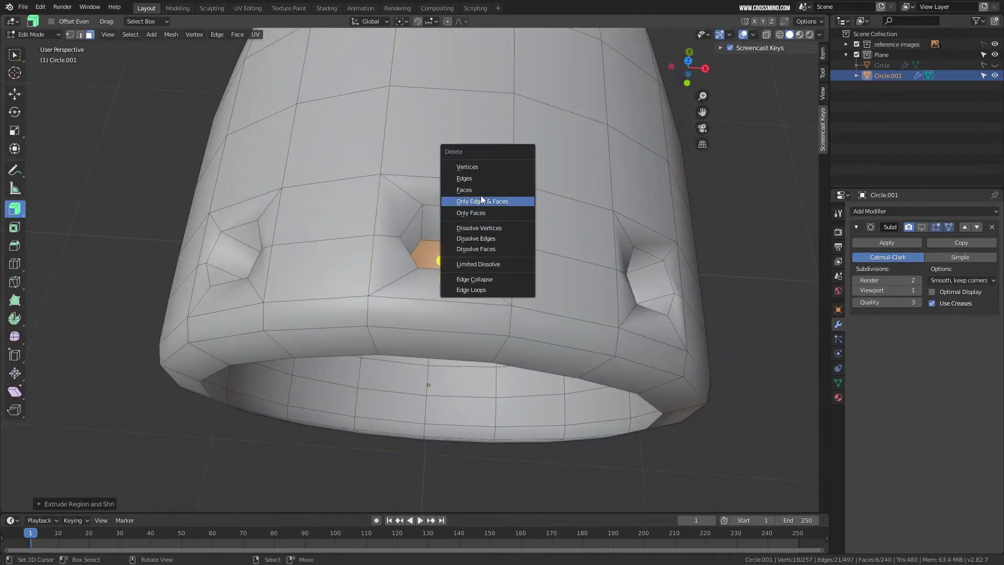
pyautogui.click(480, 190)
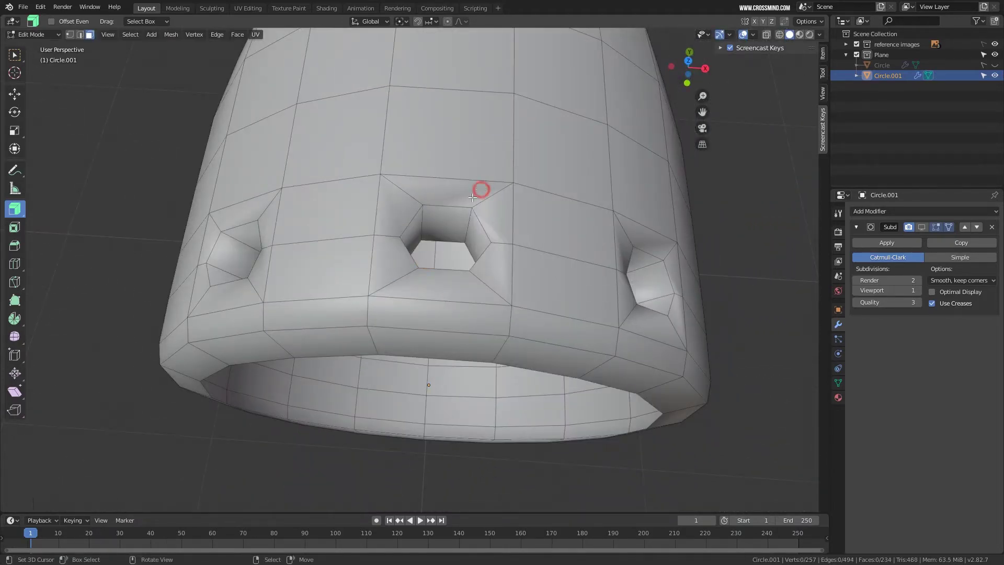
# Enable the Subdivision modifier's viewport display and inspect the three smoothed holes around the nose.
pyautogui.moveTo(480, 190); pyautogui.dragTo(440, 157, button='middle')
pyautogui.click(922, 227)
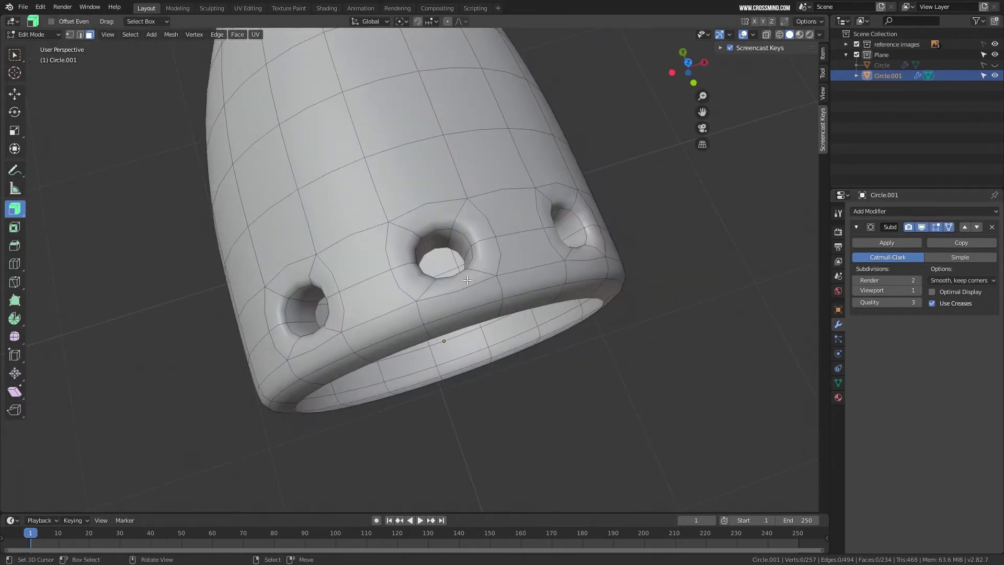
pyautogui.scroll(3, 484, 298)
pyautogui.moveTo(485, 298); pyautogui.dragTo(506, 275, button='middle')
pyautogui.scroll(-3, 510, 282)
pyautogui.scroll(3, 507, 275)
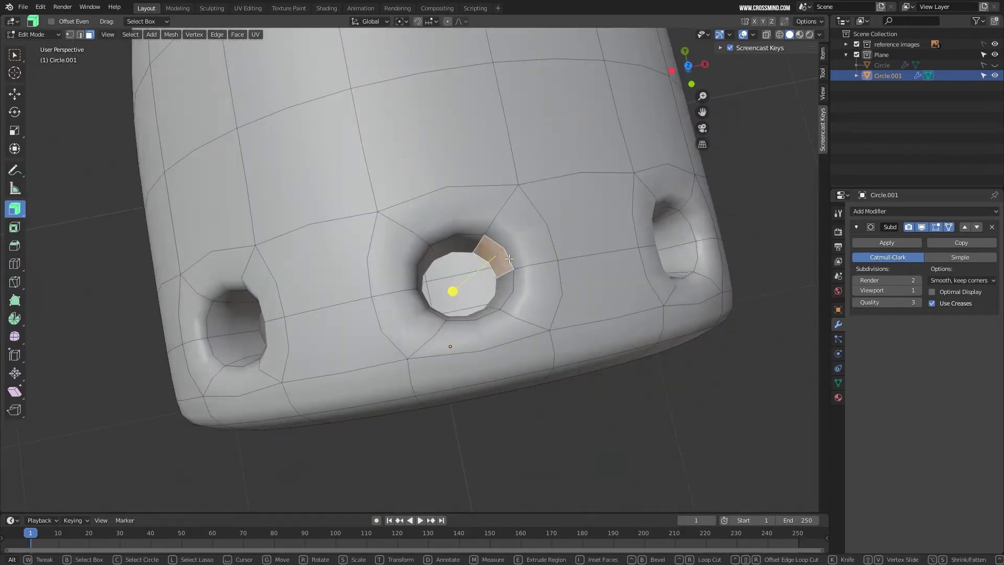
# Select the centre hole's outer rim loop and scale it along X to about 0.81 in top view.
pyautogui.click(509, 255)
pyautogui.moveTo(502, 276); pyautogui.dragTo(491, 262, button='middle')
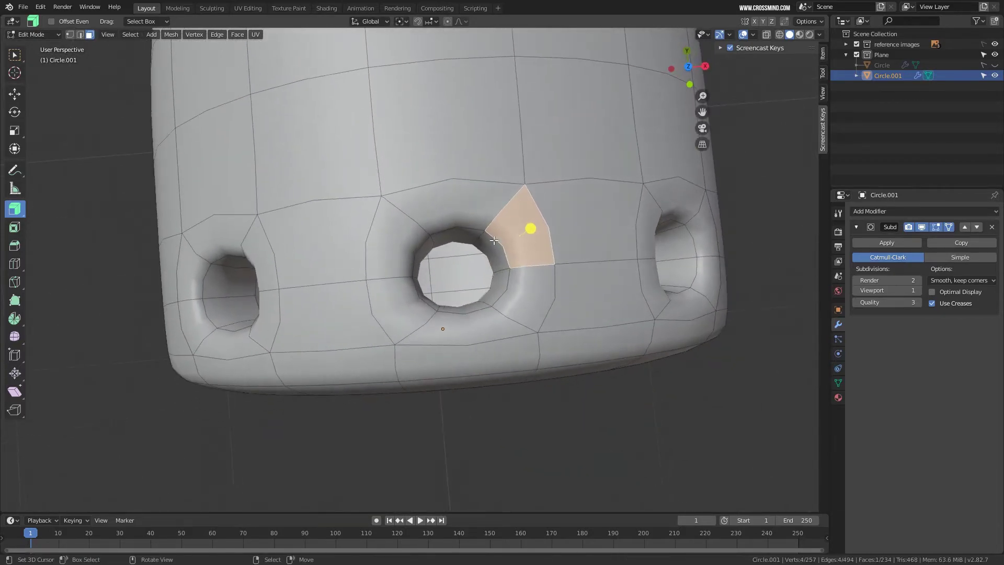
pyautogui.press('2')
pyautogui.keyDown('alt'); pyautogui.click(463, 228); pyautogui.keyUp('alt')
pyautogui.press('KP_7')
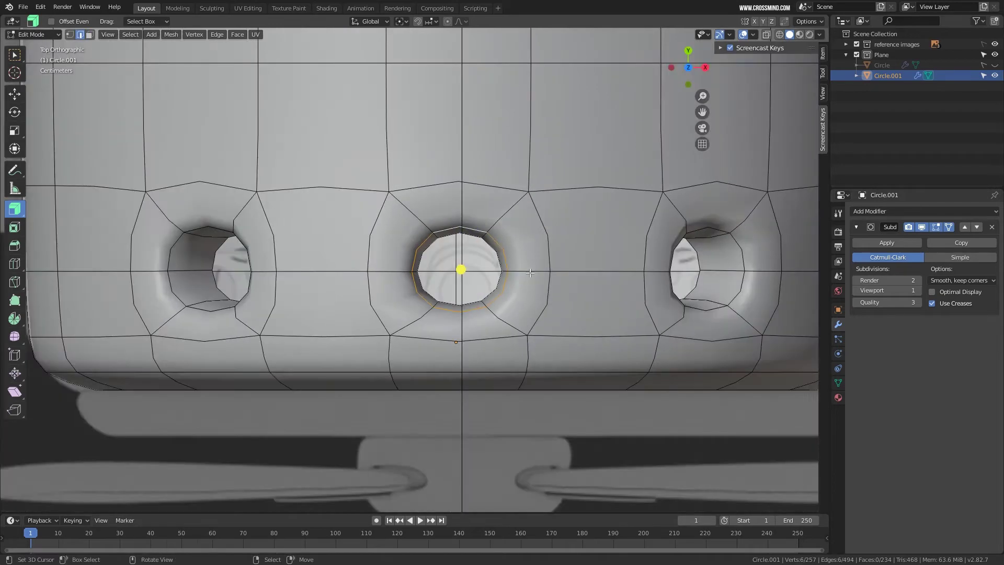
pyautogui.press('s')
pyautogui.press('x')
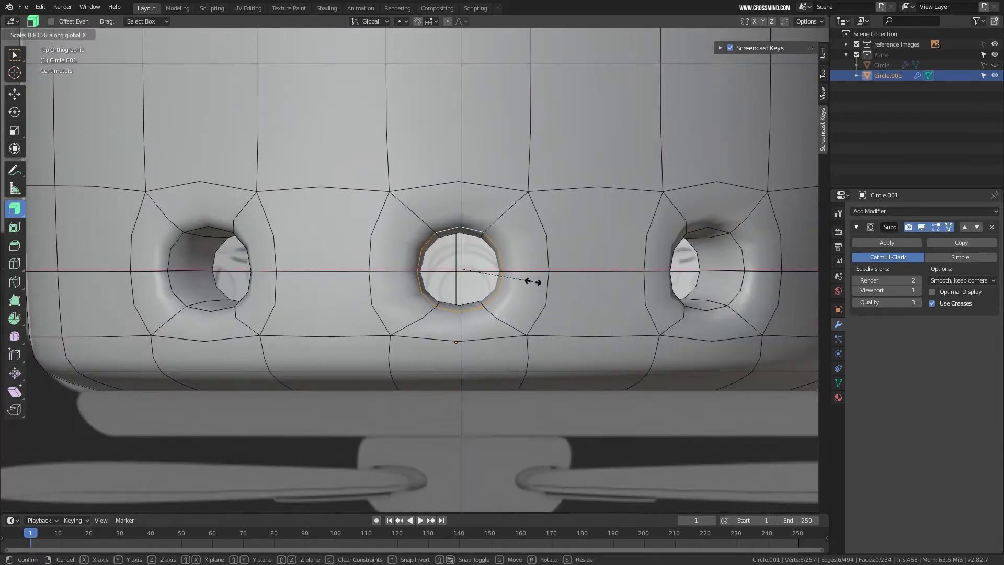
pyautogui.click(529, 281)
# Hide the Subdivision effect in the viewport and bevel the outer rim loops of all three nose holes about 0.013 m wide.
pyautogui.moveTo(529, 281); pyautogui.dragTo(367, 191, button='middle')
pyautogui.keyDown('alt'); pyautogui.click(512, 317); pyautogui.keyUp('alt')
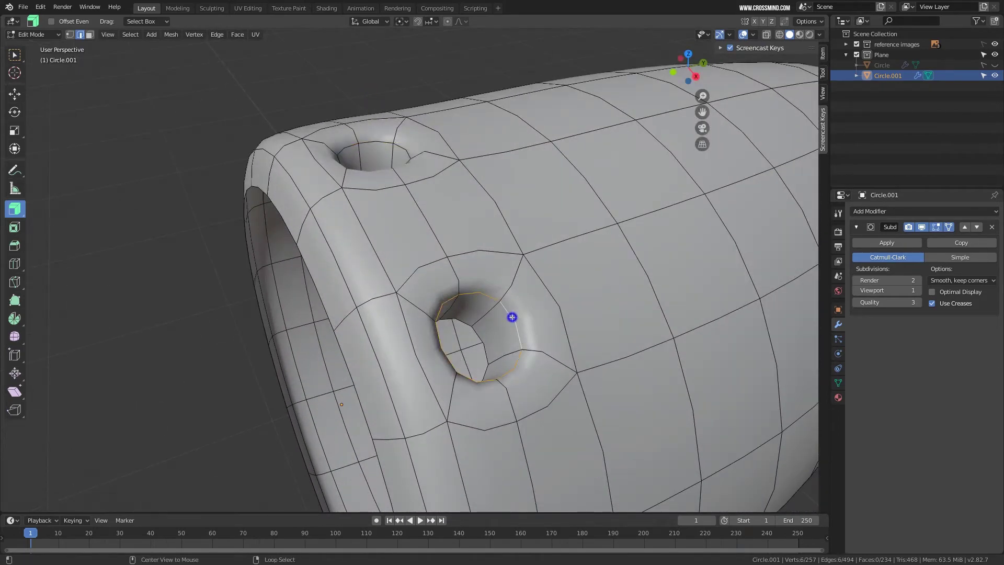
pyautogui.moveTo(405, 149); pyautogui.dragTo(438, 234, button='middle')
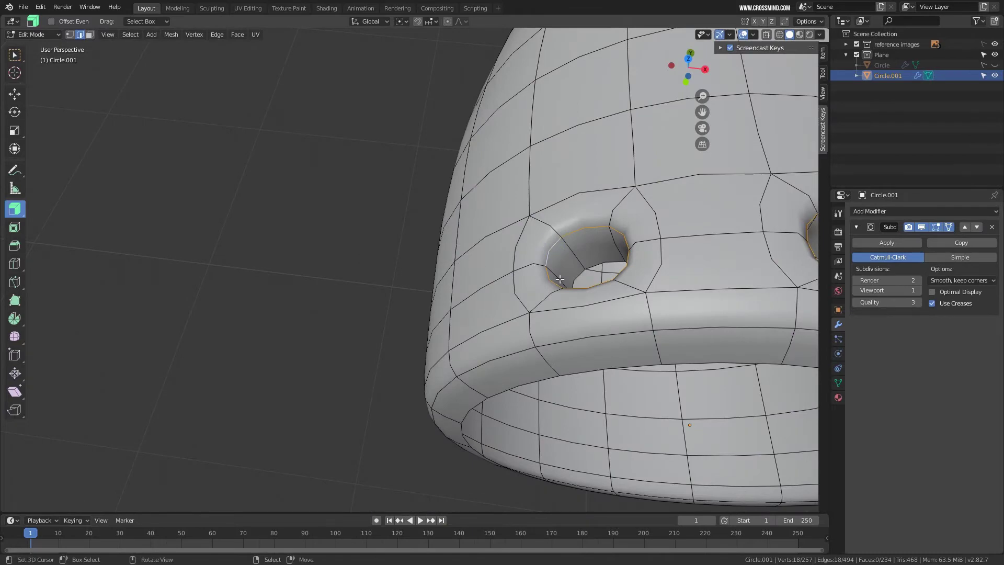
pyautogui.moveTo(561, 279); pyautogui.dragTo(470, 275, button='middle')
pyautogui.hotkey('ctrl', 'b')
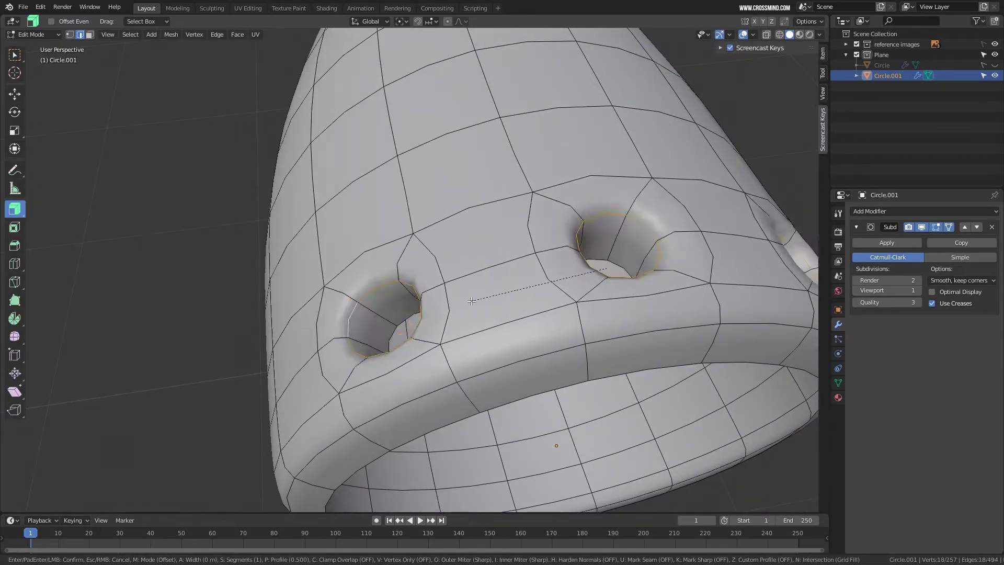
pyautogui.rightClick(472, 301)
pyautogui.click(919, 228)
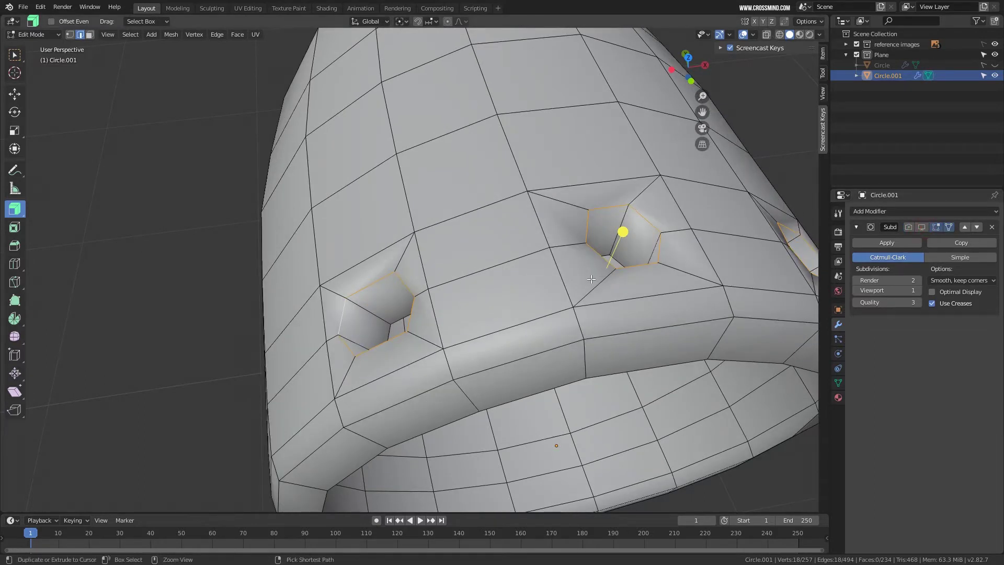
pyautogui.hotkey('ctrl', 'b')
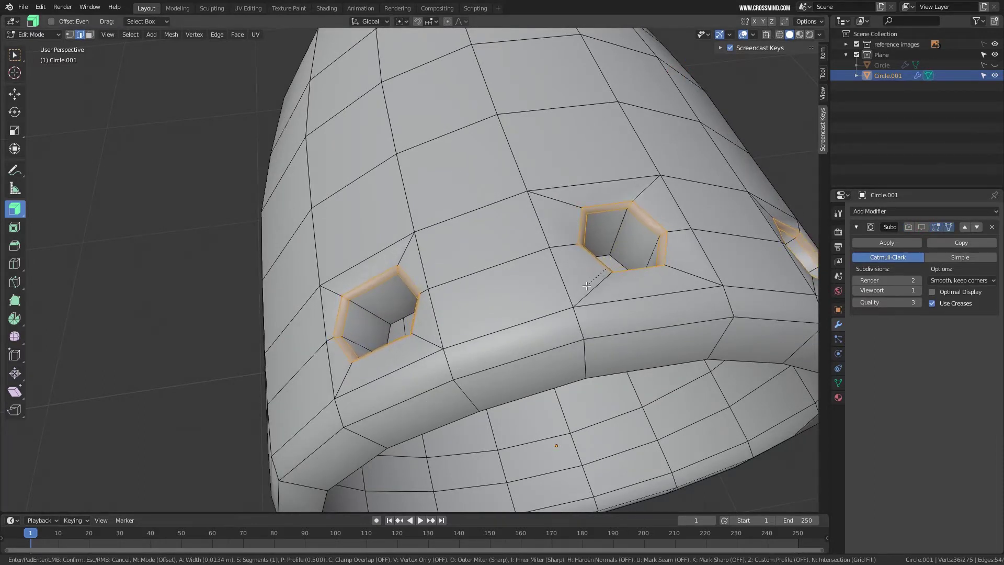
pyautogui.click(587, 285)
# Add a supporting edge loop around the inner wall of each of the three nose holes with Loop Cut and Slide.
pyautogui.moveTo(378, 318); pyautogui.dragTo(369, 306)
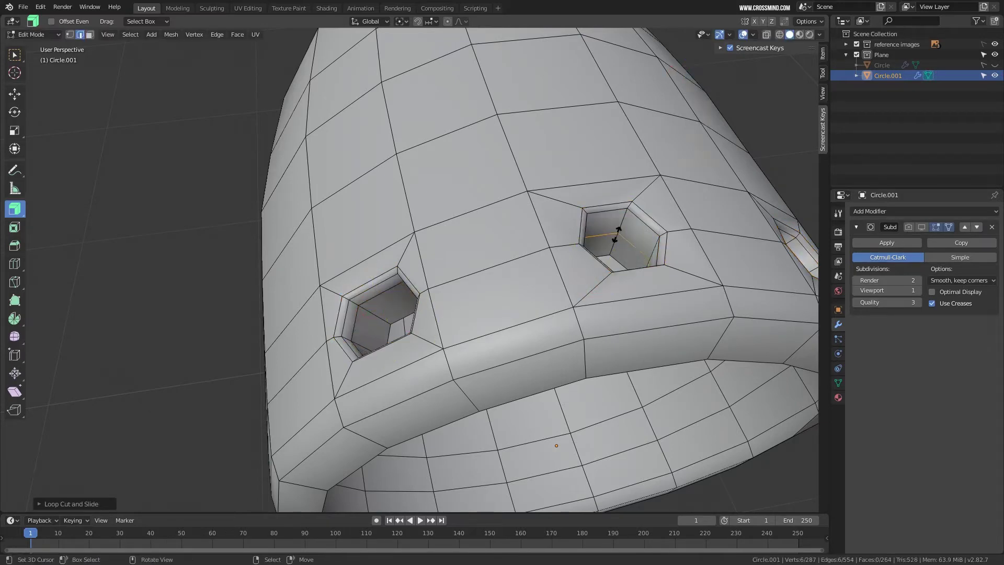
pyautogui.moveTo(619, 235); pyautogui.dragTo(620, 238)
pyautogui.moveTo(620, 238); pyautogui.dragTo(590, 257, button='middle')
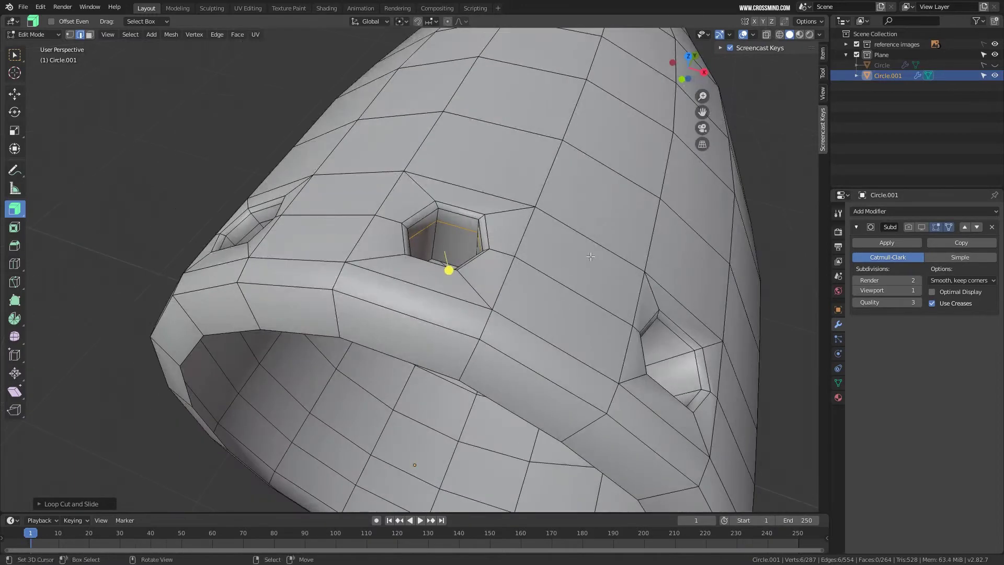
pyautogui.moveTo(675, 349); pyautogui.dragTo(677, 321)
pyautogui.moveTo(677, 321); pyautogui.dragTo(466, 267, button='middle')
# Return to Object Mode, show the Subdivision modifier at viewport level 2, and save the file.
pyautogui.press('Tab')
pyautogui.scroll(-3, 526, 277)
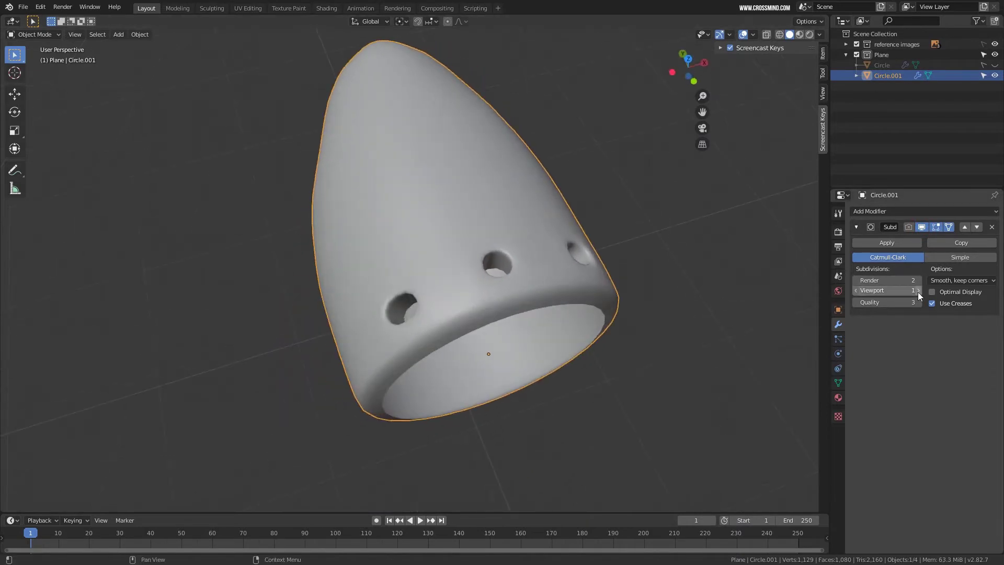
pyautogui.click(920, 292)
pyautogui.moveTo(648, 309); pyautogui.dragTo(417, 293, button='middle')
pyautogui.hotkey('ctrl', 's')
pyautogui.moveTo(446, 262); pyautogui.dragTo(407, 278, button='middle')
# In top view, box-select the hull band containing the three holes and move it about -0.03 m along Y.
pyautogui.press('Tab')
pyautogui.press('KP_7')
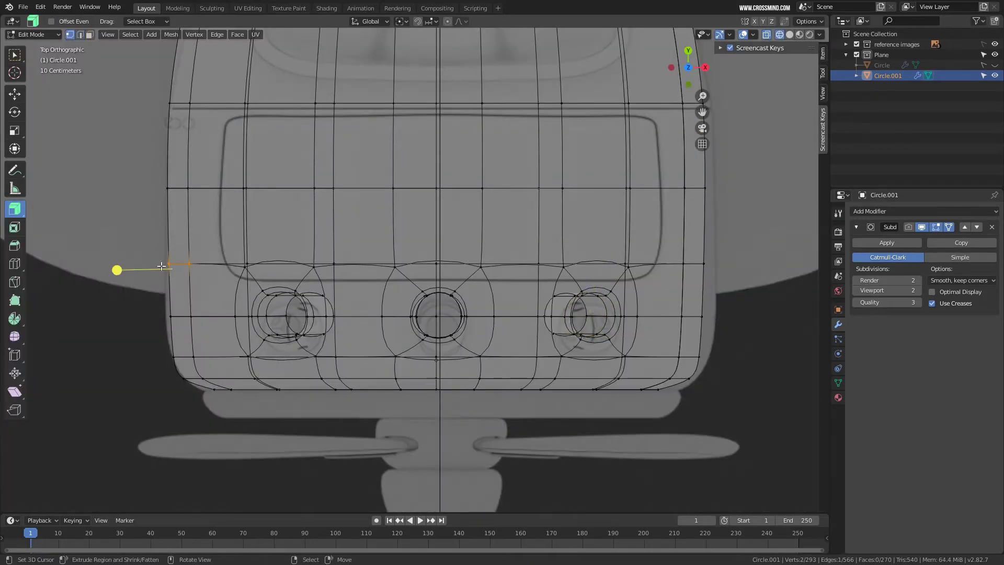
pyautogui.moveTo(110, 240); pyautogui.dragTo(760, 352)
pyautogui.press('g')
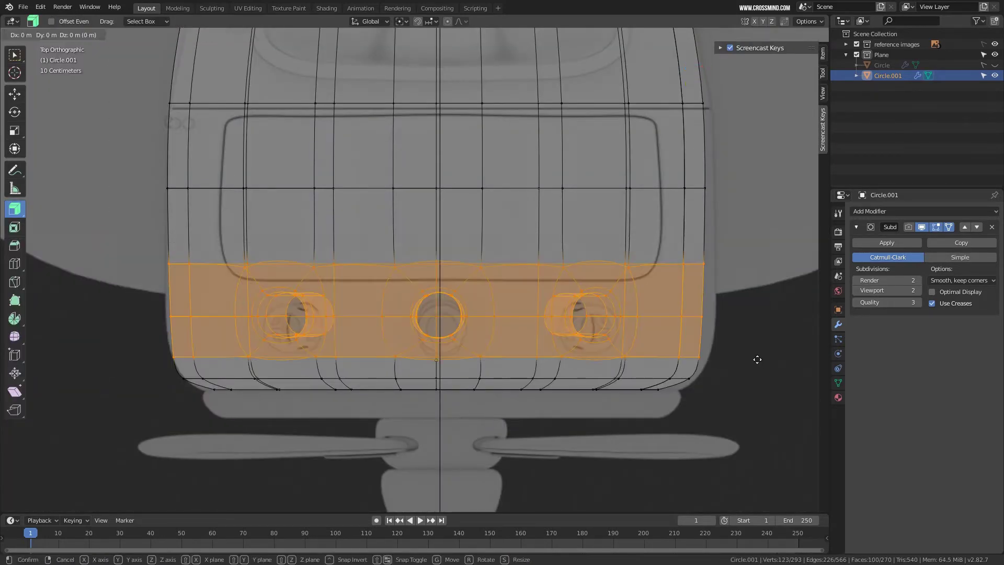
pyautogui.press('y')
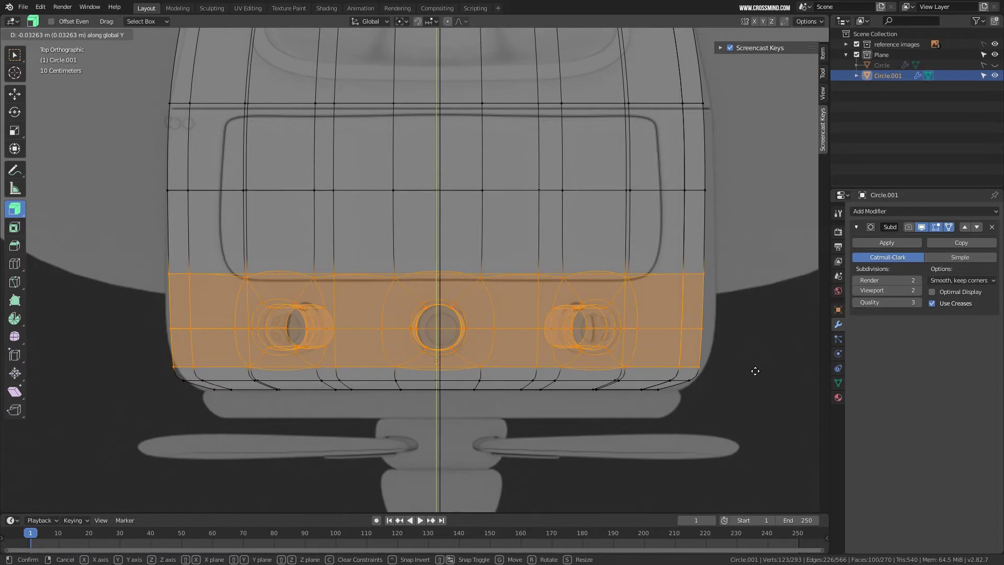
pyautogui.click(754, 370)
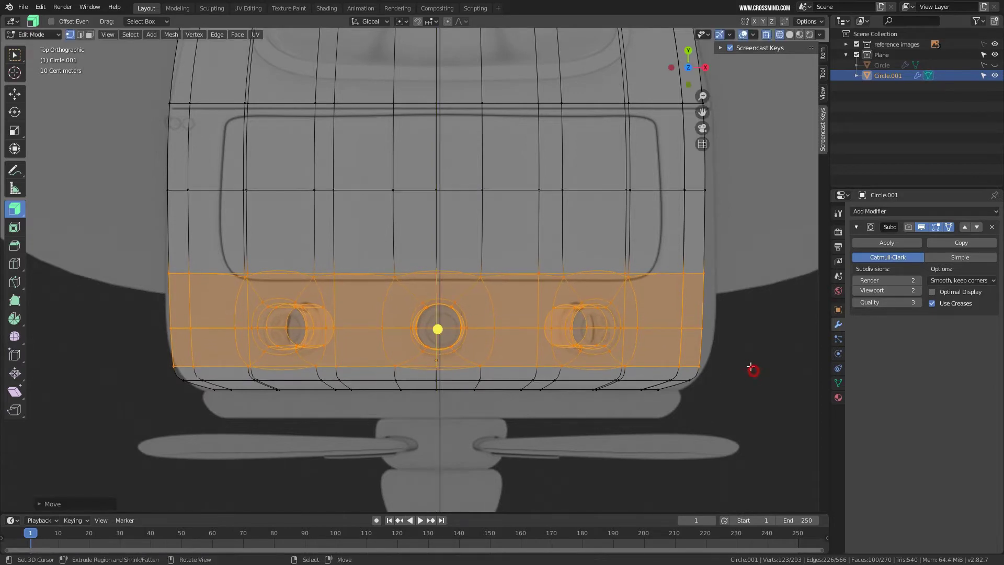
# Scale the edge loop just behind the holes to the reference outline and the next loop back to about 1.008.
pyautogui.scroll(-1, 720, 327)
pyautogui.click(654, 273)
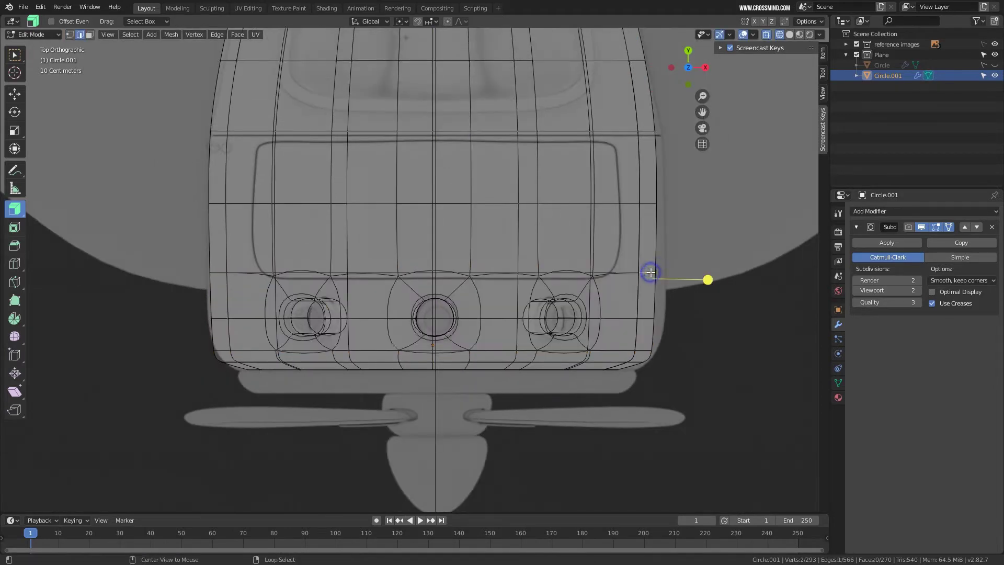
pyautogui.keyDown('alt'); pyautogui.click(651, 272); pyautogui.keyUp('alt')
pyautogui.press('s')
pyautogui.click(727, 293)
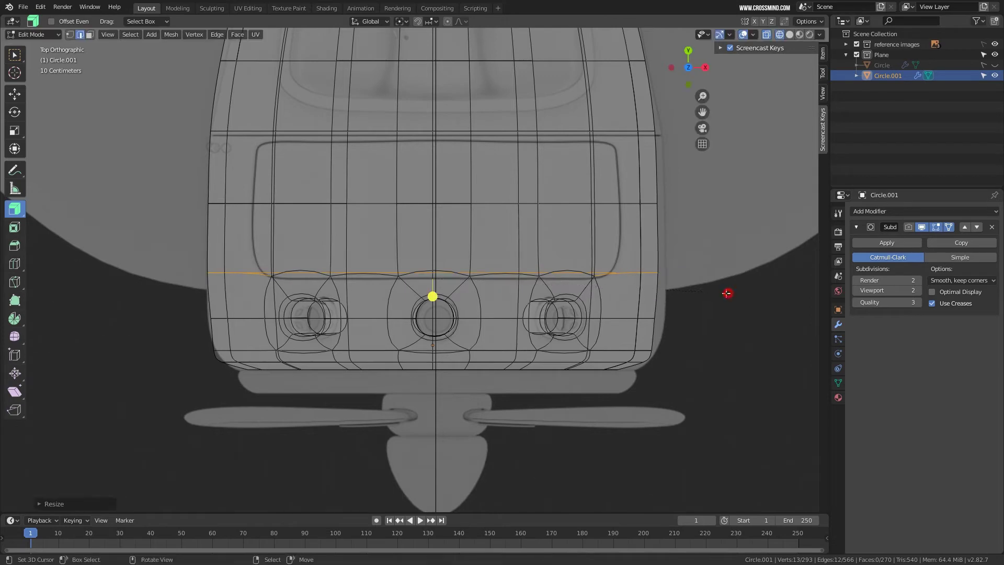
pyautogui.keyDown('alt'); pyautogui.click(618, 203); pyautogui.keyUp('alt')
pyautogui.press('s')
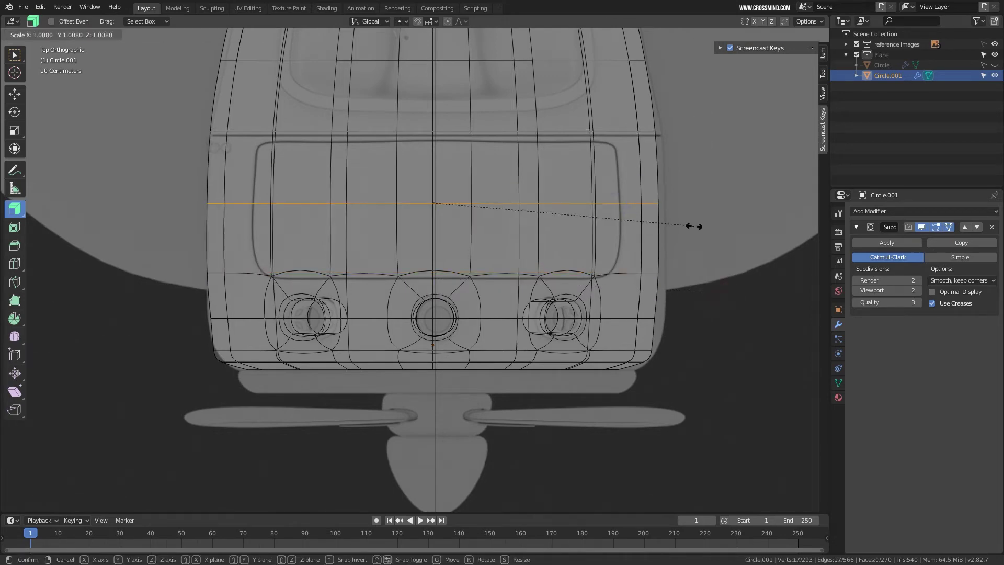
pyautogui.click(694, 227)
# Return to Object Mode with solid shading, hide the sidebar, and compare the hull with Subdivision display off and on.
pyautogui.scroll(-3, 684, 249)
pyautogui.press('Tab')
pyautogui.hotkey('shift', 'z')
pyautogui.moveTo(640, 300)
pyautogui.mouseDown(button='middle')
pyautogui.moveTo(645, 259)
pyautogui.moveTo(601, 230)
pyautogui.moveTo(483, 197)
pyautogui.moveTo(473, 236)
pyautogui.mouseUp(button='middle')
pyautogui.press('n')
pyautogui.keyDown('shift'); pyautogui.rightClick(483, 197); pyautogui.keyUp('shift')
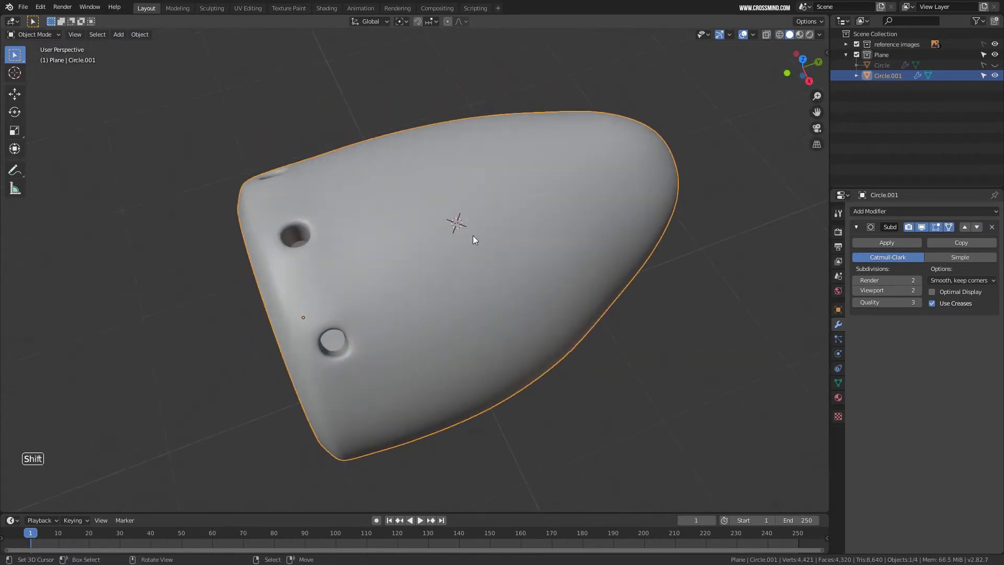
pyautogui.click(922, 228)
pyautogui.click(923, 227)
pyautogui.moveTo(667, 237); pyautogui.dragTo(570, 202, button='middle')
# In right view, add a cylinder with 8 vertices at the small slotted stack above the reference plane's nose.
pyautogui.keyDown('shift'); pyautogui.moveTo(508, 210); pyautogui.dragTo(529, 282, button='middle'); pyautogui.keyUp('shift')
pyautogui.scroll(2, 517, 226)
pyautogui.press('KP_1')
pyautogui.press('KP_3')
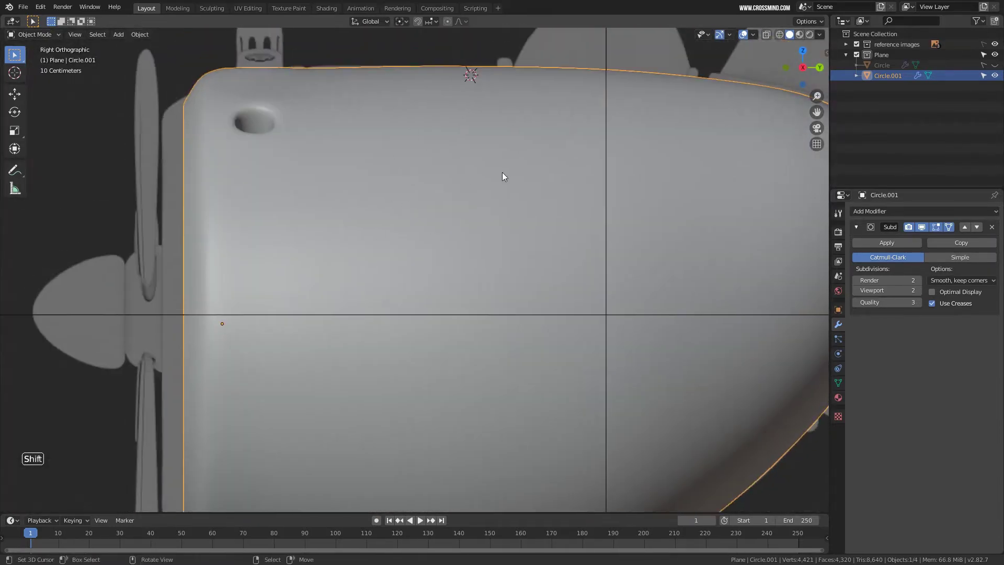
pyautogui.scroll(-1, 502, 173)
pyautogui.keyDown('shift'); pyautogui.moveTo(339, 95); pyautogui.dragTo(515, 242, button='middle'); pyautogui.keyUp('shift')
pyautogui.scroll(3, 517, 248)
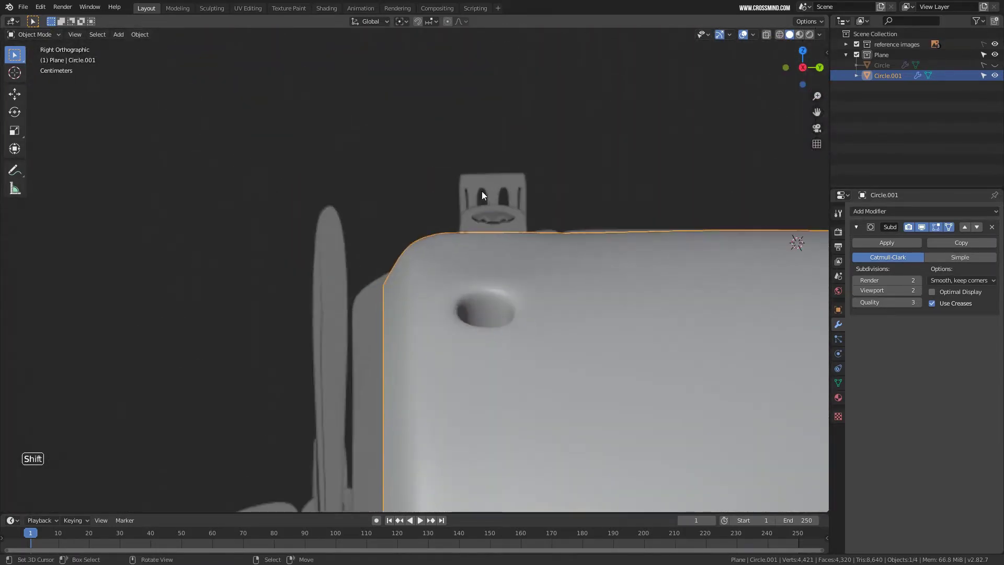
pyautogui.scroll(2, 523, 206)
pyautogui.hotkey('shift', 'a')
pyautogui.moveTo(539, 181)
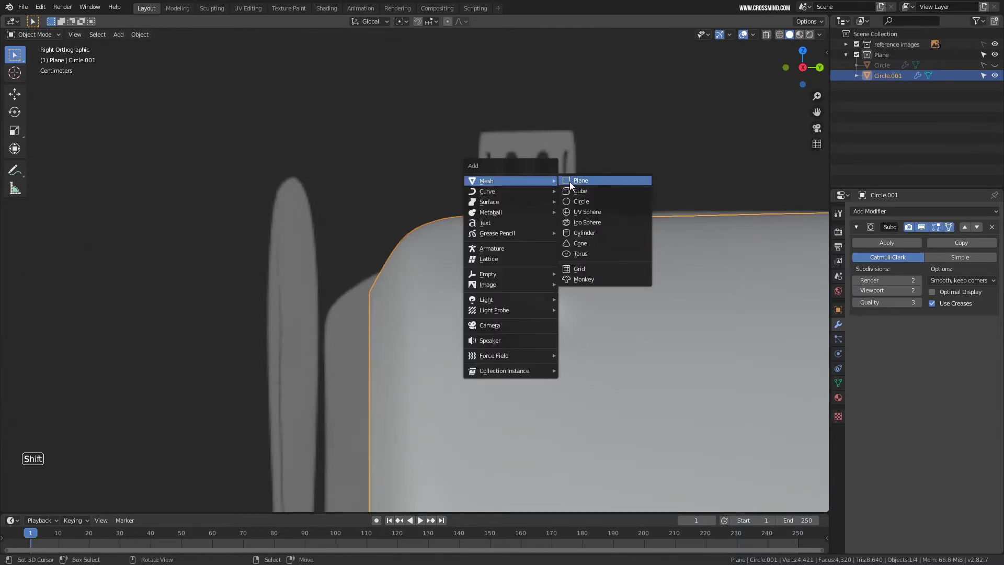
pyautogui.click(588, 232)
pyautogui.scroll(-8, 475, 261)
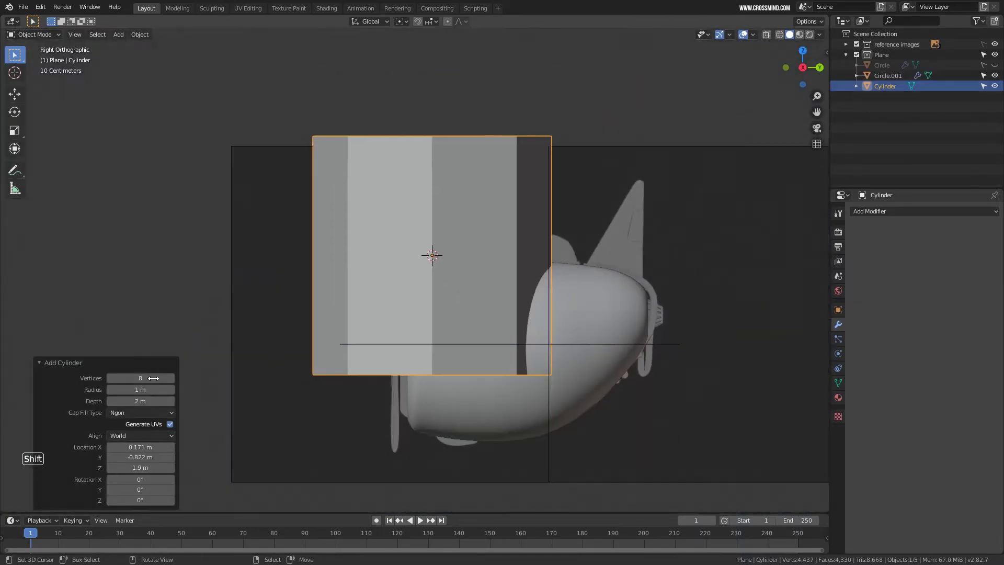
pyautogui.scroll(-2, 542, 254)
# Scale the cylinder down in successive passes and nudge it to fit the reference stack, with a final scale of 1.209.
pyautogui.press('s')
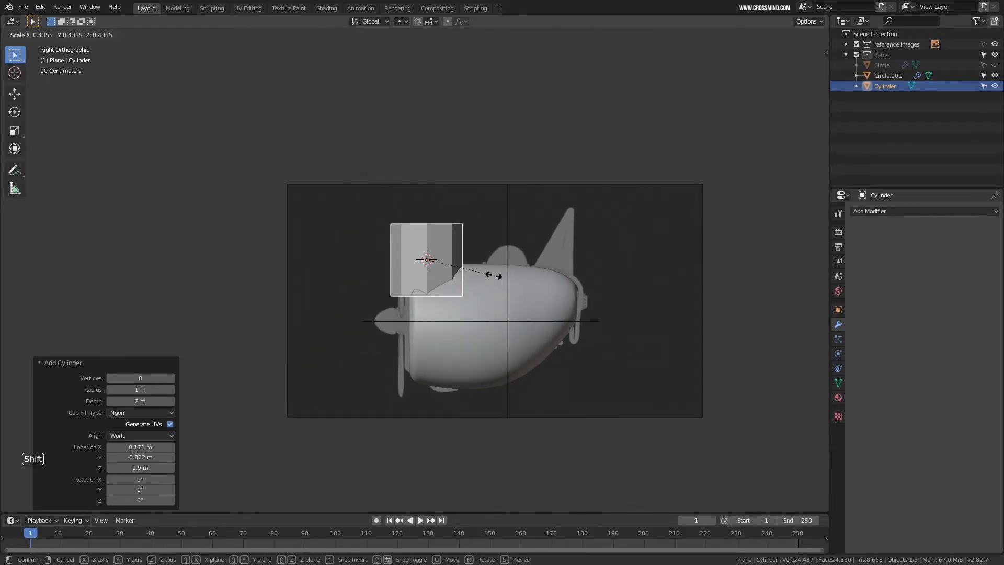
pyautogui.click(471, 262)
pyautogui.scroll(4, 563, 287)
pyautogui.press('s')
pyautogui.click(534, 282)
pyautogui.scroll(3, 466, 256)
pyautogui.press('s')
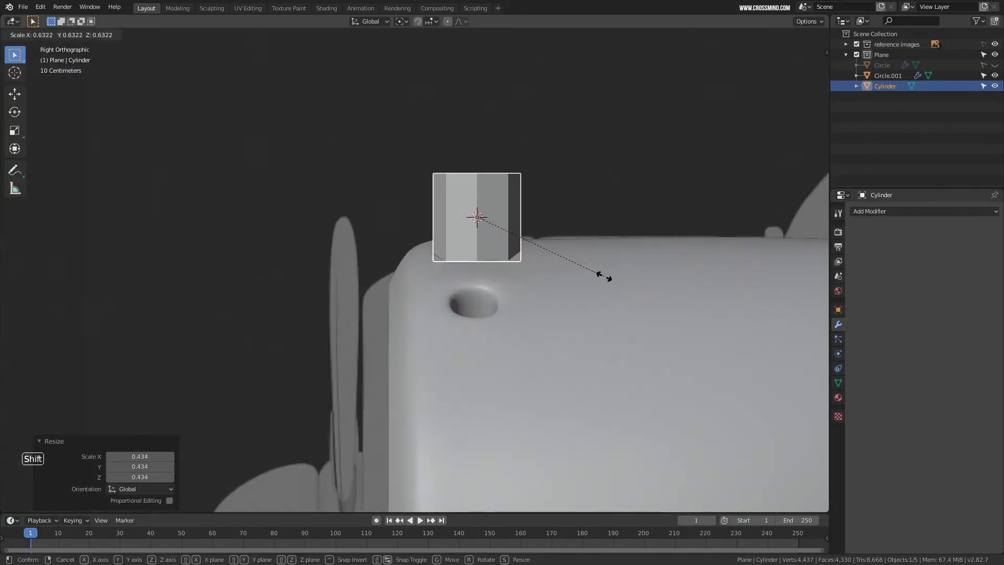
pyautogui.click(545, 246)
pyautogui.press('s')
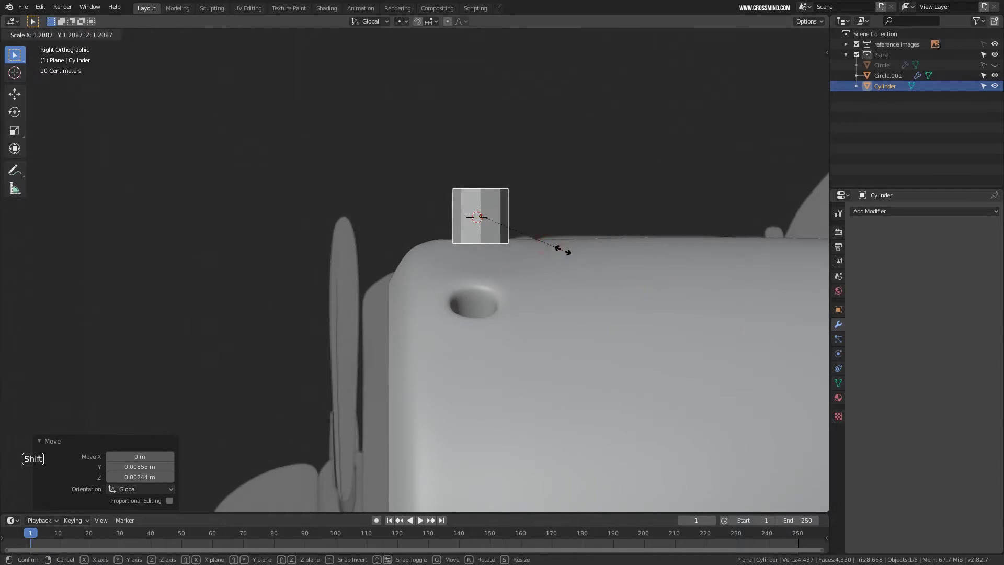
pyautogui.click(563, 249)
# In front view, move the cylinder -0.179 m along X onto the centre stack of the reference.
pyautogui.scroll(2, 535, 215)
pyautogui.press('KP_1')
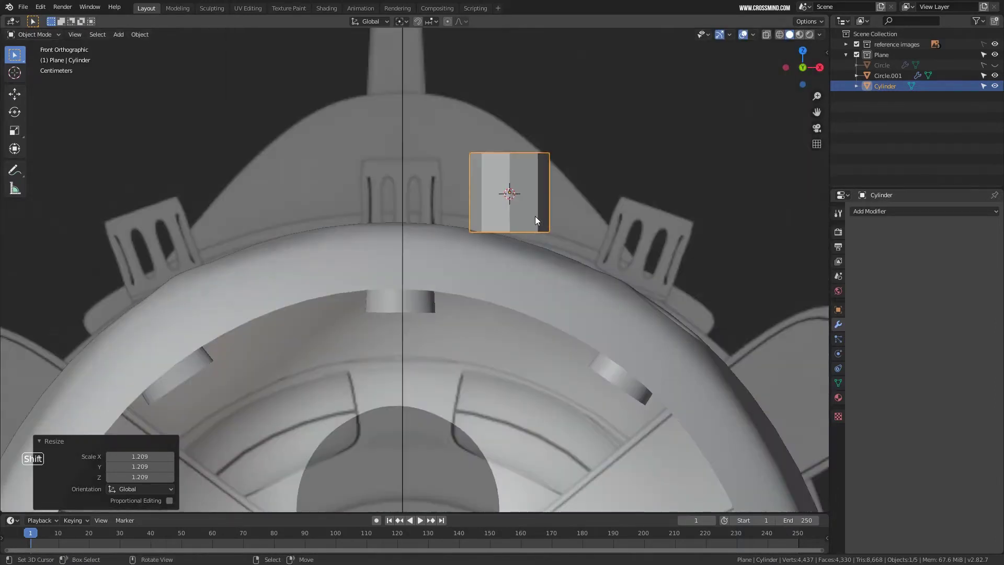
pyautogui.press('g')
pyautogui.press('y')
pyautogui.press('x')
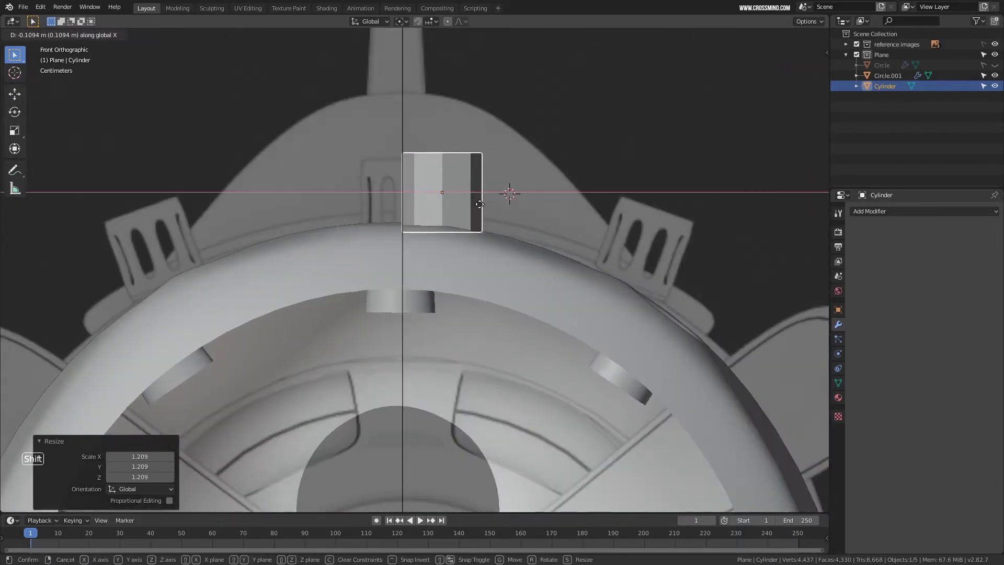
pyautogui.click(452, 203)
# Using wireframe display, move the cylinder about -0.01 m along Z to match the reference stack, and restore solid shading.
pyautogui.scroll(2, 403, 184)
pyautogui.press('z')
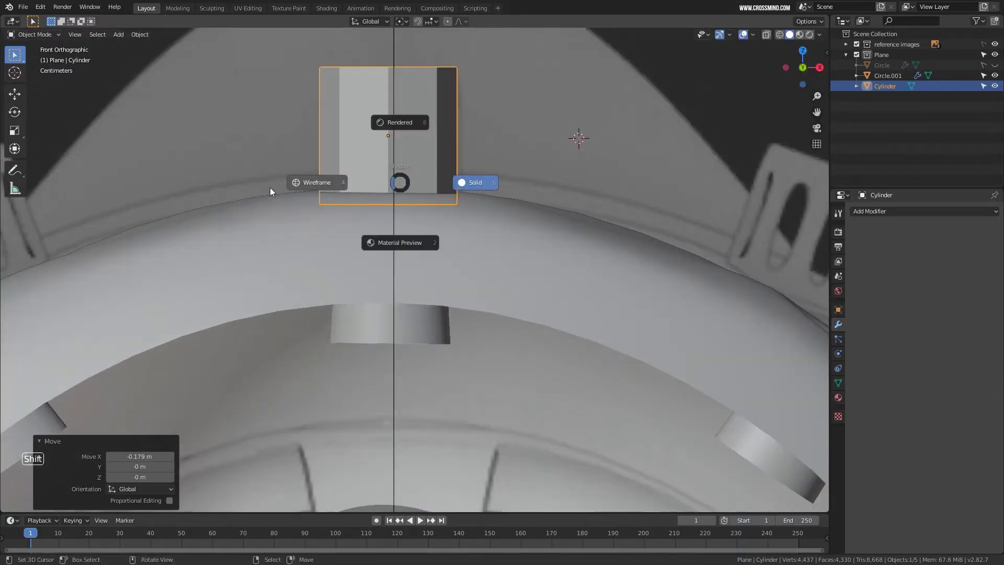
pyautogui.click(270, 187)
pyautogui.press('g')
pyautogui.press('z')
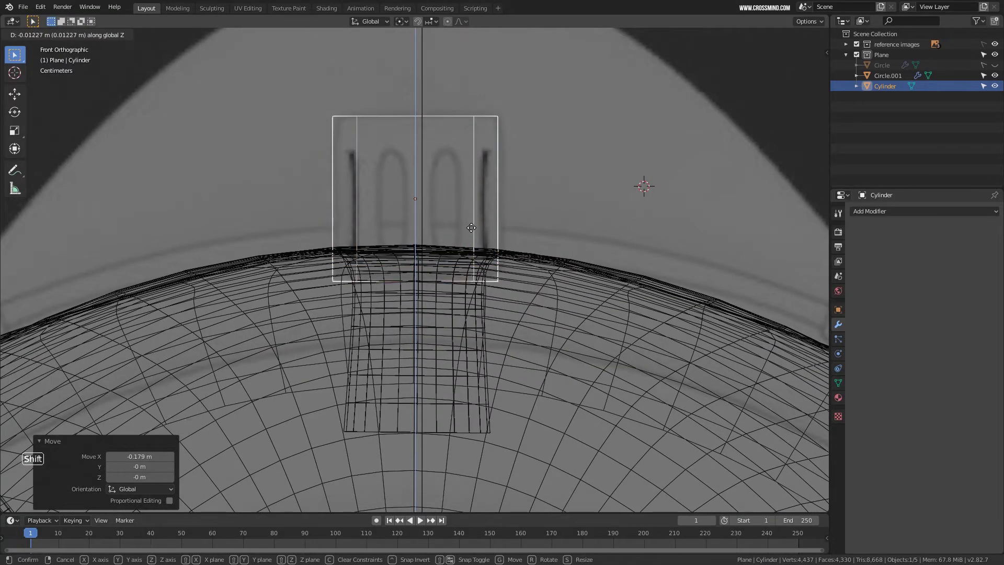
pyautogui.click(472, 225)
pyautogui.moveTo(472, 225); pyautogui.dragTo(458, 220, button='middle')
pyautogui.press('z')
pyautogui.click(529, 212)
pyautogui.moveTo(529, 212)
pyautogui.mouseDown(button='middle')
pyautogui.moveTo(486, 216)
pyautogui.moveTo(497, 203)
pyautogui.mouseUp(button='middle')
# Isolate the cylinder in local view.
pyautogui.scroll(-2, 486, 216)
pyautogui.press('KP_Divide')
pyautogui.scroll(3, 485, 218)
pyautogui.scroll(-3, 482, 211)
pyautogui.press('KP_Divide')
pyautogui.press('KP_Divide')
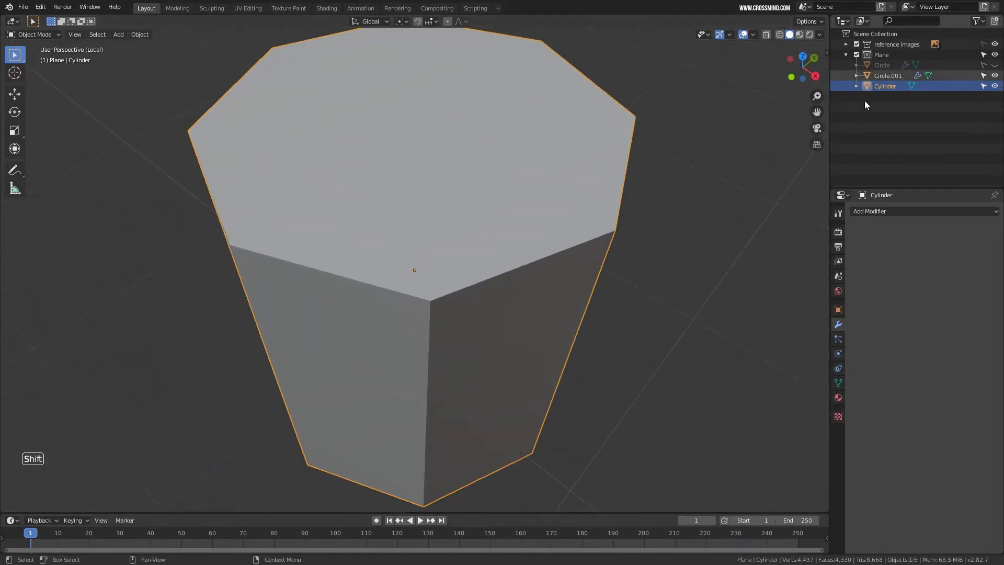
pyautogui.moveTo(471, 194); pyautogui.dragTo(529, 176, button='middle')
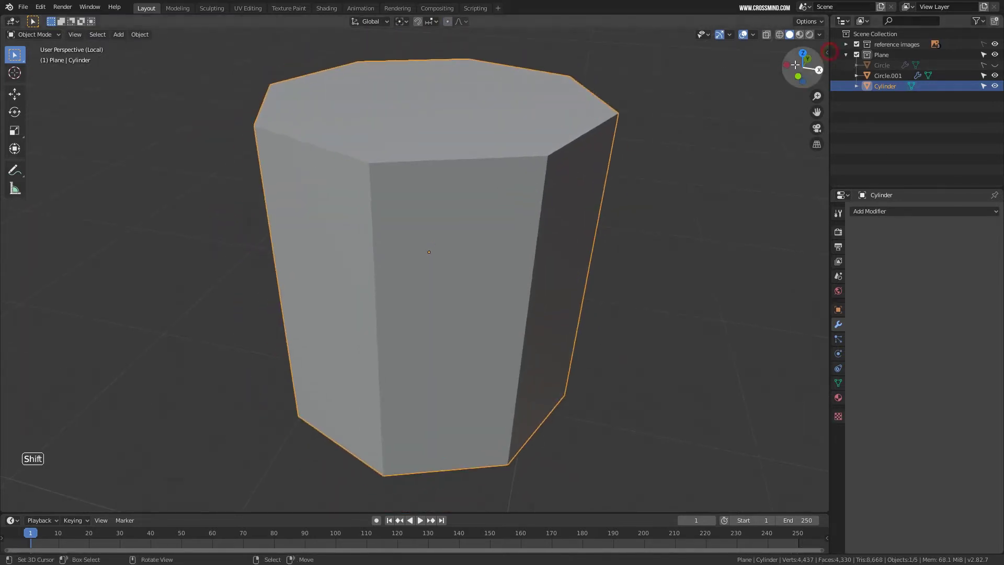
pyautogui.moveTo(828, 55); pyautogui.dragTo(773, 43)
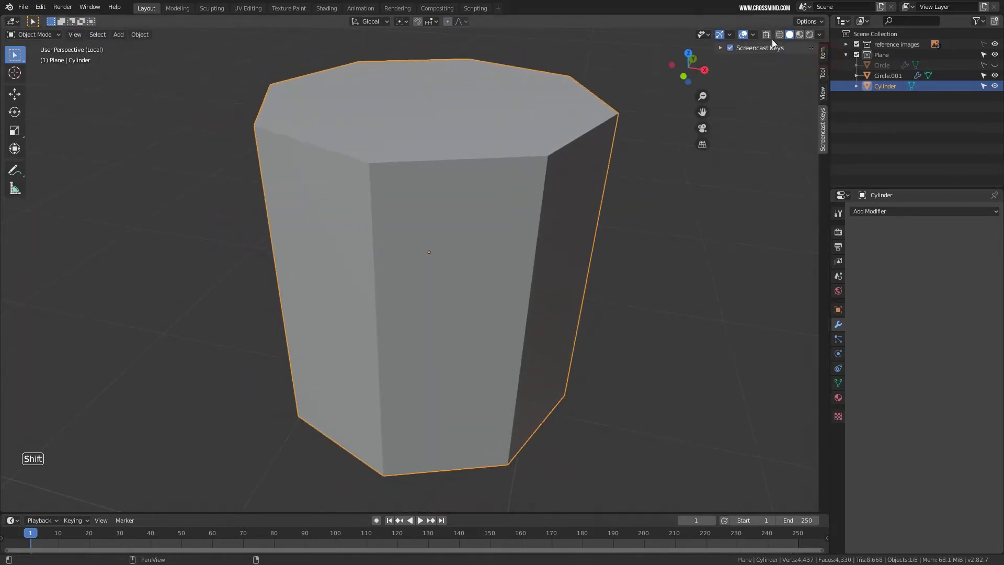
pyautogui.click(721, 48)
pyautogui.click(722, 48)
pyautogui.moveTo(721, 67); pyautogui.dragTo(680, 128, button='middle')
pyautogui.press('n')
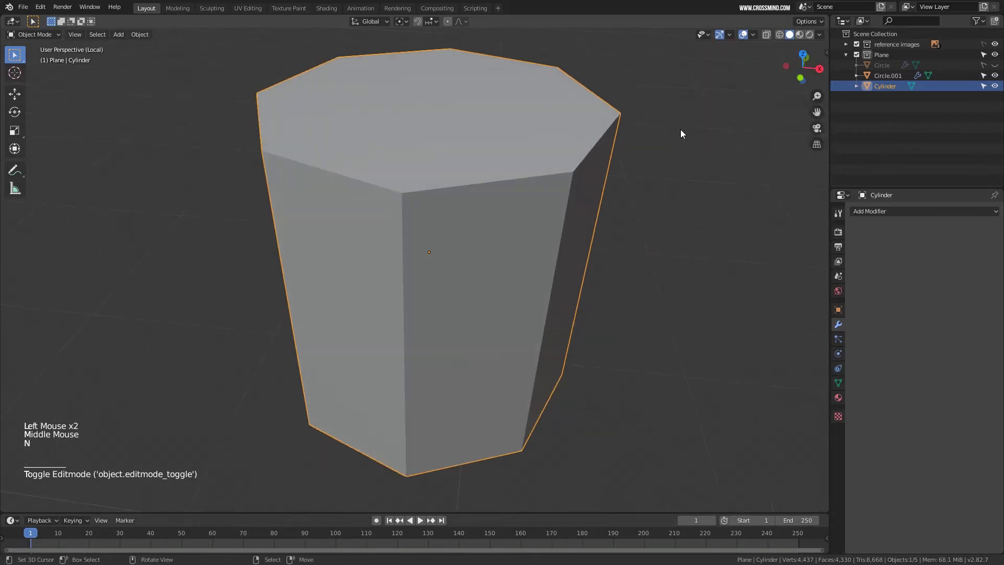
# Delete the cylinder's top and bottom cap faces in Edit Mode and save the file.
pyautogui.scroll(1, 489, 234)
pyautogui.moveTo(548, 244); pyautogui.dragTo(473, 207, button='middle')
pyautogui.press('Tab')
pyautogui.rightClick(473, 207)
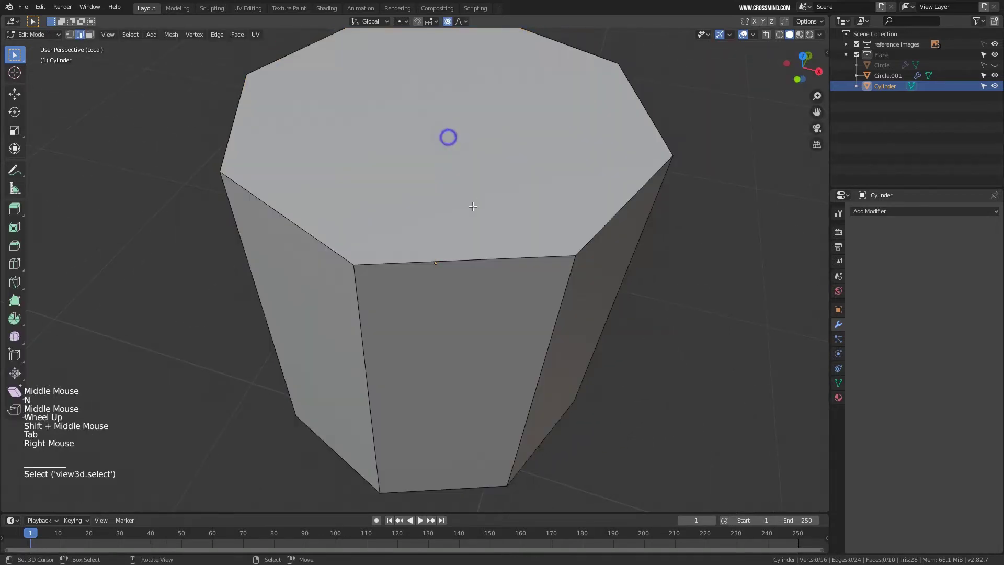
pyautogui.scroll(-1, 473, 207)
pyautogui.press('2')
pyautogui.rightClick(454, 177)
pyautogui.press('3')
pyautogui.rightClick(441, 156)
pyautogui.scroll(-3, 469, 282)
pyautogui.moveTo(423, 445); pyautogui.dragTo(449, 321, button='middle')
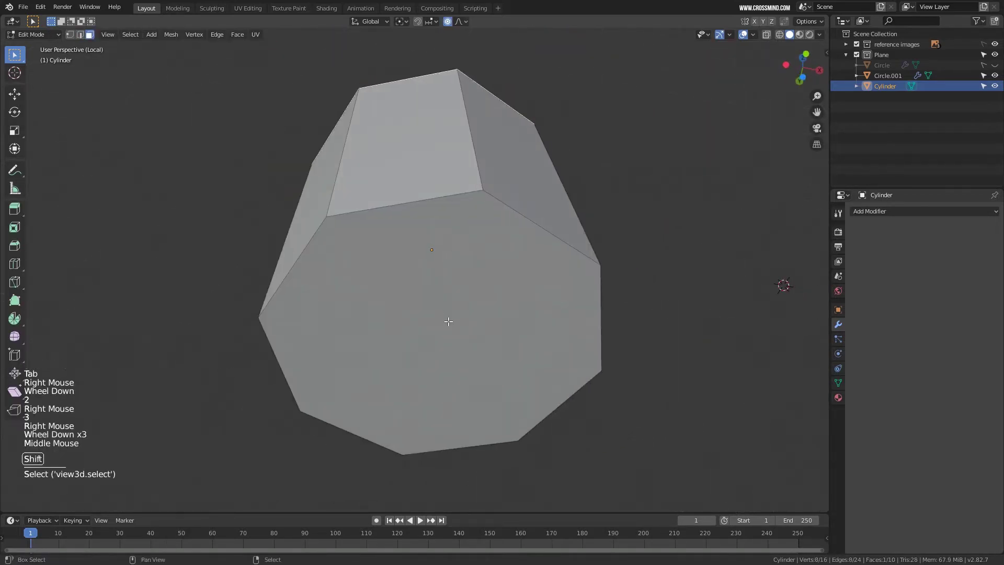
pyautogui.keyDown('shift'); pyautogui.rightClick(449, 321); pyautogui.keyUp('shift')
pyautogui.press('Delete')
pyautogui.click(512, 201)
pyautogui.scroll(-1, 544, 204)
pyautogui.moveTo(544, 204); pyautogui.dragTo(529, 246, button='middle')
pyautogui.hotkey('ctrl', 's')
# Inset all of the cylinder's side faces individually with a thickness of 0.1866 m.
pyautogui.keyDown('shift'); pyautogui.moveTo(529, 246); pyautogui.dragTo(510, 249, button='middle'); pyautogui.keyUp('shift')
pyautogui.press('a')
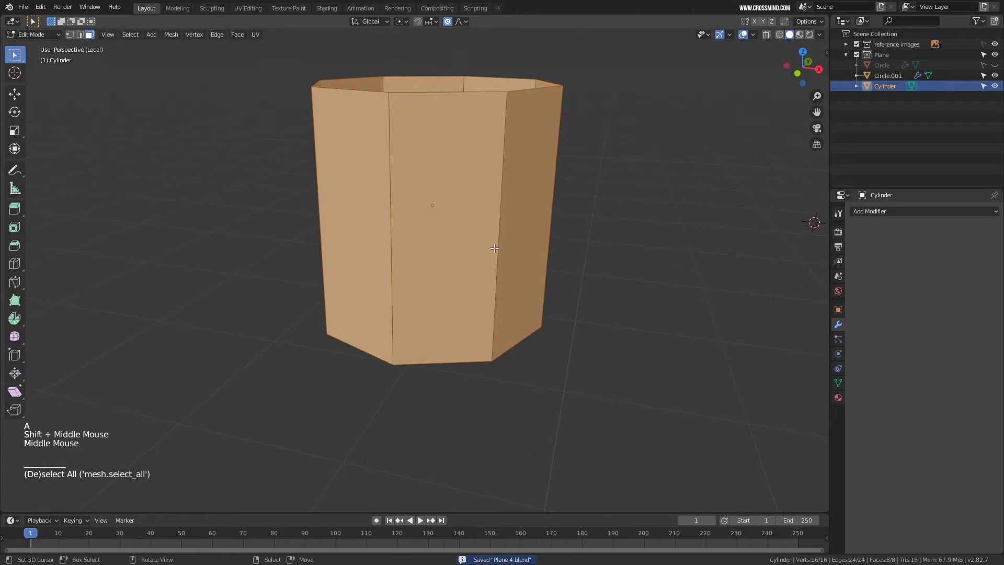
pyautogui.press('i')
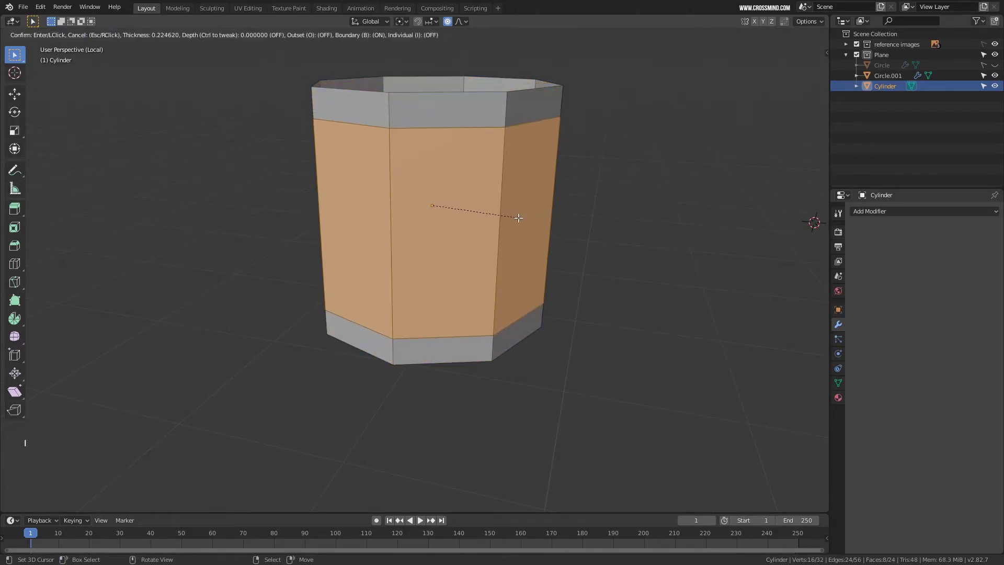
pyautogui.click(518, 218)
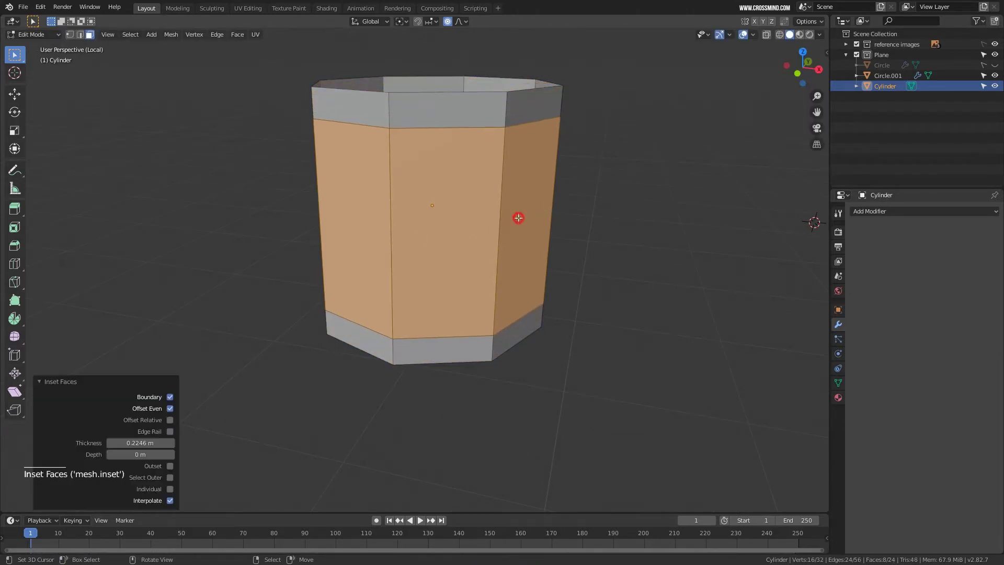
pyautogui.click(170, 489)
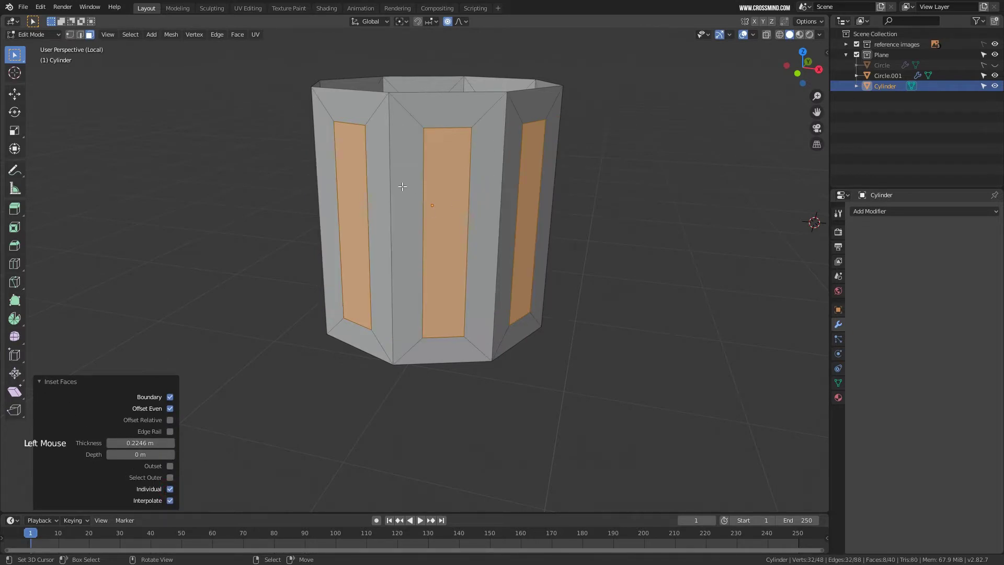
pyautogui.moveTo(402, 186); pyautogui.dragTo(512, 238, button='middle')
pyautogui.moveTo(465, 230); pyautogui.dragTo(489, 283, button='middle')
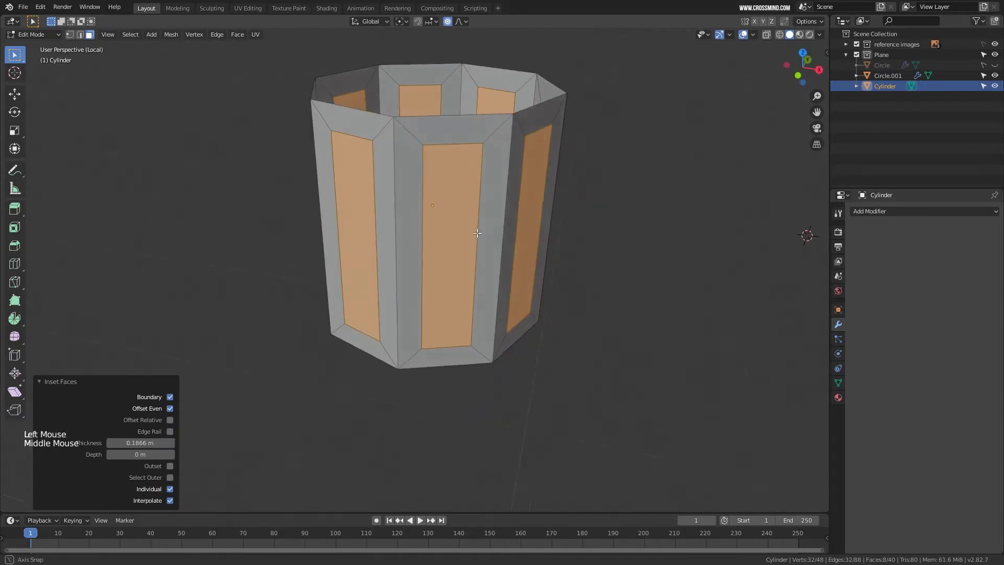
pyautogui.moveTo(349, 284); pyautogui.dragTo(44, 226, button='middle')
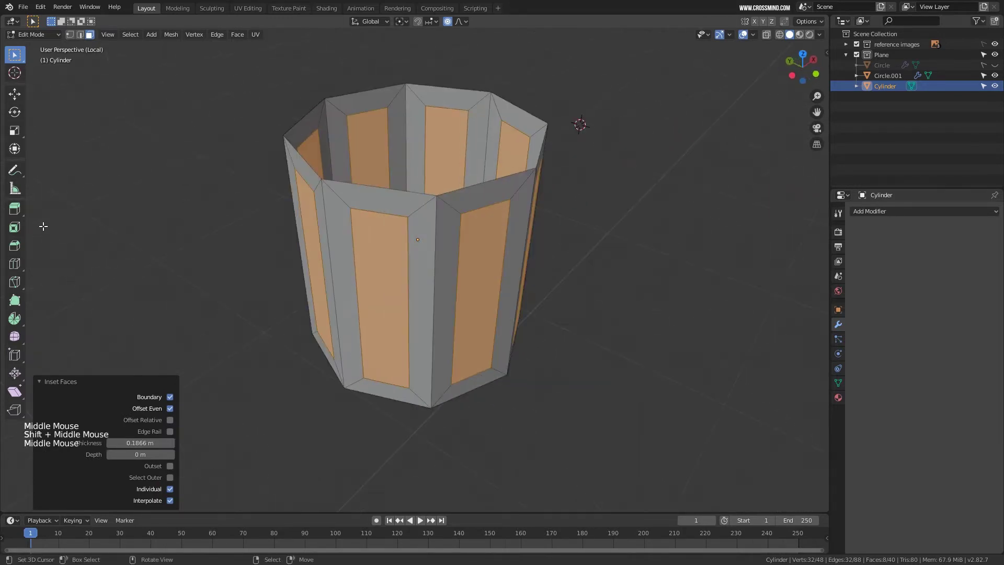
# Extrude the inset panels inward in several small stages to form stepped recesses around the stack.
pyautogui.moveTo(17, 210); pyautogui.dragTo(63, 231)
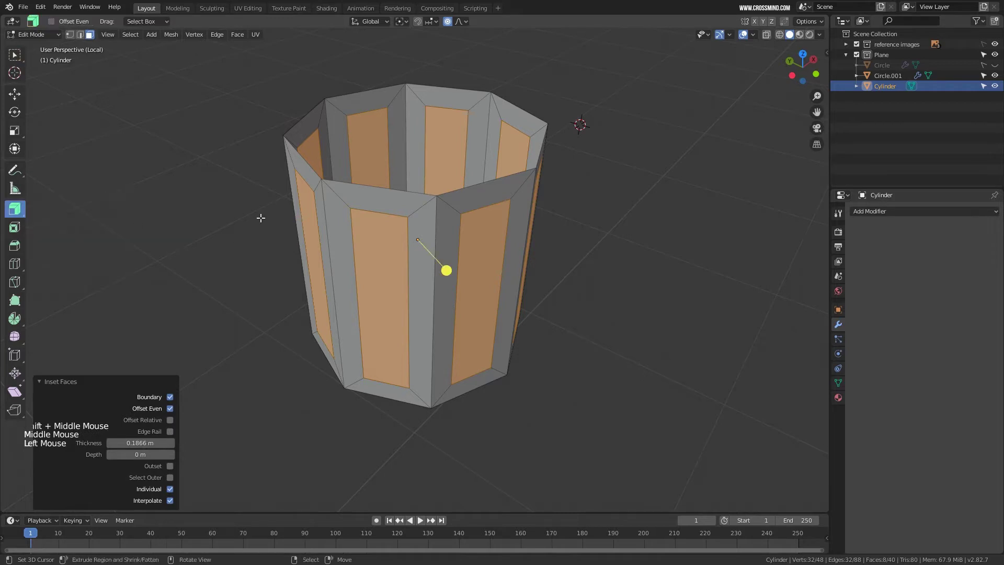
pyautogui.moveTo(439, 268); pyautogui.dragTo(455, 292)
pyautogui.moveTo(405, 274); pyautogui.dragTo(383, 312)
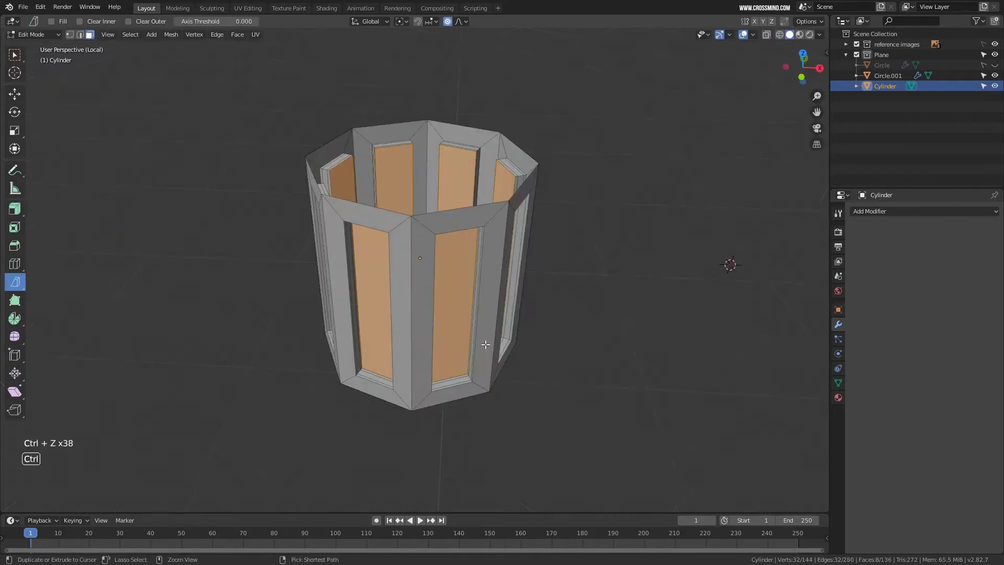
# Select the edge loops around the cylinder's open top and bottom rims in edge mode.
pyautogui.moveTo(444, 314); pyautogui.dragTo(463, 346, button='middle')
pyautogui.keyDown('shift'); pyautogui.moveTo(463, 345); pyautogui.dragTo(466, 358, button='middle'); pyautogui.keyUp('shift')
pyautogui.scroll(1, 465, 354)
pyautogui.rightClick(444, 327)
pyautogui.moveTo(444, 327); pyautogui.dragTo(484, 238, button='middle')
pyautogui.scroll(1, 461, 333)
pyautogui.rightClick(459, 310)
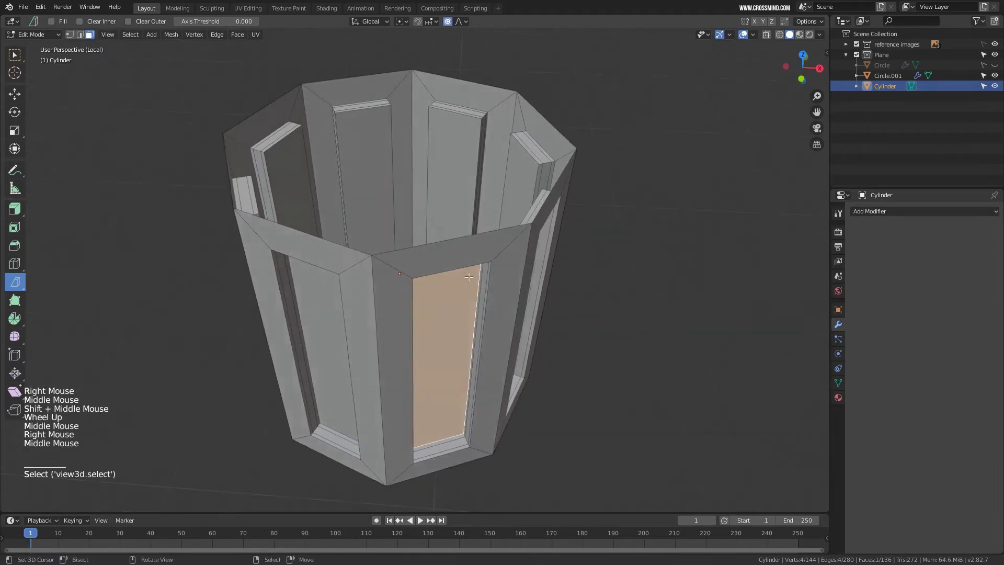
pyautogui.press('2')
pyautogui.rightClick(486, 234)
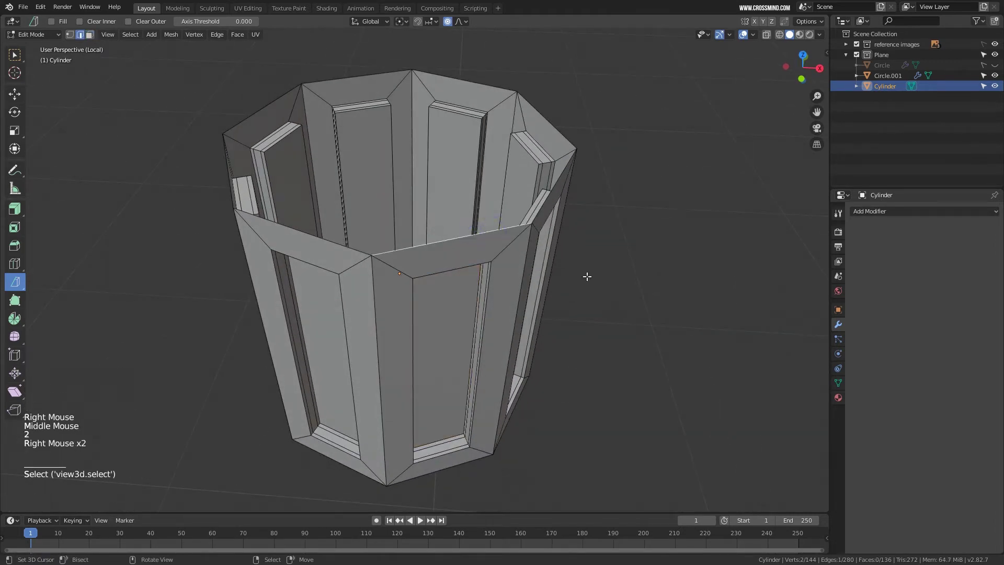
pyautogui.keyDown('alt'); pyautogui.rightClick(497, 230); pyautogui.keyUp('alt')
pyautogui.moveTo(497, 230); pyautogui.dragTo(523, 328, button='middle')
pyautogui.keyDown('alt'); pyautogui.keyDown('shift'); pyautogui.rightClick(523, 379); pyautogui.keyUp('shift'); pyautogui.keyUp('alt')
pyautogui.scroll(-2, 523, 372)
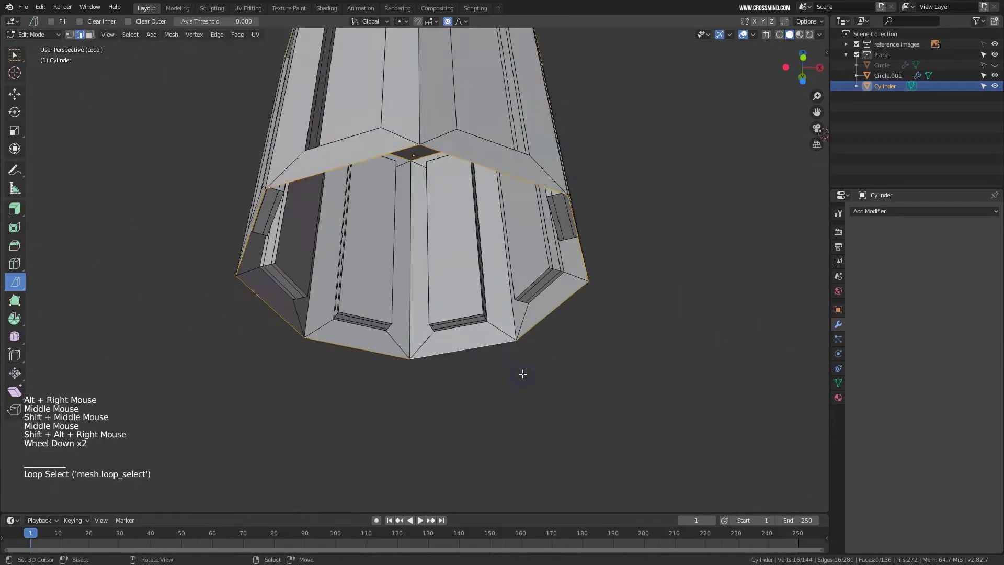
# Turn off proportional editing and extrude both rim edge loops in place.
pyautogui.keyDown('shift'); pyautogui.moveTo(522, 372); pyautogui.dragTo(460, 272, button='middle'); pyautogui.keyUp('shift')
pyautogui.moveTo(460, 272); pyautogui.dragTo(510, 289, button='middle')
pyautogui.press('g')
pyautogui.press('o')
pyautogui.press('g')
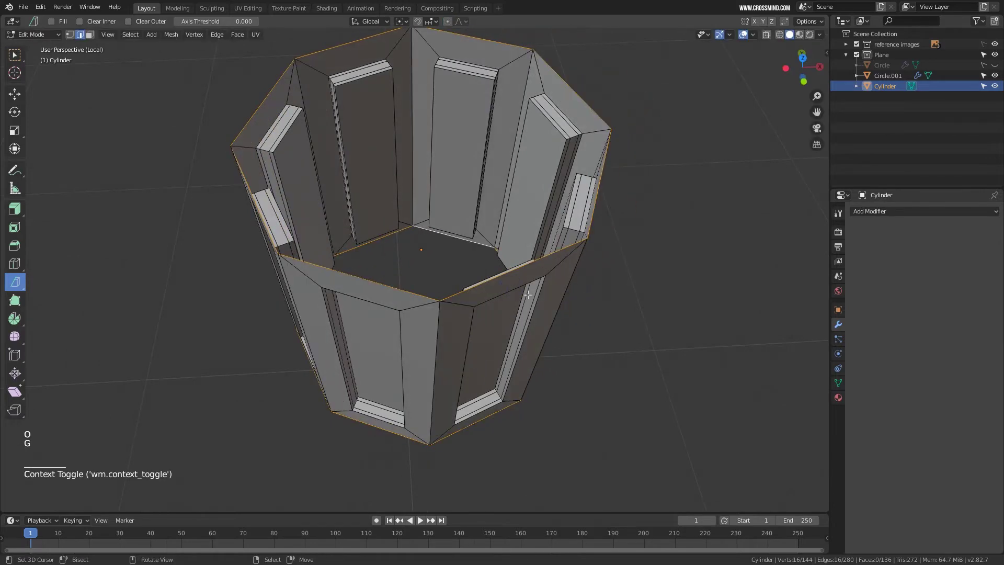
pyautogui.press('e')
pyautogui.rightClick(602, 290)
pyautogui.press('s')
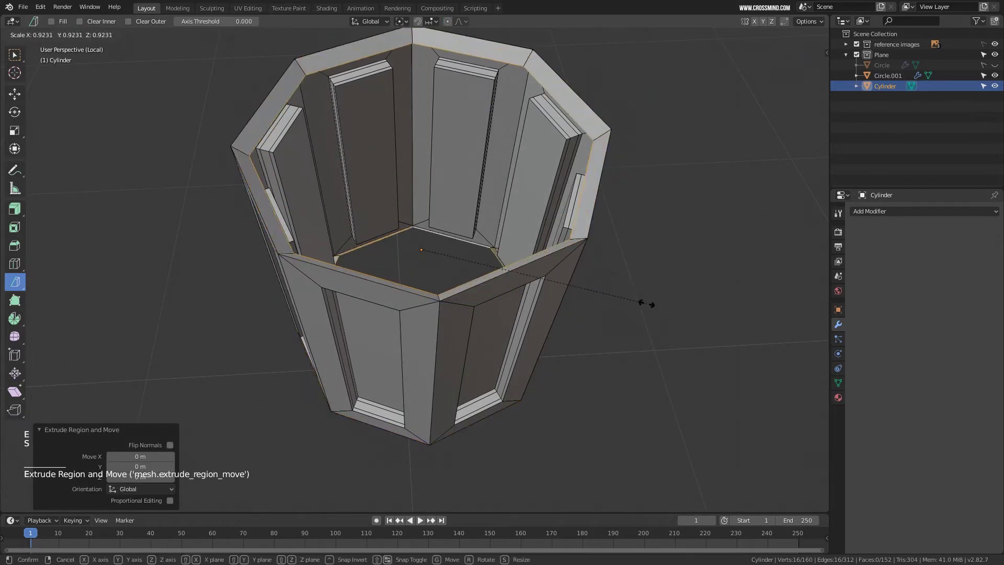
pyautogui.press('s')
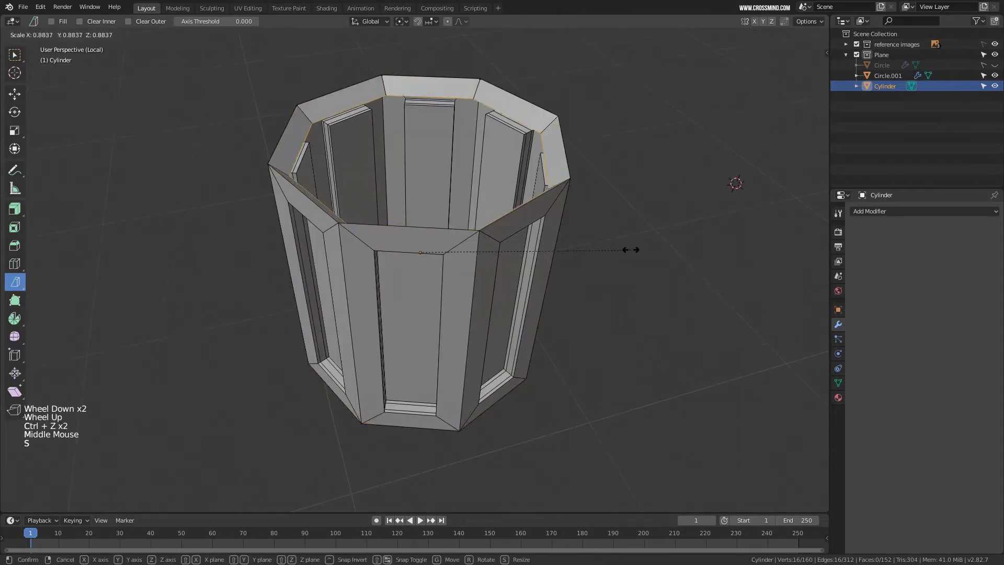
pyautogui.rightClick(617, 246)
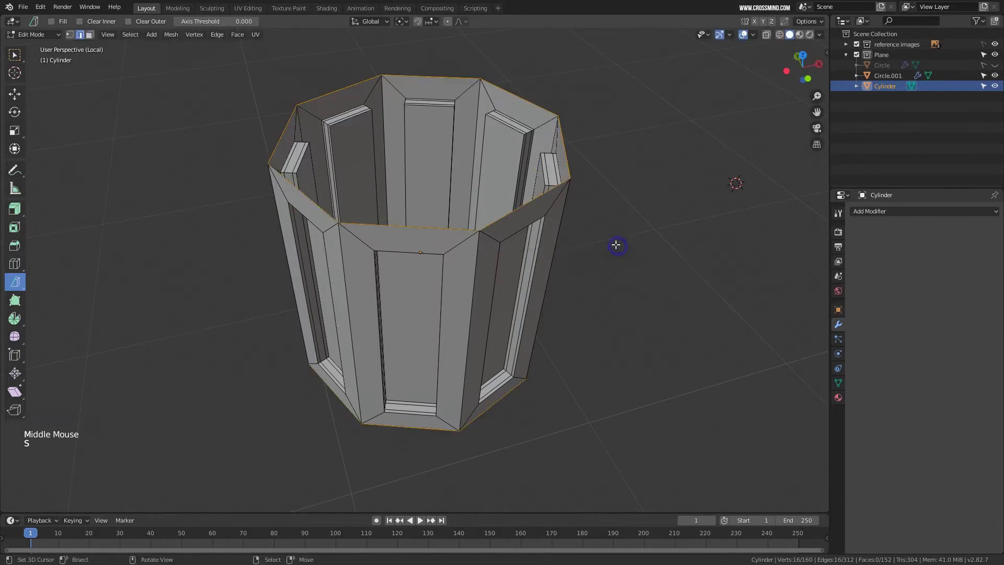
# With the pivot set to Individual Origins, scale the extruded rim loops inward by 0.767, followed by a factor of 0.987.
pyautogui.click(404, 21)
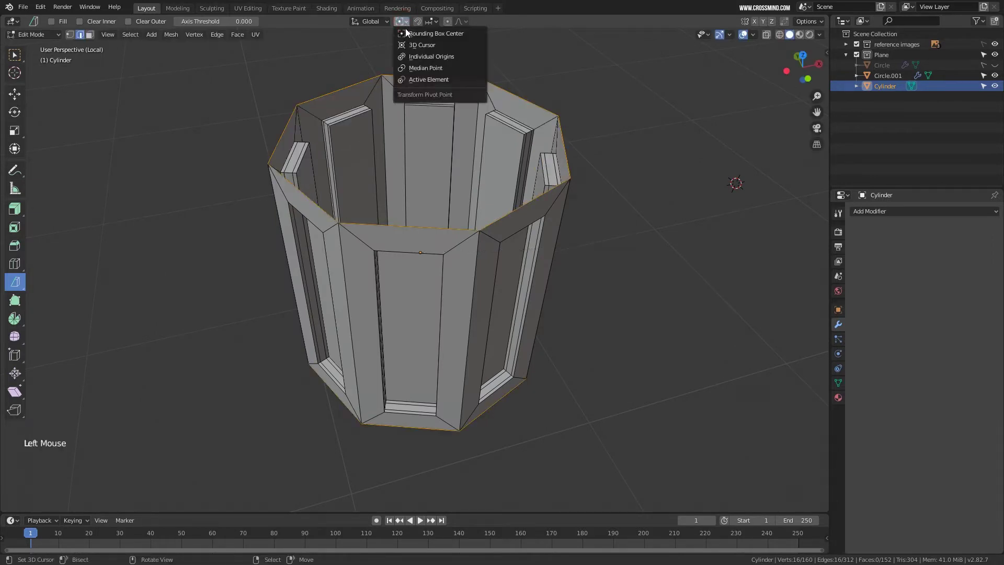
pyautogui.click(419, 56)
pyautogui.press('s')
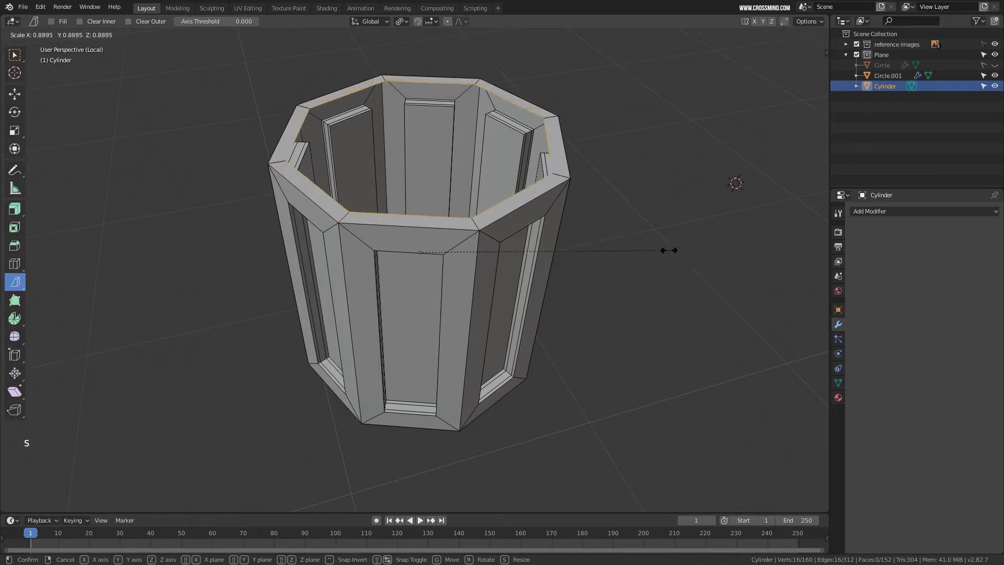
pyautogui.click(617, 246)
pyautogui.moveTo(581, 256); pyautogui.dragTo(419, 263, button='middle')
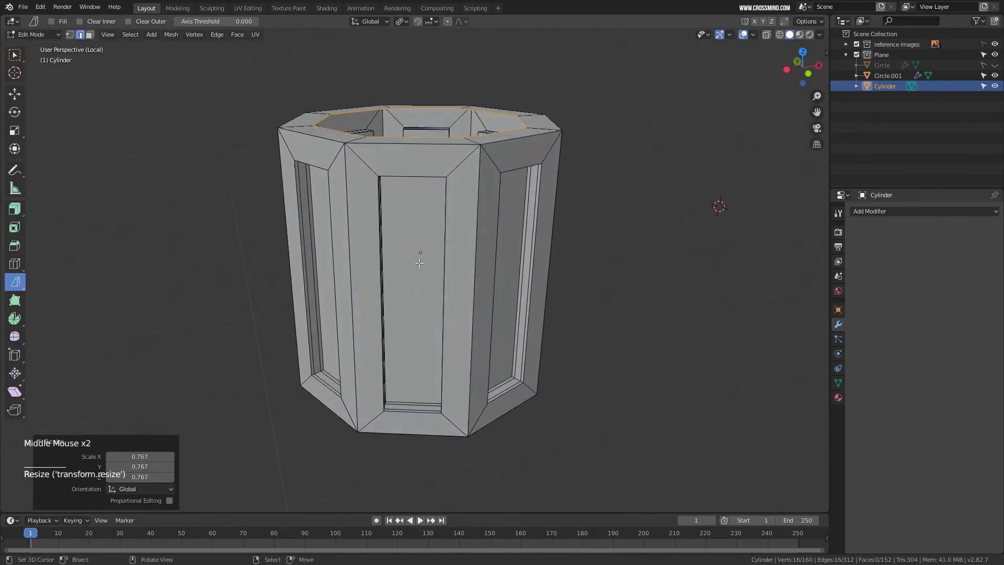
pyautogui.moveTo(480, 249); pyautogui.dragTo(457, 109, button='middle')
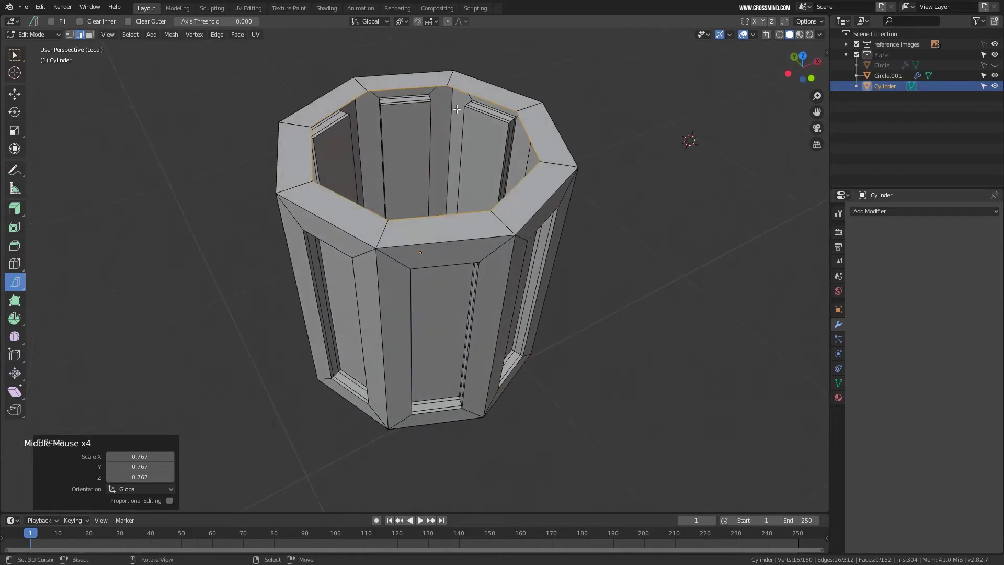
pyautogui.keyDown('shift'); pyautogui.moveTo(510, 209); pyautogui.dragTo(507, 219, button='middle'); pyautogui.keyUp('shift')
pyautogui.moveTo(507, 219); pyautogui.dragTo(512, 248, button='middle')
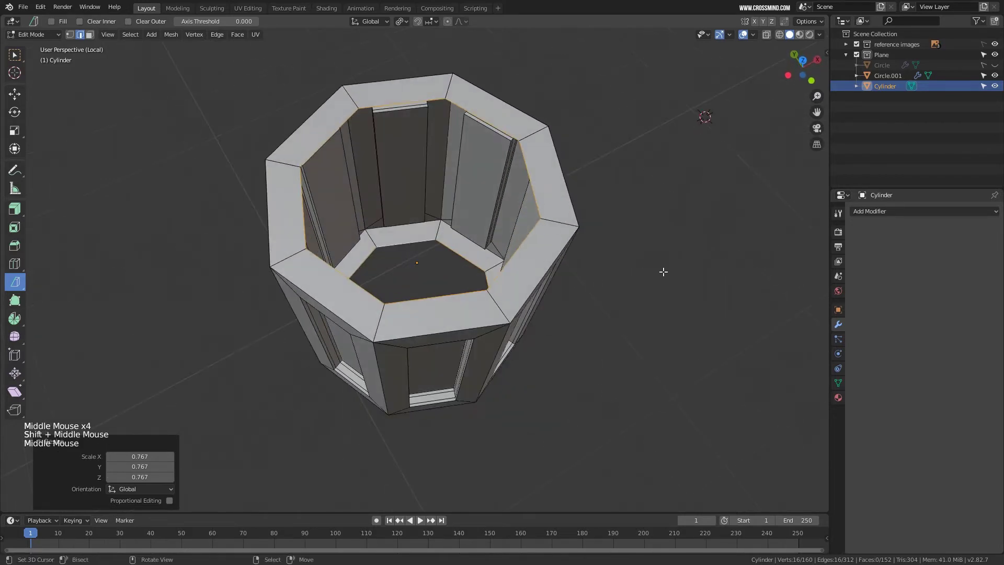
pyautogui.press('s')
pyautogui.click(661, 271)
# Extrude the inner rim loops in place using wireframe display.
pyautogui.moveTo(595, 268)
pyautogui.mouseDown(button='middle')
pyautogui.moveTo(610, 259)
pyautogui.moveTo(517, 262)
pyautogui.moveTo(570, 268)
pyautogui.mouseUp(button='middle')
pyautogui.press('z')
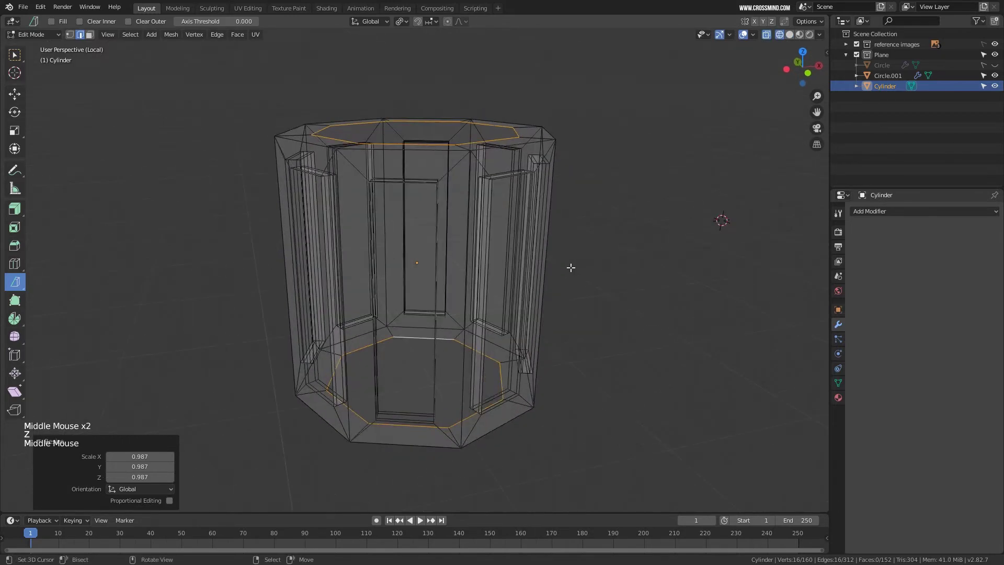
pyautogui.press('e')
pyautogui.press('s')
pyautogui.press('z')
pyautogui.rightClick(564, 263)
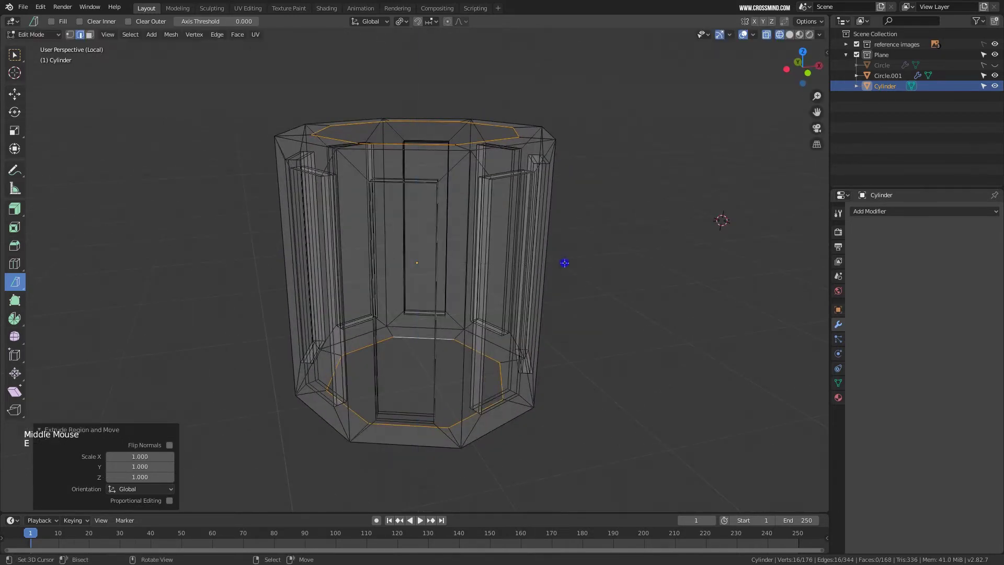
pyautogui.press('s')
pyautogui.rightClick(596, 274)
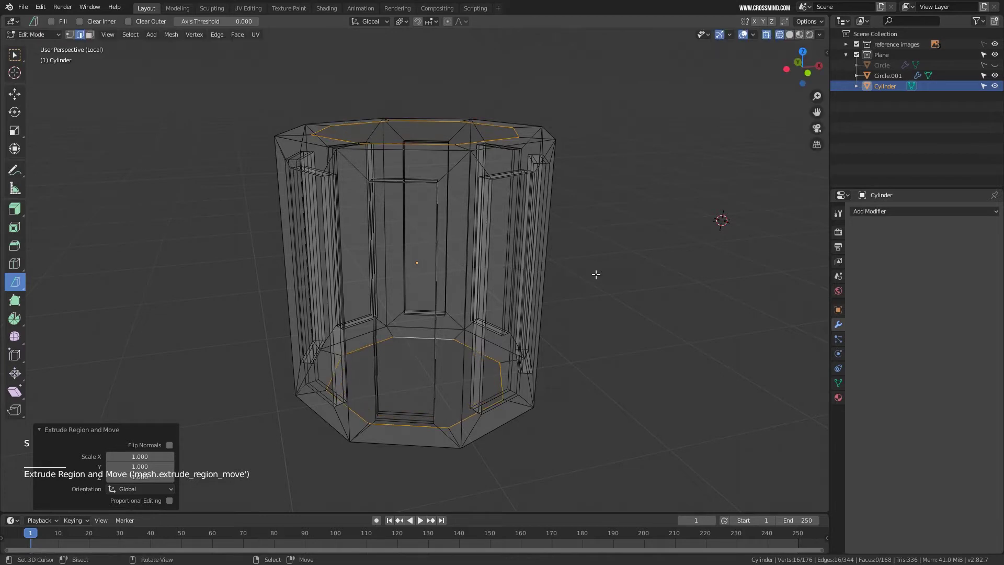
pyautogui.press('s')
pyautogui.press('y')
pyautogui.rightClick(569, 274)
pyautogui.press('s')
pyautogui.rightClick(475, 263)
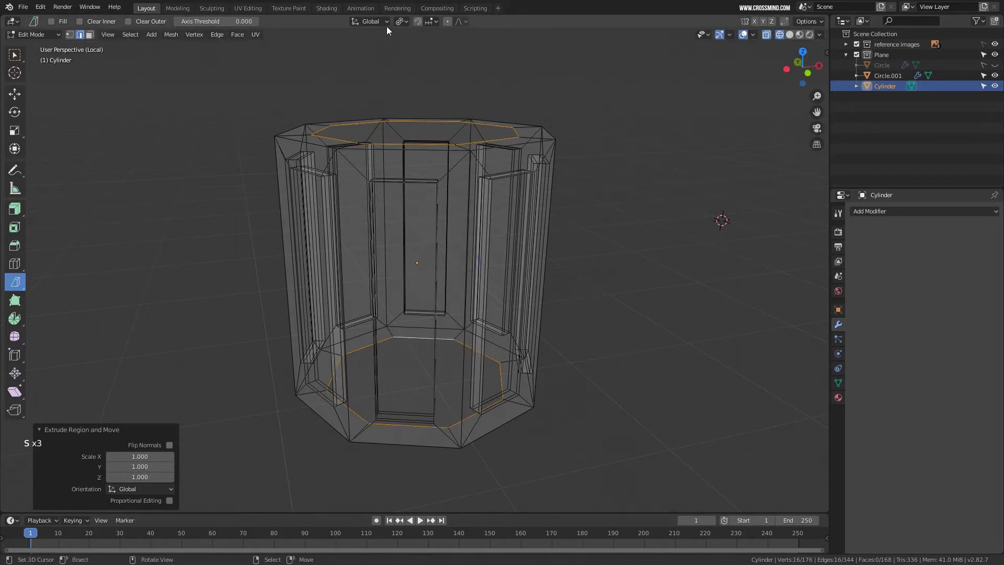
# Set the pivot to Bounding Box Center, scale the extruded loops to 0.625 along Z to form inner walls, and restore solid shading.
pyautogui.click(407, 22)
pyautogui.click(408, 33)
pyautogui.moveTo(628, 231); pyautogui.dragTo(596, 238, button='middle')
pyautogui.press('s')
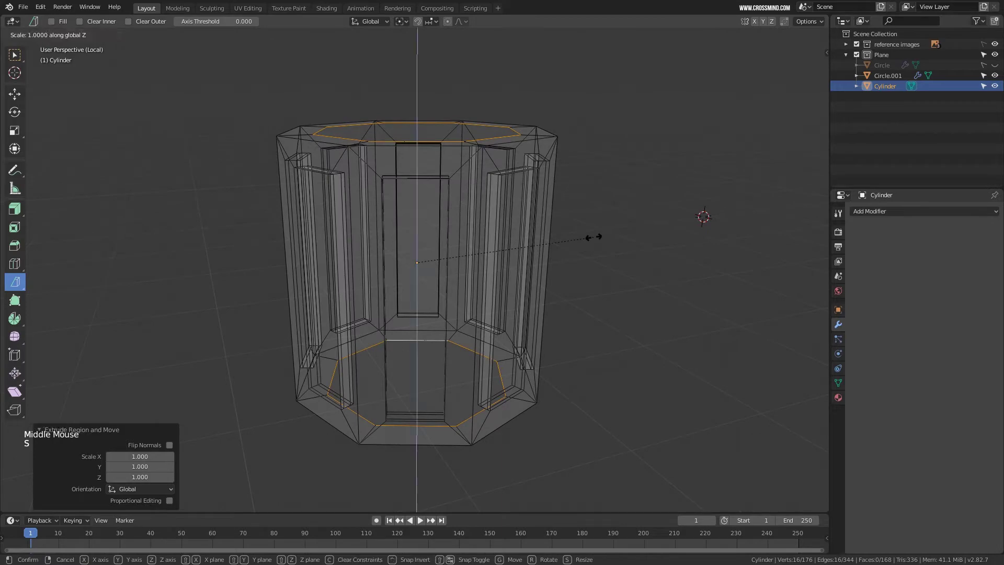
pyautogui.click(527, 240)
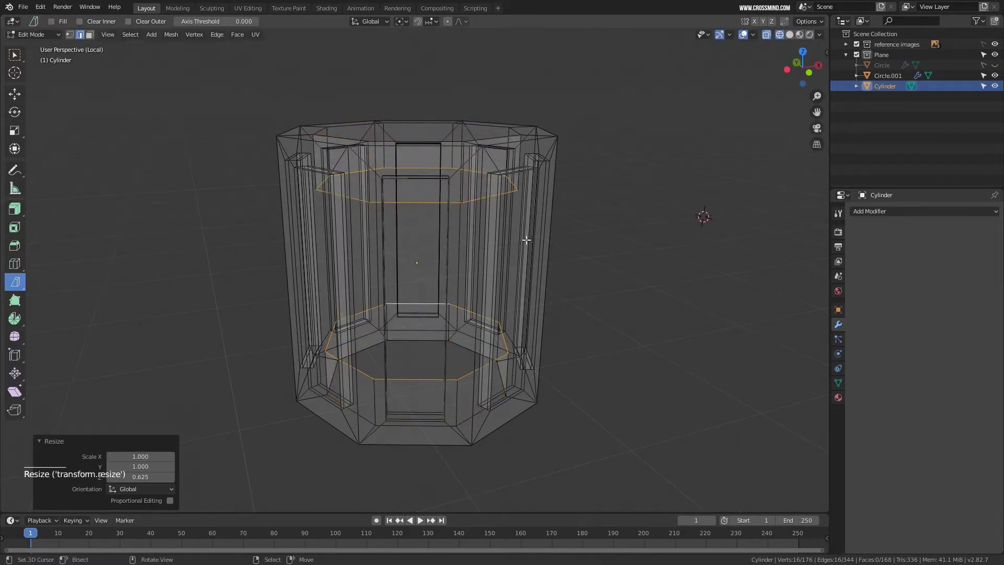
pyautogui.moveTo(491, 232); pyautogui.dragTo(509, 249, button='middle')
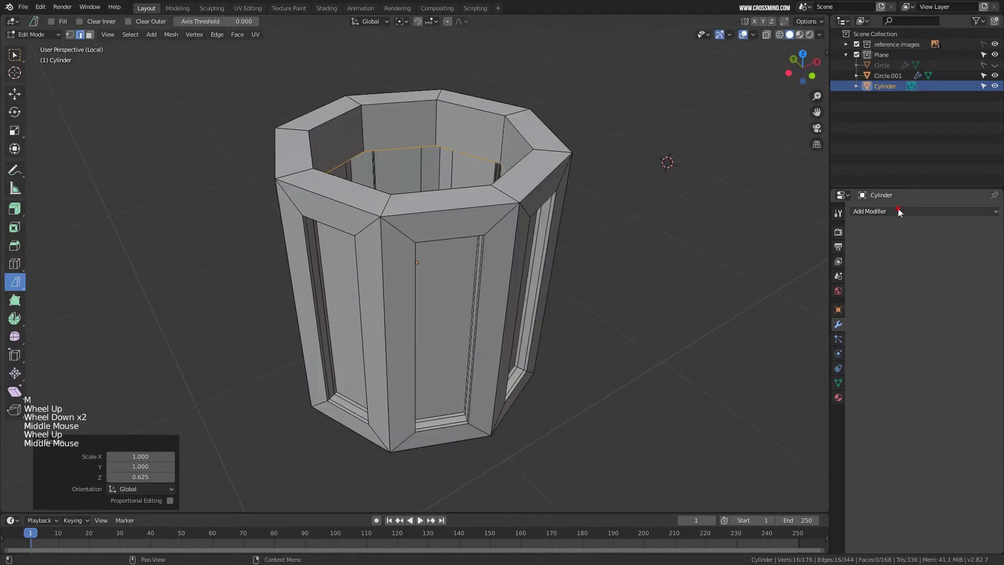
# Add a Subdivision Surface modifier to the stack and inspect the smoothed panels.
pyautogui.click(899, 211)
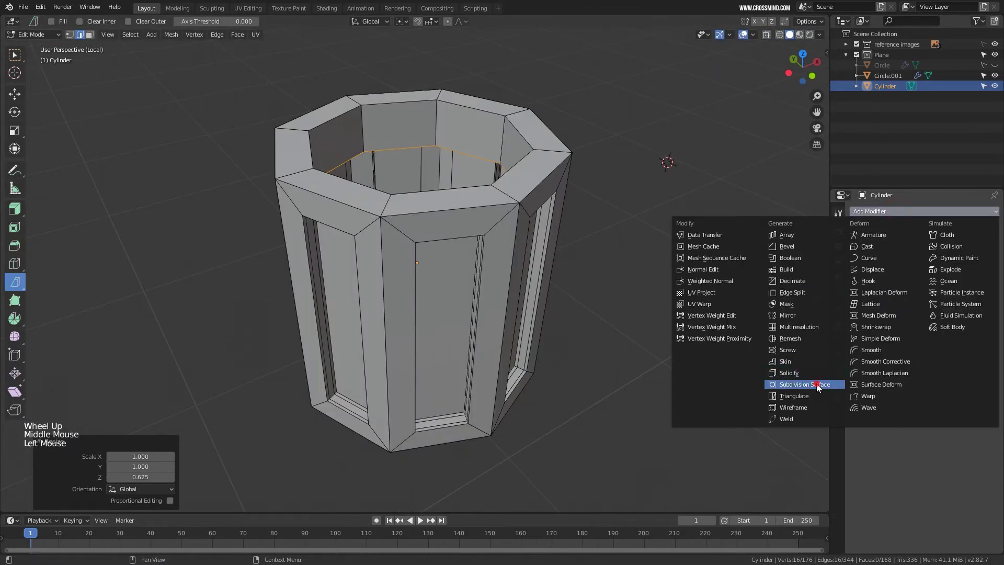
pyautogui.click(818, 386)
pyautogui.moveTo(549, 300)
pyautogui.mouseDown(button='middle')
pyautogui.moveTo(562, 291)
pyautogui.moveTo(542, 286)
pyautogui.mouseUp(button='middle')
pyautogui.scroll(2, 533, 157)
pyautogui.moveTo(460, 243); pyautogui.dragTo(470, 251, button='middle')
pyautogui.moveTo(254, 167); pyautogui.dragTo(471, 236, button='middle')
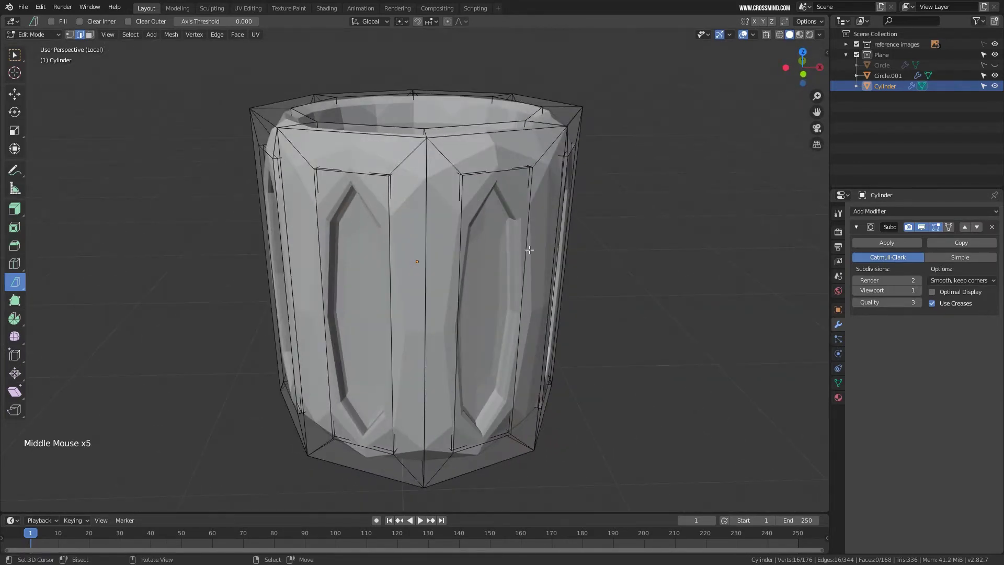
# Cut three horizontal edge loops around the stack and scale them apart towards the panel ends.
pyautogui.moveTo(529, 250); pyautogui.dragTo(520, 241, button='middle')
pyautogui.scroll(2, 482, 278)
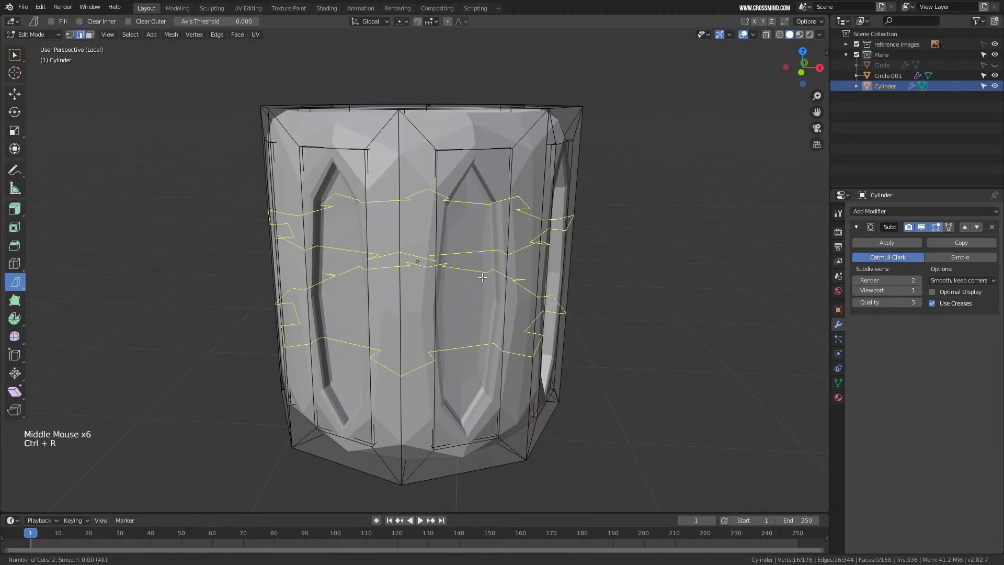
pyautogui.click(482, 278)
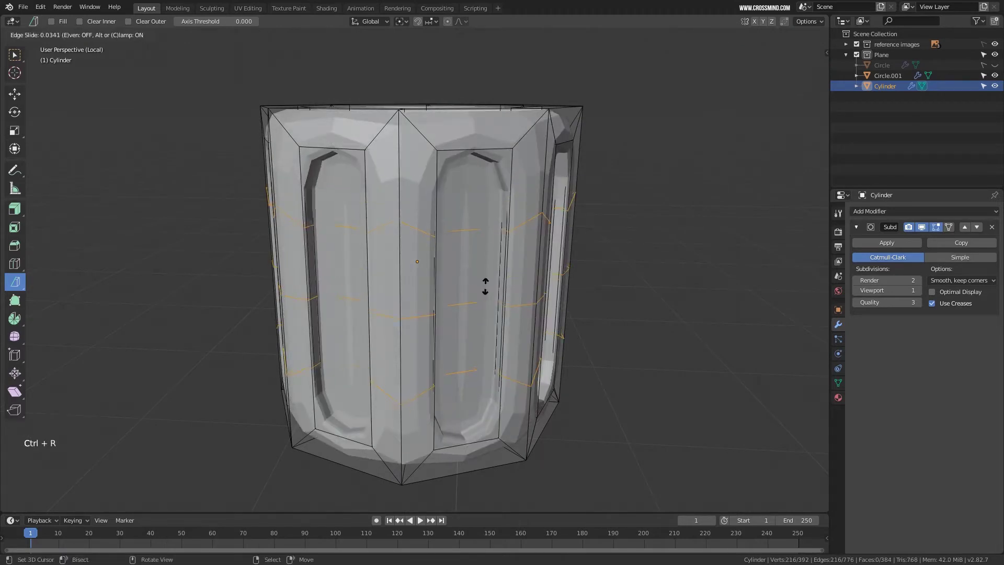
pyautogui.click(483, 276)
pyautogui.press('s')
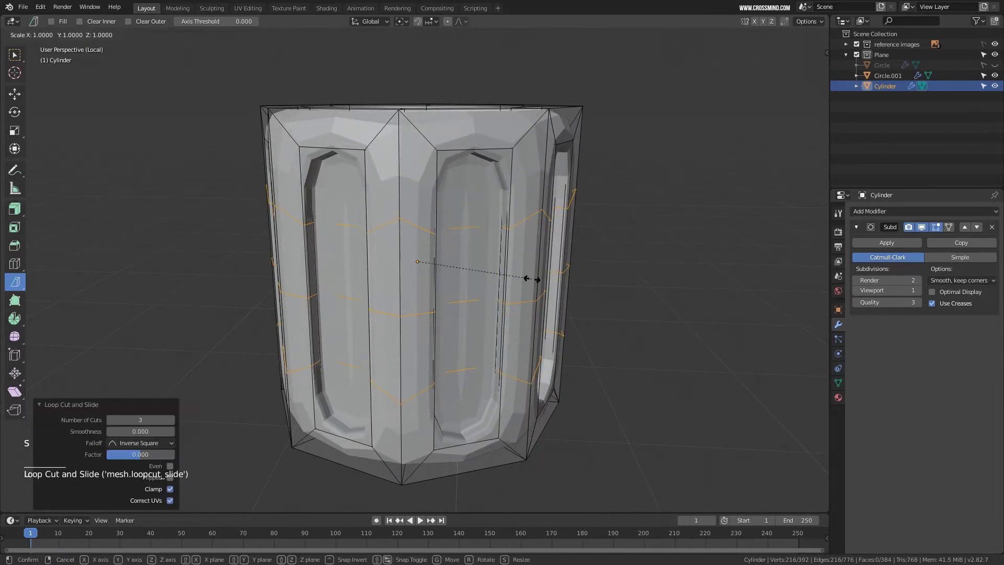
pyautogui.click(556, 373)
# Select the outer and inner edge loops around the upper rim of the stack.
pyautogui.moveTo(549, 382); pyautogui.dragTo(539, 209, button='middle')
pyautogui.rightClick(539, 205)
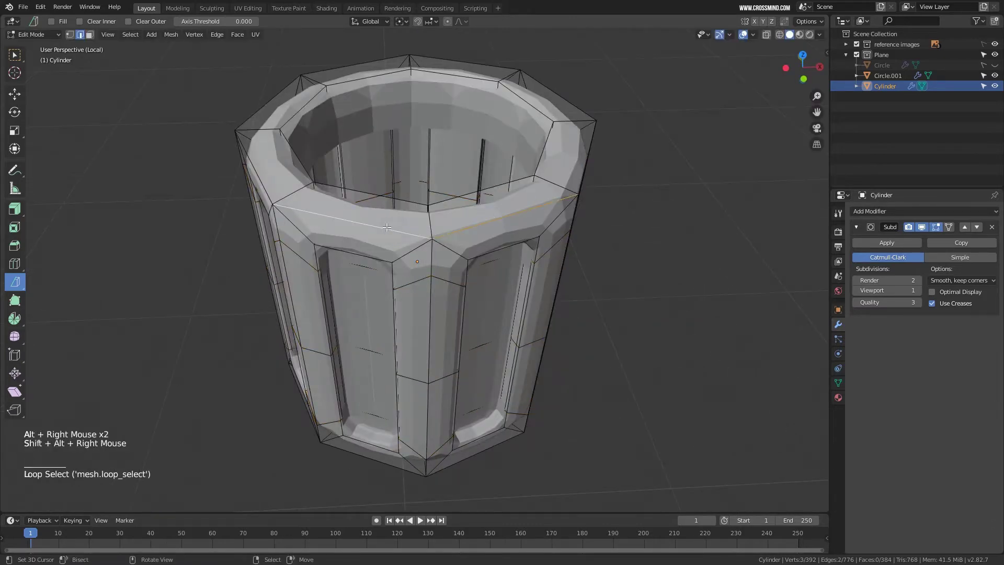
pyautogui.keyDown('ctrl'); pyautogui.rightClick(315, 214); pyautogui.keyUp('ctrl')
pyautogui.keyDown('ctrl'); pyautogui.rightClick(356, 65); pyautogui.keyUp('ctrl')
pyautogui.keyDown('ctrl'); pyautogui.rightClick(516, 211); pyautogui.keyUp('ctrl')
pyautogui.keyDown('alt'); pyautogui.keyDown('shift'); pyautogui.rightClick(516, 211); pyautogui.keyUp('shift'); pyautogui.keyUp('alt')
pyautogui.hotkey('ctrl', 'z')
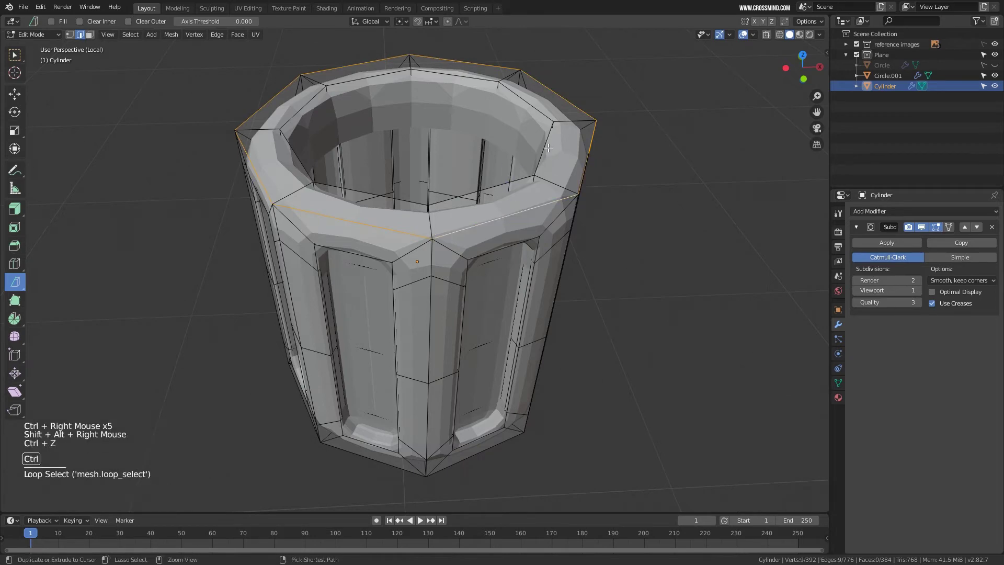
pyautogui.keyDown('alt'); pyautogui.keyDown('shift'); pyautogui.rightClick(544, 148); pyautogui.keyUp('shift'); pyautogui.keyUp('alt')
pyautogui.moveTo(545, 148); pyautogui.dragTo(552, 140, button='middle')
pyautogui.scroll(-2, 552, 140)
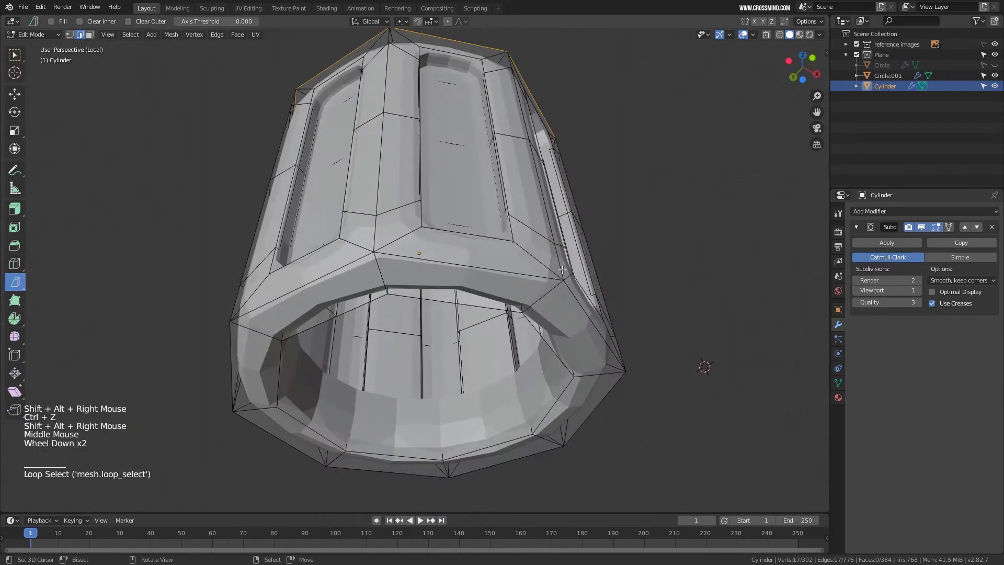
# Add the lower rim's outer and inner edge loops and bevel all selected loops by about 0.0306 m with one segment.
pyautogui.keyDown('alt'); pyautogui.keyDown('shift'); pyautogui.rightClick(503, 305); pyautogui.keyUp('shift'); pyautogui.keyUp('alt')
pyautogui.keyDown('ctrl'); pyautogui.rightClick(289, 294); pyautogui.keyUp('ctrl')
pyautogui.scroll(-1, 289, 293)
pyautogui.moveTo(335, 366); pyautogui.dragTo(355, 330, button='middle')
pyautogui.keyDown('ctrl'); pyautogui.rightClick(518, 431); pyautogui.keyUp('ctrl')
pyautogui.keyDown('ctrl'); pyautogui.rightClick(589, 345); pyautogui.keyUp('ctrl')
pyautogui.moveTo(555, 262); pyautogui.dragTo(516, 307, button='middle')
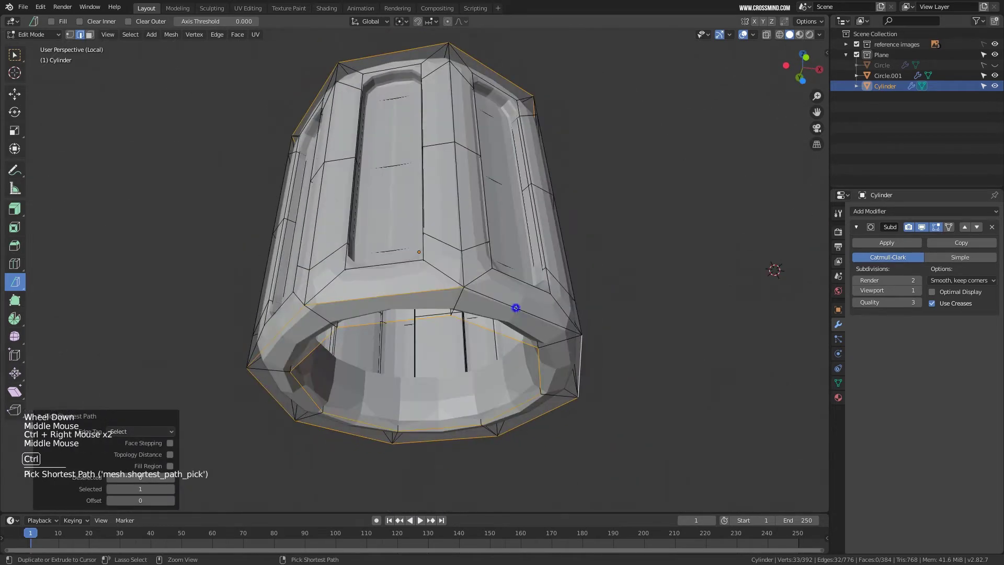
pyautogui.keyDown('ctrl'); pyautogui.rightClick(516, 307); pyautogui.keyUp('ctrl')
pyautogui.moveTo(516, 267); pyautogui.dragTo(526, 275, button='middle')
pyautogui.hotkey('ctrl', 'b')
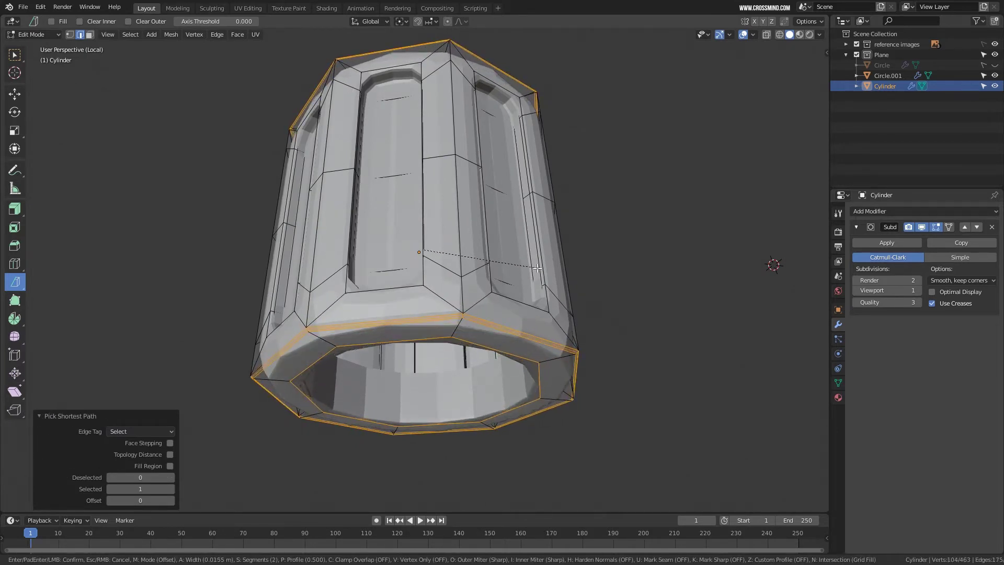
pyautogui.scroll(-1, 538, 268)
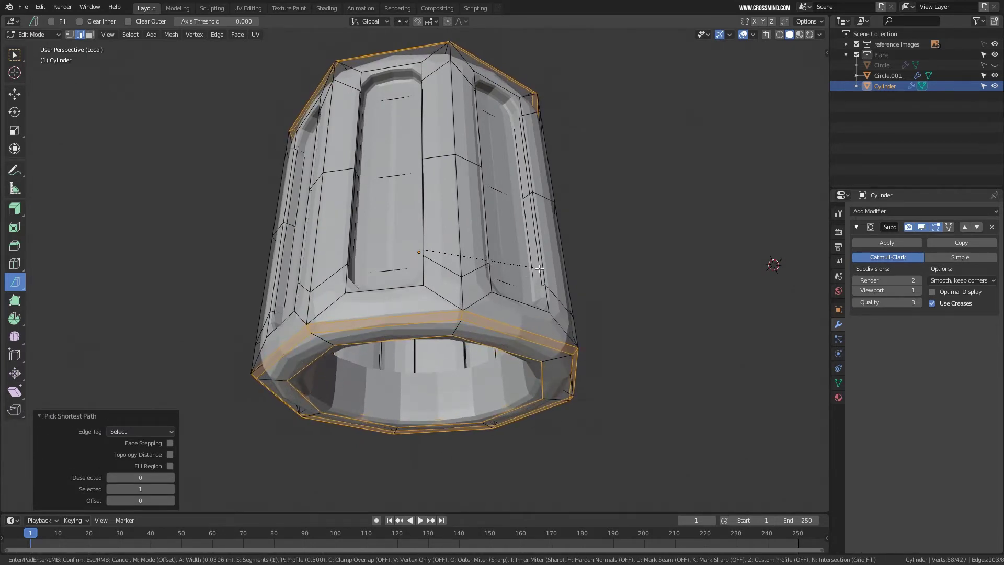
pyautogui.moveTo(539, 268); pyautogui.dragTo(587, 214, button='middle')
# Hide the subdivision preview and cut two centred edge loops around the stack's upper rim face.
pyautogui.click(922, 227)
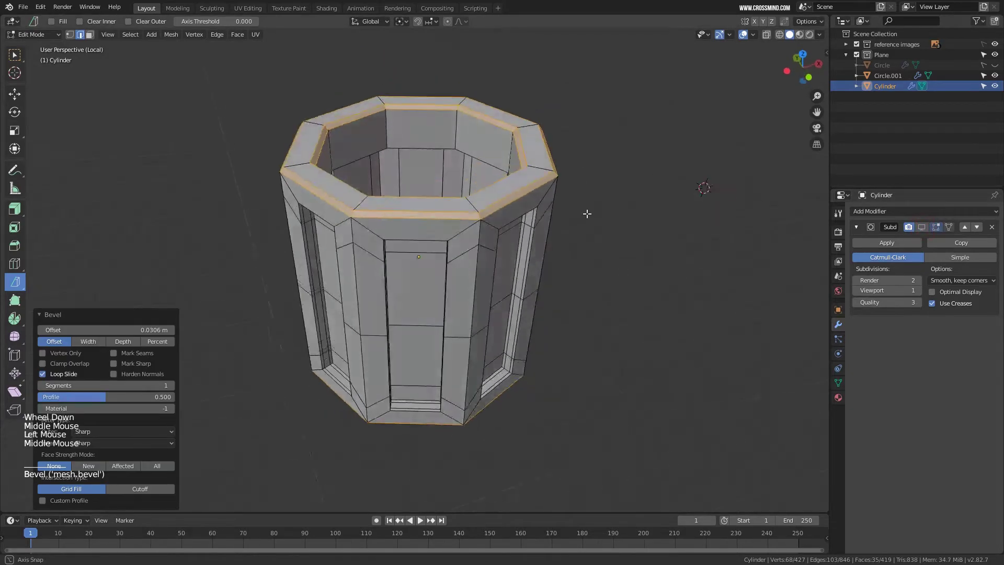
pyautogui.scroll(1, 493, 205)
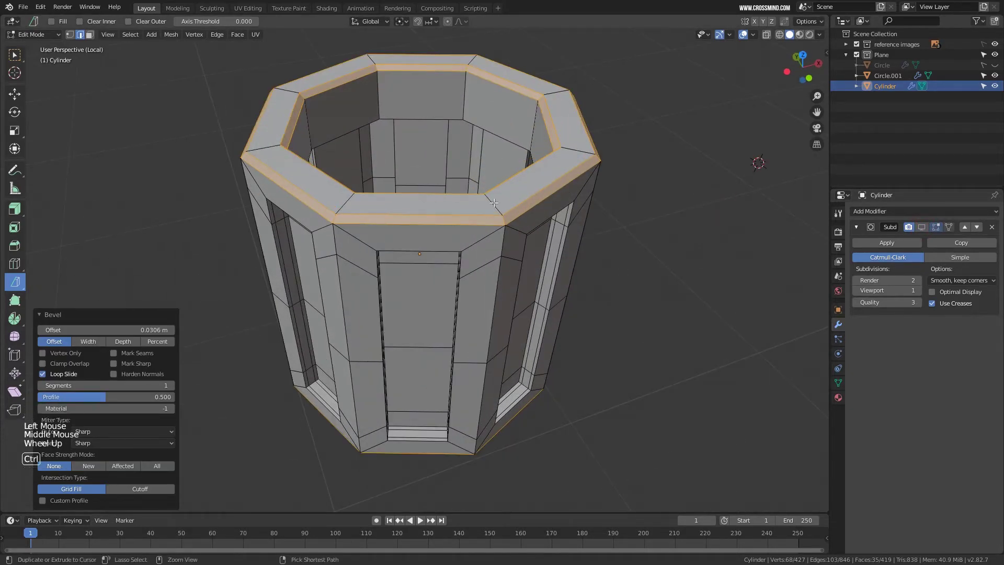
pyautogui.click(497, 198)
pyautogui.rightClick(498, 198)
pyautogui.scroll(-2, 498, 196)
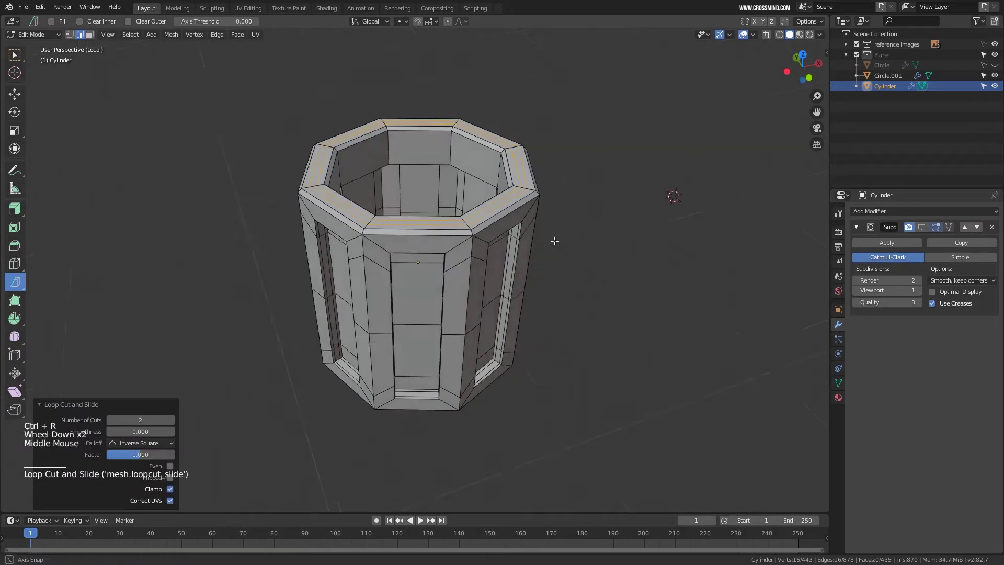
pyautogui.moveTo(554, 240); pyautogui.dragTo(599, 160, button='middle')
pyautogui.scroll(1, 599, 159)
# Cut two centred edge loops around the stack's lower rim face.
pyautogui.hotkey('ctrl', 'r')
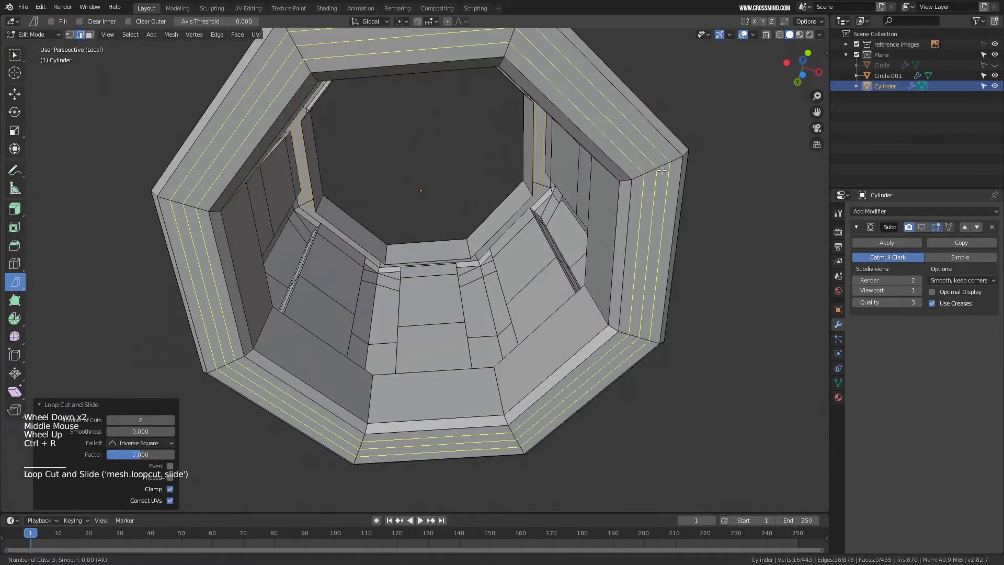
pyautogui.scroll(-1, 662, 171)
pyautogui.scroll(-1, 662, 170)
pyautogui.moveTo(662, 170); pyautogui.dragTo(688, 184, button='middle')
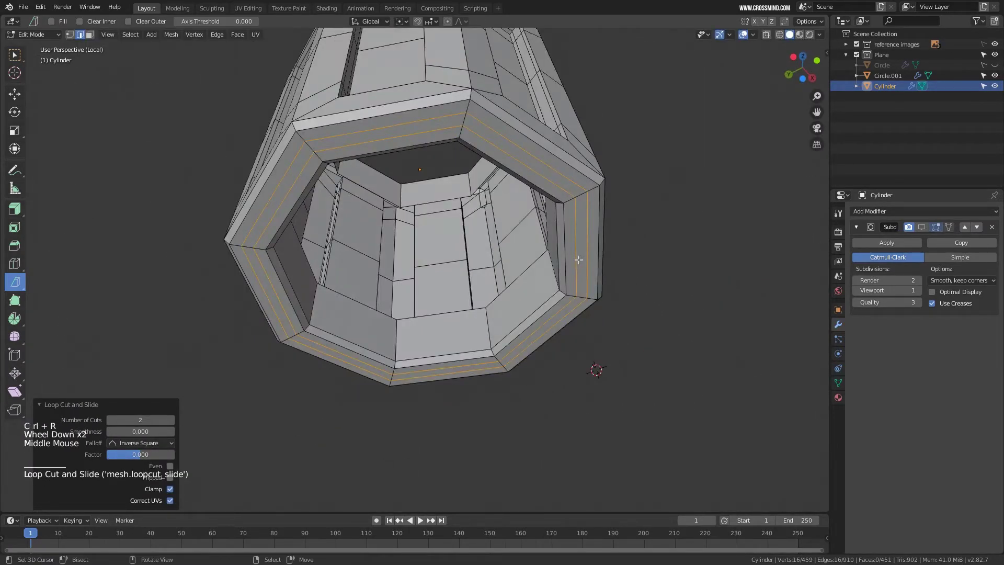
# Add one edge loop to the inner wall at each end, sliding the upper one towards the rim with factor 0.677.
pyautogui.moveTo(579, 260); pyautogui.dragTo(549, 274, button='middle')
pyautogui.click(531, 280)
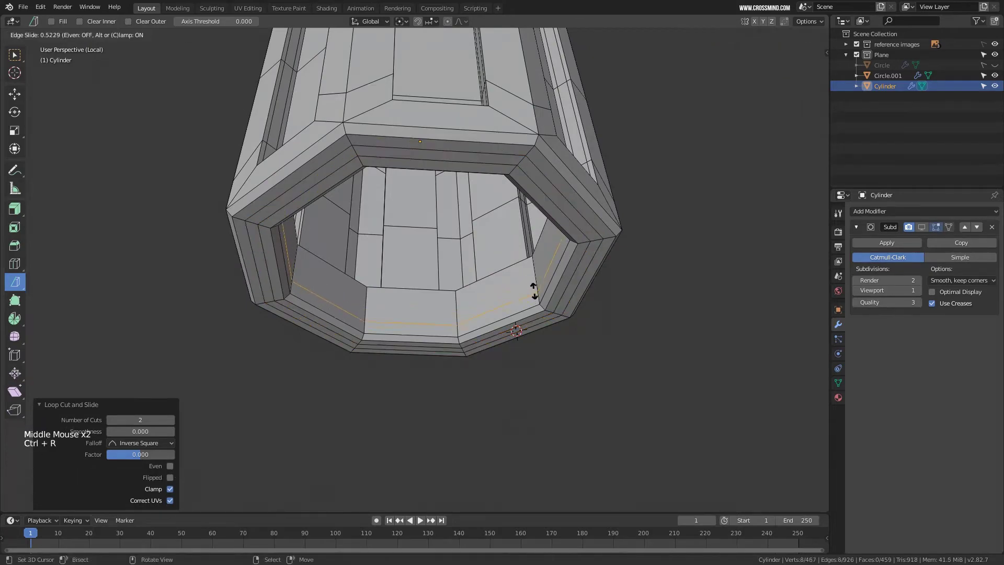
pyautogui.click(534, 290)
pyautogui.scroll(-2, 550, 241)
pyautogui.moveTo(560, 206); pyautogui.dragTo(544, 261, button='middle')
pyautogui.keyDown('shift'); pyautogui.moveTo(539, 220); pyautogui.dragTo(528, 418, button='middle'); pyautogui.keyUp('shift')
pyautogui.moveTo(523, 131); pyautogui.dragTo(513, 193, button='middle')
pyautogui.hotkey('ctrl', 'r')
pyautogui.click(520, 201)
pyautogui.click(522, 185)
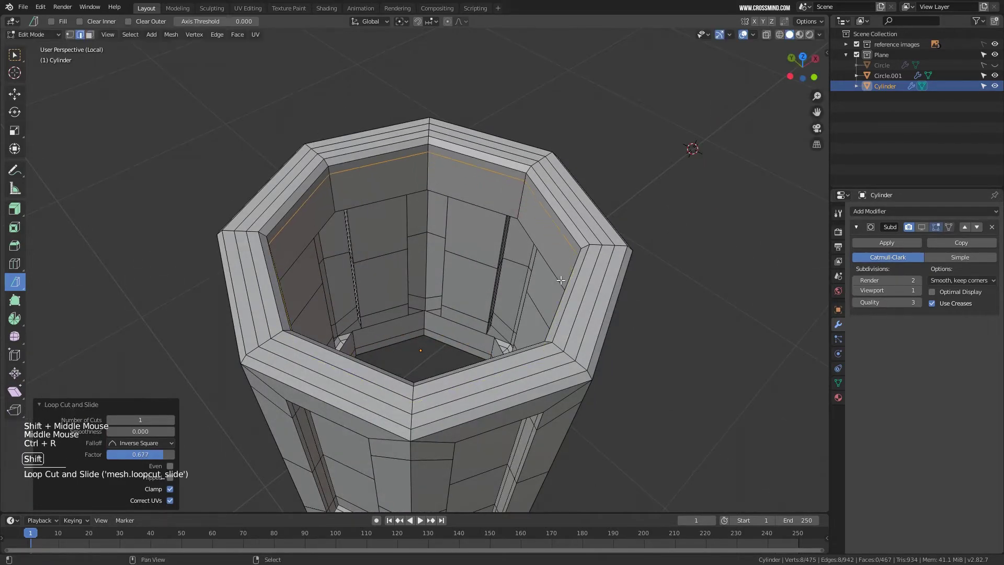
# Turn the subdivision preview back on and inspect the smoothed stack together with the rest of the plane.
pyautogui.keyDown('shift'); pyautogui.moveTo(547, 257); pyautogui.dragTo(566, 191, button='middle'); pyautogui.keyUp('shift')
pyautogui.moveTo(566, 191); pyautogui.dragTo(560, 144, button='middle')
pyautogui.scroll(-1, 545, 229)
pyautogui.moveTo(551, 254); pyautogui.dragTo(497, 235, button='middle')
pyautogui.click(922, 226)
pyautogui.scroll(-1, 580, 235)
pyautogui.press('Tab')
pyautogui.scroll(-3, 555, 238)
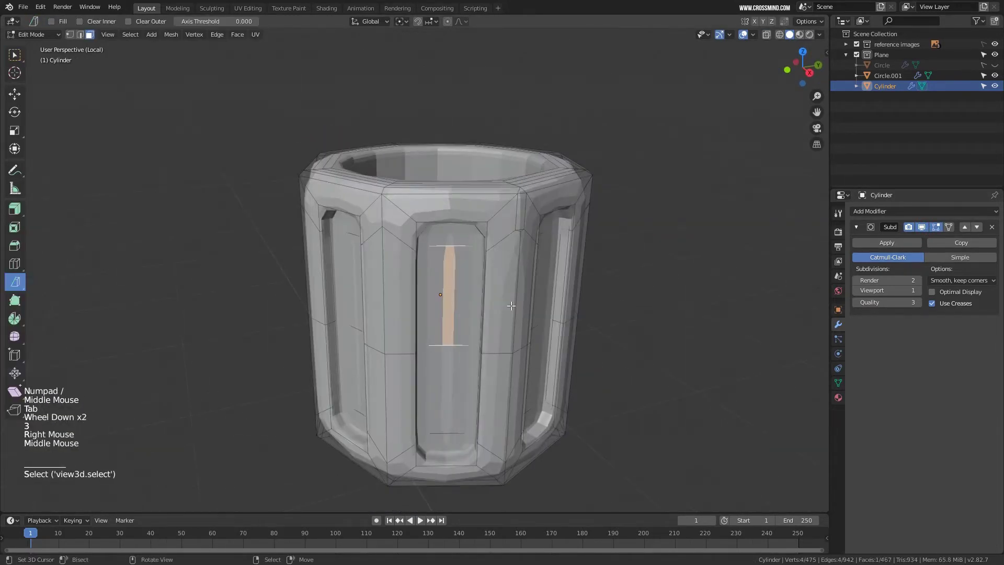
# Hide the subdivision preview, select the recessed panel faces and extend the selection to similar faces by perimeter.
pyautogui.keyDown('shift'); pyautogui.moveTo(680, 271); pyautogui.dragTo(487, 204, button='middle'); pyautogui.keyUp('shift')
pyautogui.click(921, 226)
pyautogui.keyDown('shift'); pyautogui.rightClick(481, 192); pyautogui.keyUp('shift')
pyautogui.moveTo(472, 350); pyautogui.dragTo(502, 361, button='middle')
pyautogui.click(130, 34)
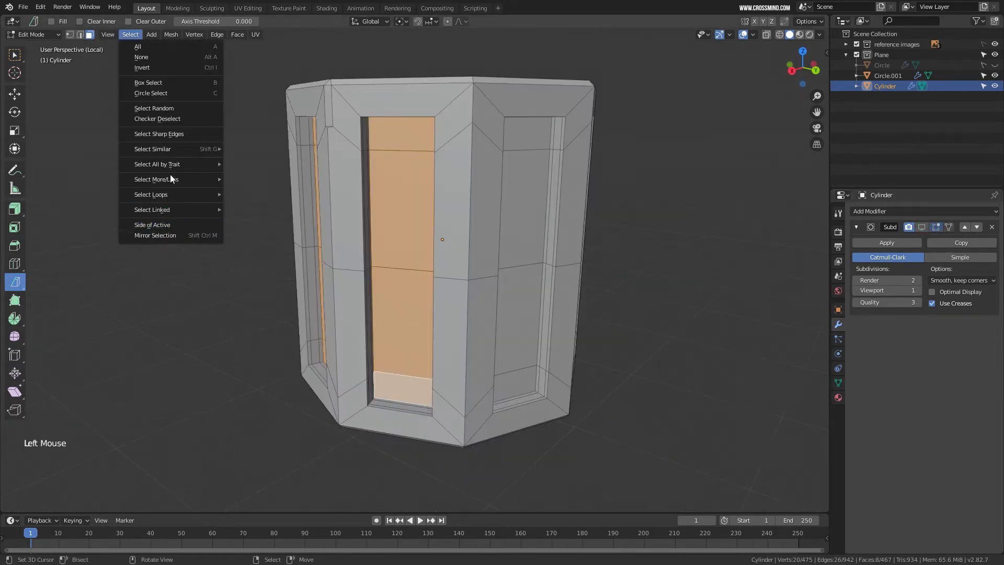
pyautogui.moveTo(179, 149)
pyautogui.click(251, 183)
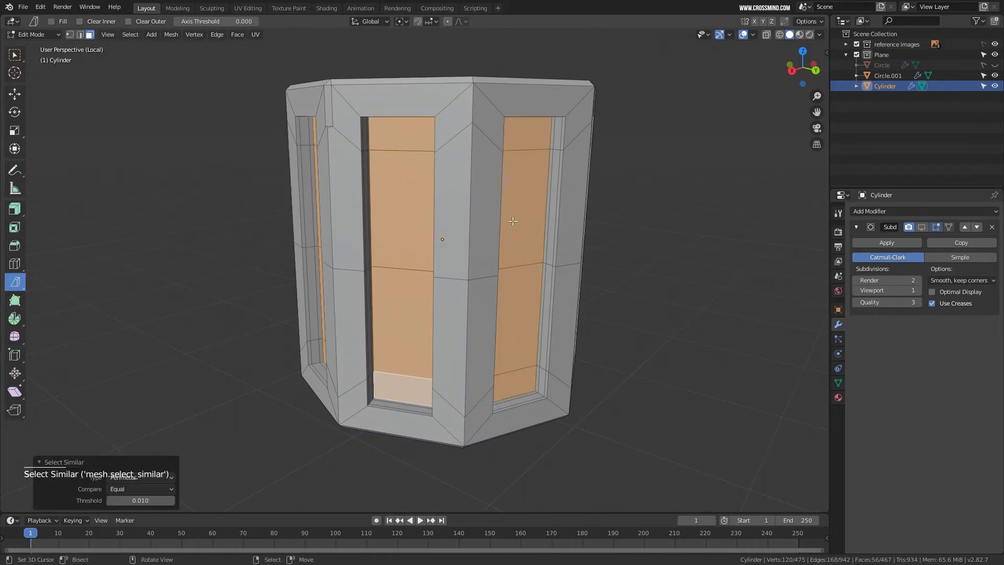
pyautogui.scroll(-2, 479, 209)
pyautogui.moveTo(479, 209)
pyautogui.mouseDown(button='middle')
pyautogui.moveTo(484, 258)
pyautogui.moveTo(504, 227)
pyautogui.moveTo(488, 328)
pyautogui.moveTo(578, 328)
pyautogui.moveTo(502, 139)
pyautogui.moveTo(393, 213)
pyautogui.mouseUp(button='middle')
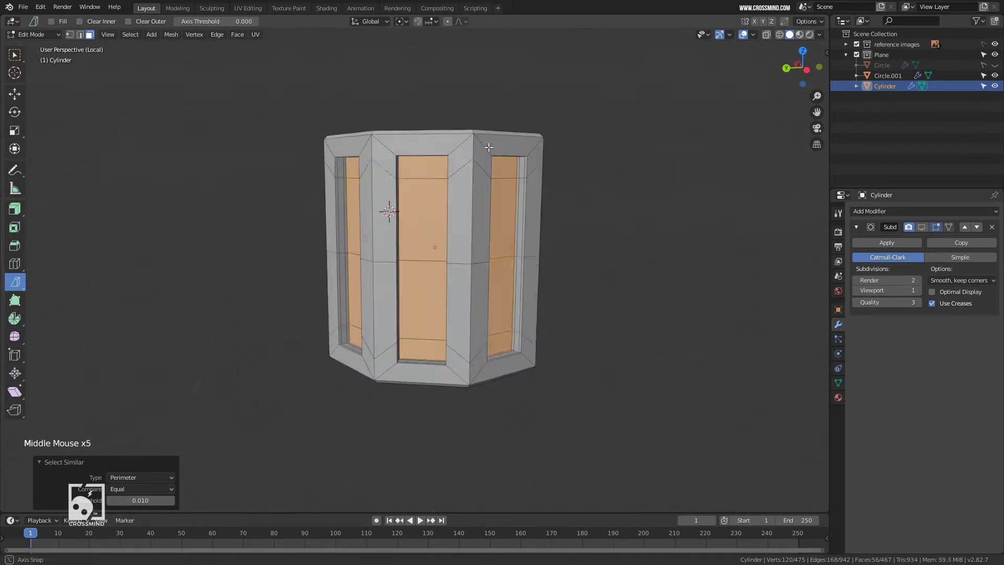
# Deselect the upper and lower rim faces in wireframe front view, then delete the remaining selected panel faces and restore solid shading.
pyautogui.press('z')
pyautogui.moveTo(450, 189); pyautogui.dragTo(470, 181, button='middle')
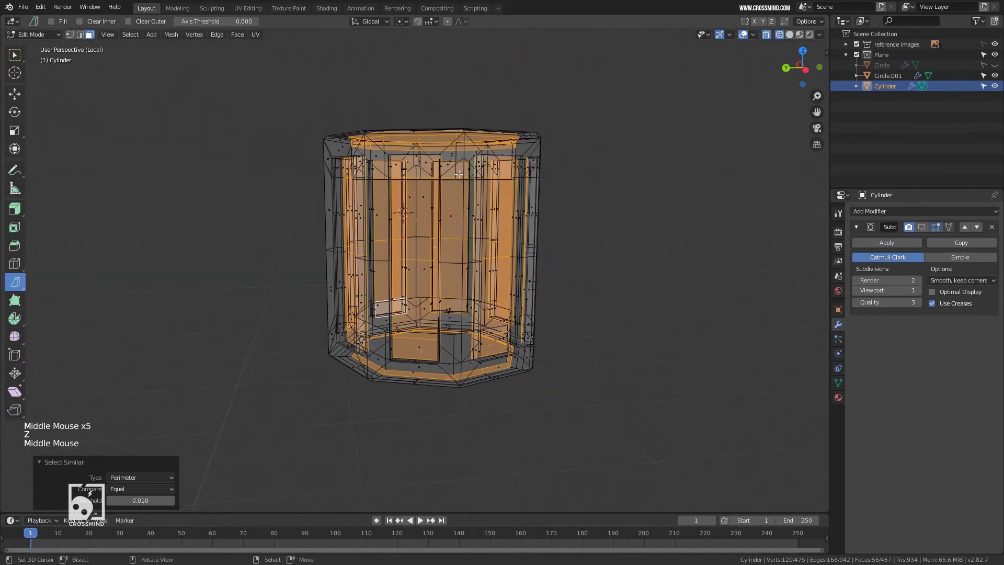
pyautogui.press('KP_1')
pyautogui.moveTo(259, 86); pyautogui.dragTo(588, 137, button='middle')
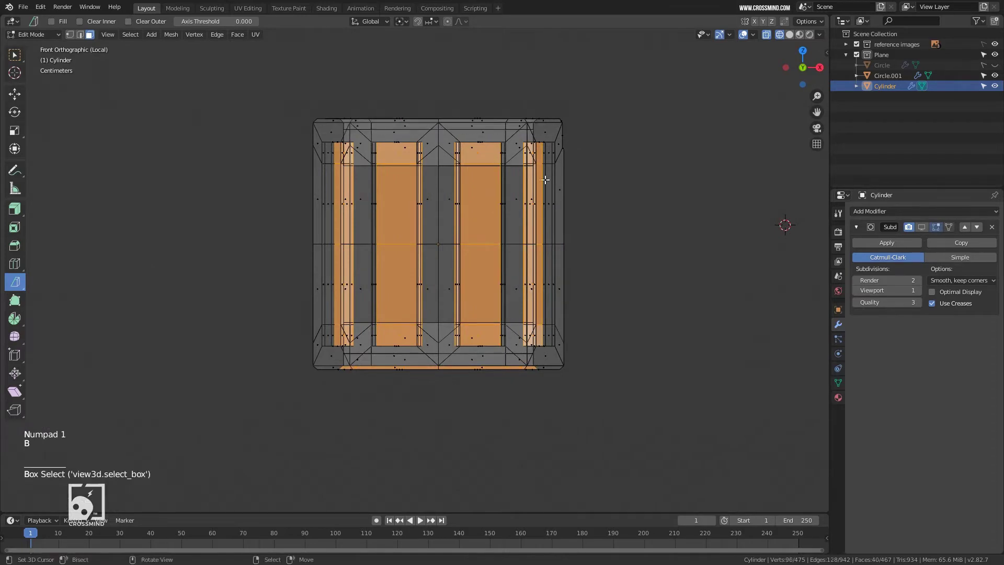
pyautogui.moveTo(276, 400); pyautogui.dragTo(589, 360, button='middle')
pyautogui.moveTo(575, 209); pyautogui.dragTo(585, 244, button='middle')
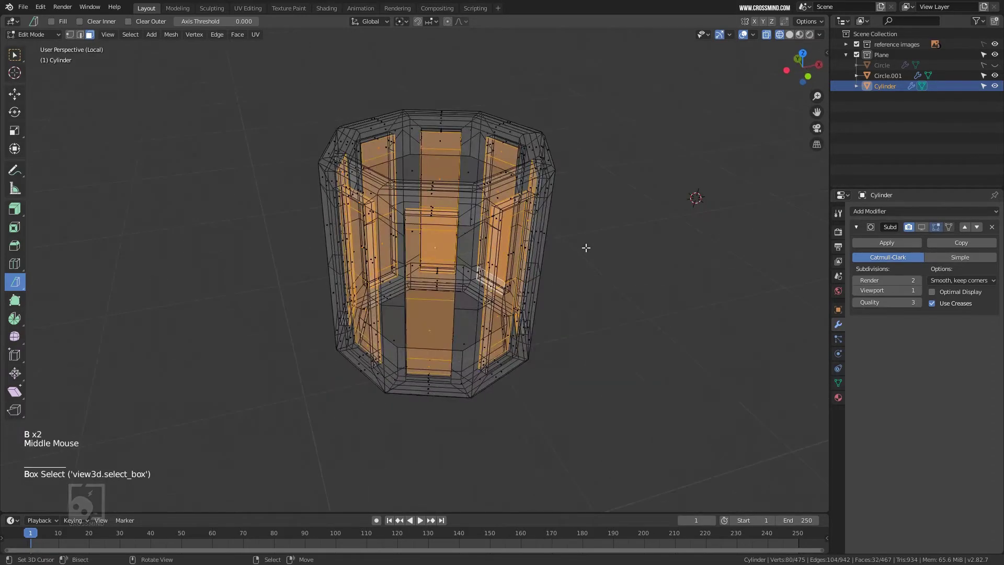
pyautogui.press('Delete')
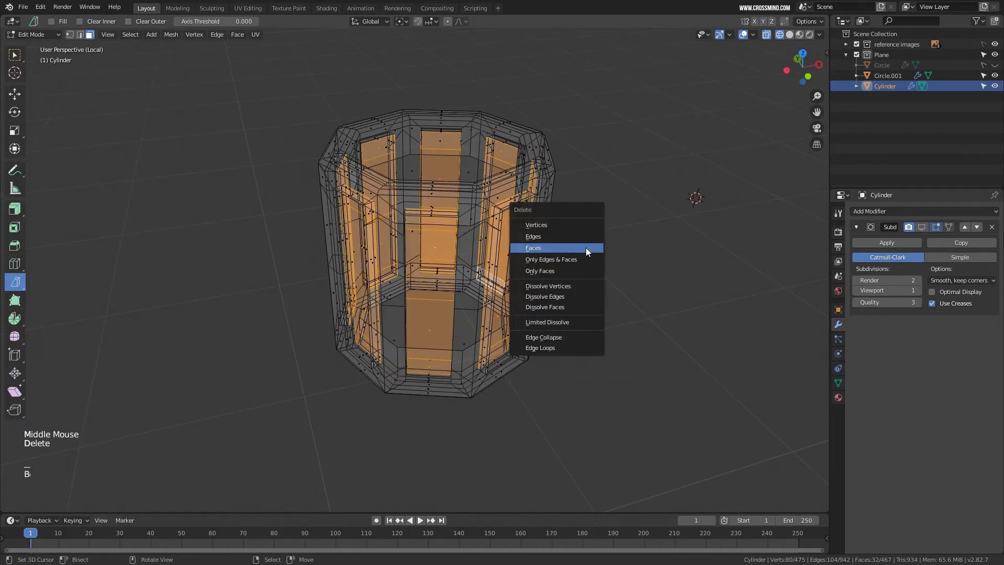
pyautogui.click(586, 246)
pyautogui.press('z')
pyautogui.click(629, 220)
pyautogui.keyDown('shift'); pyautogui.moveTo(616, 183); pyautogui.dragTo(617, 220, button='middle'); pyautogui.keyUp('shift')
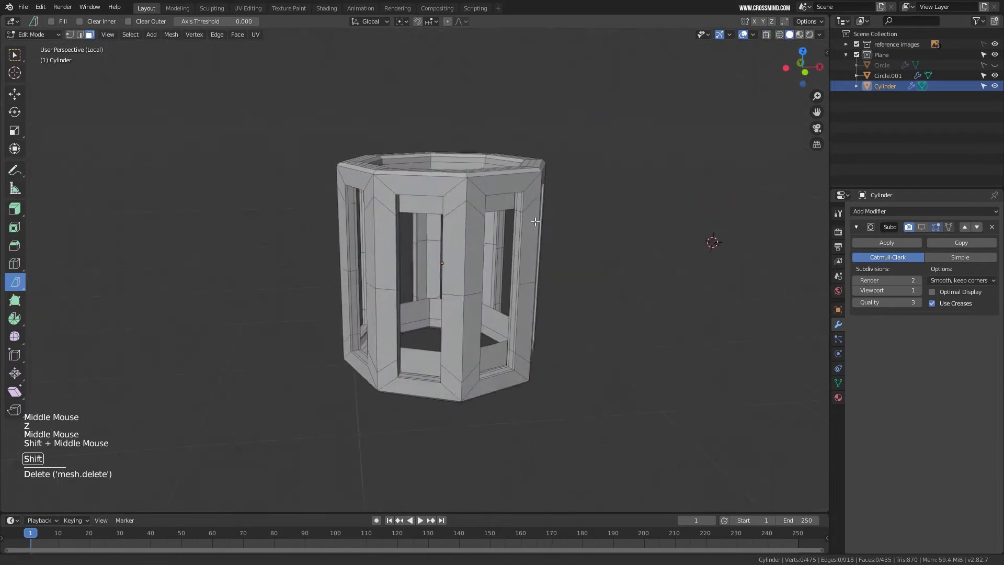
# Turn the subdivision preview back on and set the modifier's viewport level to 2.
pyautogui.scroll(2, 617, 220)
pyautogui.click(921, 226)
pyautogui.moveTo(801, 240); pyautogui.dragTo(557, 242, button='middle')
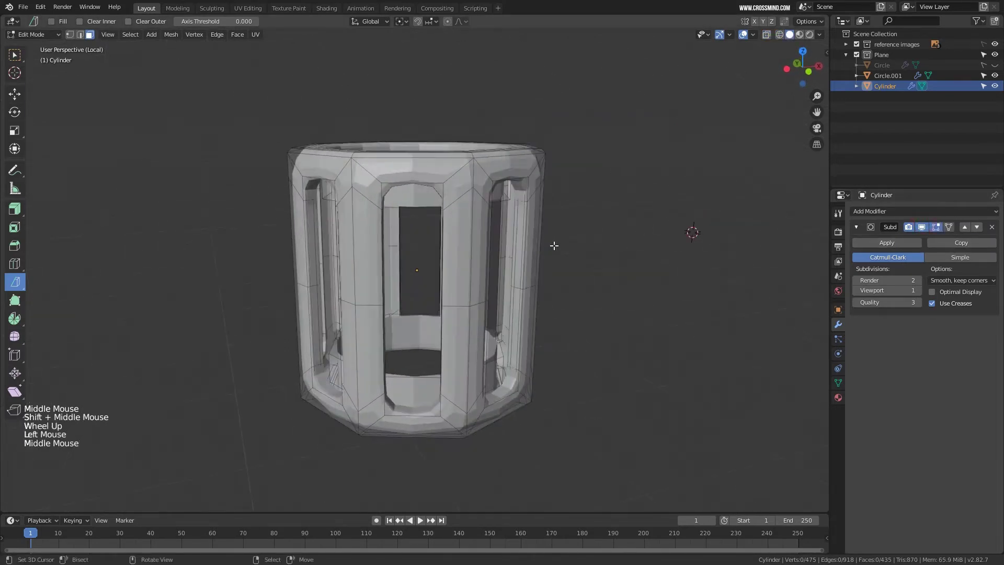
pyautogui.click(921, 290)
pyautogui.moveTo(654, 236); pyautogui.dragTo(612, 233, button='middle')
# Apply Shade Smooth to the stack object and save the file.
pyautogui.press('space')
pyautogui.write('Shade Smooth')
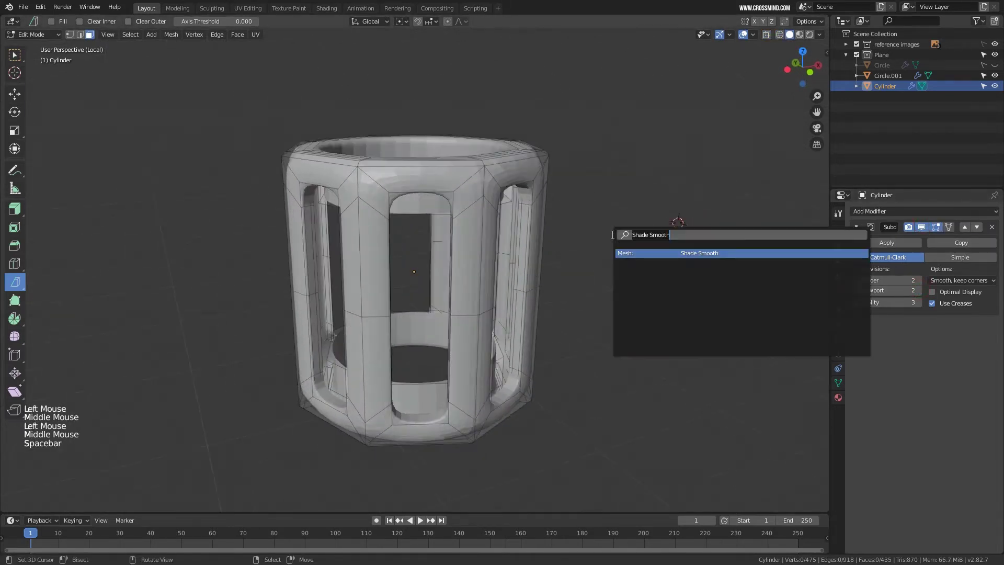
pyautogui.click(722, 263)
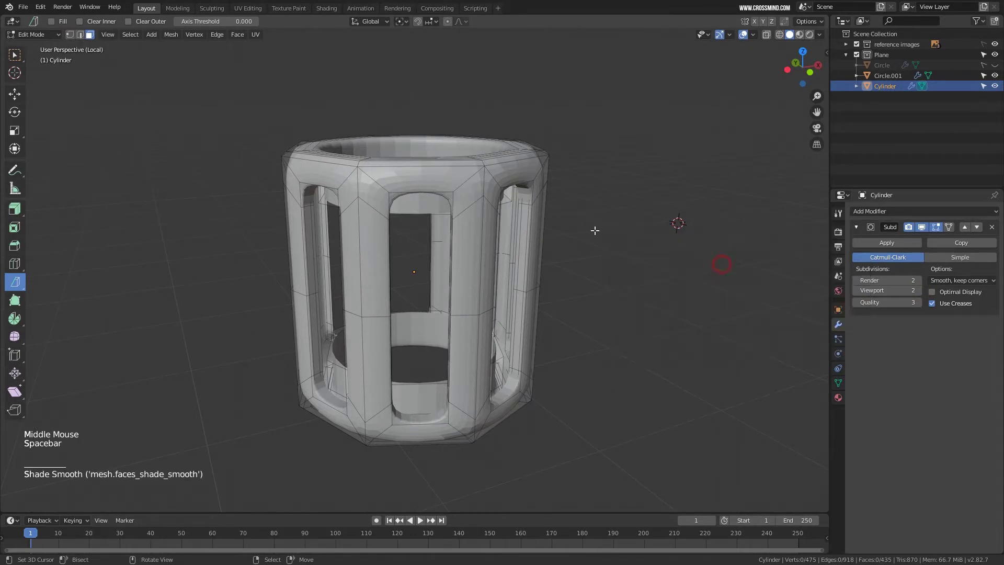
pyautogui.press('Tab')
pyautogui.press('space')
pyautogui.click(607, 246)
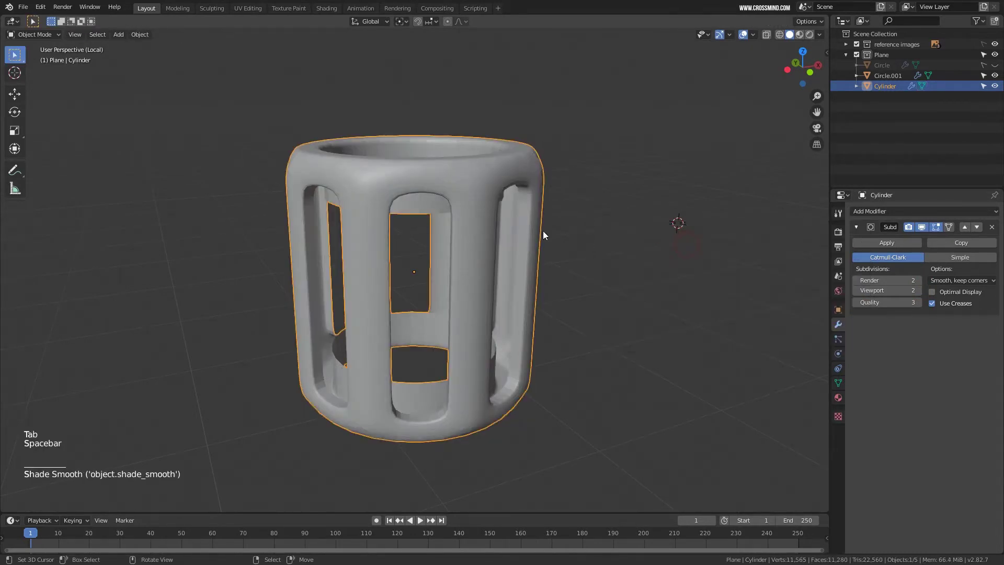
pyautogui.moveTo(544, 233); pyautogui.dragTo(603, 204, button='middle')
pyautogui.hotkey('ctrl', 's')
# Move the inner wall's upper free edge loop up and the lower one down along Z to clear the window openings.
pyautogui.scroll(-2, 542, 218)
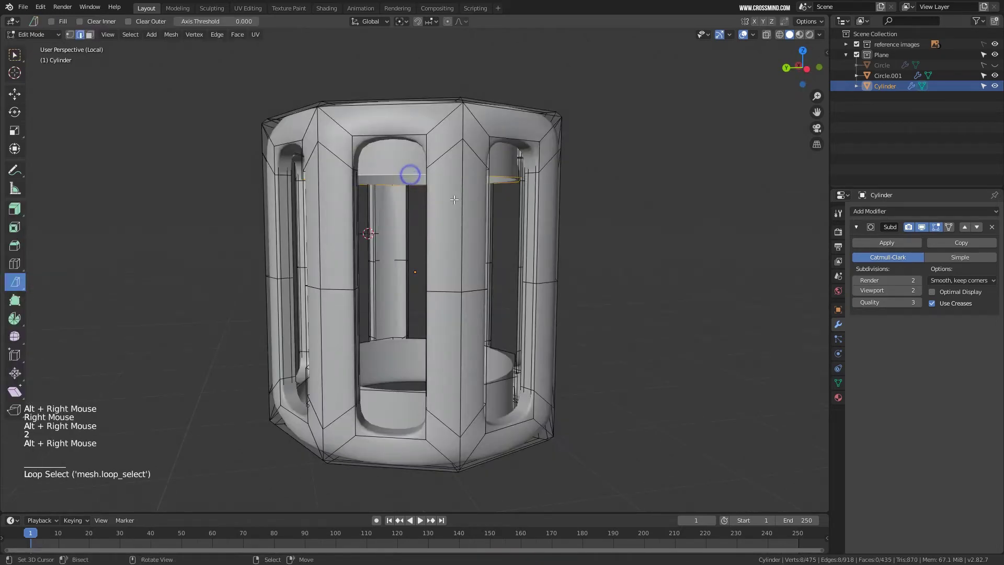
pyautogui.scroll(1, 434, 216)
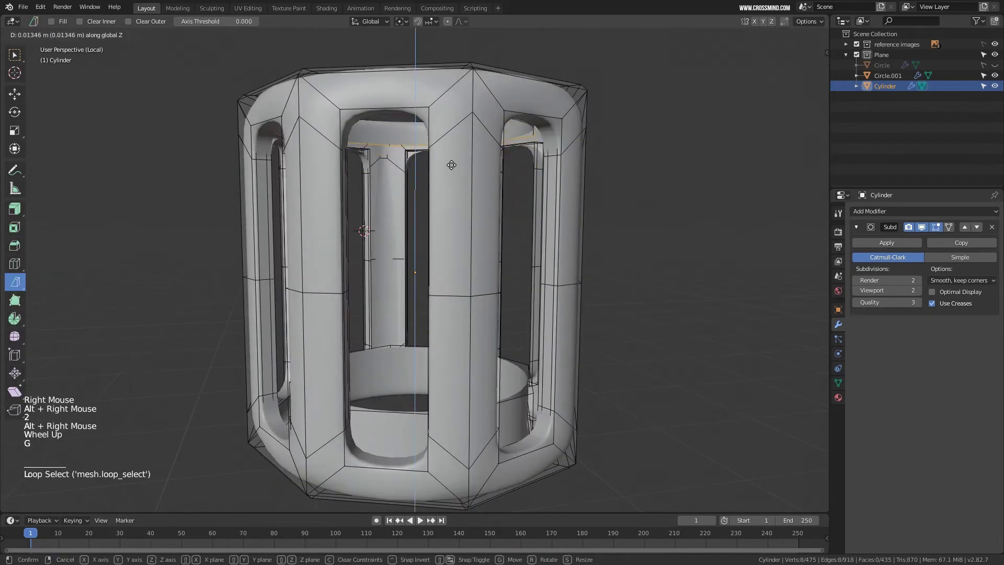
pyautogui.press('g')
pyautogui.rightClick(407, 408)
pyautogui.press('g')
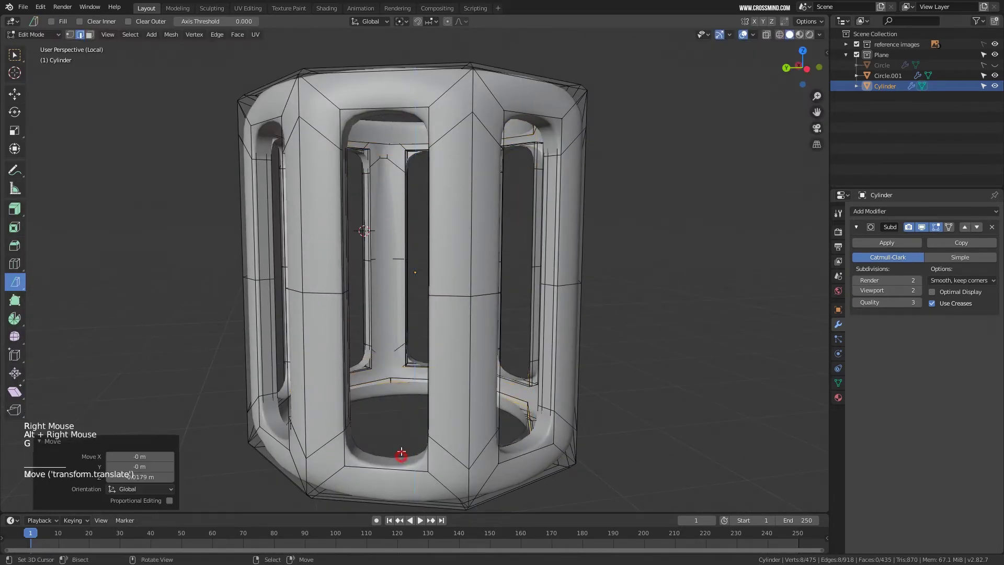
# Return to Object Mode, inspect the opened stack from several angles and save the file.
pyautogui.press('Tab')
pyautogui.scroll(-1, 451, 360)
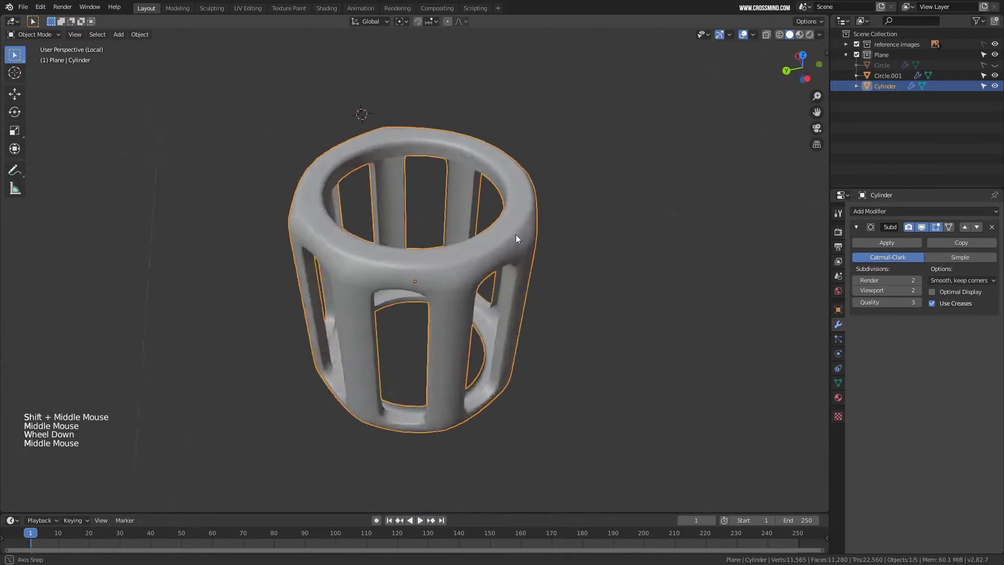
pyautogui.moveTo(516, 234)
pyautogui.mouseDown(button='middle')
pyautogui.moveTo(508, 188)
pyautogui.moveTo(501, 206)
pyautogui.moveTo(459, 233)
pyautogui.moveTo(486, 251)
pyautogui.moveTo(489, 218)
pyautogui.moveTo(476, 245)
pyautogui.moveTo(420, 295)
pyautogui.moveTo(479, 264)
pyautogui.moveTo(476, 189)
pyautogui.moveTo(502, 240)
pyautogui.mouseUp(button='middle')
pyautogui.hotkey('ctrl', 's')
pyautogui.scroll(2, 505, 190)
pyautogui.scroll(2, 501, 206)
pyautogui.scroll(-1, 488, 217)
pyautogui.scroll(-3, 476, 189)
pyautogui.scroll(-2, 476, 188)
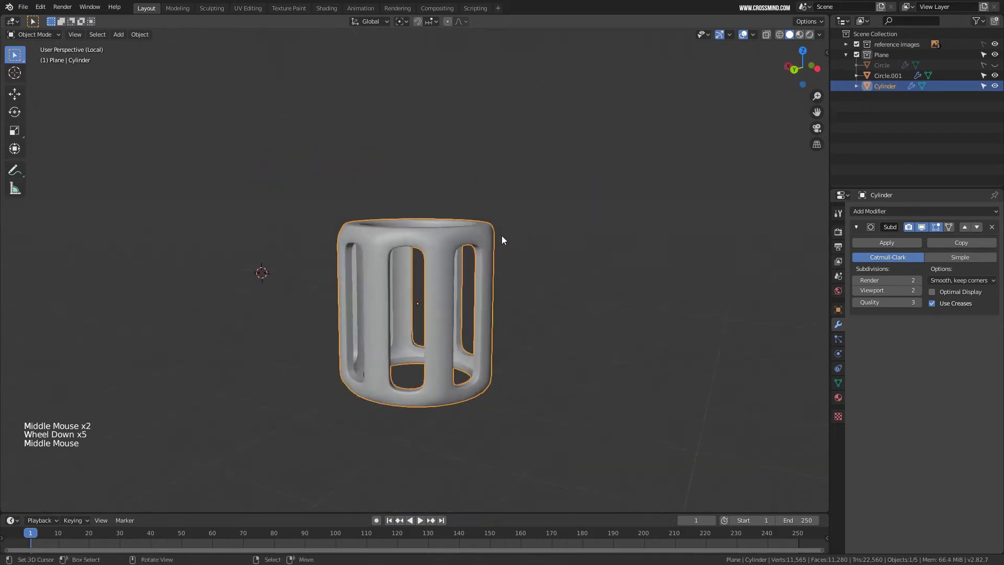
# Leave local view and, in top view, align the stack with its circular base, scaling it to about 0.865.
pyautogui.press('KP_1')
pyautogui.press('KP_7')
pyautogui.scroll(2, 468, 244)
pyautogui.press('g')
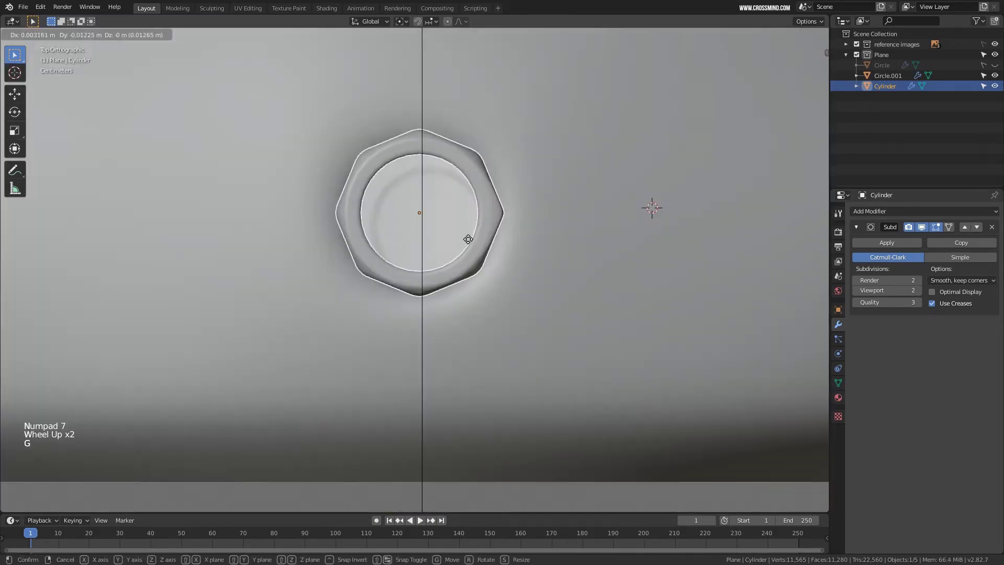
pyautogui.click(469, 240)
pyautogui.press('s')
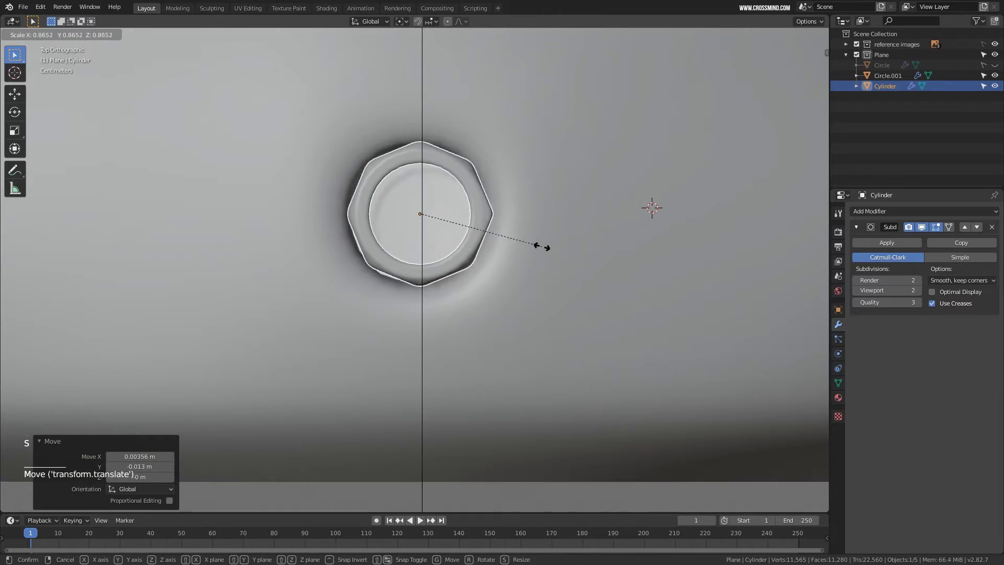
pyautogui.press('g')
# Raise the stack 0.00063 m along Z and check its fit on the nose in front view.
pyautogui.scroll(-5, 544, 248)
pyautogui.moveTo(544, 248); pyautogui.dragTo(489, 205, button='middle')
pyautogui.scroll(2, 510, 193)
pyautogui.press('g')
pyautogui.press('z')
pyautogui.click(503, 248)
pyautogui.press('KP_1')
pyautogui.scroll(3, 503, 248)
pyautogui.scroll(-3, 482, 100)
pyautogui.scroll(-2, 483, 106)
# Open the active tool's settings and show the Transform options for Affect Only.
pyautogui.keyDown('shift'); pyautogui.moveTo(484, 106); pyautogui.dragTo(479, 209, button='middle'); pyautogui.keyUp('shift')
pyautogui.click(839, 214)
pyautogui.click(868, 256)
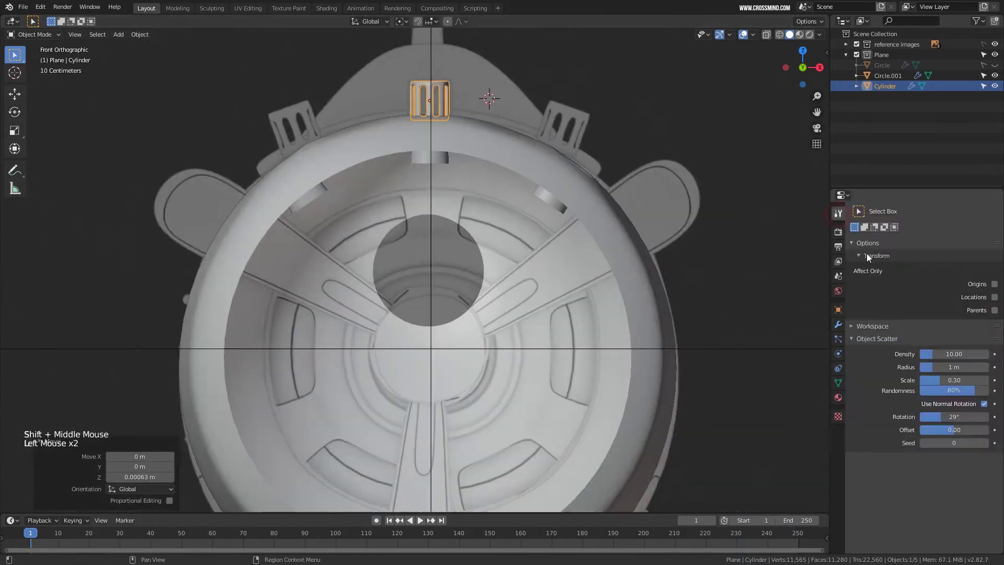
pyautogui.keyDown('shift'); pyautogui.moveTo(613, 273); pyautogui.dragTo(605, 251, button='middle'); pyautogui.keyUp('shift')
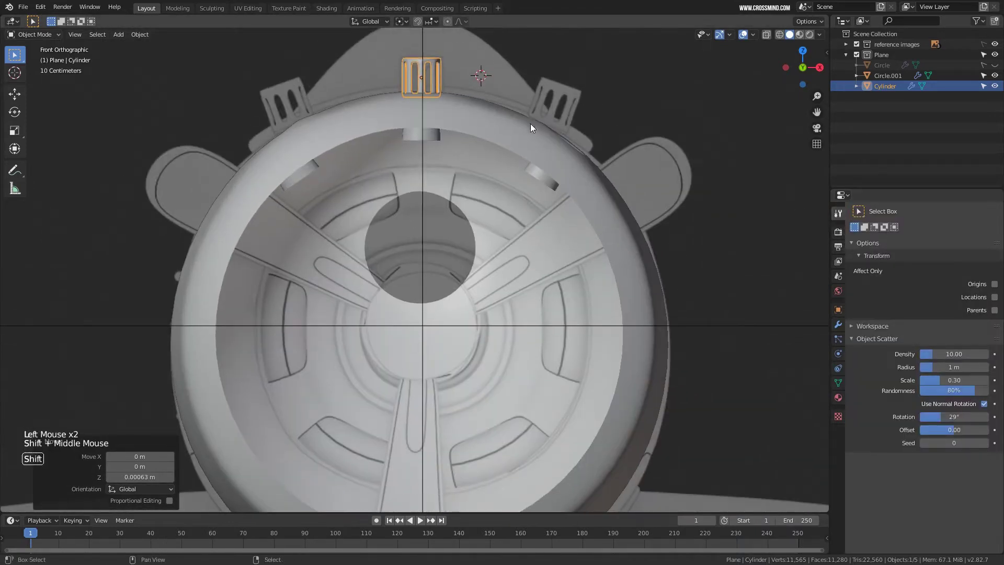
pyautogui.keyDown('shift'); pyautogui.moveTo(530, 124); pyautogui.dragTo(532, 133, button='middle'); pyautogui.keyUp('shift')
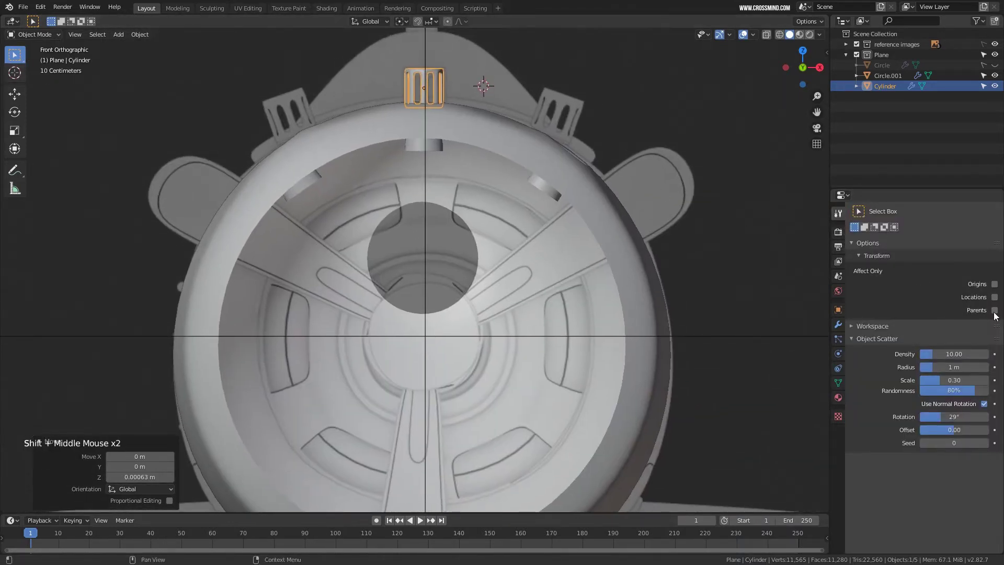
# Move only the slotted cylinder's origin down to the centre of the fuselage, and turn off origin-only transforms.
pyautogui.keyDown('shift'); pyautogui.moveTo(457, 158); pyautogui.dragTo(458, 158, button='middle'); pyautogui.keyUp('shift')
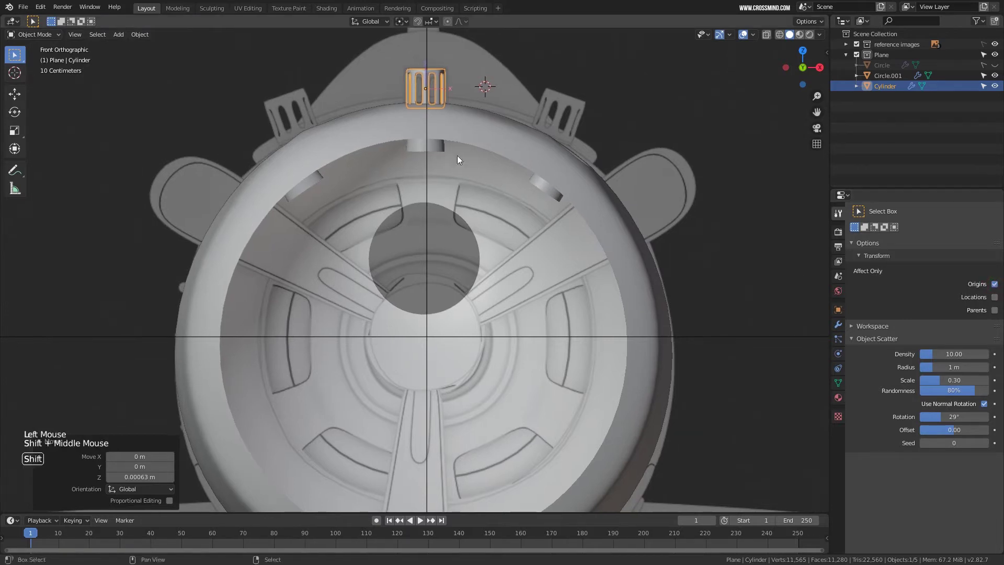
pyautogui.press('g')
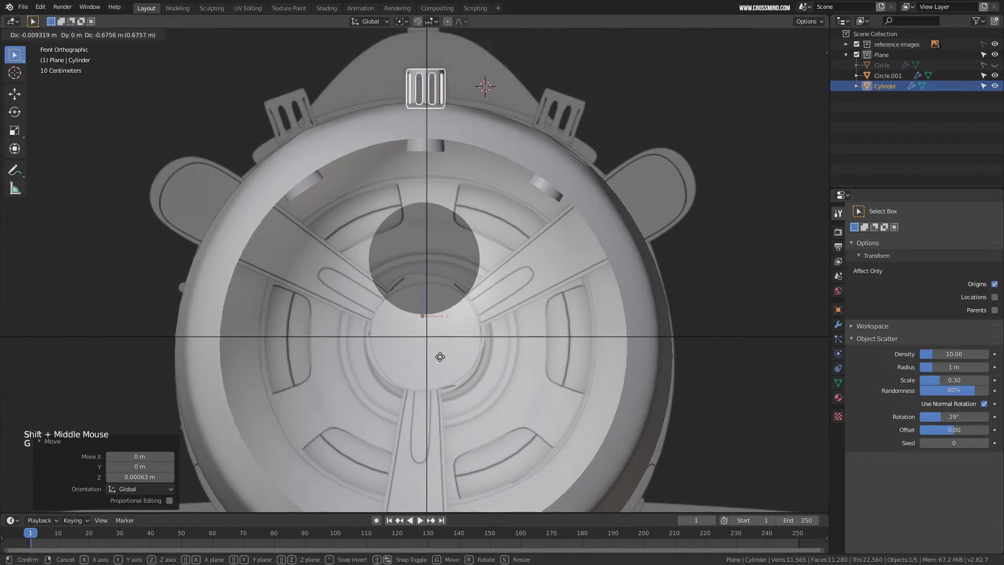
pyautogui.click(444, 369)
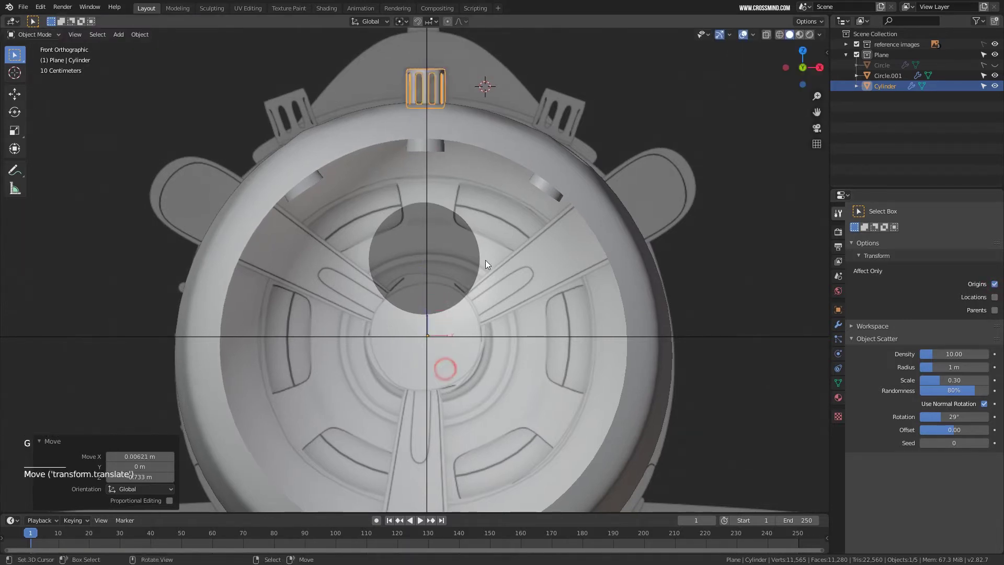
pyautogui.click(995, 284)
# Duplicate the slotted cylinder, rotate the copy -30.9° around the fuselage centre and adjust its scale to sit on the hull.
pyautogui.hotkey('shift', 'd')
pyautogui.press('r')
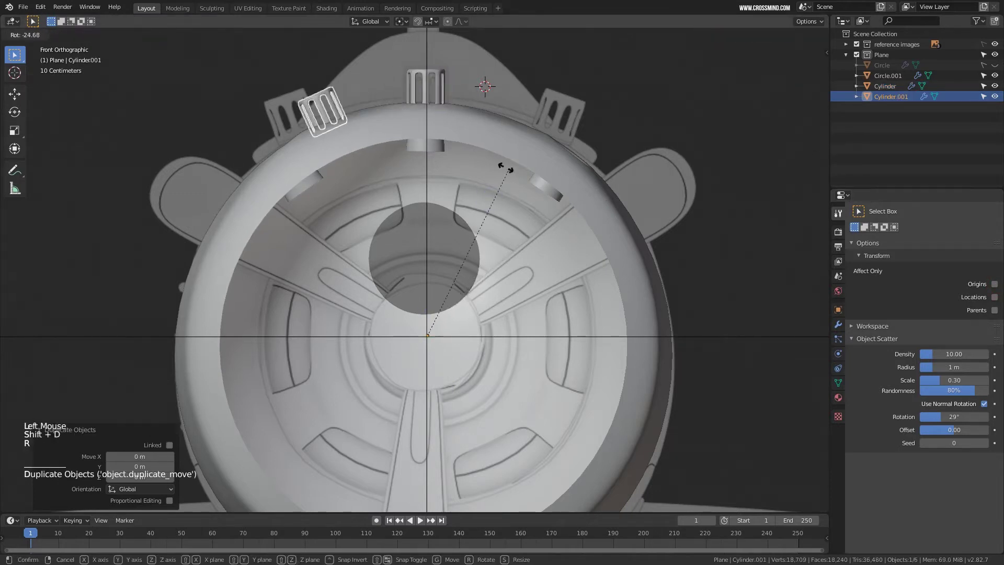
pyautogui.click(487, 170)
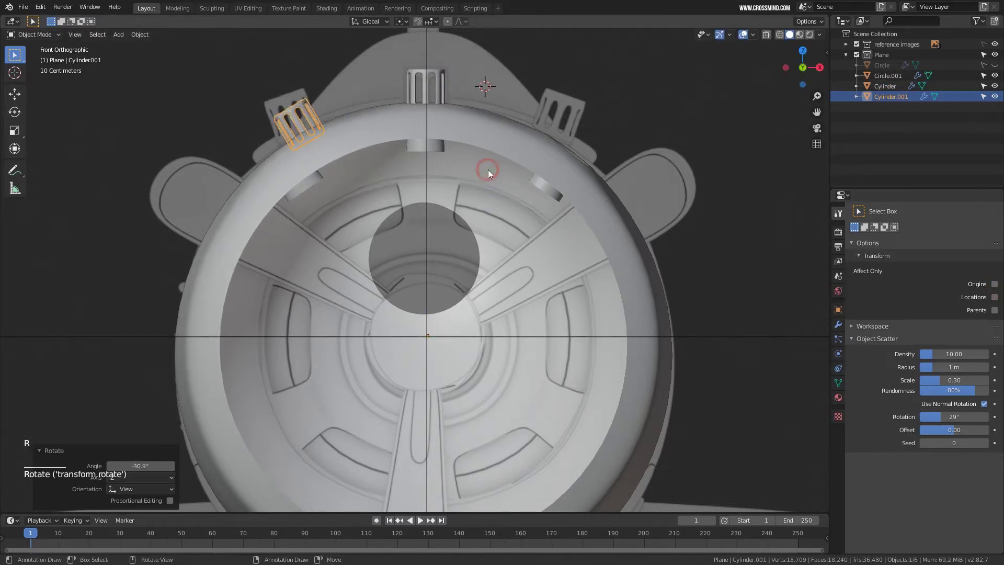
pyautogui.press('s')
pyautogui.click(489, 166)
# Duplicate the rotated slotted cylinder and rotate the copy 62.6° to the opposite side of the fuselage.
pyautogui.hotkey('shift', 'd')
pyautogui.rightClick(525, 172)
pyautogui.press('r')
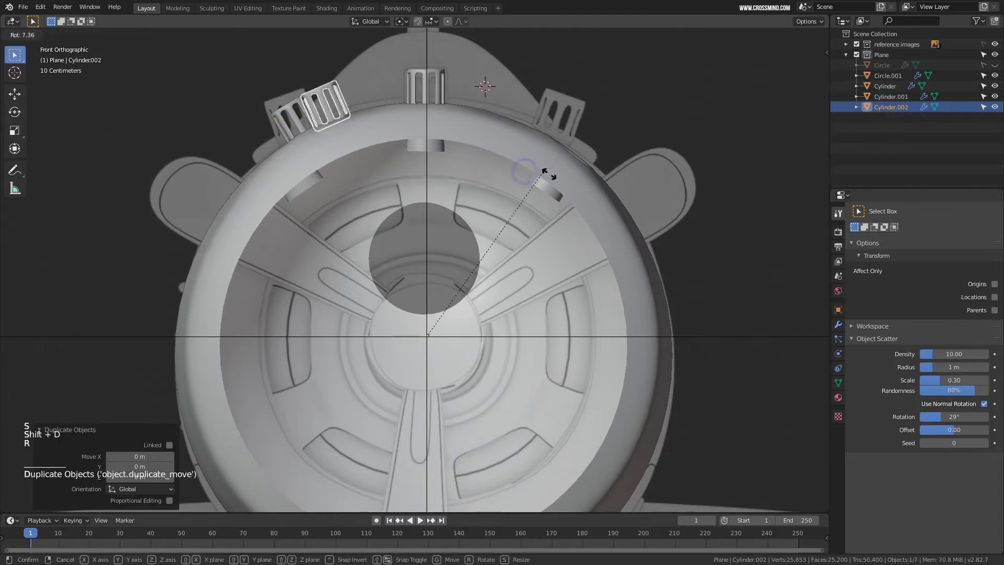
pyautogui.click(650, 333)
pyautogui.moveTo(650, 332); pyautogui.dragTo(532, 296, button='middle')
pyautogui.scroll(-9, 538, 294)
pyautogui.scroll(4, 529, 285)
pyautogui.press('r')
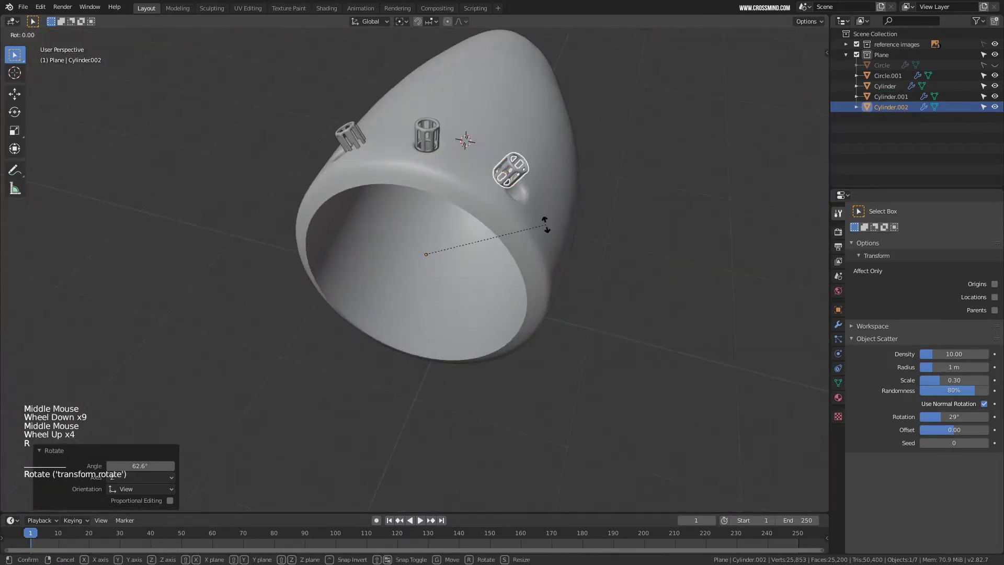
pyautogui.click(544, 212)
pyautogui.scroll(-3, 542, 209)
pyautogui.moveTo(541, 209); pyautogui.dragTo(652, 272, button='middle')
pyautogui.scroll(2, 567, 262)
# Select the vertical edge loop just behind the reference's front panel outline on the fuselage mesh, using a right-side wireframe view.
pyautogui.rightClick(603, 260)
pyautogui.scroll(-2, 653, 271)
pyautogui.moveTo(583, 229); pyautogui.dragTo(565, 230, button='middle')
pyautogui.press('KP_1')
pyautogui.press('KP_3')
pyautogui.keyDown('shift'); pyautogui.moveTo(565, 230); pyautogui.dragTo(439, 221, button='middle'); pyautogui.keyUp('shift')
pyautogui.scroll(1, 439, 221)
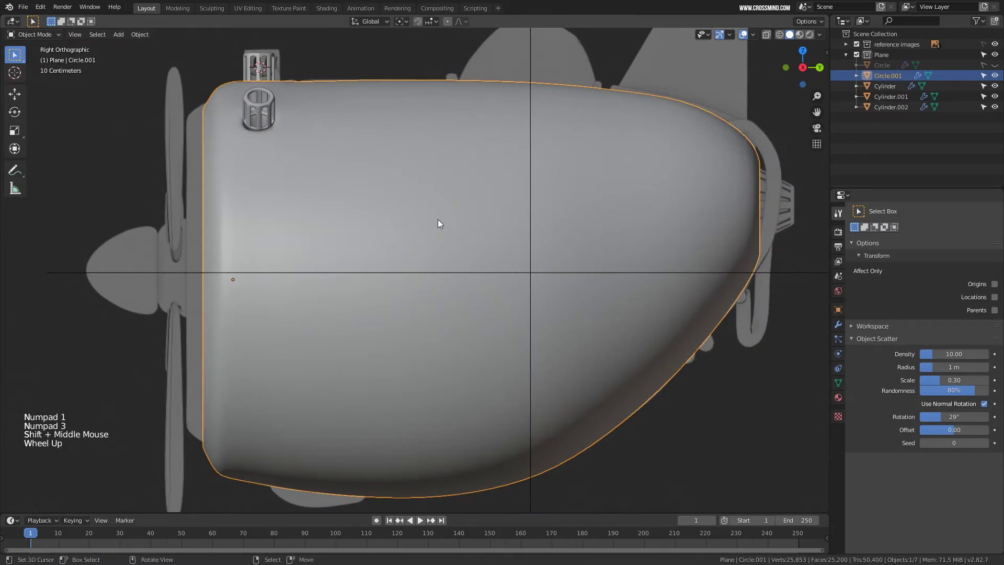
pyautogui.press('z')
pyautogui.press('Tab')
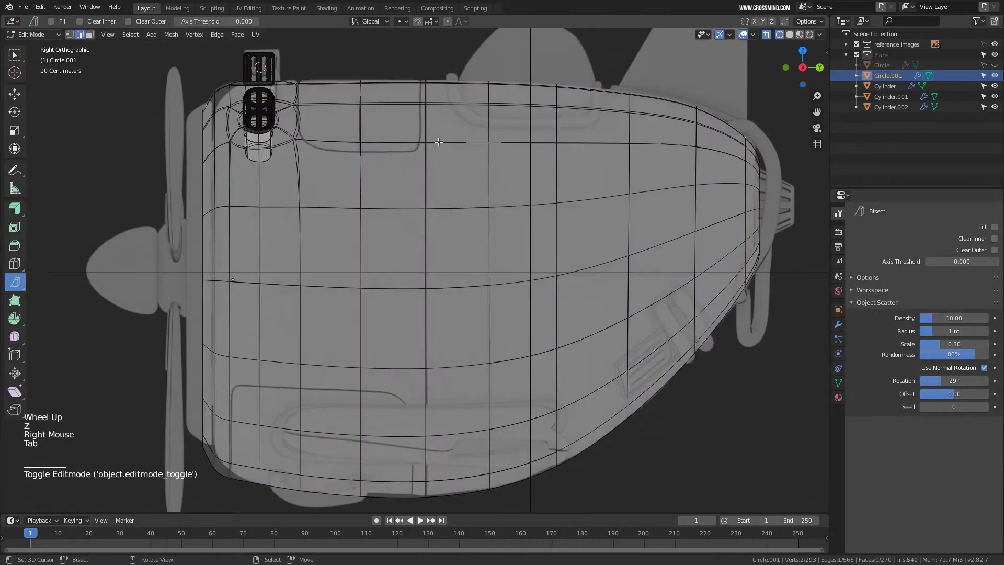
pyautogui.scroll(1, 428, 176)
pyautogui.scroll(-2, 429, 167)
pyautogui.keyDown('shift'); pyautogui.moveTo(429, 167); pyautogui.dragTo(435, 178, button='middle'); pyautogui.keyUp('shift')
pyautogui.scroll(3, 437, 181)
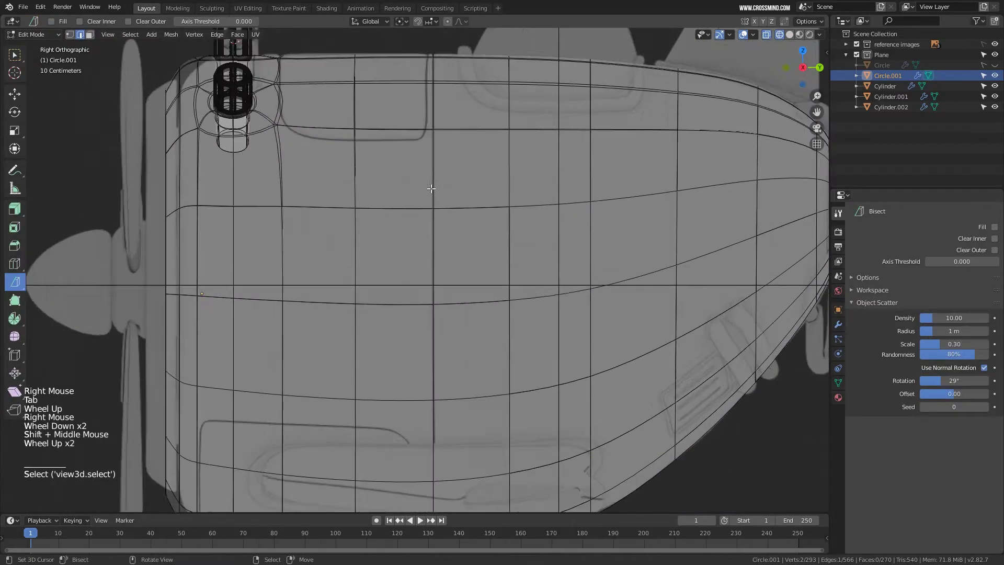
pyautogui.scroll(-1, 439, 188)
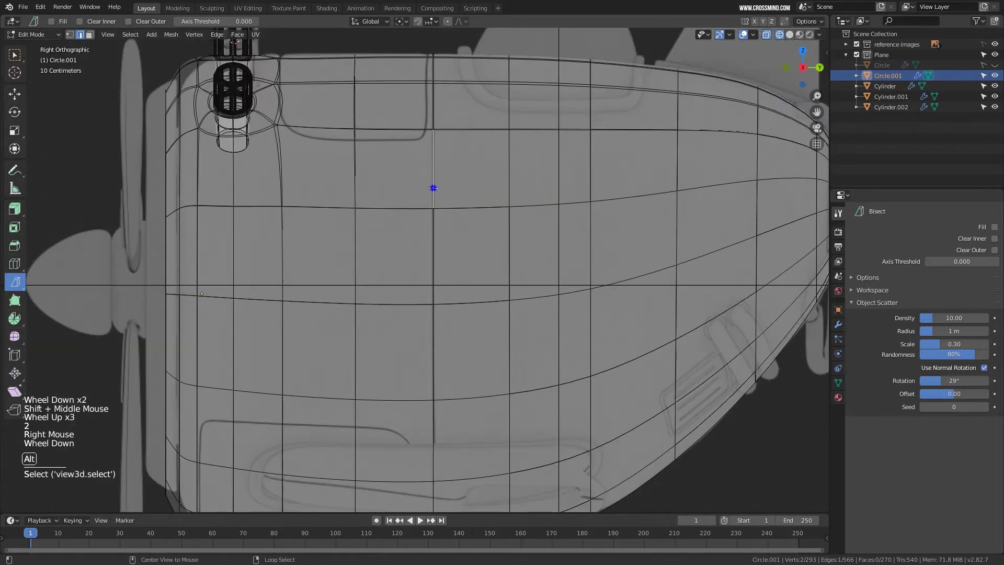
pyautogui.keyDown('alt'); pyautogui.rightClick(433, 188); pyautogui.keyUp('alt')
# Hide the fuselage's subdivision in the viewport and bevel the selected edge loop with an offset of about 0.005 m.
pyautogui.keyDown('shift'); pyautogui.moveTo(431, 330); pyautogui.dragTo(439, 277, button='middle'); pyautogui.keyUp('shift')
pyautogui.scroll(4, 438, 320)
pyautogui.click(838, 325)
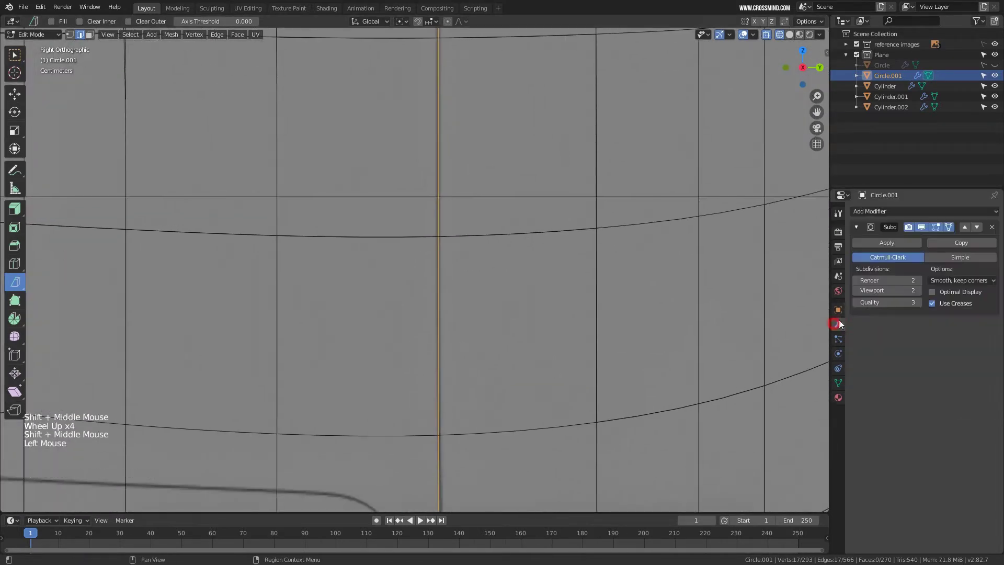
pyautogui.click(922, 228)
pyautogui.keyDown('shift'); pyautogui.moveTo(426, 315); pyautogui.dragTo(464, 281, button='middle'); pyautogui.keyUp('shift')
pyautogui.scroll(2, 430, 274)
pyautogui.scroll(1, 467, 279)
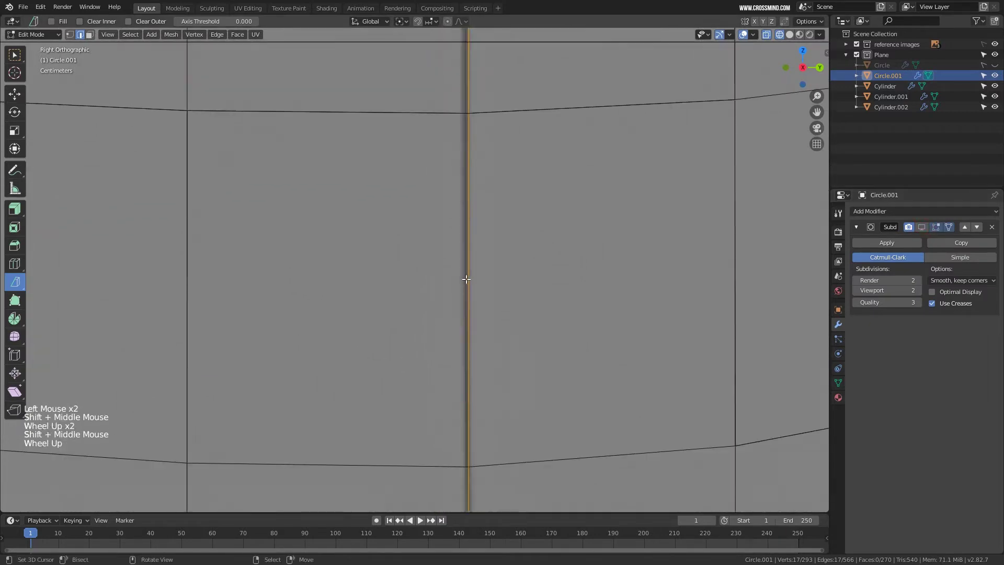
pyautogui.hotkey('ctrl', 'b')
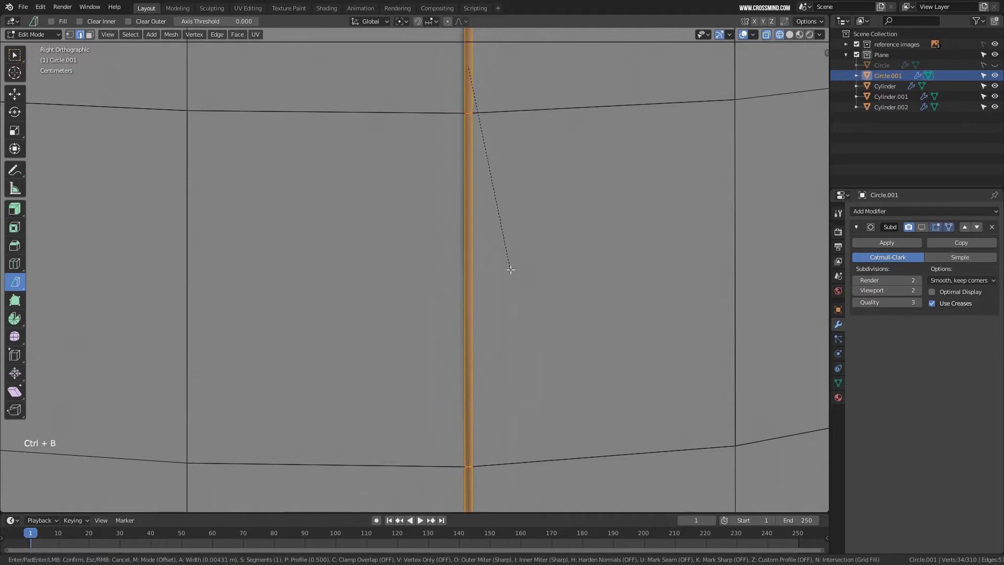
pyautogui.keyDown('shift'); pyautogui.moveTo(497, 267); pyautogui.dragTo(493, 319, button='middle'); pyautogui.keyUp('shift')
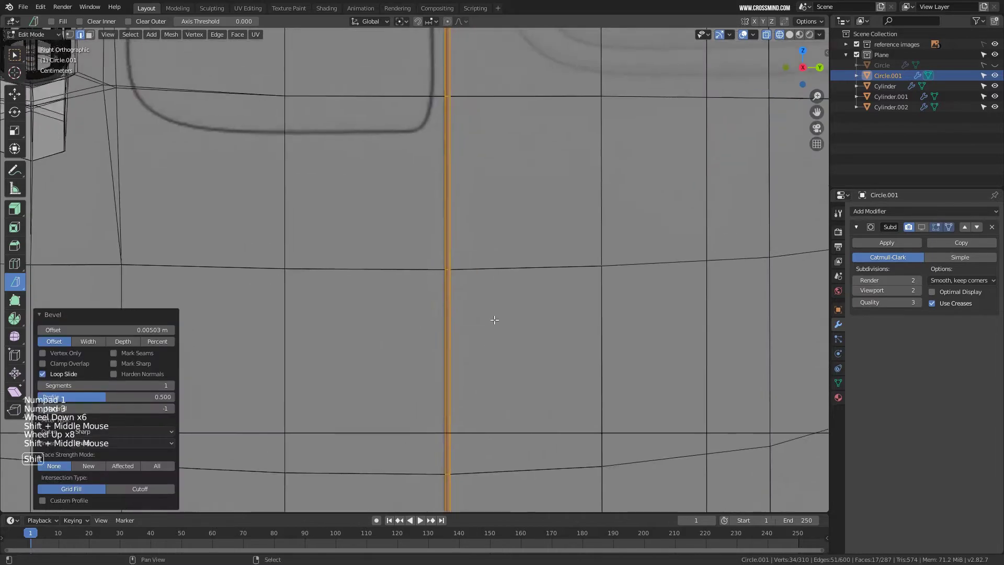
pyautogui.scroll(2, 494, 320)
# Extrude the bevelled strip along its normals into the fuselage by about 0.02 m to form a panel groove.
pyautogui.moveTo(10, 211); pyautogui.dragTo(48, 216)
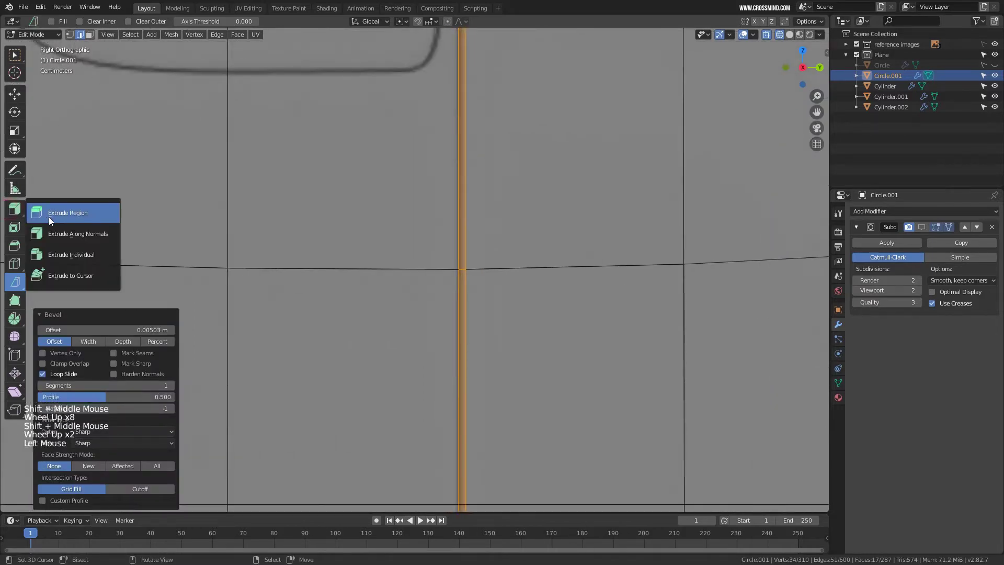
pyautogui.click(57, 234)
pyautogui.scroll(-1, 493, 249)
pyautogui.moveTo(494, 249); pyautogui.dragTo(468, 361, button='middle')
pyautogui.moveTo(474, 339); pyautogui.dragTo(472, 342)
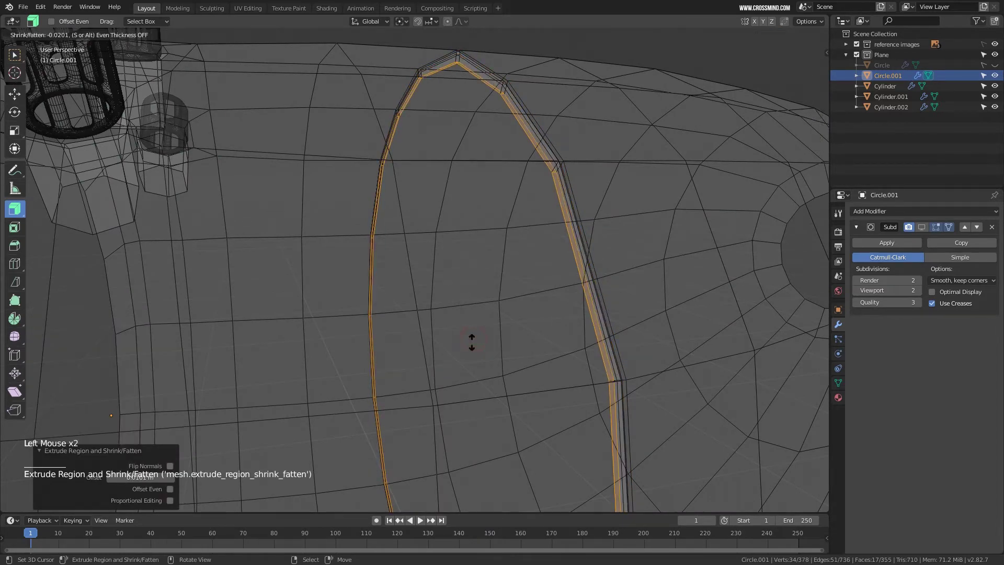
# Show the fuselage's subdivision in the viewport again in object mode and save the file.
pyautogui.scroll(-1, 591, 306)
pyautogui.moveTo(586, 303)
pyautogui.mouseDown(button='middle')
pyautogui.moveTo(549, 291)
pyautogui.moveTo(556, 297)
pyautogui.mouseUp(button='middle')
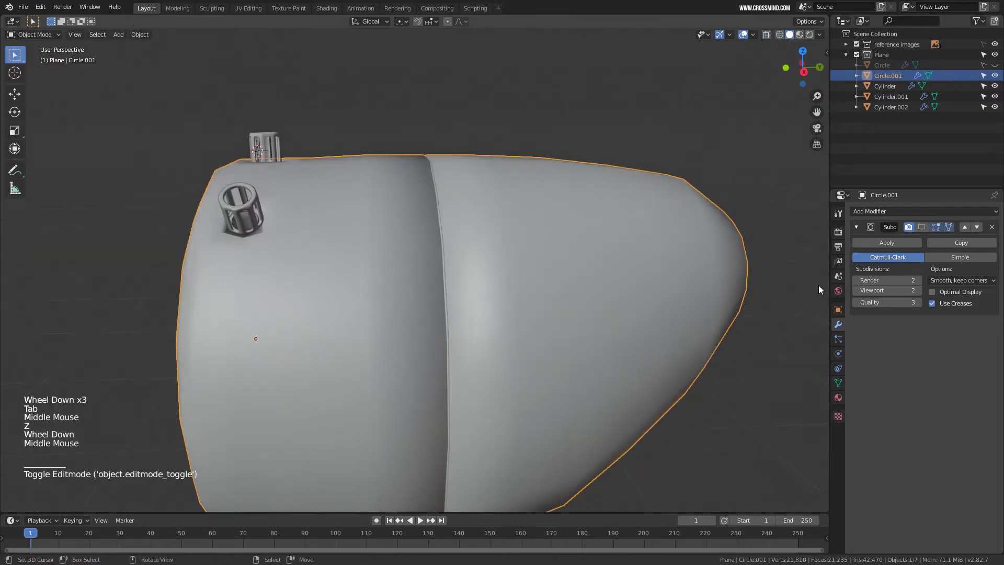
pyautogui.click(922, 226)
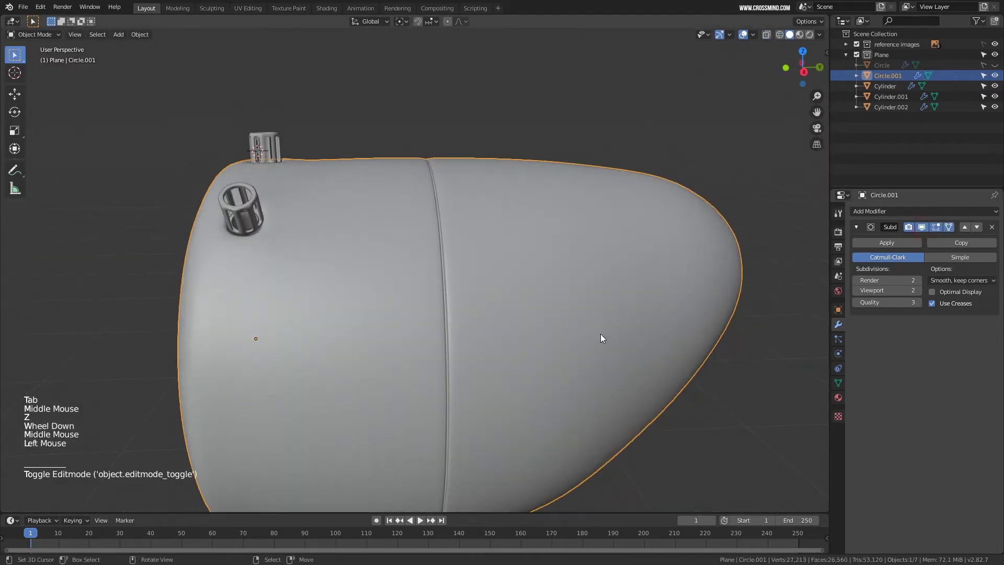
pyautogui.keyDown('shift'); pyautogui.moveTo(600, 334); pyautogui.dragTo(599, 298, button='middle'); pyautogui.keyUp('shift')
pyautogui.moveTo(600, 298); pyautogui.dragTo(444, 233, button='middle')
pyautogui.hotkey('ctrl', 's')
# Select the edge loop around the fuselage's rear opening and extrude it inward scaled to 0.929.
pyautogui.press('KP_1')
pyautogui.press('KP_3')
pyautogui.moveTo(445, 232); pyautogui.dragTo(462, 207, button='middle')
pyautogui.scroll(2, 316, 231)
pyautogui.press('Tab')
pyautogui.rightClick(462, 206)
pyautogui.keyDown('alt'); pyautogui.rightClick(462, 206); pyautogui.keyUp('alt')
pyautogui.click(15, 54)
pyautogui.keyDown('shift'); pyautogui.moveTo(546, 324); pyautogui.dragTo(597, 298, button='middle'); pyautogui.keyUp('shift')
pyautogui.press('e')
pyautogui.press('s')
pyautogui.click(568, 287)
# Extrude the inner edge loop of the fuselage's rear opening along the global Y axis.
pyautogui.press('e')
pyautogui.scroll(-2, 502, 298)
pyautogui.press('Tab')
pyautogui.keyDown('shift'); pyautogui.moveTo(596, 298); pyautogui.dragTo(605, 253, button='middle'); pyautogui.keyUp('shift')
pyautogui.press('Tab')
pyautogui.scroll(2, 699, 80)
pyautogui.keyDown('alt'); pyautogui.rightClick(699, 80); pyautogui.keyUp('alt')
pyautogui.scroll(2, 628, 209)
pyautogui.press('e')
pyautogui.click(601, 275)
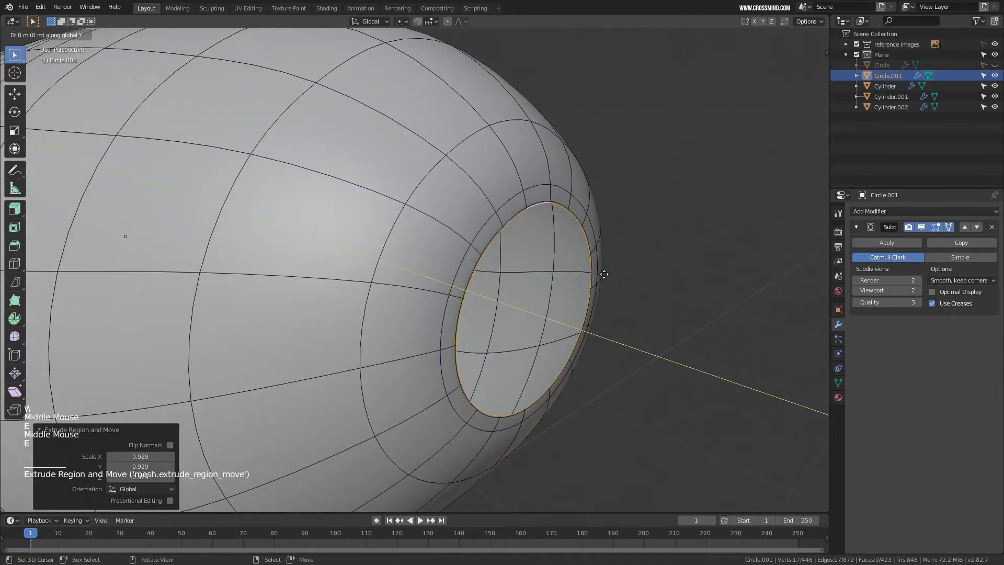
# Return the fuselage to object mode and save the file.
pyautogui.scroll(-3, 600, 272)
pyautogui.press('Tab')
pyautogui.scroll(-2, 582, 287)
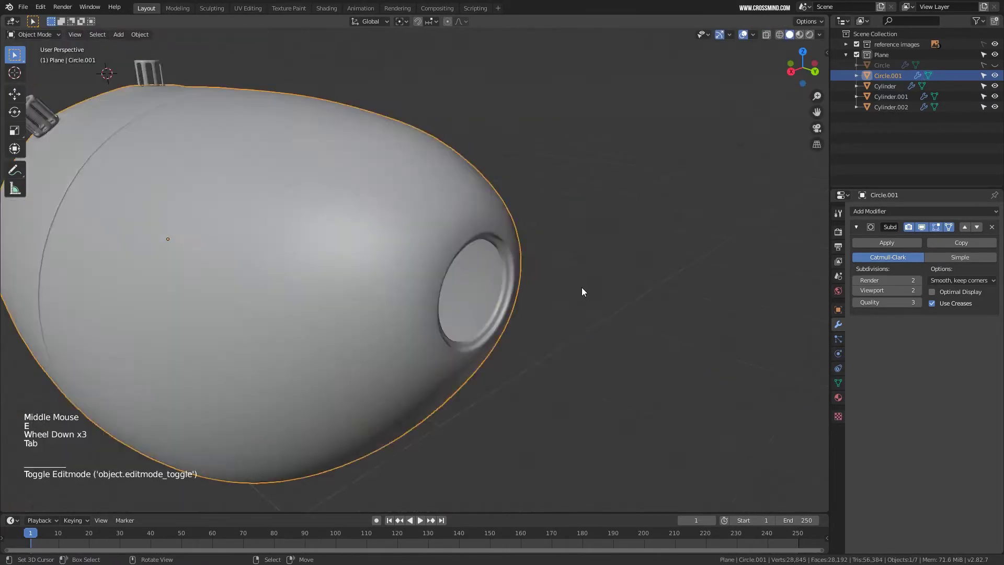
pyautogui.keyDown('shift'); pyautogui.moveTo(581, 287); pyautogui.dragTo(550, 262, button='middle'); pyautogui.keyUp('shift')
pyautogui.moveTo(549, 262); pyautogui.dragTo(521, 235, button='middle')
pyautogui.hotkey('ctrl', 's')
# Examine how the fuselage mesh lines up with the reference's upper panel outline from the side and front.
pyautogui.moveTo(521, 236); pyautogui.dragTo(539, 259, button='middle')
pyautogui.scroll(1, 539, 259)
pyautogui.press('Tab')
pyautogui.moveTo(538, 259); pyautogui.dragTo(549, 267, button='middle')
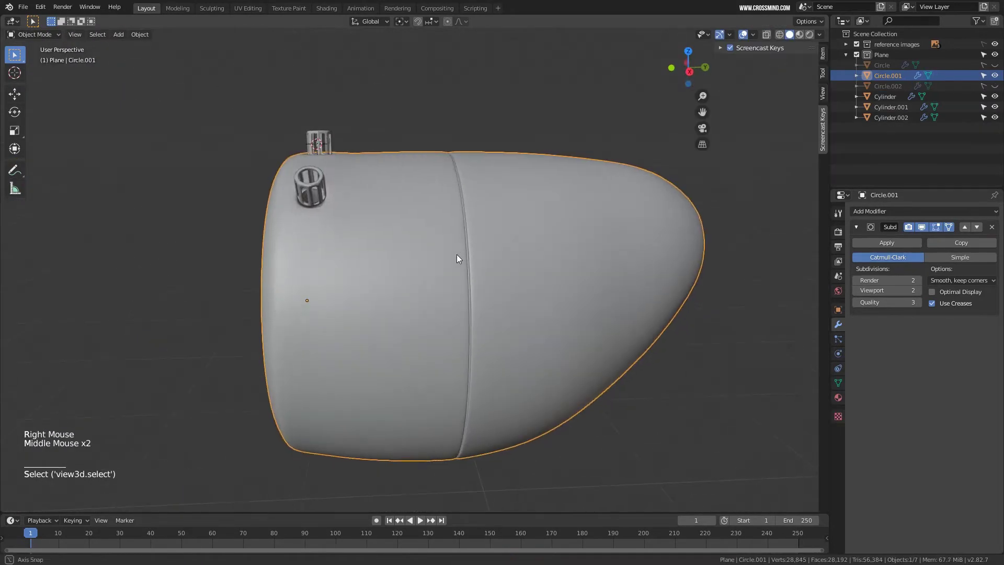
pyautogui.moveTo(457, 254)
pyautogui.keyDown('shift'); pyautogui.mouseDown(button='middle')
pyautogui.moveTo(441, 241)
pyautogui.moveTo(444, 258)
pyautogui.mouseUp(button='middle'); pyautogui.keyUp('shift')
pyautogui.scroll(1, 447, 247)
pyautogui.press('KP_1')
pyautogui.press('KP_3')
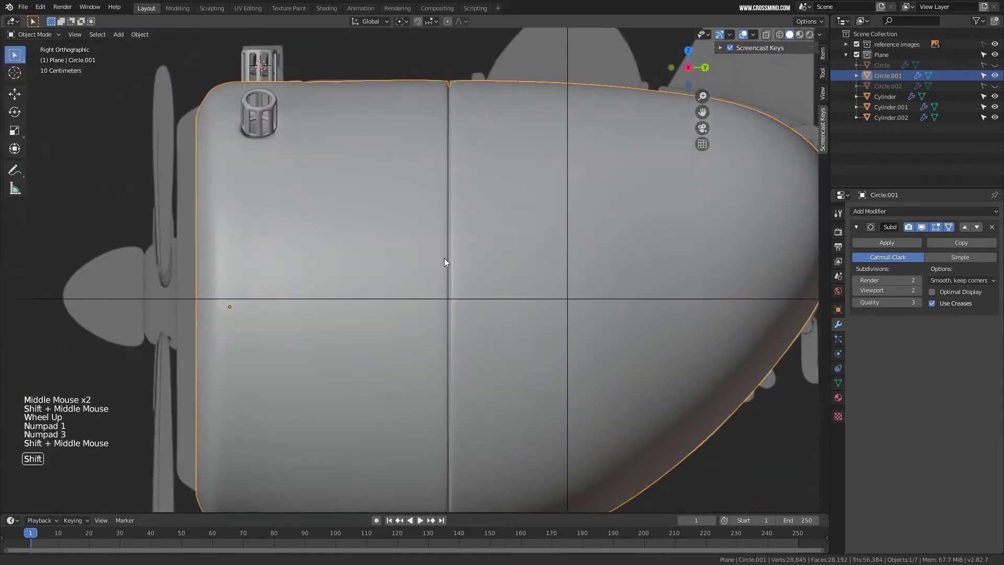
pyautogui.press('z')
pyautogui.scroll(2, 341, 217)
pyautogui.keyDown('shift'); pyautogui.moveTo(341, 217); pyautogui.dragTo(369, 258, button='middle'); pyautogui.keyUp('shift')
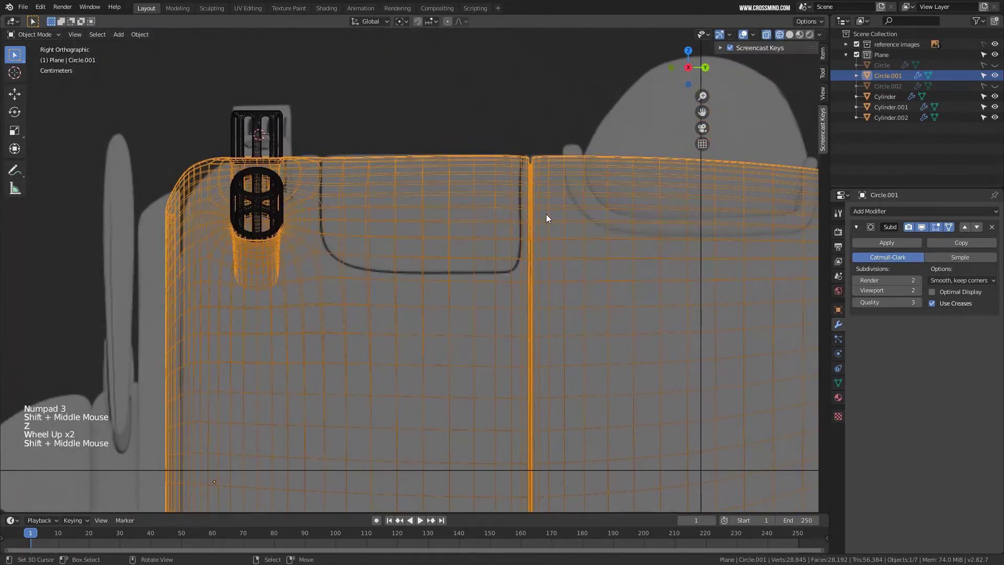
pyautogui.scroll(-3, 546, 218)
pyautogui.press('z')
pyautogui.moveTo(546, 217); pyautogui.dragTo(497, 280, button='middle')
pyautogui.scroll(1, 486, 276)
pyautogui.scroll(-2, 486, 276)
pyautogui.press('KP_1')
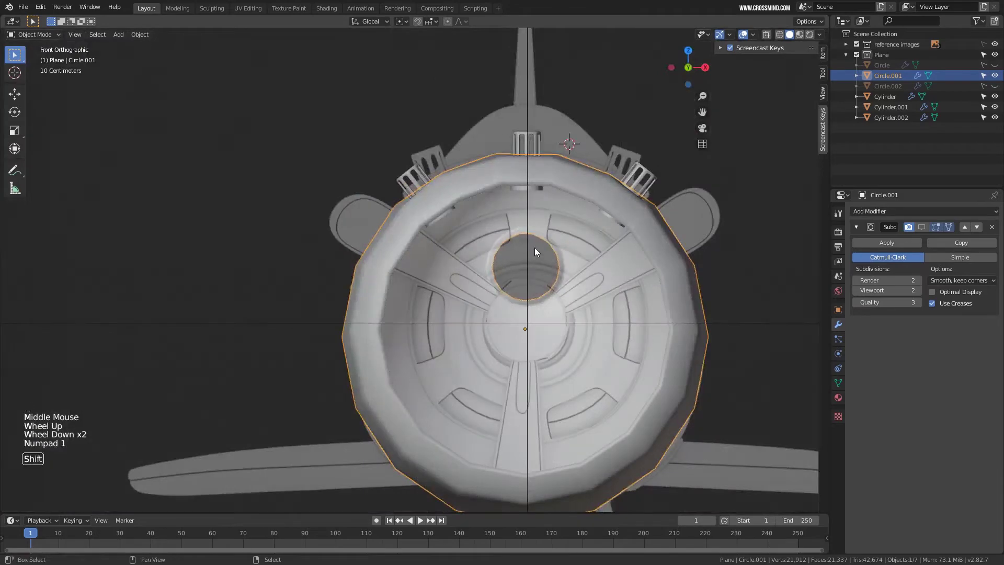
# Select all faces on the left half of the fuselage mesh in a front wireframe view.
pyautogui.press('z')
pyautogui.keyDown('shift'); pyautogui.moveTo(535, 247); pyautogui.dragTo(526, 200, button='middle'); pyautogui.keyUp('shift')
pyautogui.press('2')
pyautogui.rightClick(494, 171)
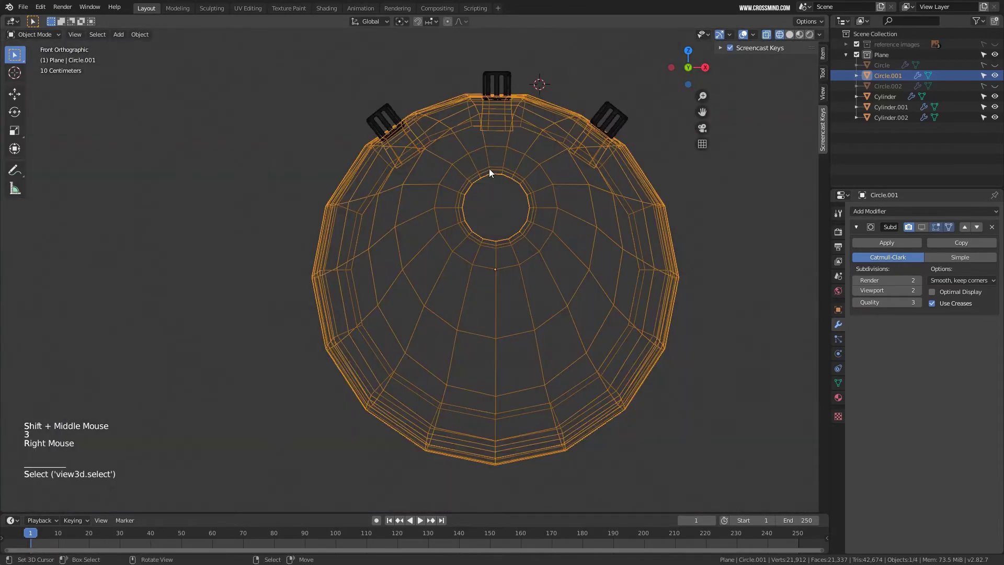
pyautogui.press('Tab')
pyautogui.rightClick(498, 173)
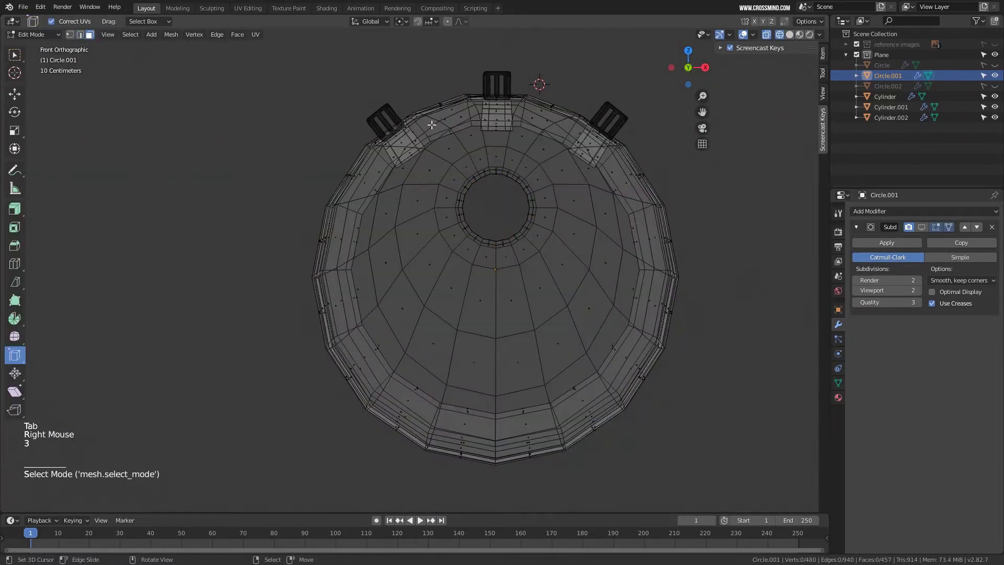
pyautogui.moveTo(284, 84); pyautogui.dragTo(496, 499)
pyautogui.moveTo(239, 88); pyautogui.dragTo(497, 460)
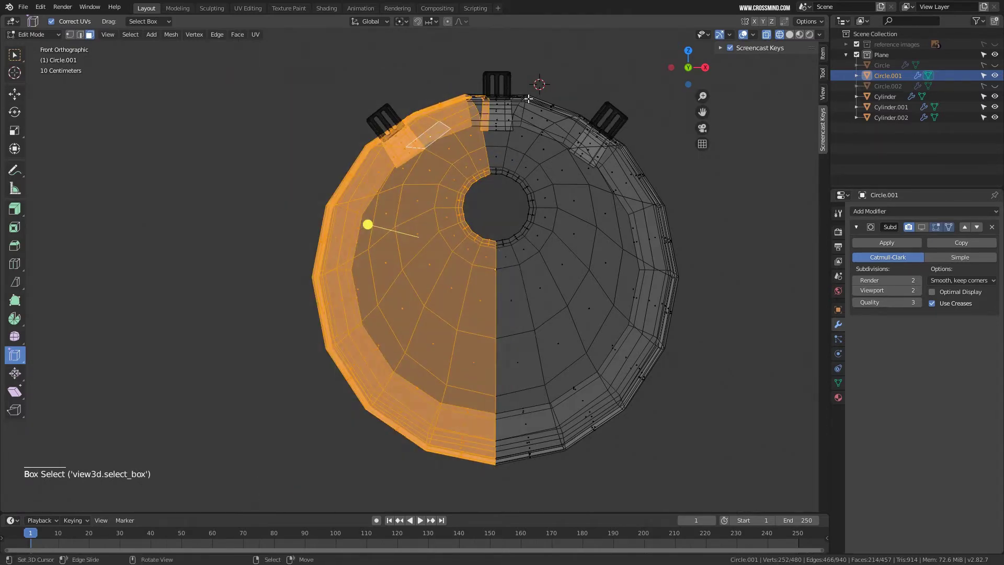
# Examine where the selected half's boundary runs around the top slotted cylinder and along the fuselage.
pyautogui.scroll(1, 527, 114)
pyautogui.moveTo(527, 114); pyautogui.dragTo(531, 180, button='middle')
pyautogui.keyDown('shift'); pyautogui.moveTo(544, 276); pyautogui.dragTo(508, 262, button='middle'); pyautogui.keyUp('shift')
pyautogui.moveTo(493, 259); pyautogui.dragTo(512, 301, button='middle')
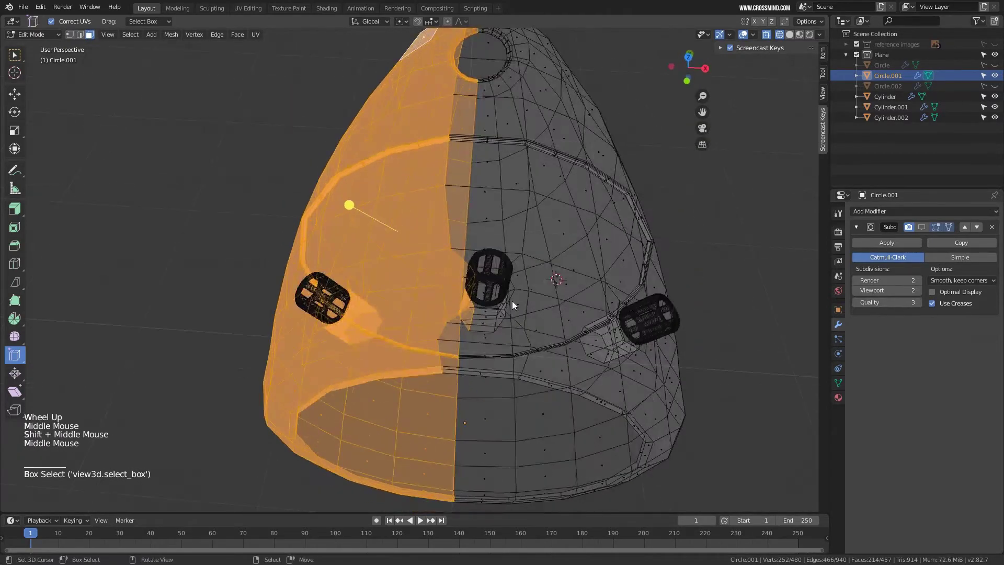
pyautogui.press('z')
pyautogui.keyDown('shift'); pyautogui.moveTo(505, 162); pyautogui.dragTo(485, 231, button='middle'); pyautogui.keyUp('shift')
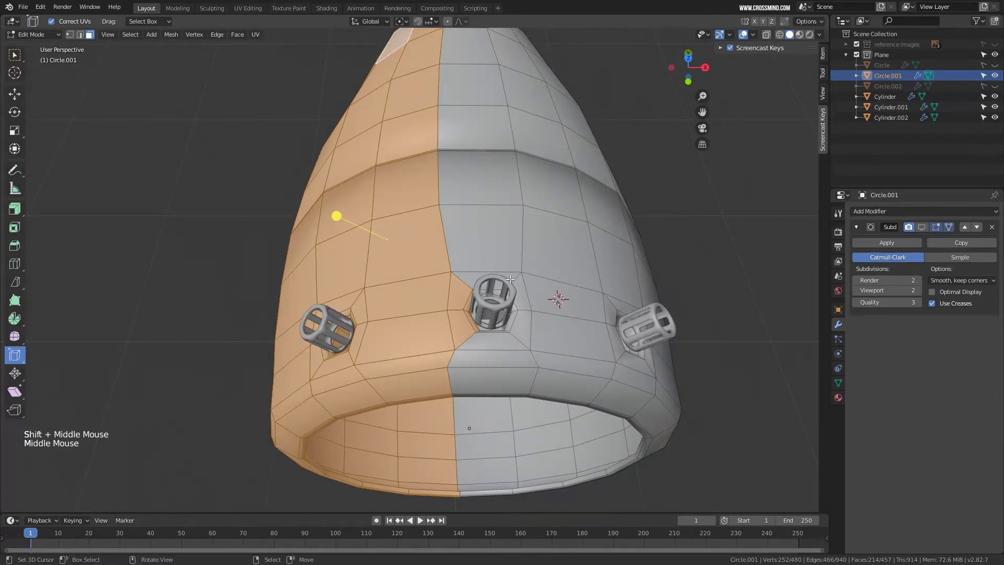
pyautogui.press('Tab')
pyautogui.keyDown('shift'); pyautogui.moveTo(561, 300); pyautogui.dragTo(540, 276, button='middle'); pyautogui.keyUp('shift')
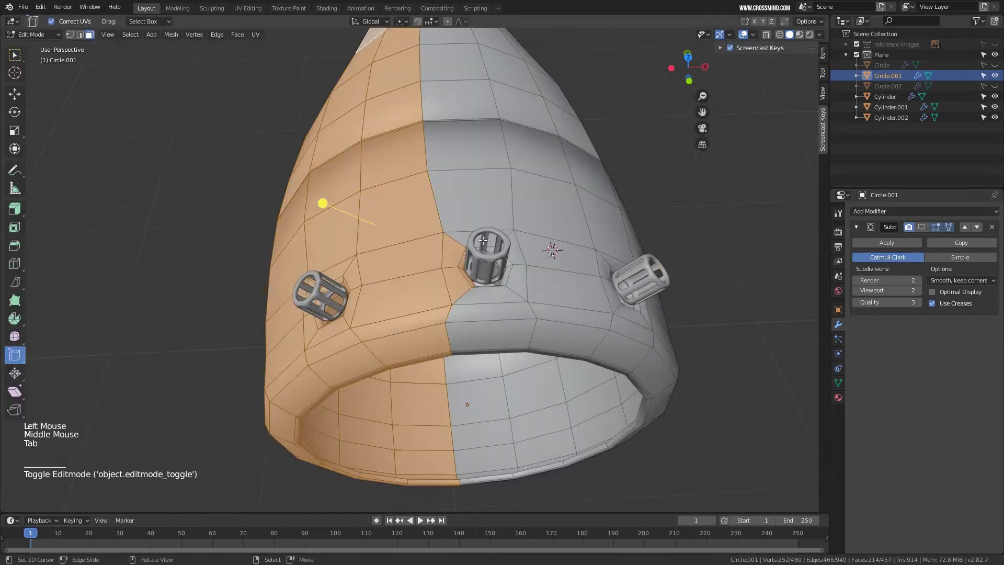
# Add centred single loop cuts along the fuselage's top centreline, one behind and one in front of the middle slotted cylinder.
pyautogui.hotkey('ctrl', 'r')
pyautogui.click(468, 175)
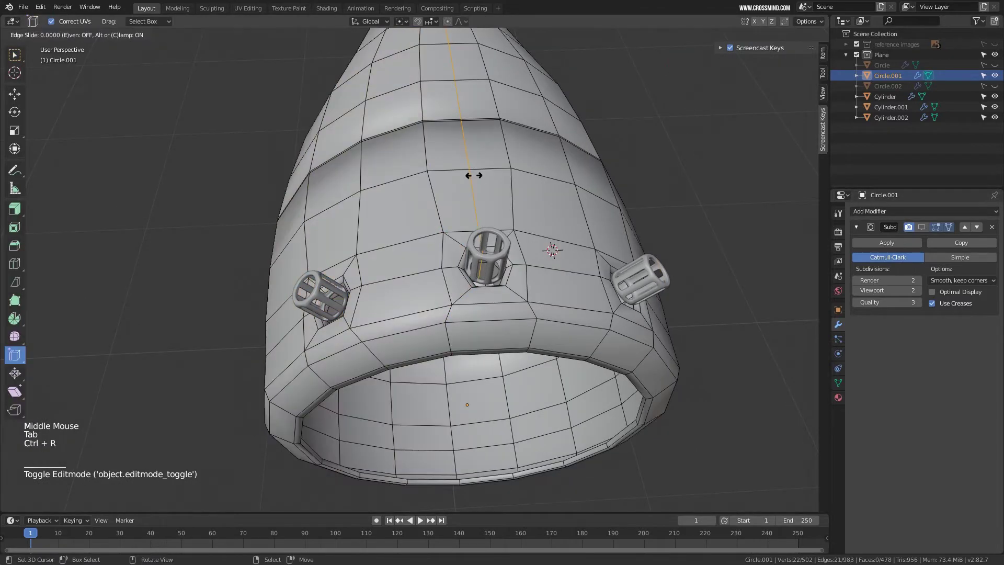
pyautogui.click(473, 186)
pyautogui.hotkey('ctrl', 'r')
pyautogui.click(490, 305)
pyautogui.click(490, 305)
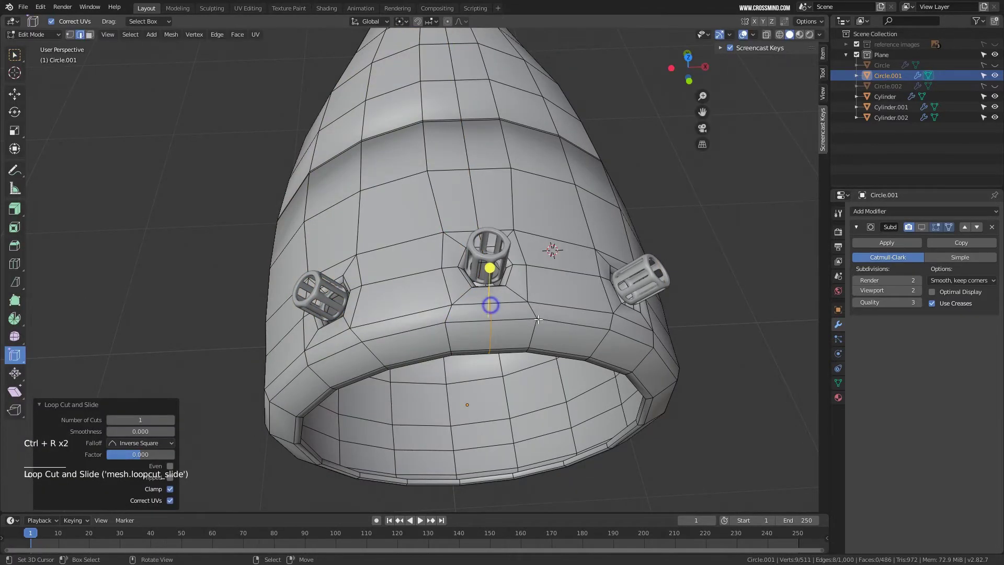
# Delete all faces on the left half of the fuselage mesh, selecting through it in a front wireframe view.
pyautogui.moveTo(538, 320)
pyautogui.mouseDown(button='middle')
pyautogui.moveTo(518, 326)
pyautogui.moveTo(514, 276)
pyautogui.mouseUp(button='middle')
pyautogui.press('KP_1')
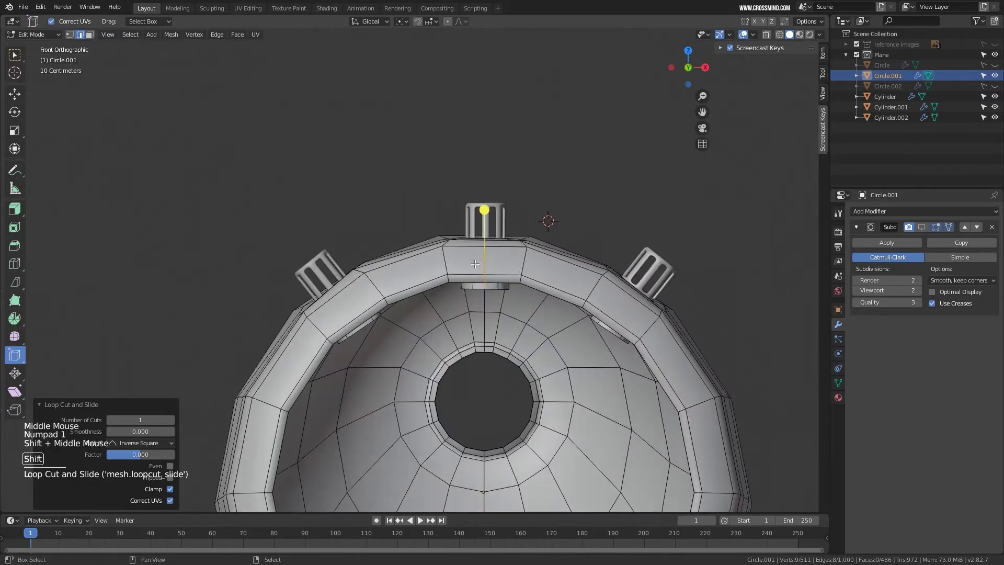
pyautogui.scroll(-2, 514, 275)
pyautogui.keyDown('shift'); pyautogui.moveTo(430, 331); pyautogui.dragTo(454, 208, button='middle'); pyautogui.keyUp('shift')
pyautogui.press('z')
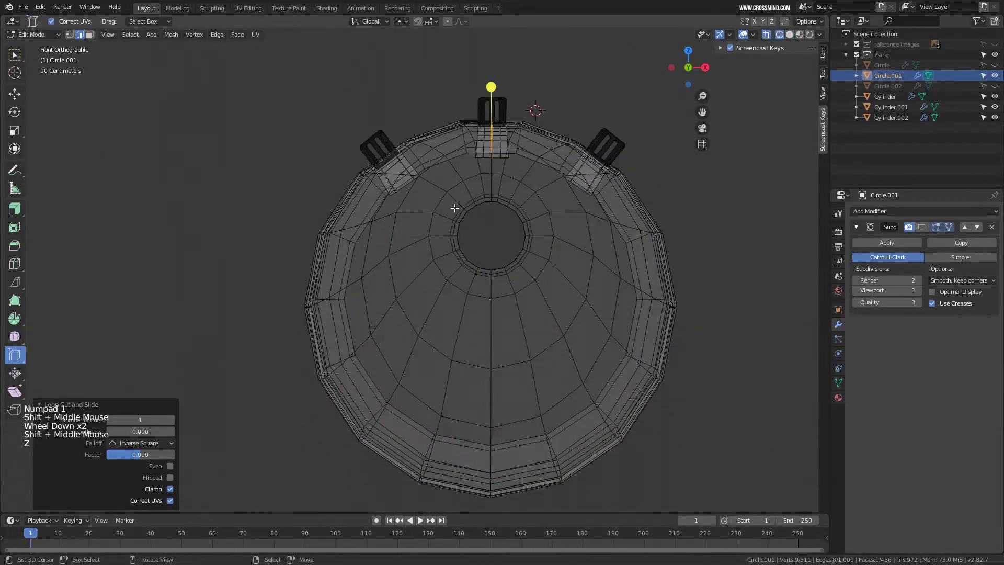
pyautogui.rightClick(420, 167)
pyautogui.press('b')
pyautogui.moveTo(245, 74); pyautogui.dragTo(481, 528)
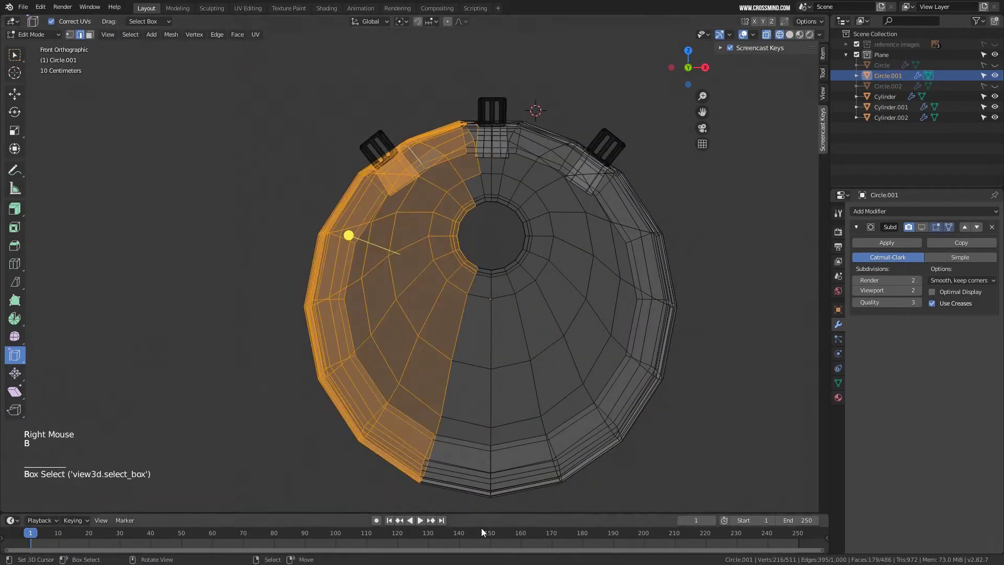
pyautogui.press('3')
pyautogui.rightClick(329, 119)
pyautogui.press('b')
pyautogui.moveTo(257, 74); pyautogui.dragTo(488, 523)
pyautogui.press('Delete')
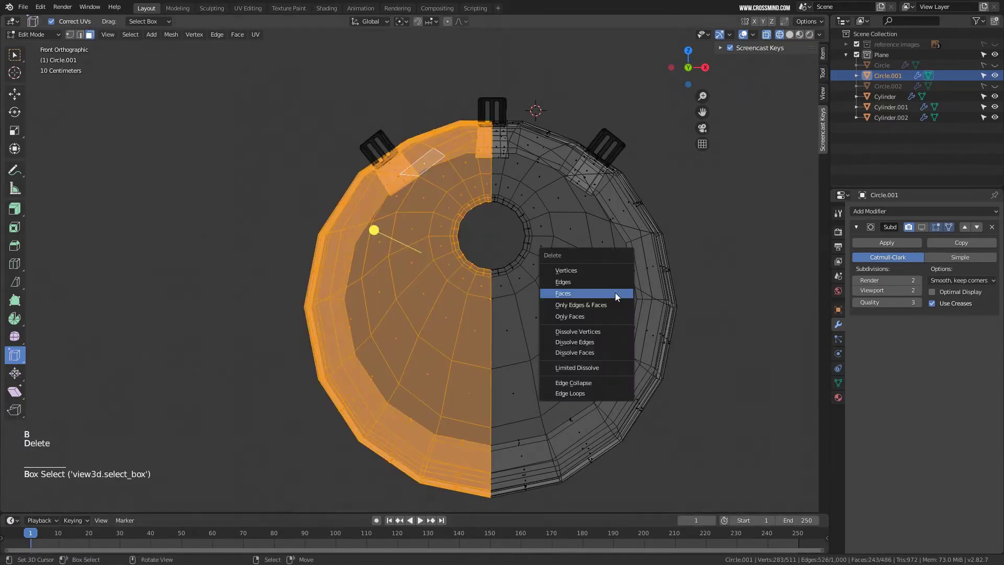
pyautogui.click(598, 295)
pyautogui.scroll(-2, 594, 300)
pyautogui.press('Tab')
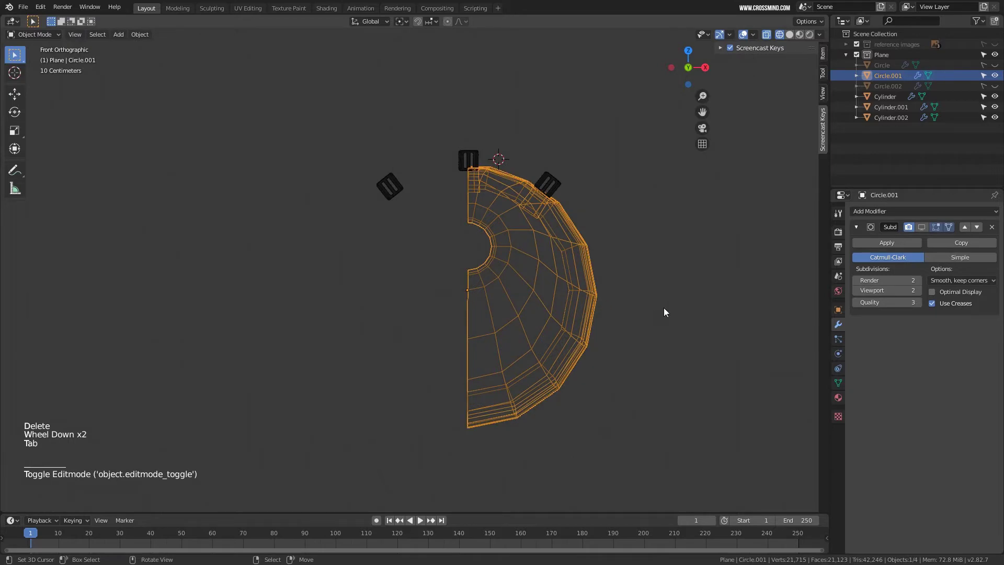
# Add a Mirror modifier on the X axis to the remaining fuselage half.
pyautogui.click(868, 210)
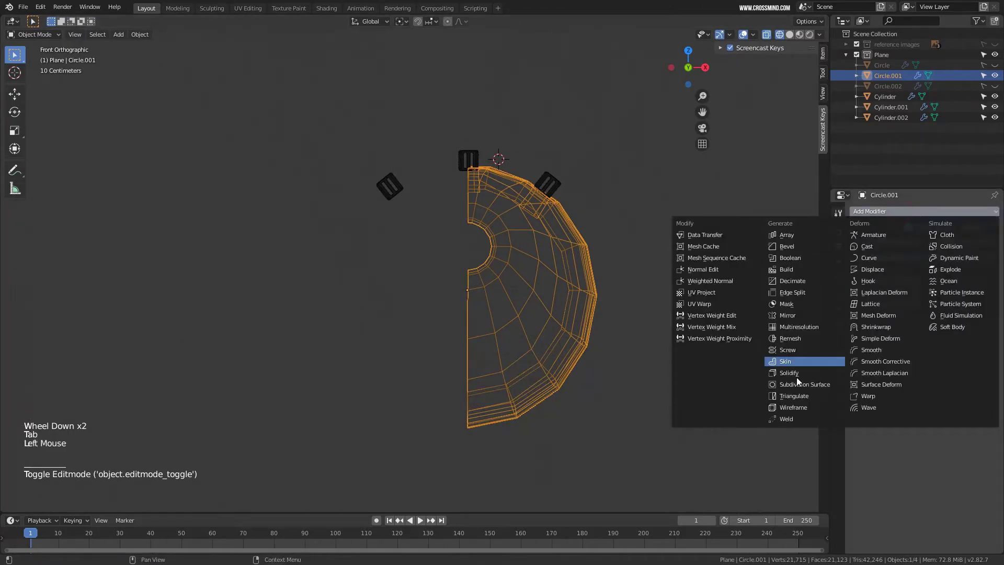
pyautogui.click(800, 316)
pyautogui.scroll(2, 620, 262)
pyautogui.press('z')
pyautogui.moveTo(619, 262)
pyautogui.mouseDown(button='middle')
pyautogui.moveTo(600, 265)
pyautogui.moveTo(598, 288)
pyautogui.moveTo(632, 278)
pyautogui.moveTo(547, 262)
pyautogui.moveTo(444, 180)
pyautogui.moveTo(414, 209)
pyautogui.moveTo(435, 161)
pyautogui.mouseUp(button='middle')
pyautogui.scroll(-1, 598, 287)
# Place the Mirror modifier above the Subdivision modifier in the stack and collapse its settings.
pyautogui.press('Tab')
pyautogui.scroll(1, 517, 267)
pyautogui.scroll(2, 424, 194)
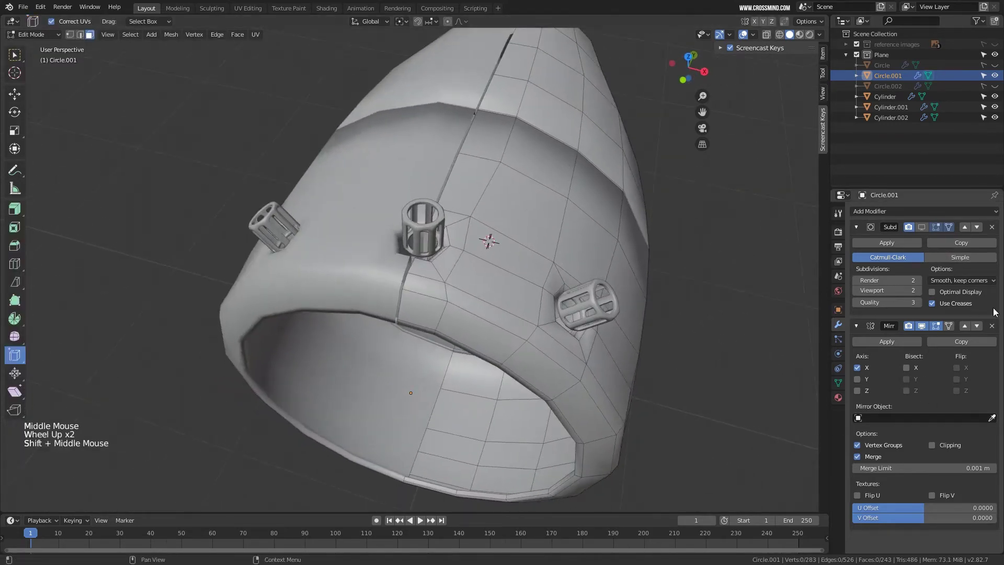
pyautogui.click(965, 325)
pyautogui.keyDown('shift'); pyautogui.moveTo(680, 235); pyautogui.dragTo(684, 264, button='middle'); pyautogui.keyUp('shift')
pyautogui.click(857, 227)
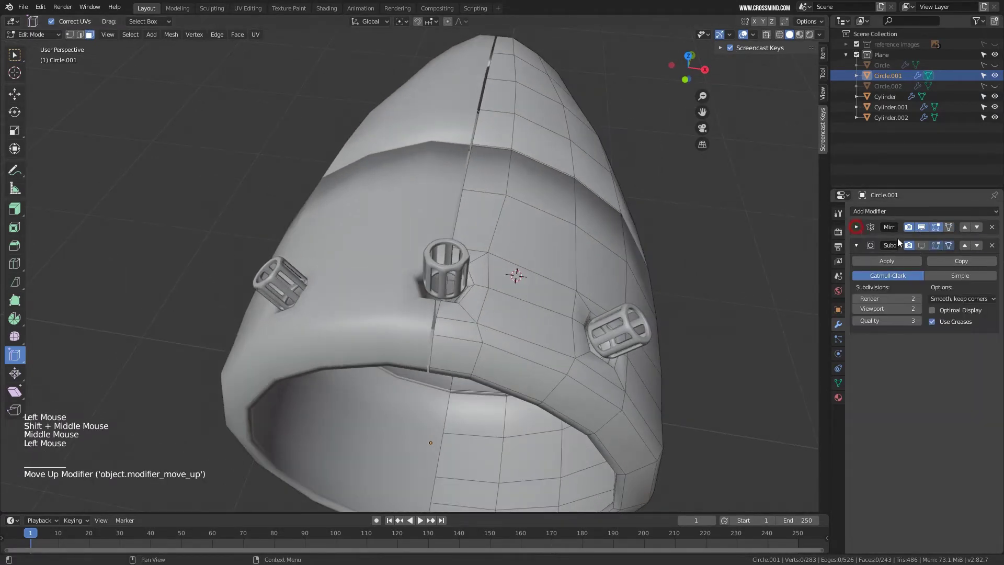
# Select all vertices along the fuselage's vertical centre seam in a front wireframe view.
pyautogui.press('z')
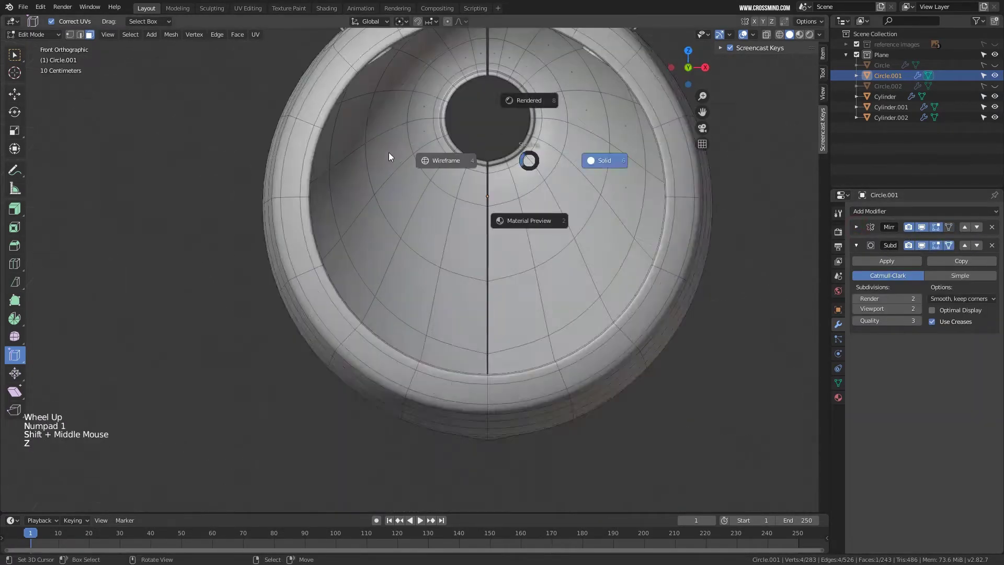
pyautogui.click(389, 153)
pyautogui.keyDown('shift'); pyautogui.moveTo(515, 161); pyautogui.dragTo(507, 212, button='middle'); pyautogui.keyUp('shift')
pyautogui.scroll(-2, 508, 211)
pyautogui.press('1')
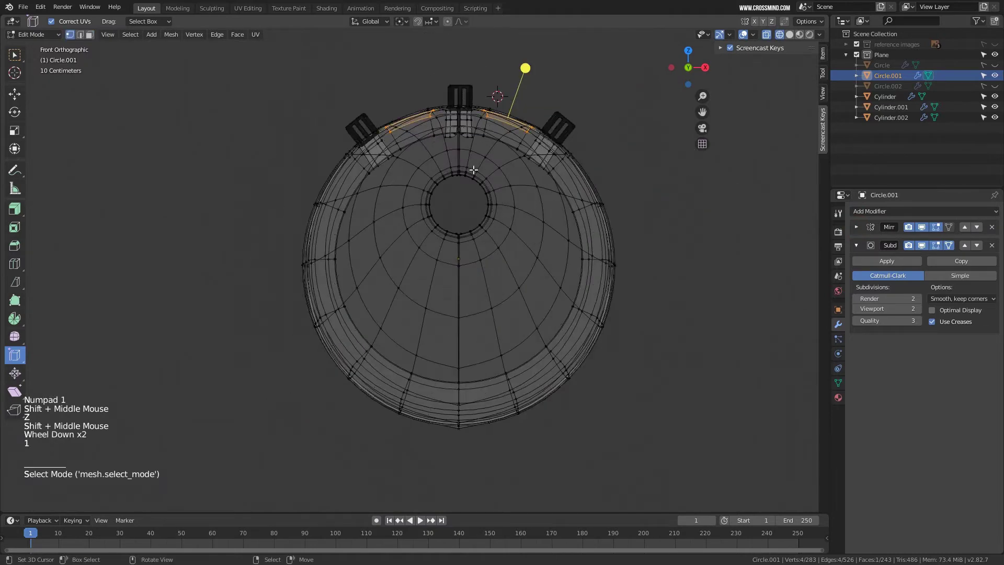
pyautogui.rightClick(460, 131)
pyautogui.press('b')
pyautogui.moveTo(452, 56); pyautogui.dragTo(463, 489)
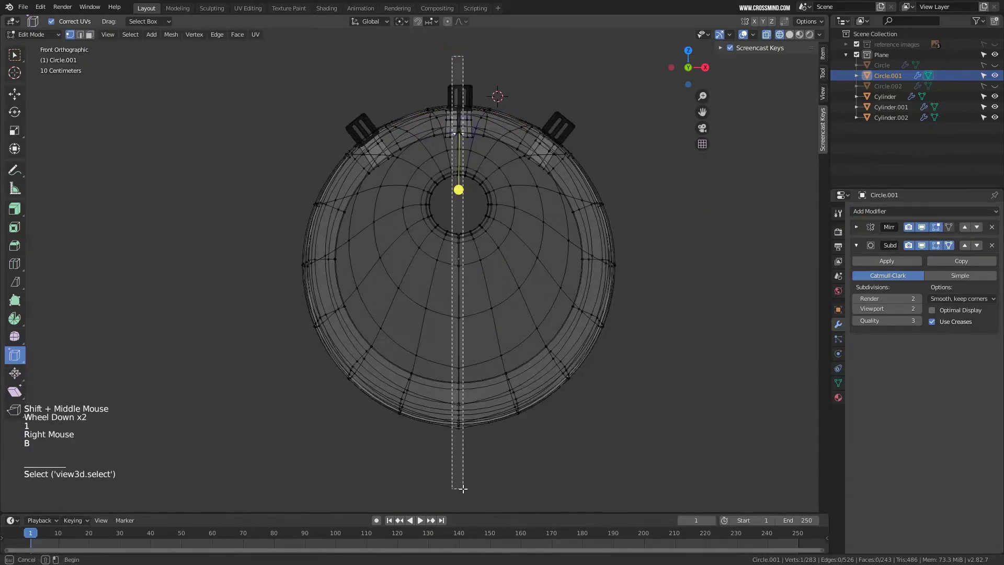
pyautogui.scroll(2, 534, 224)
pyautogui.keyDown('shift'); pyautogui.moveTo(534, 224); pyautogui.dragTo(514, 307, button='middle'); pyautogui.keyUp('shift')
pyautogui.scroll(2, 514, 307)
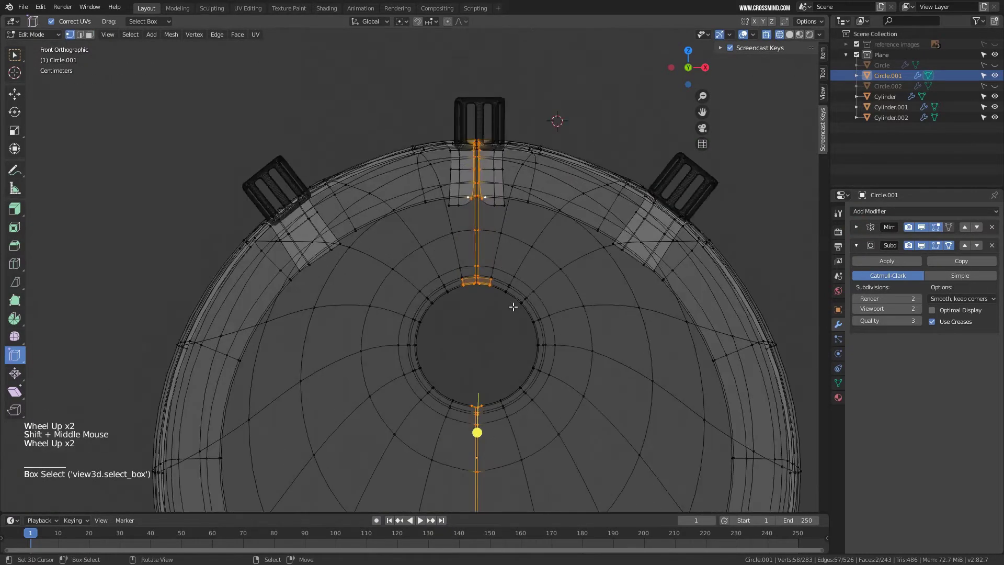
# Turn on Clipping in the Mirror modifier.
pyautogui.press('g')
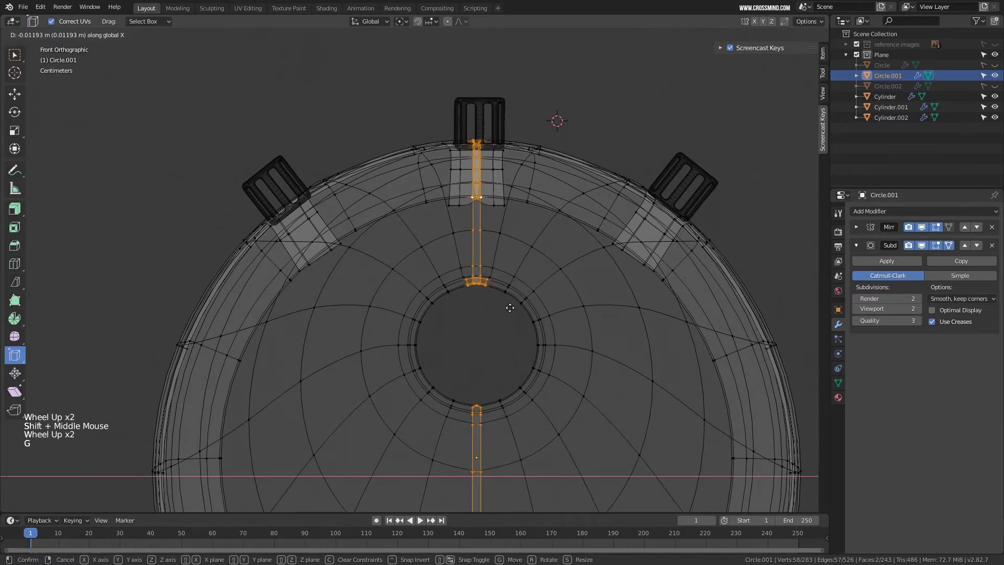
pyautogui.rightClick(511, 308)
pyautogui.click(862, 228)
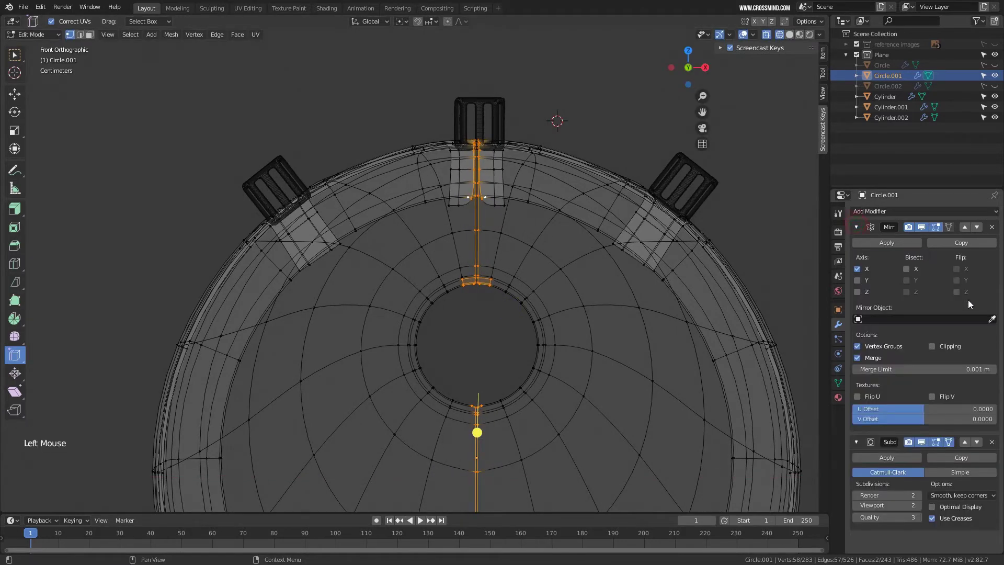
pyautogui.click(19, 55)
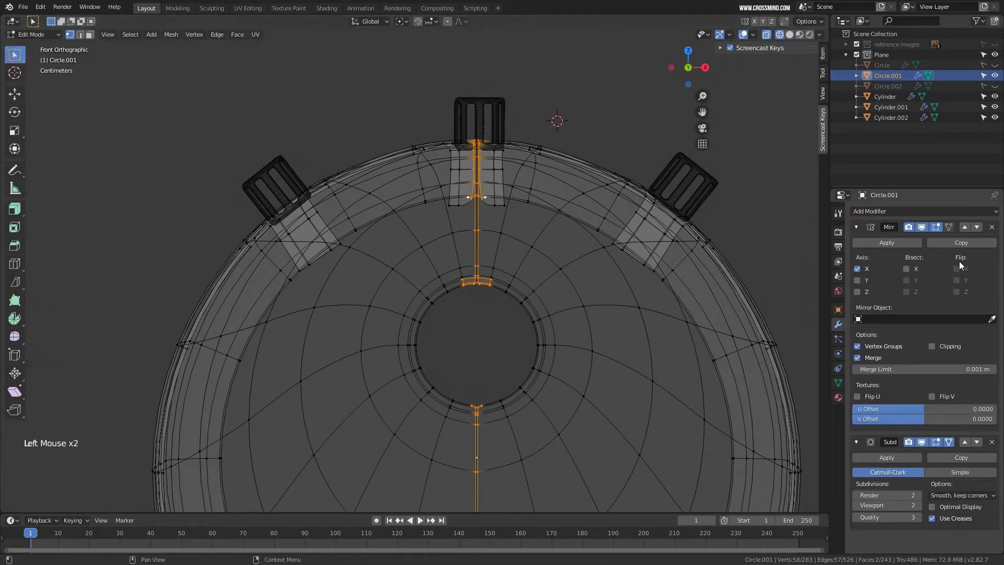
pyautogui.click(933, 346)
# Move the selected seam vertices about -0.008 m along X onto the centre plane to close the gap.
pyautogui.scroll(1, 715, 236)
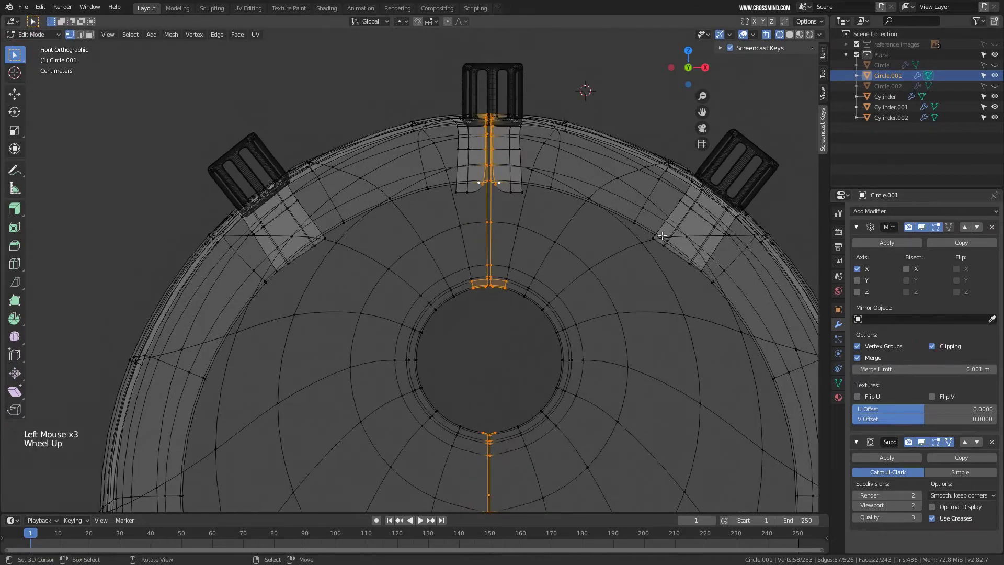
pyautogui.press('g')
pyautogui.click(713, 236)
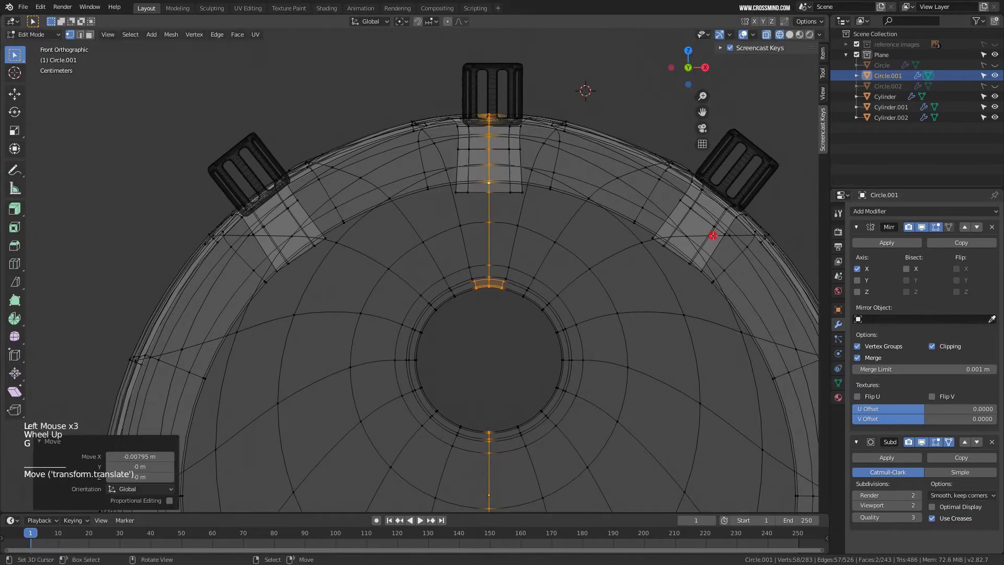
pyautogui.moveTo(490, 308)
pyautogui.keyDown('shift'); pyautogui.mouseDown(button='middle')
pyautogui.moveTo(502, 159)
pyautogui.moveTo(486, 222)
pyautogui.mouseUp(button='middle'); pyautogui.keyUp('shift')
pyautogui.scroll(-3, 503, 159)
pyautogui.press('z')
pyautogui.scroll(-4, 545, 175)
pyautogui.scroll(-2, 513, 262)
pyautogui.keyDown('shift'); pyautogui.moveTo(546, 175); pyautogui.dragTo(460, 176, button='middle'); pyautogui.keyUp('shift')
pyautogui.scroll(-3, 497, 363)
# Examine the Circle.002 fuselage wireframe against the reference's upper panel outline from the side.
pyautogui.press('Tab')
pyautogui.scroll(-1, 509, 287)
pyautogui.moveTo(457, 263); pyautogui.dragTo(441, 283, button='middle')
pyautogui.scroll(1, 448, 291)
pyautogui.press('KP_1')
pyautogui.press('KP_3')
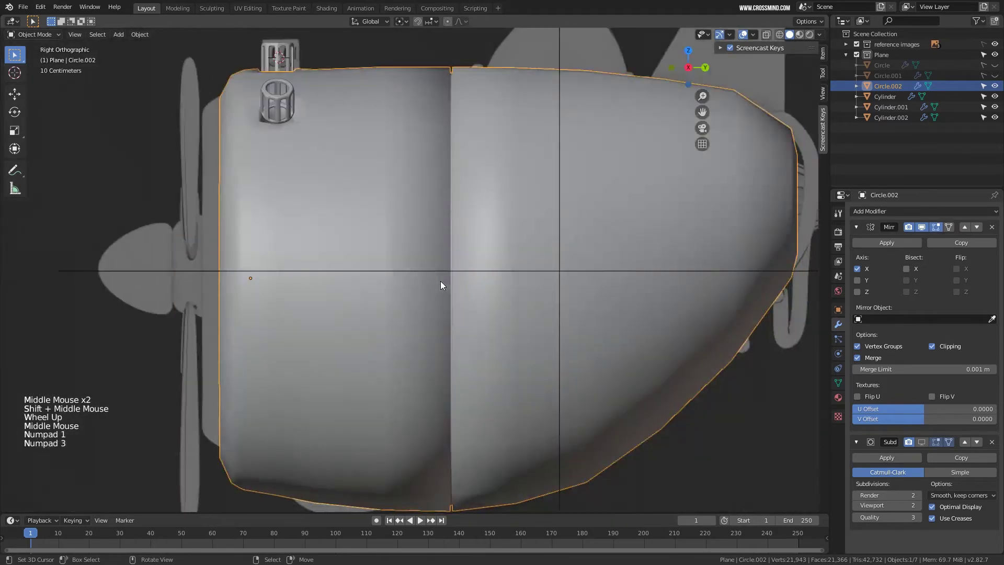
pyautogui.press('z')
pyautogui.keyDown('shift'); pyautogui.moveTo(329, 161); pyautogui.dragTo(337, 135, button='middle'); pyautogui.keyUp('shift')
pyautogui.press('Tab')
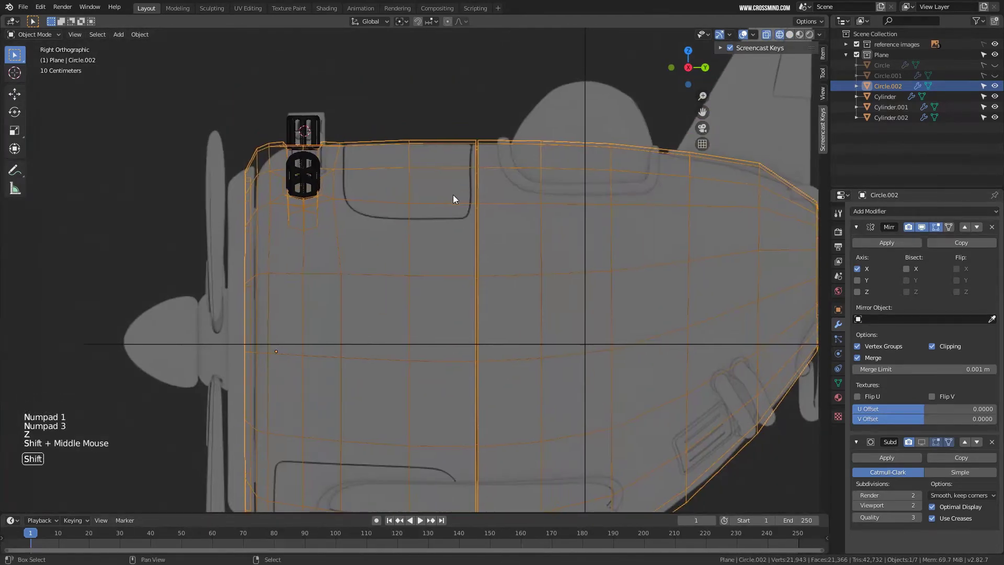
pyautogui.scroll(3, 453, 194)
# Add a centred lengthwise loop cut along the fuselage side just below the side slotted cylinder.
pyautogui.moveTo(463, 259)
pyautogui.mouseDown(button='middle')
pyautogui.moveTo(500, 284)
pyautogui.moveTo(471, 244)
pyautogui.mouseUp(button='middle')
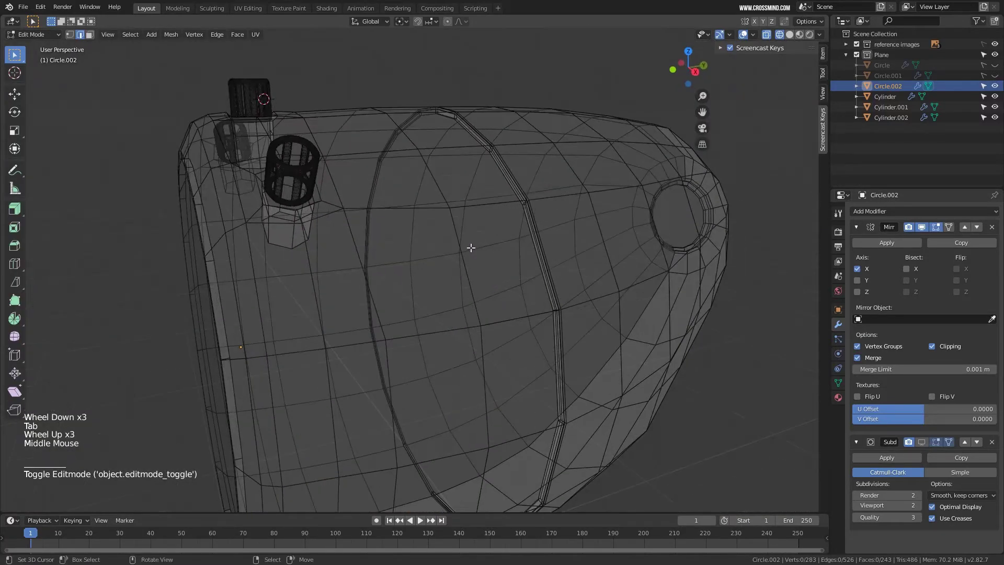
pyautogui.scroll(1, 471, 245)
pyautogui.hotkey('ctrl', 'r')
pyautogui.click(470, 270)
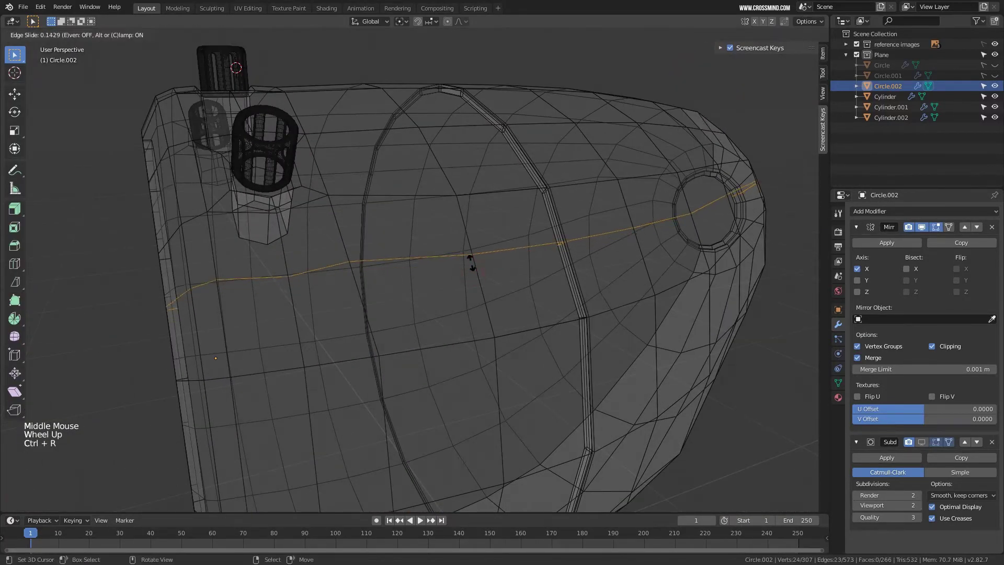
pyautogui.rightClick(471, 266)
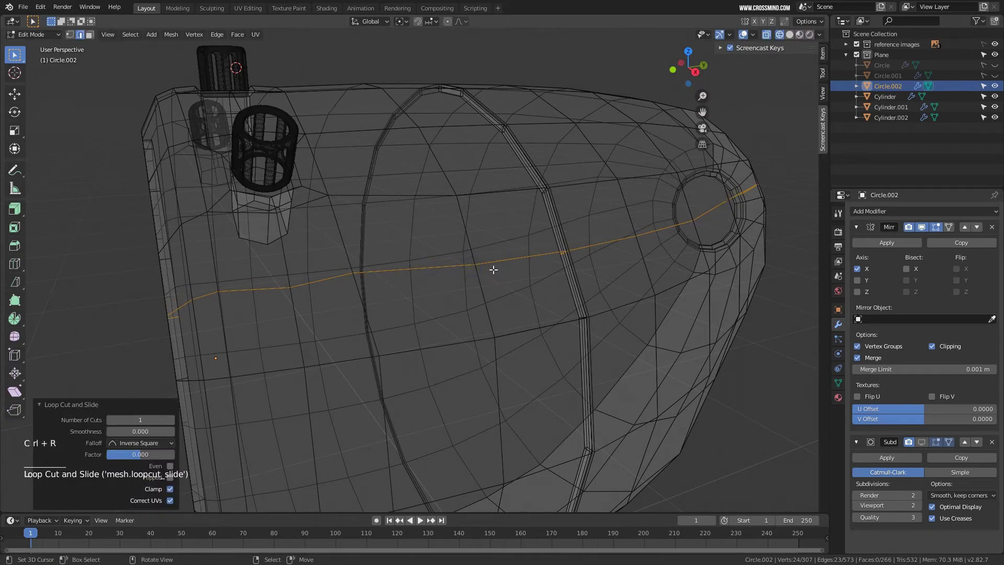
pyautogui.press('KP_1')
pyautogui.press('KP_3')
pyautogui.moveTo(463, 251)
pyautogui.keyDown('shift'); pyautogui.mouseDown(button='middle')
pyautogui.moveTo(402, 252)
pyautogui.moveTo(441, 274)
pyautogui.mouseUp(button='middle'); pyautogui.keyUp('shift')
pyautogui.scroll(-4, 452, 248)
# Select the eight faces between the slotted cylinders and the panel groove that cover the upper panel area.
pyautogui.press('z')
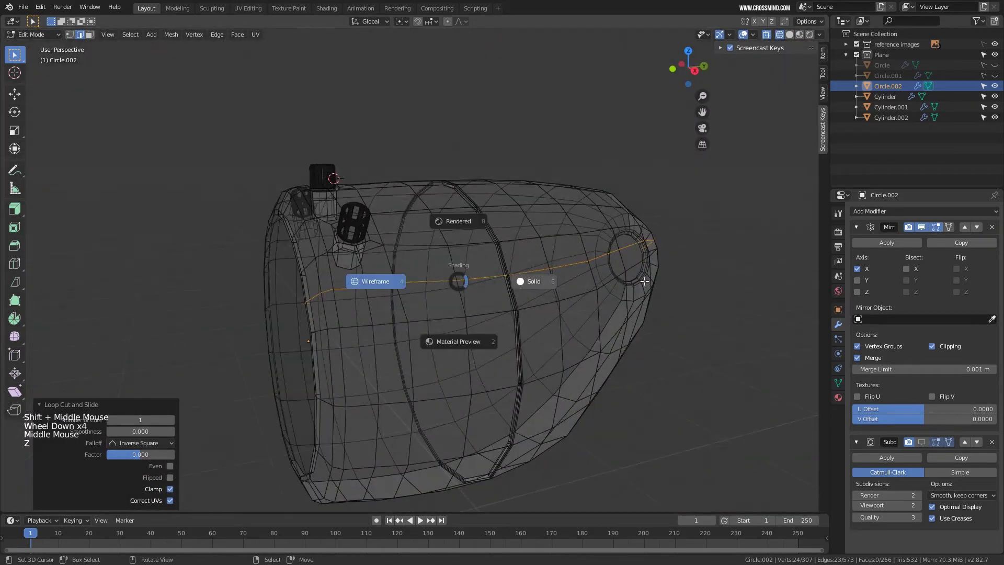
pyautogui.click(532, 281)
pyautogui.moveTo(536, 281)
pyautogui.mouseDown(button='middle')
pyautogui.moveTo(570, 286)
pyautogui.moveTo(557, 292)
pyautogui.mouseUp(button='middle')
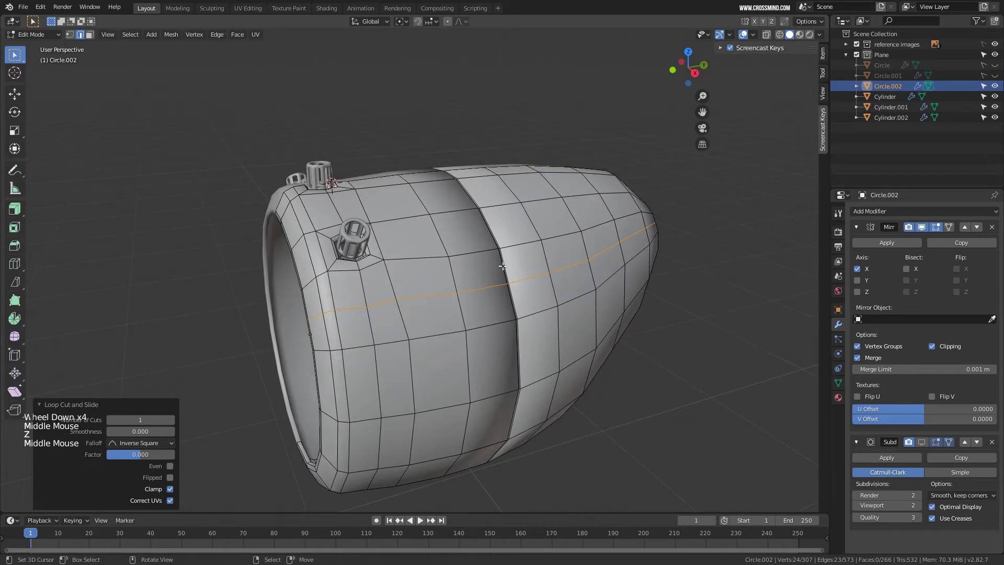
pyautogui.moveTo(502, 266); pyautogui.dragTo(441, 171, button='middle')
pyautogui.scroll(1, 473, 236)
pyautogui.press('3')
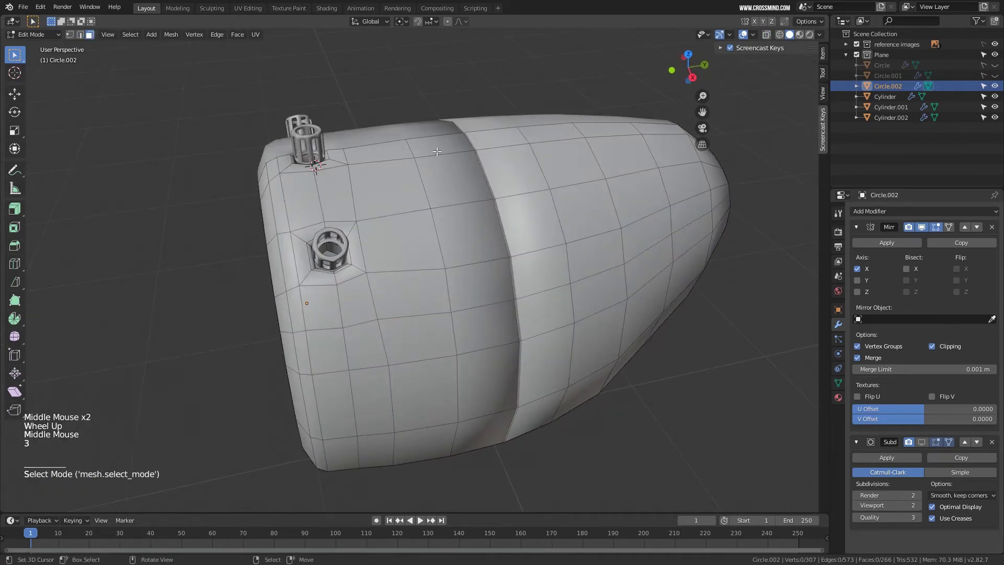
pyautogui.rightClick(438, 152)
pyautogui.keyDown('shift'); pyautogui.rightClick(450, 179); pyautogui.keyUp('shift')
pyautogui.keyDown('shift'); pyautogui.rightClick(473, 235); pyautogui.keyUp('shift')
pyautogui.keyDown('shift'); pyautogui.rightClick(479, 283); pyautogui.keyUp('shift')
pyautogui.keyDown('shift'); pyautogui.rightClick(410, 285); pyautogui.keyUp('shift')
pyautogui.keyDown('shift'); pyautogui.rightClick(403, 215); pyautogui.keyUp('shift')
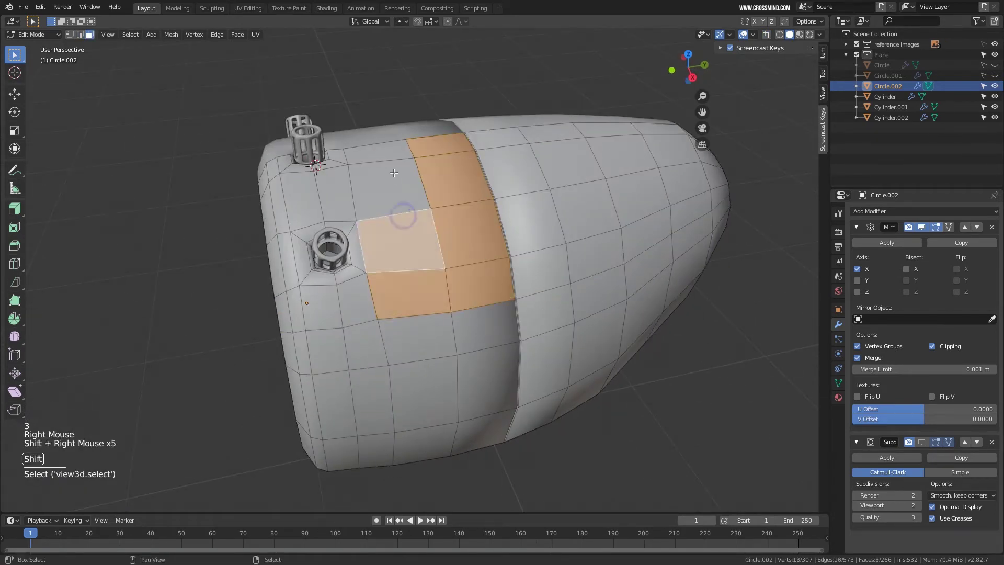
pyautogui.keyDown('shift'); pyautogui.rightClick(394, 180); pyautogui.keyUp('shift')
pyautogui.keyDown('shift'); pyautogui.rightClick(392, 153); pyautogui.keyUp('shift')
# Compare the selected faces with the reference's upper panel outline in a side wireframe view.
pyautogui.press('KP_1')
pyautogui.press('KP_3')
pyautogui.press('z')
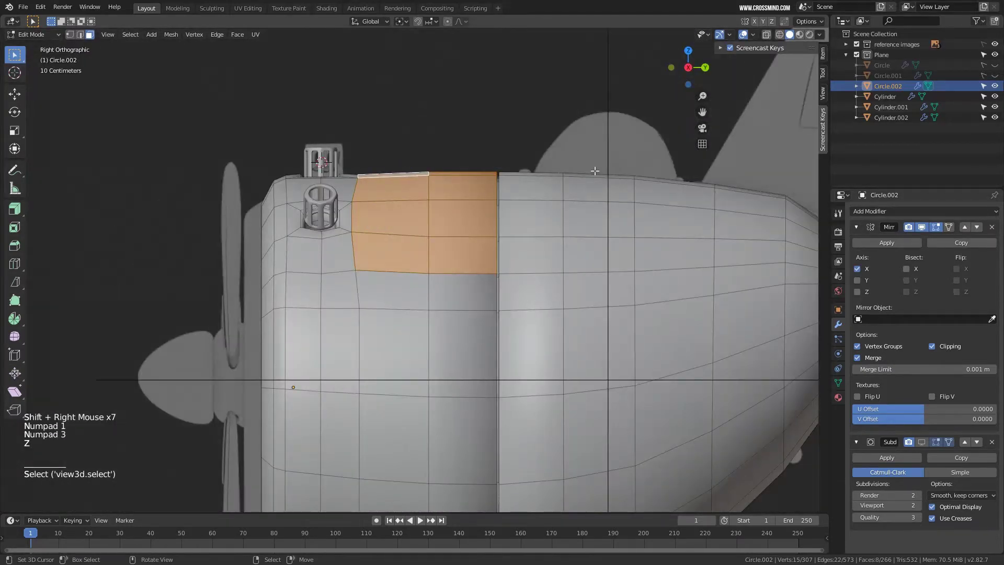
pyautogui.press('z')
pyautogui.scroll(2, 355, 172)
pyautogui.keyDown('shift'); pyautogui.moveTo(354, 167); pyautogui.dragTo(365, 188, button='middle'); pyautogui.keyUp('shift')
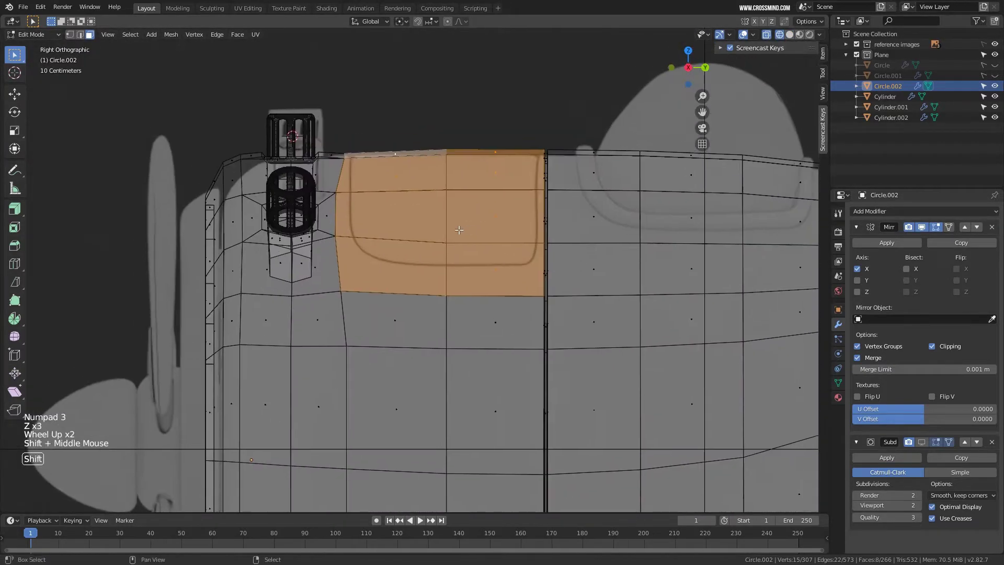
pyautogui.scroll(2, 365, 188)
pyautogui.press('1')
pyautogui.rightClick(307, 152)
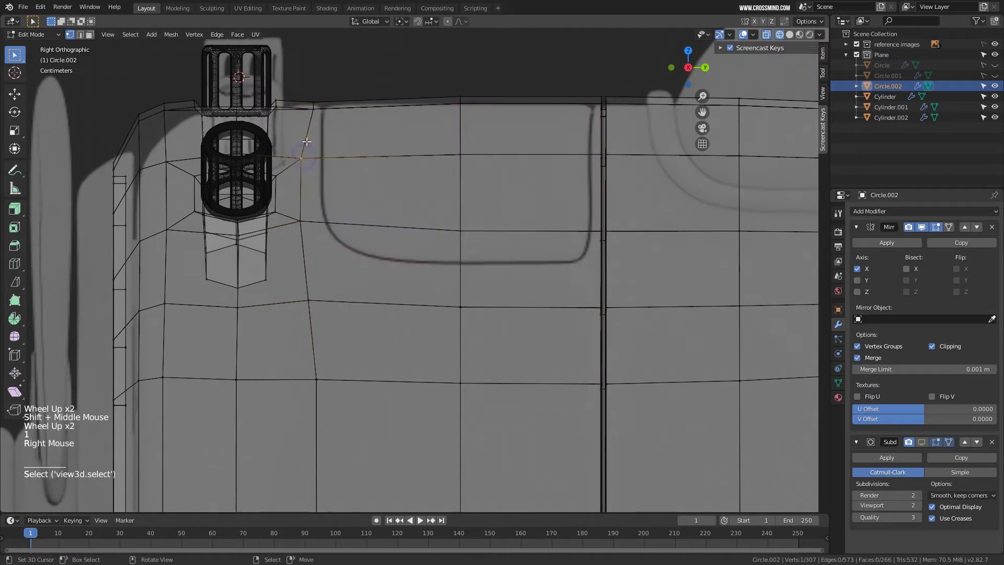
pyautogui.moveTo(297, 81); pyautogui.dragTo(317, 119)
pyautogui.press('g')
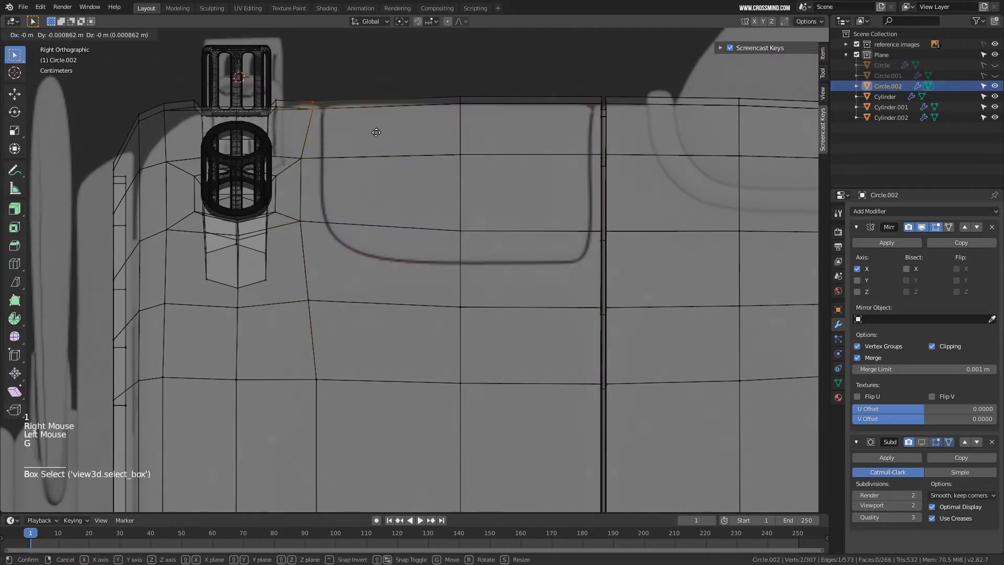
pyautogui.rightClick(376, 132)
# Add a loop cut behind the slotted cylinders at slide factor 0.746 and flatten it by scaling to 0 along Y.
pyautogui.hotkey('ctrl', 'r')
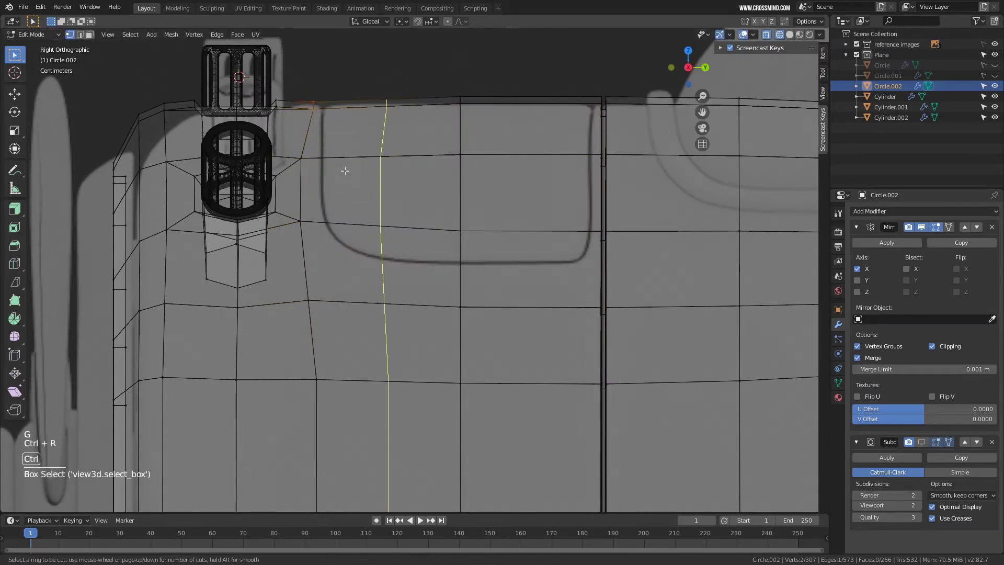
pyautogui.click(345, 168)
pyautogui.click(285, 181)
pyautogui.write('sy')
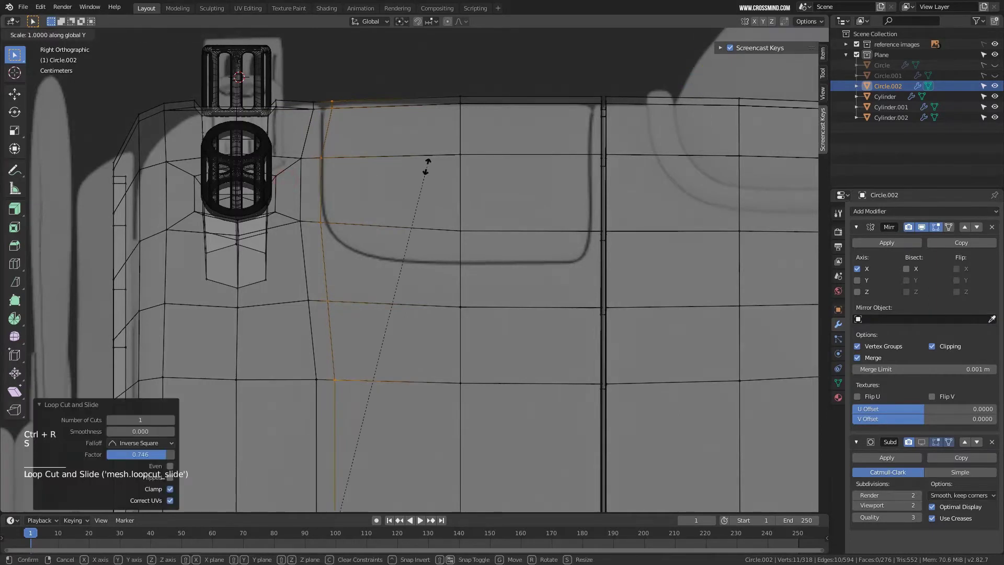
pyautogui.write('0')
pyautogui.click(427, 165)
# Move the flattened loop about -0.0078 m along Y onto the front edge of the reference panel outline.
pyautogui.press('g')
pyautogui.press('y')
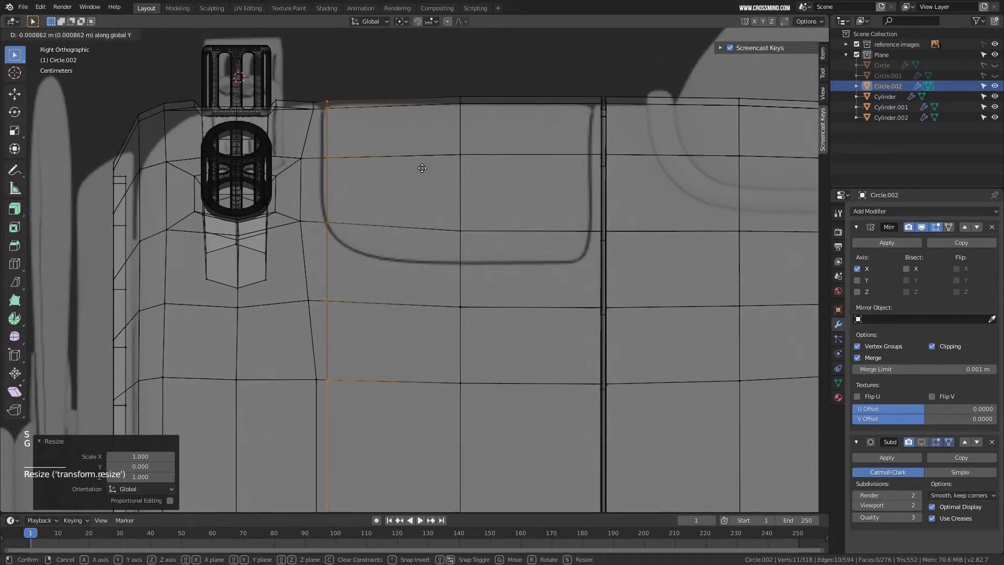
pyautogui.click(420, 168)
pyautogui.scroll(-2, 308, 187)
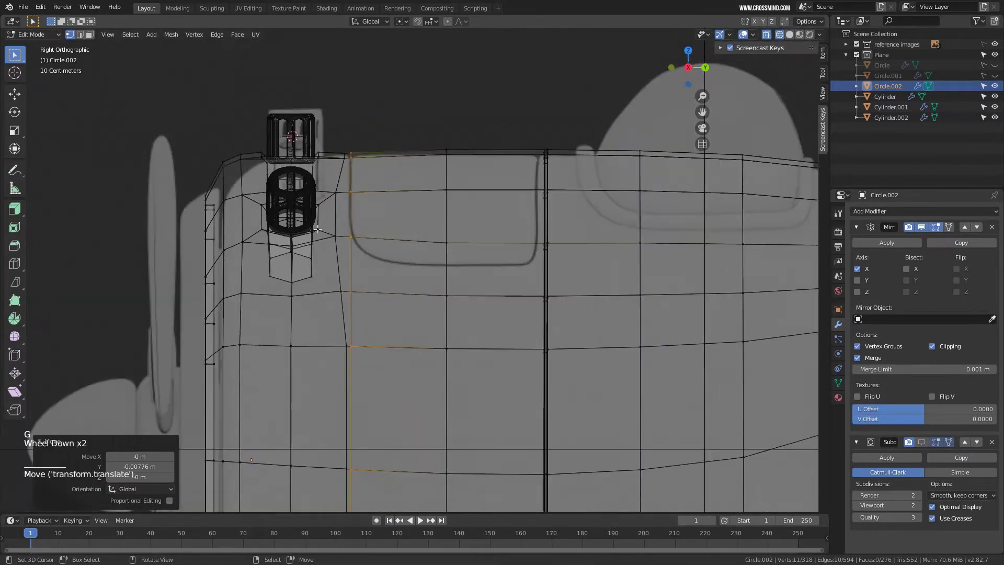
pyautogui.keyDown('shift'); pyautogui.moveTo(308, 187); pyautogui.dragTo(378, 249, button='middle'); pyautogui.keyUp('shift')
pyautogui.scroll(1, 355, 230)
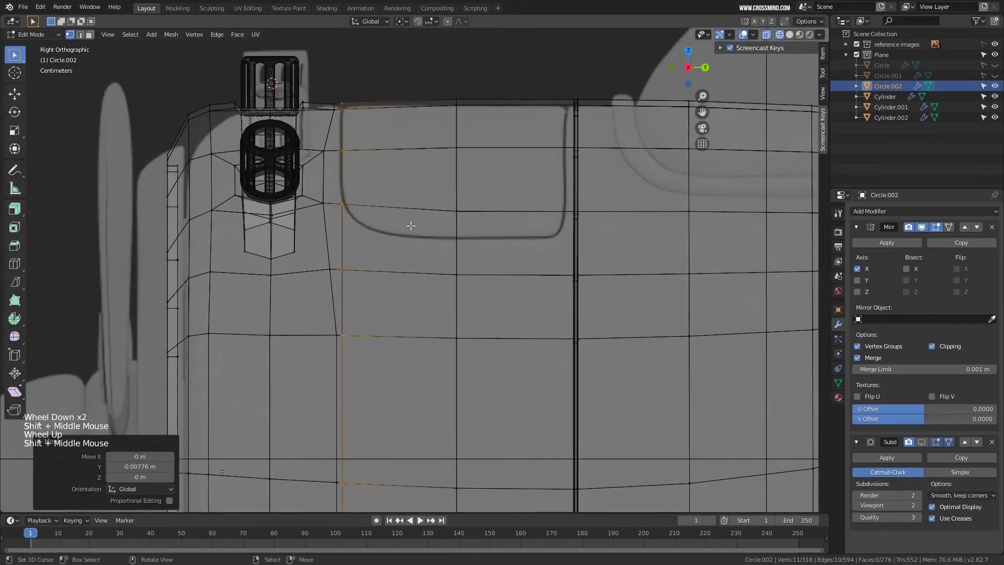
# Select the eight faces covering the upper panel area and inset them by about 0.0158 m.
pyautogui.scroll(1, 394, 87)
pyautogui.press('3')
pyautogui.rightClick(370, 114)
pyautogui.press('b')
pyautogui.moveTo(366, 62)
pyautogui.mouseDown()
pyautogui.moveTo(528, 274)
pyautogui.moveTo(563, 287)
pyautogui.mouseUp()
pyautogui.scroll(-1, 563, 287)
pyautogui.moveTo(563, 287)
pyautogui.mouseDown(button='middle')
pyautogui.moveTo(514, 250)
pyautogui.moveTo(539, 275)
pyautogui.mouseUp(button='middle')
pyautogui.press('z')
pyautogui.press('i')
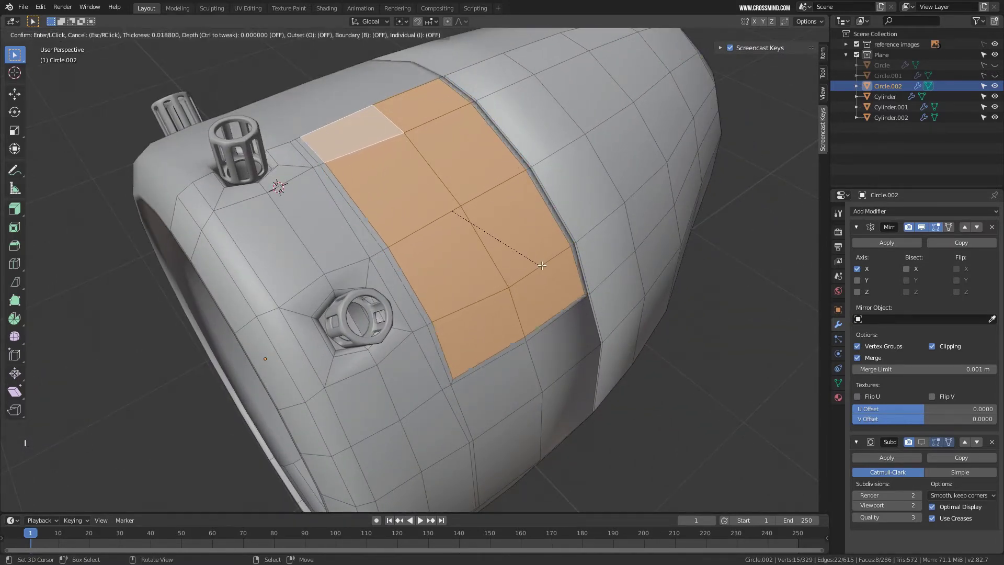
pyautogui.click(541, 266)
# Slide the inset panel's two lower edges upward by a factor of -0.331 toward the reference outline.
pyautogui.moveTo(541, 266); pyautogui.dragTo(470, 304, button='middle')
pyautogui.scroll(-1, 458, 351)
pyautogui.press('KP_1')
pyautogui.press('KP_3')
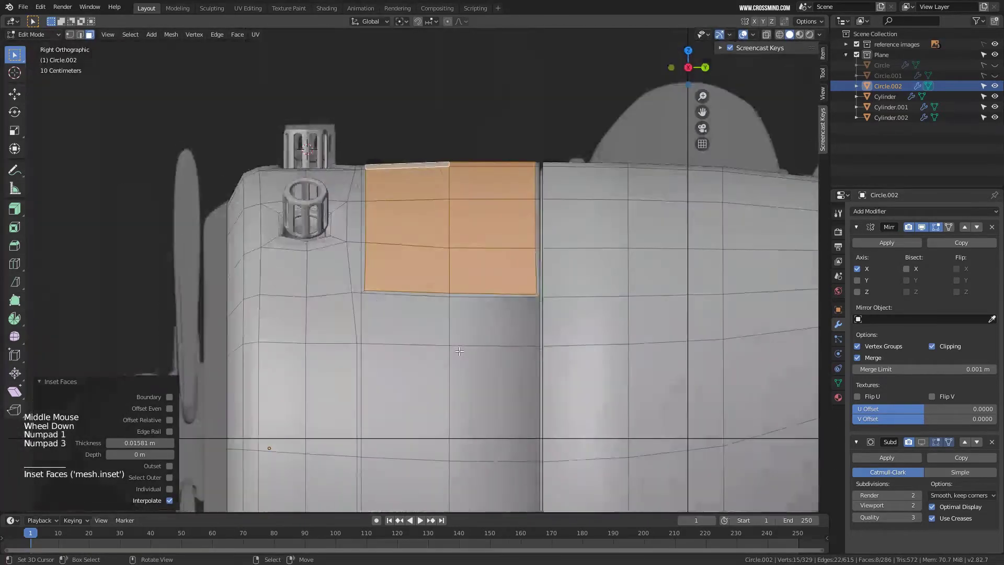
pyautogui.scroll(2, 525, 315)
pyautogui.press('z')
pyautogui.press('z')
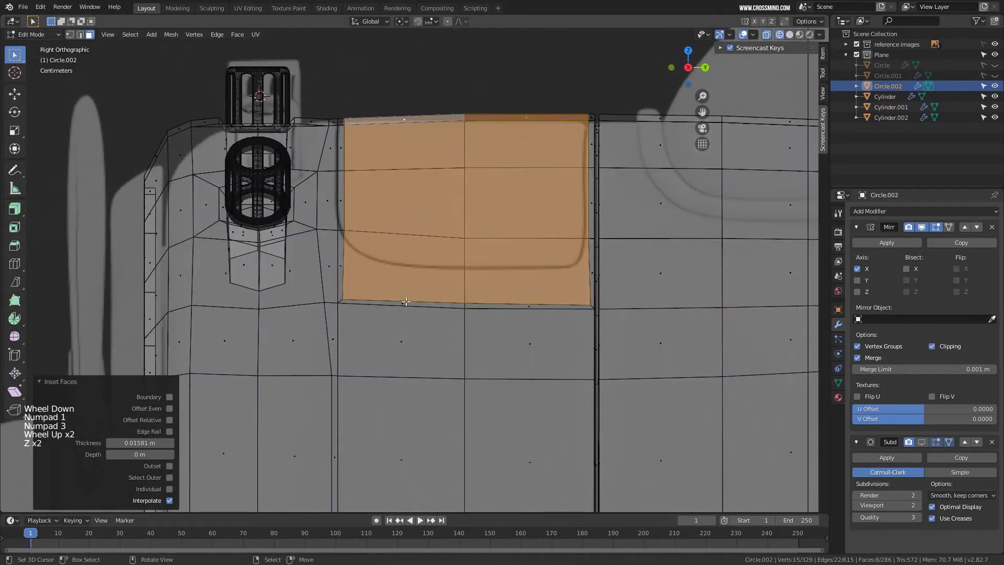
pyautogui.press('2')
pyautogui.rightClick(411, 298)
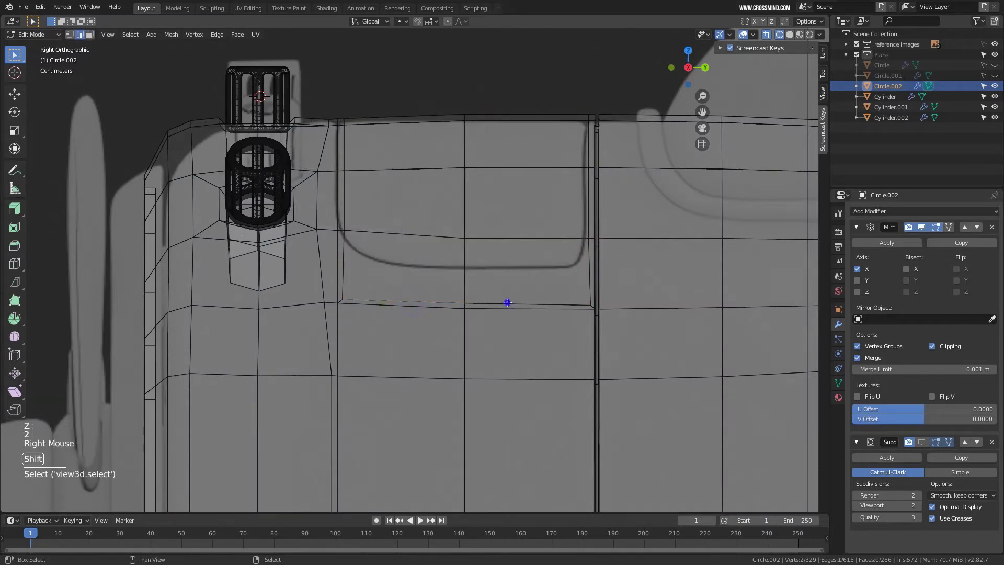
pyautogui.keyDown('shift'); pyautogui.rightClick(507, 303); pyautogui.keyUp('shift')
pyautogui.moveTo(507, 303); pyautogui.dragTo(487, 326, button='middle')
pyautogui.press('z')
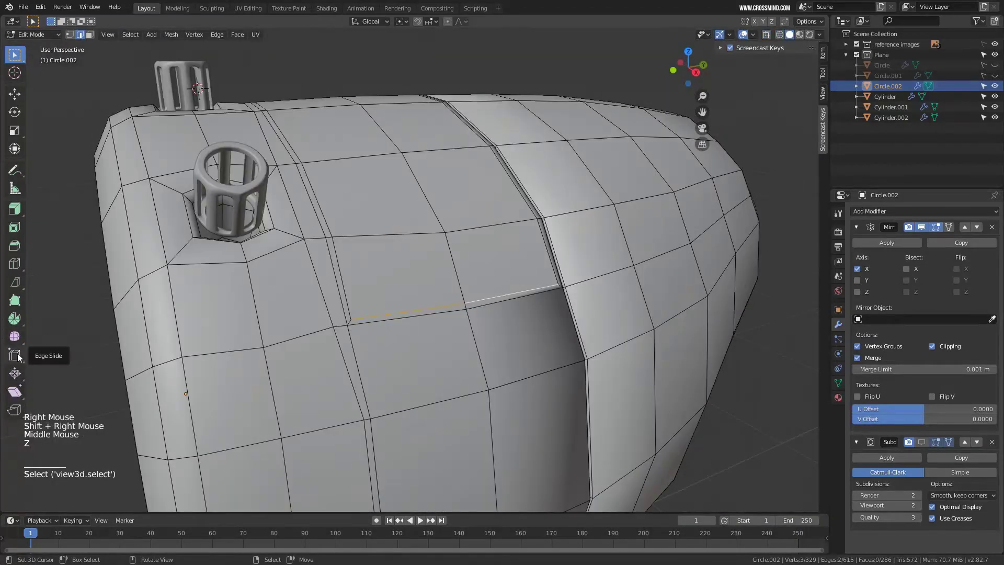
pyautogui.moveTo(15, 355); pyautogui.dragTo(46, 357)
pyautogui.moveTo(470, 272); pyautogui.dragTo(473, 235)
pyautogui.moveTo(471, 231); pyautogui.dragTo(459, 231, button='middle')
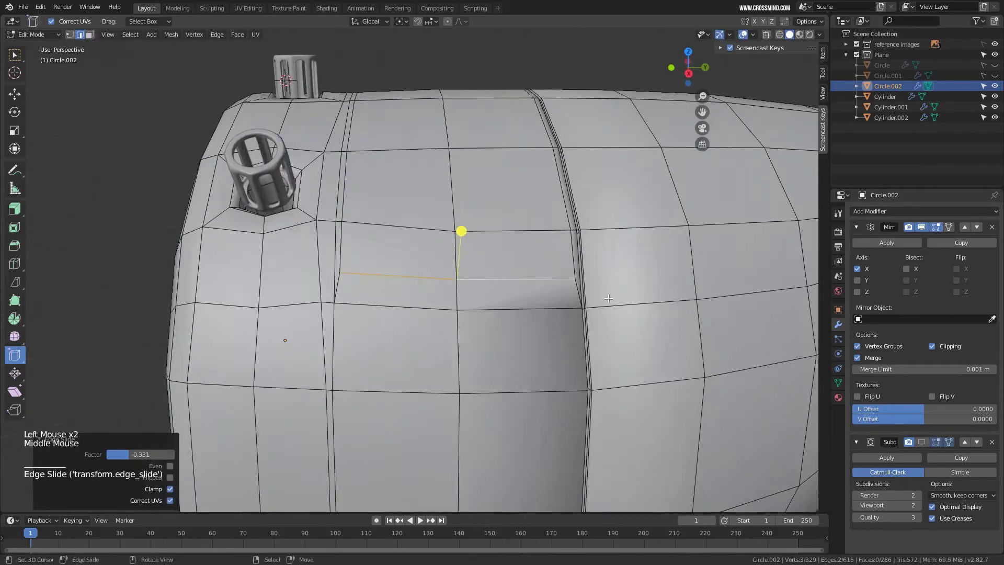
# Scale the panel's two lower edges to 0.924 and slide them upward by about 0.12 to match the reference outline.
pyautogui.press('s')
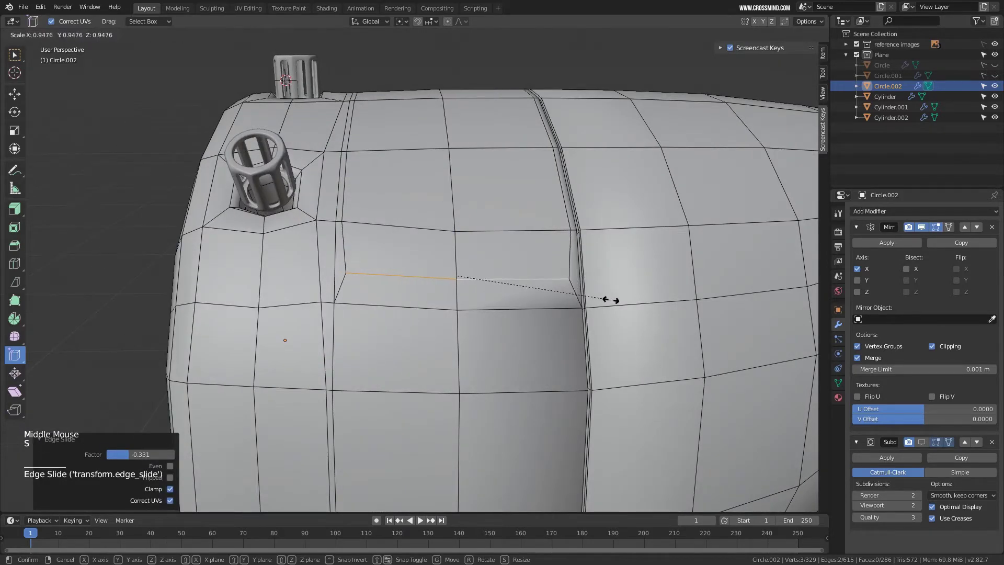
pyautogui.click(607, 296)
pyautogui.press('KP_1')
pyautogui.press('KP_3')
pyautogui.press('z')
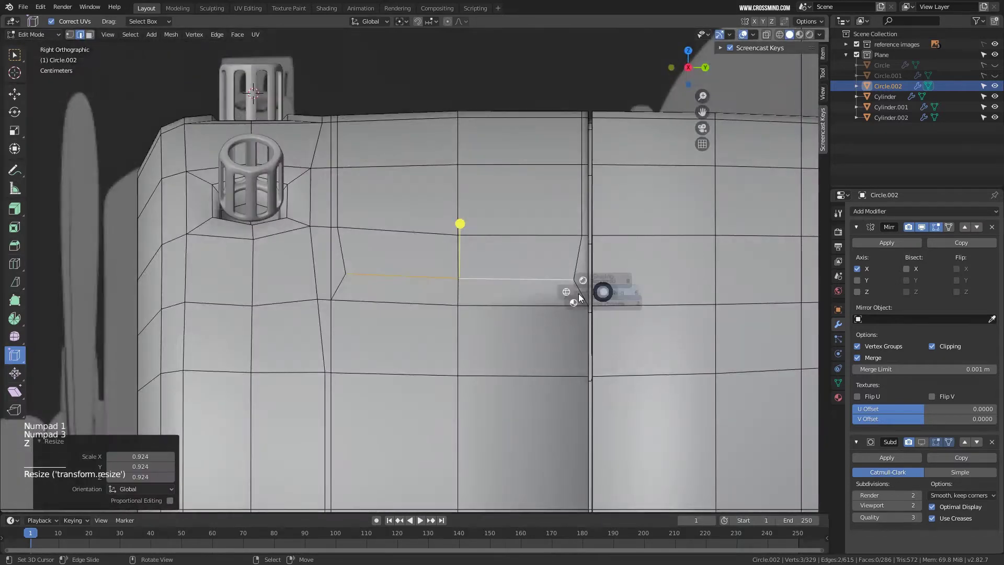
pyautogui.click(527, 294)
pyautogui.moveTo(460, 225); pyautogui.dragTo(461, 215)
pyautogui.press('s')
pyautogui.click(659, 308)
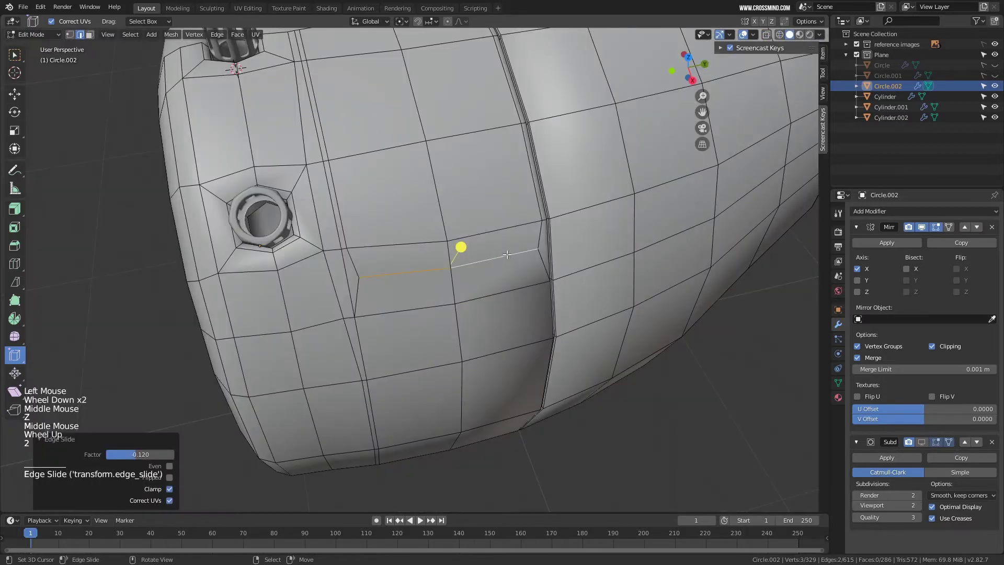
# Select the front, lower and rear edges that outline the inset upper panel.
pyautogui.rightClick(499, 242)
pyautogui.keyDown('alt'); pyautogui.rightClick(501, 241); pyautogui.keyUp('alt')
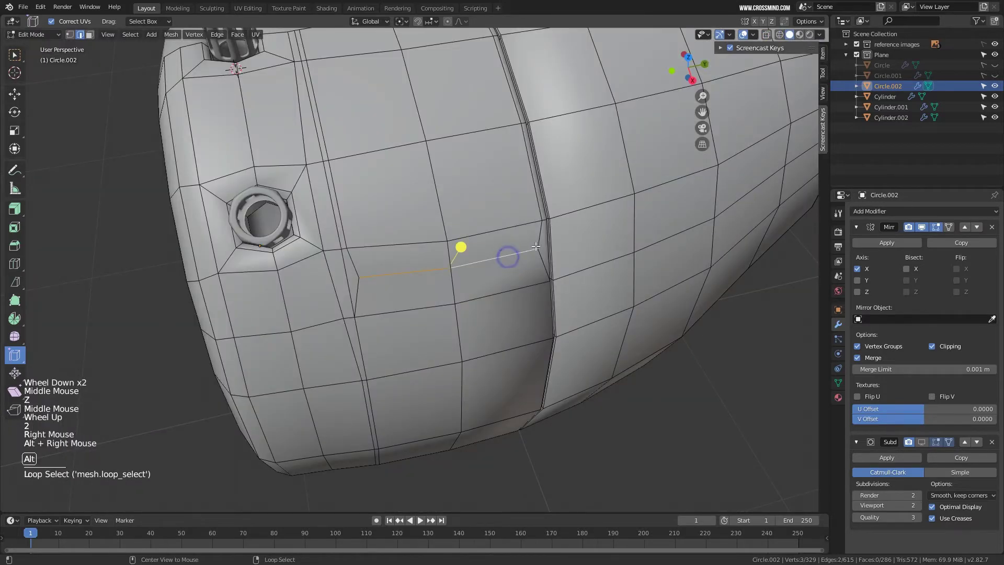
pyautogui.keyDown('alt'); pyautogui.keyDown('shift'); pyautogui.rightClick(533, 226); pyautogui.keyUp('shift'); pyautogui.keyUp('alt')
pyautogui.keyDown('alt'); pyautogui.keyDown('shift'); pyautogui.rightClick(343, 218); pyautogui.keyUp('shift'); pyautogui.keyUp('alt')
pyautogui.keyDown('shift'); pyautogui.moveTo(343, 218); pyautogui.dragTo(463, 297, button='middle'); pyautogui.keyUp('shift')
# Try a 0.00738 m bevel on the panel outline with an extrusion along normals, and undo both.
pyautogui.hotkey('ctrl', 'b')
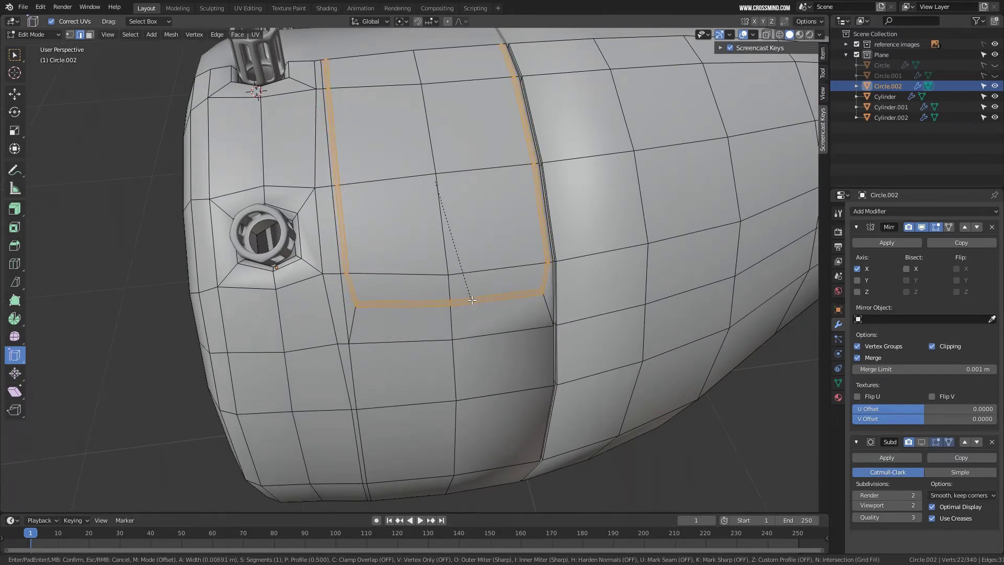
pyautogui.click(472, 300)
pyautogui.moveTo(409, 341); pyautogui.dragTo(366, 314, button='middle')
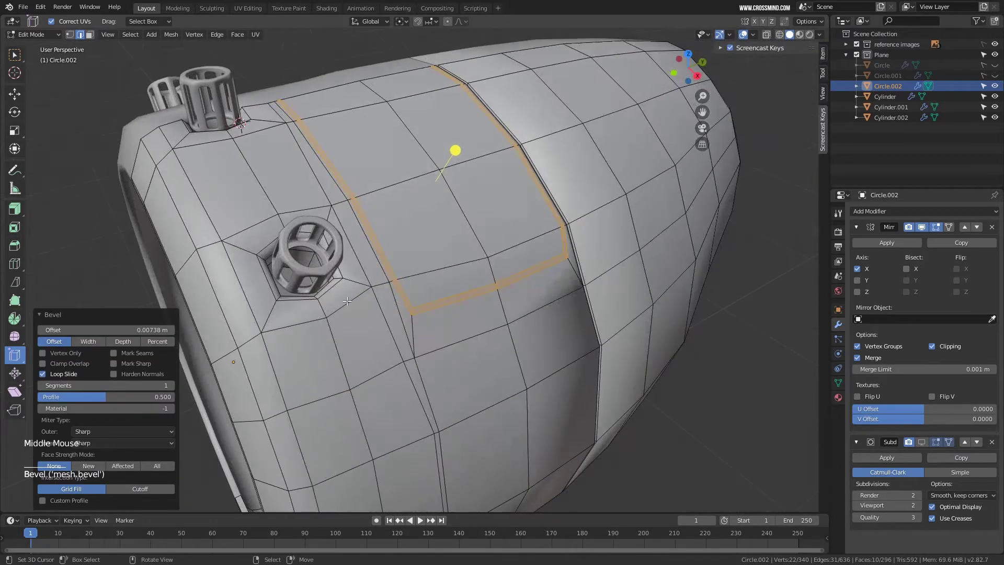
pyautogui.click(21, 209)
pyautogui.click(77, 234)
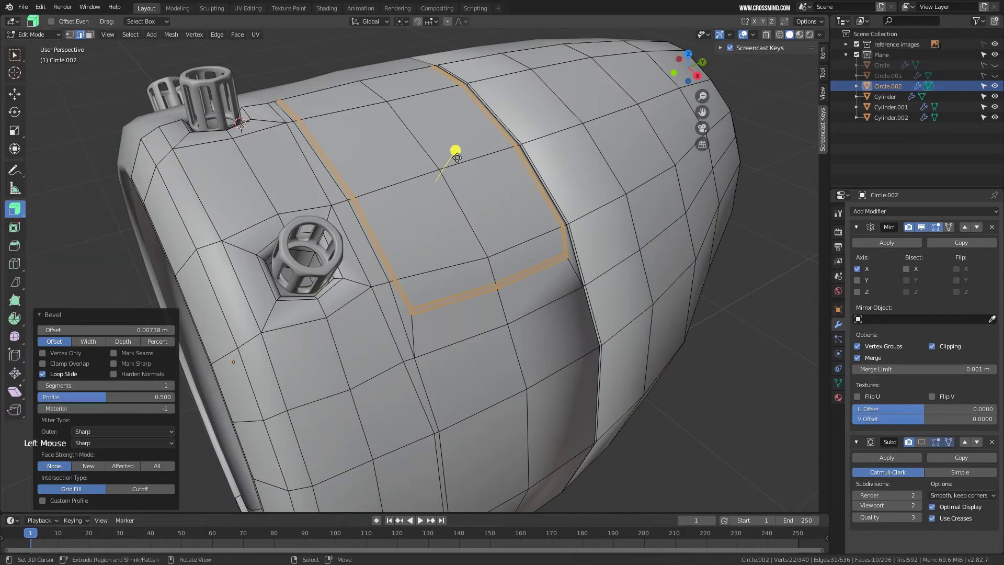
pyautogui.moveTo(453, 154); pyautogui.dragTo(456, 157)
pyautogui.scroll(2, 462, 112)
pyautogui.hotkey('ctrl', 'z')
pyautogui.hotkey('ctrl', 'z')
pyautogui.hotkey('ctrl', 'z')
pyautogui.moveTo(462, 105); pyautogui.dragTo(457, 103, button='middle')
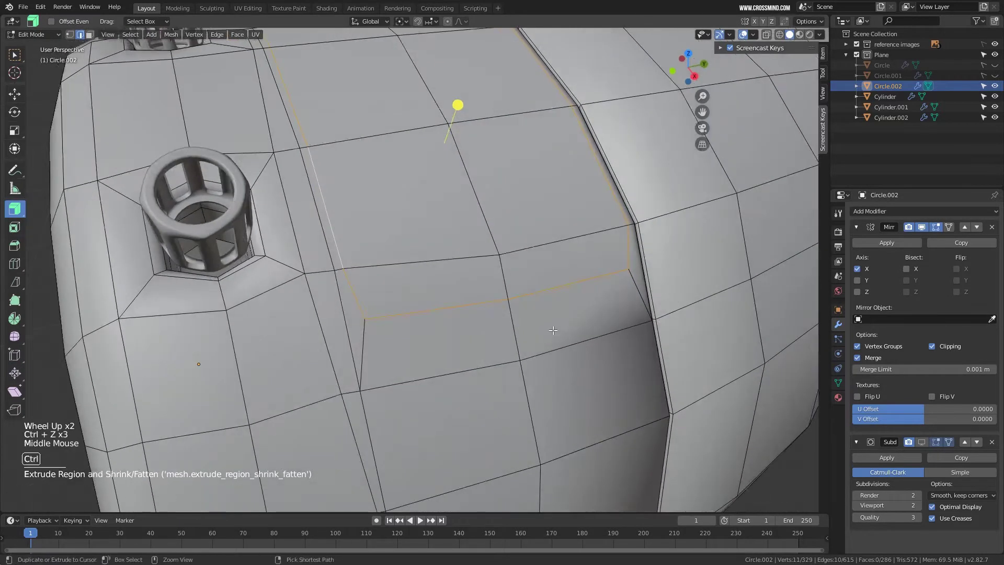
# Bevel the panel outline by 0.00363 m and extrude the resulting strip inward along its normals as a groove.
pyautogui.hotkey('ctrl', 'b')
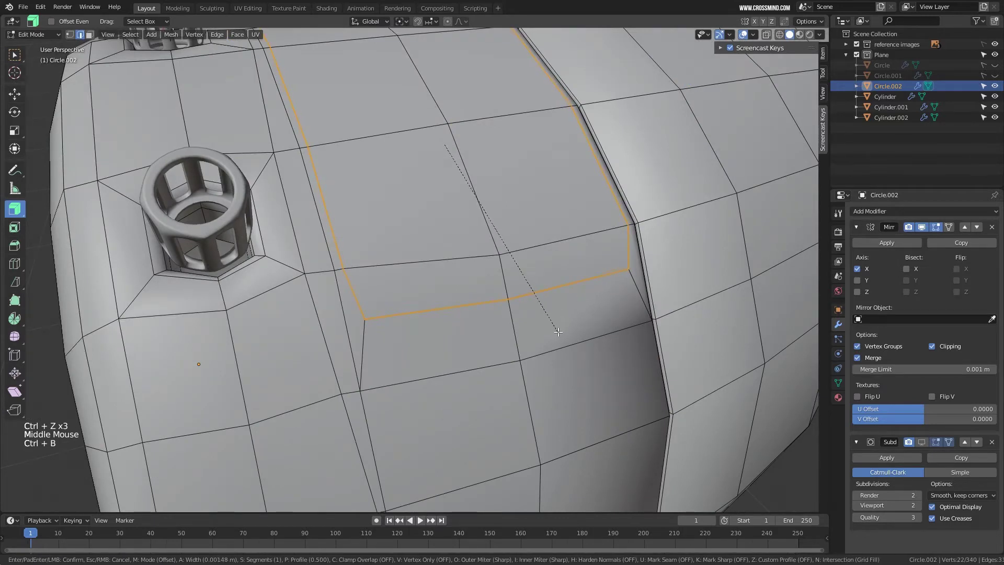
pyautogui.click(559, 332)
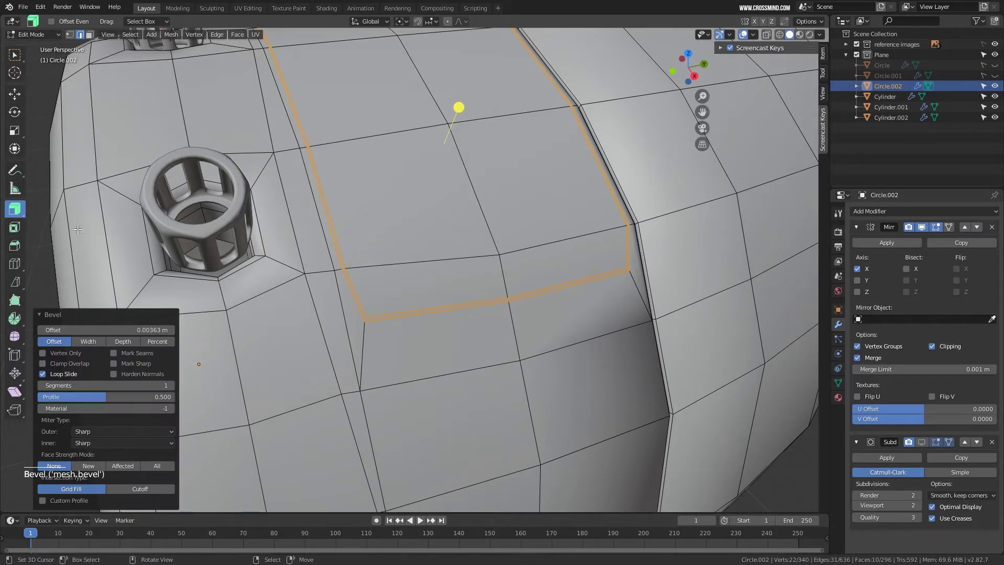
pyautogui.moveTo(460, 107); pyautogui.dragTo(458, 116)
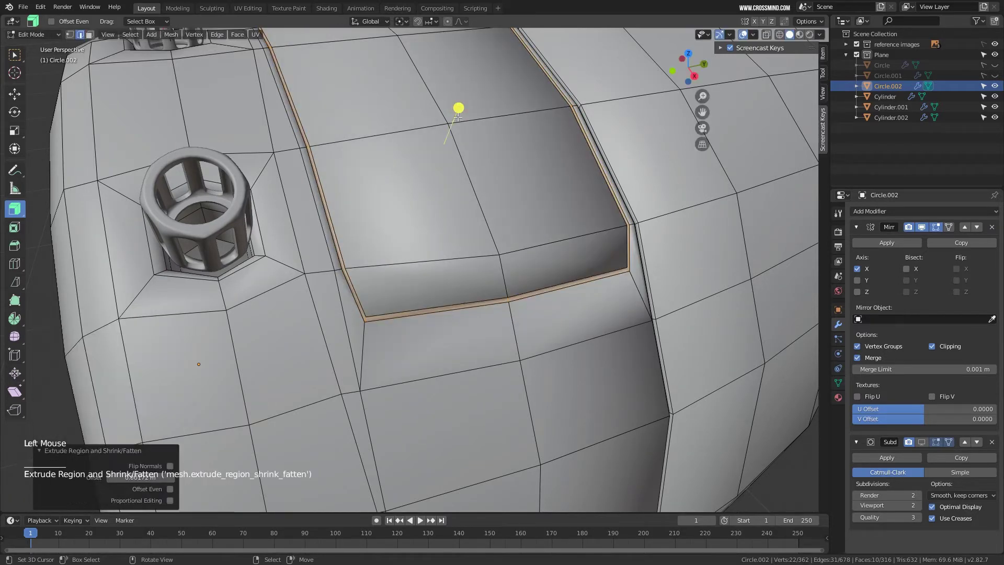
pyautogui.middleClick(457, 105)
pyautogui.scroll(-2, 514, 243)
pyautogui.press('Tab')
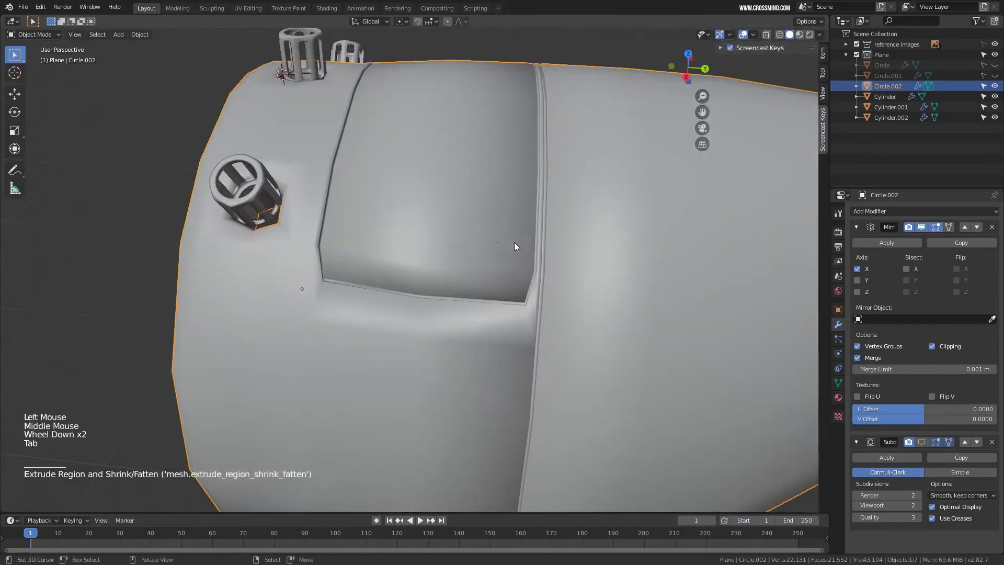
# Turn on the Subdivision modifier's viewport display to check the panel groove, and save the file.
pyautogui.moveTo(513, 242); pyautogui.dragTo(453, 224, button='middle')
pyautogui.scroll(-2, 510, 273)
pyautogui.click(921, 442)
pyautogui.keyDown('shift'); pyautogui.moveTo(513, 287); pyautogui.dragTo(398, 239, button='middle'); pyautogui.keyUp('shift')
pyautogui.hotkey('ctrl', 's')
pyautogui.press('Tab')
pyautogui.scroll(-1, 397, 239)
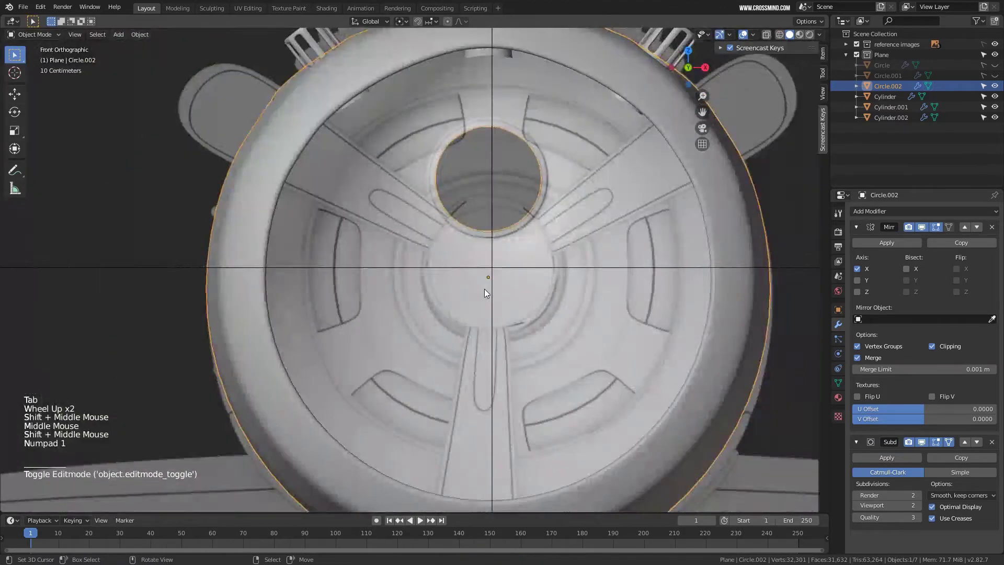
# Add loop cuts at the front and rear edges of the reference cockpit outline, with slide factors 0.114 and 0.203.
pyautogui.press('KP_3')
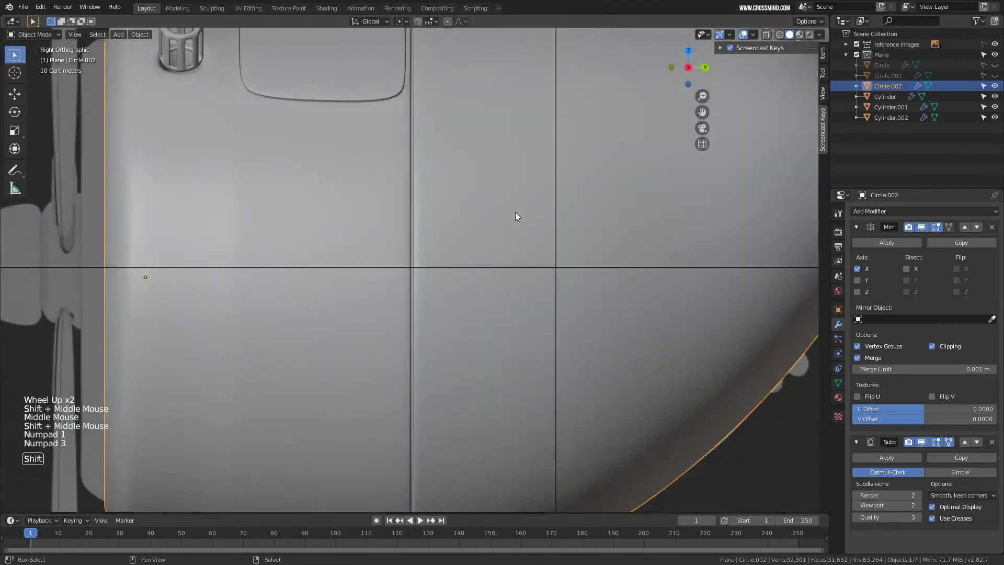
pyautogui.press('z')
pyautogui.moveTo(516, 216)
pyautogui.keyDown('shift'); pyautogui.mouseDown(button='middle')
pyautogui.moveTo(511, 231)
pyautogui.moveTo(470, 140)
pyautogui.mouseUp(button='middle'); pyautogui.keyUp('shift')
pyautogui.scroll(1, 471, 139)
pyautogui.press('Tab')
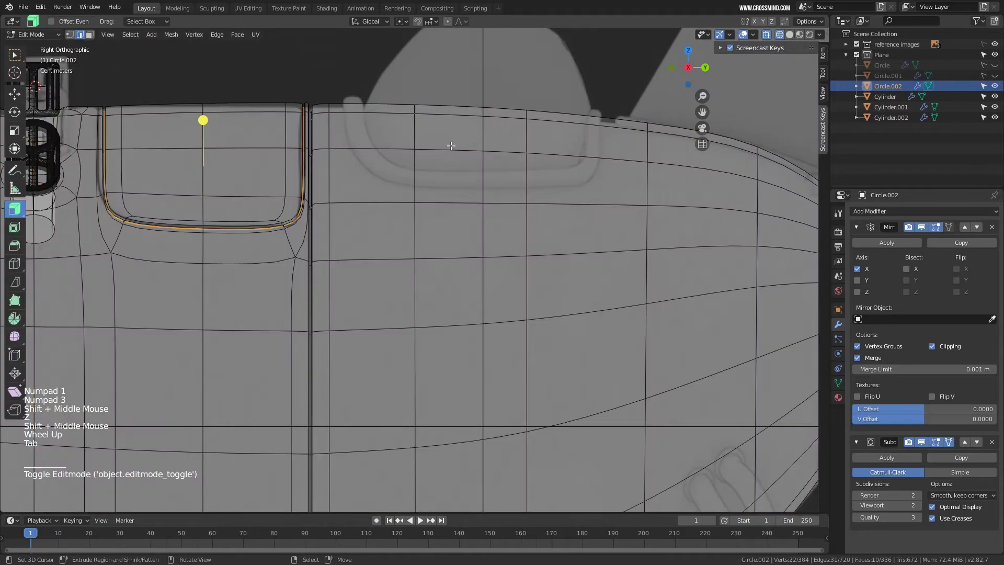
pyautogui.rightClick(413, 138)
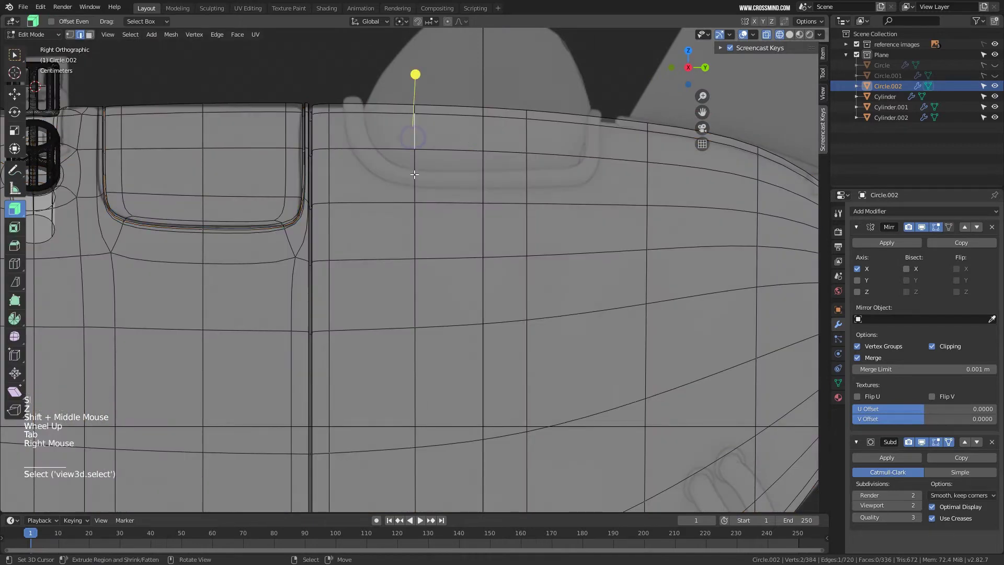
pyautogui.hotkey('ctrl', 'r')
pyautogui.click(359, 151)
pyautogui.click(355, 152)
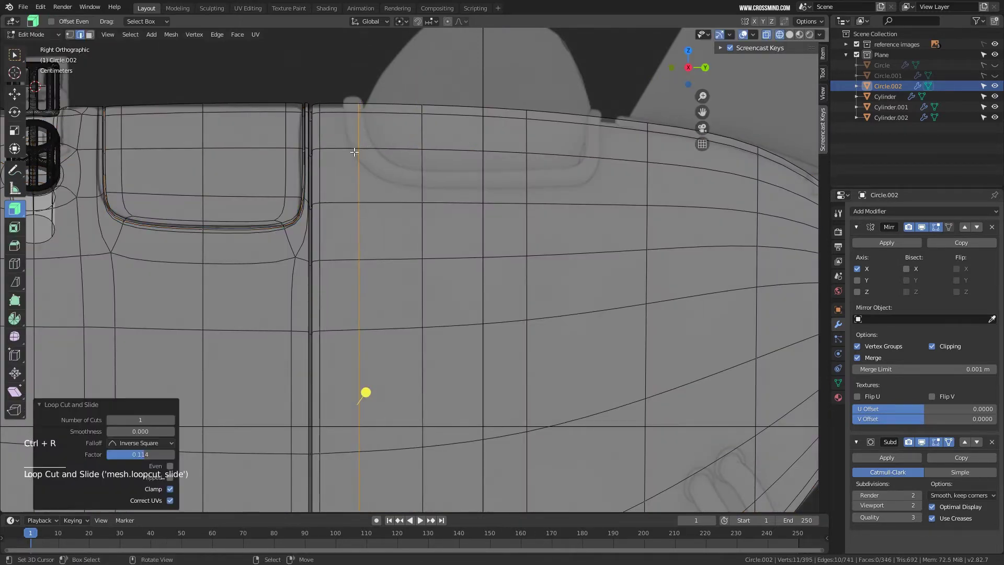
pyautogui.hotkey('ctrl', 'r')
pyautogui.click(595, 160)
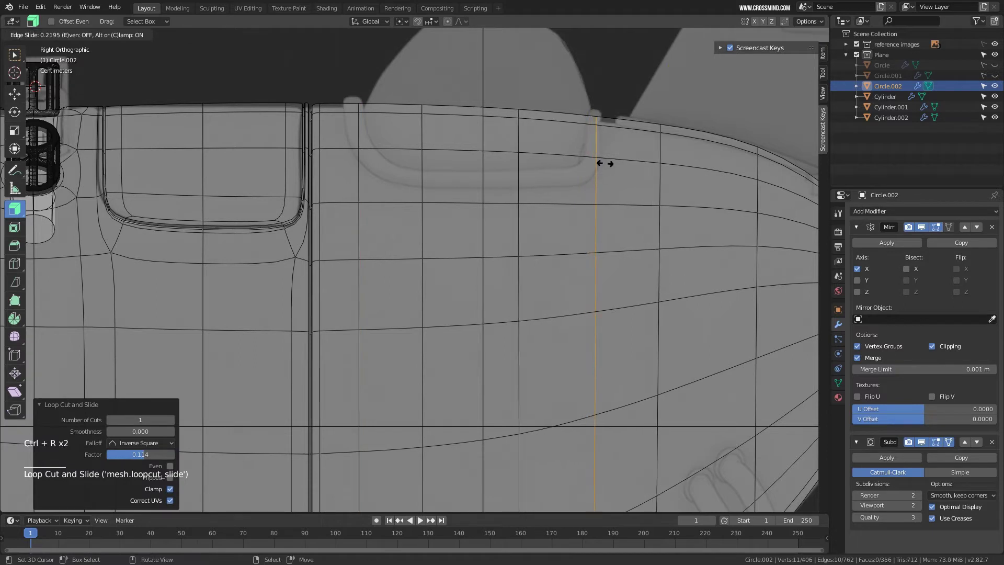
pyautogui.click(604, 163)
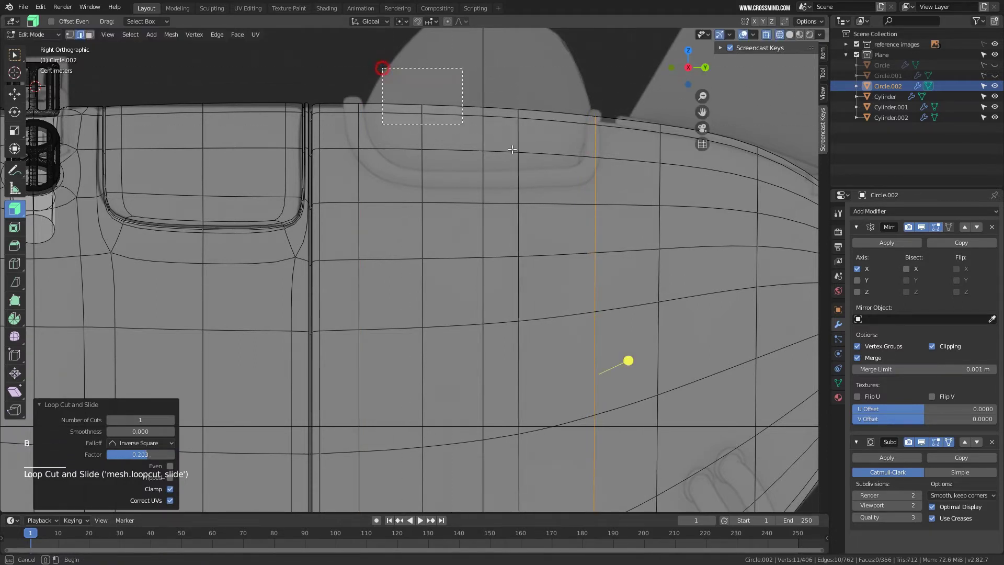
# Select the nine faces between the new loops over the cockpit outline and inset them 0.05232 m with Offset Even.
pyautogui.moveTo(512, 149); pyautogui.dragTo(563, 184)
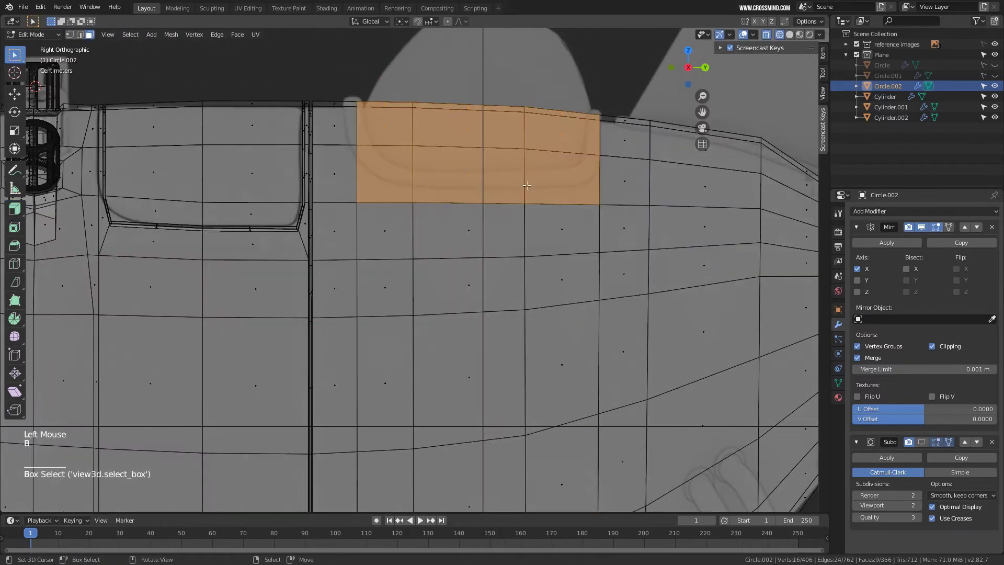
pyautogui.press('i')
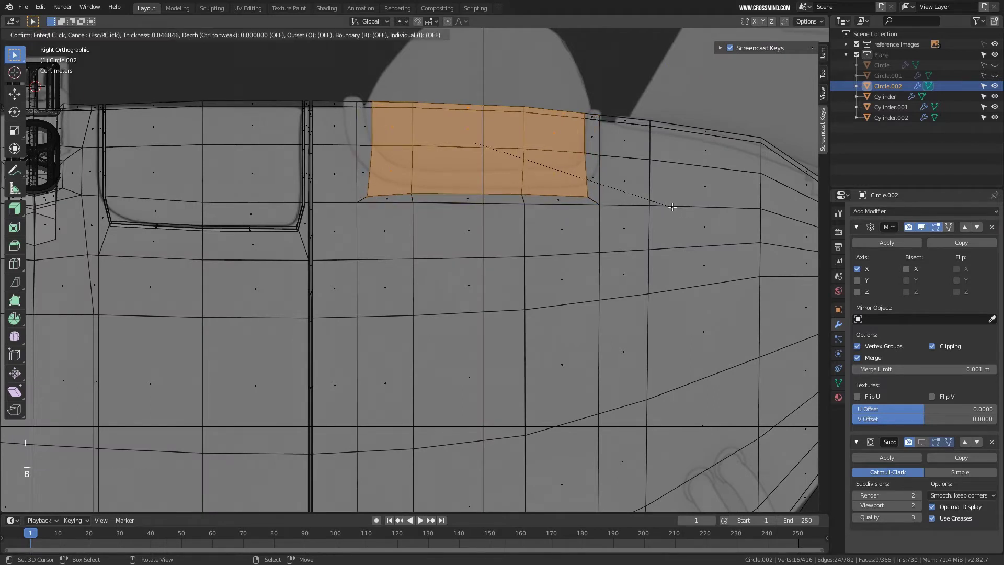
pyautogui.click(672, 207)
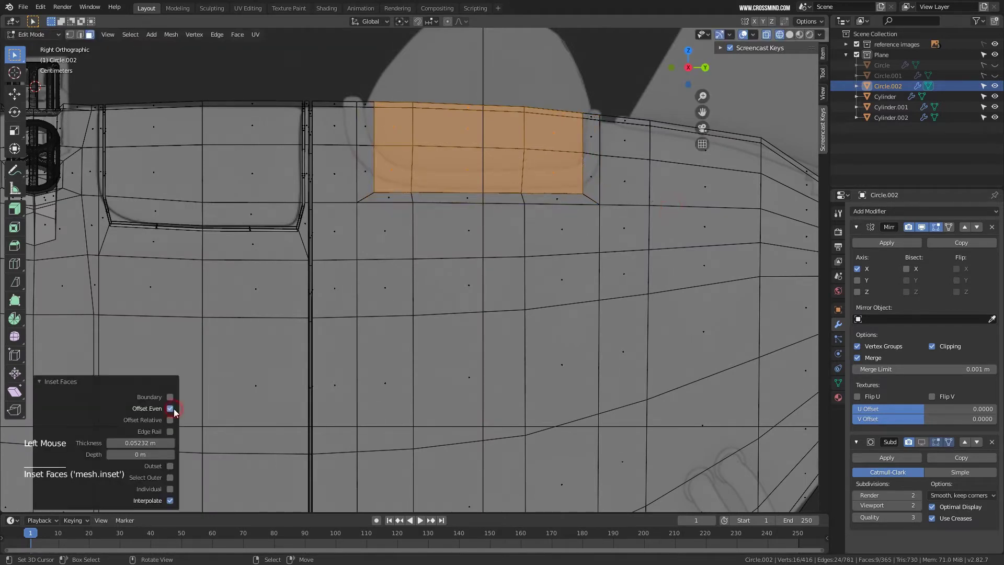
# Select the two lower corner vertices of the cockpit inset and scale them to 0.784.
pyautogui.press('1')
pyautogui.rightClick(375, 192)
pyautogui.press('b')
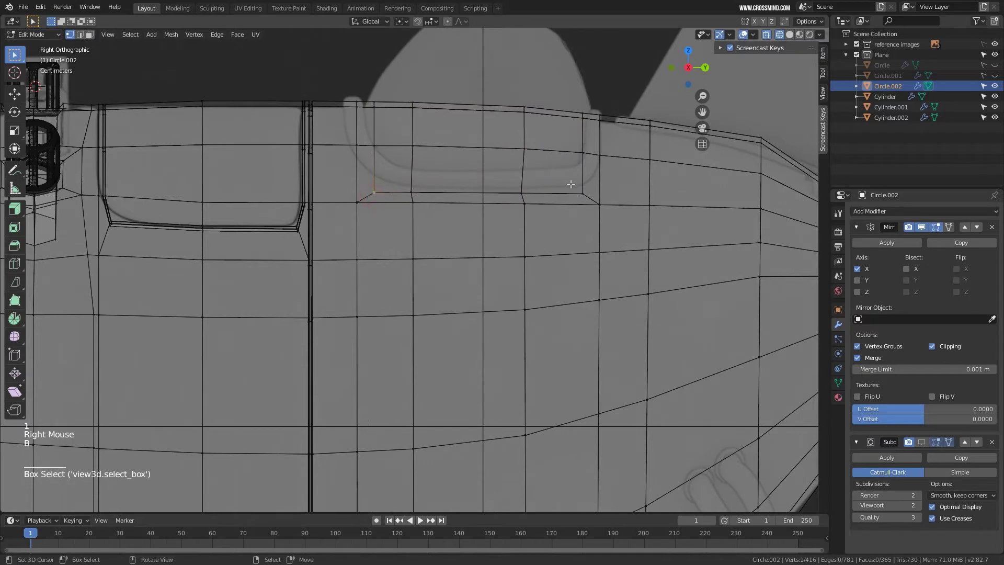
pyautogui.scroll(-3, 592, 209)
pyautogui.moveTo(592, 209); pyautogui.dragTo(525, 245, button='middle')
pyautogui.press('z')
pyautogui.scroll(1, 590, 251)
pyautogui.moveTo(640, 247)
pyautogui.mouseDown(button='middle')
pyautogui.moveTo(590, 251)
pyautogui.moveTo(502, 230)
pyautogui.moveTo(498, 217)
pyautogui.mouseUp(button='middle')
pyautogui.press('s')
pyautogui.click(564, 238)
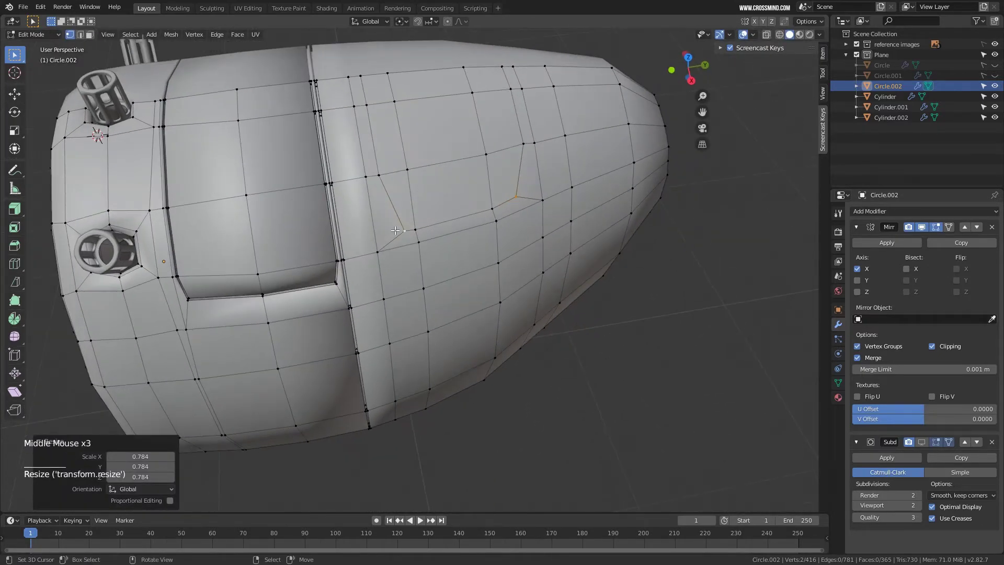
# Move the two corner vertices about -0.0328 m along X and -0.00563 m along Y, up the fuselage surface.
pyautogui.scroll(1, 498, 215)
pyautogui.press('g')
pyautogui.click(497, 206)
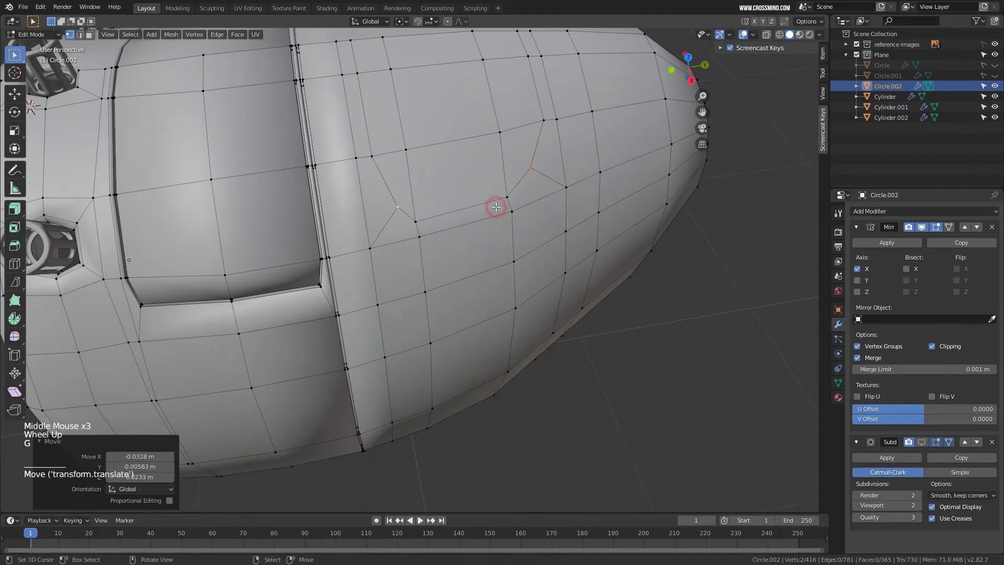
# Move the two middle vertices of the cockpit inset's lower edge slightly upward in the side view.
pyautogui.press('KP_1')
pyautogui.press('KP_3')
pyautogui.rightClick(411, 190)
pyautogui.press('g')
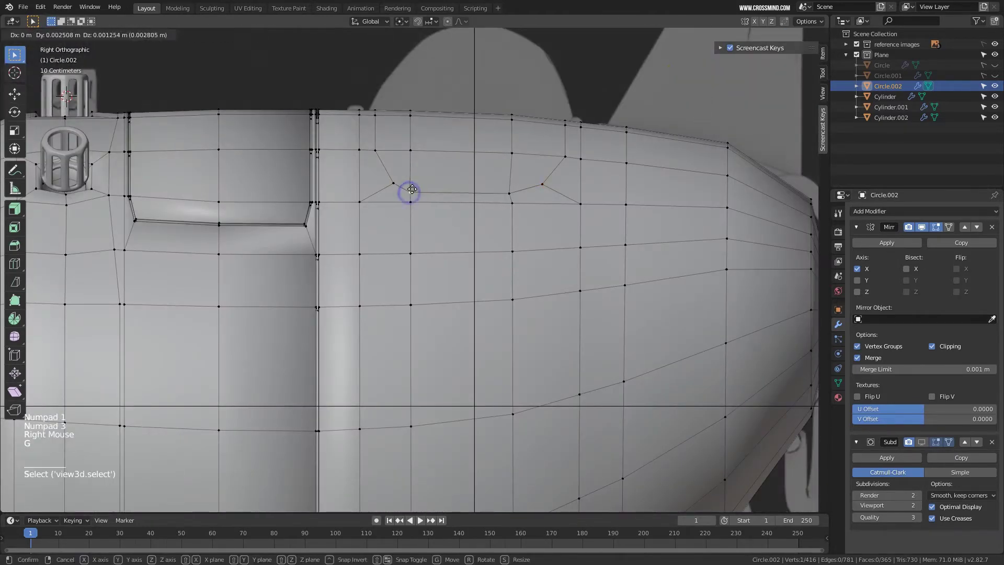
pyautogui.click(415, 186)
pyautogui.rightClick(510, 194)
pyautogui.press('g')
pyautogui.click(511, 191)
# Adjust the cockpit inset's lower corner vertices against the reference outline in a side wireframe view.
pyautogui.press('z')
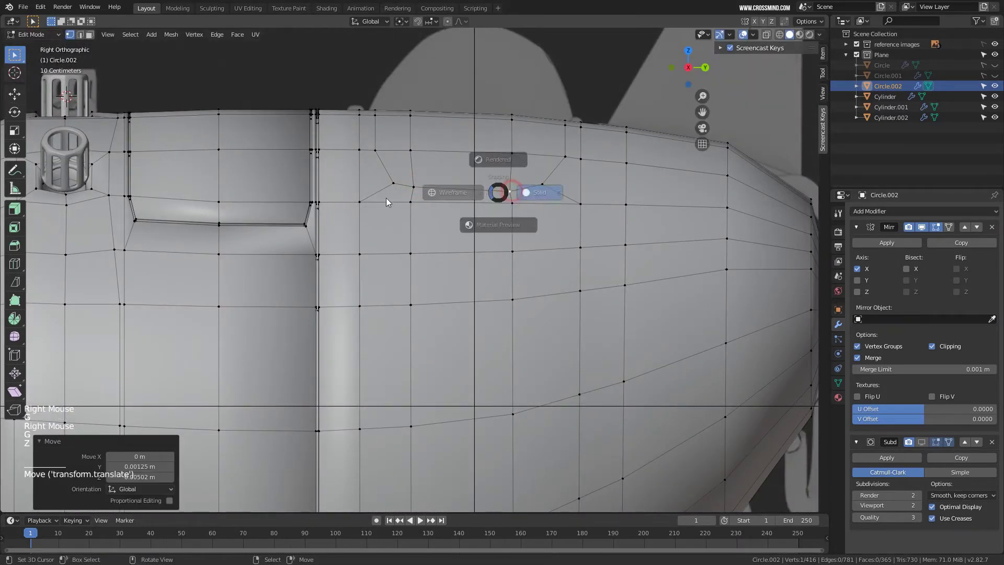
pyautogui.click(386, 198)
pyautogui.scroll(2, 516, 197)
pyautogui.keyDown('shift'); pyautogui.moveTo(516, 197); pyautogui.dragTo(513, 214, button='middle'); pyautogui.keyUp('shift')
pyautogui.press('g')
pyautogui.rightClick(597, 163)
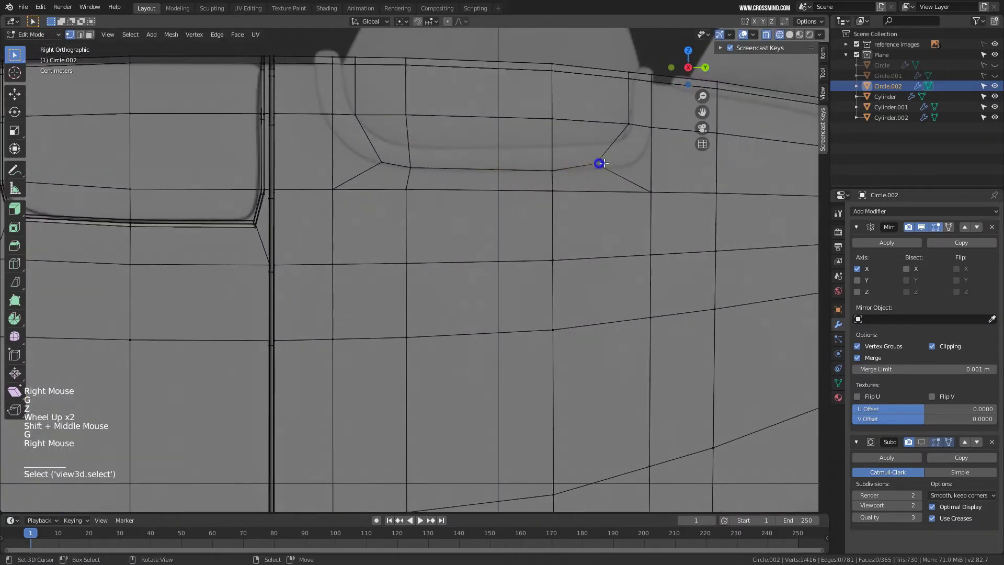
pyautogui.press('g')
pyautogui.click(618, 158)
pyautogui.scroll(-4, 364, 137)
# Move the vertices of the cockpit inset's front edge slightly forward along Y to match the reference outline.
pyautogui.press('b')
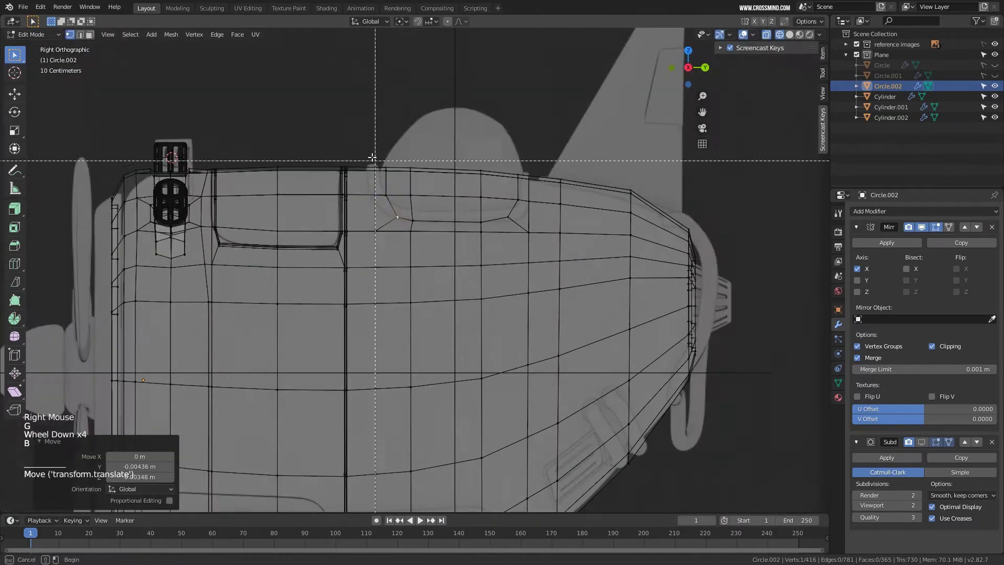
pyautogui.keyDown('shift'); pyautogui.moveTo(377, 181); pyautogui.dragTo(380, 104, button='middle'); pyautogui.keyUp('shift')
pyautogui.scroll(-1, 380, 109)
pyautogui.press('b')
pyautogui.moveTo(368, 107); pyautogui.dragTo(403, 494)
pyautogui.scroll(2, 402, 142)
pyautogui.keyDown('shift'); pyautogui.moveTo(401, 141); pyautogui.dragTo(427, 262, button='middle'); pyautogui.keyUp('shift')
pyautogui.click(417, 257)
pyautogui.scroll(2, 417, 251)
pyautogui.rightClick(426, 184)
pyautogui.press('g')
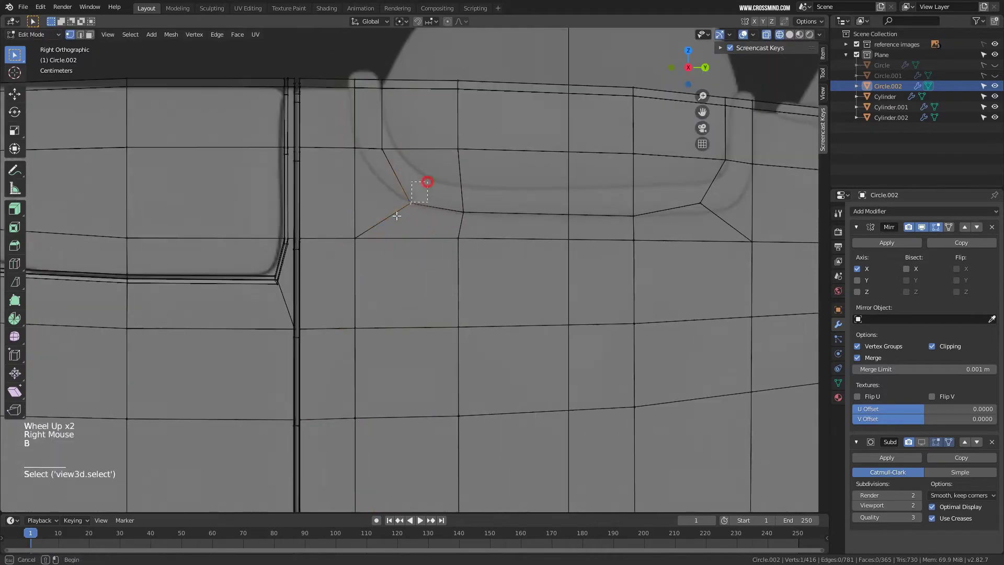
pyautogui.click(423, 179)
pyautogui.moveTo(363, 73); pyautogui.dragTo(423, 207)
pyautogui.press('g')
pyautogui.press('y')
pyautogui.click(415, 190)
# Reposition the cockpit inset's front and rear lower corner vertices to follow the rounded reference outline.
pyautogui.rightClick(393, 214)
pyautogui.press('g')
pyautogui.click(398, 211)
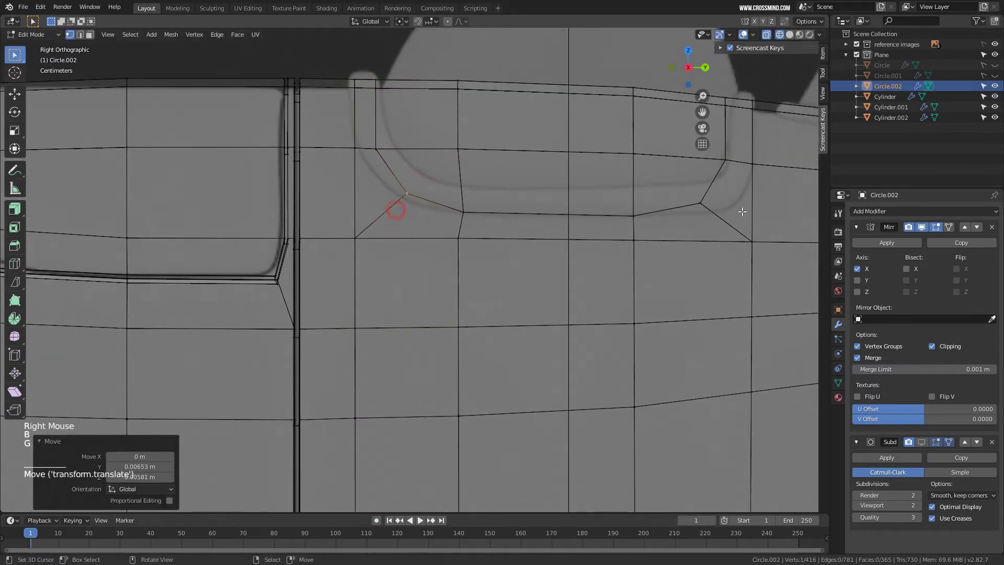
pyautogui.moveTo(725, 218); pyautogui.dragTo(689, 188)
pyautogui.press('g')
pyautogui.click(706, 206)
# Lower the two middle vertices of the cockpit inset's bottom edge about 0.007 m along Z.
pyautogui.moveTo(446, 194); pyautogui.dragTo(658, 230)
pyautogui.press('g')
pyautogui.click(657, 230)
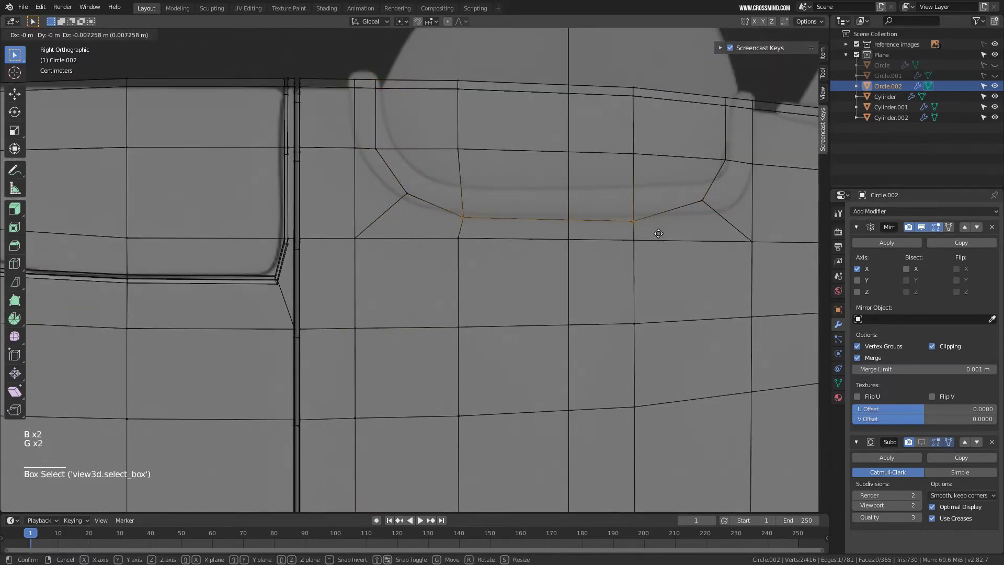
pyautogui.scroll(-3, 657, 230)
# Select the nine faces inside the cockpit outline on the fuselage in solid shading.
pyautogui.press('z')
pyautogui.moveTo(657, 229); pyautogui.dragTo(441, 111, button='middle')
pyautogui.press('3')
pyautogui.rightClick(414, 96)
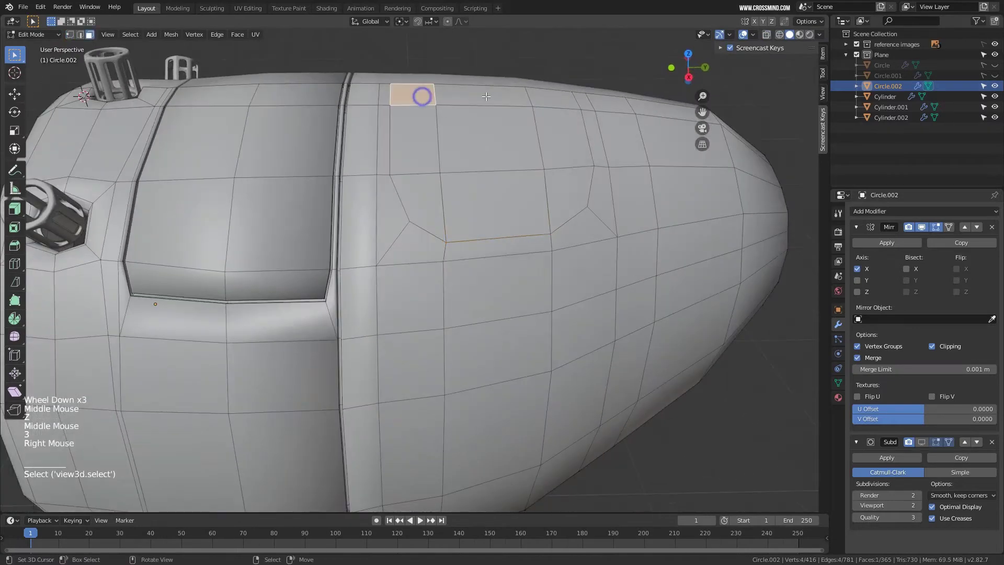
pyautogui.keyDown('shift'); pyautogui.rightClick(481, 96); pyautogui.keyUp('shift')
pyautogui.keyDown('shift'); pyautogui.rightClick(544, 99); pyautogui.keyUp('shift')
pyautogui.keyDown('shift'); pyautogui.rightClick(563, 139); pyautogui.keyUp('shift')
pyautogui.keyDown('shift'); pyautogui.rightClick(520, 202); pyautogui.keyUp('shift')
pyautogui.keyDown('shift'); pyautogui.rightClick(428, 199); pyautogui.keyUp('shift')
pyautogui.keyDown('shift'); pyautogui.rightClick(414, 138); pyautogui.keyUp('shift')
pyautogui.keyDown('shift'); pyautogui.rightClick(489, 138); pyautogui.keyUp('shift')
pyautogui.keyDown('shift'); pyautogui.rightClick(569, 194); pyautogui.keyUp('shift')
pyautogui.moveTo(569, 194); pyautogui.dragTo(612, 201, button='middle')
pyautogui.scroll(1, 612, 209)
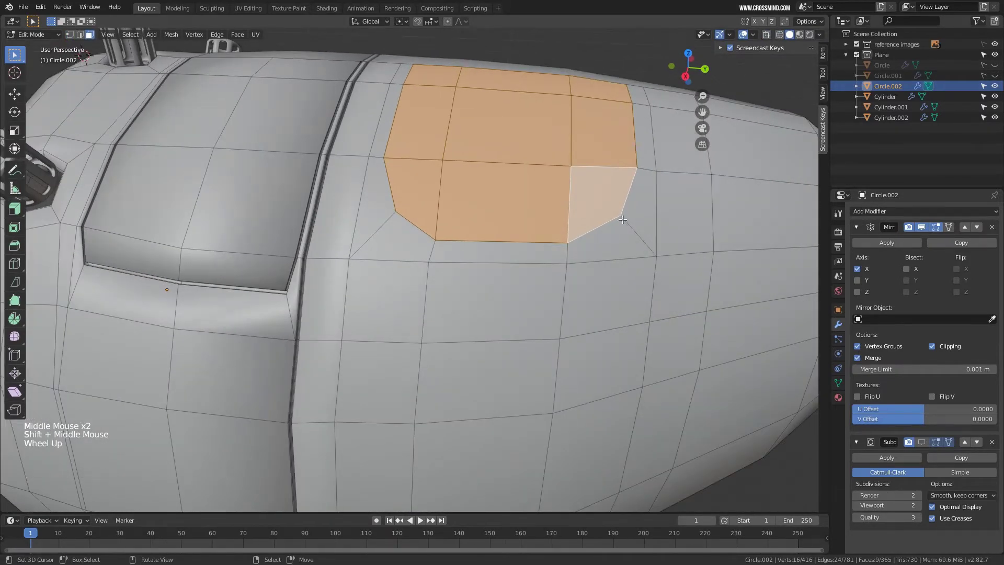
# Inset the selected cockpit faces by 0.02823 m and extrude them about 0.134 m down into the fuselage.
pyautogui.press('i')
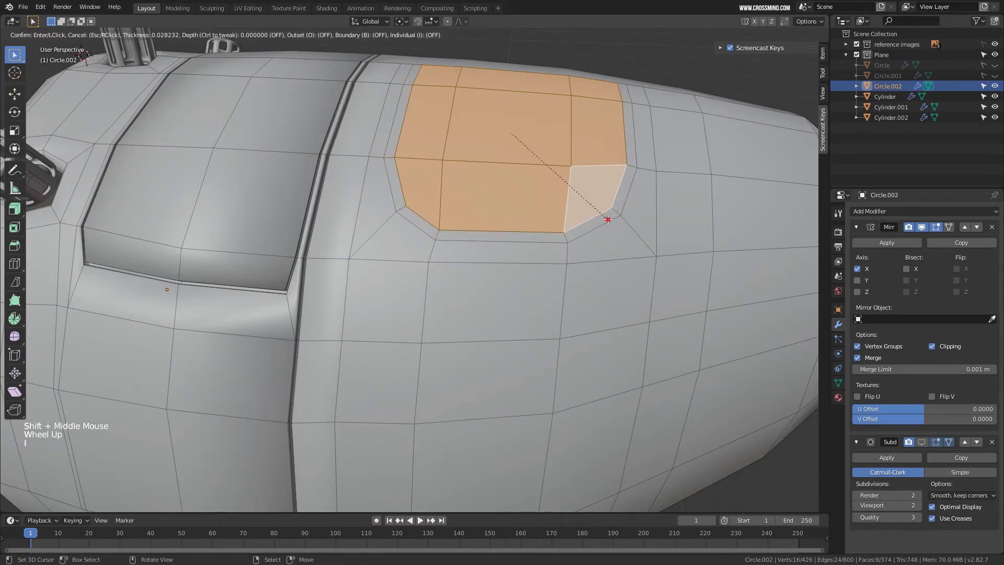
pyautogui.moveTo(607, 220); pyautogui.dragTo(611, 192, button='middle')
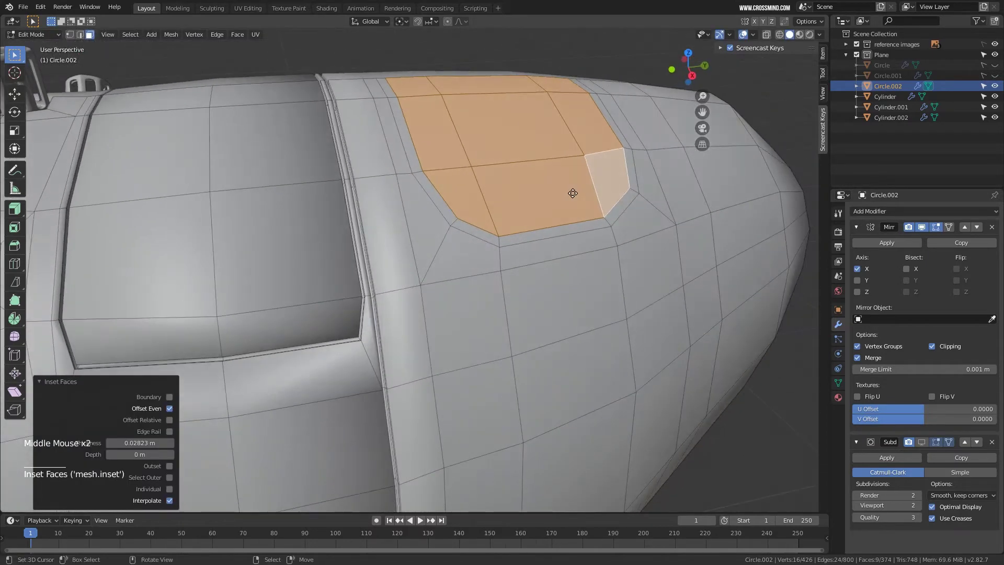
pyautogui.press('e')
pyautogui.middleClick(572, 222)
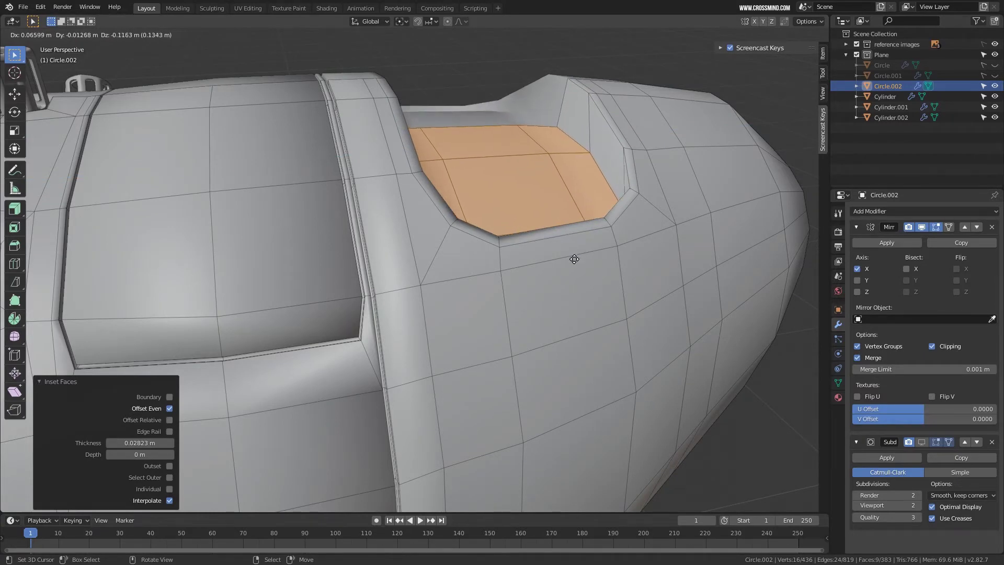
pyautogui.click(574, 258)
# Shrink the cockpit floor faces, lowering them about 0.143 m along Z and scaling them to 0.834.
pyautogui.moveTo(574, 259); pyautogui.dragTo(591, 233, button='middle')
pyautogui.press('s')
pyautogui.click(617, 236)
pyautogui.press('g')
pyautogui.rightClick(559, 227)
pyautogui.press('g')
pyautogui.press('z')
pyautogui.click(596, 242)
pyautogui.press('s')
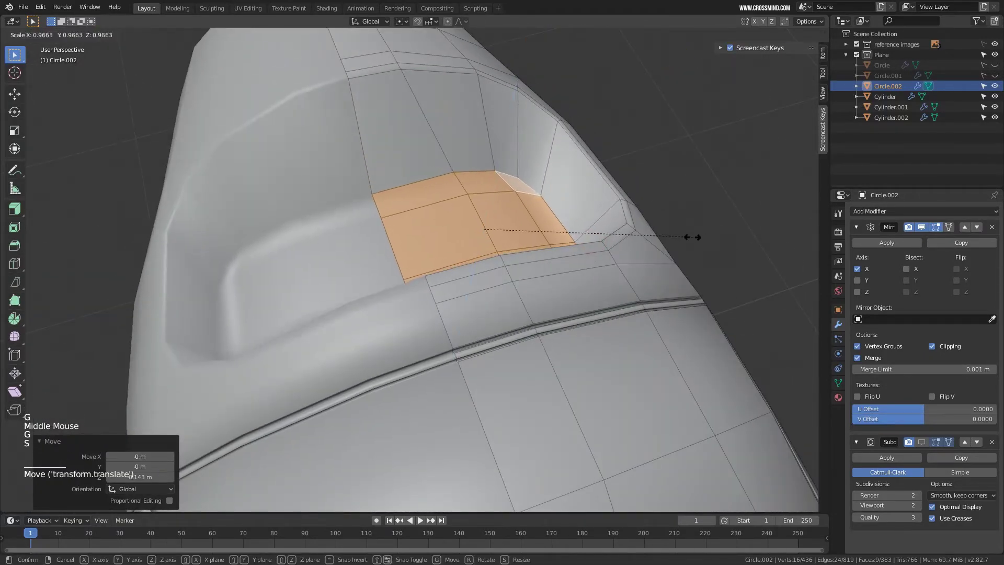
pyautogui.click(661, 236)
# Add an edge loop around the cockpit's inner wall close to the rim, with a slide factor of 0.744.
pyautogui.moveTo(661, 236); pyautogui.dragTo(504, 196, button='middle')
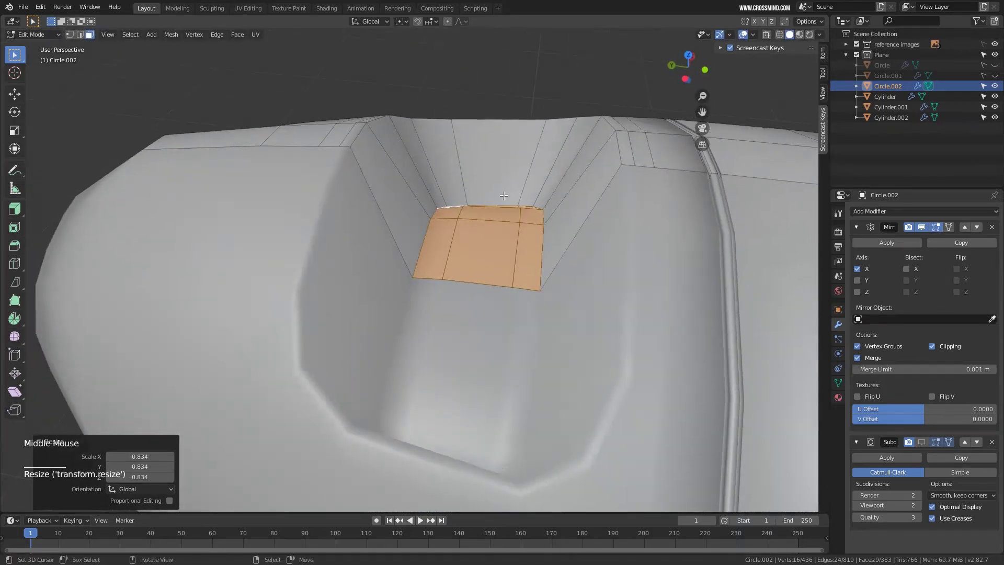
pyautogui.hotkey('ctrl', 'r')
pyautogui.click(373, 151)
pyautogui.click(358, 114)
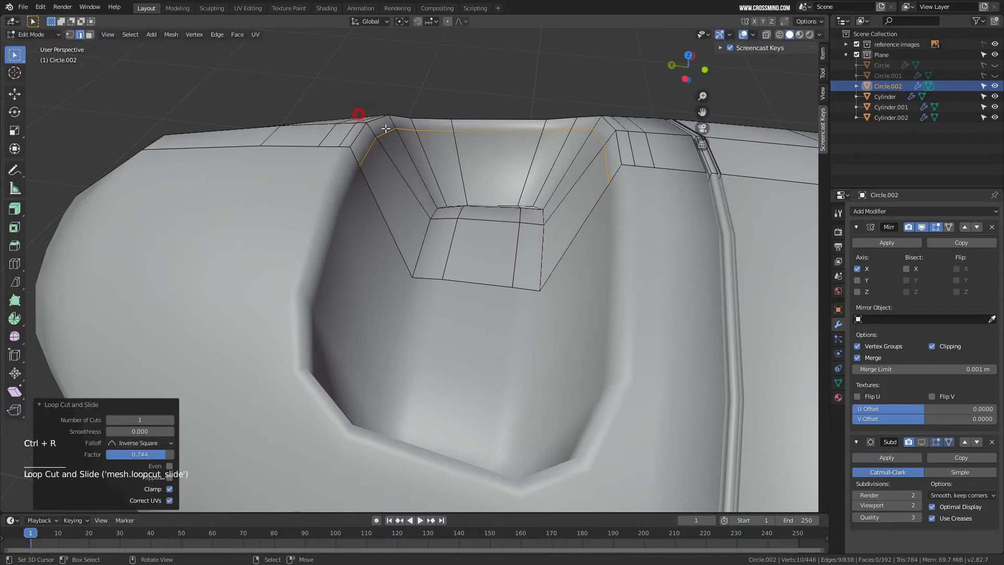
# Add an edge loop near the cockpit floor with a slide factor of -0.602, plus a centred loop on the wall.
pyautogui.moveTo(385, 128); pyautogui.dragTo(555, 202, button='middle')
pyautogui.hotkey('ctrl', 'r')
pyautogui.click(560, 202)
pyautogui.click(560, 203)
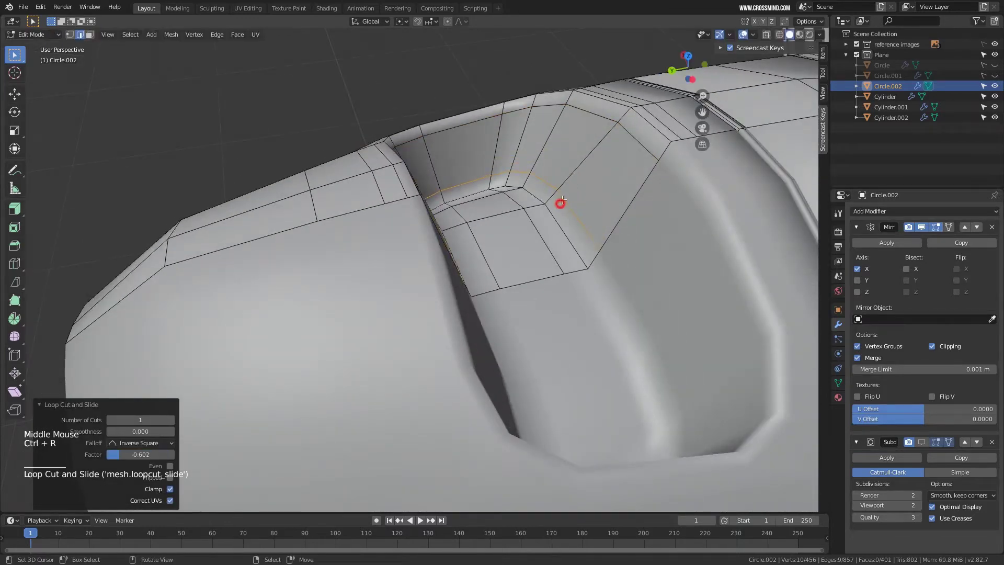
pyautogui.click(585, 165)
pyautogui.rightClick(585, 164)
# Select the whole narrow band of faces running around the cockpit opening's rim.
pyautogui.moveTo(585, 164); pyautogui.dragTo(529, 180, button='middle')
pyautogui.scroll(-2, 555, 194)
pyautogui.moveTo(623, 214); pyautogui.dragTo(437, 198, button='middle')
pyautogui.scroll(2, 424, 157)
pyautogui.press('3')
pyautogui.keyDown('shift'); pyautogui.rightClick(381, 70); pyautogui.keyUp('shift')
pyautogui.keyDown('shift'); pyautogui.rightClick(404, 189); pyautogui.keyUp('shift')
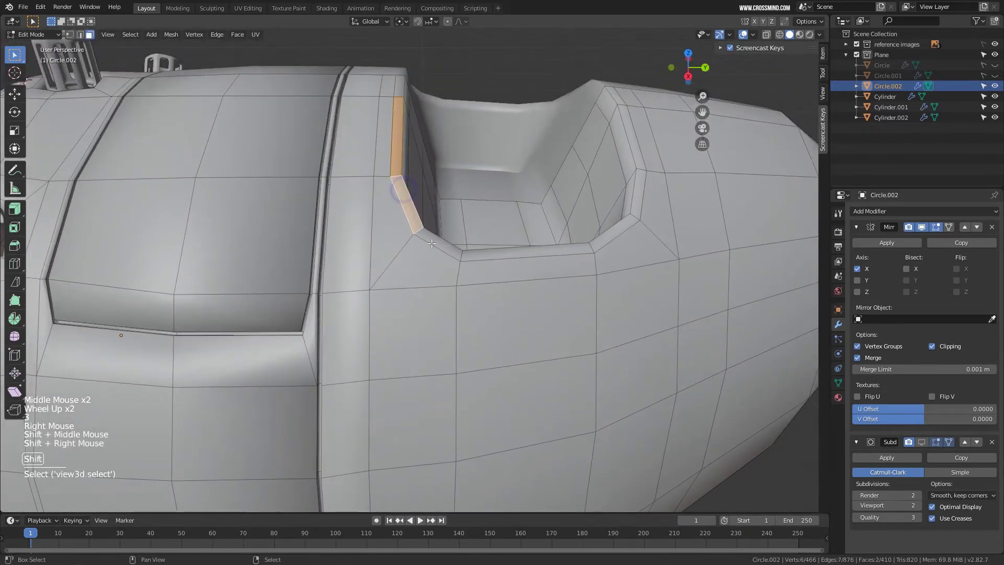
pyautogui.keyDown('shift'); pyautogui.rightClick(514, 251); pyautogui.keyUp('shift')
pyautogui.keyDown('shift'); pyautogui.rightClick(615, 235); pyautogui.keyUp('shift')
pyautogui.moveTo(618, 108); pyautogui.dragTo(646, 74, button='middle')
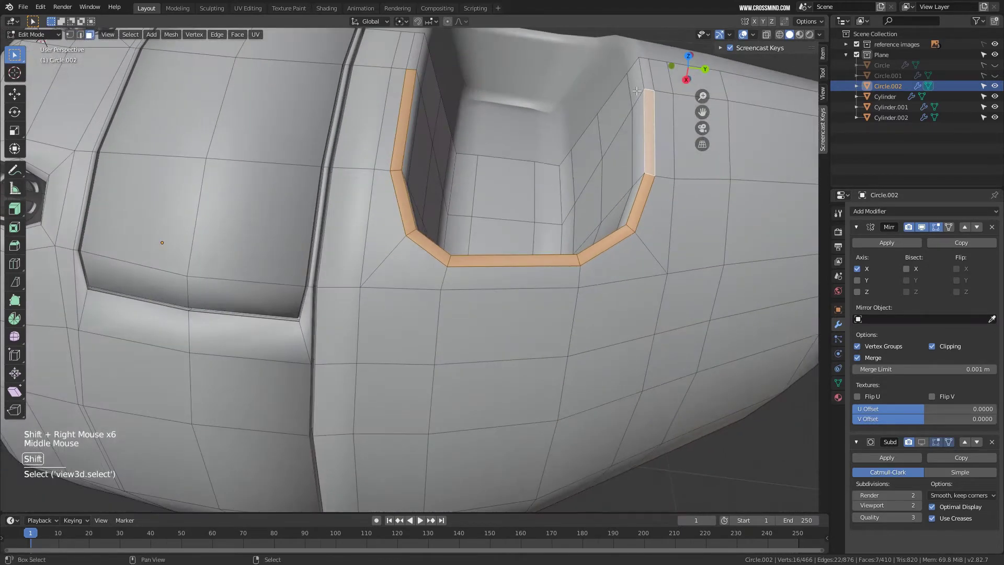
pyautogui.keyDown('shift'); pyautogui.rightClick(646, 73); pyautogui.keyUp('shift')
pyautogui.rightClick(420, 45)
pyautogui.keyDown('ctrl'); pyautogui.rightClick(431, 246); pyautogui.keyUp('ctrl')
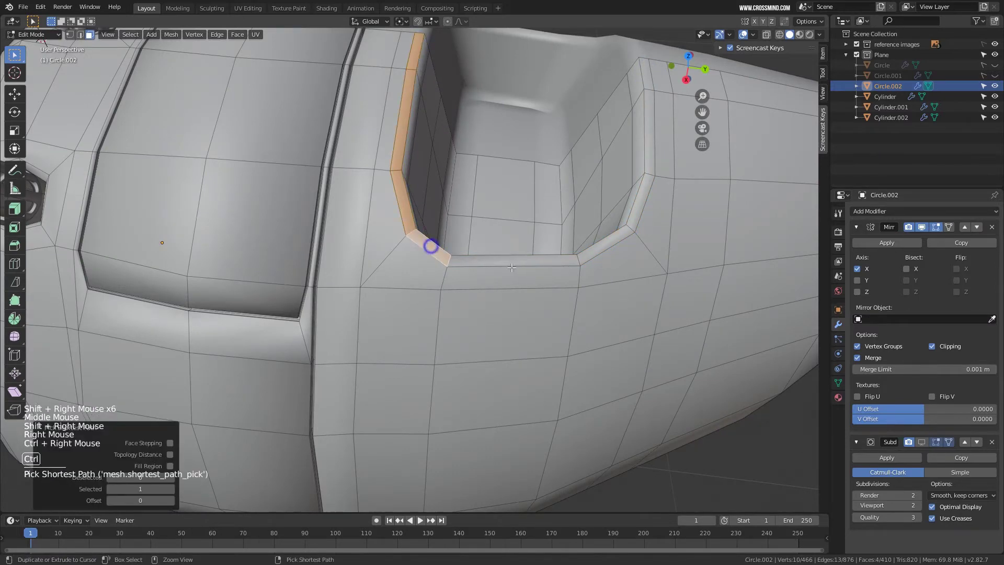
pyautogui.keyDown('shift'); pyautogui.moveTo(599, 210); pyautogui.dragTo(554, 220, button='middle'); pyautogui.keyUp('shift')
pyautogui.keyDown('shift'); pyautogui.moveTo(554, 219); pyautogui.dragTo(569, 241, button='middle'); pyautogui.keyUp('shift')
pyautogui.scroll(2, 528, 225)
# Duplicate the rim faces in place and separate the selection into its own object.
pyautogui.hotkey('shift', 'd')
pyautogui.press('space')
pyautogui.write('sep')
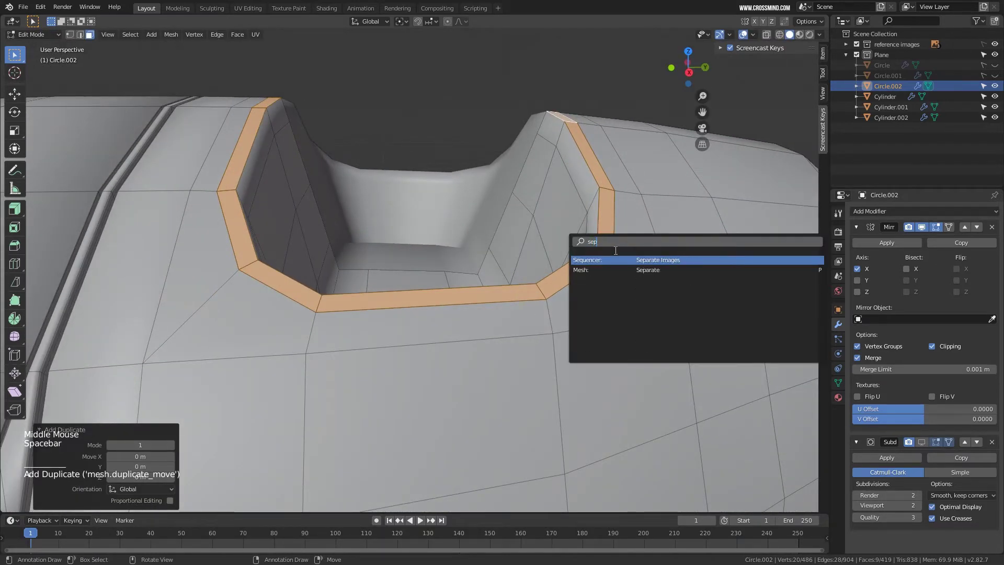
pyautogui.click(640, 270)
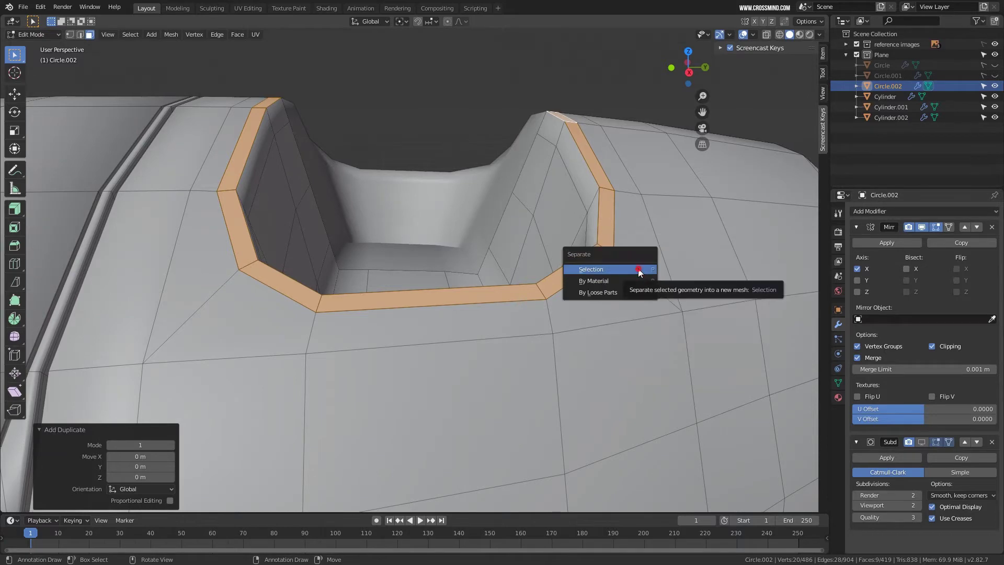
pyautogui.click(639, 269)
# Return to Object Mode and select the separated cockpit rim object.
pyautogui.moveTo(523, 233); pyautogui.dragTo(511, 225, button='middle')
pyautogui.scroll(-2, 510, 225)
pyautogui.scroll(-1, 510, 225)
pyautogui.press('Tab')
pyautogui.rightClick(530, 247)
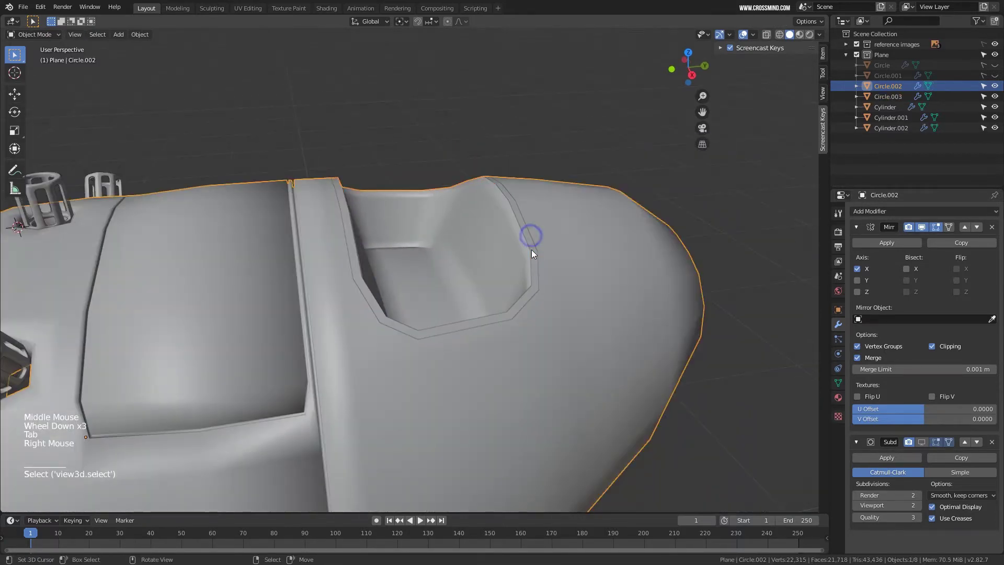
pyautogui.press('g')
pyautogui.rightClick(531, 246)
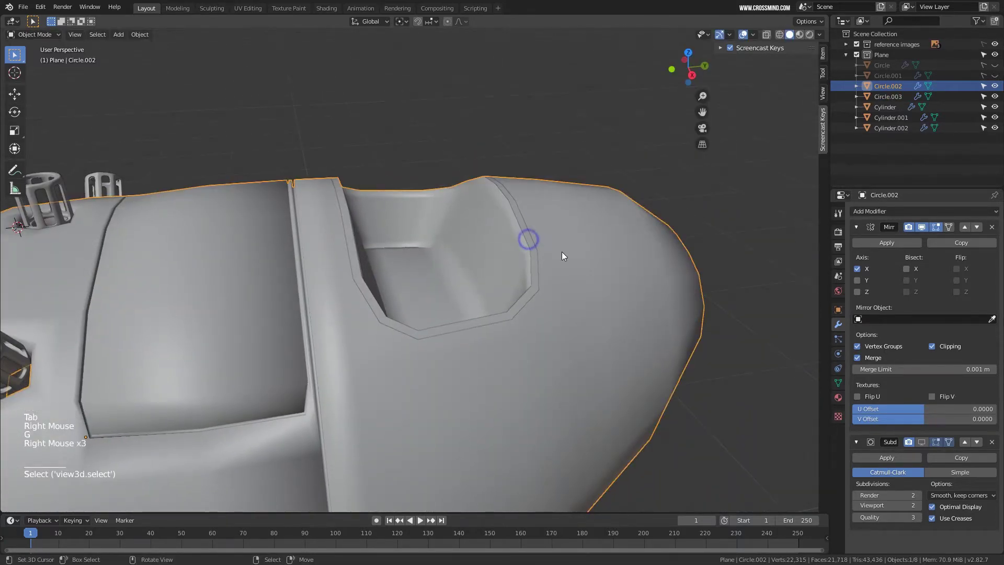
pyautogui.press('g')
pyautogui.rightClick(482, 187)
pyautogui.rightClick(495, 182)
pyautogui.scroll(-2, 501, 259)
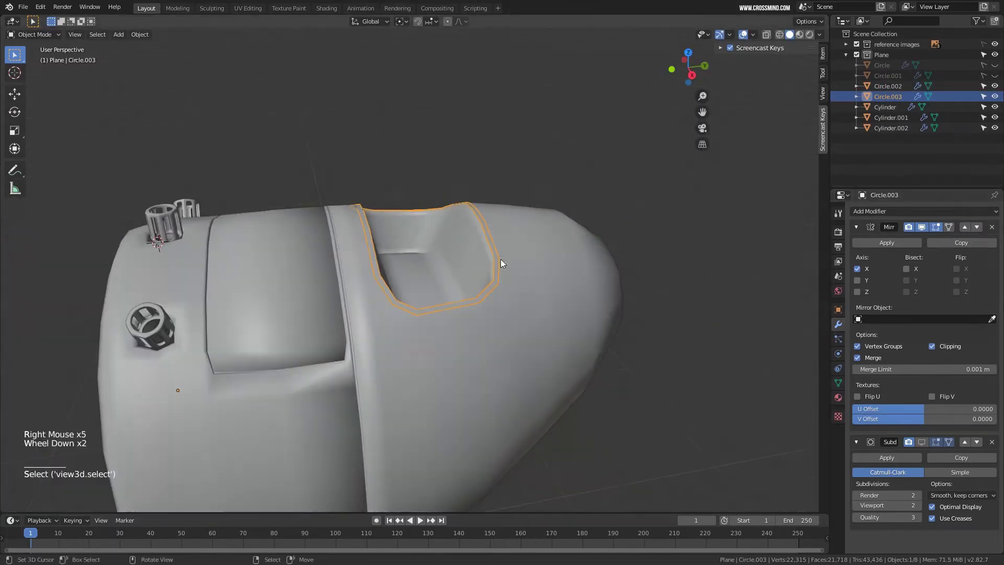
# Give the cockpit rim thickness by extruding all its faces outward along their normals.
pyautogui.keyDown('shift'); pyautogui.moveTo(501, 259); pyautogui.dragTo(661, 204, button='middle'); pyautogui.keyUp('shift')
pyautogui.scroll(2, 566, 184)
pyautogui.press('Tab')
pyautogui.scroll(1, 595, 197)
pyautogui.press('a')
pyautogui.scroll(3, 627, 200)
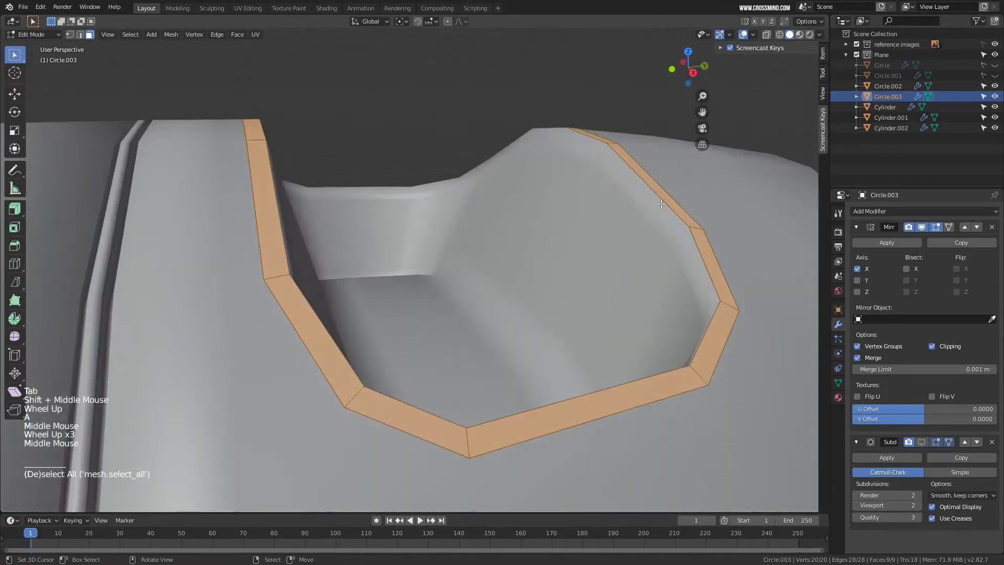
pyautogui.moveTo(14, 209); pyautogui.dragTo(58, 220)
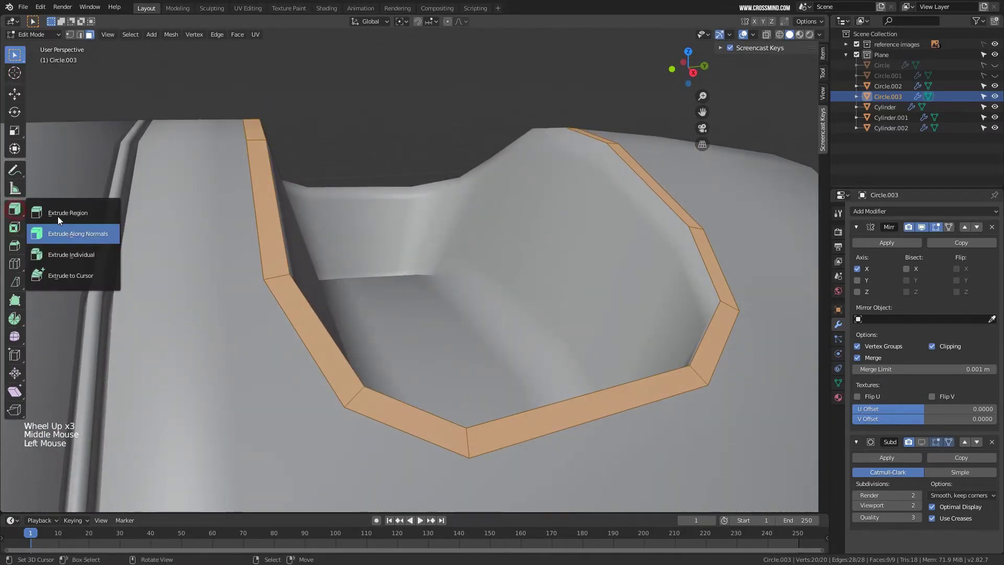
pyautogui.click(125, 228)
pyautogui.moveTo(521, 183); pyautogui.dragTo(524, 172)
# Leave Edit Mode and enable the Subdivision modifier's viewport display for the fuselage and the cockpit rim.
pyautogui.scroll(-3, 524, 172)
pyautogui.press('Tab')
pyautogui.scroll(-3, 522, 234)
pyautogui.moveTo(548, 222)
pyautogui.mouseDown(button='middle')
pyautogui.moveTo(522, 234)
pyautogui.moveTo(545, 212)
pyautogui.mouseUp(button='middle')
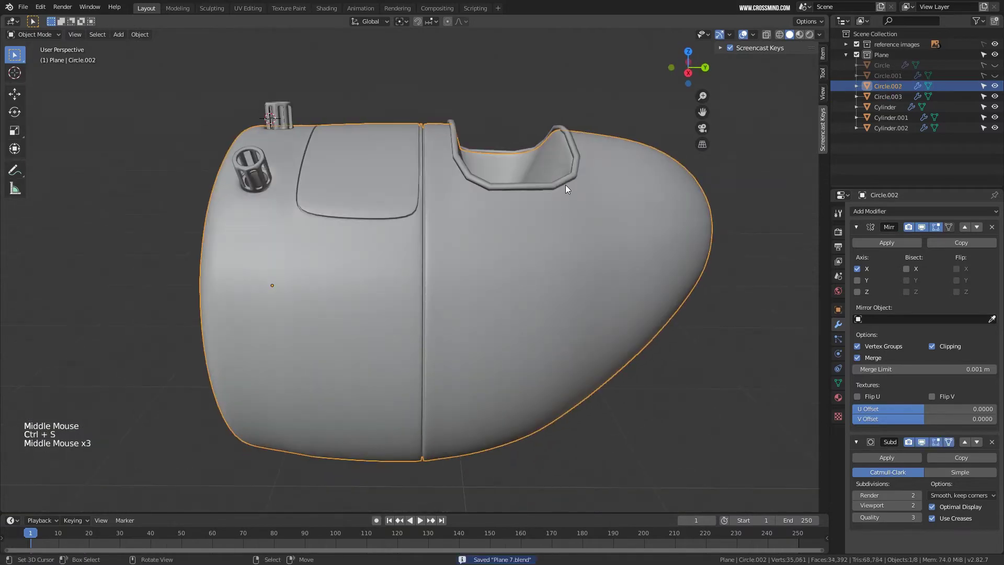
pyautogui.rightClick(567, 182)
pyautogui.moveTo(610, 221); pyautogui.dragTo(547, 240, button='middle')
pyautogui.click(922, 442)
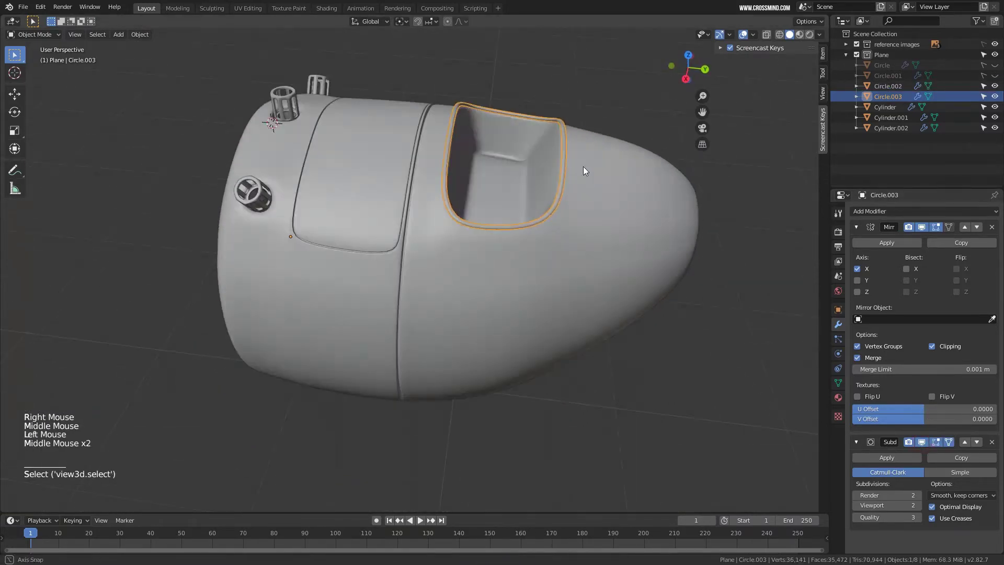
# Select the fuselage, check it against the reference in the right side view, and save the file.
pyautogui.moveTo(583, 166); pyautogui.dragTo(626, 185, button='middle')
pyautogui.rightClick(626, 185)
pyautogui.scroll(-1, 559, 237)
pyautogui.moveTo(558, 236); pyautogui.dragTo(470, 253, button='middle')
pyautogui.scroll(-2, 587, 268)
pyautogui.scroll(1, 511, 262)
pyautogui.scroll(2, 465, 256)
pyautogui.moveTo(470, 253); pyautogui.dragTo(474, 252, button='middle')
pyautogui.press('KP_1')
pyautogui.press('KP_3')
pyautogui.keyDown('shift'); pyautogui.moveTo(474, 252); pyautogui.dragTo(485, 243, button='middle'); pyautogui.keyUp('shift')
pyautogui.keyDown('shift'); pyautogui.moveTo(199, 233); pyautogui.dragTo(325, 187, button='middle'); pyautogui.keyUp('shift')
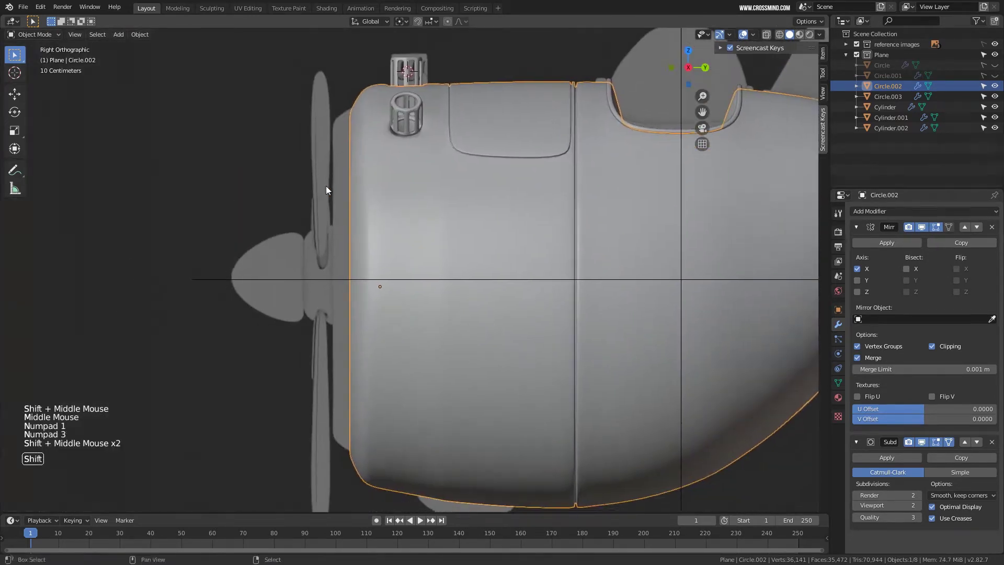
pyautogui.scroll(-1, 320, 267)
pyautogui.hotkey('ctrl', 's')
# Select the inner edge loop of the fuselage's front opening in Edit Mode.
pyautogui.scroll(1, 339, 205)
pyautogui.keyDown('shift'); pyautogui.moveTo(427, 245); pyautogui.dragTo(382, 240, button='middle'); pyautogui.keyUp('shift')
pyautogui.rightClick(447, 232)
pyautogui.rightClick(441, 228)
pyautogui.press('Tab')
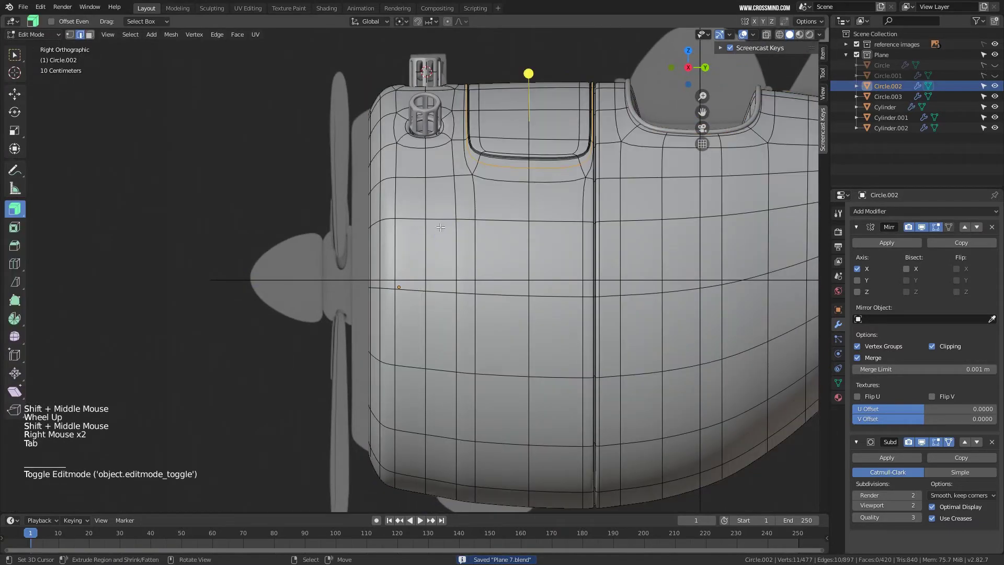
pyautogui.keyDown('shift'); pyautogui.moveTo(419, 210); pyautogui.dragTo(429, 215, button='middle'); pyautogui.keyUp('shift')
pyautogui.moveTo(429, 215); pyautogui.dragTo(639, 221, button='middle')
pyautogui.scroll(1, 471, 220)
pyautogui.rightClick(215, 158)
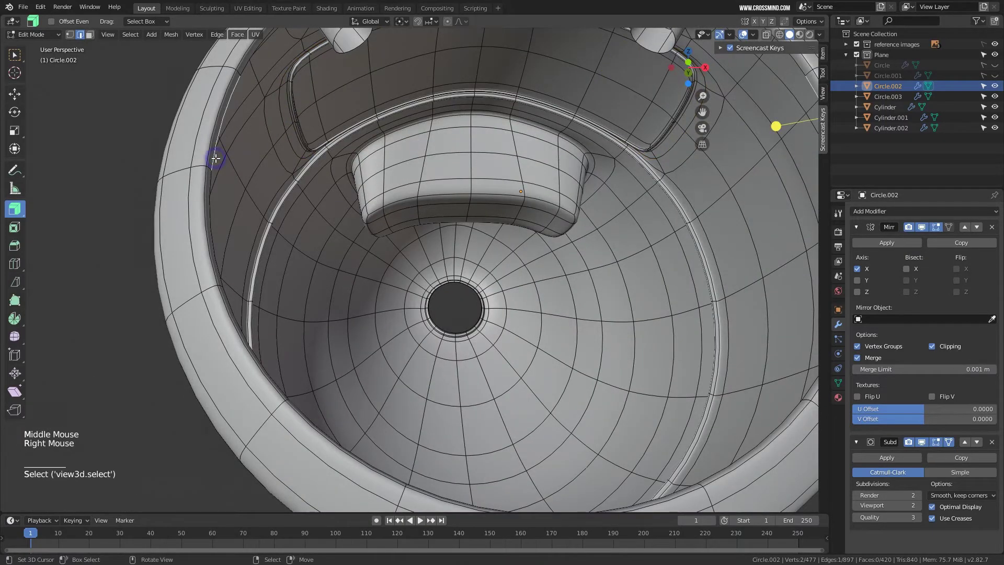
pyautogui.keyDown('alt'); pyautogui.rightClick(215, 158); pyautogui.keyUp('alt')
# Examine the fuselage's front opening and its edge layout against the reference in the front view.
pyautogui.scroll(-4, 460, 231)
pyautogui.middleClick(461, 230)
pyautogui.press('KP_1')
pyautogui.press('Tab')
pyautogui.scroll(3, 527, 186)
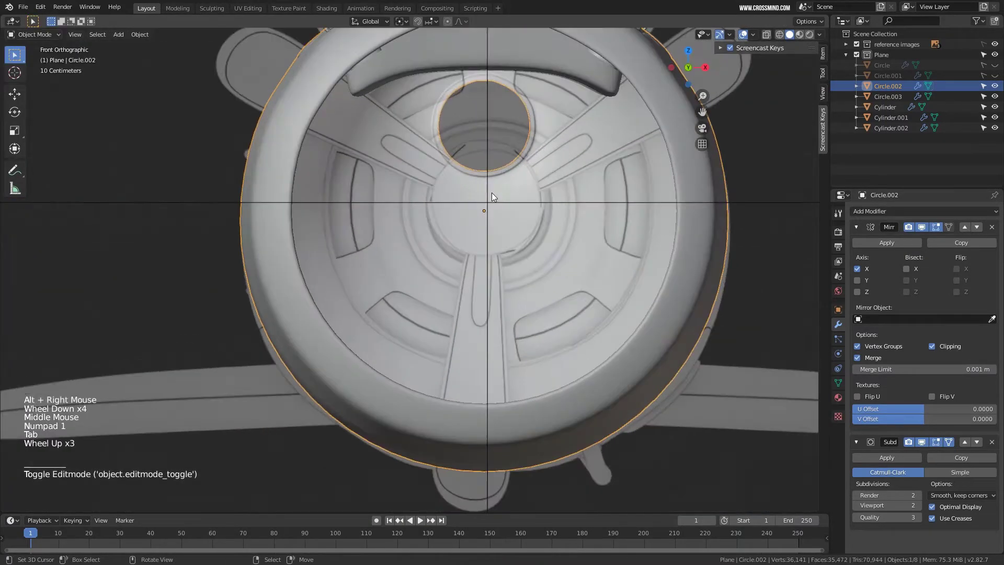
pyautogui.keyDown('shift'); pyautogui.moveTo(514, 165); pyautogui.dragTo(492, 216, button='middle'); pyautogui.keyUp('shift')
pyautogui.press('Tab')
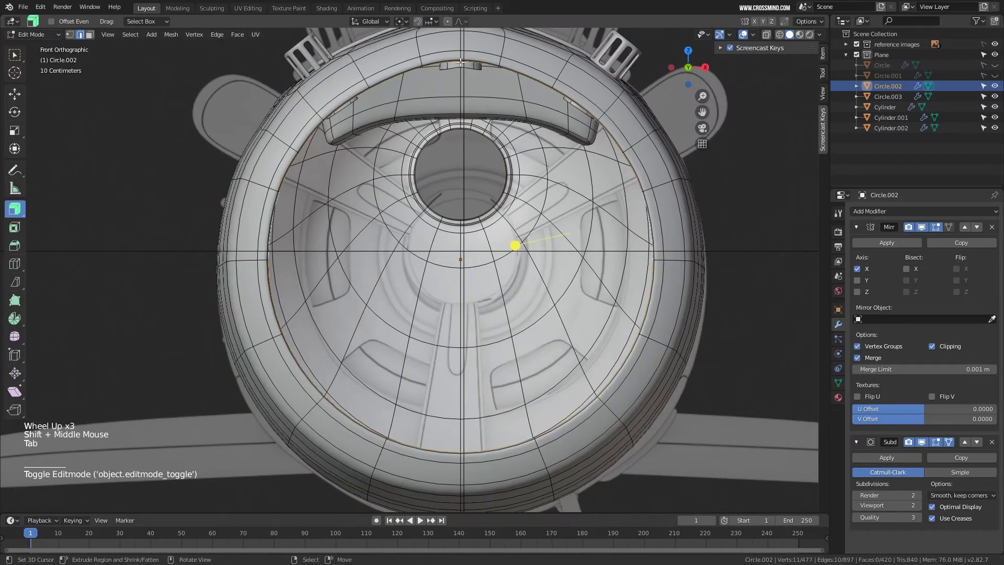
pyautogui.scroll(-1, 497, 201)
pyautogui.press('Tab')
# Add a mesh circle with 18 vertices, a 1 m radius and no fill, aligned to the front view.
pyautogui.hotkey('shift', 'a')
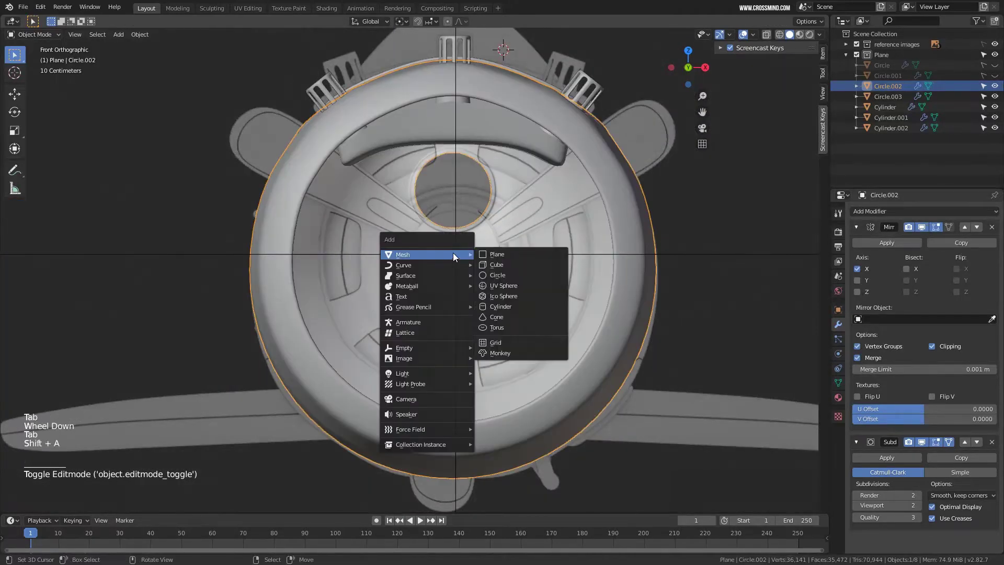
pyautogui.click(511, 274)
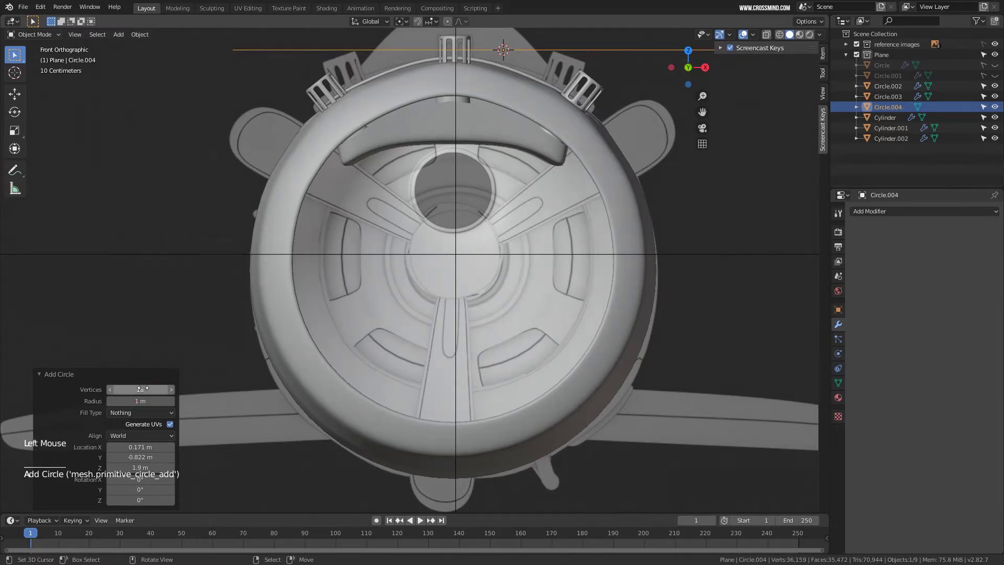
pyautogui.click(133, 413)
pyautogui.click(135, 435)
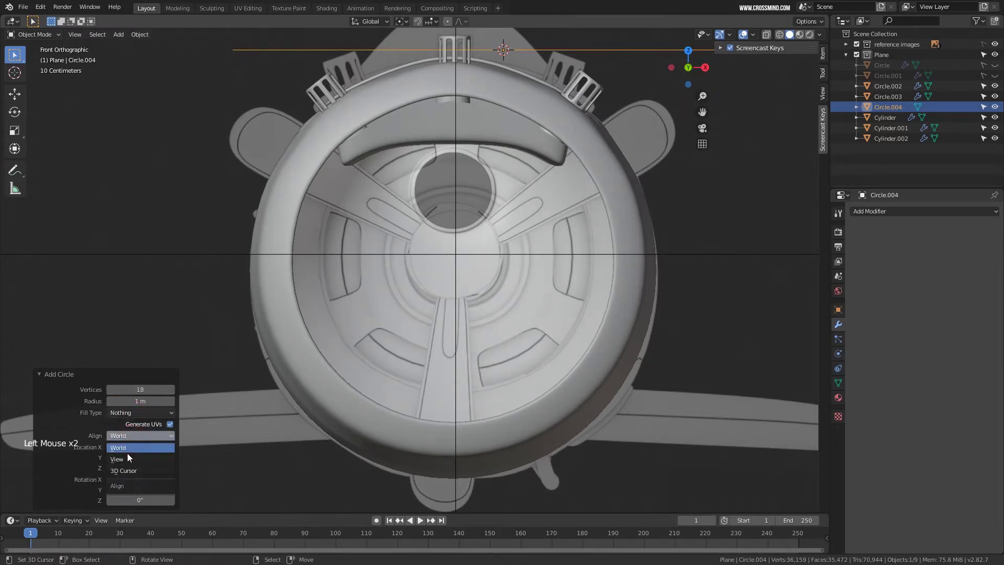
pyautogui.click(127, 459)
# Centre the new circle on the fuselage's nose opening in the front view and scale it down to fit the nose.
pyautogui.scroll(-2, 633, 181)
pyautogui.press('g')
pyautogui.click(636, 314)
pyautogui.press('s')
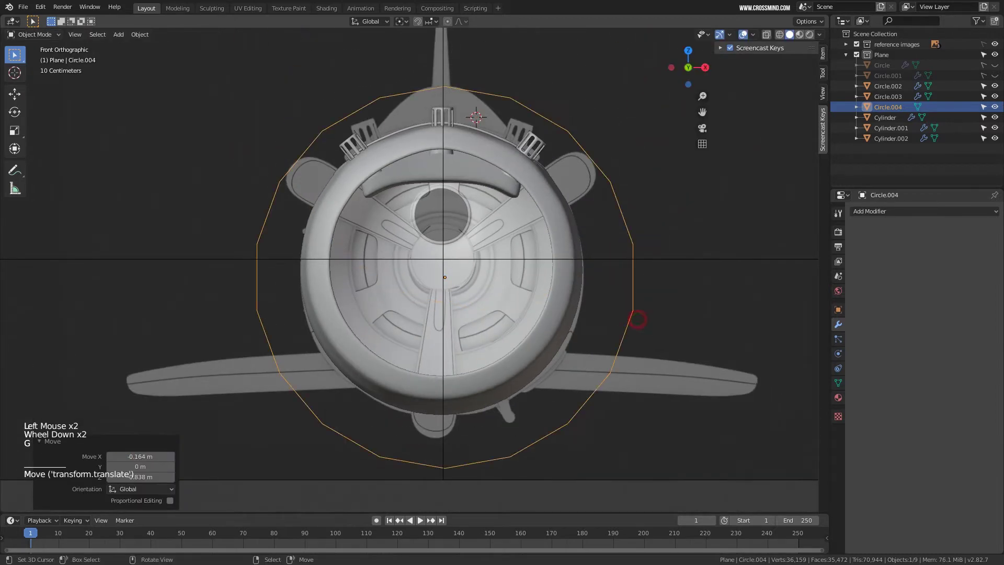
pyautogui.click(614, 316)
pyautogui.press('g')
pyautogui.click(608, 302)
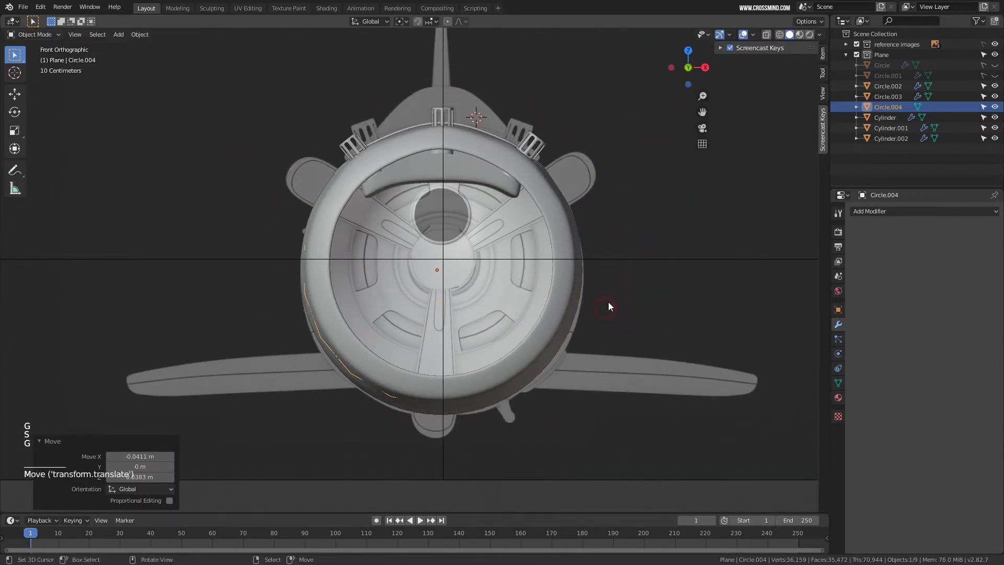
# Move the circle along Y to the fuselage's front edge in the side view and scale it by about 0.886.
pyautogui.press('KP_1')
pyautogui.press('KP_3')
pyautogui.press('g')
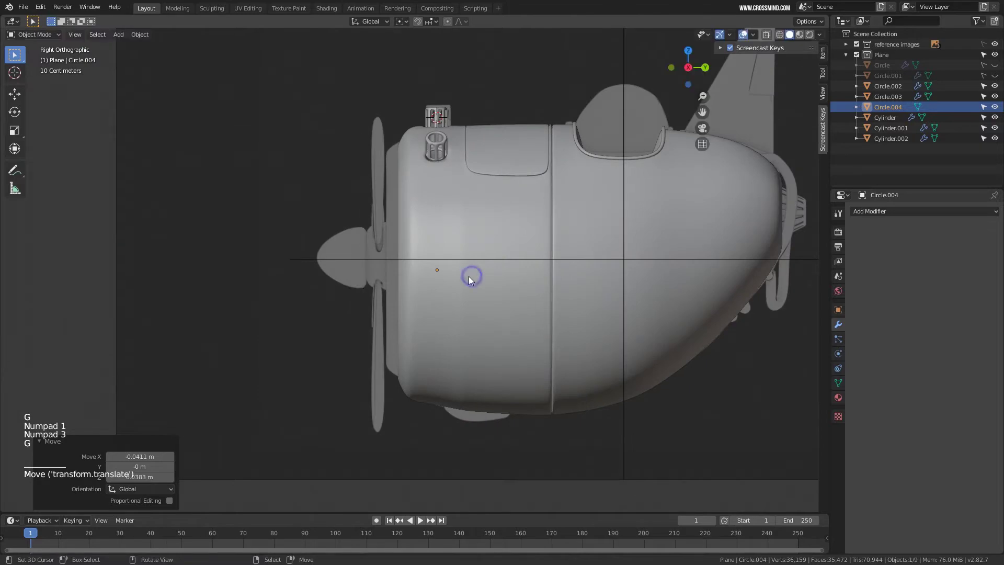
pyautogui.scroll(1, 469, 276)
pyautogui.press('z')
pyautogui.press('g')
pyautogui.press('y')
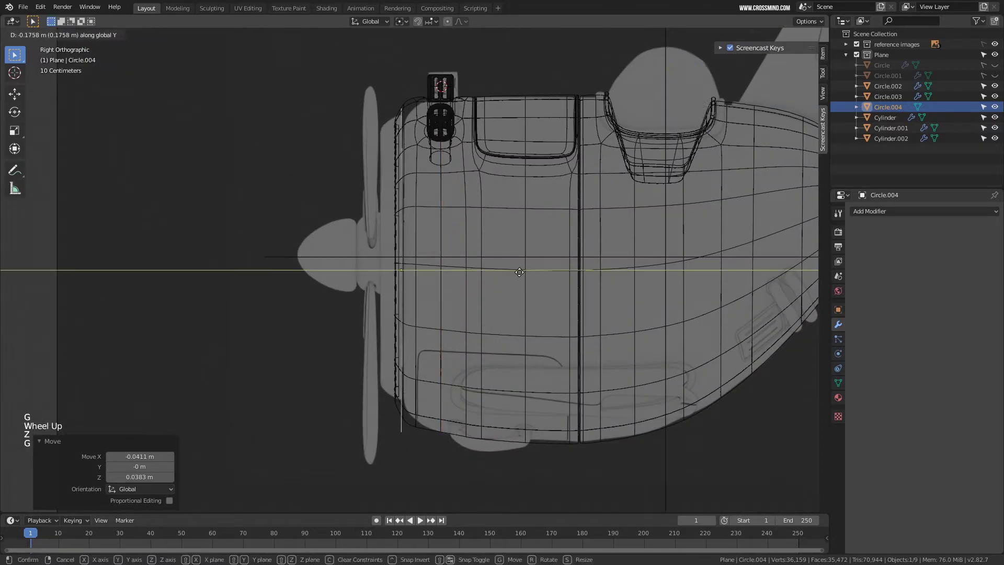
pyautogui.click(514, 272)
pyautogui.press('s')
pyautogui.click(622, 313)
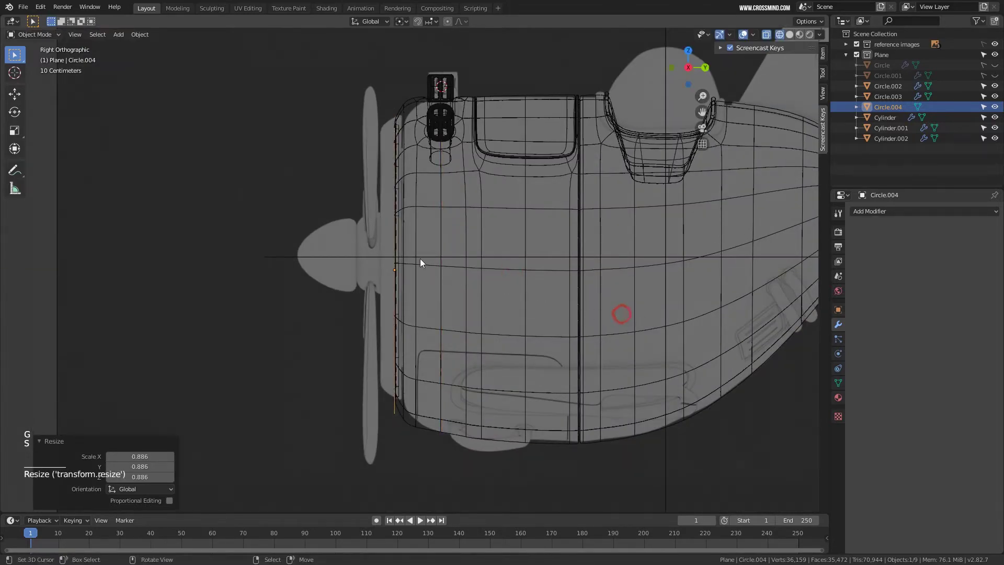
# Rename the fuselage object as Plane main body.
pyautogui.scroll(2, 421, 263)
pyautogui.keyDown('shift'); pyautogui.moveTo(421, 263); pyautogui.dragTo(474, 297, button='middle'); pyautogui.keyUp('shift')
pyautogui.scroll(-3, 474, 297)
pyautogui.doubleClick(888, 85)
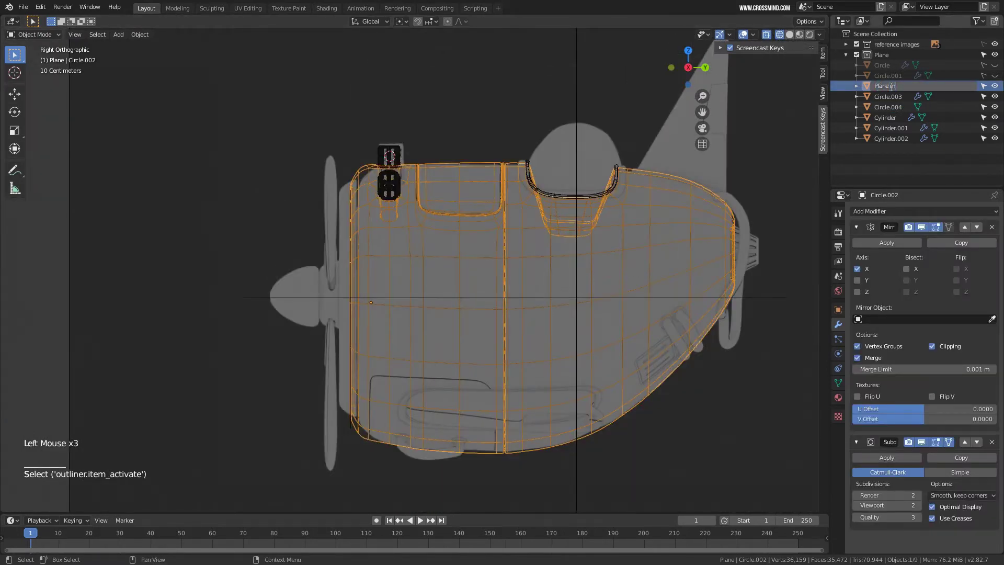
pyautogui.write('Plane main body')
pyautogui.press('Return')
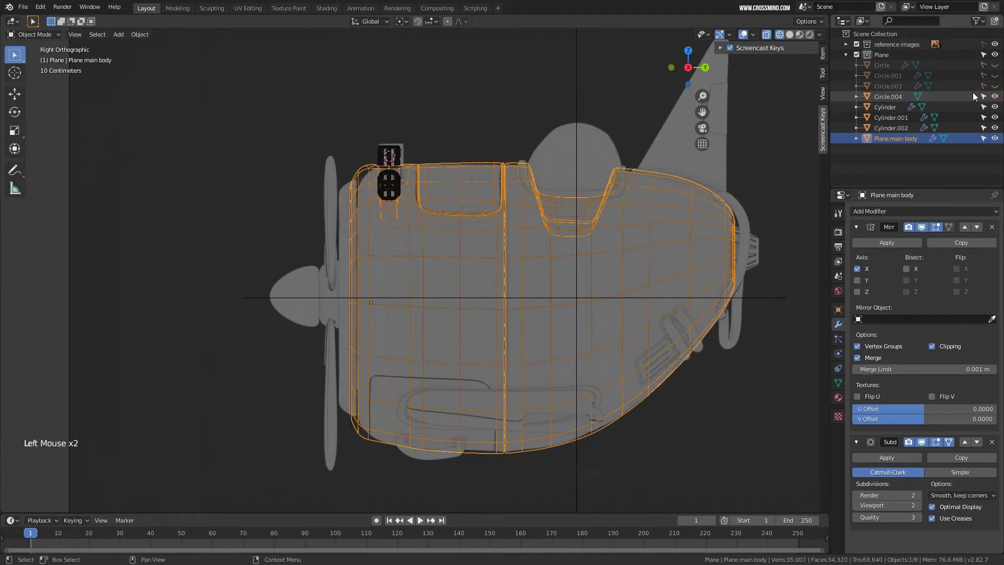
# Show the cockpit rim again, then disable selection of the Plane main body and hide it.
pyautogui.click(995, 85)
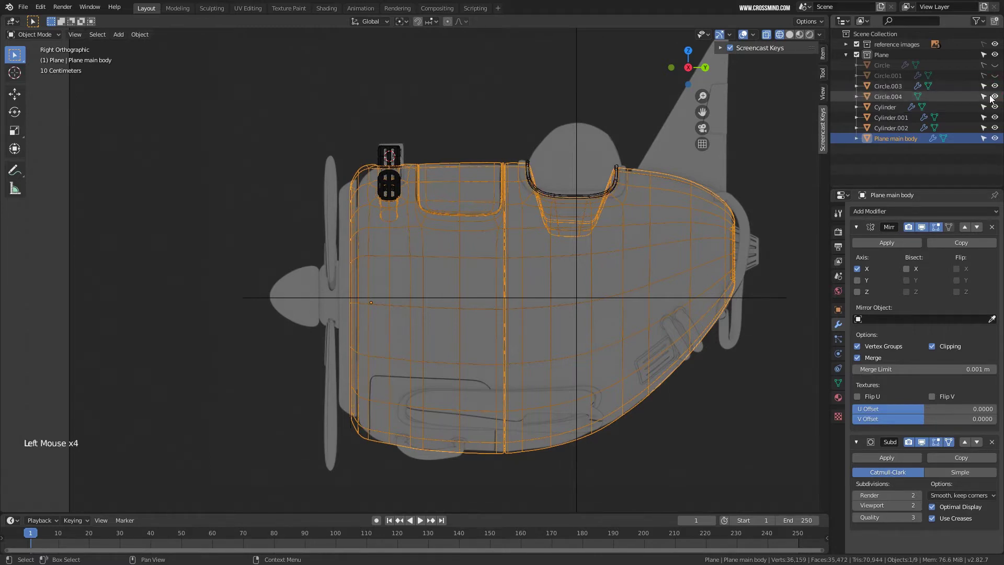
pyautogui.click(984, 138)
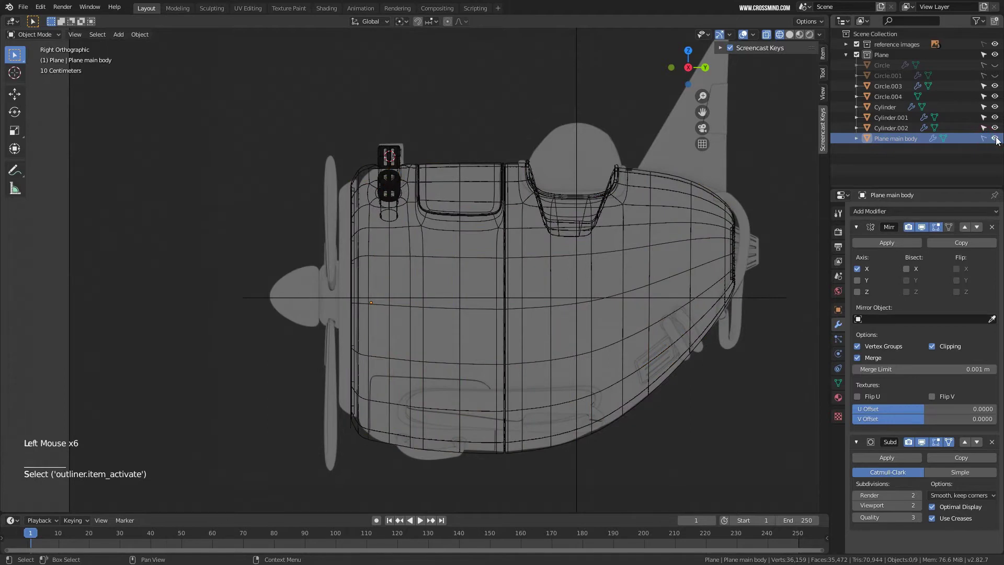
pyautogui.click(995, 139)
# Select the circle and align it in the side view with the rear edge of the reference's nose ring.
pyautogui.scroll(2, 321, 231)
pyautogui.rightClick(321, 231)
pyautogui.keyDown('shift'); pyautogui.moveTo(324, 233); pyautogui.dragTo(393, 244, button='middle'); pyautogui.keyUp('shift')
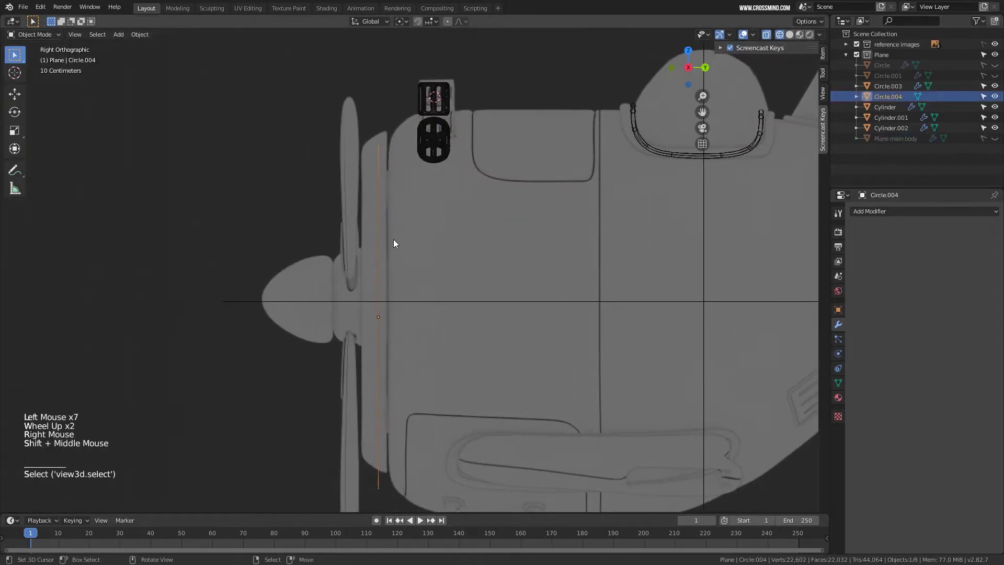
pyautogui.scroll(1, 393, 242)
pyautogui.press('g')
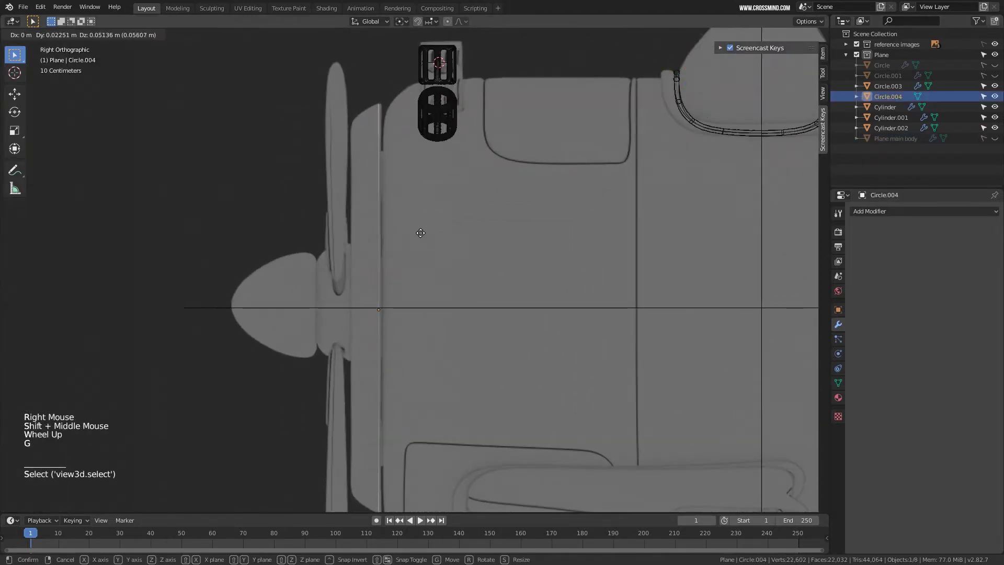
pyautogui.click(421, 230)
pyautogui.keyDown('shift'); pyautogui.moveTo(427, 276); pyautogui.dragTo(439, 209, button='middle'); pyautogui.keyUp('shift')
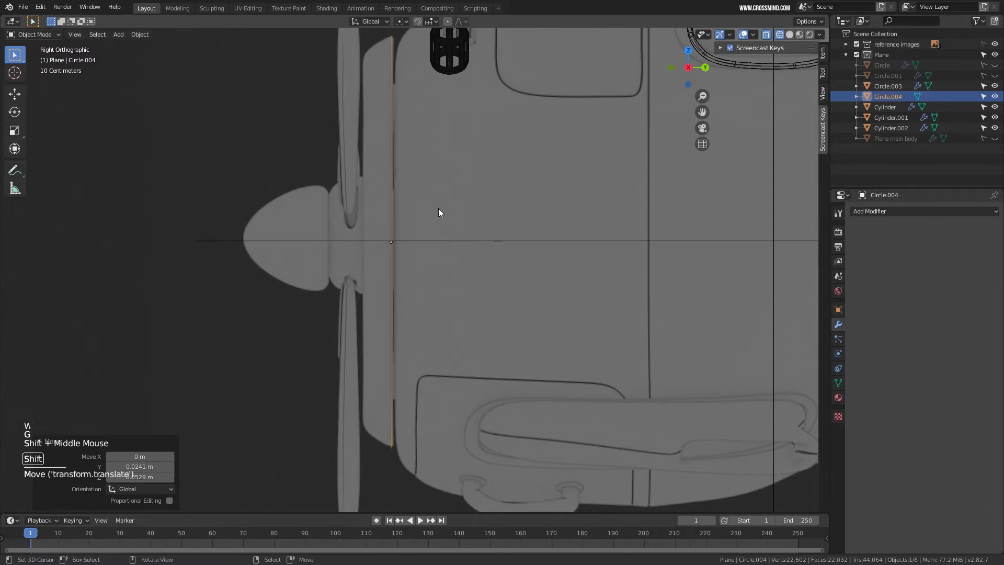
pyautogui.press('g')
pyautogui.press('y')
pyautogui.click(427, 165)
# Extrude the circle about 0.092 m forward along Y and scale the new edge to about 0.91 to match the reference ring's taper.
pyautogui.press('Tab')
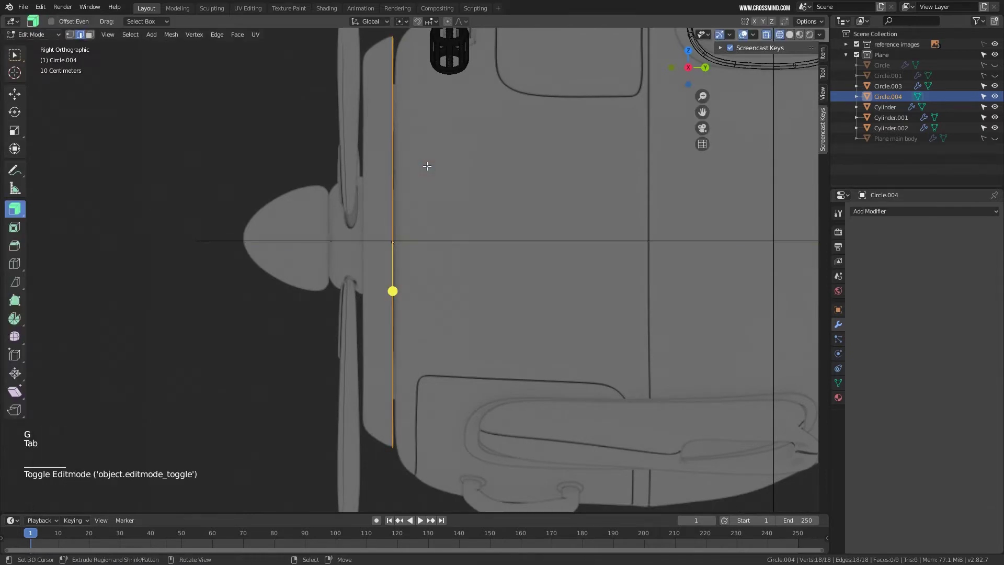
pyautogui.scroll(-2, 426, 166)
pyautogui.keyDown('shift'); pyautogui.moveTo(426, 166); pyautogui.dragTo(441, 211, button='middle'); pyautogui.keyUp('shift')
pyautogui.scroll(2, 451, 222)
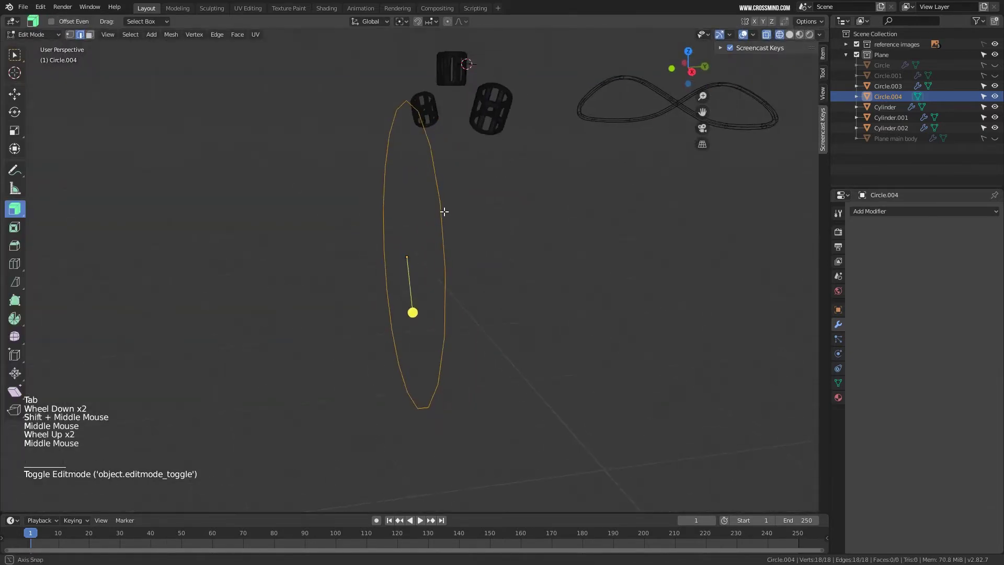
pyautogui.press('KP_1')
pyautogui.press('KP_3')
pyautogui.press('e')
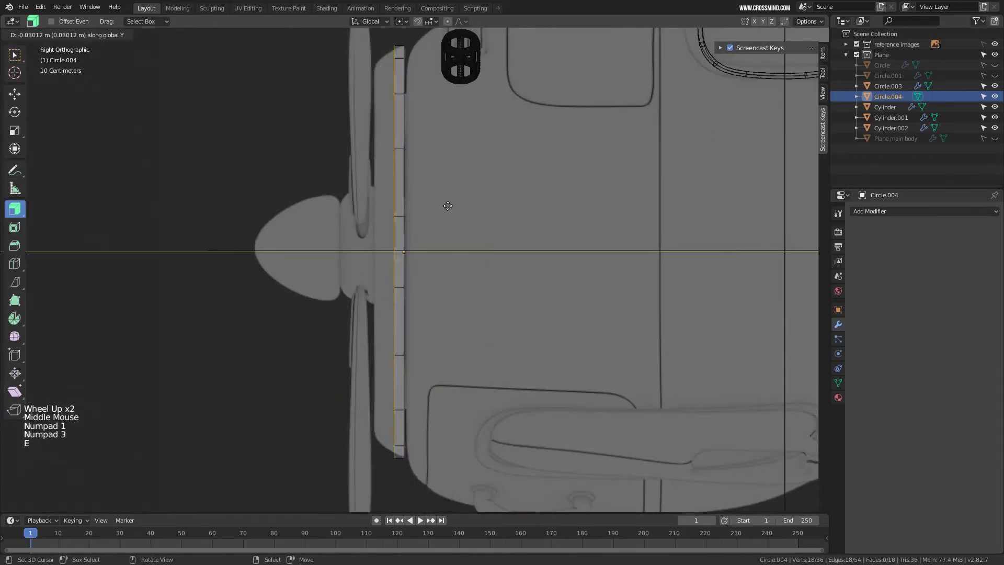
pyautogui.click(430, 209)
pyautogui.press('s')
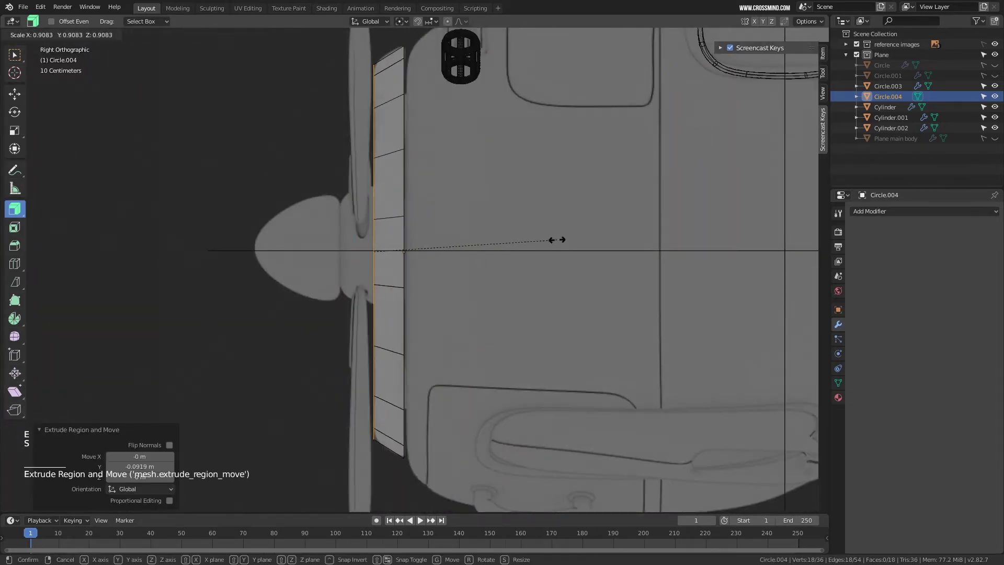
pyautogui.click(557, 239)
pyautogui.press('g')
pyautogui.click(556, 239)
# Add one centred loop cut around the ring, scale it by about 1.025 and bevel it about 0.03 m wide.
pyautogui.hotkey('ctrl', 'r')
pyautogui.click(389, 146)
pyautogui.click(388, 146)
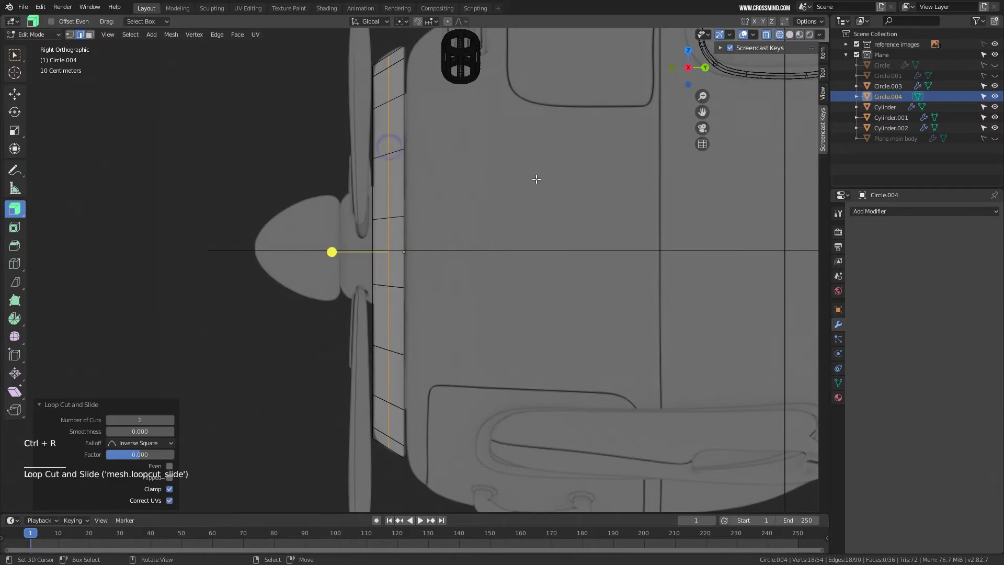
pyautogui.press('s')
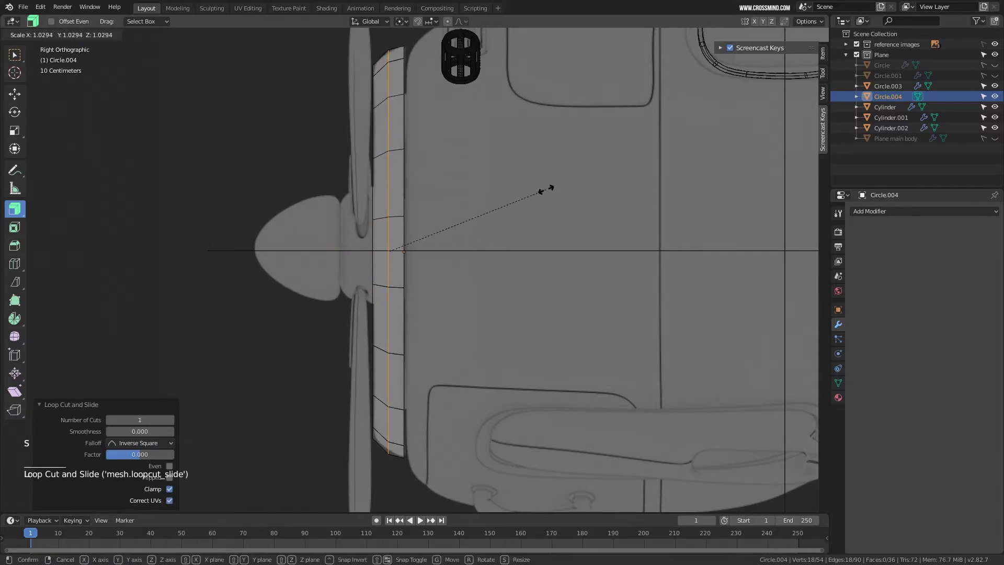
pyautogui.click(545, 187)
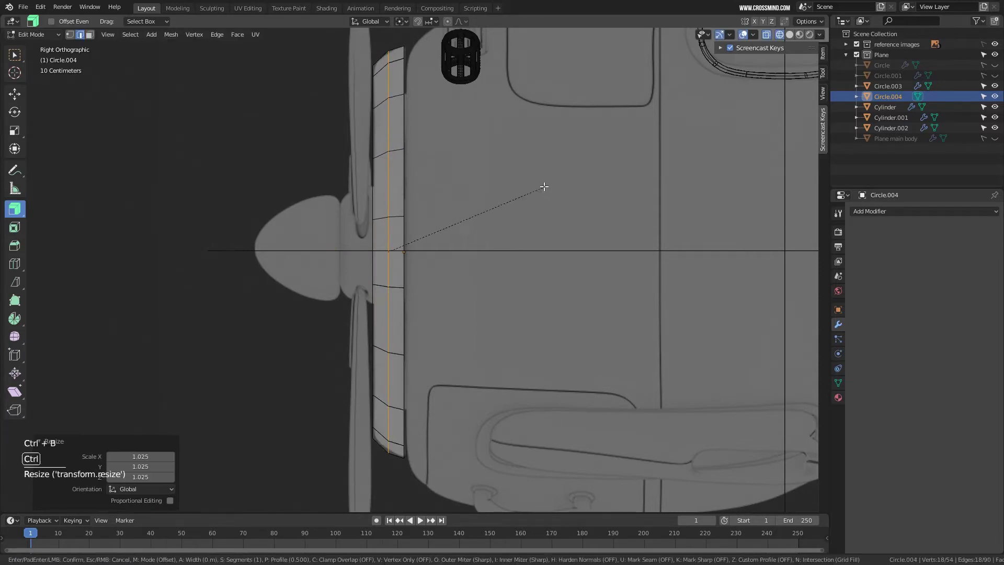
pyautogui.hotkey('ctrl', 'b')
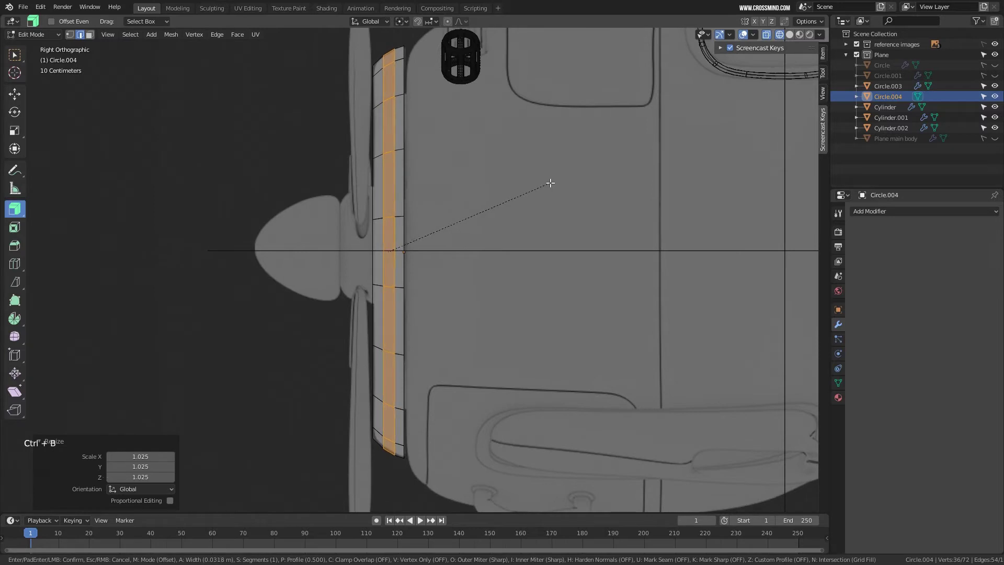
pyautogui.rightClick(550, 183)
# Return the ring to Object Mode with solid display and shade it smooth.
pyautogui.scroll(3, 442, 262)
pyautogui.moveTo(573, 241)
pyautogui.keyDown('shift'); pyautogui.mouseDown(button='middle')
pyautogui.moveTo(442, 262)
pyautogui.moveTo(448, 247)
pyautogui.moveTo(486, 252)
pyautogui.mouseUp(button='middle'); pyautogui.keyUp('shift')
pyautogui.scroll(-3, 439, 251)
pyautogui.press('Tab')
pyautogui.press('z')
pyautogui.moveTo(548, 270)
pyautogui.mouseDown(button='middle')
pyautogui.moveTo(433, 205)
pyautogui.moveTo(507, 235)
pyautogui.mouseUp(button='middle')
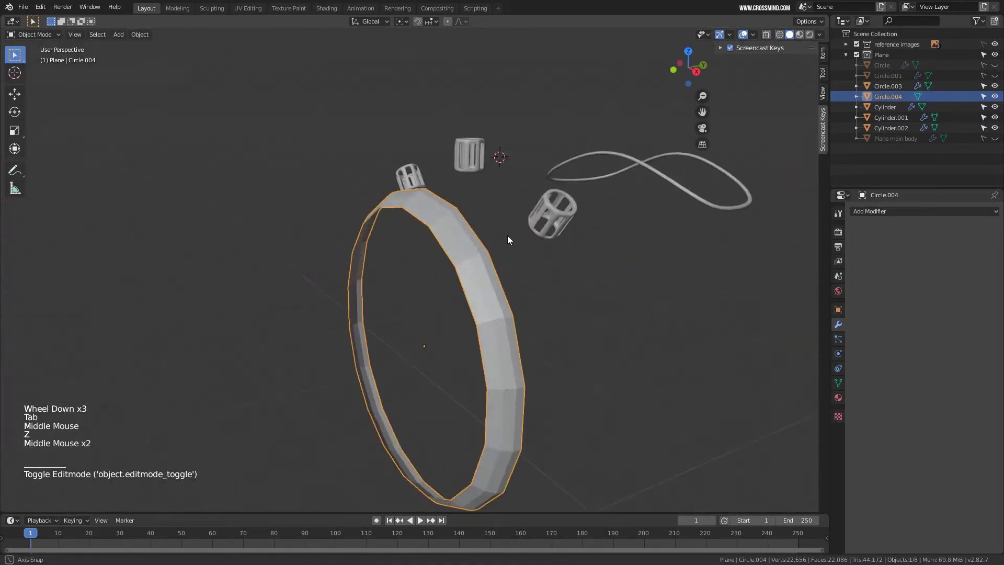
pyautogui.press('space')
pyautogui.write('sh')
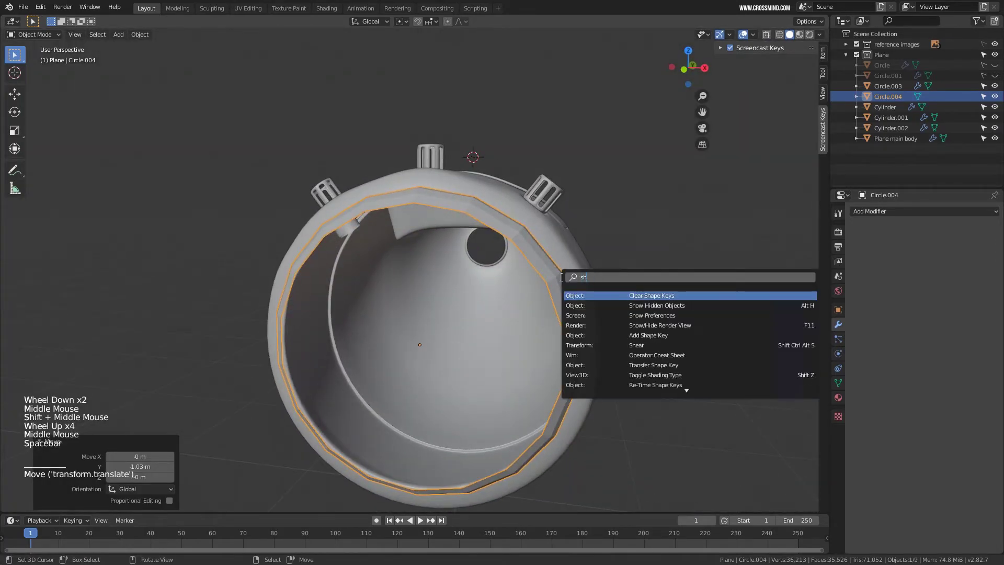
pyautogui.write('ad')
pyautogui.click(664, 296)
# Add a Subdivision Surface modifier to the nose ring.
pyautogui.moveTo(664, 296); pyautogui.dragTo(628, 309, button='middle')
pyautogui.click(953, 212)
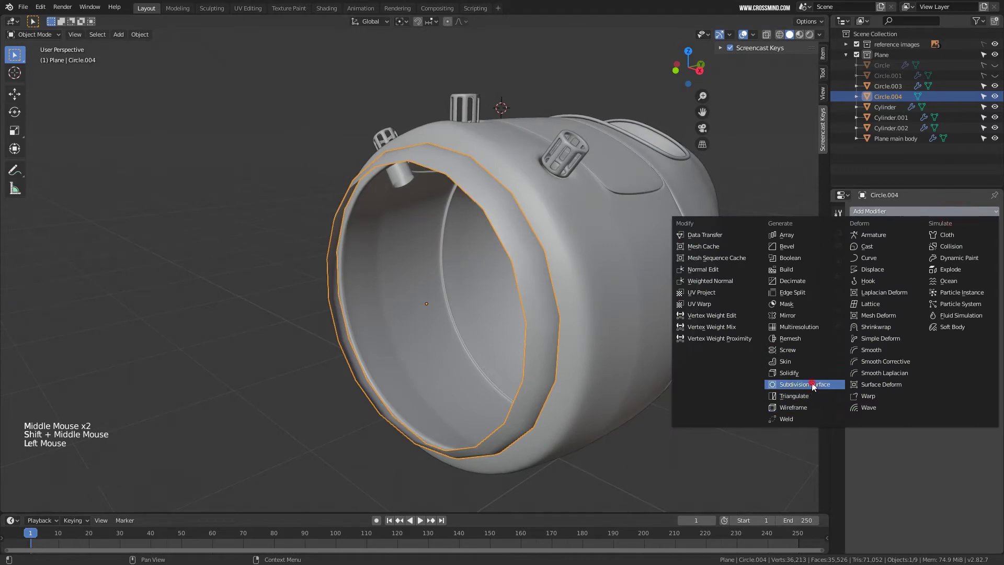
pyautogui.click(806, 385)
pyautogui.moveTo(544, 246); pyautogui.dragTo(537, 291, button='middle')
# Select the ring's front edge loop and extrude it inward at a scale of about 0.94.
pyautogui.press('Tab')
pyautogui.rightClick(492, 249)
pyautogui.keyDown('alt'); pyautogui.rightClick(493, 250); pyautogui.keyUp('alt')
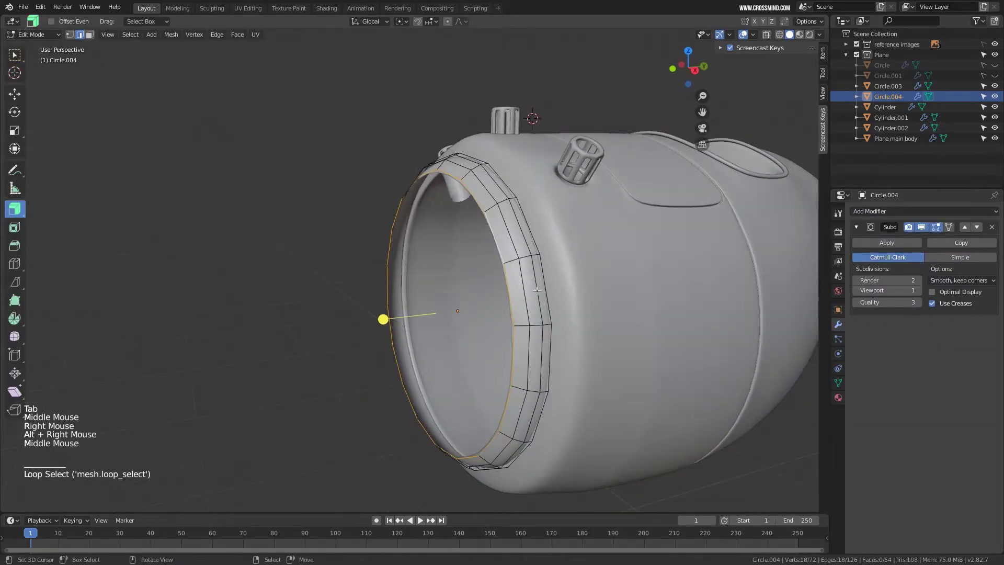
pyautogui.press('e')
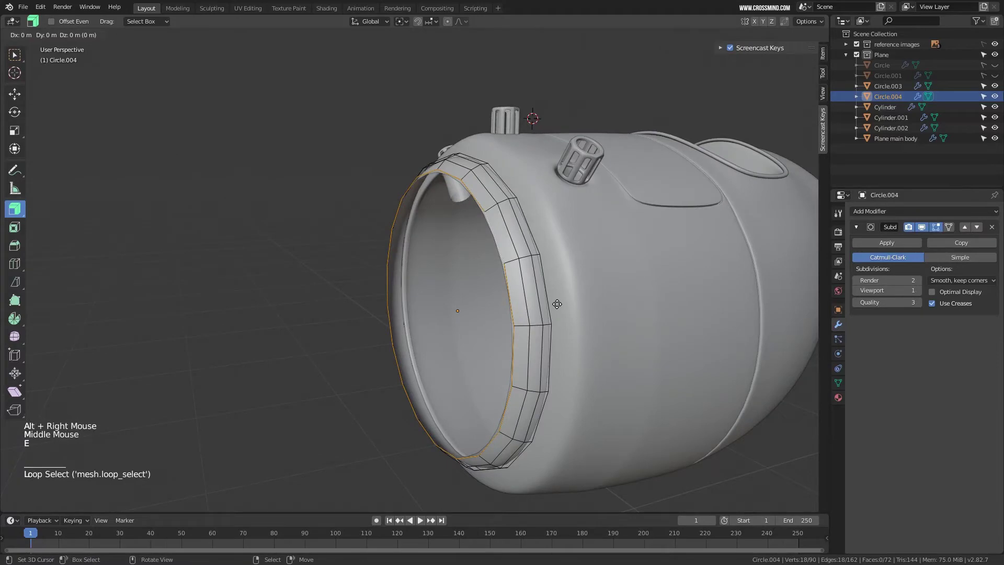
pyautogui.press('s')
pyautogui.click(549, 302)
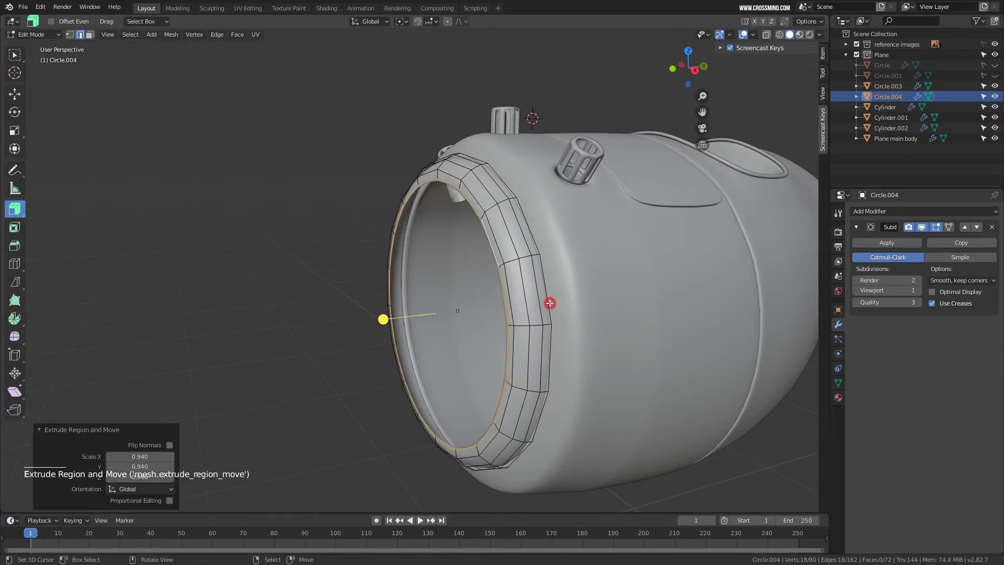
# Extrude the ring's inner edge slightly inward, then extrude it again and move it about 0.082 m back along Y.
pyautogui.moveTo(549, 302); pyautogui.dragTo(562, 300, button='middle')
pyautogui.press('KP_1')
pyautogui.scroll(-2, 570, 295)
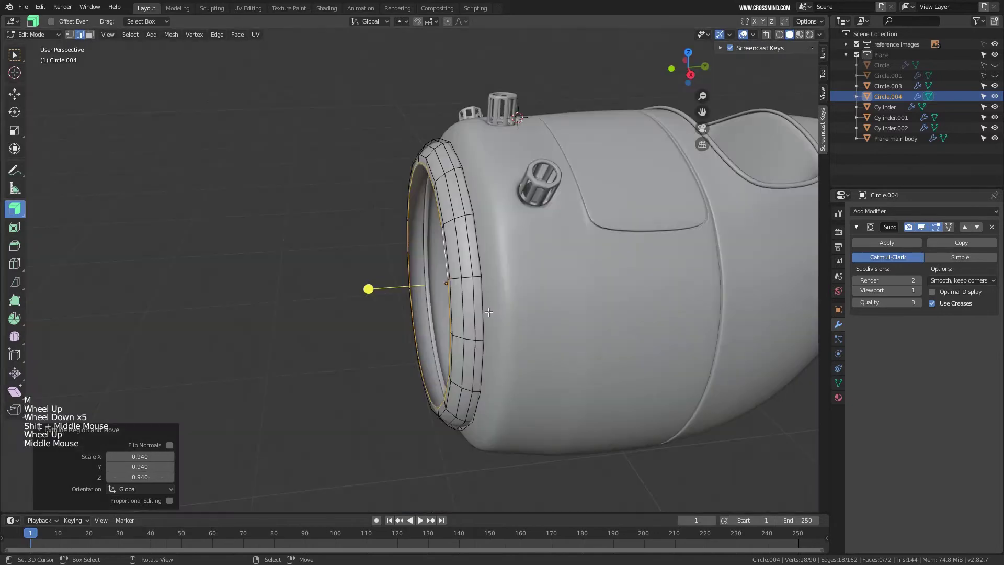
pyautogui.scroll(1, 494, 310)
pyautogui.moveTo(494, 310); pyautogui.dragTo(559, 322, button='middle')
pyautogui.press('e')
pyautogui.press('s')
pyautogui.click(562, 323)
pyautogui.press('e')
pyautogui.click(562, 323)
pyautogui.press('g')
pyautogui.press('y')
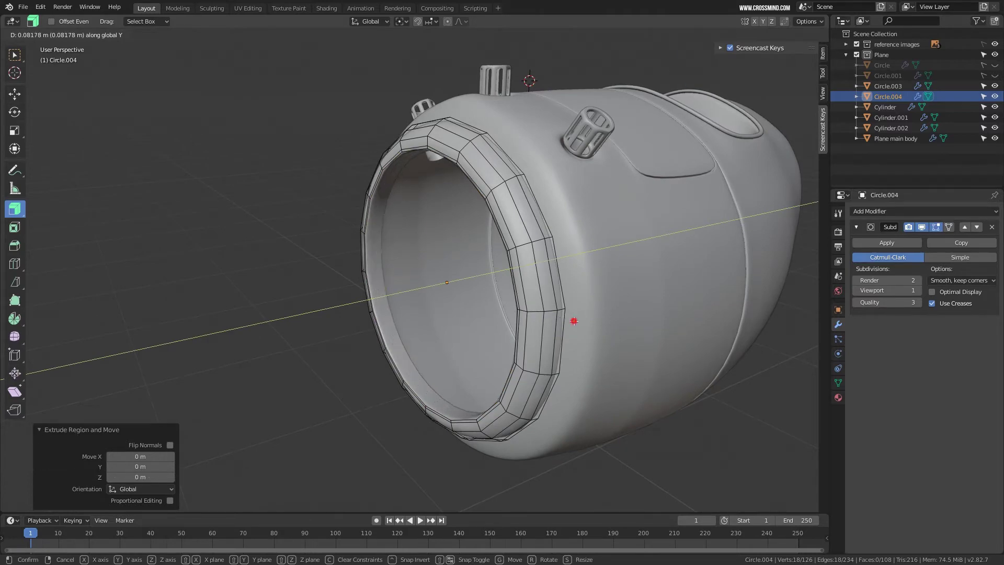
pyautogui.click(574, 321)
# Extrude the ring's inner edge loop inward once more at a scale of about 0.983.
pyautogui.moveTo(574, 321); pyautogui.dragTo(612, 314, button='middle')
pyautogui.scroll(1, 612, 314)
pyautogui.press('e')
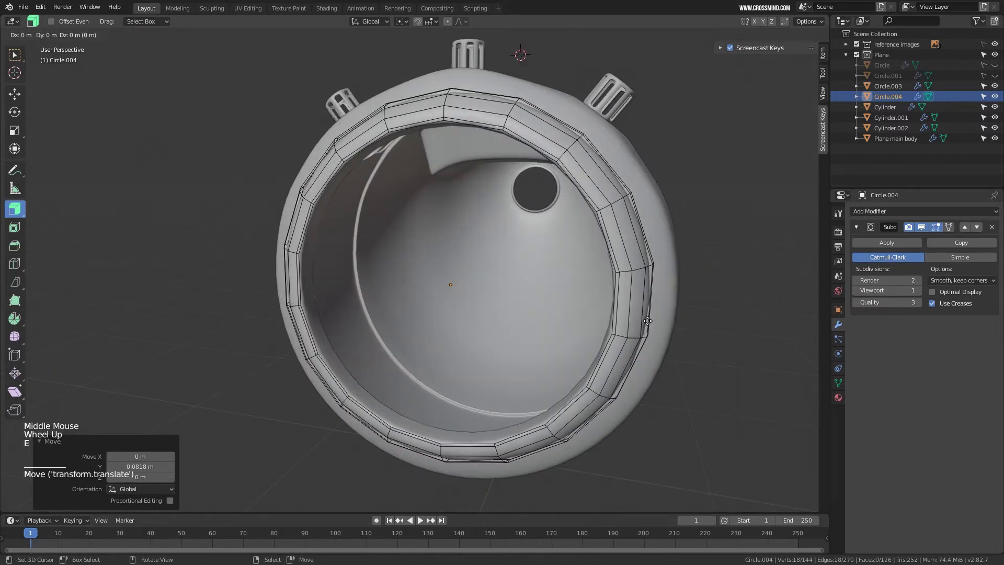
pyautogui.click(644, 320)
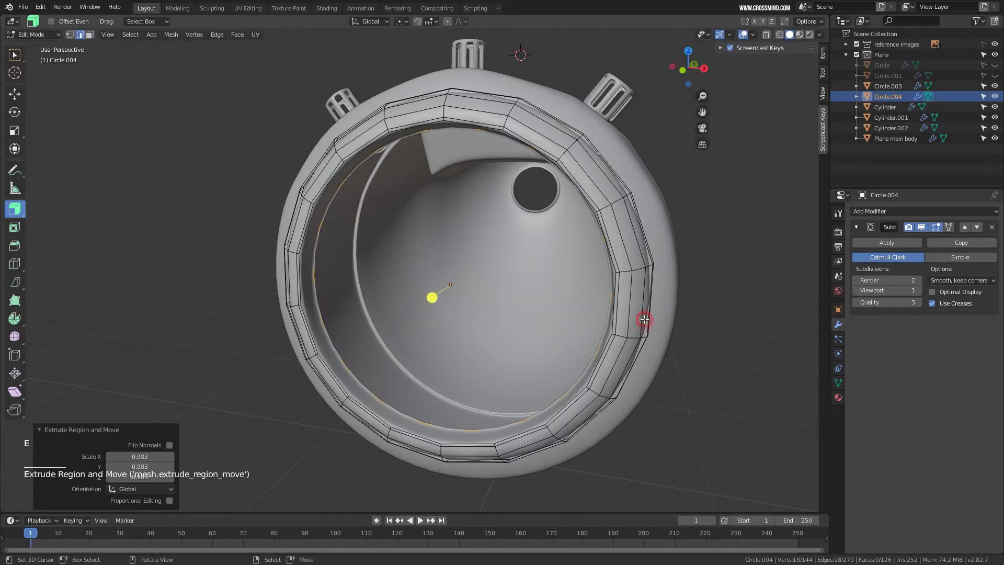
pyautogui.moveTo(639, 321); pyautogui.dragTo(478, 290, button='middle')
# Extrude the ring's inner edge loop two more times and check the smoothed lip in Object Mode.
pyautogui.press('e')
pyautogui.click(647, 312)
pyautogui.press('e')
pyautogui.click(646, 320)
pyautogui.scroll(-2, 622, 324)
pyautogui.press('Tab')
pyautogui.scroll(2, 534, 313)
pyautogui.scroll(2, 476, 290)
# Select the ring's rear outer edge loop and extrude it twice to close the gap towards the fuselage.
pyautogui.press('Tab')
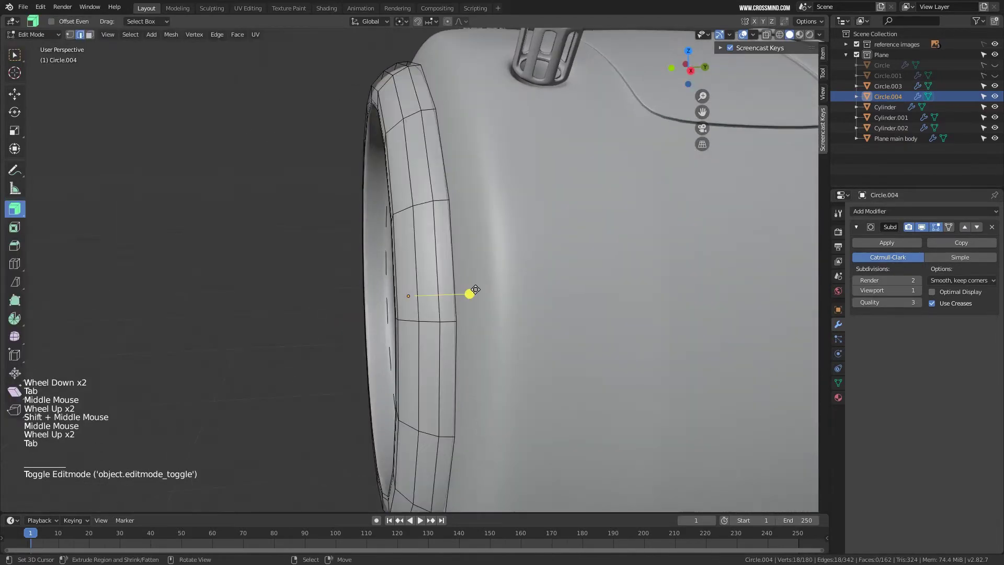
pyautogui.rightClick(453, 238)
pyautogui.moveTo(453, 237); pyautogui.dragTo(673, 330, button='middle')
pyautogui.keyDown('alt'); pyautogui.rightClick(453, 238); pyautogui.keyUp('alt')
pyautogui.press('e')
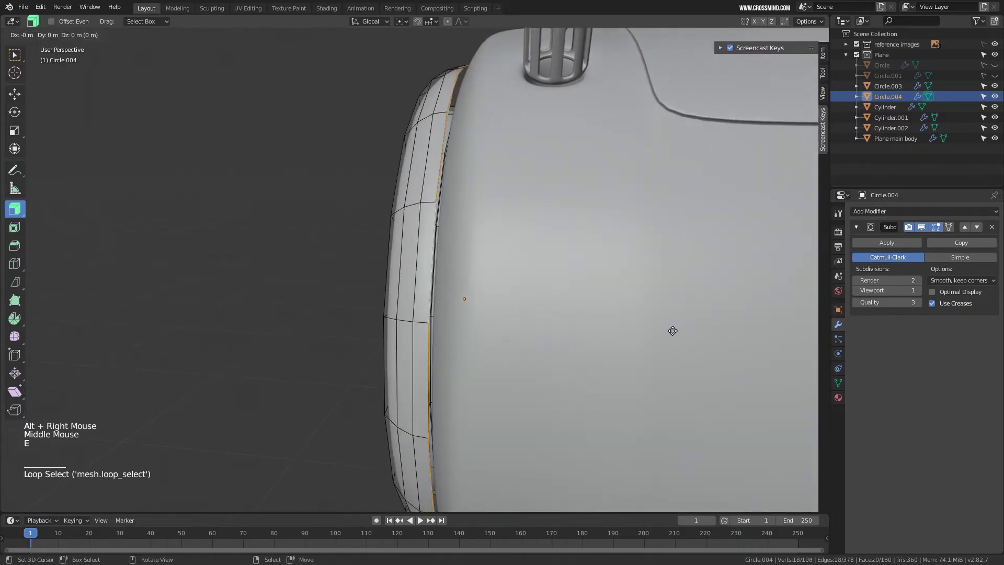
pyautogui.click(605, 340)
pyautogui.moveTo(606, 341); pyautogui.dragTo(556, 327, button='middle')
pyautogui.press('e')
pyautogui.click(666, 350)
# Leave Edit Mode, save the file and check the nose ring against the fuselage from several angles.
pyautogui.scroll(-3, 666, 350)
pyautogui.press('Tab')
pyautogui.moveTo(579, 318); pyautogui.dragTo(528, 317, button='middle')
pyautogui.keyDown('shift'); pyautogui.moveTo(528, 317); pyautogui.dragTo(573, 319, button='middle'); pyautogui.keyUp('shift')
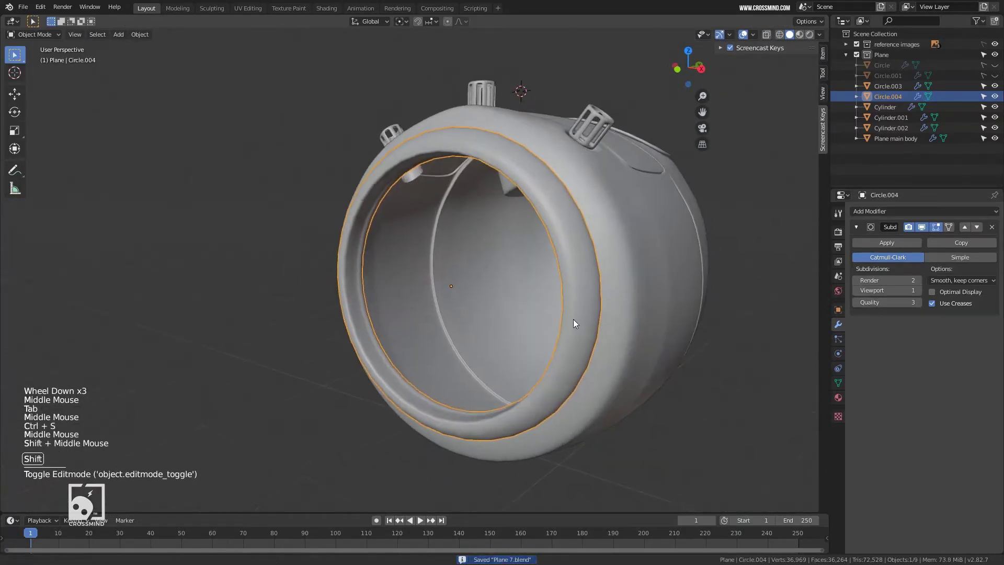
pyautogui.scroll(-3, 572, 318)
pyautogui.scroll(-2, 670, 334)
pyautogui.moveTo(733, 323); pyautogui.dragTo(530, 326, button='middle')
pyautogui.rightClick(670, 334)
pyautogui.moveTo(531, 326); pyautogui.dragTo(552, 309, button='middle')
pyautogui.scroll(1, 453, 296)
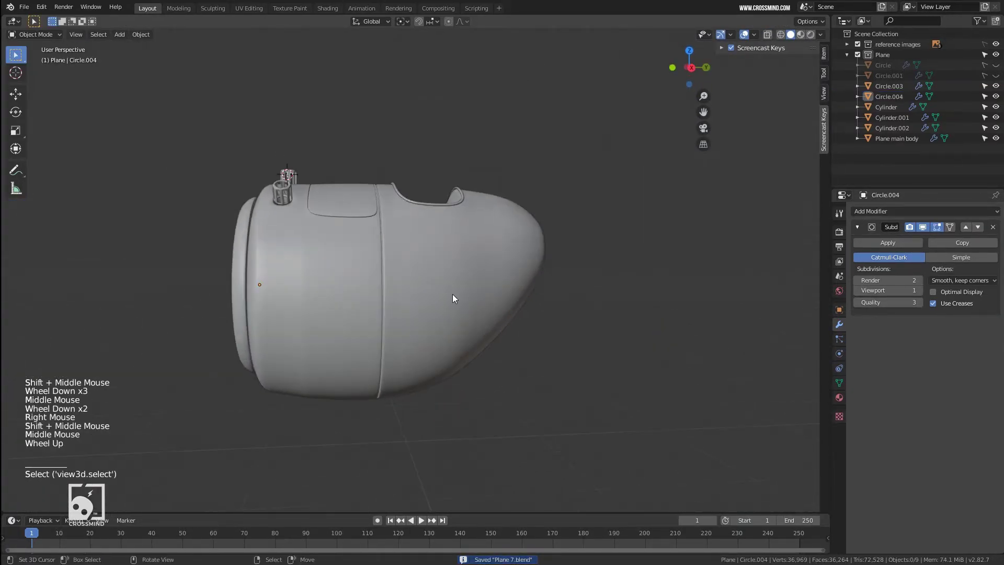
# Smooth all vertices of the plane's main body with a smoothing of about 0.106 and check the surface in Object Mode.
pyautogui.rightClick(465, 299)
pyautogui.moveTo(466, 300); pyautogui.dragTo(522, 310, button='middle')
pyautogui.scroll(2, 477, 305)
pyautogui.press('Tab')
pyautogui.press('a')
pyautogui.press('space')
pyautogui.write('smooth')
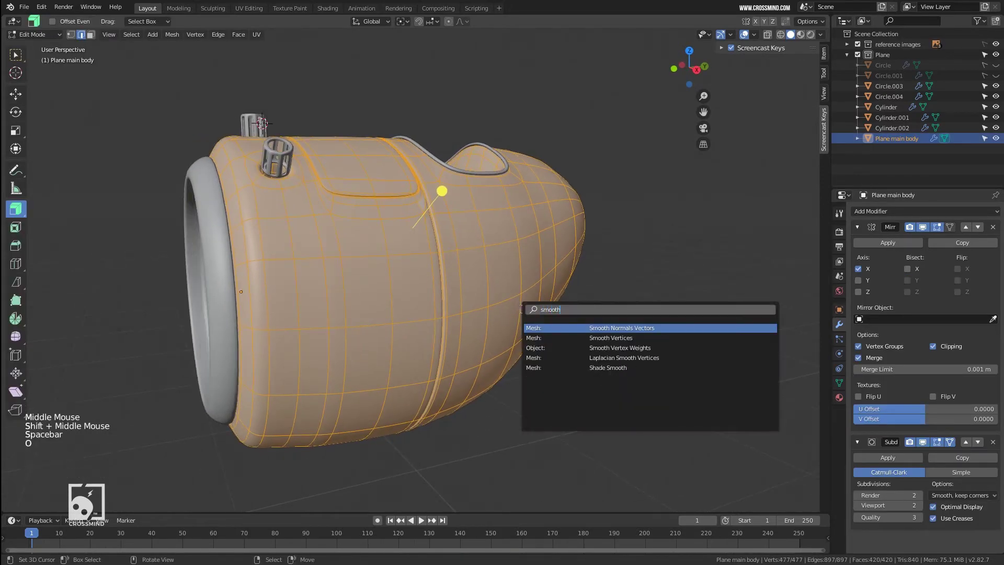
pyautogui.click(600, 338)
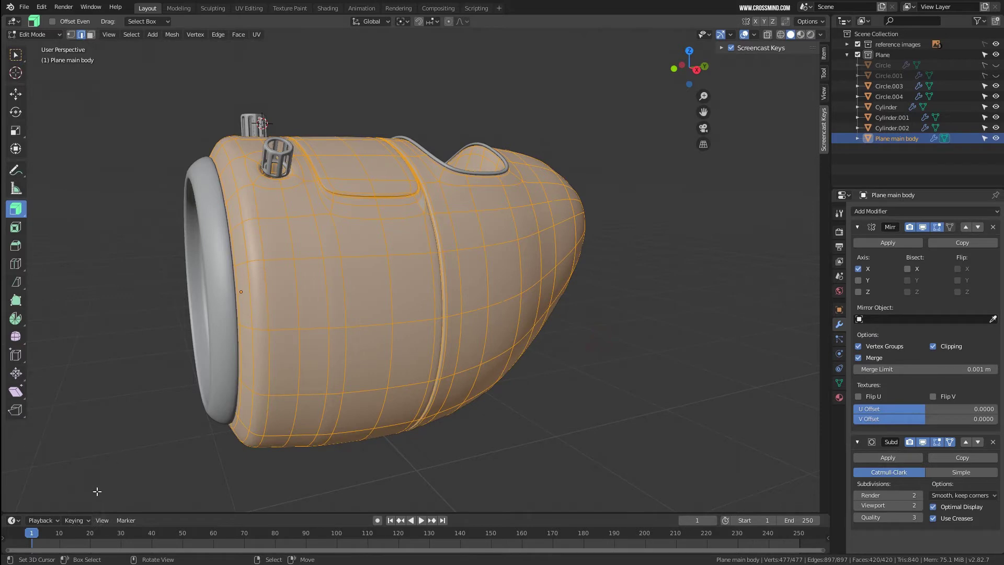
pyautogui.click(441, 192)
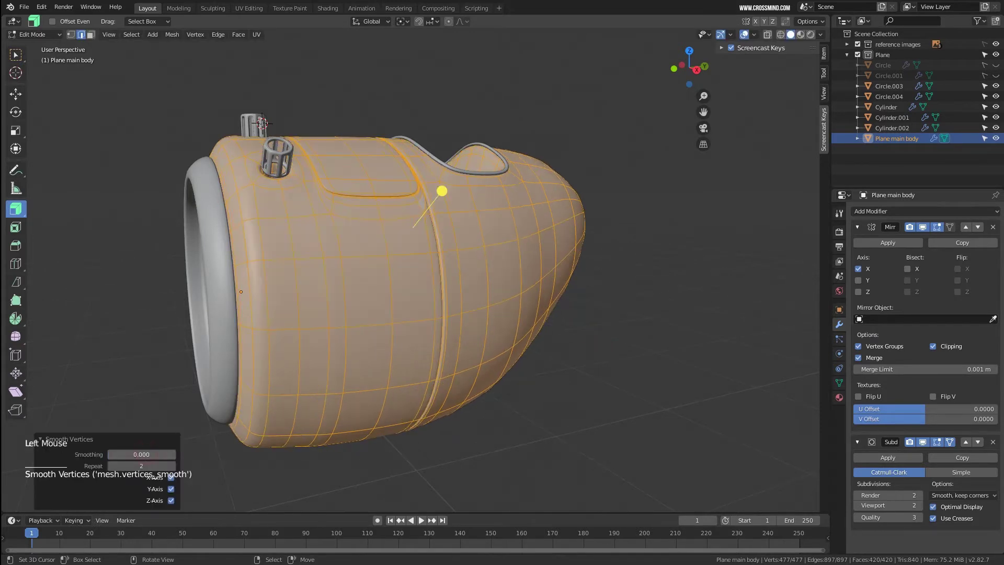
pyautogui.moveTo(142, 454); pyautogui.dragTo(126, 454)
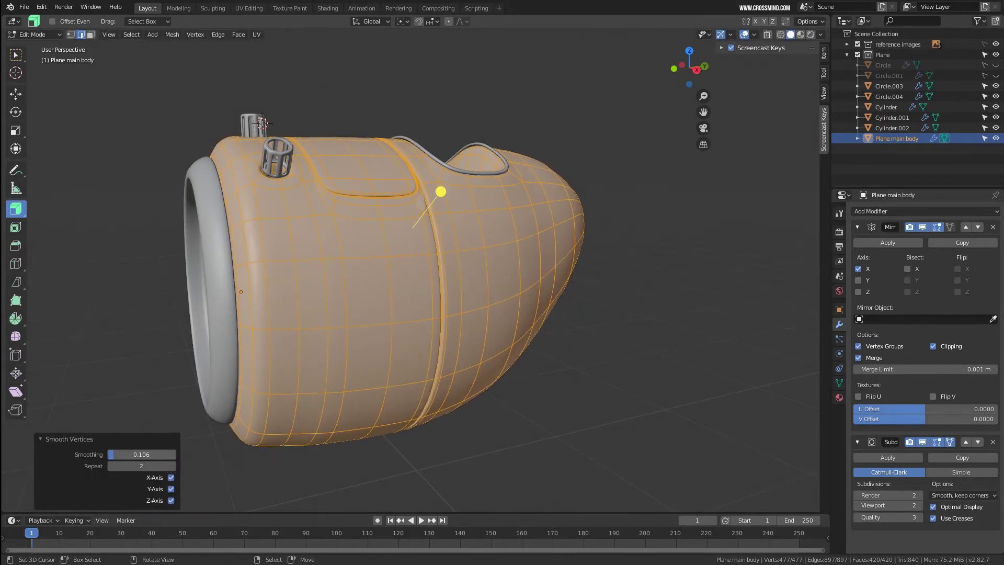
pyautogui.moveTo(412, 357); pyautogui.dragTo(491, 293, button='middle')
pyautogui.press('Tab')
pyautogui.moveTo(459, 256)
pyautogui.mouseDown(button='middle')
pyautogui.moveTo(438, 274)
pyautogui.moveTo(480, 238)
pyautogui.moveTo(470, 251)
pyautogui.mouseUp(button='middle')
pyautogui.scroll(2, 470, 251)
# Dissolve the extra edge loop running just outside the lower edge of the hatch panel and recheck the surface.
pyautogui.press('Tab')
pyautogui.moveTo(460, 175); pyautogui.dragTo(295, 219, button='middle')
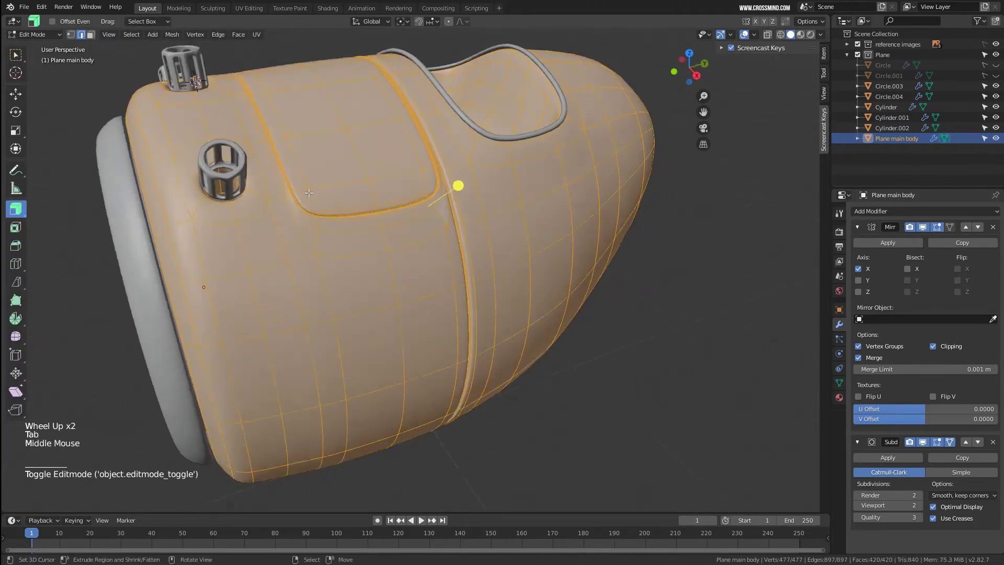
pyautogui.scroll(1, 295, 219)
pyautogui.press('2')
pyautogui.rightClick(296, 219)
pyautogui.keyDown('alt'); pyautogui.rightClick(408, 228); pyautogui.keyUp('alt')
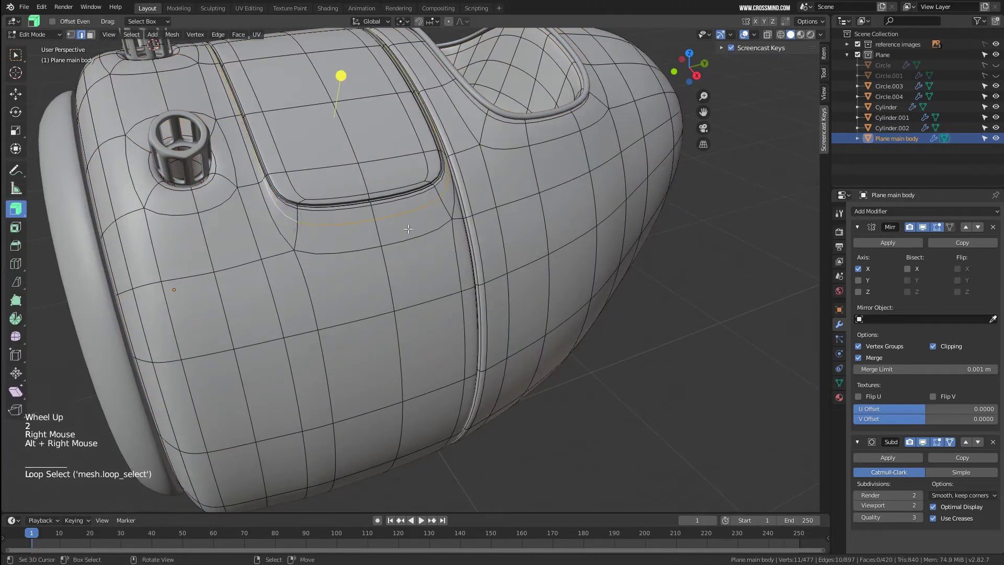
pyautogui.press('Delete')
pyautogui.click(402, 228)
pyautogui.press('Tab')
pyautogui.press('Tab')
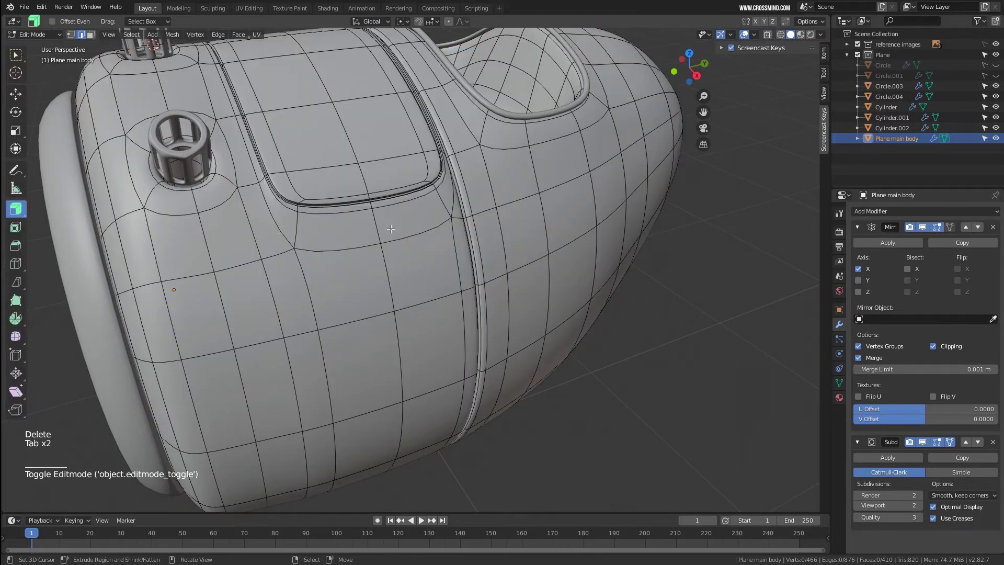
# Shift the short edge run along the front side of the hatch panel and turn off the subdivision display in the viewport.
pyautogui.rightClick(277, 228)
pyautogui.keyDown('alt'); pyautogui.rightClick(276, 225); pyautogui.keyUp('alt')
pyautogui.moveTo(276, 224); pyautogui.dragTo(337, 170, button='middle')
pyautogui.press('g')
pyautogui.click(313, 220)
pyautogui.press('Tab')
pyautogui.press('Tab')
pyautogui.click(924, 442)
# Move the edge run beside the panel's front side about 0.0284 m along Y and dissolve its edges.
pyautogui.press('g')
pyautogui.click(342, 170)
pyautogui.press('Delete')
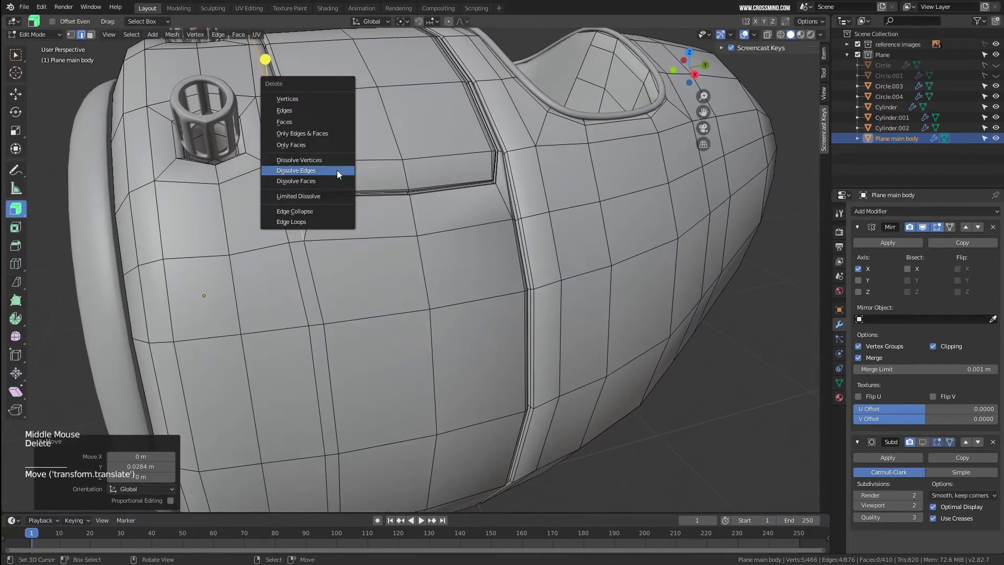
pyautogui.click(337, 171)
# Try to dissolve the whole edge loop running down from the panel's front lower corner, and undo it.
pyautogui.scroll(-1, 347, 262)
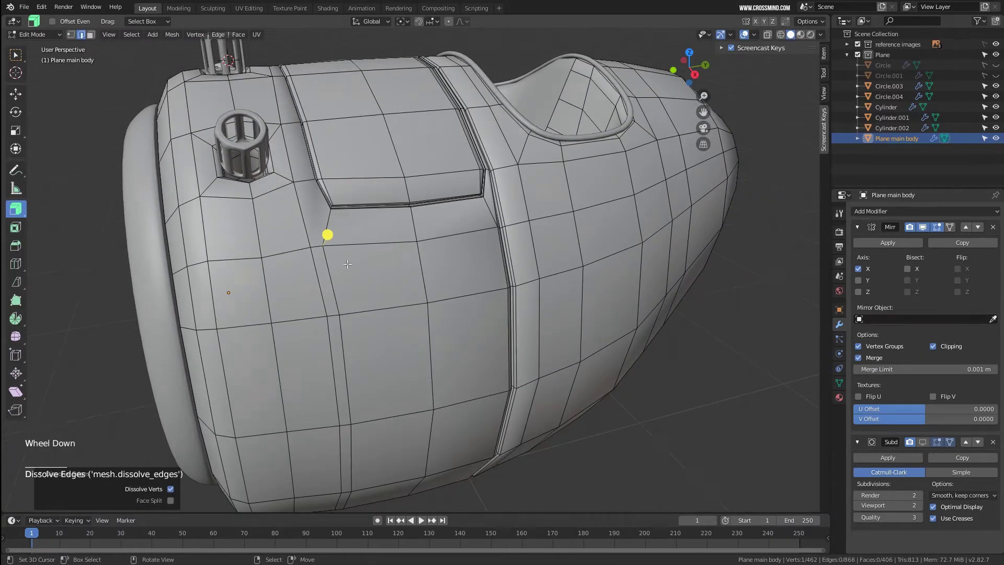
pyautogui.moveTo(348, 265); pyautogui.dragTo(331, 272, button='middle')
pyautogui.rightClick(331, 272)
pyautogui.keyDown('alt'); pyautogui.rightClick(331, 272); pyautogui.keyUp('alt')
pyautogui.press('Delete')
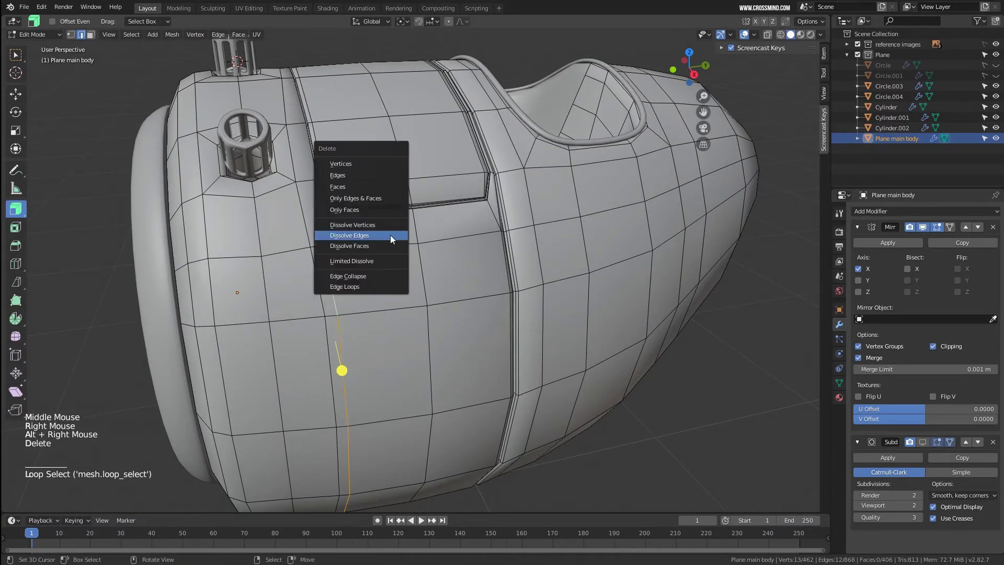
pyautogui.click(391, 234)
pyautogui.scroll(1, 391, 235)
pyautogui.moveTo(391, 235); pyautogui.dragTo(340, 190, button='middle')
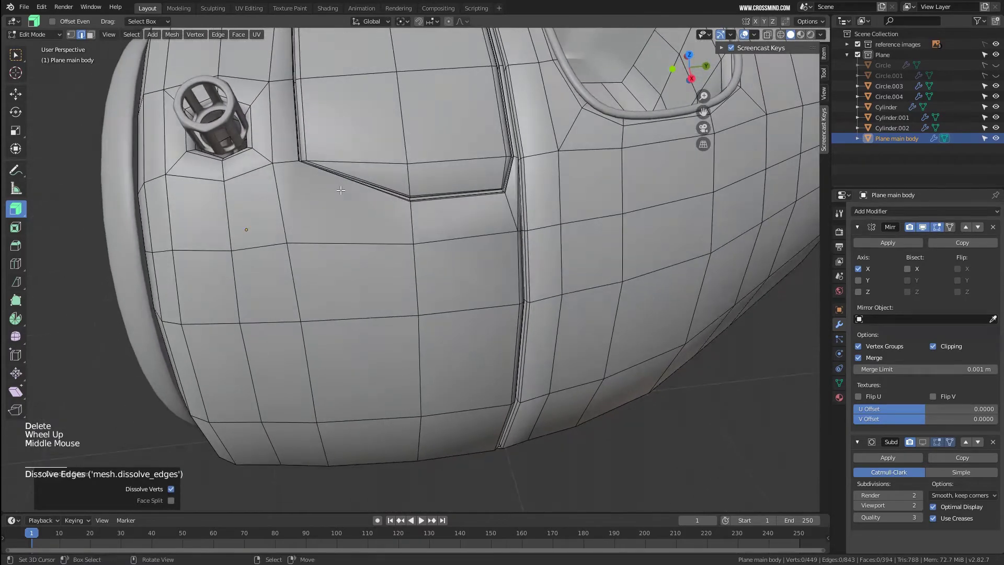
pyautogui.hotkey('ctrl', 'z')
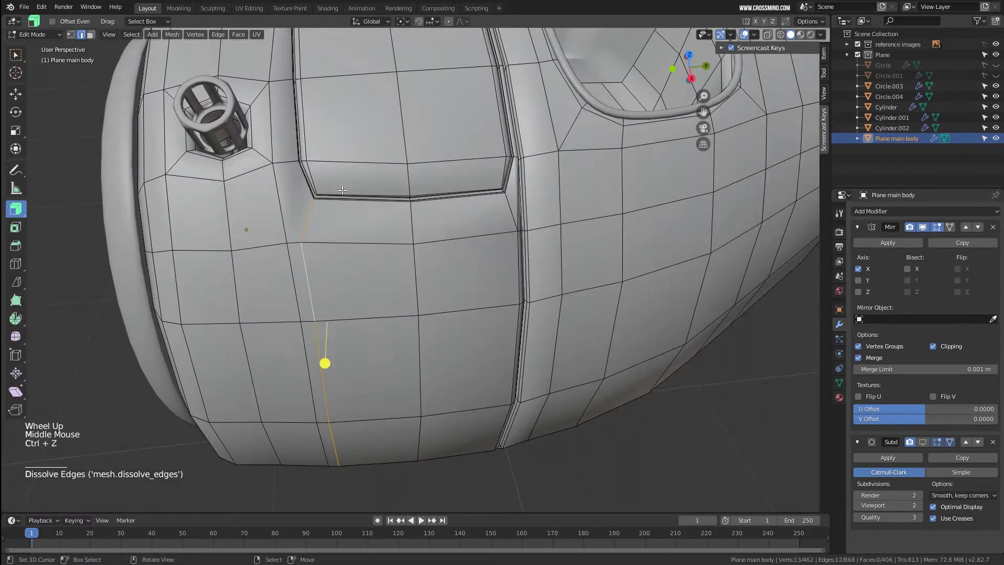
# Limit the selected loop to its lower section, leaving out the edges at the panel's front corner, and dissolve that section.
pyautogui.press('b')
pyautogui.moveTo(283, 176); pyautogui.dragTo(350, 99, button='middle')
pyautogui.press('b')
pyautogui.moveTo(272, 125); pyautogui.dragTo(361, 210, button='middle')
pyautogui.press('Delete')
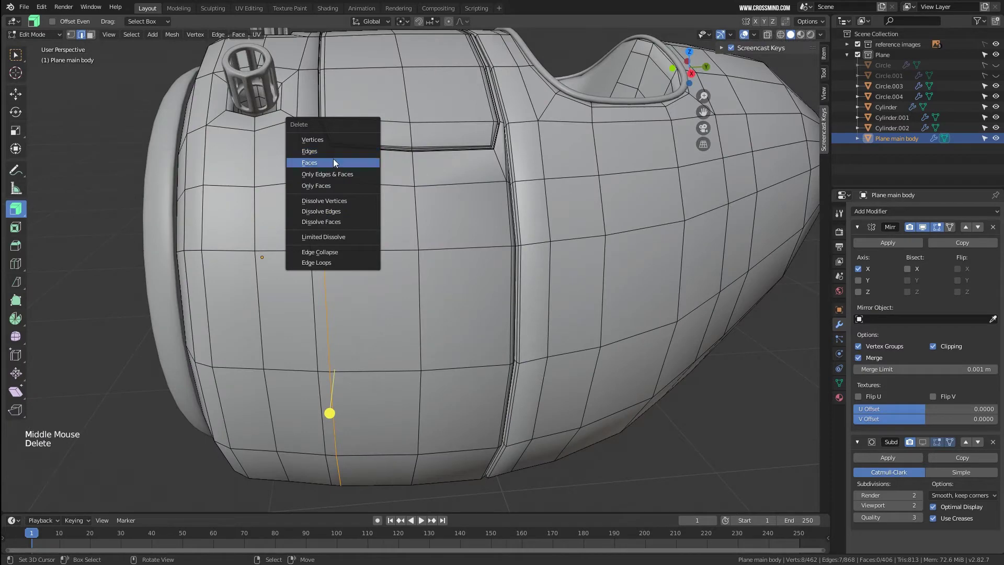
pyautogui.click(321, 212)
pyautogui.hotkey('ctrl', 'z')
pyautogui.moveTo(325, 151); pyautogui.dragTo(357, 169, button='middle')
pyautogui.press('b')
pyautogui.moveTo(358, 166); pyautogui.dragTo(325, 168, button='middle')
pyautogui.press('Delete')
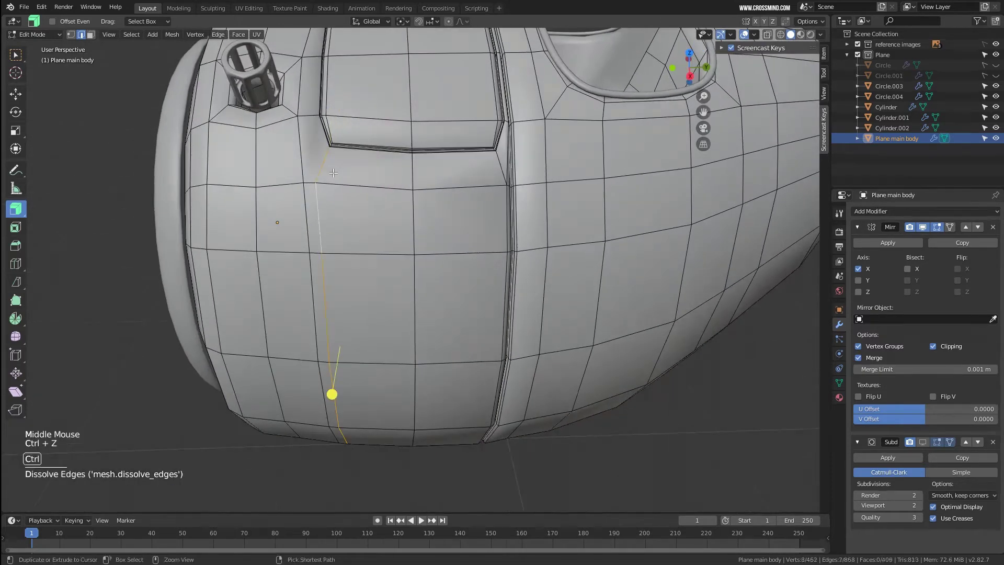
pyautogui.click(365, 161)
# Merge the leftover vertex below the panel's front corner with the vertex right beside it.
pyautogui.press('1')
pyautogui.rightClick(320, 173)
pyautogui.scroll(2, 64, 120)
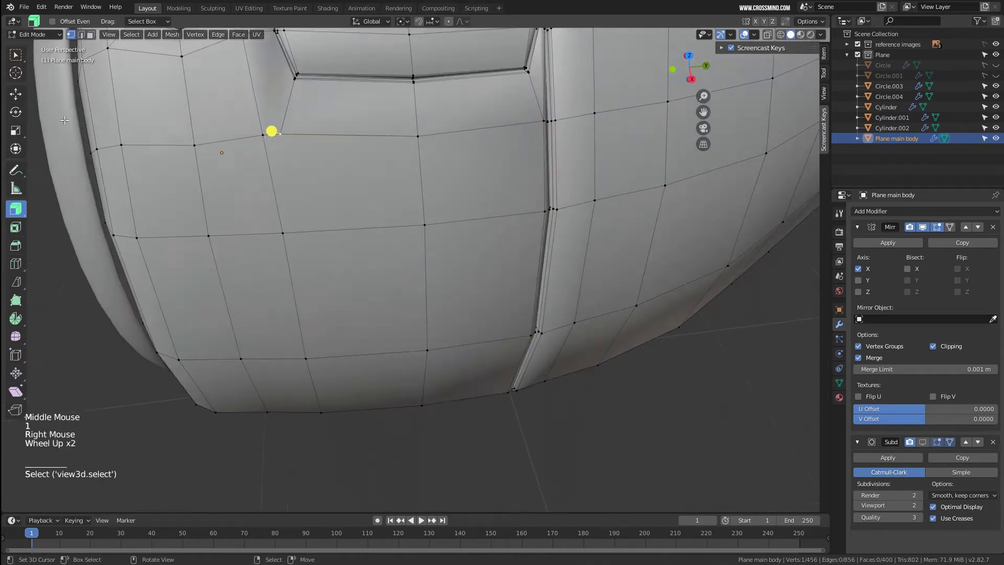
pyautogui.click(15, 54)
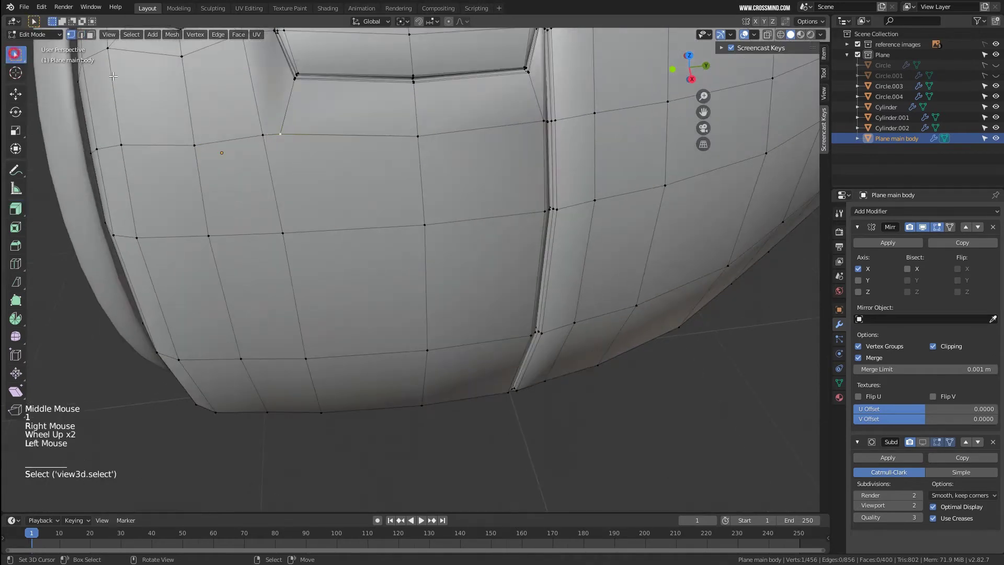
pyautogui.keyDown('shift'); pyautogui.rightClick(281, 134); pyautogui.keyUp('shift')
pyautogui.press('space')
pyautogui.write('merge')
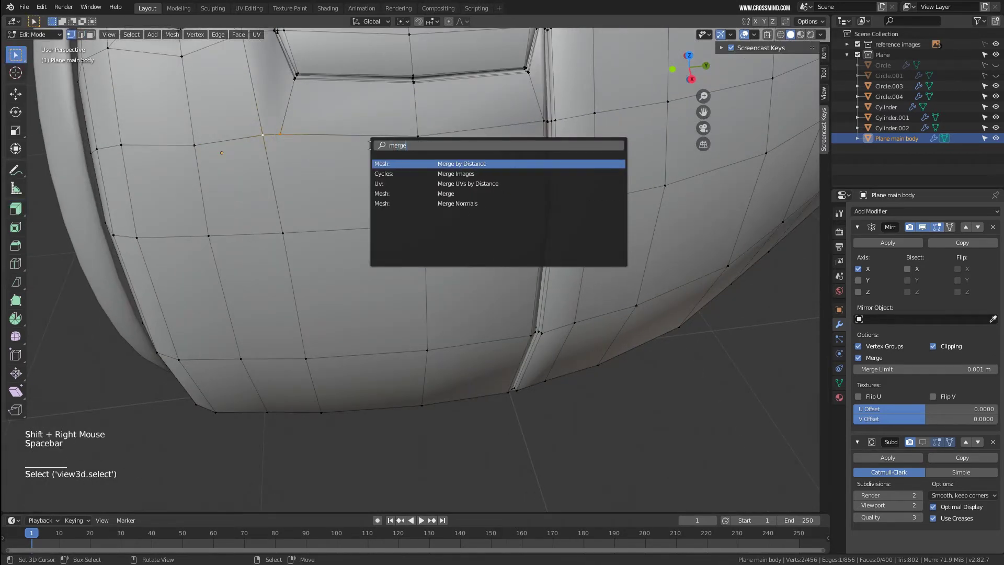
pyautogui.click(454, 193)
pyautogui.click(448, 205)
# Turn the main body's viewport subdivision back on and check the cleaned area in Object and Edit Mode.
pyautogui.scroll(-2, 449, 205)
pyautogui.moveTo(449, 206); pyautogui.dragTo(414, 188, button='middle')
pyautogui.press('Tab')
pyautogui.scroll(-1, 413, 189)
pyautogui.press('Tab')
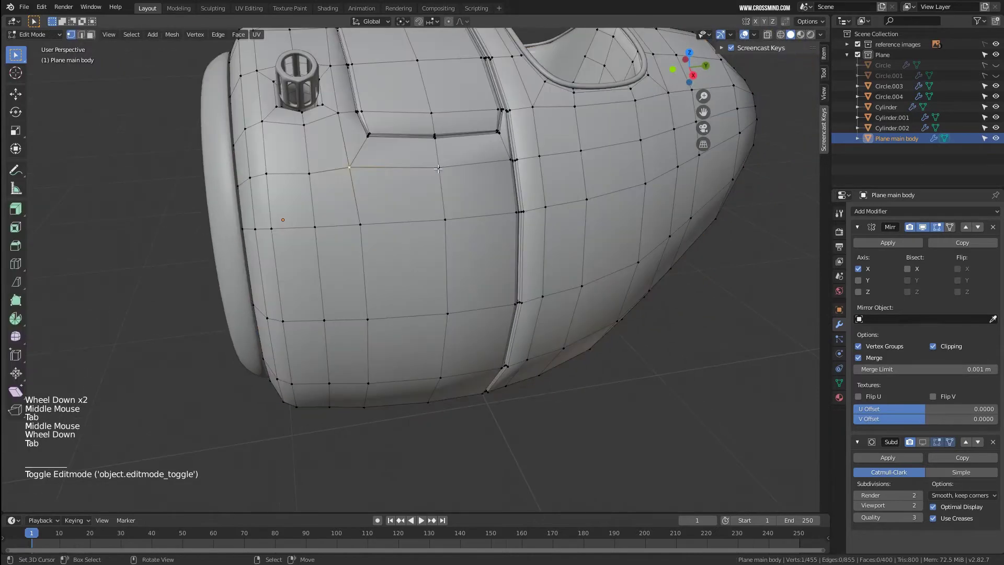
pyautogui.click(923, 442)
pyautogui.press('Tab')
pyautogui.moveTo(438, 236); pyautogui.dragTo(400, 224, button='middle')
pyautogui.scroll(-2, 441, 233)
pyautogui.scroll(1, 443, 242)
pyautogui.press('Tab')
pyautogui.scroll(1, 399, 225)
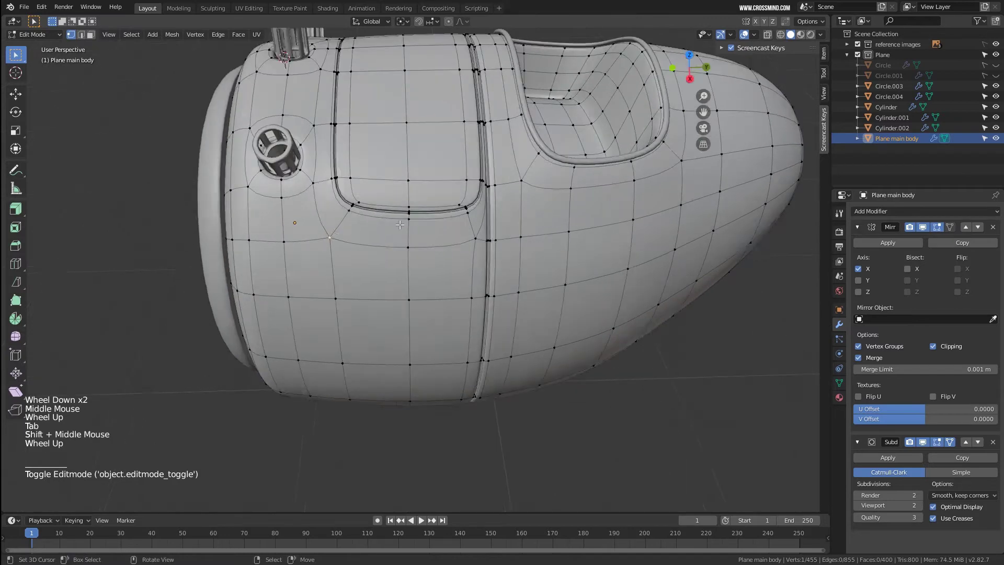
# Examine the edge flow around the hatch panel, exhaust pipes and cockpit from several angles and leave Edit Mode.
pyautogui.scroll(1, 328, 224)
pyautogui.keyDown('shift'); pyautogui.moveTo(328, 224); pyautogui.dragTo(352, 209, button='middle'); pyautogui.keyUp('shift')
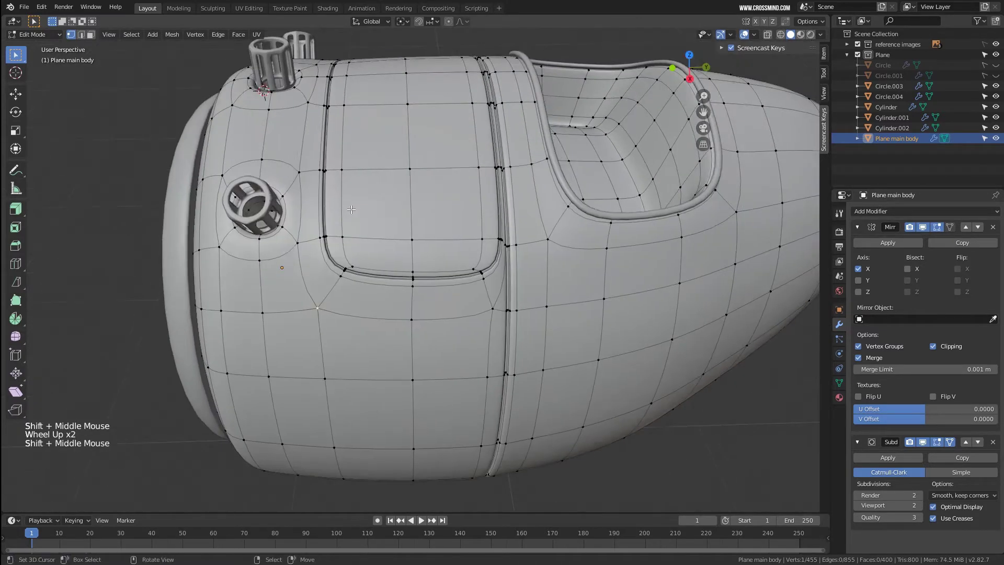
pyautogui.keyDown('shift'); pyautogui.moveTo(374, 285); pyautogui.dragTo(385, 299, button='middle'); pyautogui.keyUp('shift')
pyautogui.moveTo(385, 299); pyautogui.dragTo(329, 219, button='middle')
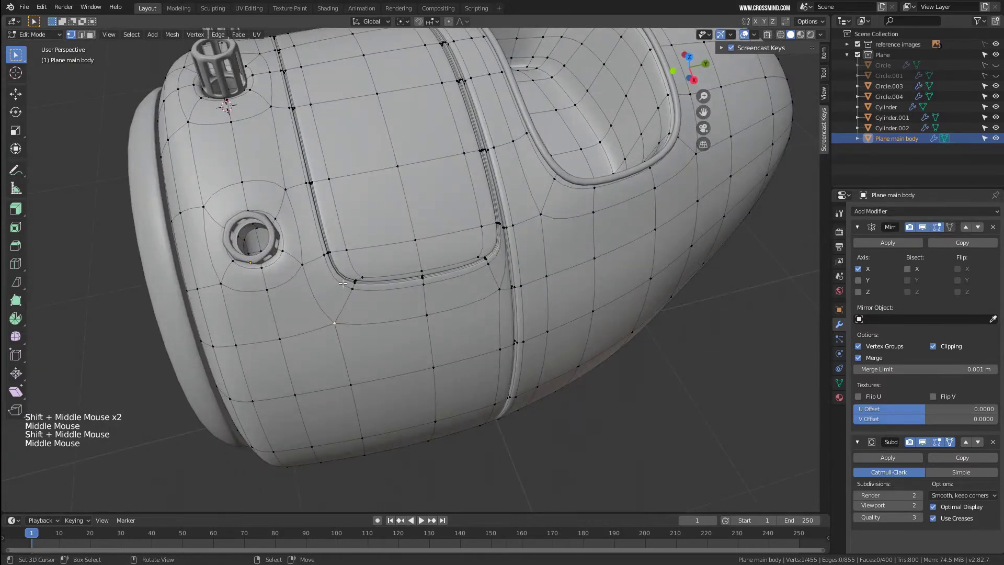
pyautogui.moveTo(342, 283); pyautogui.dragTo(306, 213, button='middle')
pyautogui.scroll(2, 316, 221)
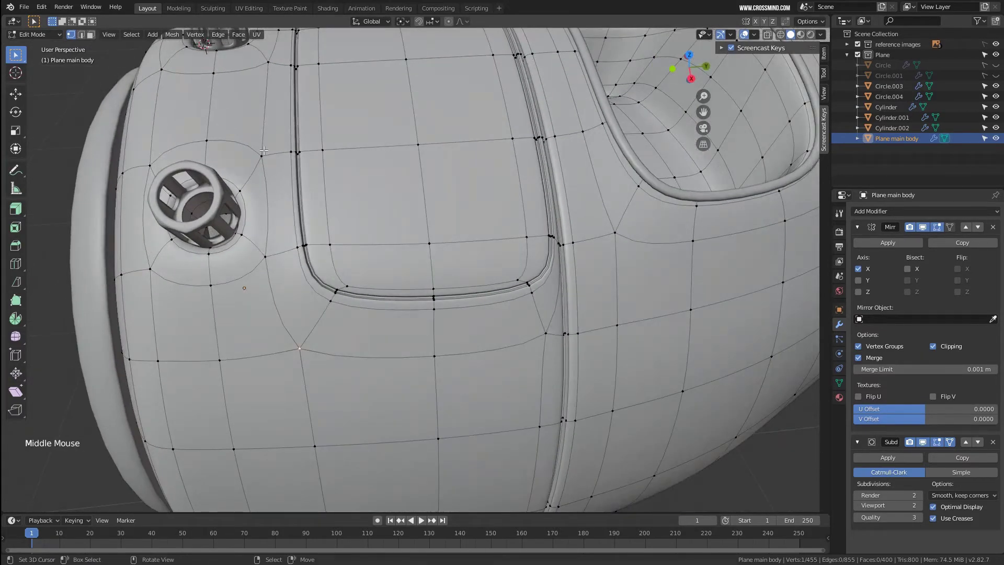
pyautogui.scroll(-1, 264, 150)
pyautogui.moveTo(264, 151); pyautogui.dragTo(296, 229, button='middle')
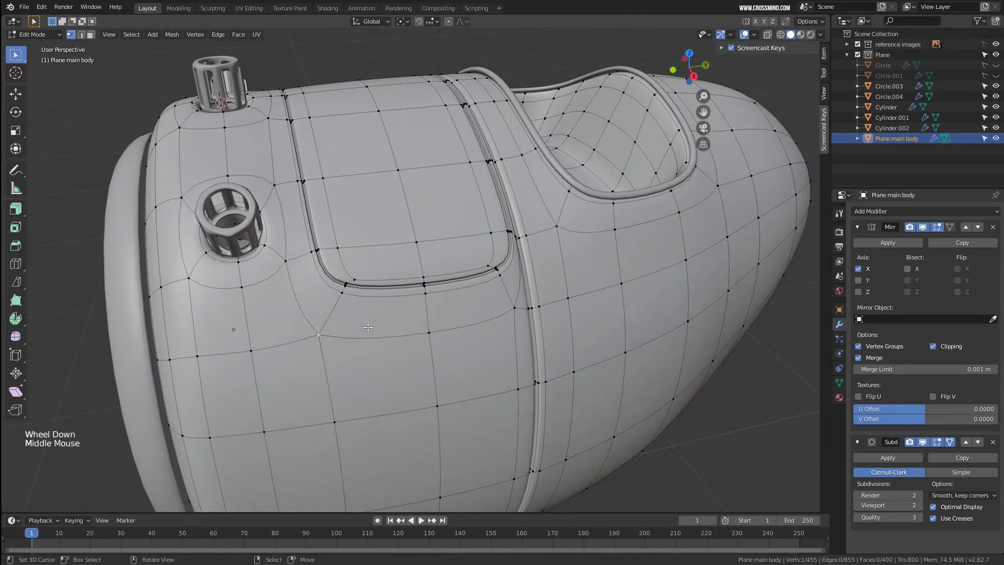
pyautogui.keyDown('shift'); pyautogui.moveTo(369, 327); pyautogui.dragTo(352, 223, button='middle'); pyautogui.keyUp('shift')
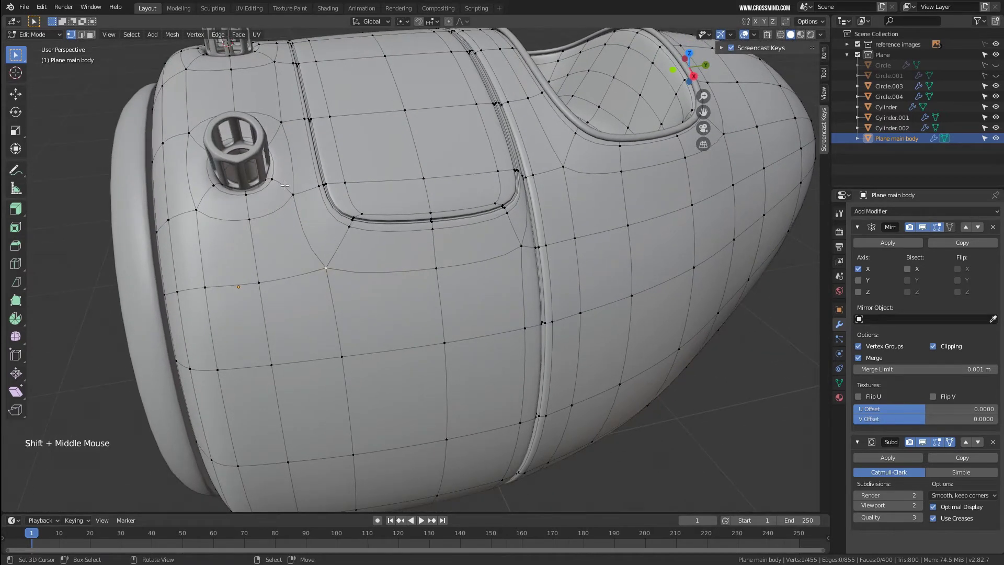
pyautogui.scroll(-2, 324, 275)
pyautogui.press('Tab')
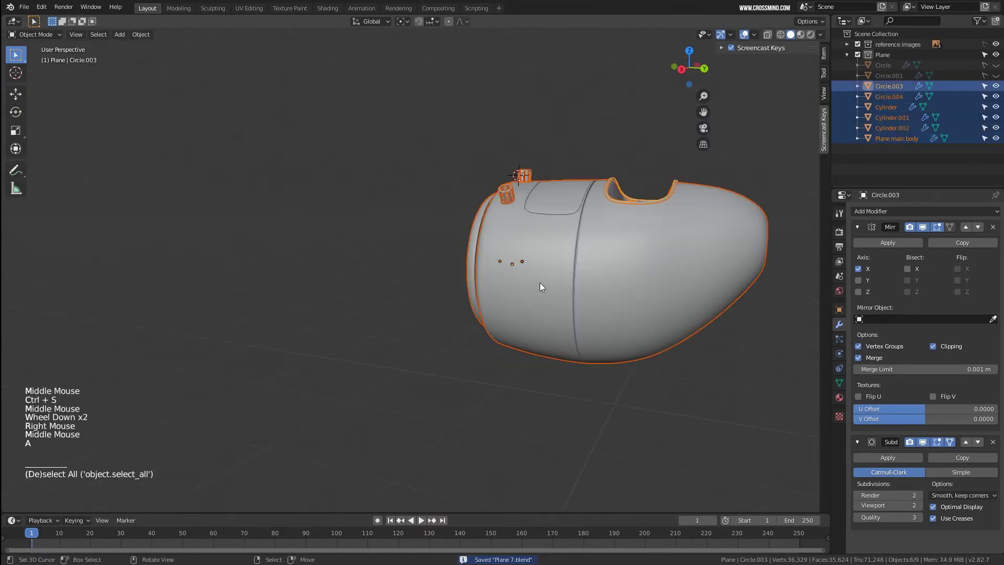
# Move all the selected airplane parts into a new collection named "Plane 2".
pyautogui.moveTo(540, 283); pyautogui.dragTo(570, 287, button='middle')
pyautogui.press('KP_Decimal')
pyautogui.moveTo(511, 273); pyautogui.dragTo(531, 276, button='middle')
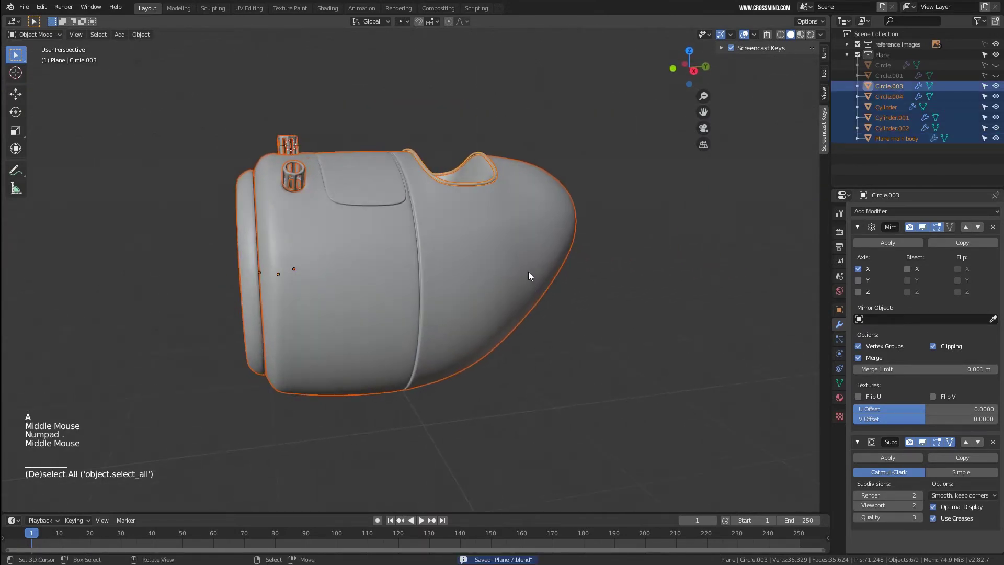
pyautogui.press('m')
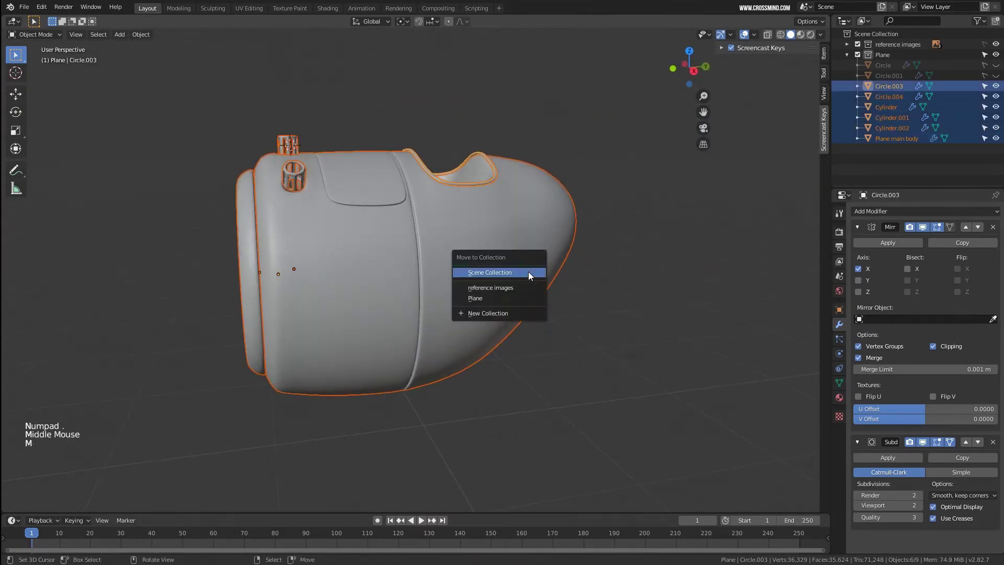
pyautogui.click(497, 313)
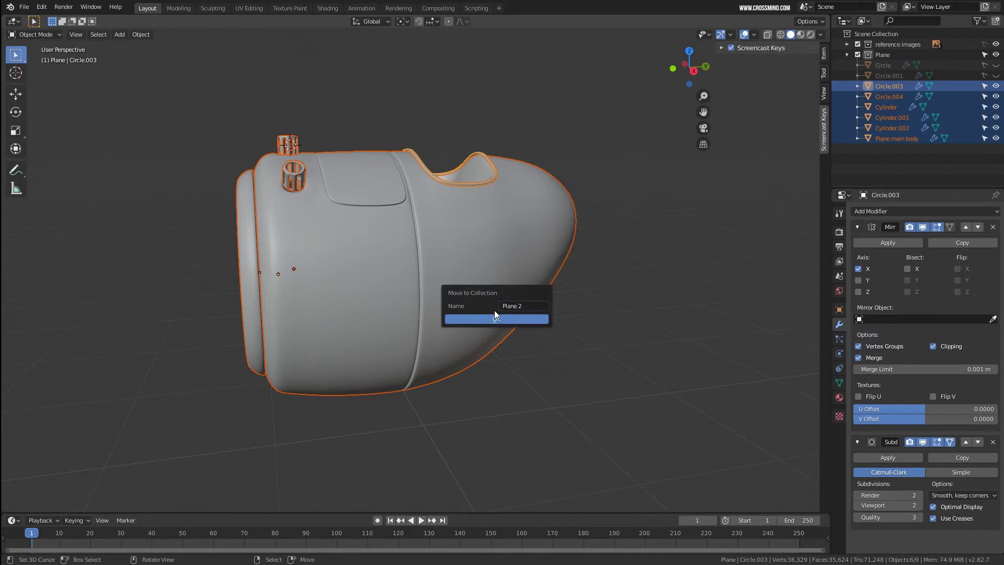
pyautogui.click(499, 317)
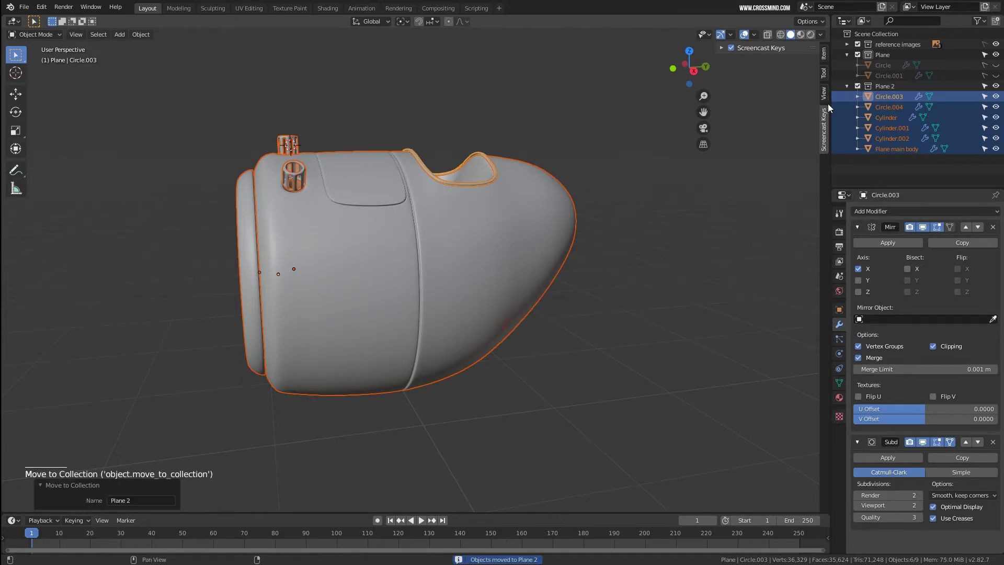
# Exclude the original Plane collection from the view layer and make Plane 2 the active collection.
pyautogui.click(910, 85)
pyautogui.click(885, 54)
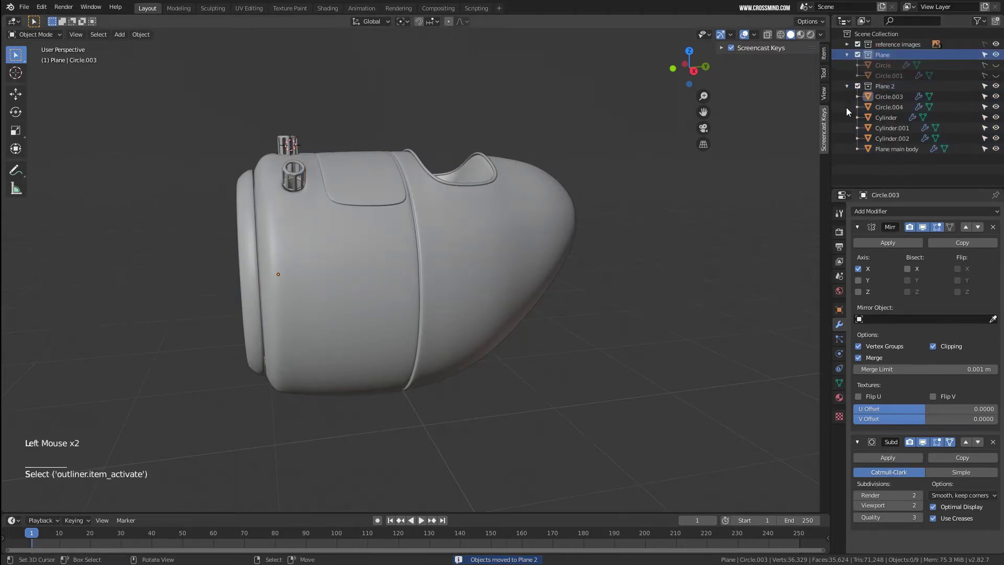
pyautogui.click(857, 54)
pyautogui.click(884, 65)
# Select the objects in the Plane 2 collection one by one to check which part each one is.
pyautogui.moveTo(513, 220); pyautogui.dragTo(554, 252, button='middle')
pyautogui.scroll(2, 544, 247)
pyautogui.rightClick(544, 247)
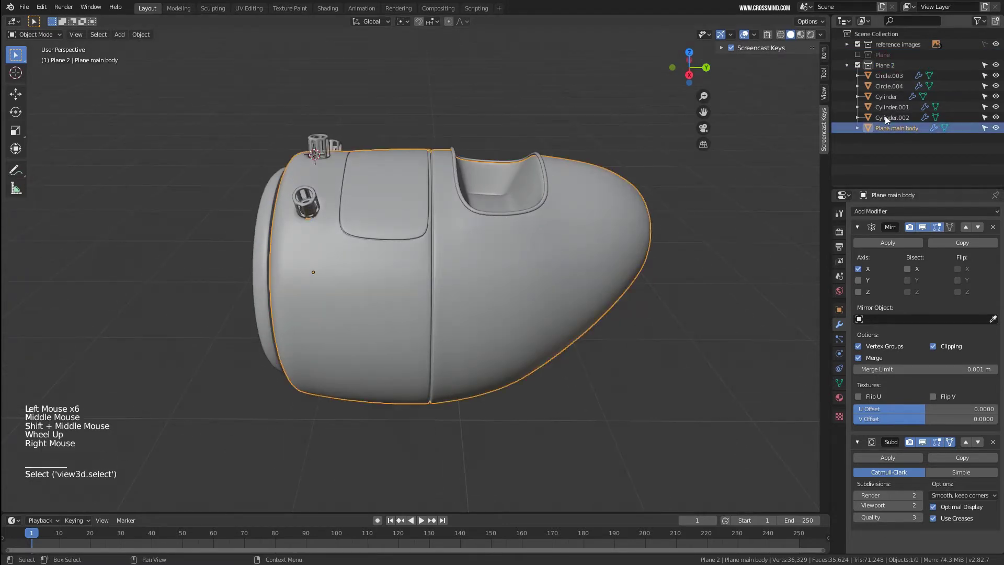
pyautogui.click(885, 118)
pyautogui.click(886, 107)
pyautogui.click(887, 97)
pyautogui.click(888, 86)
pyautogui.click(890, 75)
pyautogui.moveTo(501, 191); pyautogui.dragTo(525, 204, button='middle')
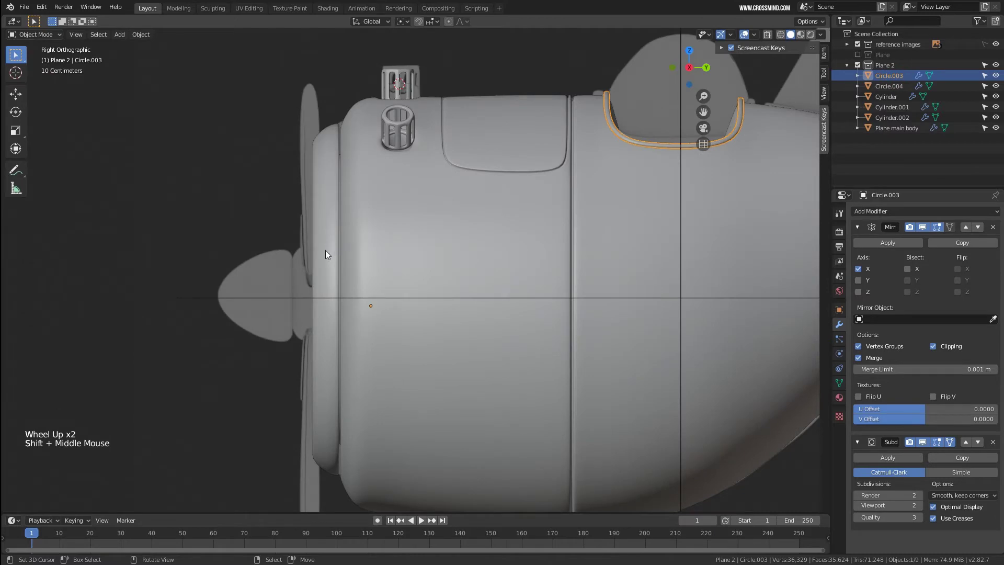
# Add a mesh circle with 8 vertices in the front view for the propeller spinner.
pyautogui.rightClick(325, 250)
pyautogui.keyDown('shift'); pyautogui.moveTo(413, 240); pyautogui.dragTo(587, 191, button='middle'); pyautogui.keyUp('shift')
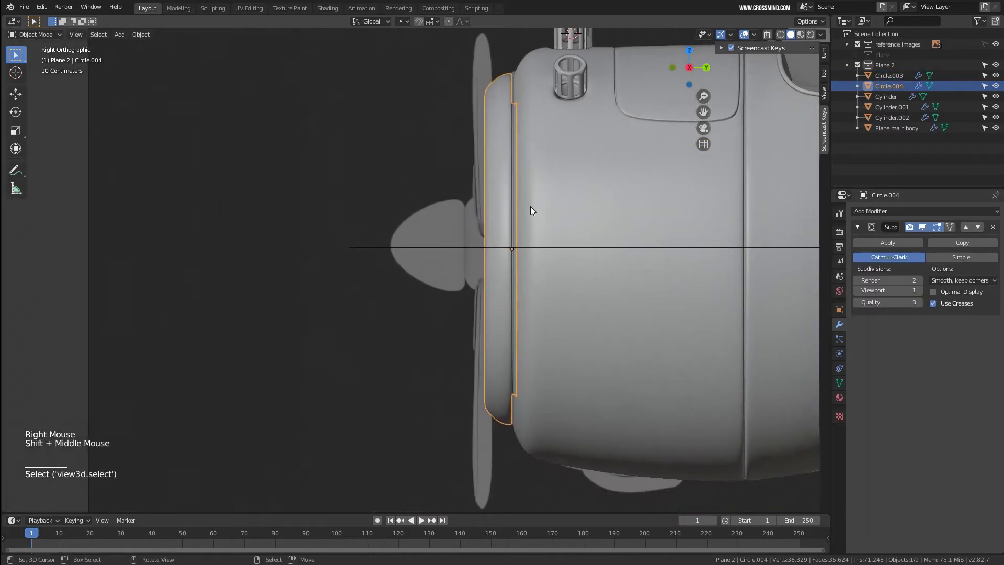
pyautogui.hotkey('shift', 'a')
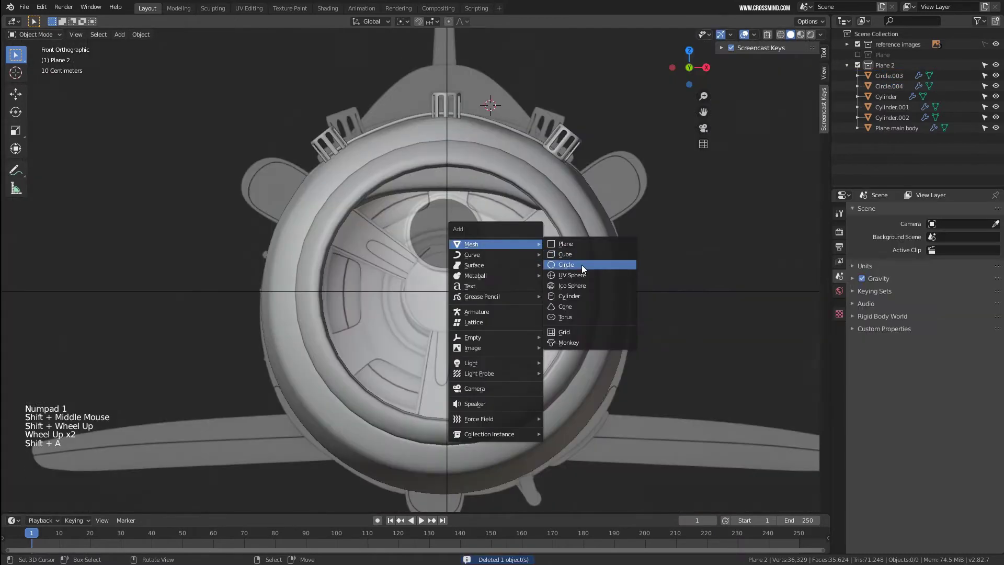
pyautogui.click(582, 265)
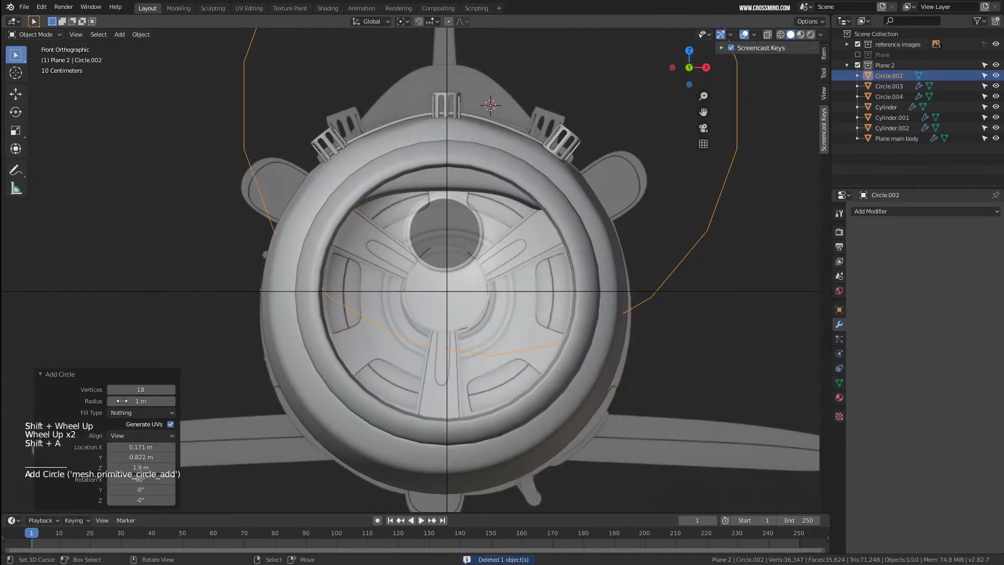
pyautogui.click(140, 390)
pyautogui.write('8')
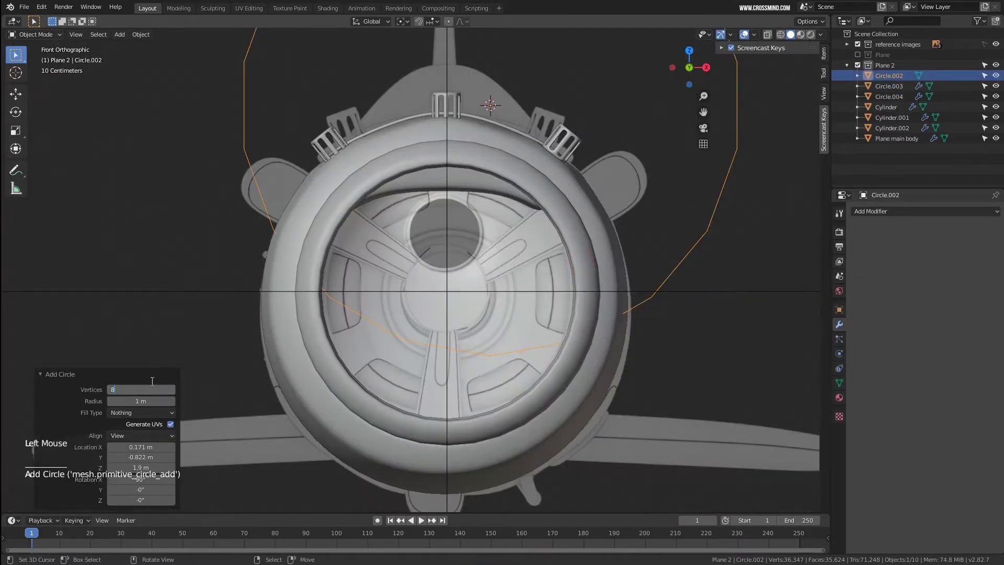
pyautogui.press('Return')
# Clear the circle's location, raise it to the nose's centre and scale it down to roughly the hub's size.
pyautogui.scroll(-2, 397, 312)
pyautogui.press('s')
pyautogui.click(591, 282)
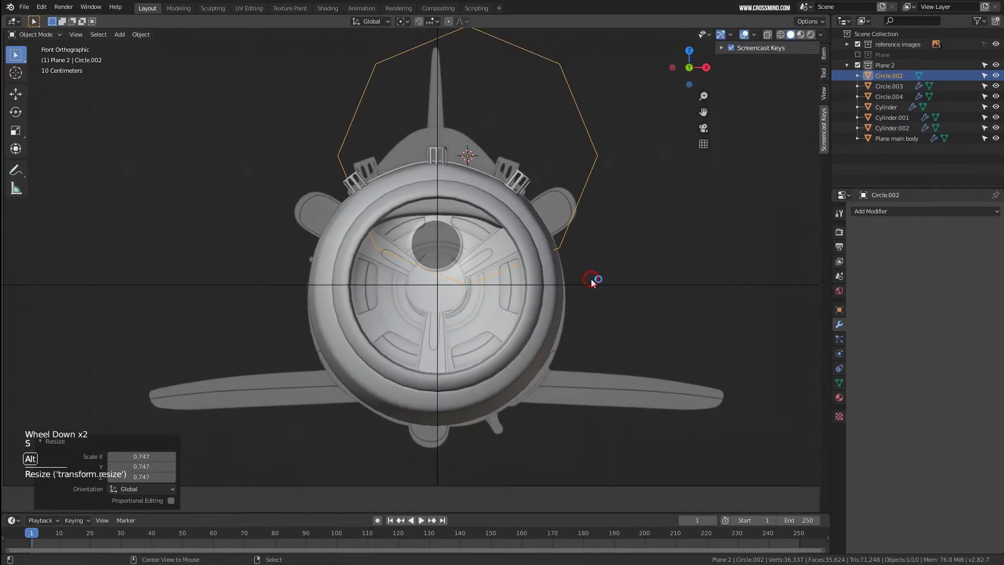
pyautogui.hotkey('alt', 'g')
pyautogui.press('g')
pyautogui.press('s')
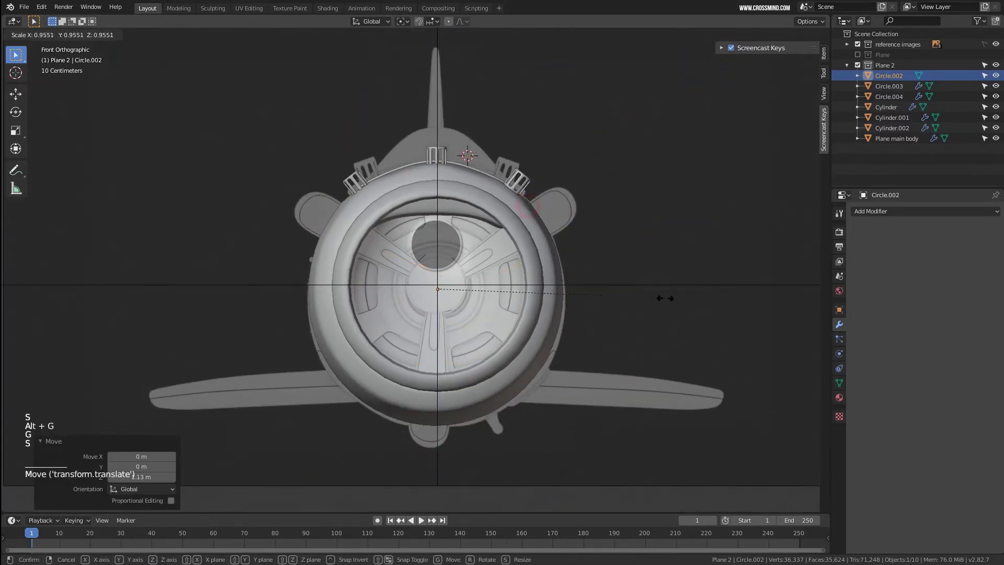
pyautogui.click(510, 285)
# Fine-tune the circle's position and scale in the front view to match the round hub in the reference.
pyautogui.scroll(3, 664, 334)
pyautogui.press('g')
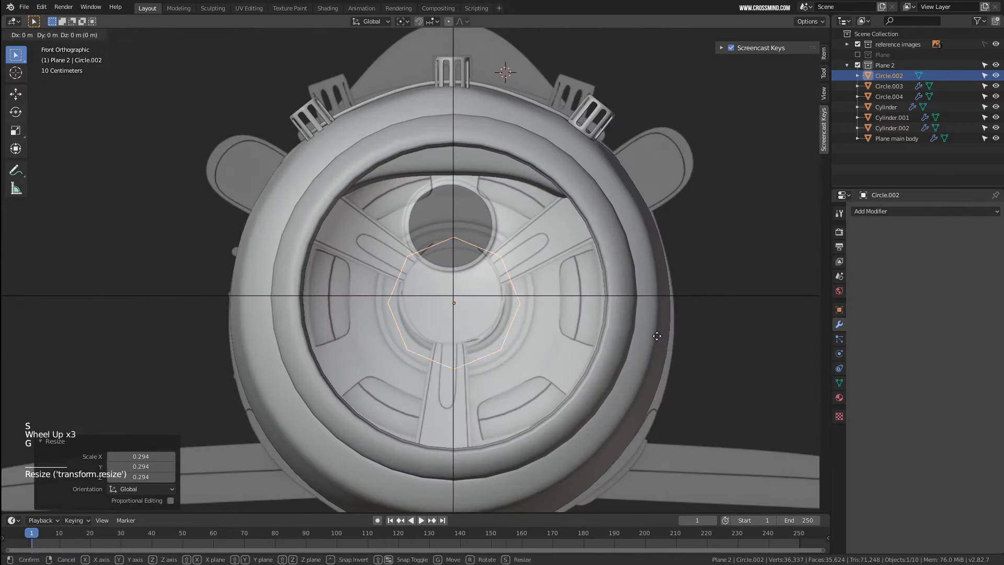
pyautogui.click(653, 328)
pyautogui.press('s')
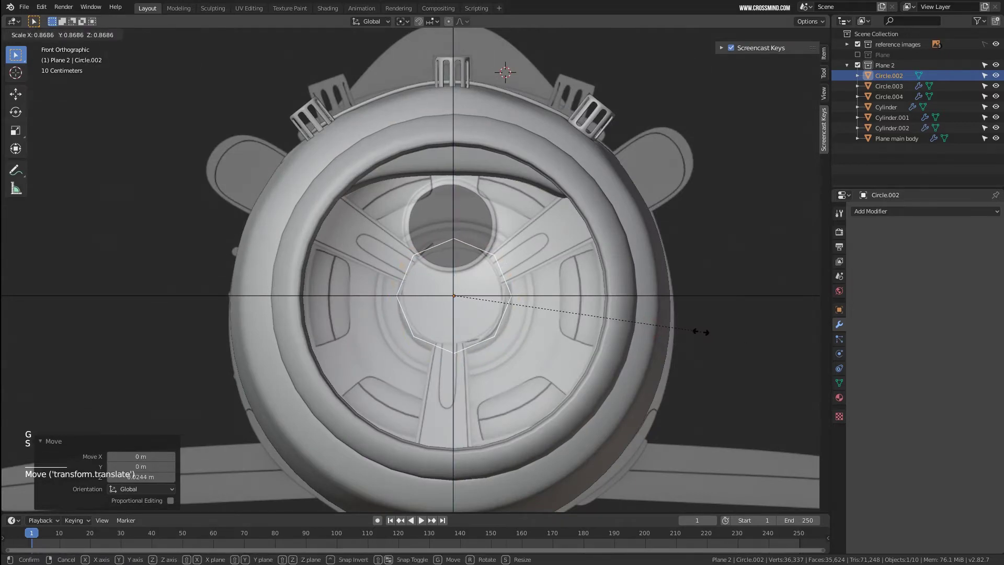
pyautogui.click(697, 332)
pyautogui.press('g')
pyautogui.click(697, 336)
pyautogui.press('s')
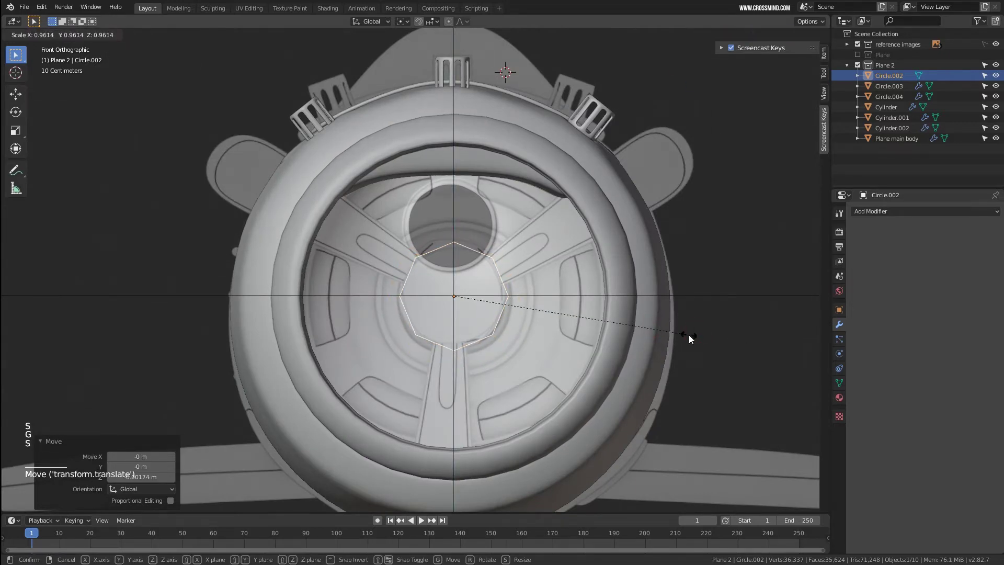
pyautogui.click(695, 319)
# Move the circle about 1.22 m forward along Y to the wide end of the spinner in the side reference.
pyautogui.press('KP_1')
pyautogui.press('KP_3')
pyautogui.keyDown('shift'); pyautogui.moveTo(511, 329); pyautogui.dragTo(601, 285, button='middle'); pyautogui.keyUp('shift')
pyautogui.scroll(-3, 599, 284)
pyautogui.press('g')
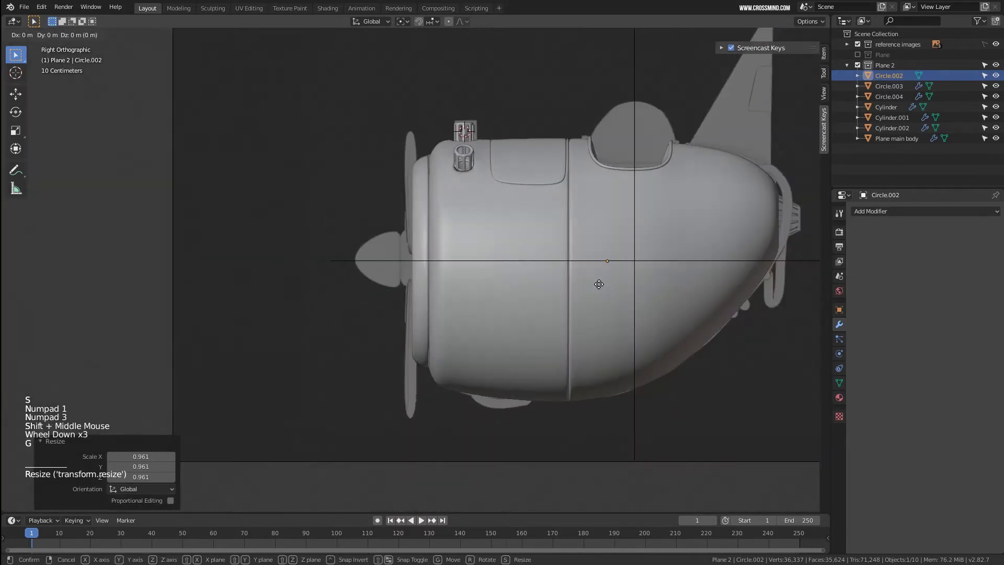
pyautogui.press('x')
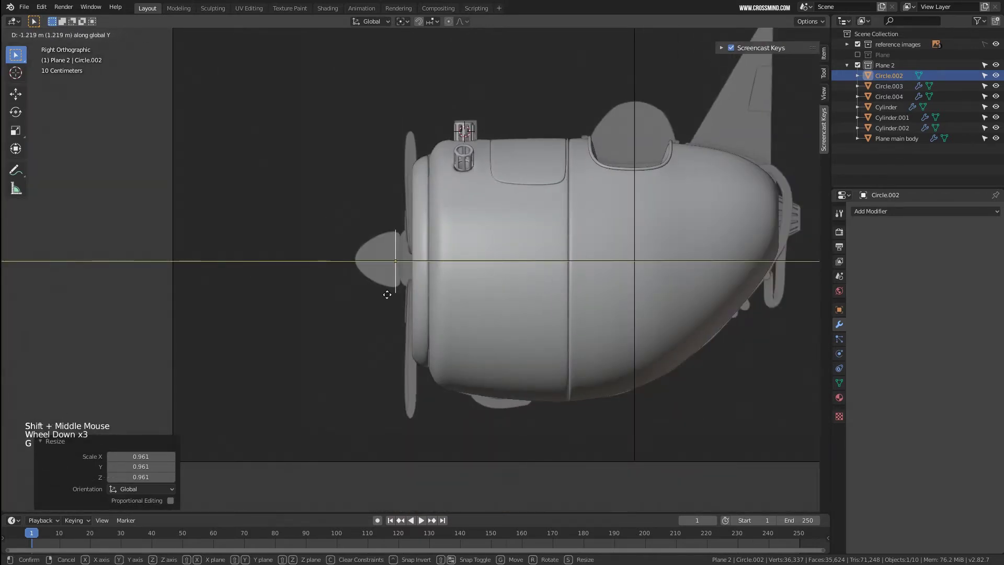
pyautogui.click(387, 295)
pyautogui.scroll(3, 397, 247)
pyautogui.keyDown('shift'); pyautogui.moveTo(396, 247); pyautogui.dragTo(536, 293, button='middle'); pyautogui.keyUp('shift')
pyautogui.scroll(2, 536, 293)
pyautogui.press('g')
pyautogui.press('z')
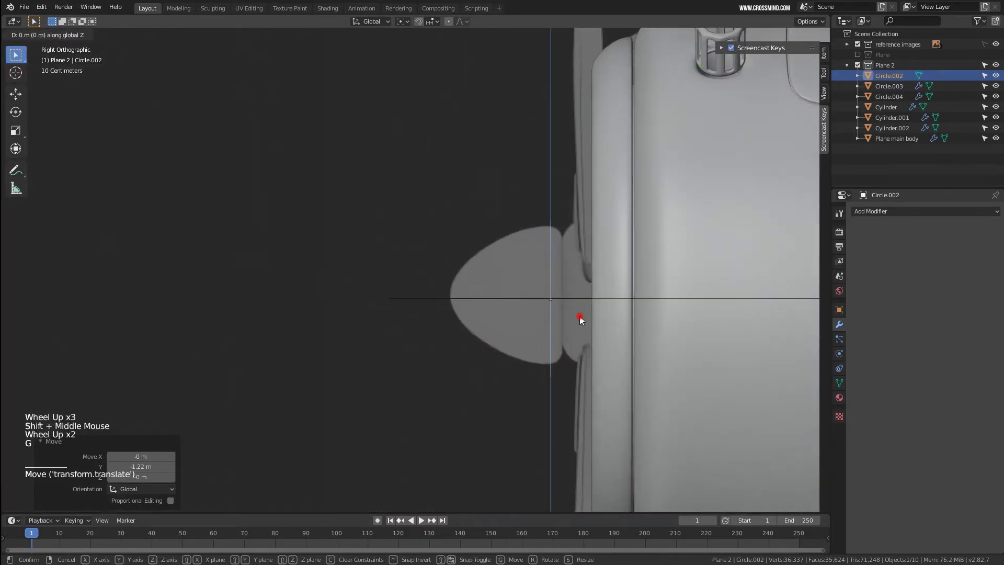
pyautogui.click(579, 318)
# Extrude the circle's vertices about 0.158 m forward along Y towards the spinner's tip.
pyautogui.press('Tab')
pyautogui.moveTo(580, 318); pyautogui.dragTo(570, 316, button='middle')
pyautogui.press('KP_1')
pyautogui.press('KP_3')
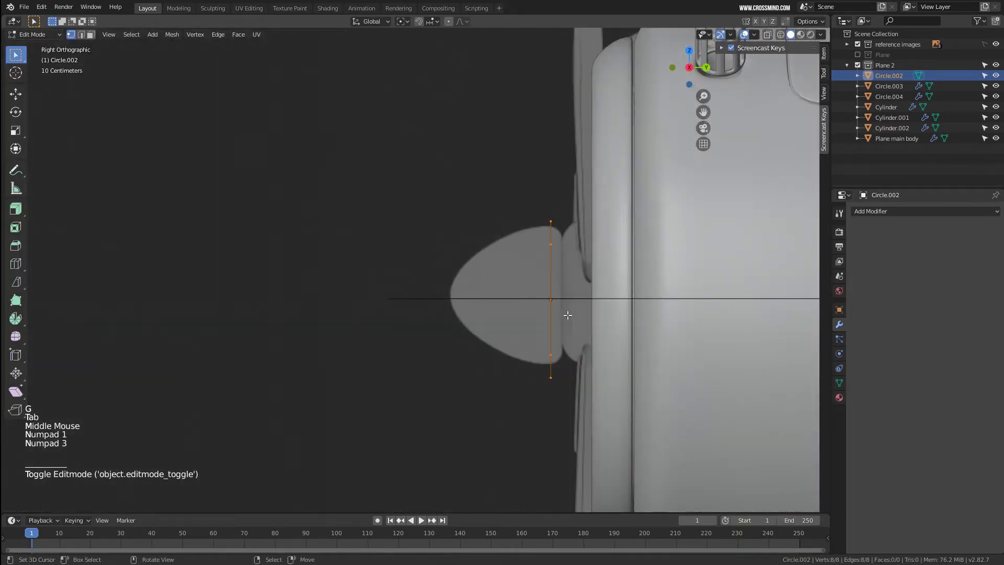
pyautogui.scroll(2, 568, 315)
pyautogui.press('e')
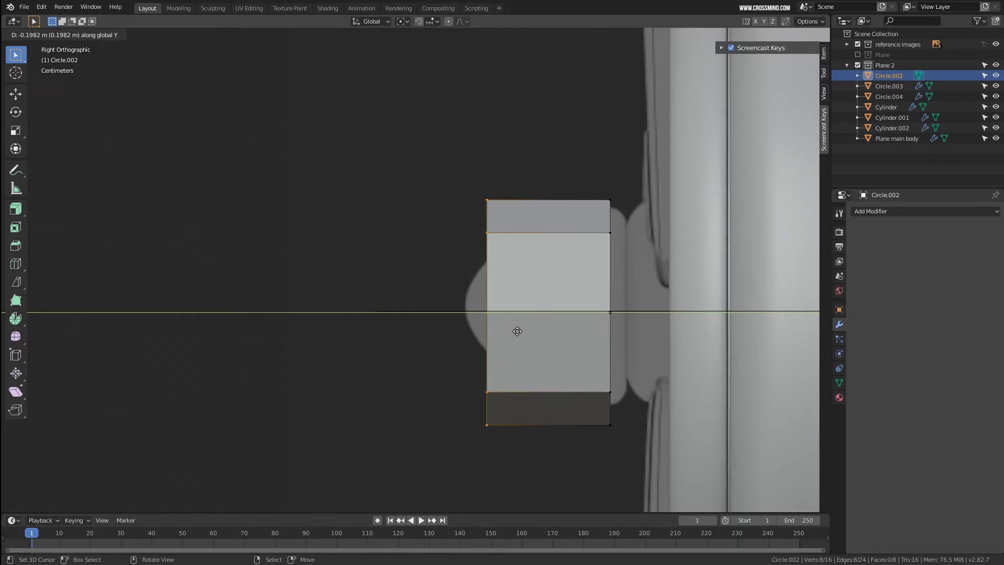
pyautogui.press('y')
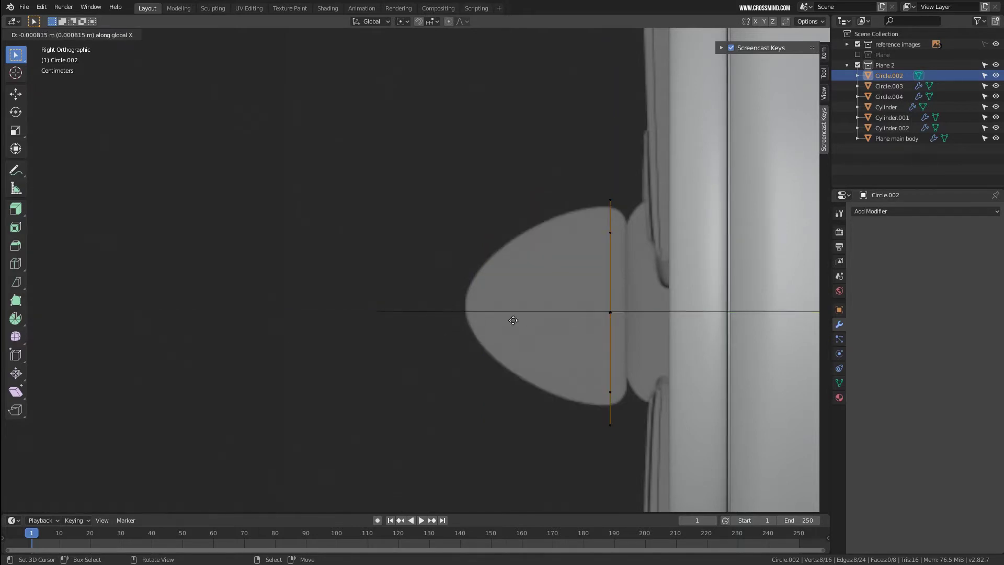
pyautogui.press('y')
pyautogui.click(543, 320)
# Taper the extruded ring by scaling it to 0.625 and 0.586 and shifting it about 0.05 m forward along Y.
pyautogui.press('s')
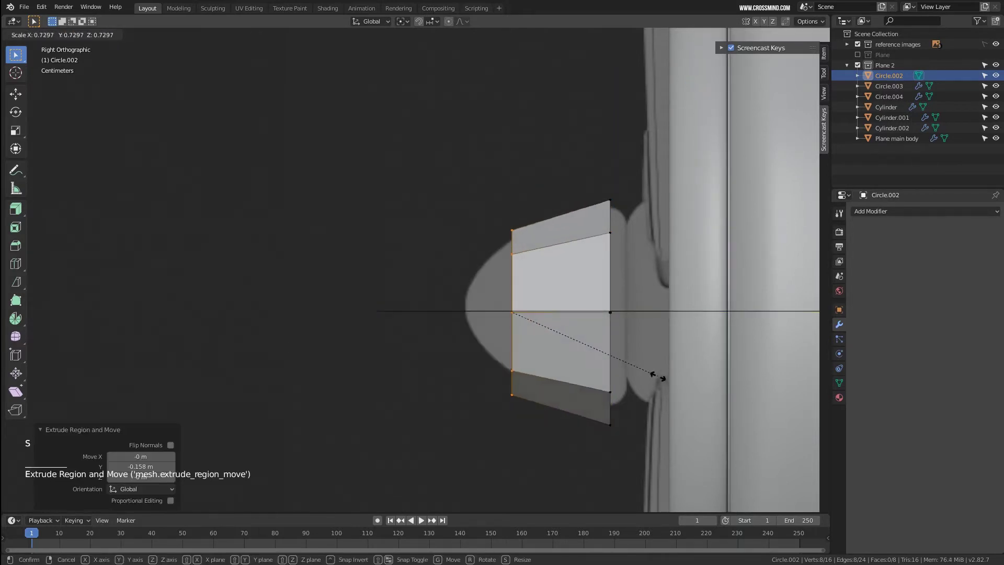
pyautogui.click(643, 370)
pyautogui.press('g')
pyautogui.press('y')
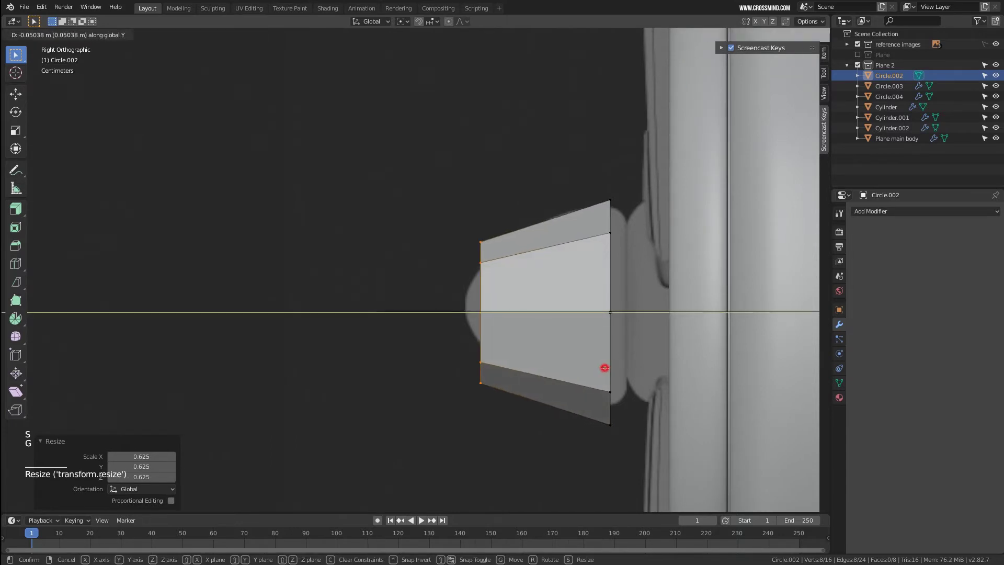
pyautogui.click(605, 368)
pyautogui.press('s')
pyautogui.click(556, 339)
pyautogui.press('g')
pyautogui.press('z')
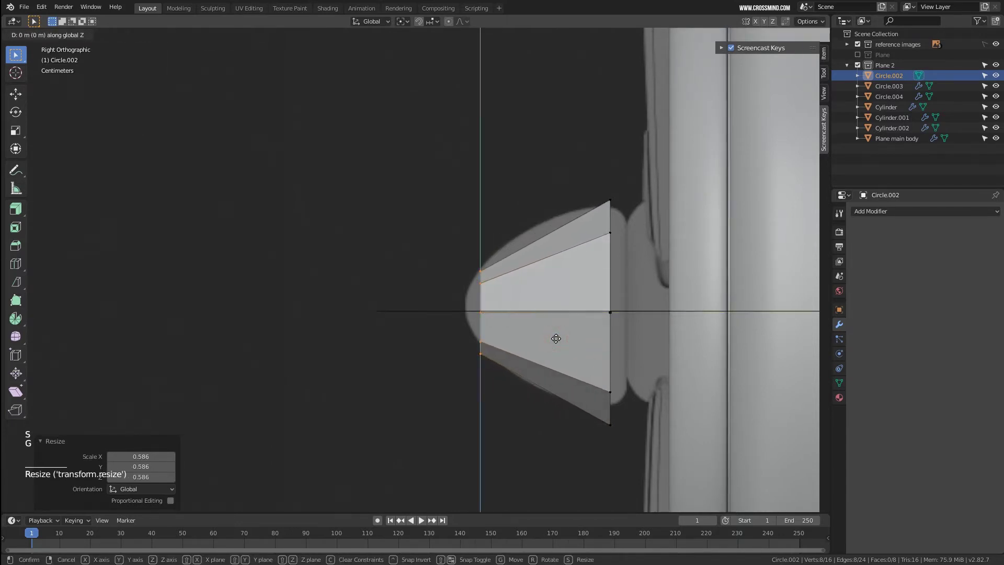
pyautogui.rightClick(556, 339)
# Cut an edge loop around the middle of the spinner, then widen and shift it to follow the reference curve.
pyautogui.hotkey('ctrl', 'r')
pyautogui.click(532, 274)
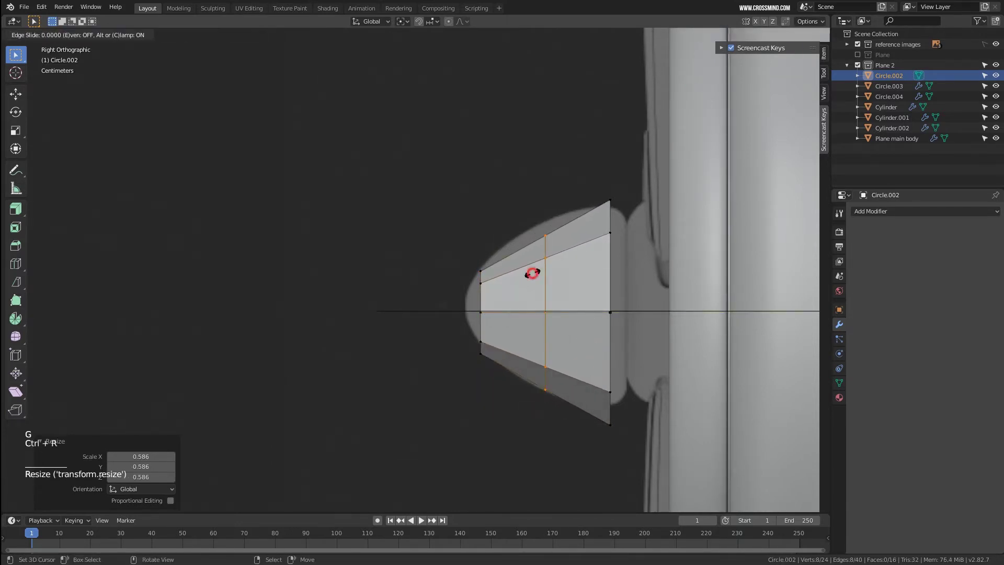
pyautogui.rightClick(532, 274)
pyautogui.press('s')
pyautogui.click(637, 341)
pyautogui.keyDown('shift'); pyautogui.moveTo(588, 349); pyautogui.dragTo(568, 332, button='middle'); pyautogui.keyUp('shift')
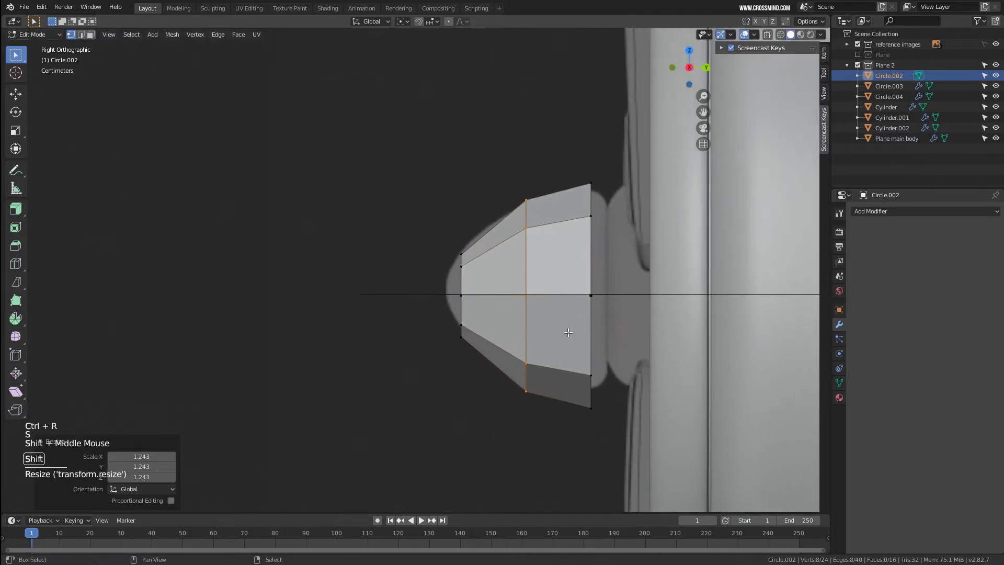
pyautogui.click(47, 442)
pyautogui.press('s')
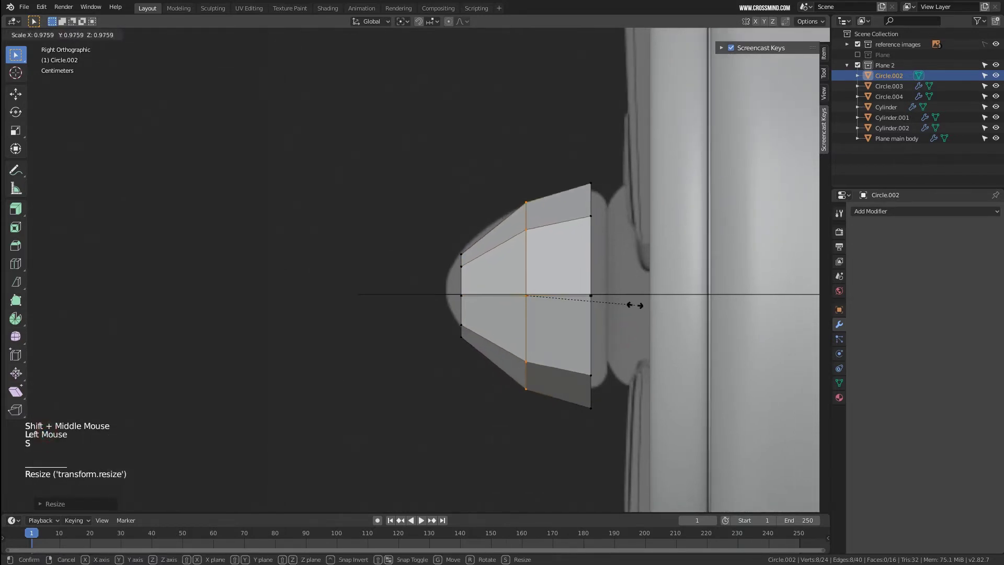
pyautogui.click(634, 305)
pyautogui.press('g')
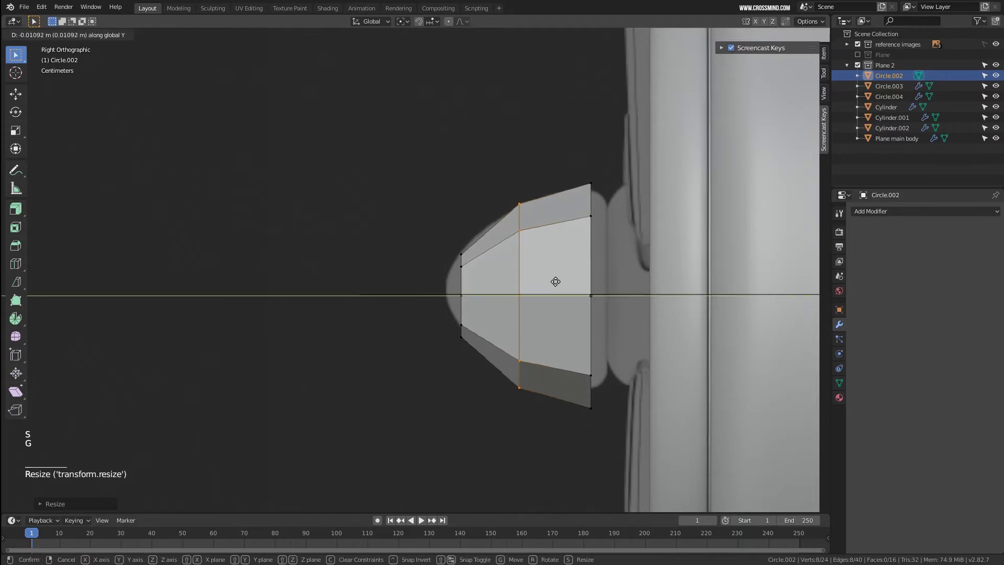
pyautogui.click(561, 282)
# Extrude the spinner's rear edge loop slightly backwards and scale it inwards to round off the base.
pyautogui.keyDown('alt'); pyautogui.click(591, 255); pyautogui.keyUp('alt')
pyautogui.moveTo(592, 255); pyautogui.dragTo(597, 262, button='middle')
pyautogui.press('KP_1')
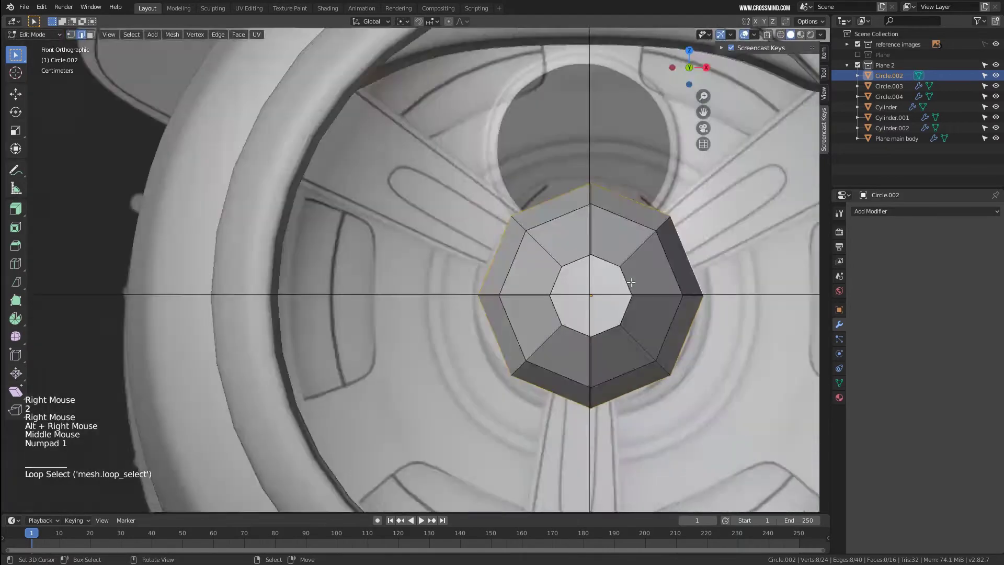
pyautogui.press('KP_3')
pyautogui.press('e')
pyautogui.click(648, 283)
pyautogui.press('s')
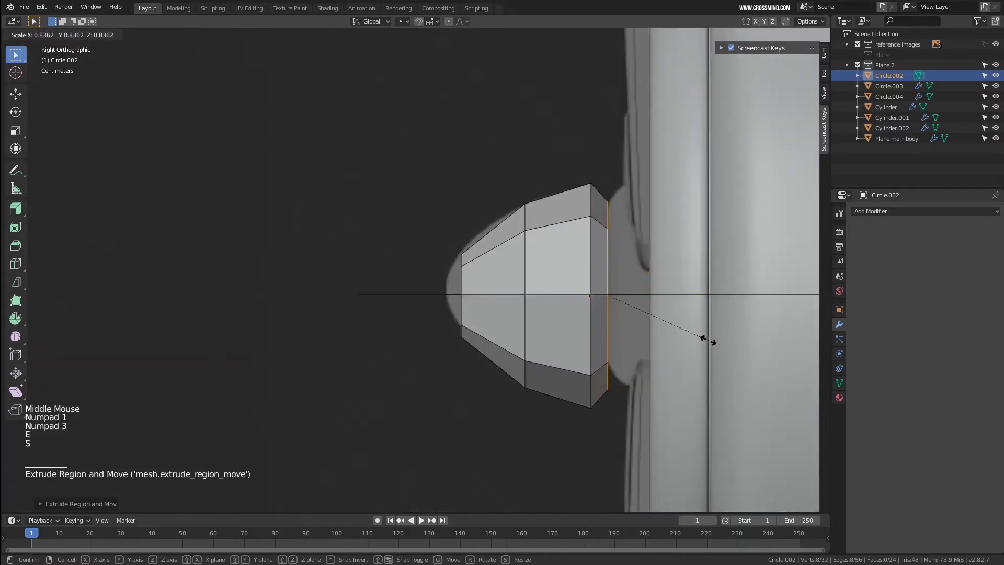
pyautogui.click(699, 337)
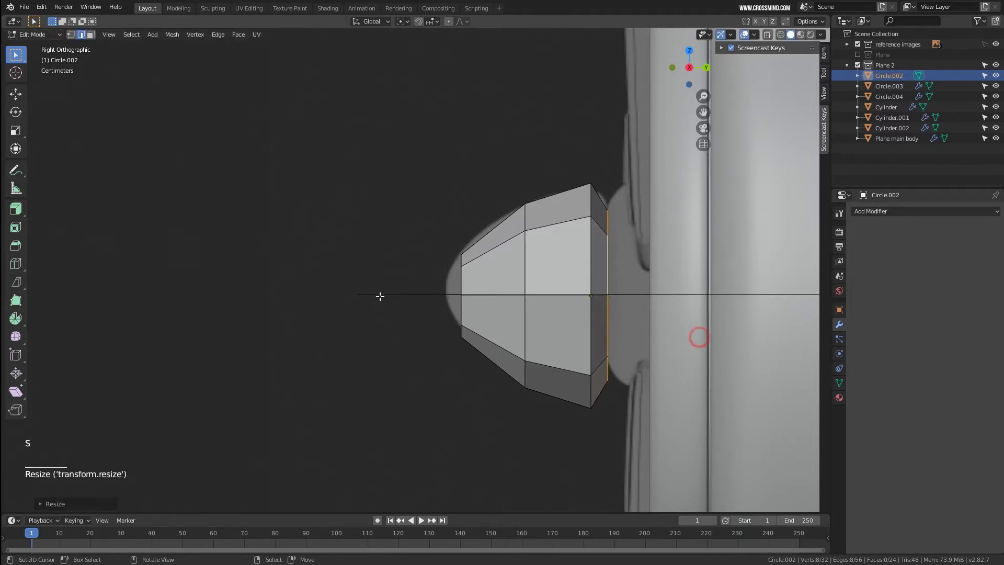
# Close the open front edge loop of the spinner with Grid Fill.
pyautogui.rightClick(462, 280)
pyautogui.keyDown('alt'); pyautogui.rightClick(462, 281); pyautogui.keyUp('alt')
pyautogui.moveTo(462, 280); pyautogui.dragTo(545, 323, button='middle')
pyautogui.press('space')
pyautogui.write('grid')
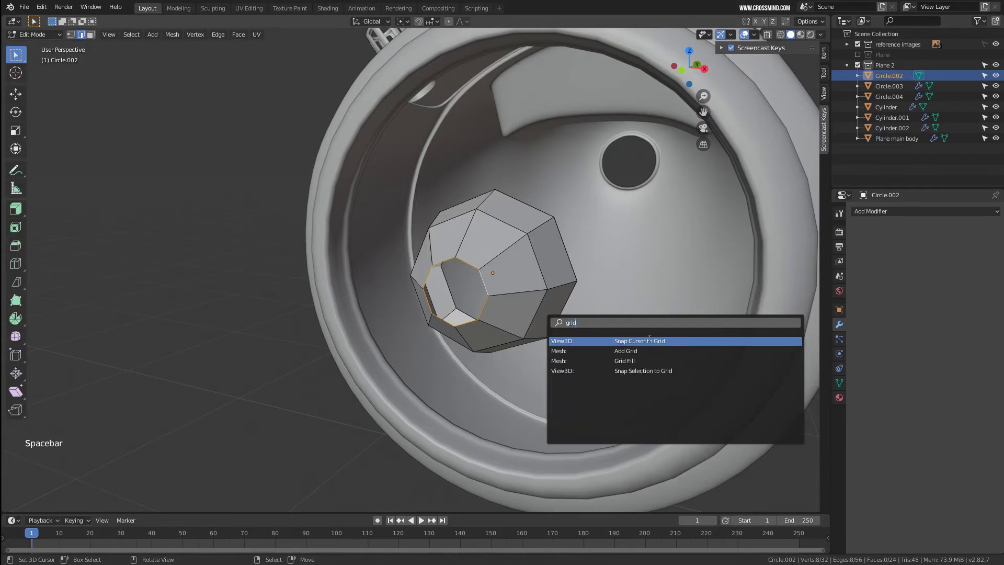
pyautogui.click(666, 361)
pyautogui.moveTo(509, 330); pyautogui.dragTo(457, 290, button='middle')
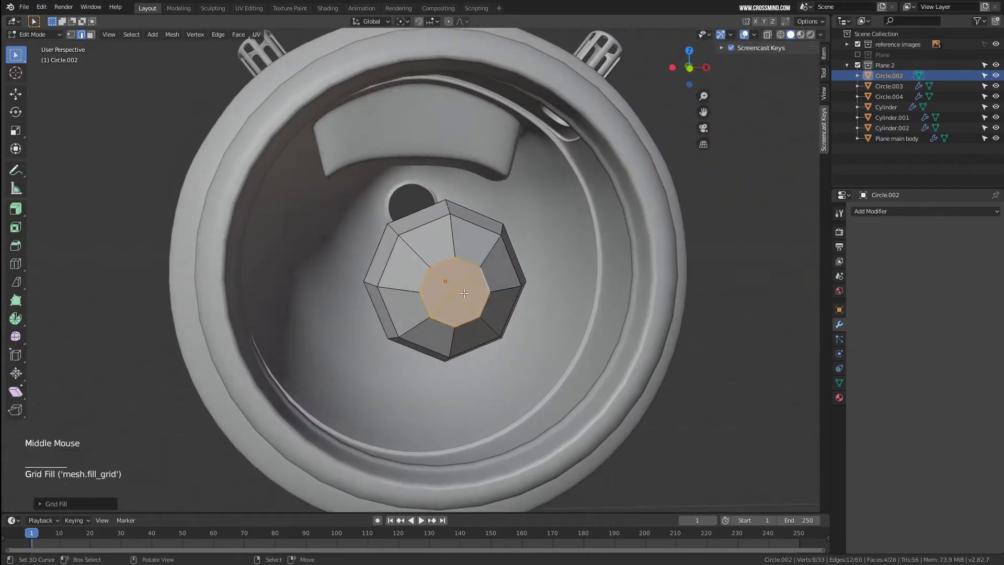
# Pull the centre vertex of the filled front cap forward along Y to the spinner's tip.
pyautogui.press('1')
pyautogui.rightClick(455, 287)
pyautogui.press('KP_1')
pyautogui.press('KP_3')
pyautogui.press('g')
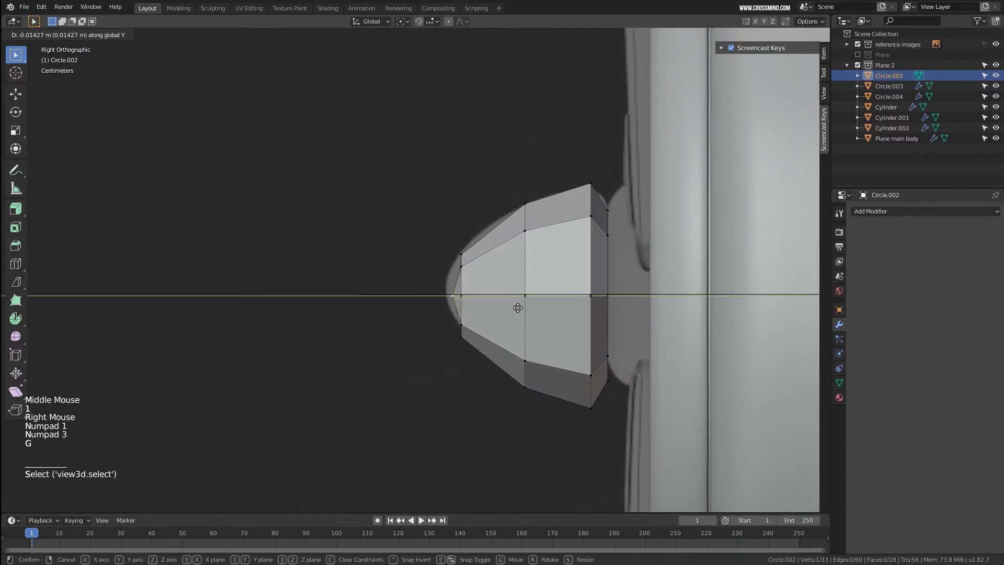
pyautogui.click(511, 309)
# Leave Edit Mode and give the spinner a level 2 Subdivision Surface modifier.
pyautogui.moveTo(510, 309); pyautogui.dragTo(474, 304, button='middle')
pyautogui.scroll(-2, 583, 343)
pyautogui.press('Tab')
pyautogui.hotkey('ctrl', '2')
pyautogui.press('KP_1')
pyautogui.press('KP_3')
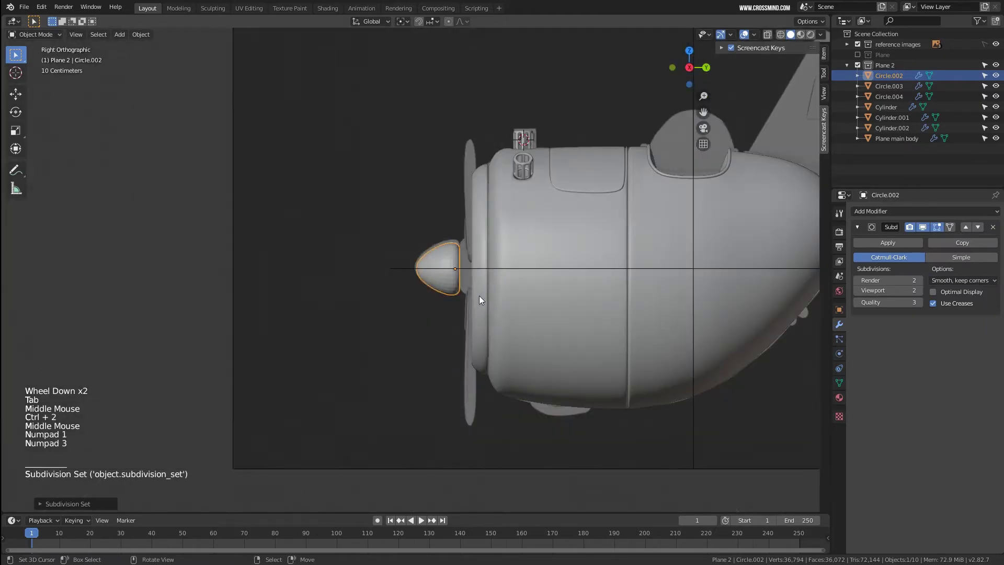
# Move the spinner's tip vertex slightly forward to follow the reference outline and select the front vertices.
pyautogui.scroll(8, 476, 296)
pyautogui.press('Tab')
pyautogui.press('g')
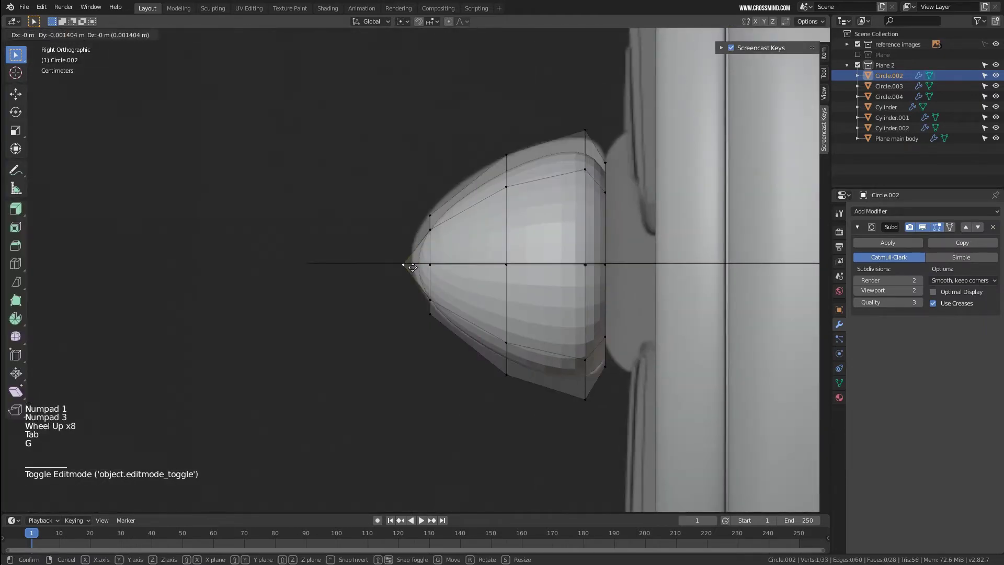
pyautogui.click(412, 268)
pyautogui.press('b')
pyautogui.moveTo(368, 187); pyautogui.dragTo(507, 432)
pyautogui.scroll(-2, 542, 407)
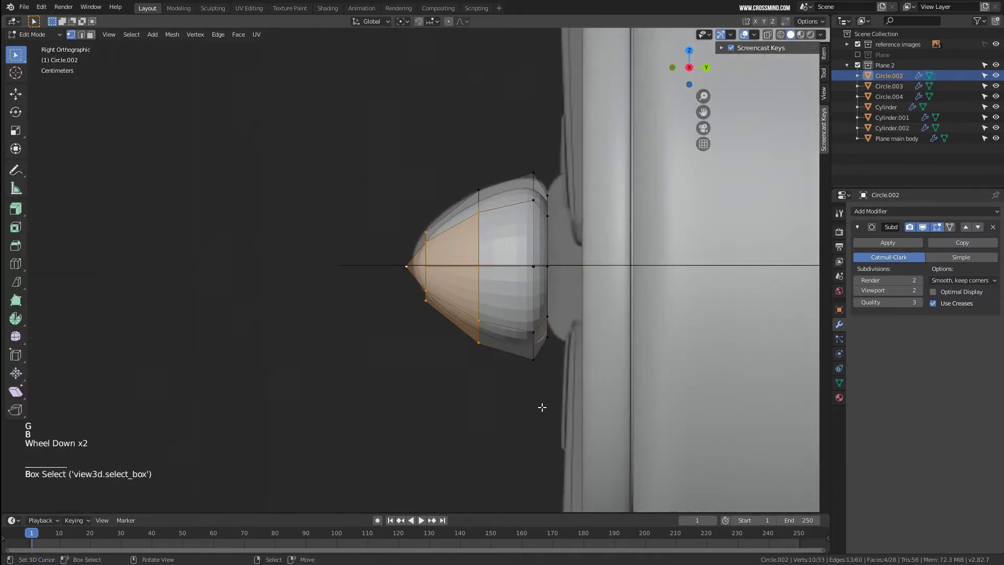
# Scale the whole spinner mesh up slightly and adjust its height to match the side reference.
pyautogui.press('a')
pyautogui.press('s')
pyautogui.press('g')
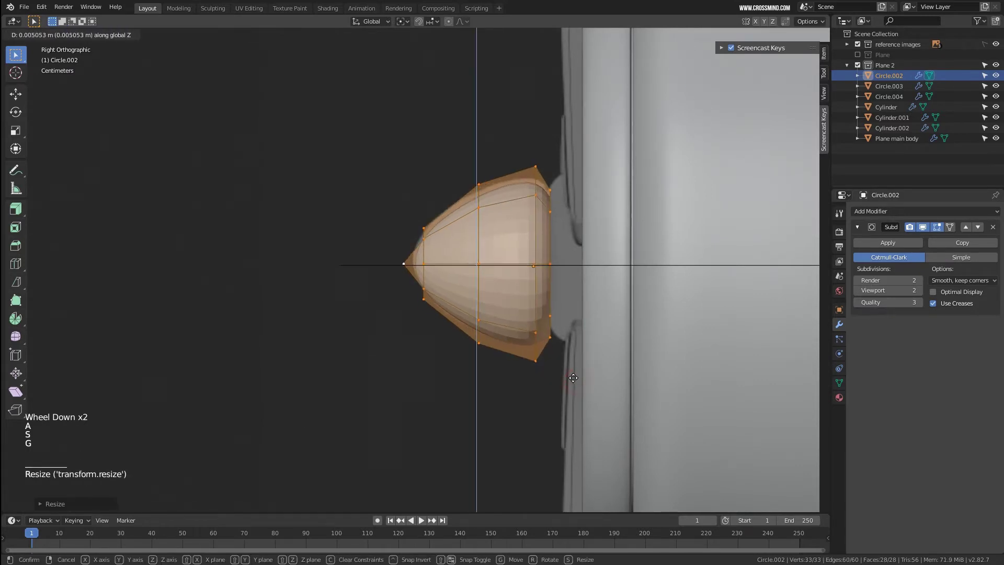
pyautogui.click(573, 375)
pyautogui.press('s')
pyautogui.press('g')
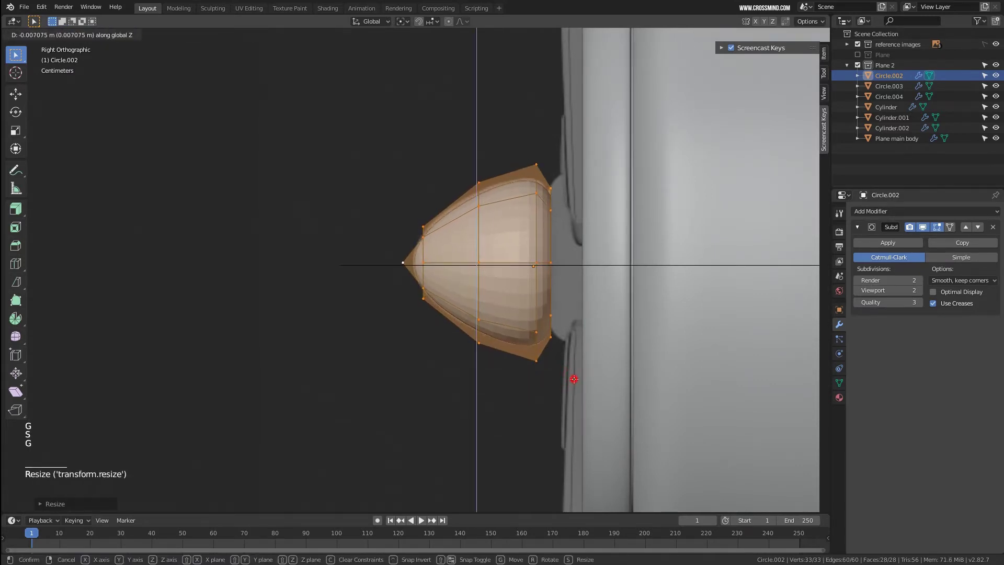
# Leave Edit Mode, apply Shade Smooth to the spinner and save the file.
pyautogui.press('Tab')
pyautogui.scroll(-4, 510, 313)
pyautogui.press('space')
pyautogui.moveTo(510, 313); pyautogui.dragTo(478, 311, button='middle')
pyautogui.write('shade')
pyautogui.click(640, 356)
pyautogui.hotkey('ctrl', 's')
# Examine the spinner's base and the hub area behind it in the side view.
pyautogui.press('KP_1')
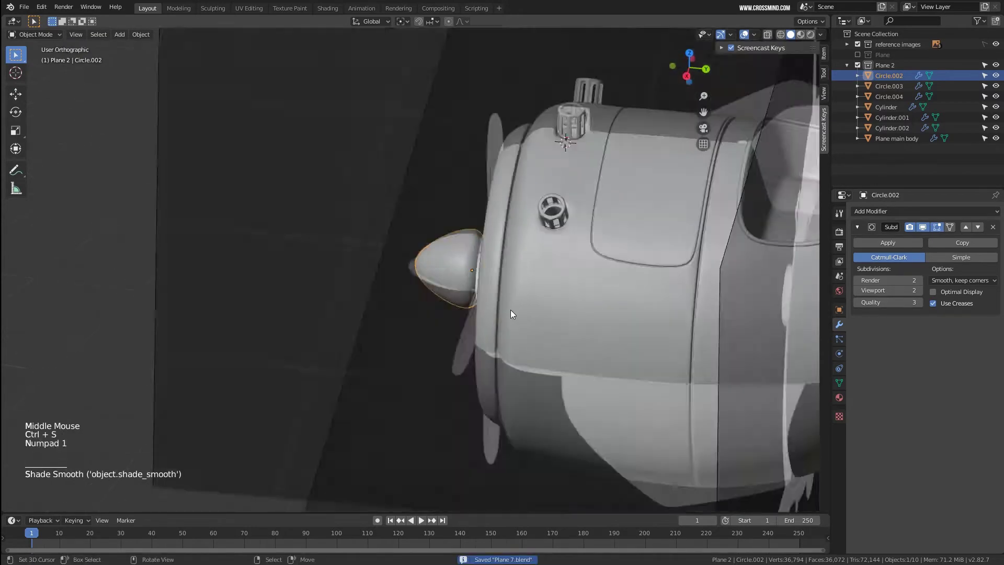
pyautogui.press('KP_3')
pyautogui.scroll(3, 510, 310)
pyautogui.keyDown('shift'); pyautogui.moveTo(522, 272); pyautogui.dragTo(426, 272, button='middle'); pyautogui.keyUp('shift')
pyautogui.scroll(3, 426, 272)
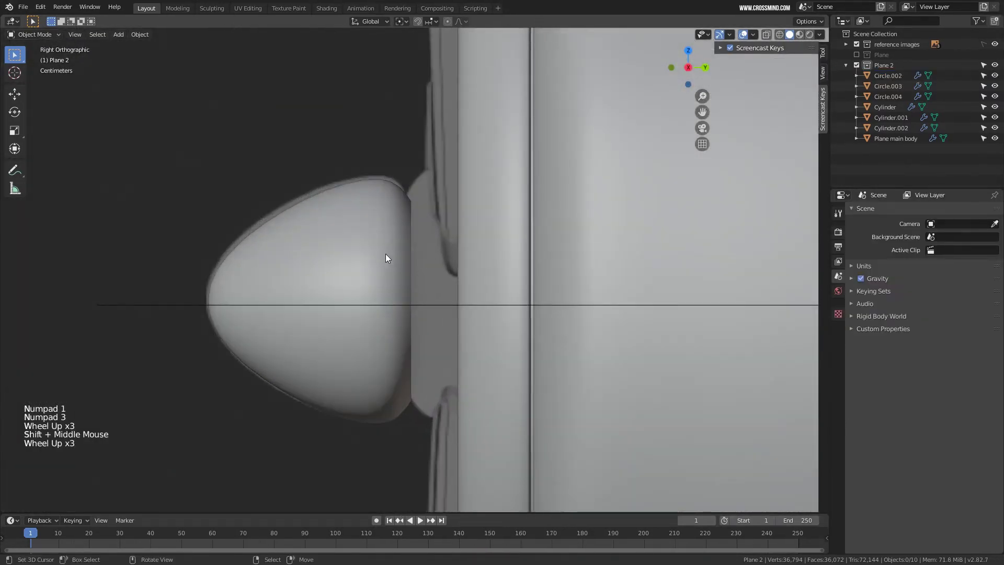
# Add a 12-vertex mesh circle aligned to the front view for the propeller hub.
pyautogui.rightClick(387, 254)
pyautogui.scroll(-1, 395, 260)
pyautogui.press('KP_1')
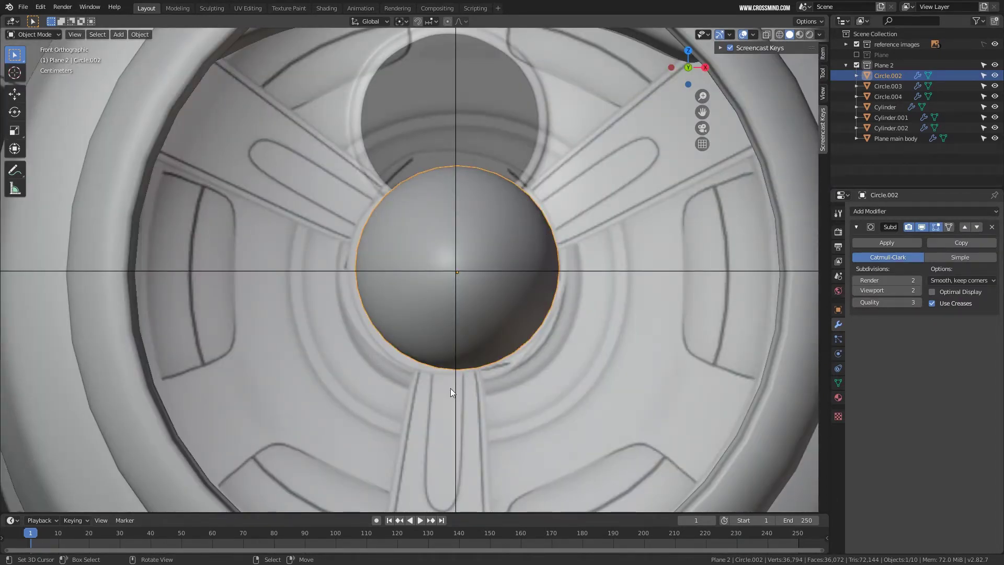
pyautogui.scroll(-2, 476, 264)
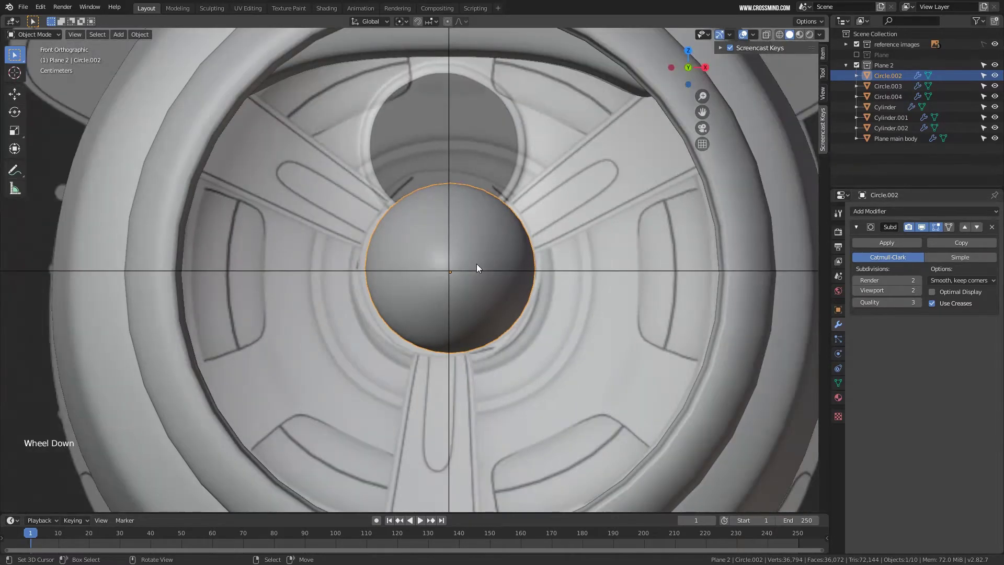
pyautogui.hotkey('shift', 'a')
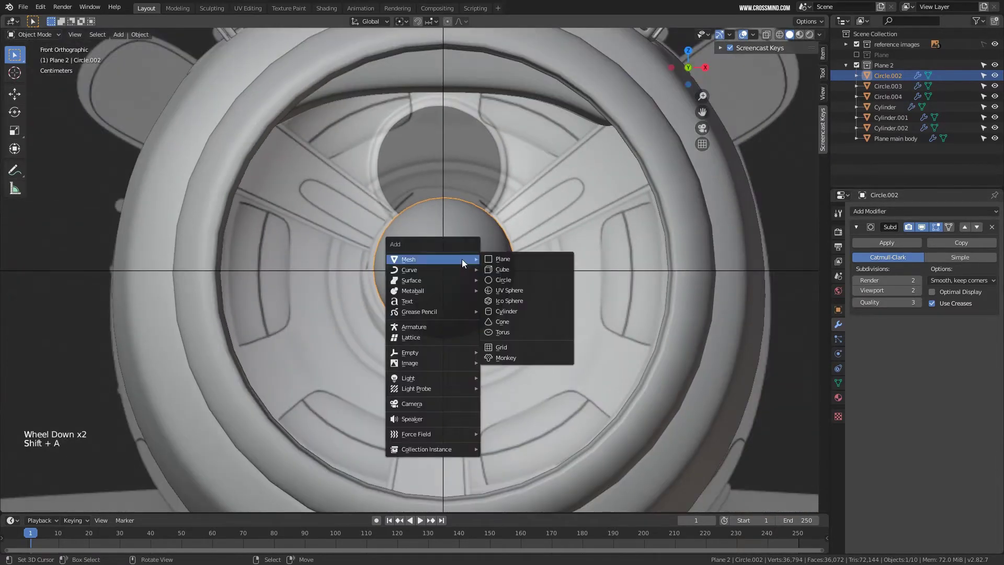
pyautogui.click(529, 280)
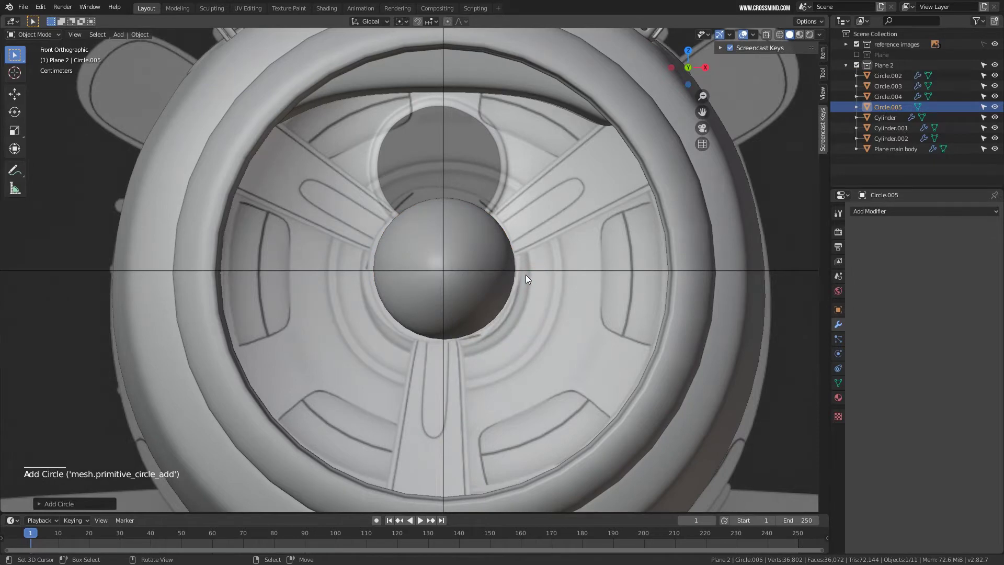
pyautogui.scroll(-3, 525, 275)
pyautogui.click(49, 504)
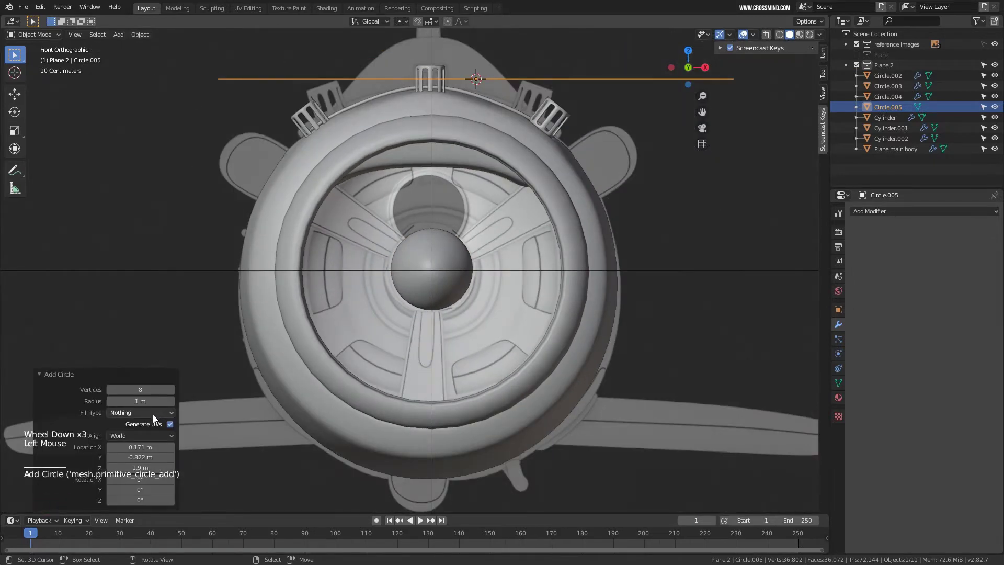
pyautogui.click(140, 436)
pyautogui.click(139, 459)
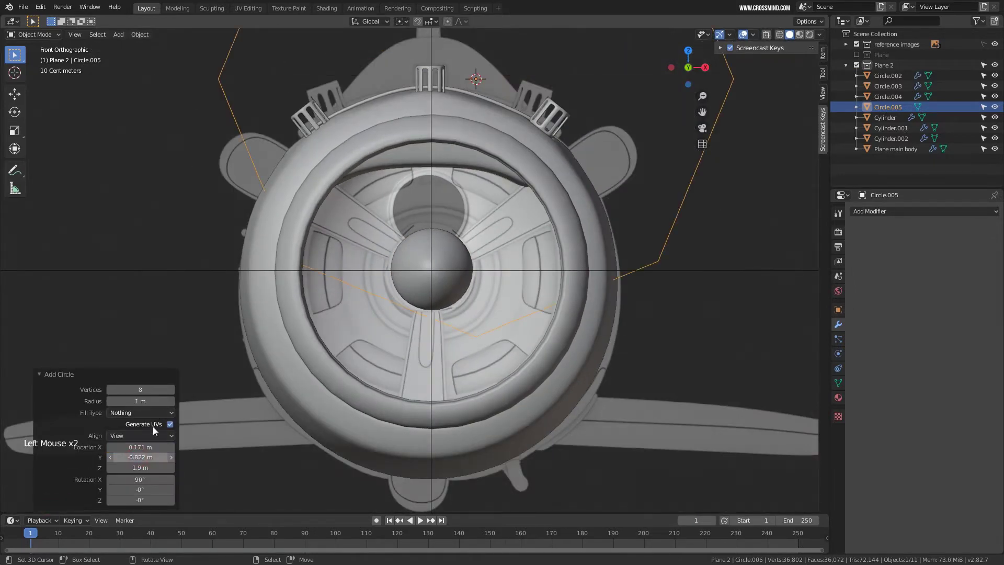
pyautogui.click(131, 389)
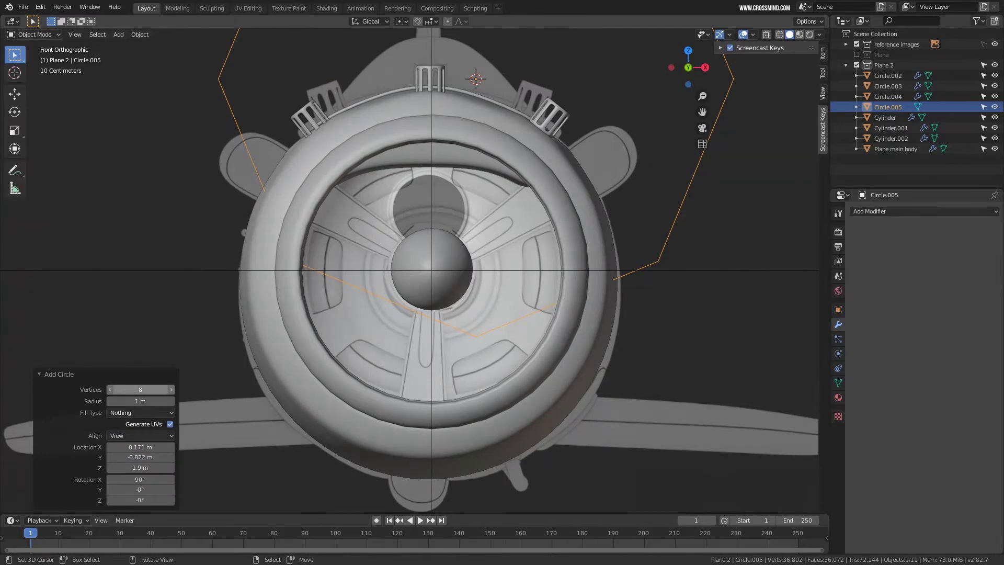
pyautogui.press('Return')
pyautogui.scroll(-4, 554, 294)
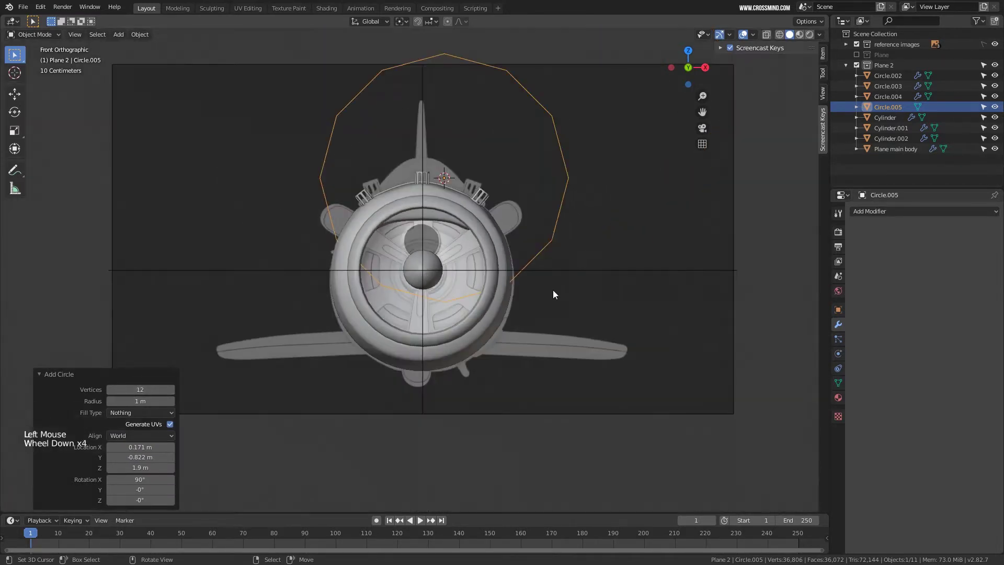
# Clear the circle's location, raise it along Z to the spinner's centre and scale it down to the spinner's outline.
pyautogui.hotkey('alt', 'g')
pyautogui.press('s')
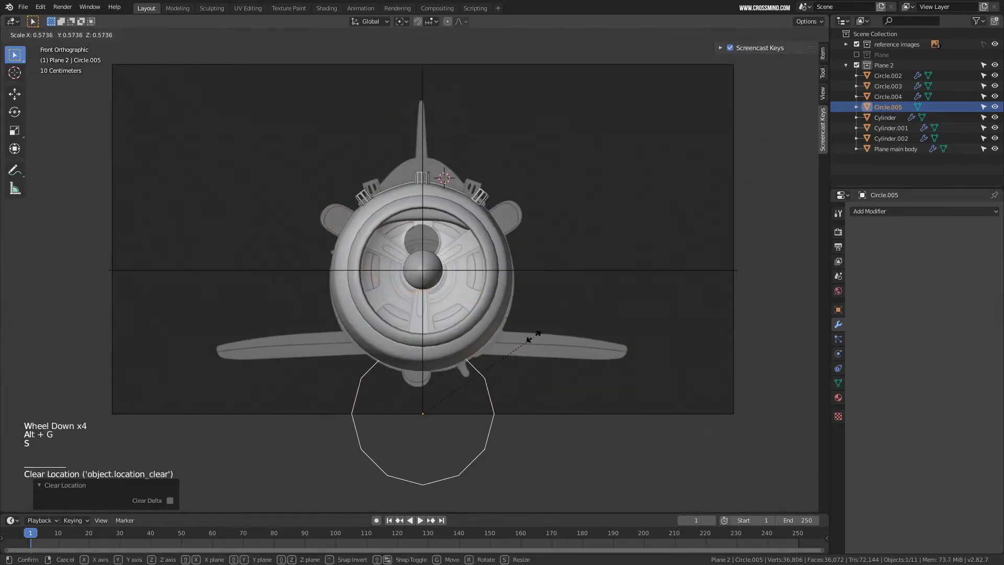
pyautogui.press('g')
pyautogui.click(485, 263)
pyautogui.scroll(4, 485, 263)
pyautogui.press('g')
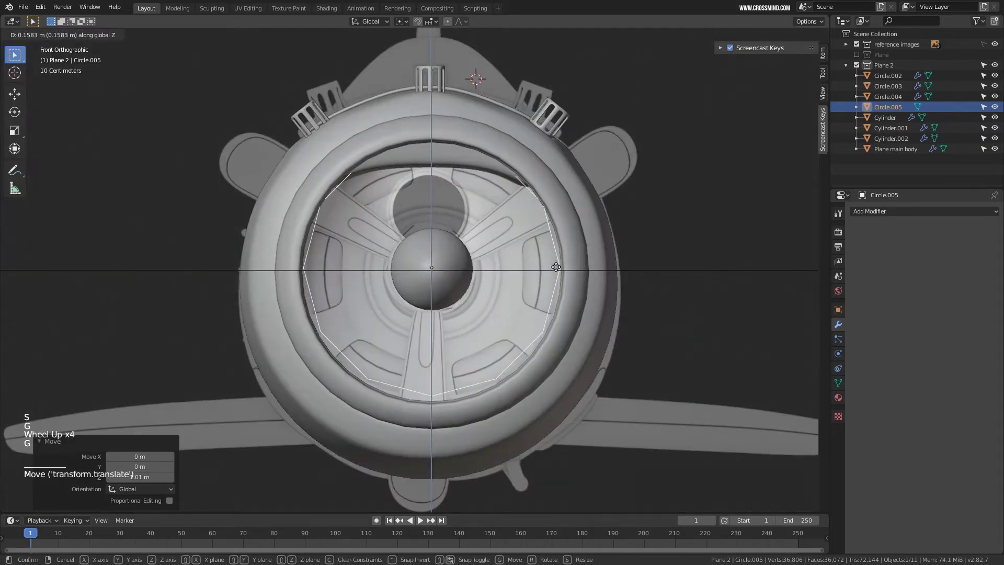
pyautogui.click(686, 322)
pyautogui.press('s')
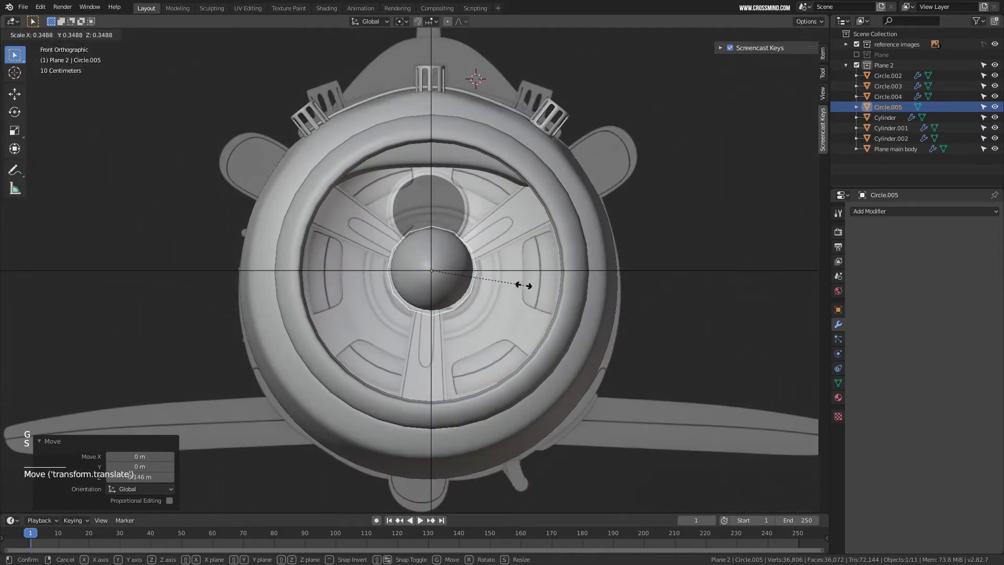
pyautogui.click(518, 281)
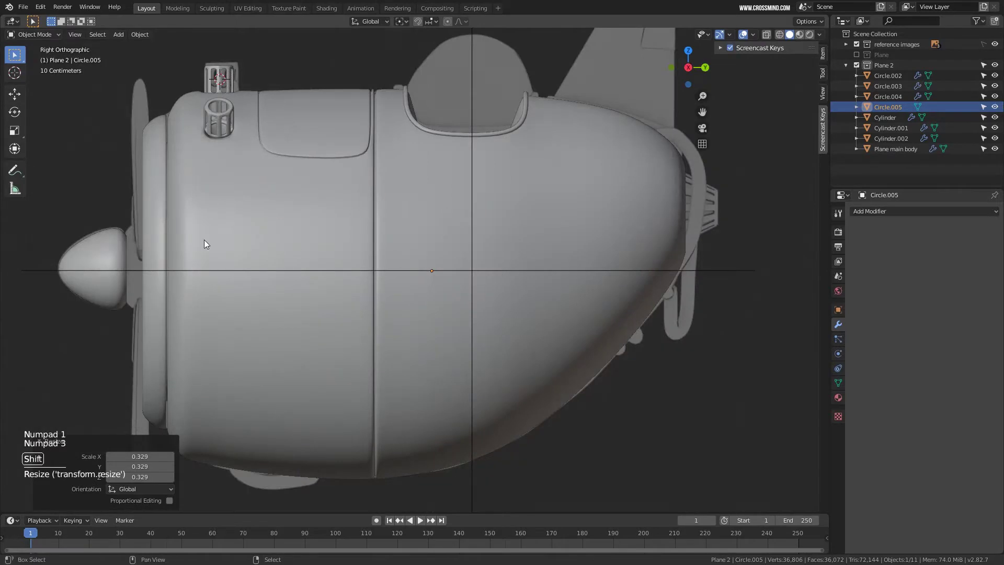
# Move the circle forward along Y to the spinner's base, fit its size to the side reference and enter Edit Mode.
pyautogui.keyDown('shift'); pyautogui.moveTo(204, 239); pyautogui.dragTo(413, 291, button='middle'); pyautogui.keyUp('shift')
pyautogui.scroll(2, 413, 291)
pyautogui.scroll(-5, 414, 290)
pyautogui.press('g')
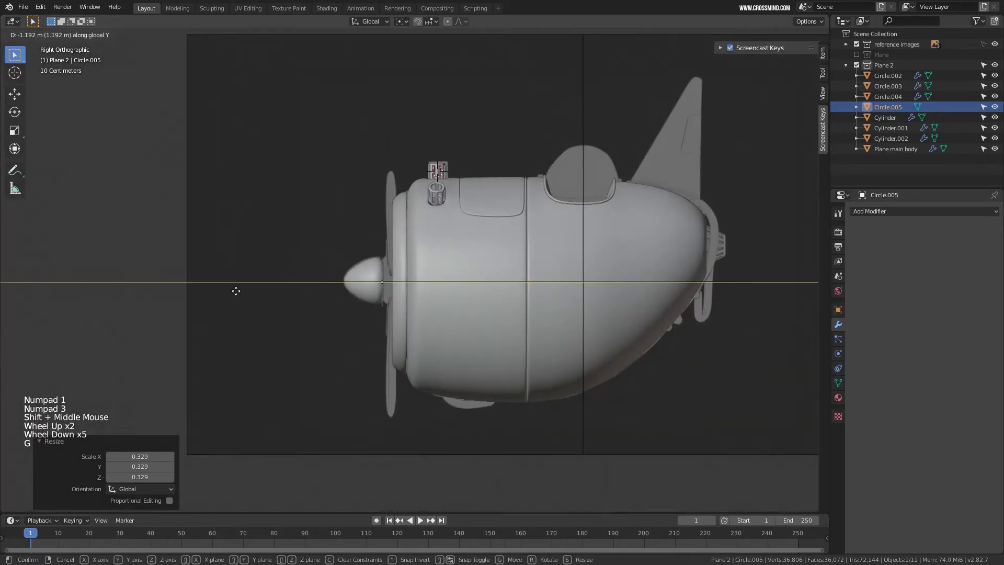
pyautogui.click(236, 292)
pyautogui.scroll(8, 252, 281)
pyautogui.press('s')
pyautogui.press('s')
pyautogui.press('Tab')
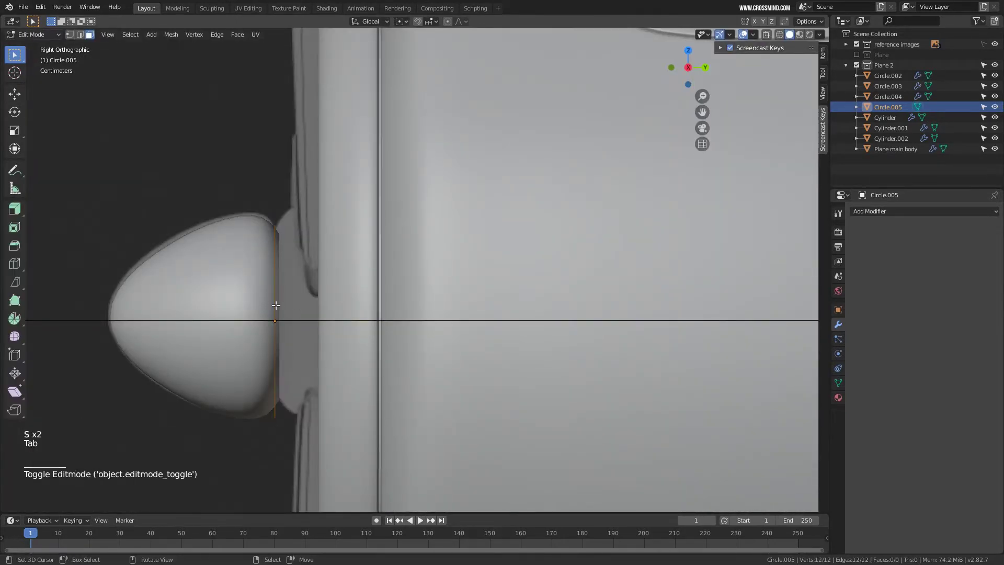
# Extrude the circle's edge loop backward along Y and scale the new rear rim up by 1.231.
pyautogui.press('e')
pyautogui.click(276, 305)
pyautogui.moveTo(276, 305); pyautogui.dragTo(293, 295, button='middle')
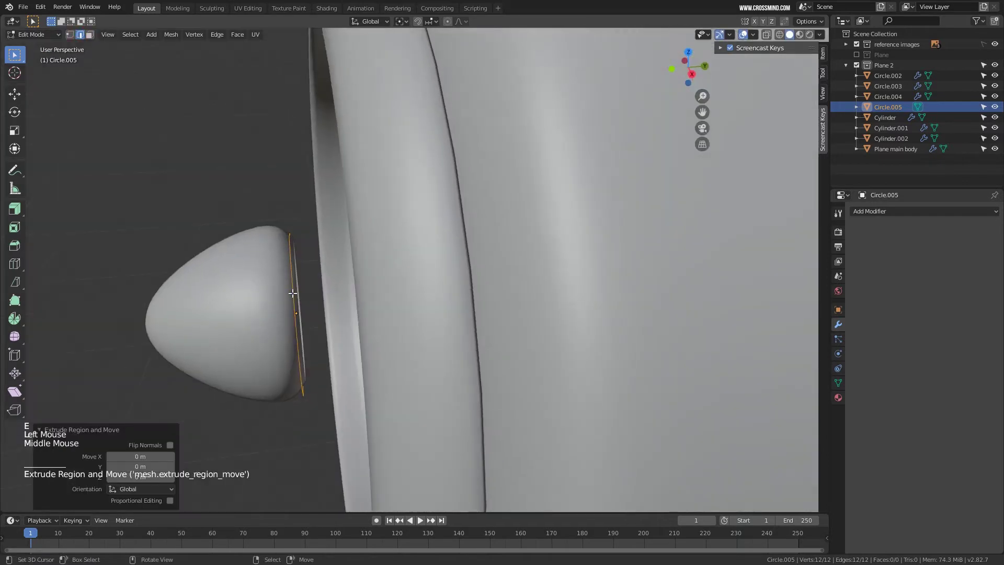
pyautogui.rightClick(293, 293)
pyautogui.press('a')
pyautogui.press('e')
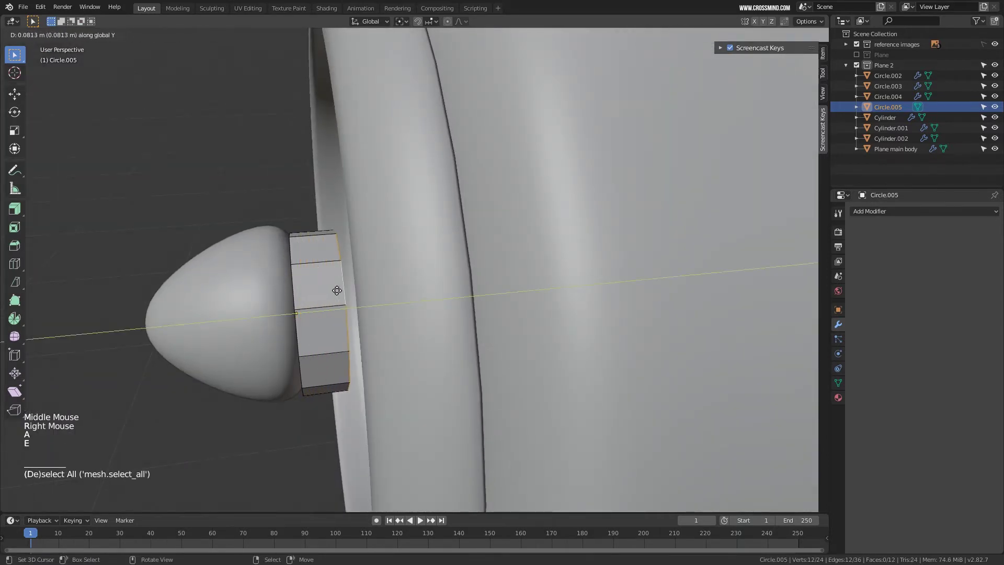
pyautogui.click(345, 287)
pyautogui.press('s')
pyautogui.click(362, 343)
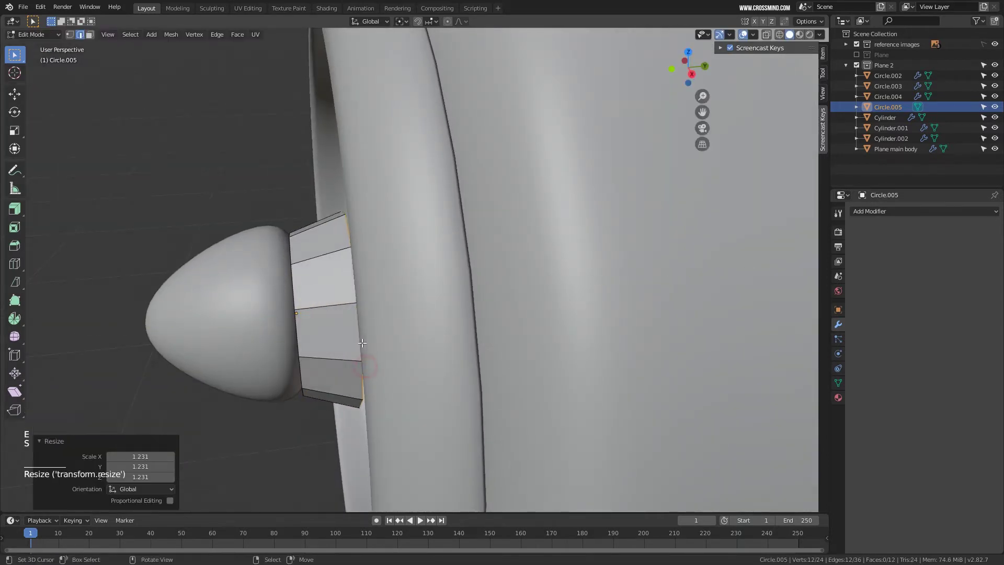
# In wireframe side view, enlarge the hub's rear rim, move it -0.0146 m along Y and scale it by 0.952.
pyautogui.press('KP_1')
pyautogui.press('KP_3')
pyautogui.press('z')
pyautogui.click(313, 334)
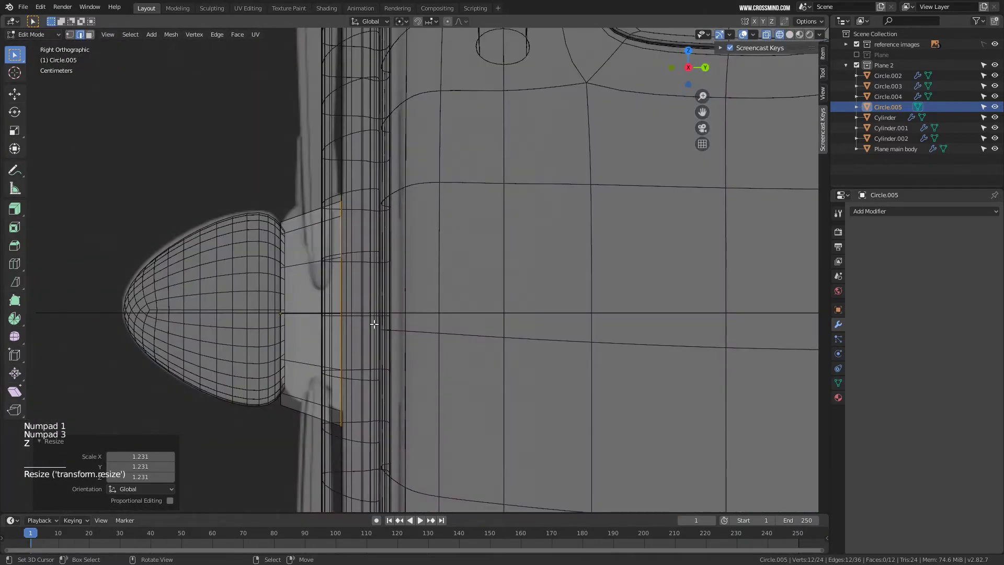
pyautogui.press('s')
pyautogui.press('g')
pyautogui.click(377, 327)
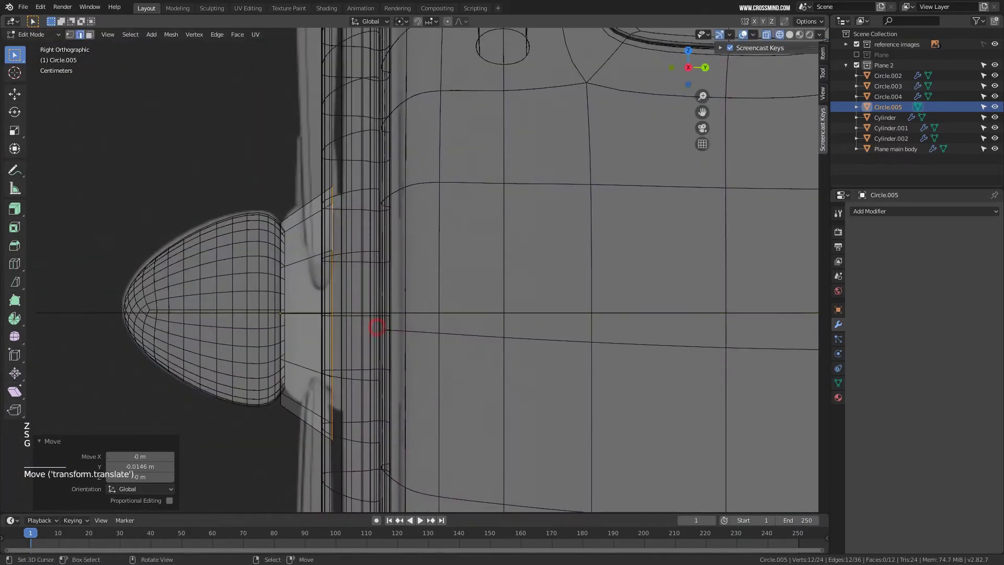
pyautogui.press('s')
pyautogui.click(368, 321)
# Add a centred loop cut around the hub and scale it by 1.085 and 1.010 to follow the reference outline.
pyautogui.hotkey('ctrl', 'r')
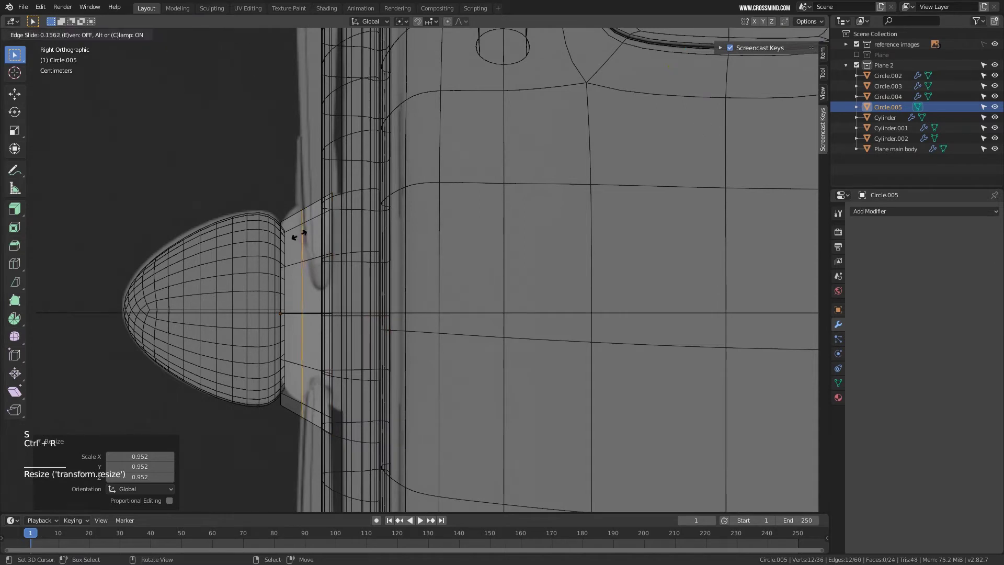
pyautogui.click(291, 231)
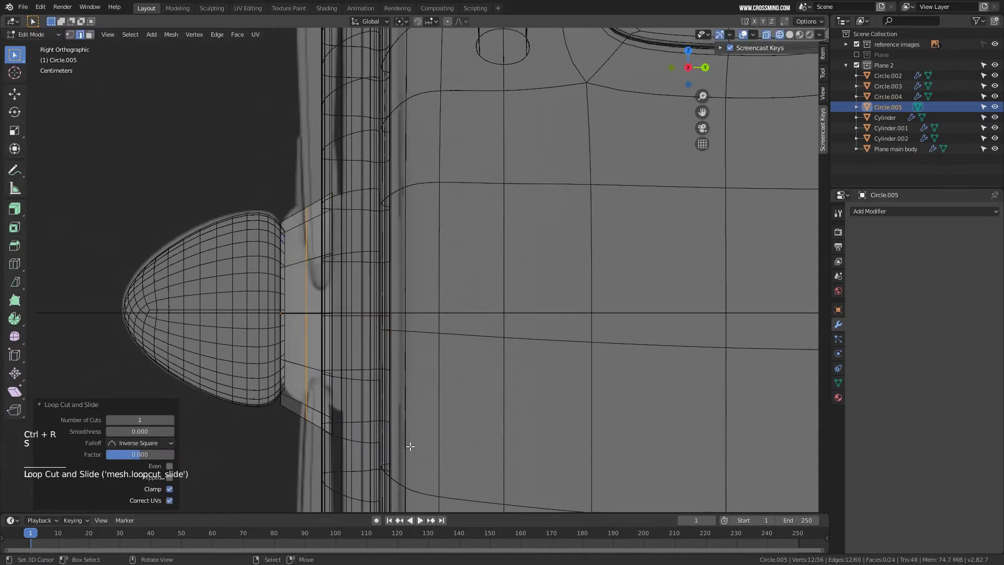
pyautogui.press('s')
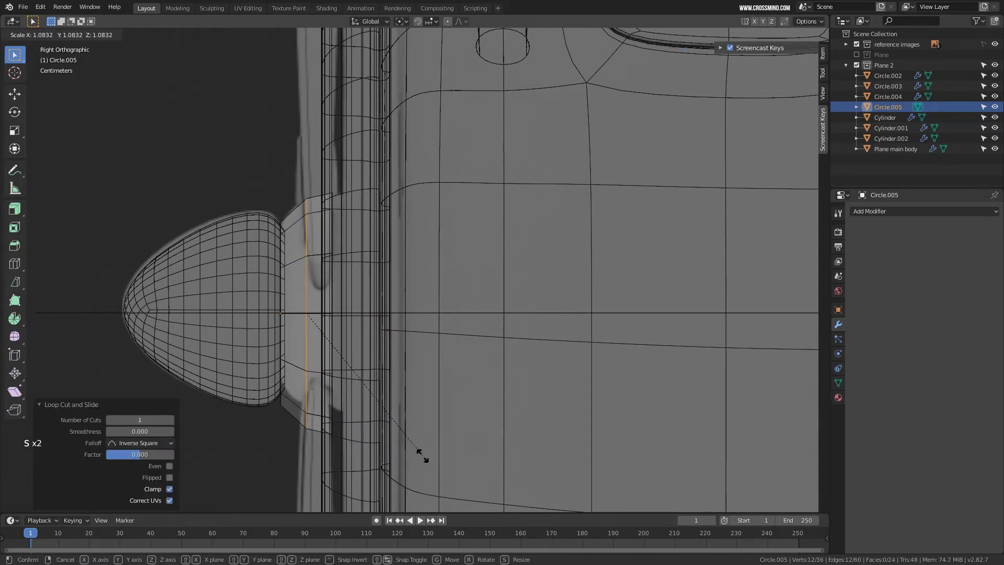
pyautogui.click(423, 456)
pyautogui.press('s')
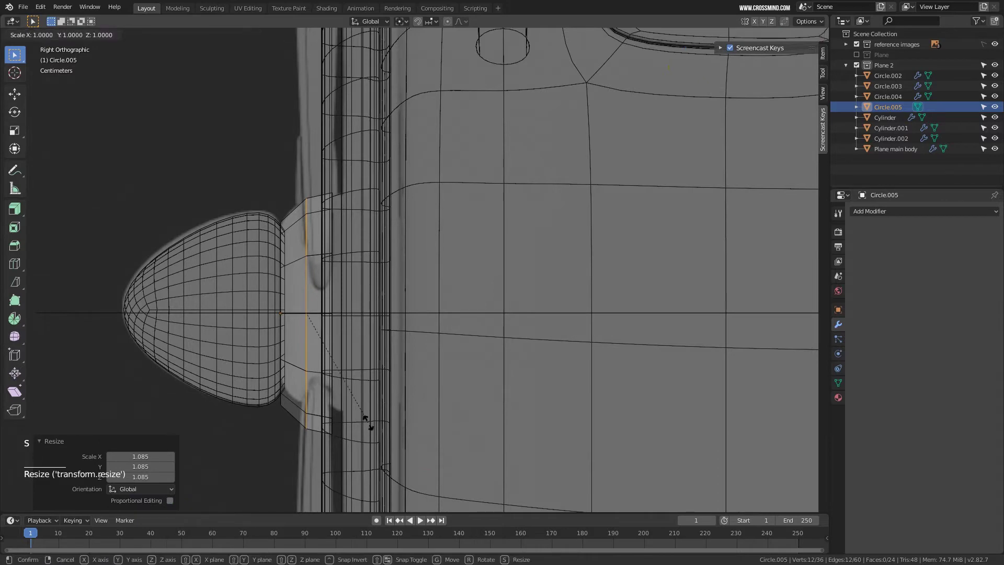
pyautogui.click(366, 421)
# Bevel the hub's middle loop by 0.149 m with one segment, and scale the resulting band along Y in solid view.
pyautogui.scroll(-2, 361, 419)
pyautogui.keyDown('shift'); pyautogui.moveTo(361, 419); pyautogui.dragTo(372, 392, button='middle'); pyautogui.keyUp('shift')
pyautogui.scroll(2, 372, 392)
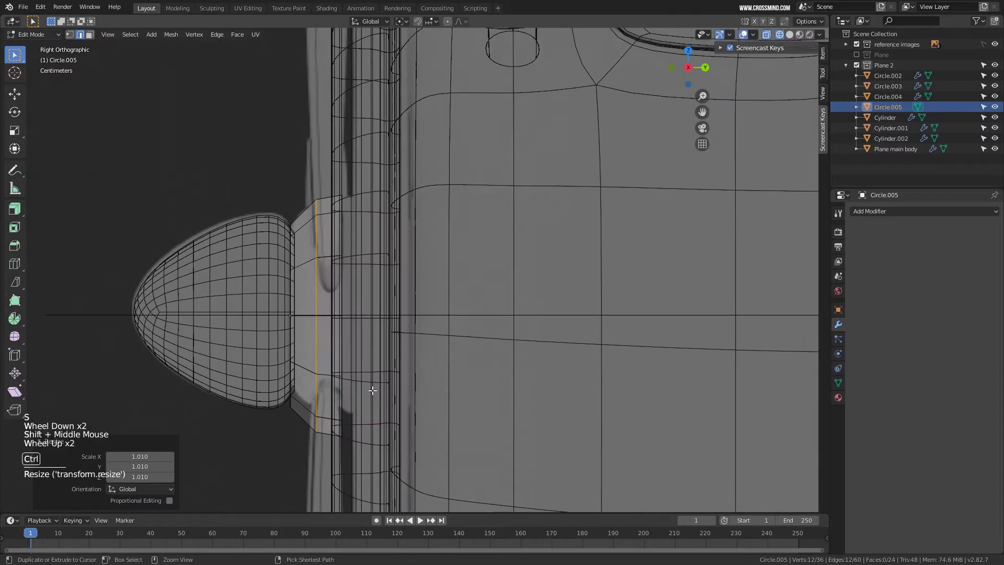
pyautogui.hotkey('ctrl', 'b')
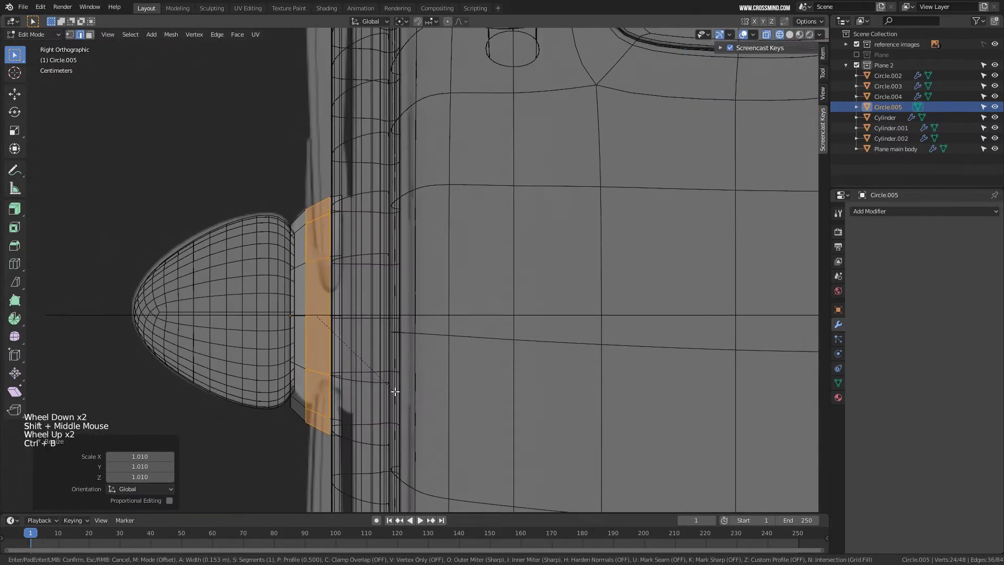
pyautogui.click(395, 391)
pyautogui.moveTo(393, 388); pyautogui.dragTo(389, 331, button='middle')
pyautogui.press('z')
pyautogui.scroll(2, 390, 331)
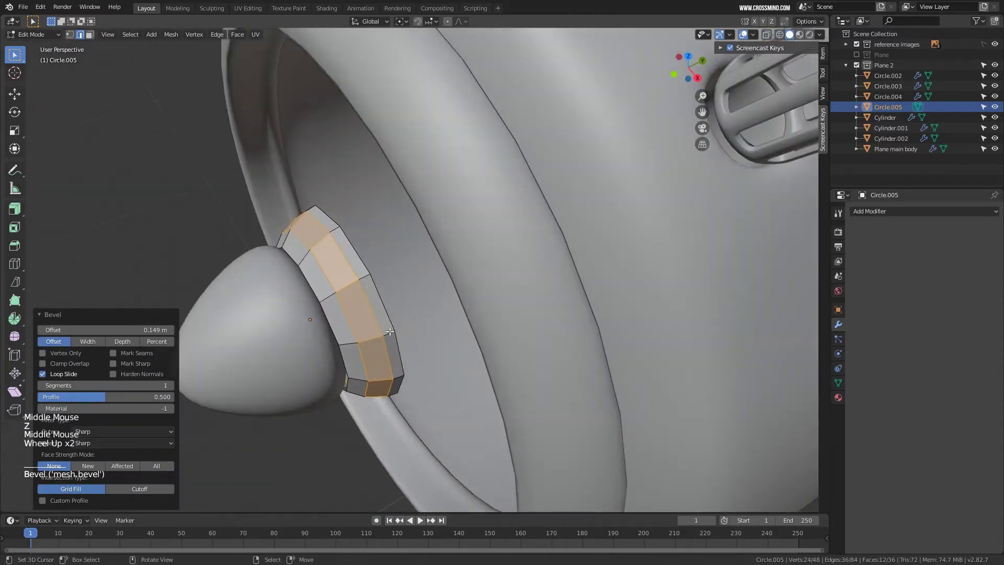
pyautogui.moveTo(422, 398); pyautogui.dragTo(444, 343, button='middle')
pyautogui.press('s')
pyautogui.press('y')
pyautogui.click(386, 381)
pyautogui.scroll(-1, 418, 335)
# Select three evenly spaced pairs of adjacent faces on the hub's middle band and inset them by 0.05849 m.
pyautogui.moveTo(387, 330); pyautogui.dragTo(399, 238, button='middle')
pyautogui.press('KP_1')
pyautogui.scroll(2, 417, 316)
pyautogui.press('3')
pyautogui.rightClick(399, 238)
pyautogui.keyDown('shift'); pyautogui.rightClick(424, 293); pyautogui.keyUp('shift')
pyautogui.scroll(-2, 425, 293)
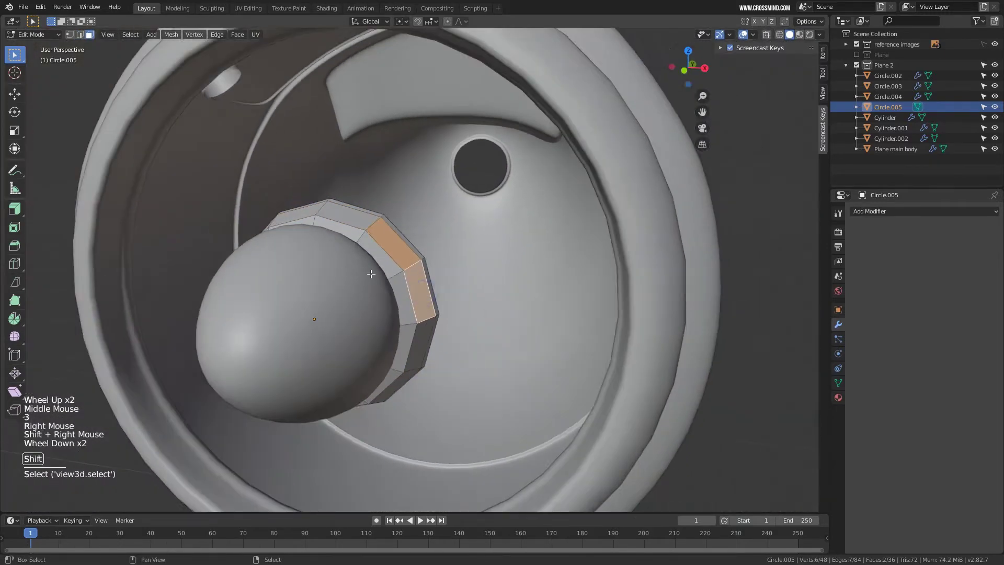
pyautogui.keyDown('shift'); pyautogui.moveTo(424, 293); pyautogui.dragTo(398, 313, button='middle'); pyautogui.keyUp('shift')
pyautogui.moveTo(398, 313); pyautogui.dragTo(418, 346, button='middle')
pyautogui.keyDown('shift'); pyautogui.rightClick(351, 276); pyautogui.keyUp('shift')
pyautogui.scroll(-3, 316, 318)
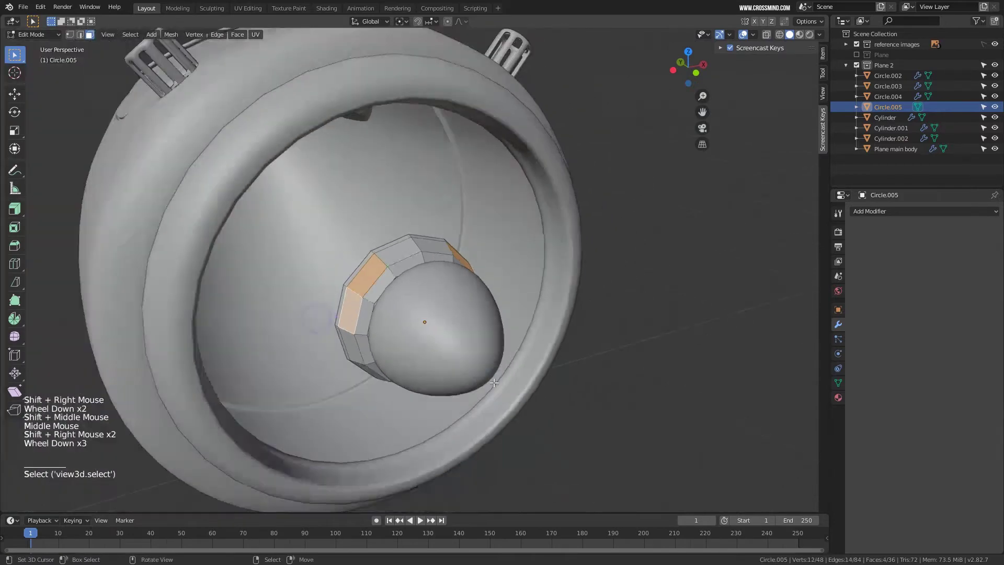
pyautogui.moveTo(317, 318); pyautogui.dragTo(253, 412, button='middle')
pyautogui.keyDown('shift'); pyautogui.rightClick(356, 274); pyautogui.keyUp('shift')
pyautogui.keyDown('shift'); pyautogui.rightClick(386, 279); pyautogui.keyUp('shift')
pyautogui.scroll(2, 445, 251)
pyautogui.scroll(-1, 471, 246)
pyautogui.press('i')
pyautogui.click(480, 250)
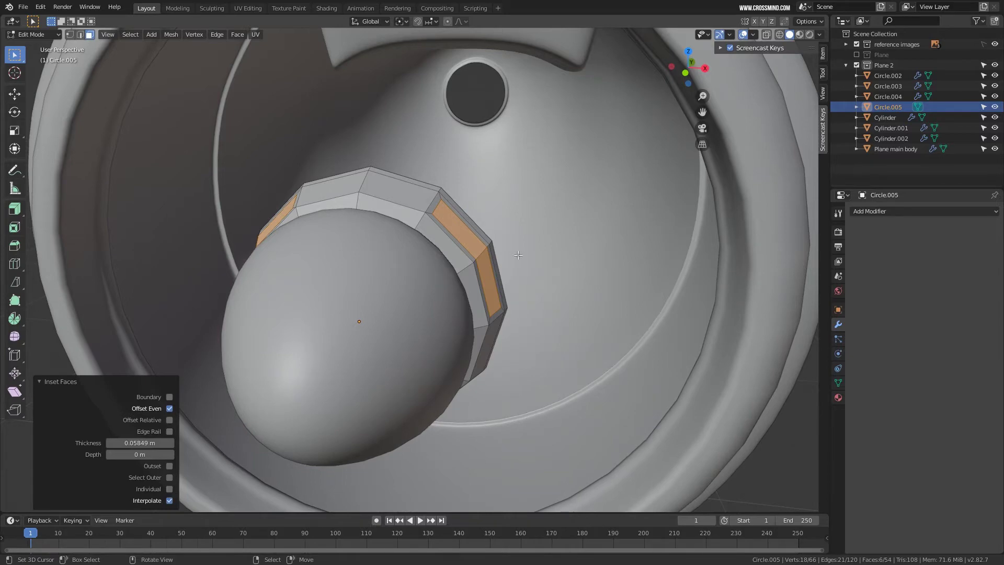
# Extrude the inset face pairs inward with an offset of -0.0838 m to form the blade sockets.
pyautogui.scroll(4, 438, 211)
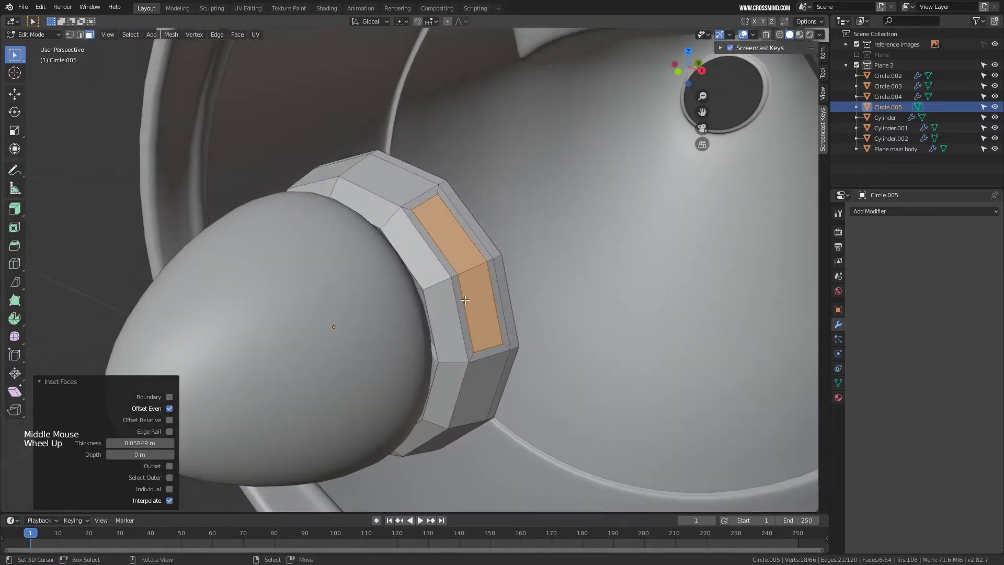
pyautogui.moveTo(434, 263); pyautogui.dragTo(426, 336, button='middle')
pyautogui.scroll(-2, 469, 287)
pyautogui.keyDown('shift'); pyautogui.moveTo(469, 287); pyautogui.dragTo(479, 277, button='middle'); pyautogui.keyUp('shift')
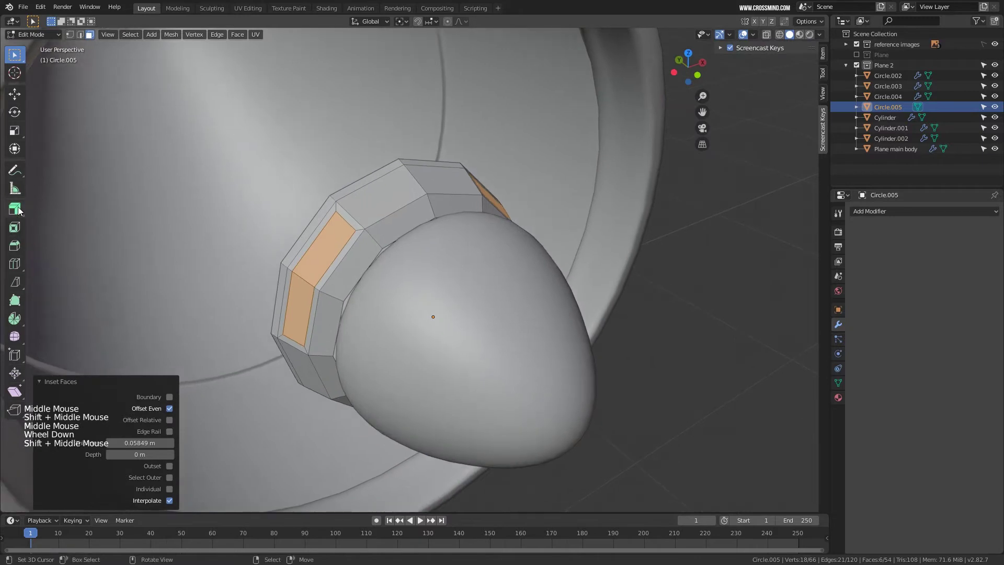
pyautogui.moveTo(18, 210); pyautogui.dragTo(66, 231)
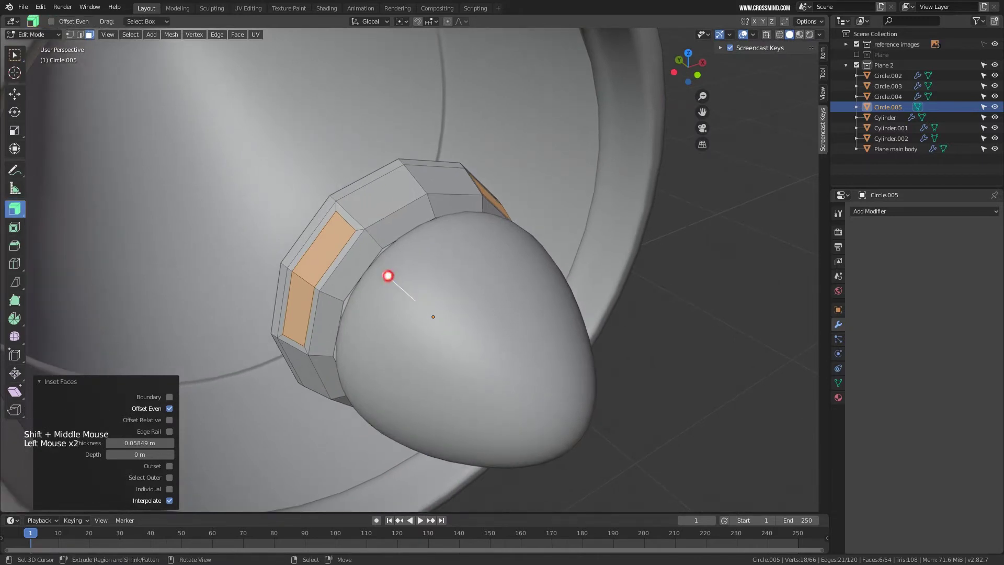
pyautogui.moveTo(387, 276)
pyautogui.mouseDown()
pyautogui.moveTo(399, 281)
pyautogui.moveTo(366, 253)
pyautogui.moveTo(385, 273)
pyautogui.mouseUp()
pyautogui.scroll(-3, 385, 274)
pyautogui.moveTo(386, 274); pyautogui.dragTo(303, 289, button='middle')
pyautogui.scroll(-2, 453, 280)
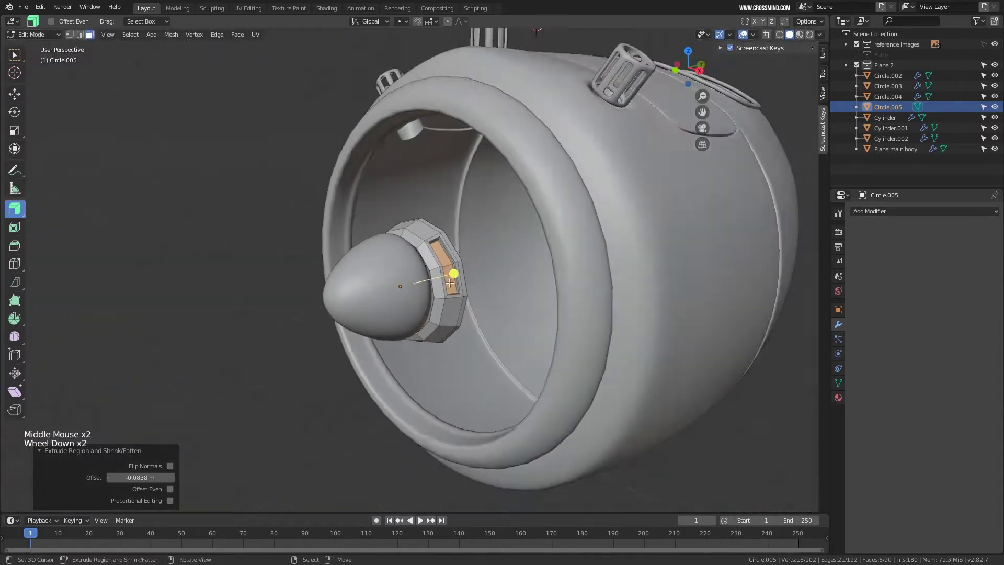
pyautogui.moveTo(458, 272); pyautogui.dragTo(518, 286, button='middle')
pyautogui.scroll(2, 534, 277)
# Leave Edit Mode and apply Shade Smooth to the hub.
pyautogui.press('Tab')
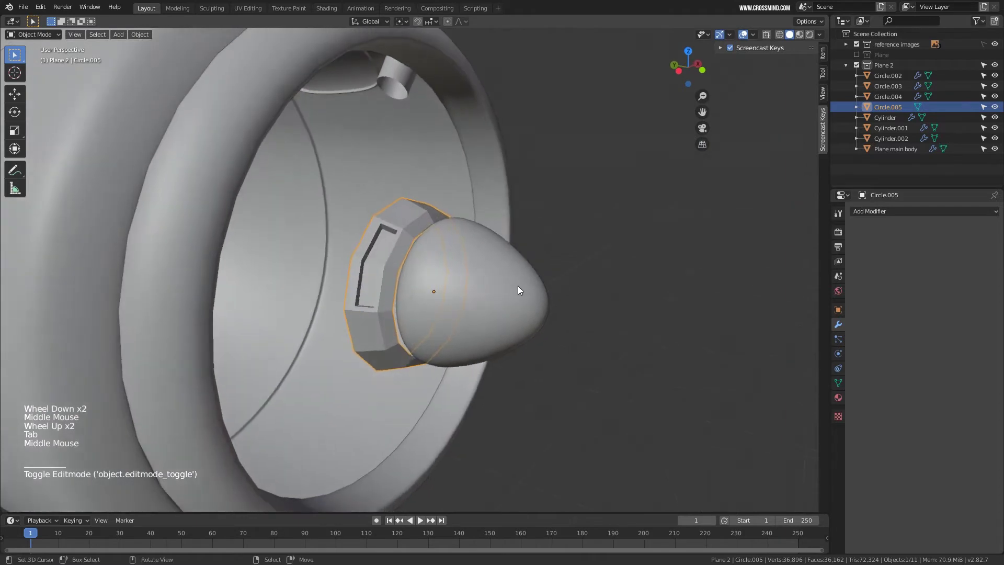
pyautogui.press('space')
pyautogui.write('Shade Smooth')
pyautogui.press('Return')
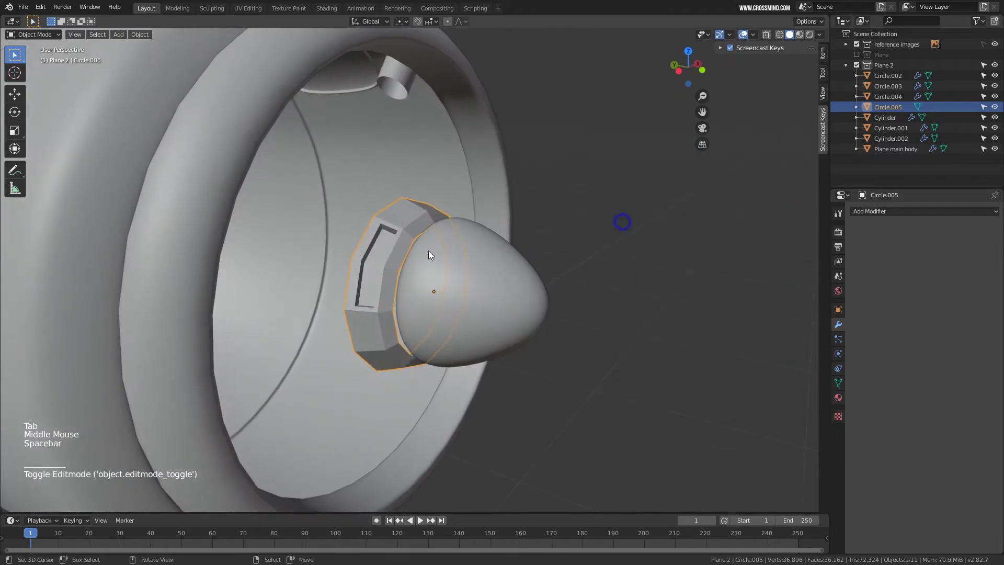
# Add a level 2 subdivision surface to the hub and shade it smooth.
pyautogui.hotkey('ctrl', '2')
pyautogui.moveTo(411, 233); pyautogui.dragTo(469, 248, button='middle')
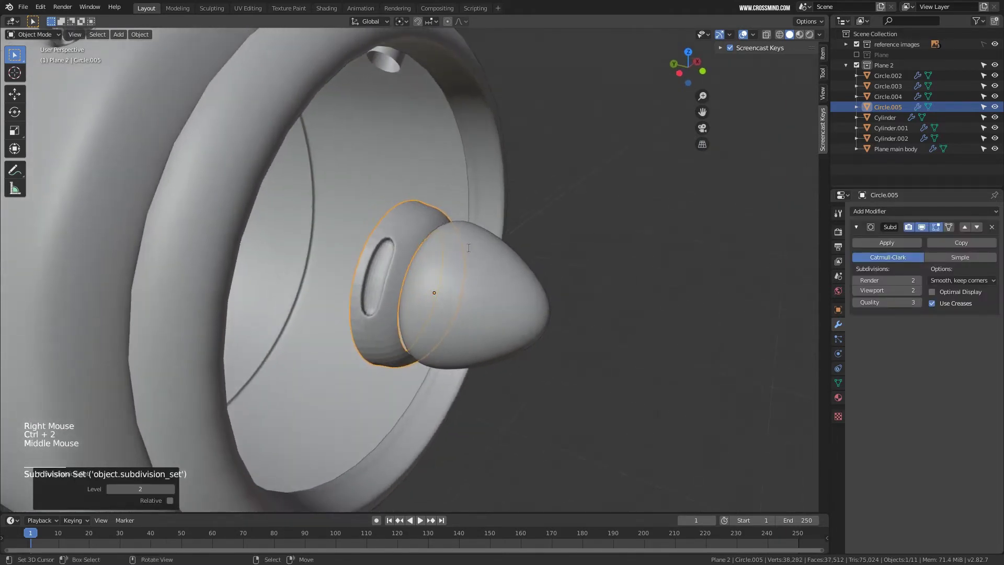
pyautogui.press('space')
pyautogui.write('shade')
pyautogui.press('Return')
# Duplicate the two floor faces of the hub's upper-right blade socket and place the copy about 0.052 m in X and 0.024 m in Z away.
pyautogui.scroll(-4, 394, 256)
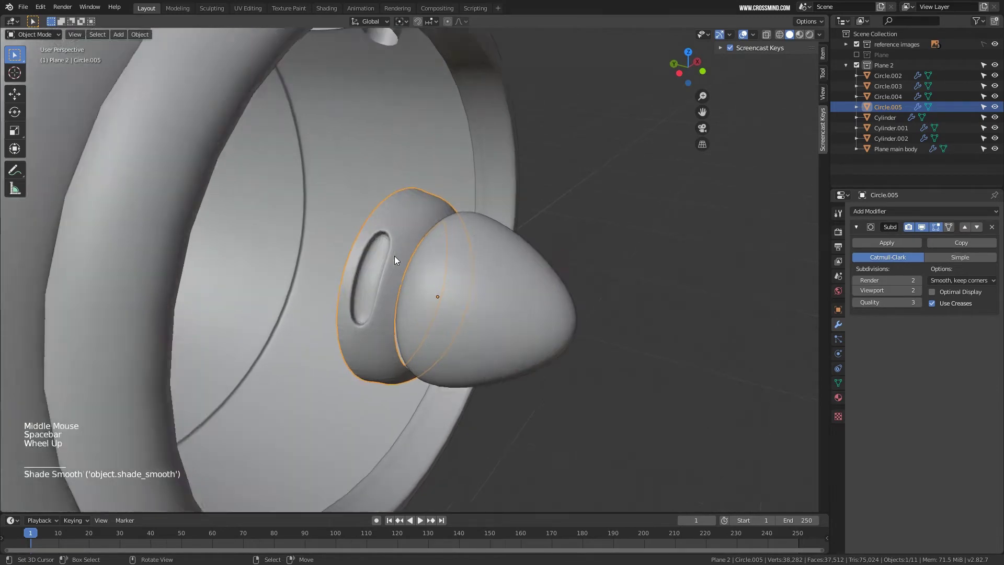
pyautogui.moveTo(394, 256); pyautogui.dragTo(418, 251, button='middle')
pyautogui.press('KP_1')
pyautogui.keyDown('shift'); pyautogui.moveTo(544, 280); pyautogui.dragTo(500, 272, button='middle'); pyautogui.keyUp('shift')
pyautogui.scroll(3, 526, 278)
pyautogui.scroll(3, 500, 272)
pyautogui.scroll(-2, 473, 228)
pyautogui.keyDown('shift'); pyautogui.moveTo(511, 218); pyautogui.dragTo(394, 328, button='middle'); pyautogui.keyUp('shift')
pyautogui.scroll(3, 397, 331)
pyautogui.press('Tab')
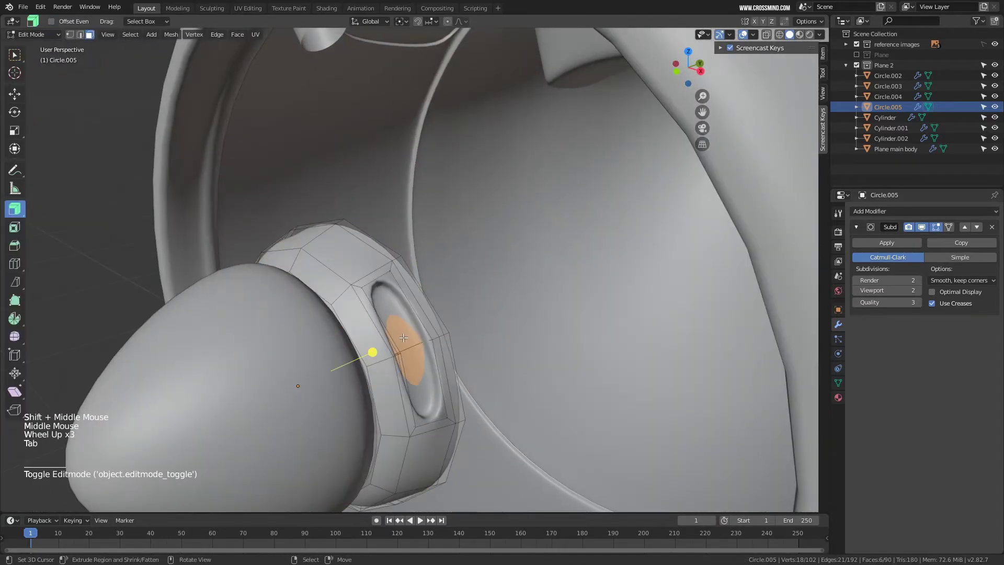
pyautogui.rightClick(392, 302)
pyautogui.keyDown('shift'); pyautogui.rightClick(406, 353); pyautogui.keyUp('shift')
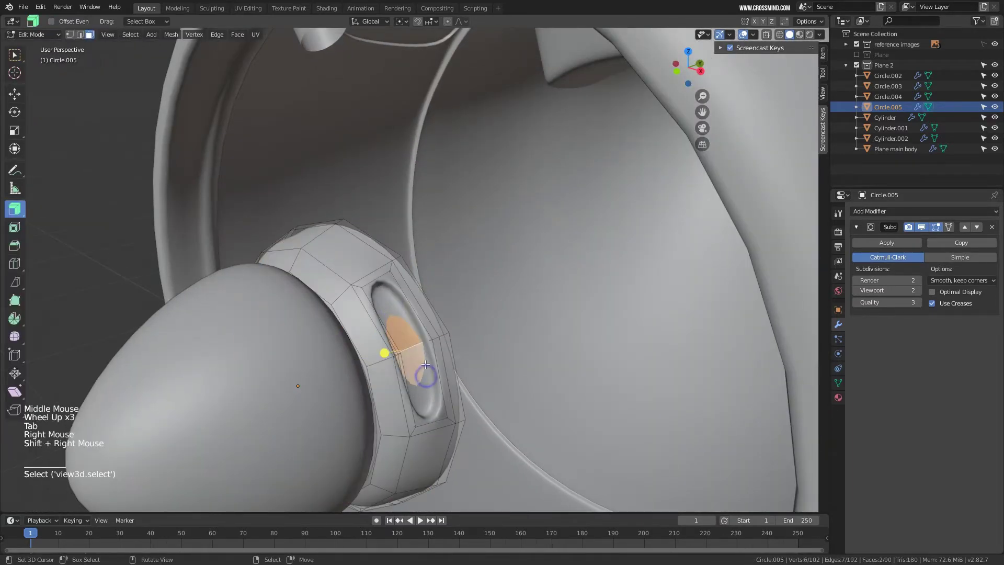
pyautogui.press('KP_1')
pyautogui.press('KP_3')
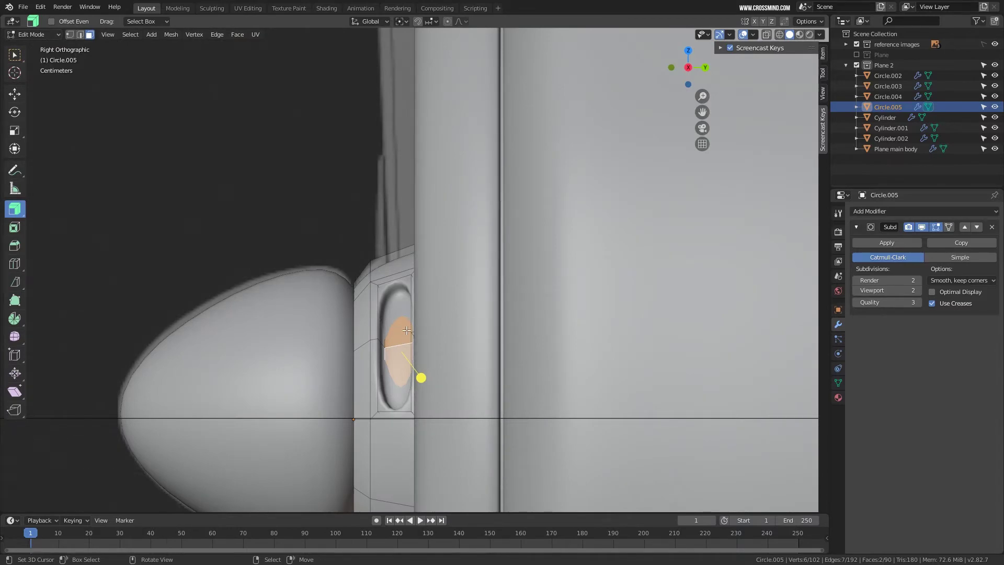
pyautogui.press('KP_1')
pyautogui.hotkey('shift', 'd')
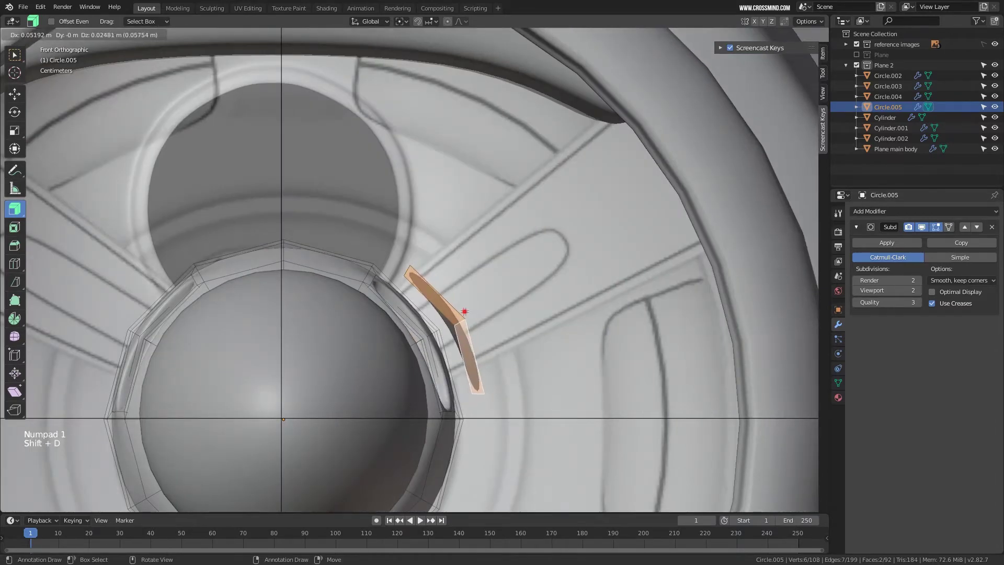
pyautogui.click(464, 311)
# Separate the duplicated socket faces into their own object and select it in Object Mode.
pyautogui.press('space')
pyautogui.write('sep')
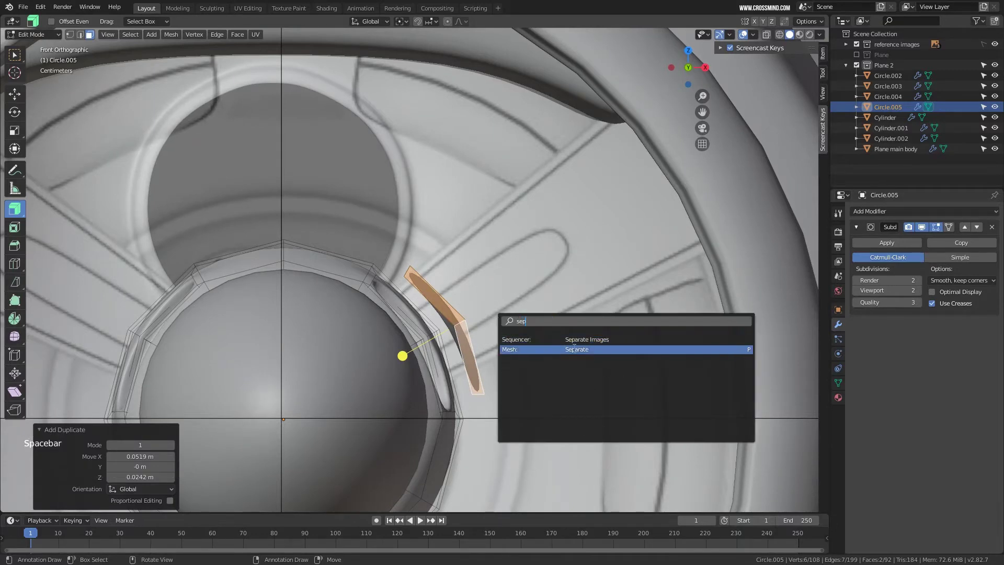
pyautogui.click(574, 349)
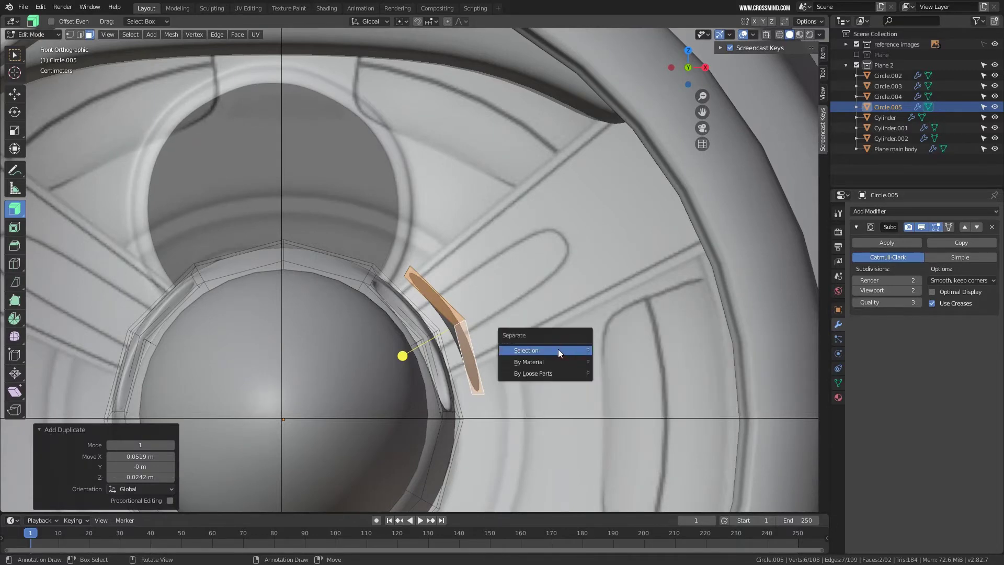
pyautogui.click(558, 350)
pyautogui.press('Tab')
pyautogui.rightClick(464, 336)
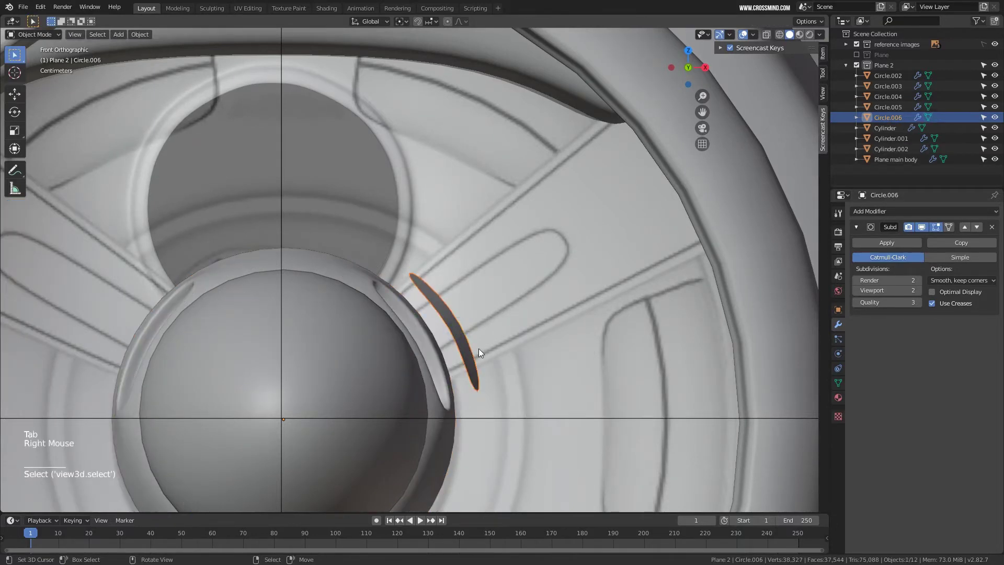
pyautogui.press('g')
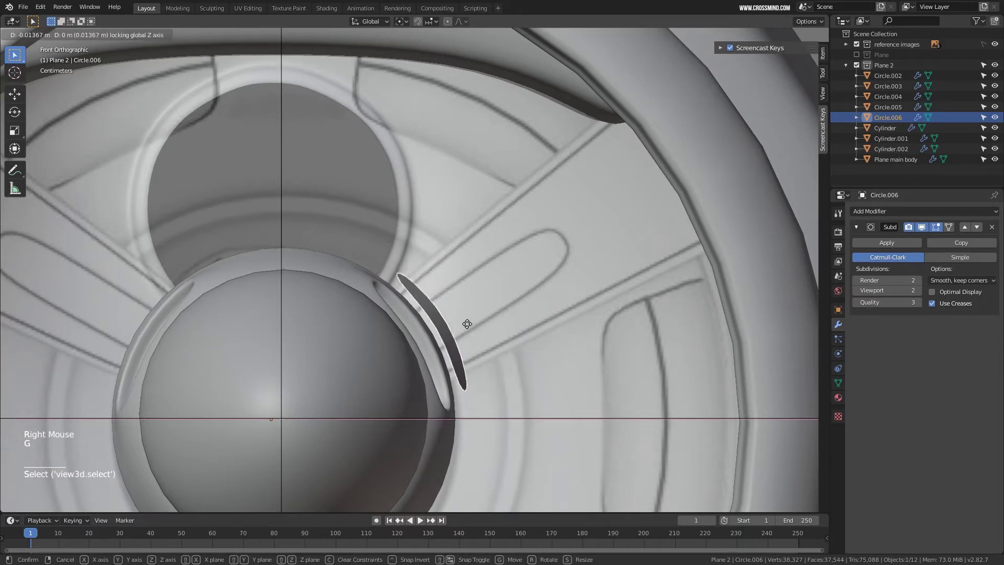
pyautogui.rightClick(465, 324)
# Turn off the piece's viewport subdivision, scale all its faces to about 0.66 and move them back into the socket.
pyautogui.press('Tab')
pyautogui.press('a')
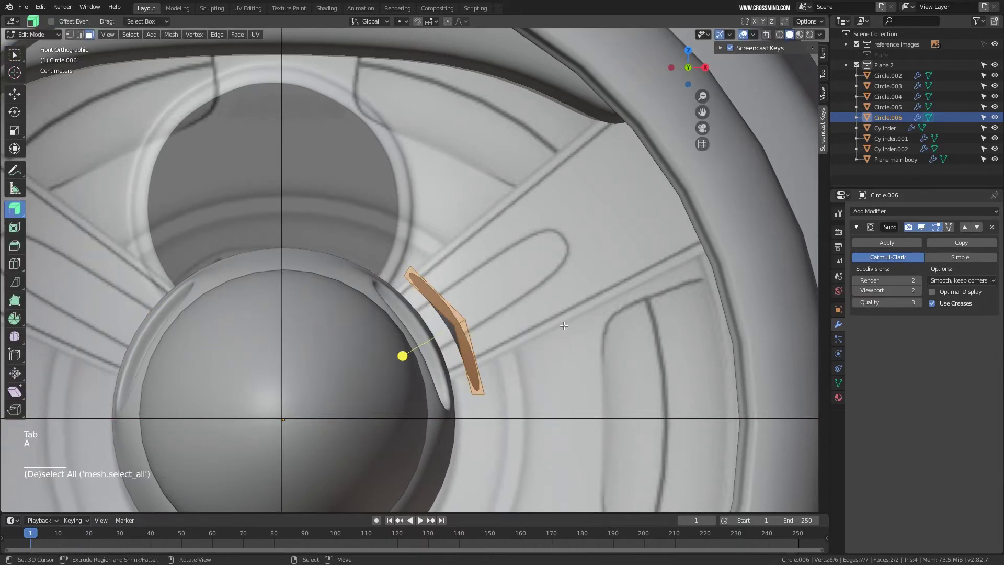
pyautogui.click(922, 227)
pyautogui.press('s')
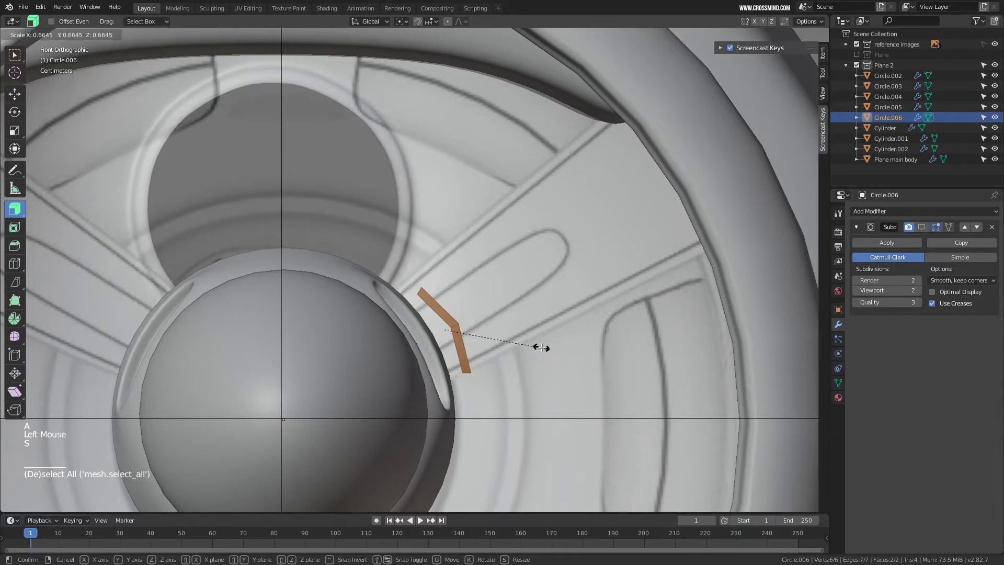
pyautogui.click(542, 348)
pyautogui.keyDown('shift'); pyautogui.moveTo(402, 355); pyautogui.dragTo(434, 296, button='middle'); pyautogui.keyUp('shift')
pyautogui.press('g')
pyautogui.click(499, 315)
# In wireframe view, reposition the piece inside the socket and scale it by 0.815.
pyautogui.press('z')
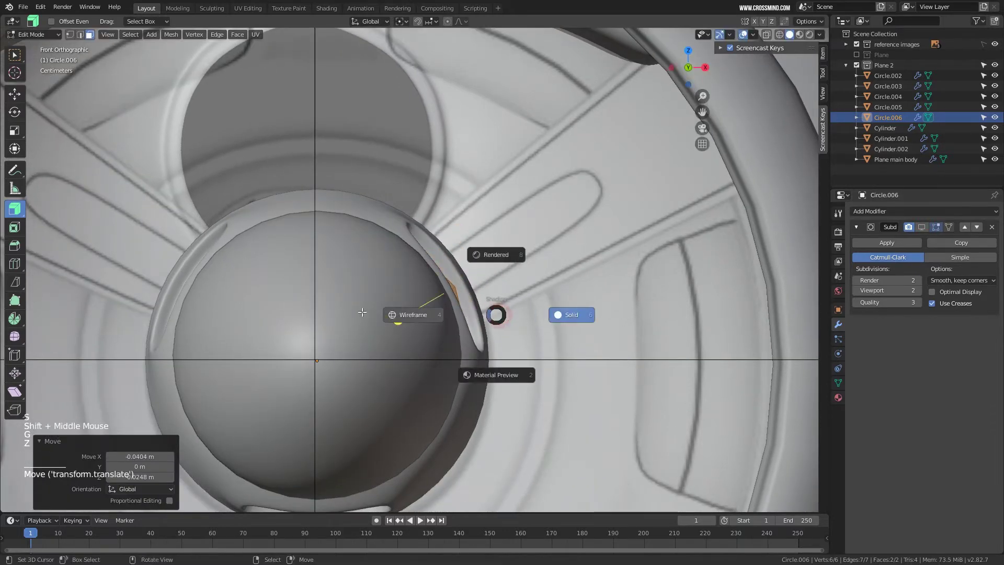
pyautogui.click(400, 317)
pyautogui.press('g')
pyautogui.click(446, 291)
pyautogui.press('s')
pyautogui.click(569, 341)
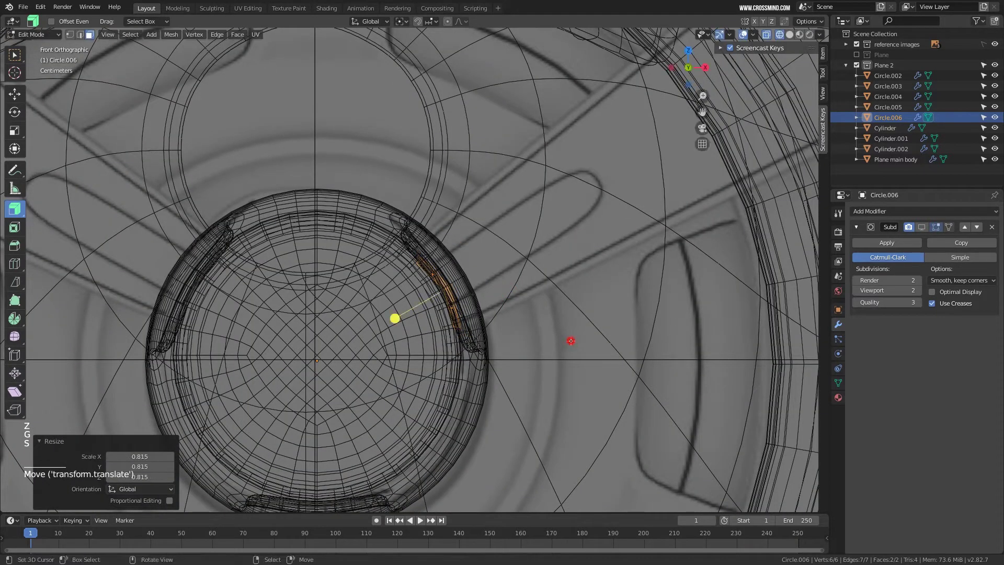
pyautogui.press('g')
pyautogui.click(564, 337)
# Extrude the two faces out to the reference blade's tip and scale the new end by 2.292.
pyautogui.keyDown('shift'); pyautogui.moveTo(563, 337); pyautogui.dragTo(452, 385, button='middle'); pyautogui.keyUp('shift')
pyautogui.scroll(-1, 419, 350)
pyautogui.scroll(-1, 419, 350)
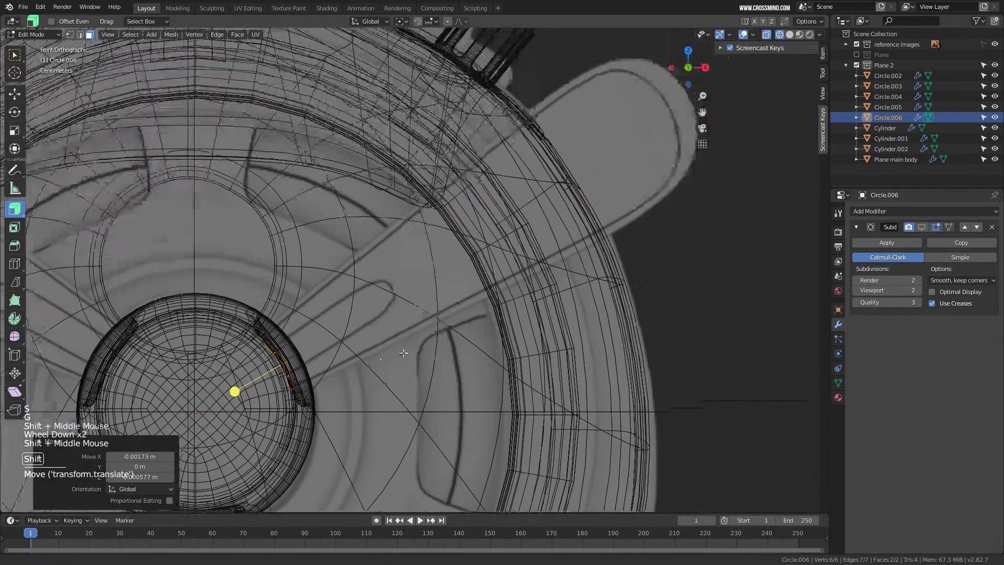
pyautogui.keyDown('shift'); pyautogui.moveTo(419, 350); pyautogui.dragTo(342, 390, button='middle'); pyautogui.keyUp('shift')
pyautogui.keyDown('ctrl'); pyautogui.click(667, 107); pyautogui.keyUp('ctrl')
pyautogui.press('s')
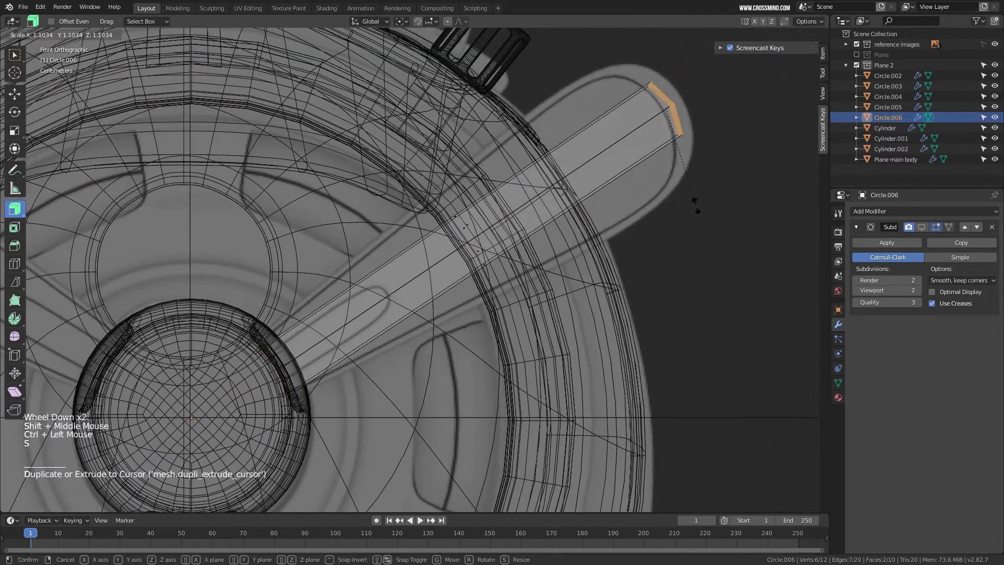
pyautogui.click(761, 295)
# Enlarge the blade's end faces further and nudge them to match the width of the reference blade.
pyautogui.click(15, 54)
pyautogui.keyDown('shift'); pyautogui.moveTo(724, 186); pyautogui.dragTo(713, 202, button='middle'); pyautogui.keyUp('shift')
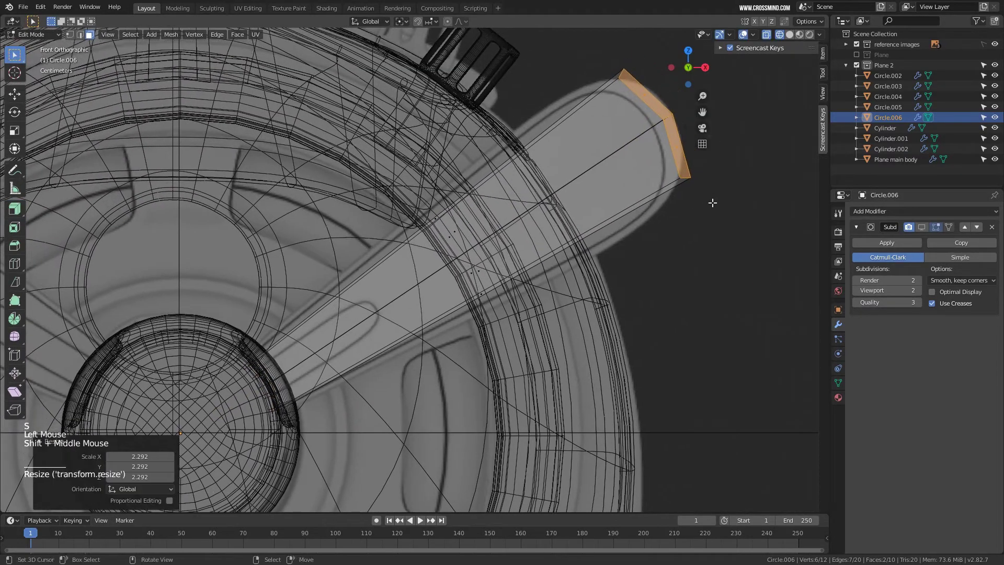
pyautogui.press('s')
pyautogui.click(722, 209)
pyautogui.press('g')
pyautogui.click(723, 214)
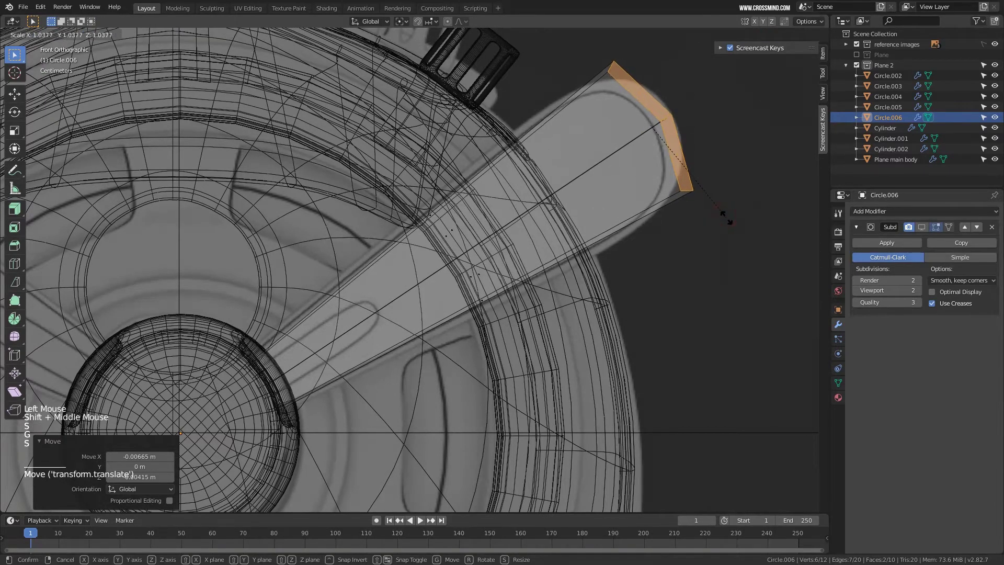
pyautogui.press('s')
pyautogui.click(735, 224)
# Select the two outer corner edges at the blade's tip, move them inward toward the hub, and scale them down slightly.
pyautogui.rightClick(691, 197)
pyautogui.press('2')
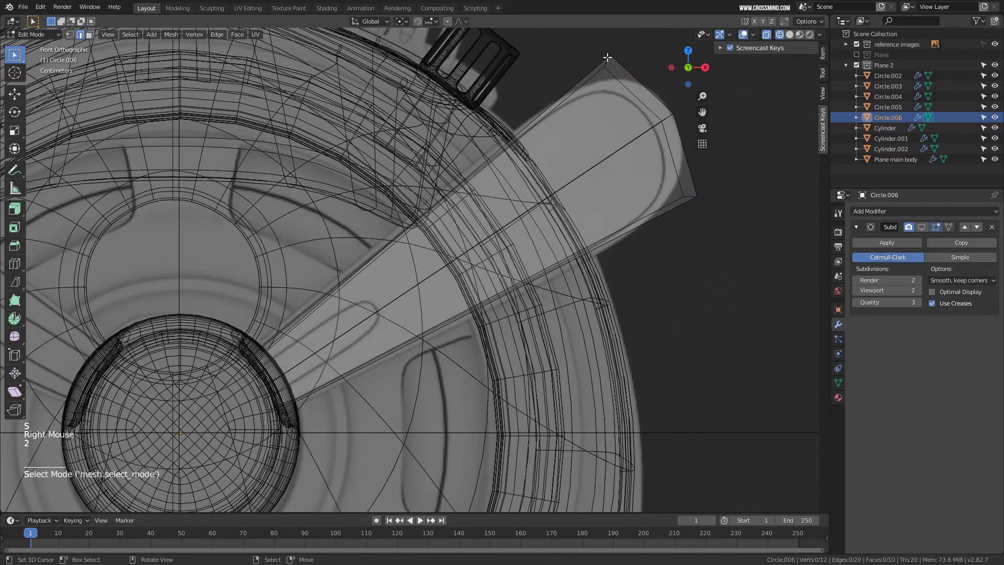
pyautogui.rightClick(611, 64)
pyautogui.keyDown('shift'); pyautogui.rightClick(690, 200); pyautogui.keyUp('shift')
pyautogui.press('g')
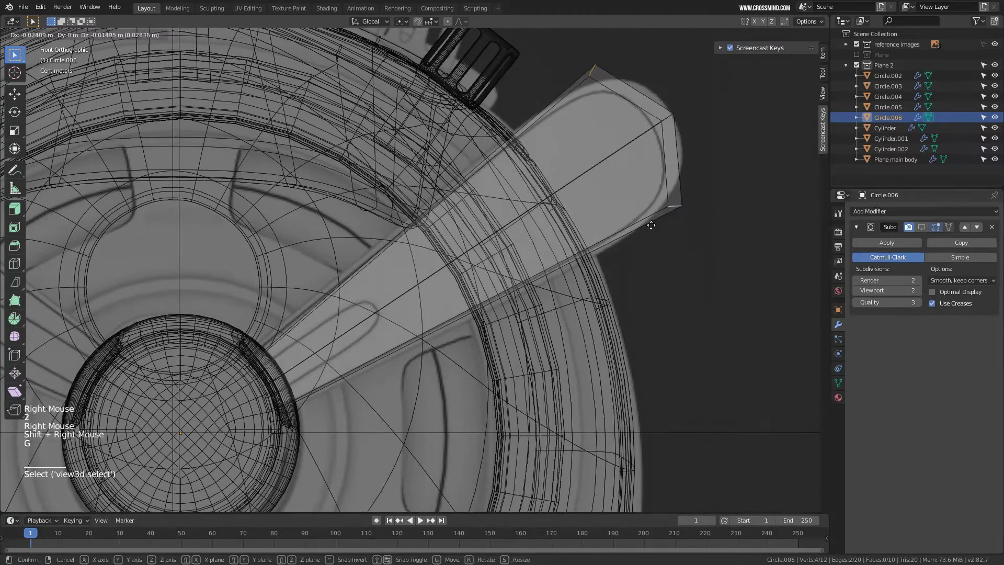
pyautogui.click(708, 231)
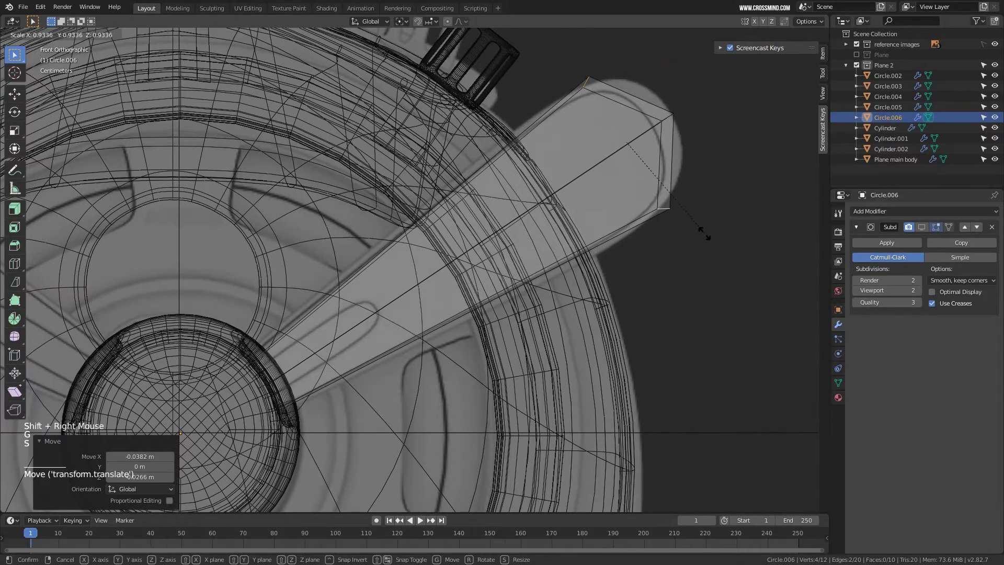
pyautogui.press('s')
pyautogui.click(699, 226)
# Show the blade in solid shading with its viewport subdivision enabled and leave Edit Mode.
pyautogui.scroll(-1, 646, 210)
pyautogui.moveTo(647, 211)
pyautogui.mouseDown(button='middle')
pyautogui.moveTo(619, 247)
pyautogui.moveTo(538, 233)
pyautogui.moveTo(612, 226)
pyautogui.mouseUp(button='middle')
pyautogui.scroll(-16, 618, 247)
pyautogui.press('z')
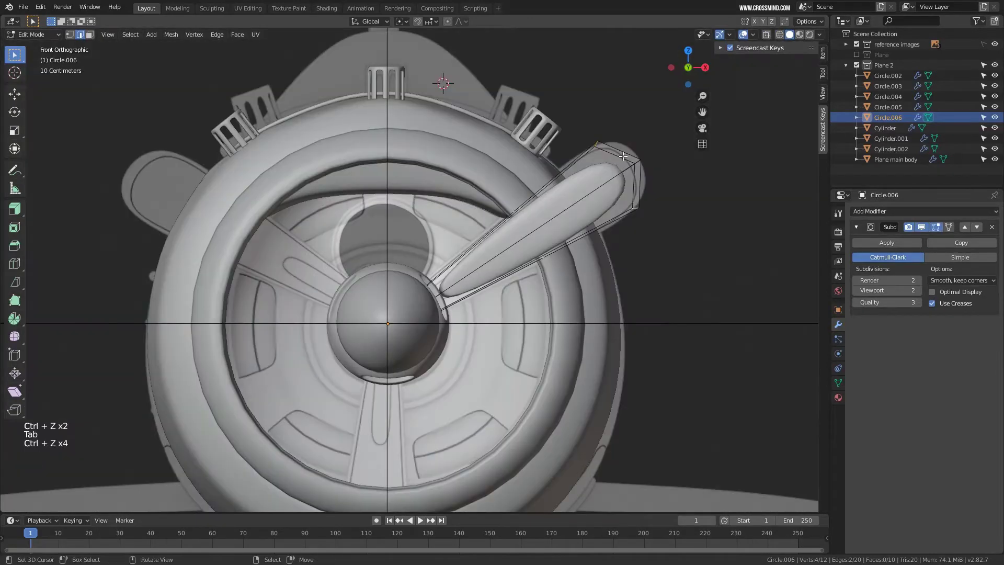
pyautogui.rightClick(623, 157)
pyautogui.press('Tab')
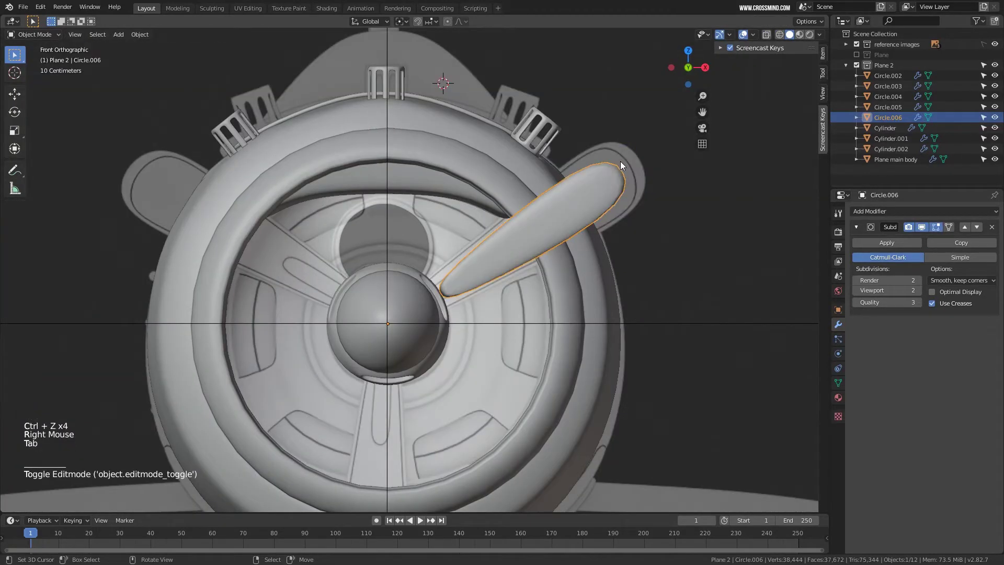
# Select the blade's tip vertices, move them 0.0518 m in X and about 0.04 m in Z, and scale them by 1.206.
pyautogui.press('Tab')
pyautogui.press('1')
pyautogui.rightClick(608, 155)
pyautogui.press('b')
pyautogui.moveTo(575, 123); pyautogui.dragTo(677, 220)
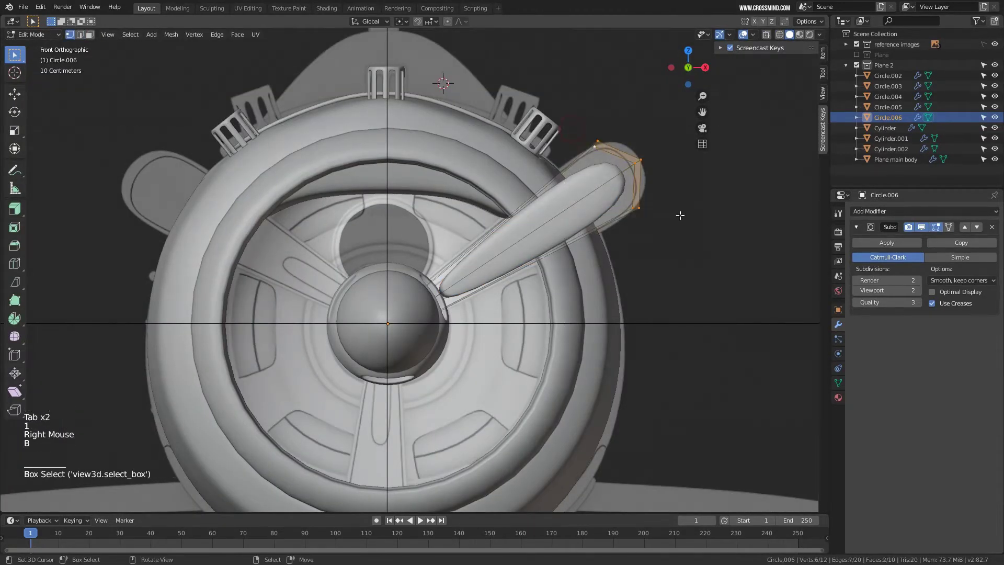
pyautogui.press('g')
pyautogui.click(707, 205)
pyautogui.press('s')
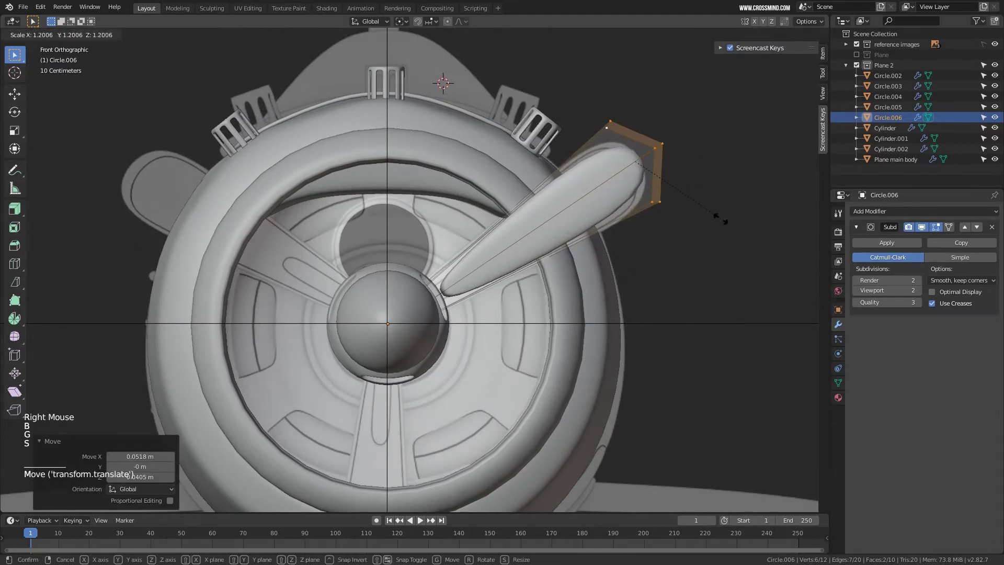
pyautogui.click(719, 219)
# Add three evenly spaced loop cuts across the blade and one more near its root with a slide factor of 0.723.
pyautogui.hotkey('ctrl', 'r')
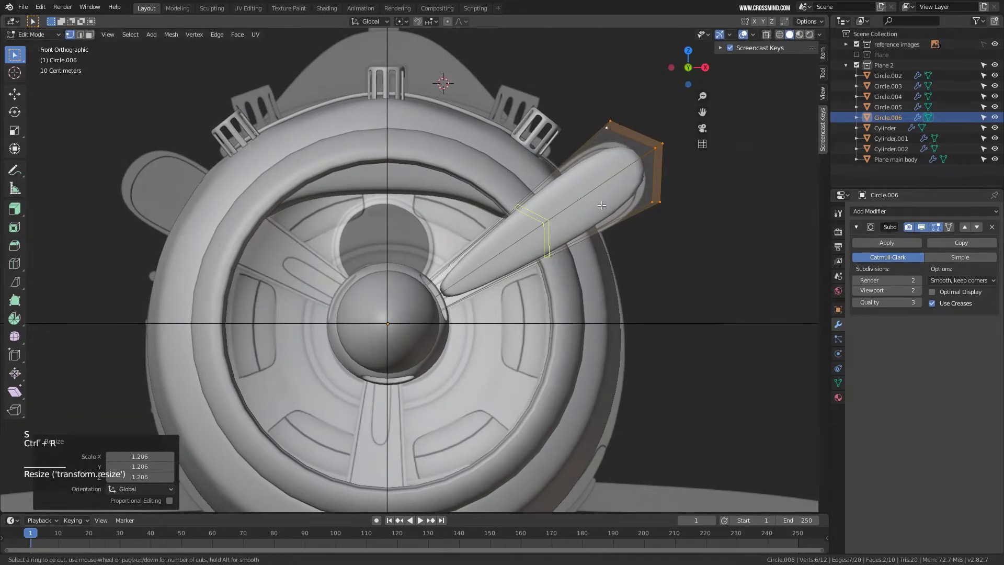
pyautogui.click(601, 211)
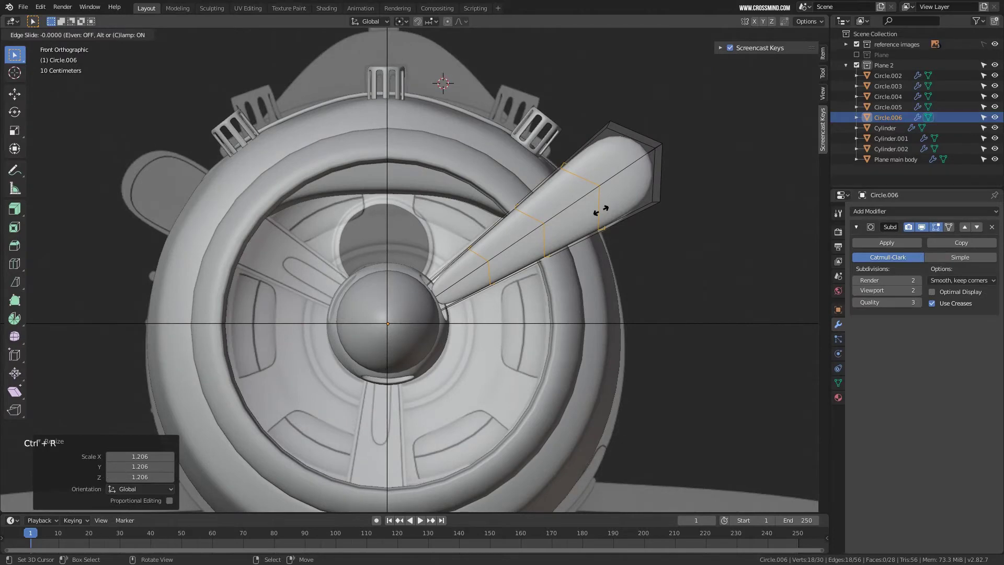
pyautogui.rightClick(601, 211)
pyautogui.hotkey('ctrl', 'r')
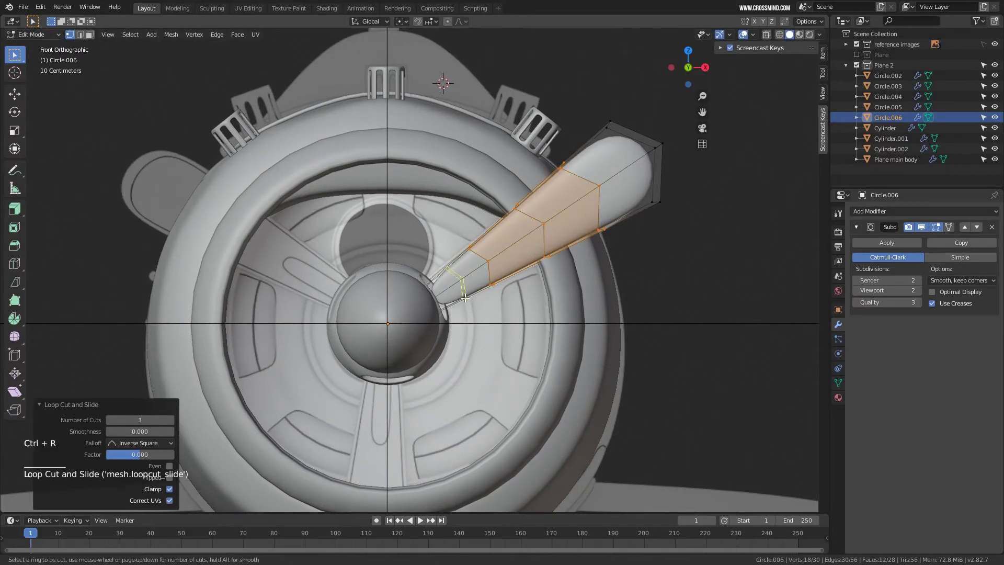
pyautogui.click(450, 302)
pyautogui.click(447, 312)
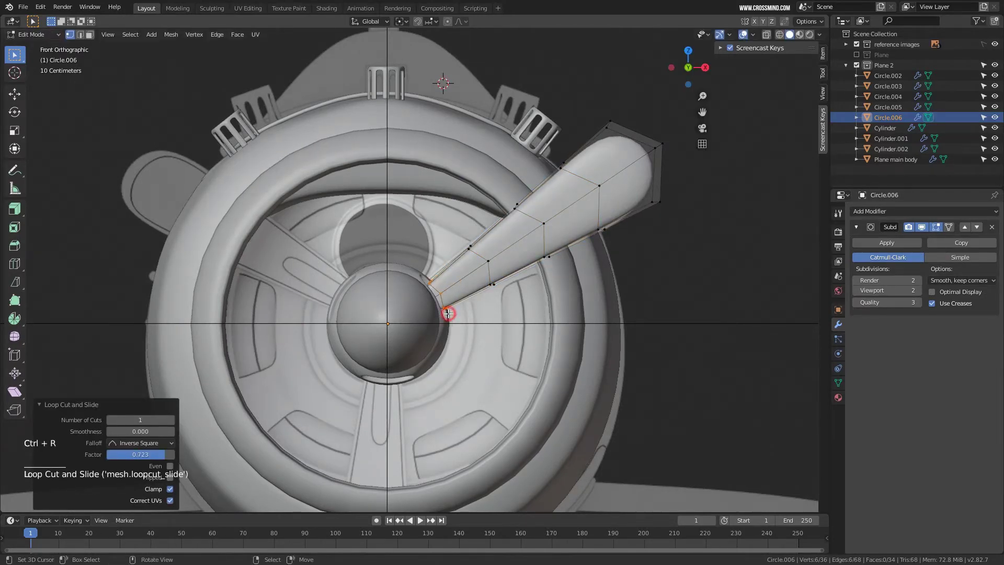
# In wireframe front view, select the blade's tip vertices and move them -0.018 m in X and -0.0112 m in Z.
pyautogui.scroll(6, 449, 309)
pyautogui.scroll(-5, 636, 222)
pyautogui.keyDown('shift'); pyautogui.moveTo(636, 222); pyautogui.dragTo(622, 233, button='middle'); pyautogui.keyUp('shift')
pyautogui.moveTo(623, 233); pyautogui.dragTo(608, 249, button='middle')
pyautogui.press('KP_1')
pyautogui.press('z')
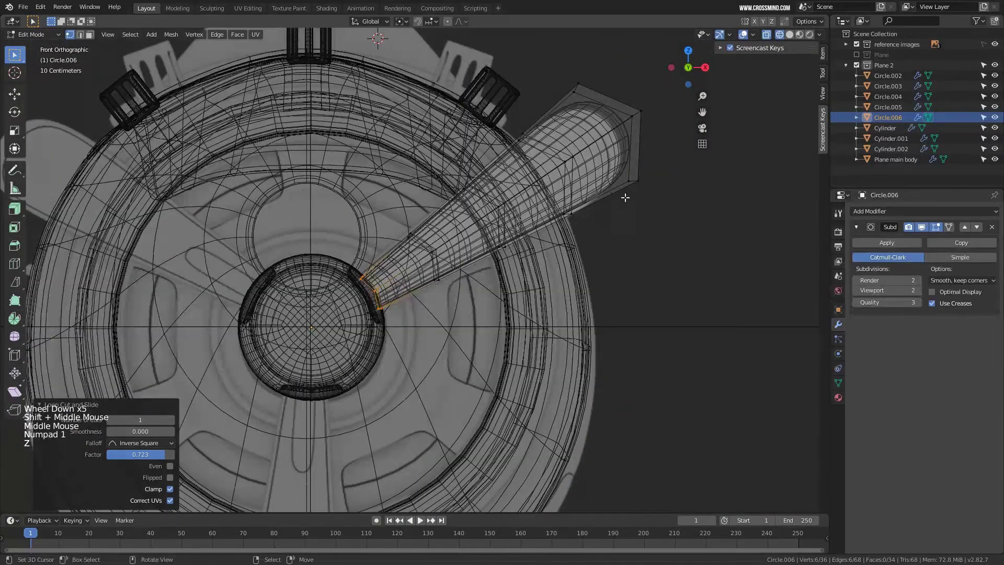
pyautogui.keyDown('shift'); pyautogui.moveTo(626, 197); pyautogui.dragTo(607, 216, button='middle'); pyautogui.keyUp('shift')
pyautogui.scroll(2, 607, 216)
pyautogui.scroll(-1, 606, 216)
pyautogui.rightClick(578, 88)
pyautogui.press('b')
pyautogui.moveTo(575, 76); pyautogui.dragTo(702, 214)
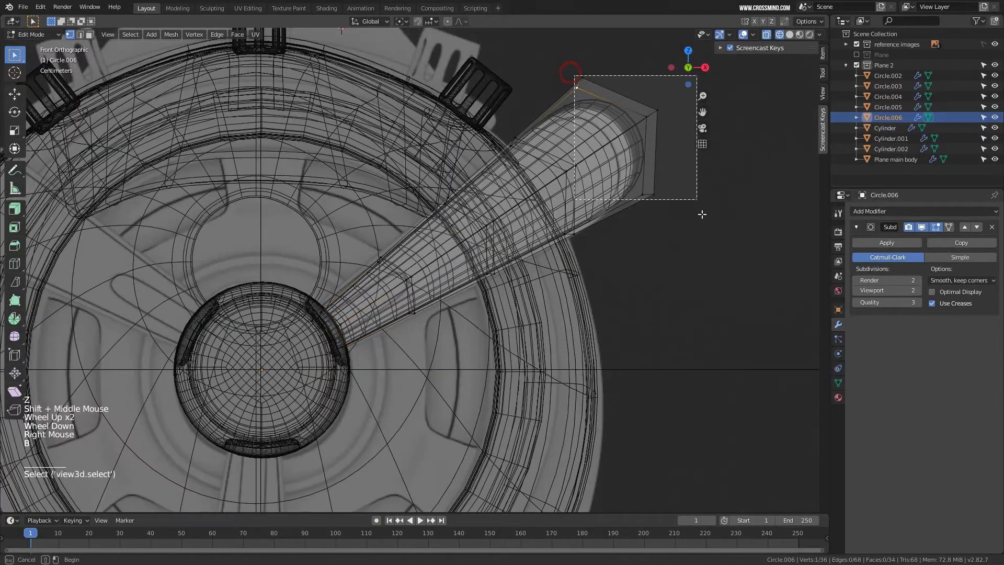
pyautogui.press('g')
pyautogui.click(688, 215)
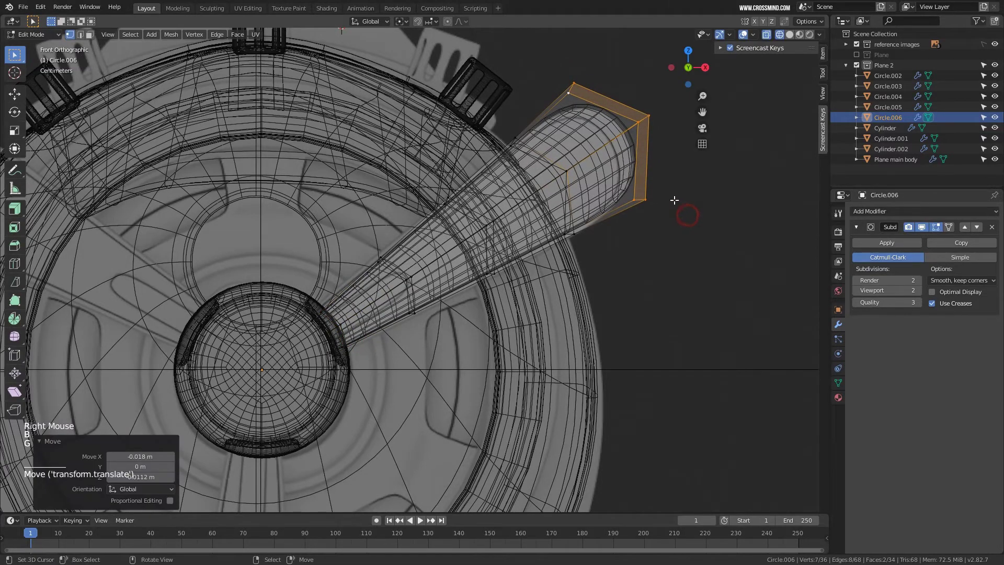
# Leave Edit Mode, hide the Plane 2 collection to examine the reference propeller, and show the collection again.
pyautogui.press('z')
pyautogui.press('z')
pyautogui.press('Tab')
pyautogui.scroll(-2, 656, 211)
pyautogui.keyDown('shift'); pyautogui.moveTo(648, 211); pyautogui.dragTo(672, 203, button='middle'); pyautogui.keyUp('shift')
pyautogui.click(994, 66)
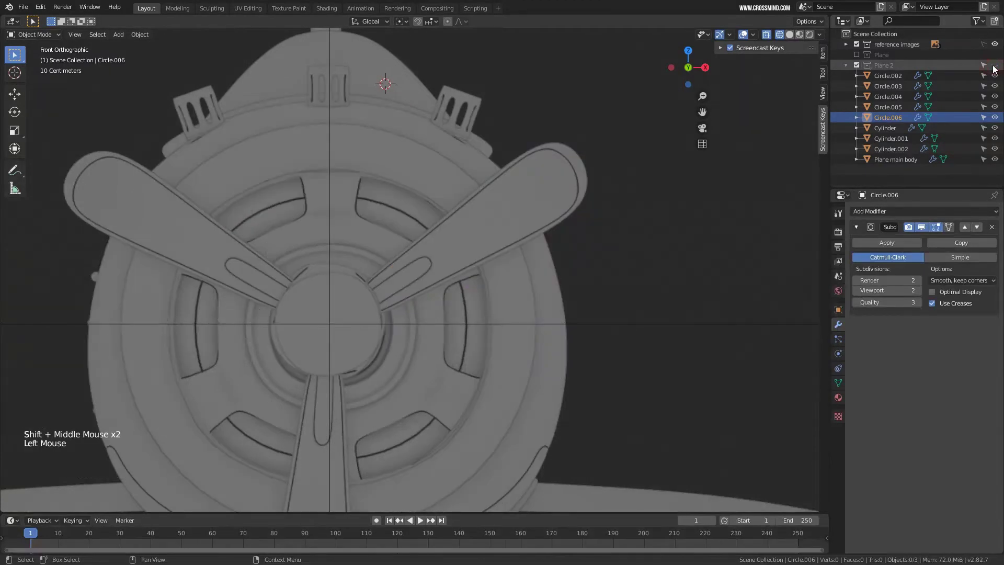
pyautogui.click(994, 65)
pyautogui.scroll(2, 590, 171)
# Select all ten front faces of the propeller blade, from tip to root, and inset them by about 0.12.
pyautogui.press('z')
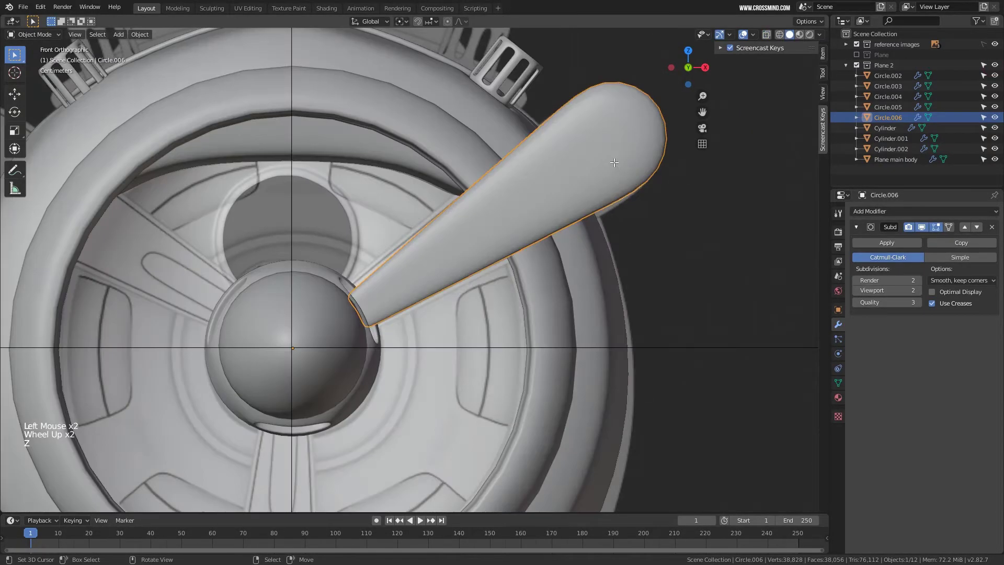
pyautogui.press('Tab')
pyautogui.rightClick(603, 121)
pyautogui.press('3')
pyautogui.rightClick(599, 110)
pyautogui.keyDown('shift'); pyautogui.rightClick(627, 149); pyautogui.keyUp('shift')
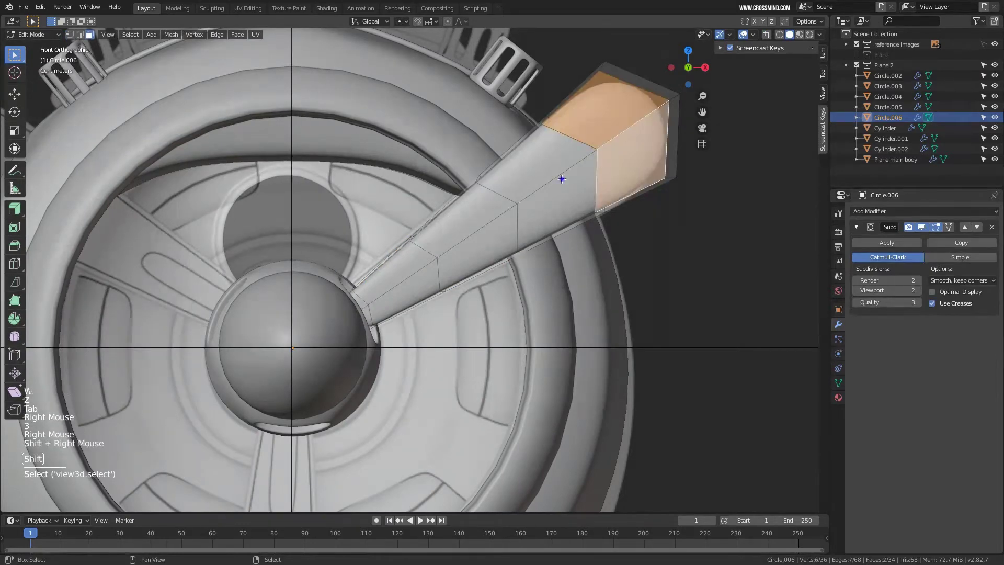
pyautogui.keyDown('shift'); pyautogui.rightClick(560, 198); pyautogui.keyUp('shift')
pyautogui.keyDown('shift'); pyautogui.rightClick(538, 157); pyautogui.keyUp('shift')
pyautogui.keyDown('shift'); pyautogui.rightClick(487, 204); pyautogui.keyUp('shift')
pyautogui.keyDown('shift'); pyautogui.rightClick(479, 243); pyautogui.keyUp('shift')
pyautogui.keyDown('shift'); pyautogui.rightClick(398, 292); pyautogui.keyUp('shift')
pyautogui.keyDown('shift'); pyautogui.rightClick(390, 287); pyautogui.keyUp('shift')
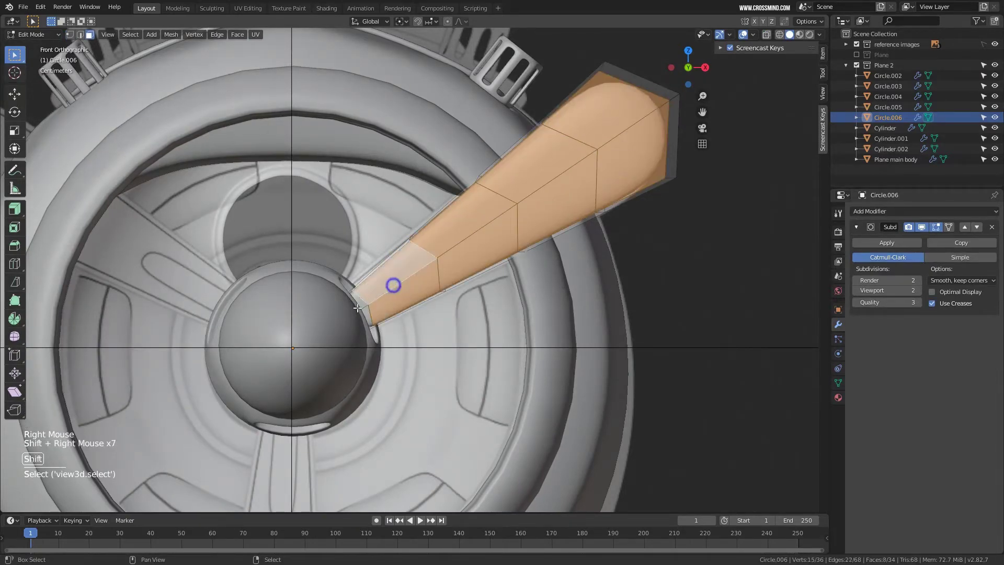
pyautogui.keyDown('shift'); pyautogui.rightClick(360, 307); pyautogui.keyUp('shift')
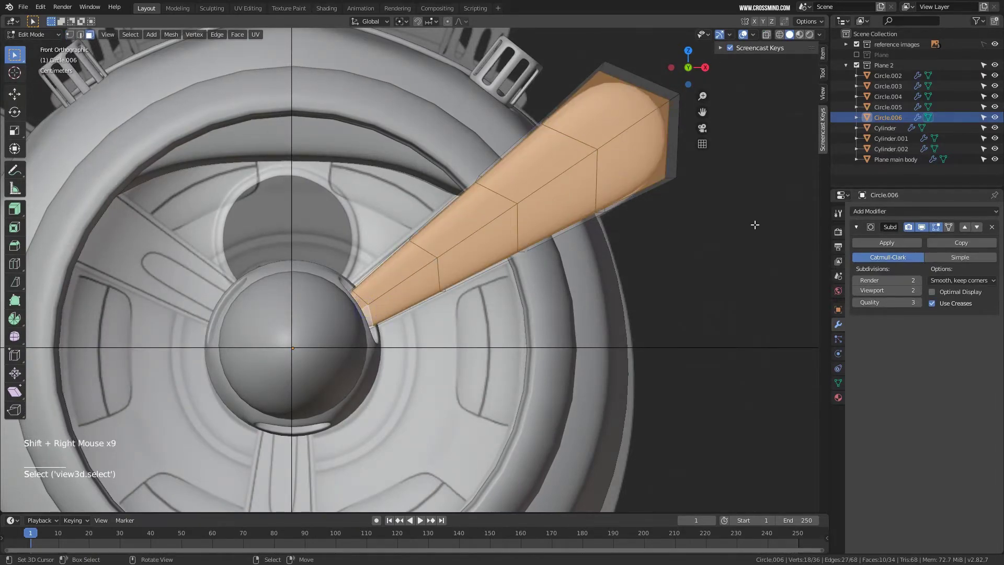
pyautogui.press('i')
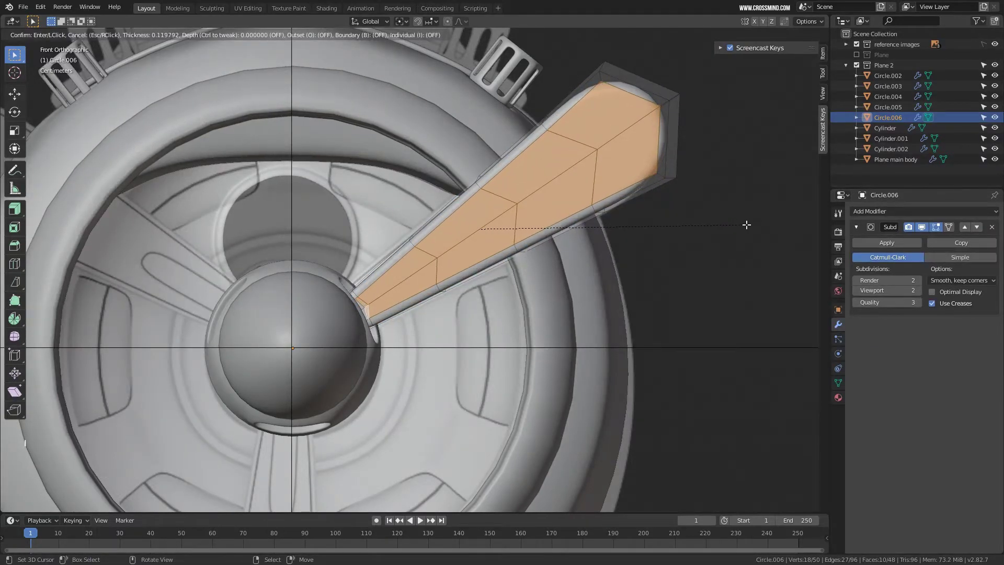
pyautogui.click(747, 225)
# Select the inset's full boundary edge loop, isolate the blade in local view, and bevel the loop narrowly with one segment.
pyautogui.press('2')
pyautogui.rightClick(605, 195)
pyautogui.keyDown('alt'); pyautogui.rightClick(610, 194); pyautogui.keyUp('alt')
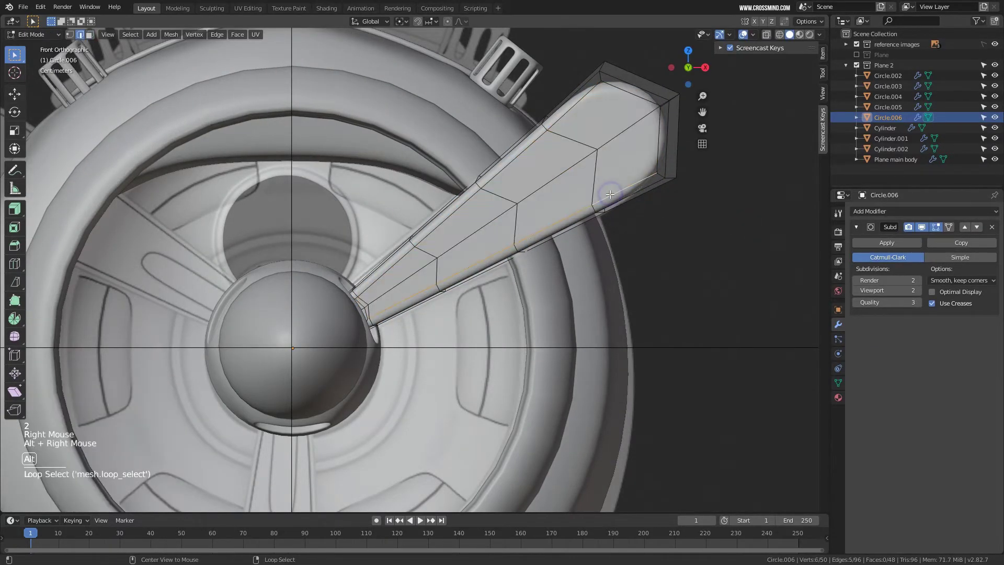
pyautogui.keyDown('alt'); pyautogui.keyDown('shift'); pyautogui.rightClick(657, 134); pyautogui.keyUp('shift'); pyautogui.keyUp('alt')
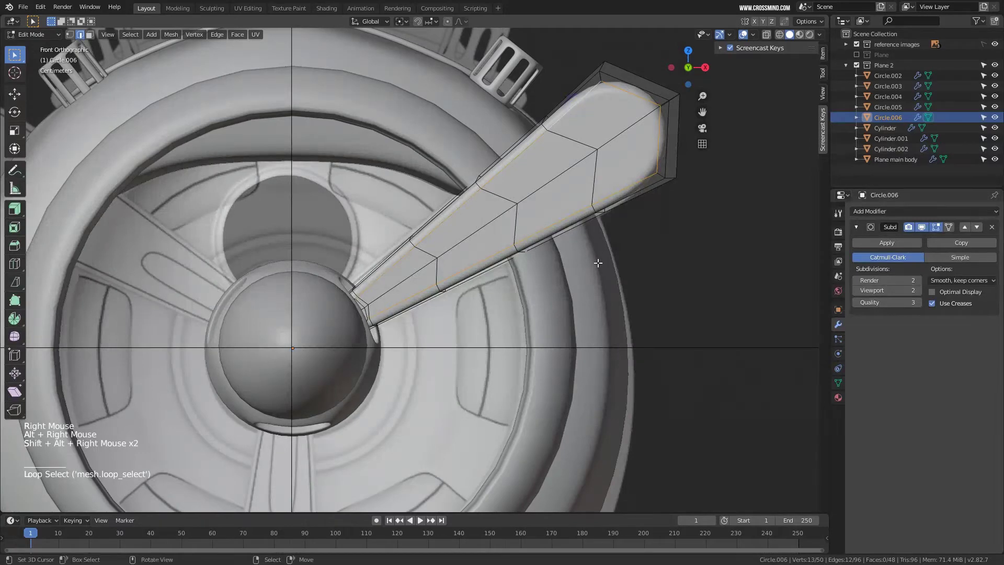
pyautogui.press('KP_Divide')
pyautogui.keyDown('shift'); pyautogui.moveTo(320, 402); pyautogui.dragTo(554, 296, button='middle'); pyautogui.keyUp('shift')
pyautogui.scroll(5, 508, 296)
pyautogui.keyDown('alt'); pyautogui.keyDown('shift'); pyautogui.rightClick(508, 296); pyautogui.keyUp('shift'); pyautogui.keyUp('alt')
pyautogui.hotkey('ctrl', 'b')
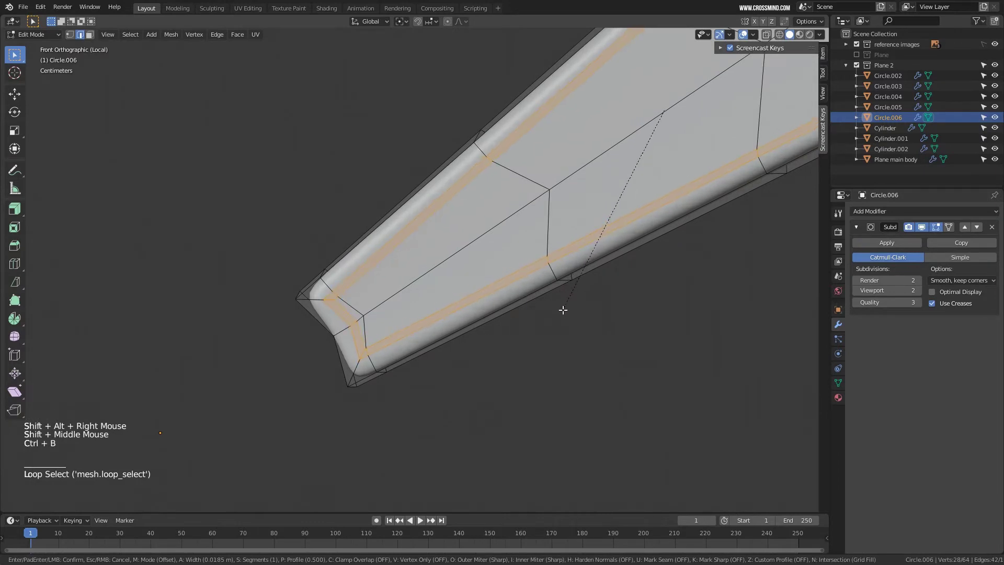
pyautogui.click(562, 309)
# Extrude the bevelled strip along its normals into the blade to form a groove, and leave Edit Mode.
pyautogui.moveTo(16, 208); pyautogui.dragTo(50, 230)
pyautogui.keyDown('shift'); pyautogui.moveTo(657, 116); pyautogui.dragTo(539, 194, button='middle'); pyautogui.keyUp('shift')
pyautogui.click(539, 193)
pyautogui.moveTo(540, 193); pyautogui.dragTo(544, 191)
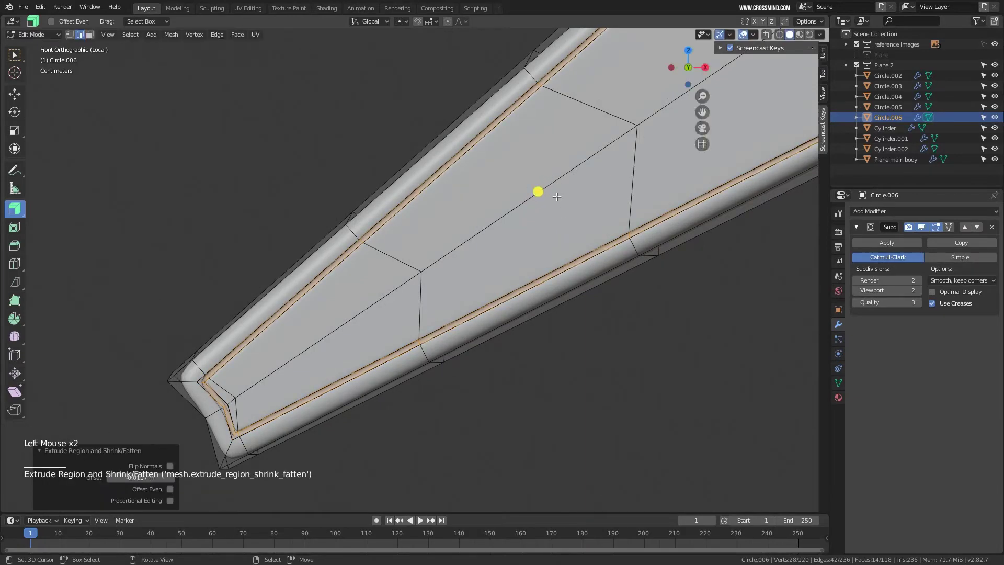
pyautogui.scroll(-5, 538, 191)
pyautogui.press('Tab')
pyautogui.moveTo(560, 221)
pyautogui.mouseDown(button='middle')
pyautogui.moveTo(556, 207)
pyautogui.moveTo(570, 207)
pyautogui.moveTo(561, 206)
pyautogui.mouseUp(button='middle')
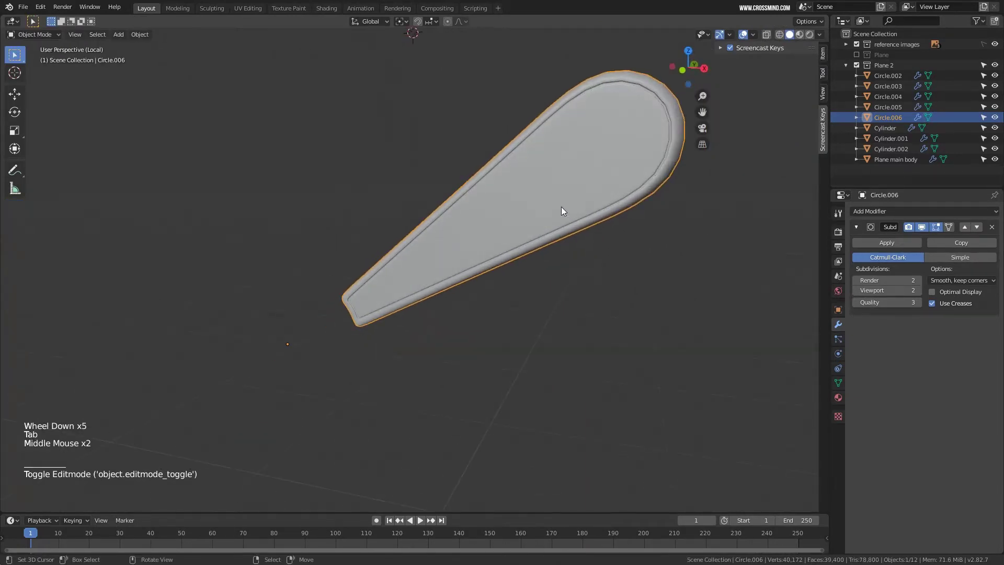
# In front view, select the blade's two inner front faces near the root and inset them by about 0.057 and again by about 0.028.
pyautogui.press('KP_1')
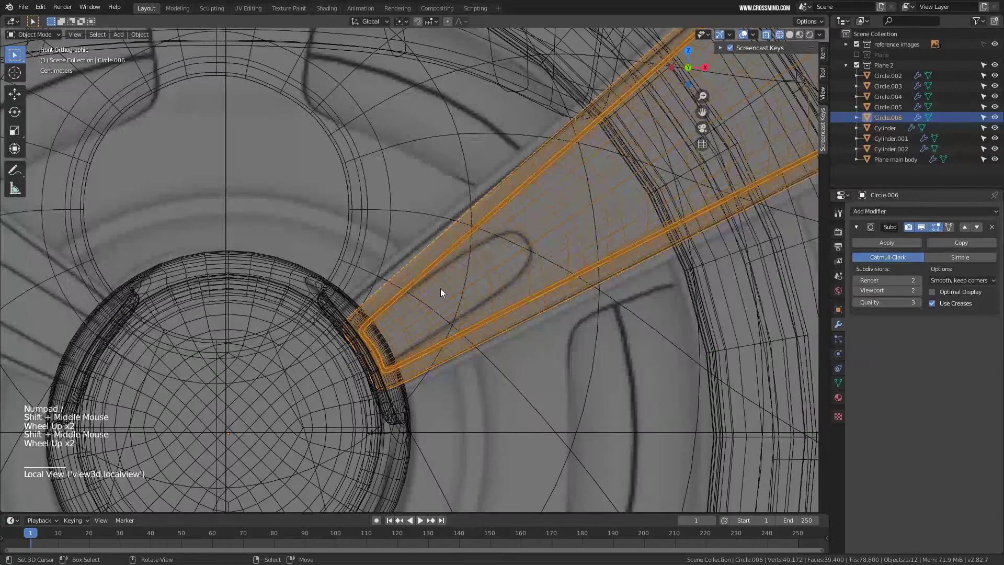
pyautogui.press('z')
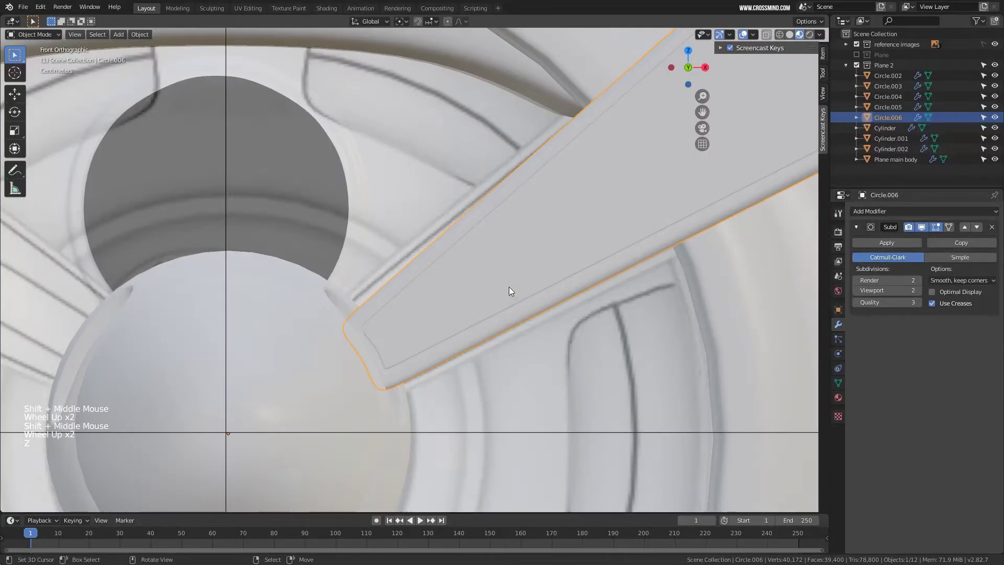
pyautogui.press('z')
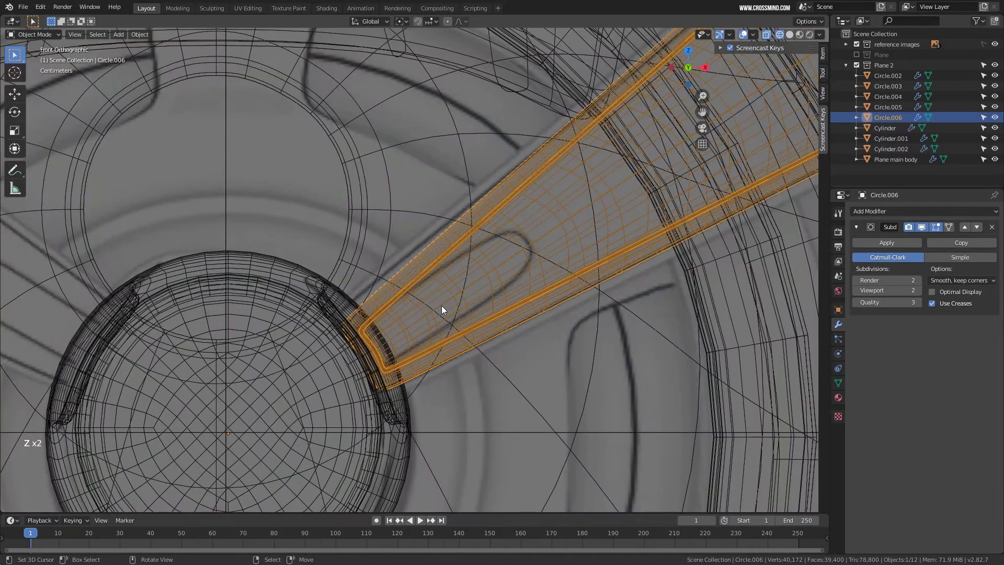
pyautogui.press('z')
pyautogui.press('Tab')
pyautogui.rightClick(478, 283)
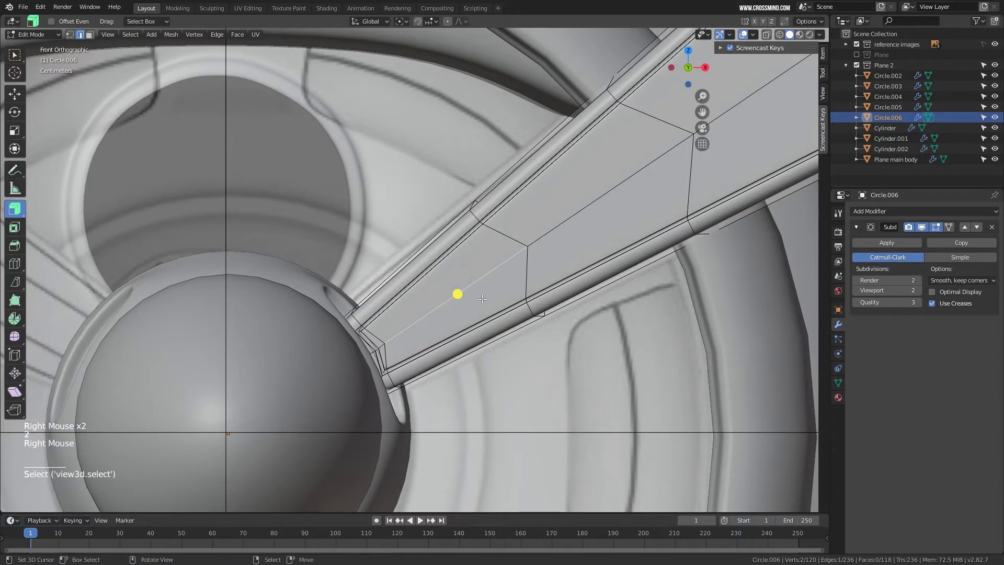
pyautogui.press('3')
pyautogui.rightClick(447, 275)
pyautogui.keyDown('shift'); pyautogui.rightClick(467, 301); pyautogui.keyUp('shift')
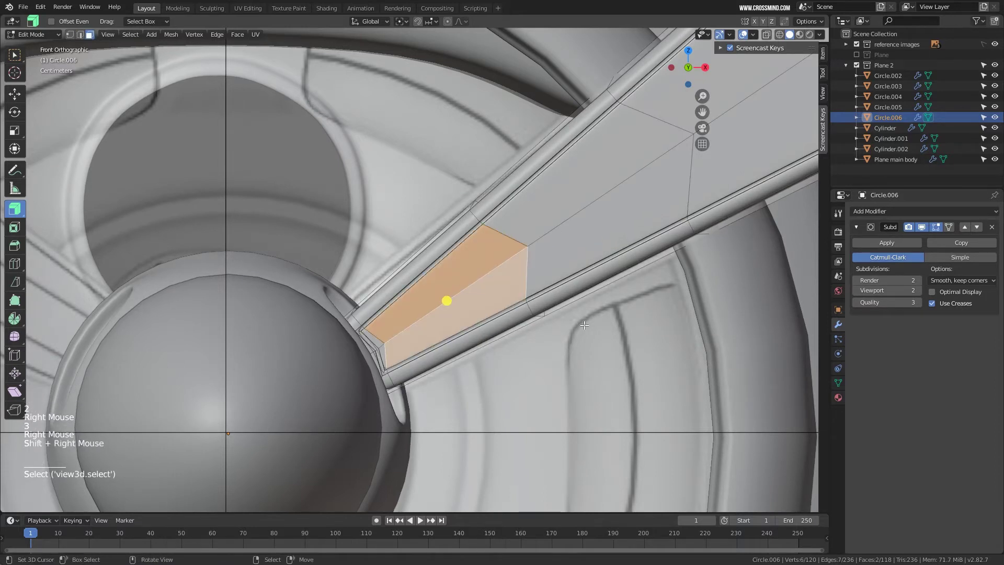
pyautogui.press('i')
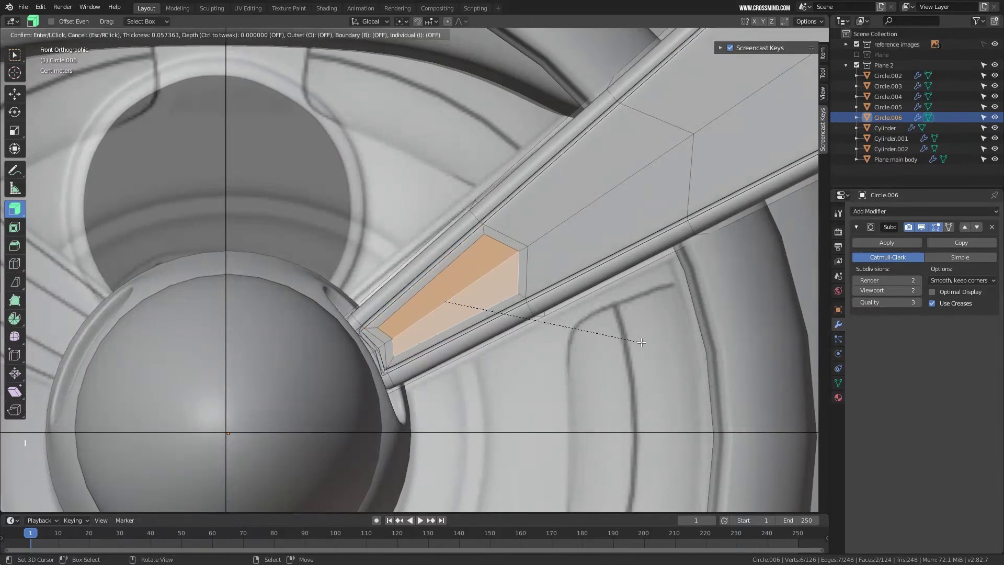
pyautogui.click(641, 342)
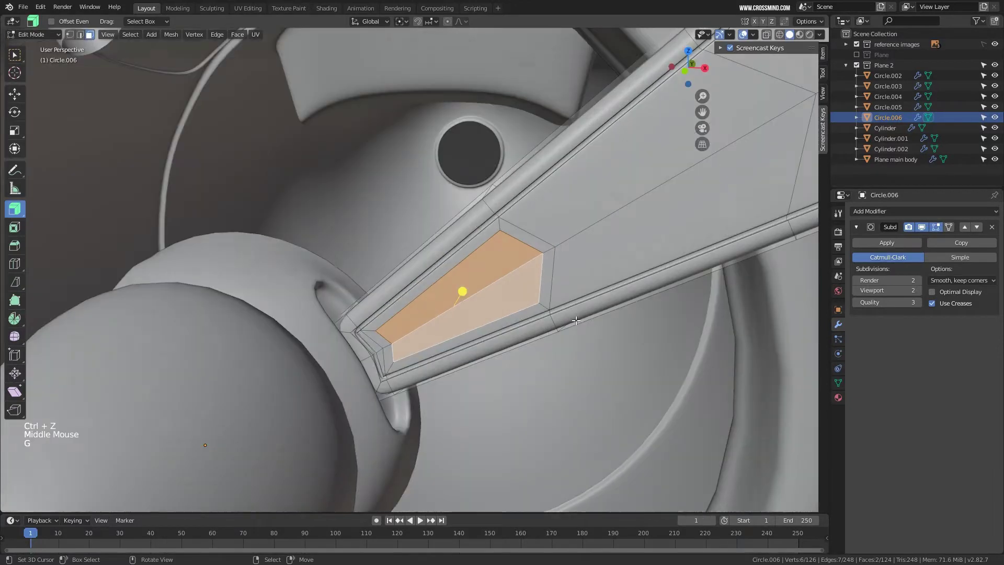
pyautogui.press('i')
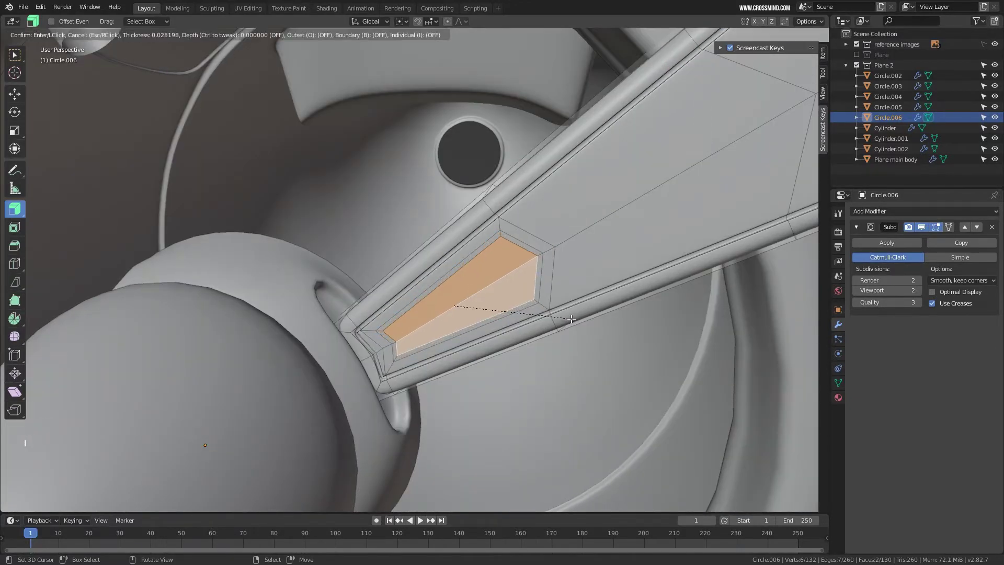
pyautogui.click(572, 318)
# Select the narrow ring of faces around the root inset, extrude it along its normals into a groove, and leave Edit Mode.
pyautogui.moveTo(571, 318); pyautogui.dragTo(583, 318, button='middle')
pyautogui.rightClick(491, 242)
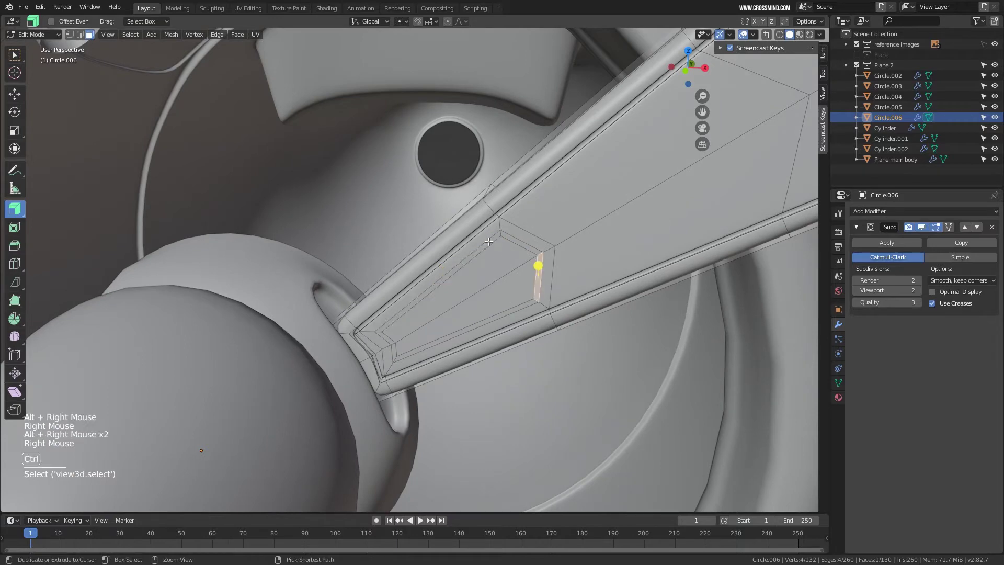
pyautogui.keyDown('ctrl'); pyautogui.rightClick(485, 246); pyautogui.keyUp('ctrl')
pyautogui.keyDown('ctrl'); pyautogui.rightClick(395, 354); pyautogui.keyUp('ctrl')
pyautogui.keyDown('ctrl'); pyautogui.rightClick(433, 349); pyautogui.keyUp('ctrl')
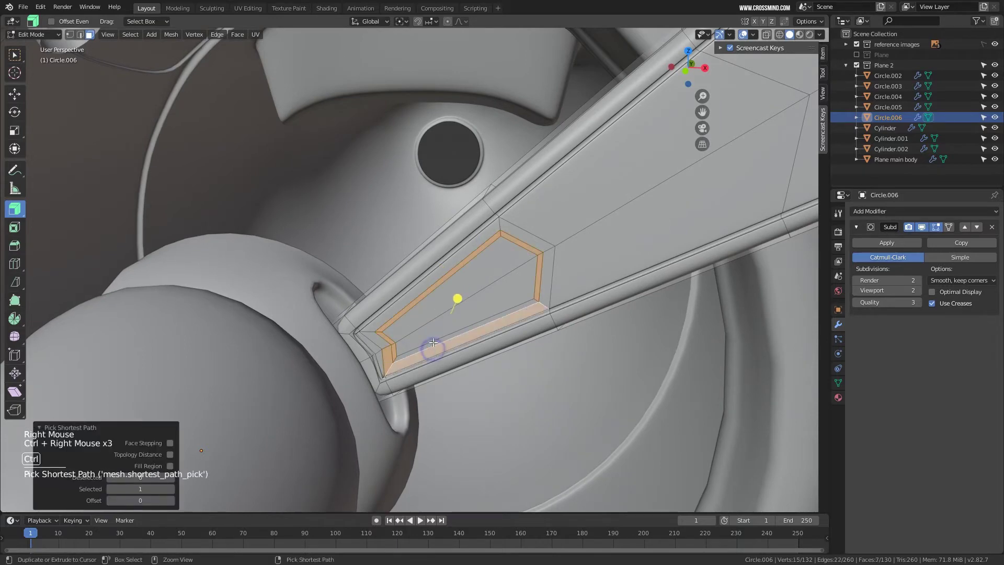
pyautogui.keyDown('ctrl'); pyautogui.rightClick(434, 344); pyautogui.keyUp('ctrl')
pyautogui.hotkey('ctrl', 'z')
pyautogui.hotkey('ctrl', 'z')
pyautogui.hotkey('ctrl', 'z')
pyautogui.keyDown('ctrl'); pyautogui.rightClick(443, 342); pyautogui.keyUp('ctrl')
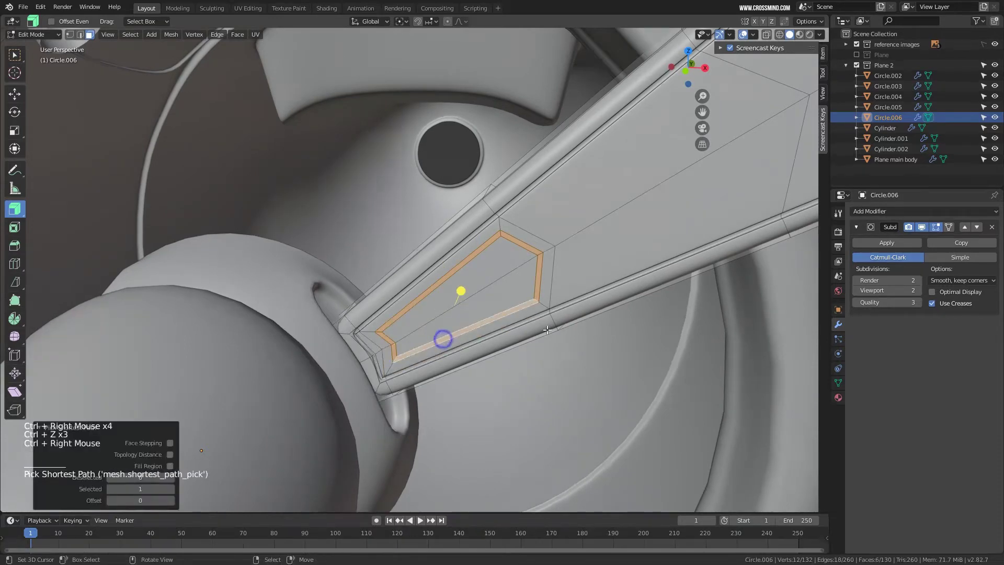
pyautogui.moveTo(443, 343); pyautogui.dragTo(1, 238, button='middle')
pyautogui.click(14, 211)
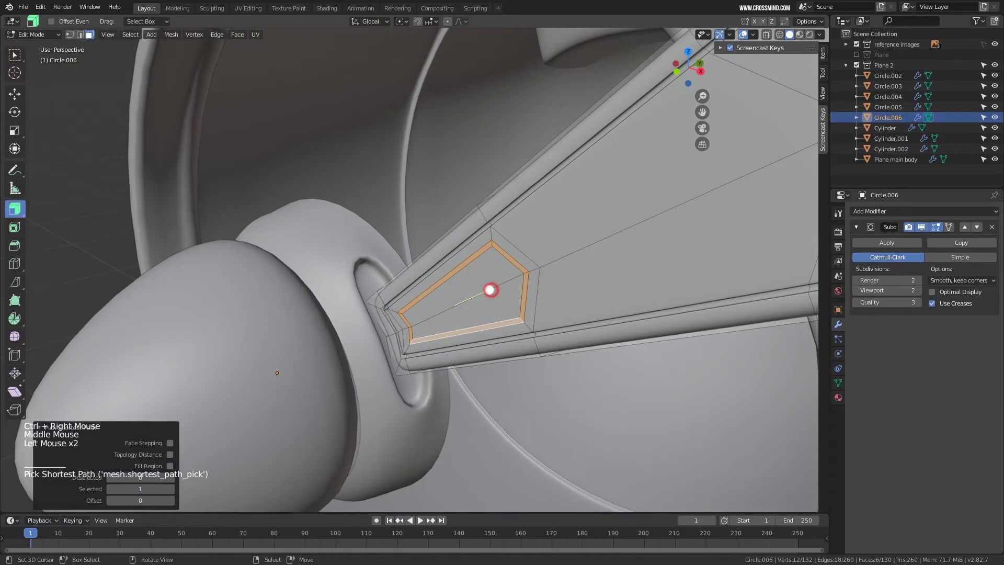
pyautogui.moveTo(490, 290); pyautogui.dragTo(511, 292)
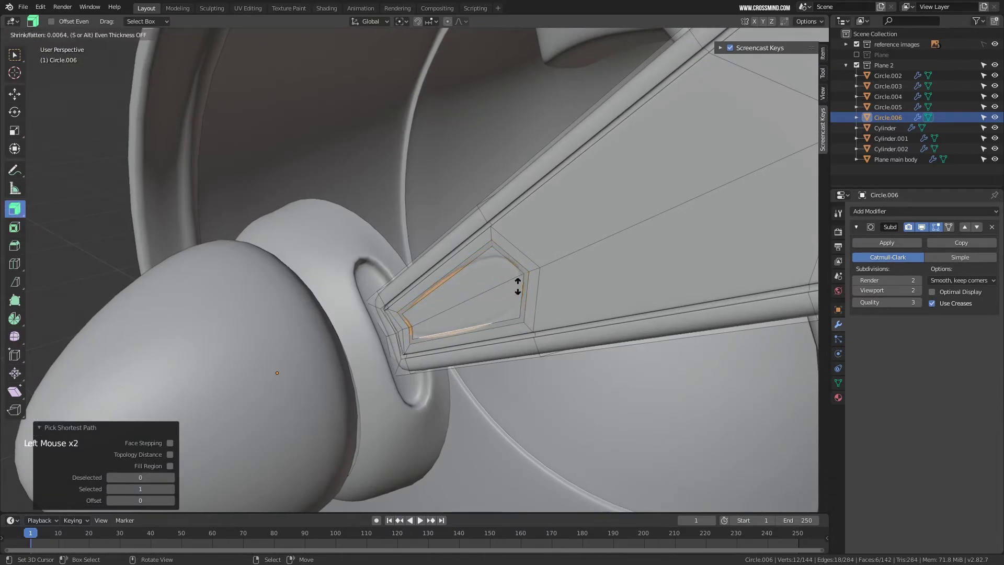
pyautogui.moveTo(518, 286); pyautogui.dragTo(504, 286)
pyautogui.scroll(-3, 505, 285)
pyautogui.press('Tab')
pyautogui.moveTo(504, 286); pyautogui.dragTo(462, 319, button='middle')
pyautogui.scroll(-3, 588, 299)
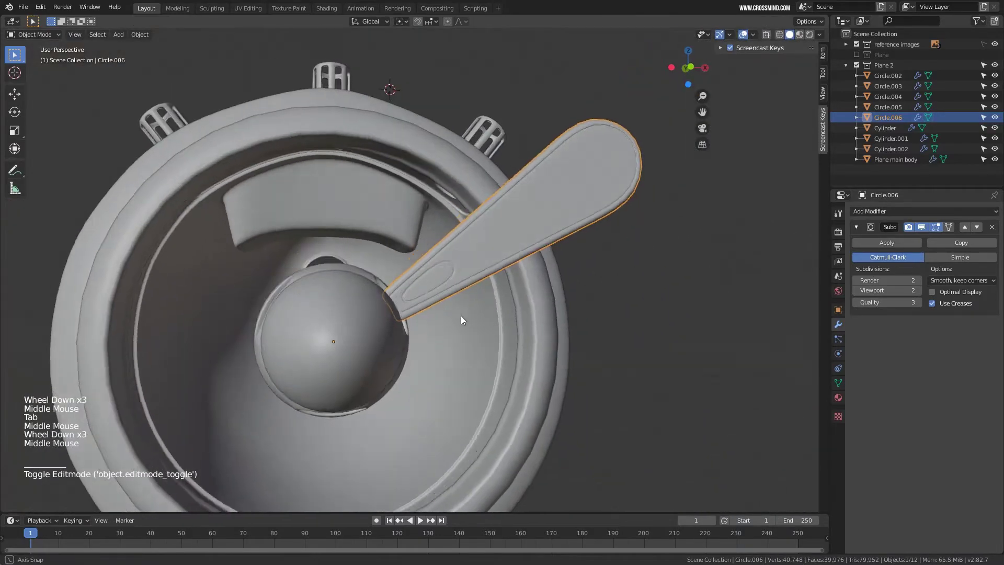
# Add a loop cut across the blade near its root with a slide factor of 0.880, and leave Edit Mode.
pyautogui.scroll(2, 462, 319)
pyautogui.press('Tab')
pyautogui.middleClick(441, 303)
pyautogui.hotkey('ctrl', 'r')
pyautogui.click(442, 303)
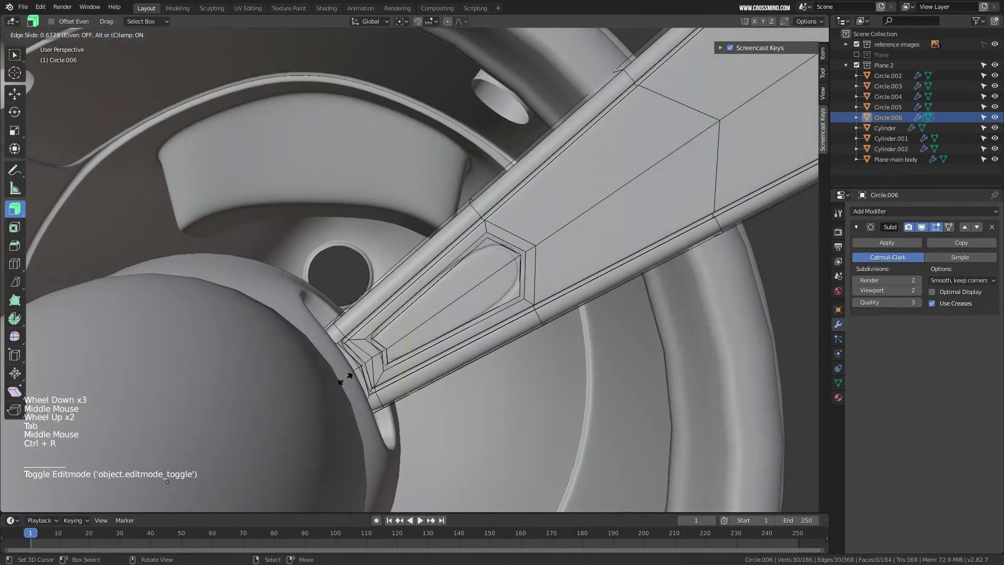
pyautogui.click(342, 396)
pyautogui.scroll(-2, 551, 294)
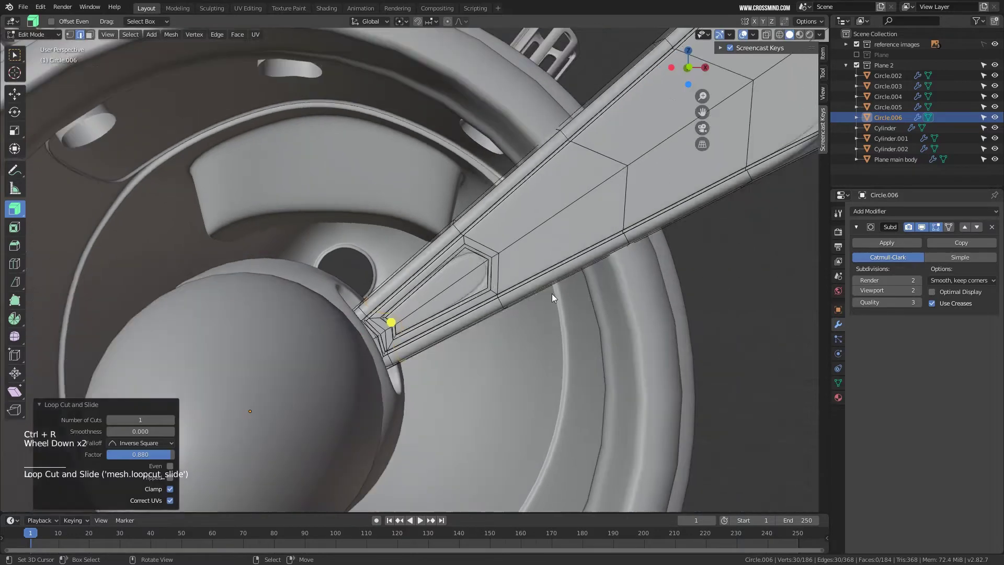
pyautogui.press('Tab')
pyautogui.moveTo(551, 293); pyautogui.dragTo(494, 302, button='middle')
pyautogui.scroll(-3, 541, 287)
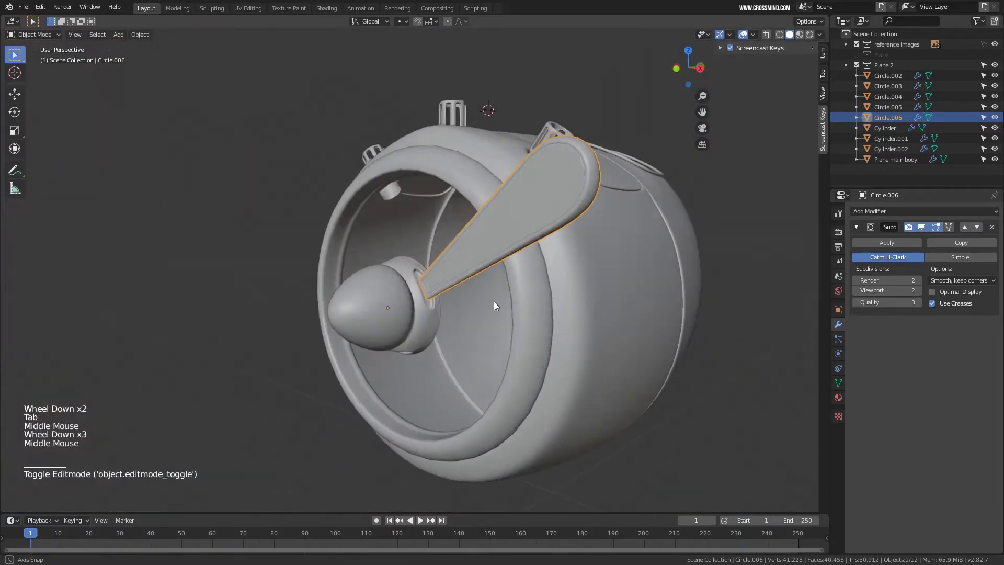
pyautogui.scroll(2, 493, 301)
pyautogui.scroll(-3, 549, 278)
pyautogui.moveTo(550, 277); pyautogui.dragTo(611, 263, button='middle')
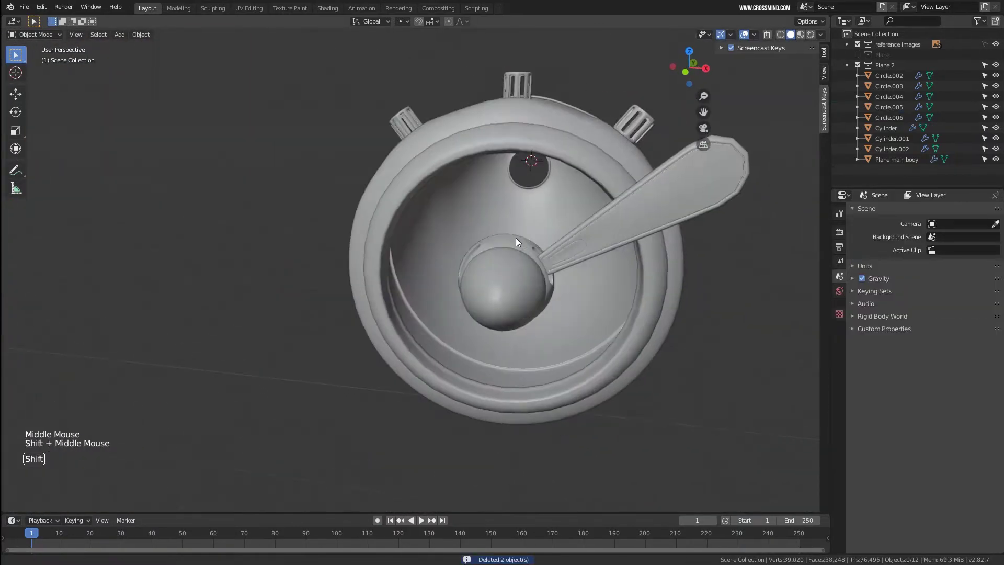
# Duplicate the propeller blade in front view and rotate the copy -120° around the hub.
pyautogui.rightClick(621, 206)
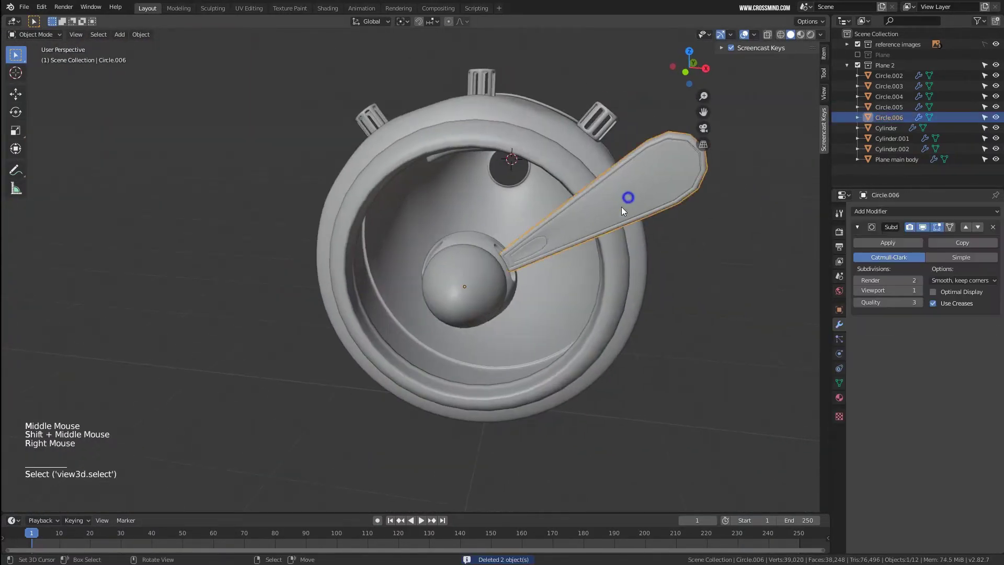
pyautogui.moveTo(622, 206); pyautogui.dragTo(600, 247, button='middle')
pyautogui.press('KP_1')
pyautogui.scroll(4, 600, 247)
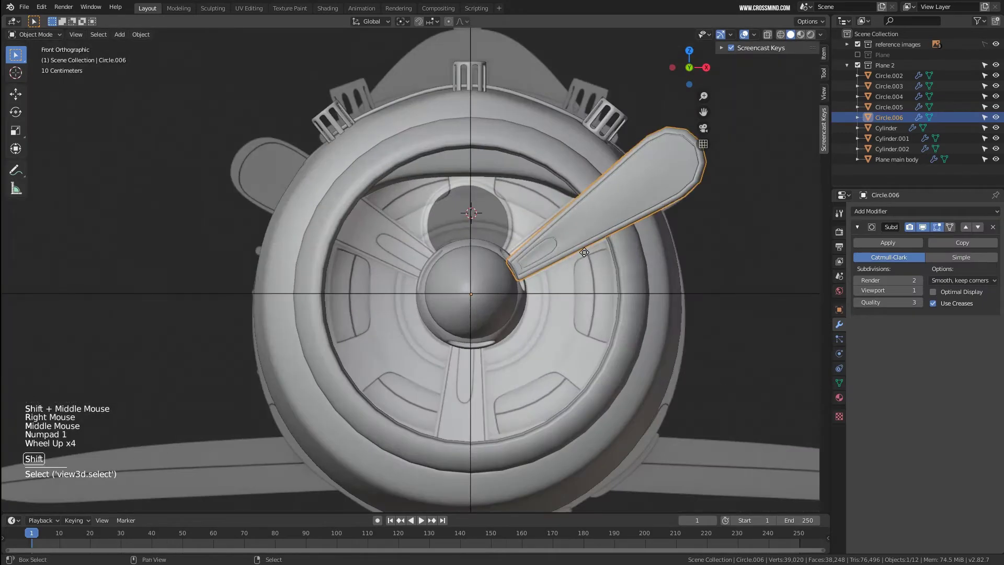
pyautogui.hotkey('shift', 'd')
pyautogui.press('r')
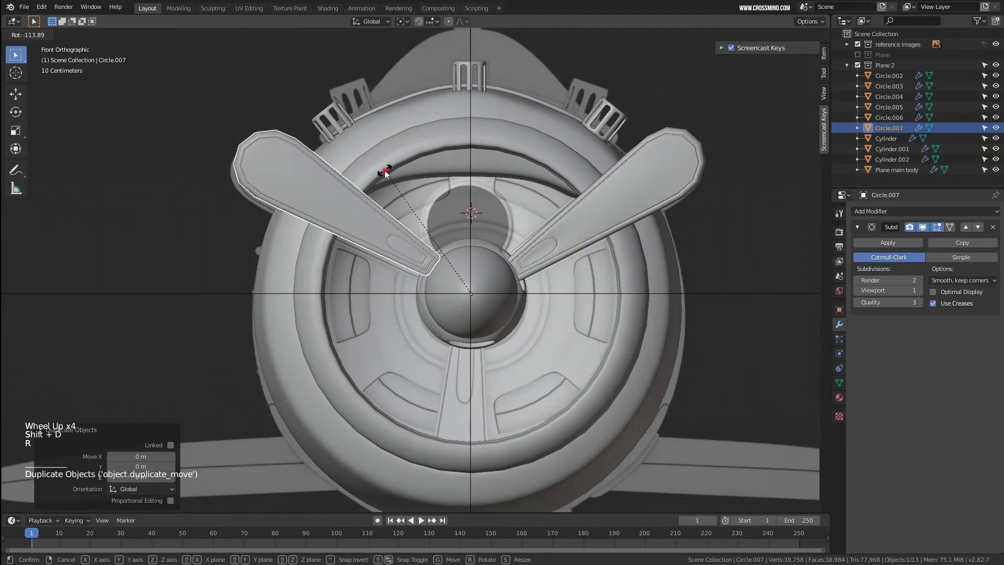
pyautogui.click(385, 163)
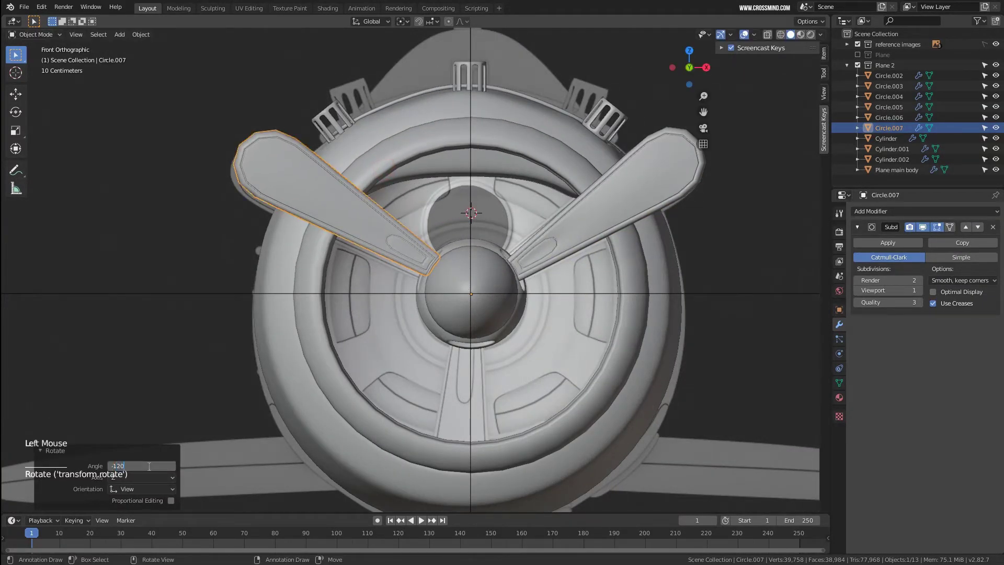
pyautogui.press('Return')
# Duplicate the second blade and rotate the new copy -120° to place the third blade below the hub.
pyautogui.keyDown('shift'); pyautogui.moveTo(453, 262); pyautogui.dragTo(433, 215, button='middle'); pyautogui.keyUp('shift')
pyautogui.hotkey('shift', 'd')
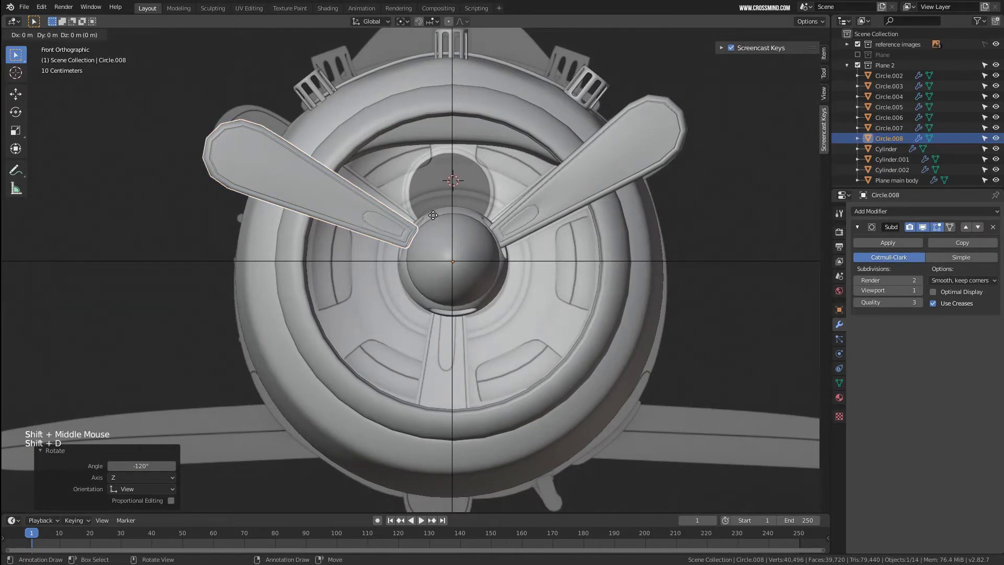
pyautogui.press('r')
pyautogui.click(393, 328)
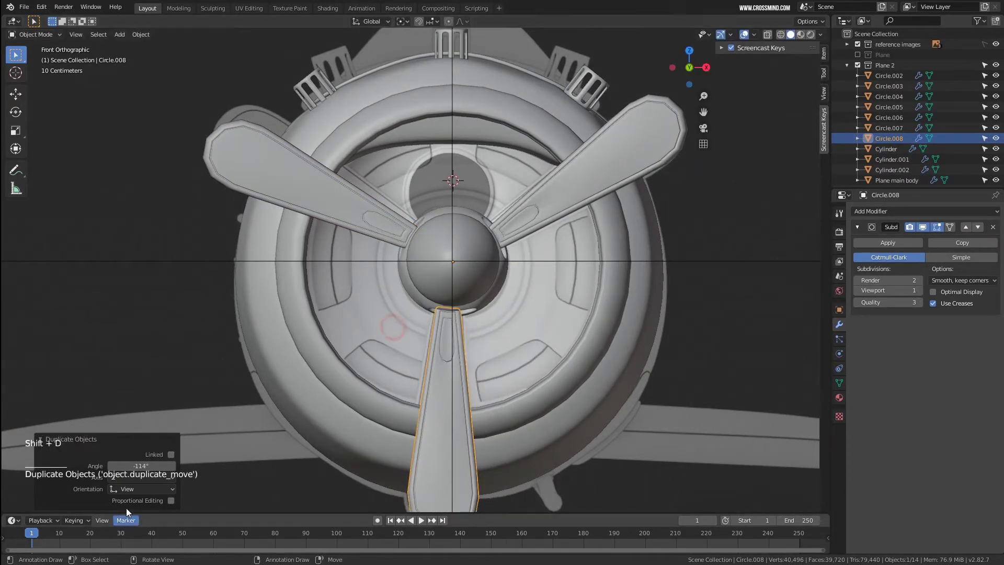
pyautogui.click(148, 463)
pyautogui.write('-120')
pyautogui.press('Return')
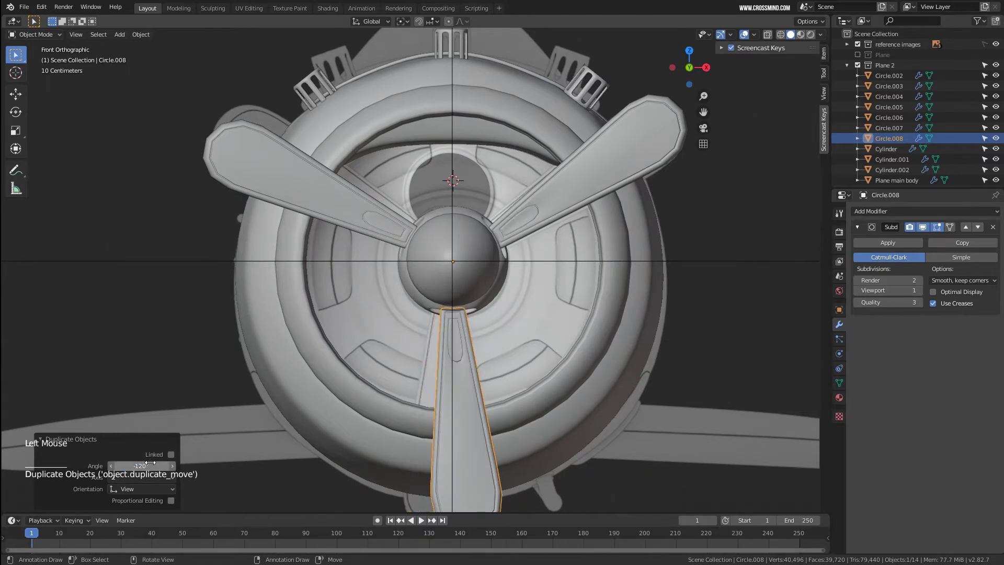
# Place the 3D cursor on the reference exhaust cone behind the tail and add an 18-vertex mesh circle with a 1 m radius.
pyautogui.scroll(-3, 528, 264)
pyautogui.keyDown('shift'); pyautogui.moveTo(406, 278); pyautogui.dragTo(522, 285, button='middle'); pyautogui.keyUp('shift')
pyautogui.press('KP_1')
pyautogui.press('KP_3')
pyautogui.scroll(3, 460, 320)
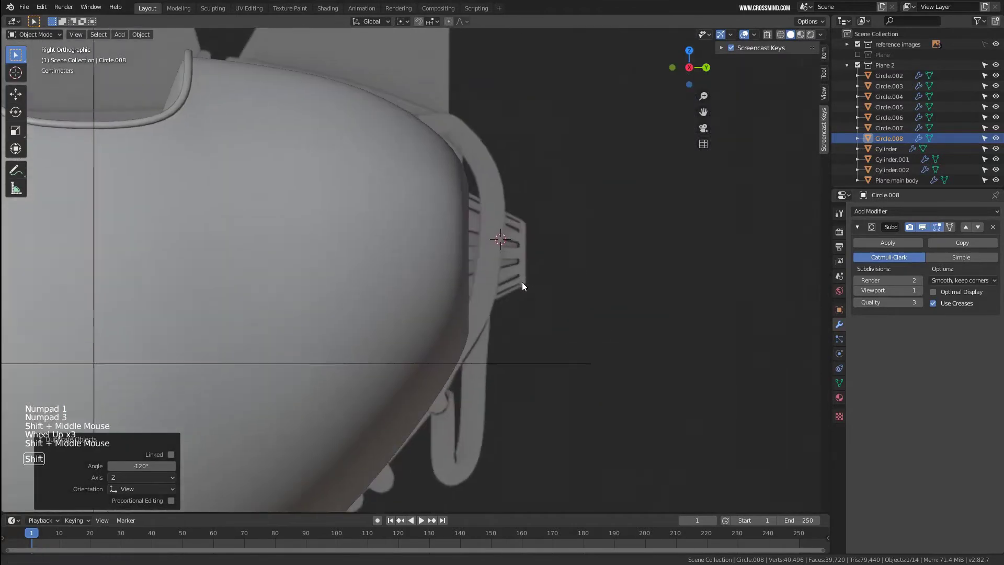
pyautogui.scroll(2, 558, 236)
pyautogui.click(558, 234)
pyautogui.hotkey('shift', 'a')
pyautogui.moveTo(544, 249)
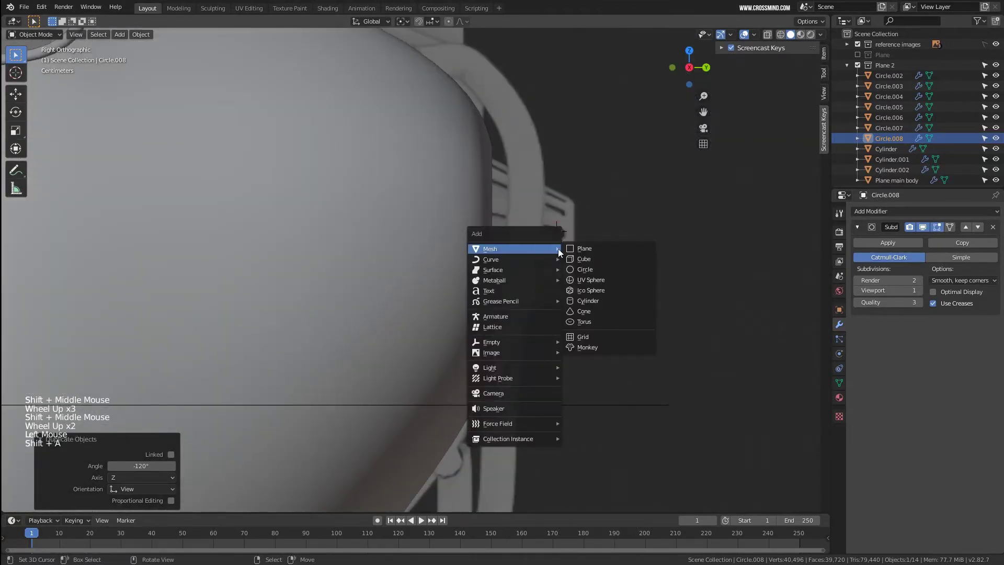
pyautogui.click(513, 261)
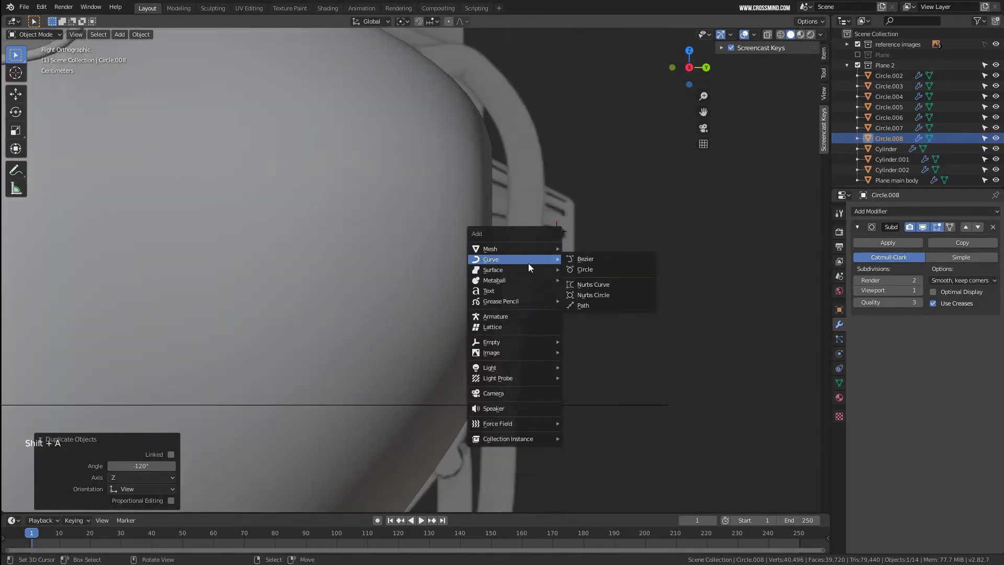
pyautogui.click(514, 250)
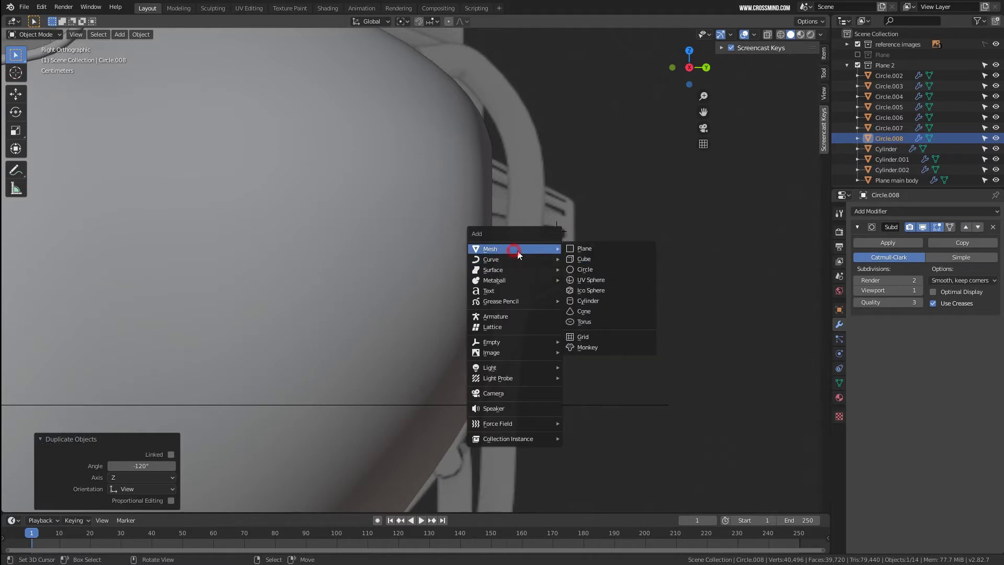
pyautogui.click(594, 267)
# Rotate the new circle 90° upright in the side view and scale it down to about 0.17.
pyautogui.scroll(-4, 495, 289)
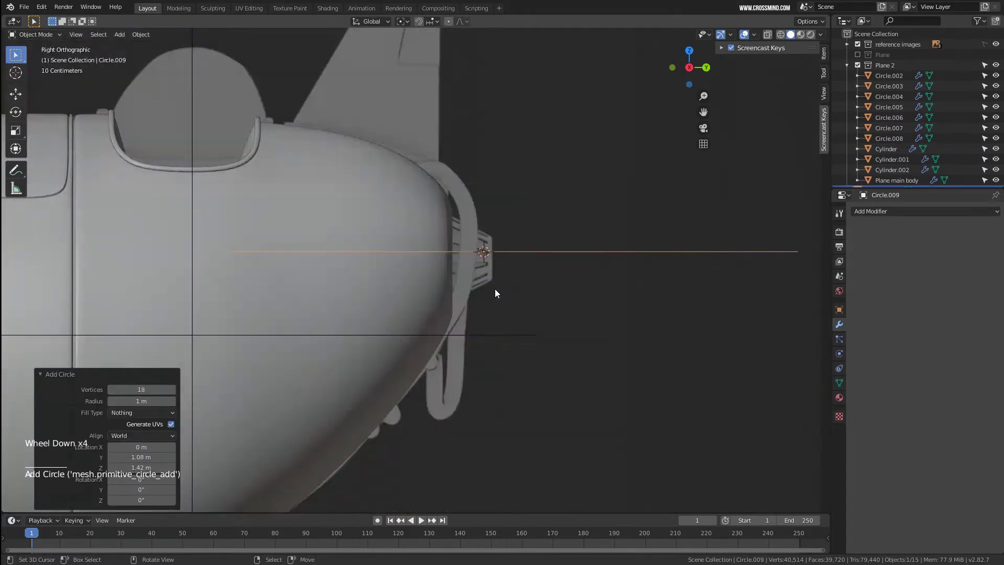
pyautogui.press('r')
pyautogui.press('Return')
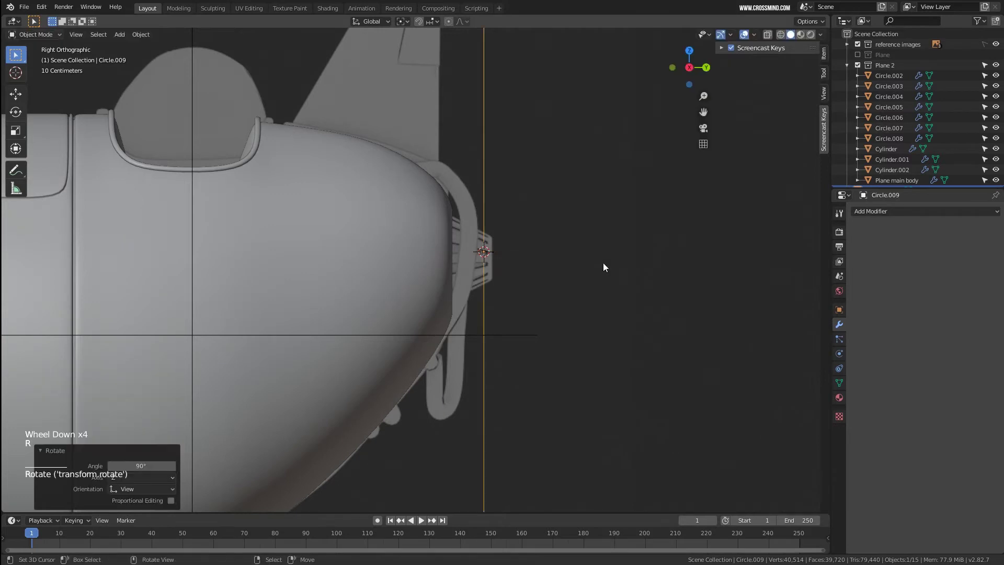
pyautogui.press('s')
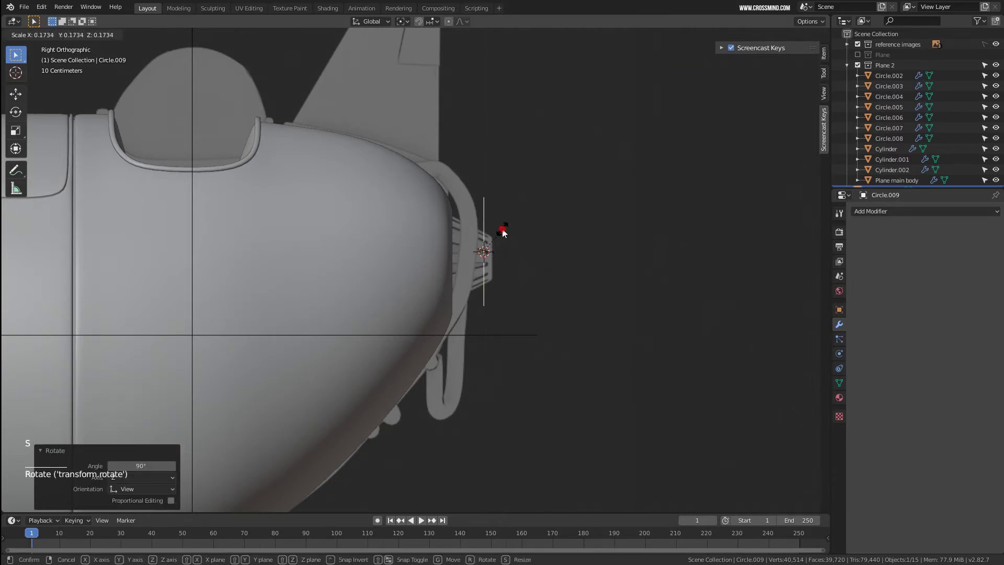
pyautogui.click(503, 233)
# Scale the circle by about 0.68 and move it along Y against the tail opening, fine-tuning its size.
pyautogui.scroll(3, 627, 301)
pyautogui.press('s')
pyautogui.click(611, 286)
pyautogui.press('g')
pyautogui.press('y')
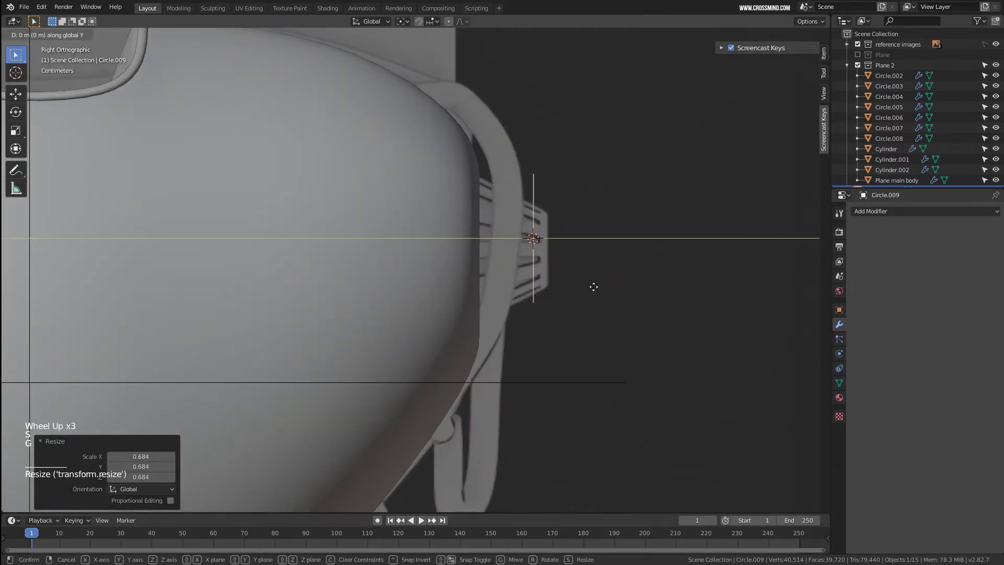
pyautogui.click(560, 292)
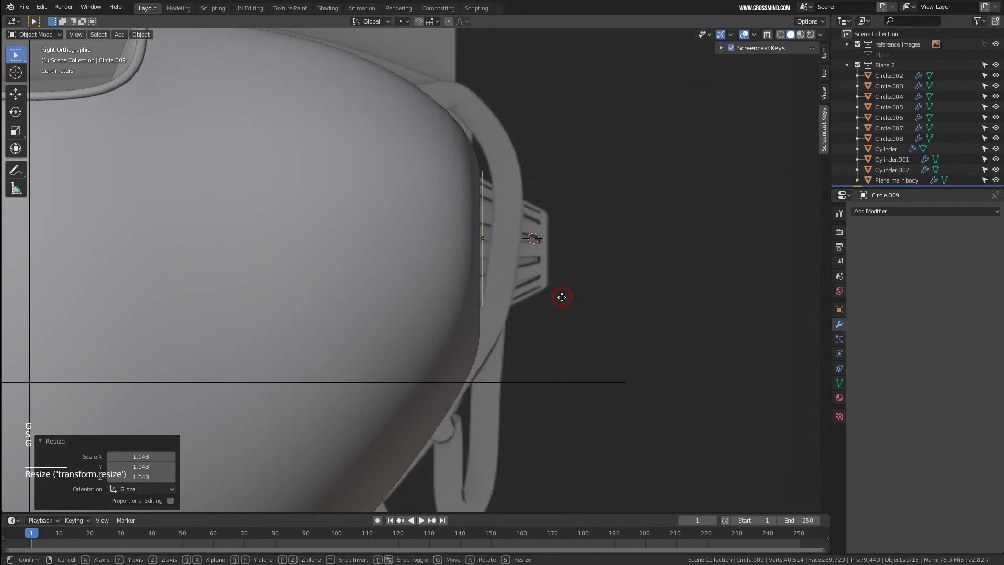
# Align the circle to the plane's main body on the X axis, using centers relative to the active object.
pyautogui.moveTo(560, 300)
pyautogui.mouseDown(button='middle')
pyautogui.moveTo(459, 309)
pyautogui.moveTo(566, 290)
pyautogui.mouseUp(button='middle')
pyautogui.scroll(2, 575, 282)
pyautogui.keyDown('shift'); pyautogui.rightClick(626, 239); pyautogui.keyUp('shift')
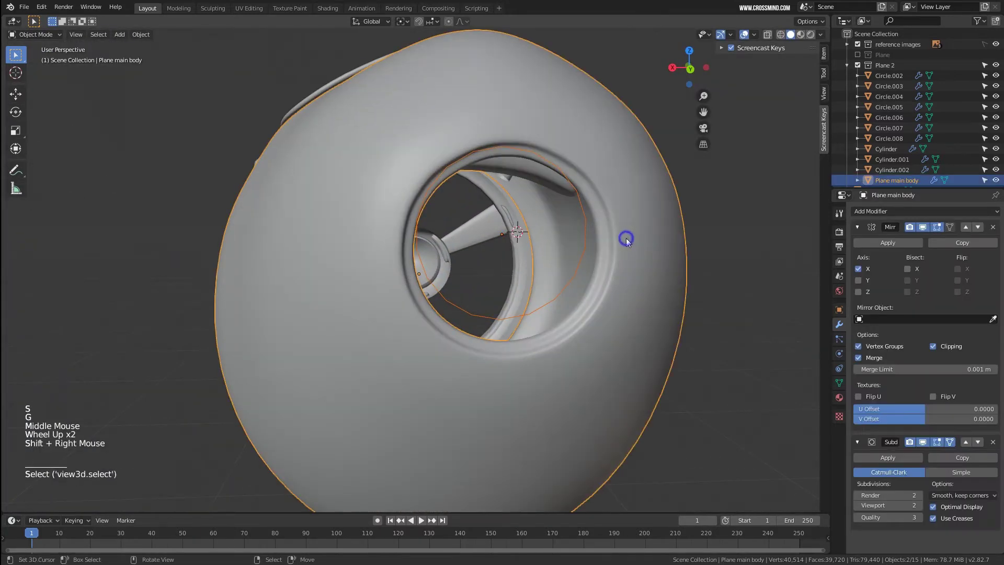
pyautogui.press('space')
pyautogui.write('align')
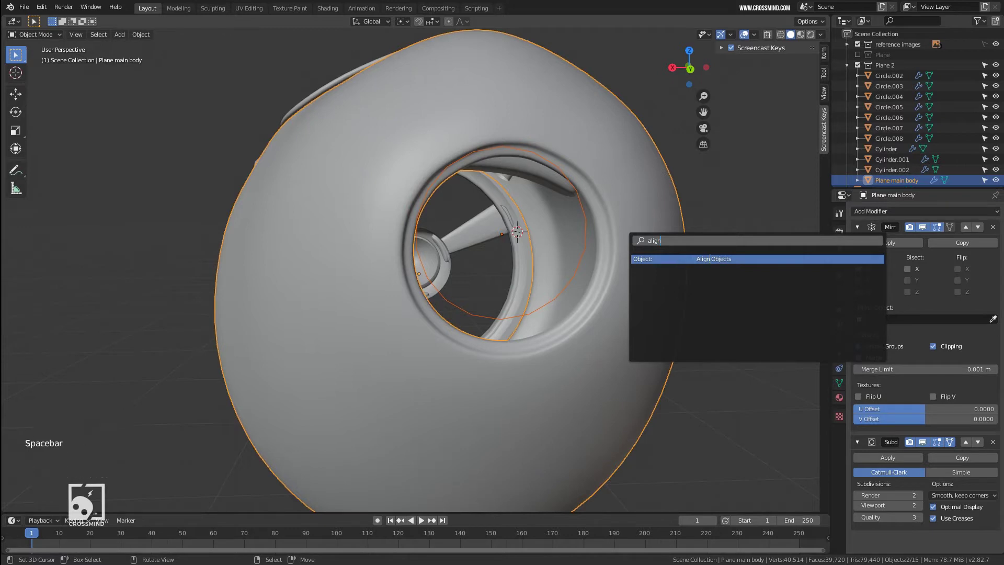
pyautogui.click(709, 260)
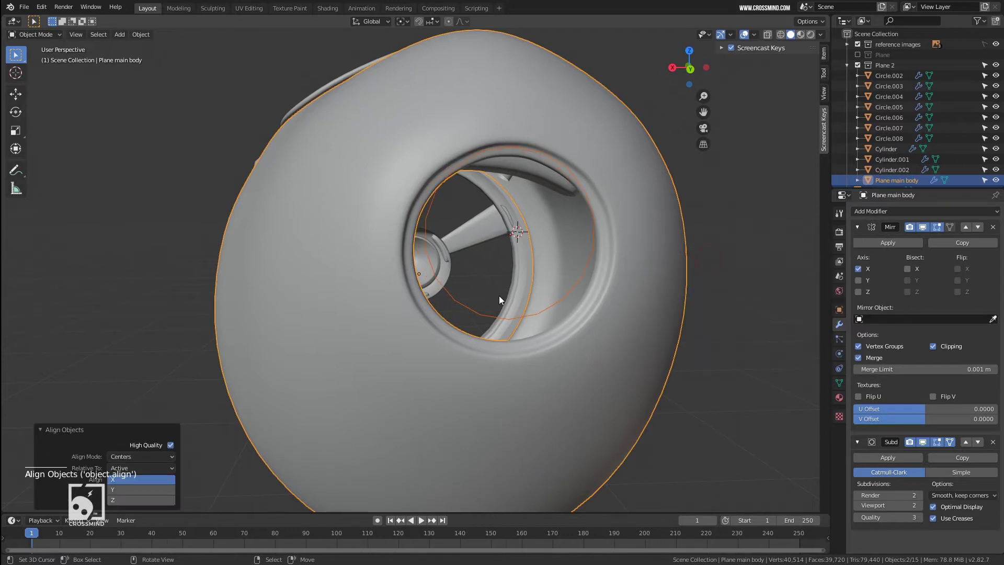
pyautogui.click(133, 479)
pyautogui.press('KP_Enter')
# Move the circle down along Z by about 0.0195 m to centre it in the tail opening.
pyautogui.moveTo(410, 365); pyautogui.dragTo(631, 250, button='middle')
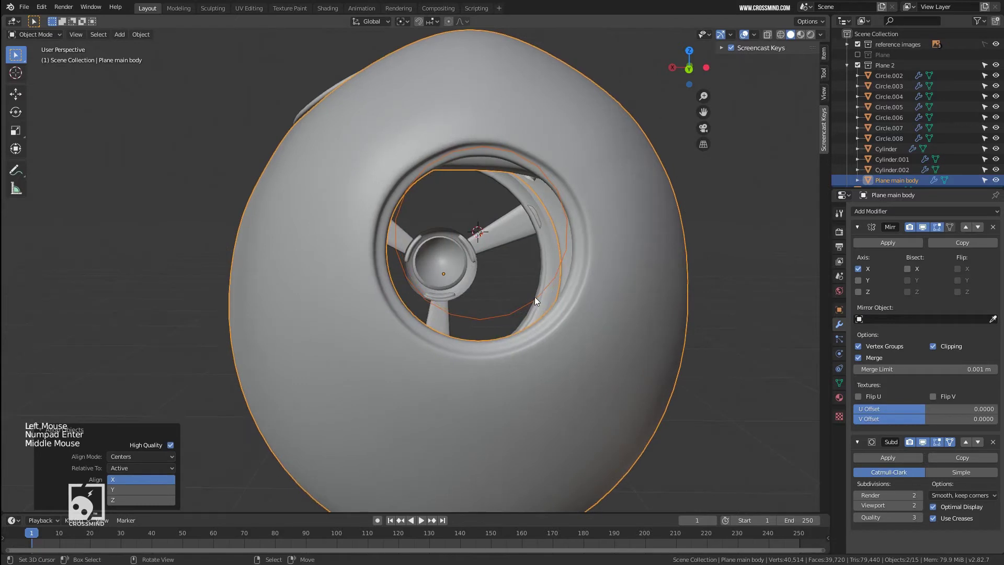
pyautogui.rightClick(534, 296)
pyautogui.press('g')
pyautogui.press('z')
pyautogui.click(576, 320)
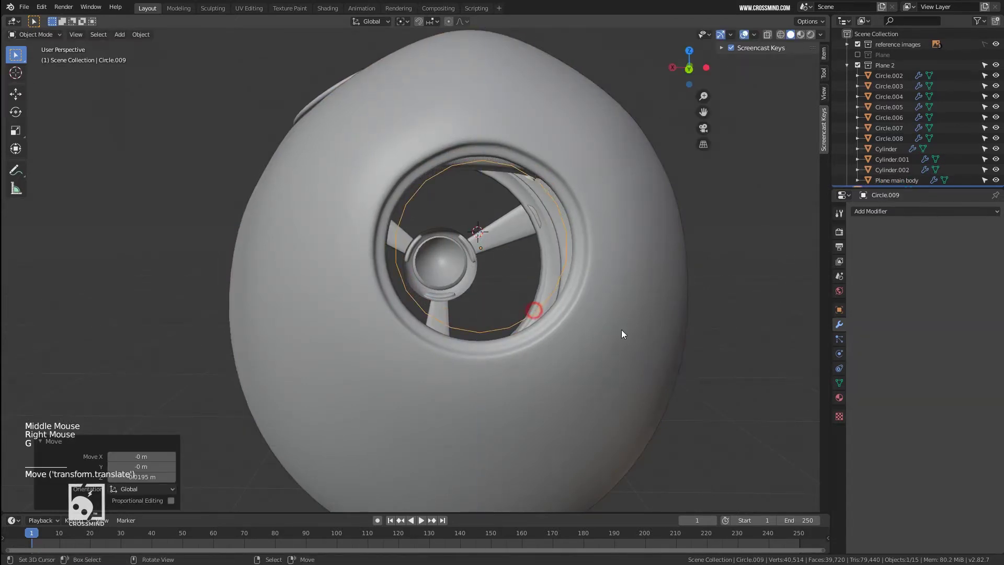
# Enlarge the circle by about 1.11 and fine-tune its size and Z position to match the tail opening's rim.
pyautogui.press('s')
pyautogui.click(636, 341)
pyautogui.press('g')
pyautogui.press('z')
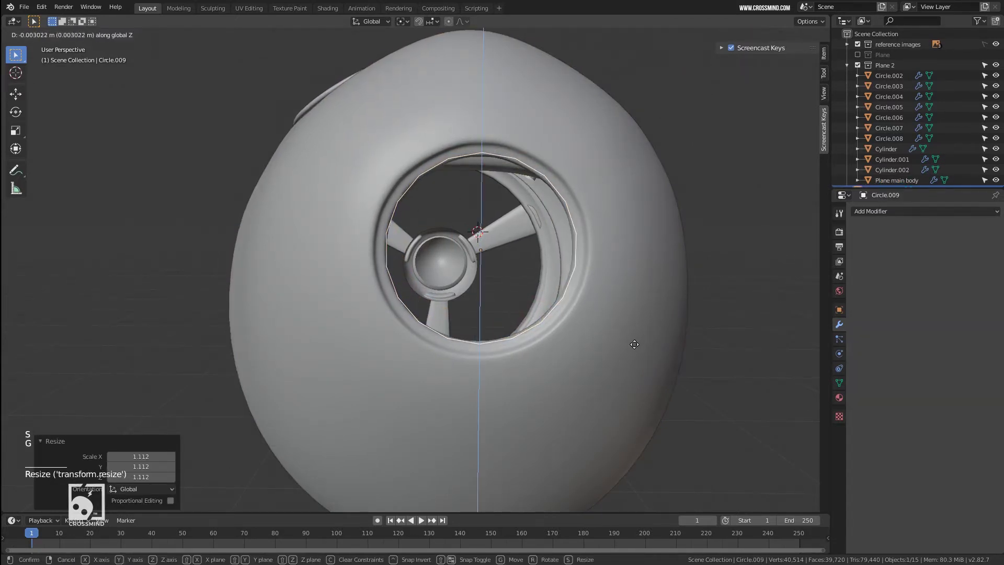
pyautogui.click(635, 344)
pyautogui.press('s')
pyautogui.click(638, 346)
pyautogui.moveTo(617, 329); pyautogui.dragTo(651, 318, button='middle')
pyautogui.press('g')
pyautogui.press('z')
pyautogui.click(616, 332)
# Extrude the circle's edge loop about 0.122 m backward along Y and scale the new end to about 0.44, forming a tapered cone.
pyautogui.moveTo(464, 254); pyautogui.dragTo(513, 235, button='middle')
pyautogui.press('Tab')
pyautogui.press('KP_1')
pyautogui.press('KP_3')
pyautogui.press('e')
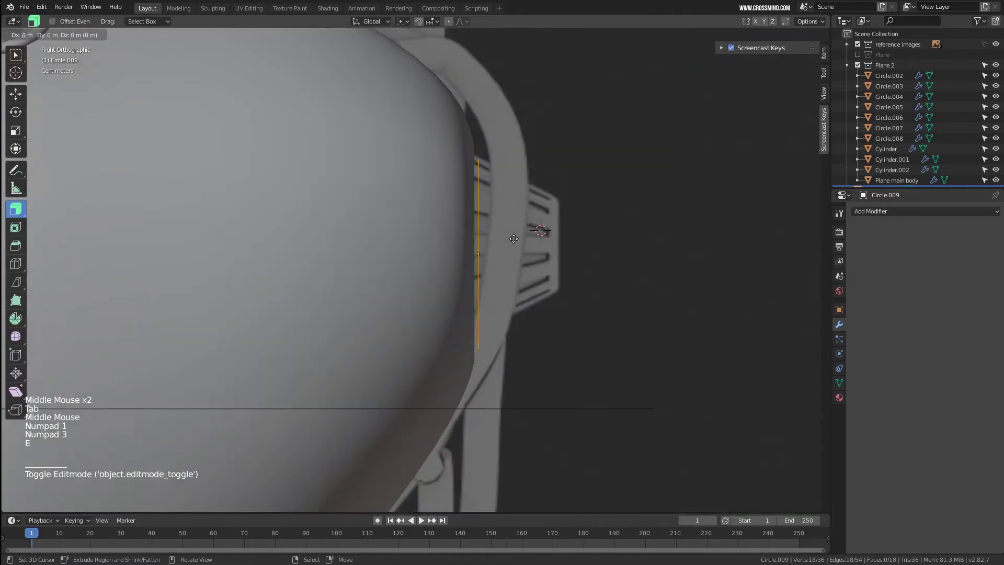
pyautogui.click(596, 247)
pyautogui.press('s')
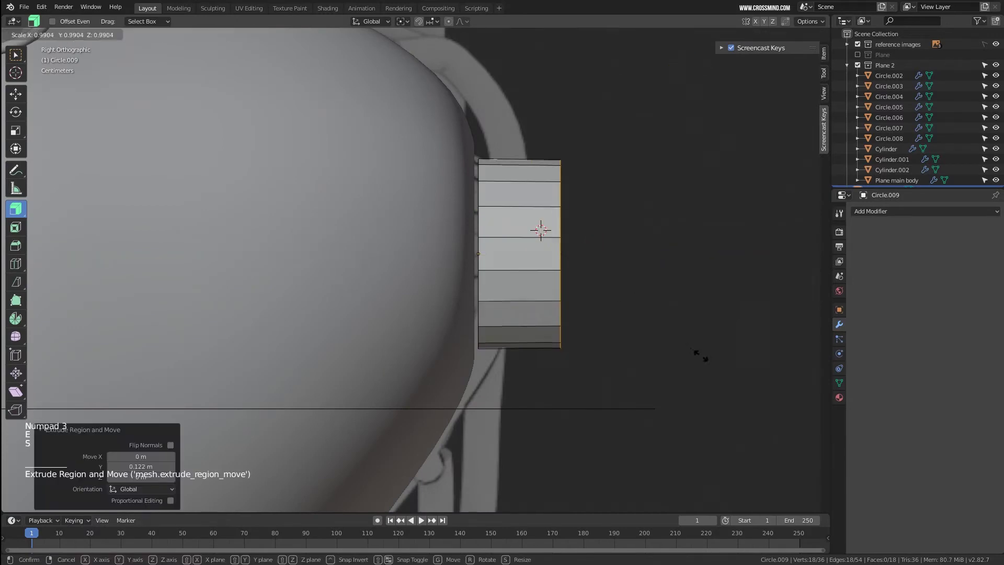
pyautogui.click(612, 309)
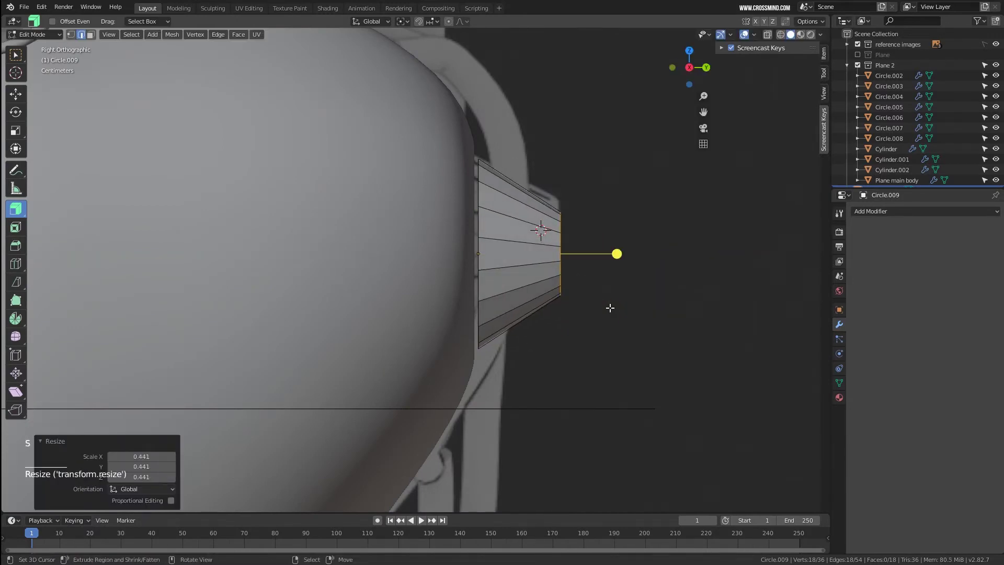
# Shift the whole cone about 0.0086 m toward the body along Y and adjust its narrow end along Y to match the reference.
pyautogui.press('a')
pyautogui.press('g')
pyautogui.click(605, 308)
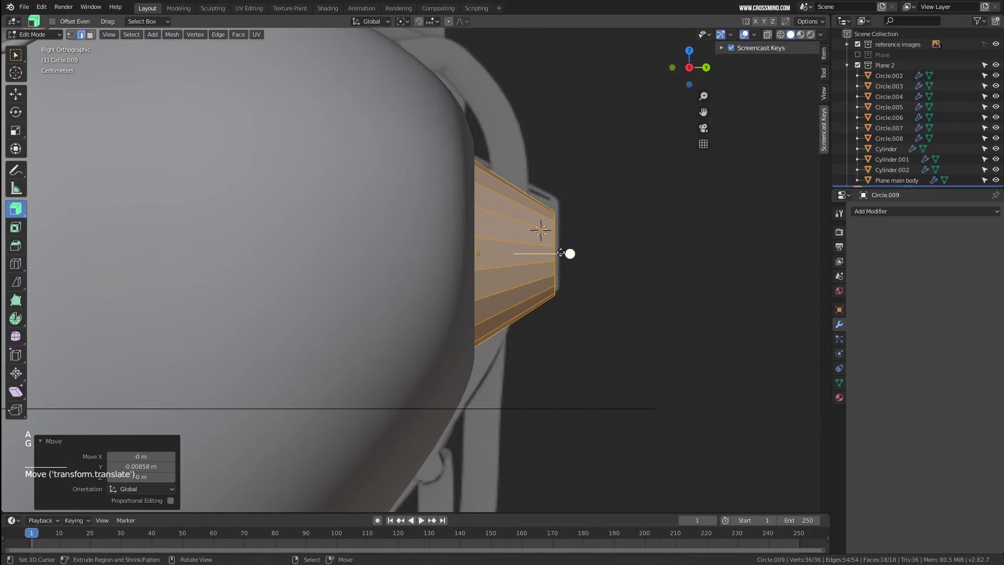
pyautogui.rightClick(554, 253)
pyautogui.keyDown('alt'); pyautogui.rightClick(562, 255); pyautogui.keyUp('alt')
pyautogui.press('g')
pyautogui.press('y')
pyautogui.click(589, 262)
# Select all faces of the cone and inset them individually.
pyautogui.scroll(-2, 565, 269)
pyautogui.moveTo(612, 257); pyautogui.dragTo(482, 235, button='middle')
pyautogui.scroll(-2, 605, 281)
pyautogui.scroll(3, 558, 224)
pyautogui.scroll(2, 549, 199)
pyautogui.press('a')
pyautogui.press('3')
pyautogui.press('i')
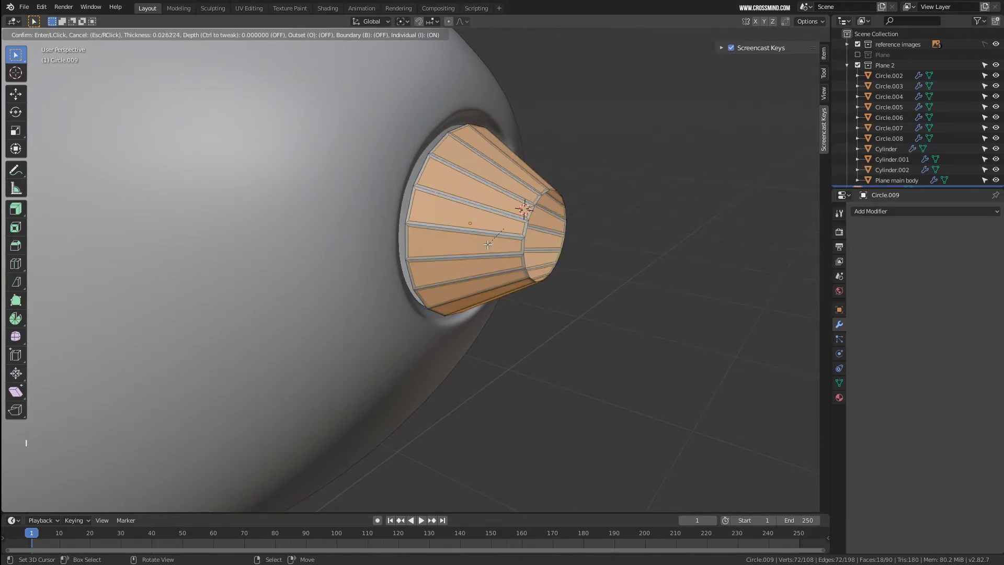
pyautogui.click(488, 245)
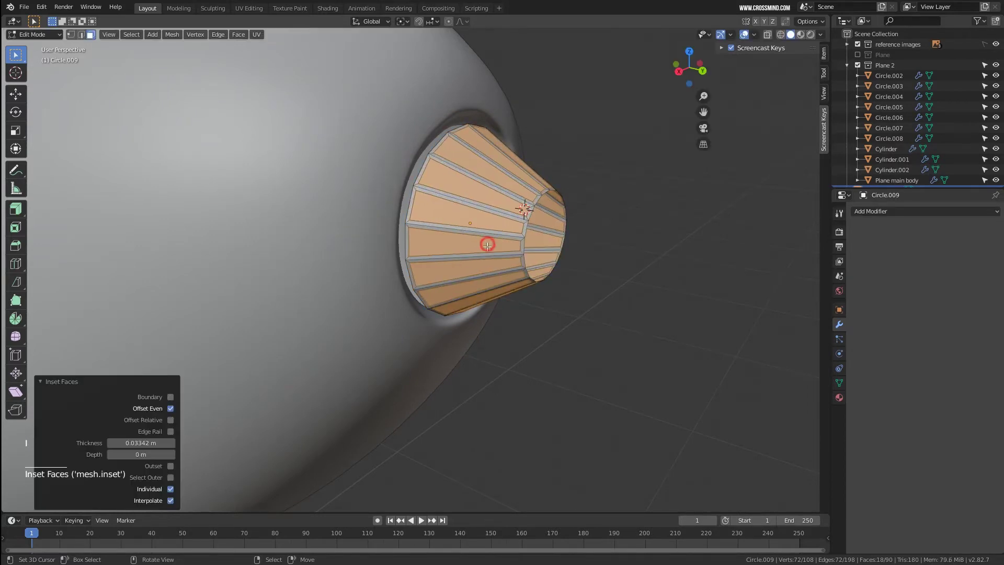
# Keep the inset individual and set its thickness to 0.05142 m.
pyautogui.click(171, 489)
pyautogui.click(170, 489)
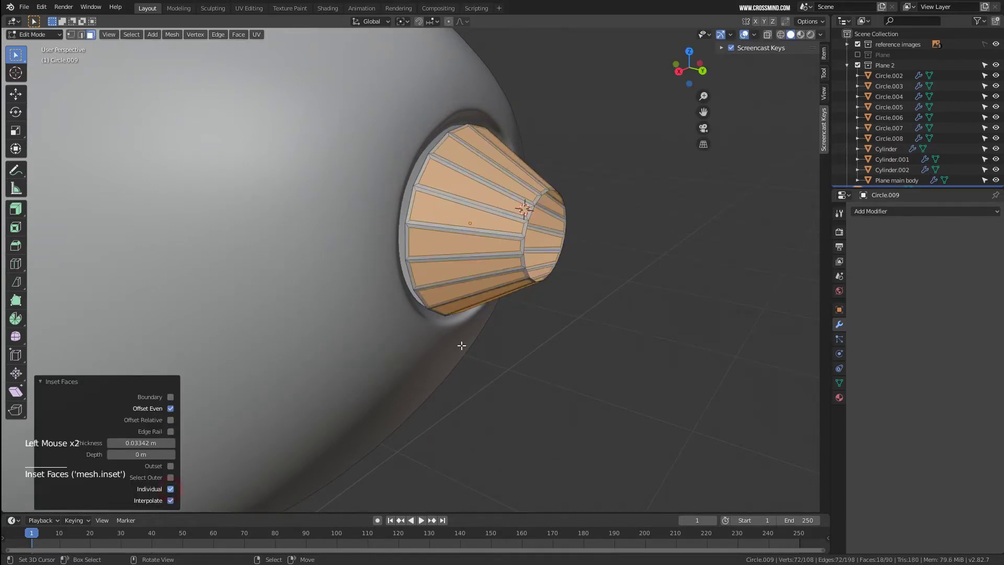
pyautogui.middleClick(451, 275)
pyautogui.scroll(2, 451, 275)
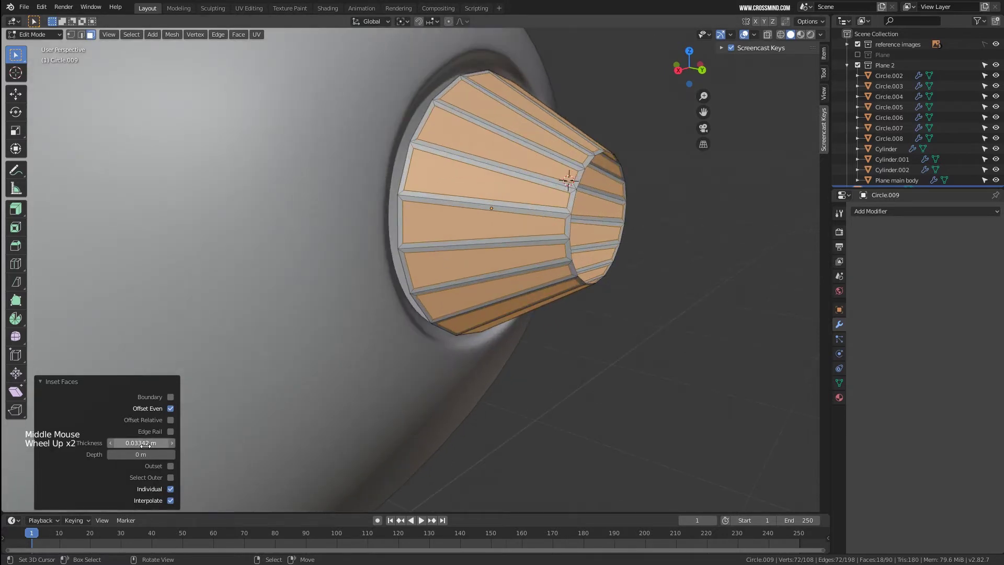
pyautogui.moveTo(140, 443); pyautogui.dragTo(157, 442)
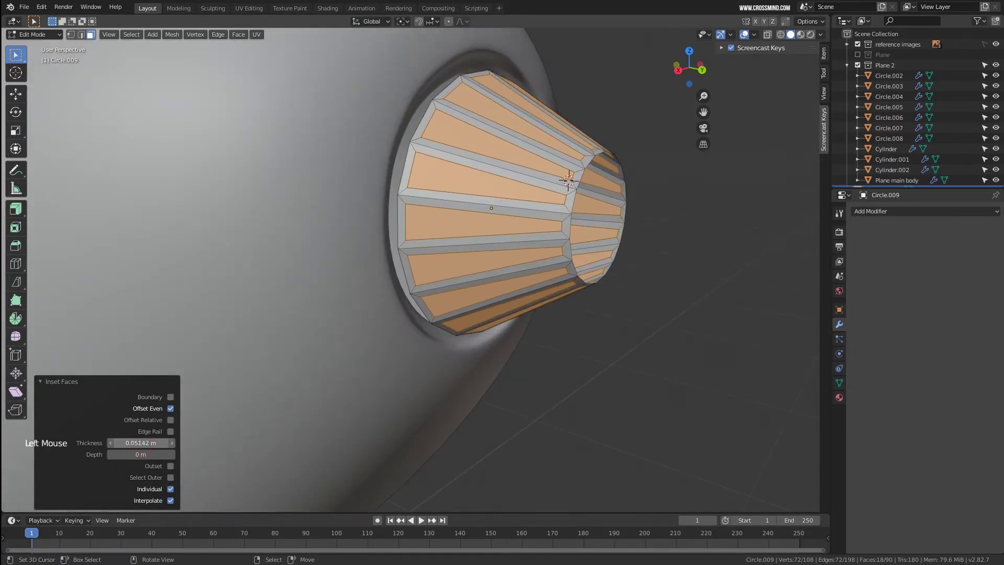
# Extrude the inset faces inward along their normals to form recessed slots between the cone's ribs.
pyautogui.moveTo(311, 383); pyautogui.dragTo(457, 268, button='middle')
pyautogui.moveTo(24, 217); pyautogui.dragTo(52, 230)
pyautogui.moveTo(582, 223); pyautogui.dragTo(596, 238)
pyautogui.keyDown('shift'); pyautogui.moveTo(601, 204); pyautogui.dragTo(580, 233, button='middle'); pyautogui.keyUp('shift')
pyautogui.scroll(2, 573, 238)
pyautogui.scroll(-2, 578, 231)
pyautogui.middleClick(577, 231)
pyautogui.moveTo(373, 191); pyautogui.dragTo(392, 180, button='middle')
# Isolate the cone in local view and extrude the outer edge loop of its wide end about 0.019 m along Y.
pyautogui.rightClick(371, 184)
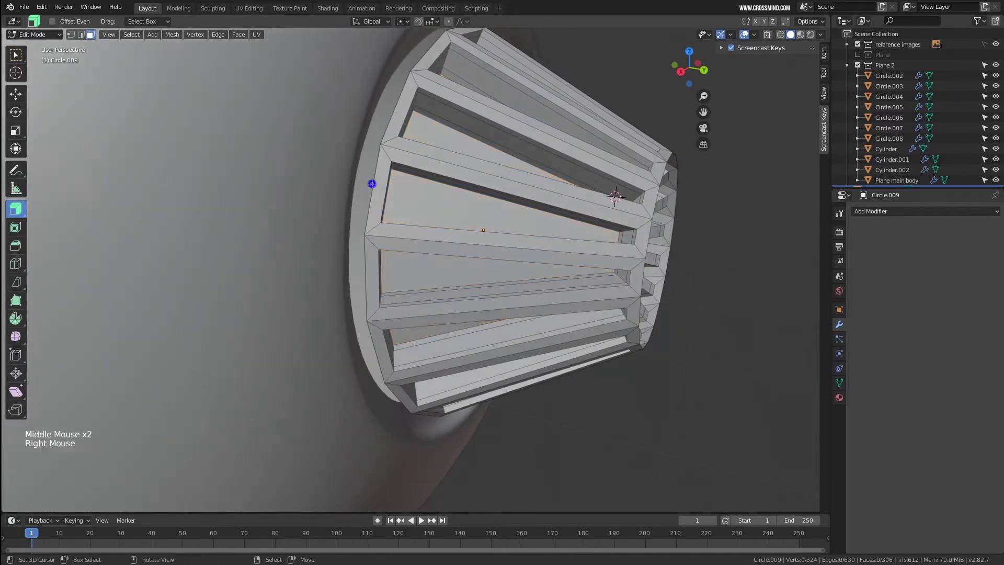
pyautogui.middleClick(387, 197)
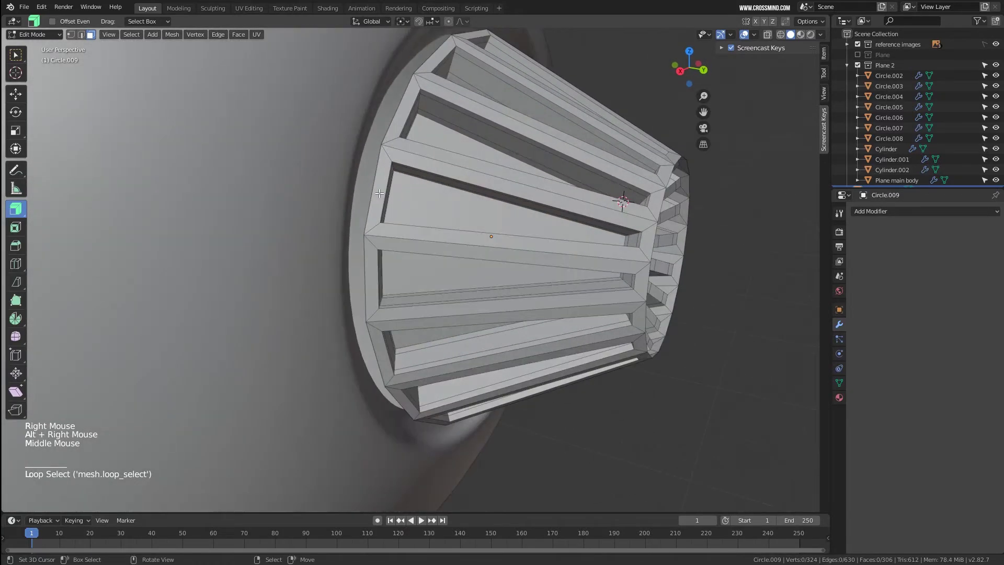
pyautogui.press('KP_Divide')
pyautogui.moveTo(419, 199); pyautogui.dragTo(429, 285, button='middle')
pyautogui.rightClick(377, 239)
pyautogui.press('2')
pyautogui.rightClick(376, 238)
pyautogui.keyDown('alt'); pyautogui.rightClick(376, 238); pyautogui.keyUp('alt')
pyautogui.scroll(-2, 347, 289)
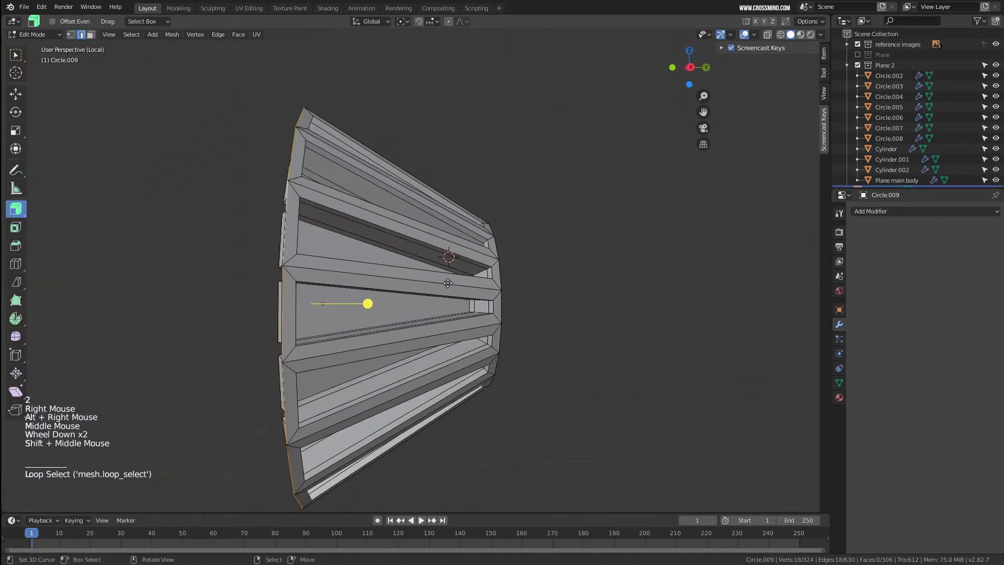
pyautogui.press('e')
pyautogui.click(281, 252)
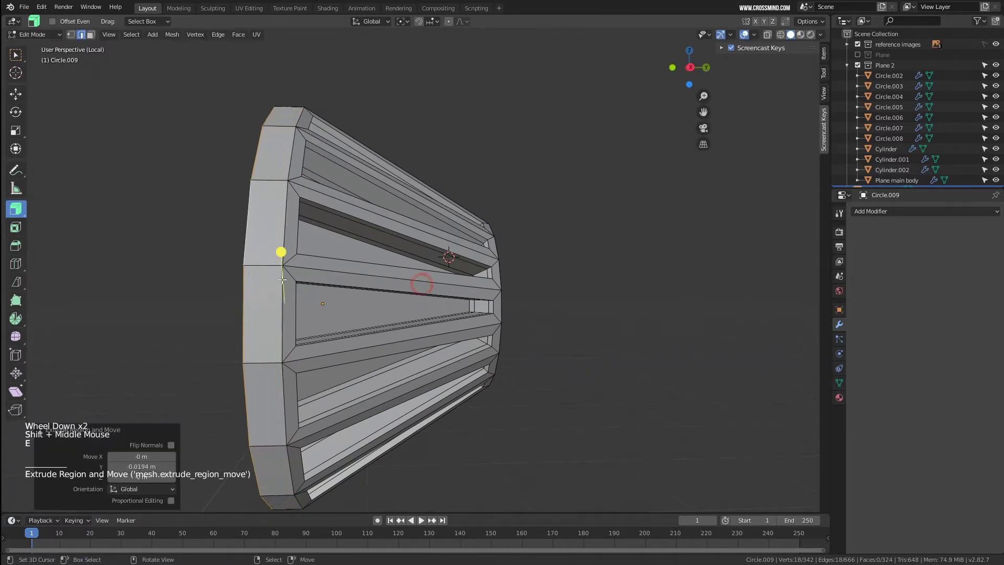
# Add two evenly spaced loop cuts around the extruded band at the cone's wide end.
pyautogui.hotkey('ctrl', 'r')
pyautogui.click(265, 268)
pyautogui.click(266, 267)
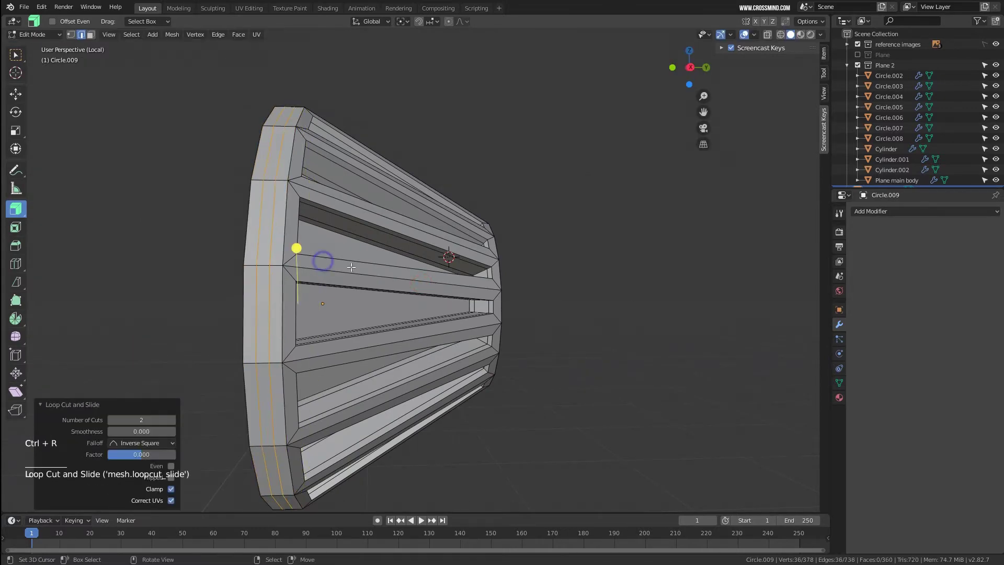
# Select the edge loop at the cone's narrow end and extrude it about 0.005 m along Y.
pyautogui.moveTo(320, 260); pyautogui.dragTo(376, 269, button='middle')
pyautogui.rightClick(373, 282)
pyautogui.keyDown('alt'); pyautogui.rightClick(489, 319); pyautogui.keyUp('alt')
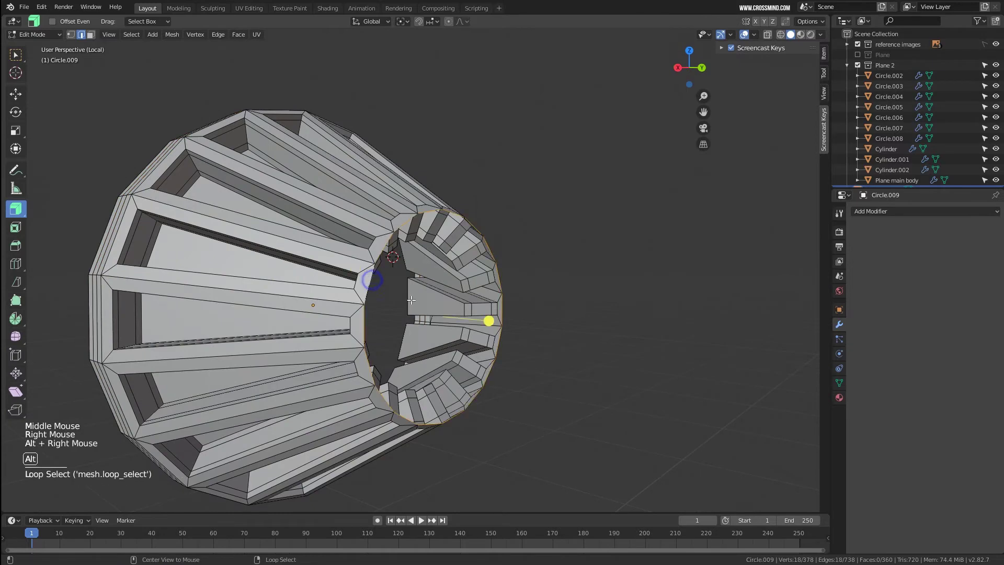
pyautogui.moveTo(489, 319); pyautogui.dragTo(439, 308, button='middle')
pyautogui.press('e')
pyautogui.click(437, 308)
# Extrude the narrow end's edge loop in place and scale it inward to about 0.85 to form a flat ring.
pyautogui.press('e')
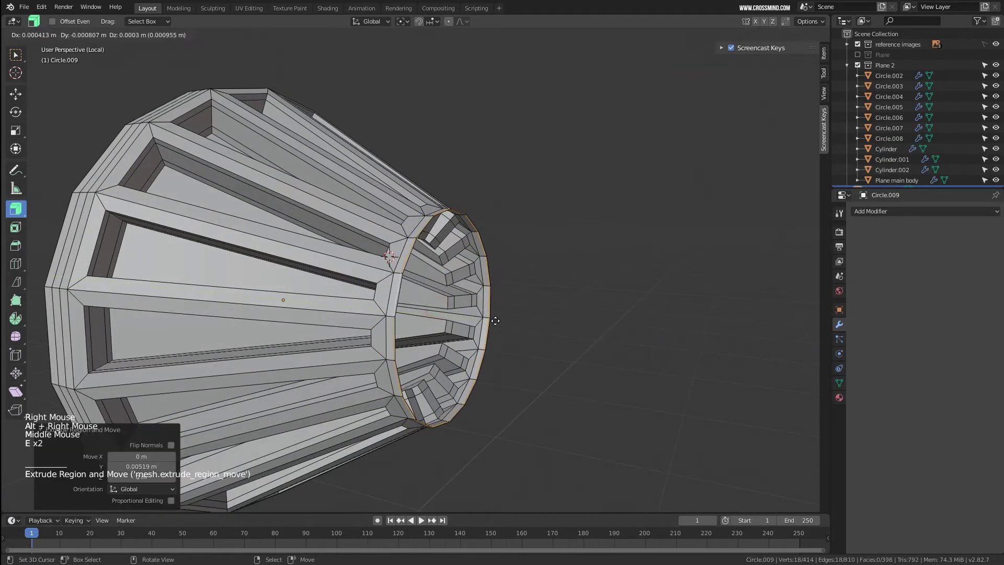
pyautogui.rightClick(502, 320)
pyautogui.press('s')
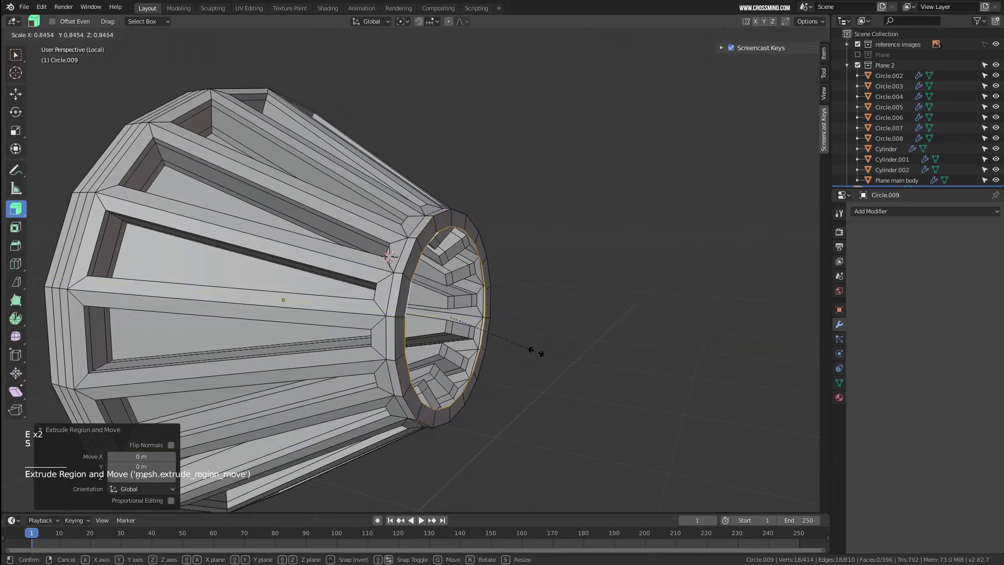
pyautogui.click(528, 349)
pyautogui.moveTo(529, 348); pyautogui.dragTo(474, 338, button='middle')
pyautogui.press('e')
pyautogui.rightClick(480, 335)
pyautogui.hotkey('ctrl', 'z')
# Scale the ring's inner edge loop to about 0.94 and extrude it about 0.028 m into the cone along Y.
pyautogui.press('s')
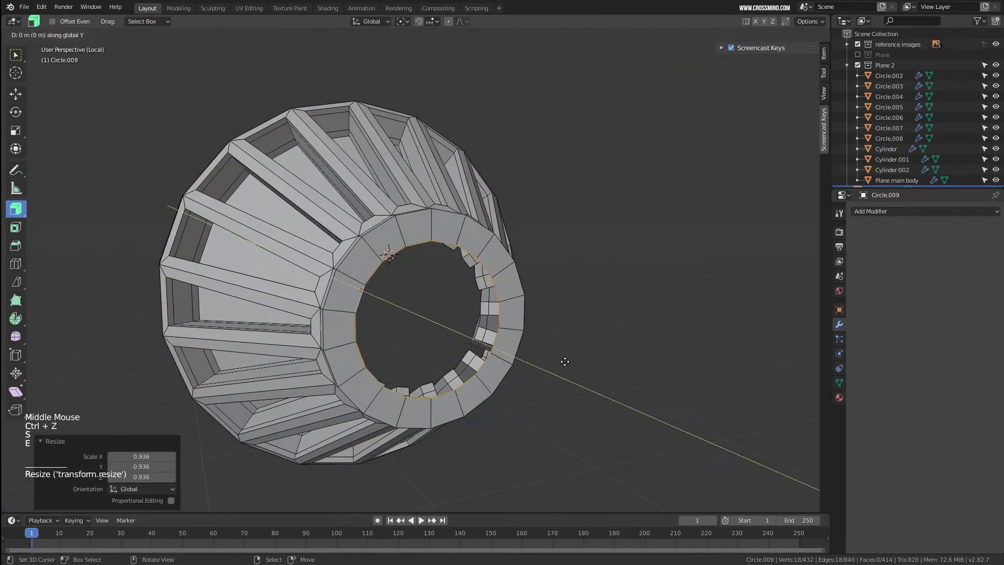
pyautogui.click(538, 354)
pyautogui.press('e')
pyautogui.click(545, 357)
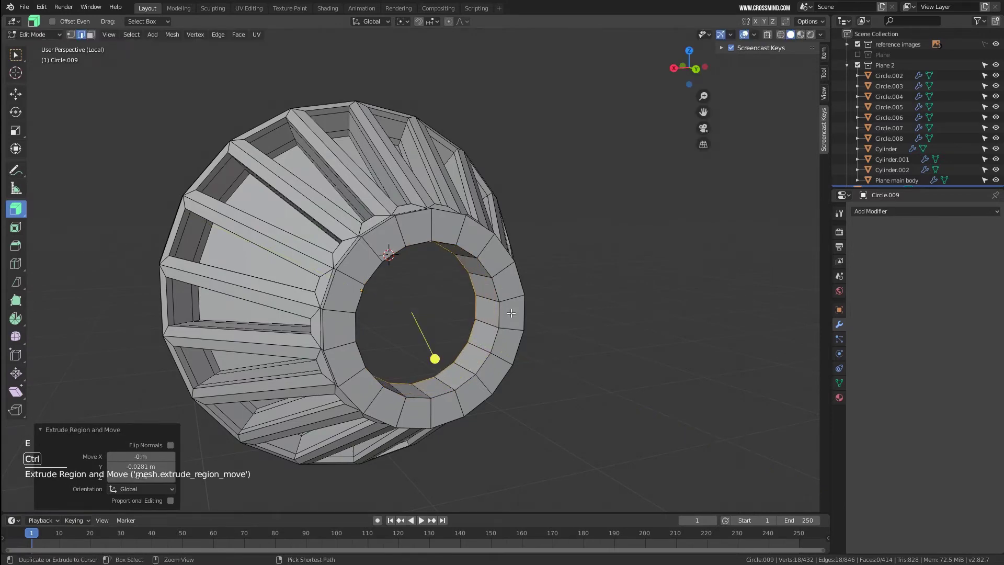
# Add loop cuts around the flat ring at the cone's narrow end and check the shape in Object Mode.
pyautogui.hotkey('ctrl', 'r')
pyautogui.click(512, 314)
pyautogui.scroll(-2, 513, 314)
pyautogui.press('Tab')
pyautogui.moveTo(513, 314); pyautogui.dragTo(535, 310, button='middle')
# Add three loop cuts around the cone's slotted section: near the wide end, near the narrow end and between them.
pyautogui.press('Tab')
pyautogui.hotkey('ctrl', 'r')
pyautogui.click(445, 283)
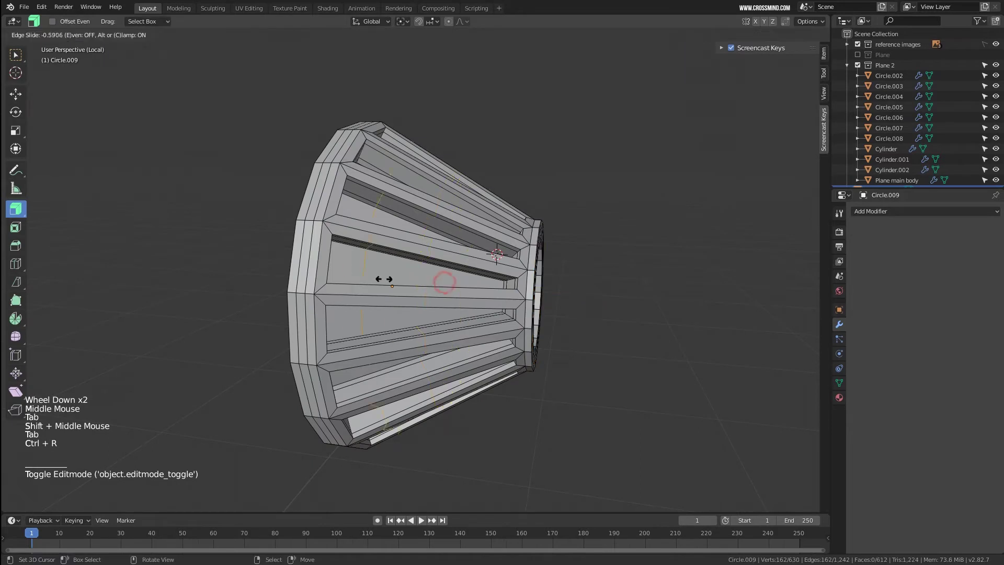
pyautogui.click(370, 277)
pyautogui.hotkey('ctrl', 'r')
pyautogui.click(448, 291)
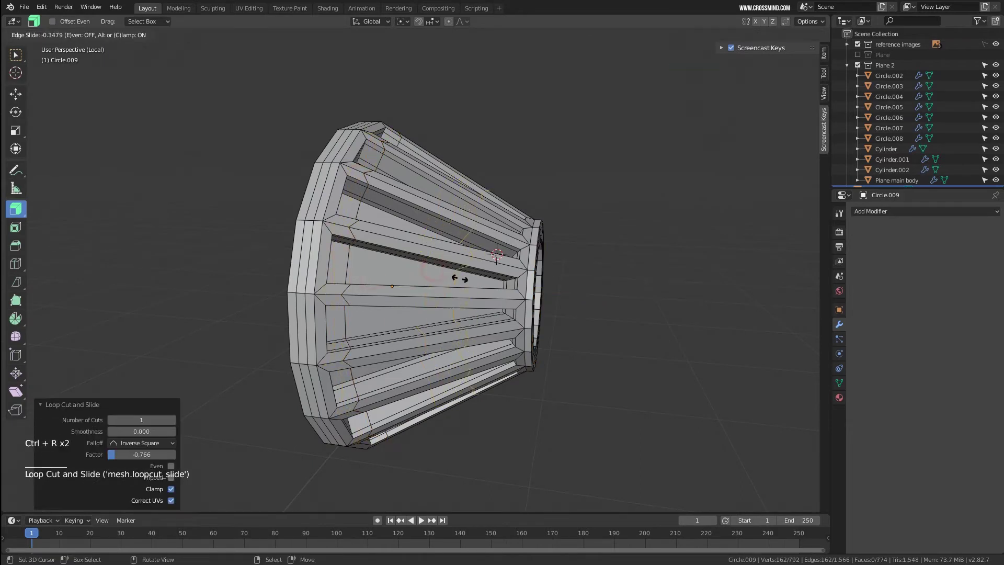
pyautogui.click(486, 284)
pyautogui.hotkey('ctrl', 'r')
pyautogui.click(425, 276)
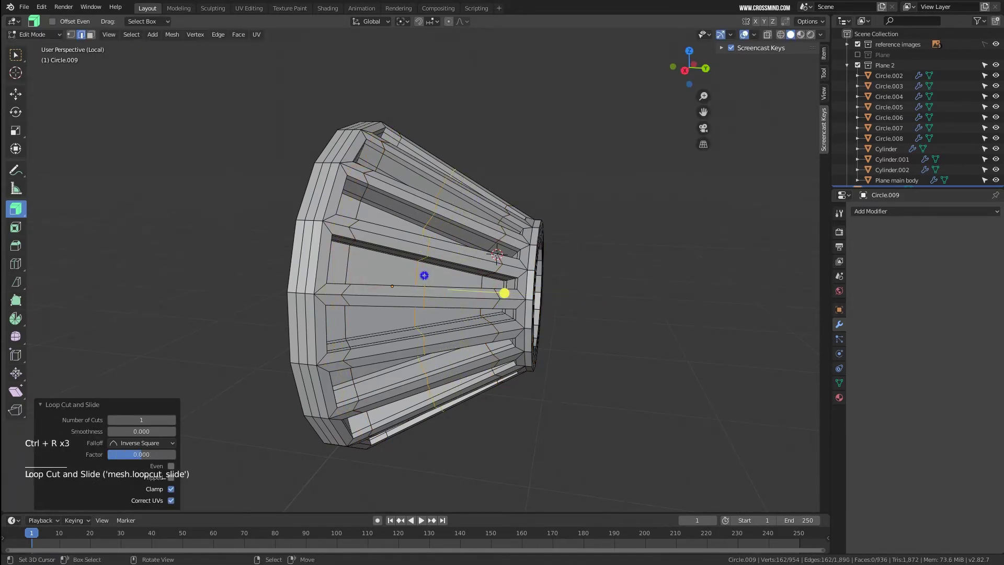
# Add a level 2 Subdivision Surface modifier to the cone and return to Edit Mode.
pyautogui.moveTo(423, 279); pyautogui.dragTo(531, 290, button='middle')
pyautogui.middleClick(552, 290)
pyautogui.press('Tab')
pyautogui.hotkey('ctrl', '2')
pyautogui.press('Tab')
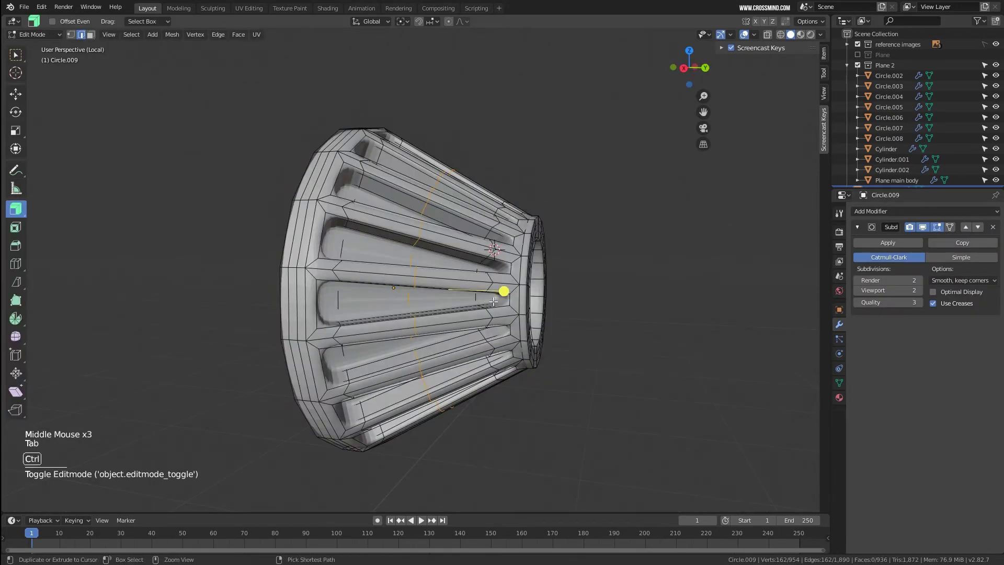
# Dissolve the edge loop near the narrow ends of the cone's slots.
pyautogui.hotkey('ctrl', 'r')
pyautogui.keyDown('alt'); pyautogui.rightClick(476, 297); pyautogui.keyUp('alt')
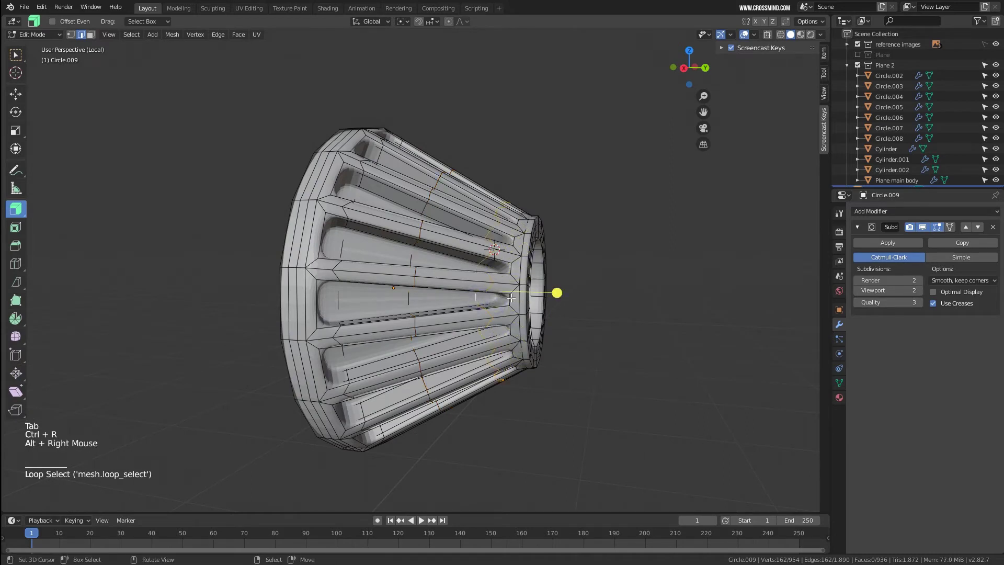
pyautogui.click(15, 337)
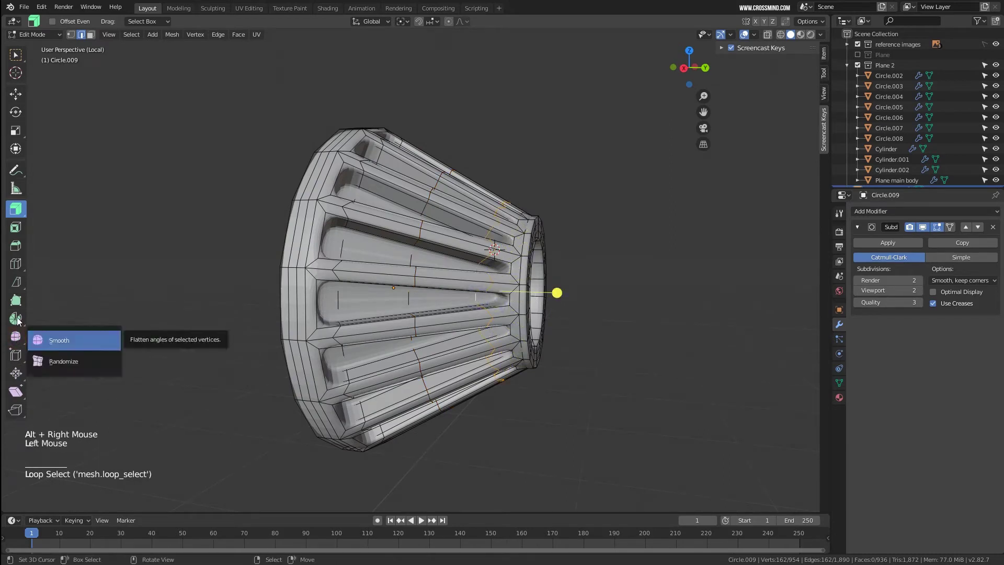
pyautogui.moveTo(502, 314); pyautogui.dragTo(520, 319, button='middle')
pyautogui.press('Delete')
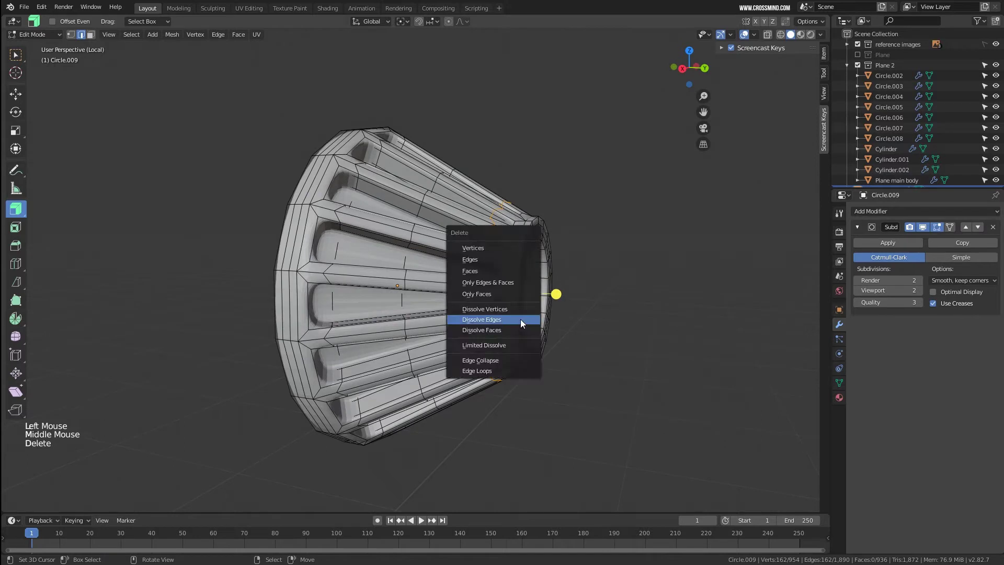
pyautogui.click(520, 319)
# Add a loop cut between the cone's middle loop and narrow end, return to Object Mode and save the file.
pyautogui.hotkey('ctrl', 'r')
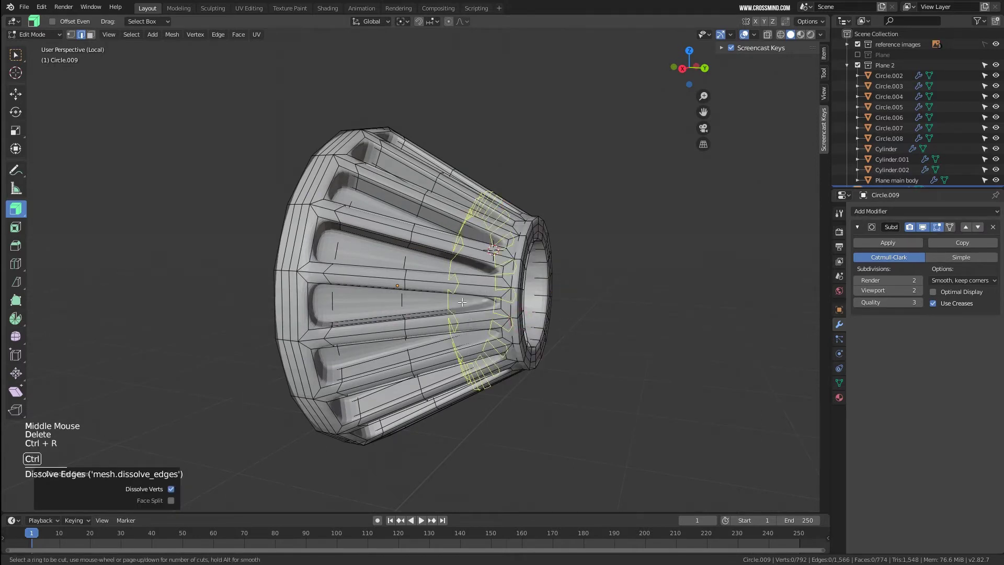
pyautogui.click(467, 309)
pyautogui.moveTo(501, 311)
pyautogui.mouseDown(button='middle')
pyautogui.moveTo(570, 293)
pyautogui.moveTo(561, 301)
pyautogui.moveTo(535, 280)
pyautogui.mouseUp(button='middle')
pyautogui.scroll(-1, 570, 296)
pyautogui.press('Tab')
pyautogui.hotkey('ctrl', 's')
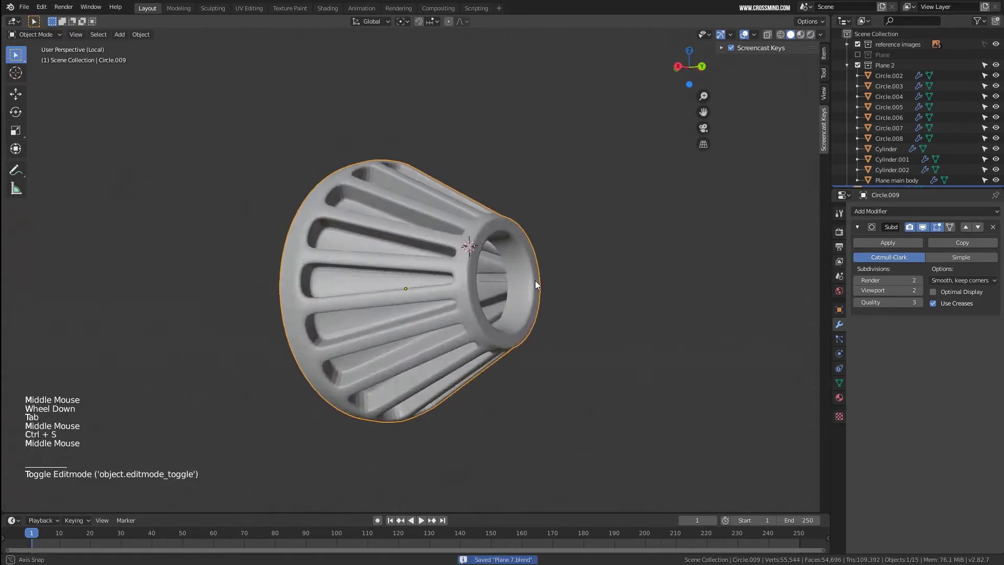
# Shade the cone smooth and leave local view to show the whole airplane.
pyautogui.press('space')
pyautogui.write('shad')
pyautogui.click(641, 302)
pyautogui.moveTo(641, 302); pyautogui.dragTo(475, 307, button='middle')
pyautogui.press('KP_Divide')
pyautogui.scroll(-10, 464, 317)
pyautogui.scroll(-4, 520, 325)
# Select the exhaust cone on the airplane's tail, scale it to 1.025 and save the file.
pyautogui.rightClick(574, 322)
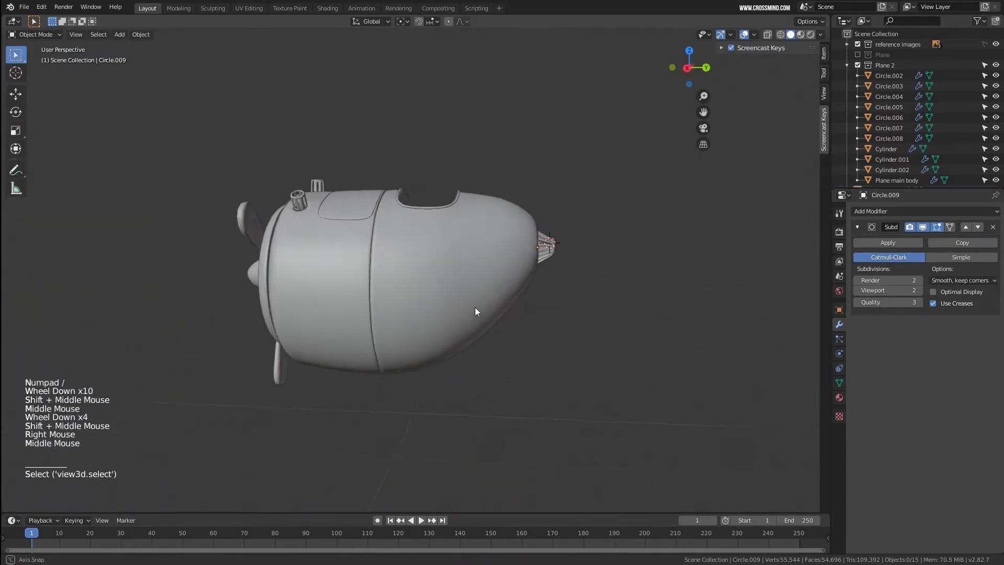
pyautogui.scroll(2, 651, 242)
pyautogui.rightClick(653, 252)
pyautogui.press('s')
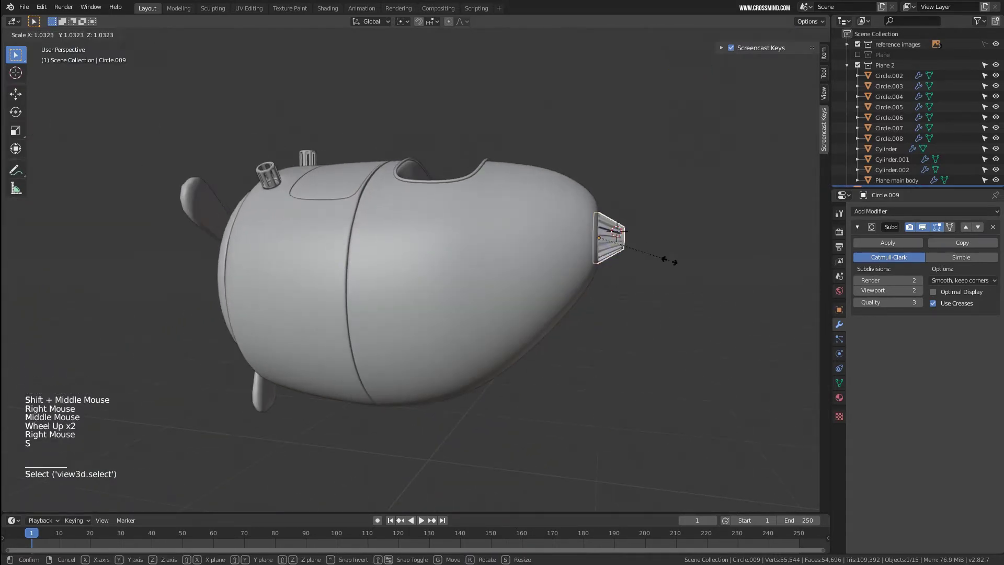
pyautogui.click(668, 261)
pyautogui.keyDown('shift'); pyautogui.moveTo(668, 261); pyautogui.dragTo(460, 287, button='middle'); pyautogui.keyUp('shift')
pyautogui.hotkey('ctrl', 's')
# Set the right orthographic view over the reference image and save the file.
pyautogui.scroll(-1, 638, 284)
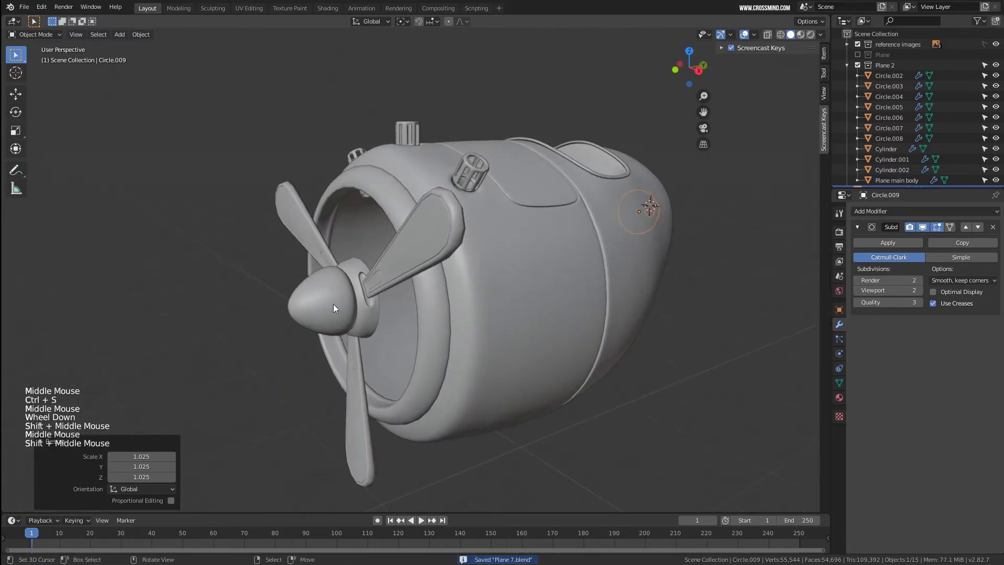
pyautogui.moveTo(730, 300); pyautogui.dragTo(501, 128, button='middle')
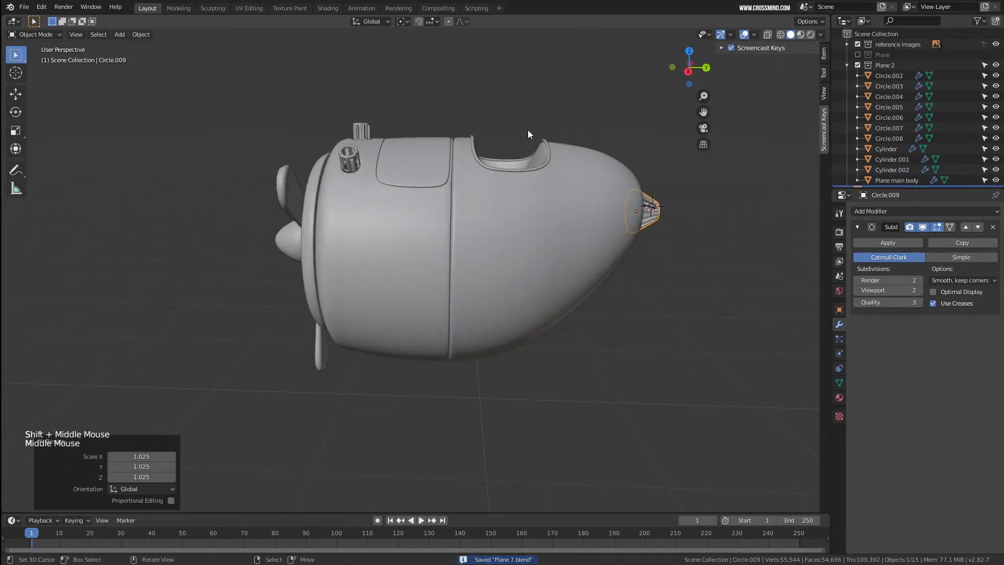
pyautogui.press('KP_1')
pyautogui.press('KP_3')
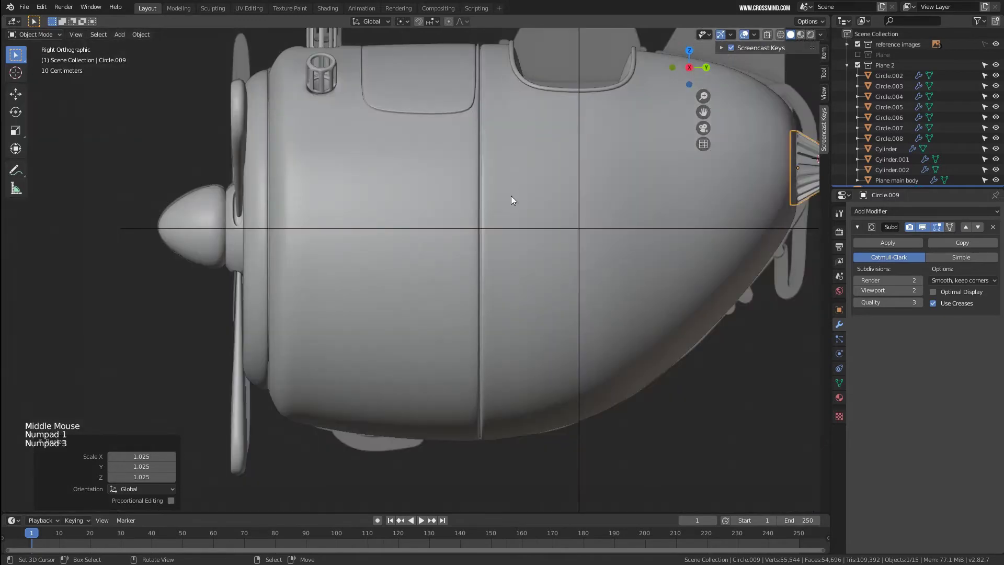
pyautogui.scroll(-2, 511, 199)
pyautogui.keyDown('shift'); pyautogui.moveTo(512, 199); pyautogui.dragTo(557, 267, button='middle'); pyautogui.keyUp('shift')
pyautogui.scroll(2, 575, 267)
pyautogui.hotkey('ctrl', 's')
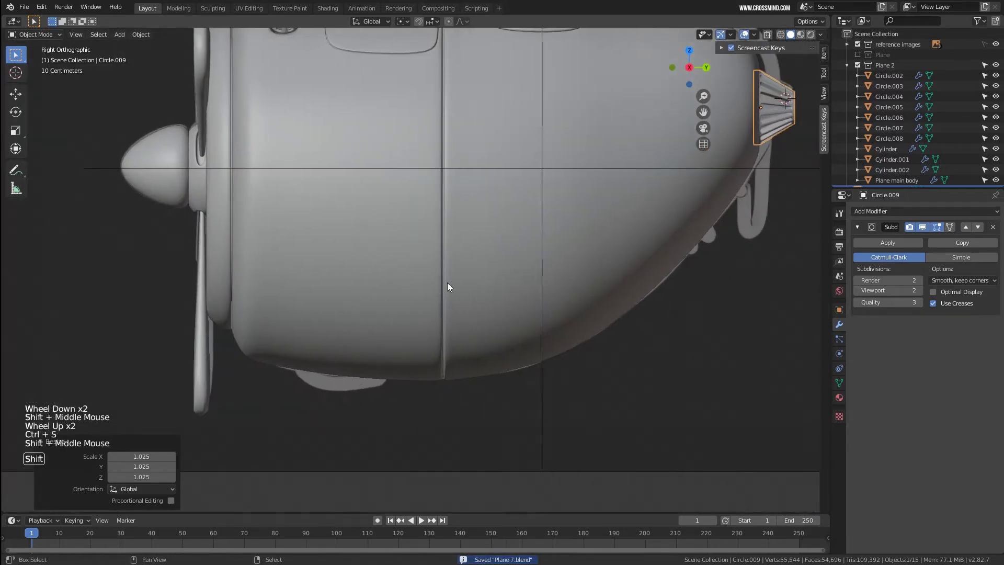
# Switch the display to wireframe and examine the reference's wing outline low on the fuselage.
pyautogui.keyDown('shift'); pyautogui.moveTo(447, 287); pyautogui.dragTo(460, 314, button='middle'); pyautogui.keyUp('shift')
pyautogui.press('z')
pyautogui.scroll(1, 397, 274)
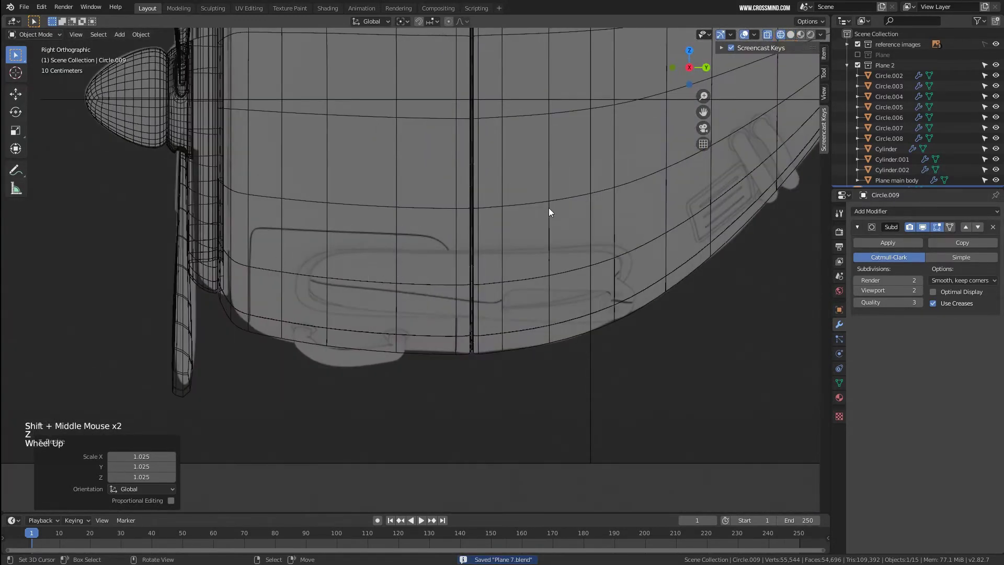
pyautogui.scroll(1, 606, 259)
pyautogui.keyDown('shift'); pyautogui.moveTo(594, 273); pyautogui.dragTo(669, 242, button='middle'); pyautogui.keyUp('shift')
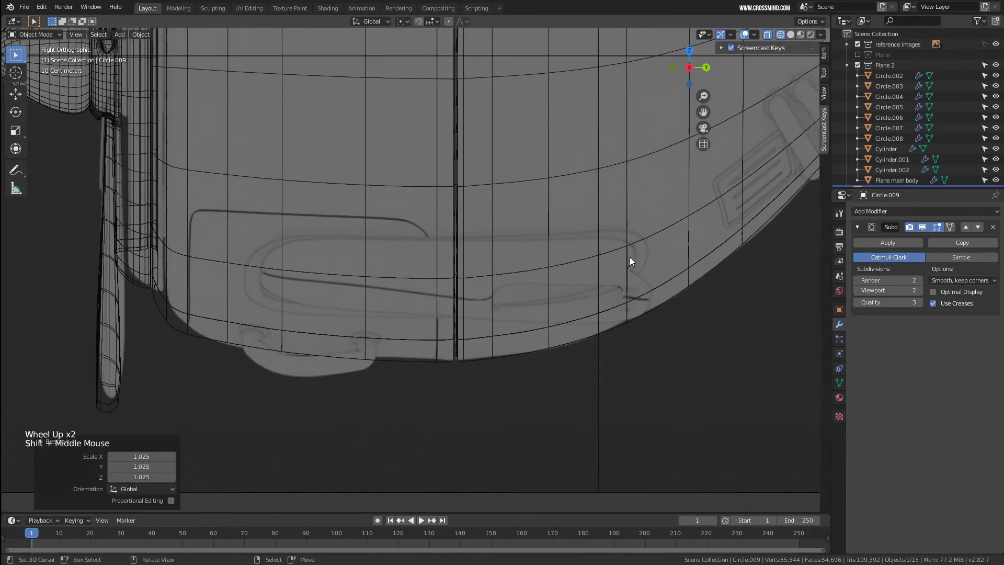
pyautogui.keyDown('shift'); pyautogui.moveTo(294, 264); pyautogui.dragTo(305, 266, button='middle'); pyautogui.keyUp('shift')
pyautogui.scroll(3, 218, 256)
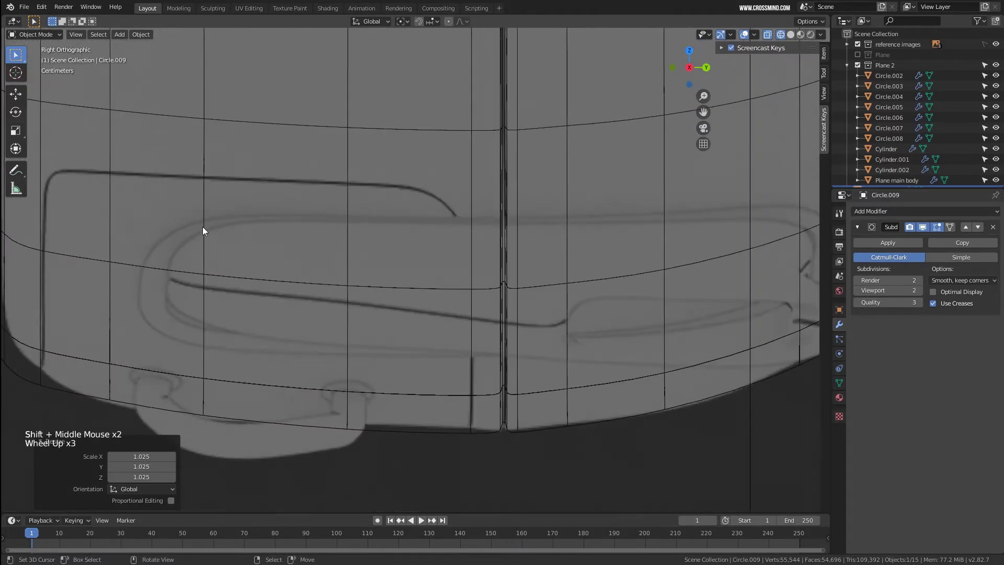
pyautogui.keyDown('shift'); pyautogui.moveTo(497, 304); pyautogui.dragTo(338, 309, button='middle'); pyautogui.keyUp('shift')
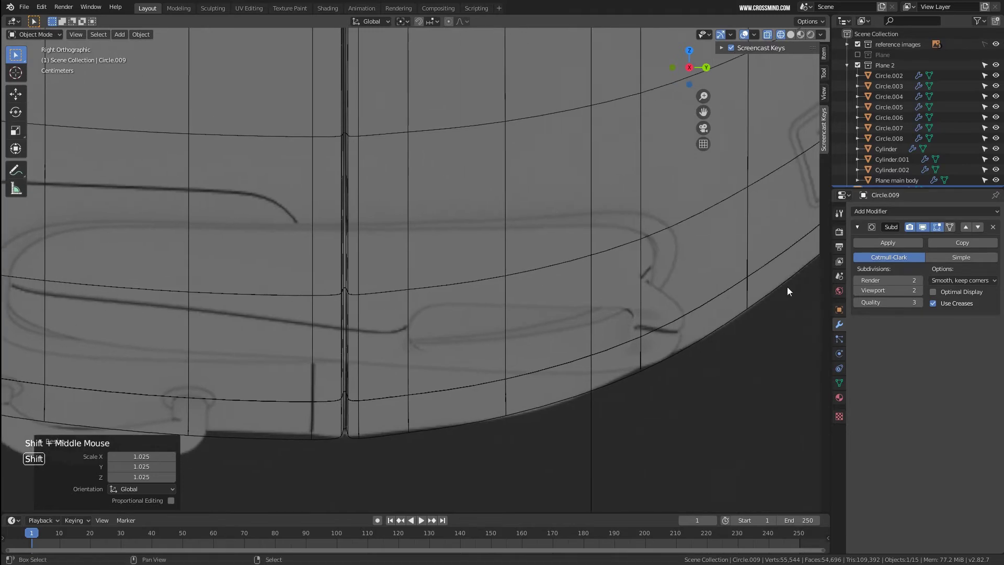
# Delete the stray selected object and return to the right orthographic view.
pyautogui.moveTo(645, 227); pyautogui.dragTo(489, 337, button='middle')
pyautogui.press('Delete')
pyautogui.press('KP_1')
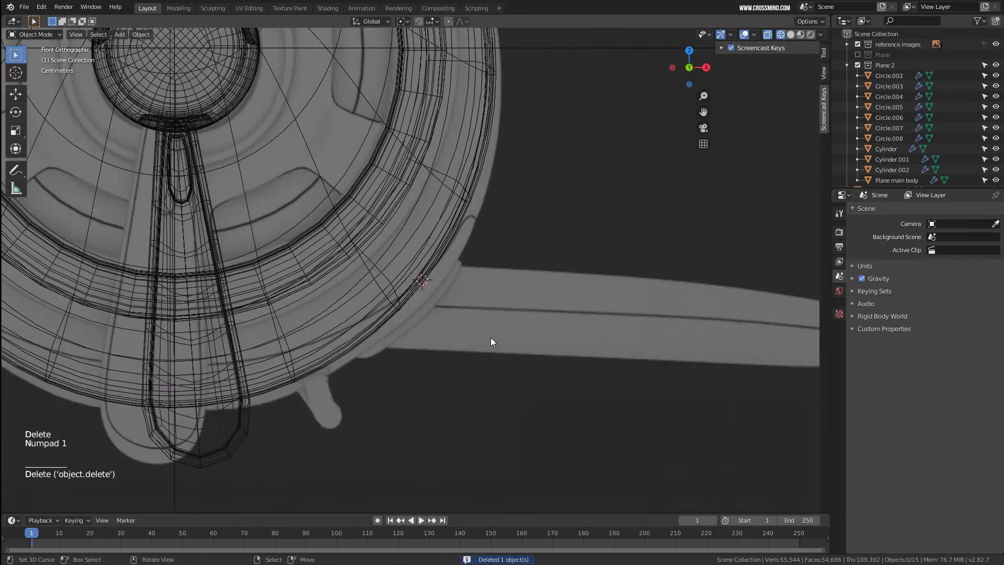
pyautogui.press('KP_3')
pyautogui.keyDown('shift'); pyautogui.moveTo(209, 299); pyautogui.dragTo(207, 298, button='middle'); pyautogui.keyUp('shift')
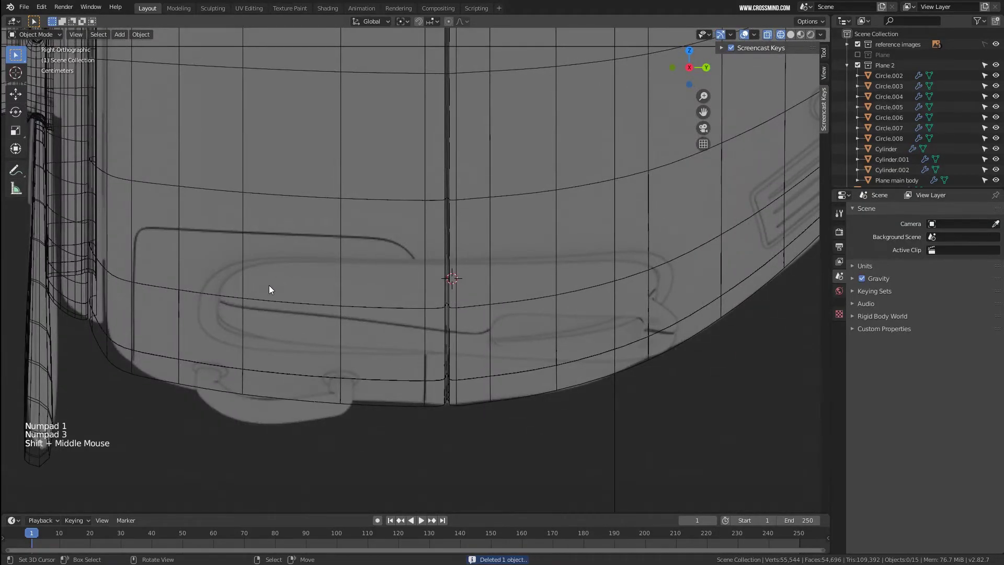
# Add an 18-vertex circle at the 3D cursor, rotated 90° to face the side view and scaled down over the wing outline.
pyautogui.hotkey('shift', 'a')
pyautogui.moveTo(270, 285)
pyautogui.click(310, 306)
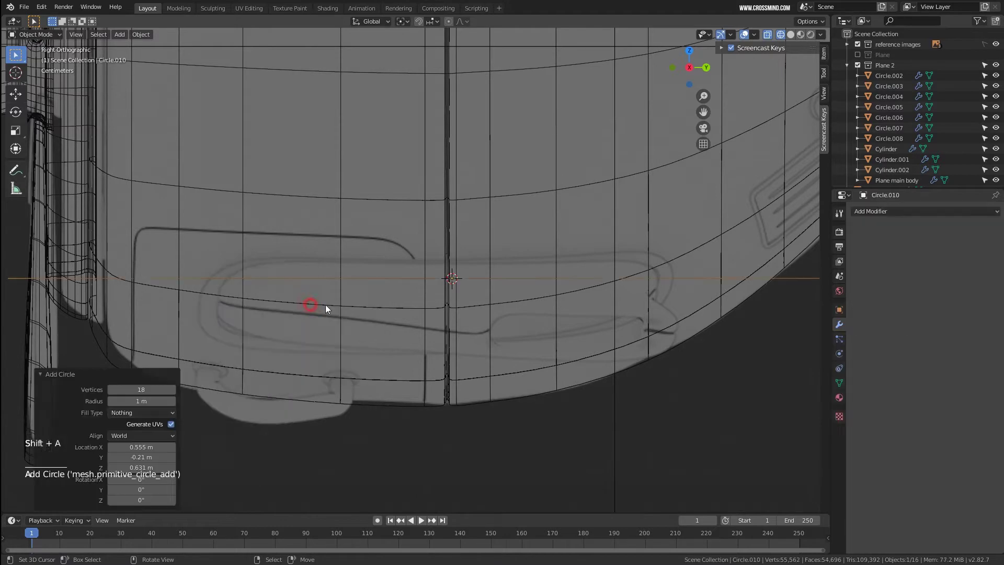
pyautogui.scroll(-3, 463, 291)
pyautogui.write('r90')
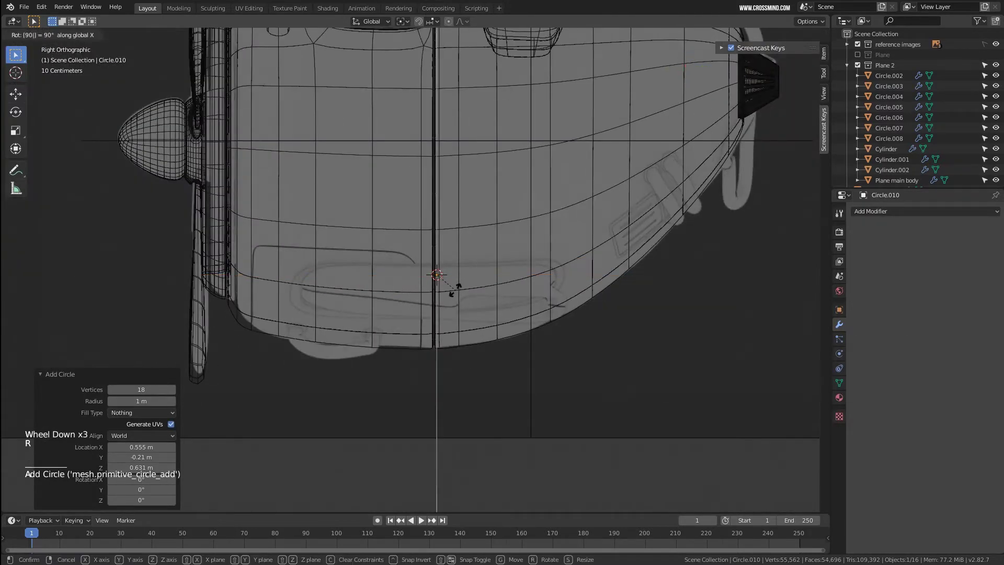
pyautogui.press('Return')
pyautogui.press('s')
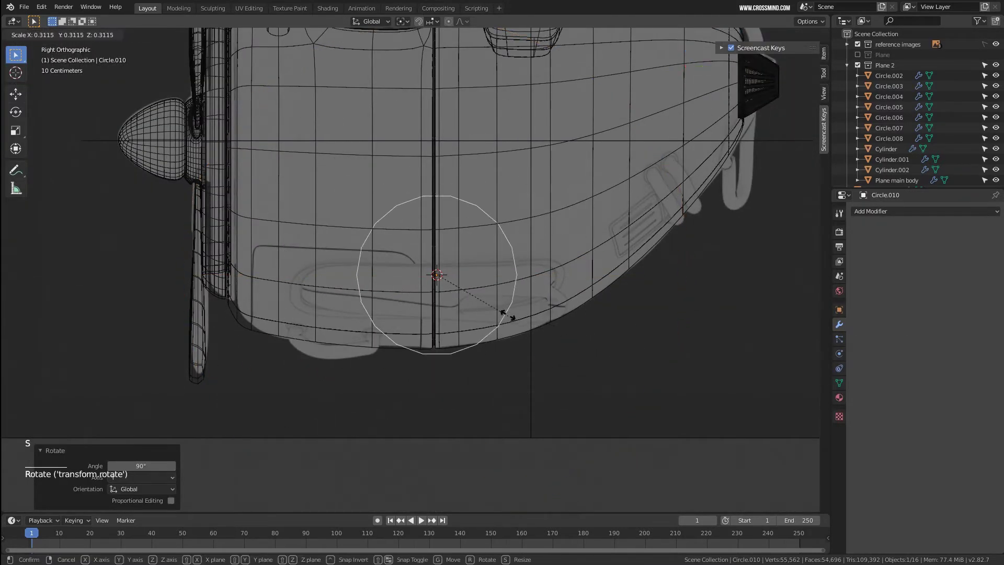
pyautogui.click(476, 298)
pyautogui.scroll(2, 476, 298)
# In Edit Mode, select the circle's tail-side half of vertices and move it along Y to stretch the circle toward the tail.
pyautogui.press('Tab')
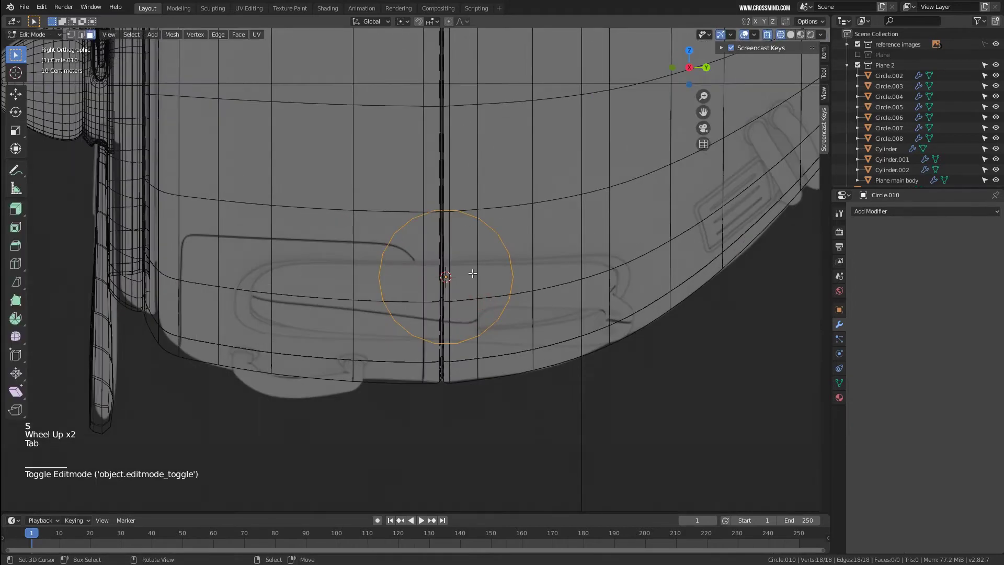
pyautogui.rightClick(459, 213)
pyautogui.press('b')
pyautogui.moveTo(534, 372); pyautogui.dragTo(534, 372)
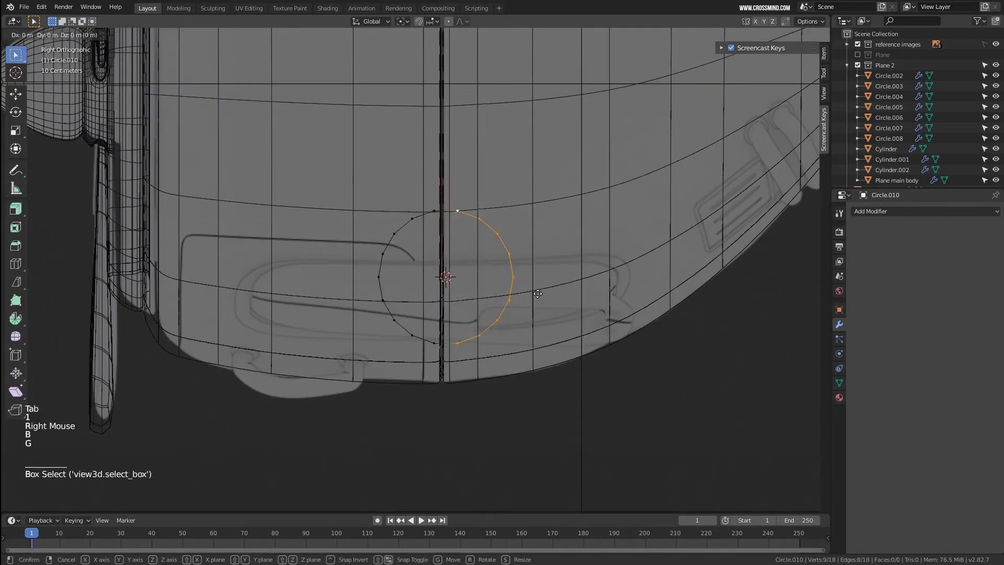
pyautogui.press('g')
# Select the nose-side half of the outline's vertices and move it -0.417 m along Y.
pyautogui.rightClick(425, 213)
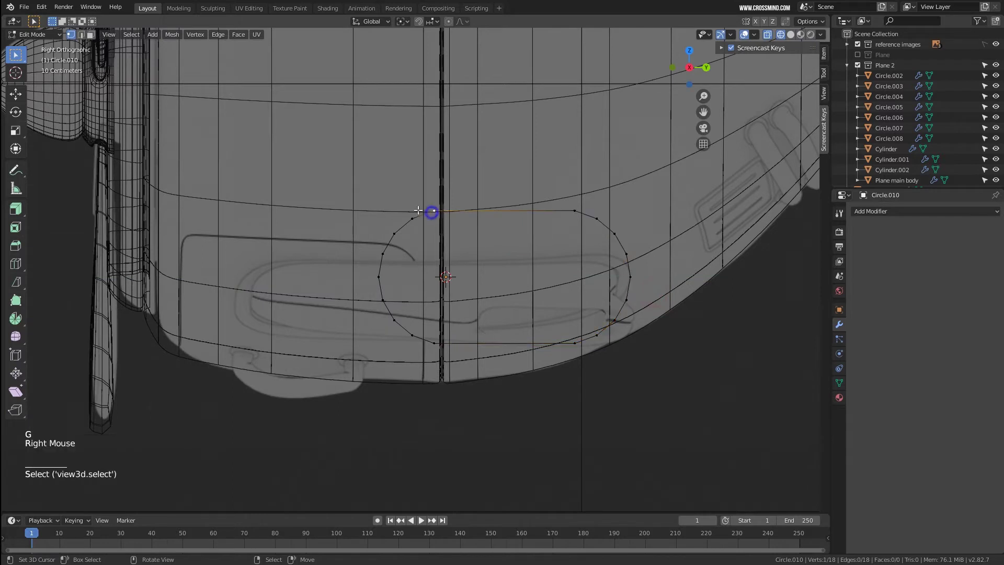
pyautogui.press('b')
pyautogui.moveTo(281, 157); pyautogui.dragTo(482, 387)
pyautogui.press('g')
pyautogui.click(327, 391)
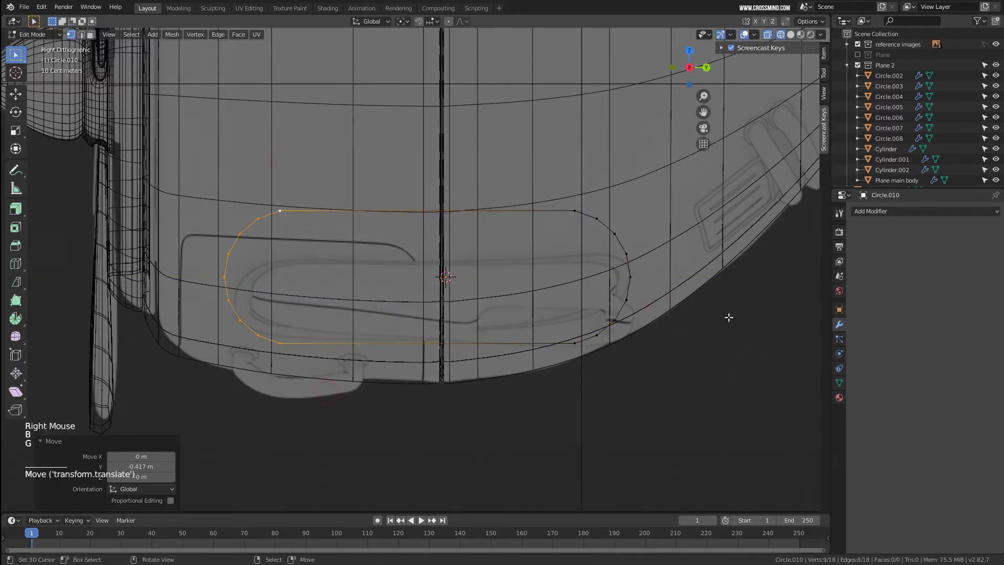
# Scale the whole elongated outline to 0.670 and move it down about 0.045 m along Z.
pyautogui.press('a')
pyautogui.press('s')
pyautogui.click(612, 309)
pyautogui.press('g')
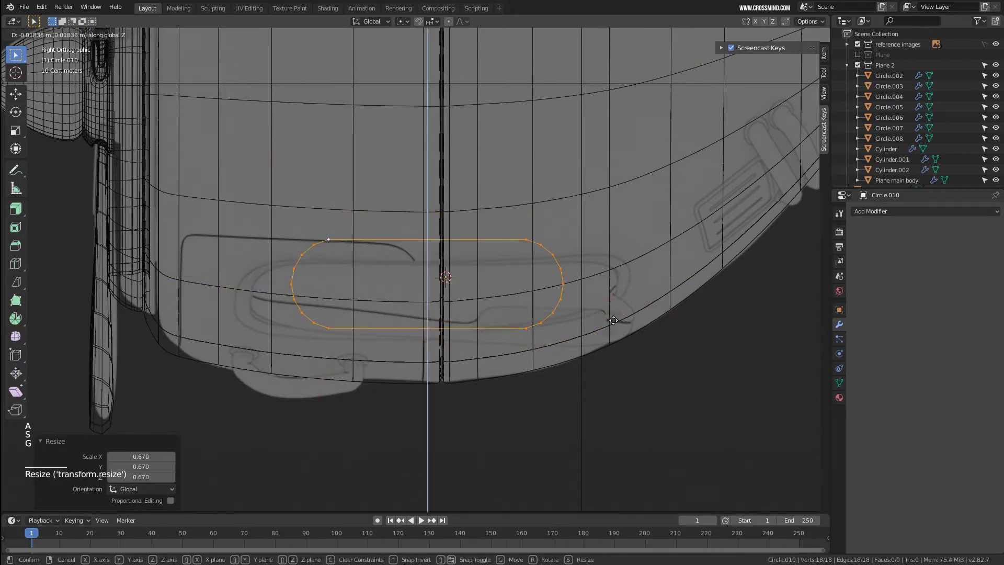
pyautogui.click(616, 329)
pyautogui.scroll(2, 233, 283)
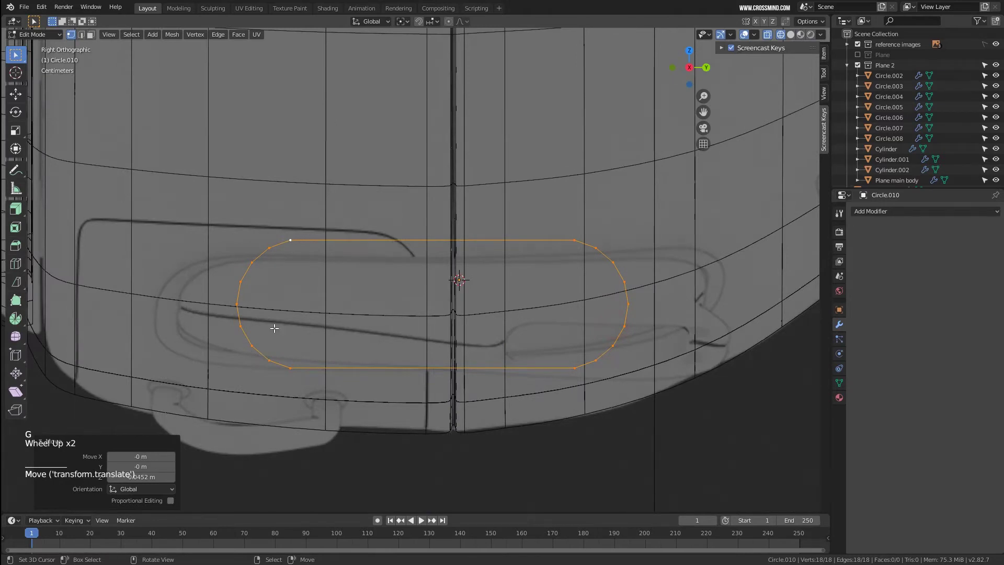
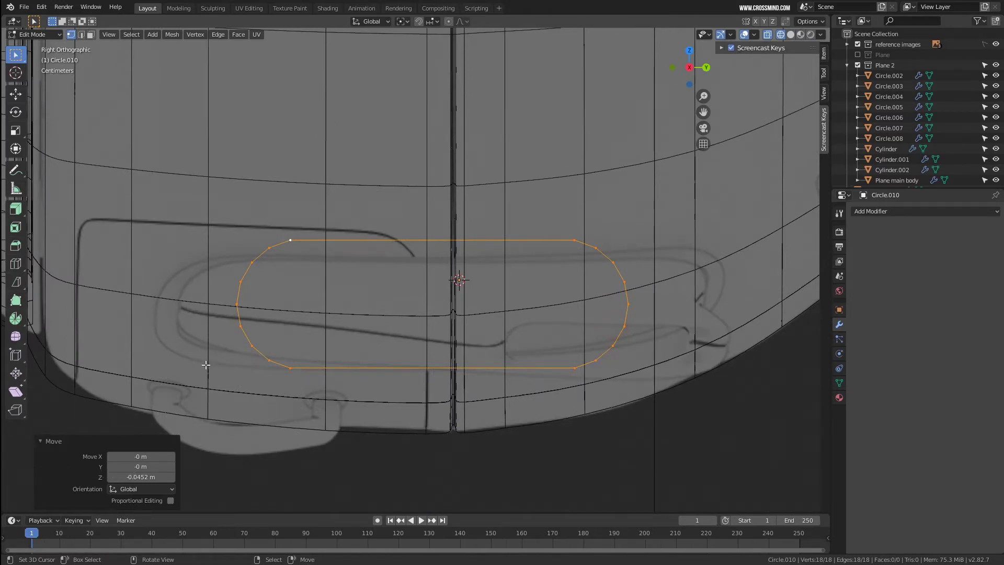
# Select the outline's tail-side rounded end and move it 0.181 m along Y to the end of the reference wing outline.
pyautogui.rightClick(569, 239)
pyautogui.press('b')
pyautogui.moveTo(560, 231); pyautogui.dragTo(641, 424)
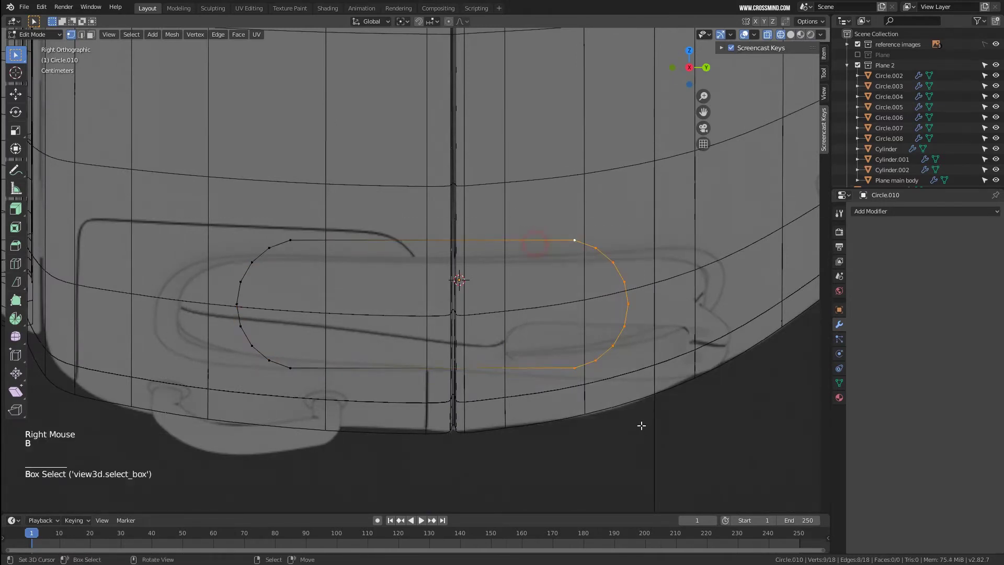
pyautogui.press('g')
pyautogui.click(738, 412)
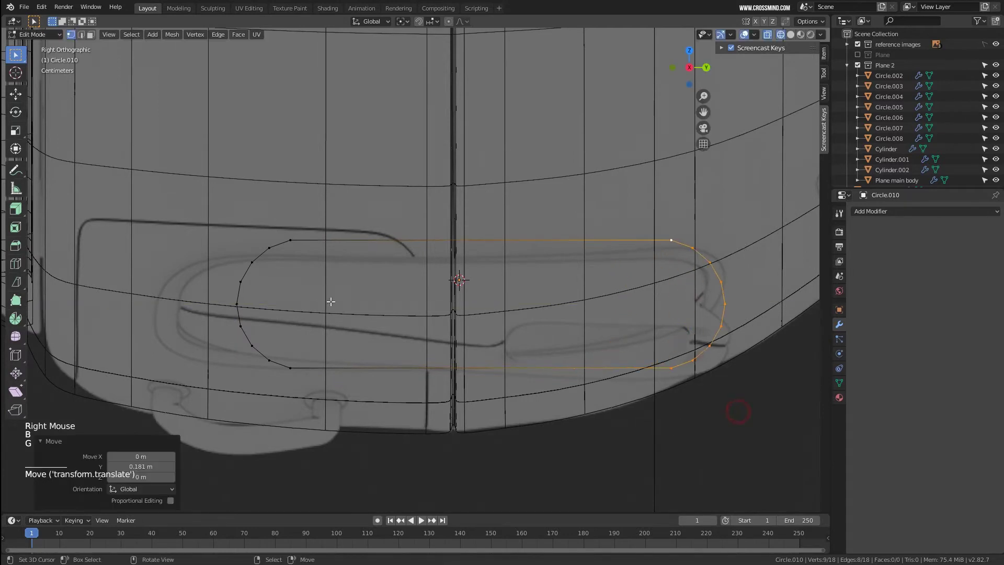
# Select the outline's nose-side rounded end and move it about -0.165 m along Y to match the reference.
pyautogui.rightClick(293, 241)
pyautogui.press('b')
pyautogui.moveTo(196, 242); pyautogui.dragTo(312, 421)
pyautogui.press('g')
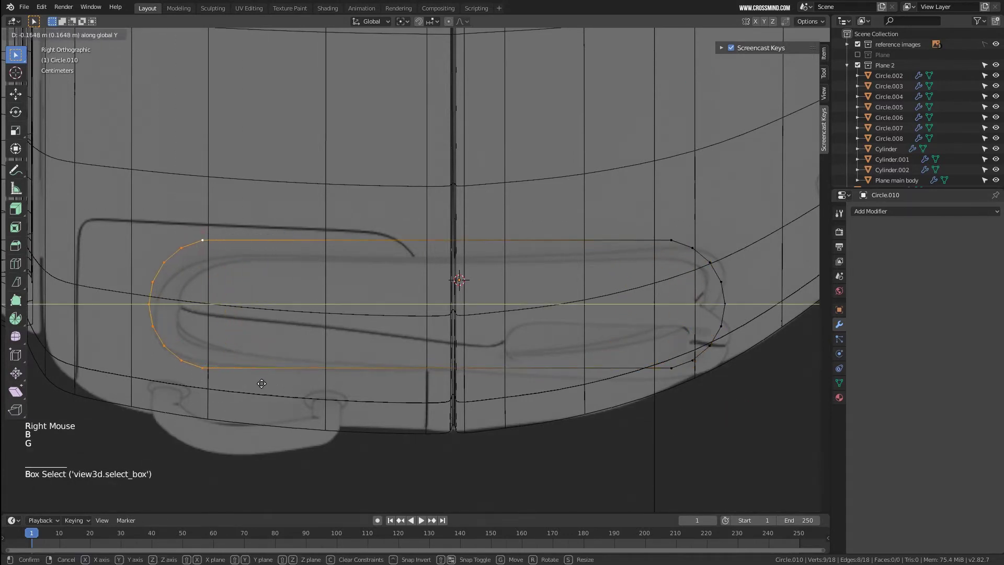
pyautogui.click(262, 384)
# Scale the whole outline uniformly to 0.887.
pyautogui.press('a')
pyautogui.press('s')
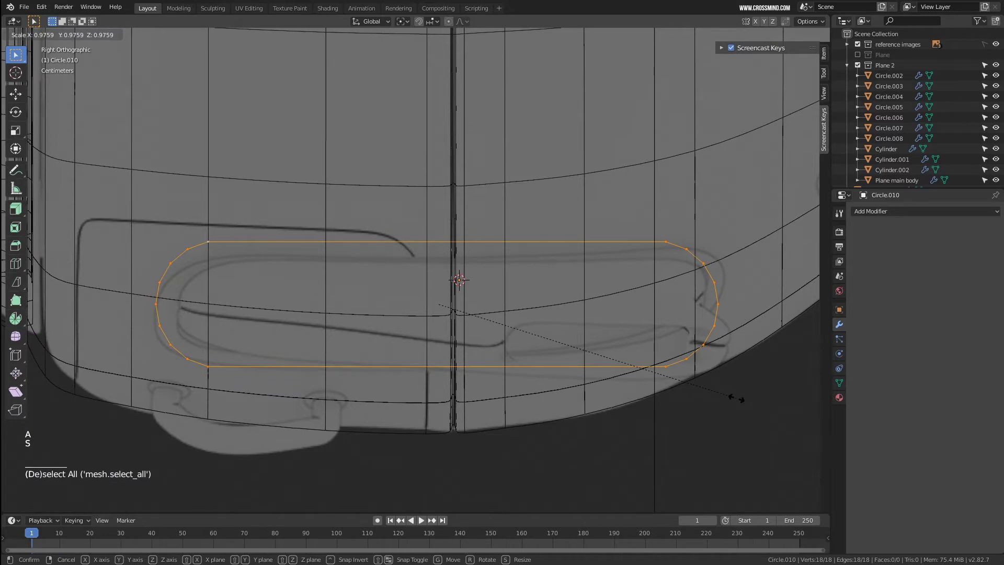
pyautogui.click(714, 378)
pyautogui.press('s')
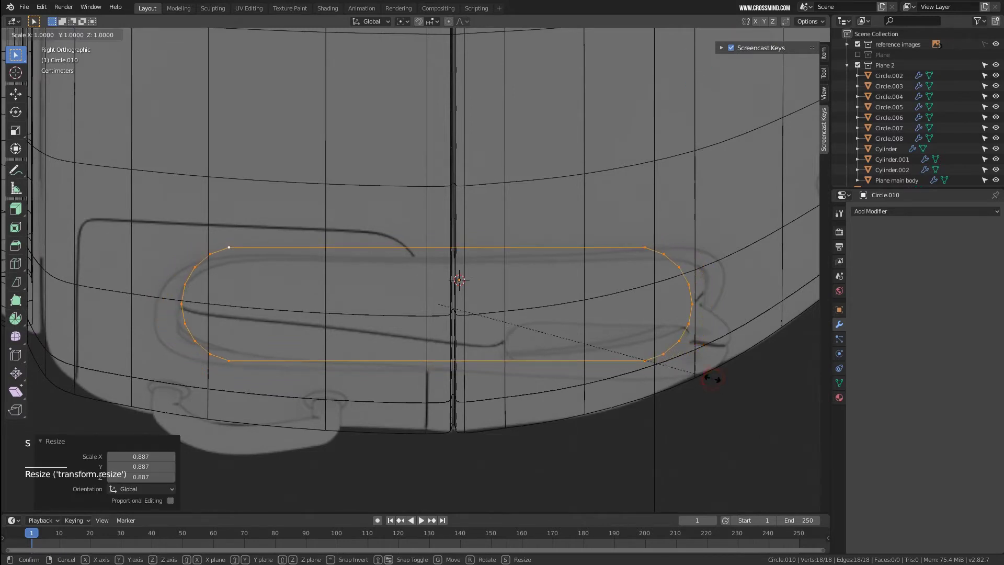
pyautogui.press('y')
pyautogui.rightClick(717, 380)
# Select the outline's nose-side rounded end and move it outward along Y past the end of the reference wing outline.
pyautogui.click(225, 248)
pyautogui.press('b')
pyautogui.moveTo(140, 217); pyautogui.dragTo(305, 404)
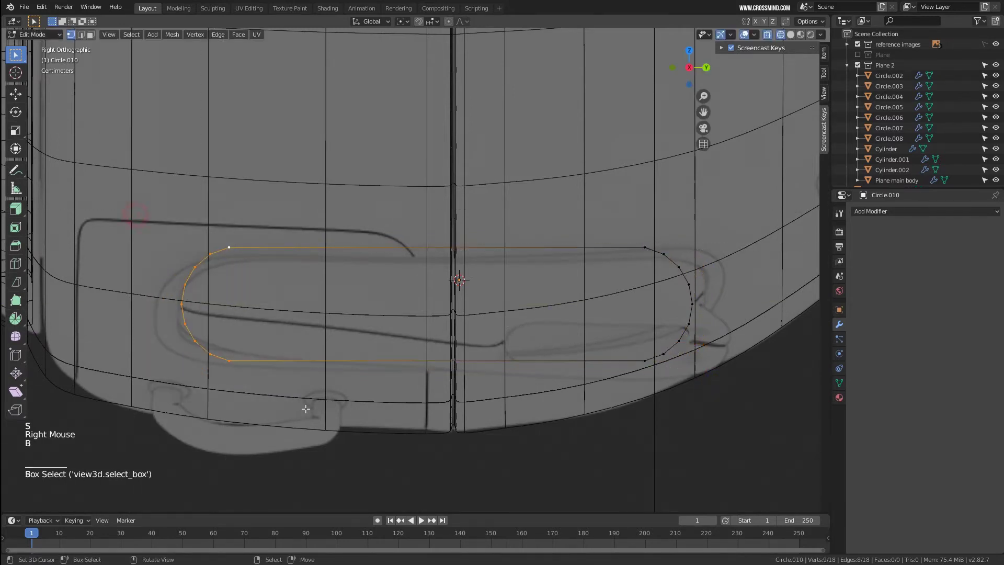
pyautogui.press('g')
pyautogui.click(269, 406)
# Select the outline's tail-side rounded end and move it 0.0569 m along Y to the reference outline.
pyautogui.keyDown('shift'); pyautogui.moveTo(733, 287); pyautogui.dragTo(684, 287, button='middle'); pyautogui.keyUp('shift')
pyautogui.rightClick(593, 247)
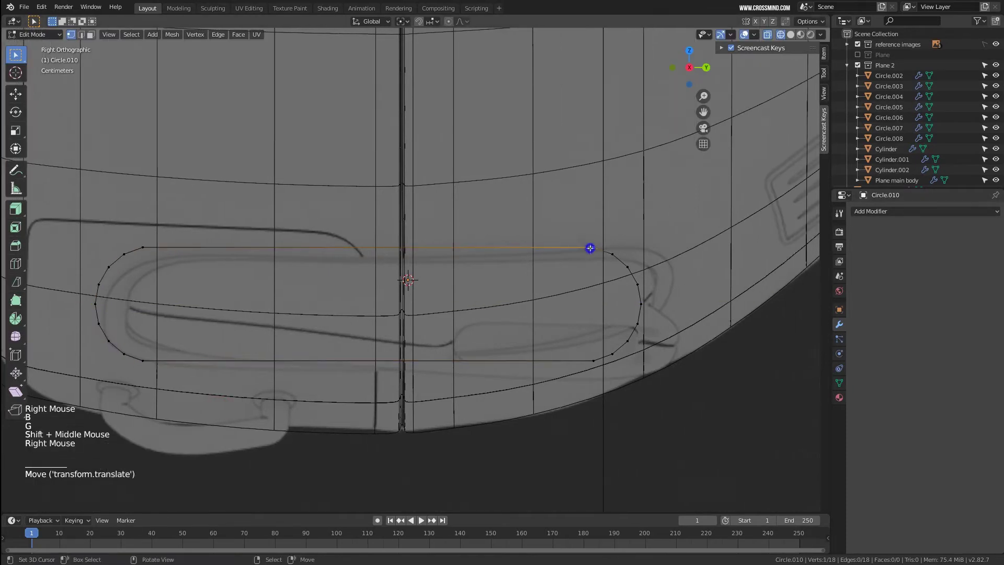
pyautogui.press('b')
pyautogui.moveTo(556, 234); pyautogui.dragTo(666, 420)
pyautogui.press('g')
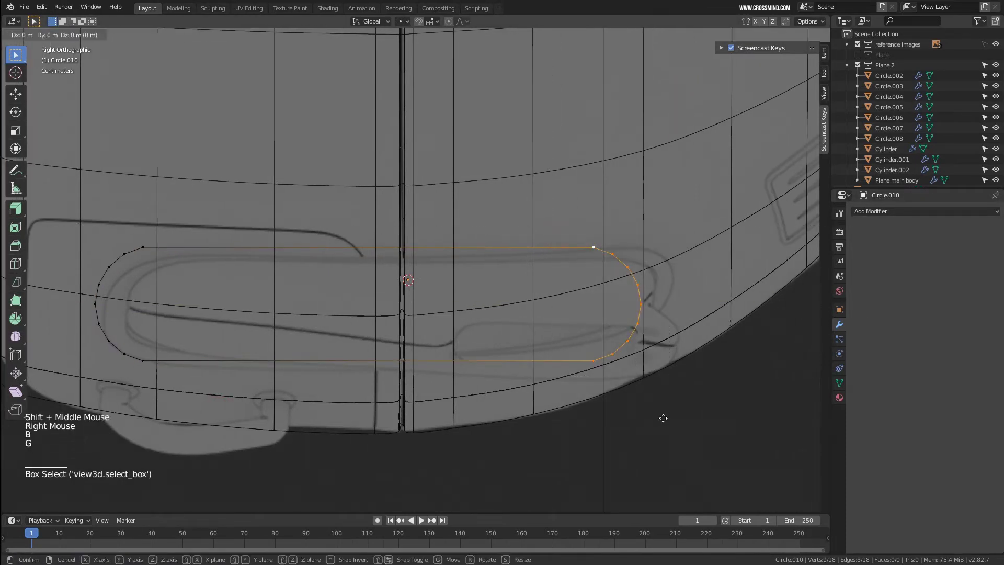
pyautogui.click(696, 416)
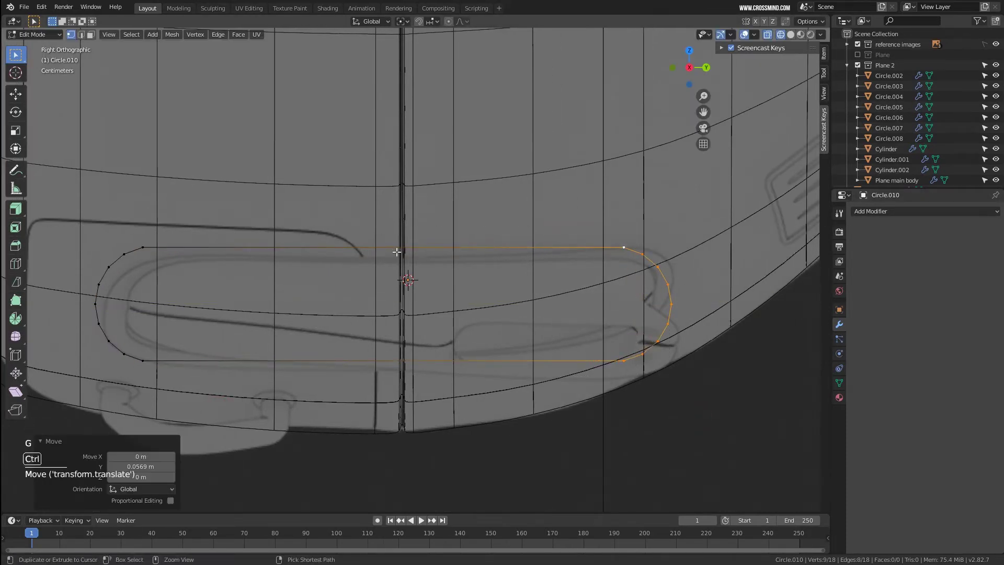
# Extrude the whole outline inward at scale 0.919 and scale the inner loop to 0.744 along Z.
pyautogui.scroll(-1, 453, 320)
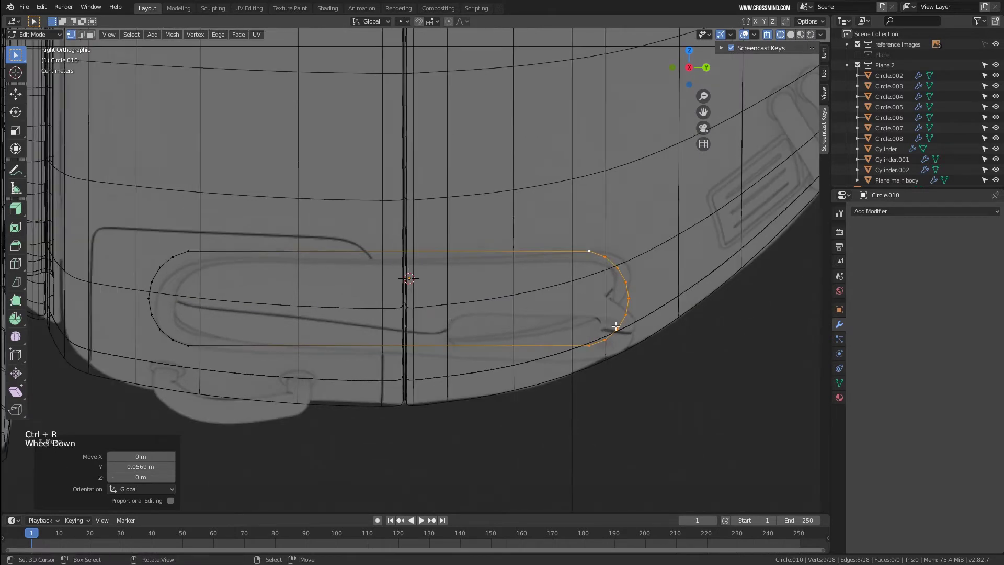
pyautogui.press('a')
pyautogui.press('e')
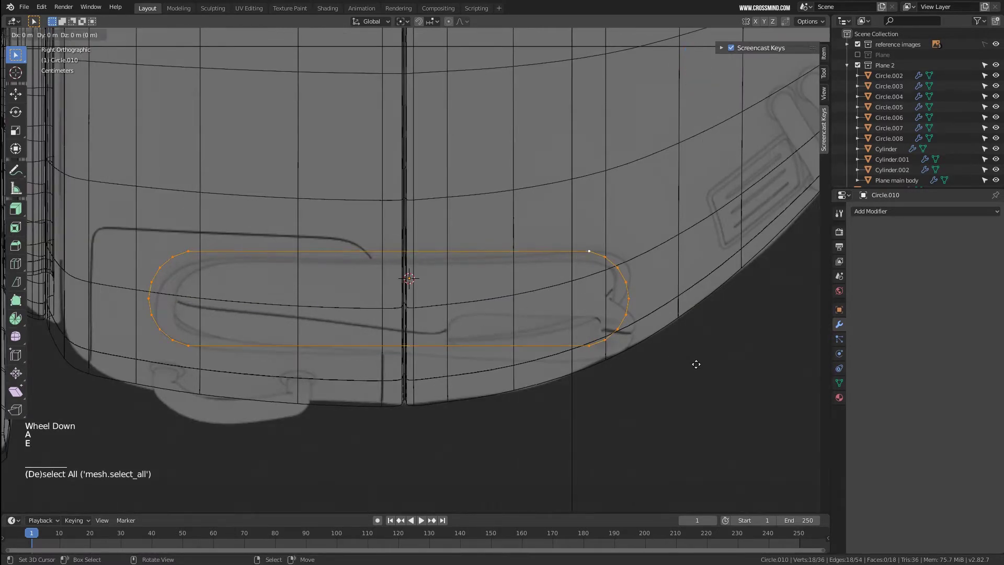
pyautogui.press('s')
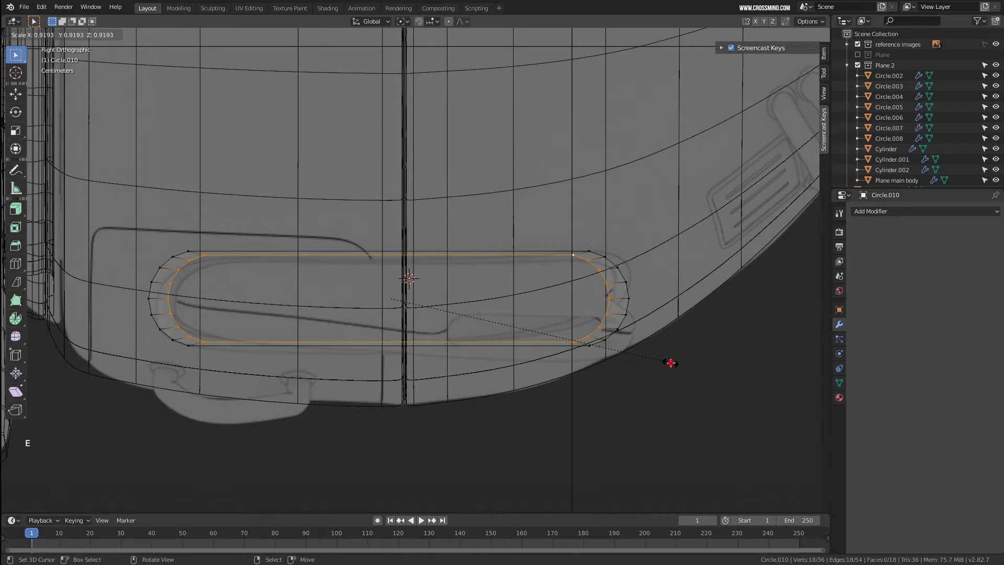
pyautogui.click(671, 362)
pyautogui.press('s')
pyautogui.press('z')
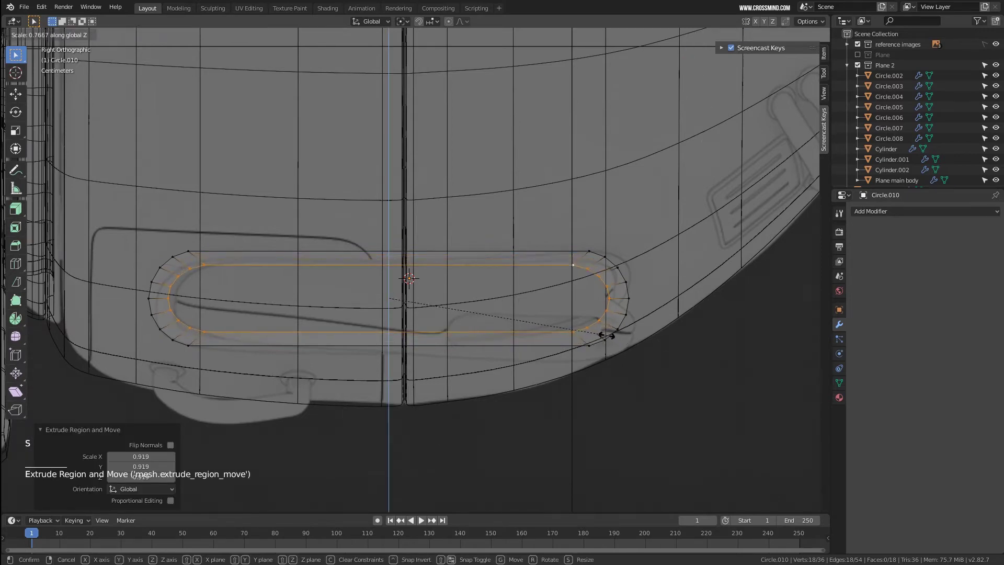
pyautogui.click(538, 306)
# Switch to Object Mode with solid shading and select the wing base ring.
pyautogui.moveTo(539, 306); pyautogui.dragTo(617, 316, button='middle')
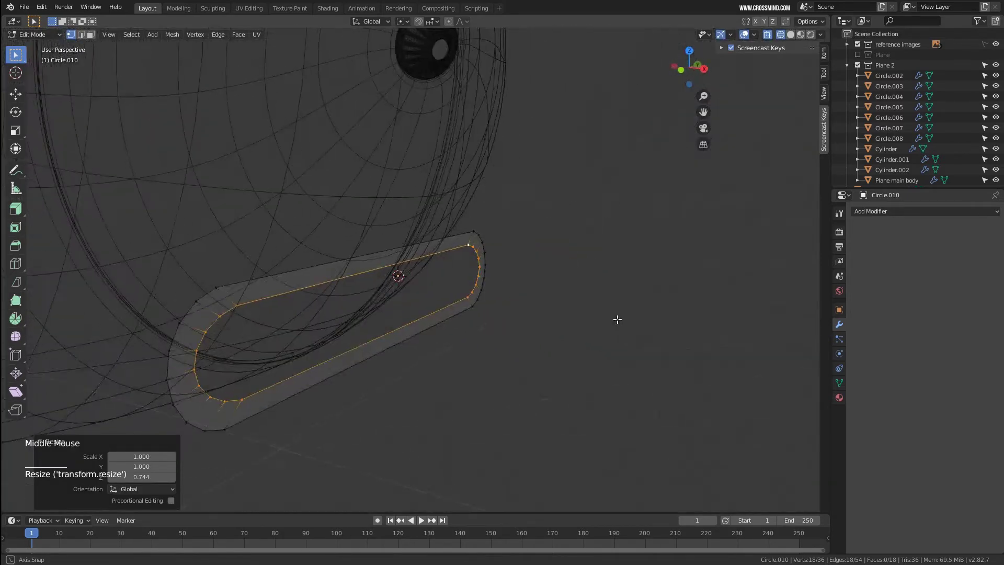
pyautogui.press('Tab')
pyautogui.hotkey('shift', 'z')
pyautogui.press('KP_1')
pyautogui.press('KP_2')
pyautogui.press('KP_1')
pyautogui.moveTo(491, 280)
pyautogui.mouseDown(button='middle')
pyautogui.moveTo(615, 292)
pyautogui.moveTo(511, 291)
pyautogui.moveTo(478, 233)
pyautogui.moveTo(495, 312)
pyautogui.mouseUp(button='middle')
pyautogui.rightClick(521, 272)
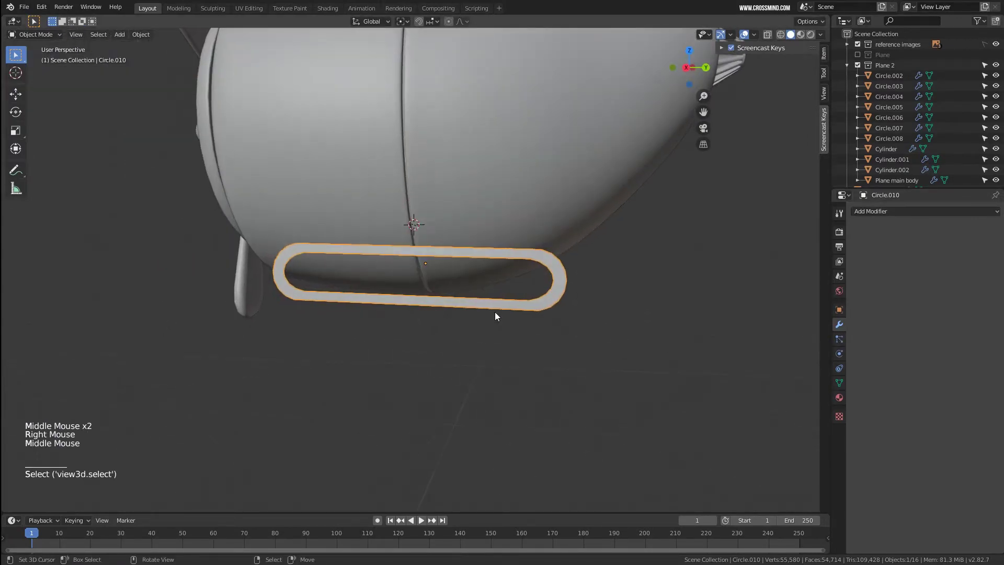
# In front wireframe view, rotate the ring 44.6° and move it about 0.037 m along X and 0.103 m up to the reference wing root.
pyautogui.press('KP_1')
pyautogui.scroll(3, 494, 312)
pyautogui.press('z')
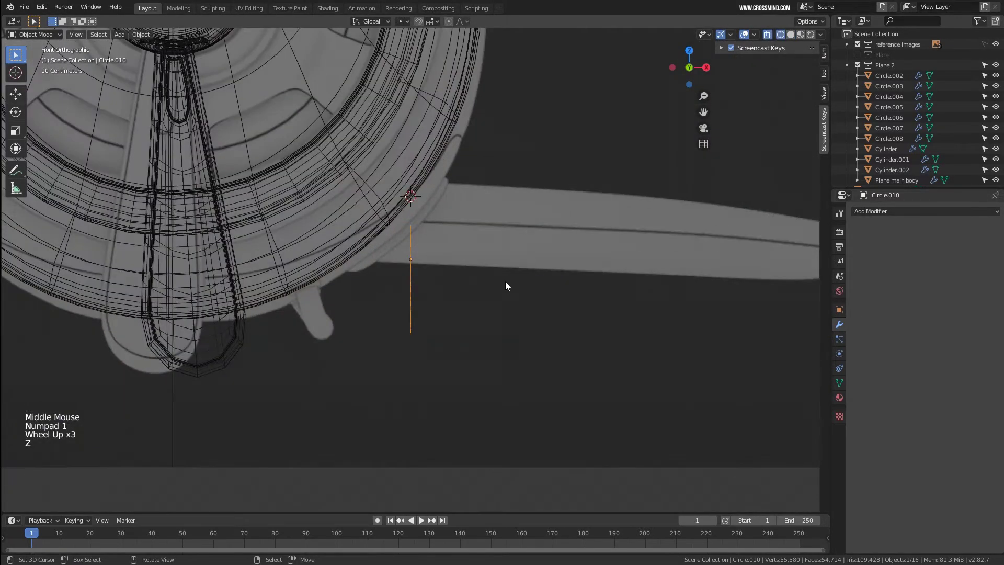
pyautogui.press('r')
pyautogui.click(492, 339)
pyautogui.press('g')
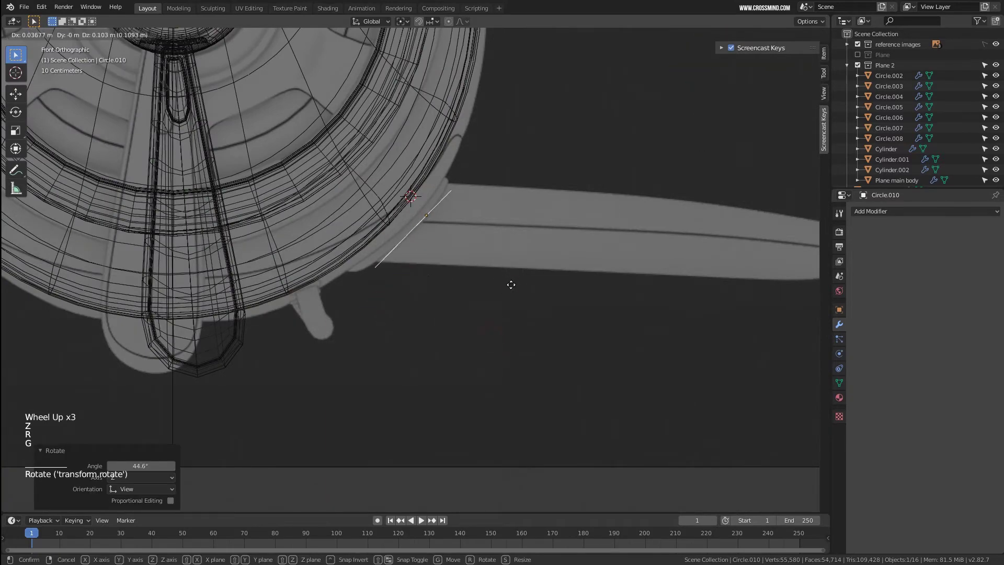
pyautogui.click(511, 285)
# Fine-tune the ring's tilt and scale and shift it about 0.009 m along X toward the fuselage.
pyautogui.press('r')
pyautogui.click(524, 264)
pyautogui.press('g')
pyautogui.click(520, 266)
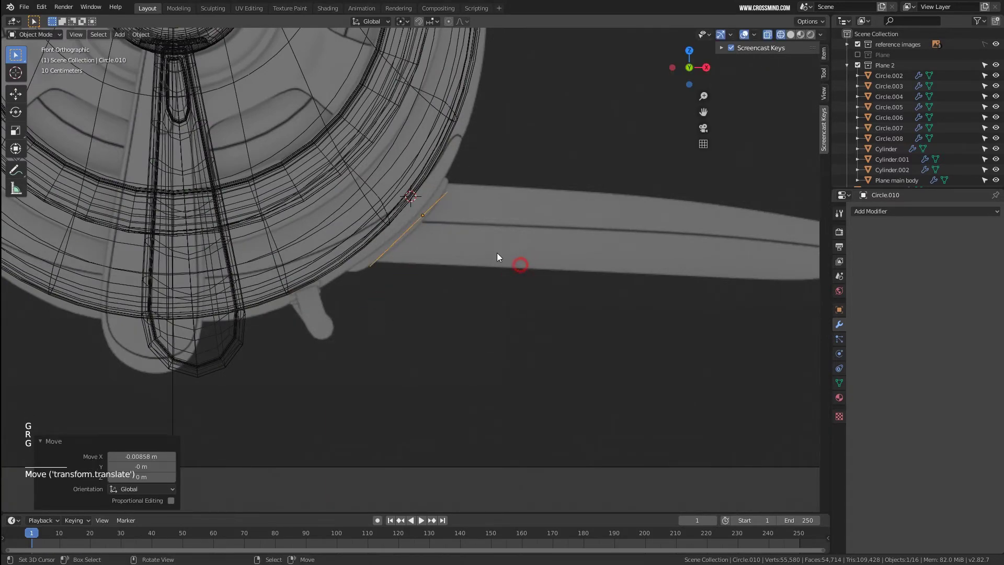
pyautogui.press('s')
pyautogui.click(497, 250)
# Rotate the ring slightly about the Y axis and nudge it about 0.011 m along Y against the fuselage side.
pyautogui.moveTo(482, 253)
pyautogui.mouseDown(button='middle')
pyautogui.moveTo(569, 257)
pyautogui.moveTo(638, 293)
pyautogui.moveTo(556, 231)
pyautogui.moveTo(621, 251)
pyautogui.mouseUp(button='middle')
pyautogui.press('z')
pyautogui.scroll(-1, 544, 259)
pyautogui.press('r')
pyautogui.press('y')
pyautogui.click(502, 251)
pyautogui.press('g')
pyautogui.click(632, 287)
pyautogui.scroll(-1, 556, 232)
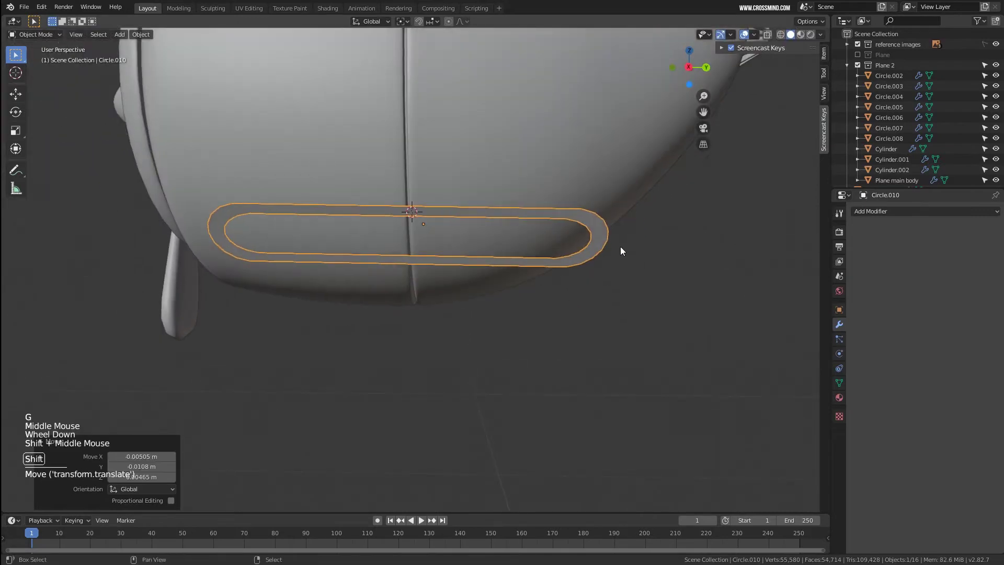
# Add a Shrinkwrap modifier to the ring with Plane main body as its target.
pyautogui.click(899, 212)
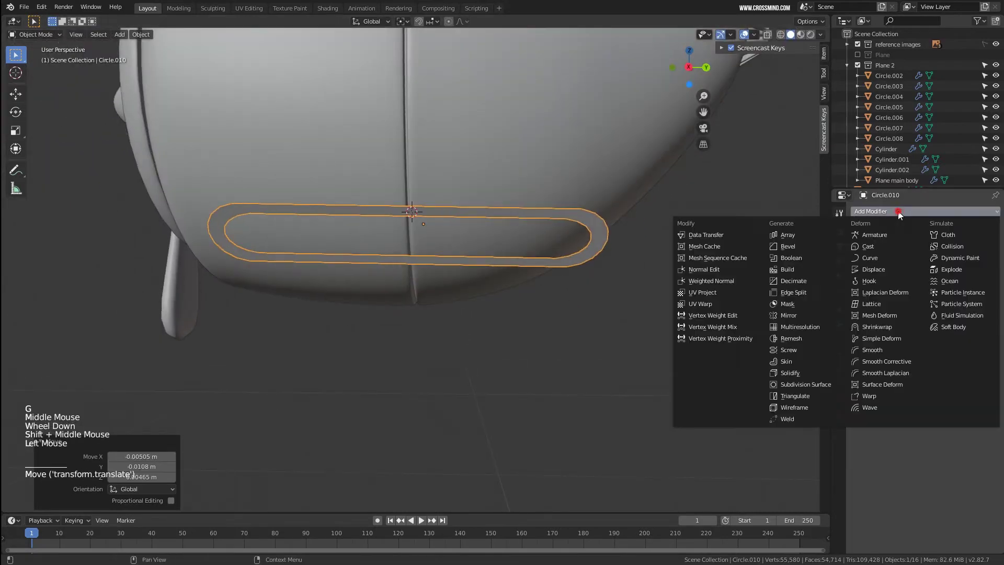
pyautogui.click(887, 328)
pyautogui.moveTo(795, 314); pyautogui.dragTo(810, 298, button='middle')
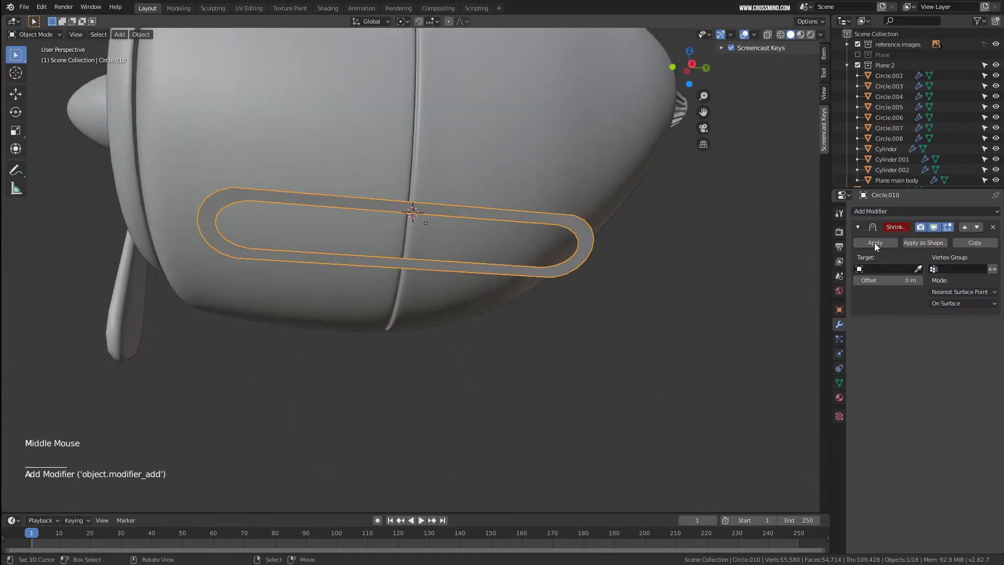
pyautogui.click(546, 183)
# Enter Edit Mode on the ring in side view and turn on the Shrinkwrap modifier's on-cage display.
pyautogui.moveTo(544, 184); pyautogui.dragTo(523, 214, button='middle')
pyautogui.press('Tab')
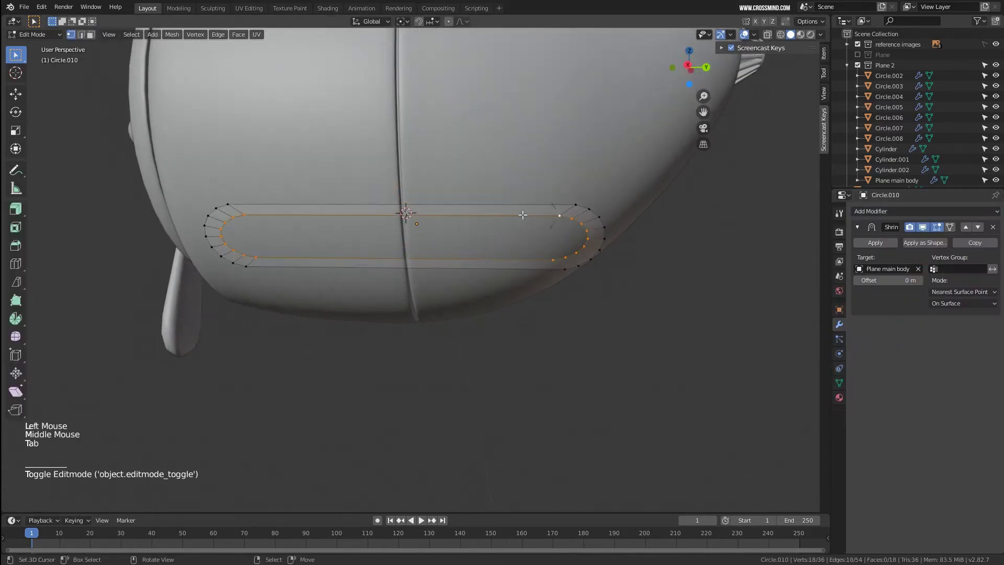
pyautogui.press('KP_1')
pyautogui.press('KP_3')
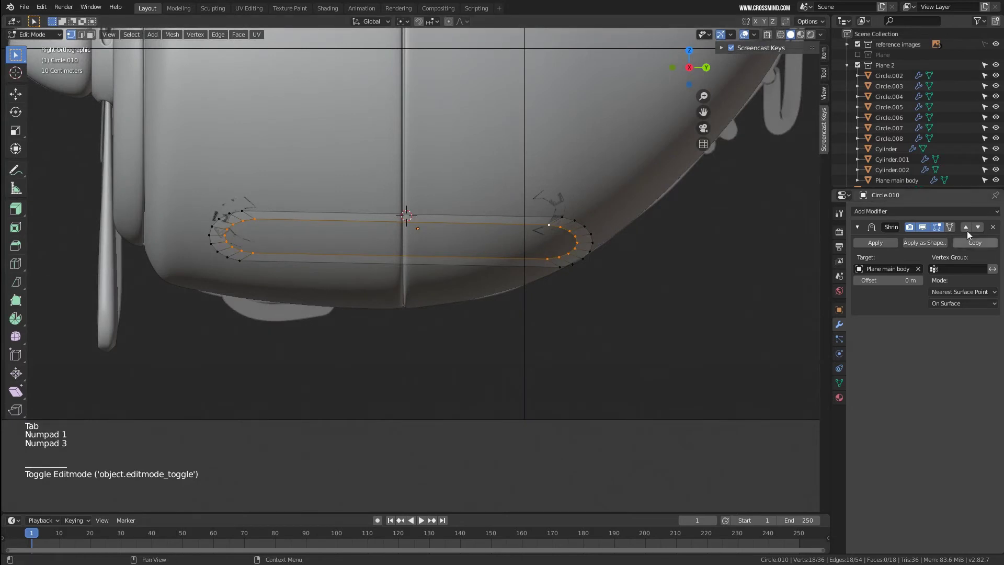
pyautogui.click(950, 227)
# Select all of the ring's vertices in wireframe and move them down toward the reference wing outline.
pyautogui.scroll(1, 518, 220)
pyautogui.keyDown('shift'); pyautogui.moveTo(518, 220); pyautogui.dragTo(521, 225, button='middle'); pyautogui.keyUp('shift')
pyautogui.press('z')
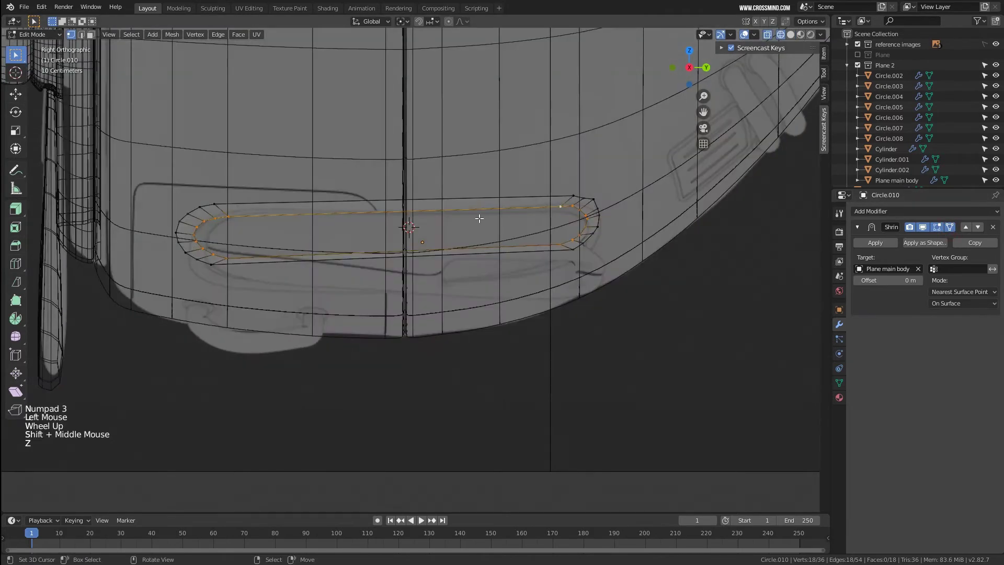
pyautogui.press('a')
pyautogui.press('g')
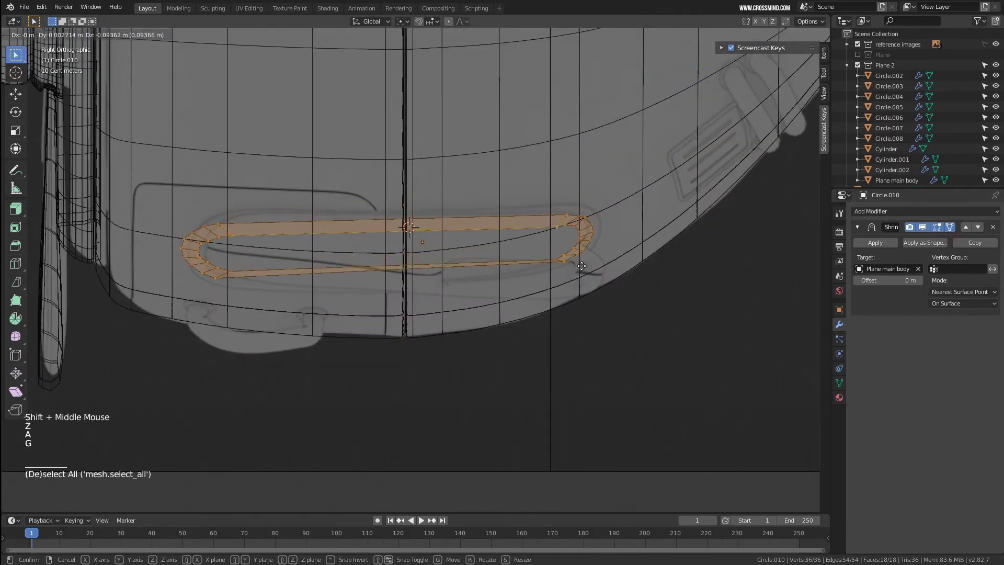
pyautogui.click(622, 225)
# Rotate the whole ring mesh 1.48° and scale it to 1.018 to fit the reference outline.
pyautogui.press('r')
pyautogui.click(629, 226)
pyautogui.scroll(1, 586, 195)
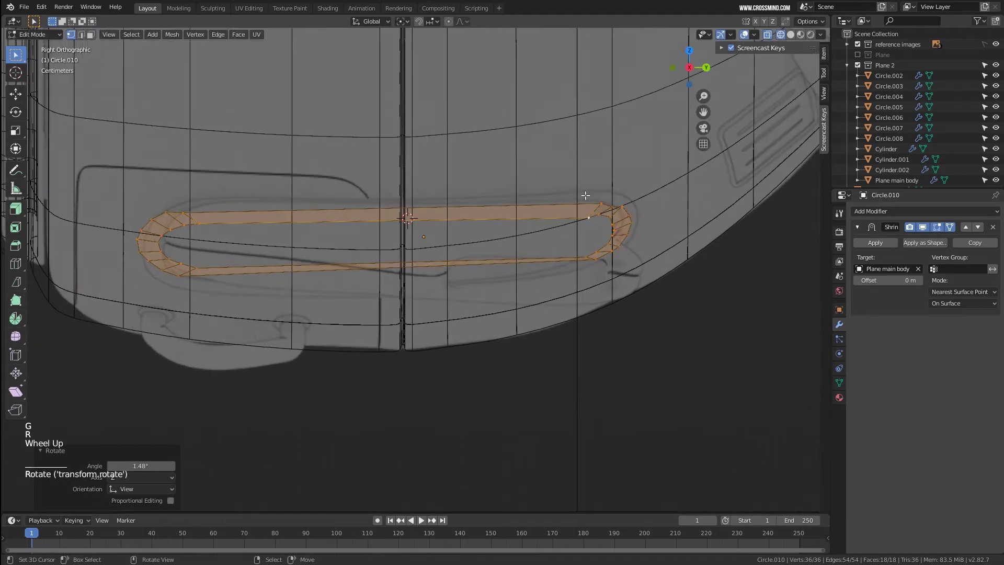
pyautogui.press('s')
pyautogui.click(656, 232)
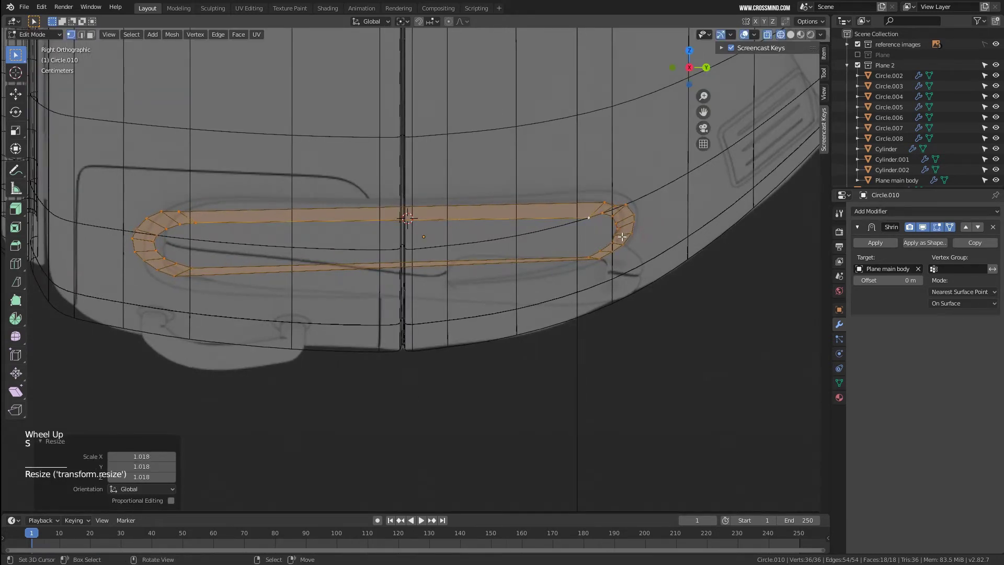
# Add six evenly spaced loop cuts across the ring's long upper strip.
pyautogui.keyDown('shift'); pyautogui.moveTo(420, 239); pyautogui.dragTo(429, 230, button='middle'); pyautogui.keyUp('shift')
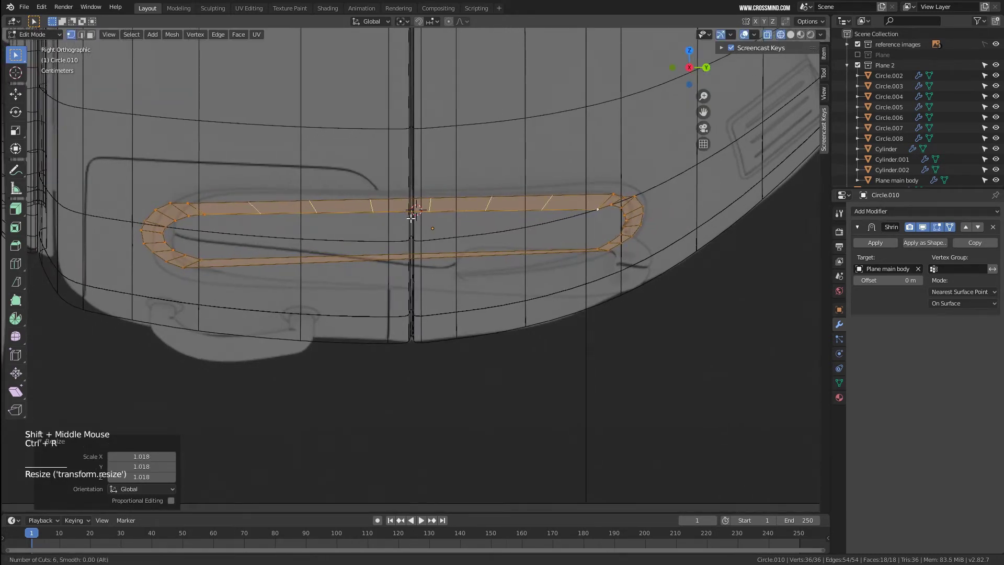
pyautogui.click(411, 218)
pyautogui.rightClick(416, 211)
pyautogui.scroll(-2, 482, 209)
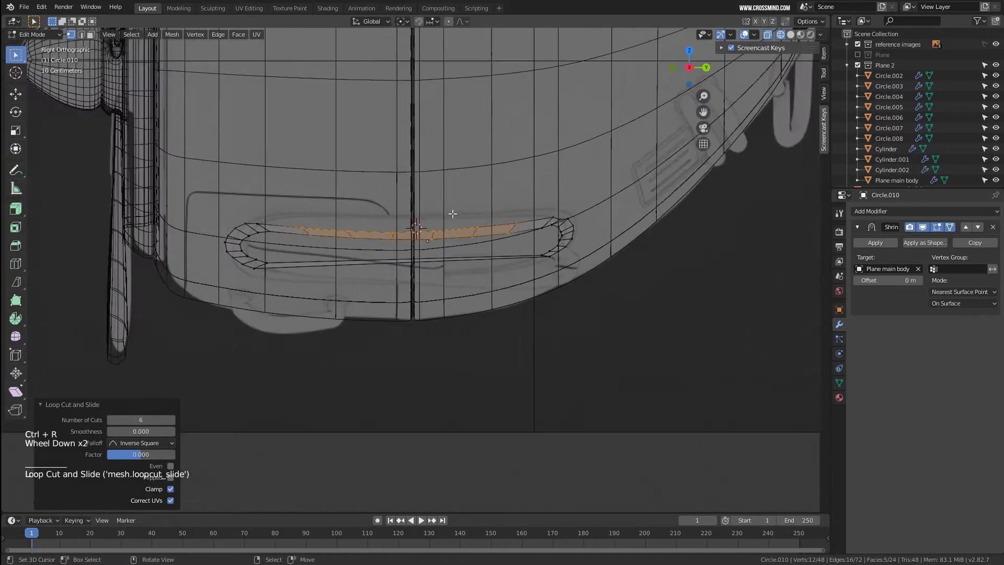
pyautogui.moveTo(449, 215); pyautogui.dragTo(406, 246, button='middle')
pyautogui.press('z')
pyautogui.moveTo(492, 213); pyautogui.dragTo(441, 183, button='middle')
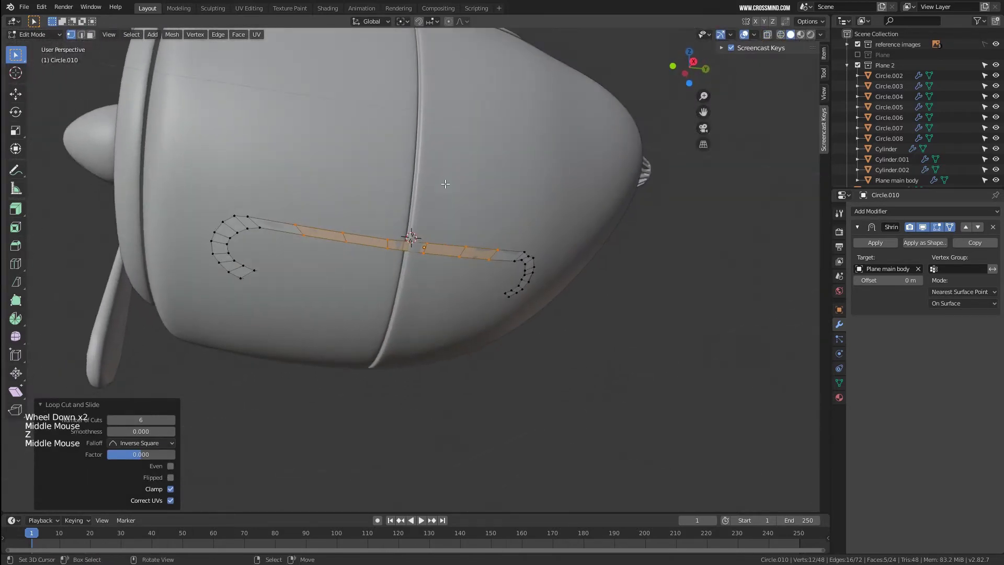
# Add four evenly spaced loop cuts across the ring's long lower strip.
pyautogui.press('KP_1')
pyautogui.press('KP_3')
pyautogui.scroll(1, 365, 253)
pyautogui.scroll(1, 364, 253)
pyautogui.press('z')
pyautogui.hotkey('ctrl', 'r')
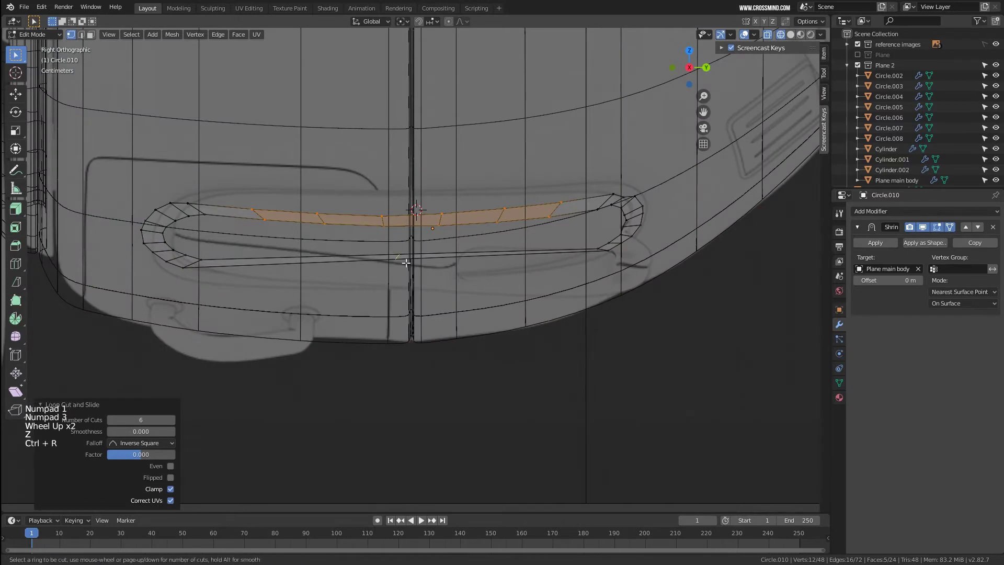
pyautogui.click(407, 263)
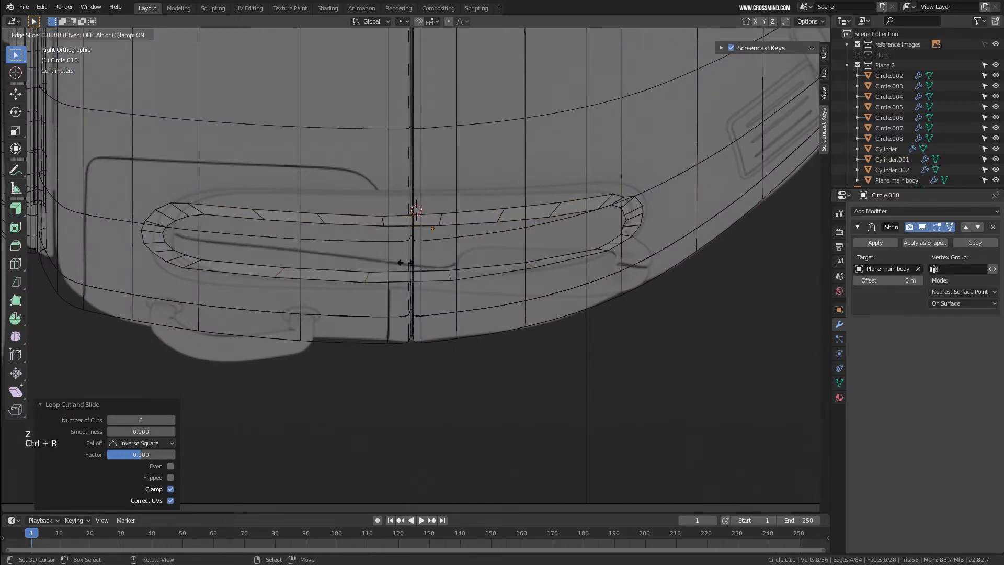
pyautogui.click(400, 263)
# Select the whole ring mesh and scale it to 1.002.
pyautogui.scroll(-1, 410, 262)
pyautogui.press('a')
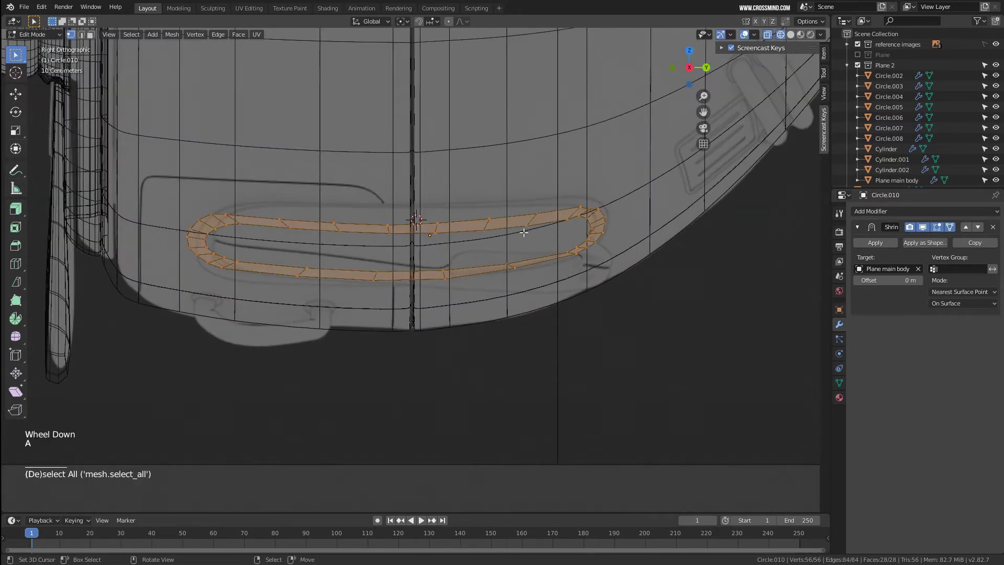
pyautogui.press('s')
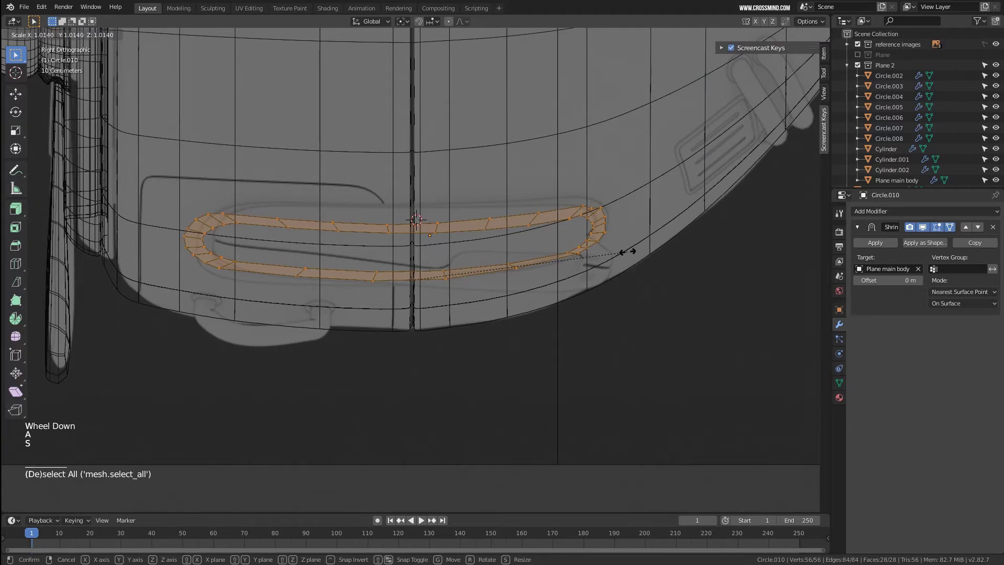
# Set the Shrinkwrap offset to 0.01 m and its wrap mode to Target Normal Project.
pyautogui.scroll(-2, 494, 247)
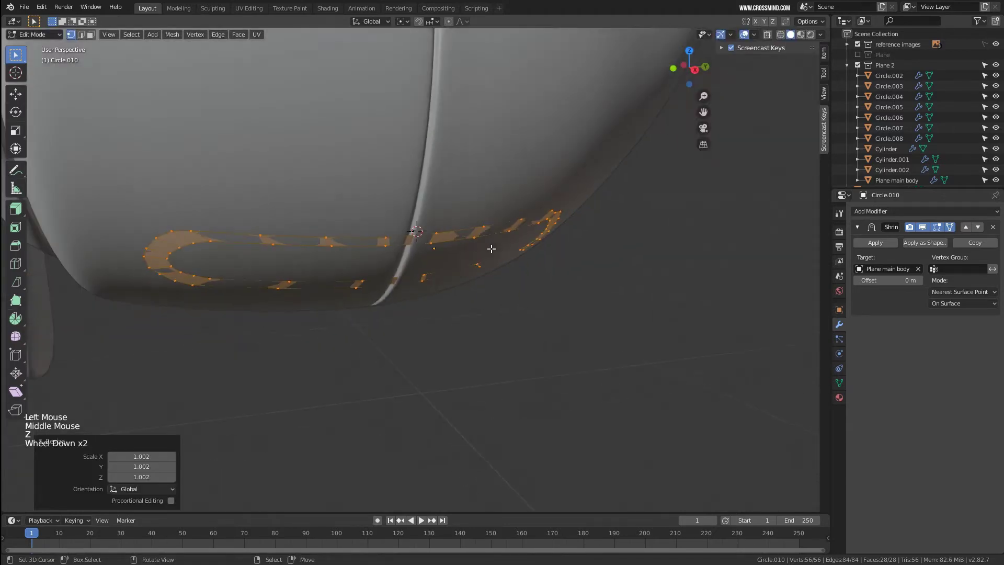
pyautogui.moveTo(494, 247); pyautogui.dragTo(473, 256, button='middle')
pyautogui.click(921, 281)
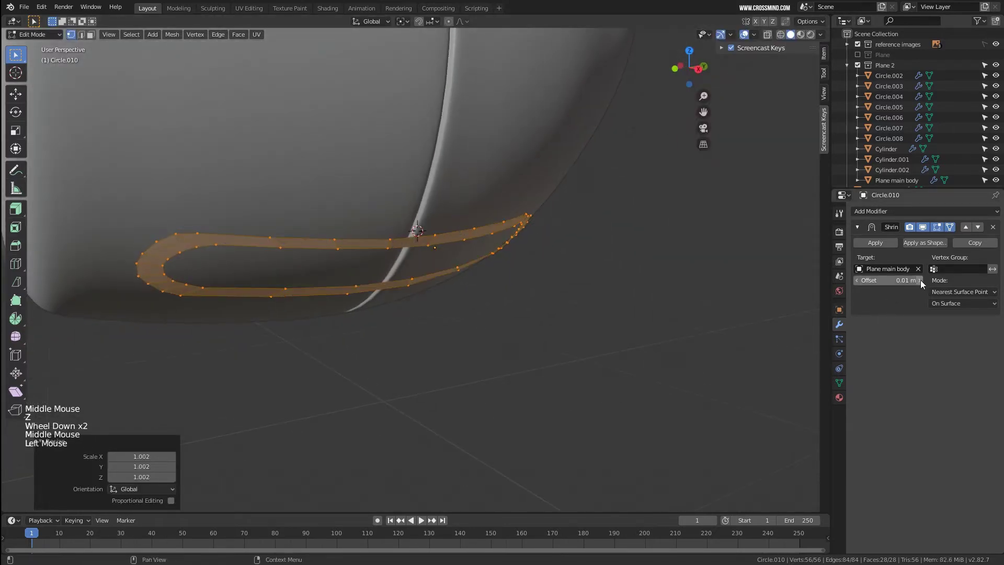
pyautogui.moveTo(632, 276); pyautogui.dragTo(539, 229, button='middle')
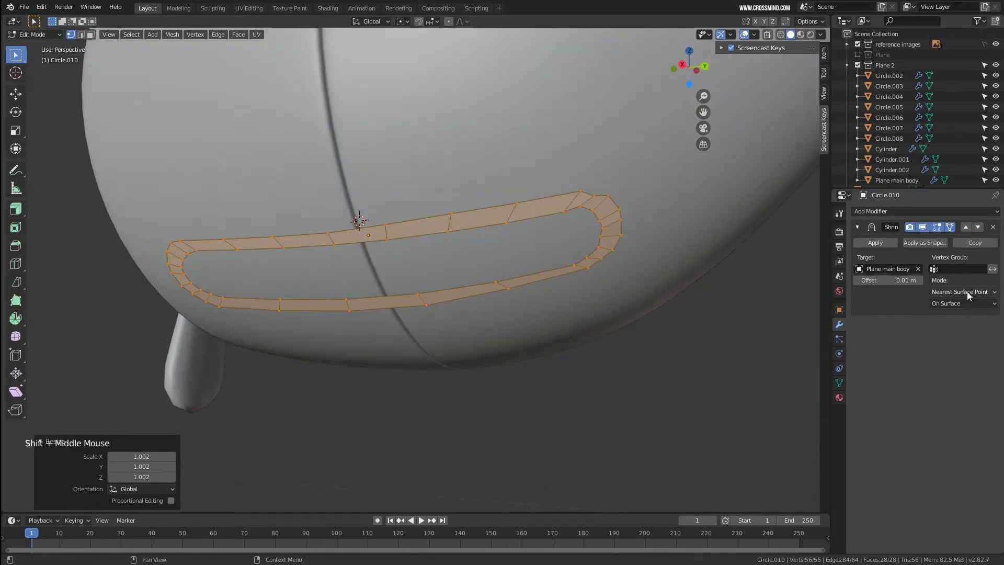
pyautogui.keyDown('ctrl'); pyautogui.scroll(-3, 968, 291); pyautogui.keyUp('ctrl')
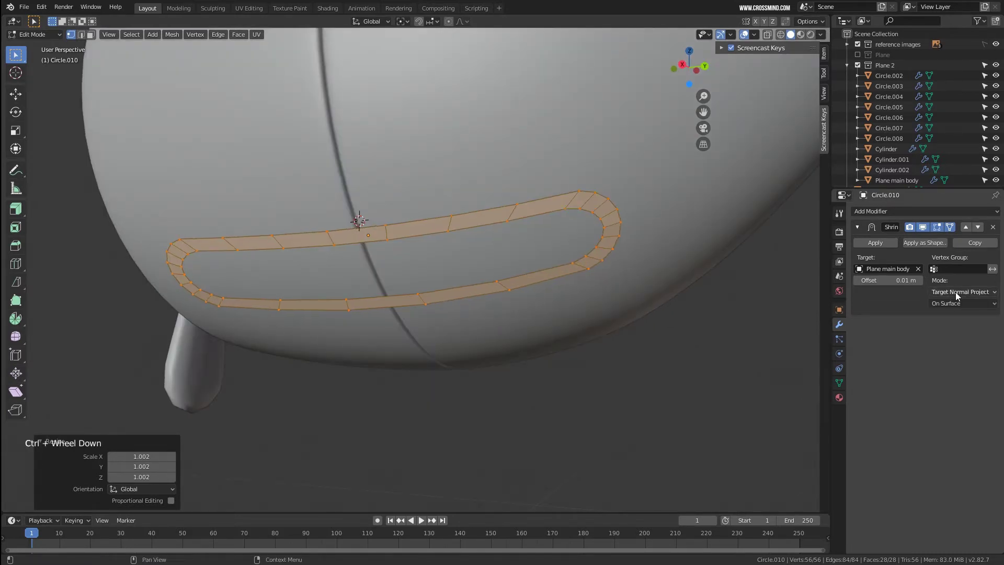
# Try the Project wrap mode on the Shrinkwrap modifier and restore Target Normal Project.
pyautogui.click(953, 294)
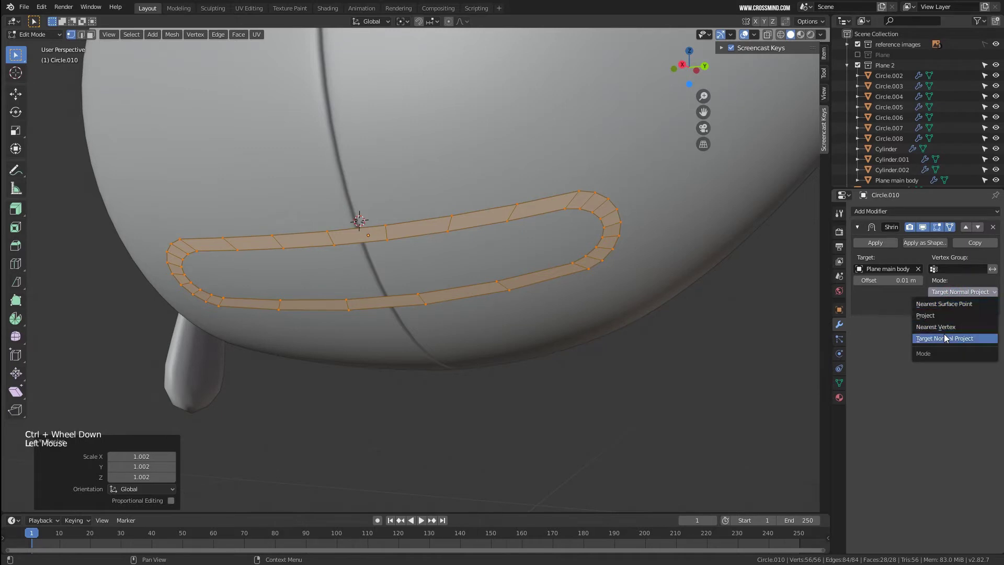
pyautogui.click(950, 316)
pyautogui.click(957, 293)
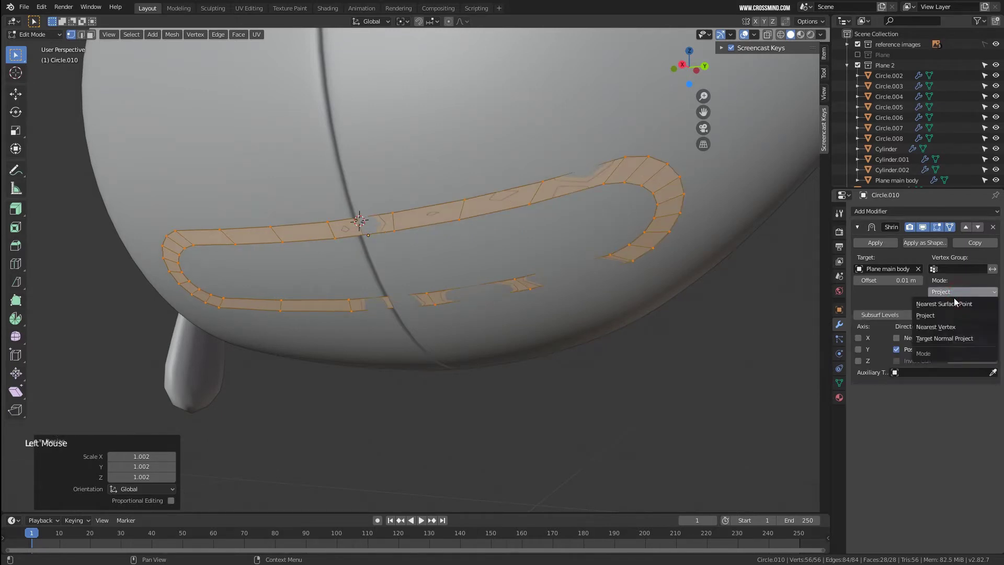
pyautogui.click(945, 338)
# Scale the whole ring by 1.017, and by 0.984 in the right wireframe view to fit the reference outline.
pyautogui.moveTo(655, 288); pyautogui.dragTo(433, 333, button='middle')
pyautogui.press('s')
pyautogui.click(601, 292)
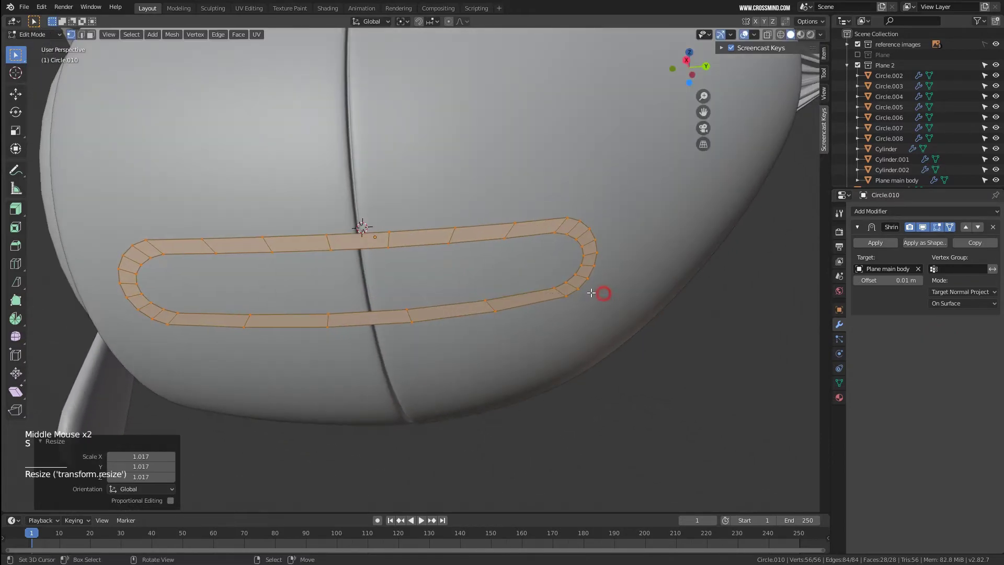
pyautogui.press('KP_1')
pyautogui.press('KP_3')
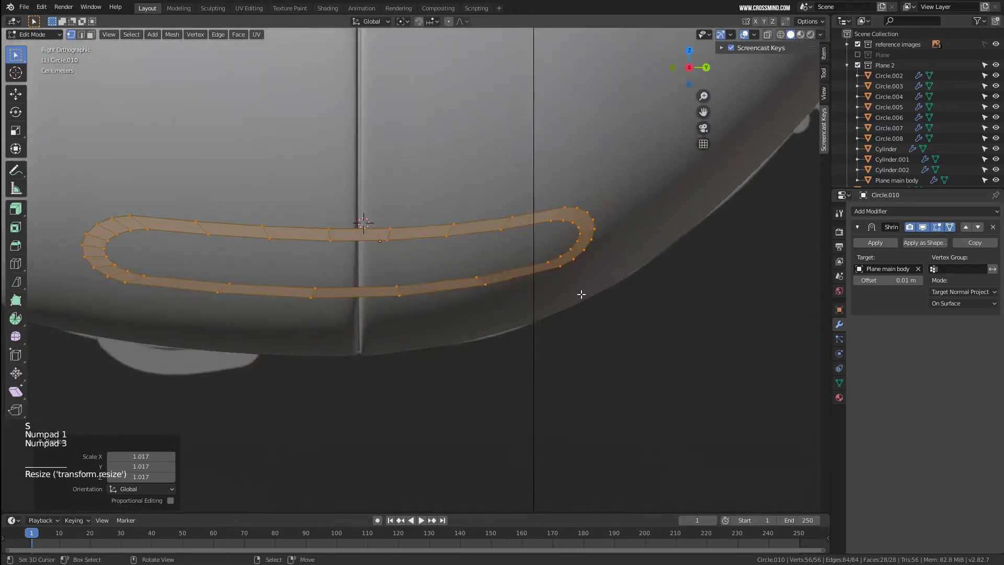
pyautogui.press('z')
pyautogui.press('s')
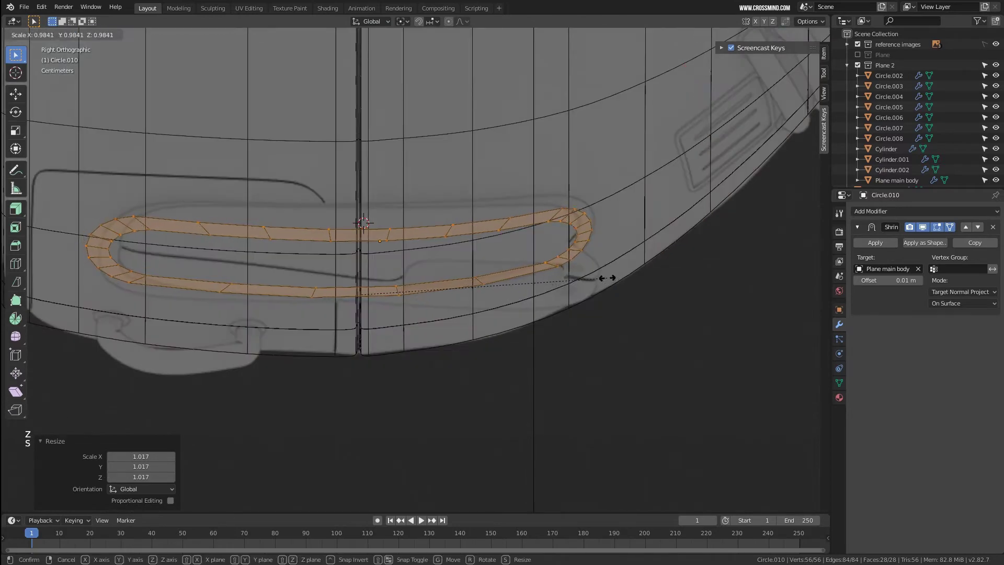
pyautogui.click(603, 281)
# Scale the ring by 1.084 along the Z axis.
pyautogui.press('s')
pyautogui.press('z')
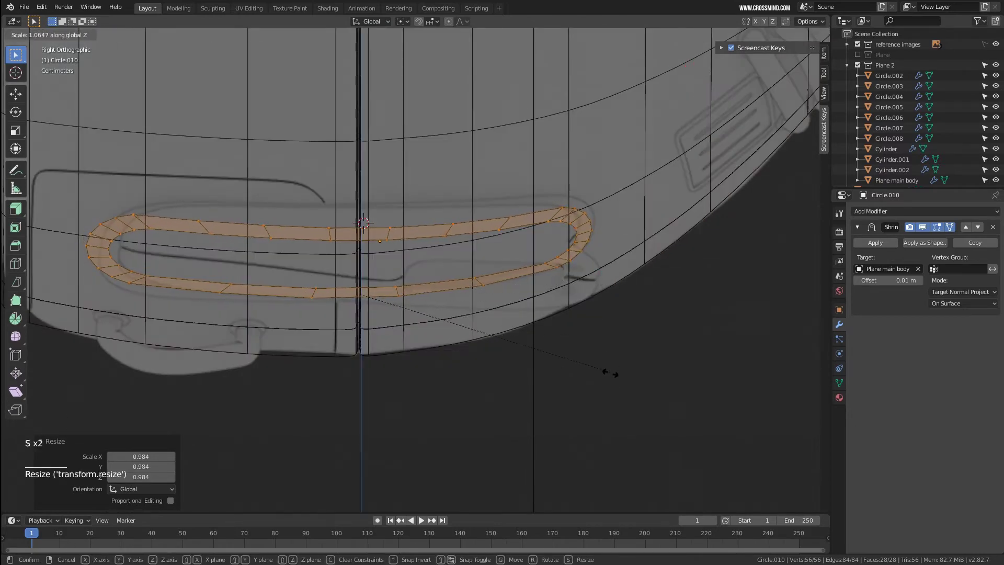
pyautogui.click(610, 373)
# Return to solid shading, apply the ring's Shrinkwrap modifier in Object Mode and reopen the mesh in Edit Mode.
pyautogui.scroll(-2, 607, 393)
pyautogui.moveTo(607, 393)
pyautogui.mouseDown(button='middle')
pyautogui.moveTo(509, 262)
pyautogui.moveTo(543, 219)
pyautogui.moveTo(550, 224)
pyautogui.moveTo(511, 233)
pyautogui.mouseUp(button='middle')
pyautogui.press('z')
pyautogui.scroll(1, 545, 247)
pyautogui.scroll(-1, 570, 238)
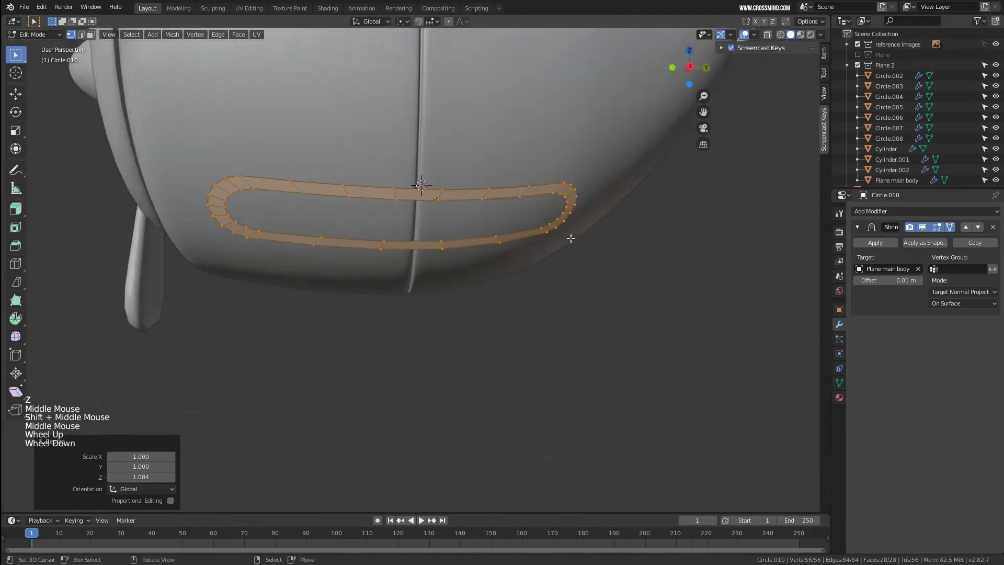
pyautogui.moveTo(571, 239); pyautogui.dragTo(769, 240, button='middle')
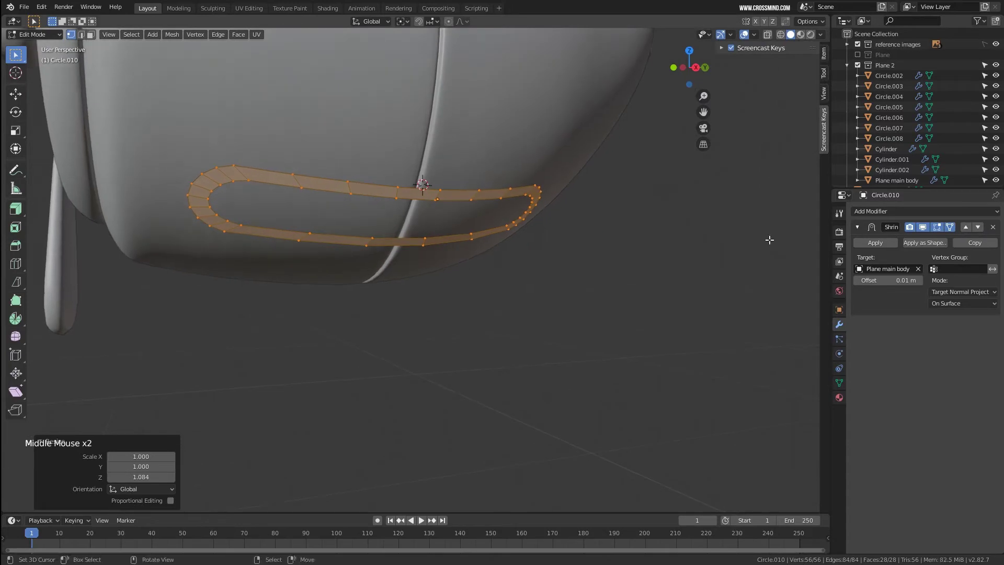
pyautogui.click(888, 243)
pyautogui.click(887, 244)
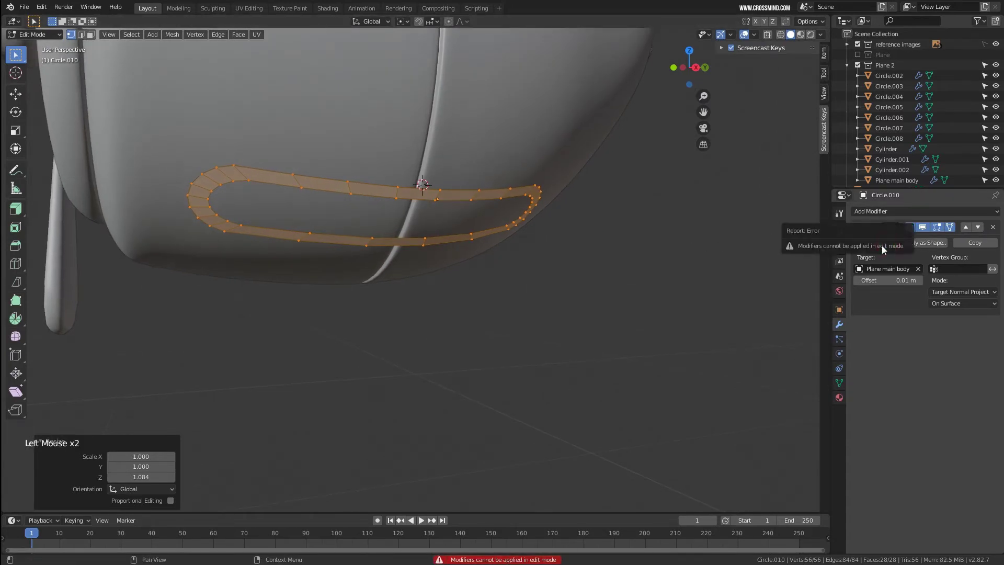
pyautogui.press('Tab')
pyautogui.click(889, 243)
pyautogui.moveTo(643, 234); pyautogui.dragTo(538, 236, button='middle')
pyautogui.scroll(2, 520, 233)
pyautogui.press('Tab')
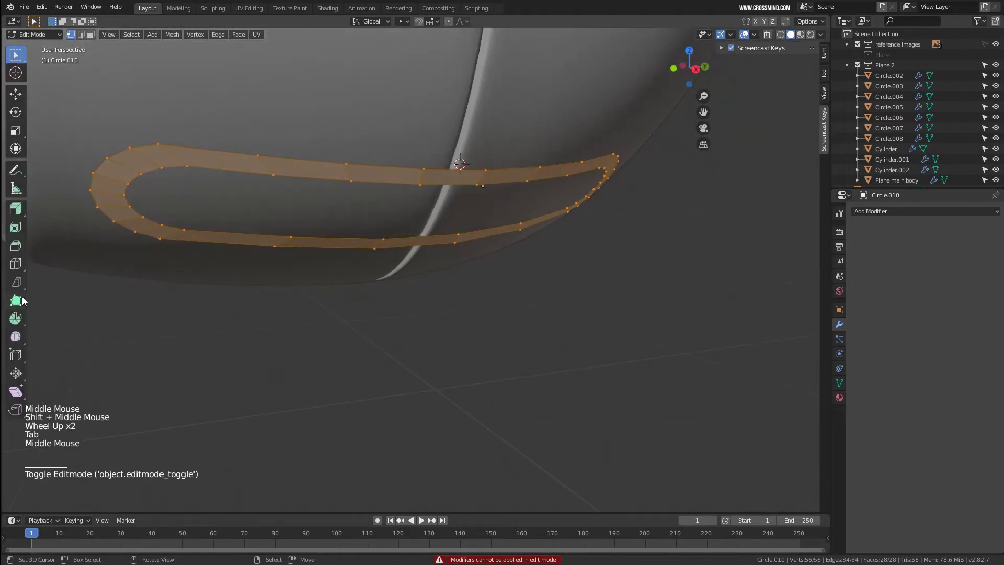
pyautogui.moveTo(23, 226); pyautogui.dragTo(434, 225, button='middle')
pyautogui.press('e')
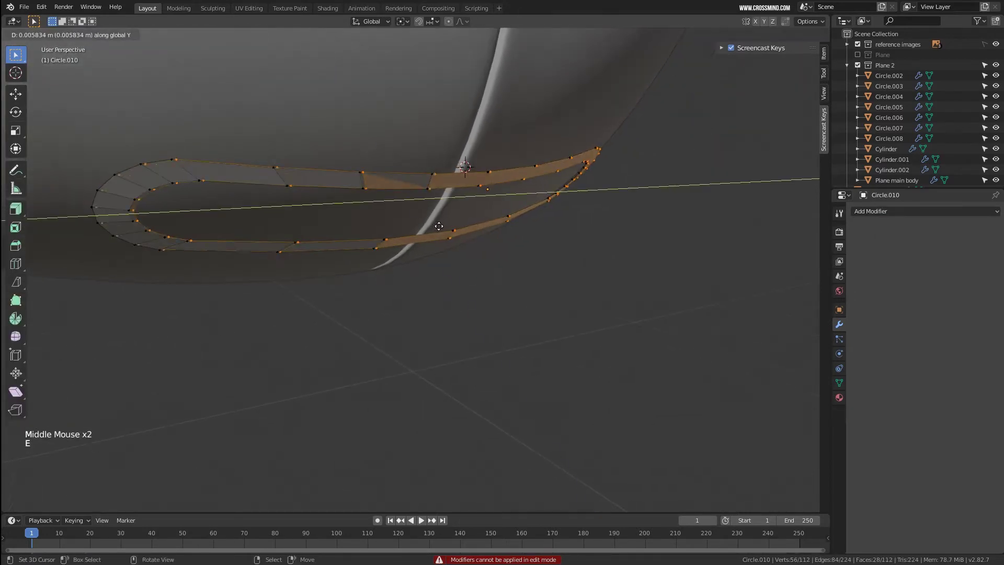
pyautogui.rightClick(442, 226)
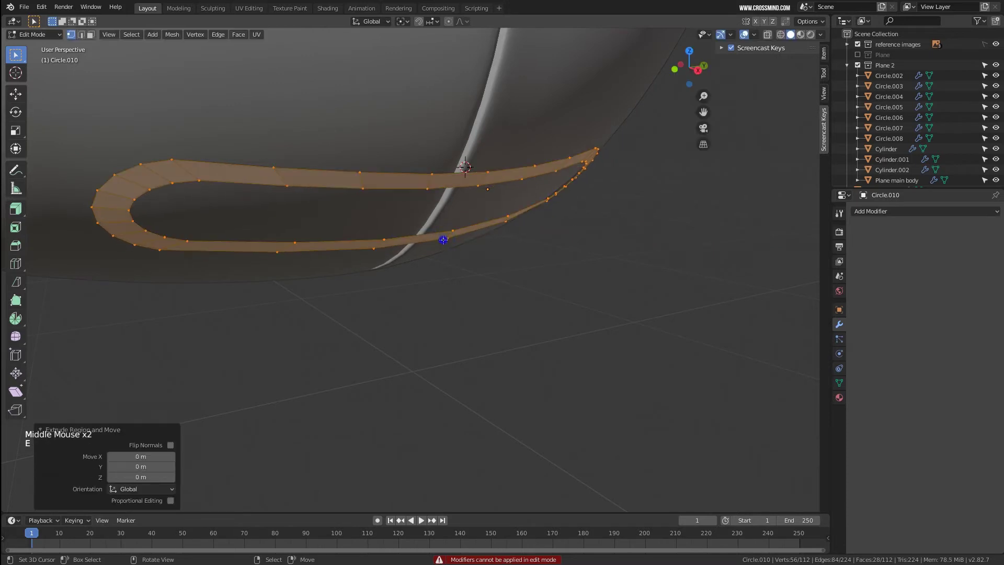
pyautogui.hotkey('ctrl', 'z')
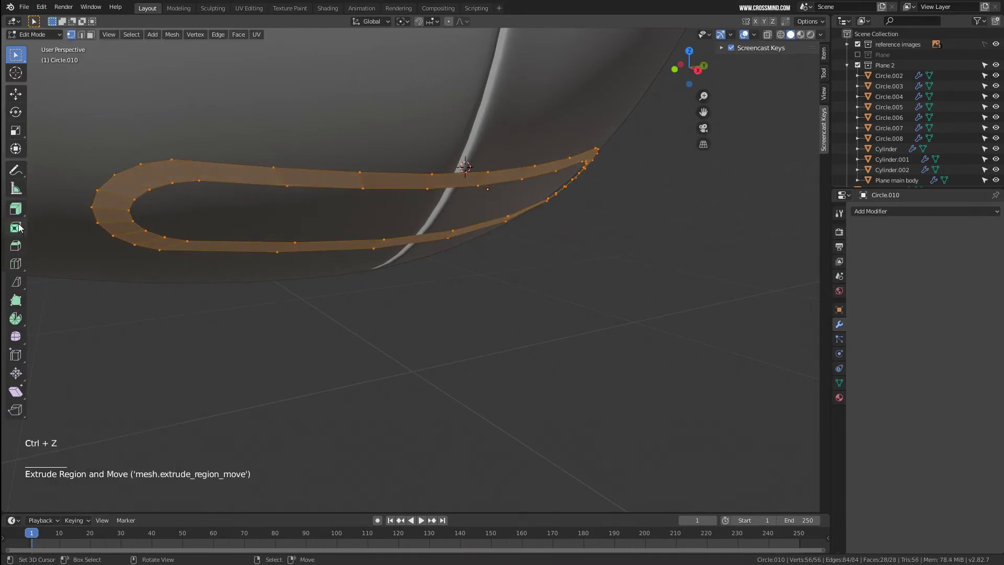
# Extrude the ring's faces along their normals twice, the first time by about 0.09 m.
pyautogui.moveTo(16, 212); pyautogui.dragTo(52, 233)
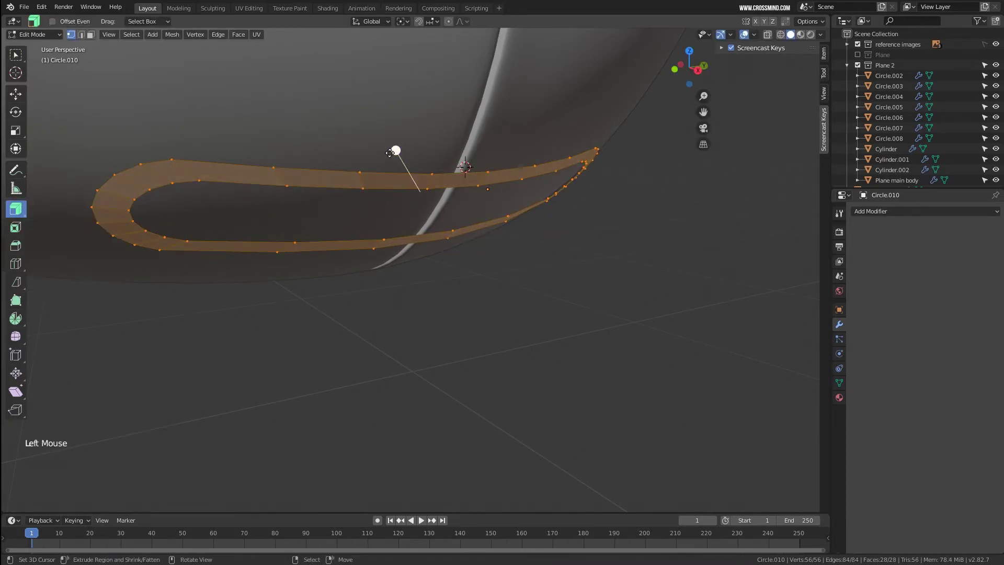
pyautogui.moveTo(390, 153); pyautogui.dragTo(406, 174)
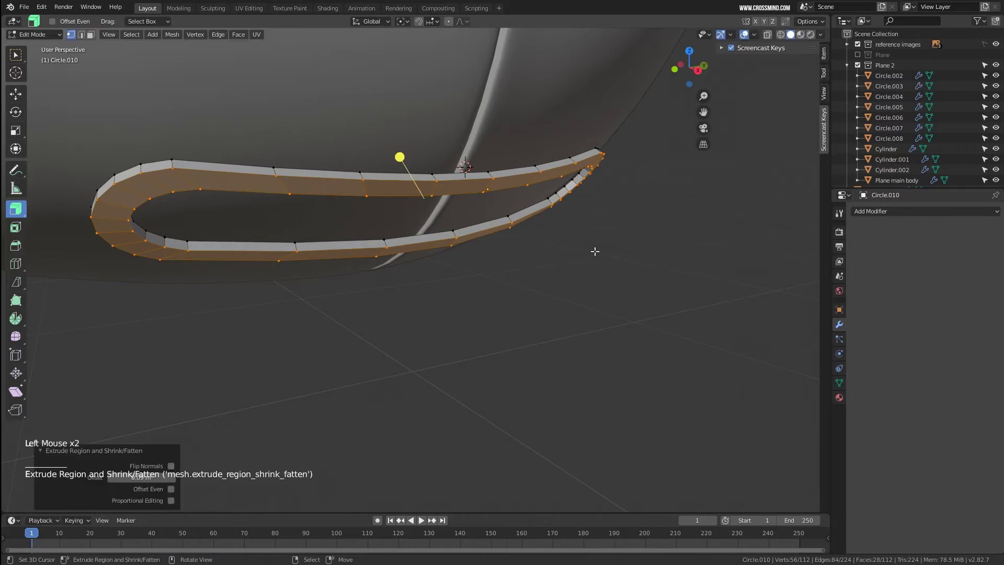
pyautogui.moveTo(406, 159); pyautogui.dragTo(495, 230, button='middle')
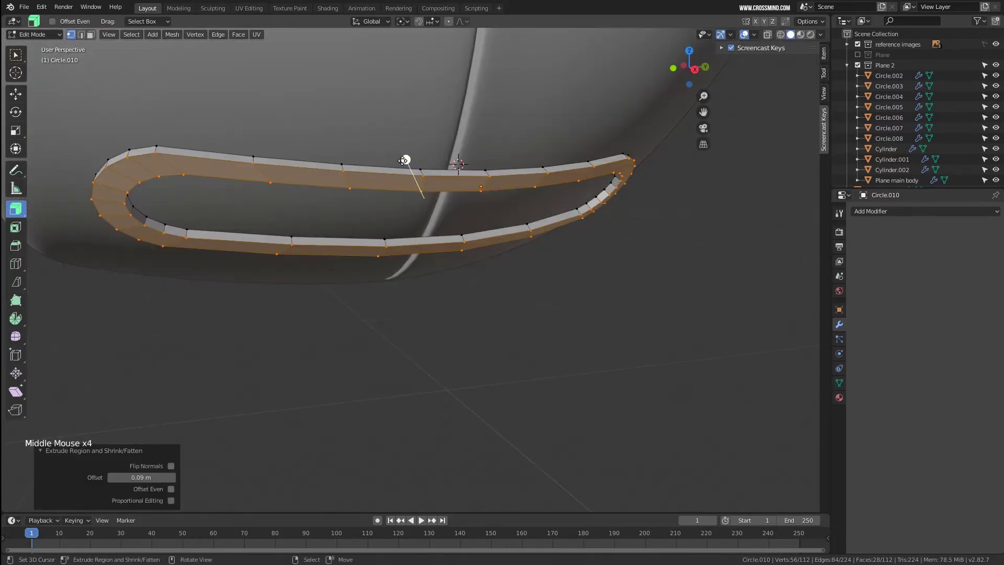
pyautogui.moveTo(403, 161); pyautogui.dragTo(417, 179)
pyautogui.click(416, 180)
# Add a Subdivision Surface modifier to the ring in Object Mode and shade it smooth.
pyautogui.scroll(-3, 500, 256)
pyautogui.moveTo(417, 179); pyautogui.dragTo(602, 245, button='middle')
pyautogui.press('Tab')
pyautogui.click(922, 211)
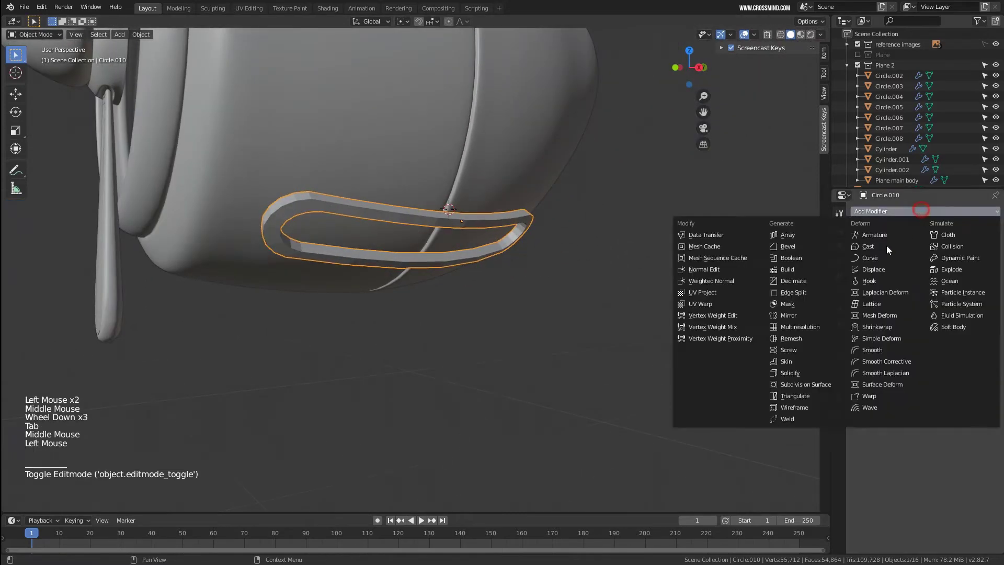
pyautogui.click(830, 385)
pyautogui.moveTo(568, 296); pyautogui.dragTo(431, 245, button='middle')
pyautogui.press('space')
pyautogui.write('shad')
pyautogui.click(604, 288)
# Select the wing base ring on the fuselage side and duplicate it in place.
pyautogui.scroll(-2, 470, 243)
pyautogui.scroll(2, 517, 257)
pyautogui.scroll(-3, 515, 257)
pyautogui.rightClick(510, 216)
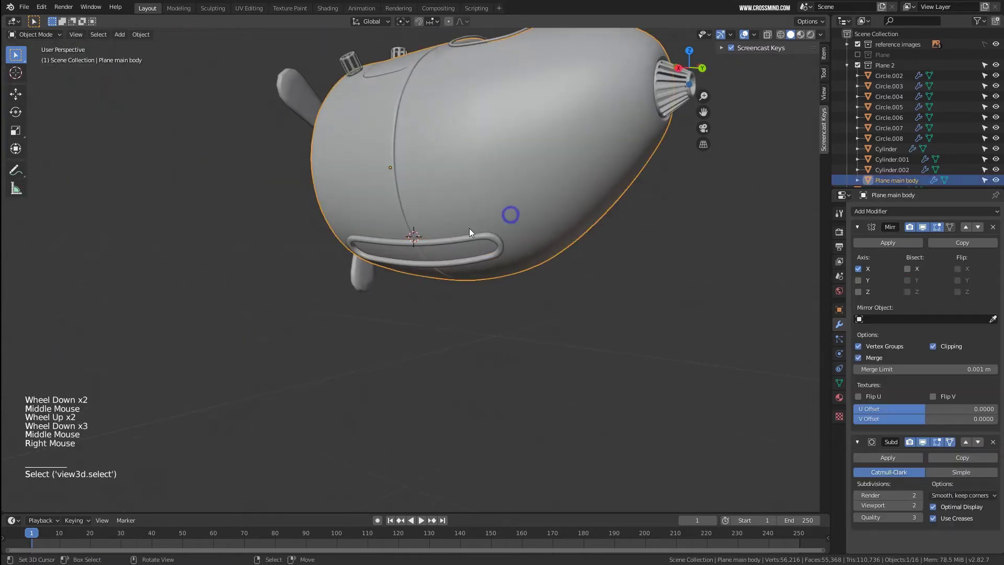
pyautogui.moveTo(510, 216); pyautogui.dragTo(392, 210, button='middle')
pyautogui.scroll(1, 556, 232)
pyautogui.rightClick(562, 238)
pyautogui.scroll(3, 438, 236)
pyautogui.hotkey('shift', 'd')
# Delete everything in the duplicate ring's mesh except one inner edge loop.
pyautogui.press('Tab')
pyautogui.rightClick(341, 193)
pyautogui.press('2')
pyautogui.rightClick(339, 191)
pyautogui.keyDown('alt'); pyautogui.rightClick(339, 191); pyautogui.keyUp('alt')
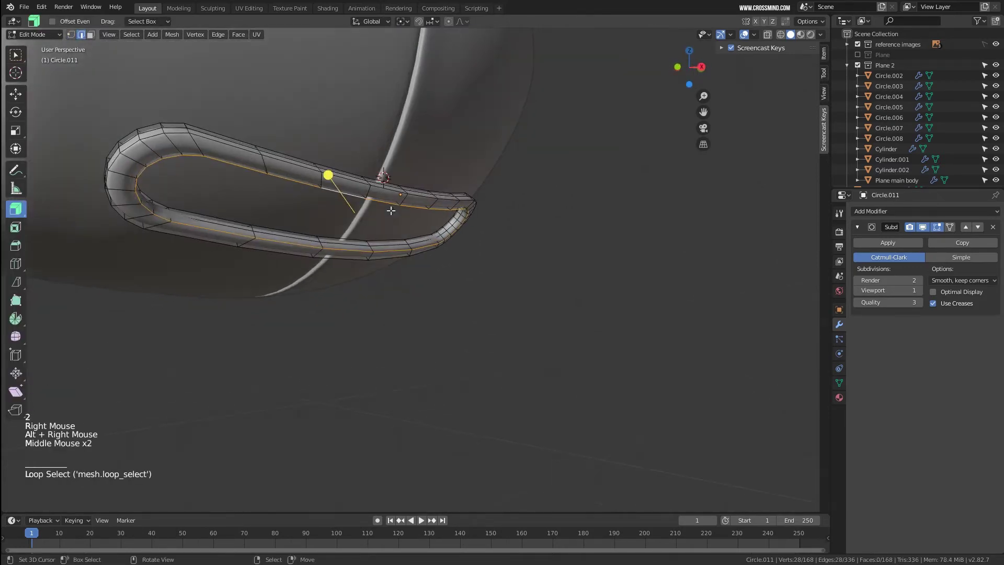
pyautogui.hotkey('ctrl', 'i')
pyautogui.press('Delete')
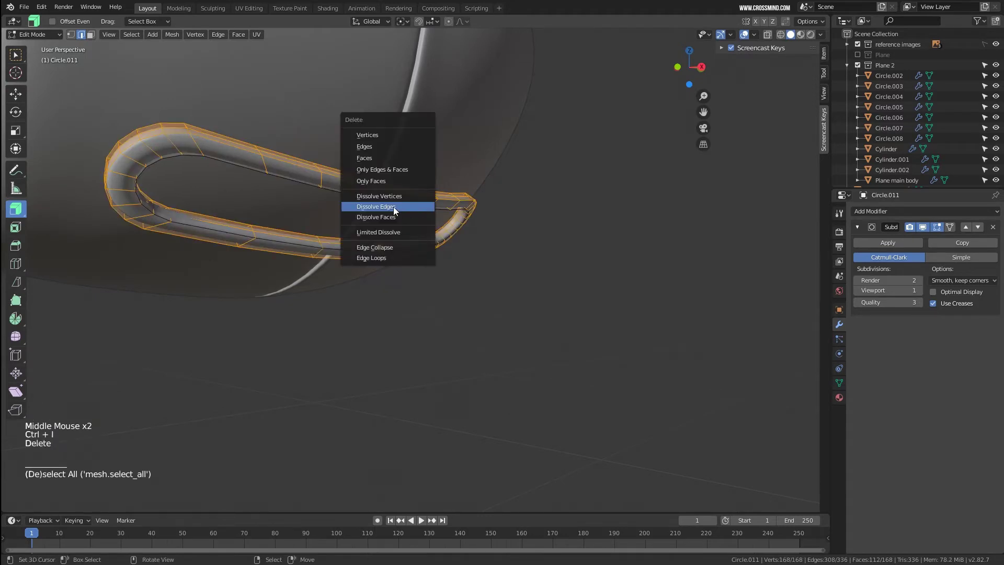
pyautogui.click(378, 157)
# Select the remaining edge loop and extrude it 0.554 m outward along the X axis.
pyautogui.moveTo(378, 157); pyautogui.dragTo(435, 215, button='middle')
pyautogui.rightClick(381, 203)
pyautogui.keyDown('alt'); pyautogui.rightClick(381, 202); pyautogui.keyUp('alt')
pyautogui.press('e')
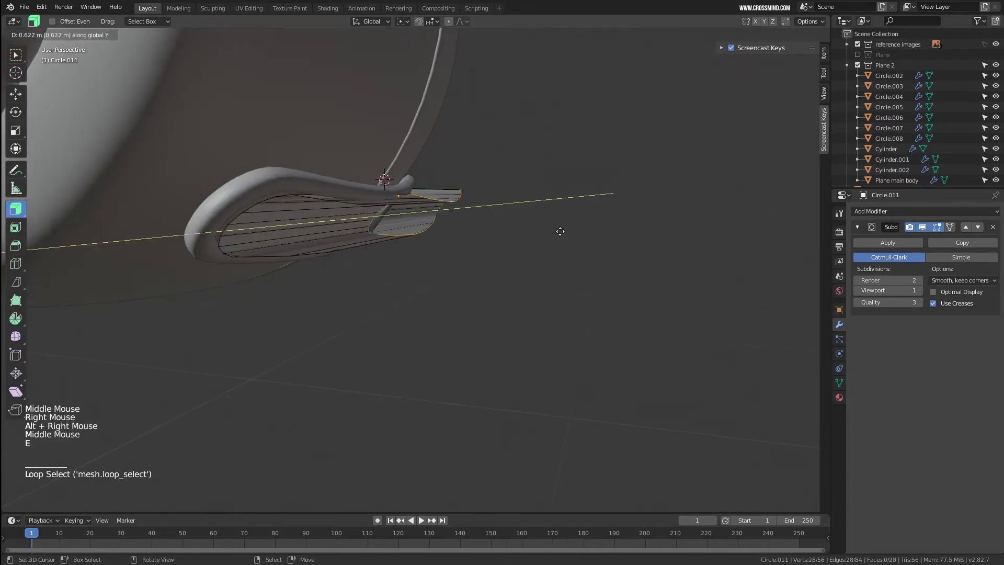
pyautogui.click(623, 243)
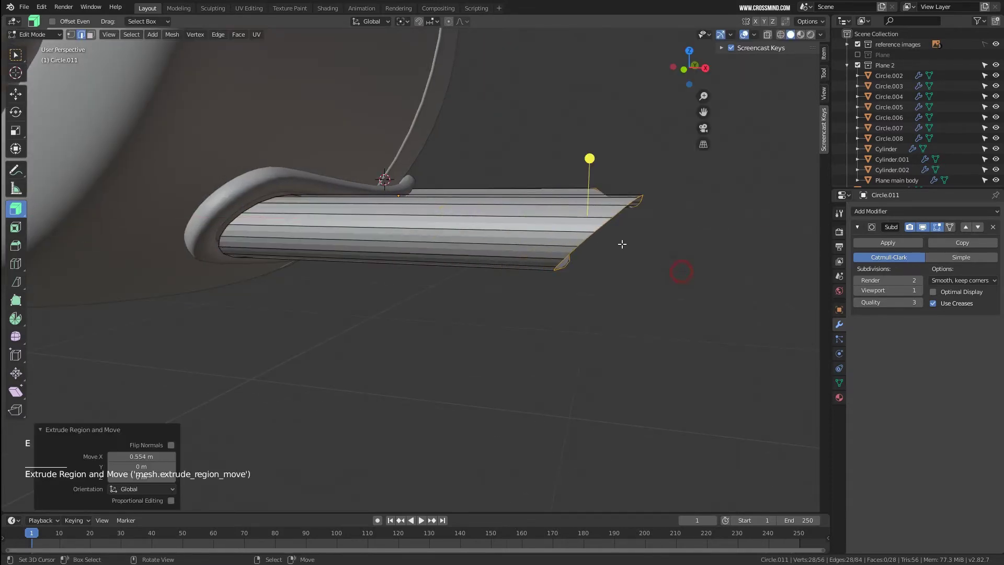
# Rotate the wing's end loop, scale it to 0.864 and move it to follow the reference wing in top view.
pyautogui.scroll(-2, 621, 242)
pyautogui.moveTo(621, 242); pyautogui.dragTo(531, 293, button='middle')
pyautogui.press('KP_7')
pyautogui.press('e')
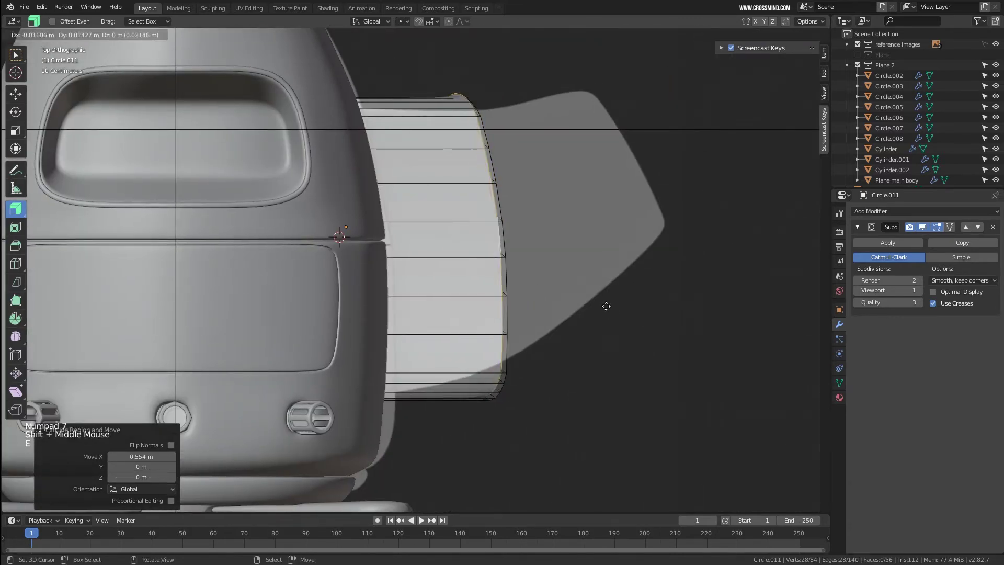
pyautogui.hotkey('ctrl', 'z')
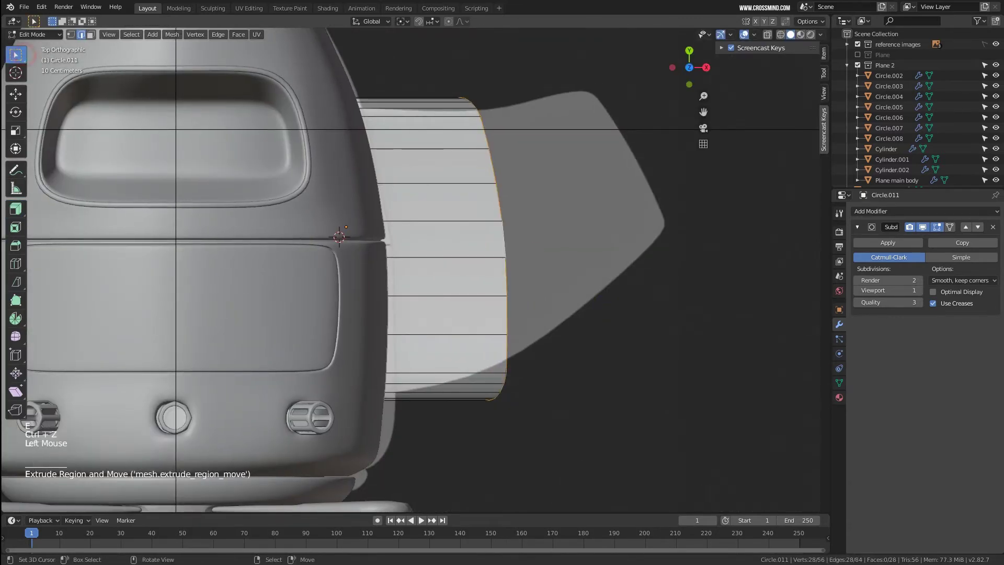
pyautogui.press('r')
pyautogui.click(571, 237)
pyautogui.press('s')
pyautogui.click(648, 280)
pyautogui.press('g')
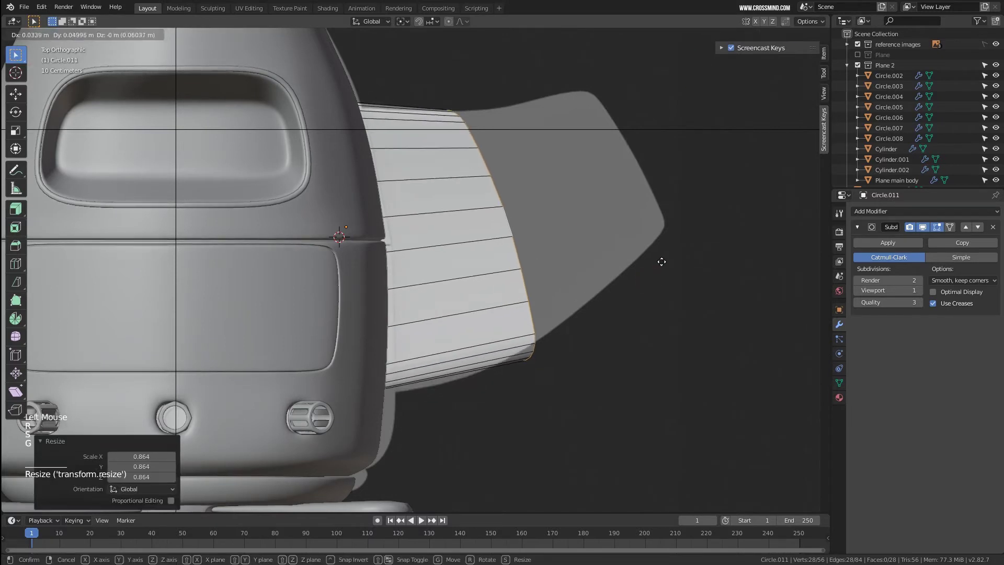
pyautogui.click(668, 257)
# Extrude a second wing section and scale down, rotate by -4.91° and move its end loop onto the reference wing tip.
pyautogui.keyDown('ctrl'); pyautogui.click(628, 233); pyautogui.keyUp('ctrl')
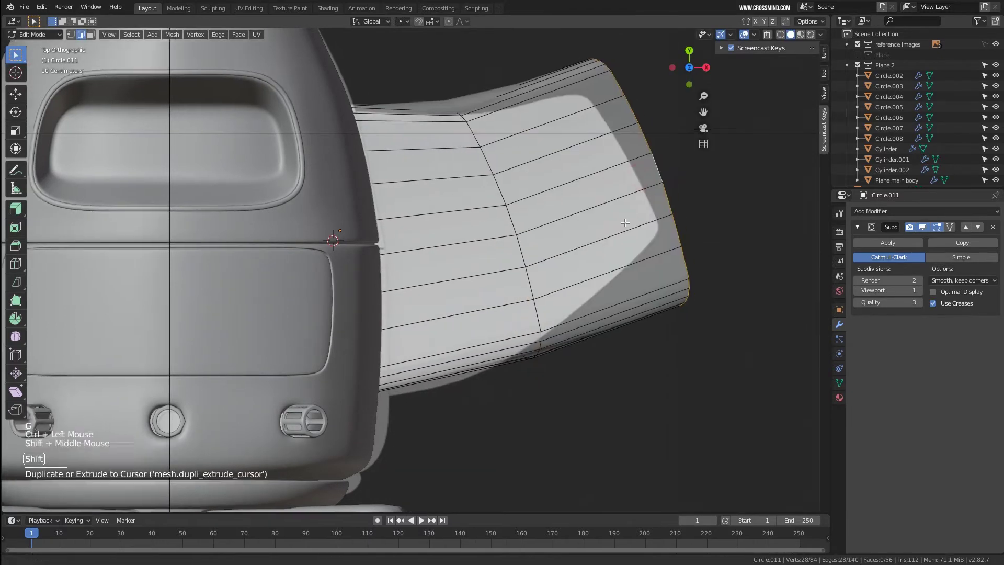
pyautogui.keyDown('shift'); pyautogui.moveTo(626, 231); pyautogui.dragTo(580, 255, button='middle'); pyautogui.keyUp('shift')
pyautogui.press('s')
pyautogui.click(675, 267)
pyautogui.press('r')
pyautogui.click(688, 241)
pyautogui.press('g')
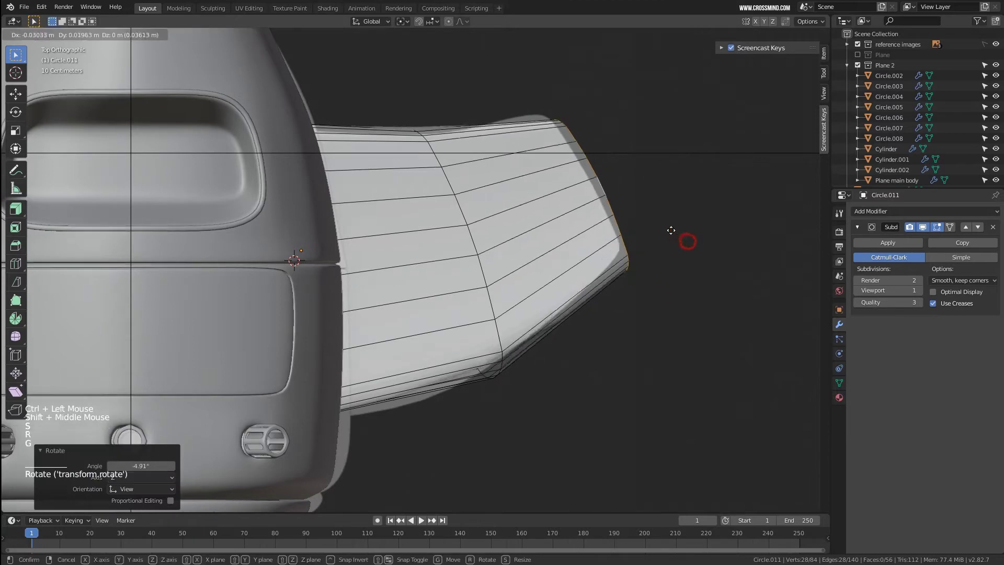
pyautogui.click(667, 227)
# Examine the smooth-shaded wing shape in Object Mode.
pyautogui.keyDown('shift'); pyautogui.moveTo(625, 290); pyautogui.dragTo(545, 240, button='middle'); pyautogui.keyUp('shift')
pyautogui.scroll(-3, 634, 257)
pyautogui.scroll(3, 542, 188)
pyautogui.press('Tab')
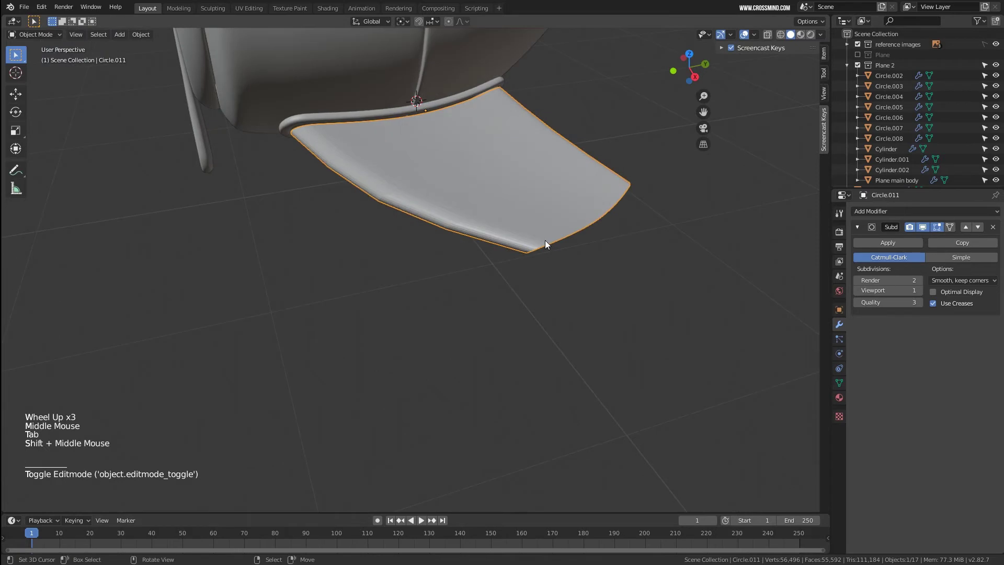
pyautogui.click(756, 35)
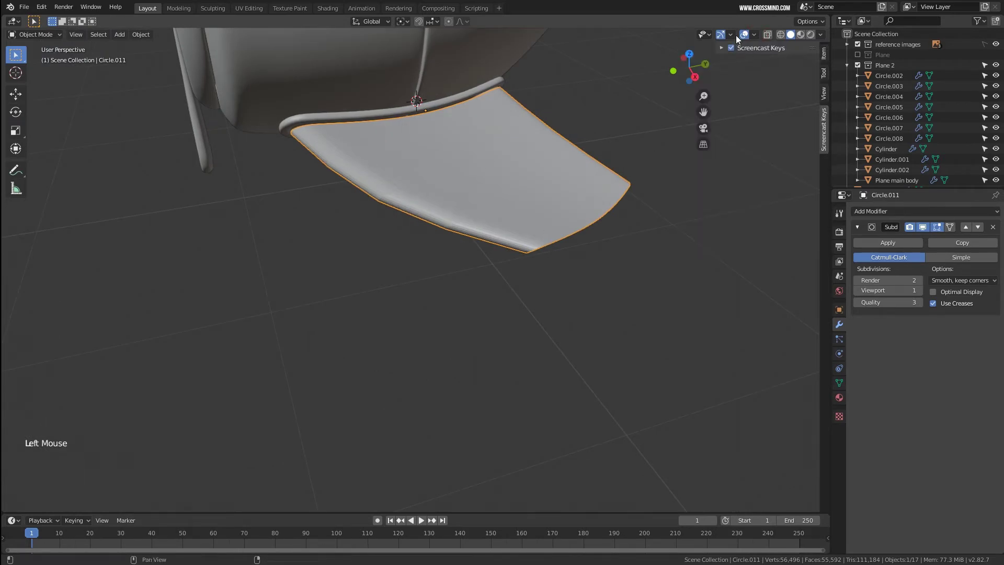
pyautogui.click(733, 34)
pyautogui.moveTo(514, 184); pyautogui.dragTo(543, 173, button='middle')
# Turn on the split normals overlay in Edit Mode and examine the fully selected wing mesh.
pyautogui.press('Tab')
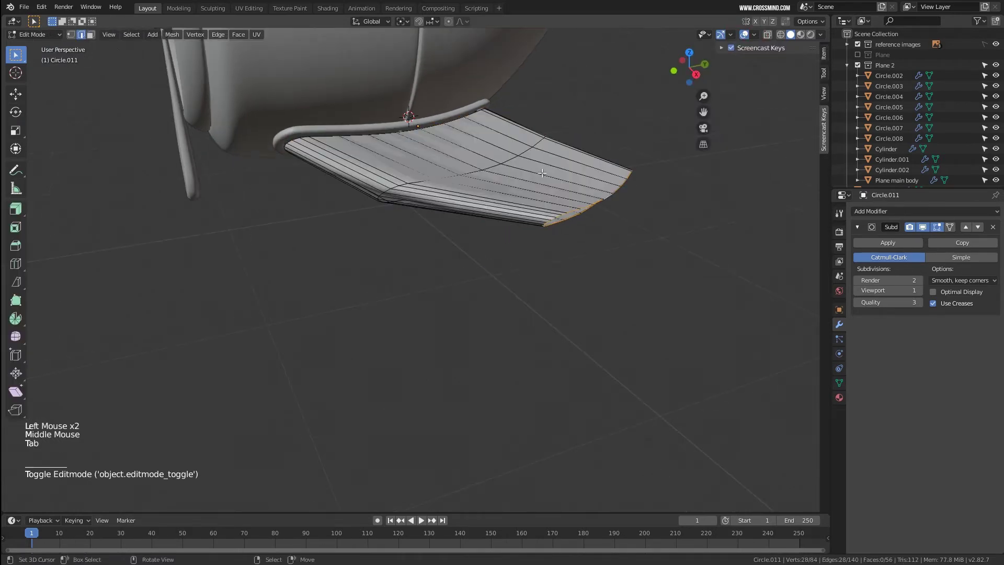
pyautogui.click(752, 35)
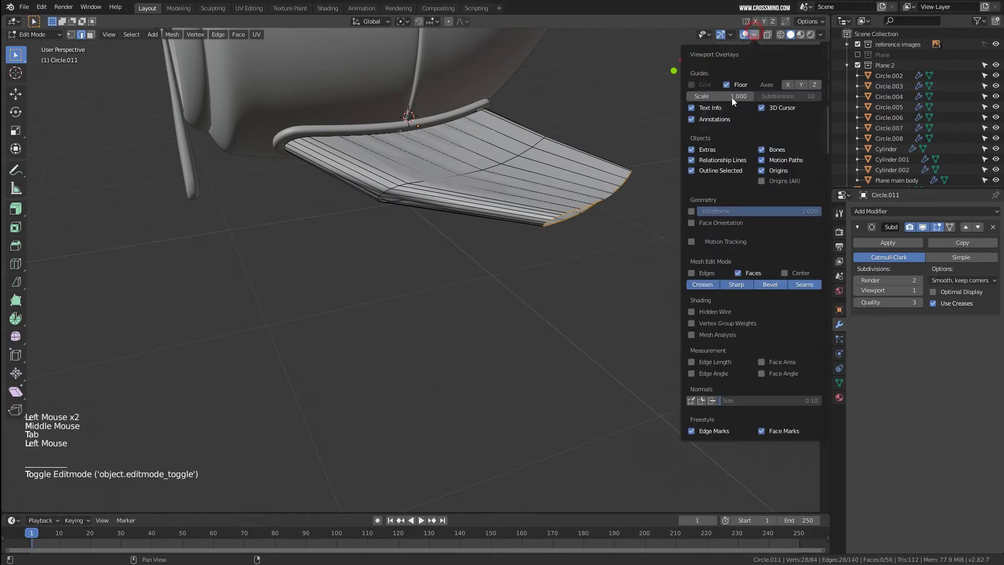
pyautogui.click(702, 401)
pyautogui.moveTo(544, 241); pyautogui.dragTo(610, 253, button='middle')
pyautogui.scroll(2, 505, 203)
pyautogui.press('a')
pyautogui.scroll(2, 484, 230)
pyautogui.click(756, 36)
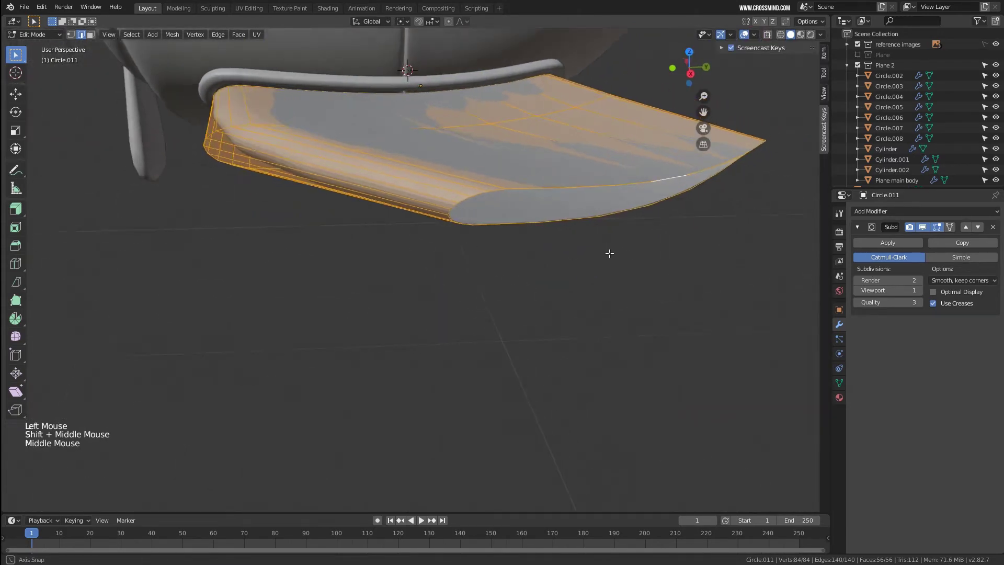
# Select the edge loop at the wing's bend and scale it along Z in two passes, the first by about 1.25.
pyautogui.moveTo(544, 157); pyautogui.dragTo(539, 133, button='middle')
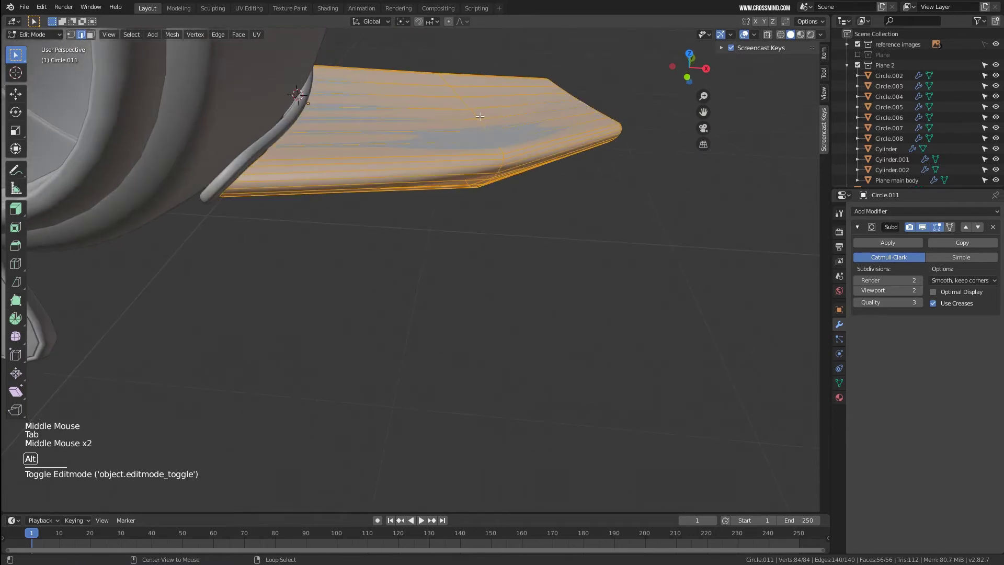
pyautogui.rightClick(496, 117)
pyautogui.keyDown('alt'); pyautogui.rightClick(495, 117); pyautogui.keyUp('alt')
pyautogui.press('s')
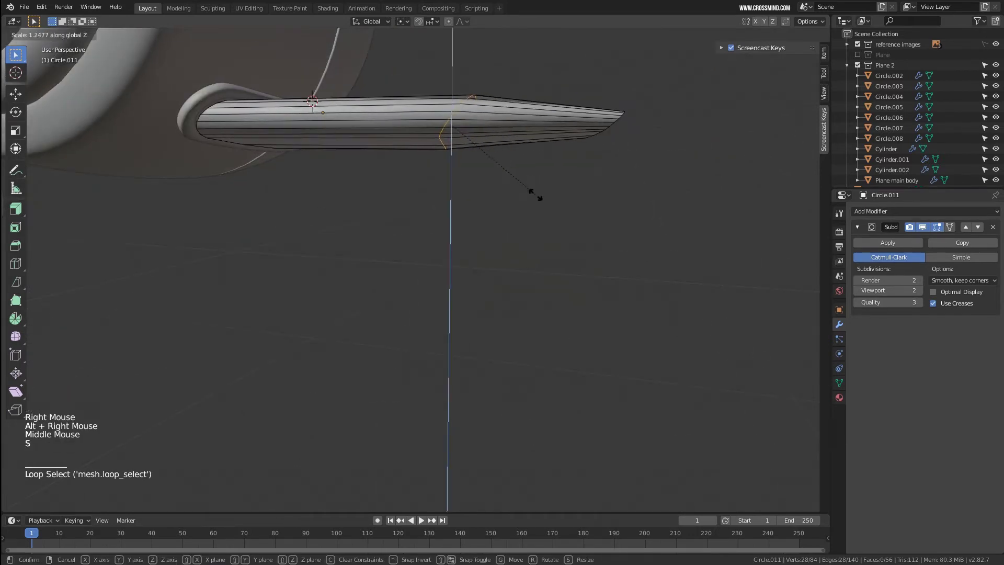
pyautogui.click(537, 193)
pyautogui.moveTo(537, 193); pyautogui.dragTo(497, 152, button='middle')
pyautogui.press('s')
pyautogui.press('z')
pyautogui.click(528, 162)
# Select the edge loop at the wing tip and scale it along Z.
pyautogui.rightClick(551, 130)
pyautogui.keyDown('alt'); pyautogui.rightClick(552, 131); pyautogui.keyUp('alt')
pyautogui.moveTo(607, 151); pyautogui.dragTo(610, 157, button='middle')
pyautogui.press('s')
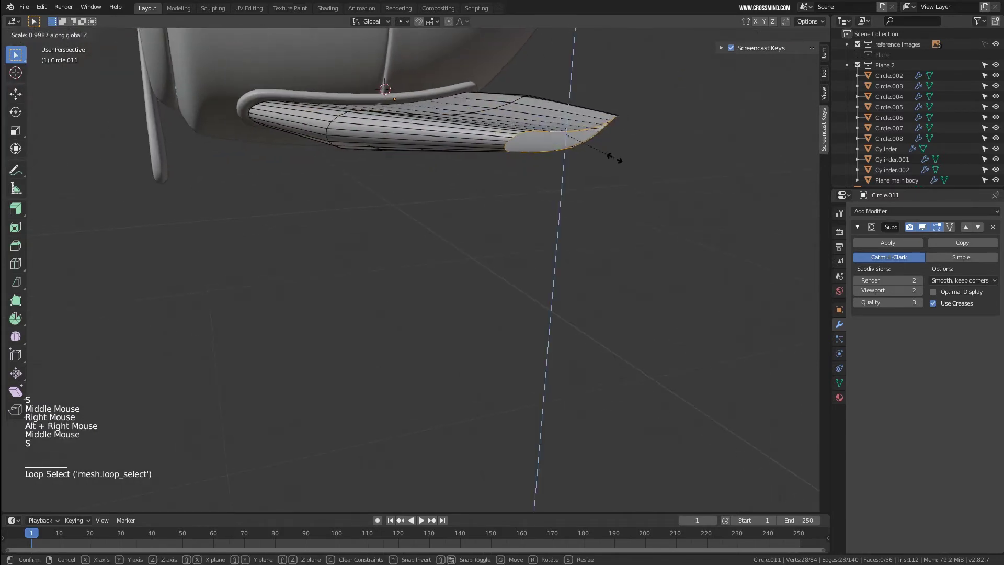
# Bevel the edge loop at the wing's bend and check the smoothed shape in Object Mode.
pyautogui.moveTo(607, 195); pyautogui.dragTo(643, 183, button='middle')
pyautogui.rightClick(406, 124)
pyautogui.keyDown('alt'); pyautogui.rightClick(406, 124); pyautogui.keyUp('alt')
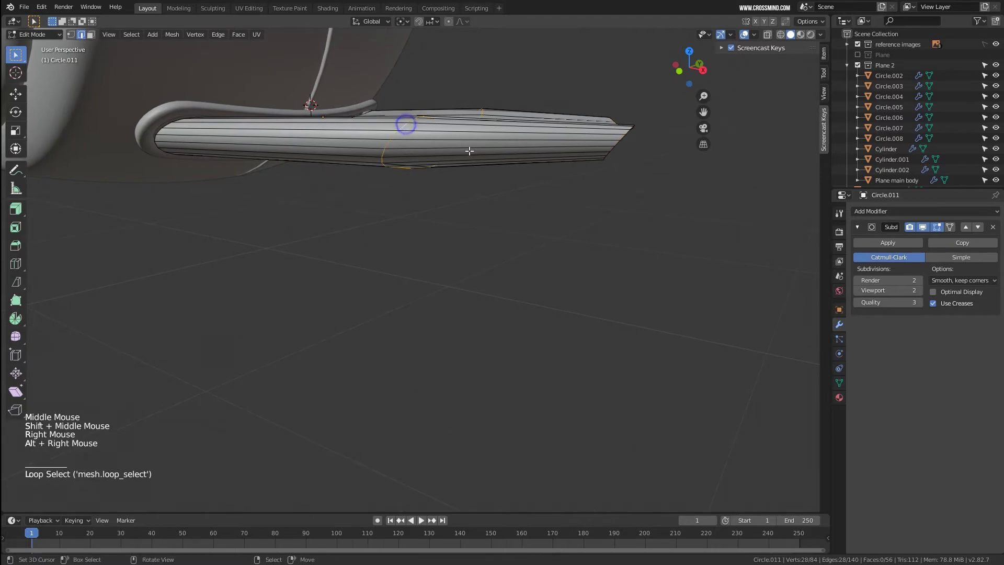
pyautogui.moveTo(406, 124); pyautogui.dragTo(429, 136, button='middle')
pyautogui.hotkey('ctrl', 'b')
pyautogui.click(542, 168)
pyautogui.moveTo(542, 168); pyautogui.dragTo(591, 186, button='middle')
pyautogui.press('Tab')
pyautogui.press('Tab')
pyautogui.scroll(2, 543, 170)
pyautogui.press('Tab')
# Extrude the wing tip's edge loop inward at about 0.95 scale and flatten the new loop along Z to 0.791.
pyautogui.rightClick(557, 173)
pyautogui.keyDown('alt'); pyautogui.rightClick(558, 173); pyautogui.keyUp('alt')
pyautogui.scroll(1, 690, 195)
pyautogui.press('e')
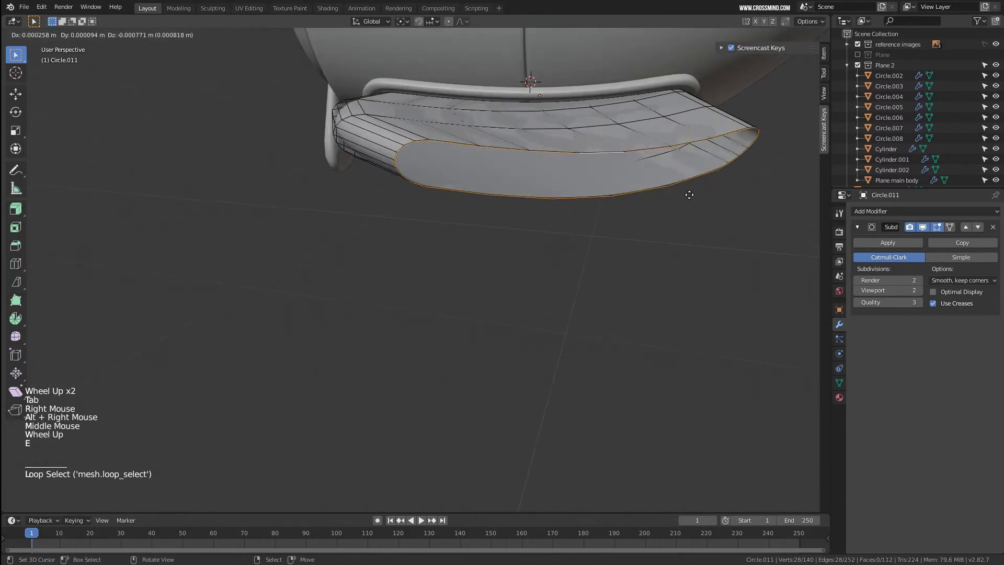
pyautogui.press('s')
pyautogui.click(674, 192)
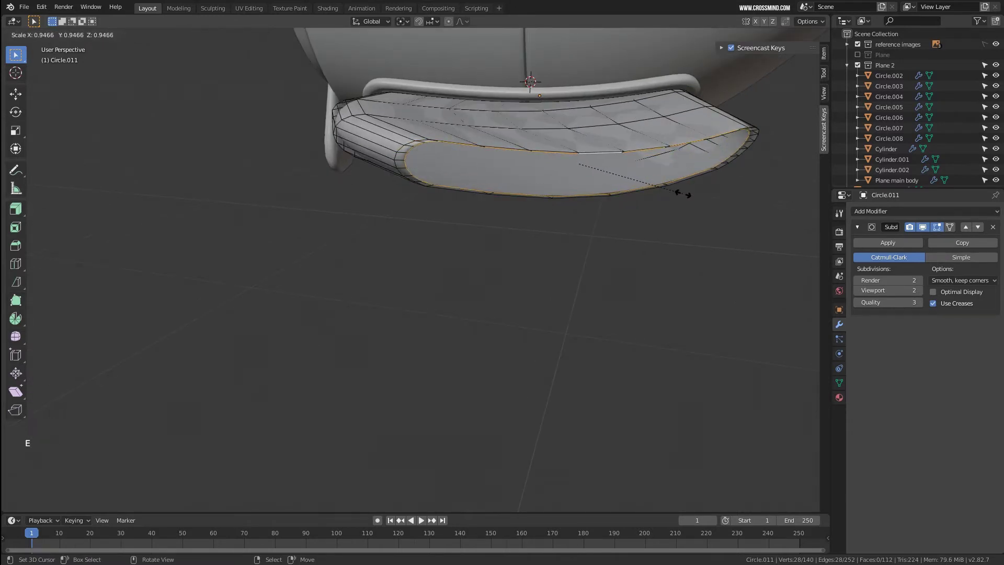
pyautogui.moveTo(683, 191); pyautogui.dragTo(678, 185, button='middle')
pyautogui.press('e')
pyautogui.hotkey('ctrl', 'z')
pyautogui.press('s')
pyautogui.press('z')
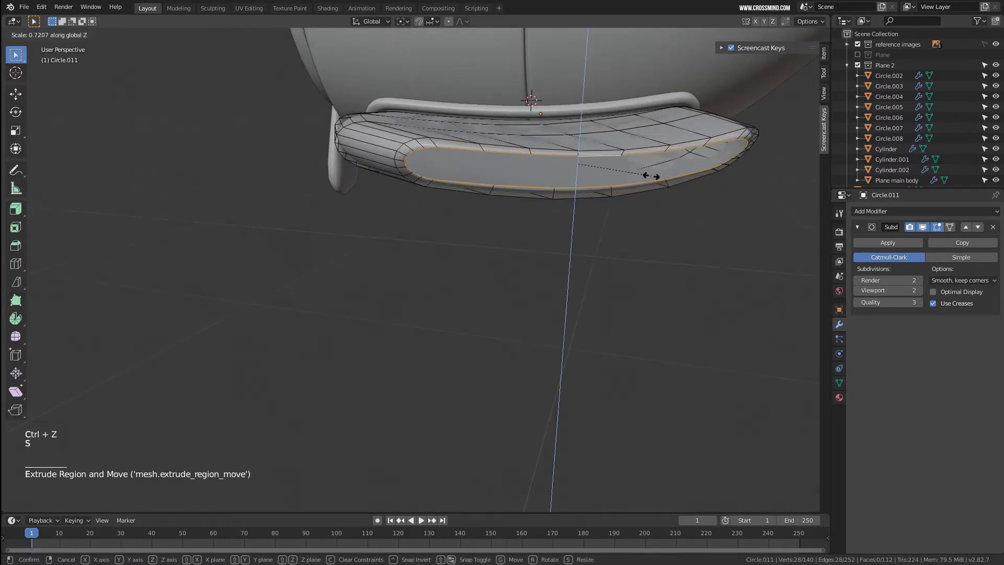
pyautogui.click(657, 180)
# Extrude the wing tip's inner loop again at 0.951 scale and flatten it along Z to 0.848.
pyautogui.keyDown('shift'); pyautogui.moveTo(657, 179); pyautogui.dragTo(523, 180, button='middle'); pyautogui.keyUp('shift')
pyautogui.moveTo(523, 181); pyautogui.dragTo(630, 182, button='middle')
pyautogui.scroll(2, 630, 182)
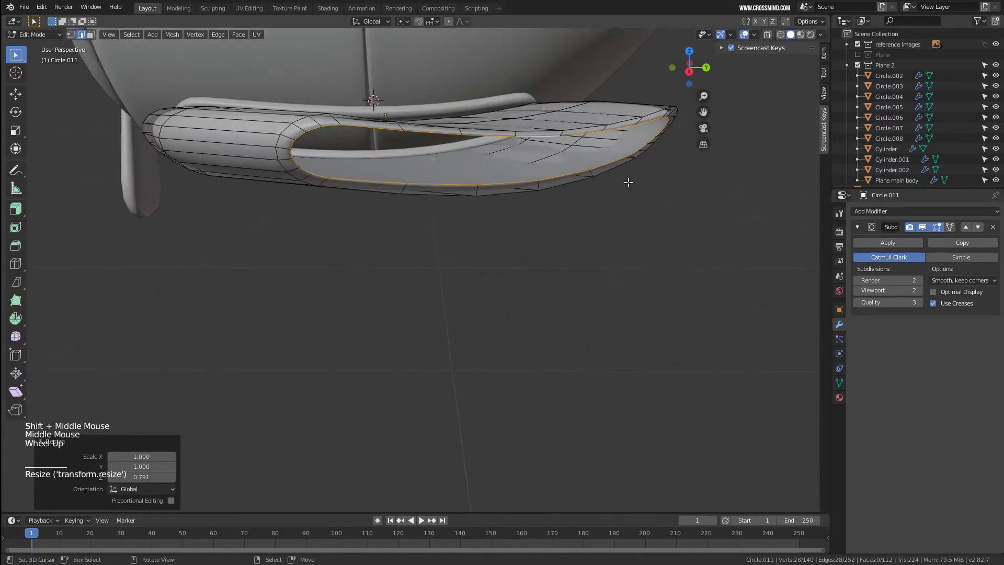
pyautogui.press('e')
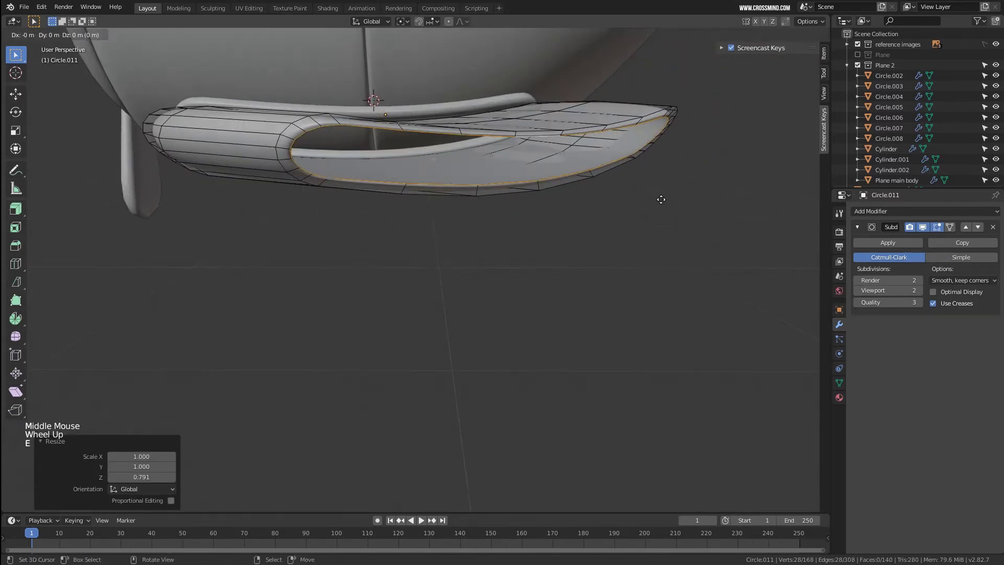
pyautogui.press('s')
pyautogui.click(652, 199)
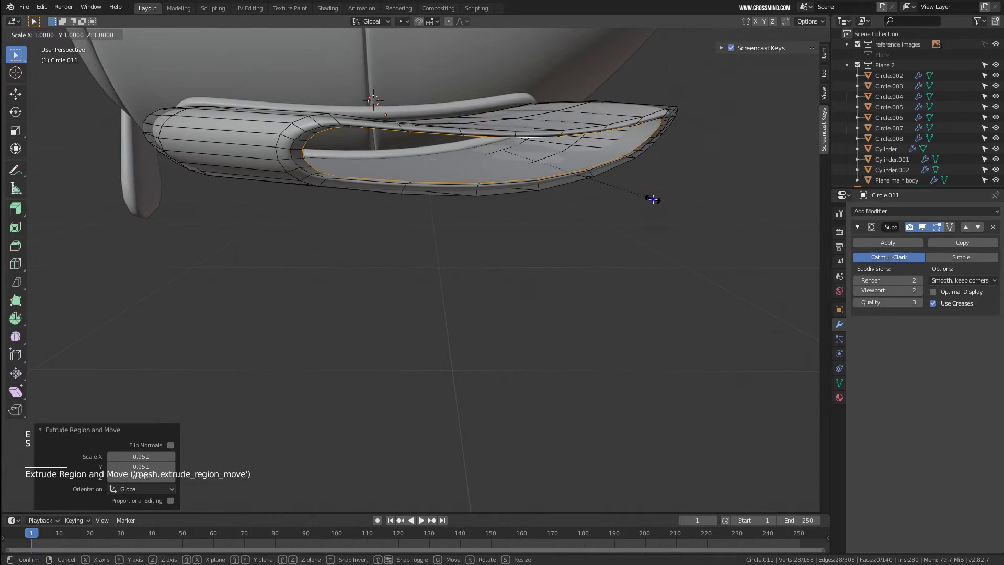
pyautogui.press('z')
pyautogui.moveTo(663, 201); pyautogui.dragTo(648, 200, button='middle')
pyautogui.press('z')
pyautogui.press('s')
pyautogui.press('z')
pyautogui.click(628, 183)
# Extrude the innermost wing-tip loop about -0.049 m along Y and try to shift it in the wireframe top view.
pyautogui.press('e')
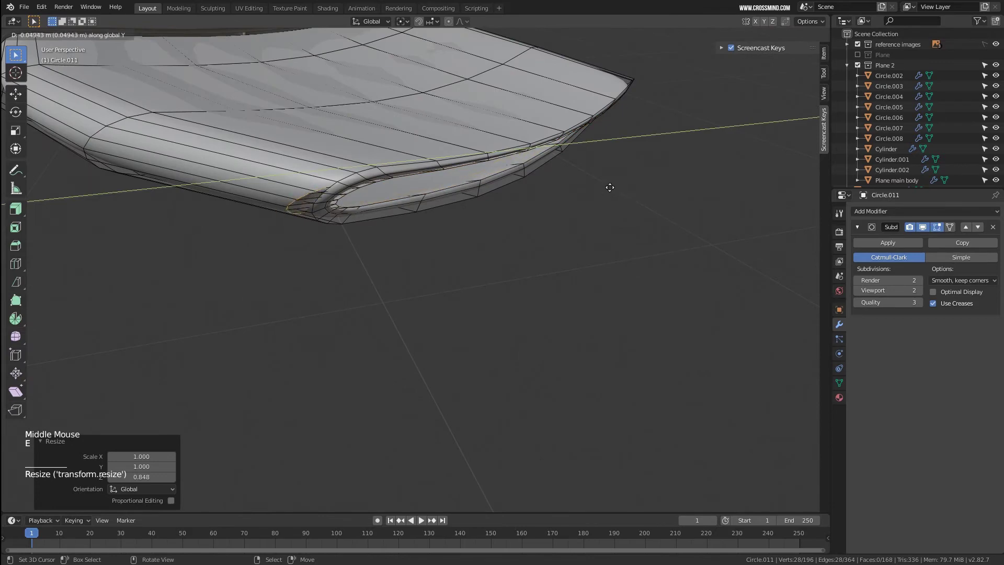
pyautogui.click(610, 187)
pyautogui.press('KP_7')
pyautogui.press('z')
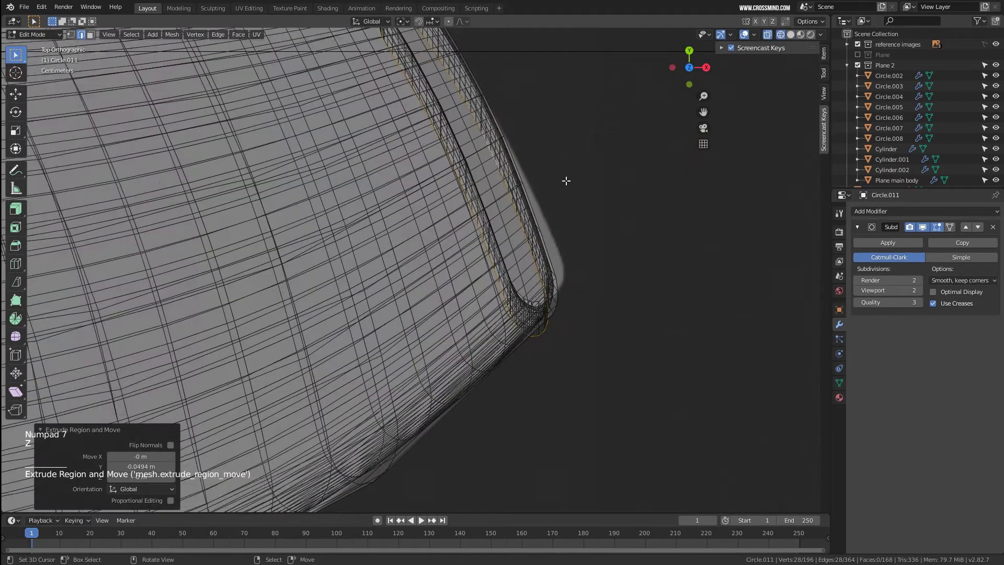
pyautogui.keyDown('shift'); pyautogui.moveTo(566, 180); pyautogui.dragTo(601, 251, button='middle'); pyautogui.keyUp('shift')
pyautogui.press('g')
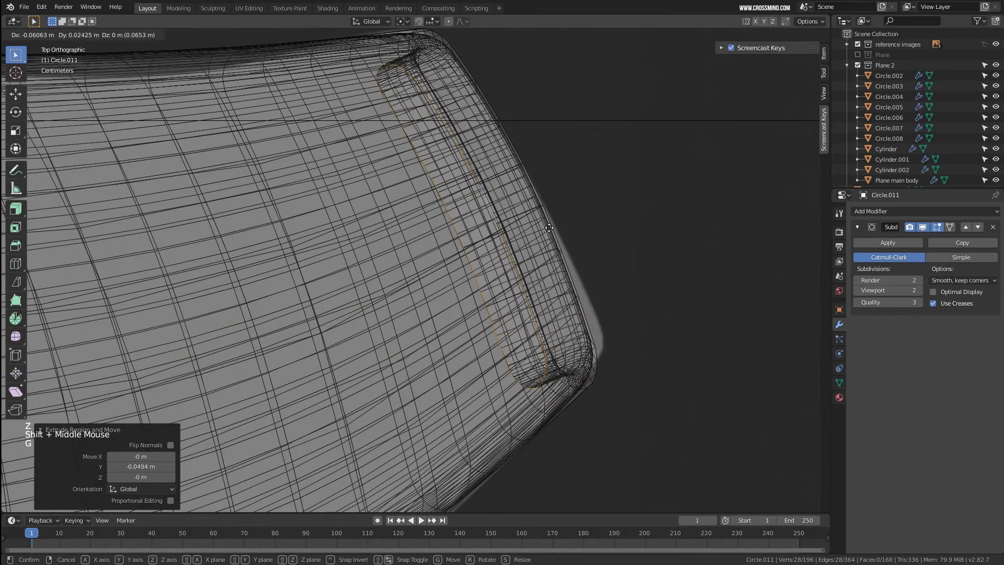
pyautogui.rightClick(552, 230)
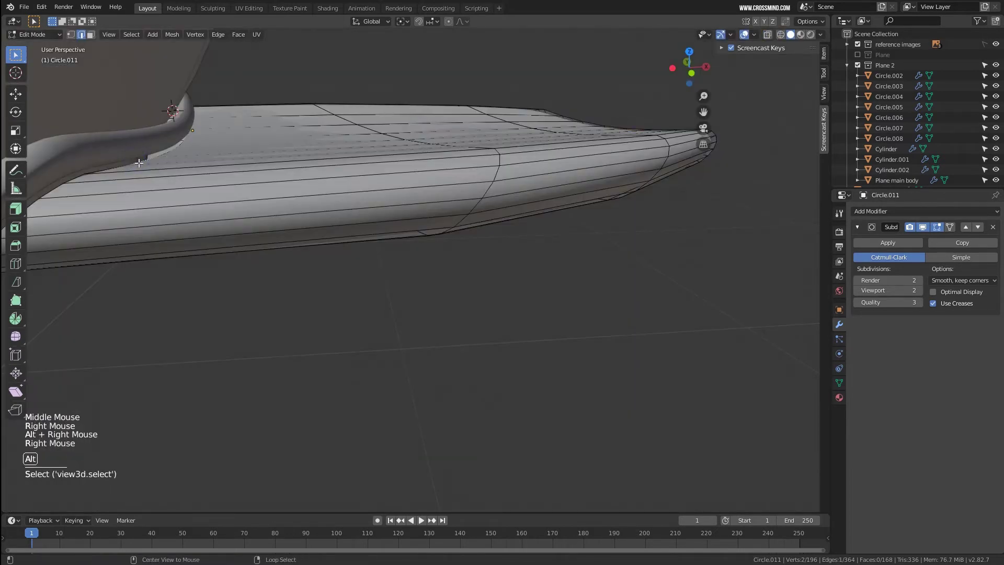
# Select the edge loop at the wing root and move it -0.0244 m along X into the base ring.
pyautogui.keyDown('alt'); pyautogui.rightClick(139, 163); pyautogui.keyUp('alt')
pyautogui.moveTo(139, 162); pyautogui.dragTo(296, 169, button='middle')
pyautogui.press('g')
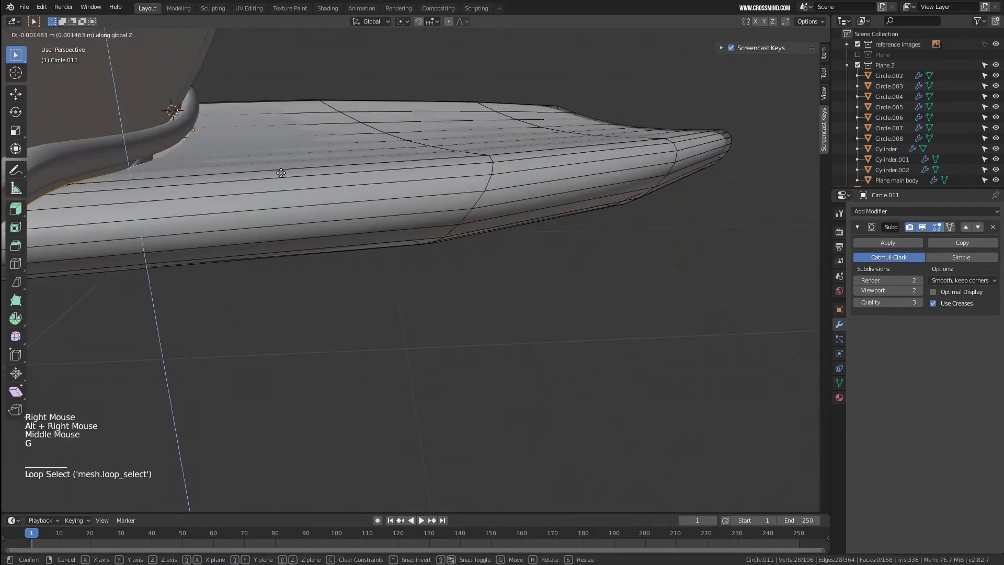
pyautogui.press('x')
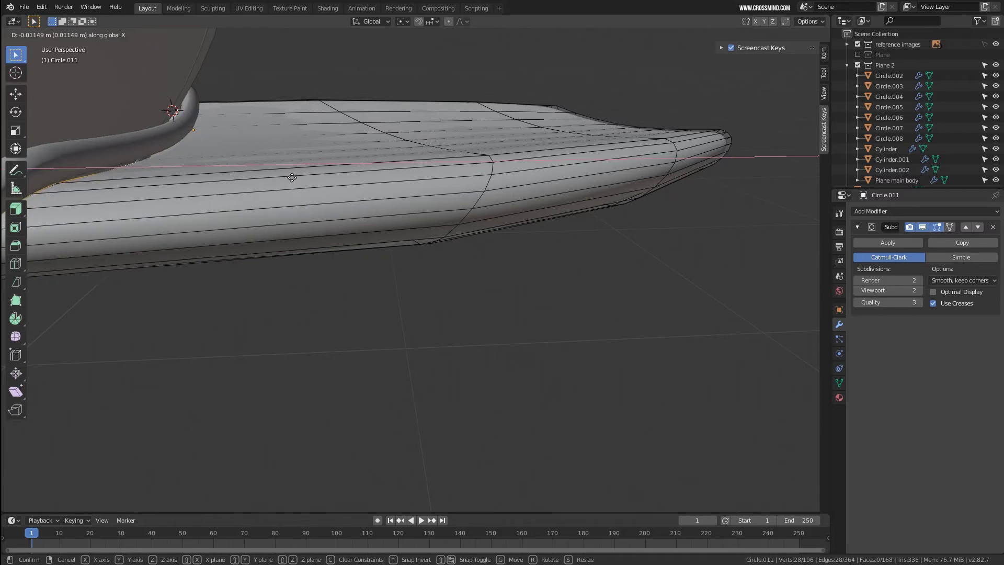
pyautogui.click(287, 178)
pyautogui.scroll(-3, 288, 177)
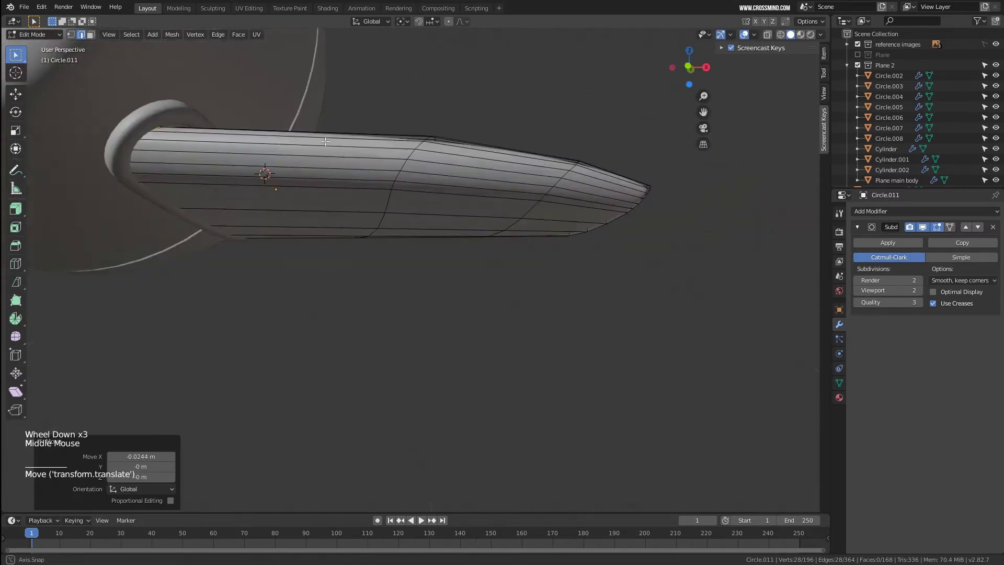
pyautogui.moveTo(287, 177); pyautogui.dragTo(284, 146, button='middle')
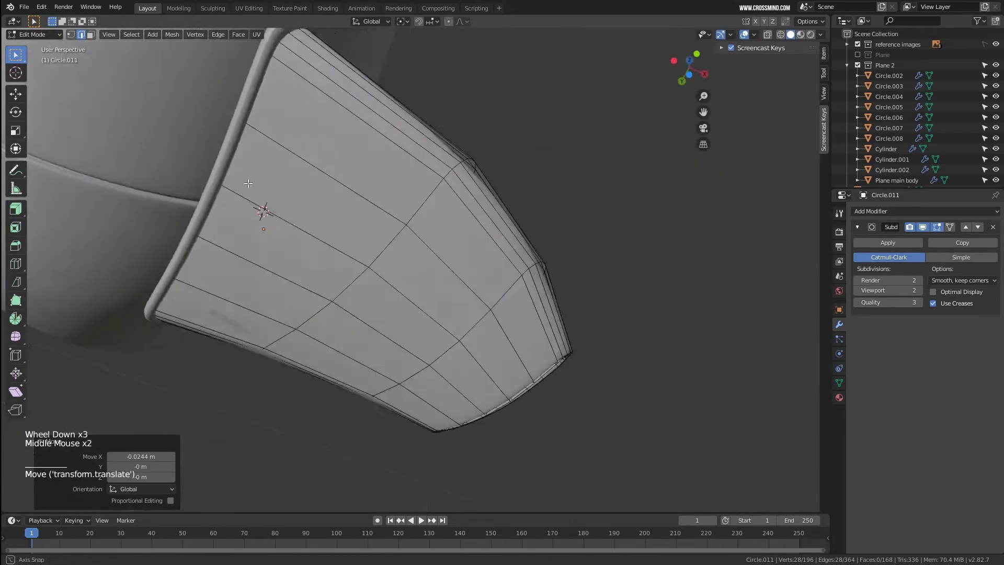
# Add a Mirror modifier on the X axis to the wing, with Plane main body as the mirror object.
pyautogui.click(899, 211)
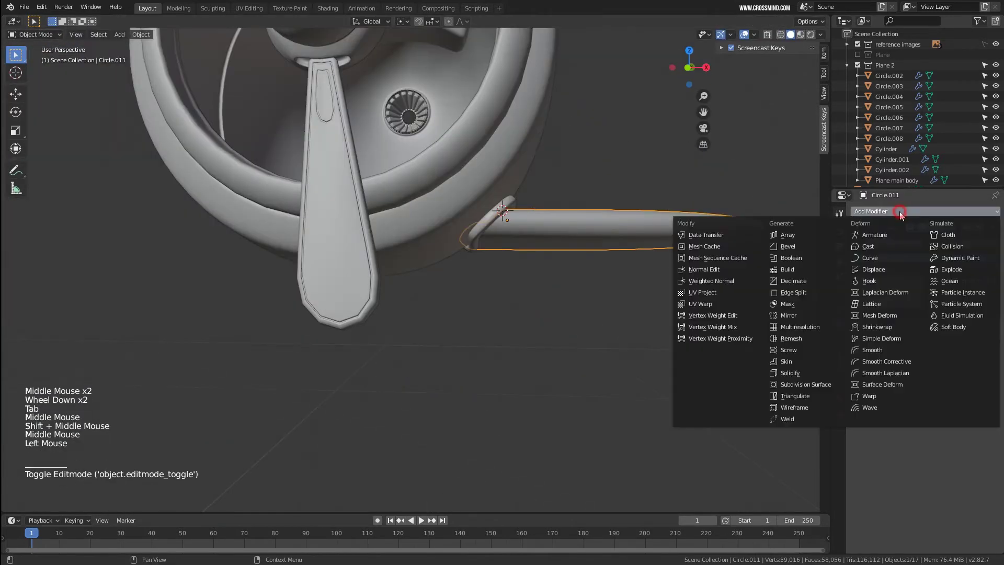
pyautogui.click(792, 316)
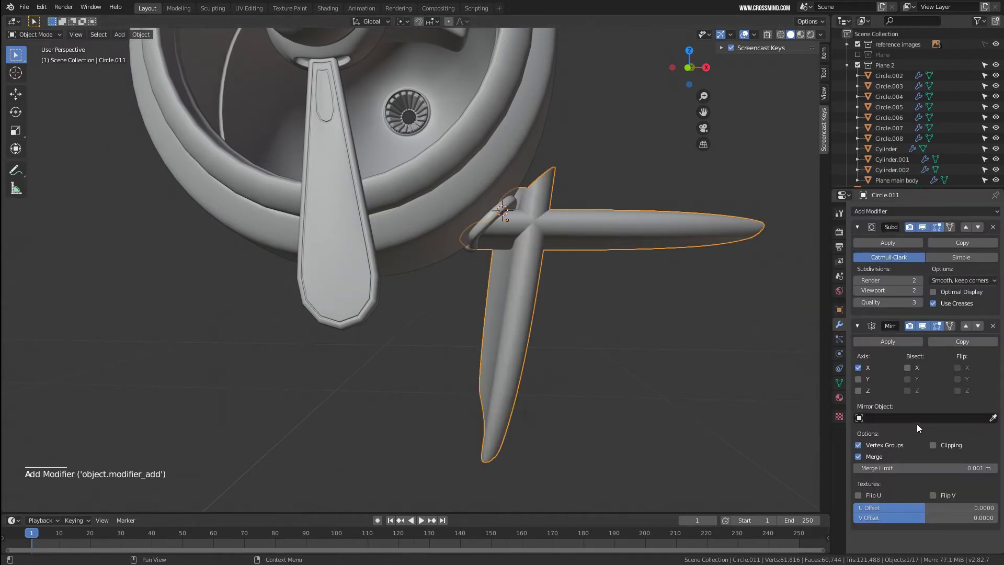
pyautogui.click(996, 420)
pyautogui.click(291, 223)
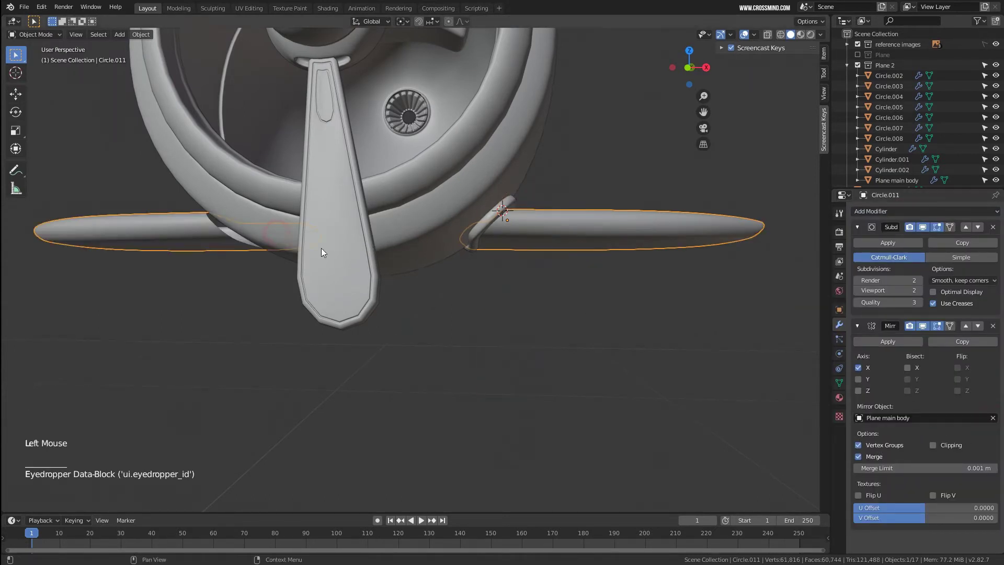
pyautogui.moveTo(321, 247); pyautogui.dragTo(485, 234, button='middle')
# Add a Mirror modifier to the wing base ring, using the fuselage as the mirror object.
pyautogui.rightClick(478, 192)
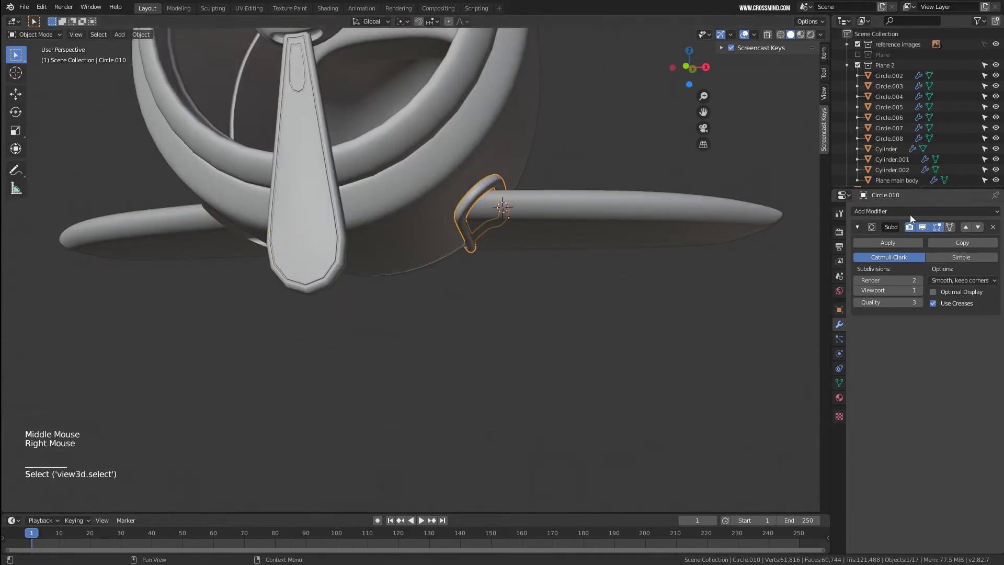
pyautogui.click(906, 211)
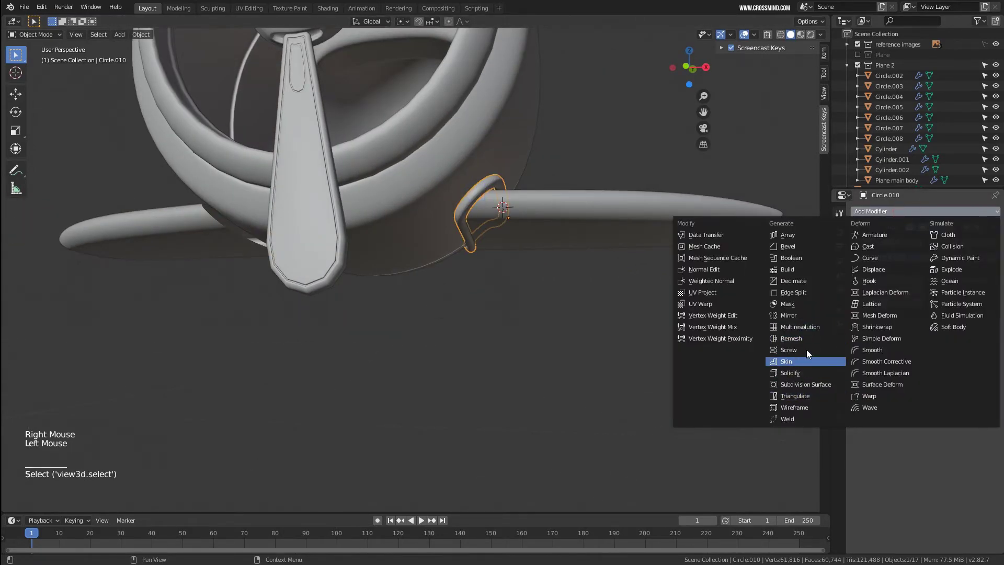
pyautogui.click(797, 314)
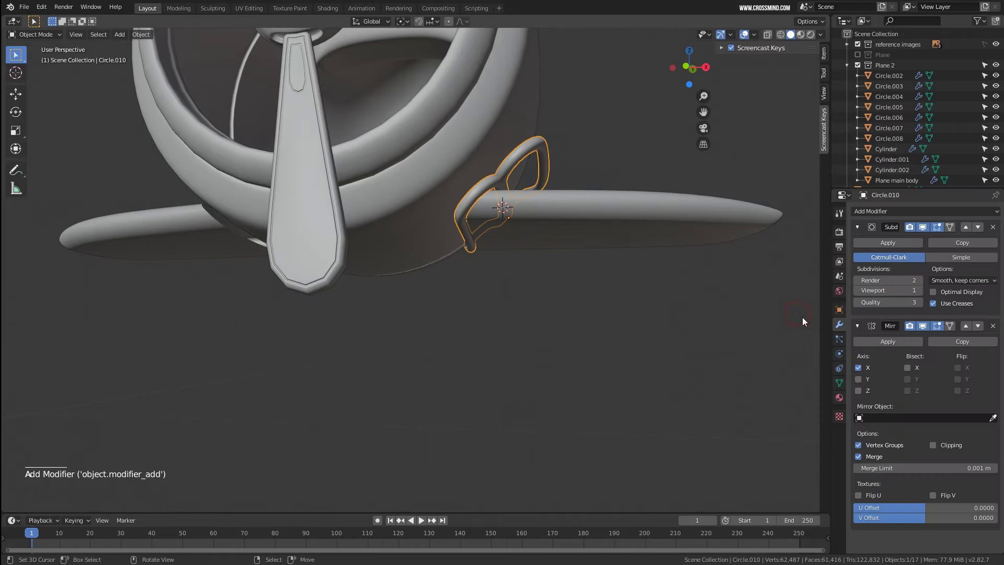
pyautogui.click(994, 418)
pyautogui.click(484, 128)
# Deselect everything and examine the mirrored wings and base rings against the reference image in front view.
pyautogui.moveTo(485, 129); pyautogui.dragTo(541, 261, button='middle')
pyautogui.scroll(-3, 527, 189)
pyautogui.rightClick(600, 278)
pyautogui.moveTo(600, 277); pyautogui.dragTo(549, 285, button='middle')
pyautogui.keyDown('shift'); pyautogui.moveTo(549, 285); pyautogui.dragTo(409, 275, button='middle'); pyautogui.keyUp('shift')
pyautogui.scroll(-3, 450, 233)
pyautogui.scroll(3, 473, 266)
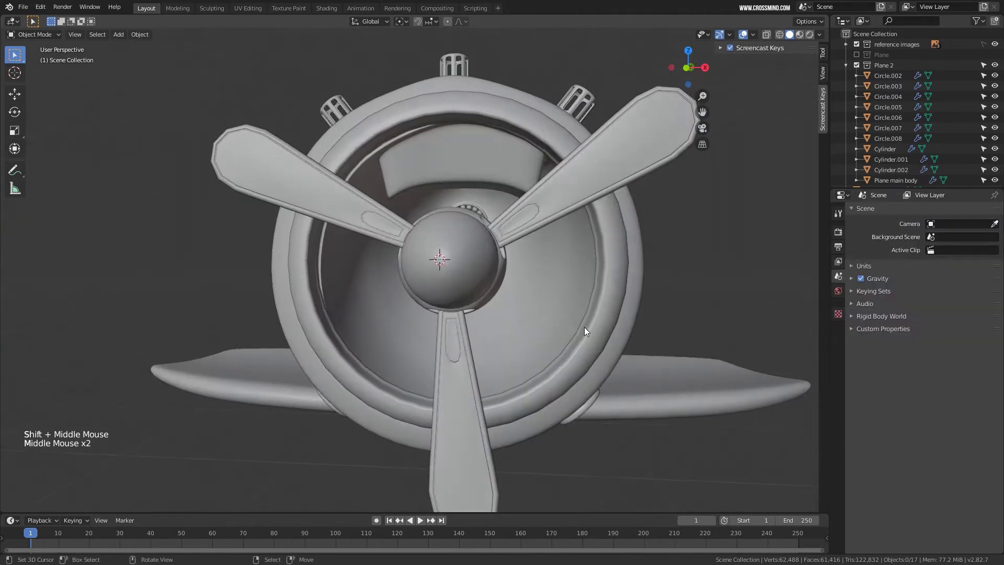
pyautogui.press('KP_1')
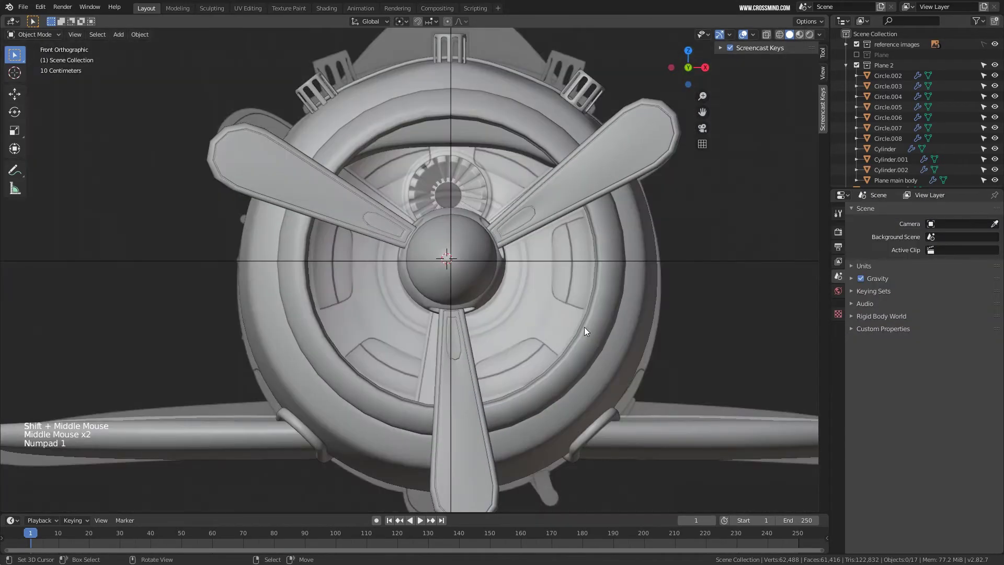
pyautogui.keyDown('shift'); pyautogui.moveTo(585, 328); pyautogui.dragTo(579, 329, button='middle'); pyautogui.keyUp('shift')
pyautogui.scroll(1, 567, 334)
pyautogui.scroll(-2, 567, 333)
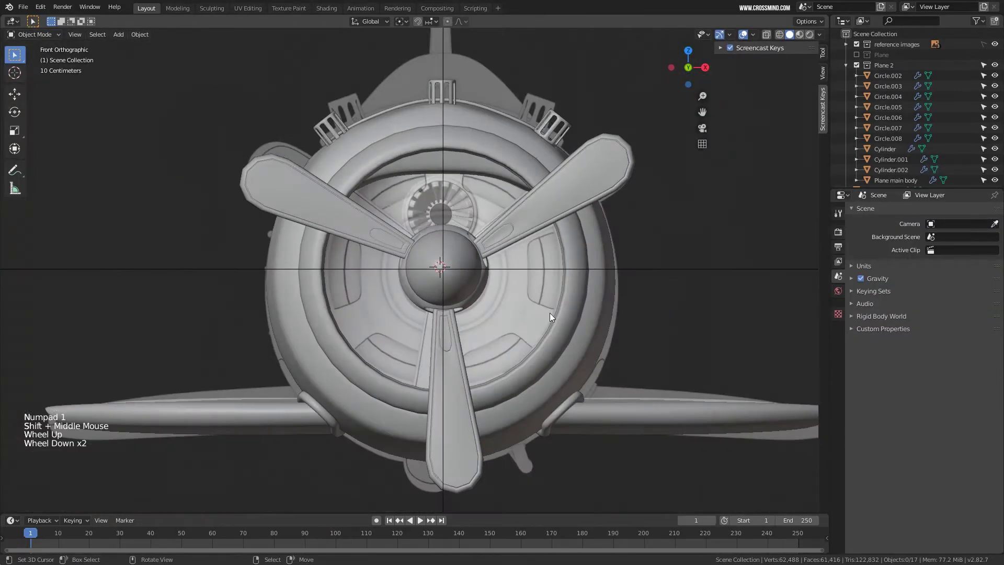
# Check the front cowling ring alone in local view and save the file.
pyautogui.rightClick(572, 254)
pyautogui.press('KP_Divide')
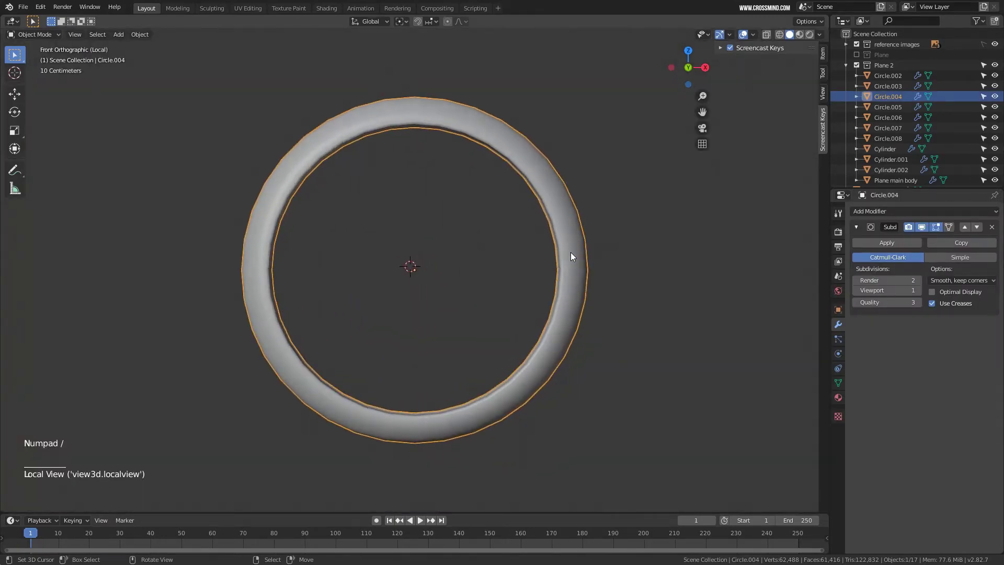
pyautogui.press('KP_Divide')
pyautogui.hotkey('ctrl', 's')
pyautogui.keyDown('shift'); pyautogui.moveTo(570, 252); pyautogui.dragTo(606, 262, button='middle'); pyautogui.keyUp('shift')
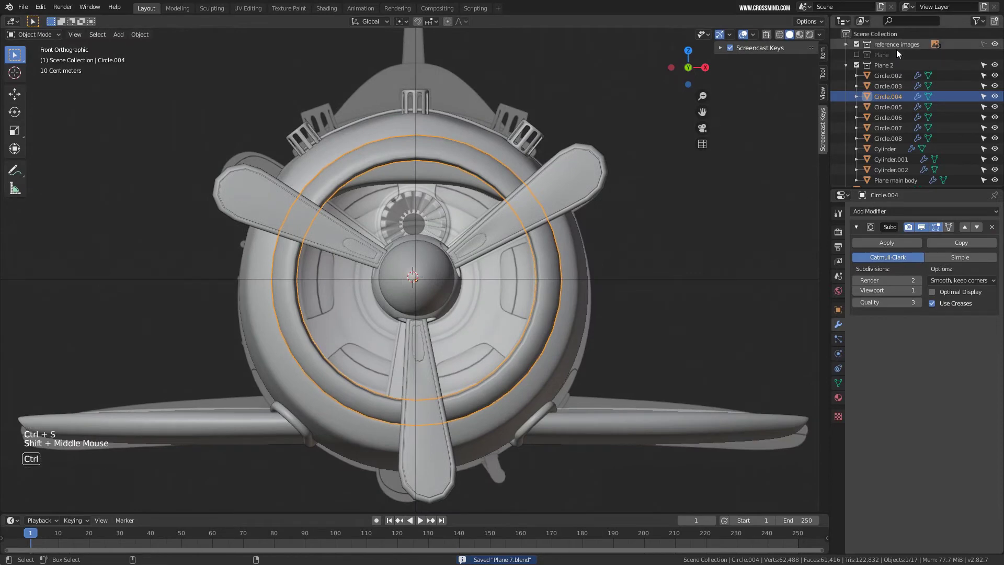
pyautogui.keyDown('ctrl'); pyautogui.click(897, 46); pyautogui.keyUp('ctrl')
pyautogui.press('KP_Divide')
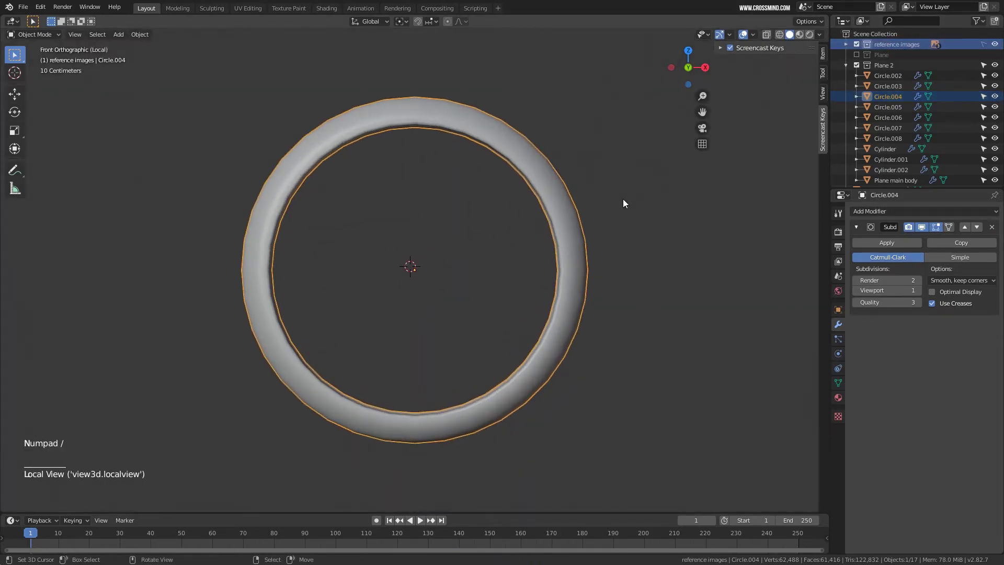
pyautogui.press('KP_Divide')
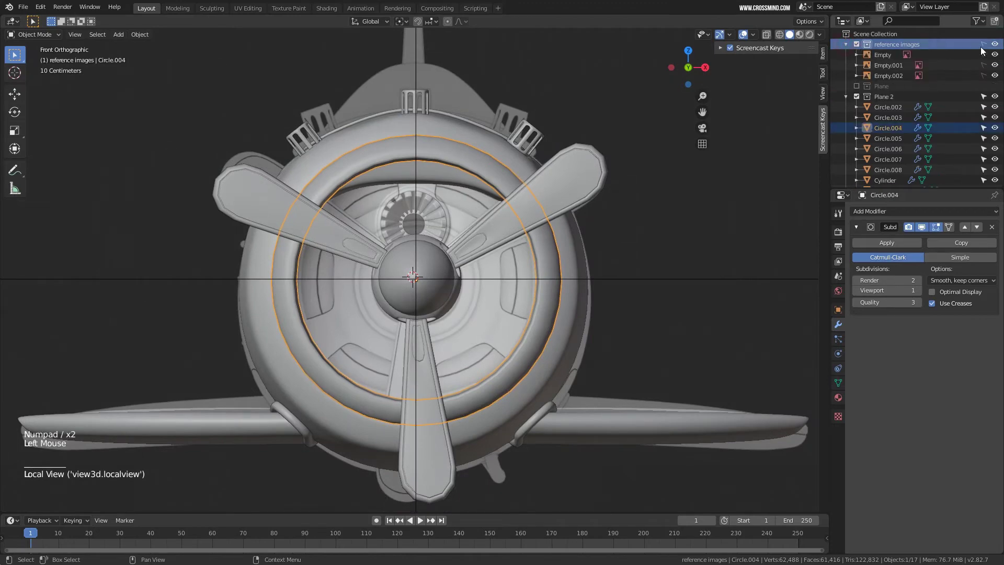
# Make the three reference image empties selectable and isolate them together with the front cowling ring in local view.
pyautogui.click(846, 44)
pyautogui.keyDown('ctrl'); pyautogui.click(889, 76); pyautogui.keyUp('ctrl')
pyautogui.keyDown('ctrl'); pyautogui.click(889, 64); pyautogui.keyUp('ctrl')
pyautogui.keyDown('ctrl'); pyautogui.click(883, 54); pyautogui.keyUp('ctrl')
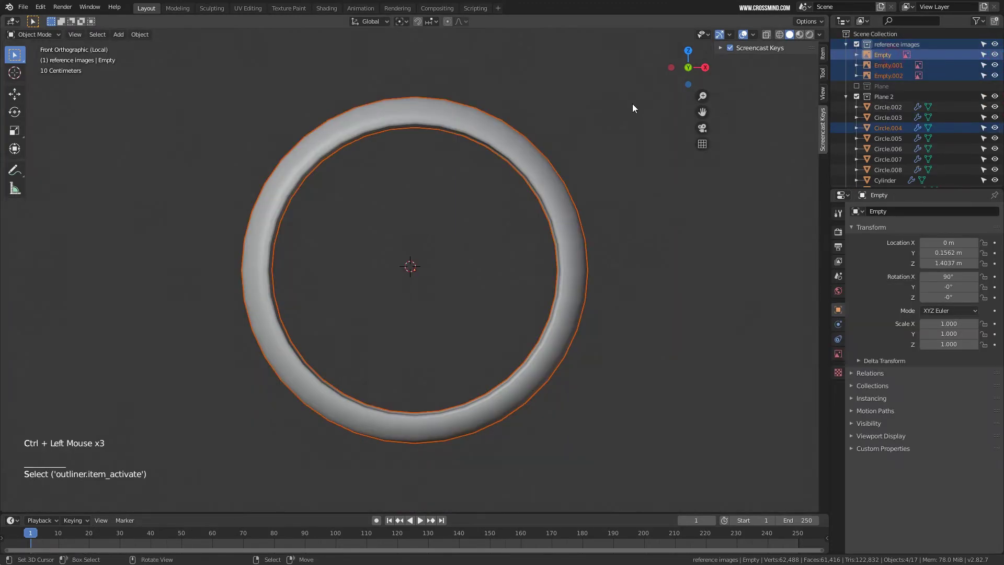
pyautogui.press('KP_Divide')
pyautogui.press('KP_Divide')
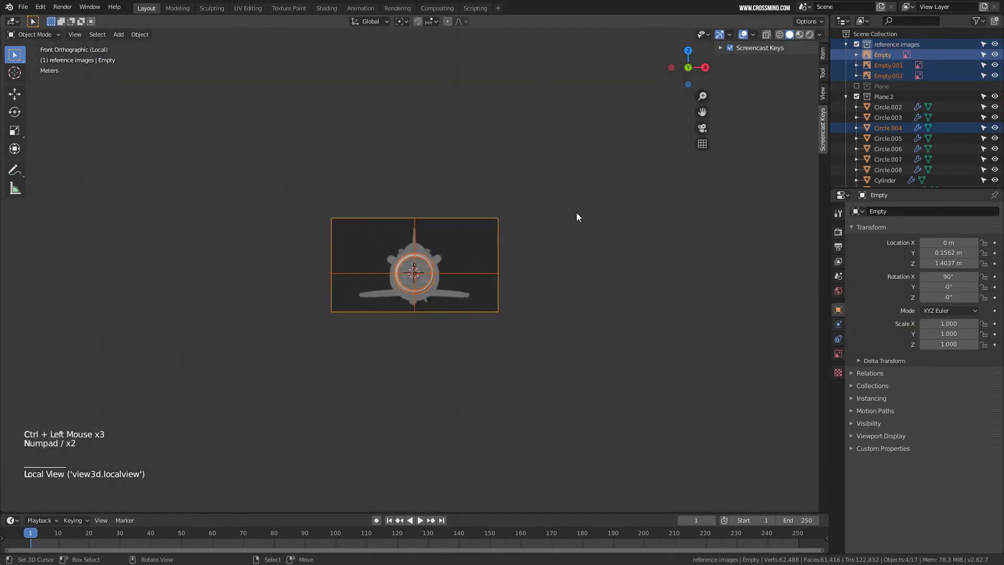
# Select the front cowling ring and examine its mesh against the reference image's engine intake details.
pyautogui.scroll(9, 576, 213)
pyautogui.scroll(2, 535, 255)
pyautogui.keyDown('shift'); pyautogui.moveTo(500, 263); pyautogui.dragTo(536, 268, button='middle'); pyautogui.keyUp('shift')
pyautogui.rightClick(567, 240)
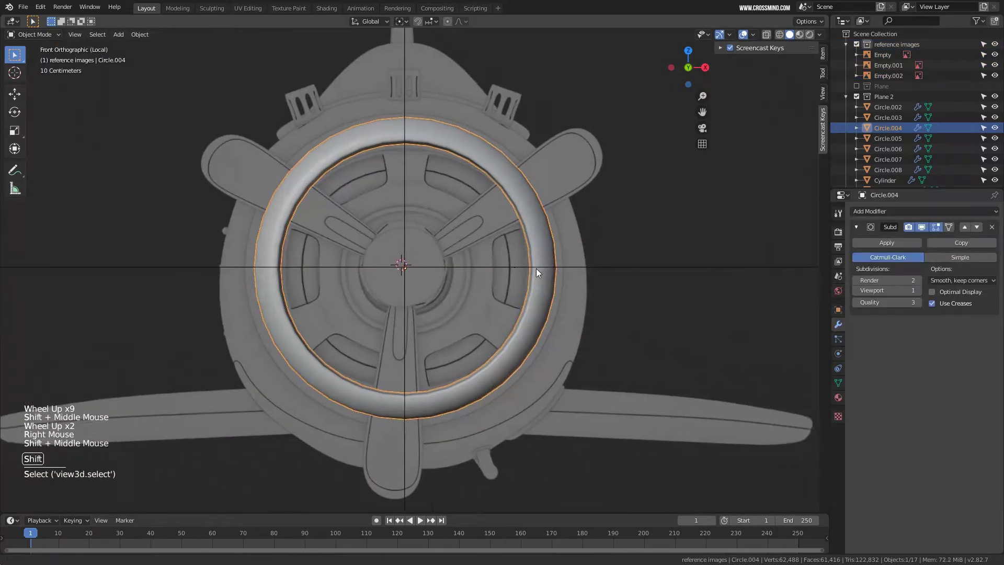
pyautogui.scroll(1, 536, 269)
pyautogui.scroll(1, 375, 110)
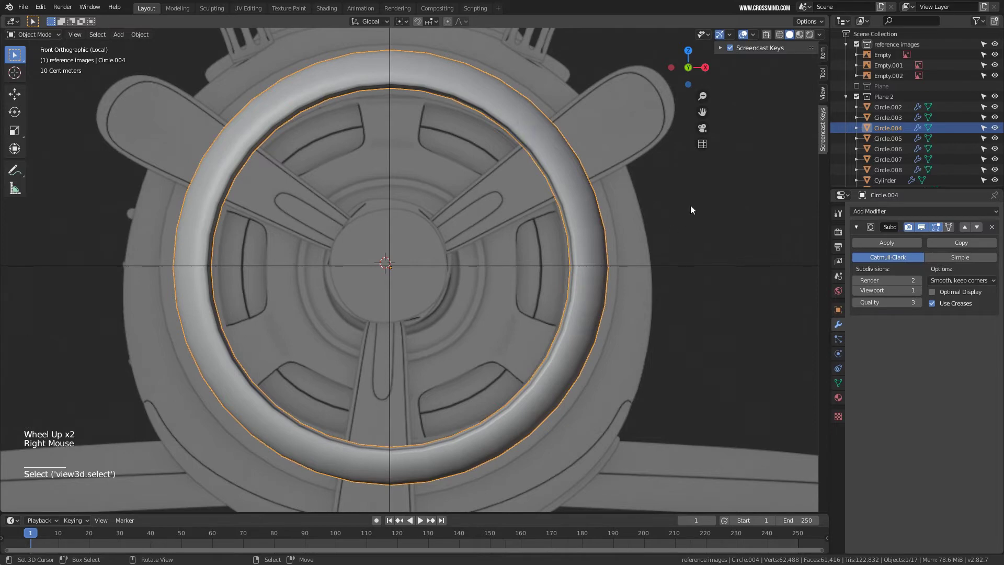
pyautogui.rightClick(581, 198)
pyautogui.rightClick(582, 198)
pyautogui.press('Tab')
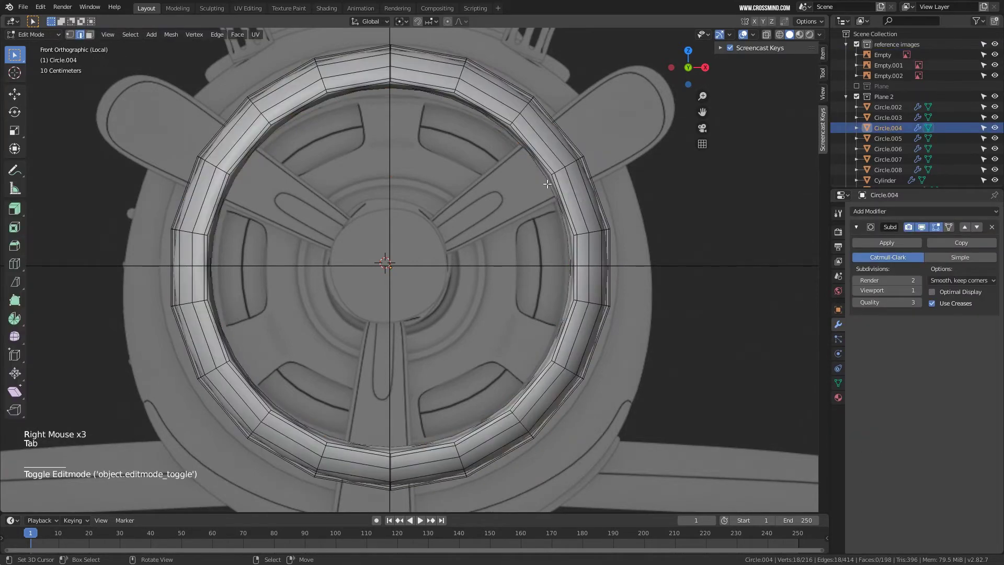
pyautogui.keyDown('shift'); pyautogui.moveTo(547, 184); pyautogui.dragTo(541, 317, button='middle'); pyautogui.keyUp('shift')
pyautogui.press('Tab')
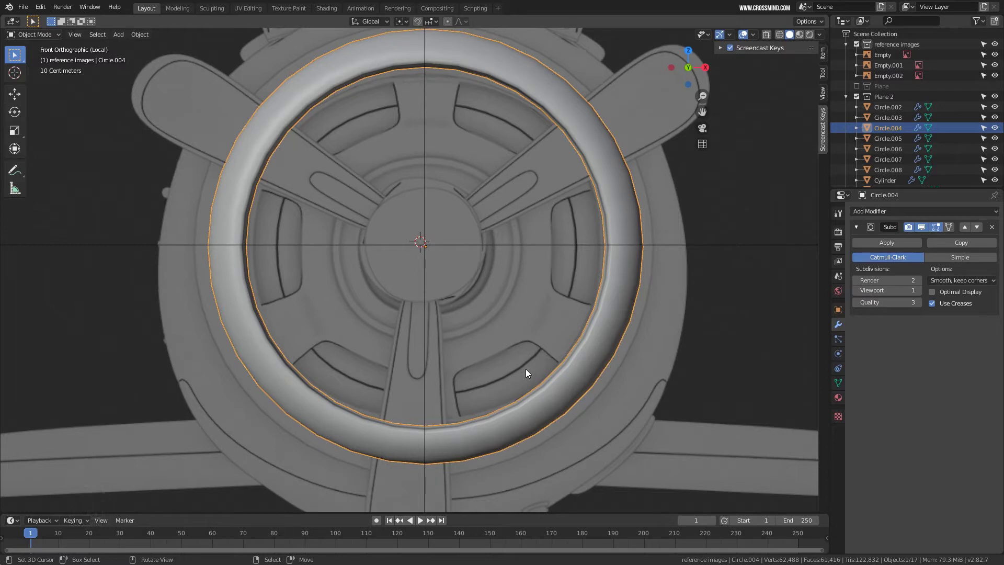
# Add a 30-vertex mesh circle facing the front view and scale its vertices to about 0.22 around the propeller hub.
pyautogui.hotkey('shift', 'a')
pyautogui.moveTo(524, 297)
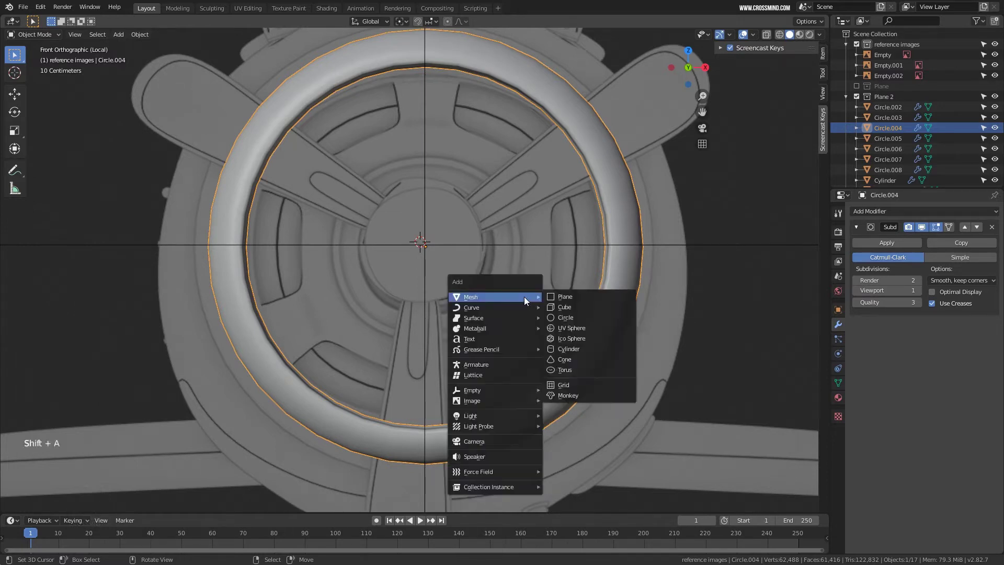
pyautogui.click(567, 318)
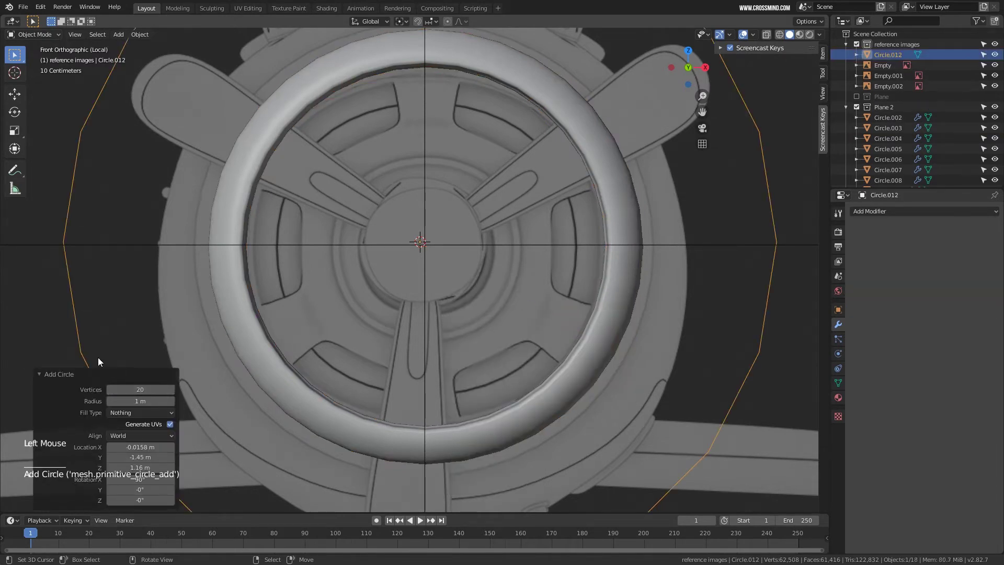
pyautogui.press('Tab')
pyautogui.scroll(-4, 471, 285)
pyautogui.press('a')
pyautogui.press('s')
pyautogui.scroll(4, 470, 285)
pyautogui.press('s')
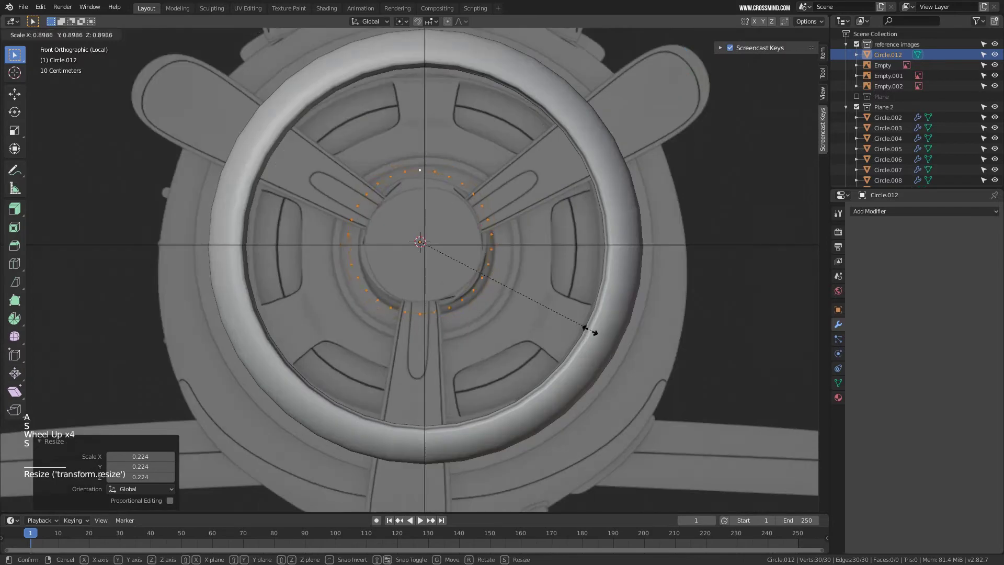
pyautogui.rightClick(561, 317)
pyautogui.press('Tab')
# Clear the circle's location, recentre it vertically on the hub, and shift it about -1.12 m along Y to the cowling ring.
pyautogui.hotkey('alt', 'g')
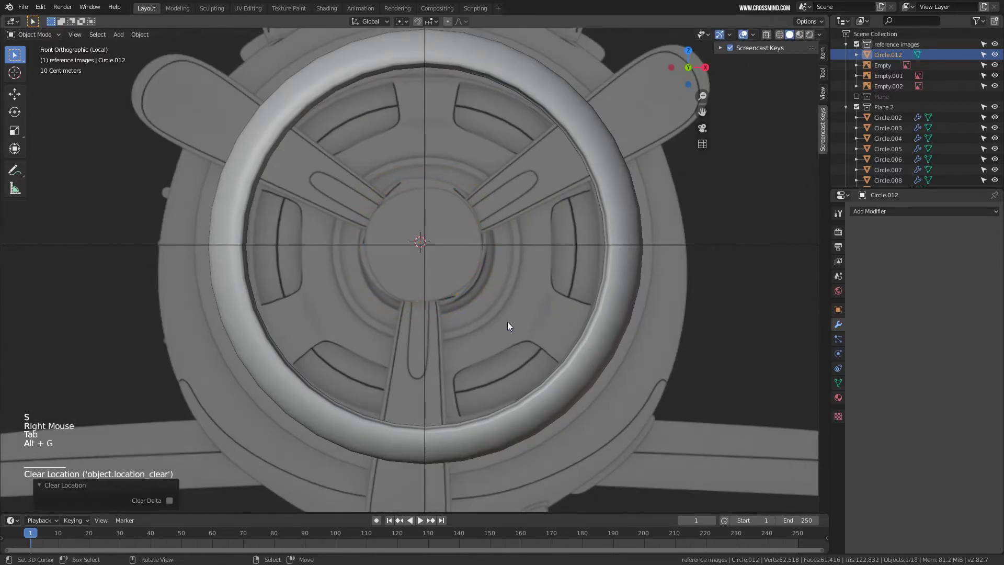
pyautogui.press('g')
pyautogui.press('z')
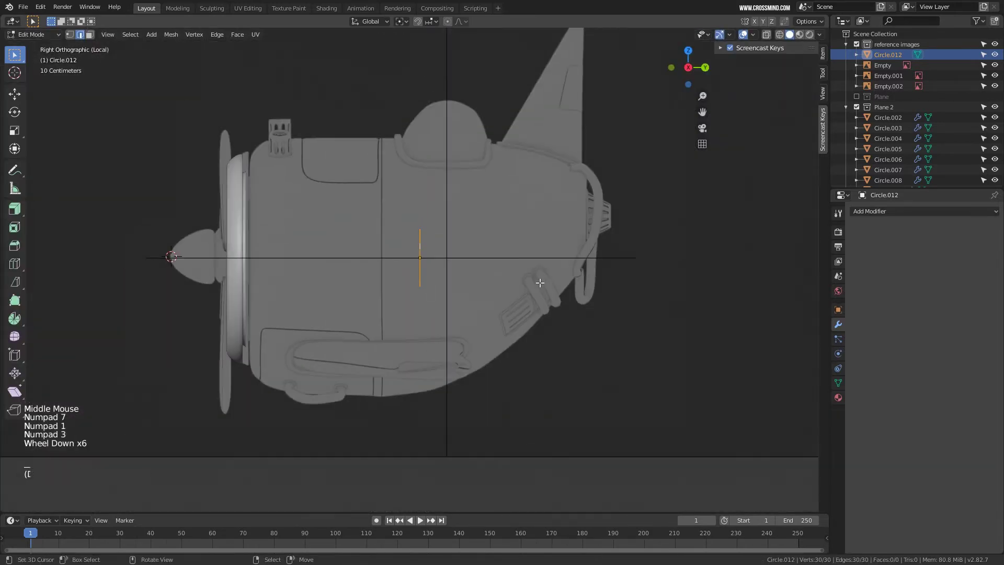
pyautogui.keyDown('shift'); pyautogui.moveTo(422, 277); pyautogui.dragTo(490, 283, button='middle'); pyautogui.keyUp('shift')
pyautogui.press('g')
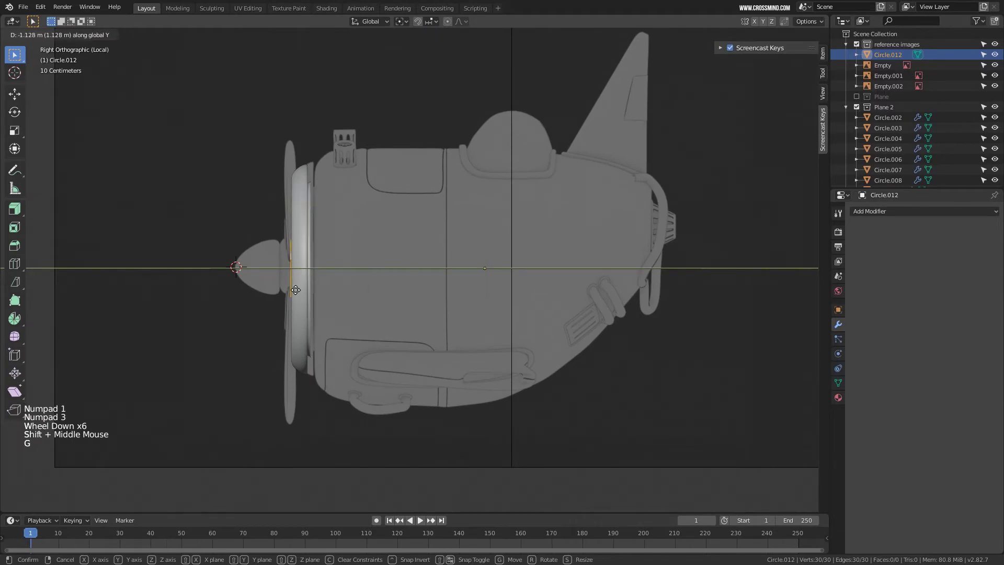
pyautogui.click(298, 289)
# Extrude the circle outward in front view into a first band around the hub and offset its outer edge along Y.
pyautogui.press('KP_1')
pyautogui.keyDown('shift'); pyautogui.moveTo(178, 306); pyautogui.dragTo(266, 284, button='middle'); pyautogui.keyUp('shift')
pyautogui.scroll(3, 428, 308)
pyautogui.scroll(4, 517, 316)
pyautogui.press('e')
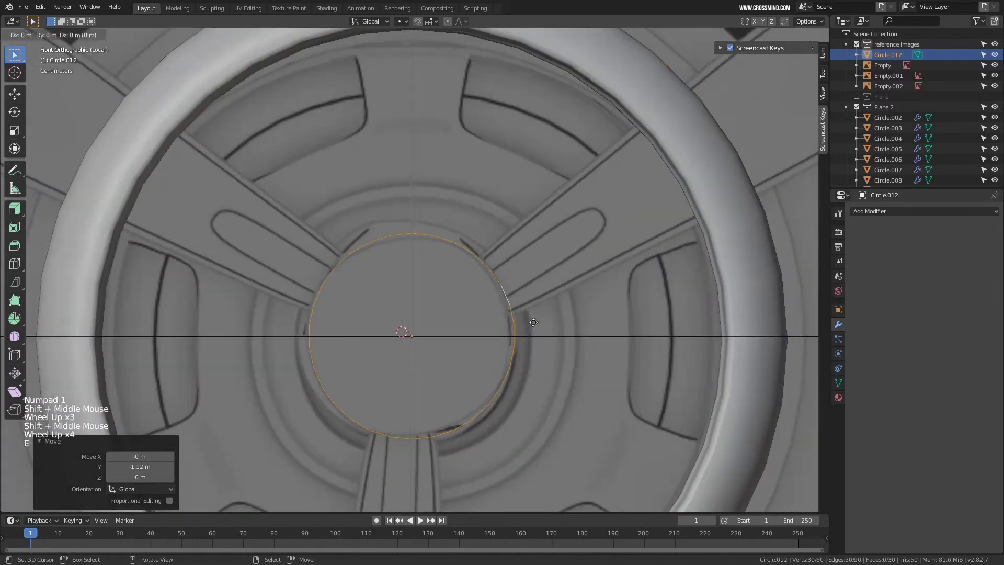
pyautogui.click(517, 309)
pyautogui.moveTo(517, 310); pyautogui.dragTo(533, 341, button='middle')
pyautogui.press('e')
pyautogui.click(531, 339)
pyautogui.press('g')
pyautogui.press('y')
pyautogui.click(532, 342)
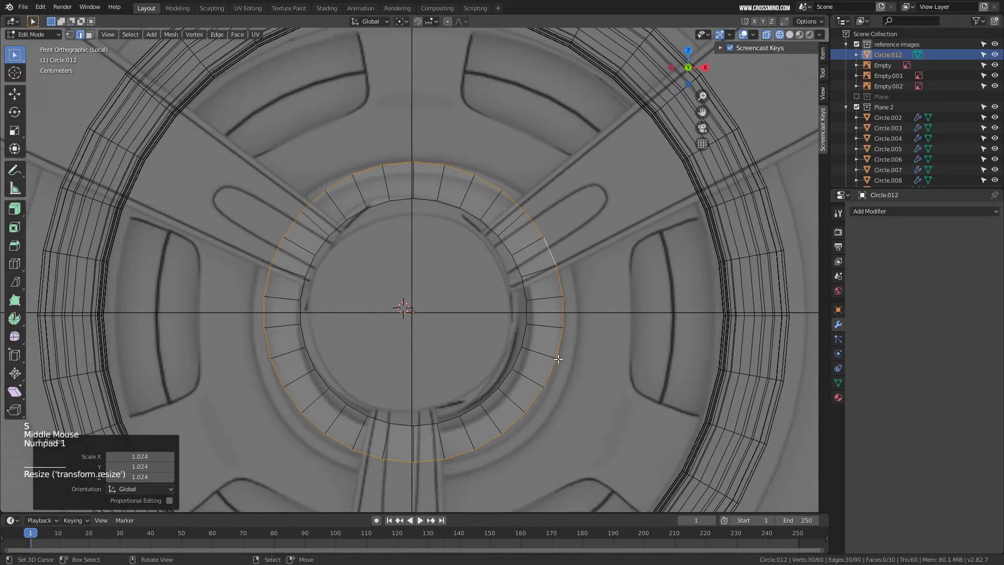
# Extrude the band's outer edge outward to the next reference groove and move it about 0.02 m along Y.
pyautogui.press('e')
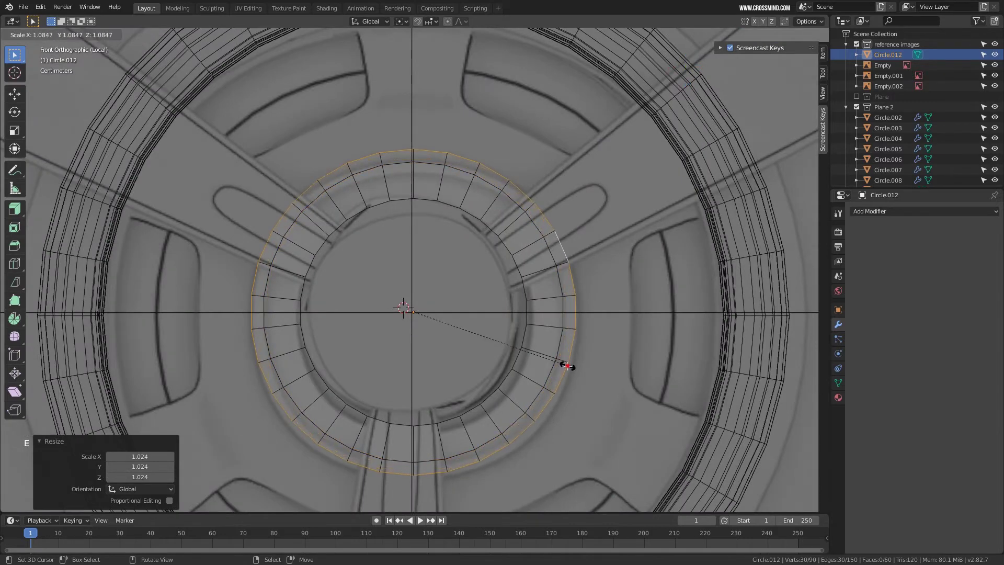
pyautogui.click(565, 366)
pyautogui.moveTo(565, 366); pyautogui.dragTo(552, 335, button='middle')
pyautogui.press('g')
pyautogui.middleClick(558, 352)
pyautogui.click(559, 352)
pyautogui.press('KP_1')
# Extrude three more concentric bands outward, scaling them by about 1.12, 1.11 and 1.07 to reach the intake openings.
pyautogui.press('e')
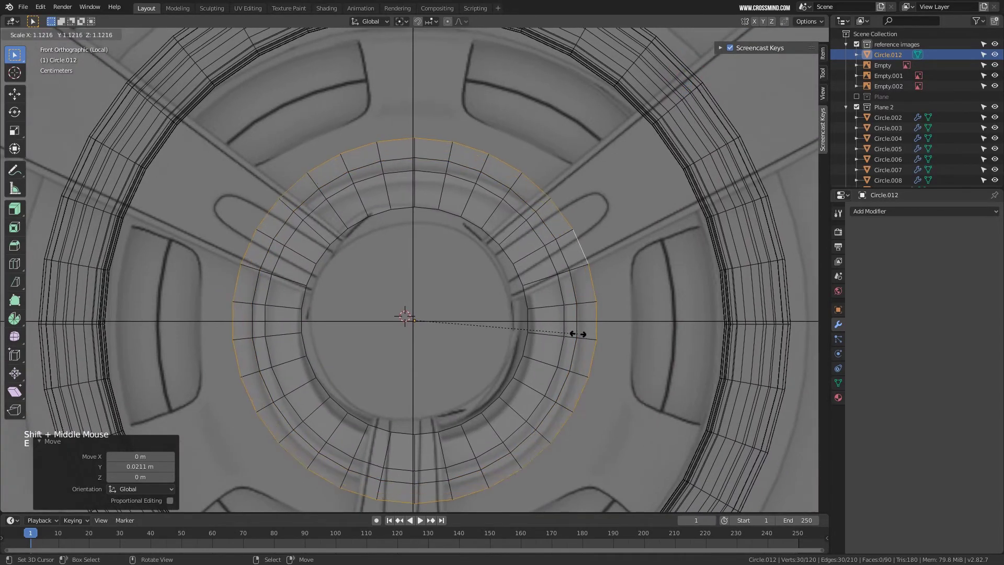
pyautogui.click(578, 334)
pyautogui.press('e')
pyautogui.press('s')
pyautogui.click(596, 340)
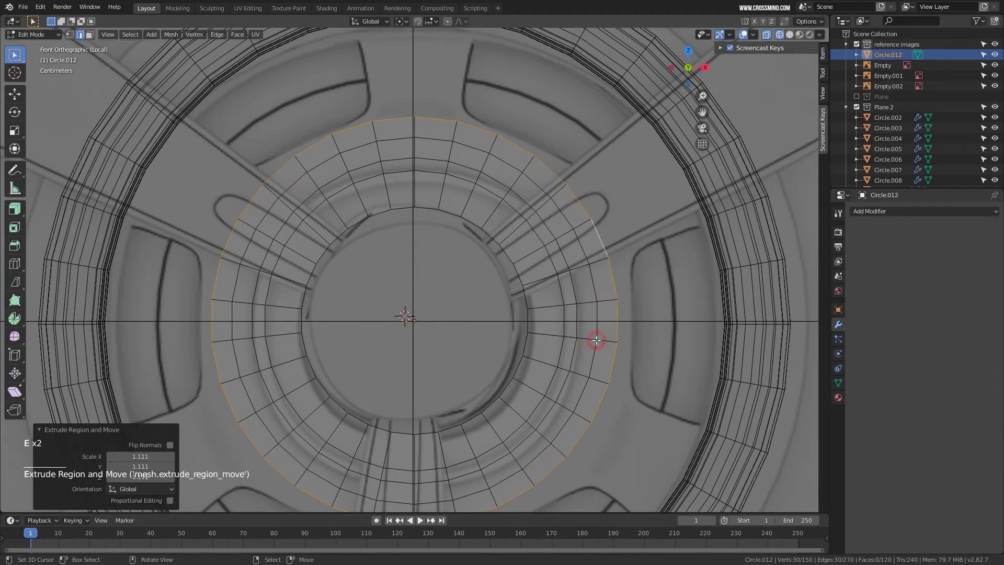
pyautogui.press('e')
pyautogui.press('s')
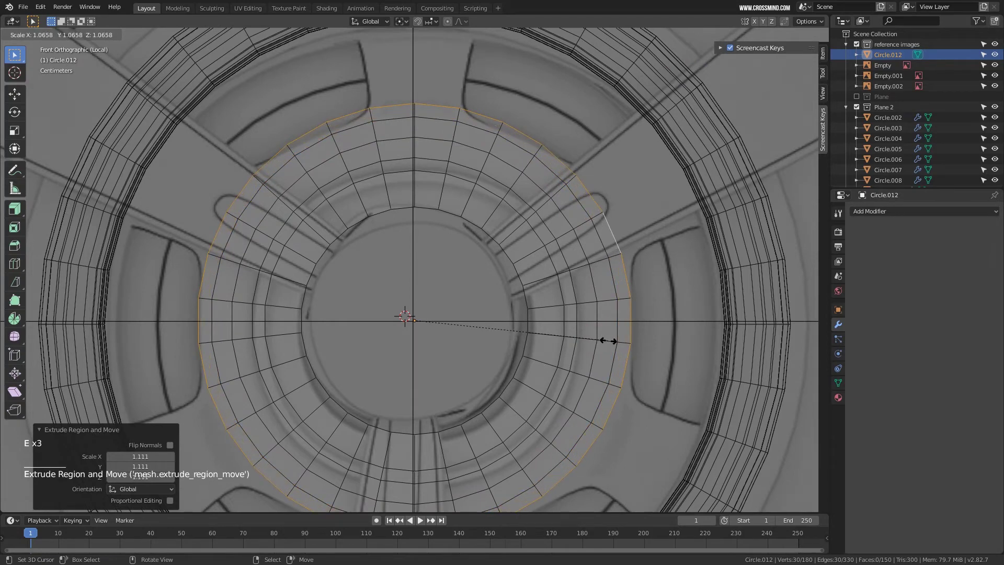
pyautogui.click(608, 340)
# Select the groups of outer rim edges lying between the reference's six intake openings.
pyautogui.keyDown('shift'); pyautogui.moveTo(602, 335); pyautogui.dragTo(606, 268, button='middle'); pyautogui.keyUp('shift')
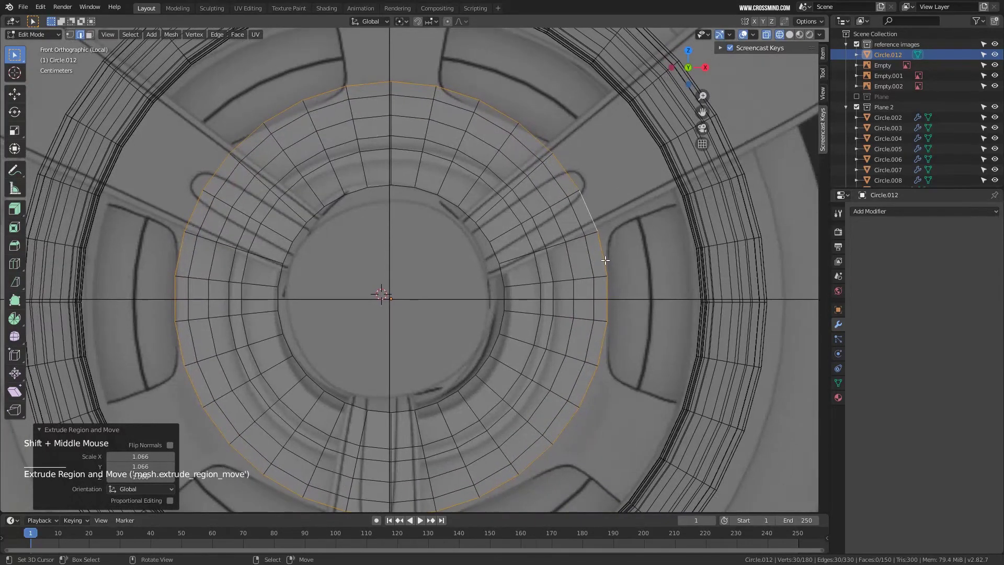
pyautogui.rightClick(591, 217)
pyautogui.keyDown('shift'); pyautogui.rightClick(567, 170); pyautogui.keyUp('shift')
pyautogui.keyDown('shift'); pyautogui.moveTo(516, 171); pyautogui.dragTo(537, 195, button='middle'); pyautogui.keyUp('shift')
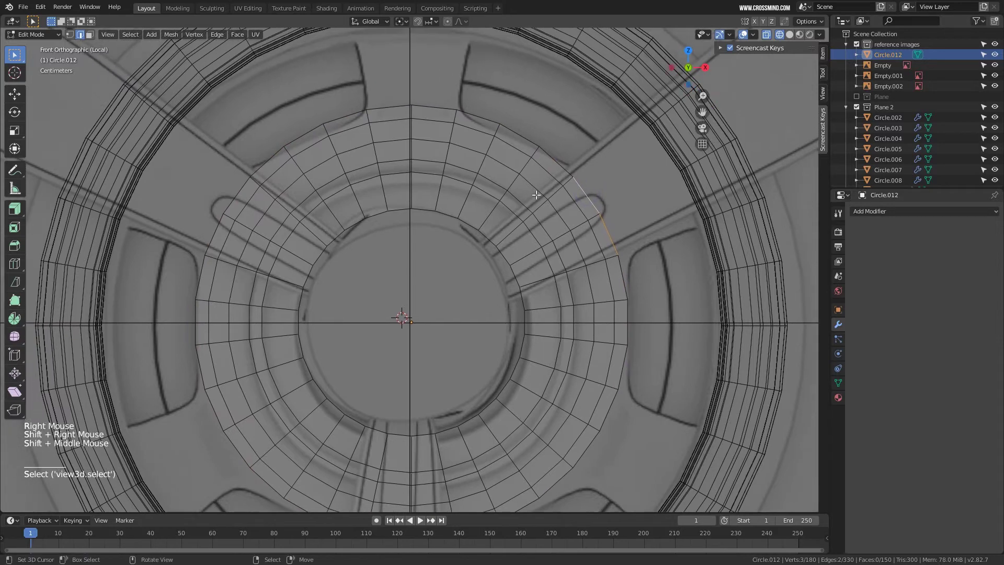
pyautogui.keyDown('shift'); pyautogui.rightClick(430, 109); pyautogui.keyUp('shift')
pyautogui.keyDown('shift'); pyautogui.moveTo(352, 219); pyautogui.dragTo(407, 201, button='middle'); pyautogui.keyUp('shift')
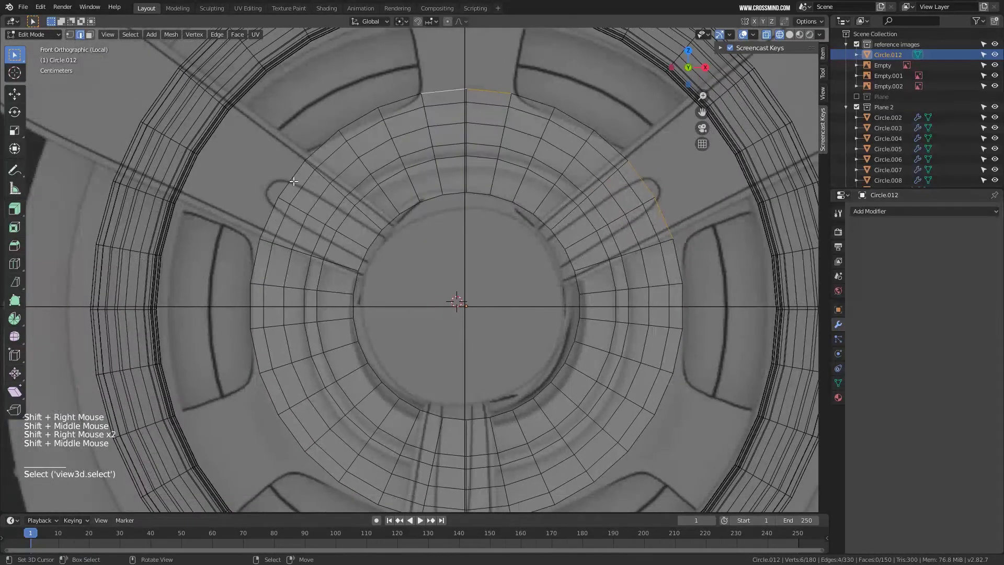
pyautogui.keyDown('shift'); pyautogui.rightClick(294, 177); pyautogui.keyUp('shift')
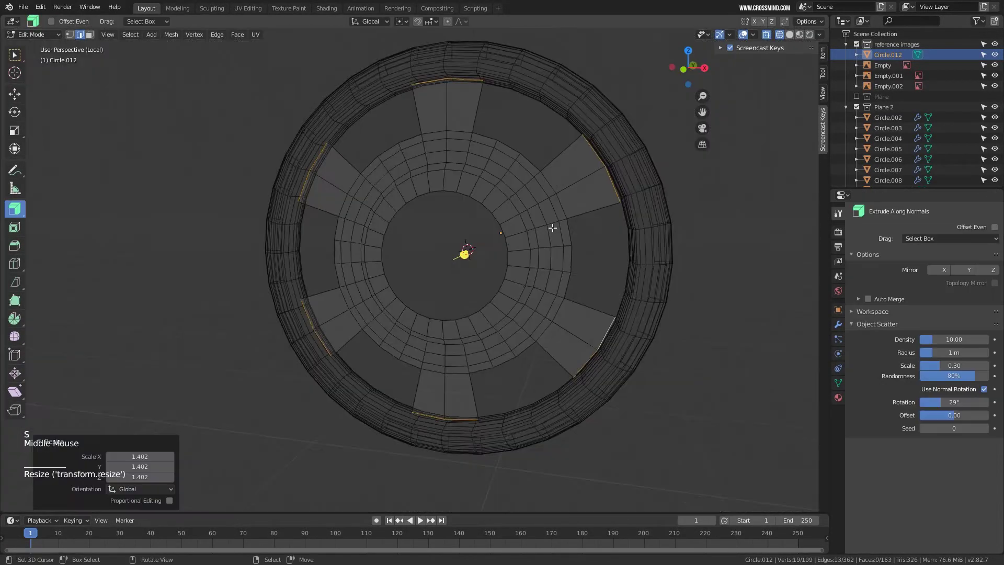
# Undo the spoke extrusion and restore the selection of the outer rim edges.
pyautogui.moveTo(551, 227); pyautogui.dragTo(536, 227, button='middle')
pyautogui.hotkey('ctrl', 'z')
pyautogui.hotkey('ctrl', 'z')
pyautogui.rightClick(458, 130)
pyautogui.press('g')
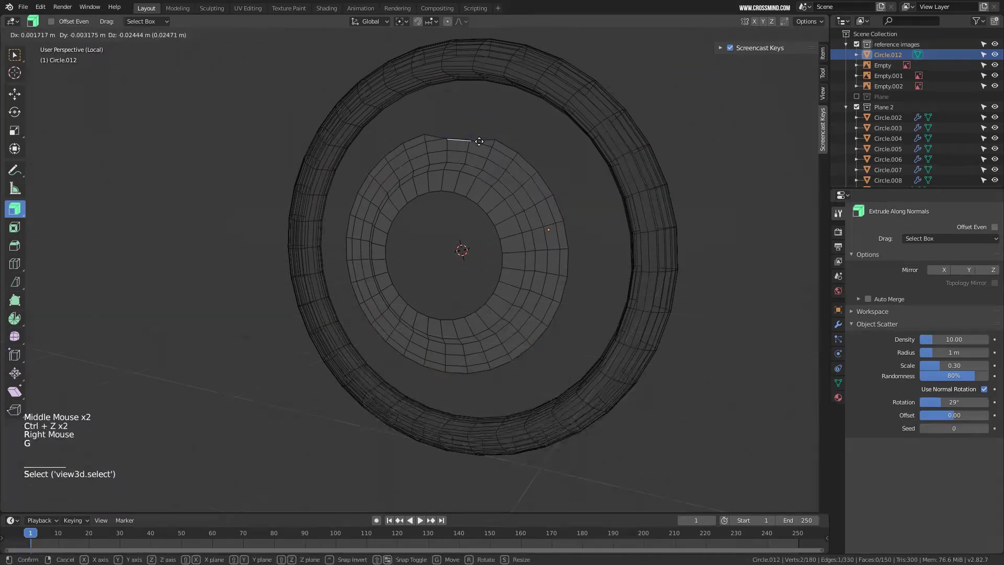
pyautogui.hotkey('ctrl', 'z')
pyautogui.moveTo(478, 141); pyautogui.dragTo(181, 125, button='middle')
pyautogui.scroll(1, 513, 208)
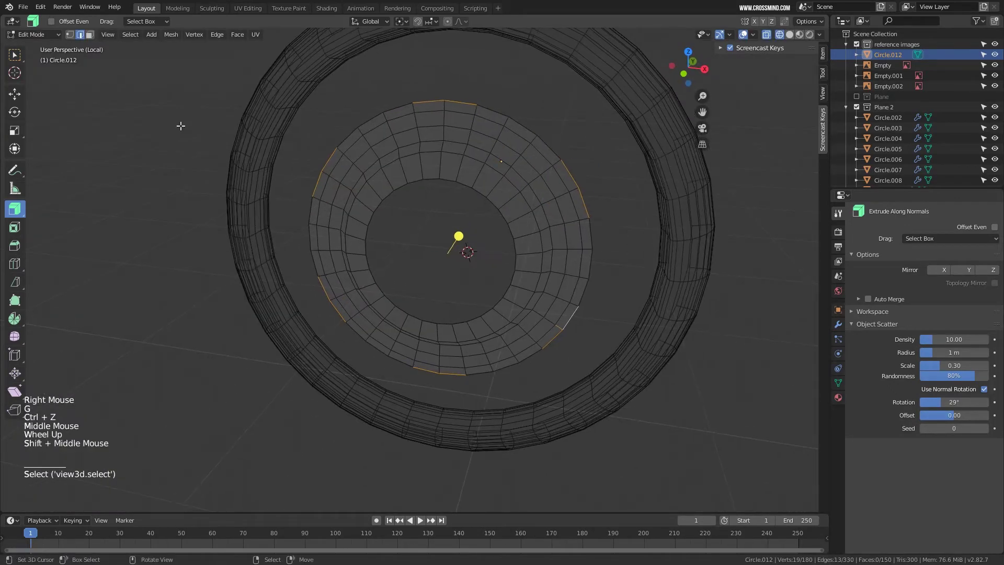
# Extrude the selected rim edges and scale them by about 1.42 to form six spokes reaching the cowling ring.
pyautogui.click(14, 54)
pyautogui.moveTo(523, 245); pyautogui.dragTo(539, 242, button='middle')
pyautogui.press('e')
pyautogui.rightClick(560, 236)
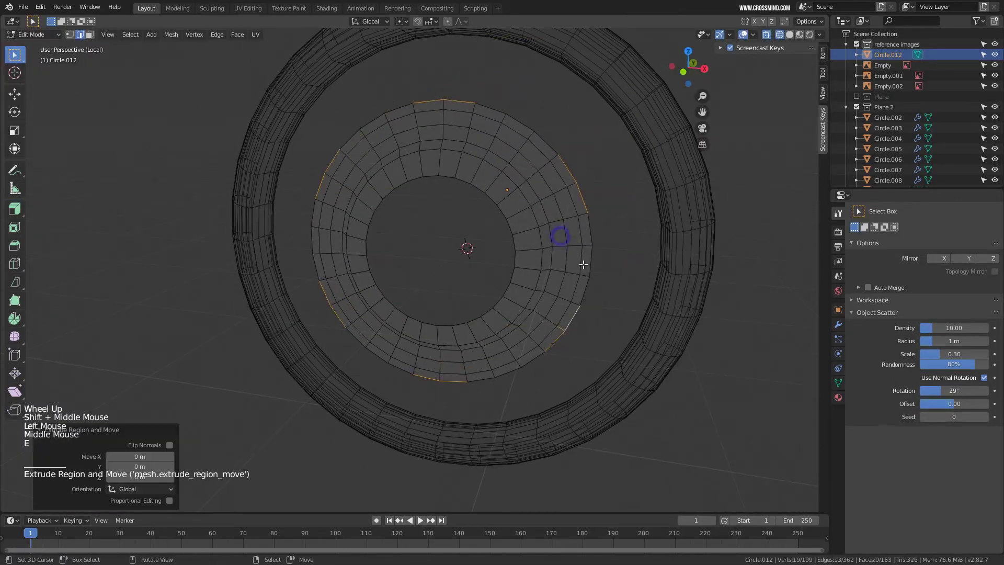
pyautogui.press('s')
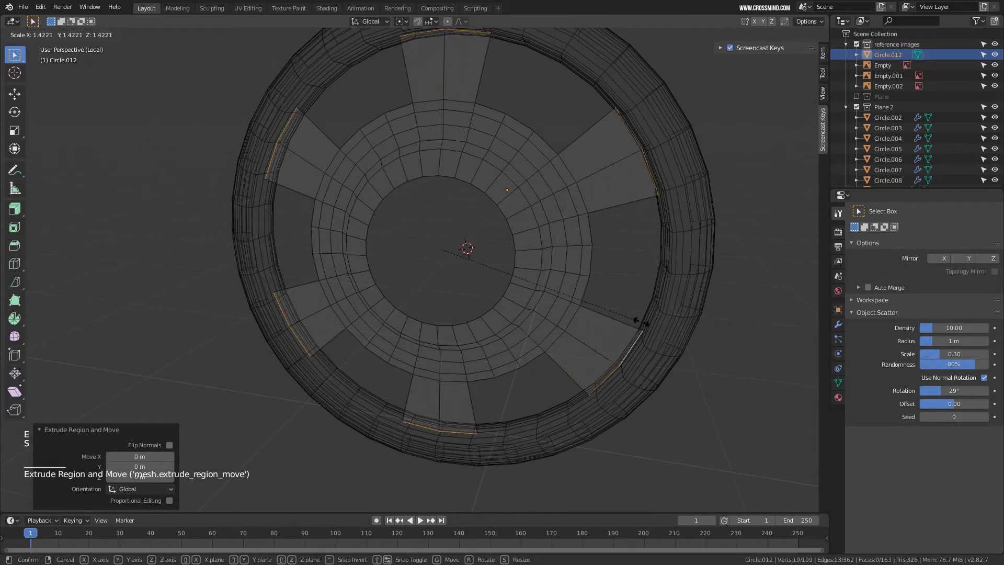
pyautogui.click(640, 323)
# Select the edge loops bordering all six openings between the spokes together with the central hub hole's edge loop.
pyautogui.moveTo(641, 314); pyautogui.dragTo(399, 157, button='middle')
pyautogui.rightClick(408, 83)
pyautogui.keyDown('alt'); pyautogui.rightClick(408, 83); pyautogui.keyUp('alt')
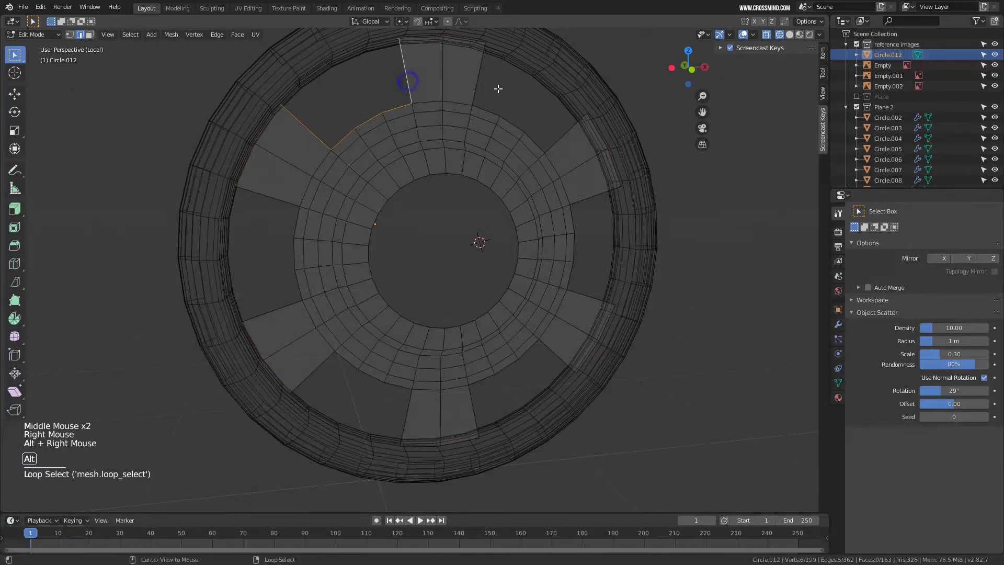
pyautogui.keyDown('alt'); pyautogui.keyDown('shift'); pyautogui.rightClick(476, 76); pyautogui.keyUp('shift'); pyautogui.keyUp('alt')
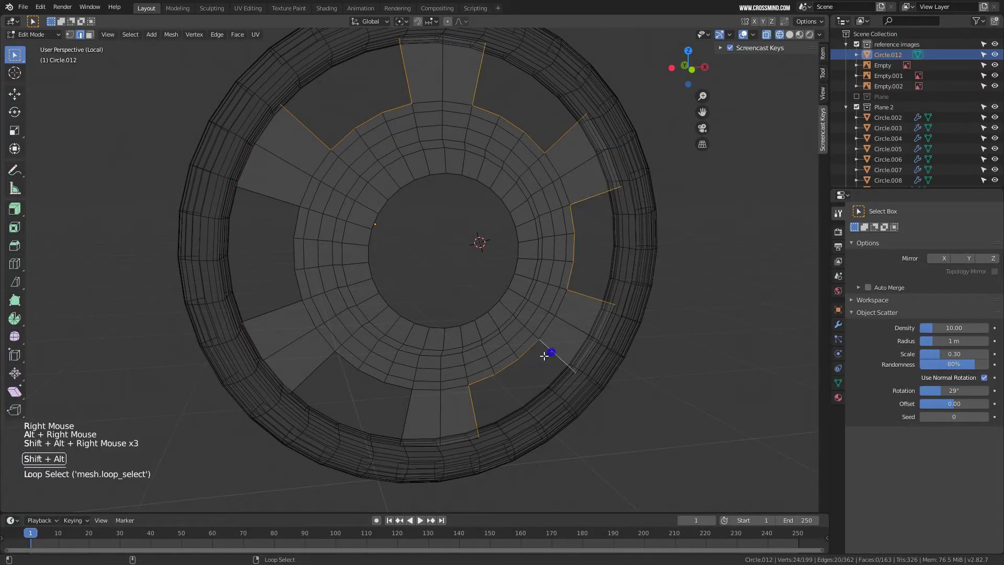
pyautogui.moveTo(294, 302); pyautogui.dragTo(554, 294, button='middle')
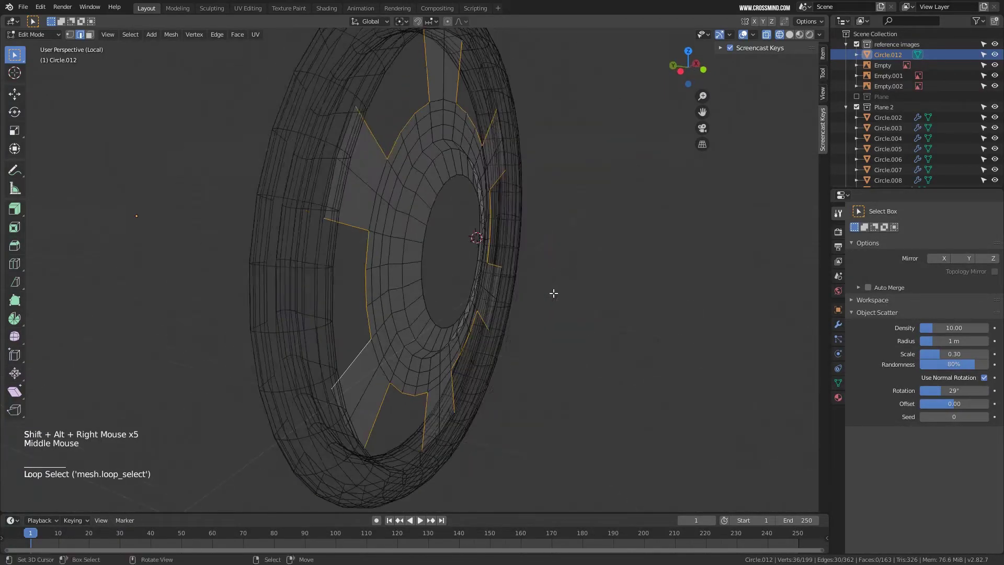
pyautogui.keyDown('alt'); pyautogui.keyDown('shift'); pyautogui.rightClick(435, 209); pyautogui.keyUp('shift'); pyautogui.keyUp('alt')
# Extrude the selected opening and hub hole borders along Y to give the spoked disc thickness.
pyautogui.press('e')
pyautogui.moveTo(531, 226)
pyautogui.mouseDown(button='middle')
pyautogui.moveTo(517, 235)
pyautogui.moveTo(572, 202)
pyautogui.moveTo(522, 232)
pyautogui.moveTo(546, 235)
pyautogui.mouseUp(button='middle')
pyautogui.click(527, 230)
pyautogui.press('e')
pyautogui.press('y')
pyautogui.click(500, 229)
# Return to solid shading with the full airplane shown and add a level 2 Subdivision Surface modifier to the spoked disc.
pyautogui.press('z')
pyautogui.scroll(-3, 572, 203)
pyautogui.press('KP_Divide')
pyautogui.scroll(-4, 522, 232)
pyautogui.press('Tab')
pyautogui.press('Tab')
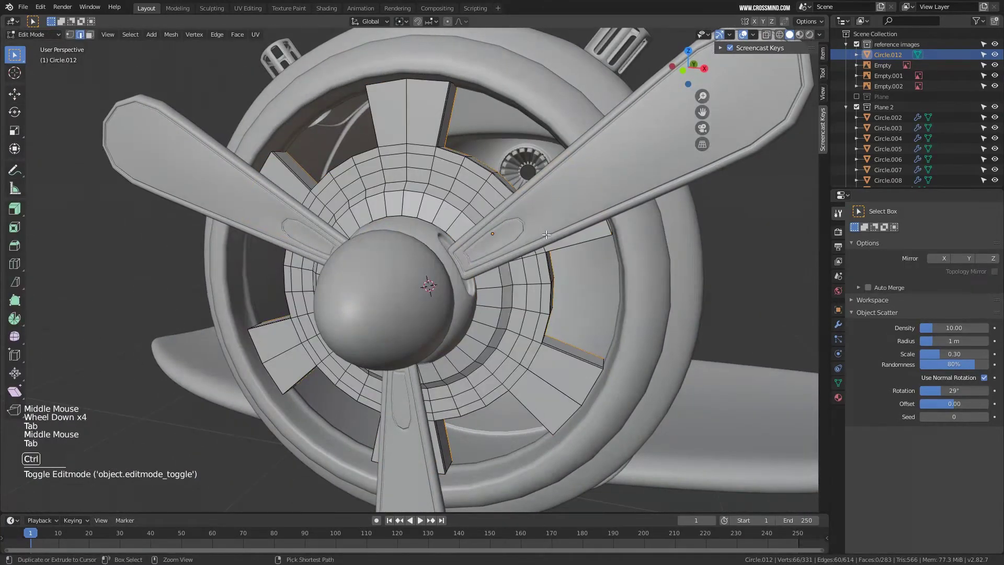
pyautogui.hotkey('ctrl', '2')
pyautogui.press('Tab')
pyautogui.hotkey('ctrl', '2')
# Shade the spoked disc smooth and save the file.
pyautogui.moveTo(507, 231); pyautogui.dragTo(515, 225, button='middle')
pyautogui.press('space')
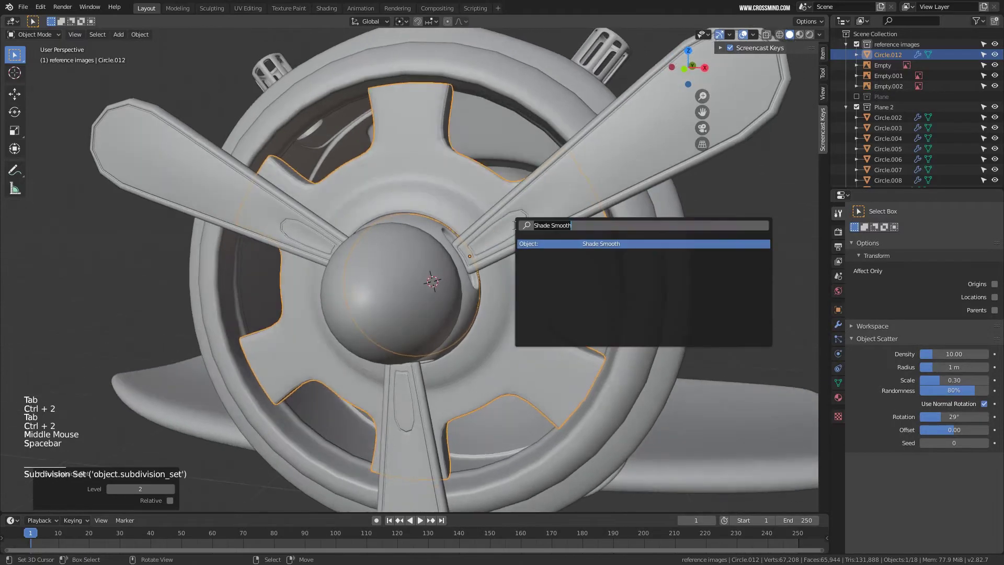
pyautogui.write('shade')
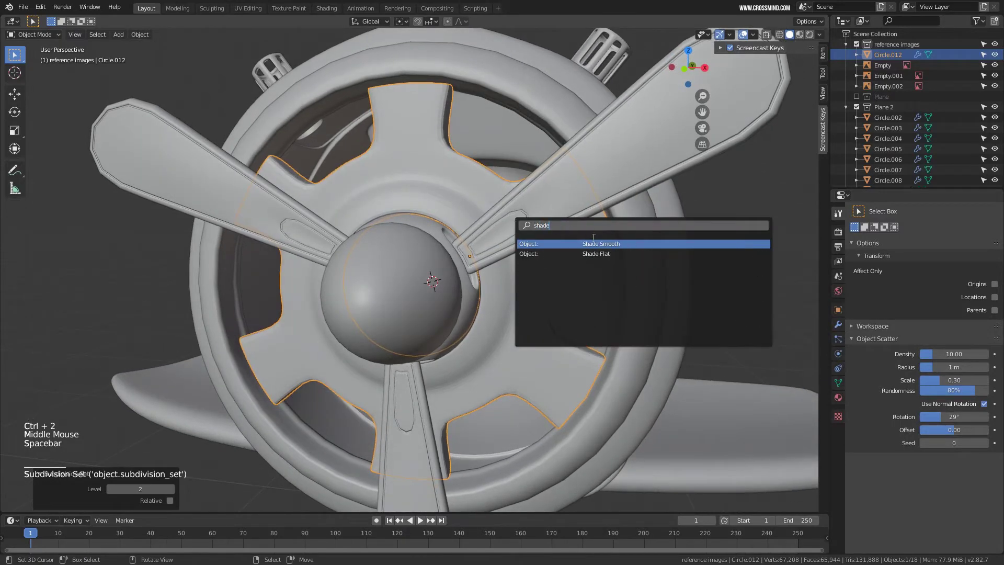
pyautogui.press('Return')
pyautogui.scroll(-2, 451, 211)
pyautogui.moveTo(450, 212); pyautogui.dragTo(535, 254, button='middle')
pyautogui.hotkey('ctrl', 's')
# Move the spoked disc along Y to seat it inside the front cowling ring.
pyautogui.press('g')
pyautogui.press('y')
pyautogui.click(475, 253)
# Duplicate the spoked disc's edge loop just outside the hub in place and separate the copy into its own object.
pyautogui.scroll(1, 535, 259)
pyautogui.press('Tab')
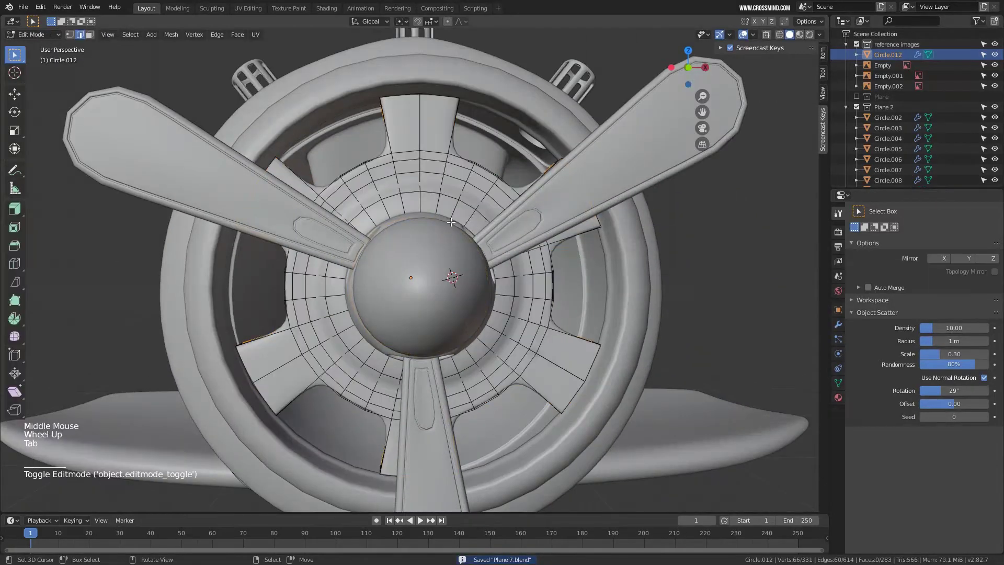
pyautogui.scroll(2, 455, 193)
pyautogui.rightClick(455, 193)
pyautogui.keyDown('alt'); pyautogui.rightClick(462, 170); pyautogui.keyUp('alt')
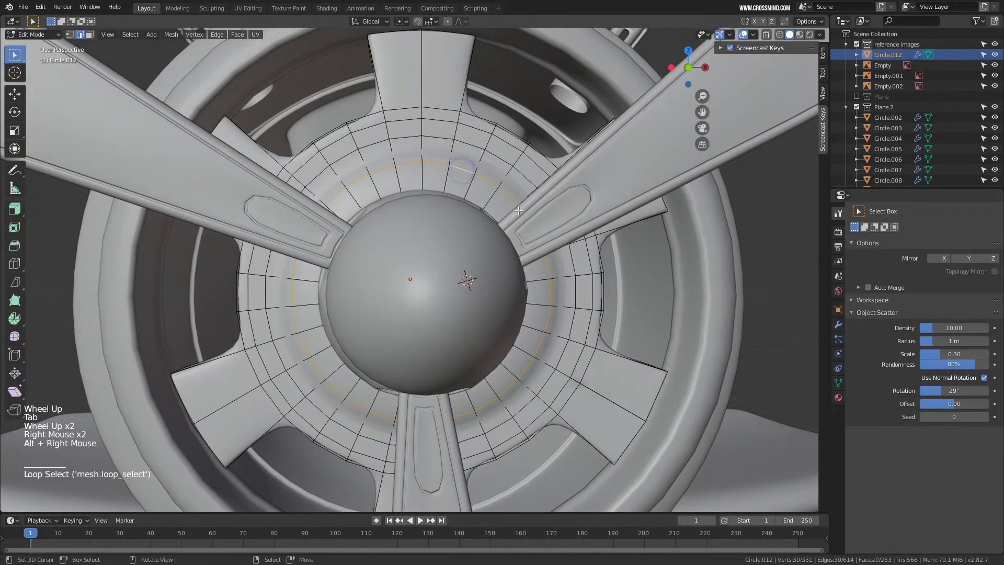
pyautogui.moveTo(462, 170); pyautogui.dragTo(512, 220, button='middle')
pyautogui.hotkey('shift', 'd')
pyautogui.rightClick(537, 242)
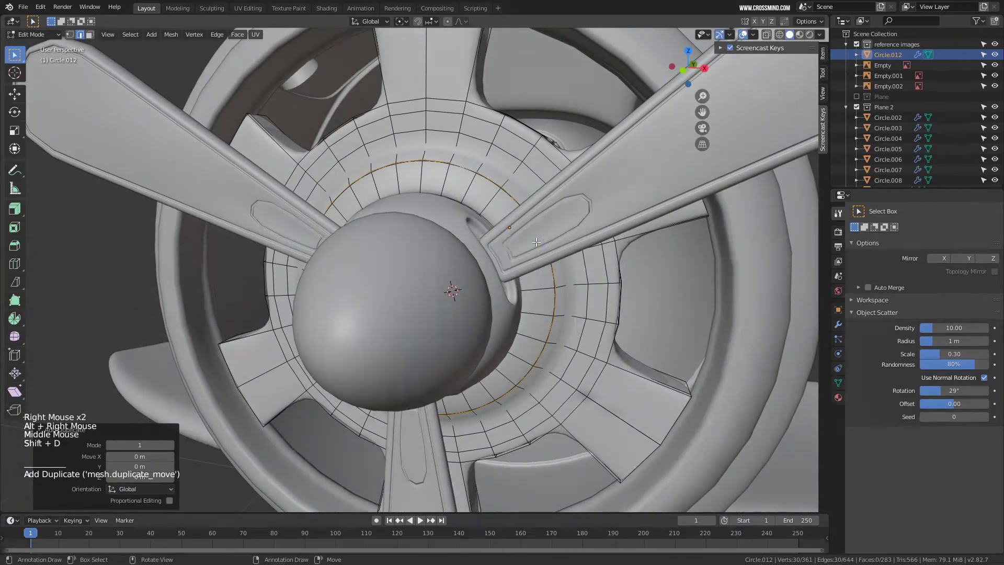
pyautogui.press('space')
pyautogui.write('sep')
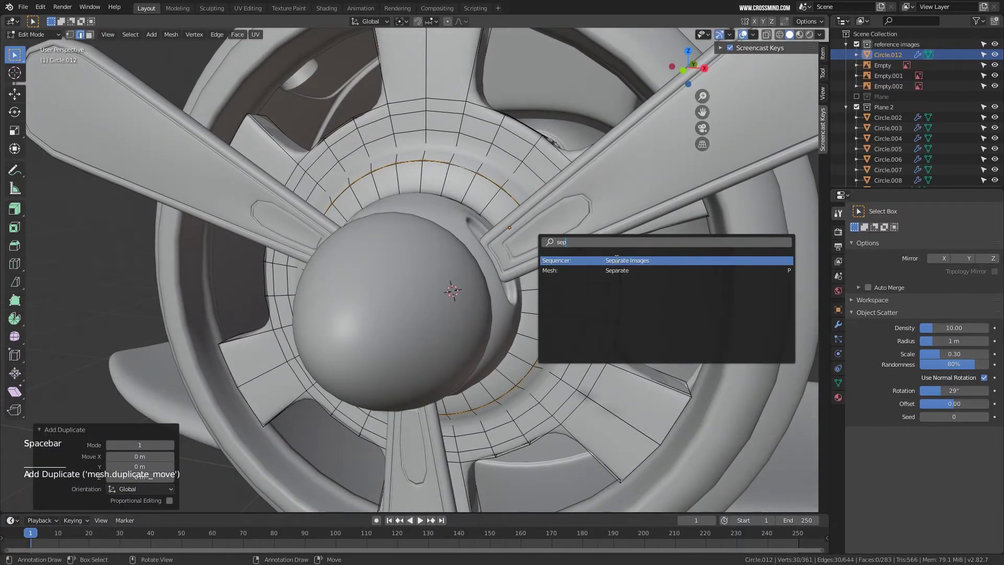
pyautogui.click(588, 268)
pyautogui.click(587, 270)
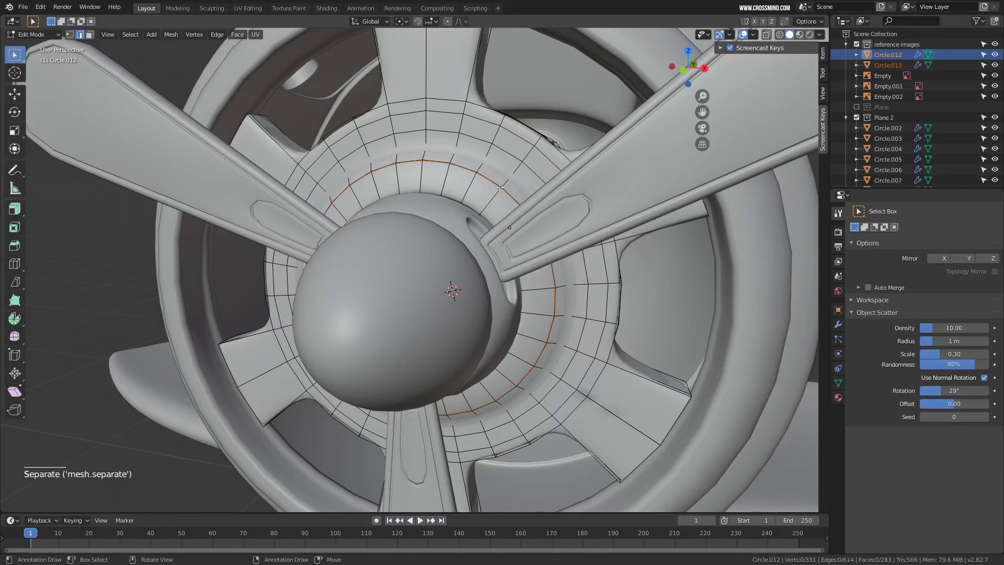
# Open the separated edge loop object for mesh editing and scale all of its vertices slightly.
pyautogui.press('Tab')
pyautogui.rightClick(535, 208)
pyautogui.scroll(-1, 517, 225)
pyautogui.press('Tab')
pyautogui.moveTo(508, 244); pyautogui.dragTo(518, 251, button='middle')
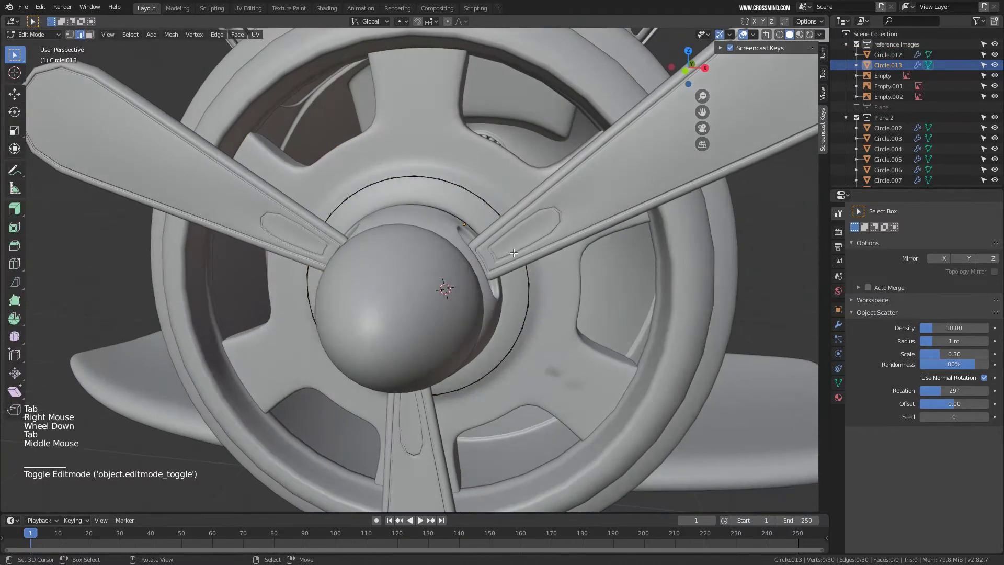
pyautogui.press('a')
pyautogui.press('s')
pyautogui.click(632, 302)
# Move the separated edge loop about 0.117 m along Y, using wireframe shading to place it behind the spoked disc.
pyautogui.moveTo(632, 302); pyautogui.dragTo(569, 286, button='middle')
pyautogui.press('y')
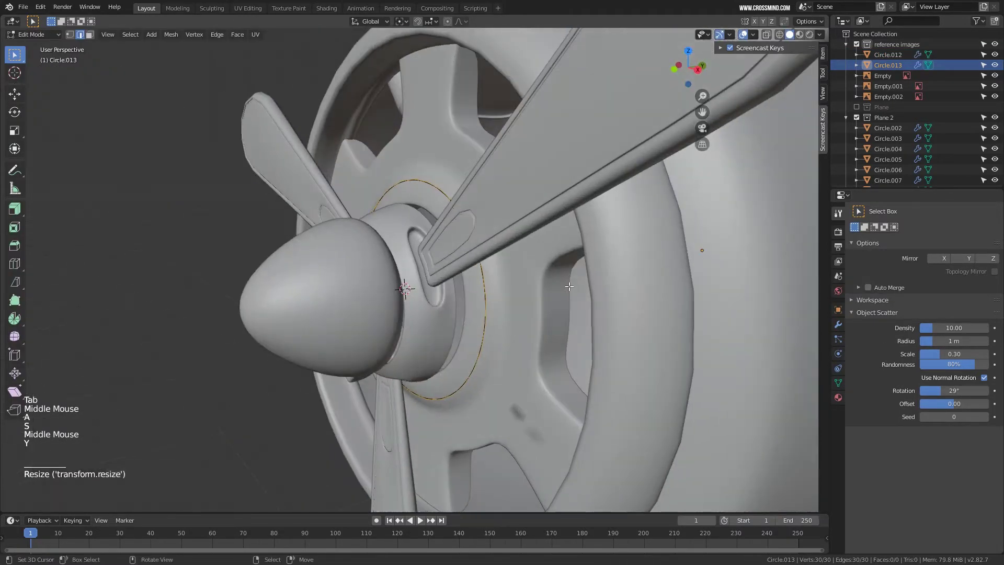
pyautogui.press('z')
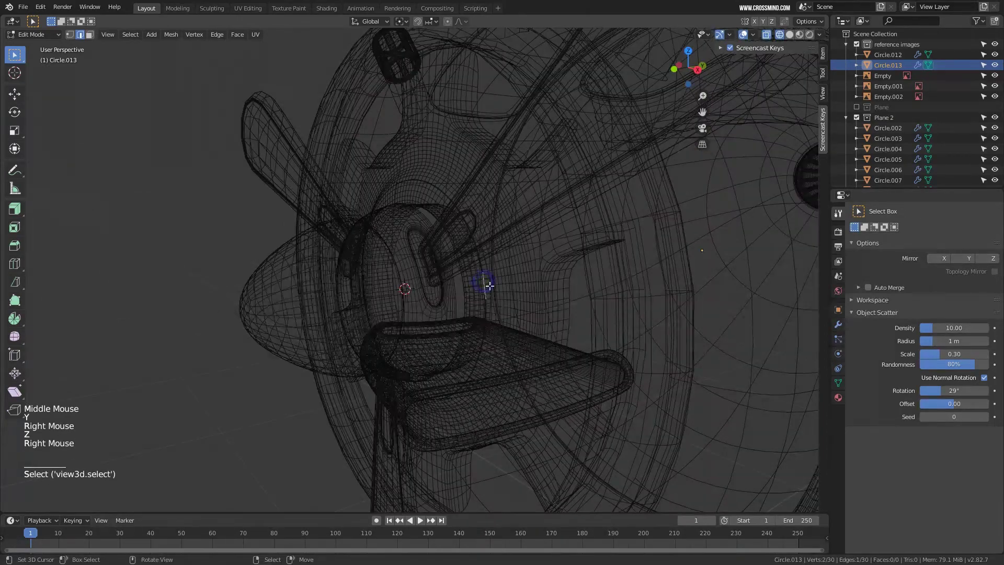
pyautogui.press('a')
pyautogui.press('g')
pyautogui.moveTo(507, 291); pyautogui.dragTo(587, 284, button='middle')
pyautogui.press('y')
pyautogui.click(543, 290)
pyautogui.press('z')
pyautogui.moveTo(671, 286); pyautogui.dragTo(683, 292, button='middle')
pyautogui.press('g')
pyautogui.press('y')
pyautogui.rightClick(587, 269)
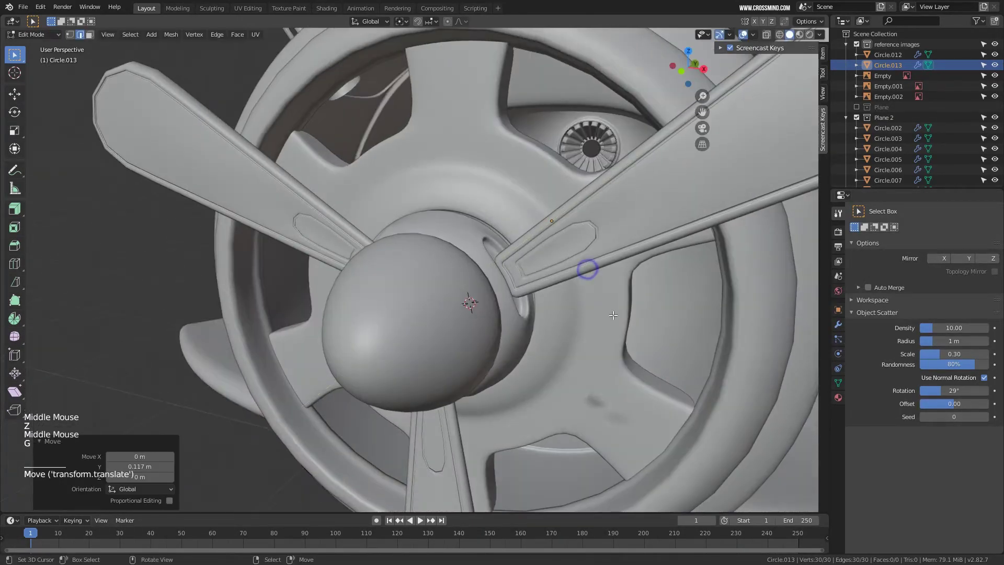
# Enlarge the separated edge loop behind the spoked disc and extrude it outward by a scale of about 1.469 into a flat ring.
pyautogui.moveTo(614, 315); pyautogui.dragTo(643, 337, button='middle')
pyautogui.press('s')
pyautogui.click(720, 358)
pyautogui.scroll(-3, 720, 358)
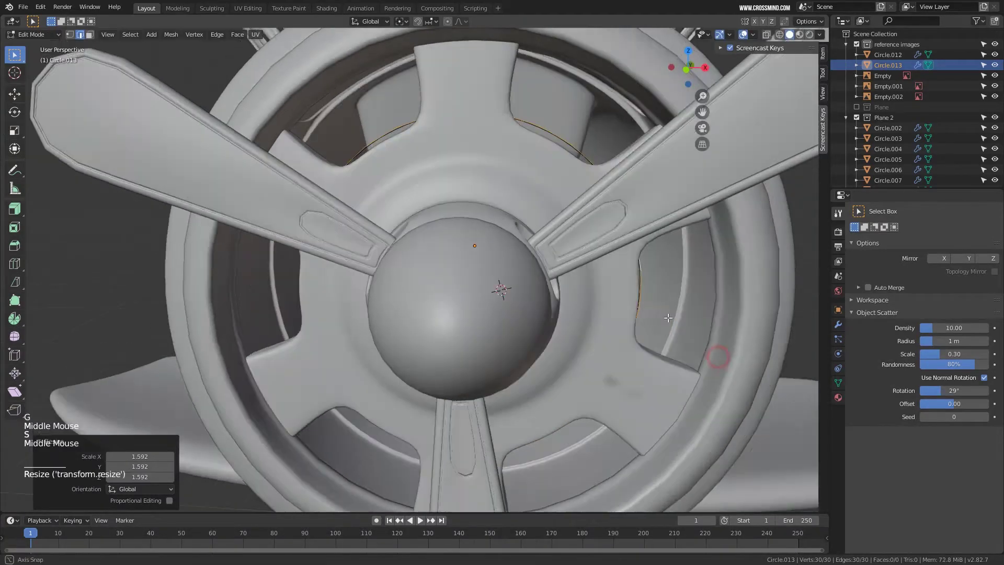
pyautogui.moveTo(720, 357); pyautogui.dragTo(660, 328, button='middle')
pyautogui.press('e')
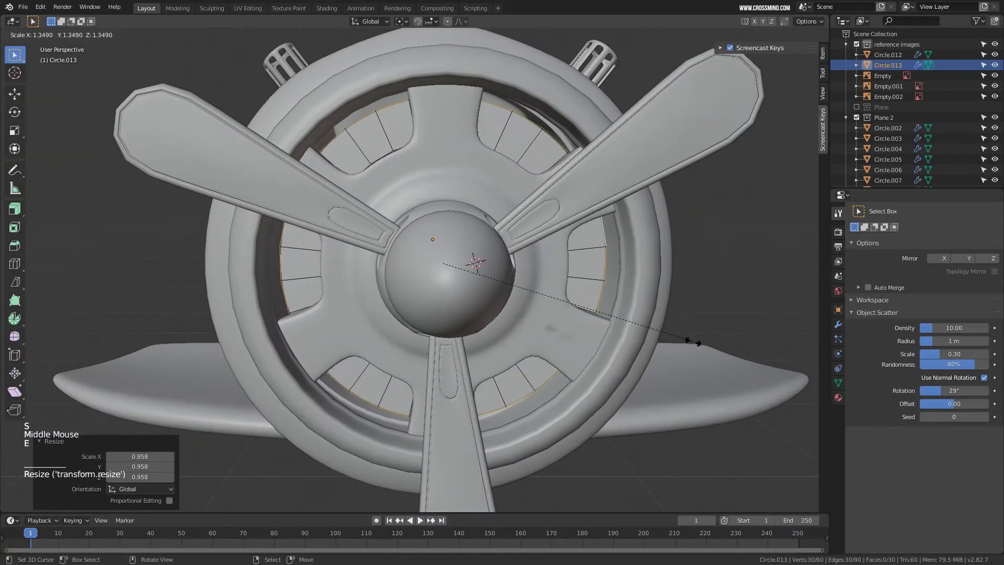
pyautogui.click(712, 350)
pyautogui.moveTo(711, 351); pyautogui.dragTo(586, 320, button='middle')
# Add a centred loop cut around the flat ring and bevel it by about 0.0061 m into a narrow band.
pyautogui.hotkey('ctrl', 'r')
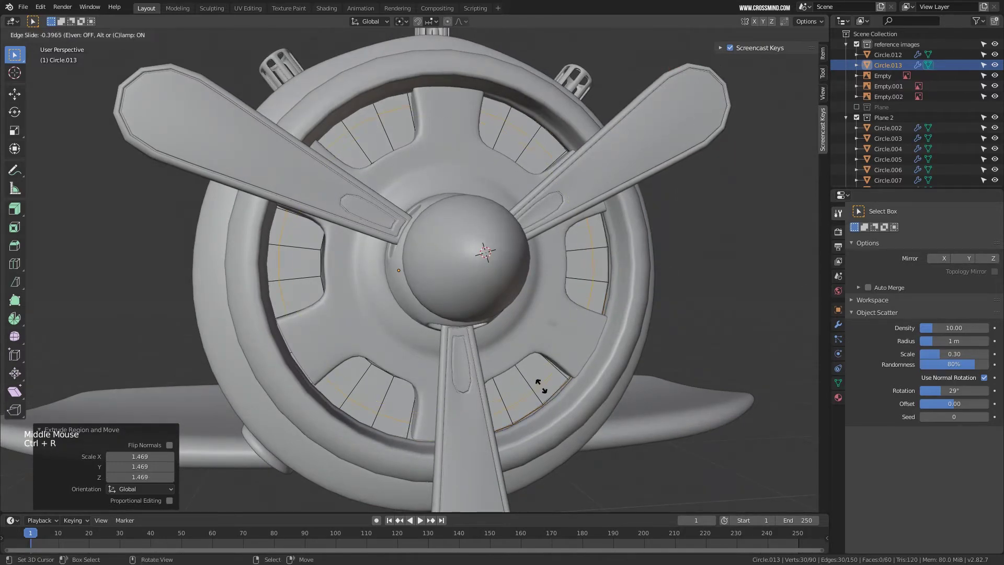
pyautogui.click(533, 381)
pyautogui.keyDown('shift'); pyautogui.moveTo(538, 381); pyautogui.dragTo(541, 352, button='middle'); pyautogui.keyUp('shift')
pyautogui.scroll(1, 540, 352)
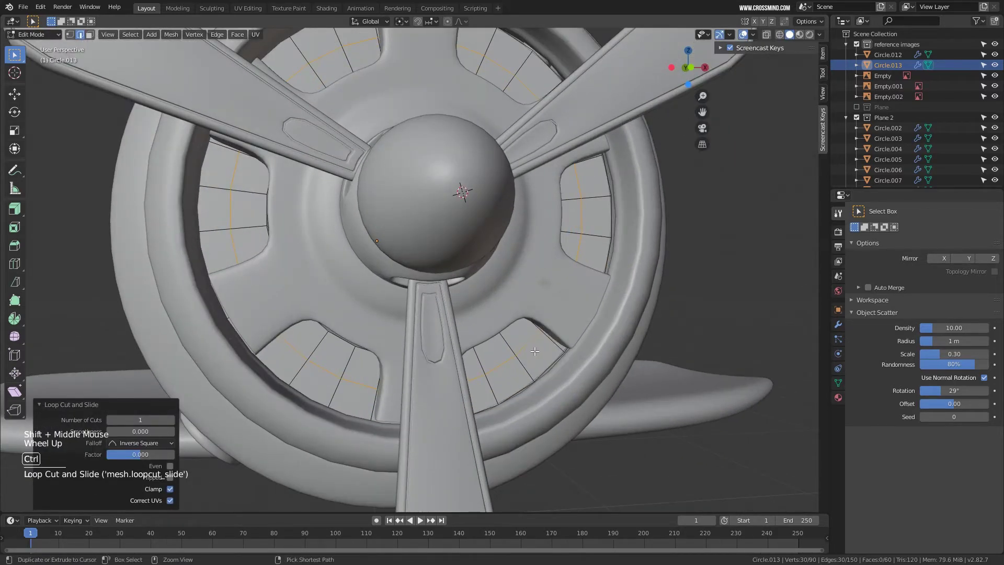
pyautogui.hotkey('ctrl', 'b')
pyautogui.click(539, 354)
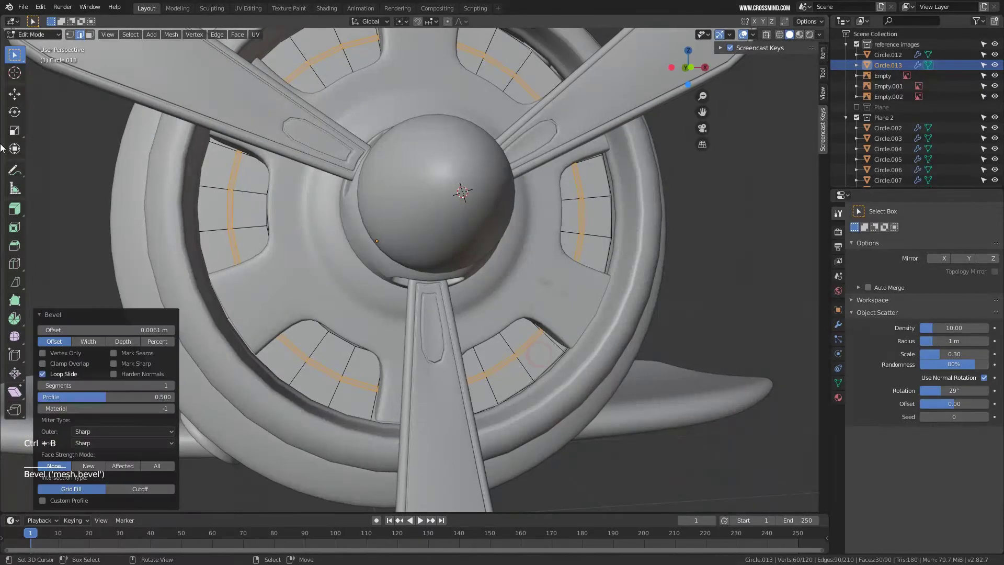
# Extrude the narrow beveled band slightly along its normals and leave mesh editing.
pyautogui.moveTo(20, 213); pyautogui.dragTo(65, 232)
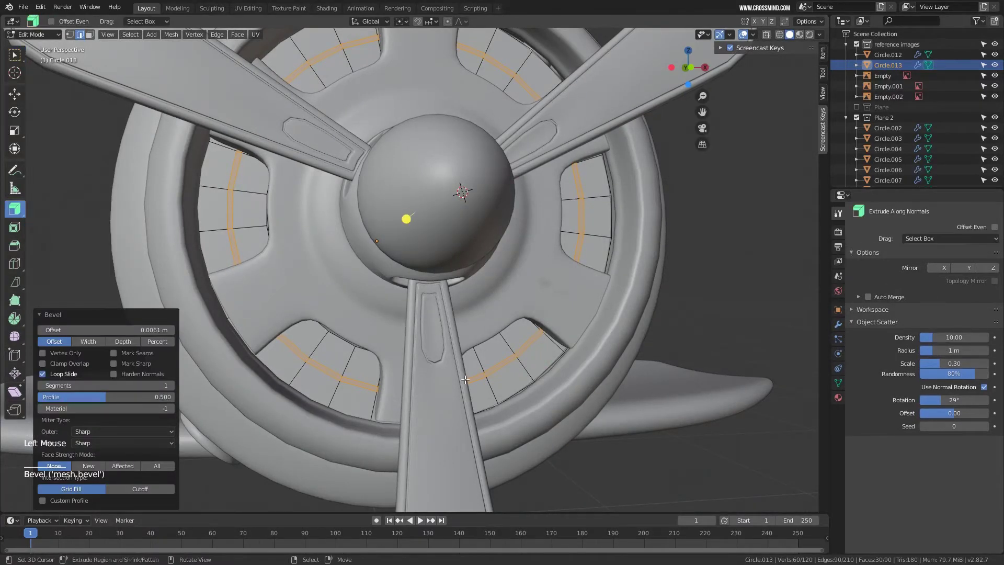
pyautogui.moveTo(406, 219); pyautogui.dragTo(416, 217)
pyautogui.press('Tab')
# Apply smooth shading to the new ring object.
pyautogui.moveTo(416, 217); pyautogui.dragTo(547, 252, button='middle')
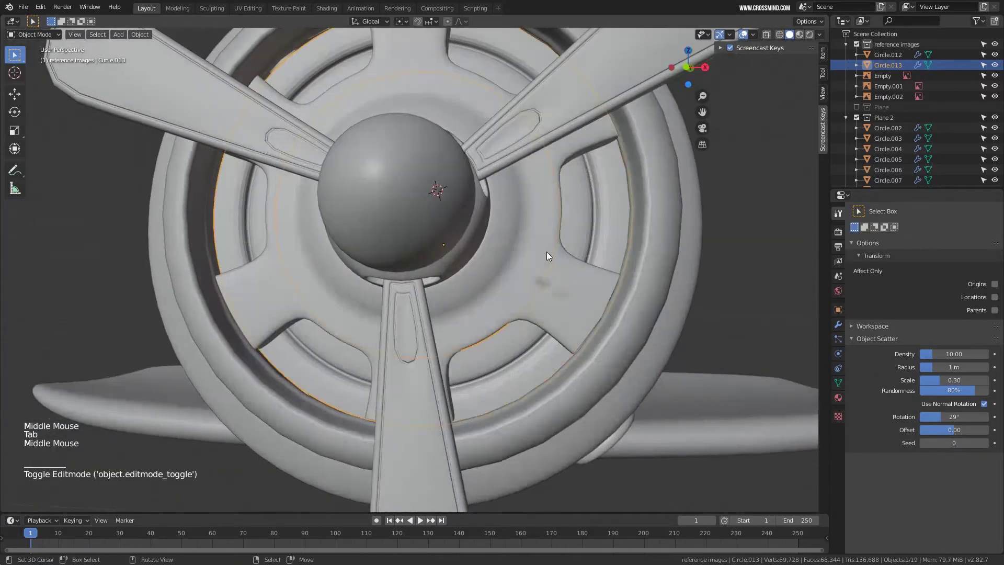
pyautogui.scroll(-2, 547, 252)
pyautogui.press('space')
pyautogui.write('Separatshade smooth')
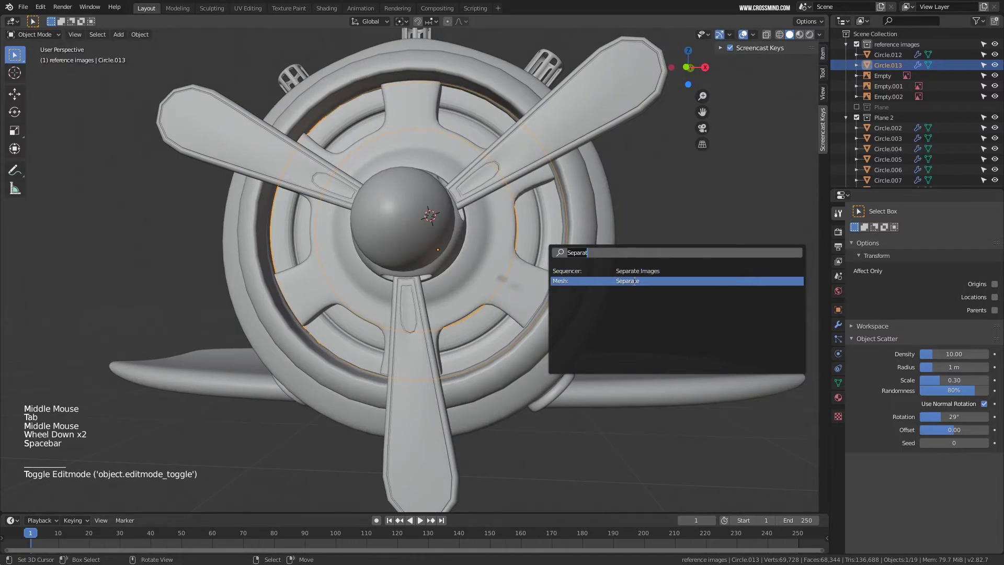
pyautogui.click(638, 279)
# Select the spoked disc and open it for mesh editing.
pyautogui.moveTo(531, 246); pyautogui.dragTo(486, 209, button='middle')
pyautogui.rightClick(448, 144)
pyautogui.scroll(1, 448, 145)
pyautogui.keyDown('shift'); pyautogui.moveTo(448, 144); pyautogui.dragTo(457, 206, button='middle'); pyautogui.keyUp('shift')
pyautogui.scroll(2, 449, 183)
pyautogui.press('Tab')
pyautogui.hotkey('ctrl', 'r')
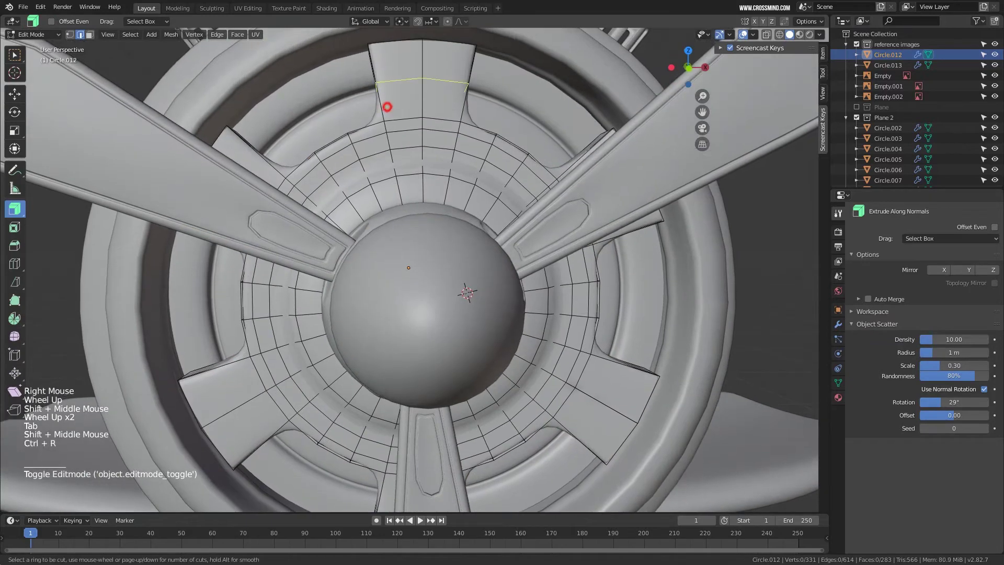
pyautogui.click(387, 107)
pyautogui.rightClick(389, 124)
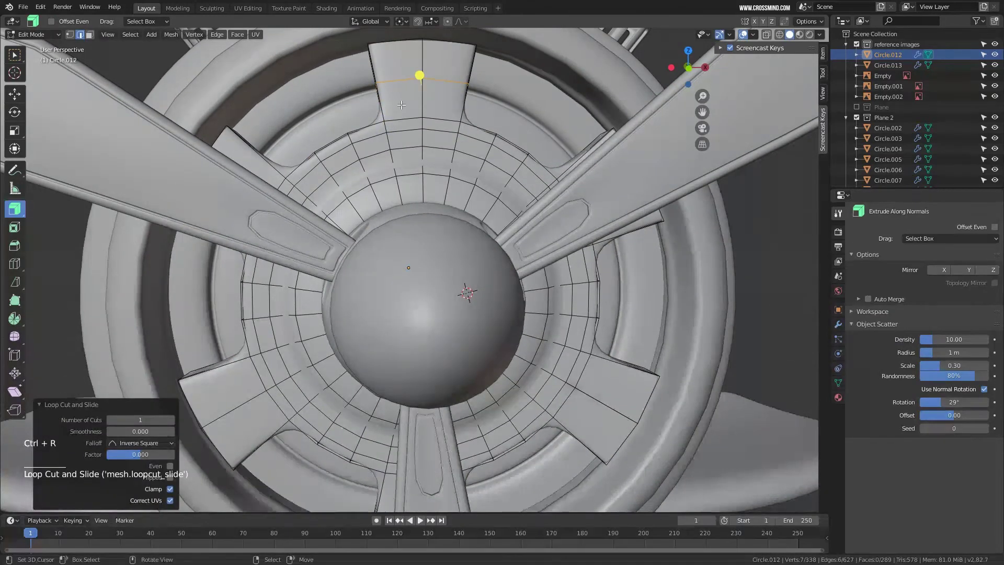
pyautogui.hotkey('ctrl', 'z')
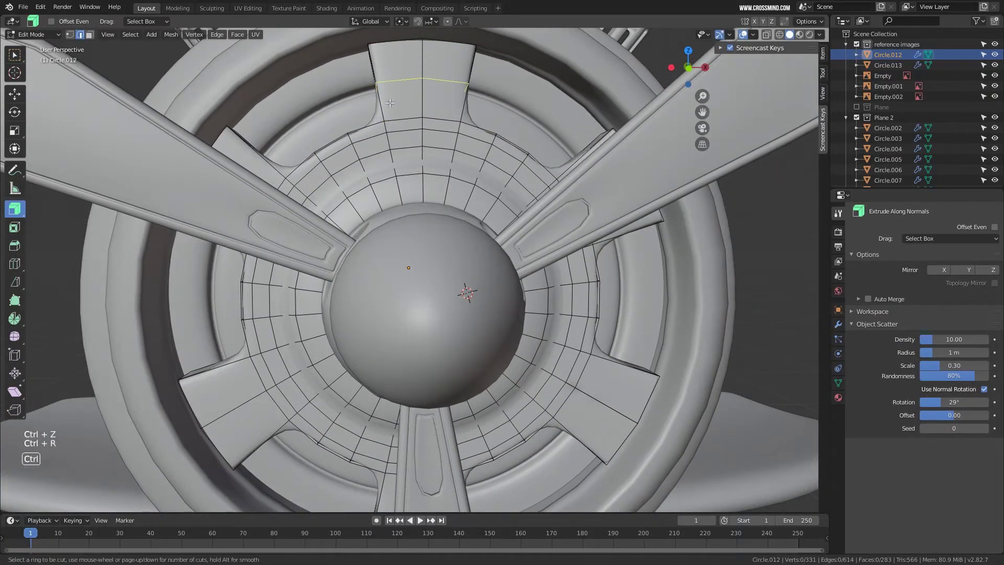
# Isolate the spoked disc and add loop cuts near the bases of its upper and left spokes, with slide factors around 0.75 to 0.8.
pyautogui.click(390, 103)
pyautogui.click(386, 134)
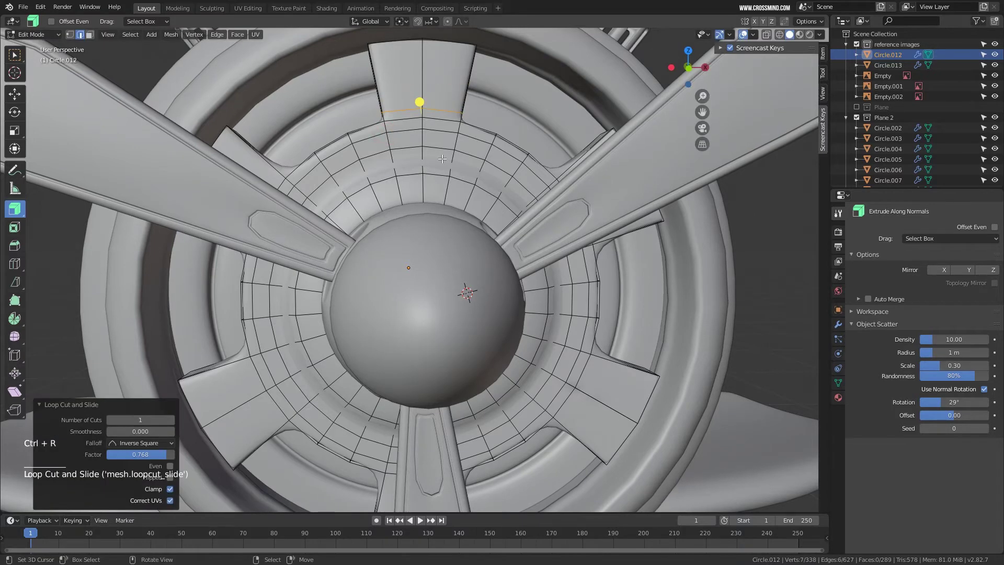
pyautogui.moveTo(442, 159); pyautogui.dragTo(600, 294, button='middle')
pyautogui.click(621, 238)
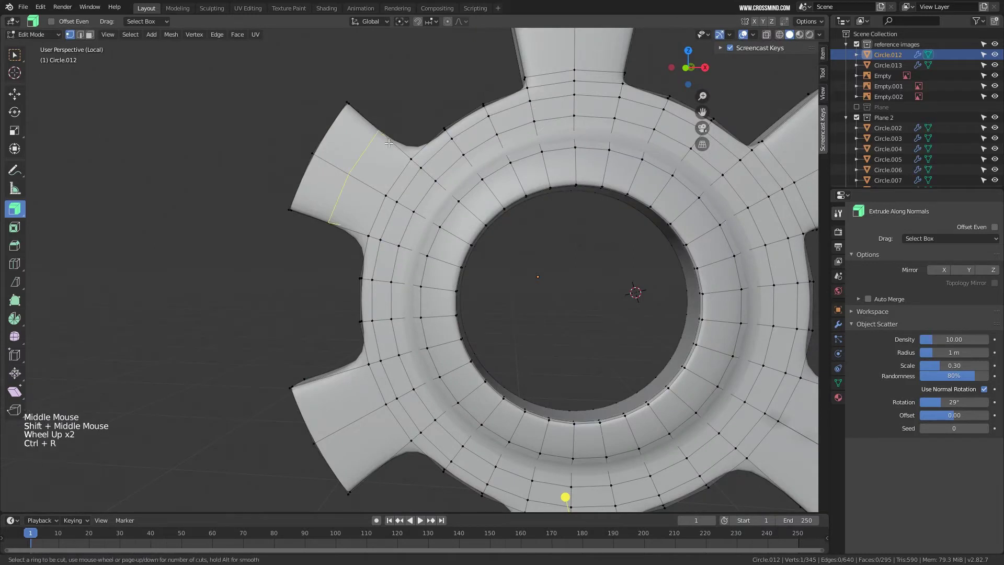
pyautogui.click(386, 137)
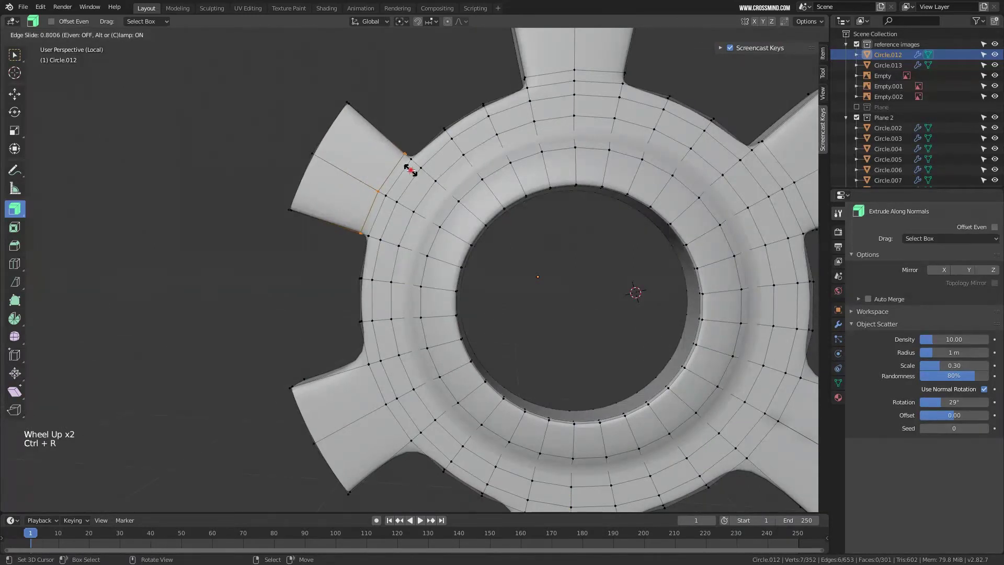
pyautogui.click(410, 172)
pyautogui.hotkey('ctrl', 'r')
pyautogui.click(350, 383)
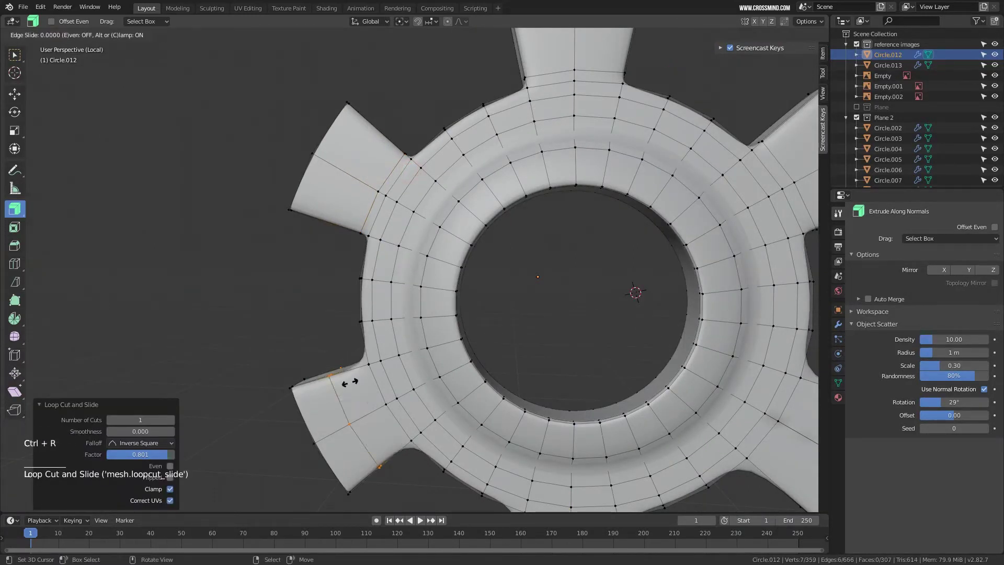
pyautogui.click(378, 366)
pyautogui.keyDown('shift'); pyautogui.moveTo(393, 418); pyautogui.dragTo(230, 251, button='middle'); pyautogui.keyUp('shift')
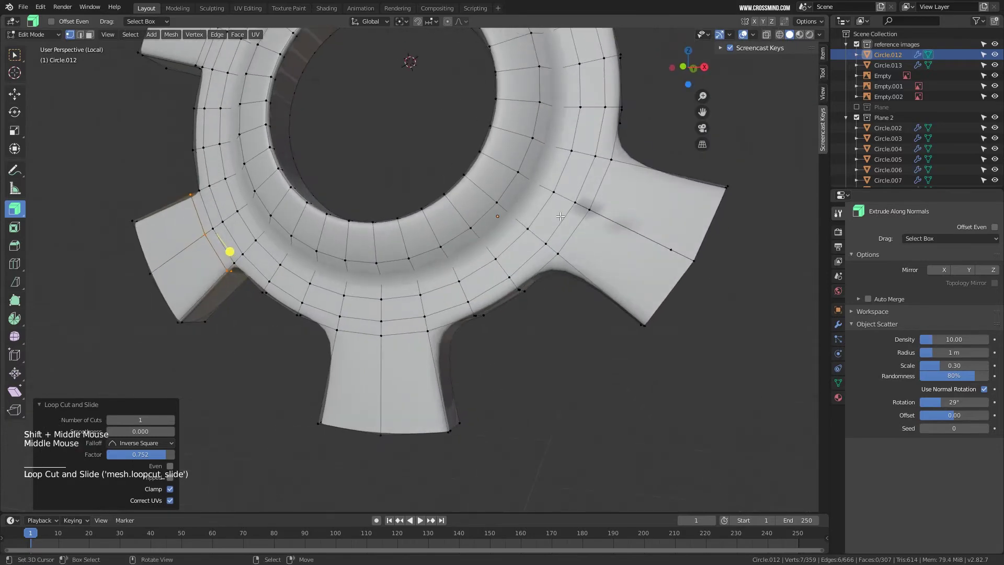
pyautogui.rightClick(575, 209)
pyautogui.press('g')
pyautogui.rightClick(575, 216)
pyautogui.press('g')
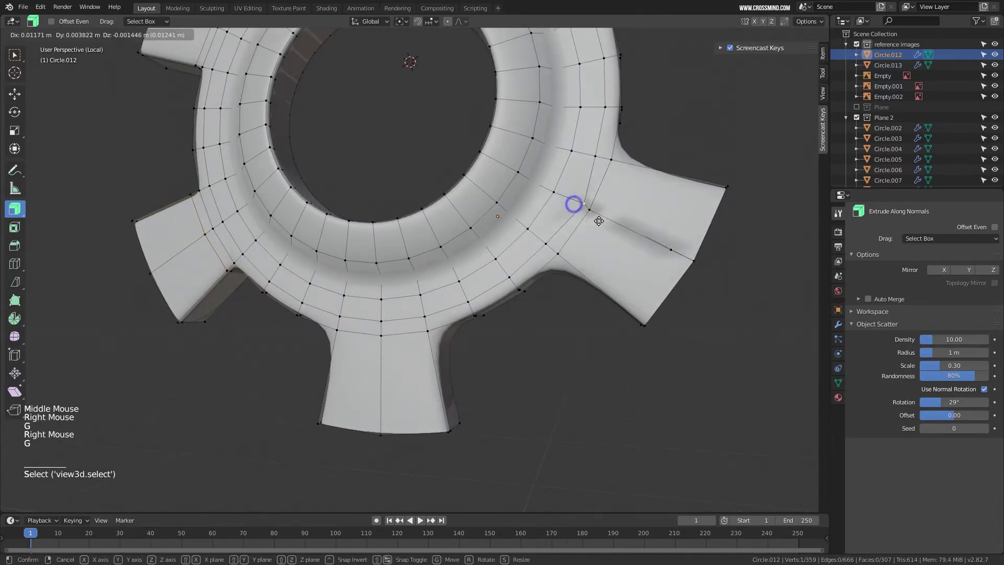
# Add a loop cut across the lowest spoke and slide it close to the spoke's base.
pyautogui.click(367, 361)
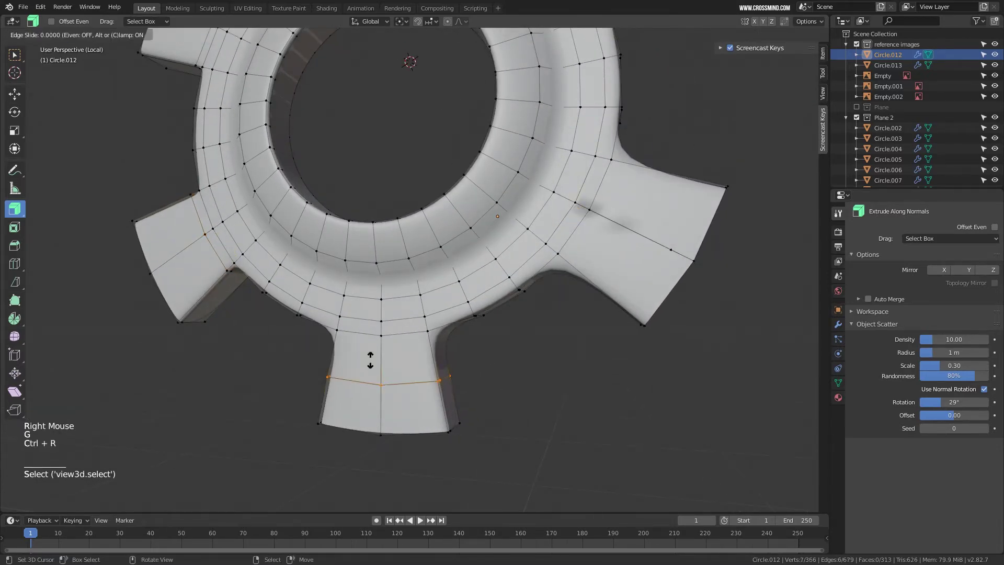
pyautogui.click(375, 320)
pyautogui.keyDown('shift'); pyautogui.moveTo(376, 321); pyautogui.dragTo(397, 397, button='middle'); pyautogui.keyUp('shift')
# Try moving the vertex at the base of the lower-right spoke, switching to the Select Box tool.
pyautogui.rightClick(531, 361)
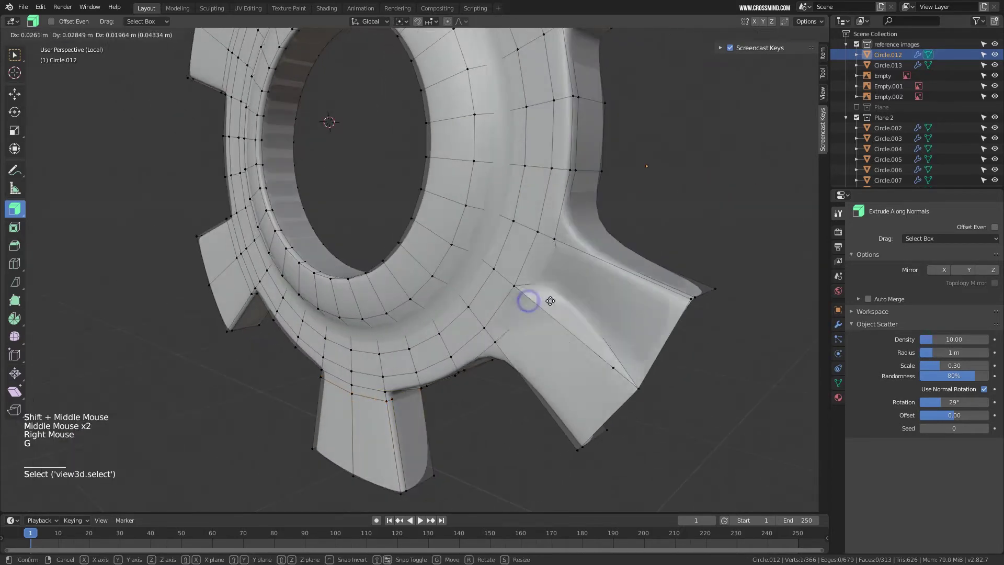
pyautogui.press('g')
pyautogui.rightClick(597, 282)
pyautogui.moveTo(597, 283); pyautogui.dragTo(595, 308, button='middle')
pyautogui.click(15, 55)
pyautogui.press('g')
pyautogui.rightClick(511, 321)
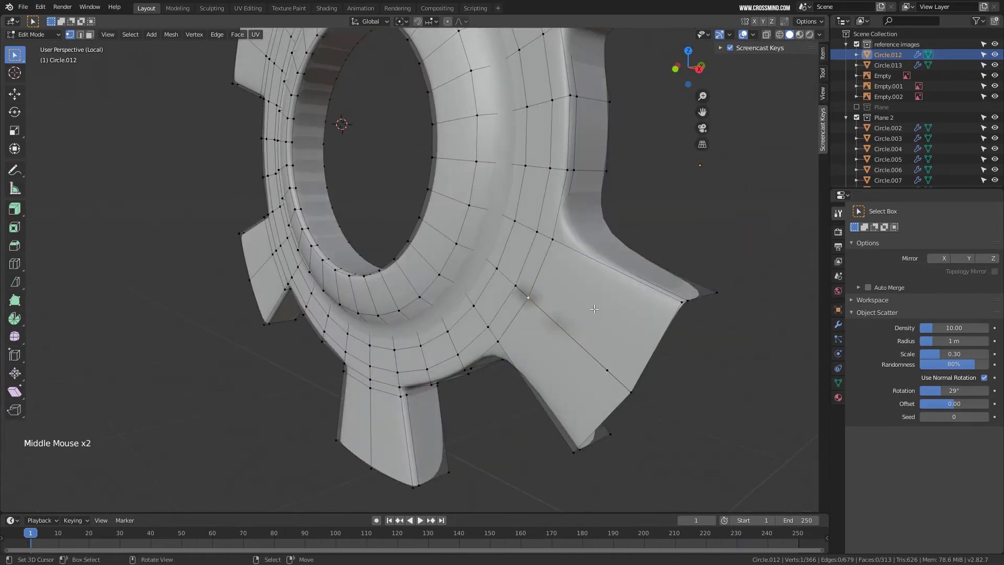
# Try moving single faces on several spokes in face select mode to check the geometry.
pyautogui.press('3')
pyautogui.rightClick(593, 314)
pyautogui.press('g')
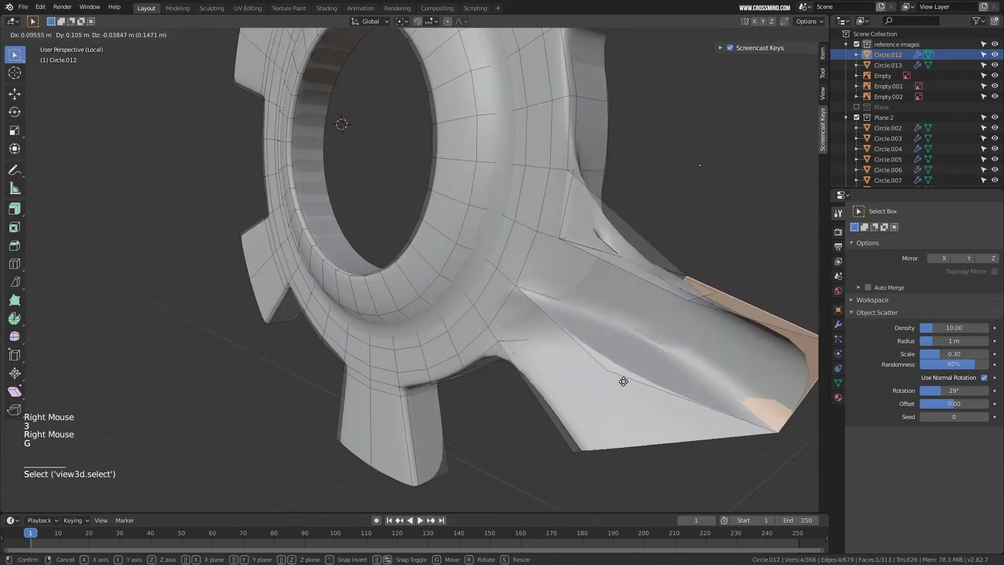
pyautogui.rightClick(622, 381)
pyautogui.scroll(-2, 486, 275)
pyautogui.rightClick(388, 404)
pyautogui.press('g')
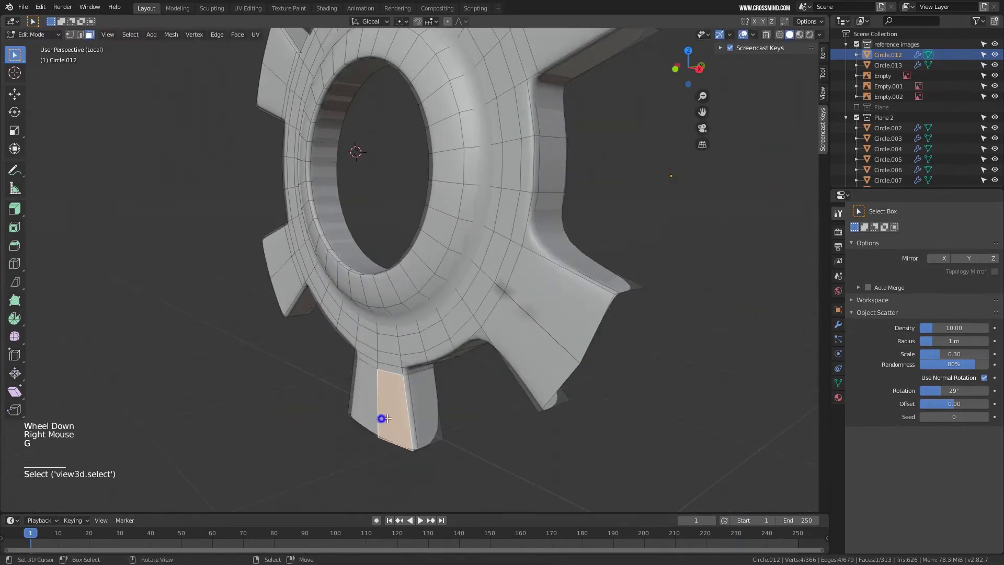
pyautogui.moveTo(386, 413); pyautogui.dragTo(456, 339, button='middle')
pyautogui.press('g')
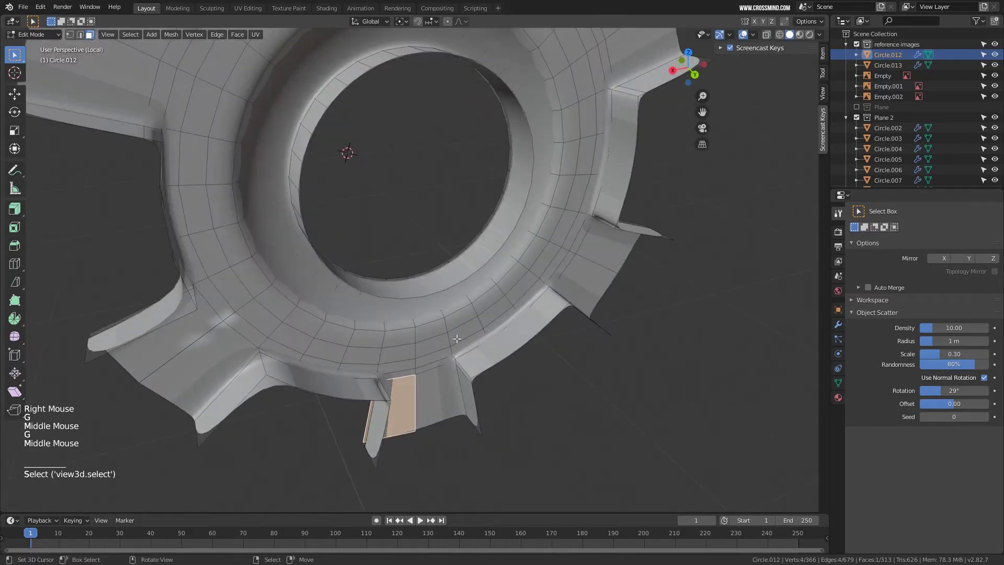
pyautogui.rightClick(606, 245)
pyautogui.press('g')
# Delete all faces on the right half of the spoked disc, selecting them in the front view with wireframe shading.
pyautogui.scroll(-3, 607, 262)
pyautogui.moveTo(575, 272); pyautogui.dragTo(563, 304, button='middle')
pyautogui.press('Tab')
pyautogui.press('Tab')
pyautogui.press('KP_1')
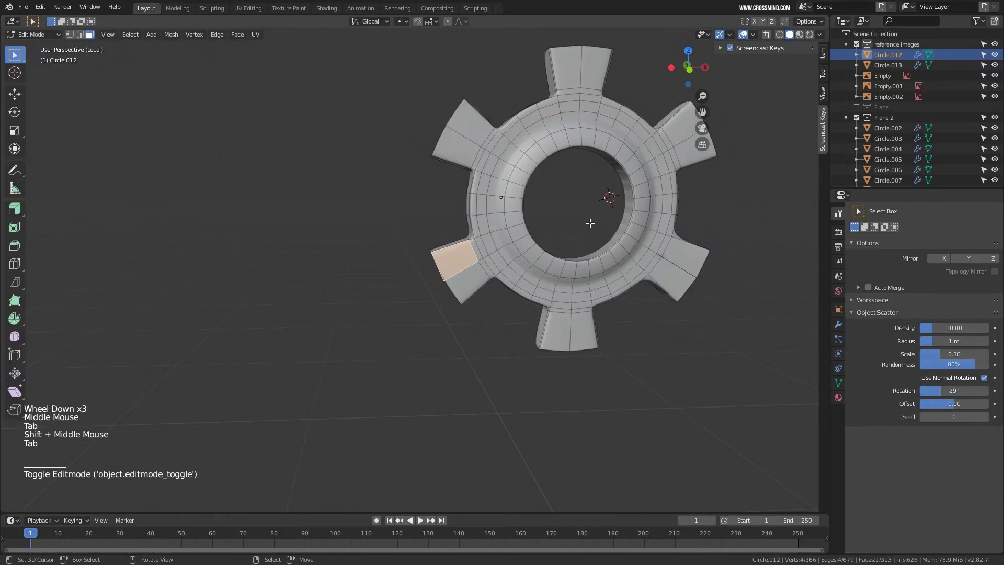
pyautogui.keyDown('shift'); pyautogui.moveTo(590, 224); pyautogui.dragTo(499, 247, button='middle'); pyautogui.keyUp('shift')
pyautogui.press('z')
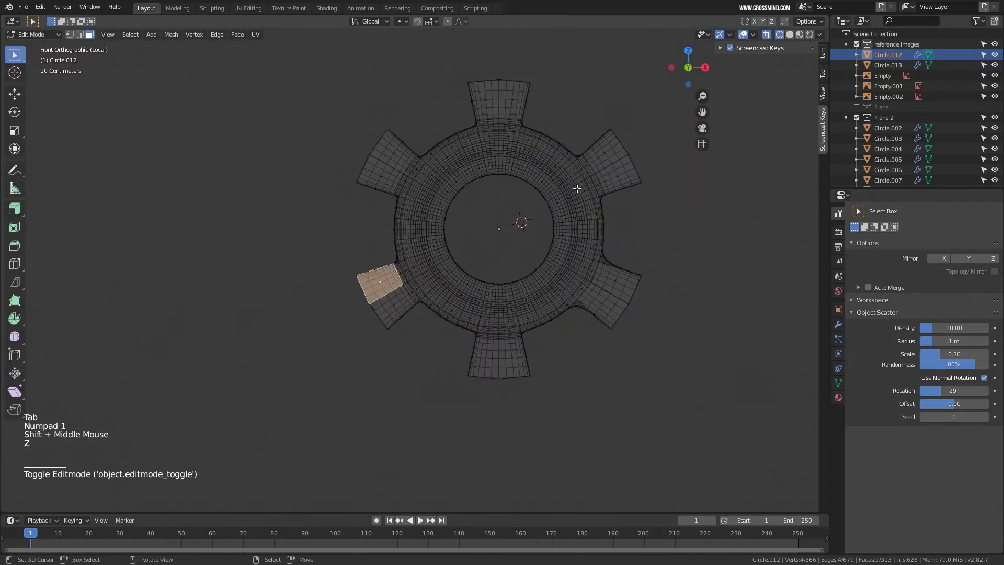
pyautogui.keyDown('shift'); pyautogui.moveTo(576, 188); pyautogui.dragTo(548, 200, button='middle'); pyautogui.keyUp('shift')
pyautogui.rightClick(486, 112)
pyautogui.press('b')
pyautogui.moveTo(633, 68); pyautogui.dragTo(482, 463)
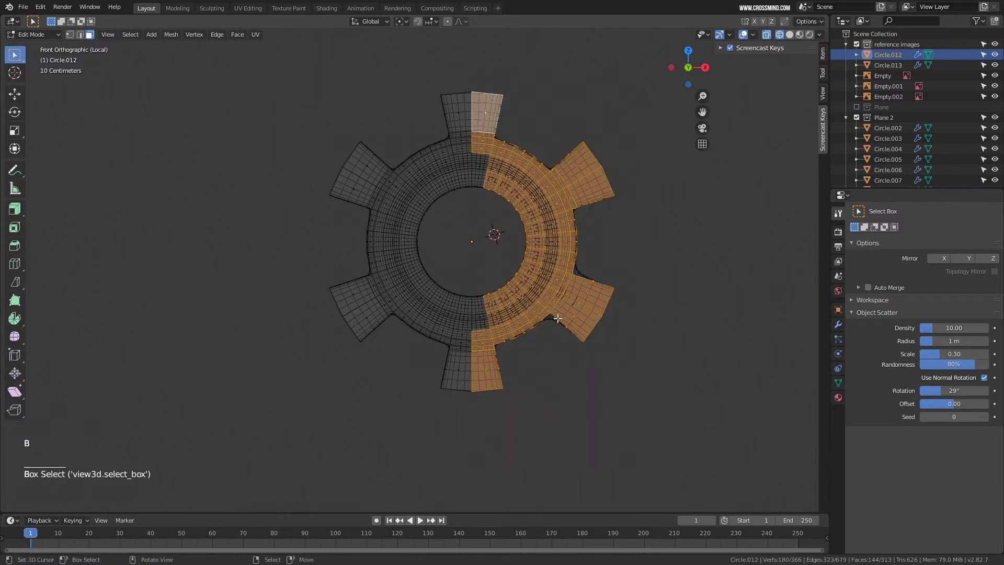
pyautogui.press('b')
pyautogui.moveTo(602, 33); pyautogui.dragTo(478, 440)
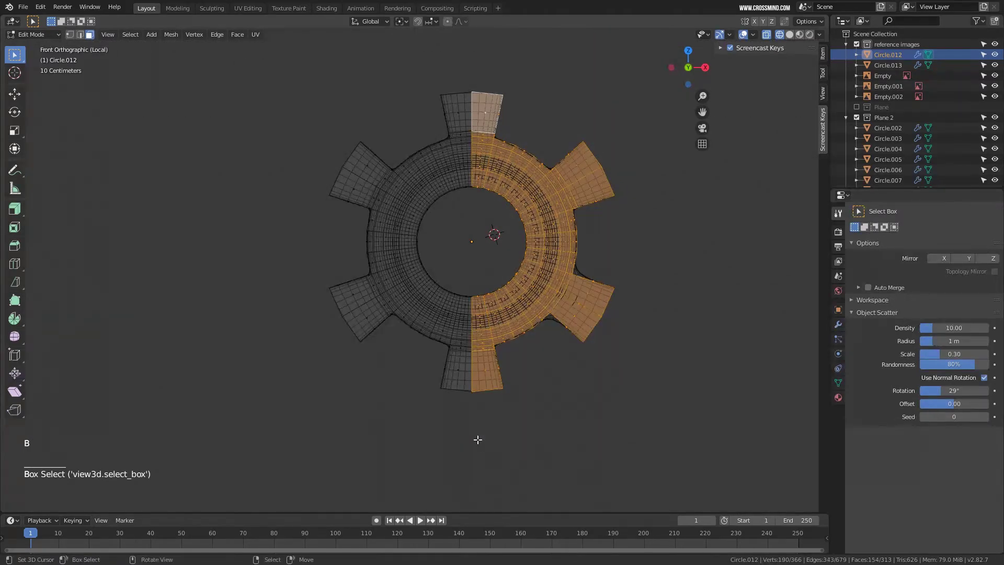
pyautogui.scroll(2, 478, 440)
pyautogui.press('Delete')
pyautogui.click(539, 257)
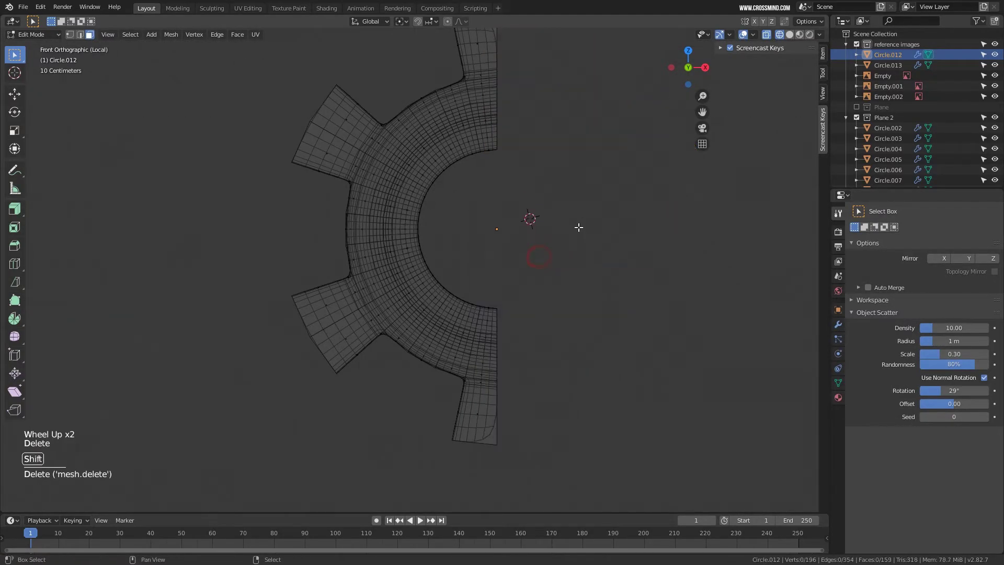
# Add a Mirror modifier on the X axis to the half disc, place it above the Subdivision modifier and enable Clipping.
pyautogui.keyDown('shift'); pyautogui.moveTo(579, 227); pyautogui.dragTo(530, 285, button='middle'); pyautogui.keyUp('shift')
pyautogui.click(839, 324)
pyautogui.click(906, 212)
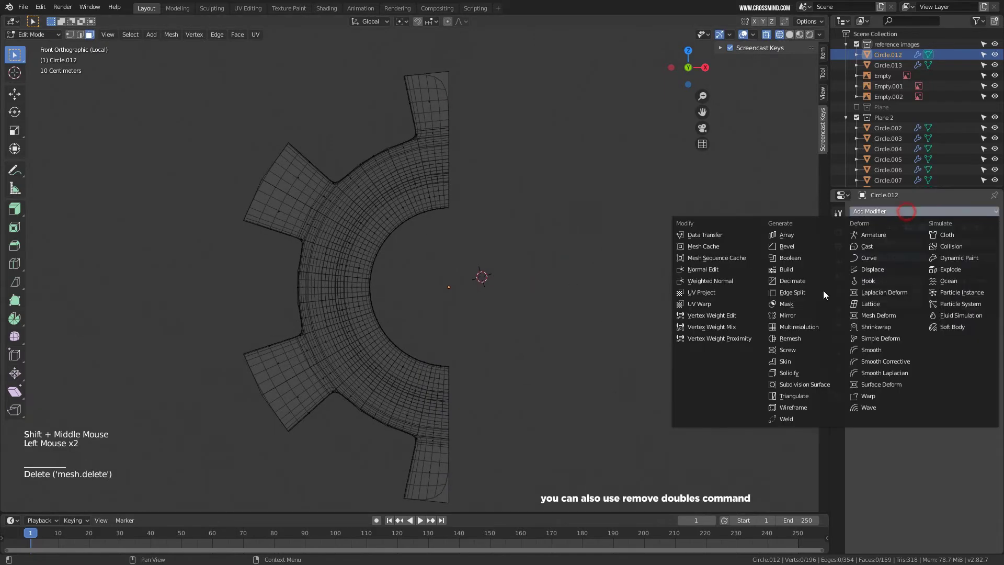
pyautogui.click(797, 316)
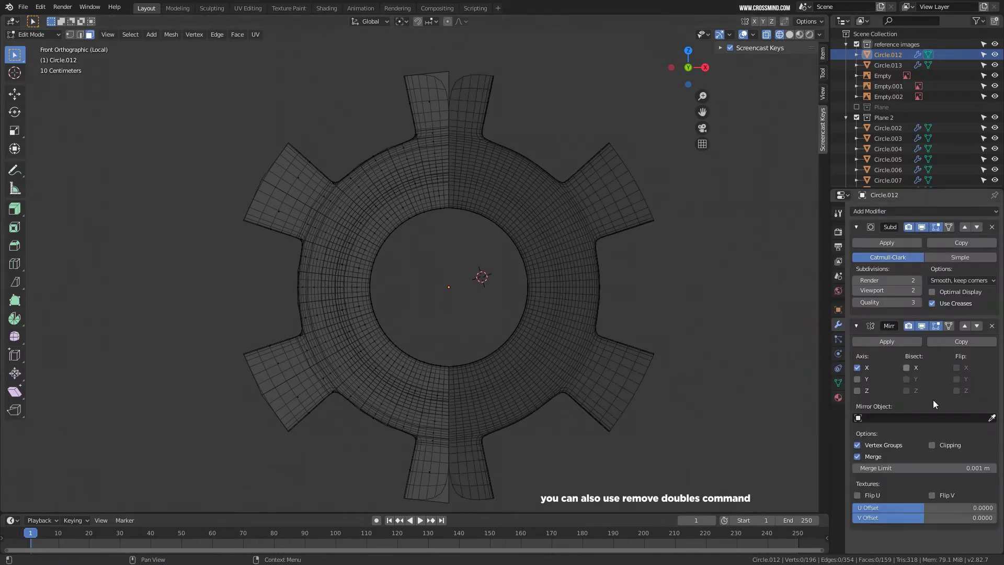
pyautogui.click(965, 325)
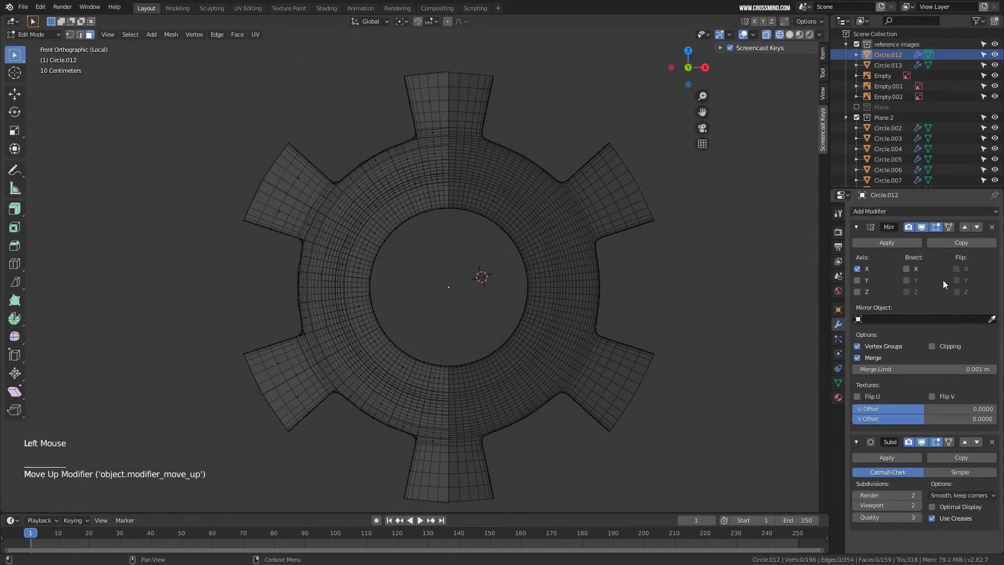
pyautogui.click(932, 347)
pyautogui.click(932, 346)
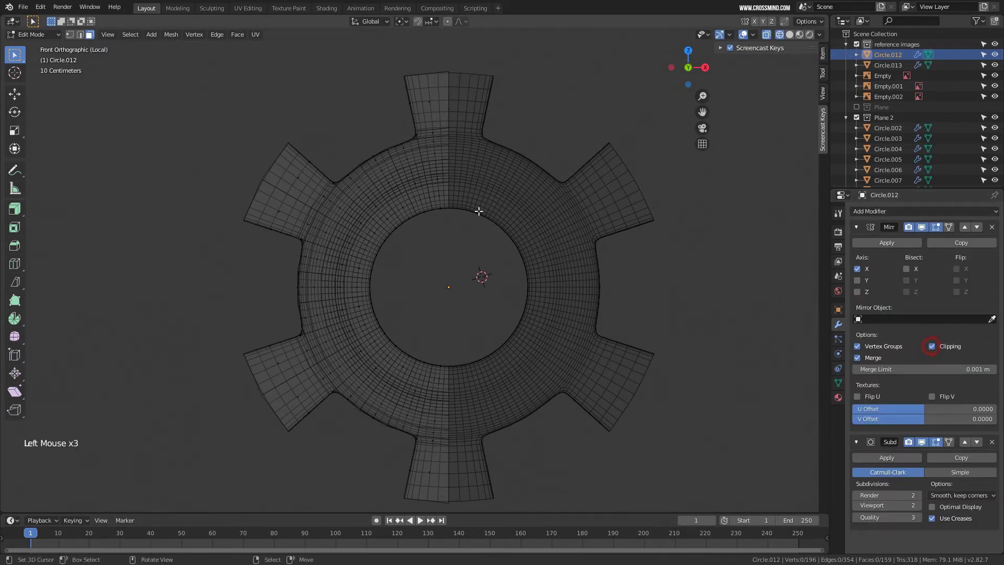
# Leave mesh editing, return to solid shading and apply the Mirror modifier on the spoked disc.
pyautogui.scroll(-1, 478, 211)
pyautogui.press('Tab')
pyautogui.scroll(-1, 470, 210)
pyautogui.moveTo(471, 211); pyautogui.dragTo(499, 265, button='middle')
pyautogui.press('z')
pyautogui.moveTo(606, 272); pyautogui.dragTo(502, 272, button='middle')
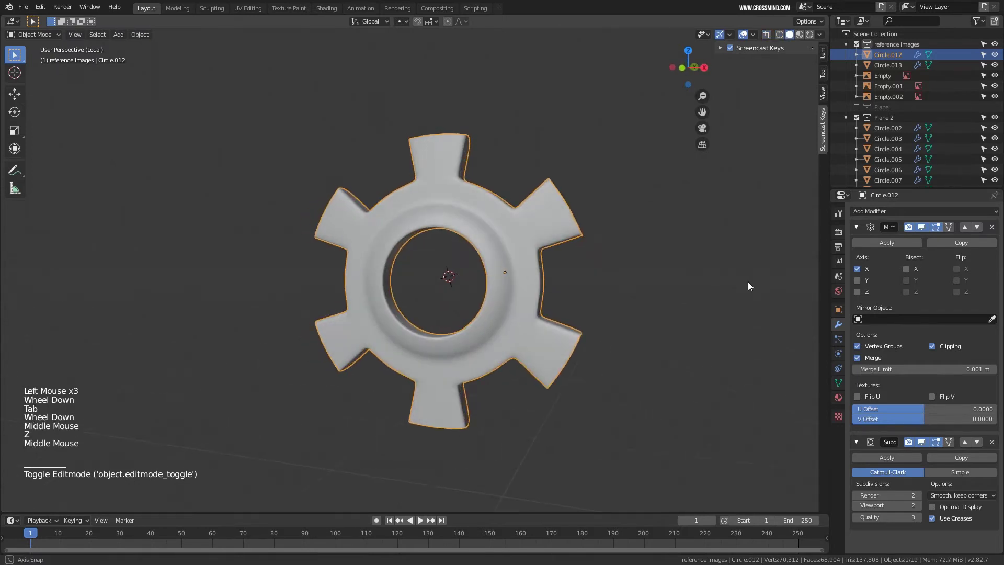
pyautogui.click(897, 242)
pyautogui.moveTo(455, 204); pyautogui.dragTo(556, 262, button='middle')
# Try moving an outer corner vertex of the lower-right spoke on the engine disc in vertex select mode.
pyautogui.press('Tab')
pyautogui.scroll(2, 557, 262)
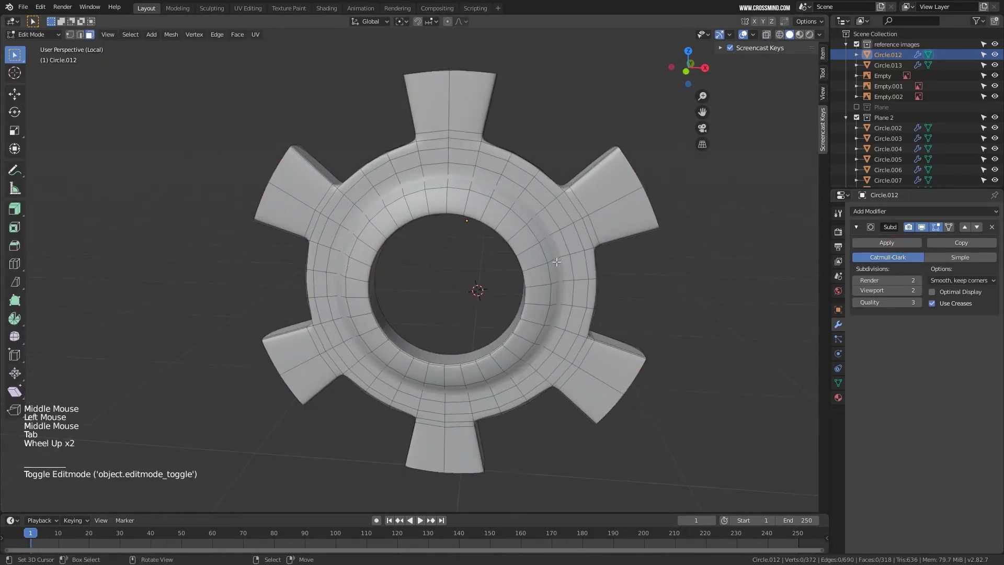
pyautogui.press('1')
pyautogui.rightClick(621, 391)
pyautogui.press('g')
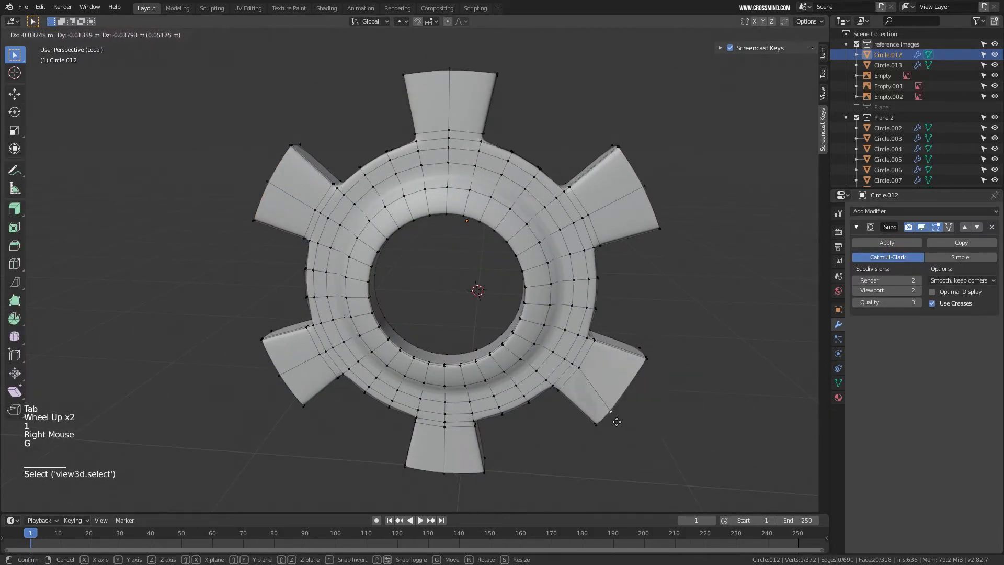
pyautogui.rightClick(679, 420)
# Leave mesh editing and local view to show the whole airplane, and save the file.
pyautogui.press('Tab')
pyautogui.press('KP_Divide')
pyautogui.scroll(-3, 520, 269)
pyautogui.hotkey('ctrl', 's')
pyautogui.moveTo(520, 269)
pyautogui.mouseDown(button='middle')
pyautogui.moveTo(548, 271)
pyautogui.moveTo(504, 282)
pyautogui.moveTo(641, 307)
pyautogui.moveTo(540, 250)
pyautogui.moveTo(518, 262)
pyautogui.mouseUp(button='middle')
pyautogui.scroll(-4, 520, 269)
pyautogui.hotkey('ctrl', 's')
# Enable Cavity in the viewport shading options for the solid view of the airplane.
pyautogui.rightClick(642, 307)
pyautogui.moveTo(518, 262); pyautogui.dragTo(607, 251, button='middle')
pyautogui.click(819, 35)
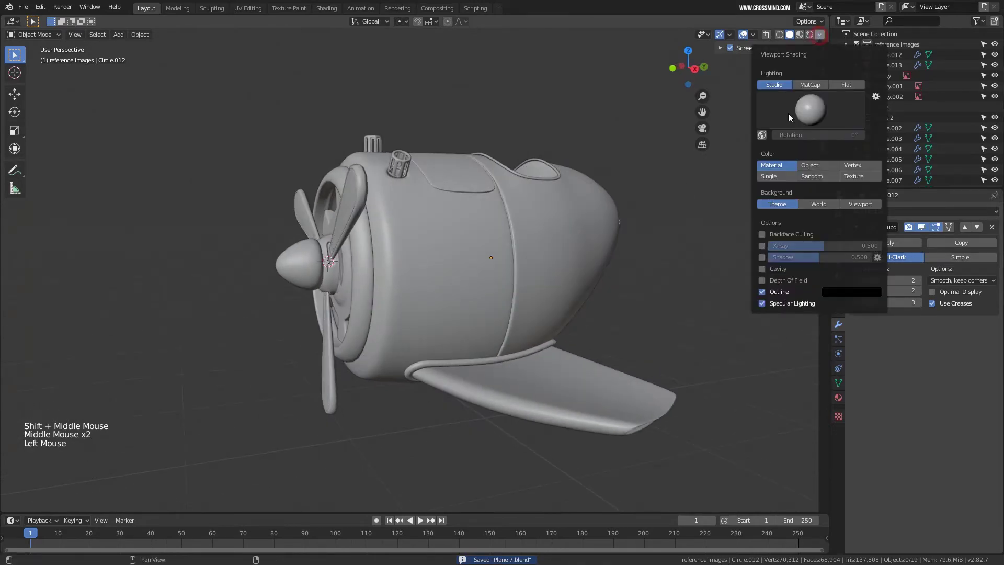
pyautogui.click(762, 271)
pyautogui.keyDown('shift'); pyautogui.moveTo(573, 249); pyautogui.dragTo(607, 246, button='middle'); pyautogui.keyUp('shift')
pyautogui.moveTo(607, 246); pyautogui.dragTo(645, 243, button='middle')
# Save the current file, and save an incremented version as Plane 8.blend.
pyautogui.hotkey('ctrl', 's')
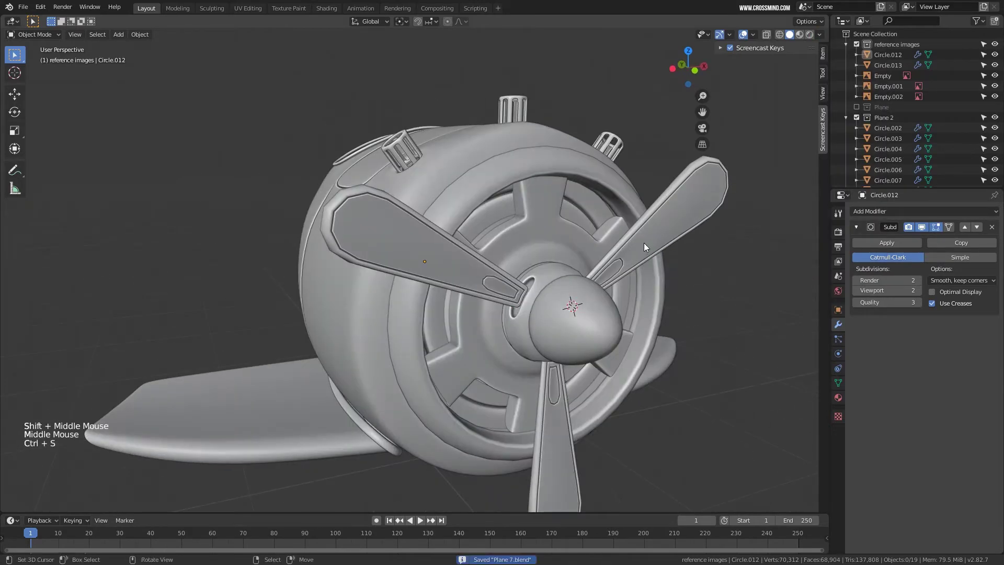
pyautogui.hotkey('ctrl', 'shift', 's')
pyautogui.click(678, 484)
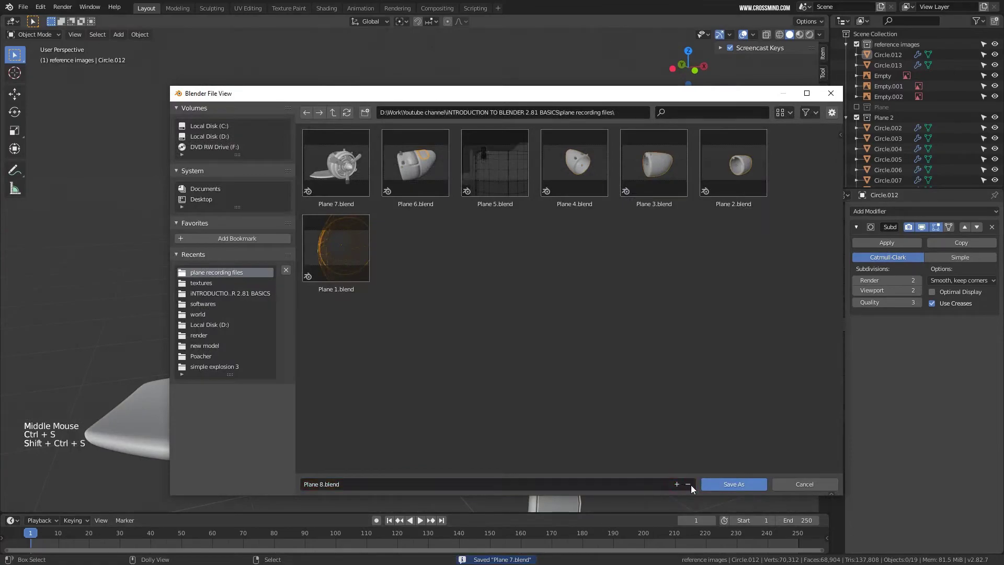
pyautogui.click(734, 484)
# Select the spinner, hub ring and all three propeller blades, and move them slightly forward along Y, away from the cowling.
pyautogui.scroll(-1, 588, 274)
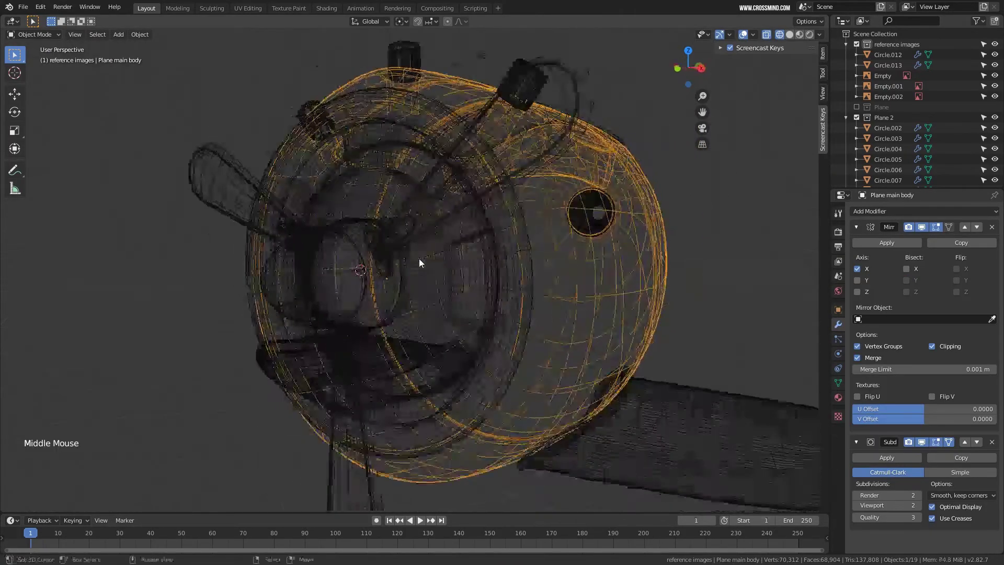
pyautogui.scroll(1, 419, 258)
pyautogui.press('z')
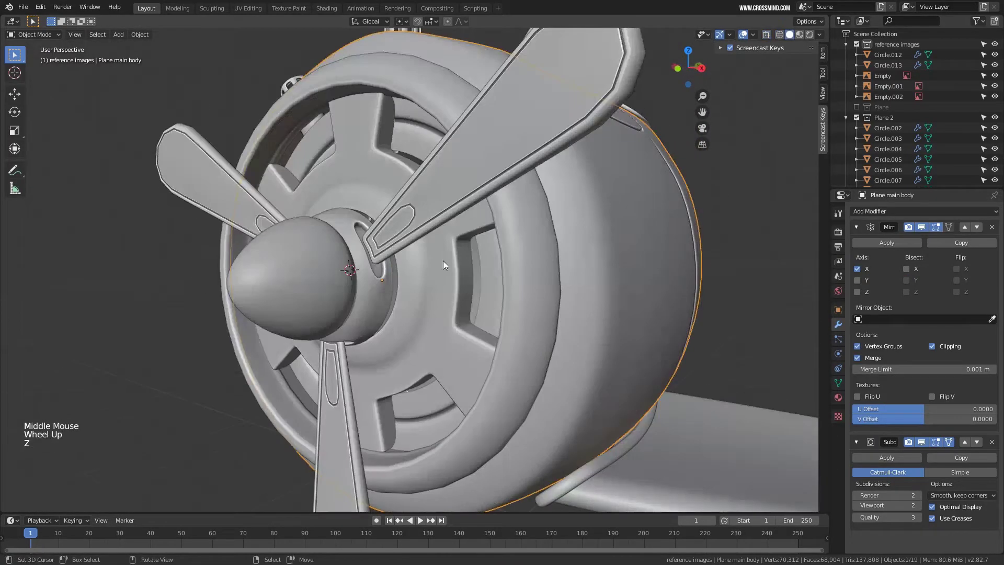
pyautogui.scroll(-1, 443, 260)
pyautogui.moveTo(444, 261); pyautogui.dragTo(386, 268, button='middle')
pyautogui.rightClick(352, 305)
pyautogui.keyDown('shift'); pyautogui.rightClick(385, 245); pyautogui.keyUp('shift')
pyautogui.keyDown('shift'); pyautogui.rightClick(310, 292); pyautogui.keyUp('shift')
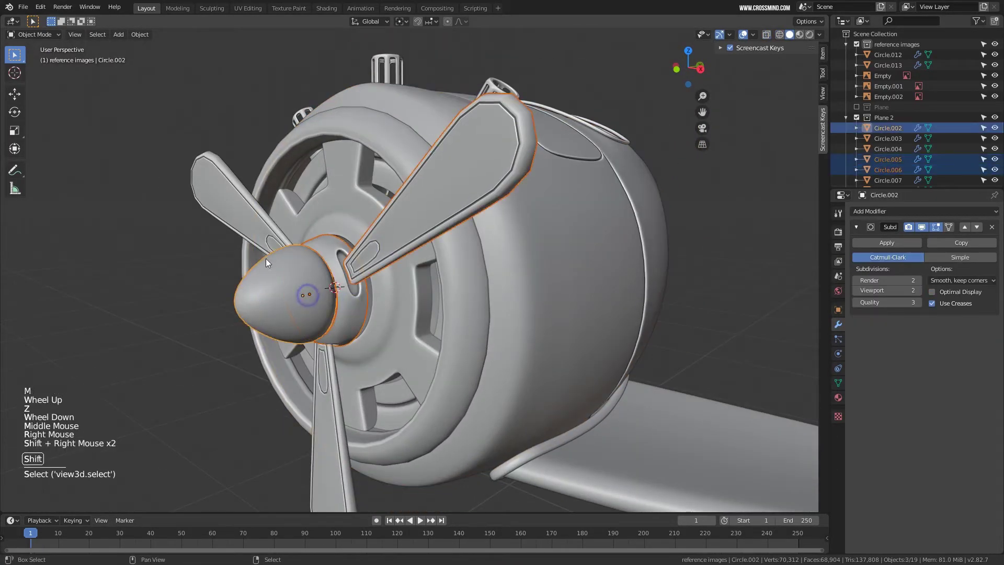
pyautogui.keyDown('shift'); pyautogui.rightClick(259, 223); pyautogui.keyUp('shift')
pyautogui.keyDown('shift'); pyautogui.rightClick(338, 430); pyautogui.keyUp('shift')
pyautogui.moveTo(337, 431); pyautogui.dragTo(316, 309, button='middle')
pyautogui.press('g')
pyautogui.press('g')
pyautogui.click(313, 249)
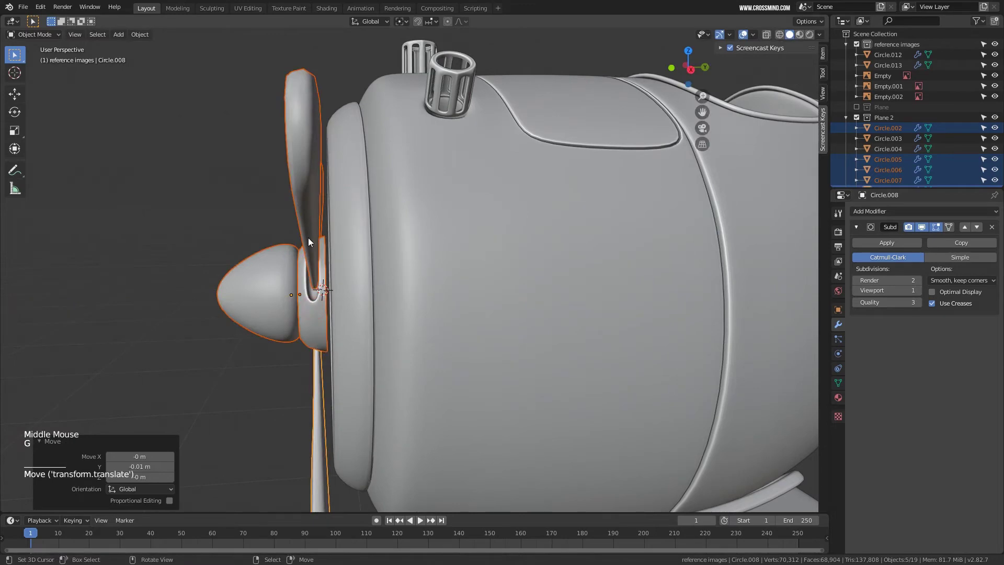
pyautogui.press('g')
pyautogui.middleClick(309, 242)
pyautogui.click(317, 268)
# Open the hub ring behind the spinner for mesh editing and isolate it in local view.
pyautogui.rightClick(315, 302)
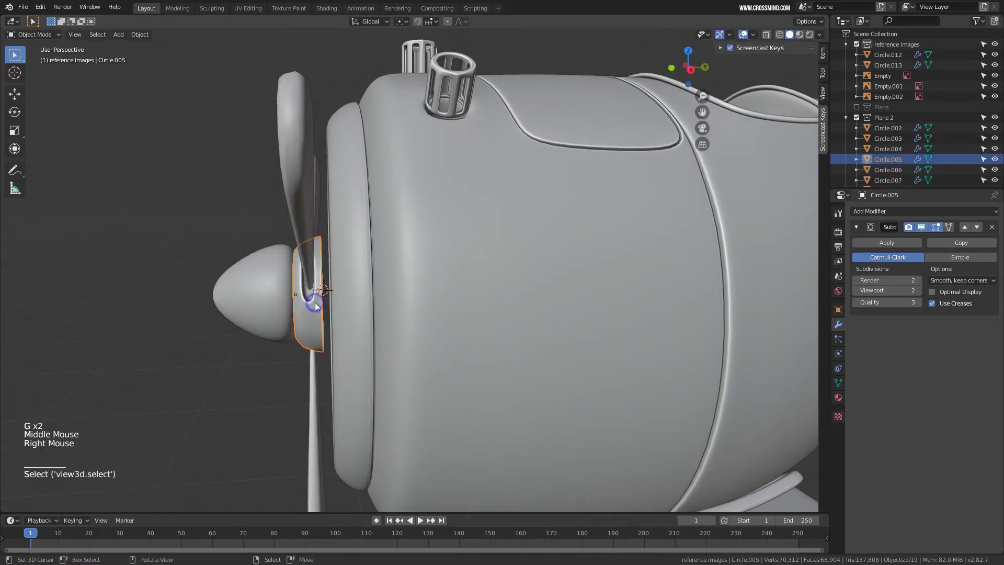
pyautogui.scroll(2, 315, 303)
pyautogui.press('Tab')
pyautogui.scroll(2, 298, 285)
pyautogui.moveTo(315, 302); pyautogui.dragTo(325, 334, button='middle')
pyautogui.press('KP_Divide')
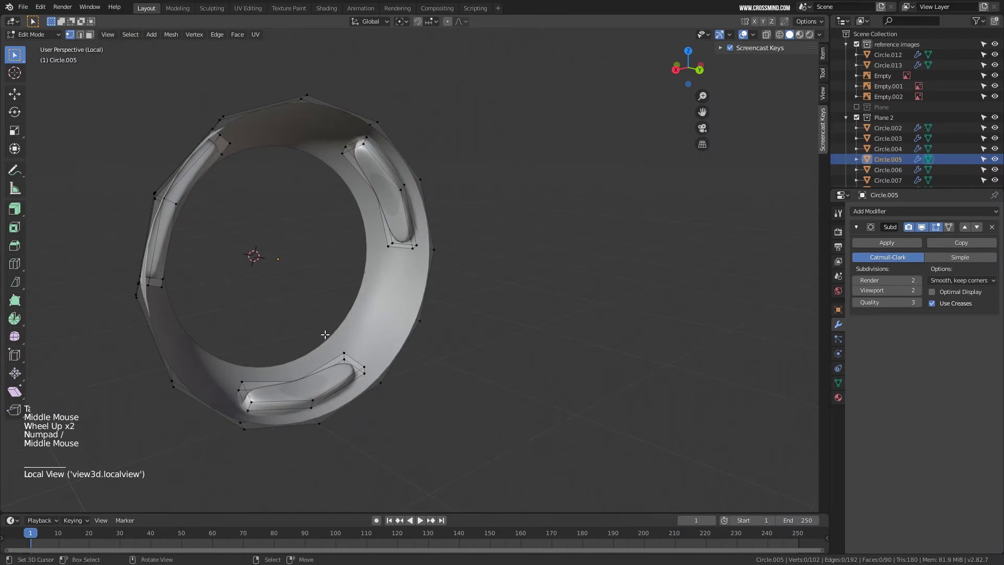
# Extrude the hub ring's rear edge loop, resize and shift the new loop, and leave mesh editing and local view.
pyautogui.rightClick(414, 336)
pyautogui.press('2')
pyautogui.keyDown('alt'); pyautogui.rightClick(410, 335); pyautogui.keyUp('alt')
pyautogui.moveTo(410, 335); pyautogui.dragTo(368, 297, button='middle')
pyautogui.press('e')
pyautogui.click(495, 343)
pyautogui.press('s')
pyautogui.click(498, 346)
pyautogui.press('g')
pyautogui.click(504, 344)
pyautogui.press('Tab')
pyautogui.press('KP_Divide')
pyautogui.scroll(-2, 497, 317)
pyautogui.keyDown('shift'); pyautogui.scroll(-1, 497, 317); pyautogui.keyUp('shift')
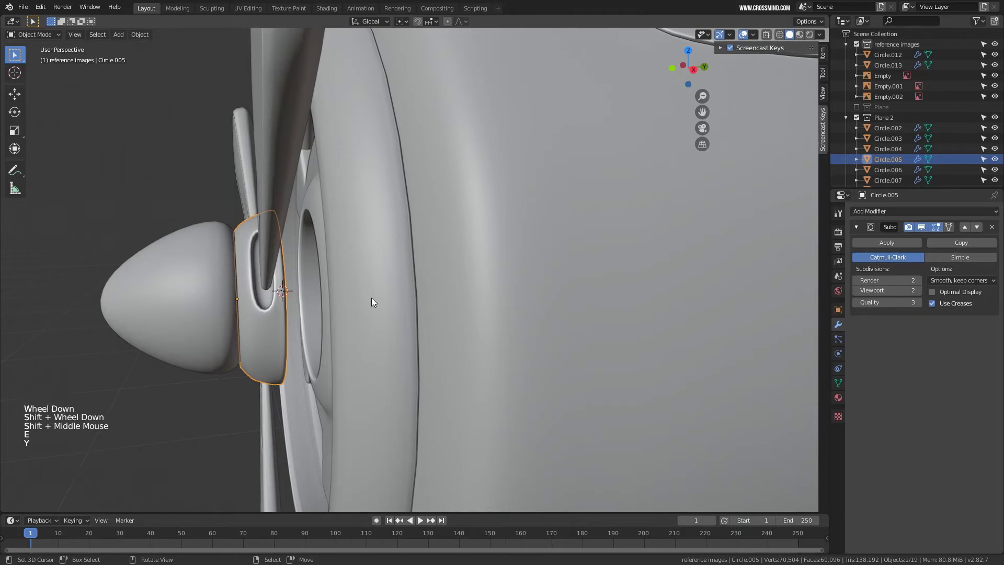
# In wireframe, extrude the hub ring's rear edge loop 0.0228 m along Y, and extrude it a short distance again.
pyautogui.press('x')
pyautogui.rightClick(493, 301)
pyautogui.moveTo(493, 300)
pyautogui.mouseDown(button='middle')
pyautogui.moveTo(272, 300)
pyautogui.moveTo(311, 279)
pyautogui.mouseUp(button='middle')
pyautogui.press('z')
pyautogui.rightClick(277, 298)
pyautogui.rightClick(283, 296)
pyautogui.press('Tab')
pyautogui.press('e')
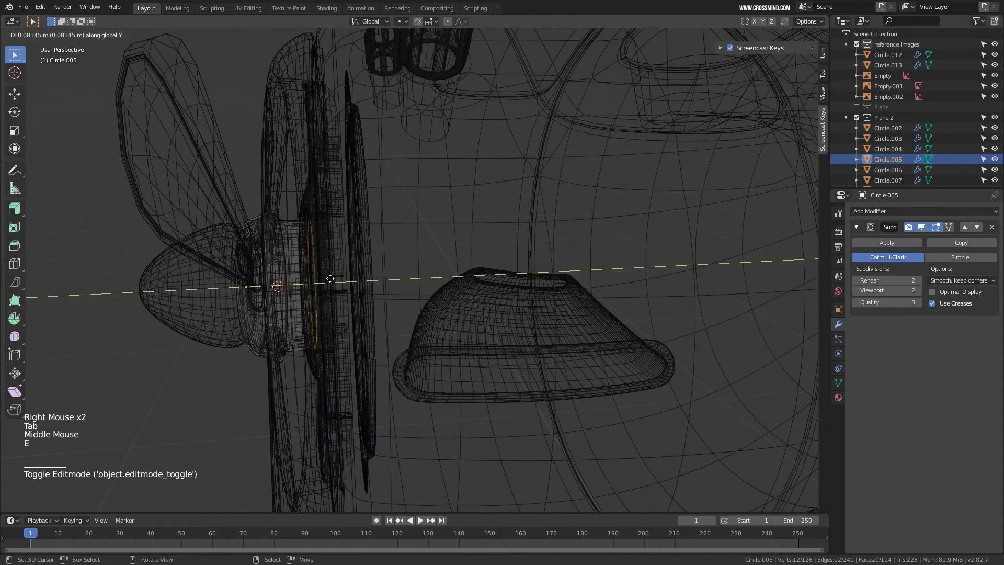
pyautogui.click(312, 278)
pyautogui.press('e')
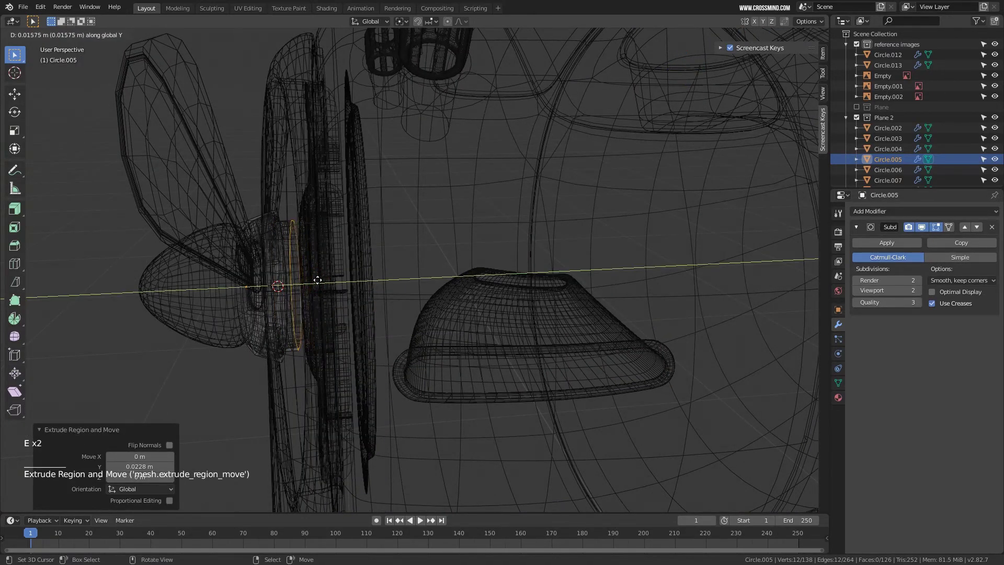
pyautogui.click(318, 281)
# Scale the hub's rear loop to 0.831, extrude it along Y into the engine disc, and inspect it in solid shading.
pyautogui.press('s')
pyautogui.click(383, 319)
pyautogui.press('e')
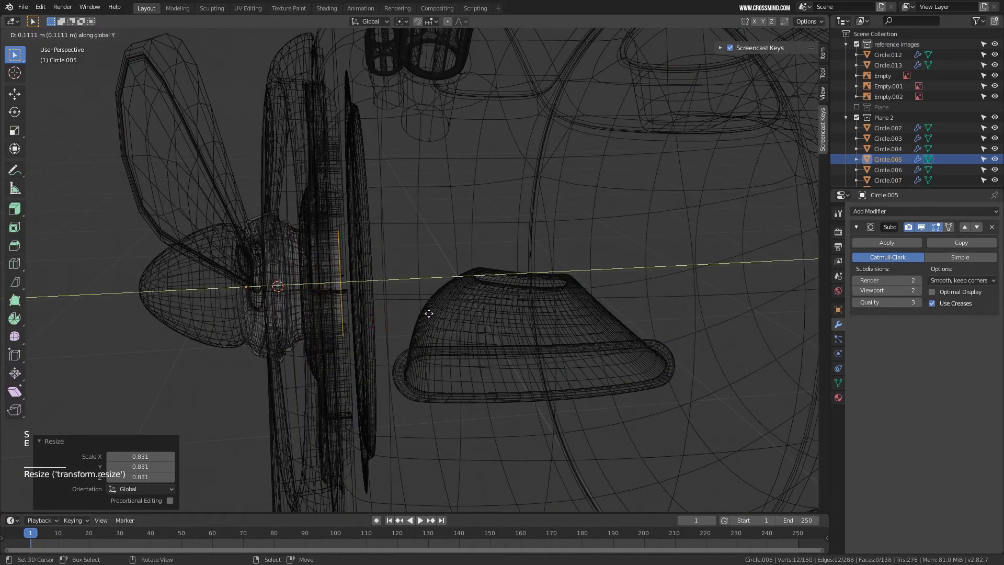
pyautogui.click(437, 311)
pyautogui.press('Tab')
pyautogui.moveTo(419, 305)
pyautogui.mouseDown(button='middle')
pyautogui.moveTo(451, 296)
pyautogui.moveTo(435, 289)
pyautogui.moveTo(494, 296)
pyautogui.moveTo(380, 318)
pyautogui.moveTo(419, 303)
pyautogui.moveTo(376, 304)
pyautogui.mouseUp(button='middle')
pyautogui.press('z')
pyautogui.click(478, 289)
pyautogui.rightClick(419, 302)
# Extrude the hub's innermost loop again, scale it outward by 1.197, and leave mesh editing.
pyautogui.press('Tab')
pyautogui.press('z')
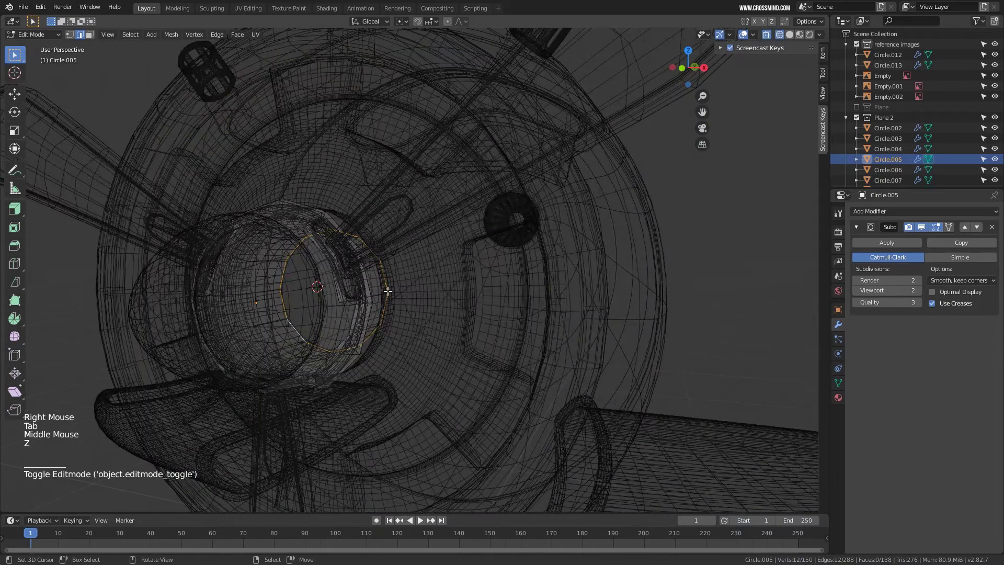
pyautogui.press('e')
pyautogui.press('s')
pyautogui.click(399, 299)
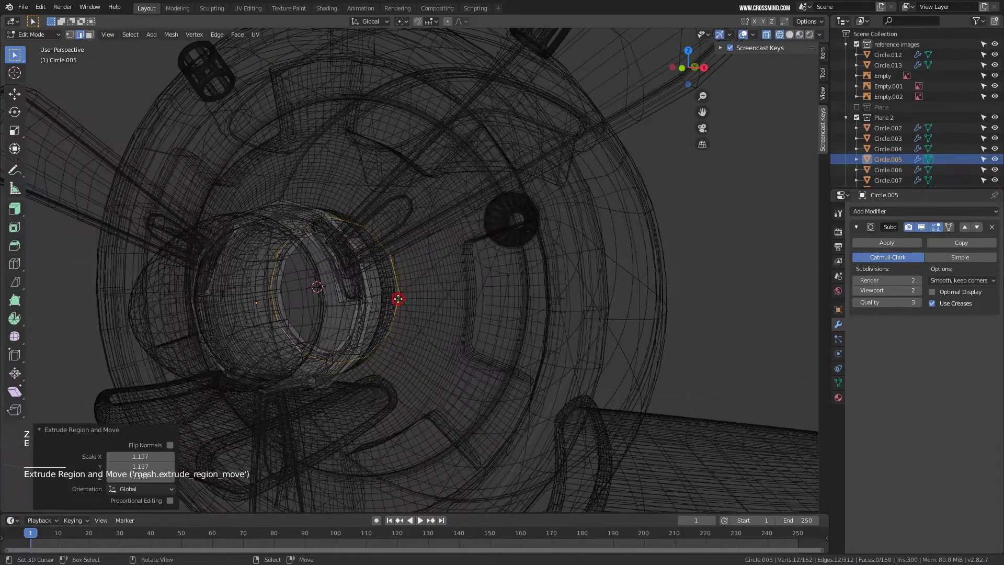
pyautogui.press('Tab')
pyautogui.moveTo(456, 316); pyautogui.dragTo(427, 312, button='middle')
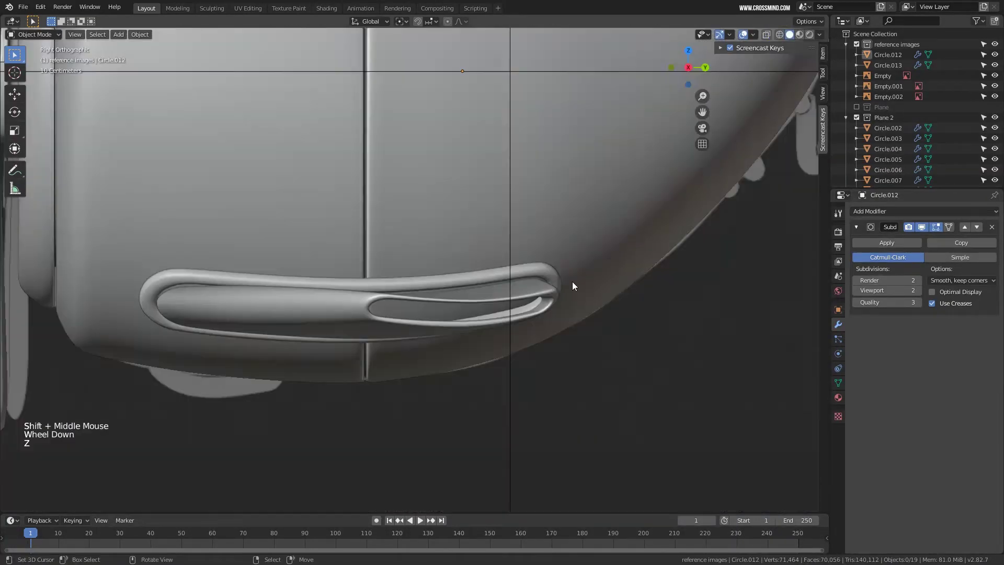
# Add a plane at the slotted vent in the side reference, turn it to face the side view and scale it down.
pyautogui.keyDown('shift'); pyautogui.moveTo(561, 284); pyautogui.dragTo(523, 291, button='middle'); pyautogui.keyUp('shift')
pyautogui.scroll(-1, 517, 293)
pyautogui.keyDown('shift'); pyautogui.moveTo(616, 258); pyautogui.dragTo(473, 300, button='middle'); pyautogui.keyUp('shift')
pyautogui.scroll(2, 473, 300)
pyautogui.press('z')
pyautogui.scroll(2, 497, 281)
pyautogui.keyDown('shift'); pyautogui.moveTo(520, 262); pyautogui.dragTo(501, 287, button='middle'); pyautogui.keyUp('shift')
pyautogui.scroll(1, 500, 287)
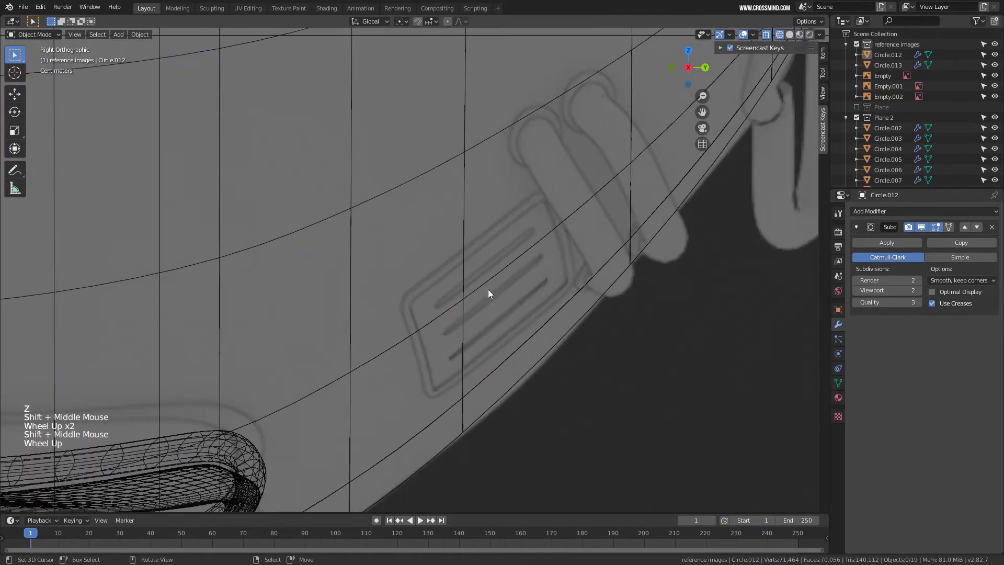
pyautogui.click(490, 291)
pyautogui.hotkey('shift', 'a')
pyautogui.moveTo(493, 294)
pyautogui.click(566, 294)
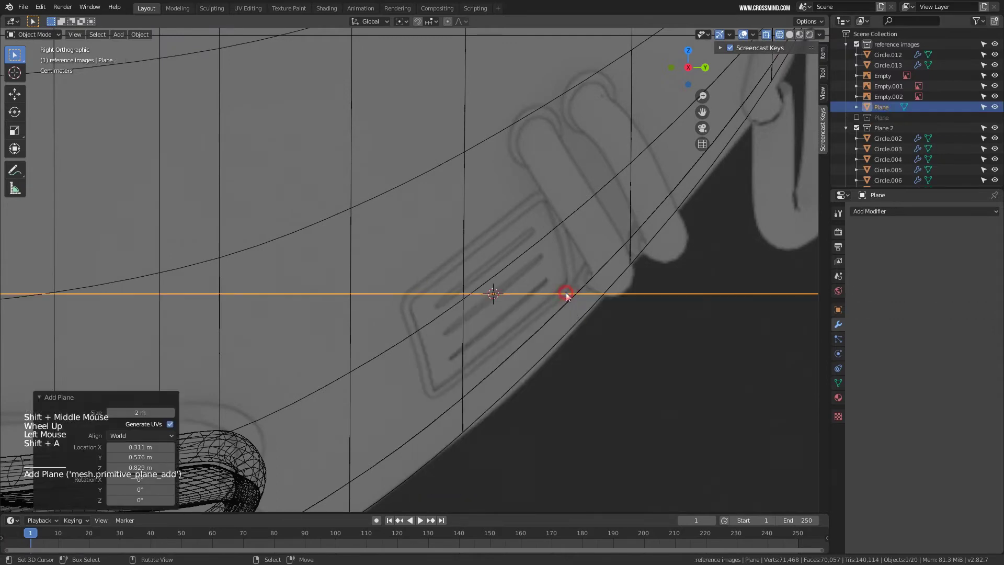
pyautogui.scroll(-2, 566, 293)
pyautogui.press('r')
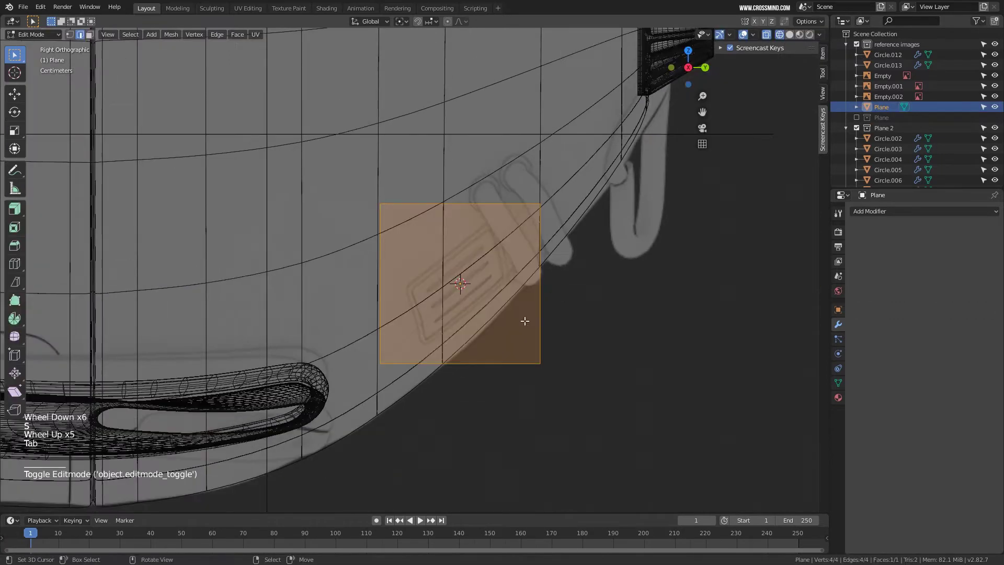
# Undo the last cut and divide the plane into three equal horizontal strips with two centred loop cuts.
pyautogui.hotkey('ctrl', 'z')
pyautogui.hotkey('ctrl', 'r')
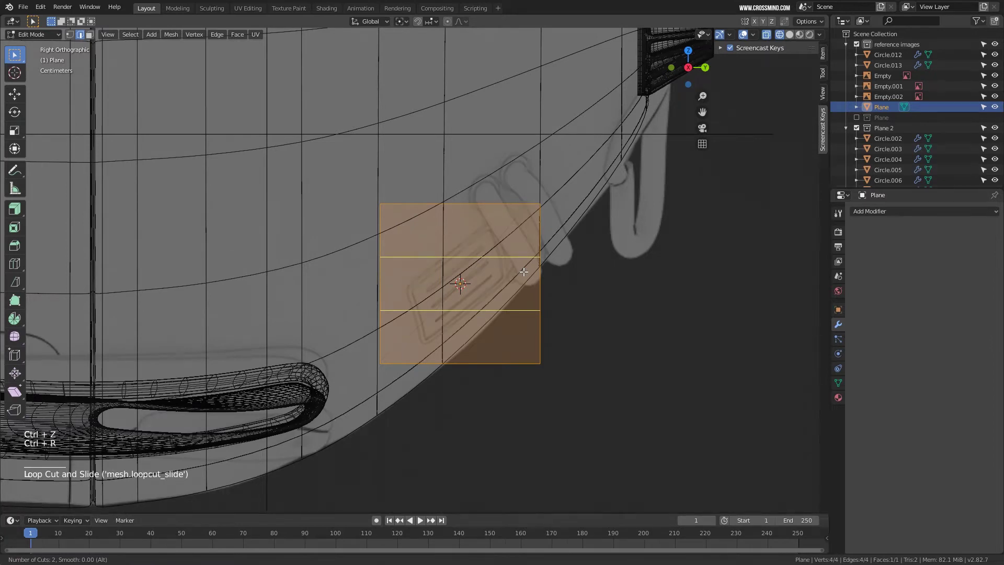
pyautogui.click(524, 271)
pyautogui.rightClick(524, 271)
# Inset the three strips individually by 0.1464 m, and add vertical loop cuts through the centre and near both ends.
pyautogui.press('a')
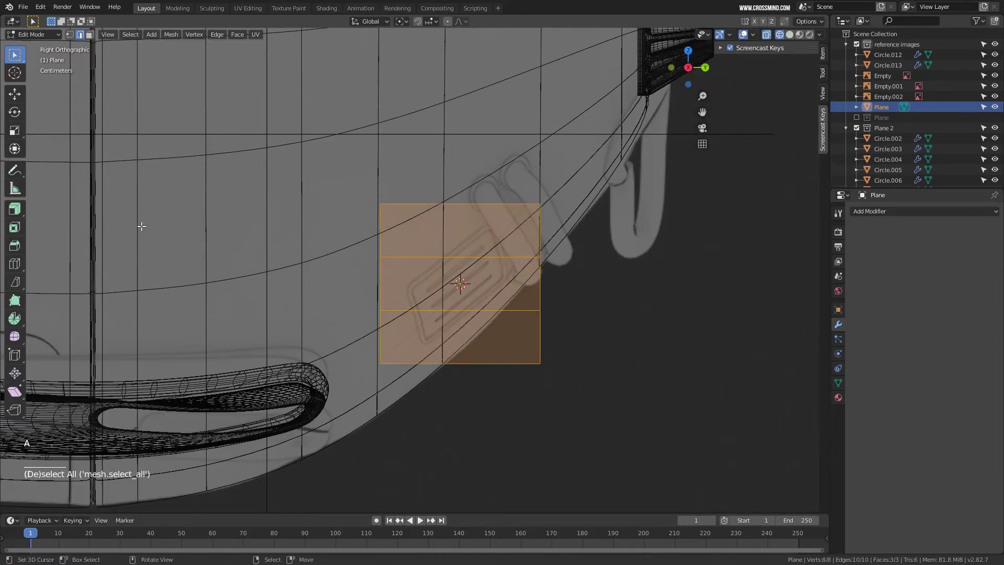
pyautogui.press('i')
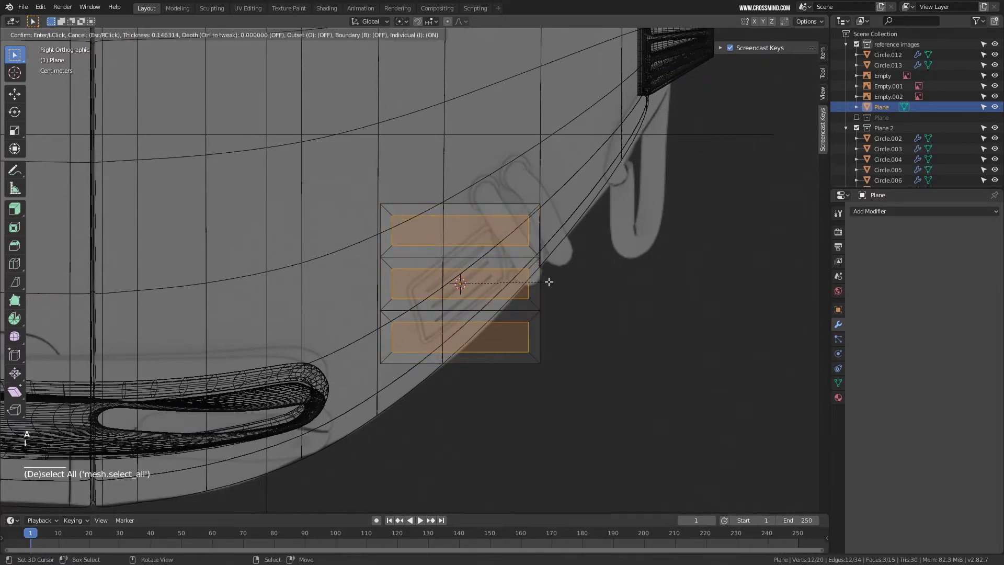
pyautogui.click(525, 283)
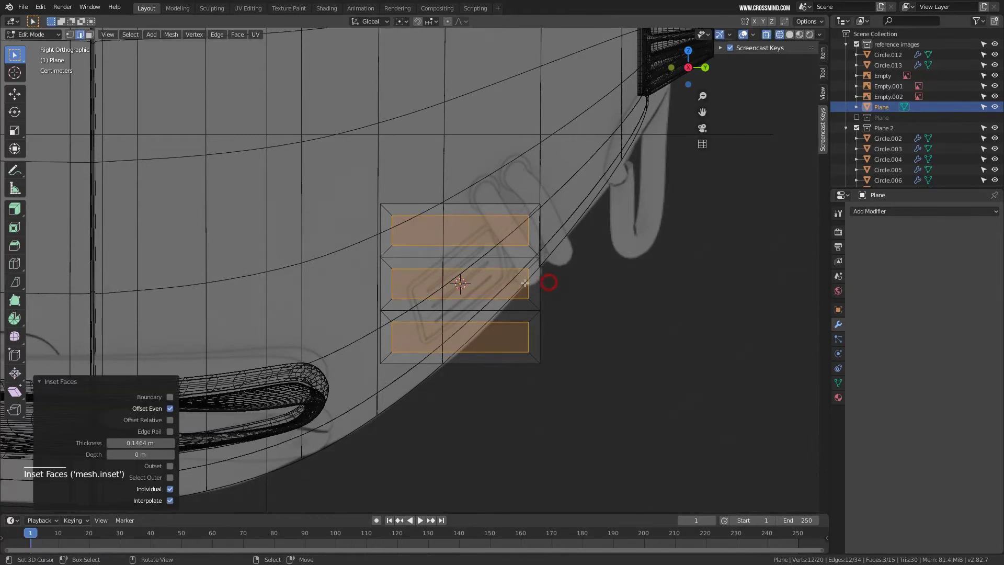
pyautogui.click(486, 267)
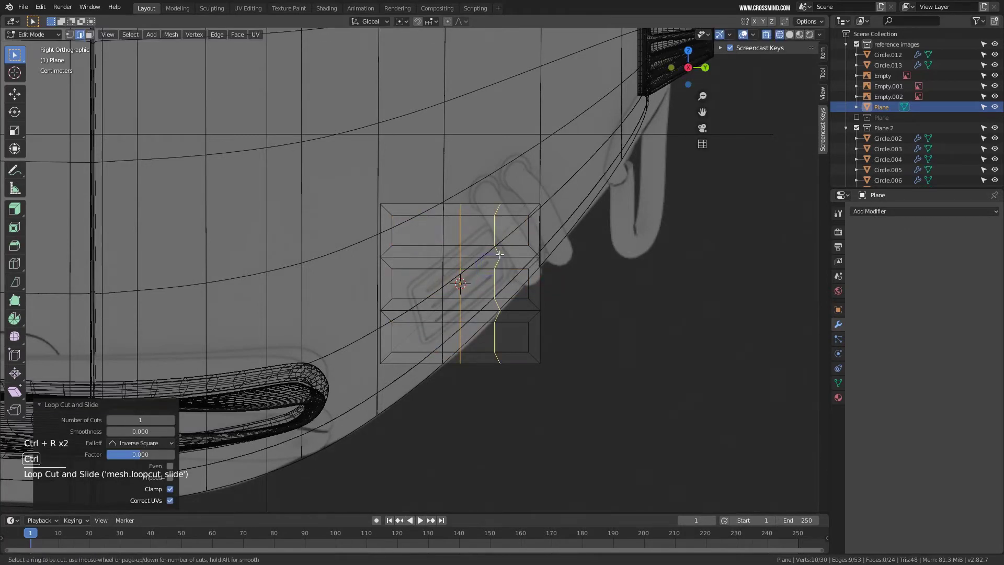
pyautogui.click(528, 263)
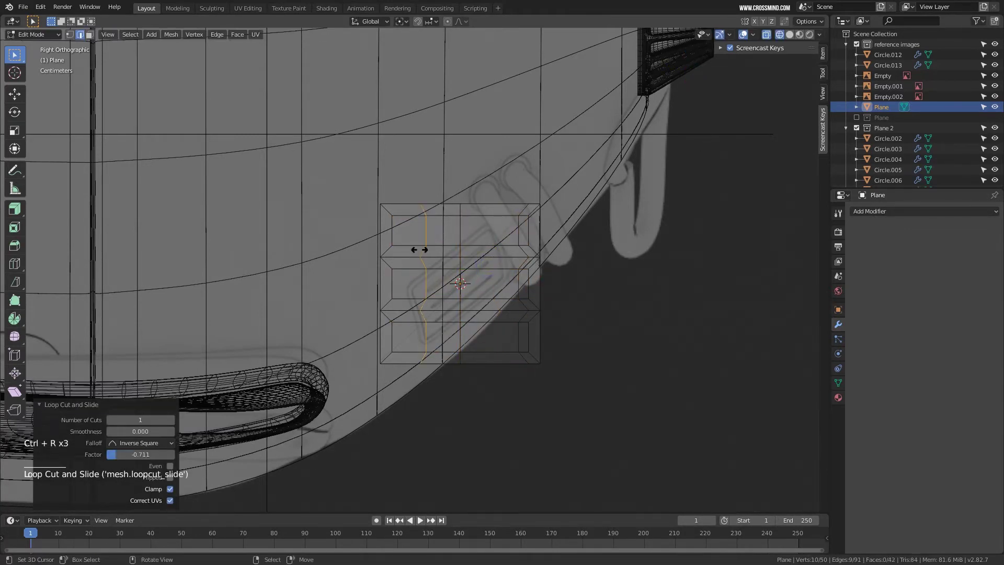
# Delete the two large inner faces of each of the three strips in face select mode.
pyautogui.scroll(2, 398, 249)
pyautogui.press('3')
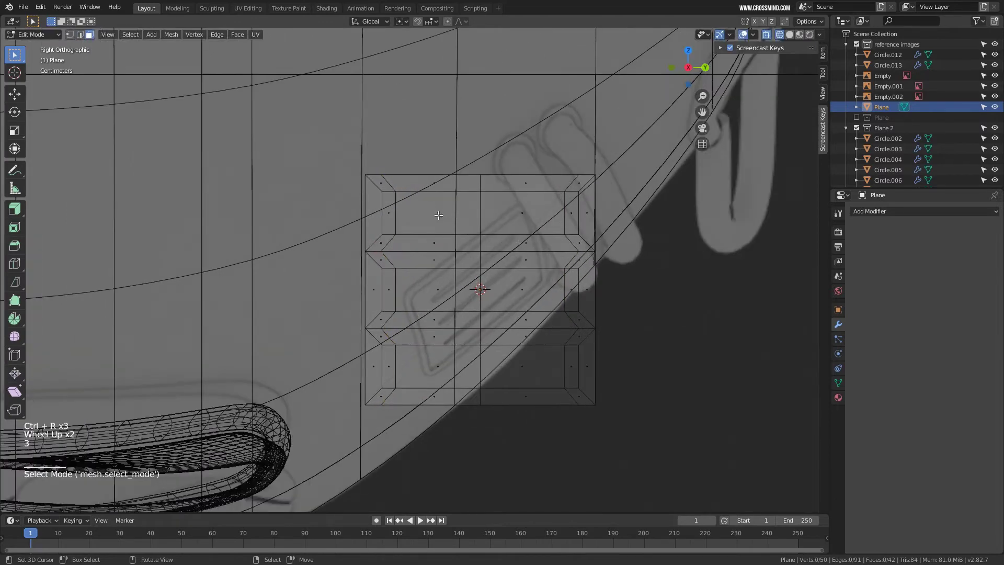
pyautogui.rightClick(439, 215)
pyautogui.keyDown('shift'); pyautogui.rightClick(523, 212); pyautogui.keyUp('shift')
pyautogui.keyDown('shift'); pyautogui.rightClick(437, 283); pyautogui.keyUp('shift')
pyautogui.keyDown('shift'); pyautogui.rightClick(522, 290); pyautogui.keyUp('shift')
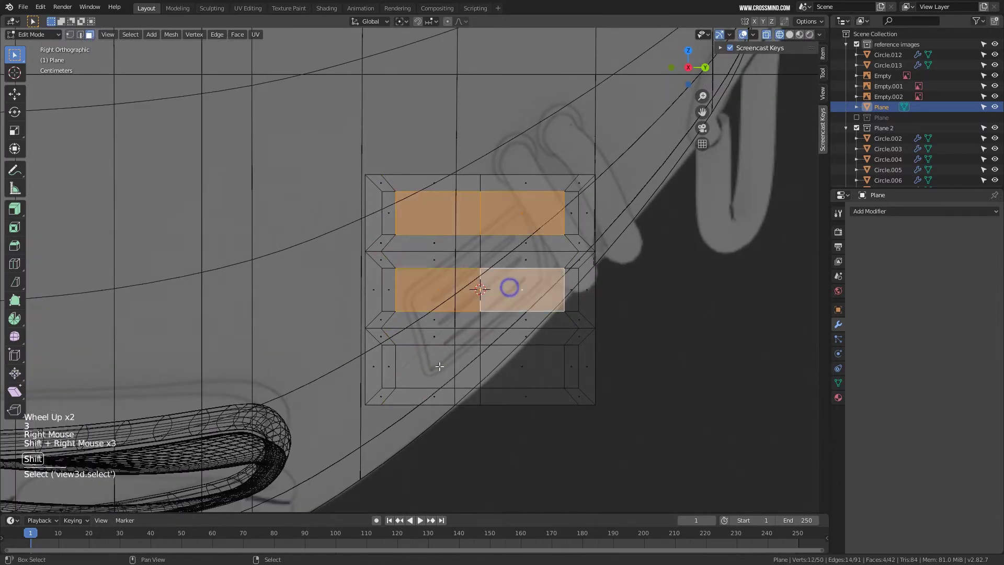
pyautogui.keyDown('shift'); pyautogui.rightClick(438, 366); pyautogui.keyUp('shift')
pyautogui.keyDown('shift'); pyautogui.rightClick(520, 358); pyautogui.keyUp('shift')
pyautogui.moveTo(520, 359); pyautogui.dragTo(565, 262, button='middle')
pyautogui.press('Delete')
pyautogui.click(595, 311)
# Delete the six narrow end faces inside the three slots, leaving an open vent frame.
pyautogui.rightClick(395, 209)
pyautogui.press('Delete')
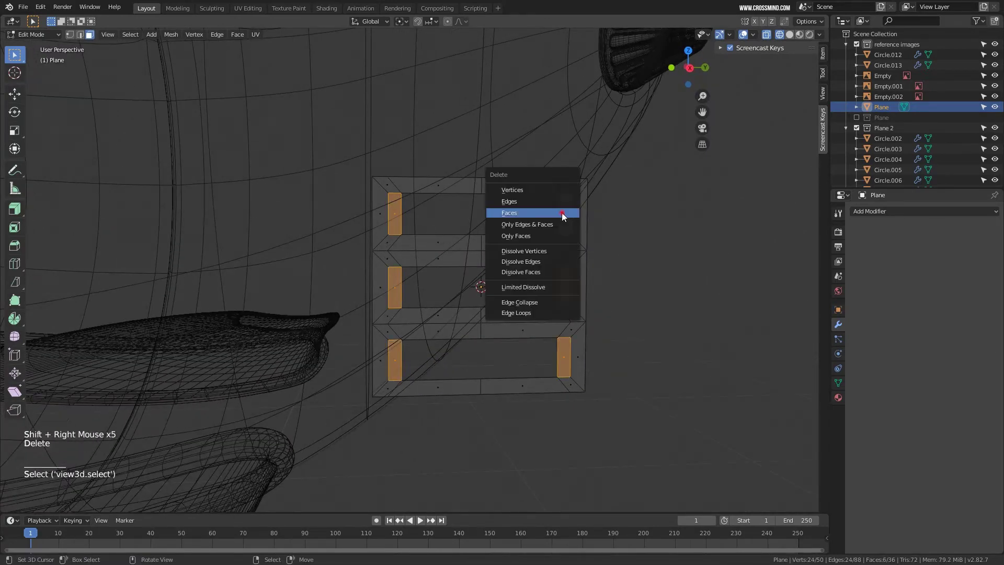
pyautogui.click(565, 215)
pyautogui.press('Tab')
pyautogui.moveTo(565, 215); pyautogui.dragTo(678, 348, button='middle')
# Extrude the vent frame's outer boundary loop, scale it outward by about 1.06, and leave mesh editing.
pyautogui.press('Tab')
pyautogui.rightClick(605, 246)
pyautogui.rightClick(606, 246)
pyautogui.rightClick(602, 238)
pyautogui.press('1')
pyautogui.keyDown('alt'); pyautogui.rightClick(606, 240); pyautogui.keyUp('alt')
pyautogui.press('e')
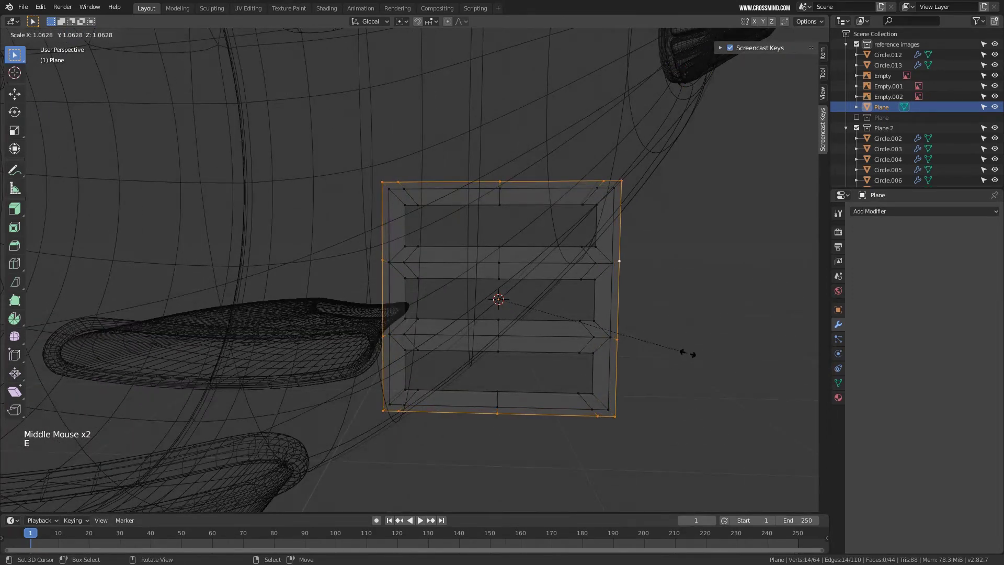
pyautogui.click(688, 353)
pyautogui.moveTo(645, 327); pyautogui.dragTo(616, 310, button='middle')
pyautogui.press('Tab')
# Rotate the vent frame by -35.3° in the right view to match the reference vent's slant.
pyautogui.press('KP_1')
pyautogui.press('KP_3')
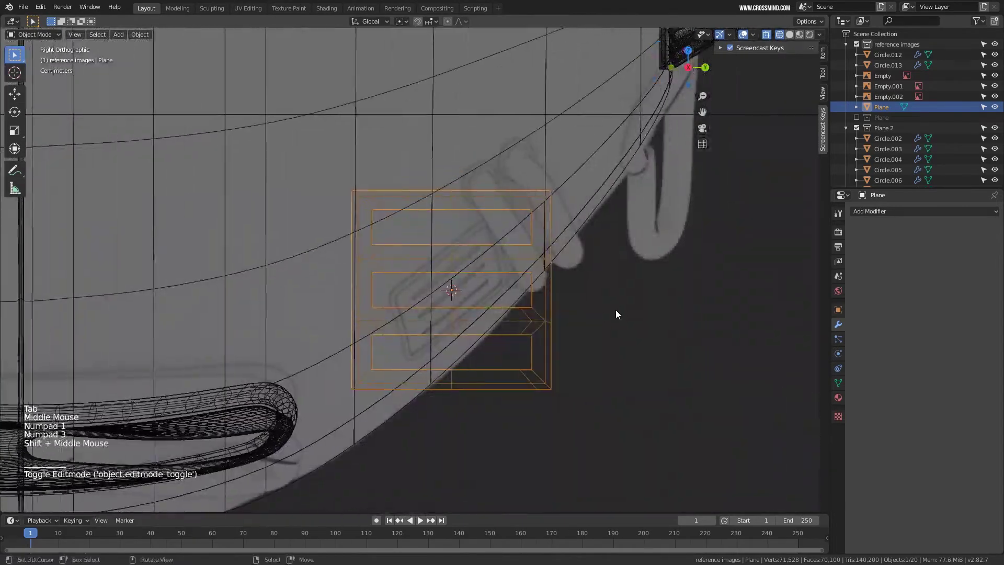
pyautogui.scroll(2, 616, 310)
pyautogui.press('r')
pyautogui.click(654, 219)
# Rotate the vent frame by 22.2° in the front view to follow the fuselage side.
pyautogui.press('KP_1')
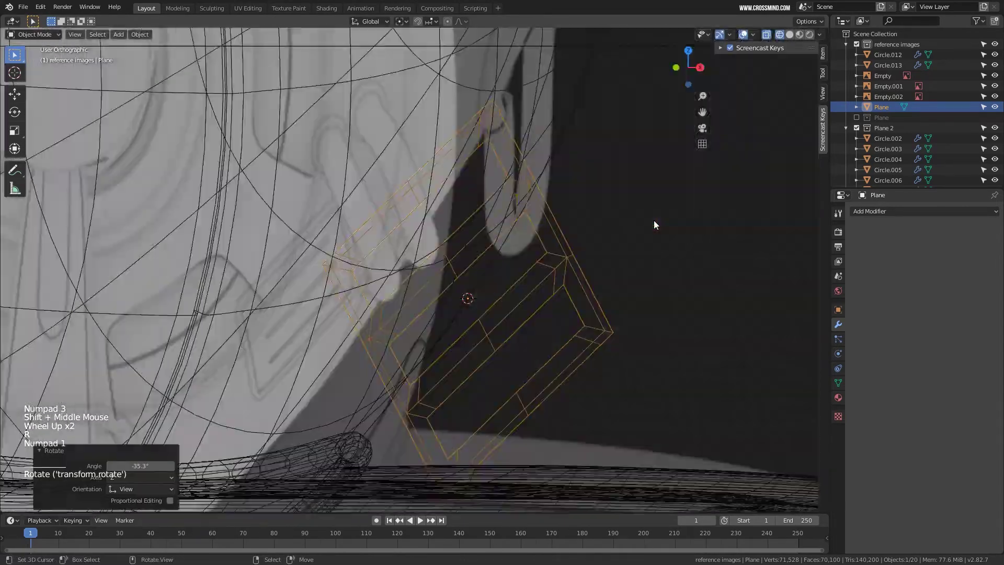
pyautogui.scroll(-3, 643, 228)
pyautogui.press('r')
pyautogui.click(621, 310)
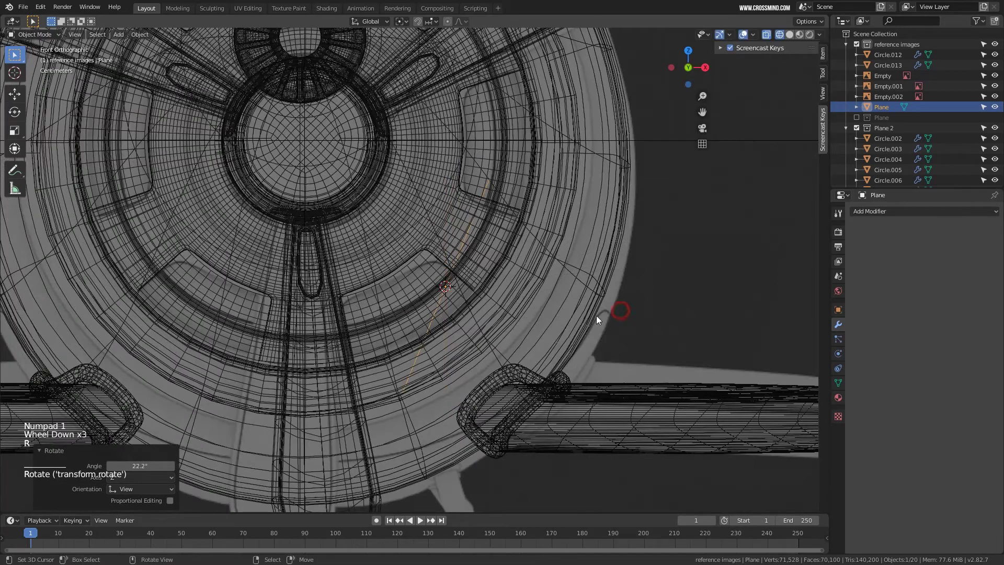
# In solid shading, scale the vent frame down and rotate it by -14.4° about the view axis on the lower rear fuselage.
pyautogui.press('z')
pyautogui.moveTo(596, 316); pyautogui.dragTo(387, 33, button='middle')
pyautogui.click(657, 316)
pyautogui.press('s')
pyautogui.middleClick(478, 306)
pyautogui.click(478, 306)
pyautogui.scroll(1, 387, 33)
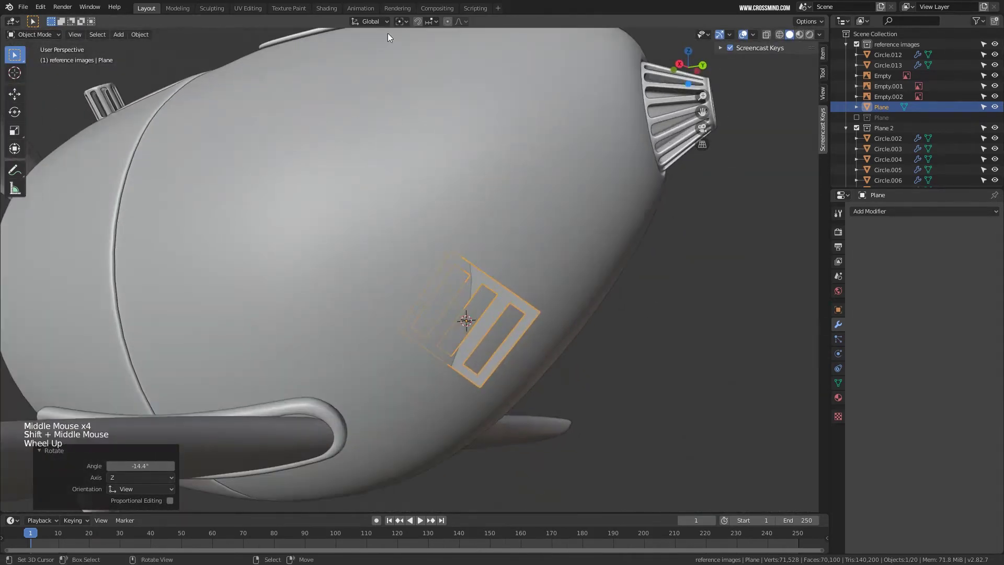
# Turn on snapping to faces with rotation aligned to the target, and set the transform pivot to Bounding Box Center.
pyautogui.click(402, 22)
pyautogui.click(418, 22)
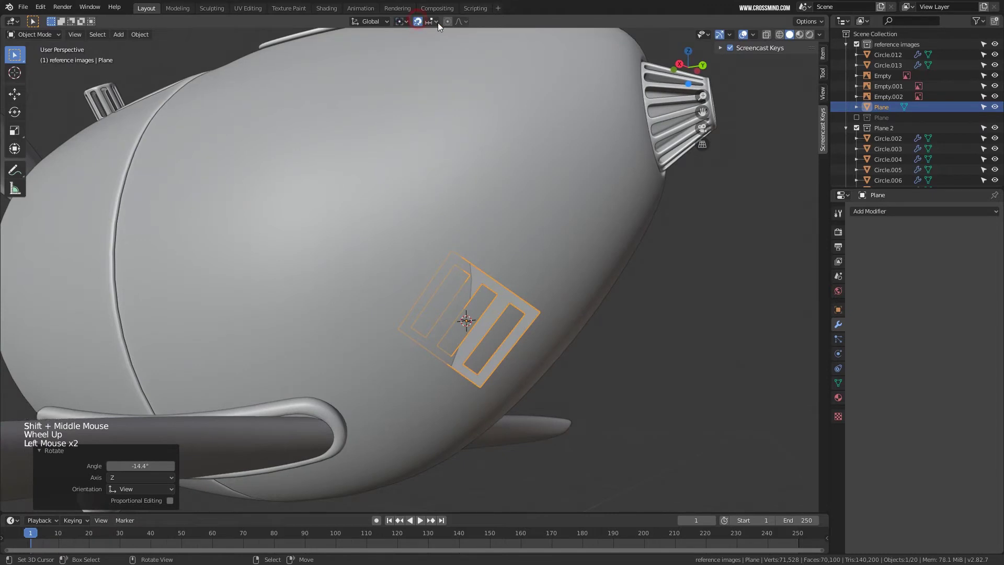
pyautogui.click(438, 23)
pyautogui.click(428, 73)
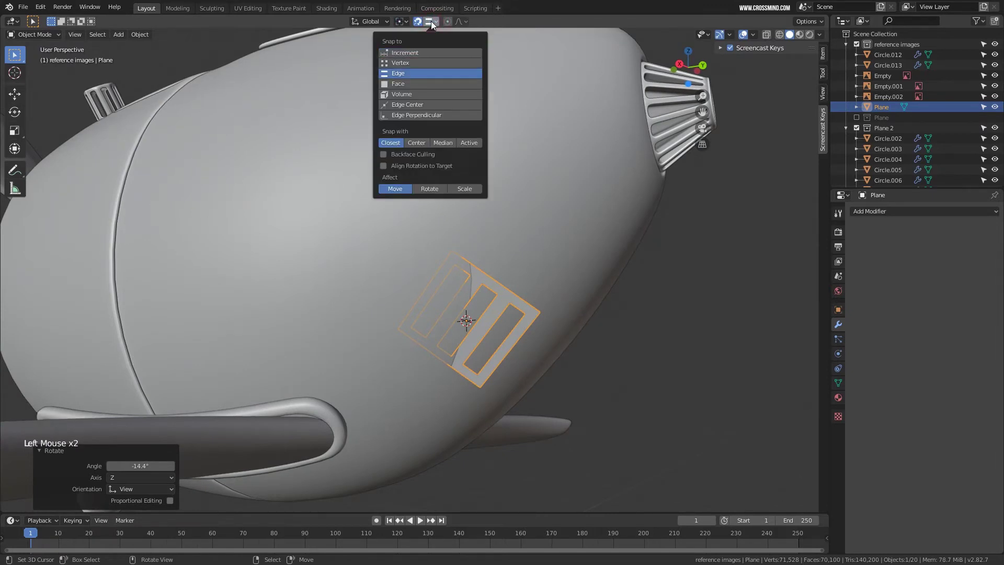
pyautogui.click(383, 165)
pyautogui.moveTo(502, 282); pyautogui.dragTo(522, 307, button='middle')
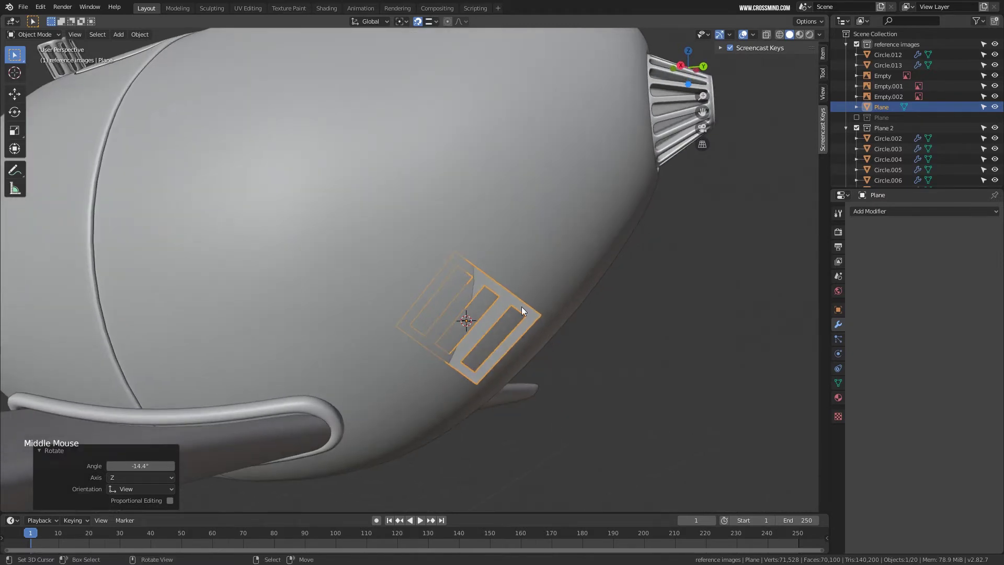
pyautogui.press('KP_3')
pyautogui.click(401, 22)
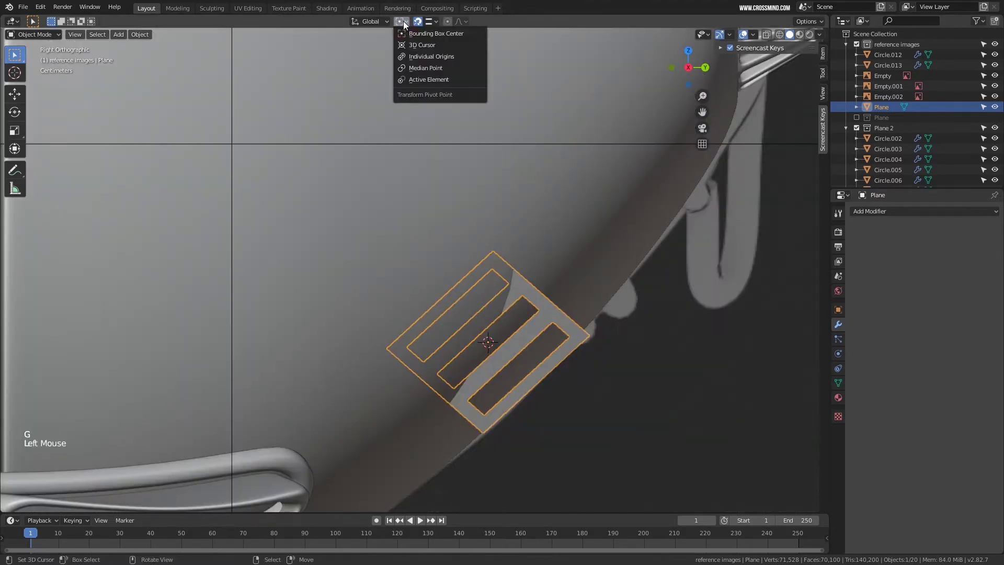
pyautogui.click(436, 34)
pyautogui.click(433, 22)
pyautogui.click(407, 84)
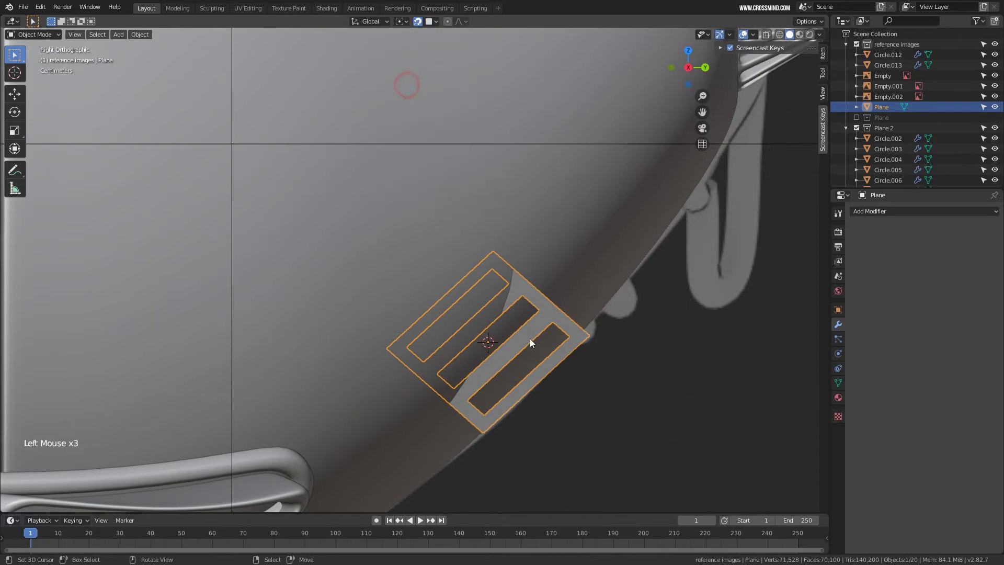
# Snap the vent frame onto the fuselage surface and move it over the reference vent in the right wireframe view.
pyautogui.press('g')
pyautogui.click(549, 340)
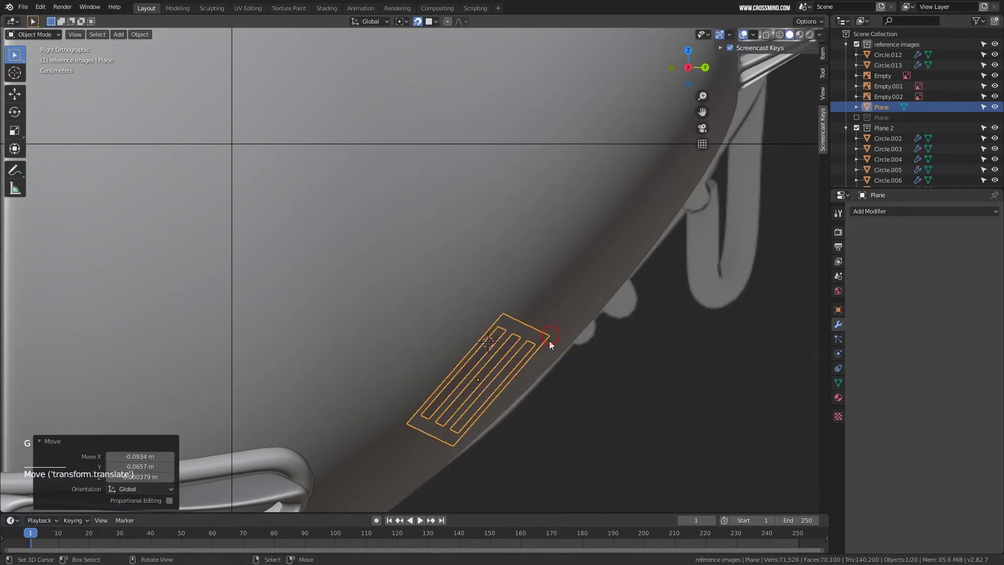
pyautogui.keyDown('shift'); pyautogui.moveTo(549, 340); pyautogui.dragTo(533, 278, button='middle'); pyautogui.keyUp('shift')
pyautogui.press('z')
pyautogui.press('g')
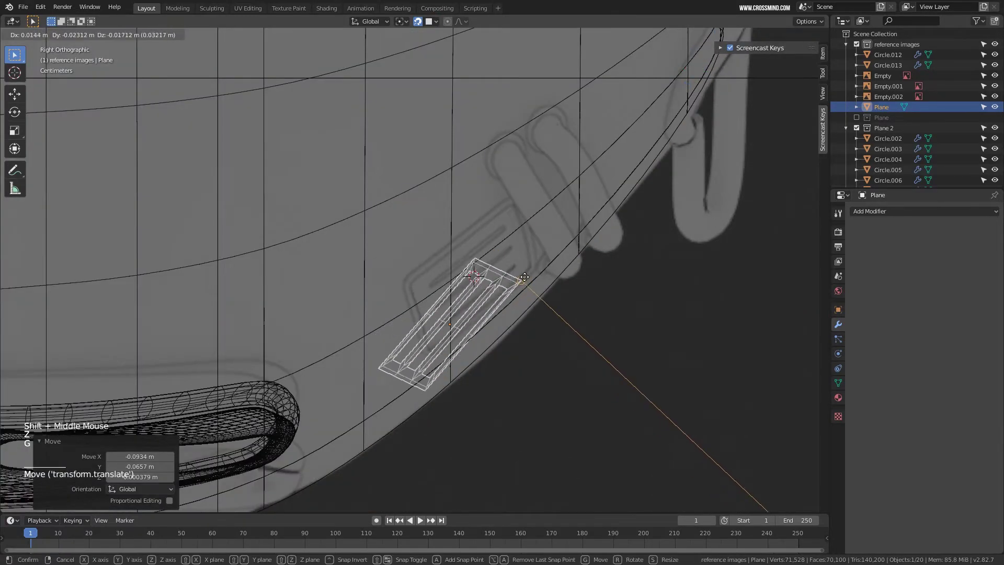
pyautogui.click(555, 267)
# Return to solid shading, turn snapping off and rotate the vent frame by 19.4° about the view axis.
pyautogui.press('z')
pyautogui.moveTo(554, 266)
pyautogui.mouseDown(button='middle')
pyautogui.moveTo(582, 272)
pyautogui.moveTo(417, 36)
pyautogui.mouseUp(button='middle')
pyautogui.press('r')
pyautogui.click(583, 258)
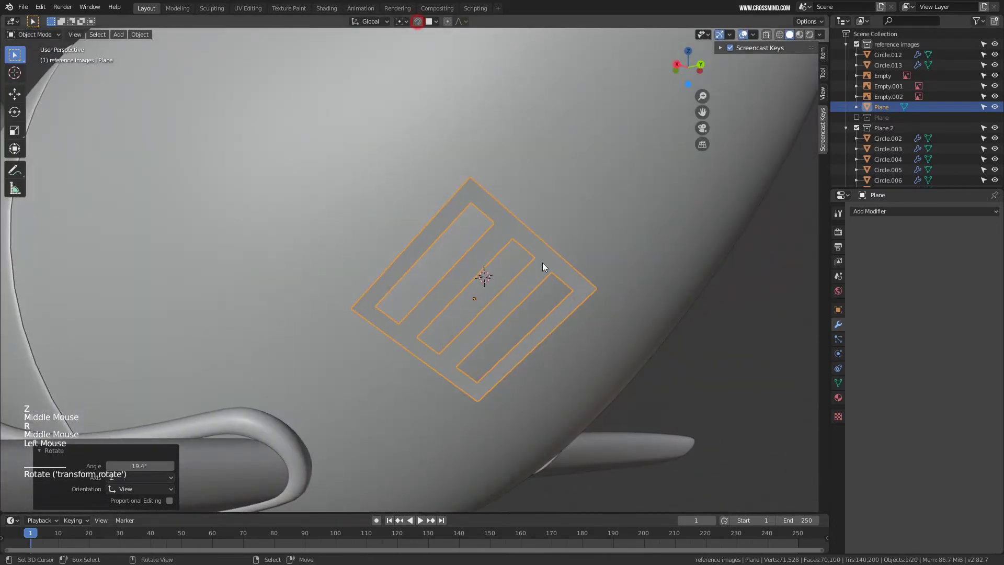
# Add a Shrinkwrap modifier to the vent frame with Plane main body as its target.
pyautogui.keyDown('shift'); pyautogui.moveTo(542, 266); pyautogui.dragTo(612, 258, button='middle'); pyautogui.keyUp('shift')
pyautogui.press('Tab')
pyautogui.press('Tab')
pyautogui.click(907, 212)
pyautogui.click(877, 327)
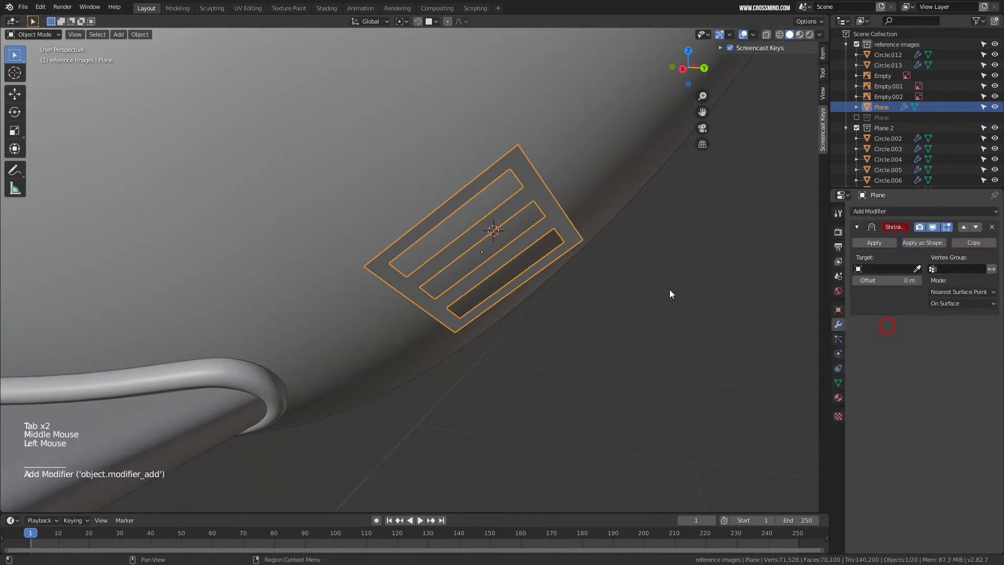
pyautogui.moveTo(670, 292); pyautogui.dragTo(999, 314, button='middle')
pyautogui.click(565, 130)
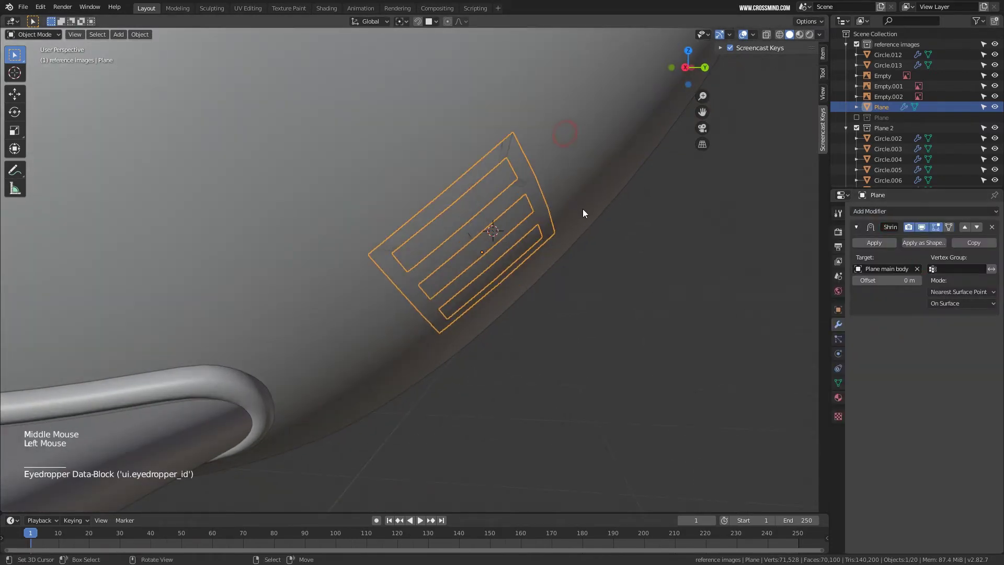
pyautogui.scroll(-2, 583, 209)
pyautogui.moveTo(583, 209); pyautogui.dragTo(526, 203, button='middle')
# Scale the vent frame's whole mesh up by 1.038 in mesh editing.
pyautogui.press('Tab')
pyautogui.moveTo(560, 232); pyautogui.dragTo(960, 310, button='middle')
pyautogui.press('s')
pyautogui.click(572, 250)
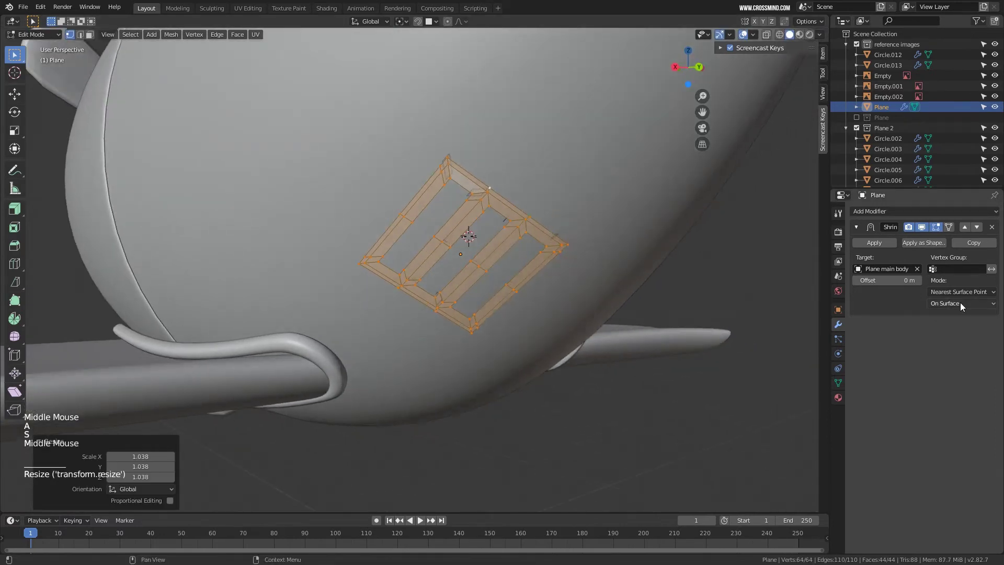
# Set the Shrinkwrap mode to Target Normal Project and leave mesh editing.
pyautogui.click(962, 293)
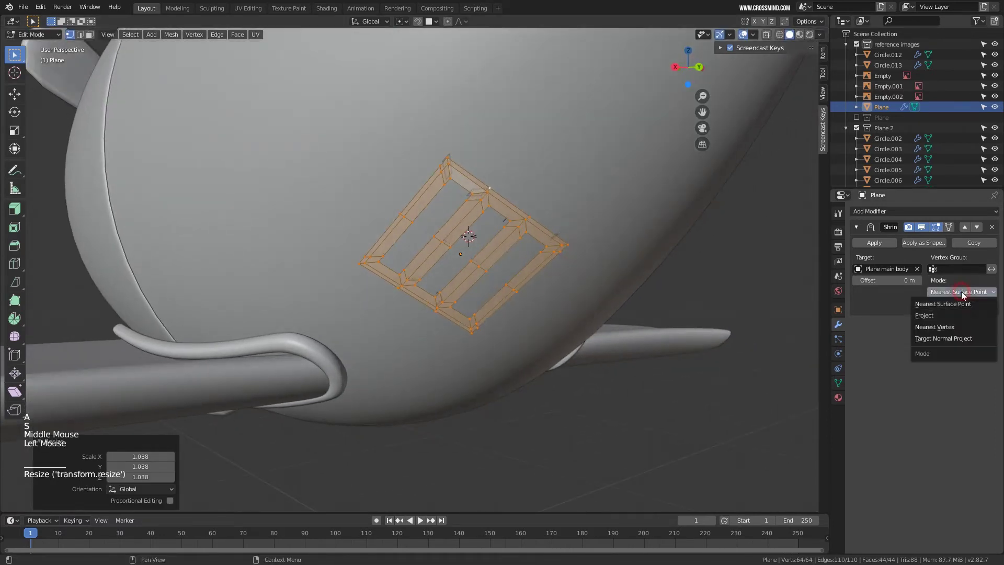
pyautogui.click(936, 339)
pyautogui.moveTo(649, 293); pyautogui.dragTo(663, 297, button='middle')
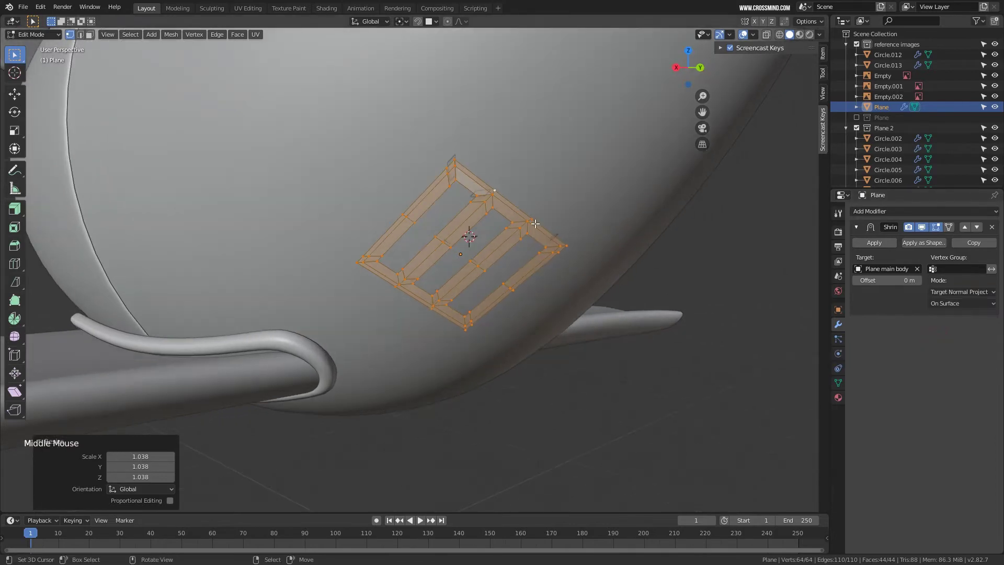
pyautogui.press('Tab')
pyautogui.moveTo(602, 277); pyautogui.dragTo(593, 256, button='middle')
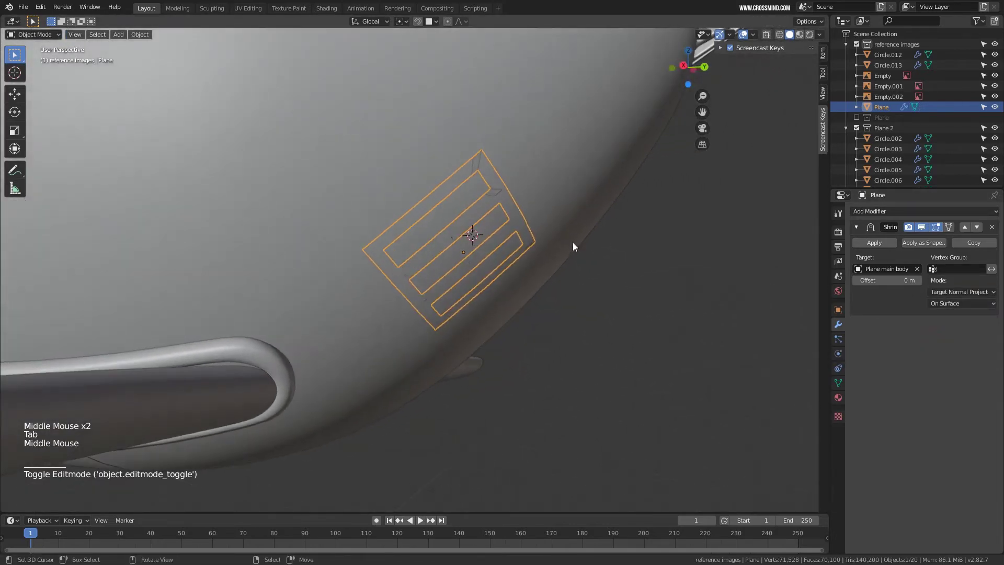
# Move the vent frame about 0.022 m along Y in the right wireframe view to match the reference vent.
pyautogui.press('KP_1')
pyautogui.press('KP_3')
pyautogui.press('z')
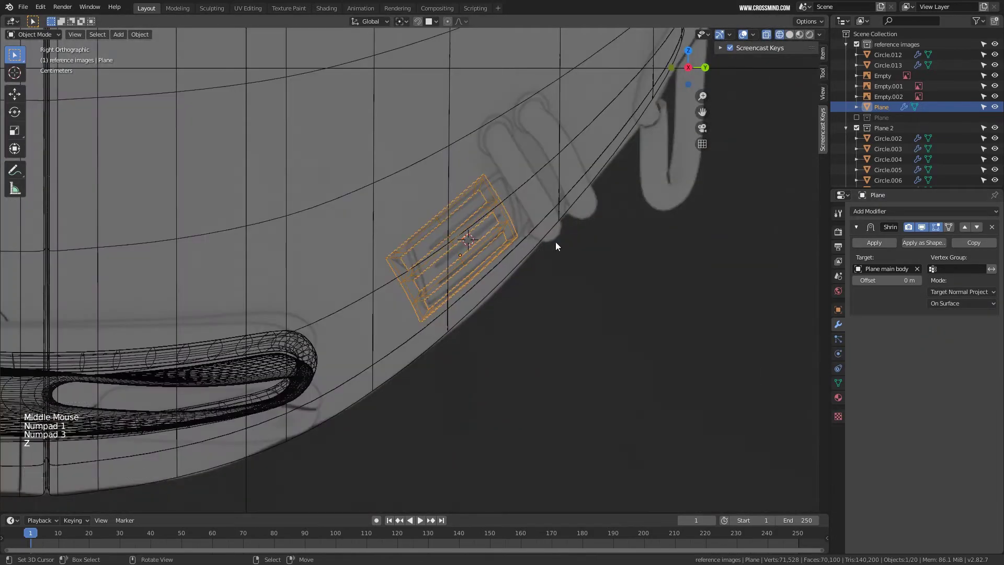
pyautogui.press('g')
pyautogui.click(568, 240)
pyautogui.press('r')
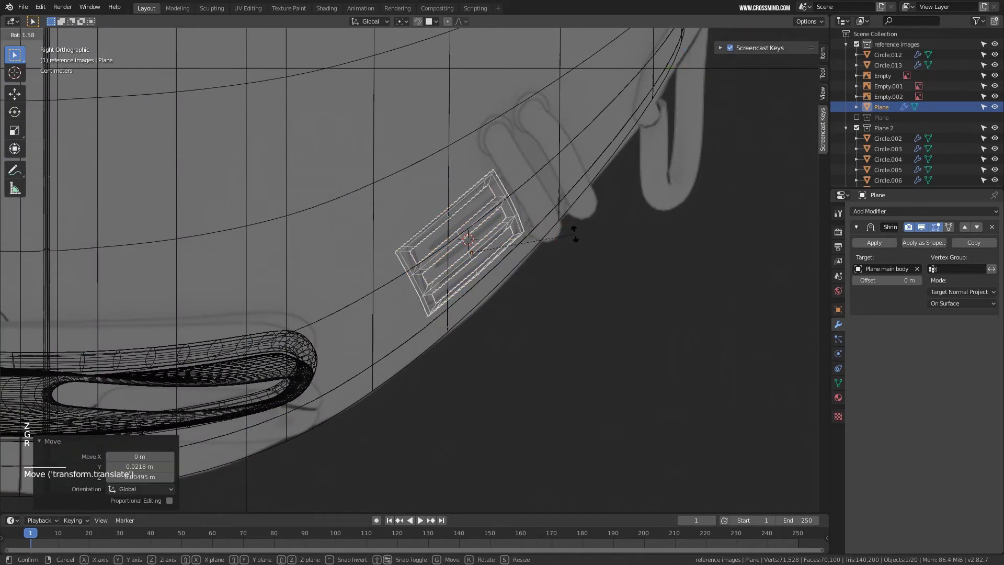
pyautogui.press('Escape')
pyautogui.moveTo(574, 233); pyautogui.dragTo(516, 251, button='middle')
pyautogui.hotkey('ctrl', 'z')
pyautogui.hotkey('ctrl', 'z')
pyautogui.hotkey('ctrl', 'z')
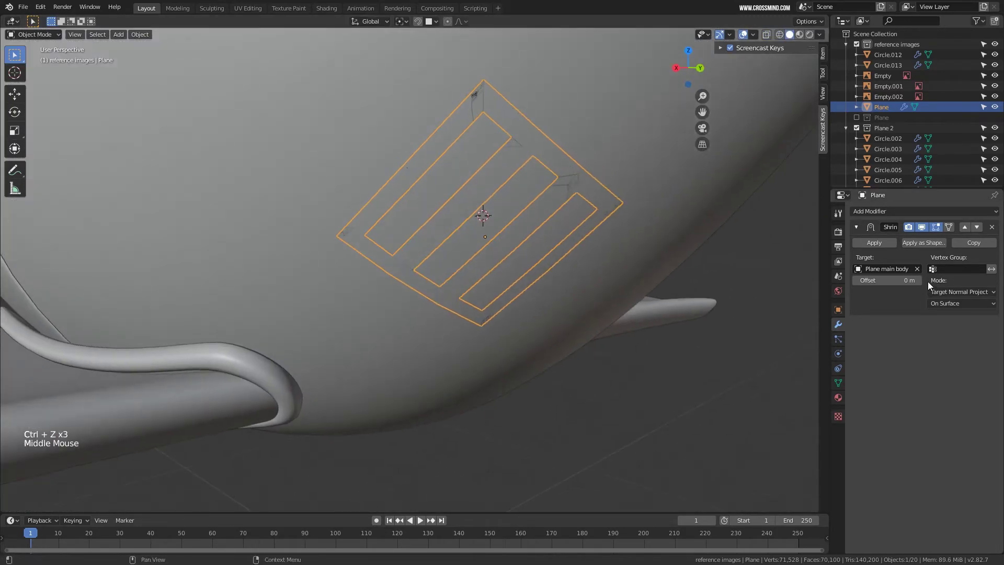
# Set the Shrinkwrap offset to 0.01 m and apply the modifier to the vent frame.
pyautogui.click(918, 280)
pyautogui.moveTo(617, 199); pyautogui.dragTo(851, 241, button='middle')
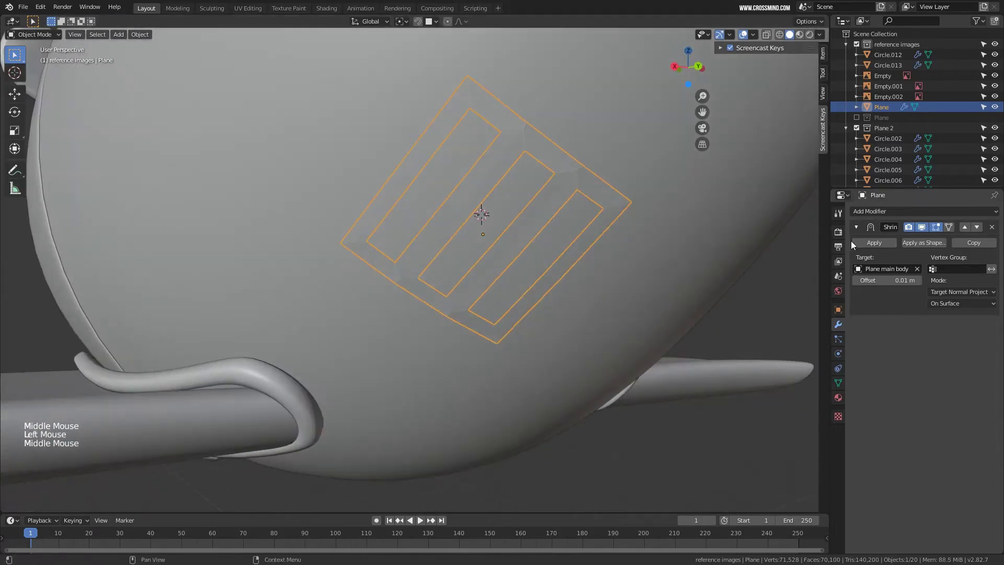
pyautogui.click(875, 242)
# Extrude the three slots' inner edge loops along their normals and move them about -0.005 m in Y and 0.005 m in Z.
pyautogui.moveTo(606, 220); pyautogui.dragTo(536, 224, button='middle')
pyautogui.press('Tab')
pyautogui.press('2')
pyautogui.rightClick(500, 189)
pyautogui.keyDown('alt'); pyautogui.rightClick(500, 189); pyautogui.keyUp('alt')
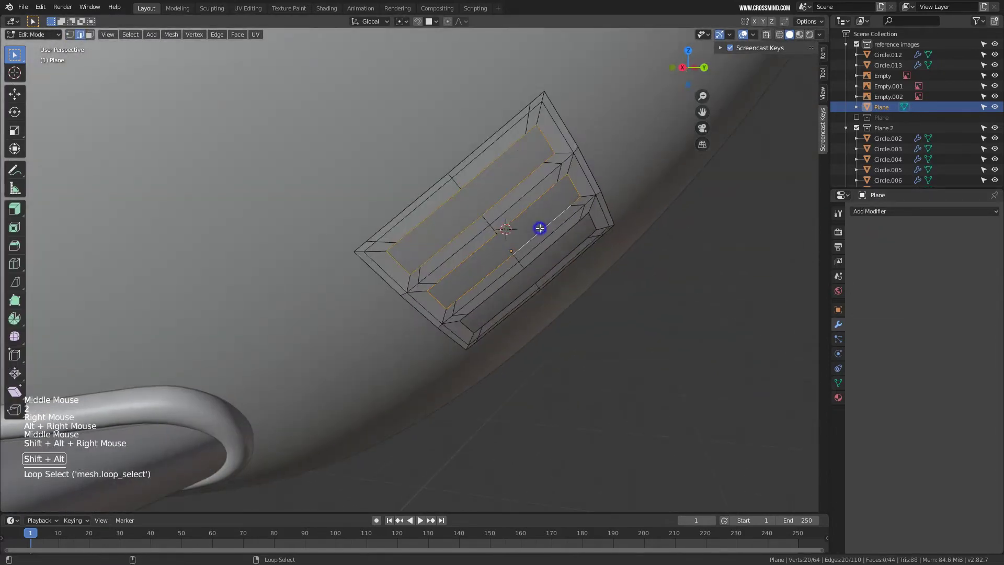
pyautogui.moveTo(598, 253); pyautogui.dragTo(580, 250, button='middle')
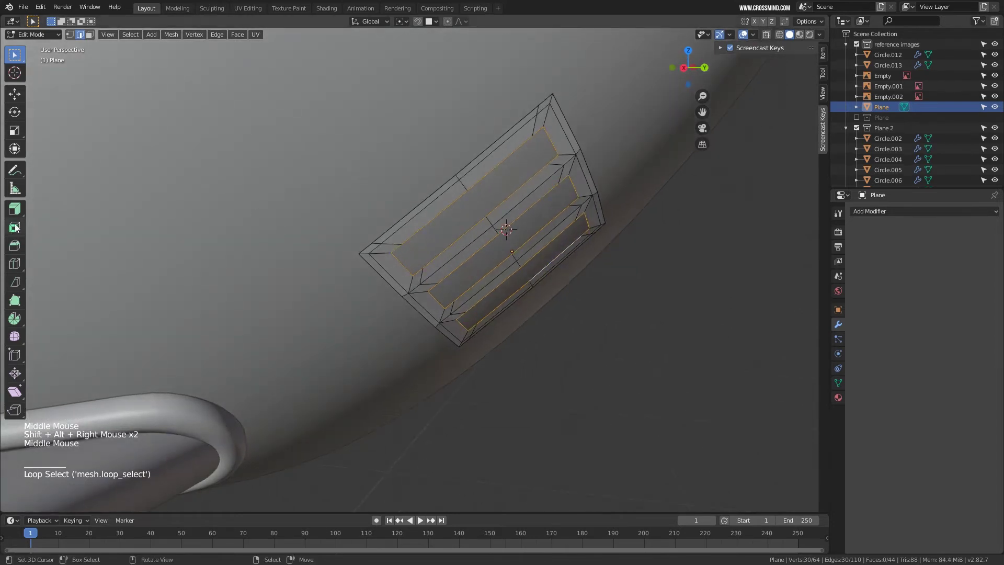
pyautogui.click(15, 208)
pyautogui.click(59, 234)
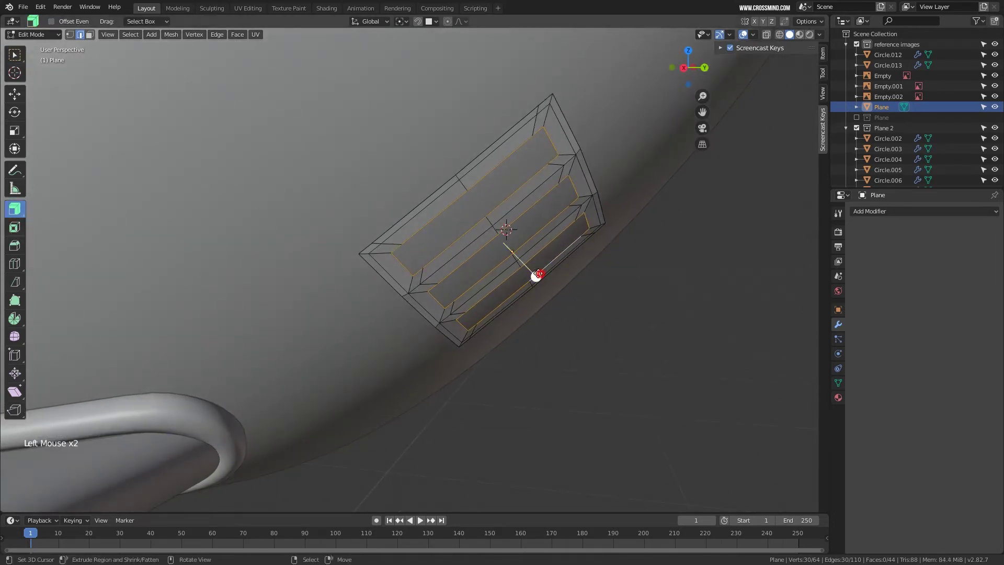
pyautogui.moveTo(536, 276); pyautogui.dragTo(530, 263)
pyautogui.press('g')
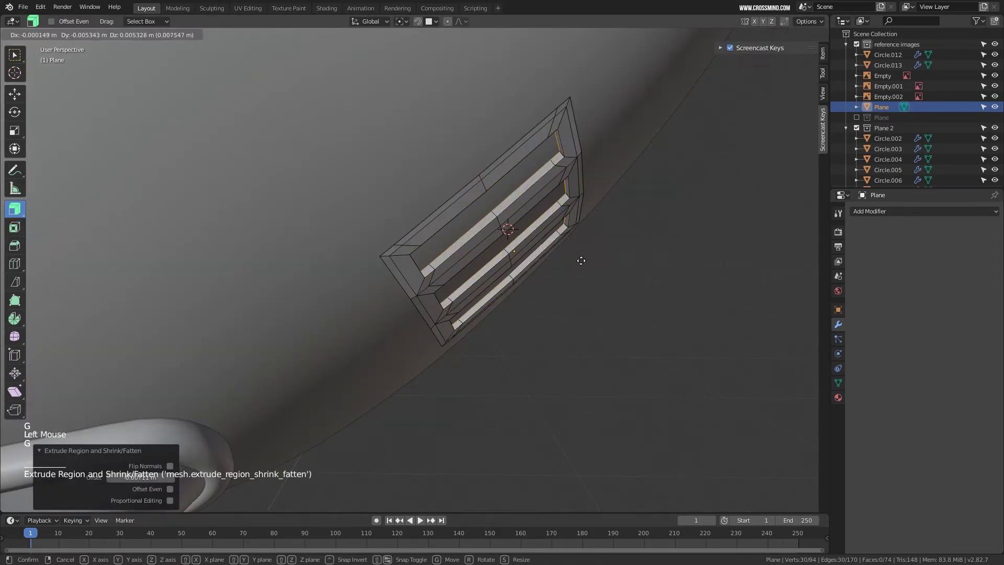
pyautogui.click(581, 258)
pyautogui.moveTo(580, 258); pyautogui.dragTo(503, 227, button='middle')
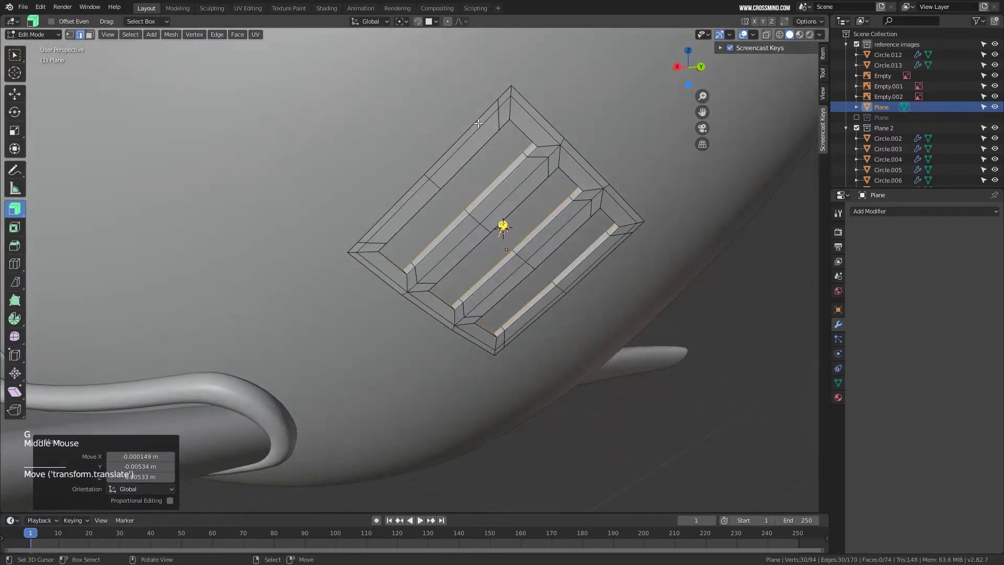
# Select the faces around the vent frame's outer rim, extrude them along their normals, and leave mesh editing.
pyautogui.rightClick(478, 121)
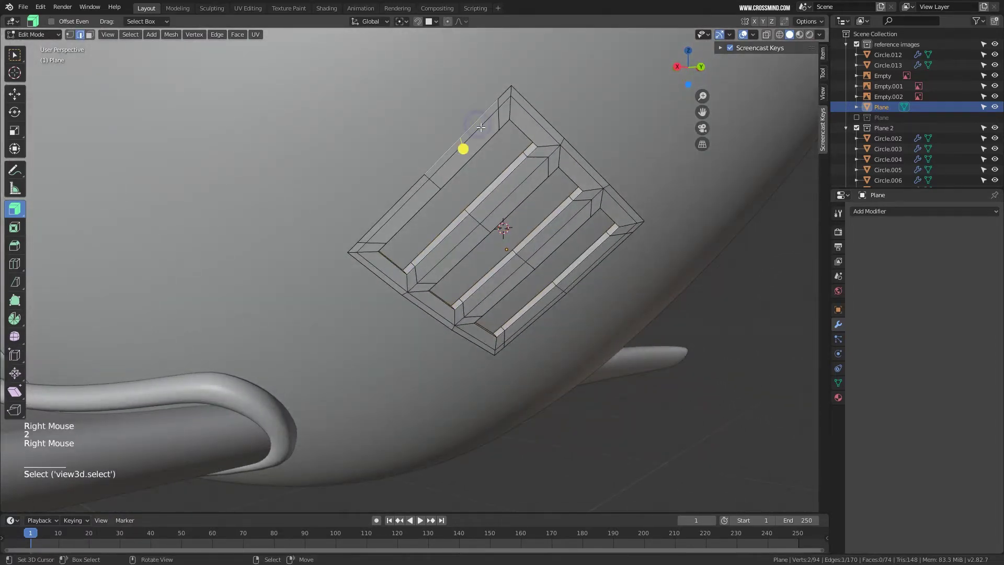
pyautogui.press('3')
pyautogui.moveTo(567, 139); pyautogui.dragTo(631, 239, button='middle')
pyautogui.keyDown('ctrl'); pyautogui.rightClick(631, 239); pyautogui.keyUp('ctrl')
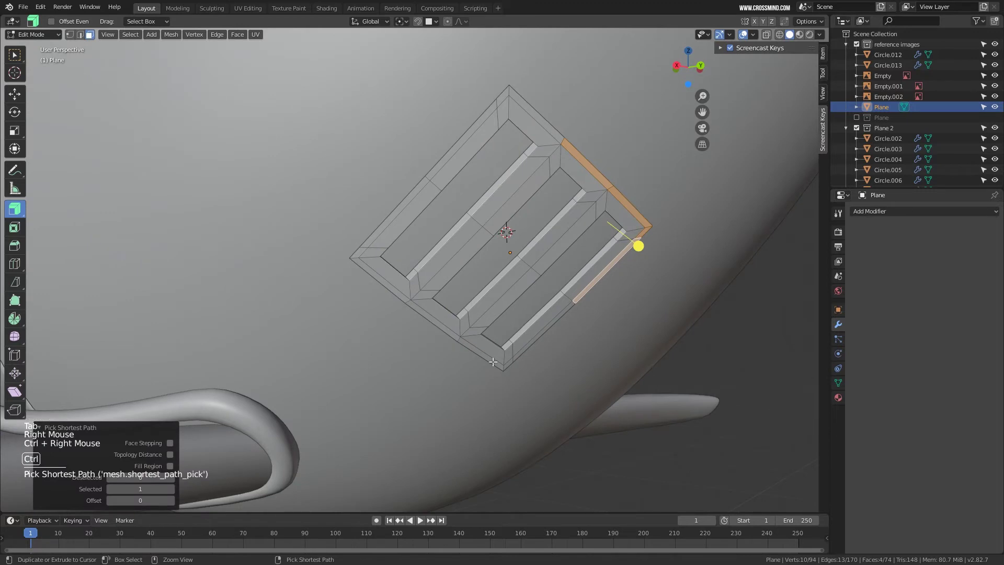
pyautogui.keyDown('ctrl'); pyautogui.rightClick(532, 110); pyautogui.keyUp('ctrl')
pyautogui.moveTo(528, 272); pyautogui.dragTo(531, 276, button='middle')
pyautogui.moveTo(531, 276); pyautogui.dragTo(537, 293)
pyautogui.moveTo(532, 278); pyautogui.dragTo(624, 265, button='middle')
pyautogui.press('Tab')
pyautogui.scroll(-2, 550, 252)
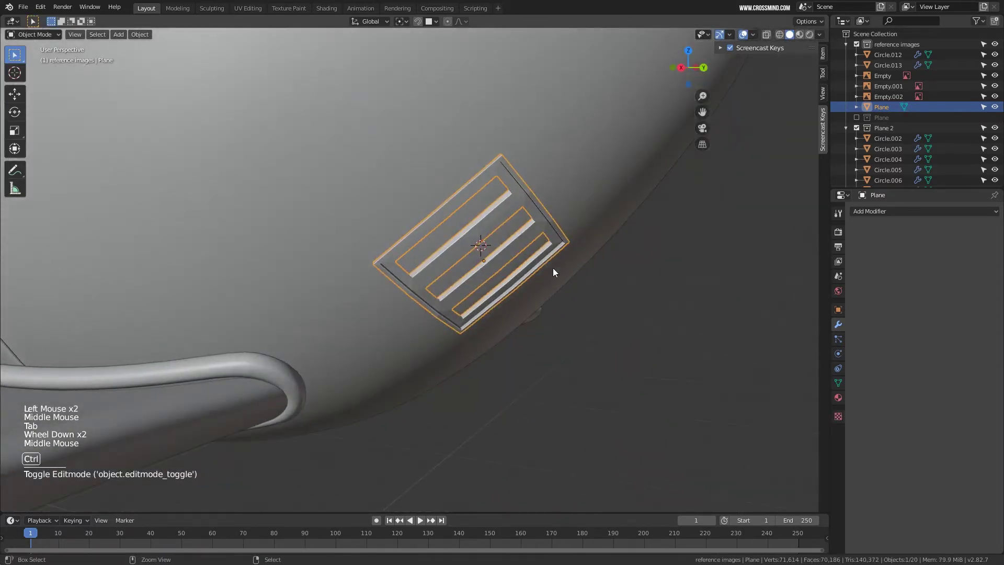
# Add a level 2 Subdivision Surface modifier to the vent and shade it smooth.
pyautogui.hotkey('ctrl', '2')
pyautogui.moveTo(559, 264)
pyautogui.mouseDown(button='middle')
pyautogui.moveTo(529, 225)
pyautogui.moveTo(542, 233)
pyautogui.moveTo(511, 251)
pyautogui.moveTo(544, 256)
pyautogui.mouseUp(button='middle')
pyautogui.press('space')
pyautogui.write("Shade Smooth ('object.shade")
pyautogui.click(619, 252)
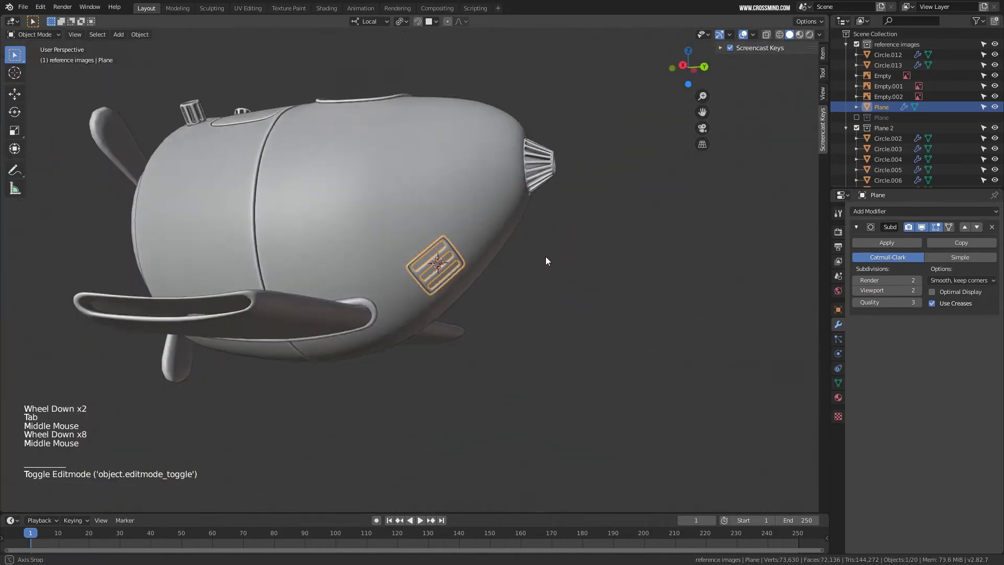
pyautogui.moveTo(546, 260); pyautogui.dragTo(497, 212, button='middle')
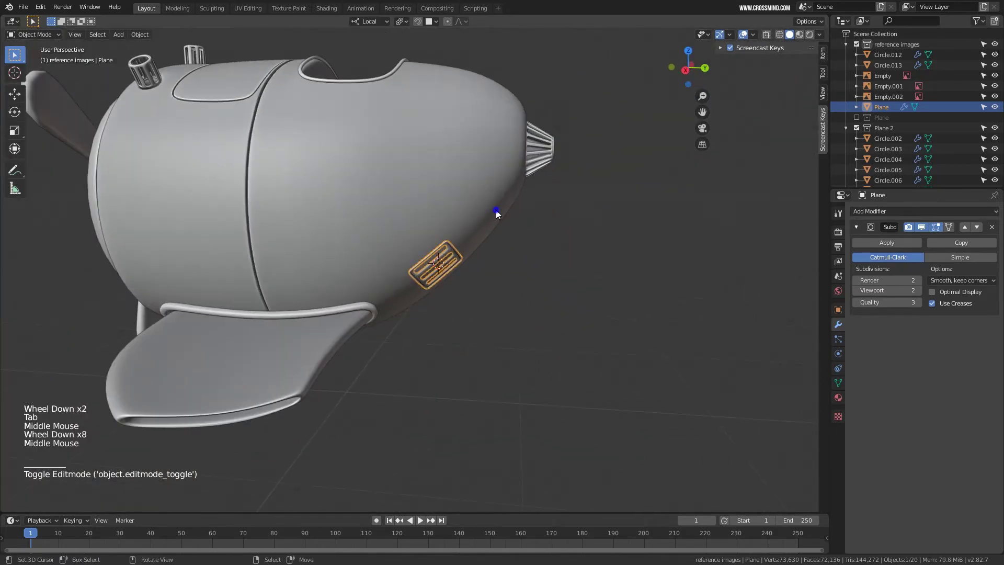
# Place the 3D cursor on the fuselage side just behind the vertical body seam and add a torus there.
pyautogui.rightClick(496, 210)
pyautogui.press('KP_1')
pyautogui.press('KP_3')
pyautogui.keyDown('shift'); pyautogui.moveTo(649, 260); pyautogui.dragTo(477, 229, button='middle'); pyautogui.keyUp('shift')
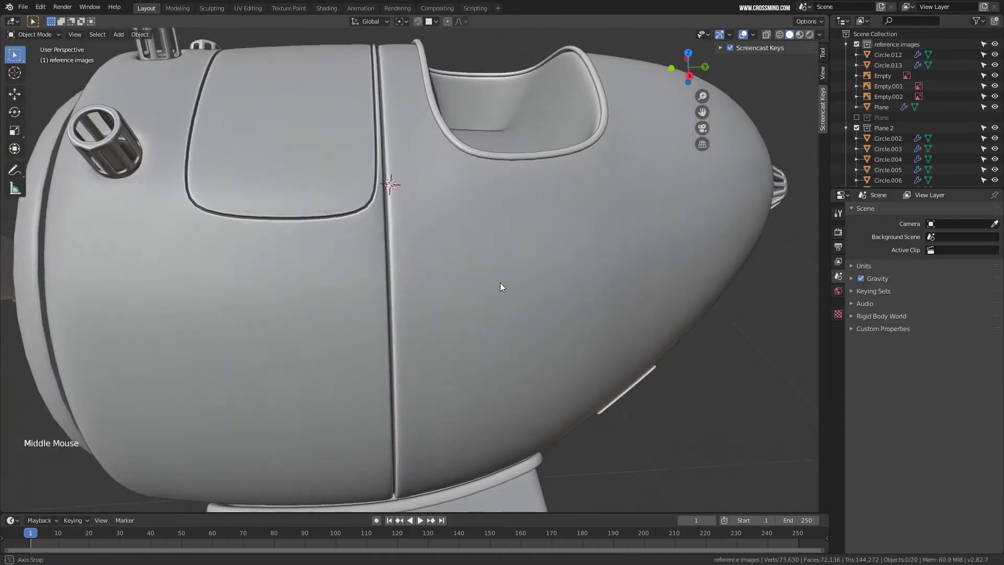
pyautogui.keyDown('shift'); pyautogui.moveTo(500, 283); pyautogui.dragTo(471, 299, button='middle'); pyautogui.keyUp('shift')
pyautogui.scroll(-1, 415, 230)
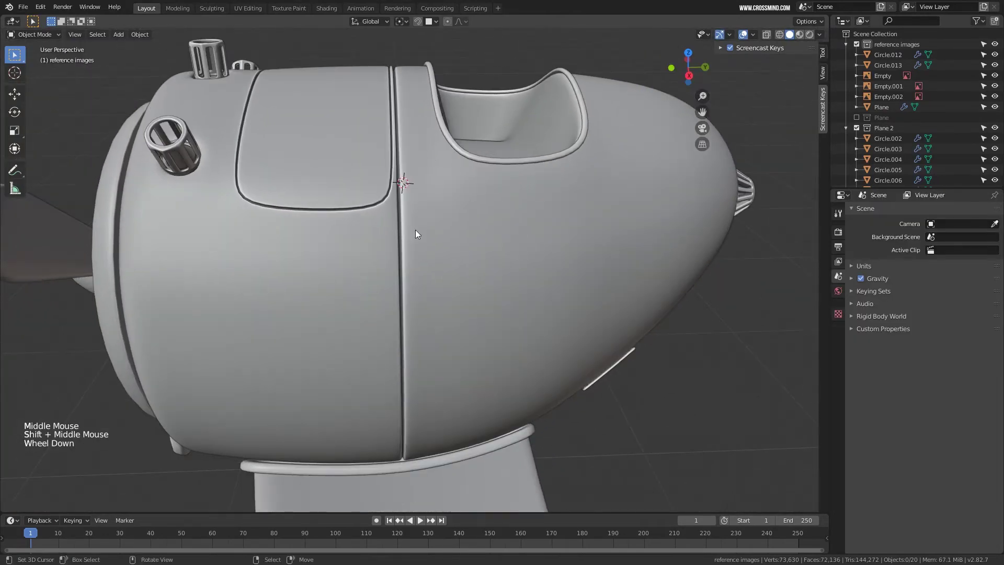
pyautogui.moveTo(415, 230); pyautogui.dragTo(416, 237, button='middle')
pyautogui.scroll(1, 416, 238)
pyautogui.scroll(1, 403, 203)
pyautogui.click(409, 205)
pyautogui.scroll(1, 410, 208)
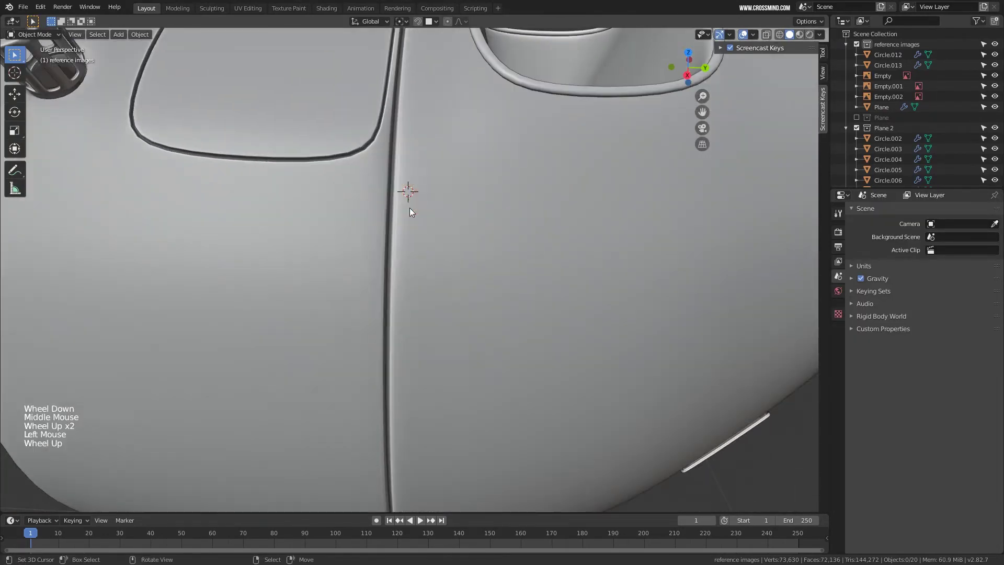
pyautogui.hotkey('shift', 'a')
pyautogui.moveTo(407, 198)
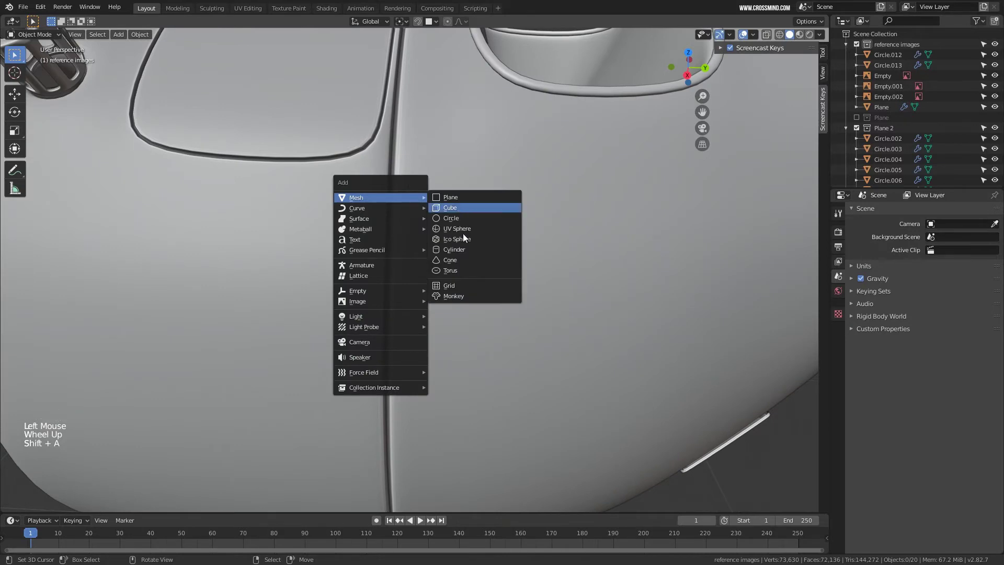
pyautogui.click(451, 270)
# Scale the torus down to a small ring beside the fuselage seam and select the plane's main body.
pyautogui.scroll(-5, 454, 266)
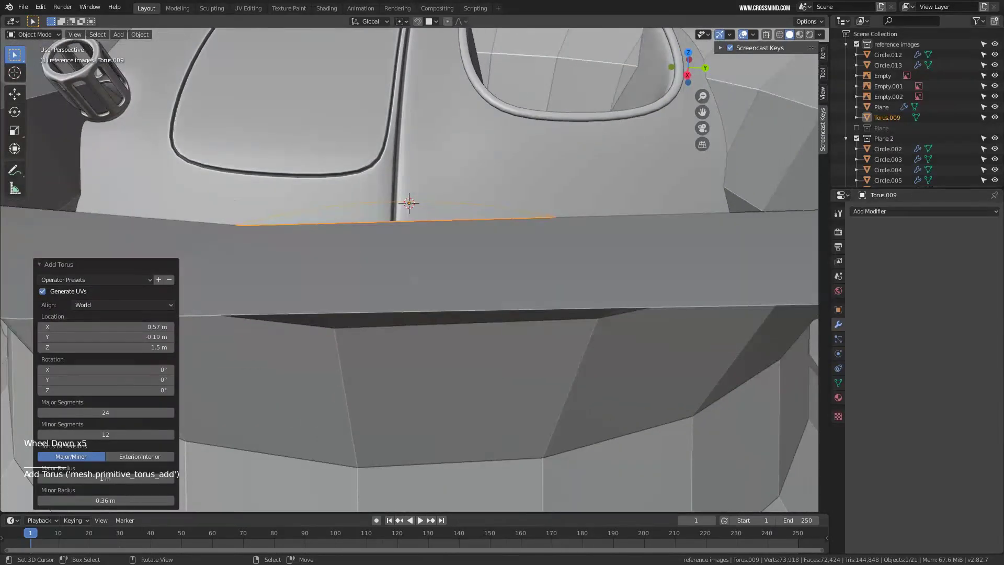
pyautogui.press('s')
pyautogui.click(528, 294)
pyautogui.scroll(-5, 477, 265)
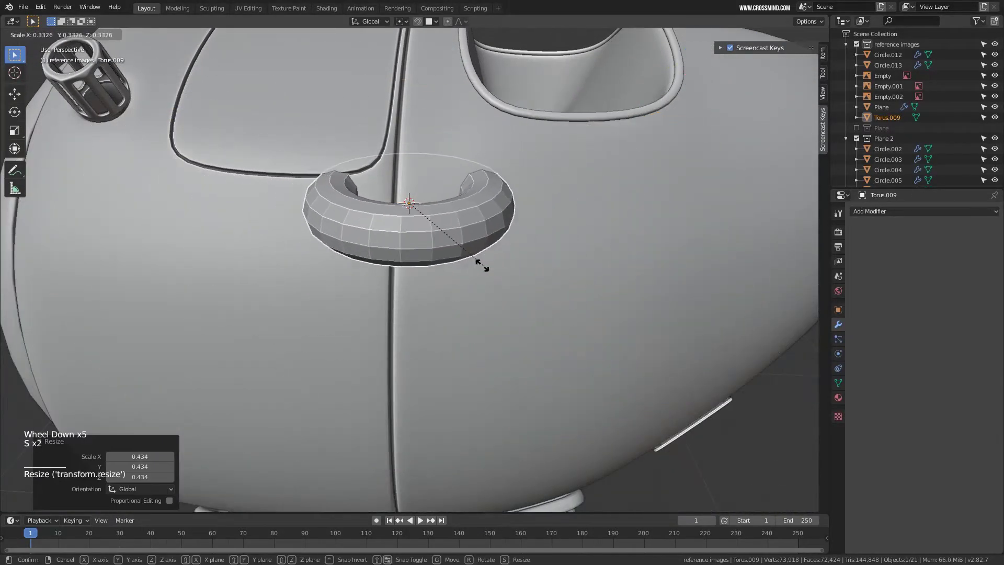
pyautogui.press('s')
pyautogui.click(459, 208)
pyautogui.rightClick(495, 220)
pyautogui.scroll(-4, 588, 271)
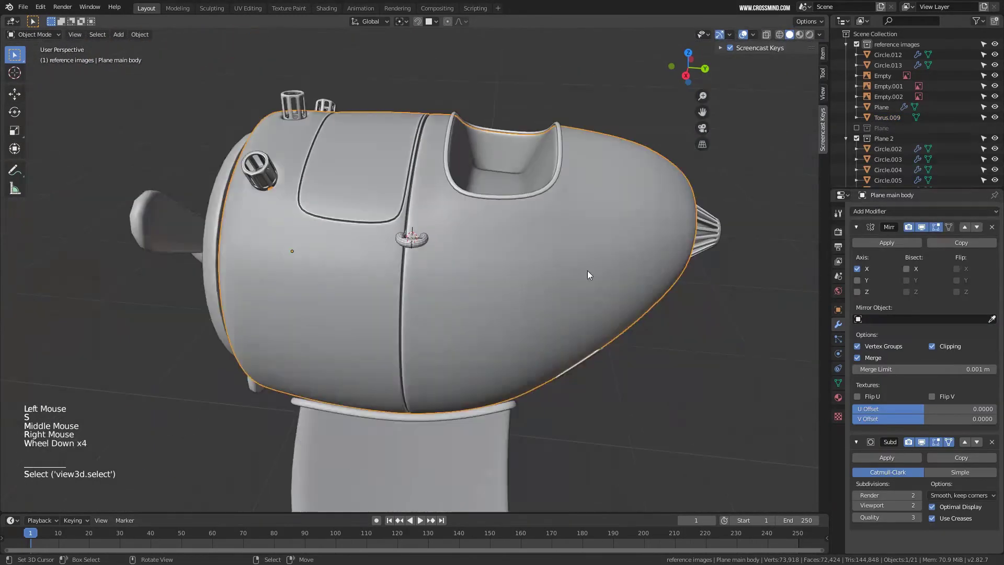
# Select the edge loop just behind the vertical body seam on the main body mesh and duplicate it in place.
pyautogui.scroll(4, 465, 246)
pyautogui.press('Tab')
pyautogui.scroll(1, 398, 236)
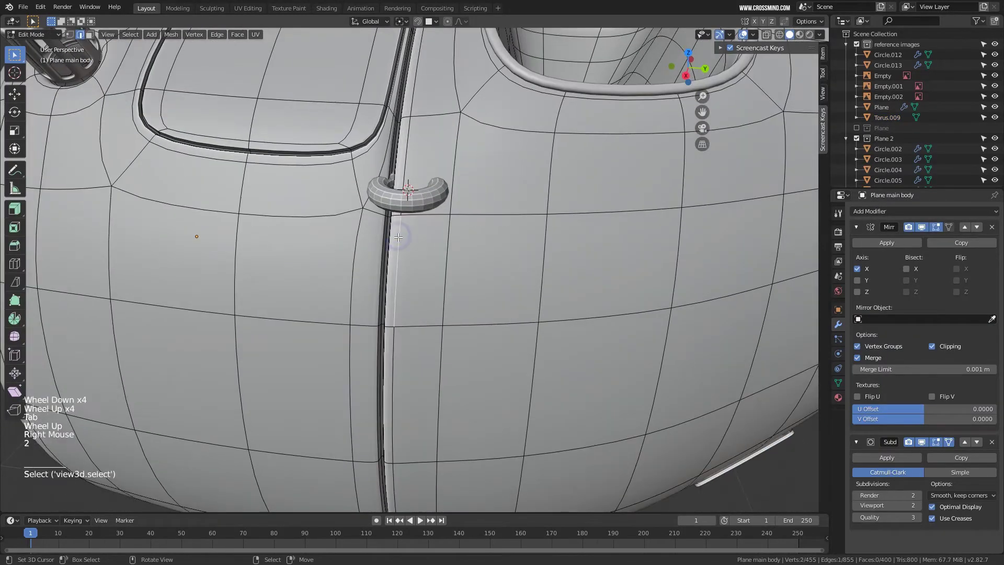
pyautogui.scroll(-4, 428, 245)
pyautogui.moveTo(428, 245); pyautogui.dragTo(435, 241, button='middle')
pyautogui.hotkey('shift', 'd')
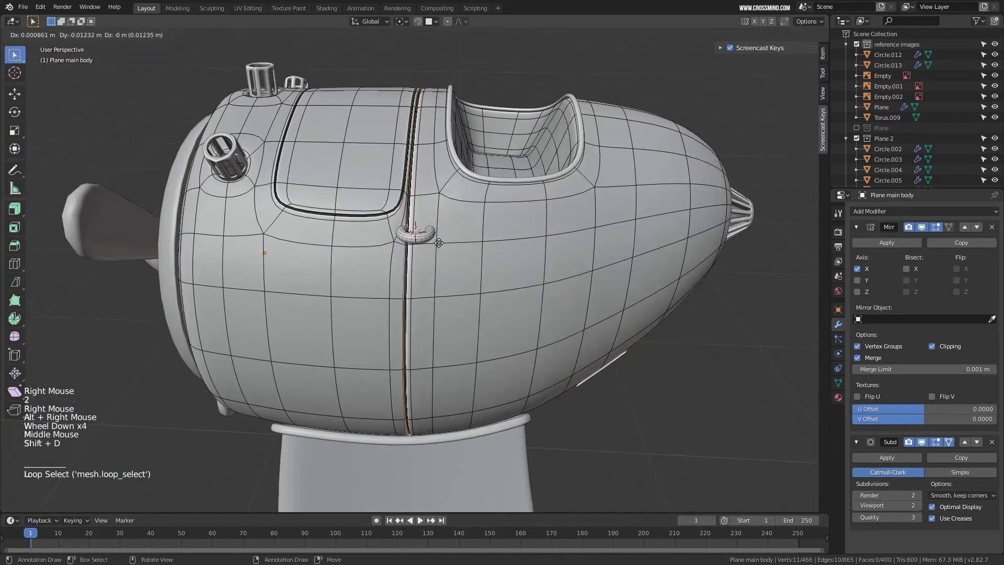
pyautogui.middleClick(440, 239)
# Separate the duplicated seam loop from the main body into its own object.
pyautogui.scroll(2, 485, 232)
pyautogui.press('space')
pyautogui.write('se')
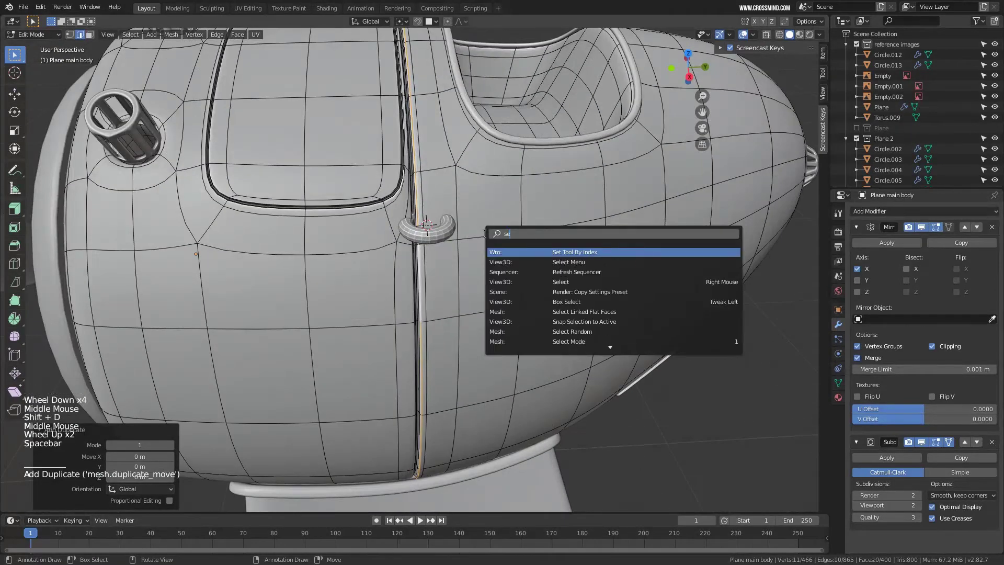
pyautogui.write('pa')
pyautogui.press('Return')
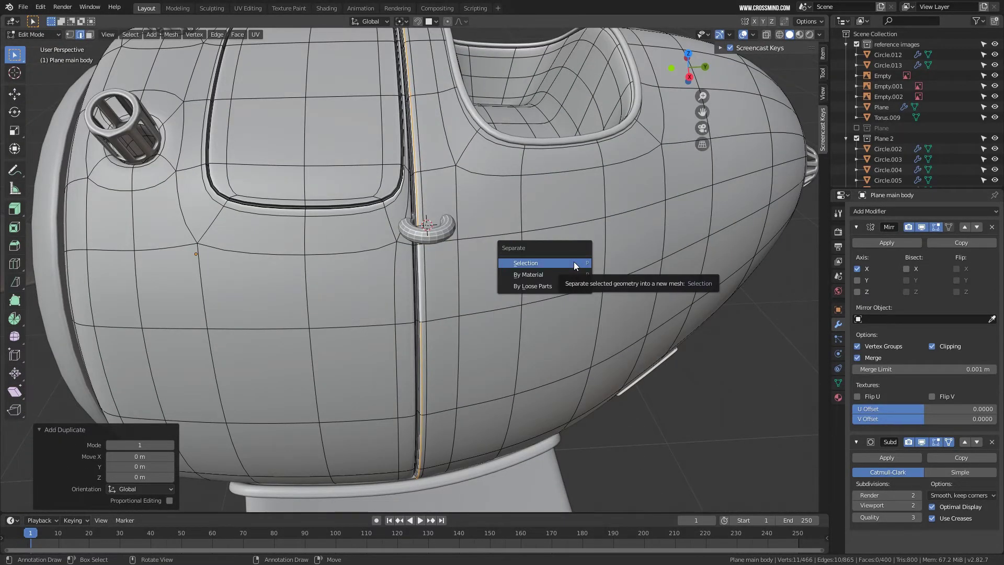
pyautogui.click(573, 261)
# Leave mesh editing and select the separated seam loop object.
pyautogui.moveTo(502, 259); pyautogui.dragTo(419, 256, button='middle')
pyautogui.press('Tab')
pyautogui.rightClick(418, 259)
pyautogui.rightClick(418, 259)
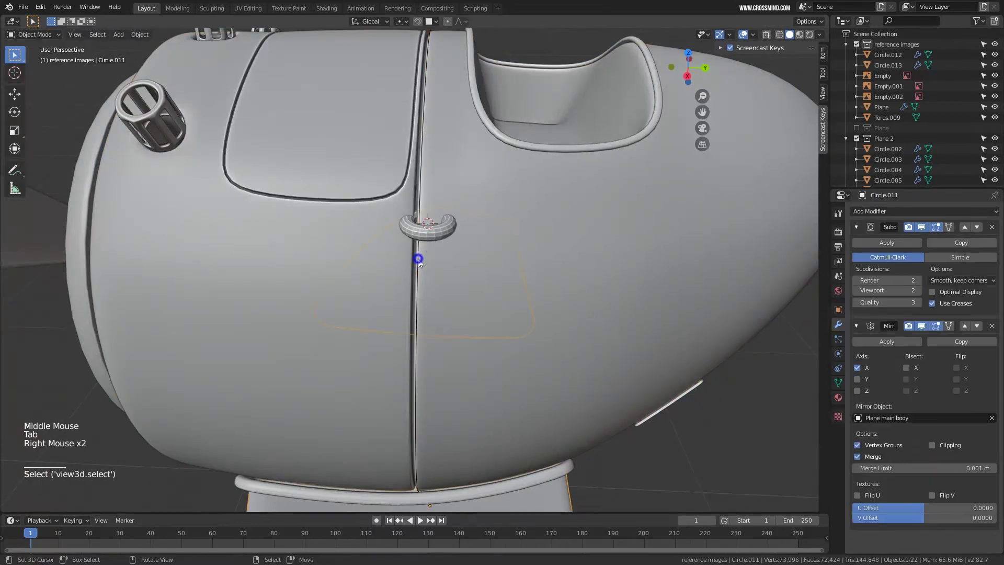
pyautogui.press('g')
pyautogui.rightClick(419, 257)
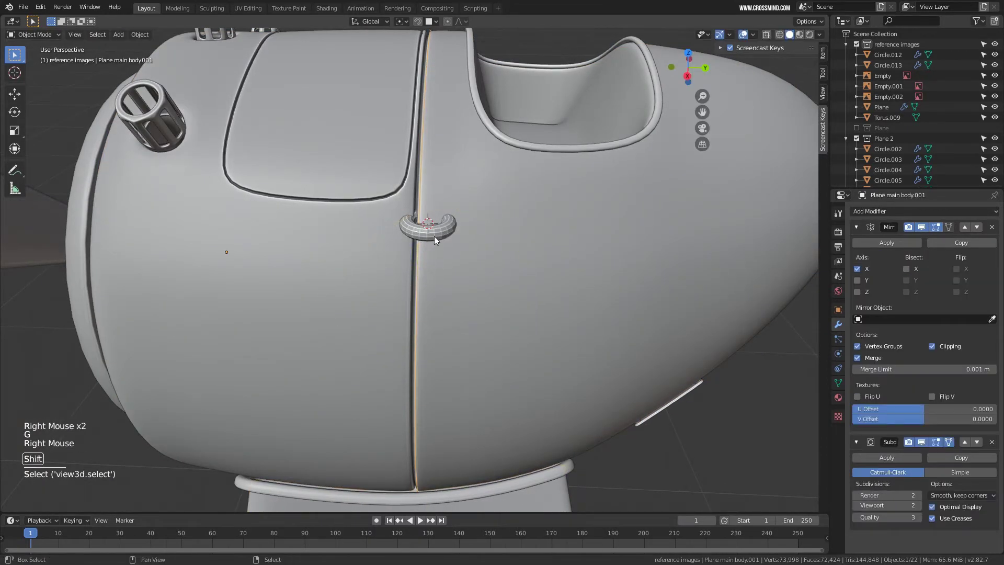
# Add the small torus to the selection and isolate it with the seam loop in local view.
pyautogui.keyDown('shift'); pyautogui.rightClick(435, 236); pyautogui.keyUp('shift')
pyautogui.moveTo(434, 236); pyautogui.dragTo(463, 238, button='middle')
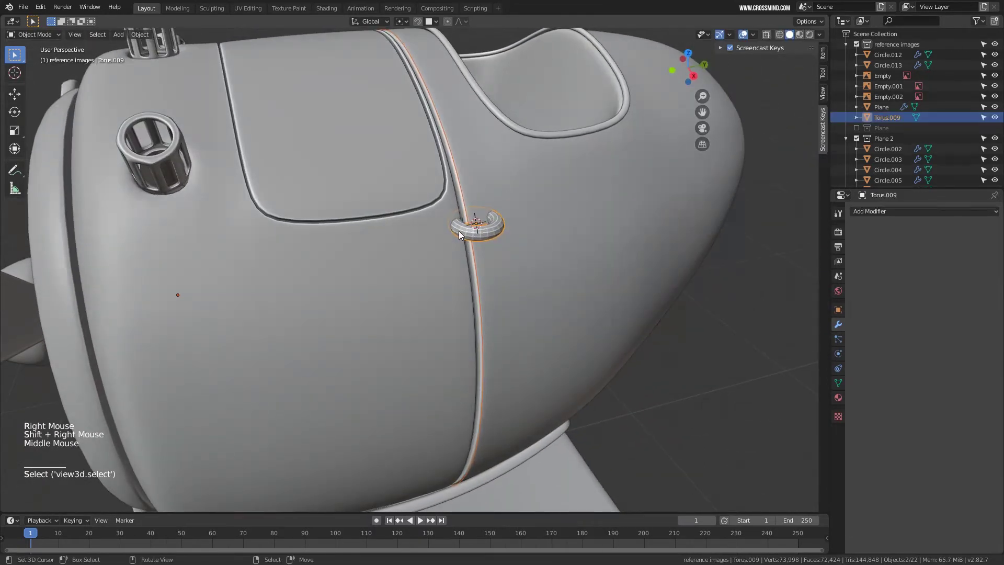
pyautogui.press('KP_Divide')
pyautogui.scroll(4, 551, 284)
pyautogui.scroll(-4, 570, 285)
pyautogui.moveTo(551, 285); pyautogui.dragTo(537, 267, button='middle')
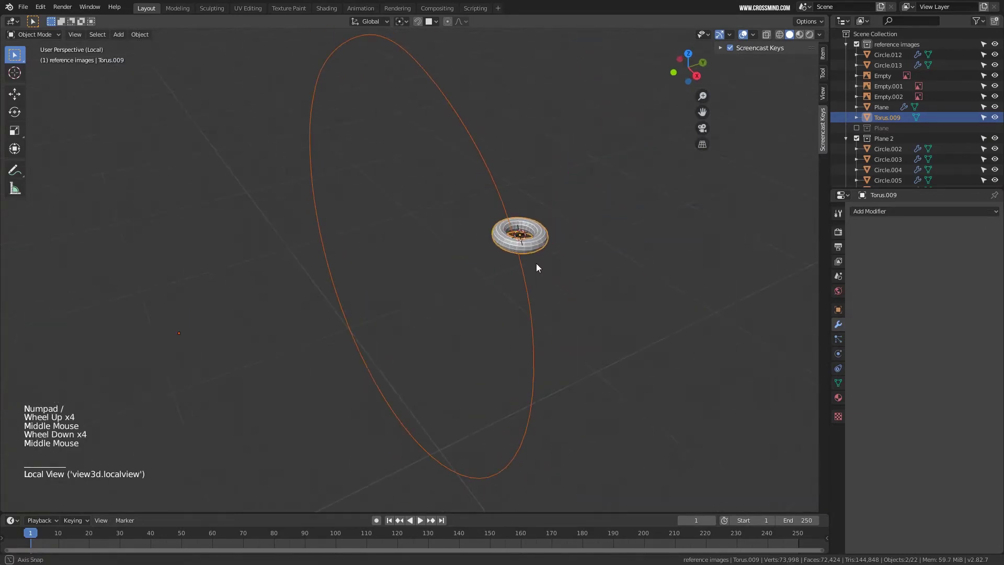
# Select only the torus and add an Array modifier and a Curve modifier to it.
pyautogui.rightClick(550, 266)
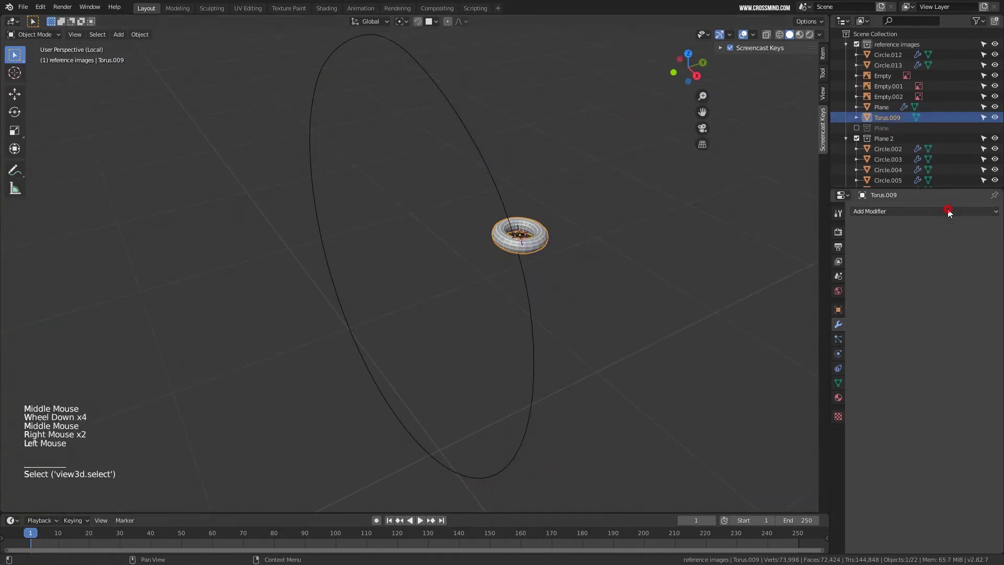
pyautogui.click(948, 210)
pyautogui.click(791, 236)
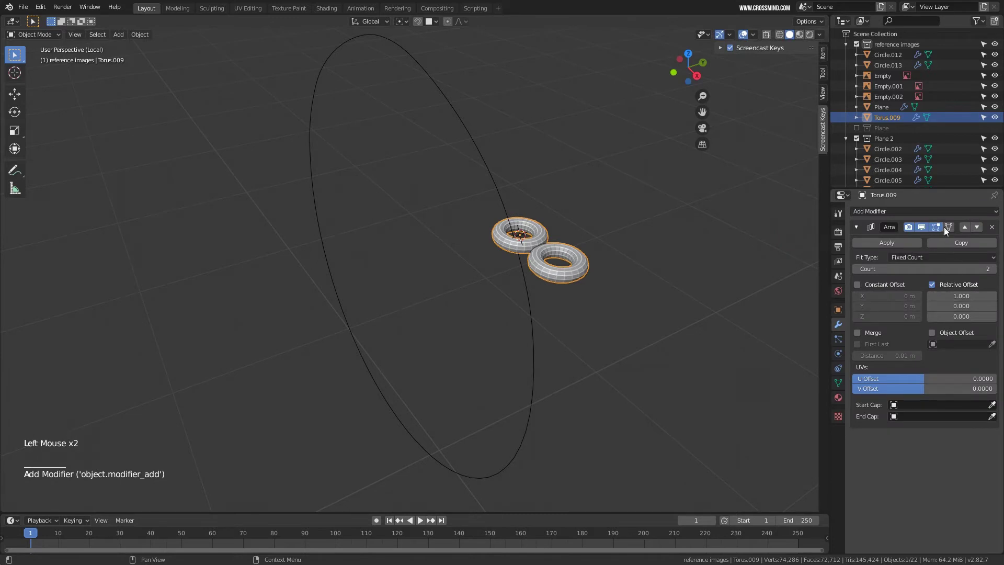
pyautogui.click(944, 211)
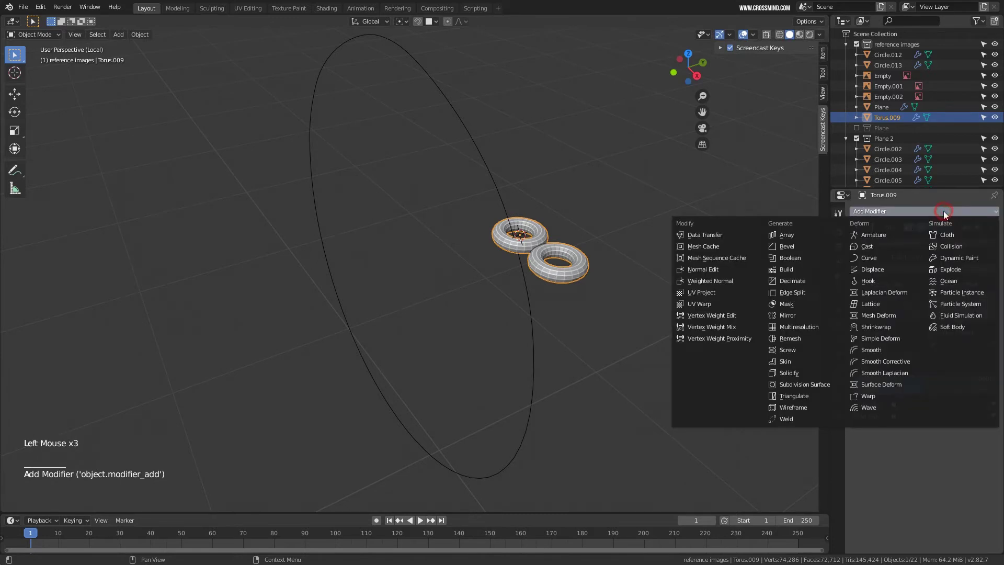
pyautogui.click(883, 259)
# Convert the separated seam loop from a mesh to a curve.
pyautogui.scroll(-1, 482, 227)
pyautogui.moveTo(614, 314); pyautogui.dragTo(477, 229, button='middle')
pyautogui.rightClick(490, 199)
pyautogui.press('space')
pyautogui.write('Separat')
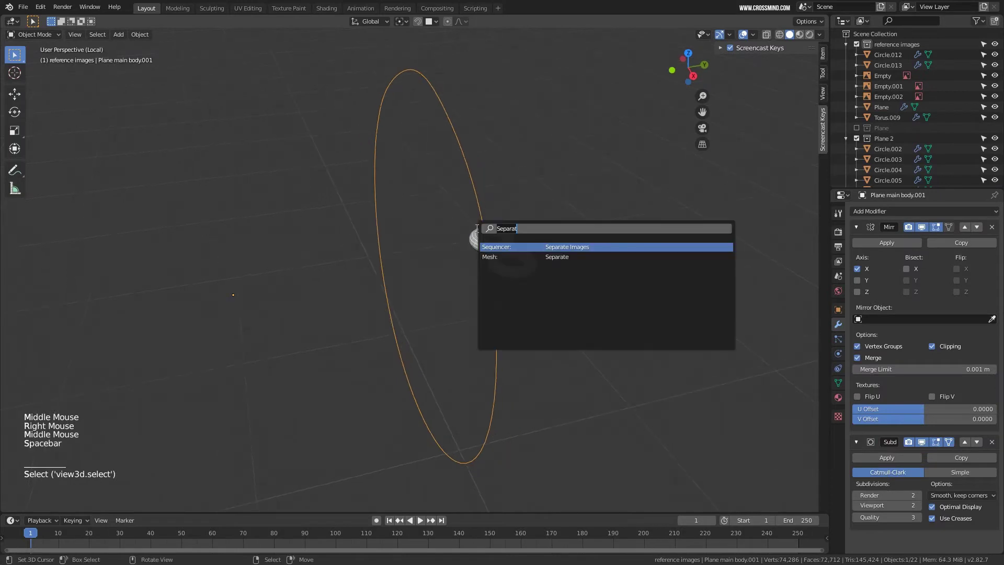
pyautogui.write('nvert')
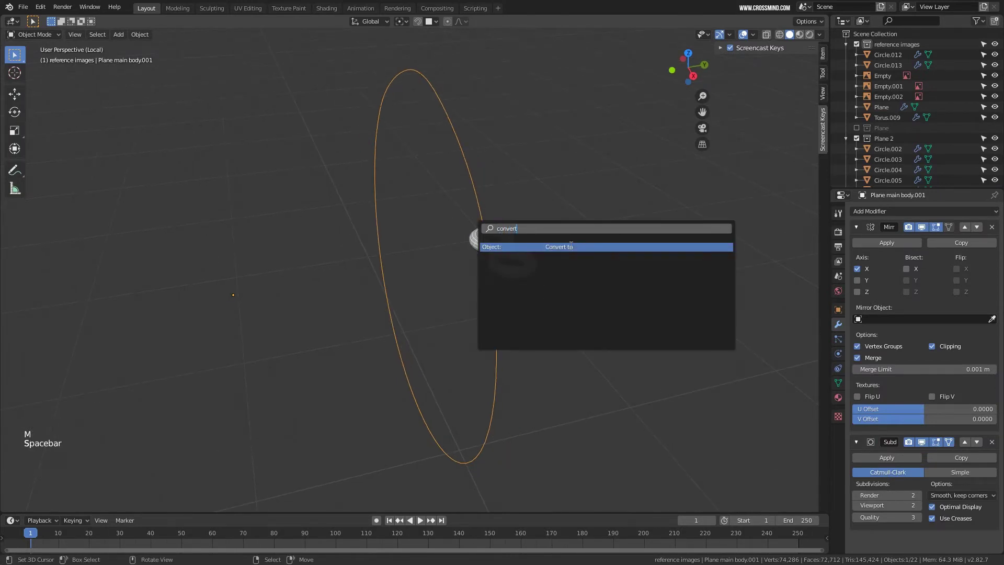
pyautogui.click(571, 247)
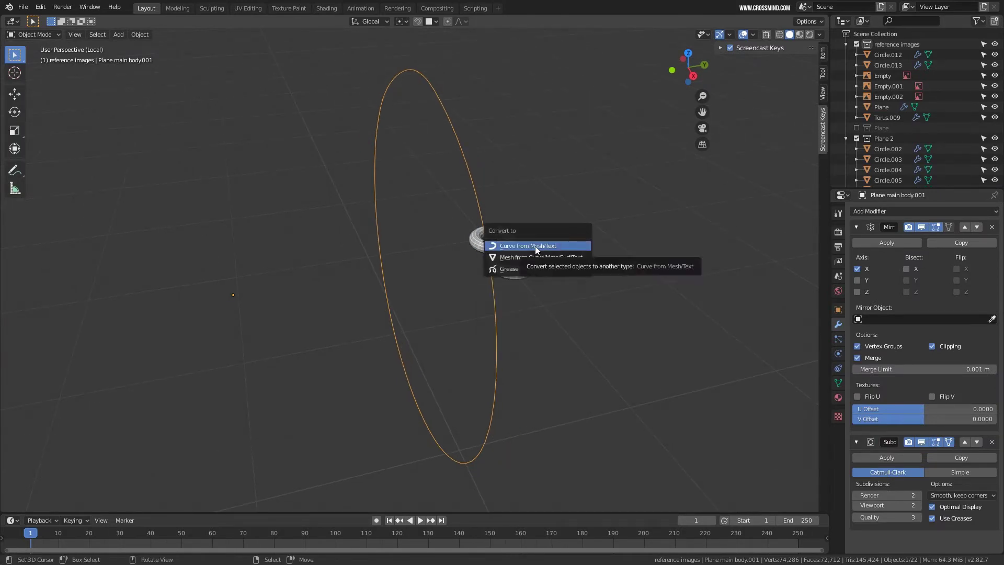
pyautogui.click(544, 247)
# Assign the converted seam loop as the object of the torus's Curve modifier.
pyautogui.moveTo(544, 247); pyautogui.dragTo(518, 274, button='middle')
pyautogui.rightClick(551, 264)
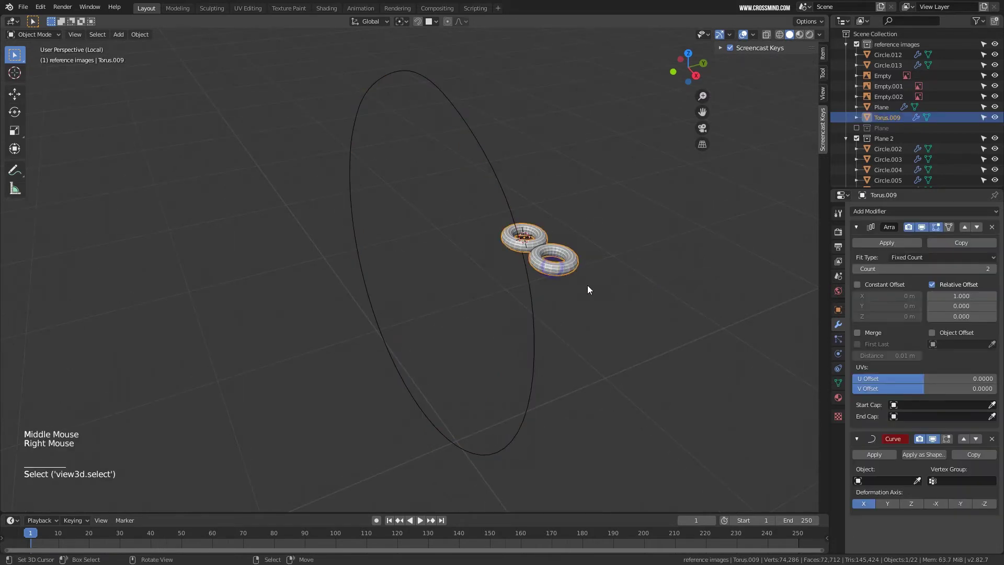
pyautogui.keyDown('shift'); pyautogui.moveTo(587, 284); pyautogui.dragTo(652, 360, button='middle'); pyautogui.keyUp('shift')
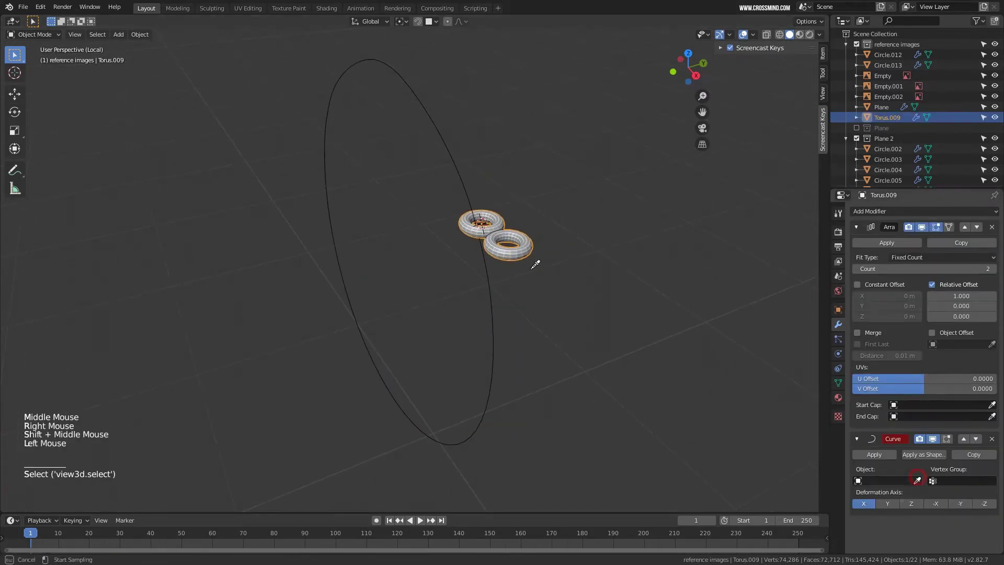
pyautogui.click(466, 175)
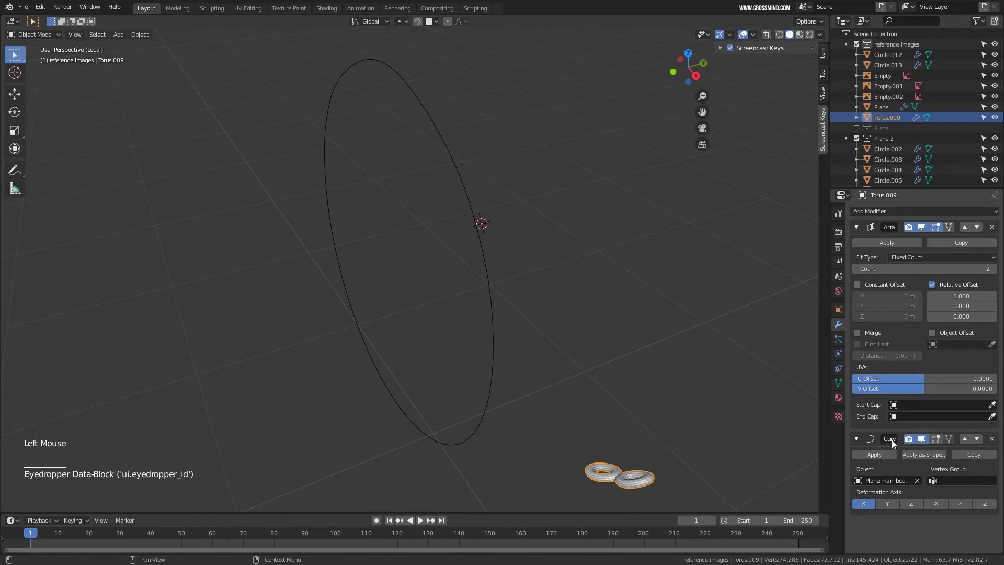
pyautogui.scroll(-2, 560, 369)
pyautogui.moveTo(561, 369); pyautogui.dragTo(568, 361, button='middle')
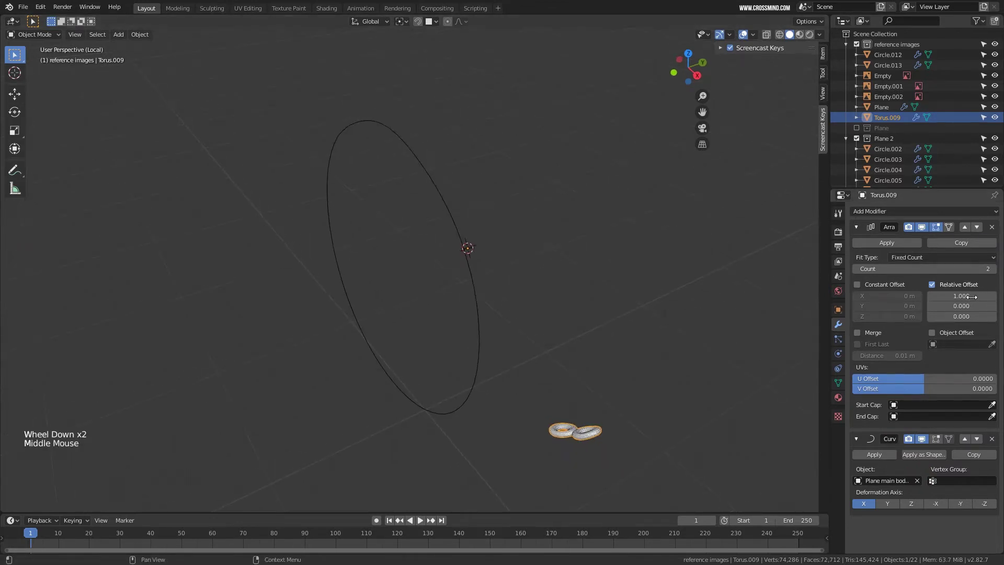
# Set the torus array's count to 12 and its relative X offset to 2.9.
pyautogui.moveTo(733, 296); pyautogui.dragTo(808, 265, button='middle')
pyautogui.click(994, 269)
pyautogui.click(994, 269)
pyautogui.click(994, 269)
pyautogui.click(994, 269)
pyautogui.click(994, 269)
pyautogui.click(993, 269)
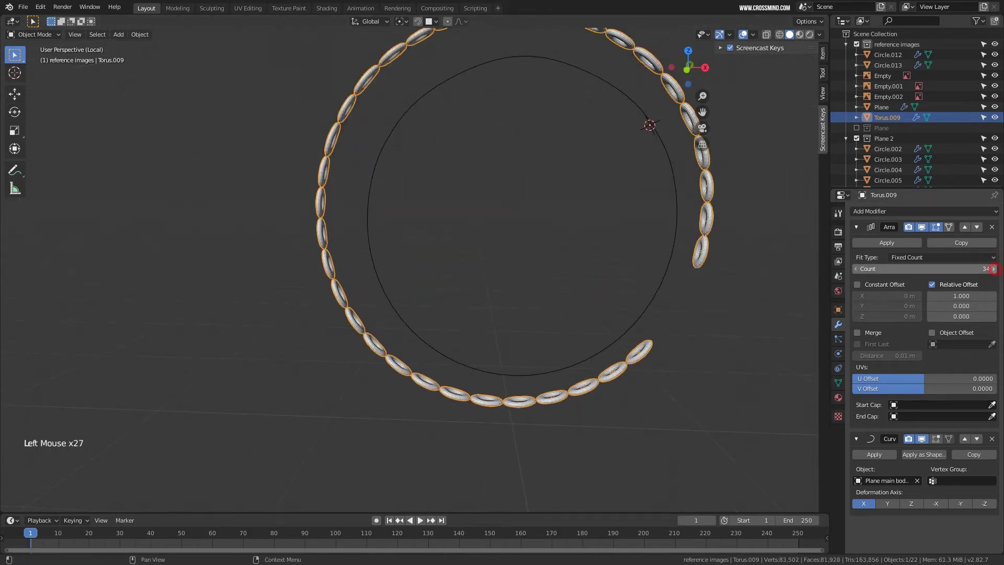
pyautogui.write('2')
pyautogui.press('Return')
pyautogui.keyDown('shift'); pyautogui.moveTo(680, 345); pyautogui.dragTo(674, 325, button='middle'); pyautogui.keyUp('shift')
pyautogui.moveTo(961, 296); pyautogui.dragTo(989, 296)
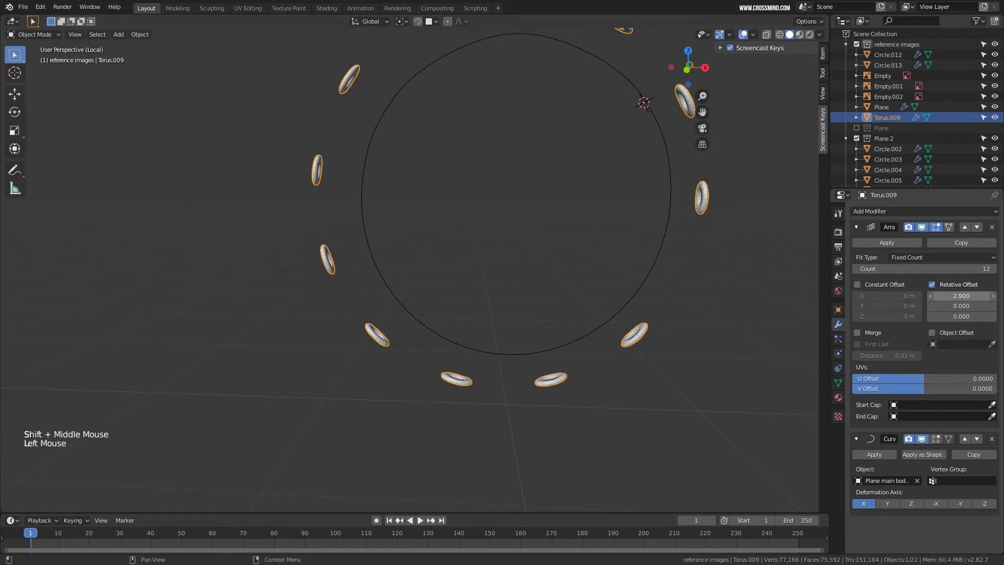
# Move the ring array along Y by about -0.708 m toward the plane of the seam curve.
pyautogui.press('Tab')
pyautogui.middleClick(670, 286)
pyautogui.middleClick(670, 286)
pyautogui.press('KP_1')
pyautogui.press('KP_3')
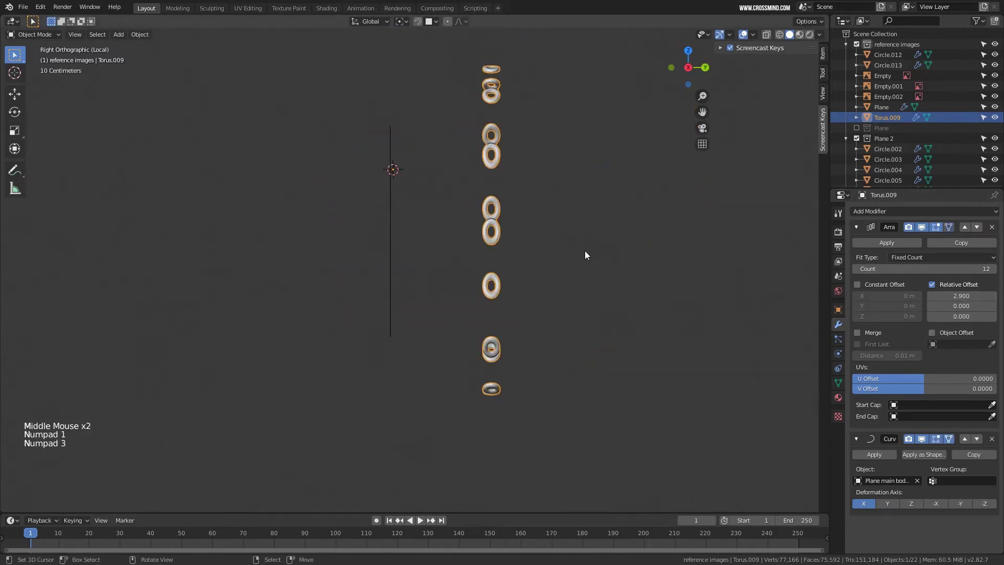
pyautogui.press('g')
pyautogui.press('y')
pyautogui.click(486, 254)
# Move the ring array in the front view until it is centred around the circular seam curve.
pyautogui.moveTo(487, 254); pyautogui.dragTo(513, 256, button='middle')
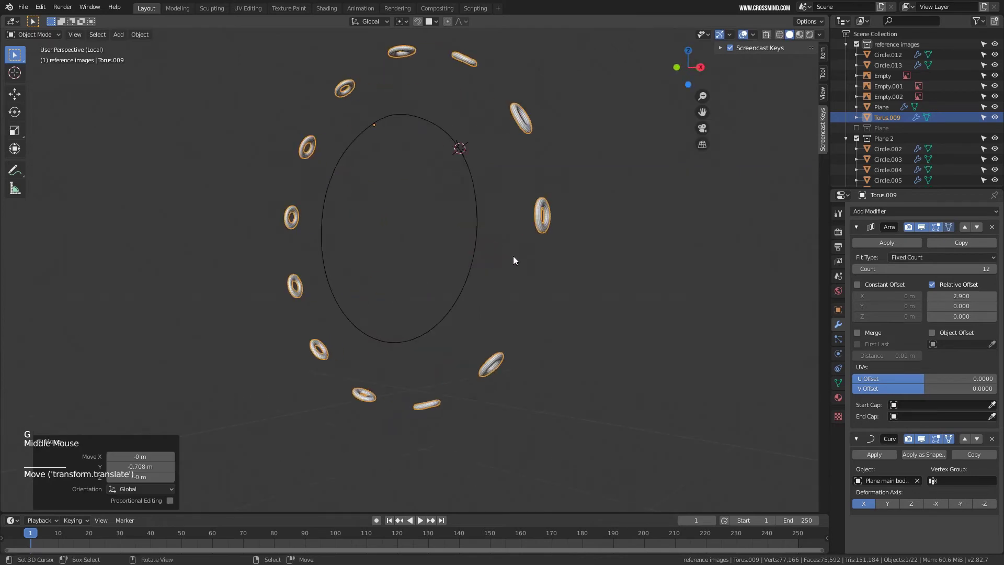
pyautogui.press('KP_1')
pyautogui.press('g')
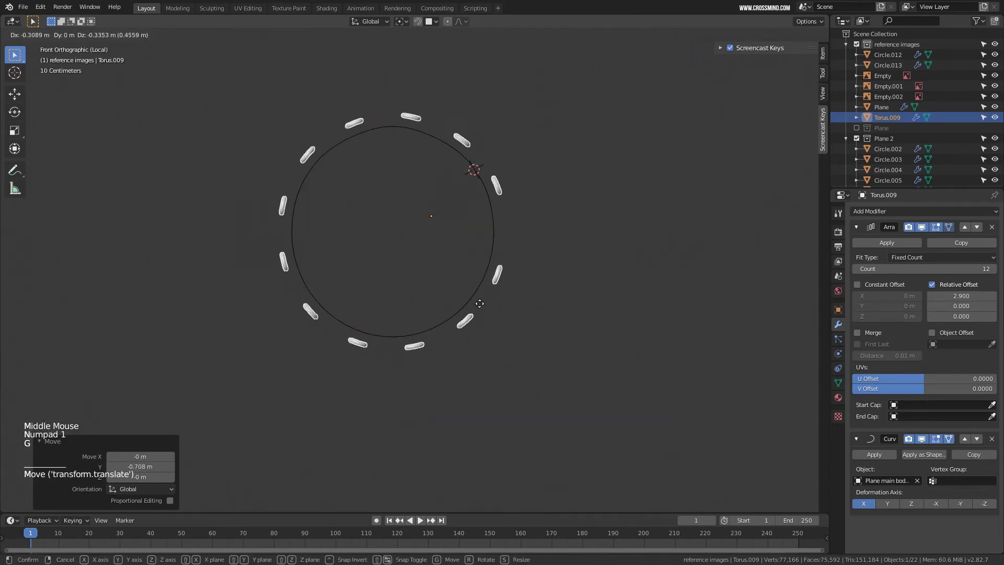
pyautogui.click(484, 313)
# Fine-tune the ring array's position along Y so the rings sit on the seam curve.
pyautogui.moveTo(517, 254); pyautogui.dragTo(457, 222, button='middle')
pyautogui.scroll(2, 445, 272)
pyautogui.press('g')
pyautogui.press('y')
pyautogui.click(453, 239)
# Enter mesh editing on the torus and scale its whole mesh down to tighten the rings around the seam curve.
pyautogui.scroll(1, 458, 223)
pyautogui.keyDown('shift'); pyautogui.moveTo(485, 259); pyautogui.dragTo(499, 283, button='middle'); pyautogui.keyUp('shift')
pyautogui.scroll(1, 500, 282)
pyautogui.press('Tab')
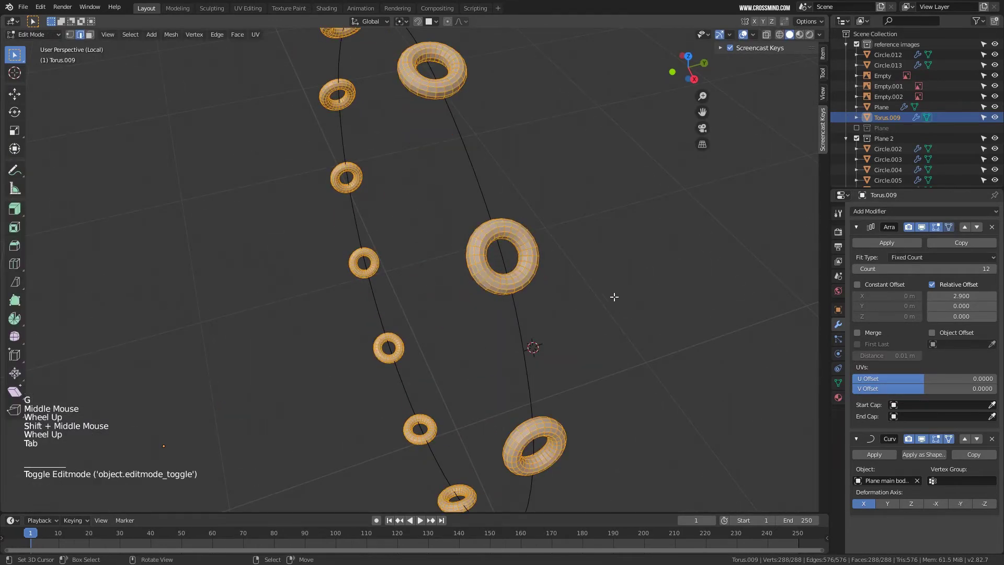
pyautogui.press('s')
pyautogui.press('s')
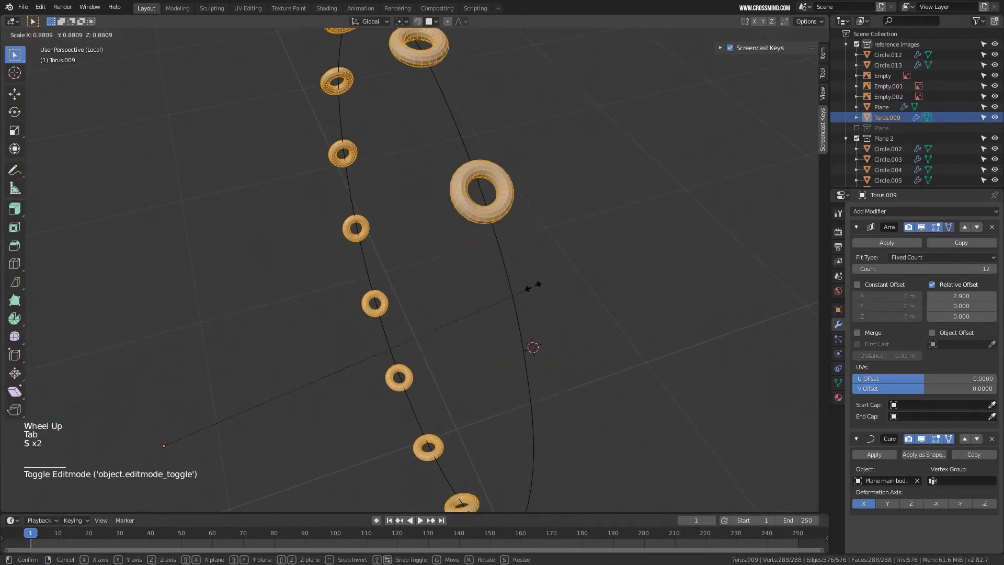
pyautogui.rightClick(495, 267)
pyautogui.scroll(-2, 690, 373)
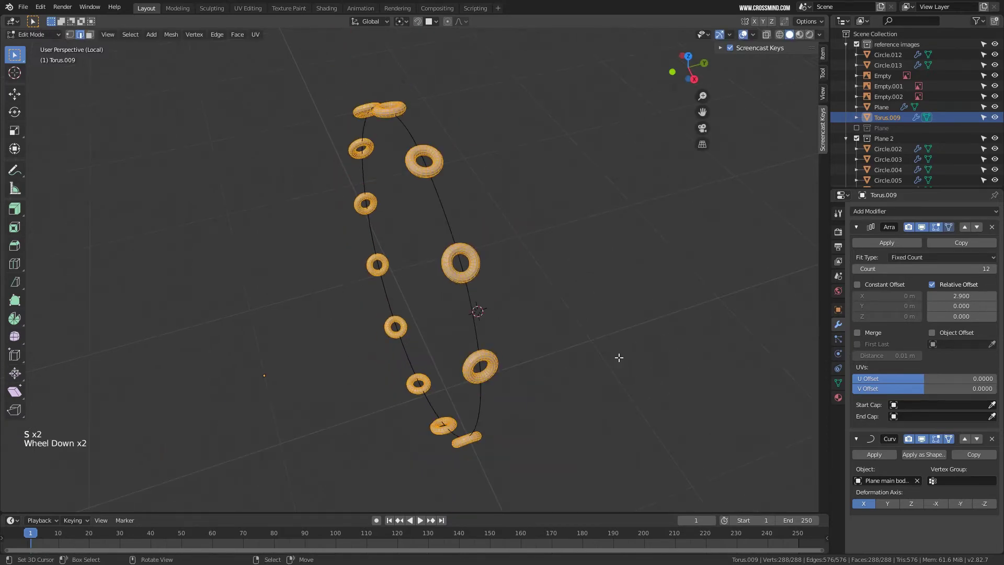
pyautogui.moveTo(619, 356); pyautogui.dragTo(601, 376, button='middle')
pyautogui.press('s')
pyautogui.click(454, 374)
# Leave local view and scale the torus mesh by about 0.716 to fit the rings against the fuselage.
pyautogui.keyDown('shift'); pyautogui.moveTo(454, 375); pyautogui.dragTo(497, 282, button='middle'); pyautogui.keyUp('shift')
pyautogui.press('KP_Divide')
pyautogui.scroll(-2, 518, 343)
pyautogui.scroll(-2, 416, 288)
pyautogui.moveTo(497, 282); pyautogui.dragTo(540, 213, button='middle')
pyautogui.scroll(2, 569, 277)
pyautogui.press('s')
pyautogui.click(557, 289)
# Scale the torus mesh by about 0.971 to refine the rings' fit along the underside of the body seam.
pyautogui.moveTo(586, 314); pyautogui.dragTo(515, 267, button='middle')
pyautogui.keyDown('shift'); pyautogui.moveTo(528, 366); pyautogui.dragTo(539, 294, button='middle'); pyautogui.keyUp('shift')
pyautogui.scroll(3, 529, 286)
pyautogui.press('s')
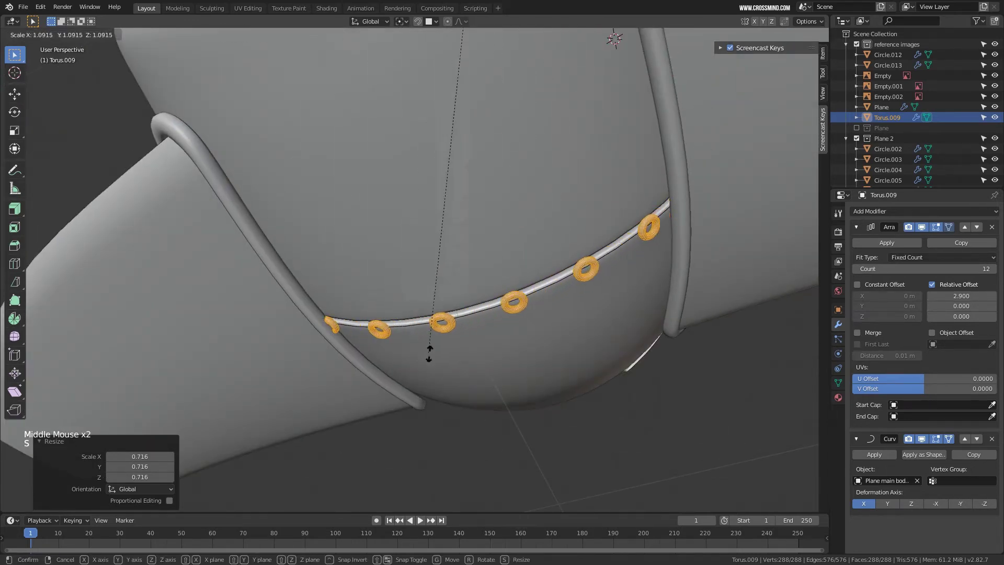
pyautogui.click(168, 167)
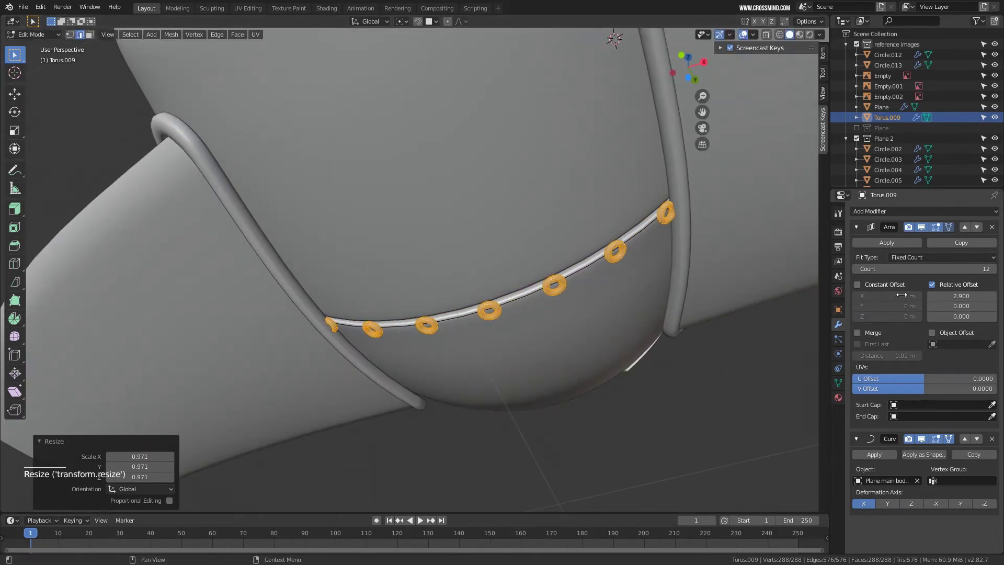
# Switch the rings' Array modifier from relative to constant offset, using 4.94 m in X and a count of 20.
pyautogui.click(932, 284)
pyautogui.scroll(-4, 603, 293)
pyautogui.moveTo(604, 294); pyautogui.dragTo(508, 452, button='middle')
pyautogui.click(857, 284)
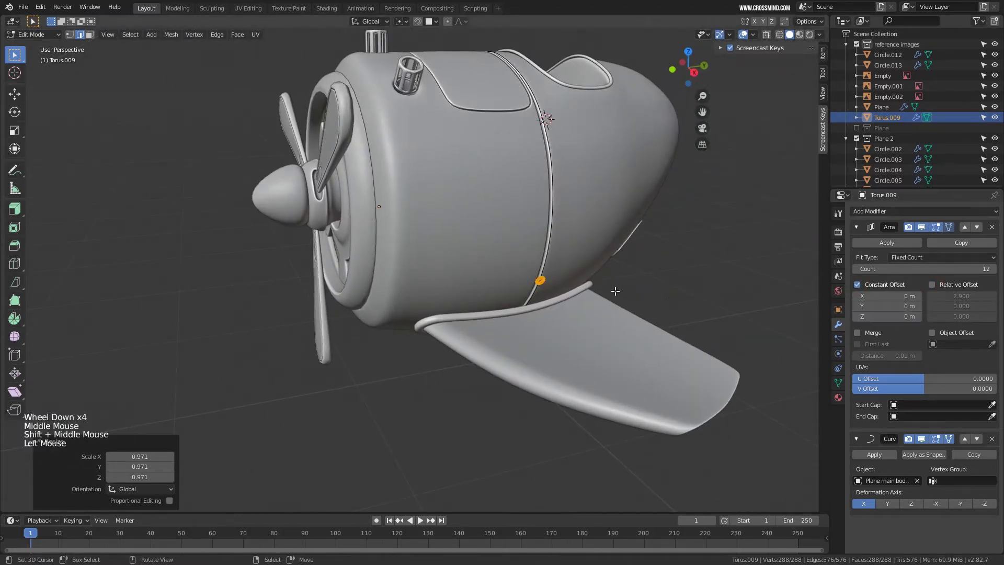
pyautogui.moveTo(616, 287); pyautogui.dragTo(990, 318, button='middle')
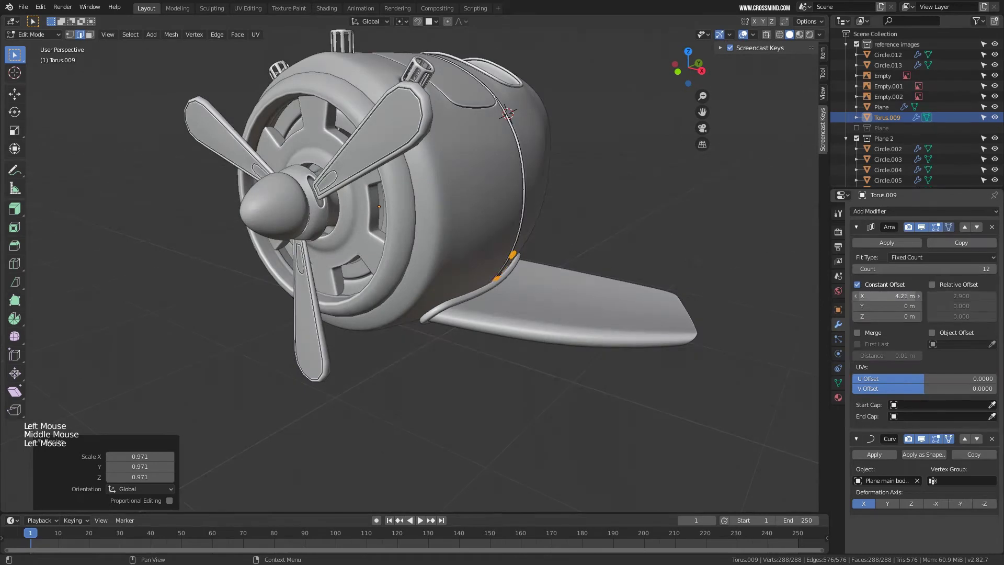
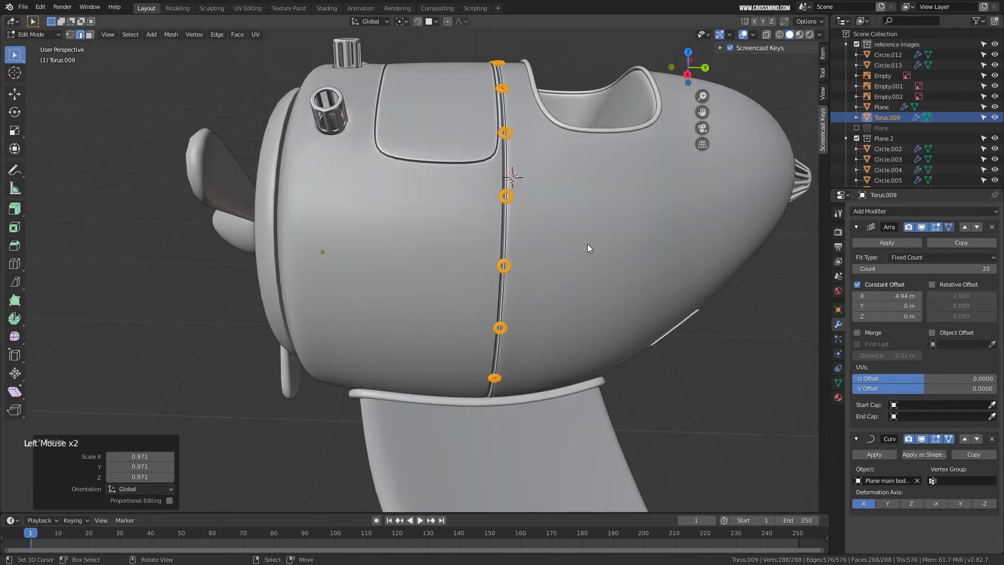
# Move the ring mesh about 0.03 m along Y to sit beside the fuselage seam, then rescale it and leave mesh editing.
pyautogui.moveTo(588, 244); pyautogui.dragTo(583, 239, button='middle')
pyautogui.scroll(2, 583, 238)
pyautogui.press('g')
pyautogui.press('y')
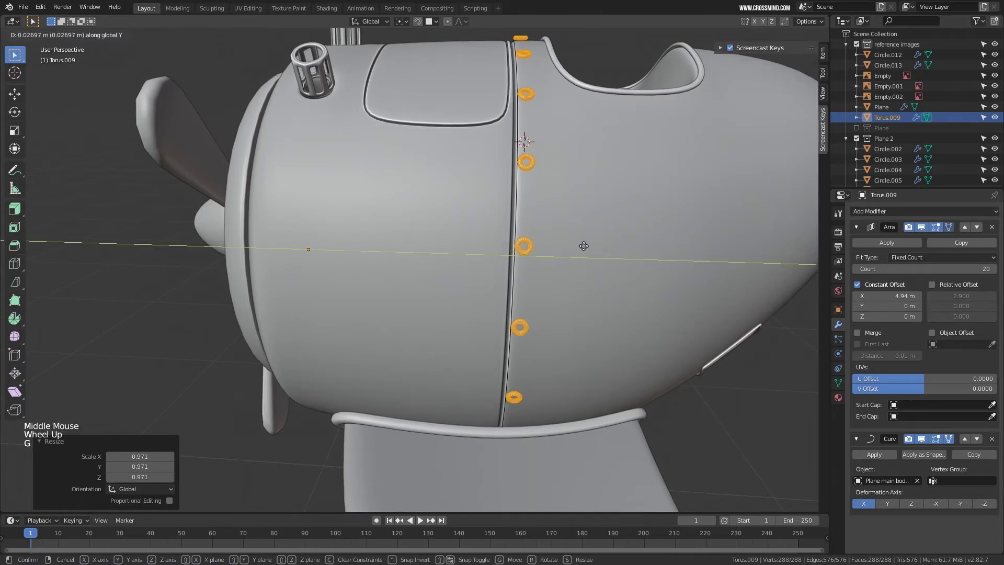
pyautogui.click(586, 245)
pyautogui.moveTo(588, 246); pyautogui.dragTo(649, 328, button='middle')
pyautogui.press('s')
pyautogui.click(580, 245)
pyautogui.press('Tab')
# Examine the placement and spacing of the rings beside the fuselage seam from several angles.
pyautogui.scroll(2, 635, 244)
pyautogui.scroll(-4, 651, 230)
pyautogui.rightClick(549, 284)
pyautogui.scroll(3, 649, 328)
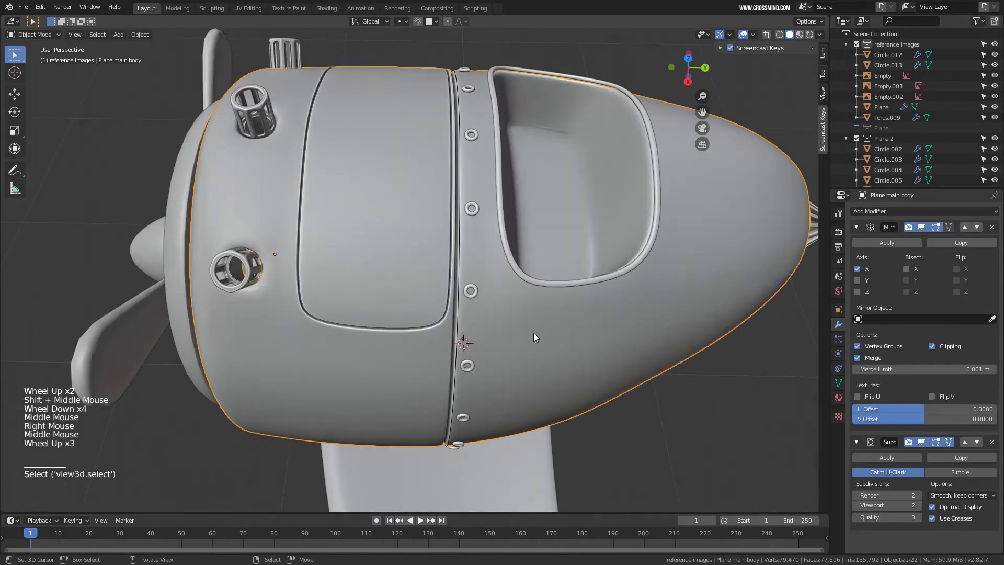
pyautogui.scroll(3, 594, 294)
pyautogui.moveTo(534, 333); pyautogui.dragTo(622, 272, button='middle')
pyautogui.moveTo(622, 272); pyautogui.dragTo(647, 252, button='middle')
pyautogui.rightClick(735, 157)
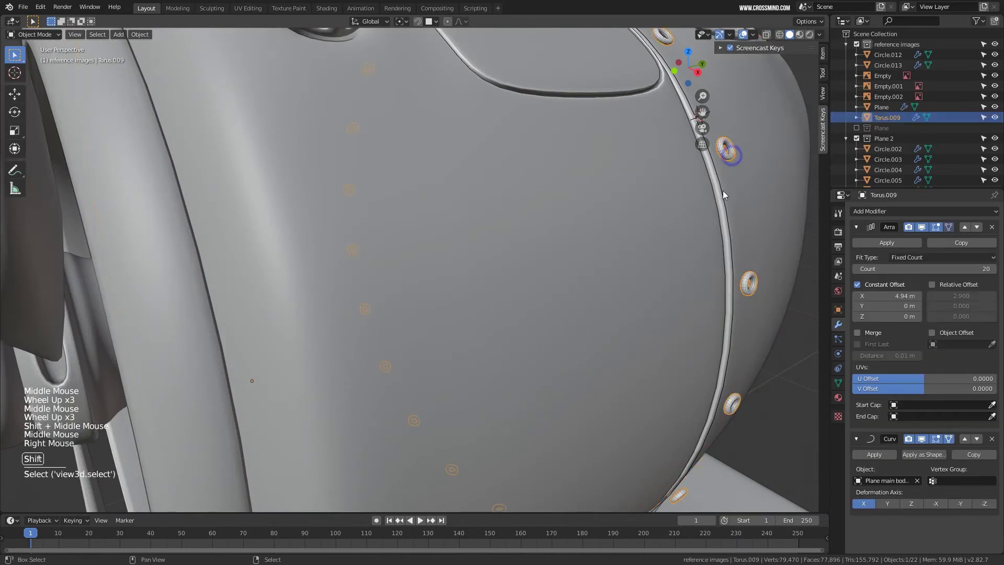
pyautogui.keyDown('shift'); pyautogui.moveTo(723, 191); pyautogui.dragTo(601, 184, button='middle'); pyautogui.keyUp('shift')
pyautogui.scroll(-1, 607, 228)
pyautogui.moveTo(607, 228); pyautogui.dragTo(572, 237, button='middle')
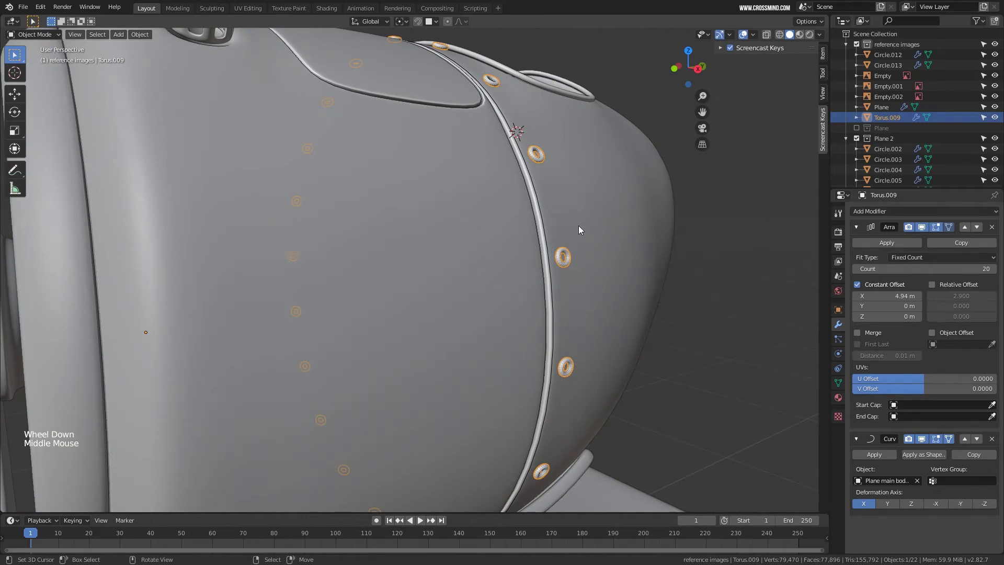
pyautogui.scroll(-3, 586, 302)
pyautogui.moveTo(585, 302); pyautogui.dragTo(556, 325, button='middle')
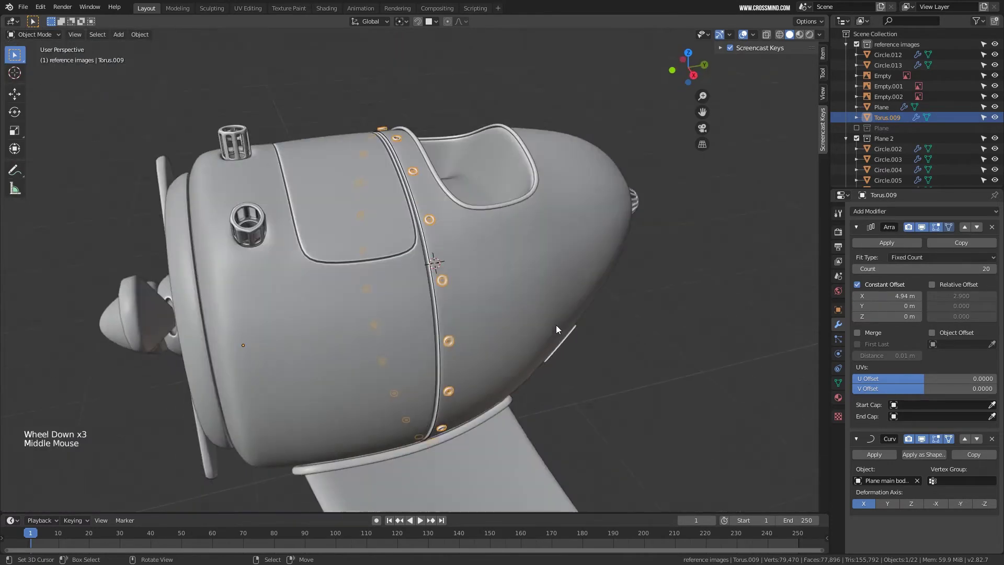
pyautogui.keyDown('shift'); pyautogui.moveTo(306, 324); pyautogui.dragTo(206, 262, button='middle'); pyautogui.keyUp('shift')
pyautogui.scroll(-3, 483, 311)
pyautogui.keyDown('shift'); pyautogui.moveTo(418, 350); pyautogui.dragTo(310, 354, button='middle'); pyautogui.keyUp('shift')
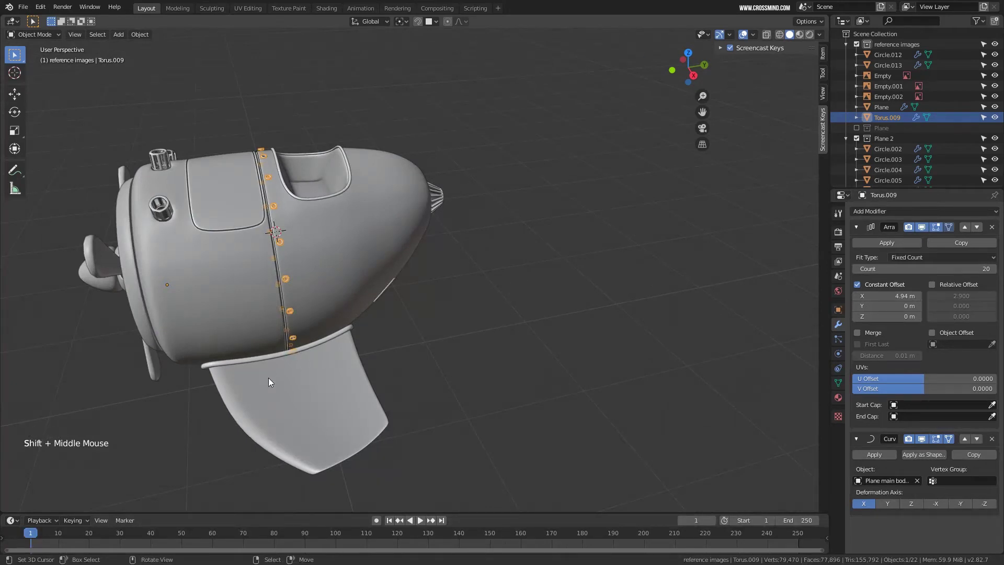
pyautogui.keyDown('shift'); pyautogui.moveTo(385, 275); pyautogui.dragTo(547, 264, button='middle'); pyautogui.keyUp('shift')
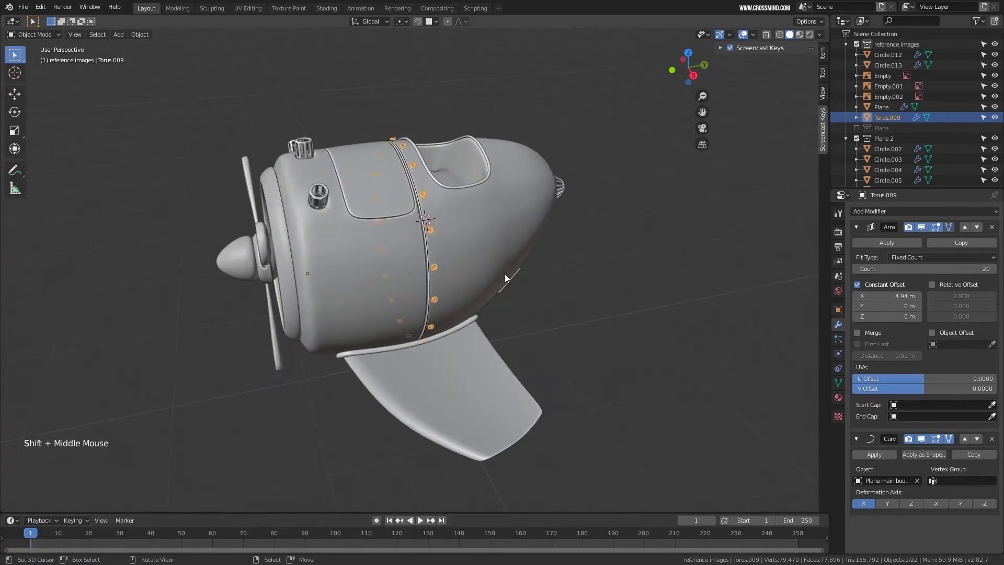
# Edit the ring mesh and move it about -0.0091 m in X, -0.0036 m in Y and -0.0138 m in Z toward the fuselage surface.
pyautogui.scroll(1, 337, 381)
pyautogui.press('Tab')
pyautogui.scroll(1, 467, 254)
pyautogui.moveTo(467, 254); pyautogui.dragTo(581, 230, button='middle')
pyautogui.press('g')
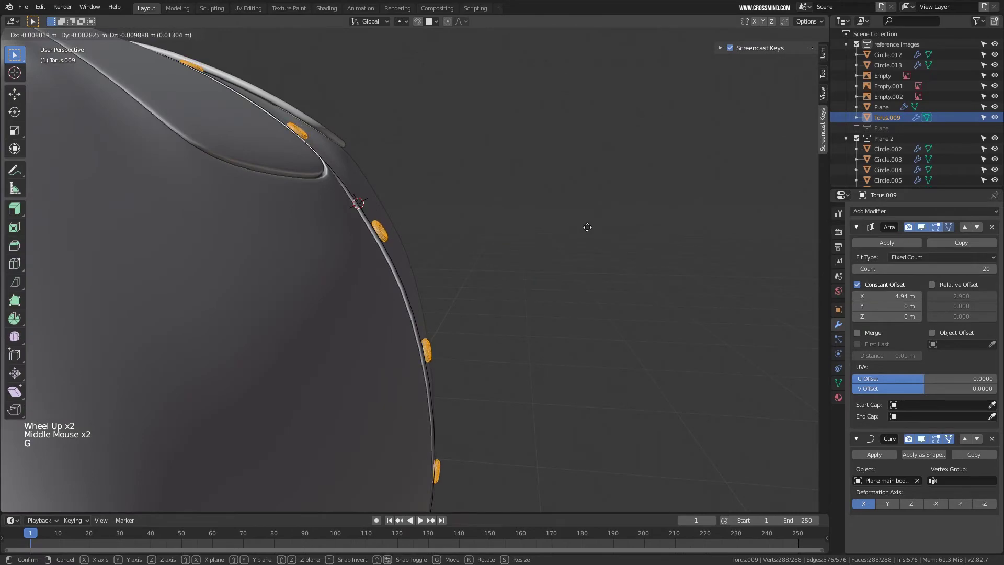
pyautogui.click(586, 232)
# Fine-tune the ring mesh's position by about -0.0003 m in X, 0.001 m in Y and 0.0015 m in Z.
pyautogui.moveTo(530, 265); pyautogui.dragTo(449, 282, button='middle')
pyautogui.scroll(-7, 626, 287)
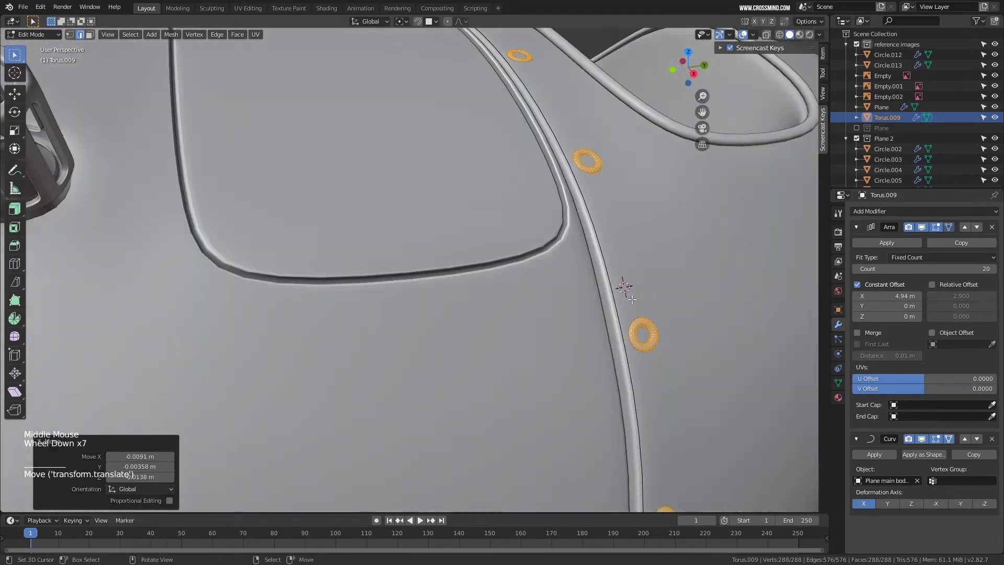
pyautogui.keyDown('shift'); pyautogui.moveTo(626, 287); pyautogui.dragTo(562, 237, button='middle'); pyautogui.keyUp('shift')
pyautogui.press('g')
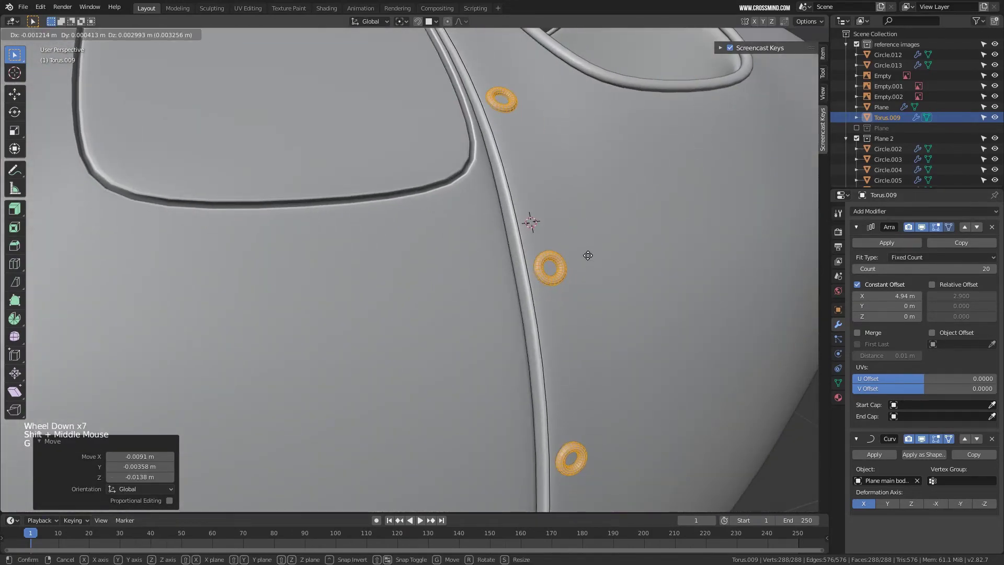
pyautogui.click(590, 254)
# Show the model in wireframe and hide the rings' Array and Curve modifiers in the viewport.
pyautogui.scroll(-4, 560, 292)
pyautogui.moveTo(589, 254); pyautogui.dragTo(680, 252, button='middle')
pyautogui.hotkey('shift', 'z')
pyautogui.click(922, 227)
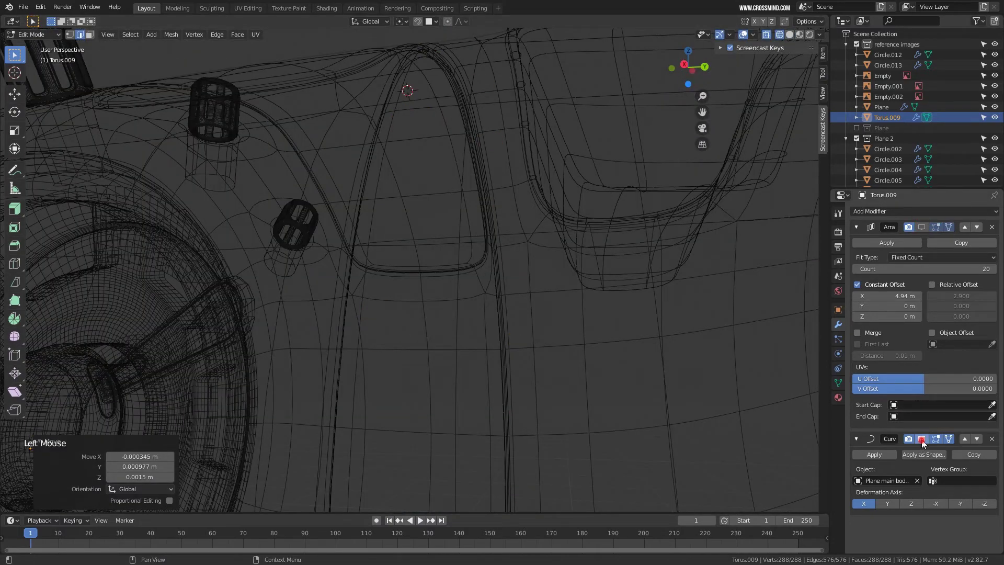
pyautogui.click(923, 440)
# Select the faces in the lower half of the source ring from the front view.
pyautogui.press('KP_Decimal')
pyautogui.scroll(-5, 521, 312)
pyautogui.scroll(5, 425, 285)
pyautogui.moveTo(433, 292); pyautogui.dragTo(427, 273, button='middle')
pyautogui.scroll(3, 425, 285)
pyautogui.press('KP_1')
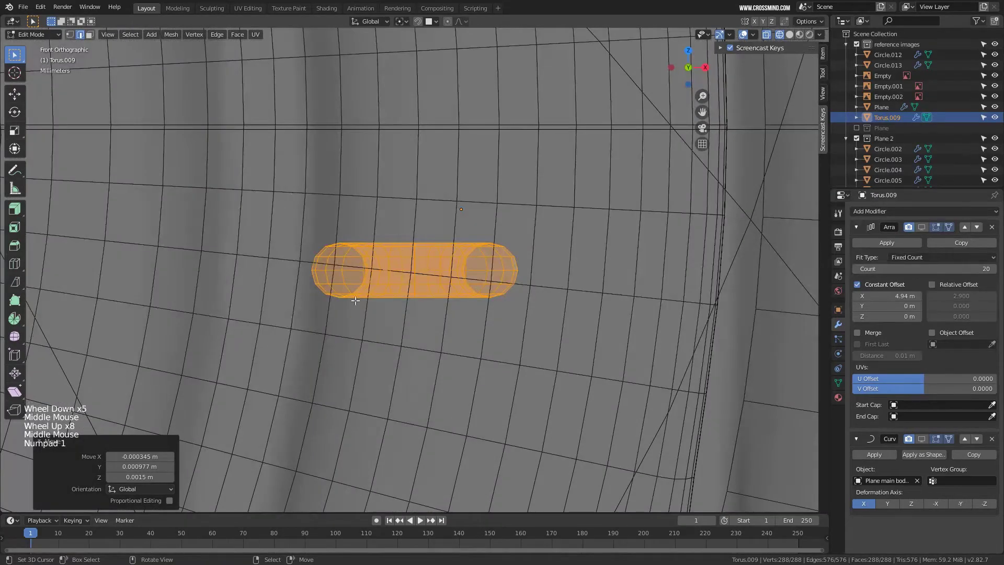
pyautogui.rightClick(382, 278)
pyautogui.press('3')
pyautogui.rightClick(376, 279)
pyautogui.press('b')
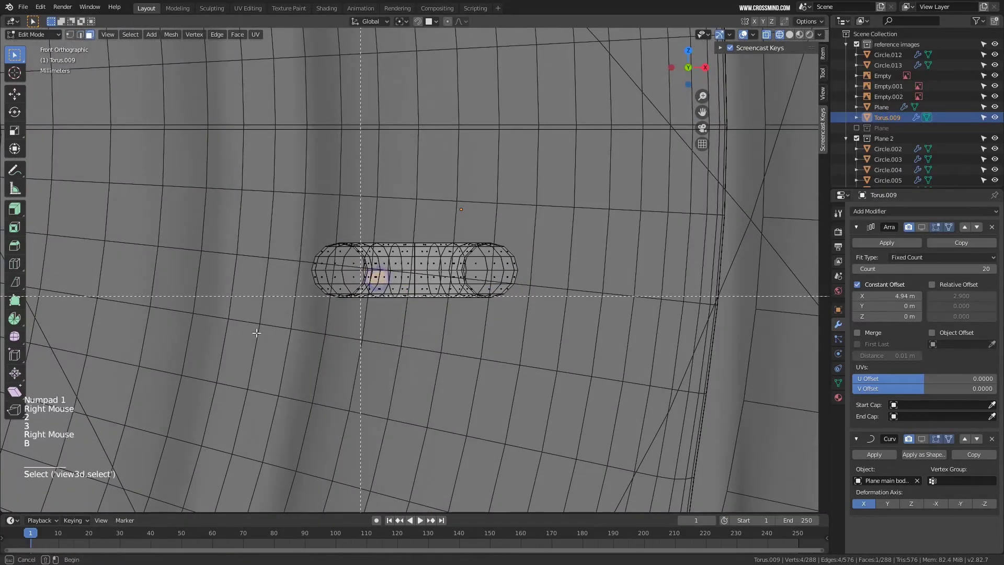
pyautogui.moveTo(595, 274); pyautogui.dragTo(595, 276)
pyautogui.scroll(-9, 576, 294)
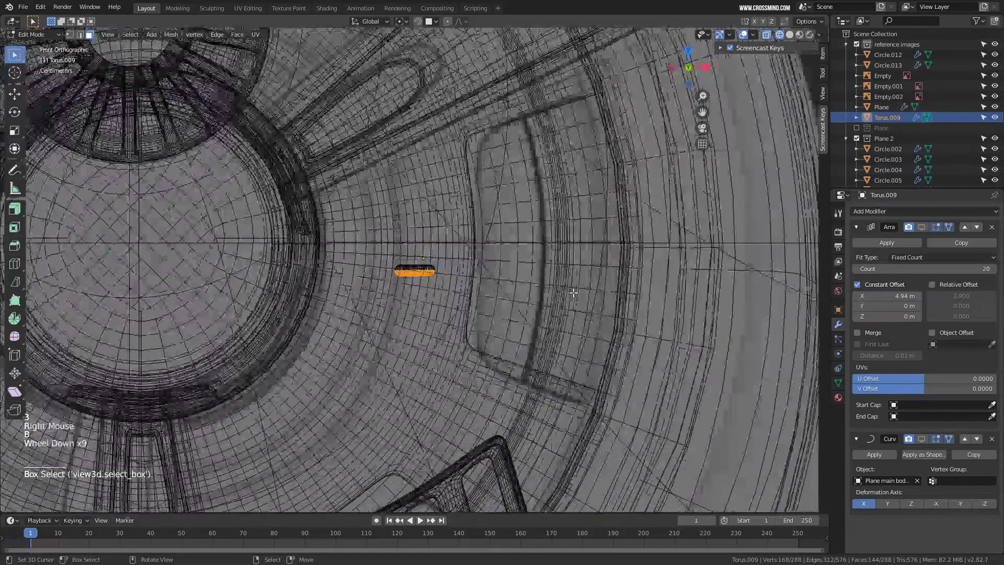
# Leave mesh editing and show the rings' Array and Curve modifiers in the viewport again.
pyautogui.press('Tab')
pyautogui.scroll(-5, 572, 296)
pyautogui.scroll(-5, 571, 292)
pyautogui.moveTo(571, 292)
pyautogui.mouseDown(button='middle')
pyautogui.moveTo(532, 300)
pyautogui.moveTo(532, 314)
pyautogui.moveTo(628, 287)
pyautogui.mouseUp(button='middle')
pyautogui.scroll(3, 531, 313)
pyautogui.press('z')
pyautogui.click(923, 227)
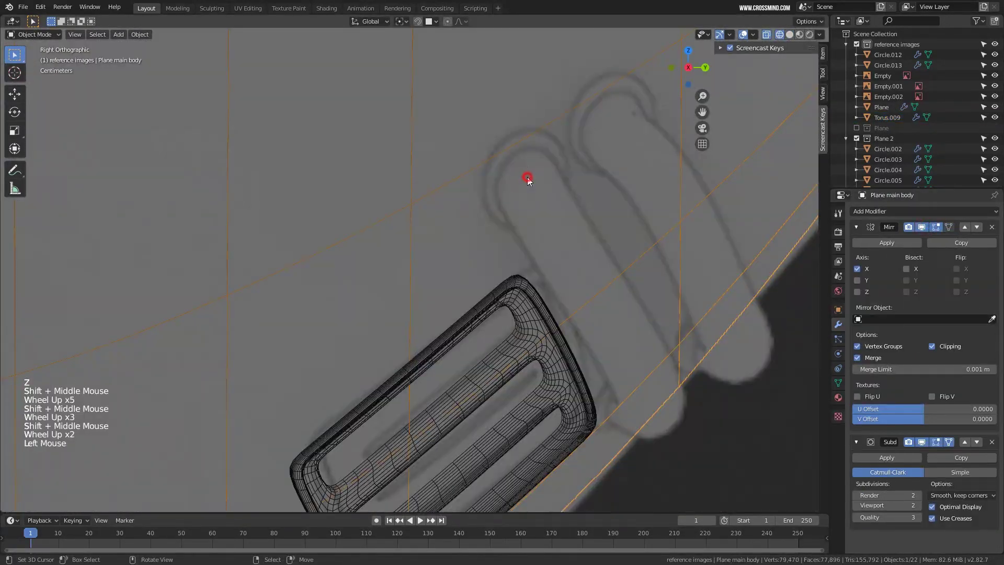
# Add a torus at the upper end of a reference exhaust pipe above the vent and scale it to 0.116.
pyautogui.hotkey('shift', 'a')
pyautogui.moveTo(514, 175)
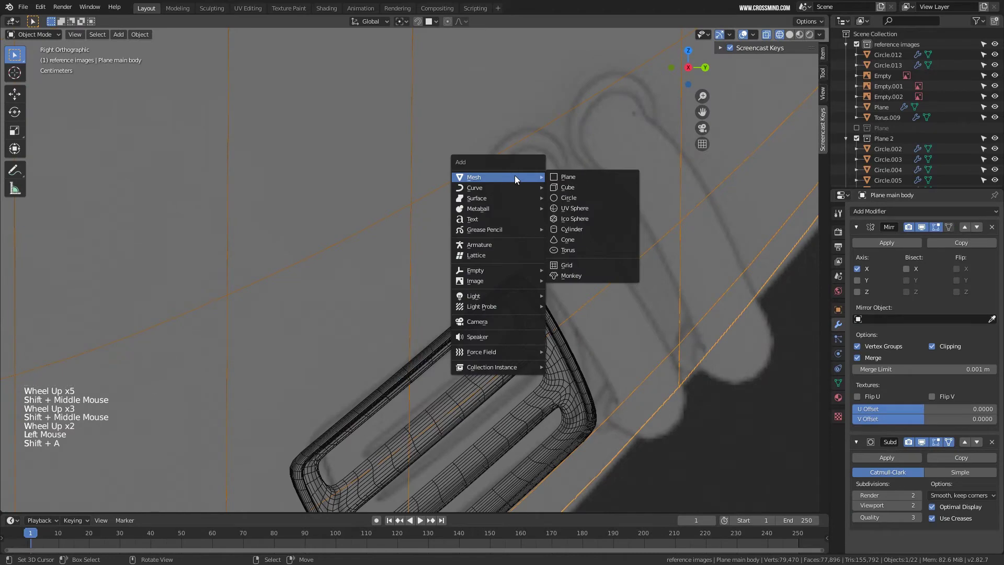
pyautogui.click(568, 250)
pyautogui.scroll(-5, 572, 213)
pyautogui.press('s')
pyautogui.click(427, 178)
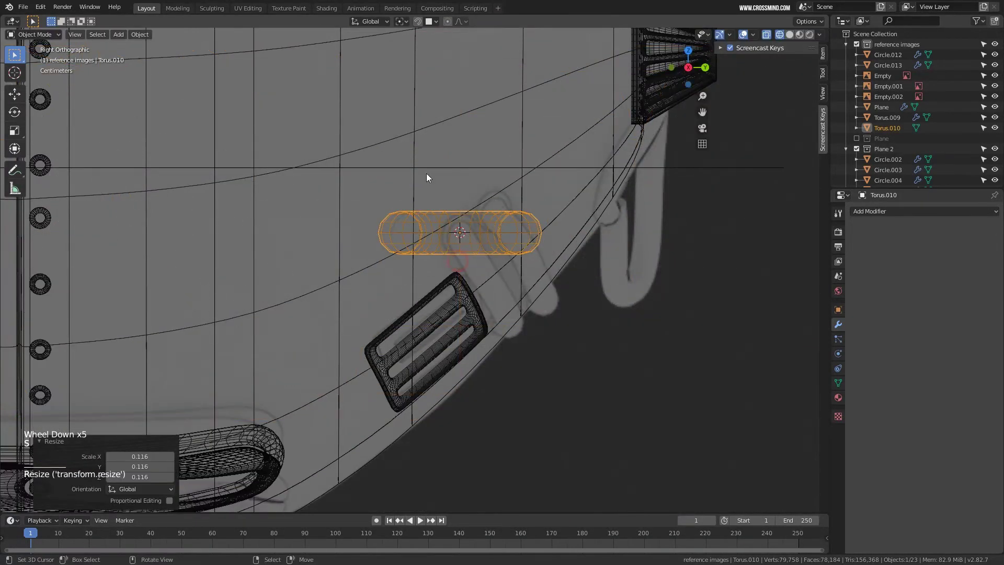
# Enable face snapping with rotation aligned to the target and snap the torus onto the fuselage surface.
pyautogui.click(418, 22)
pyautogui.click(430, 22)
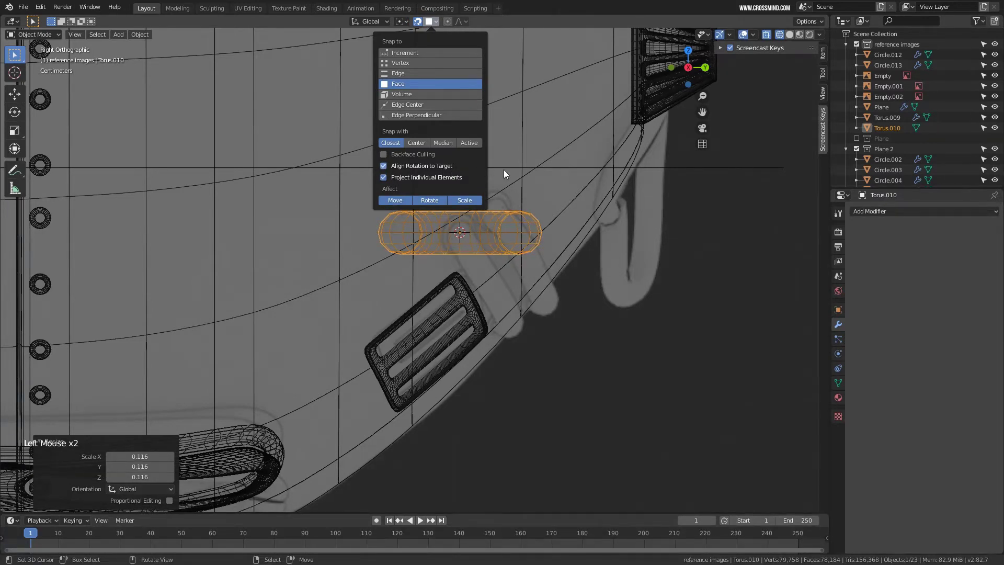
pyautogui.scroll(1, 510, 199)
pyautogui.press('g')
# Scale the snapped torus to 0.264 and adjust its position and size near the upper end of the reference pipe.
pyautogui.press('s')
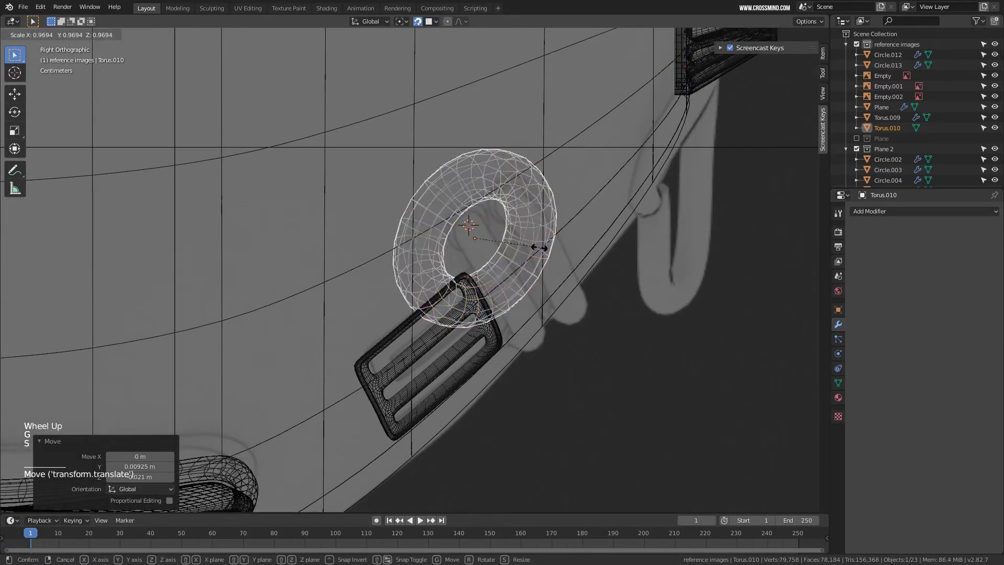
pyautogui.click(491, 237)
pyautogui.press('z')
pyautogui.scroll(1, 516, 233)
pyautogui.press('g')
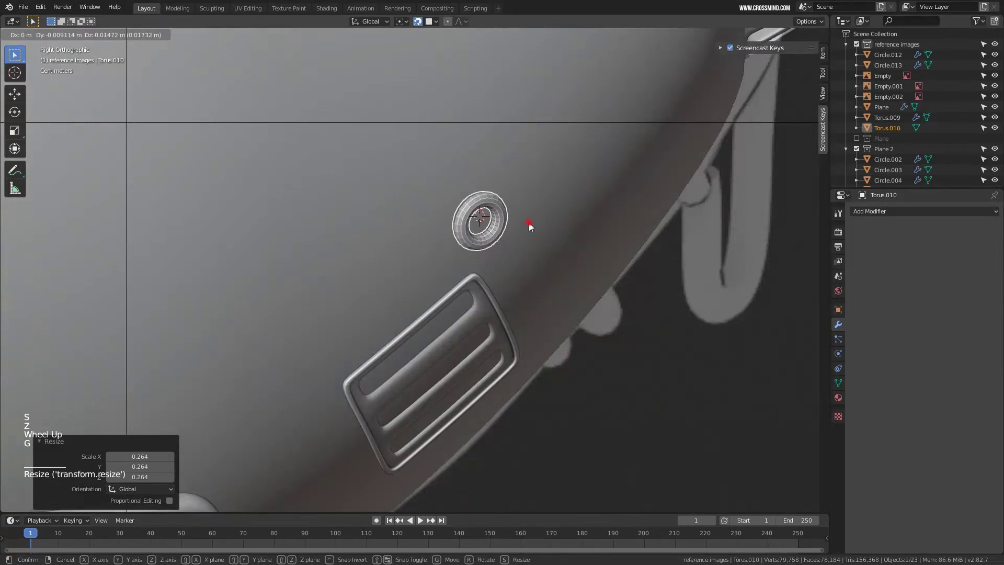
pyautogui.click(529, 226)
pyautogui.press('z')
pyautogui.click(421, 224)
pyautogui.press('g')
pyautogui.press('s')
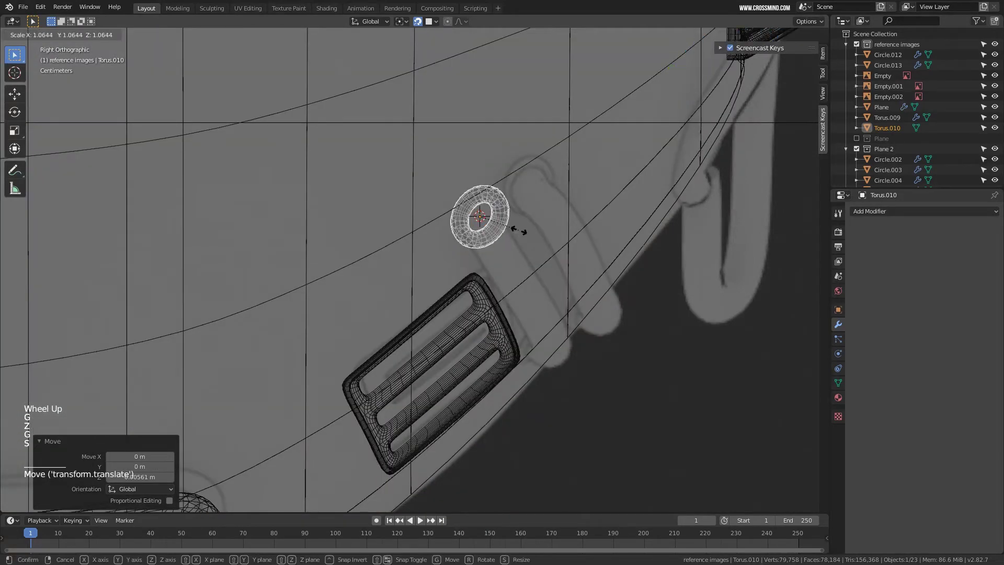
pyautogui.click(517, 230)
# Duplicate the torus onto the upper end of the neighbouring reference pipe in the side view.
pyautogui.scroll(-2, 531, 249)
pyautogui.moveTo(531, 249); pyautogui.dragTo(496, 238, button='middle')
pyautogui.press('KP_1')
pyautogui.press('KP_3')
pyautogui.scroll(2, 491, 224)
pyautogui.hotkey('shift', 'd')
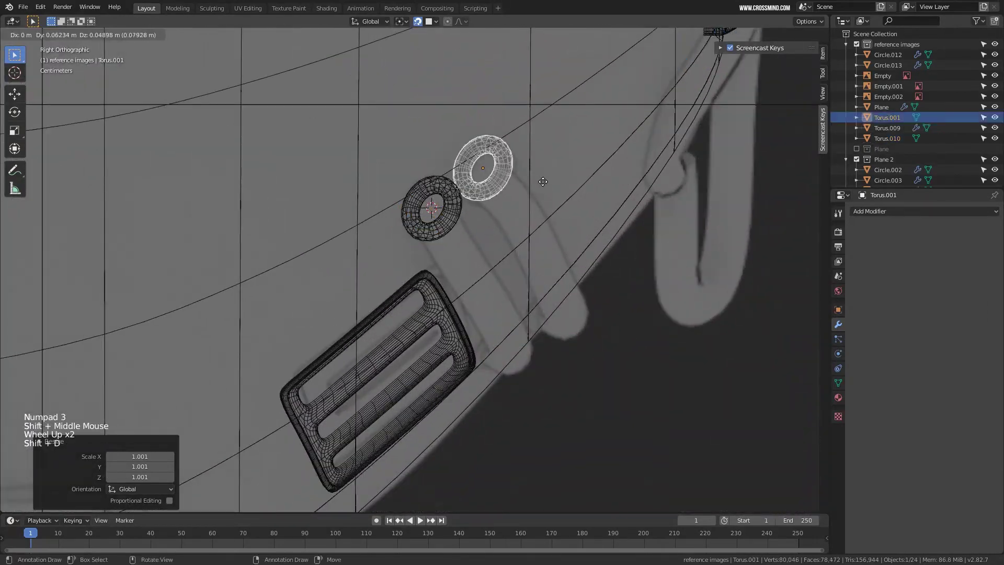
pyautogui.click(549, 186)
# Duplicate the torus twice more, snapping one copy onto the fuselage at the lower end of each reference pipe.
pyautogui.hotkey('shift', 'd')
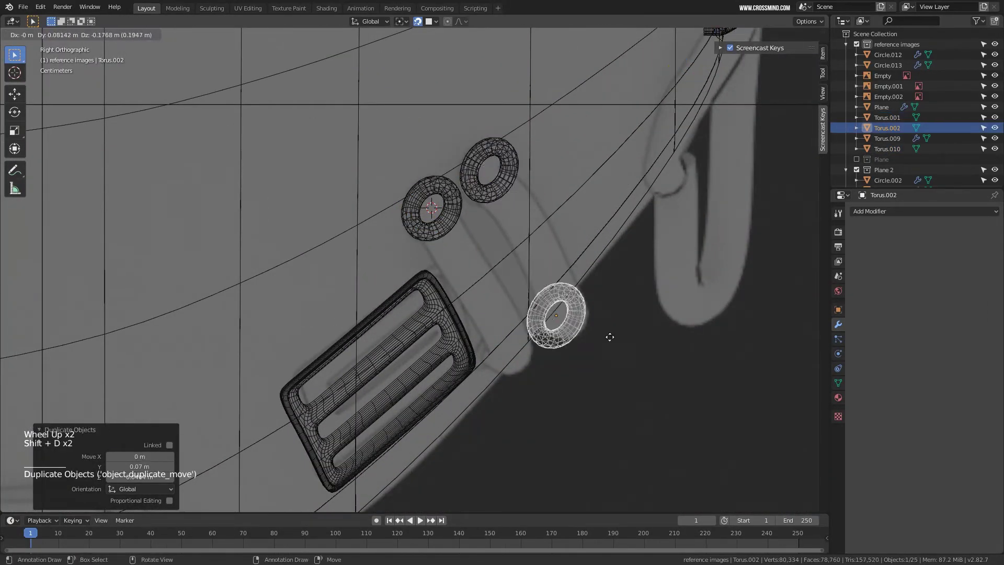
pyautogui.click(604, 327)
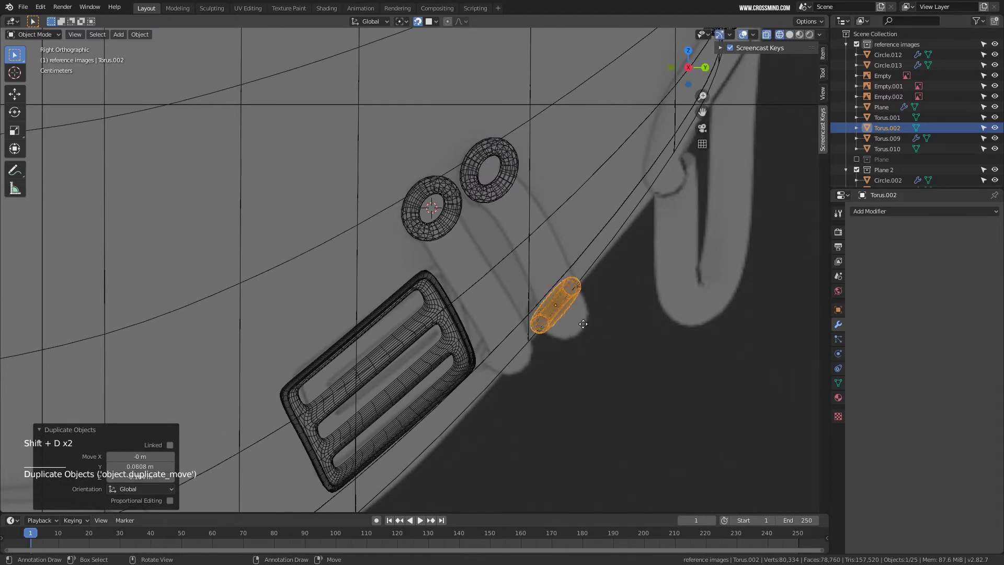
pyautogui.hotkey('shift', 'd')
pyautogui.click(533, 360)
# Move the farther pipe's lower ring across the fuselage about 0.0183 m in X, -0.004 m in Y and 0.0128 m in Z.
pyautogui.moveTo(534, 360)
pyautogui.mouseDown(button='middle')
pyautogui.moveTo(577, 327)
pyautogui.moveTo(529, 321)
pyautogui.mouseUp(button='middle')
pyautogui.press('z')
pyautogui.rightClick(540, 296)
pyautogui.moveTo(564, 290); pyautogui.dragTo(542, 284, button='middle')
pyautogui.press('g')
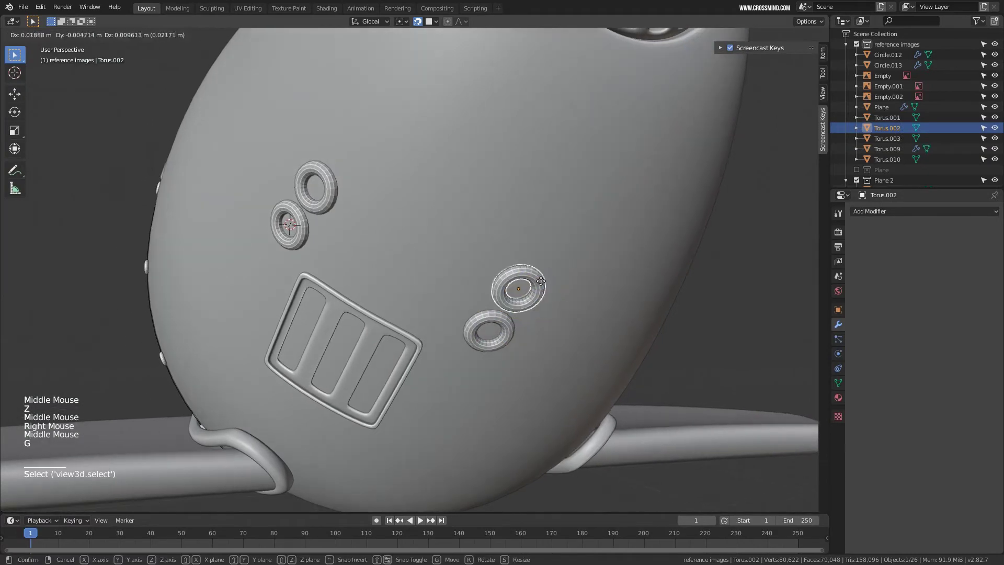
pyautogui.click(541, 281)
# Compare the four rings with the side reference in wireframe and save the project file.
pyautogui.scroll(-3, 466, 256)
pyautogui.moveTo(494, 249); pyautogui.dragTo(467, 256, button='middle')
pyautogui.press('KP_1')
pyautogui.press('KP_3')
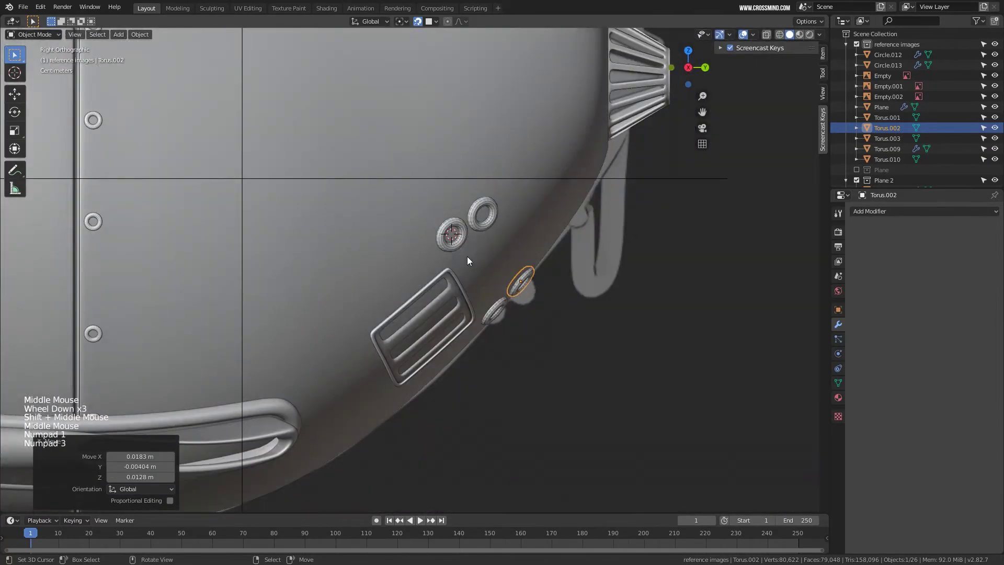
pyautogui.press('z')
pyautogui.scroll(3, 529, 295)
pyautogui.keyDown('shift'); pyautogui.moveTo(531, 296); pyautogui.dragTo(545, 252, button='middle'); pyautogui.keyUp('shift')
pyautogui.scroll(2, 611, 270)
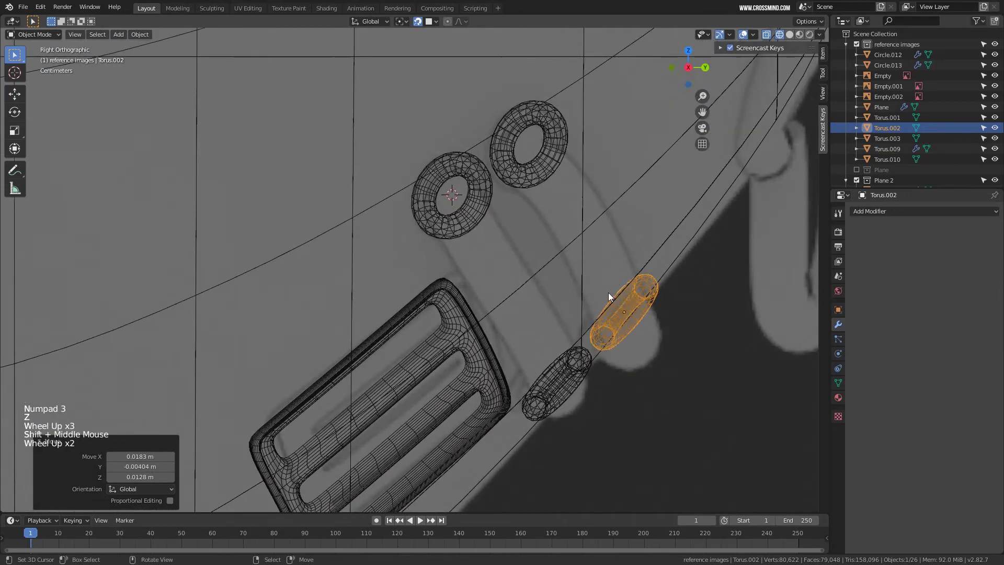
pyautogui.keyDown('shift'); pyautogui.moveTo(608, 297); pyautogui.dragTo(525, 250, button='middle'); pyautogui.keyUp('shift')
pyautogui.hotkey('ctrl', 's')
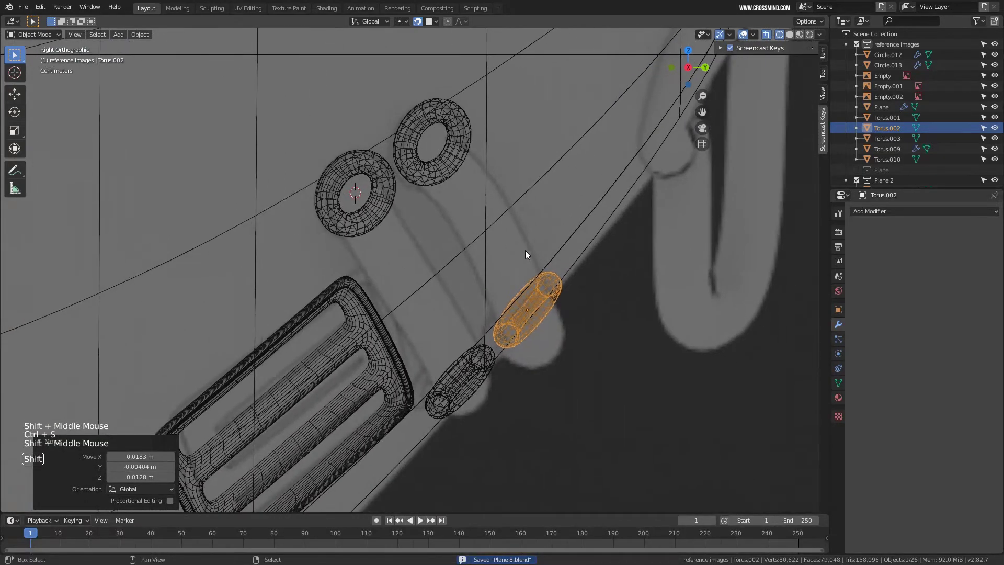
# Place the 3D cursor beside the farther reference pipe and add a Bezier curve there.
pyautogui.click(551, 202)
pyautogui.keyDown('shift'); pyautogui.moveTo(478, 167); pyautogui.dragTo(486, 175, button='middle'); pyautogui.keyUp('shift')
pyautogui.scroll(1, 484, 174)
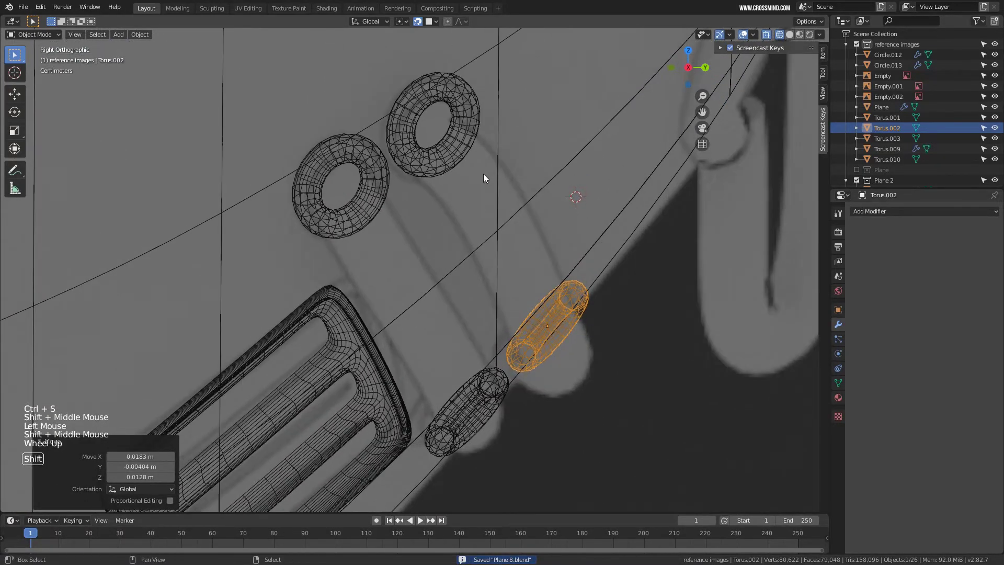
pyautogui.hotkey('shift', 'a')
pyautogui.moveTo(452, 172)
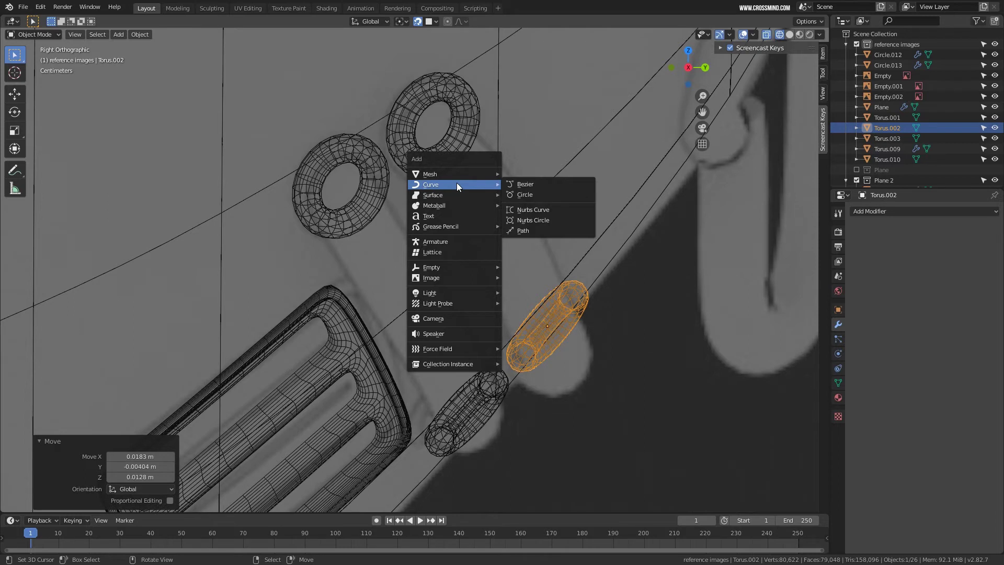
pyautogui.click(533, 184)
pyautogui.scroll(-6, 535, 206)
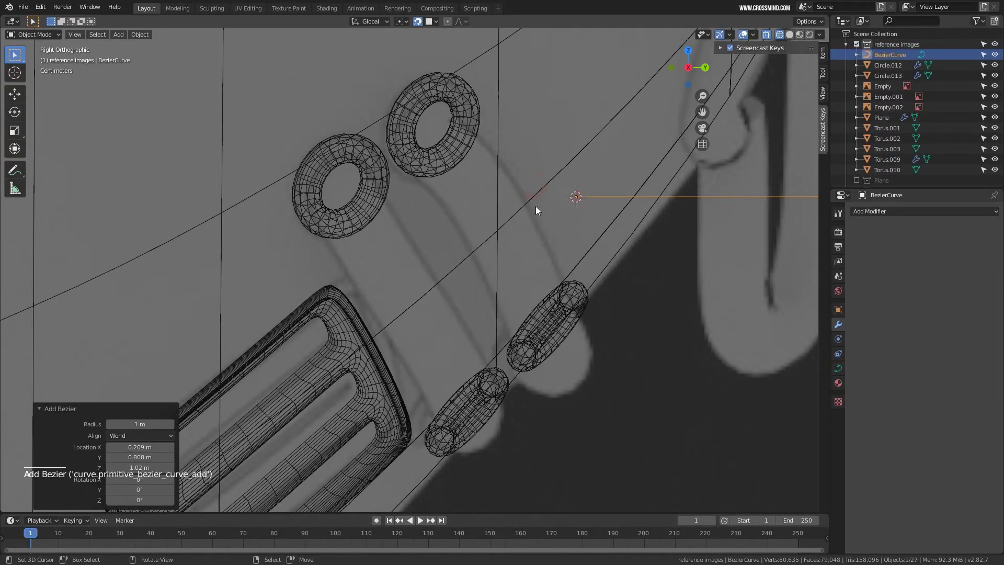
pyautogui.scroll(2, 565, 222)
pyautogui.moveTo(566, 225); pyautogui.dragTo(680, 293, button='middle')
pyautogui.scroll(-6, 570, 254)
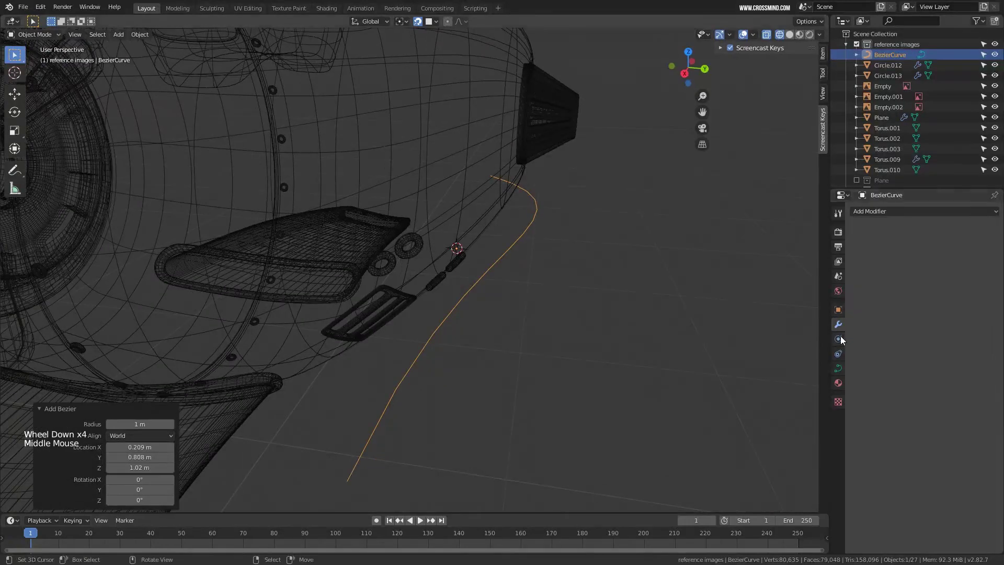
# Give the Bezier curve a round pipe thickness with a bevel depth of 0.08 m.
pyautogui.click(839, 370)
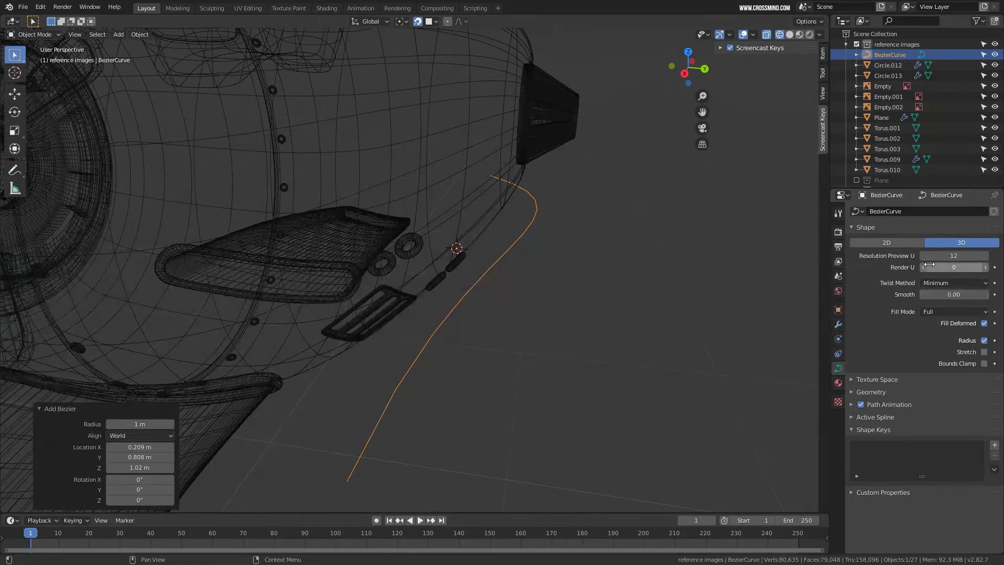
pyautogui.click(880, 392)
pyautogui.scroll(-3, 931, 377)
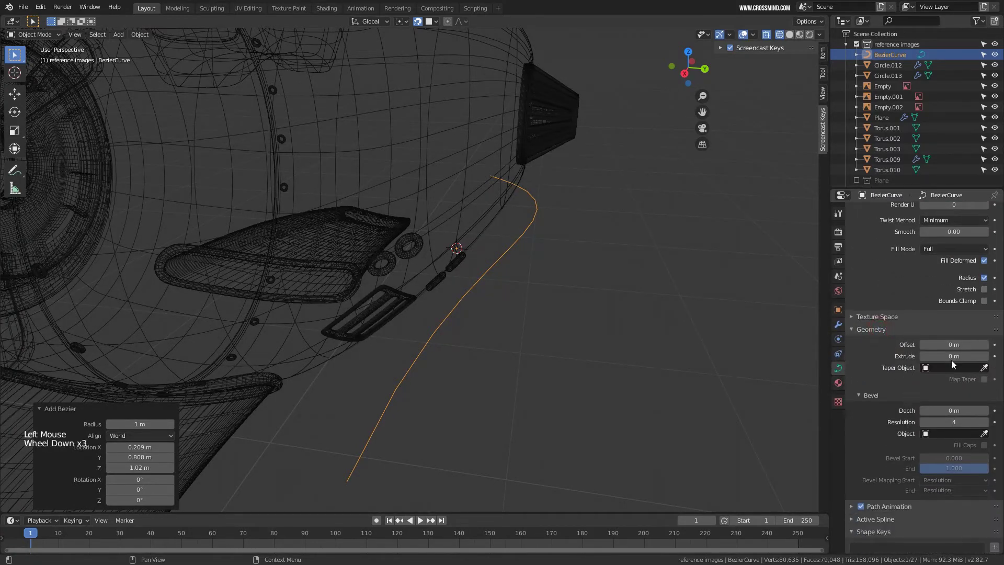
pyautogui.click(956, 411)
pyautogui.moveTo(931, 410)
pyautogui.mouseDown()
pyautogui.moveTo(978, 410)
pyautogui.moveTo(938, 410)
pyautogui.mouseUp()
# Scale the whole curve to 0.267 of its size.
pyautogui.moveTo(596, 285)
pyautogui.mouseDown(button='middle')
pyautogui.moveTo(608, 281)
pyautogui.moveTo(576, 290)
pyautogui.moveTo(595, 296)
pyautogui.mouseUp(button='middle')
pyautogui.press('s')
pyautogui.click(505, 233)
# Move the curve about -0.119 m in Y over the collar rings in the right side view and turn snapping off.
pyautogui.moveTo(505, 232); pyautogui.dragTo(508, 224, button='middle')
pyautogui.press('KP_1')
pyautogui.press('KP_3')
pyautogui.press('g')
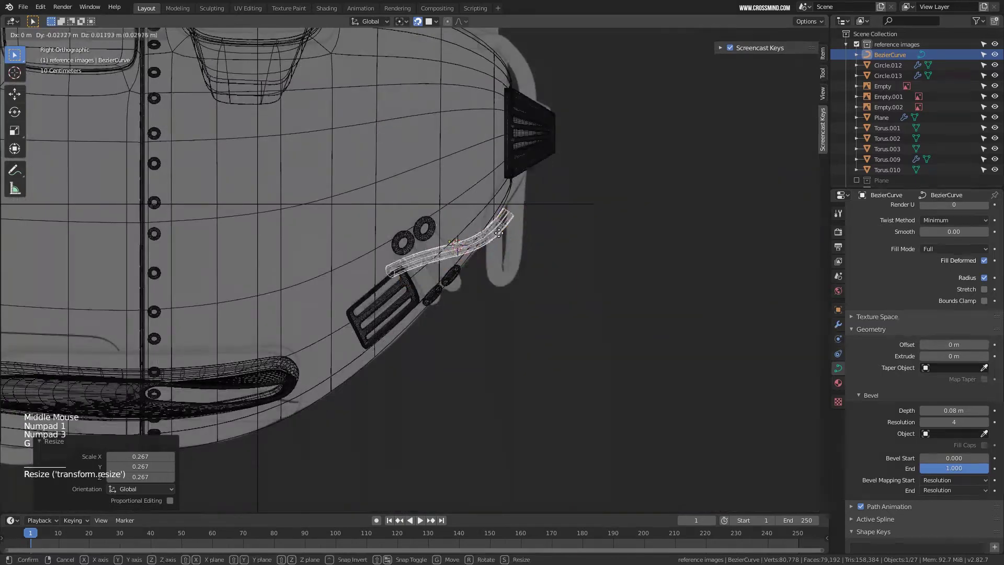
pyautogui.click(450, 217)
pyautogui.click(418, 21)
# Move the curve's front end point in Edit Mode and scale the control points by about 0.244.
pyautogui.scroll(3, 427, 216)
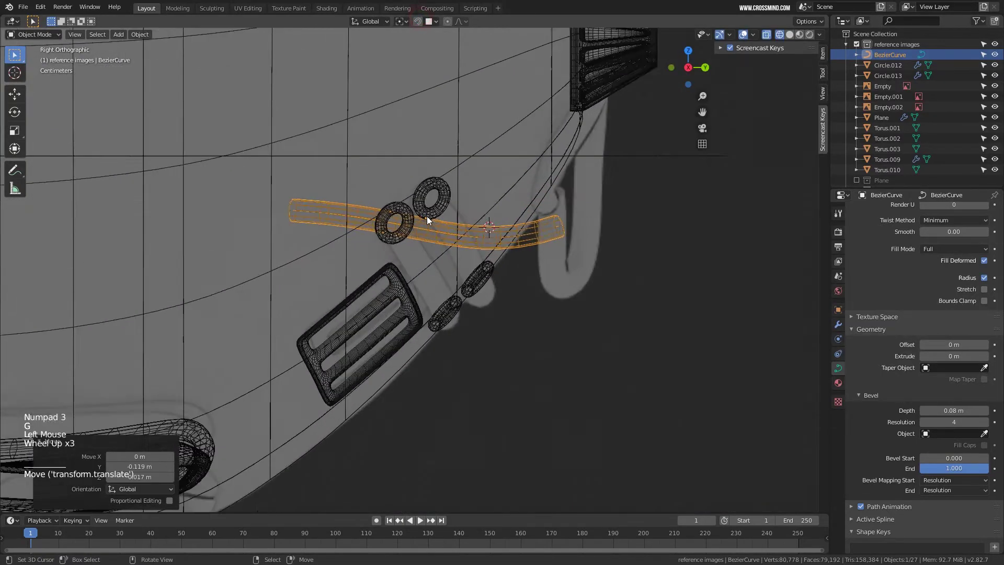
pyautogui.press('Tab')
pyautogui.rightClick(288, 214)
pyautogui.scroll(3, 289, 213)
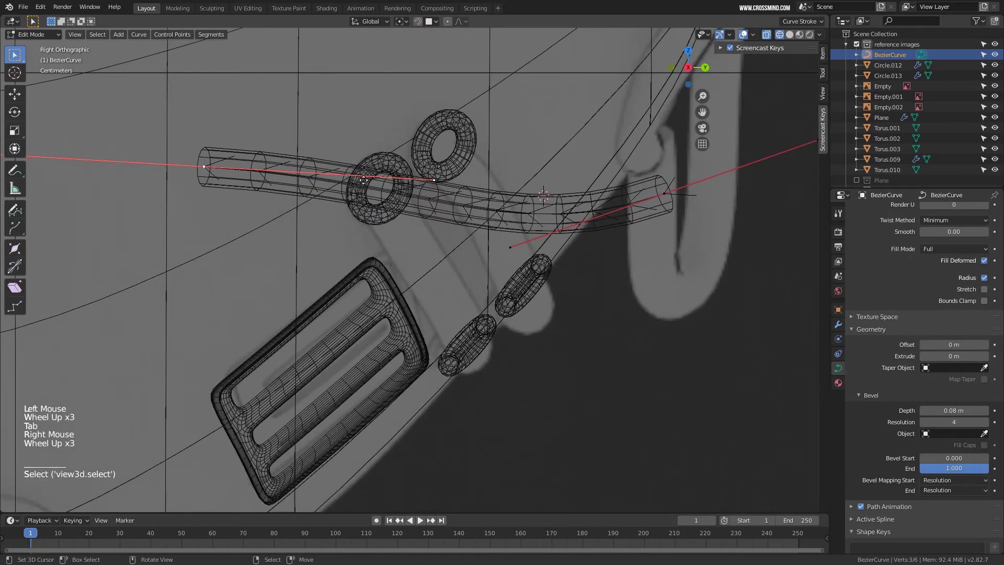
pyautogui.press('g')
pyautogui.click(451, 35)
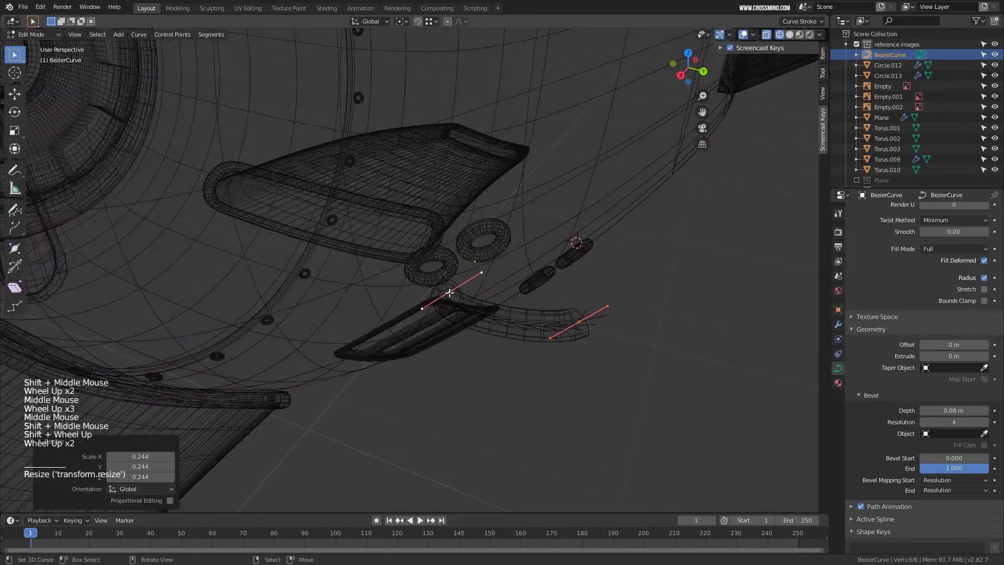
# Move and rotate the curve's front end point so the pipe starts inside the upper ring nearest the vent grille.
pyautogui.rightClick(451, 293)
pyautogui.press('z')
pyautogui.moveTo(450, 293)
pyautogui.mouseDown(button='middle')
pyautogui.moveTo(439, 314)
pyautogui.moveTo(539, 289)
pyautogui.mouseUp(button='middle')
pyautogui.press('g')
pyautogui.click(496, 293)
pyautogui.press('r')
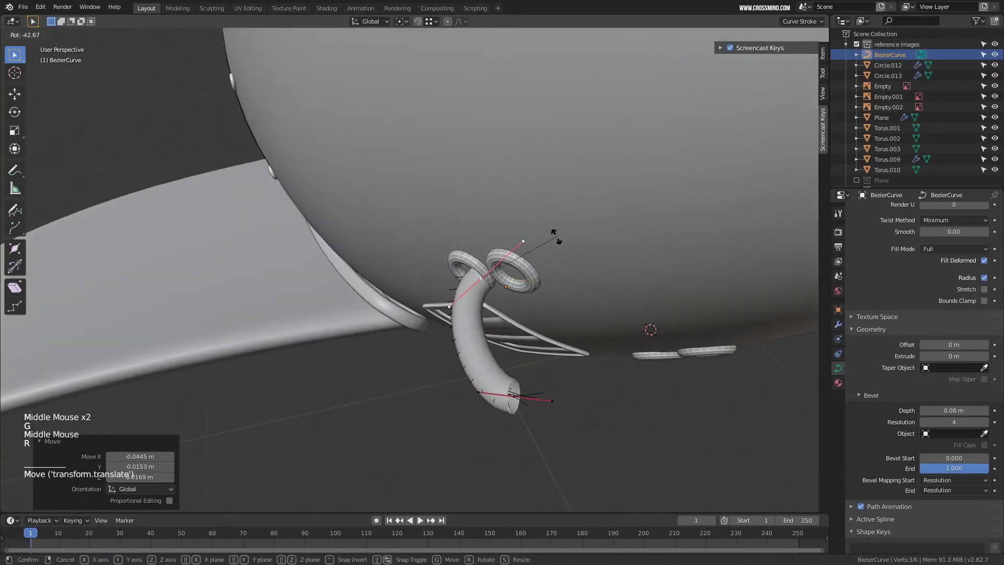
pyautogui.click(556, 236)
pyautogui.moveTo(555, 235); pyautogui.dragTo(521, 288, button='middle')
pyautogui.press('g')
pyautogui.click(518, 292)
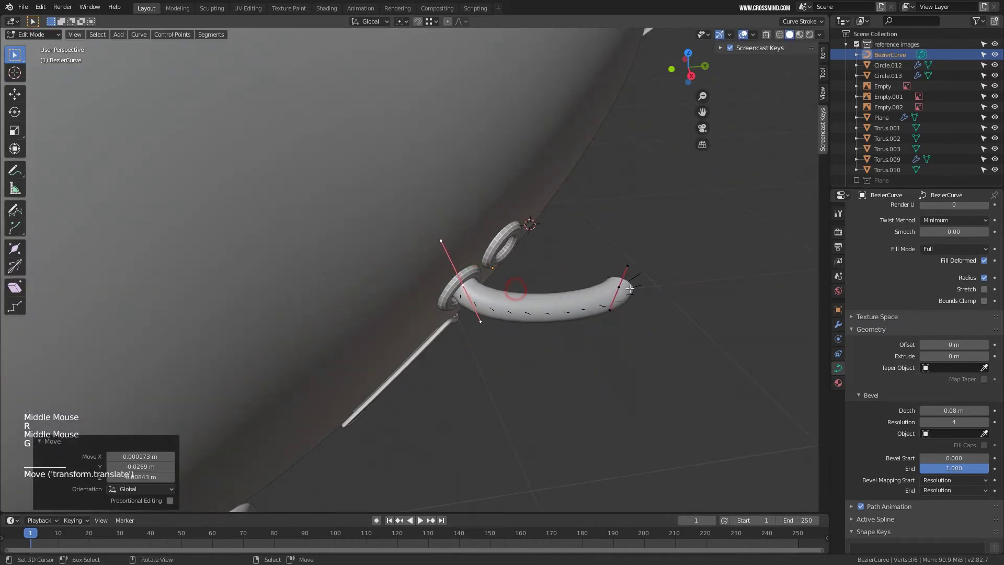
# Move the curve's other end point down along the fuselage and rotate it about 32.9°.
pyautogui.rightClick(617, 289)
pyautogui.moveTo(617, 289); pyautogui.dragTo(551, 238, button='middle')
pyautogui.press('g')
pyautogui.click(554, 280)
pyautogui.moveTo(554, 280); pyautogui.dragTo(620, 293, button='middle')
pyautogui.press('g')
pyautogui.click(607, 308)
pyautogui.press('r')
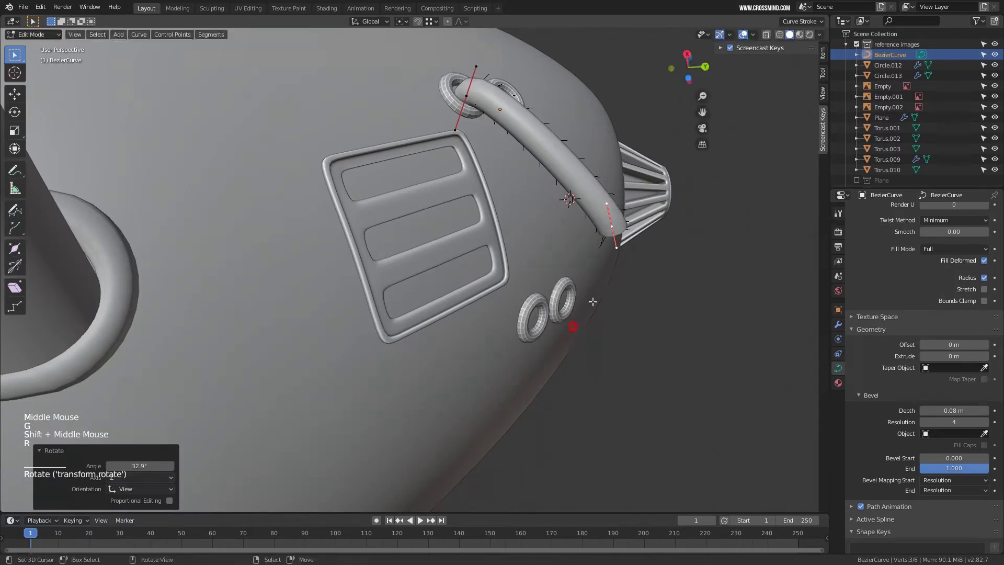
pyautogui.click(570, 251)
# Rotate the lower end point about 75.9° and place it at the lower ring nearest the vent grille.
pyautogui.press('g')
pyautogui.click(563, 258)
pyautogui.moveTo(563, 257); pyautogui.dragTo(588, 316, button='middle')
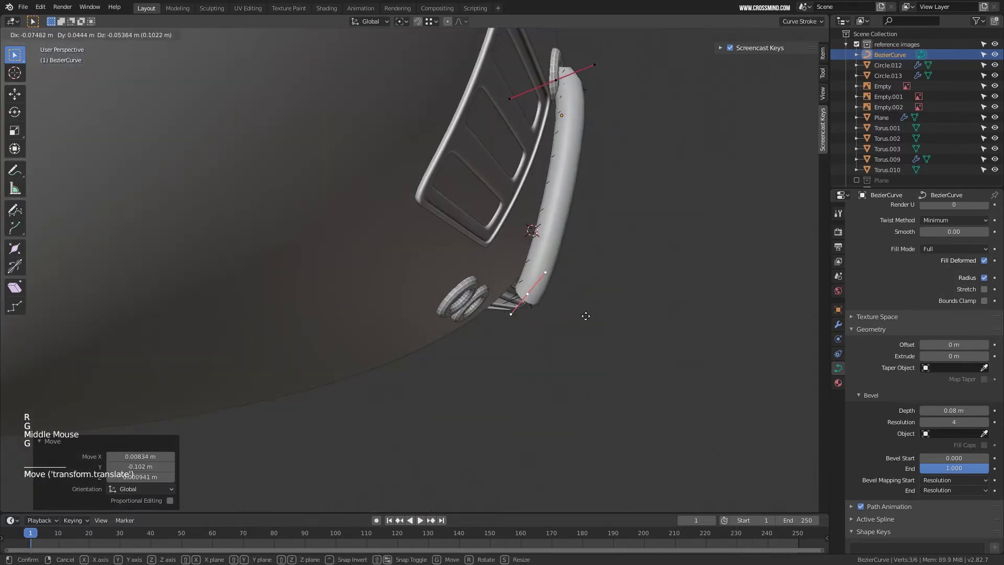
pyautogui.press('r')
pyautogui.press('g')
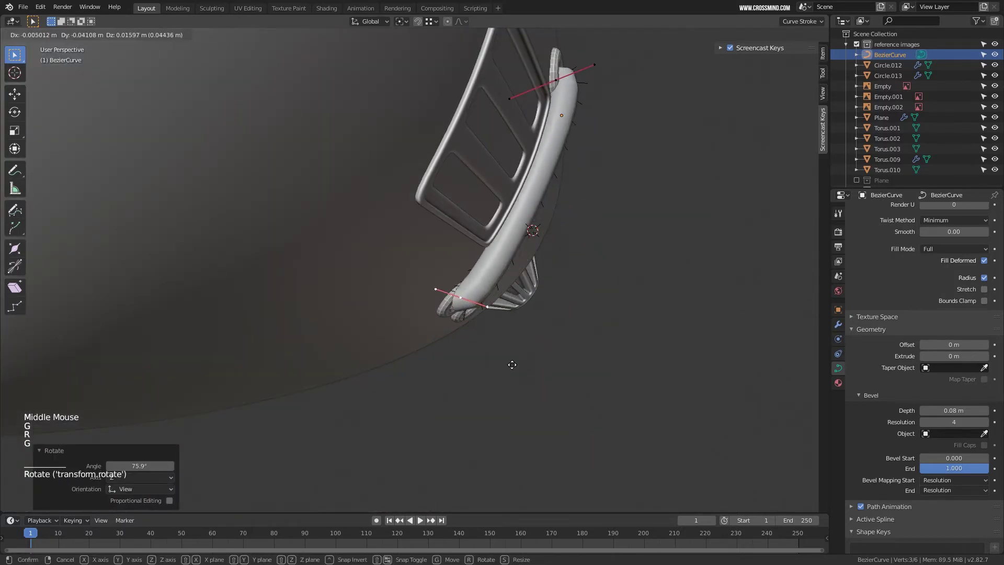
pyautogui.click(513, 370)
# Select both end points of the pipe curve and subdivide the segment between them.
pyautogui.keyDown('shift'); pyautogui.moveTo(513, 370); pyautogui.dragTo(515, 227, button='middle'); pyautogui.keyUp('shift')
pyautogui.press('z')
pyautogui.press('2')
pyautogui.rightClick(517, 184)
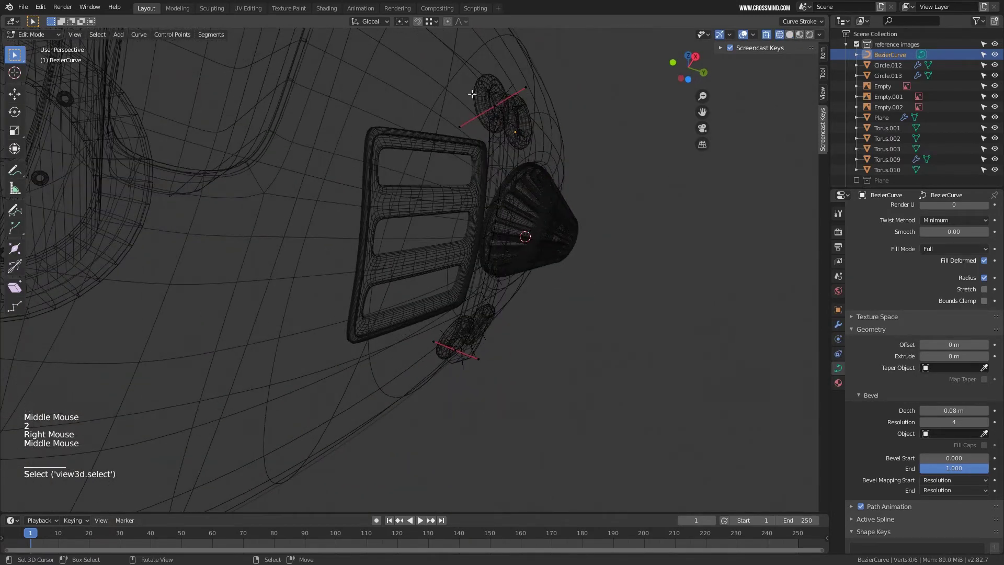
pyautogui.press('b')
pyautogui.moveTo(437, 85); pyautogui.dragTo(572, 390)
pyautogui.press('w')
pyautogui.click(546, 198)
# Move the new middle control point outward so the pipe bows away from the fuselage.
pyautogui.moveTo(546, 199)
pyautogui.mouseDown(button='middle')
pyautogui.moveTo(500, 230)
pyautogui.moveTo(527, 238)
pyautogui.mouseUp(button='middle')
pyautogui.rightClick(500, 230)
pyautogui.press('z')
pyautogui.press('g')
pyautogui.rightClick(567, 106)
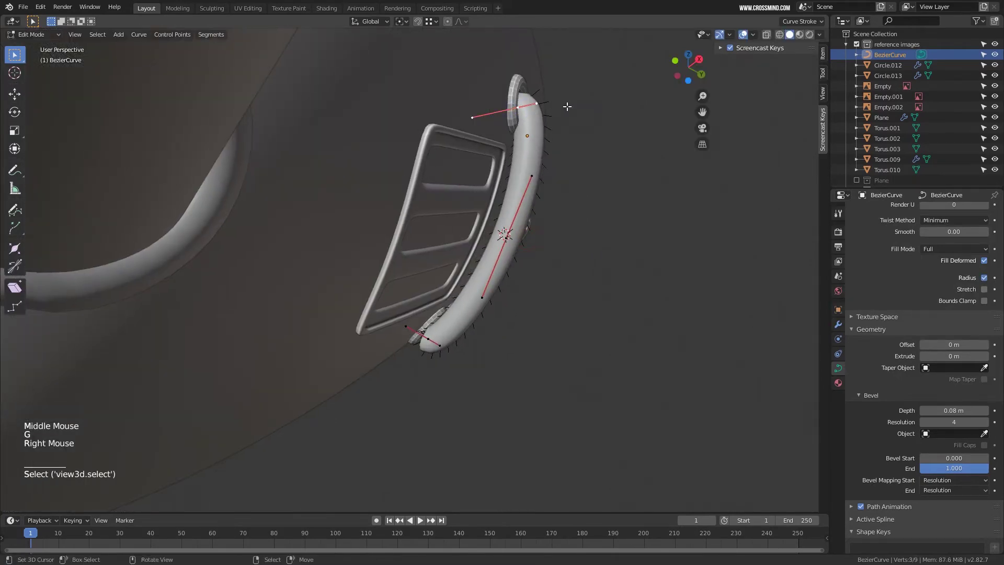
pyautogui.keyDown('ctrl'); pyautogui.click(590, 85); pyautogui.keyUp('ctrl')
pyautogui.moveTo(590, 85); pyautogui.dragTo(560, 152, button='middle')
pyautogui.press('z')
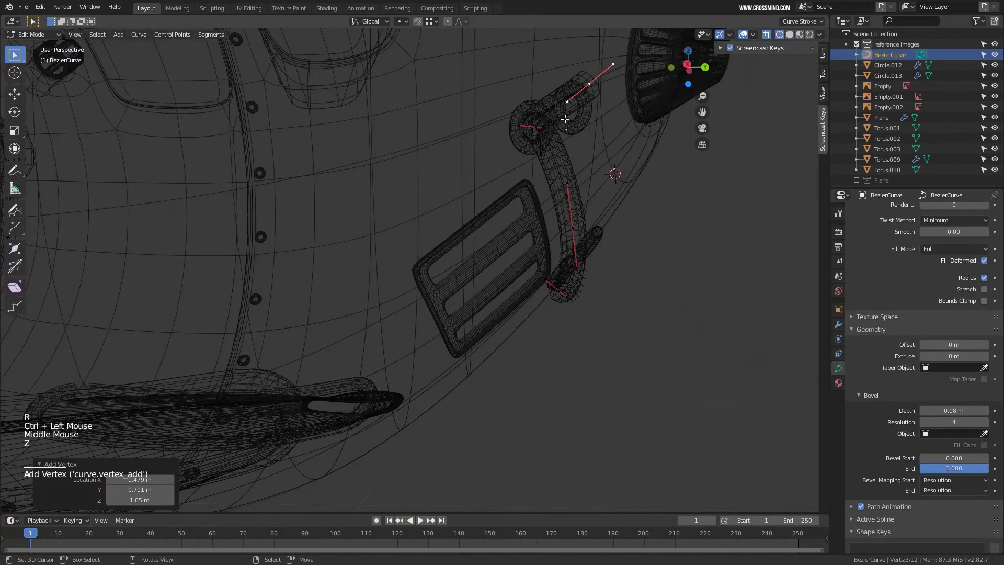
pyautogui.press('e')
pyautogui.scroll(-1, 559, 152)
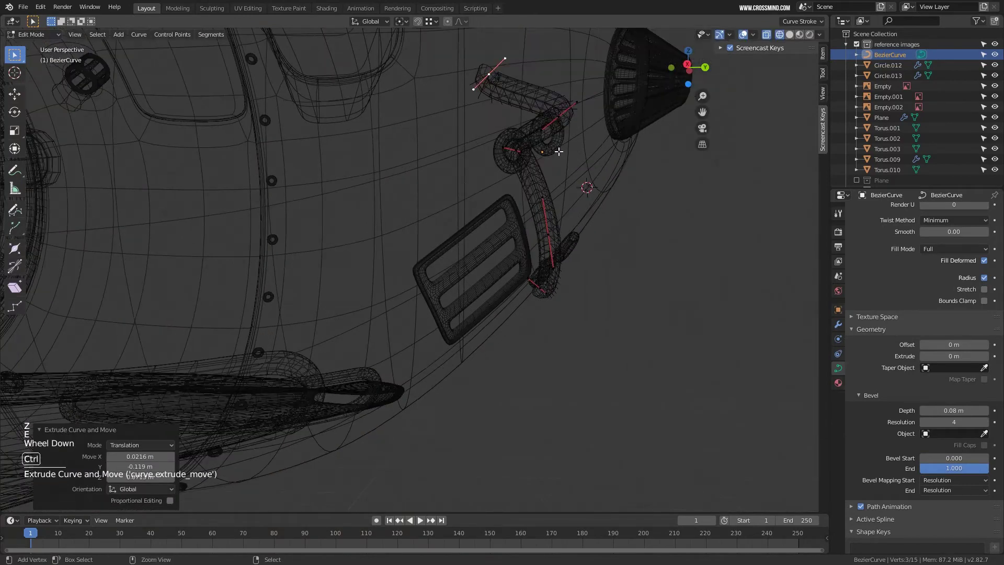
pyautogui.hotkey('ctrl', 'z')
pyautogui.hotkey('ctrl', 'z')
pyautogui.hotkey('ctrl', 'z')
pyautogui.press('z')
pyautogui.moveTo(558, 152)
pyautogui.mouseDown(button='middle')
pyautogui.moveTo(618, 206)
pyautogui.moveTo(619, 192)
pyautogui.mouseUp(button='middle')
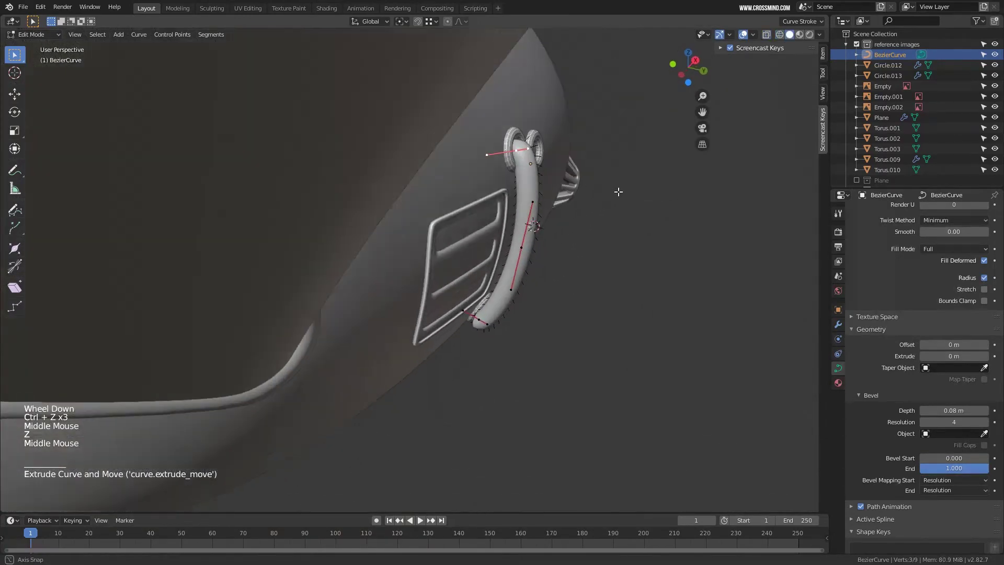
# Shift the pipe's middle control point slightly farther away from the fuselage.
pyautogui.rightClick(523, 248)
pyautogui.press('g')
pyautogui.click(532, 251)
pyautogui.moveTo(535, 361); pyautogui.dragTo(496, 320, button='middle')
# Move the pipe's lower end point into the opening of the lower ring nearest the vent grille.
pyautogui.rightClick(533, 354)
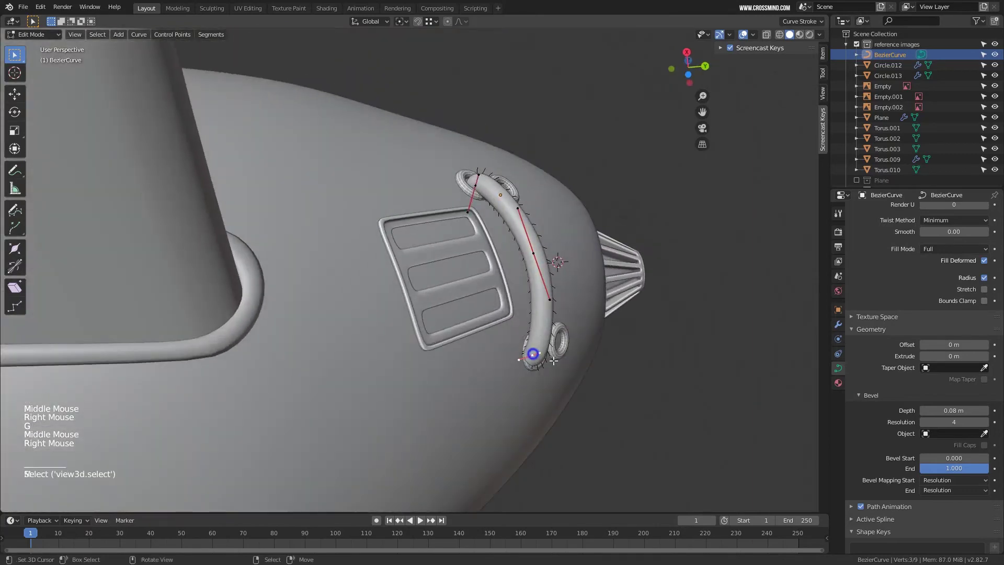
pyautogui.scroll(2, 507, 254)
pyautogui.keyDown('shift'); pyautogui.moveTo(553, 360); pyautogui.dragTo(466, 252, button='middle'); pyautogui.keyUp('shift')
pyautogui.press('KP_Decimal')
pyautogui.scroll(-2, 493, 246)
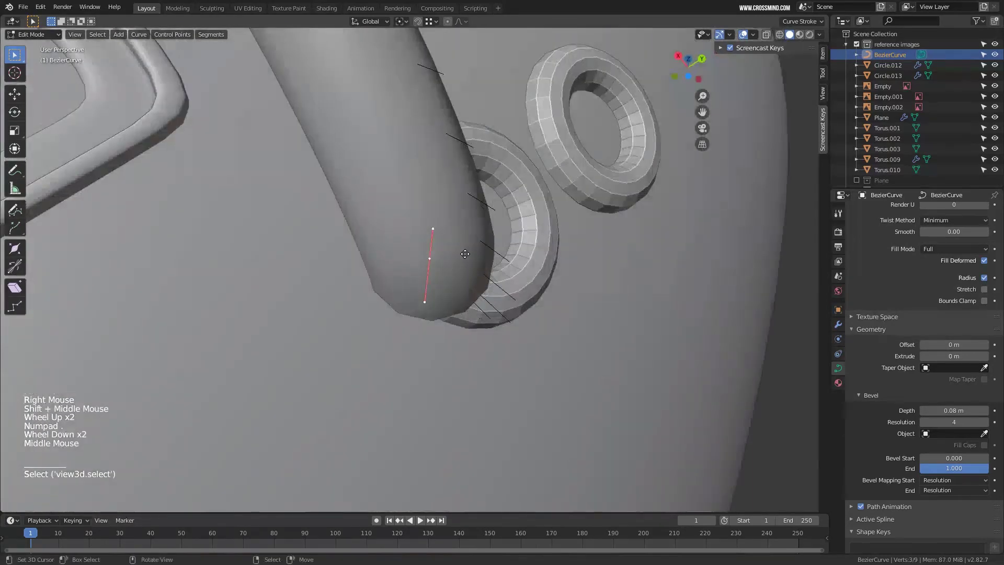
pyautogui.press('g')
pyautogui.click(527, 220)
pyautogui.moveTo(528, 221); pyautogui.dragTo(513, 269, button='middle')
pyautogui.press('g')
pyautogui.click(552, 188)
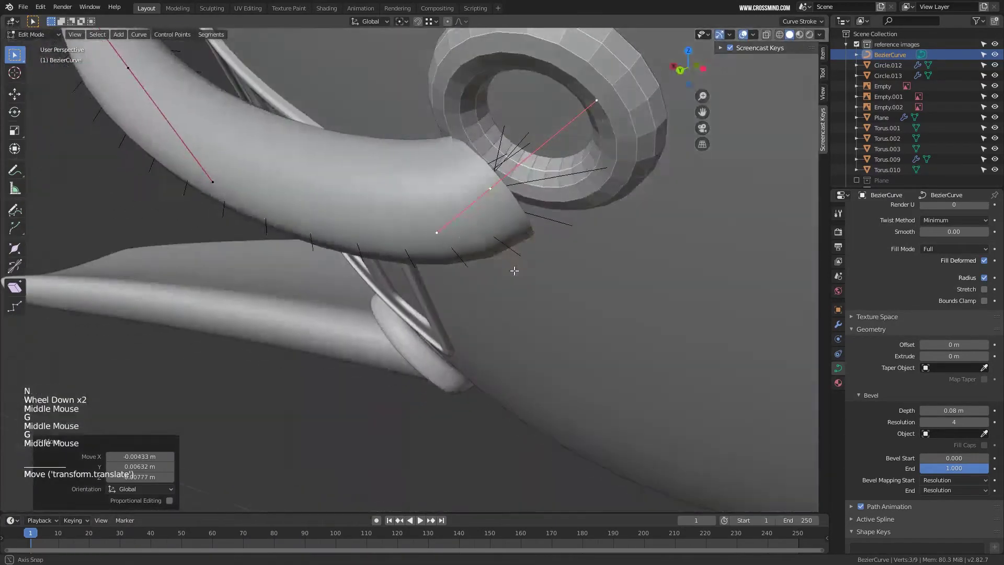
pyautogui.press('g')
pyautogui.click(586, 182)
# Center the lower end point in its ring and rotate it about -18.7° so the pipe enters straight.
pyautogui.scroll(-1, 587, 184)
pyautogui.keyDown('shift'); pyautogui.moveTo(562, 246); pyautogui.dragTo(562, 325, button='middle'); pyautogui.keyUp('shift')
pyautogui.press('g')
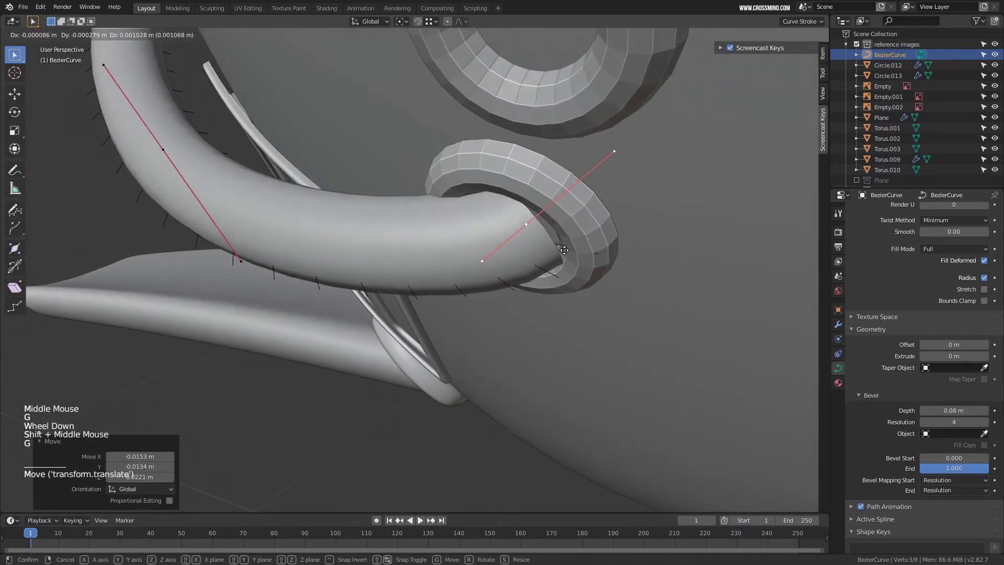
pyautogui.click(563, 252)
pyautogui.moveTo(564, 251); pyautogui.dragTo(595, 271, button='middle')
pyautogui.press('r')
pyautogui.click(601, 241)
pyautogui.scroll(-4, 602, 242)
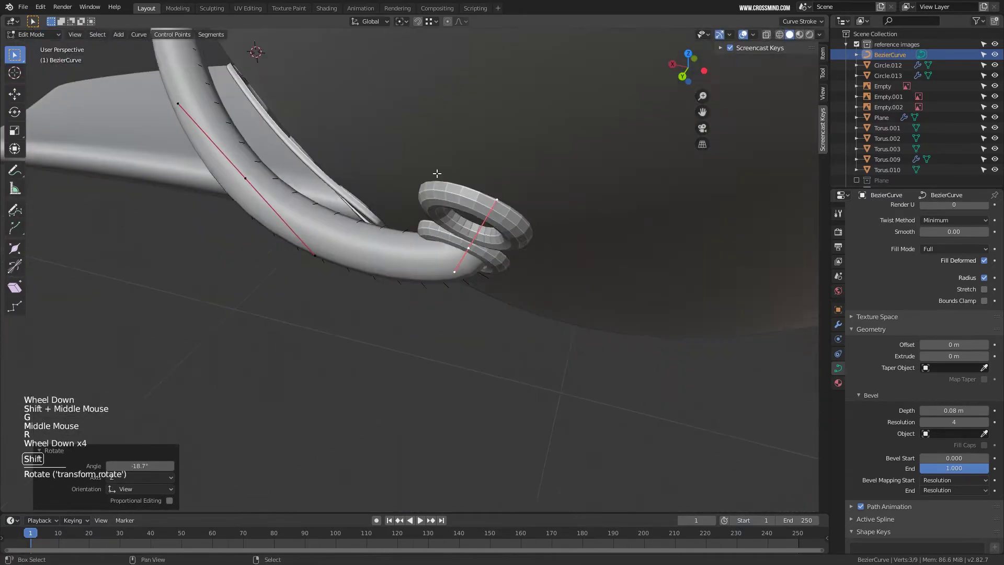
# Move the middle control point about -0.107 m in X to form a tighter bend near the lower ring.
pyautogui.keyDown('shift'); pyautogui.moveTo(357, 251); pyautogui.dragTo(378, 277, button='middle'); pyautogui.keyUp('shift')
pyautogui.rightClick(259, 197)
pyautogui.press('g')
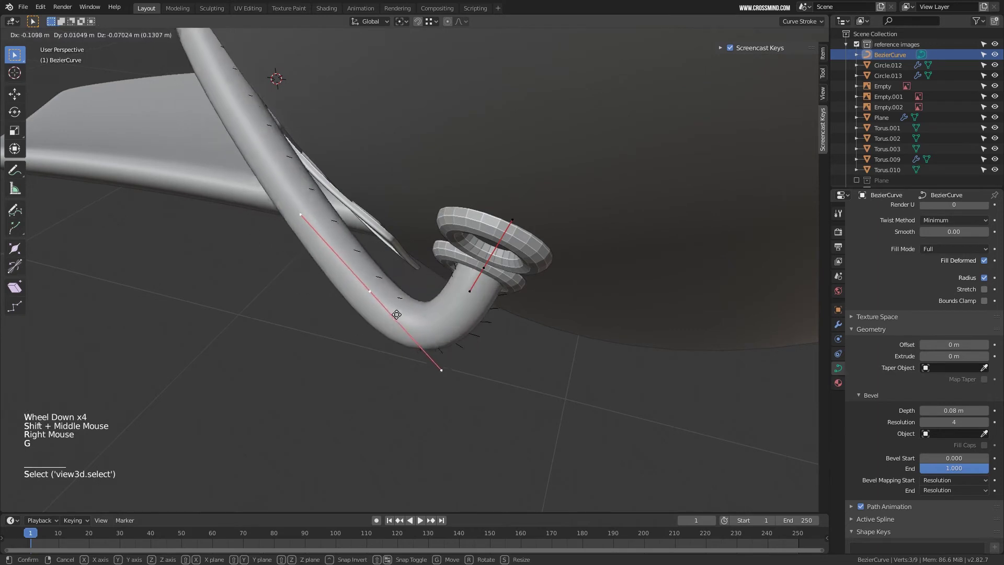
pyautogui.click(413, 309)
pyautogui.keyDown('shift'); pyautogui.moveTo(413, 308); pyautogui.dragTo(427, 317, button='middle'); pyautogui.keyUp('shift')
pyautogui.scroll(-1, 445, 324)
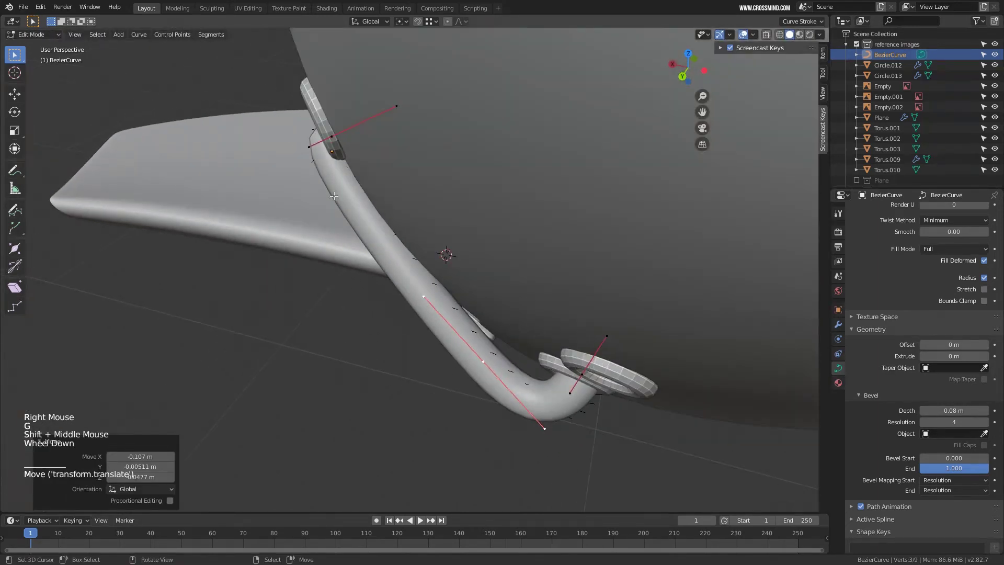
# Subdivide the upper pipe segment with one cut and pull the new point outward from the fuselage.
pyautogui.keyDown('shift'); pyautogui.rightClick(483, 361); pyautogui.keyUp('shift')
pyautogui.press('w')
pyautogui.click(379, 215)
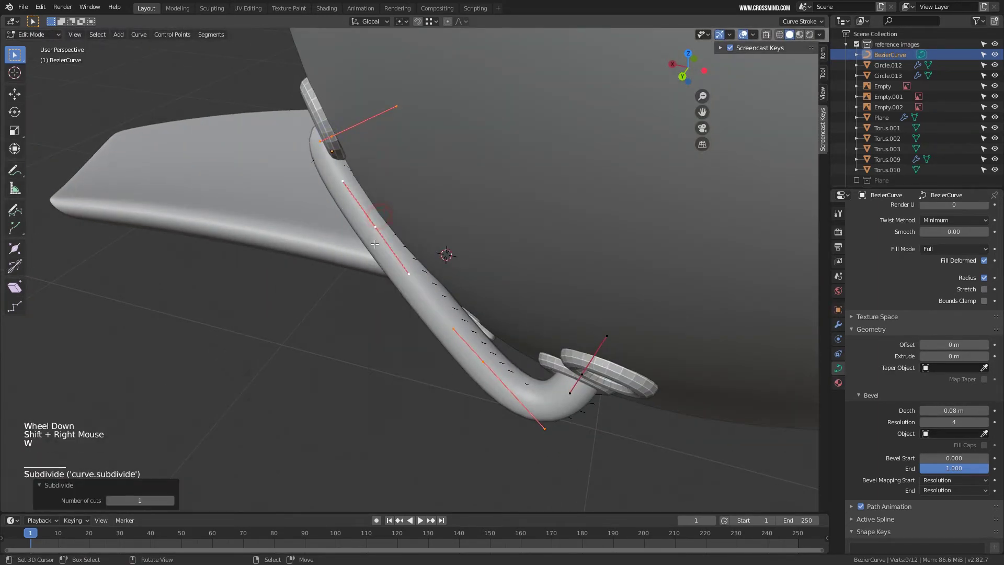
pyautogui.rightClick(377, 229)
pyautogui.press('g')
pyautogui.click(321, 212)
# Shift the control point near the lower bend, rotate it about -14.2° and scale its handles to 1.120.
pyautogui.rightClick(482, 360)
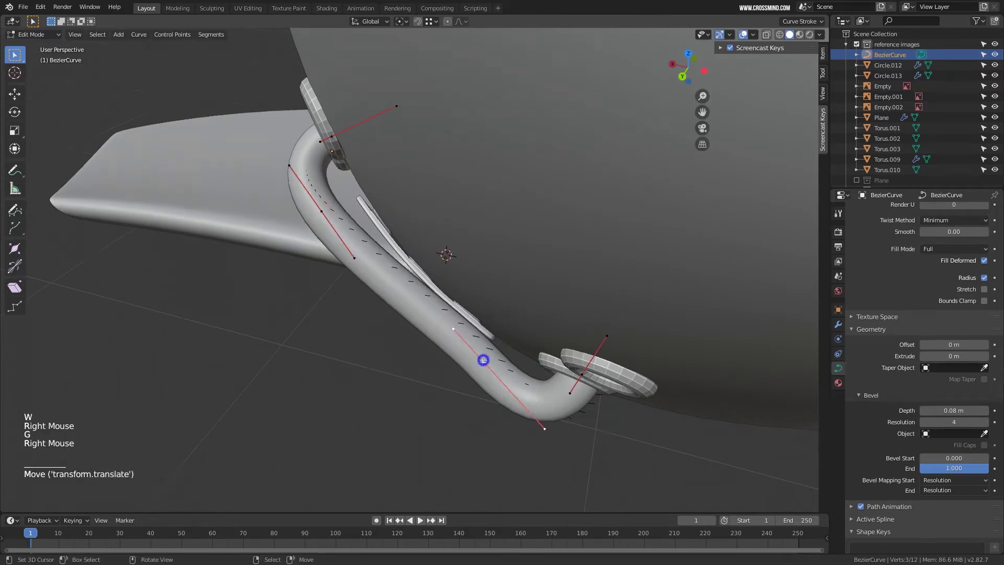
pyautogui.press('g')
pyautogui.click(495, 363)
pyautogui.press('r')
pyautogui.click(498, 355)
pyautogui.press('s')
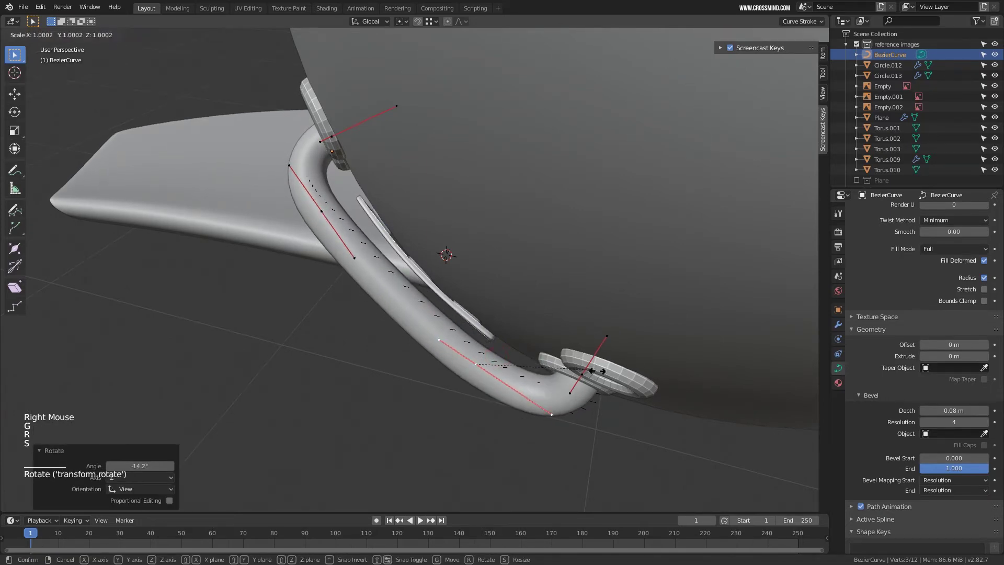
pyautogui.click(611, 375)
# Compare the pipe's shape and thickness with the reference in the right side view.
pyautogui.scroll(-4, 610, 375)
pyautogui.moveTo(541, 293); pyautogui.dragTo(563, 285, button='middle')
pyautogui.press('KP_1')
pyautogui.press('KP_3')
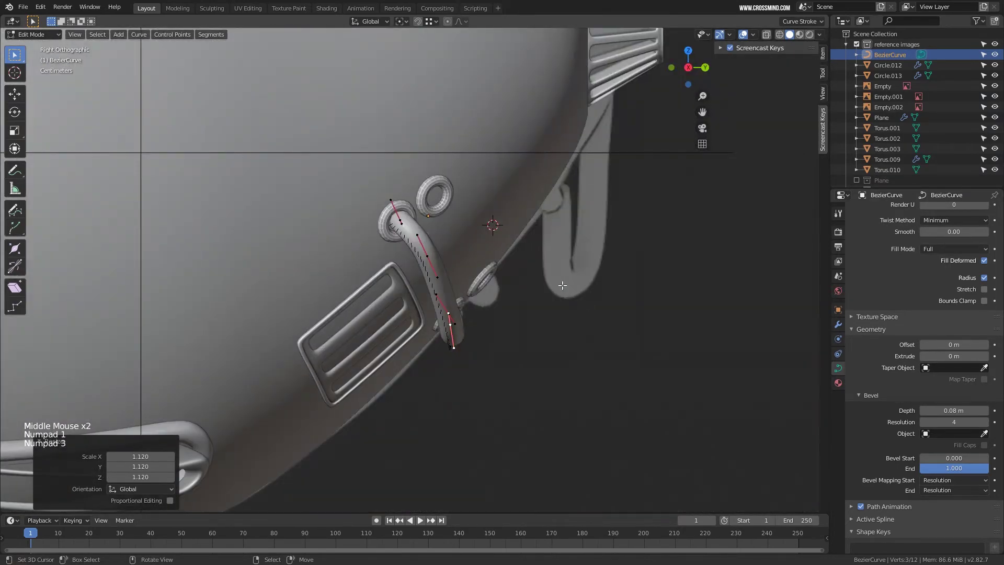
pyautogui.keyDown('shift'); pyautogui.scroll(-1, 492, 225); pyautogui.keyUp('shift')
pyautogui.keyDown('shift'); pyautogui.moveTo(444, 235); pyautogui.dragTo(398, 192, button='middle'); pyautogui.keyUp('shift')
pyautogui.scroll(2, 398, 192)
pyautogui.keyDown('shift'); pyautogui.moveTo(446, 265); pyautogui.dragTo(498, 252, button='middle'); pyautogui.keyUp('shift')
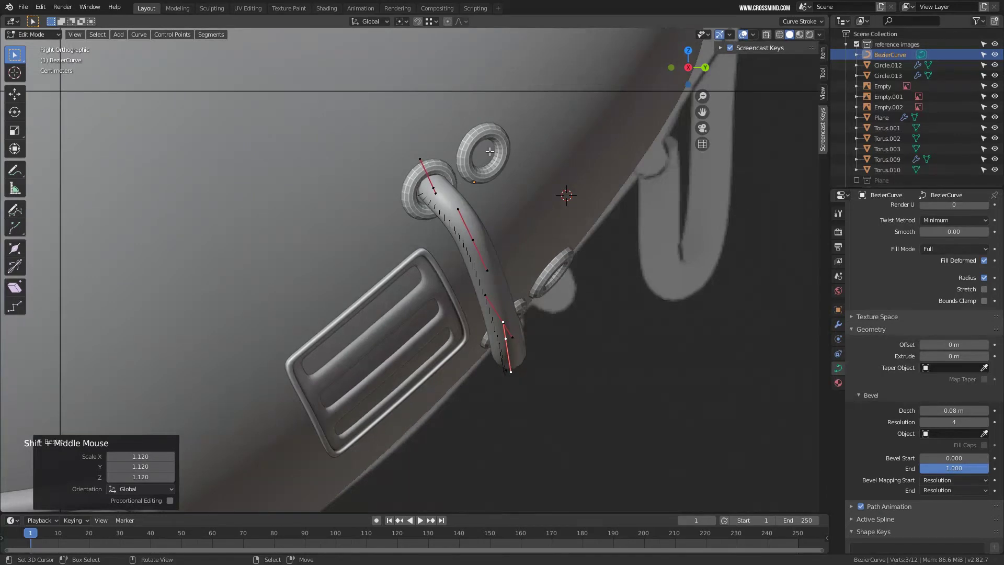
pyautogui.scroll(4, 999, 314)
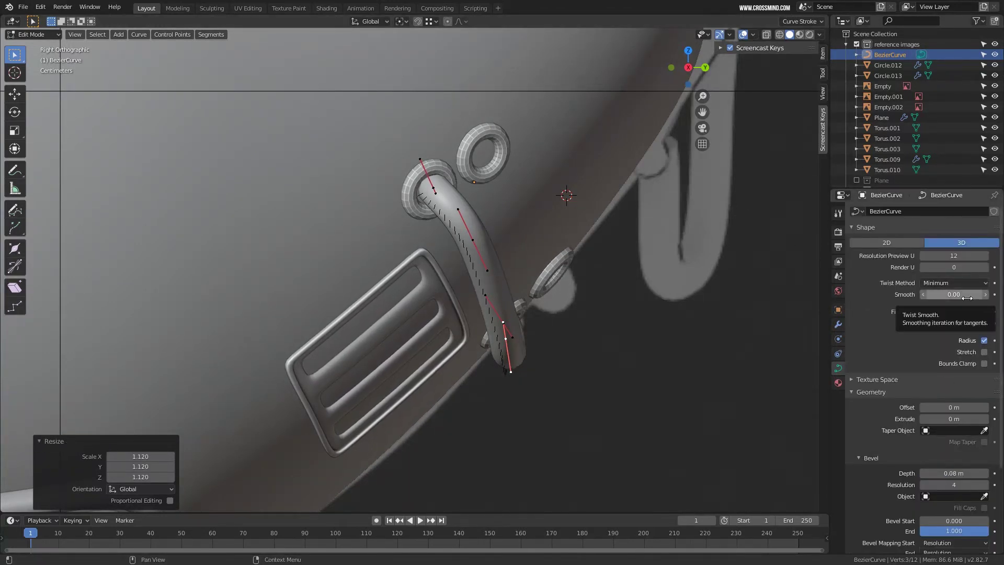
pyautogui.scroll(-2, 496, 296)
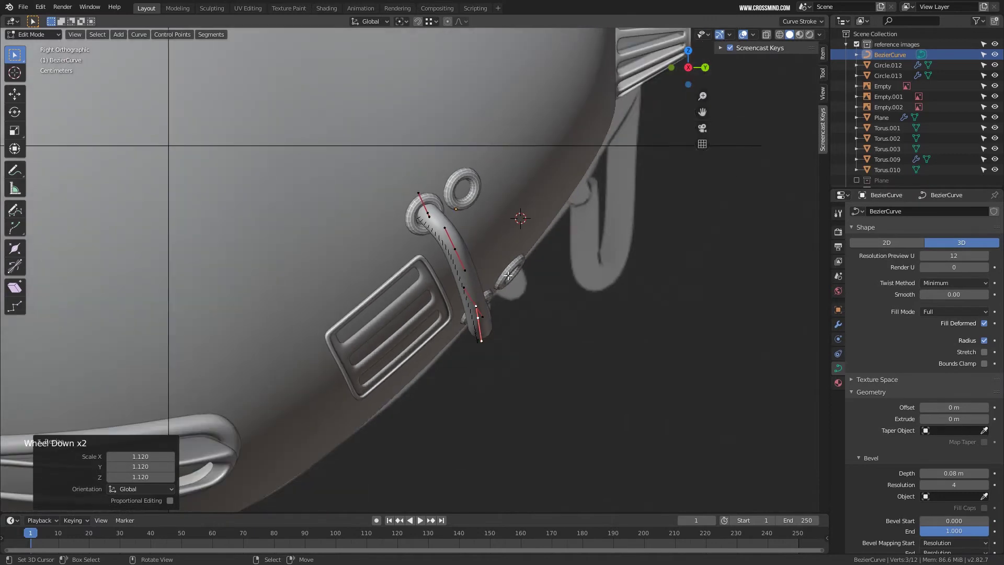
pyautogui.scroll(4, 508, 276)
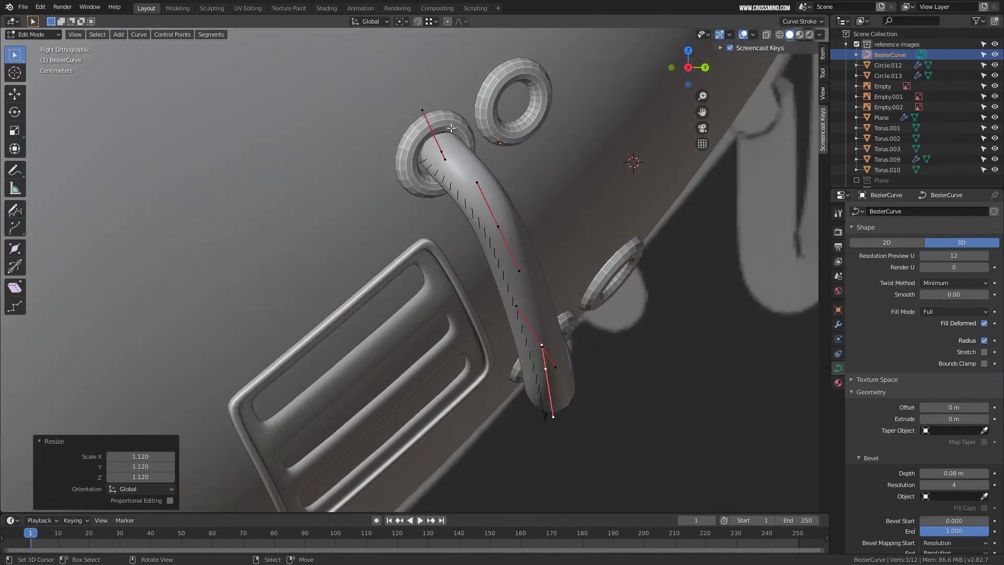
pyautogui.scroll(-2, 510, 329)
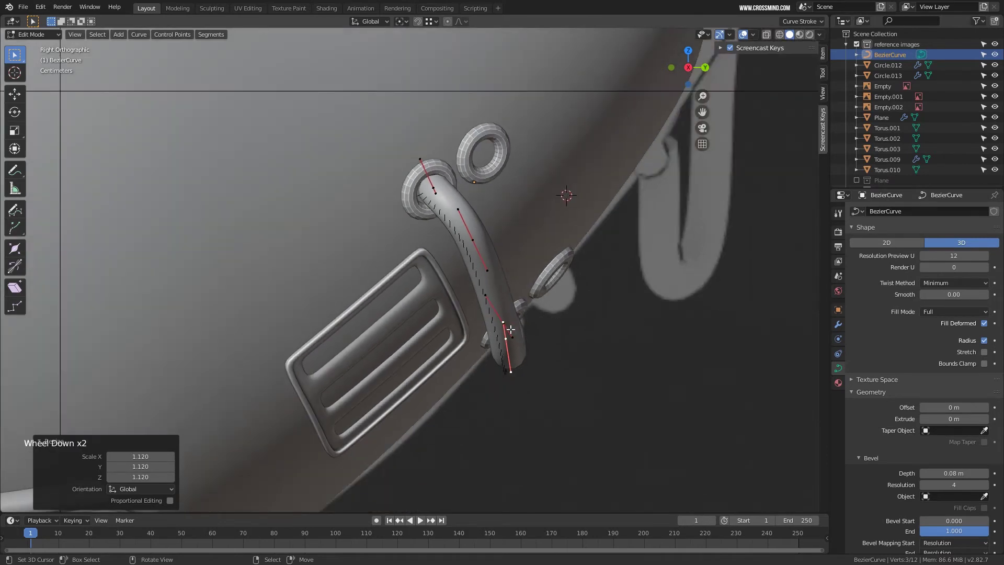
pyautogui.scroll(1, 418, 235)
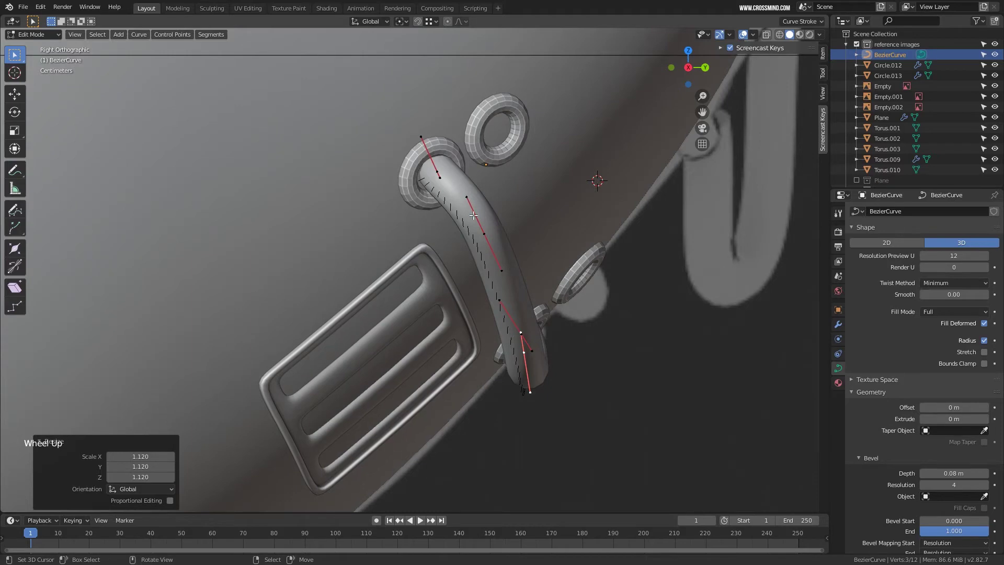
# Duplicate all control points of the pipe and place the copy over the second pair of rings.
pyautogui.keyDown('shift'); pyautogui.moveTo(539, 299); pyautogui.dragTo(514, 311, button='middle'); pyautogui.keyUp('shift')
pyautogui.press('a')
pyautogui.hotkey('shift', 'd')
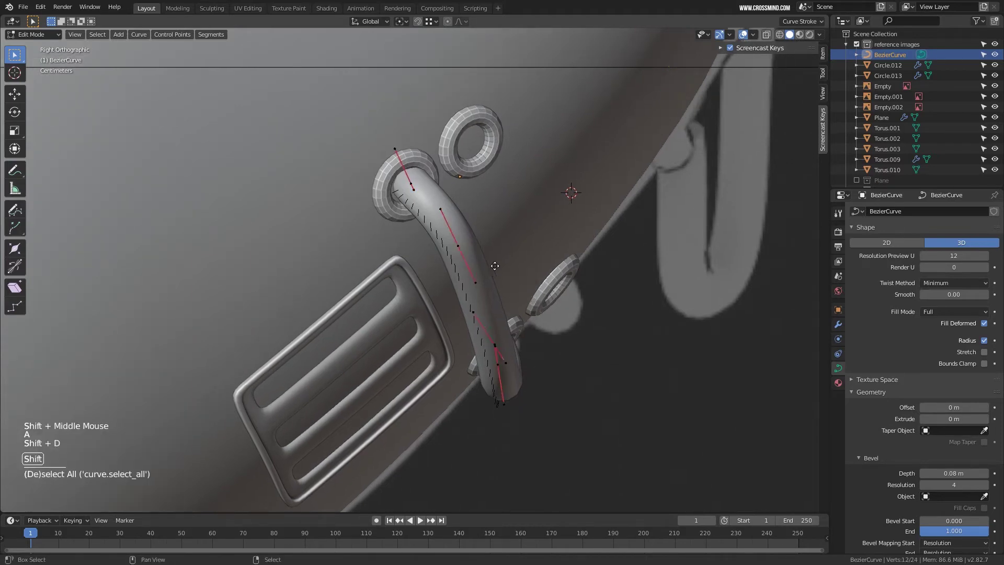
pyautogui.click(561, 230)
# Move the lower end control point of the second pipe into the centre of its lower collar ring.
pyautogui.scroll(1, 634, 314)
pyautogui.moveTo(725, 314); pyautogui.dragTo(545, 287, button='middle')
pyautogui.scroll(-3, 635, 330)
pyautogui.rightClick(513, 303)
pyautogui.press('g')
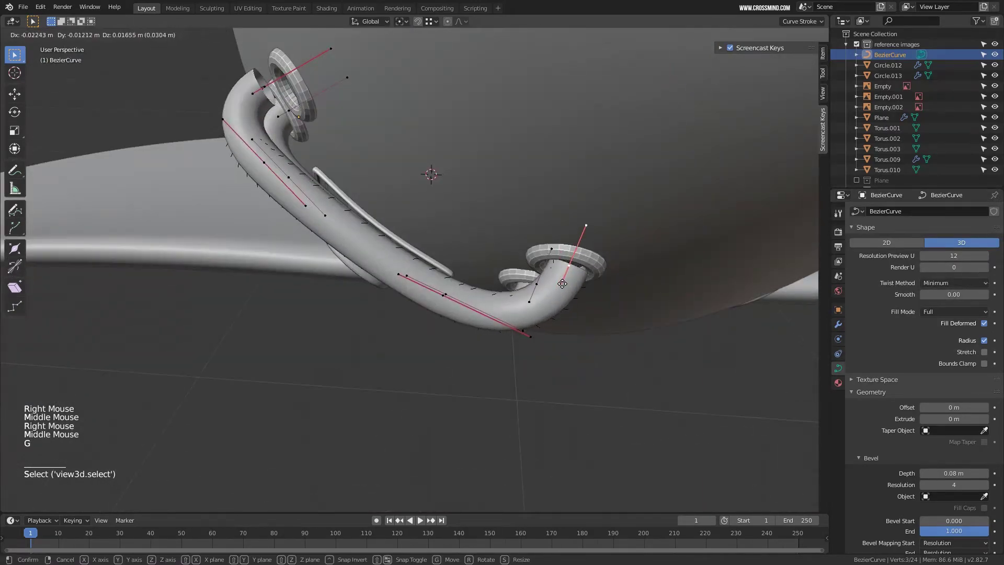
pyautogui.click(543, 285)
# Rotate the second pipe's control point near the lower bend and shift it to smooth the curve into the ring.
pyautogui.moveTo(543, 285); pyautogui.dragTo(541, 247, button='middle')
pyautogui.rightClick(541, 264)
pyautogui.scroll(-2, 541, 264)
pyautogui.press('r')
pyautogui.click(548, 225)
pyautogui.press('g')
pyautogui.click(543, 215)
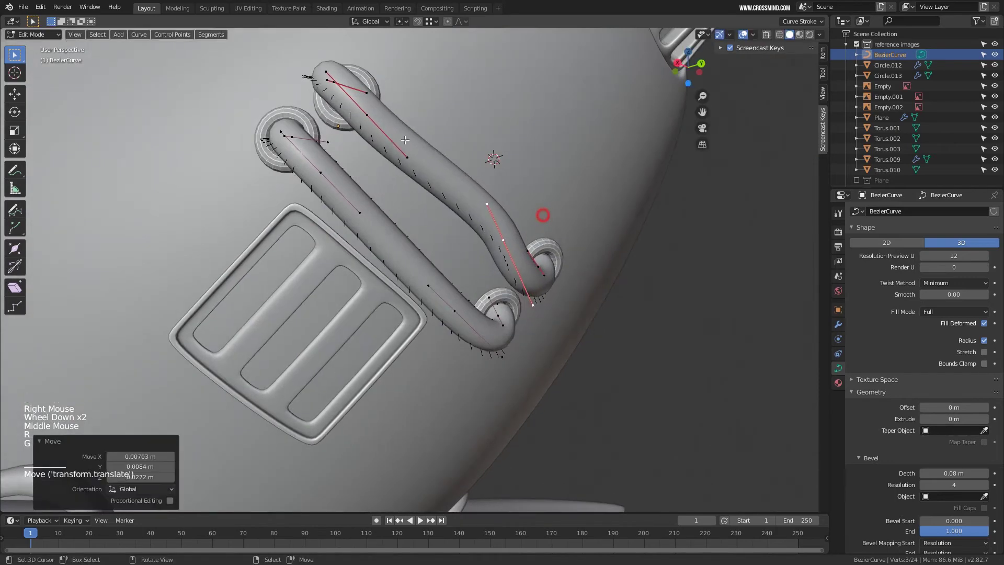
# Rotate the second pipe's upper bend control point by -5.84° and nudge the control point at the lower bend.
pyautogui.rightClick(364, 107)
pyautogui.press('r')
pyautogui.click(525, 157)
pyautogui.scroll(-2, 526, 157)
pyautogui.moveTo(526, 157); pyautogui.dragTo(429, 227, button='middle')
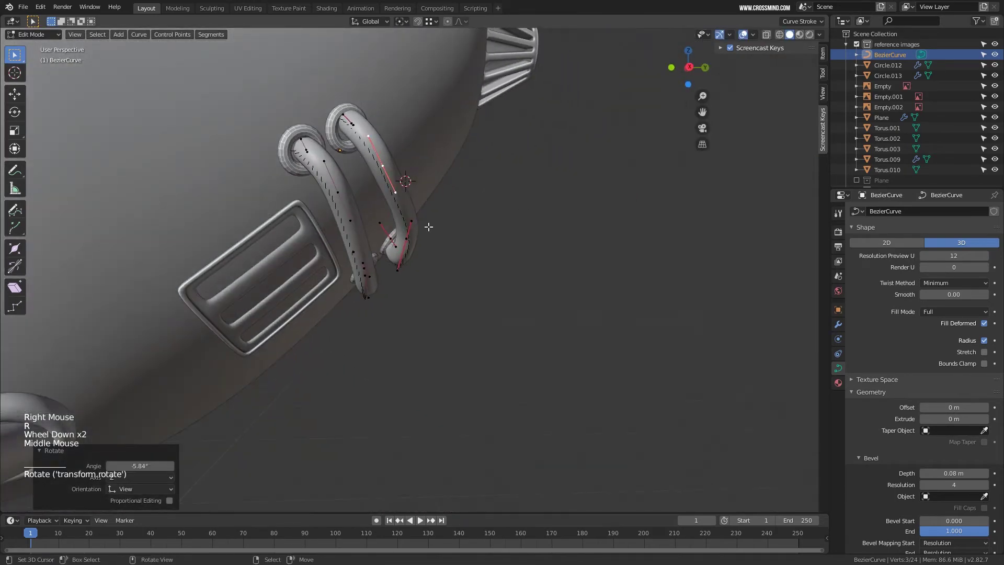
pyautogui.rightClick(410, 238)
pyautogui.press('g')
pyautogui.click(411, 236)
pyautogui.scroll(-1, 411, 235)
pyautogui.scroll(2, 340, 84)
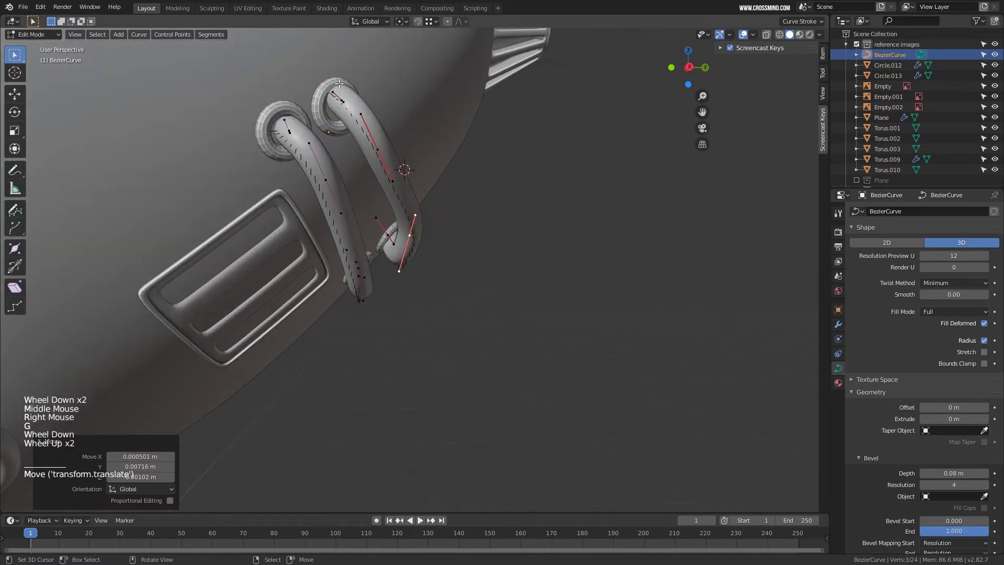
# Move the second pipe's upper end point into its upper collar ring and leave curve editing.
pyautogui.rightClick(340, 100)
pyautogui.press('g')
pyautogui.click(343, 111)
pyautogui.moveTo(342, 113); pyautogui.dragTo(387, 228, button='middle')
pyautogui.scroll(-3, 309, 215)
pyautogui.press('Tab')
pyautogui.scroll(-3, 602, 258)
pyautogui.moveTo(471, 235); pyautogui.dragTo(551, 287, button='middle')
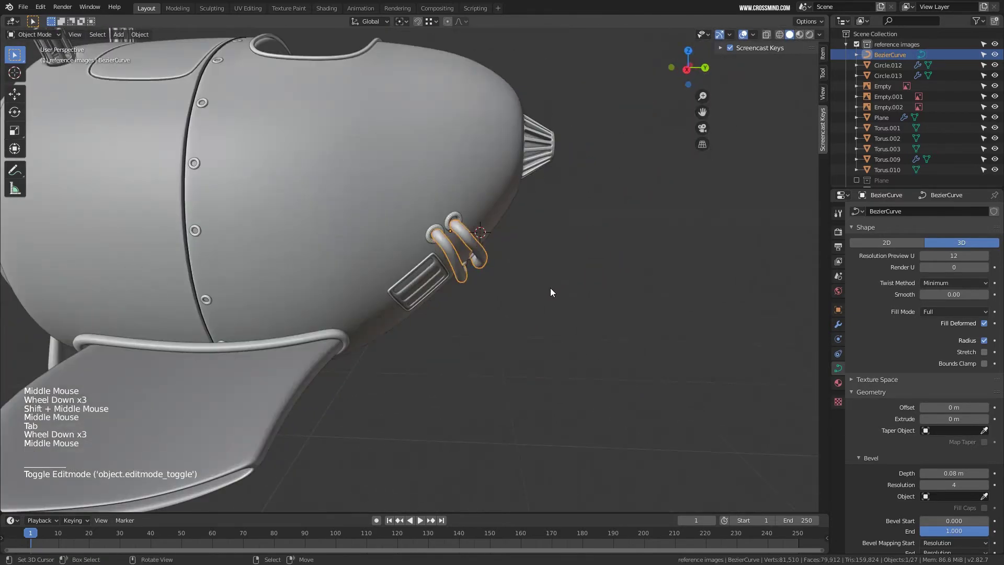
# Duplicate the second pipe's control points in the right view and move the copy 0.243 m in Y and 0.606 m in Z above the nose vent.
pyautogui.press('KP_1')
pyautogui.press('KP_3')
pyautogui.keyDown('shift'); pyautogui.moveTo(567, 237); pyautogui.dragTo(529, 325, button='middle'); pyautogui.keyUp('shift')
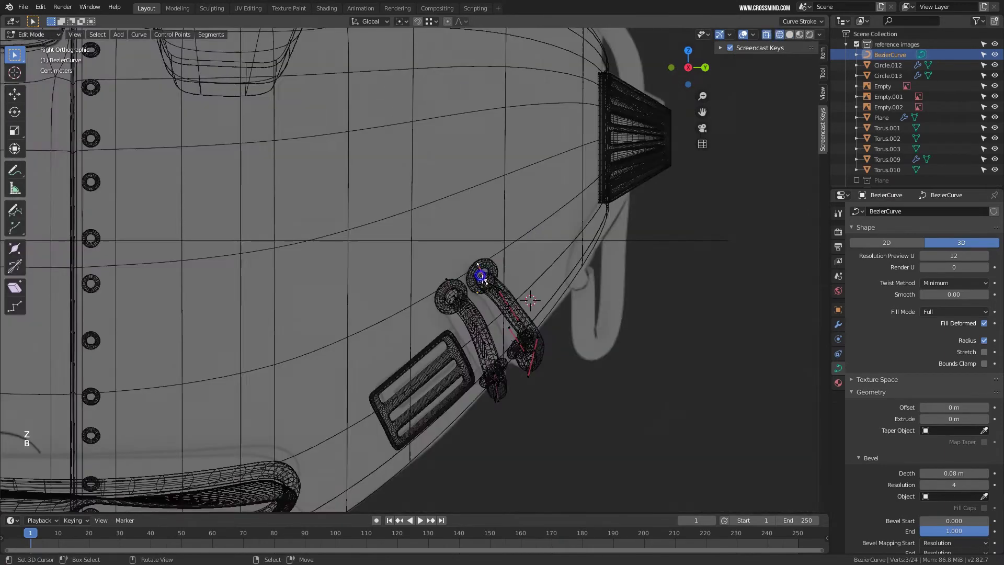
pyautogui.scroll(-1, 534, 296)
pyautogui.keyDown('shift'); pyautogui.moveTo(533, 306); pyautogui.dragTo(514, 362, button='middle'); pyautogui.keyUp('shift')
pyautogui.hotkey('shift', 'd')
pyautogui.click(615, 99)
pyautogui.moveTo(616, 99); pyautogui.dragTo(654, 157, button='middle')
pyautogui.press('KP_1')
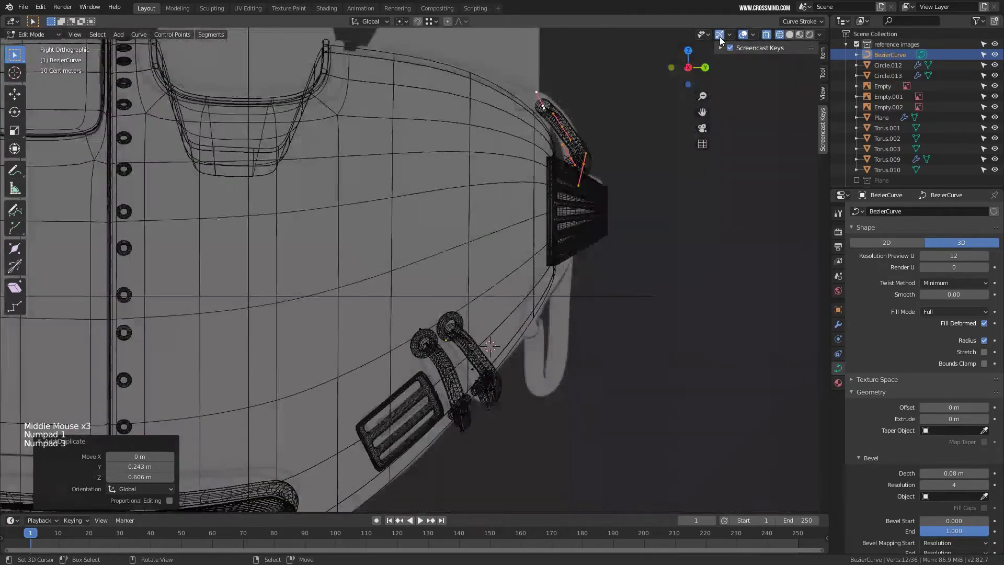
pyautogui.press('KP_3')
# Move and rotate the copied pipe's upper end point onto the fuselage where the reference pipe starts.
pyautogui.keyDown('shift'); pyautogui.moveTo(644, 199); pyautogui.dragTo(629, 193, button='middle'); pyautogui.keyUp('shift')
pyautogui.scroll(3, 508, 185)
pyautogui.rightClick(519, 179)
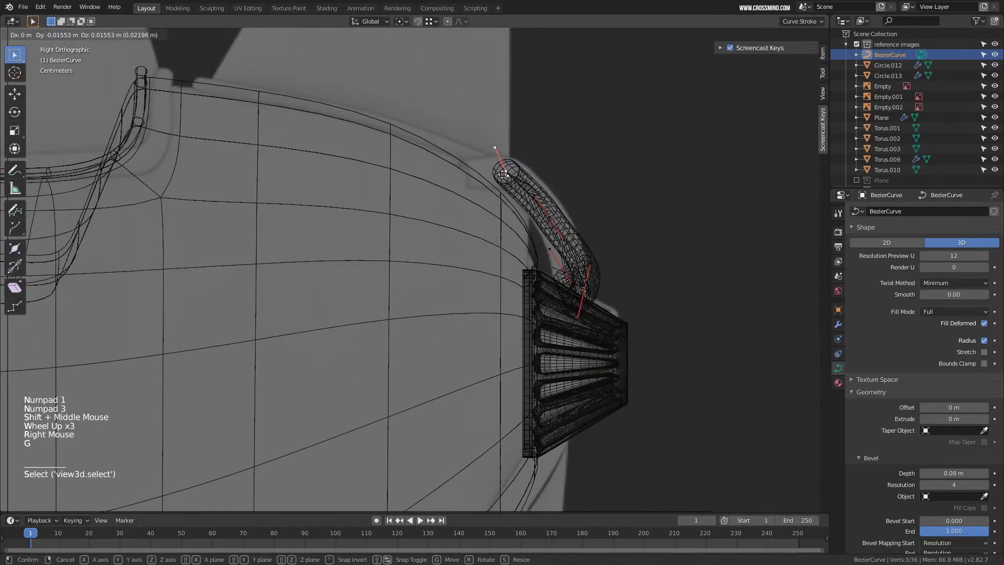
pyautogui.press('g')
pyautogui.press('r')
pyautogui.click(508, 172)
pyautogui.press('r')
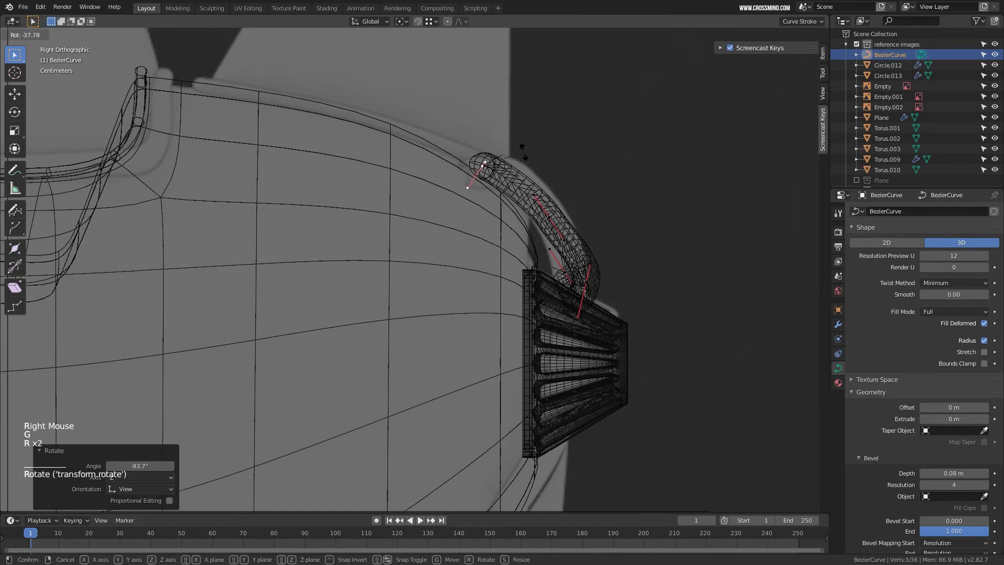
pyautogui.press('g')
pyautogui.click(474, 178)
# Pull the copied pipe's middle point outward and delete its two lower control points.
pyautogui.rightClick(549, 214)
pyautogui.press('g')
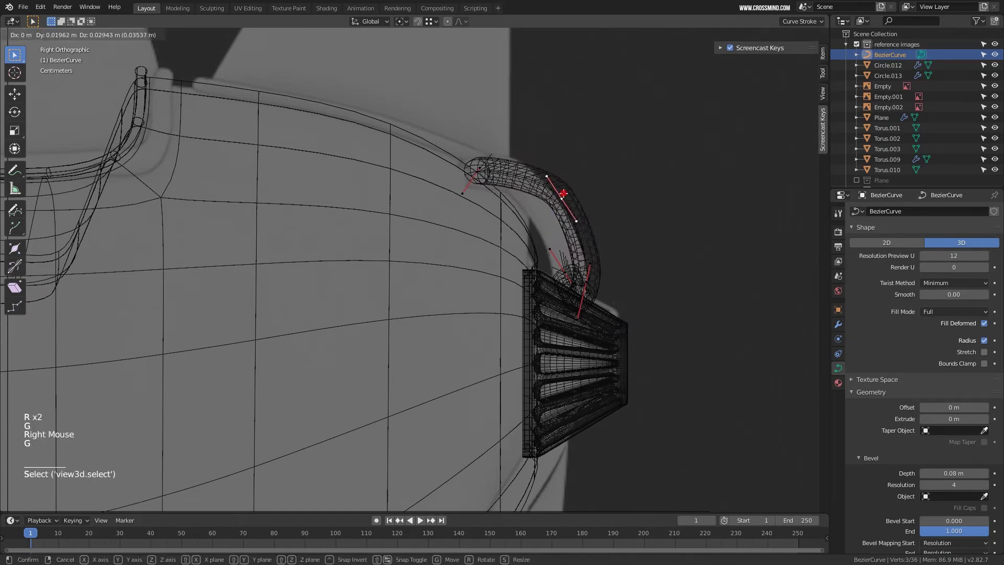
pyautogui.click(562, 198)
pyautogui.rightClick(573, 282)
pyautogui.keyDown('shift'); pyautogui.rightClick(588, 280); pyautogui.keyUp('shift')
pyautogui.press('Delete')
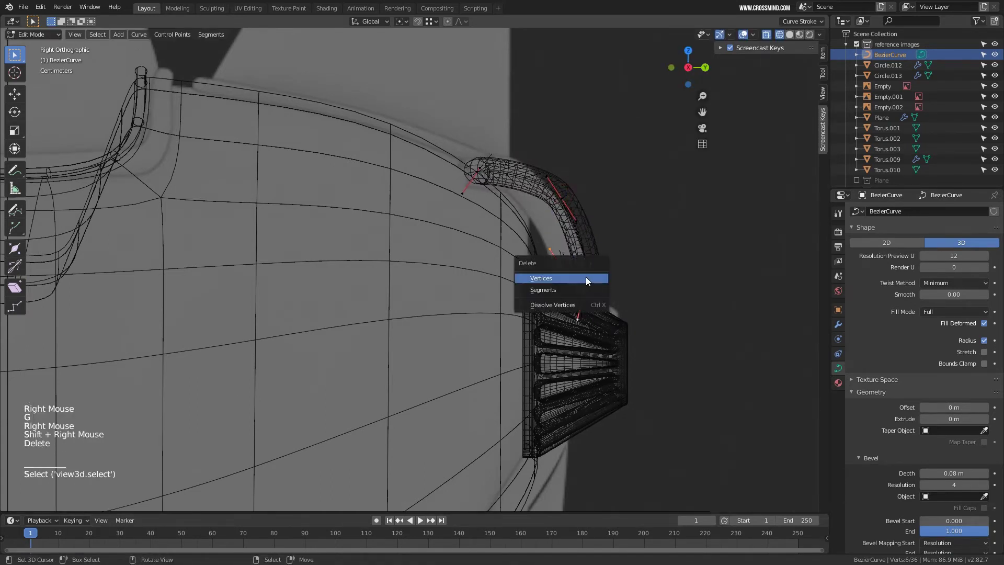
pyautogui.click(586, 278)
pyautogui.keyDown('shift'); pyautogui.moveTo(580, 272); pyautogui.dragTo(576, 266, button='middle'); pyautogui.keyUp('shift')
# Reposition the copied pipe's remaining lower point, rotate it nearly vertical and scale its handles to 1.823.
pyautogui.rightClick(562, 215)
pyautogui.press('g')
pyautogui.click(562, 216)
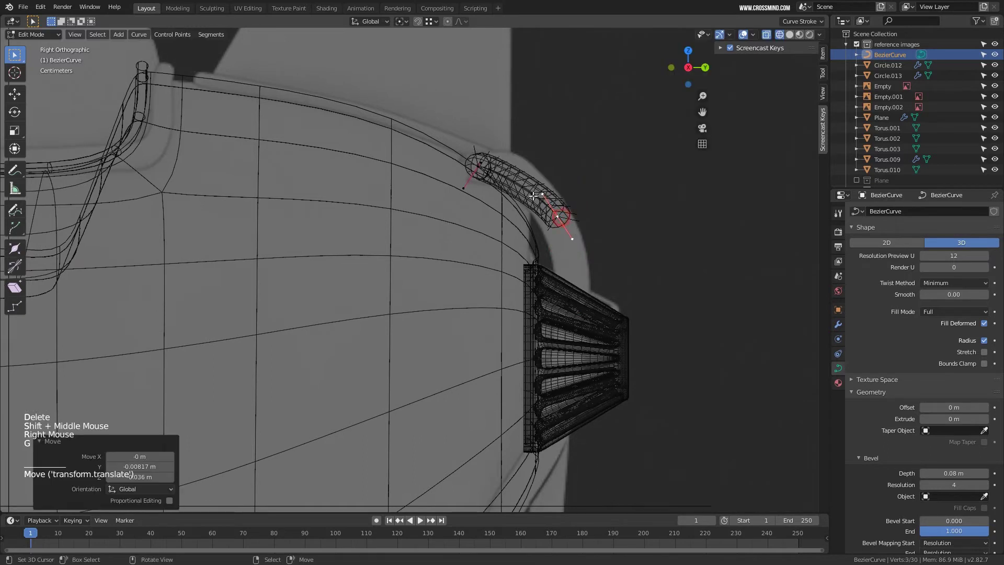
pyautogui.press('r')
pyautogui.click(591, 204)
pyautogui.press('s')
pyautogui.click(499, 183)
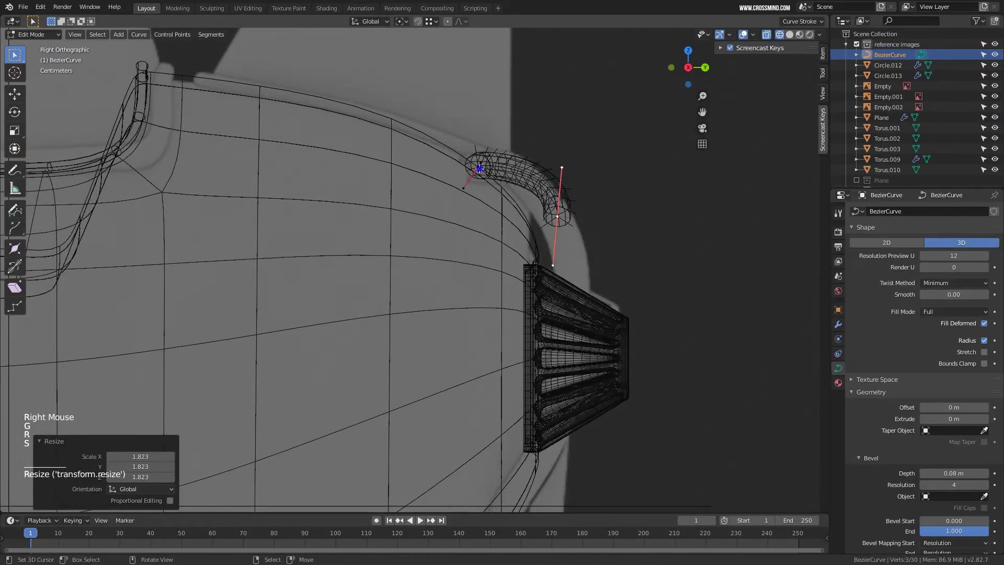
# Nudge the long pipe's upper end point, adjust its rotation and enlarge its handles slightly.
pyautogui.rightClick(480, 168)
pyautogui.press('g')
pyautogui.click(480, 170)
pyautogui.press('r')
pyautogui.click(560, 153)
pyautogui.press('s')
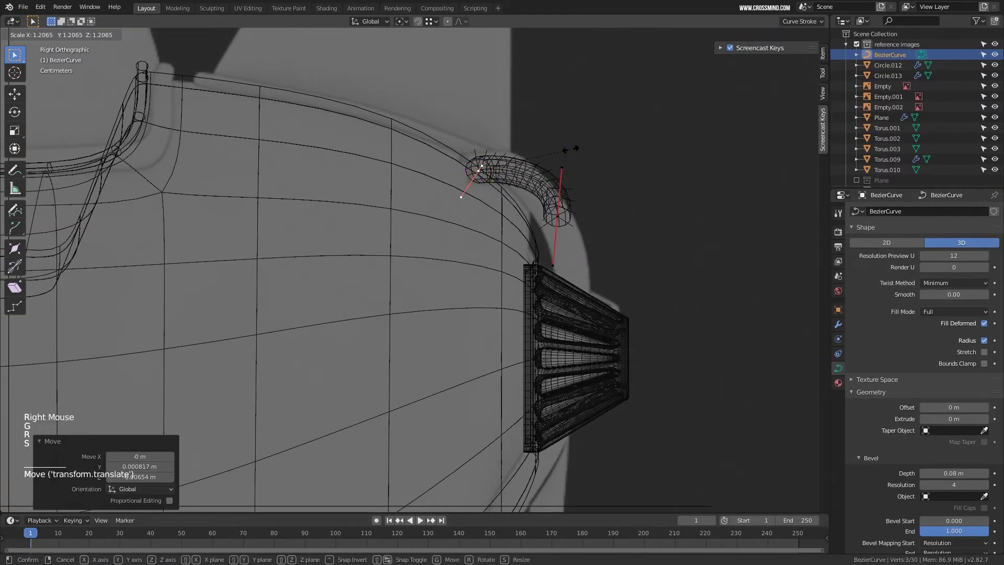
pyautogui.click(574, 144)
# Move the long pipe's lower point out to the reference outline in the right view and rotate it along the bend.
pyautogui.rightClick(559, 216)
pyautogui.press('KP_1')
pyautogui.press('KP_3')
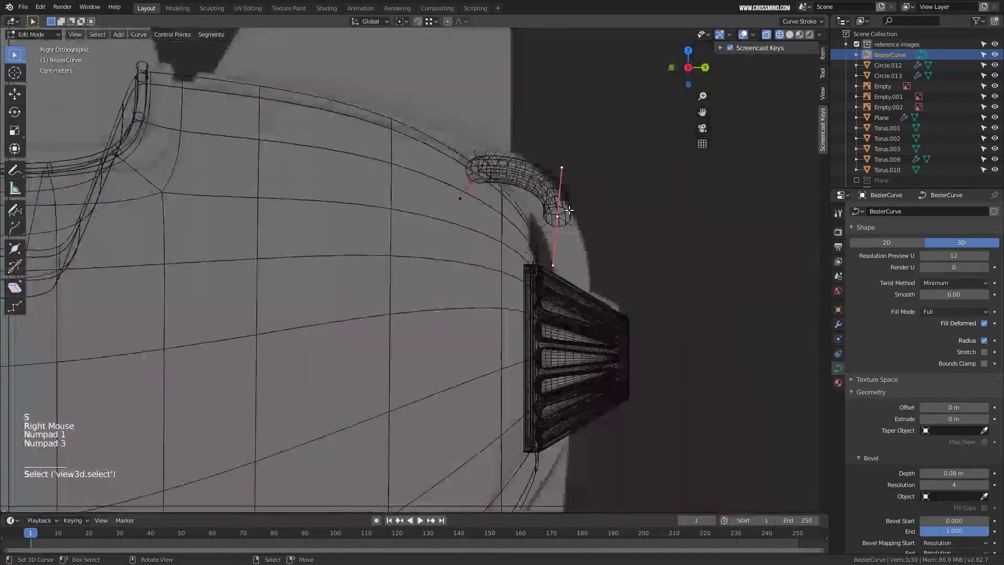
pyautogui.press('KP_1')
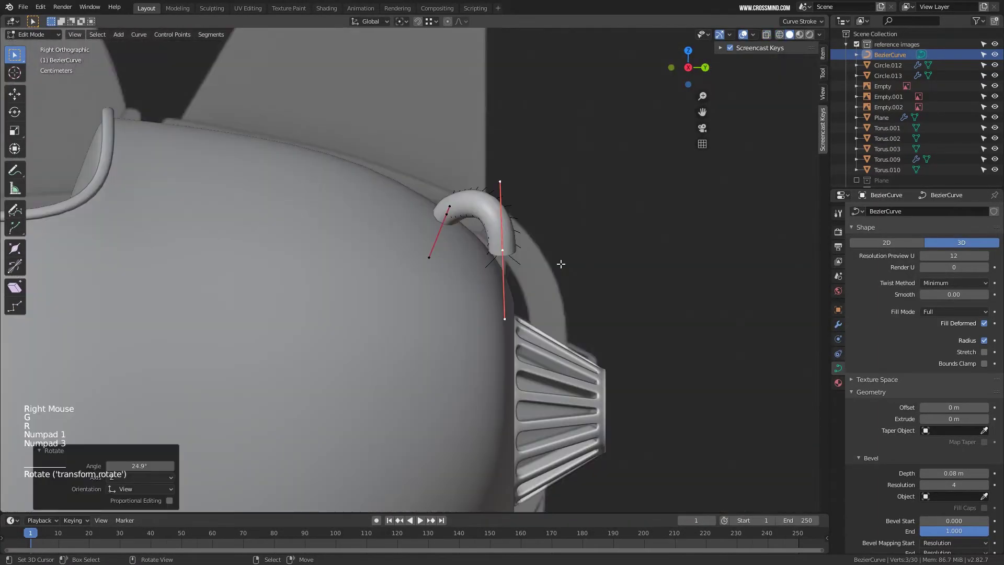
pyautogui.press('g')
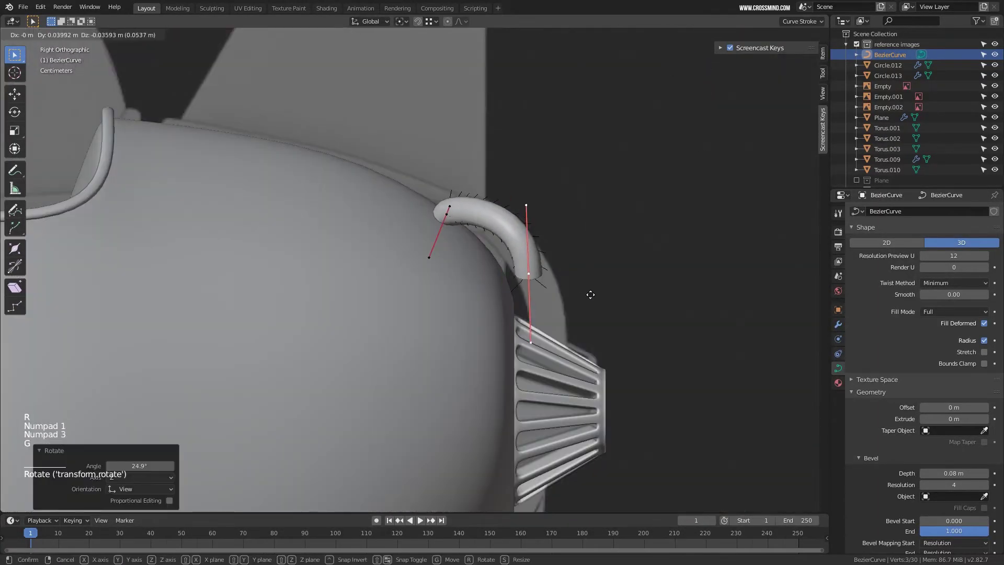
pyautogui.click(604, 298)
pyautogui.press('r')
pyautogui.click(602, 278)
# Extend the long pipe with two control points down to the reference's U-bend and rotate the last one 106°.
pyautogui.keyDown('shift'); pyautogui.moveTo(602, 280); pyautogui.dragTo(590, 210, button='middle'); pyautogui.keyUp('shift')
pyautogui.scroll(-1, 601, 226)
pyautogui.keyDown('ctrl'); pyautogui.click(562, 317); pyautogui.keyUp('ctrl')
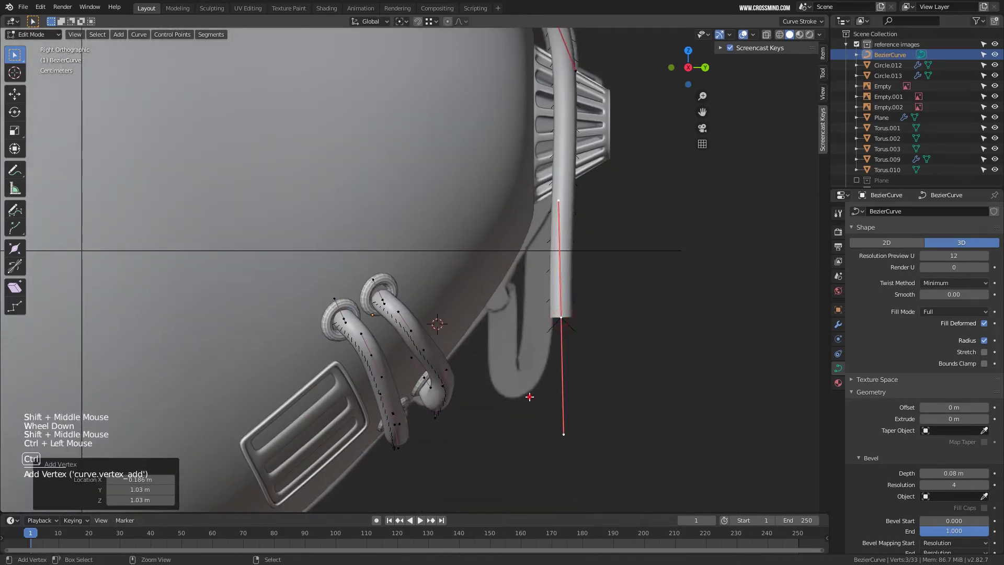
pyautogui.keyDown('ctrl'); pyautogui.click(530, 397); pyautogui.keyUp('ctrl')
pyautogui.press('r')
pyautogui.click(561, 426)
# Move and rotate the last control point upward on the inner side to form the long pipe's U-bend.
pyautogui.press('g')
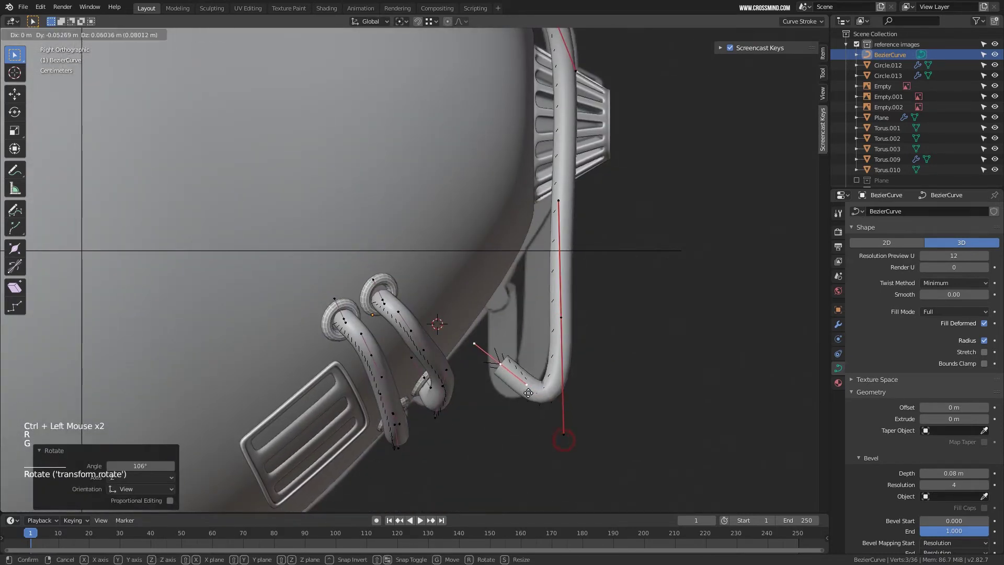
pyautogui.click(530, 378)
pyautogui.press('r')
pyautogui.click(549, 376)
pyautogui.press('g')
pyautogui.click(556, 355)
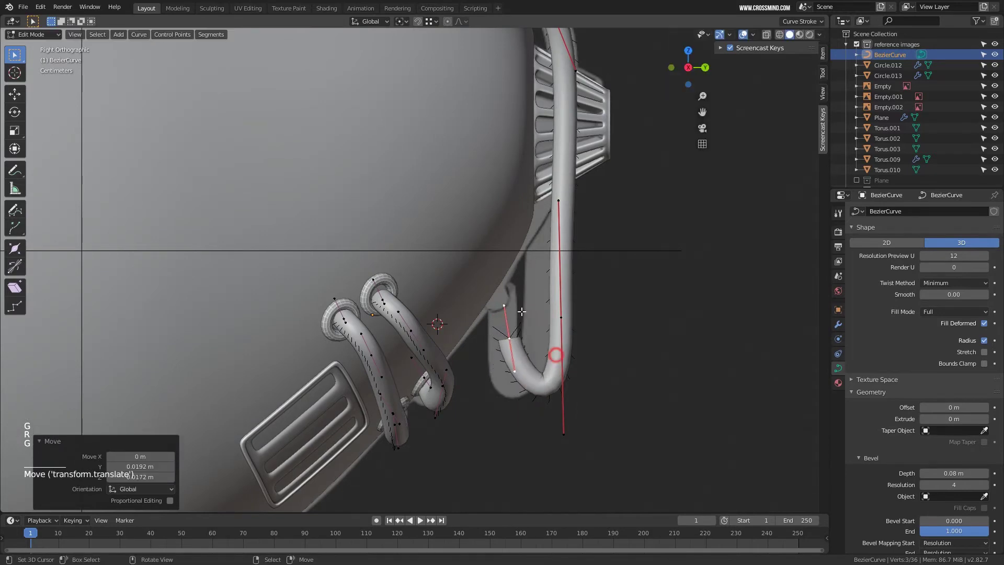
# Add two more control points that turn the pipe's end toward the fuselage and leave curve editing.
pyautogui.keyDown('ctrl'); pyautogui.click(518, 299); pyautogui.keyUp('ctrl')
pyautogui.keyDown('ctrl'); pyautogui.click(524, 301); pyautogui.keyUp('ctrl')
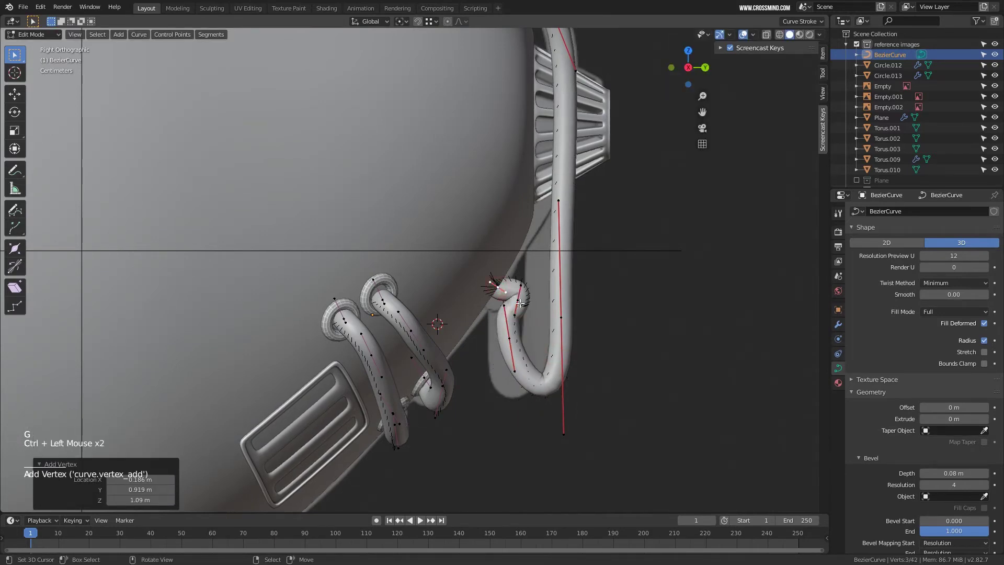
pyautogui.moveTo(552, 306); pyautogui.dragTo(366, 292, button='middle')
pyautogui.press('r')
pyautogui.press('Tab')
# Duplicate the second pipe's upper collar ring and place the copy beside the long pipe's lower end.
pyautogui.rightClick(353, 295)
pyautogui.hotkey('shift', 'd')
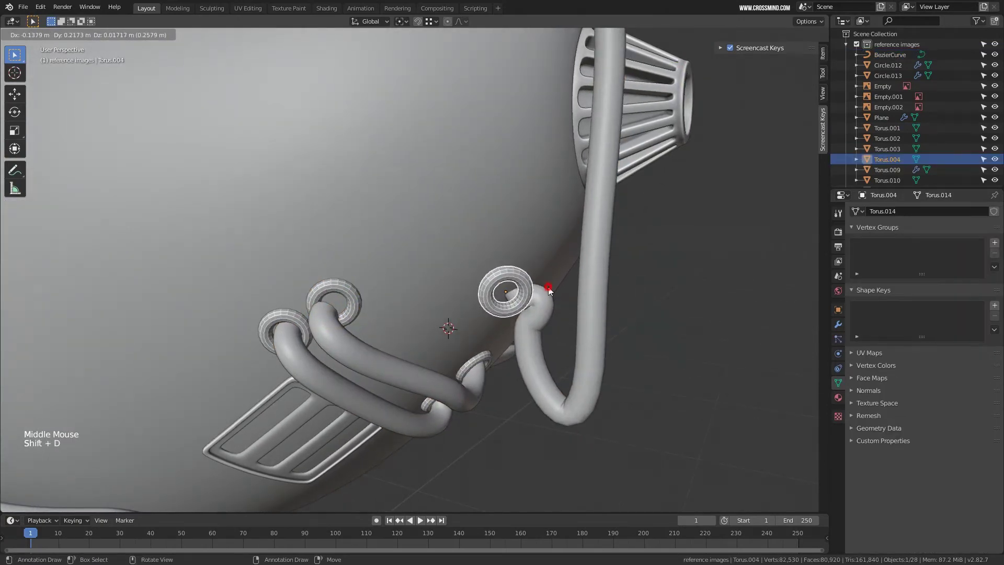
pyautogui.click(544, 285)
pyautogui.moveTo(532, 284); pyautogui.dragTo(422, 29, button='middle')
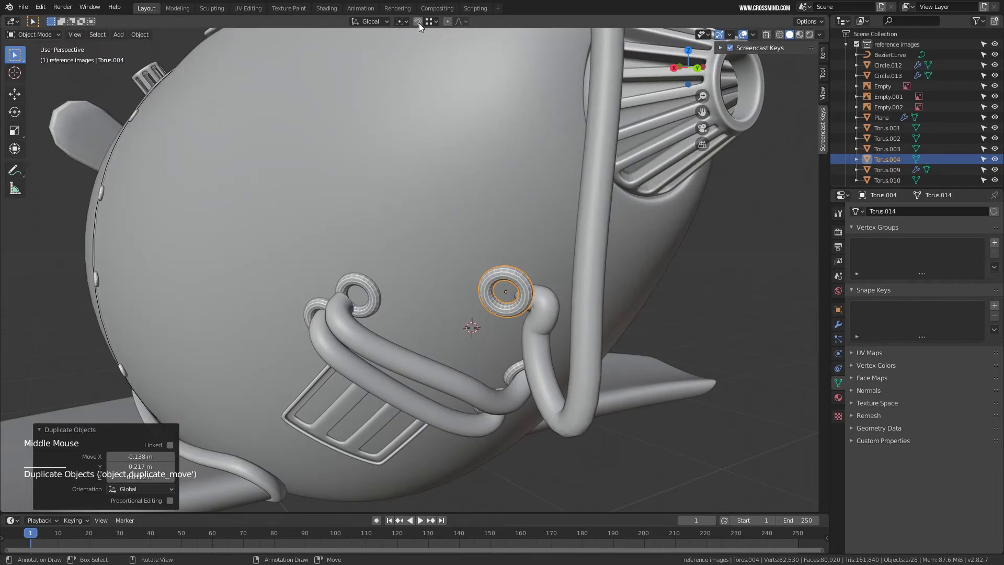
# Enable snapping and set it to Face with Align Rotation to Target and Project Individual Elements.
pyautogui.click(417, 21)
pyautogui.moveTo(530, 288); pyautogui.dragTo(471, 183, button='middle')
pyautogui.press('g')
pyautogui.click(429, 86)
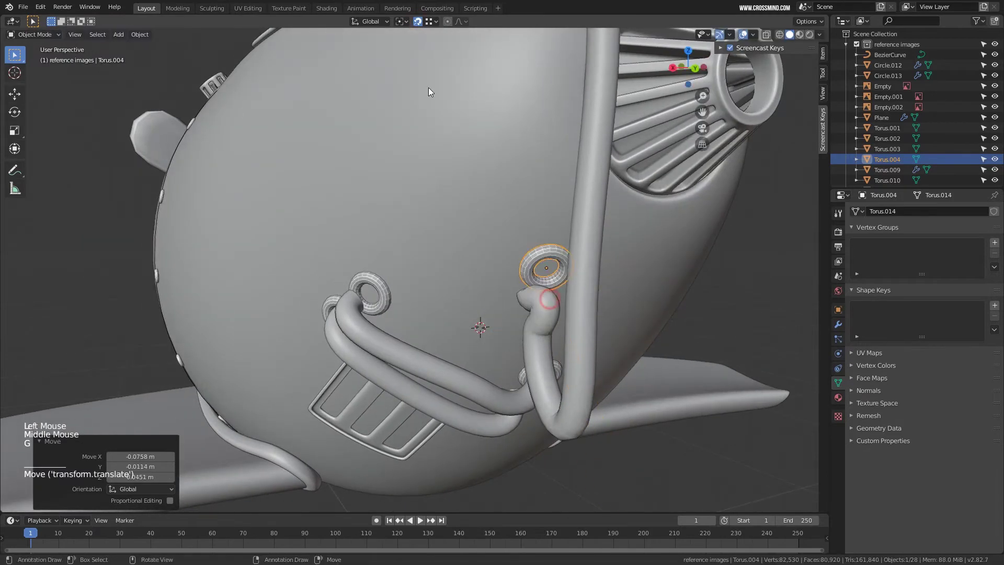
pyautogui.click(429, 24)
pyautogui.click(413, 96)
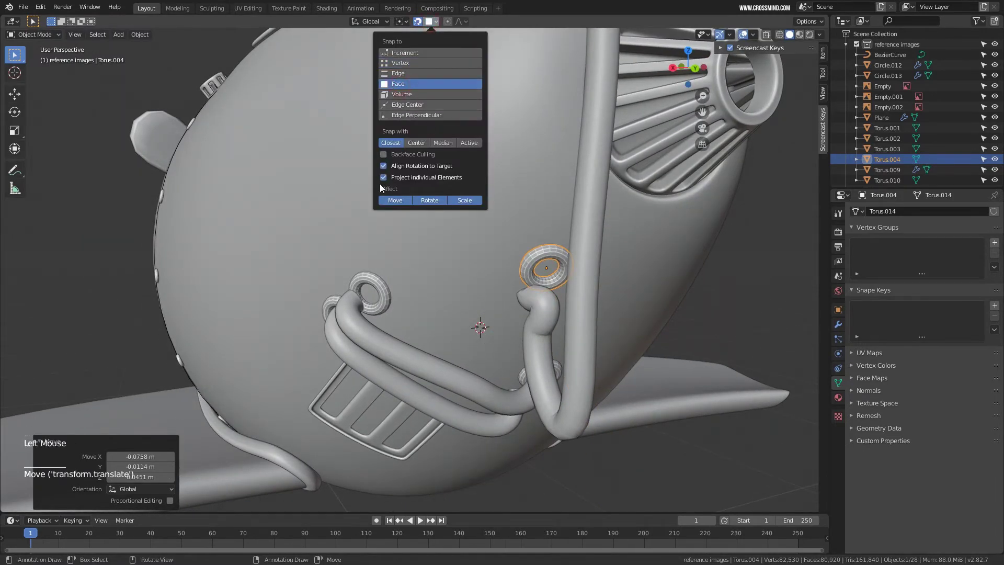
# Snap the copied ring onto the fuselage surface behind the long pipe's lower end.
pyautogui.press('g')
pyautogui.click(569, 325)
pyautogui.moveTo(569, 325); pyautogui.dragTo(554, 301, button='middle')
pyautogui.press('g')
pyautogui.click(544, 291)
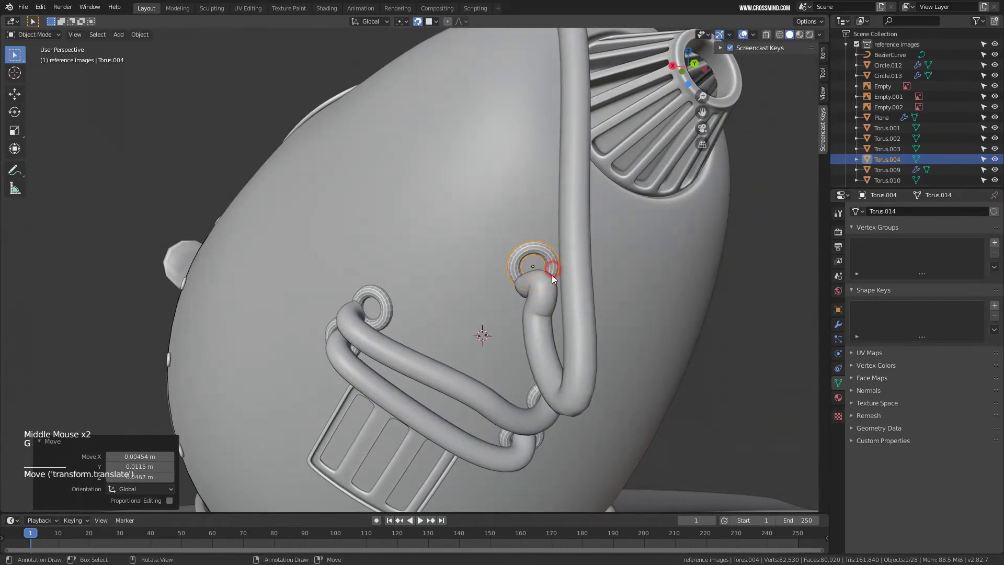
pyautogui.press('g')
pyautogui.click(544, 292)
# Duplicate the ring and snap the copy onto the fuselage at the long pipe's upper end.
pyautogui.scroll(-2, 536, 206)
pyautogui.scroll(-3, 529, 190)
pyautogui.moveTo(536, 206); pyautogui.dragTo(455, 209, button='middle')
pyautogui.hotkey('shift', 'd')
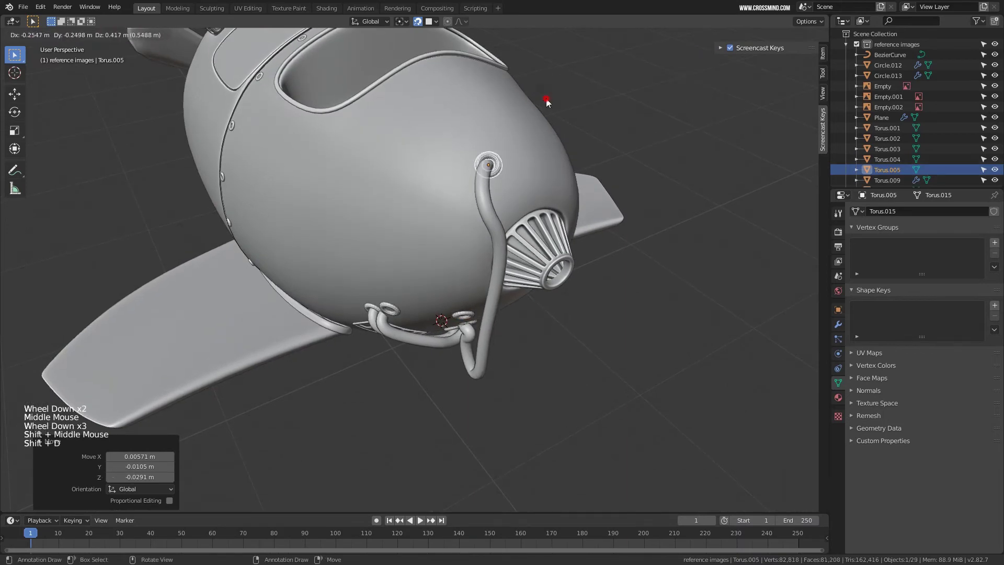
pyautogui.click(547, 102)
# Edit the pipe curve and move the long pipe's upper end point into the new upper ring.
pyautogui.moveTo(546, 102); pyautogui.dragTo(553, 148, button='middle')
pyautogui.scroll(2, 554, 148)
pyautogui.rightClick(563, 102)
pyautogui.press('Tab')
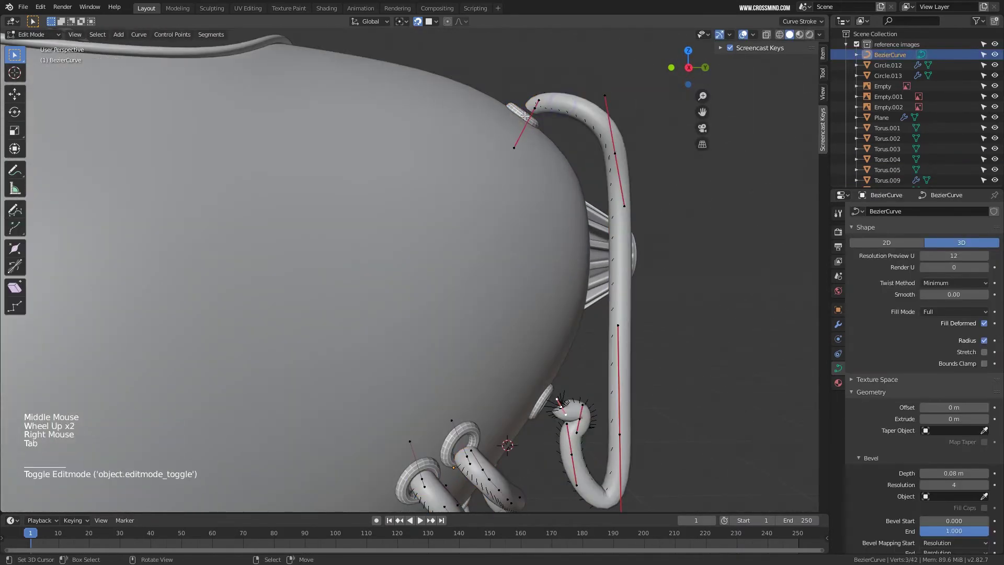
pyautogui.rightClick(533, 108)
pyautogui.press('g')
pyautogui.click(525, 106)
# Turn off snapping and rotate the long pipe's upper end point toward the ring's axis as seen from the front.
pyautogui.moveTo(526, 106); pyautogui.dragTo(460, 105, button='middle')
pyautogui.press('r')
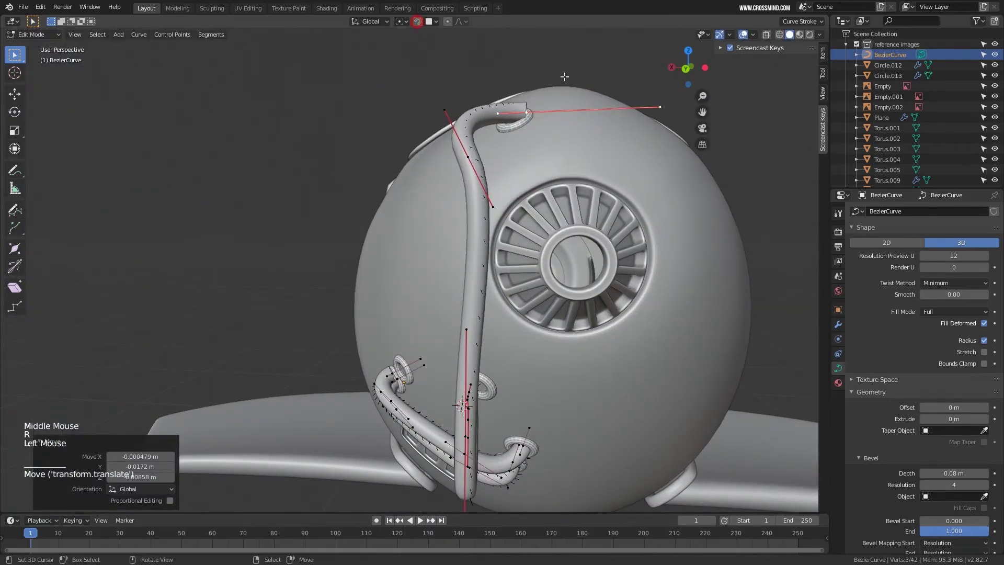
pyautogui.press('r')
pyautogui.click(574, 131)
pyautogui.moveTo(576, 130); pyautogui.dragTo(544, 118, button='middle')
pyautogui.press('r')
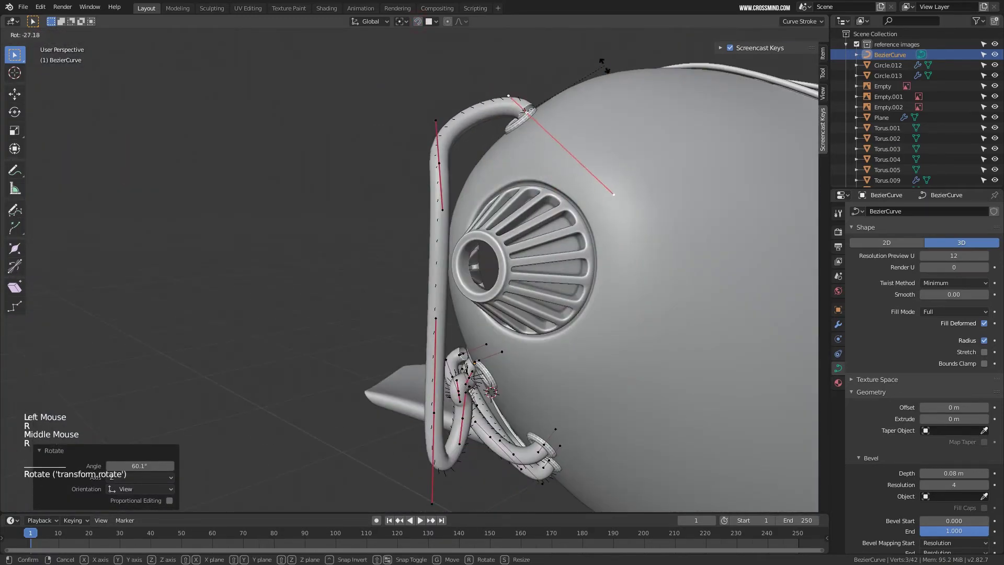
pyautogui.click(605, 70)
# Rotate the upper end point another 37.8°, centre it in the ring and leave curve editing.
pyautogui.moveTo(502, 63); pyautogui.dragTo(591, 97, button='middle')
pyautogui.press('r')
pyautogui.click(581, 135)
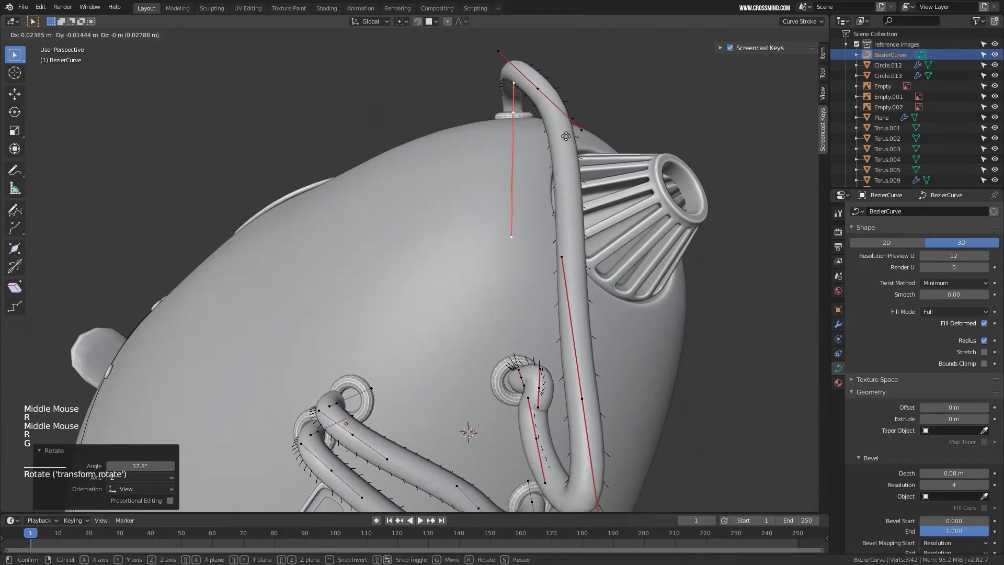
pyautogui.press('g')
pyautogui.click(567, 139)
pyautogui.moveTo(567, 139); pyautogui.dragTo(600, 130, button='middle')
pyautogui.press('Tab')
# Reopen the pipe curve for editing and move the long pipe's lower end point into the lower ring.
pyautogui.scroll(-5, 507, 213)
pyautogui.moveTo(507, 213); pyautogui.dragTo(490, 303, button='middle')
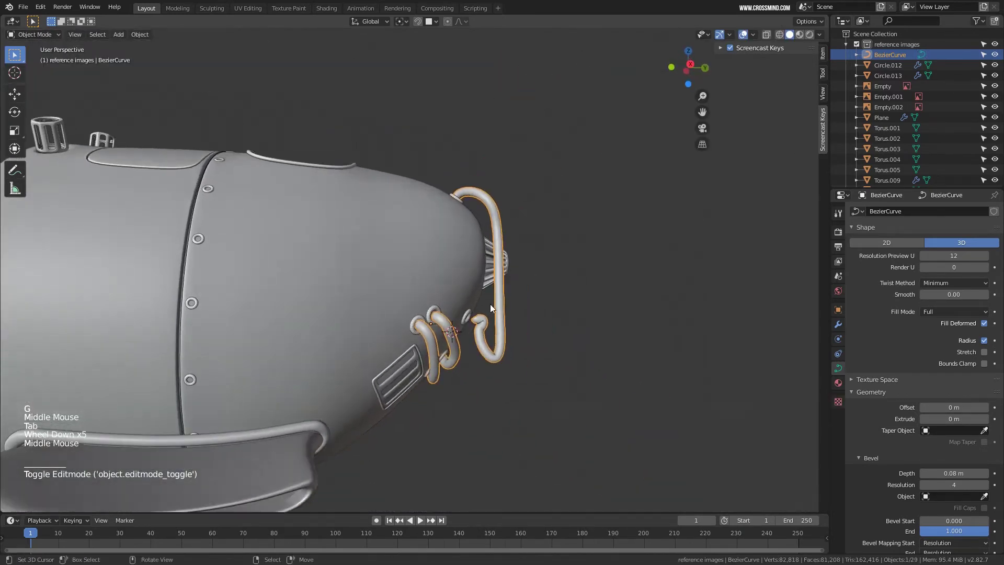
pyautogui.scroll(4, 491, 303)
pyautogui.press('Tab')
pyautogui.press('g')
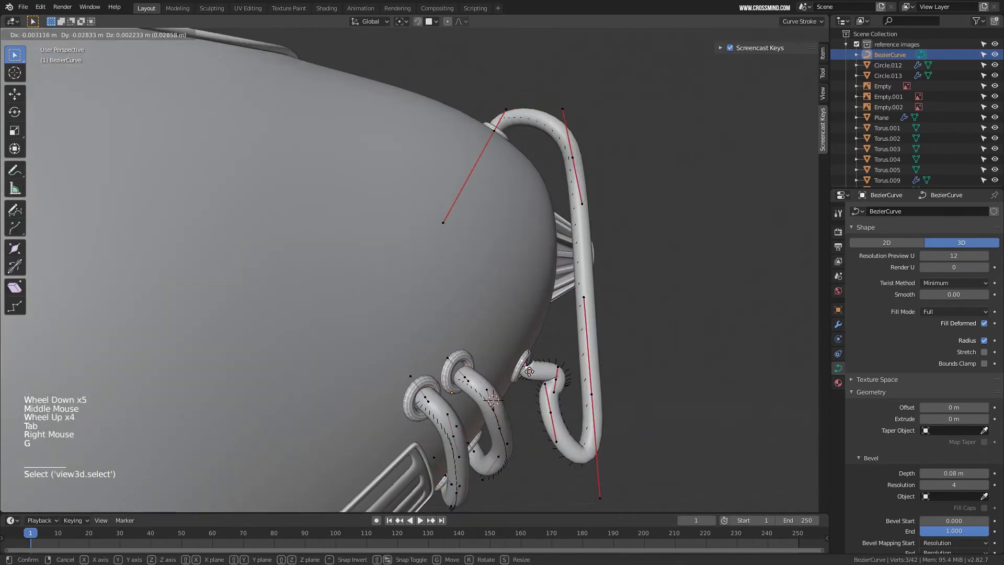
pyautogui.click(523, 367)
# Rotate the long pipe's lower end point by -39.5°, nudge it within the ring and rotate it another 12°.
pyautogui.press('r')
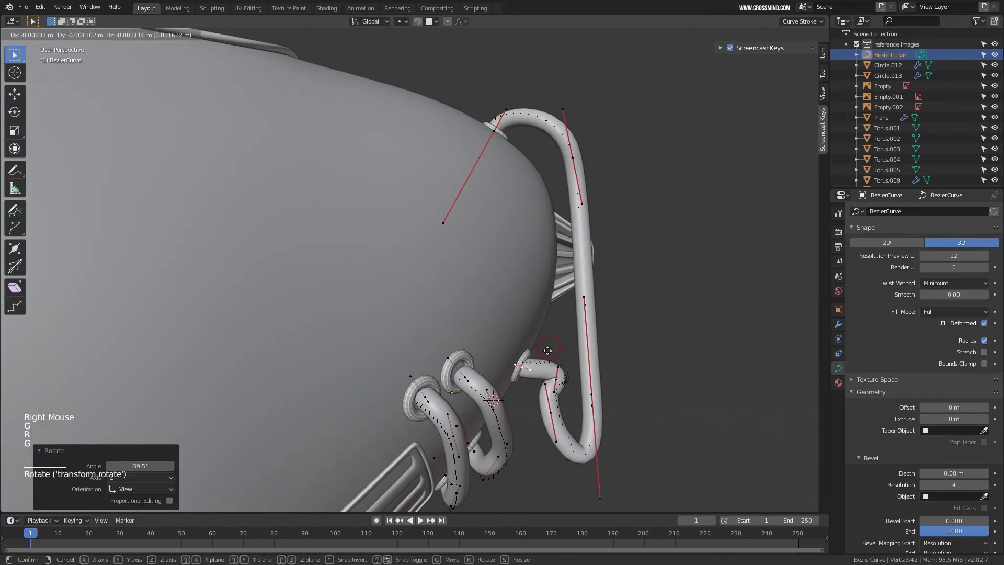
pyautogui.click(548, 346)
pyautogui.press('g')
pyautogui.press('r')
pyautogui.click(546, 357)
pyautogui.scroll(-2, 549, 353)
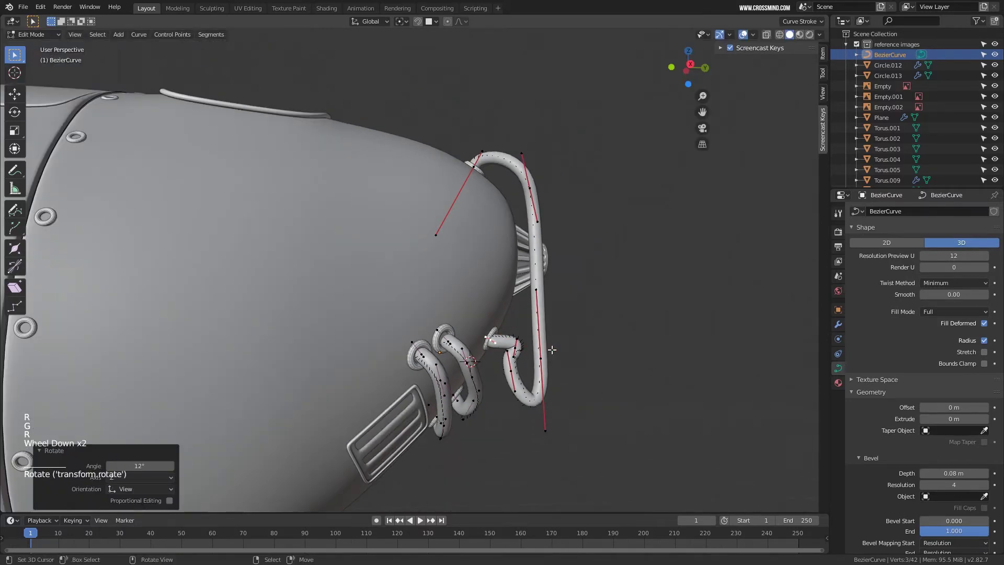
# Delete the extra control point beside the long pipe's lower end, leave curve editing and save the file.
pyautogui.rightClick(516, 351)
pyautogui.press('Delete')
pyautogui.click(539, 355)
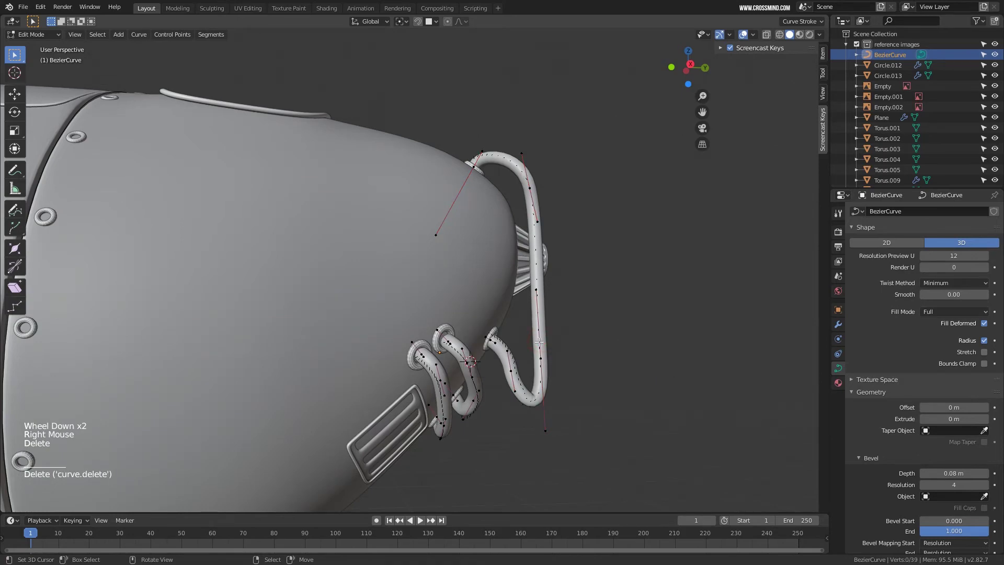
pyautogui.scroll(-4, 523, 342)
pyautogui.press('Tab')
pyautogui.moveTo(523, 342); pyautogui.dragTo(517, 271, button='middle')
pyautogui.hotkey('ctrl', 's')
# Examine the pipe runs and their collar rings around the fuselage from several angles.
pyautogui.scroll(-1, 612, 240)
pyautogui.scroll(-1, 612, 240)
pyautogui.scroll(1, 517, 271)
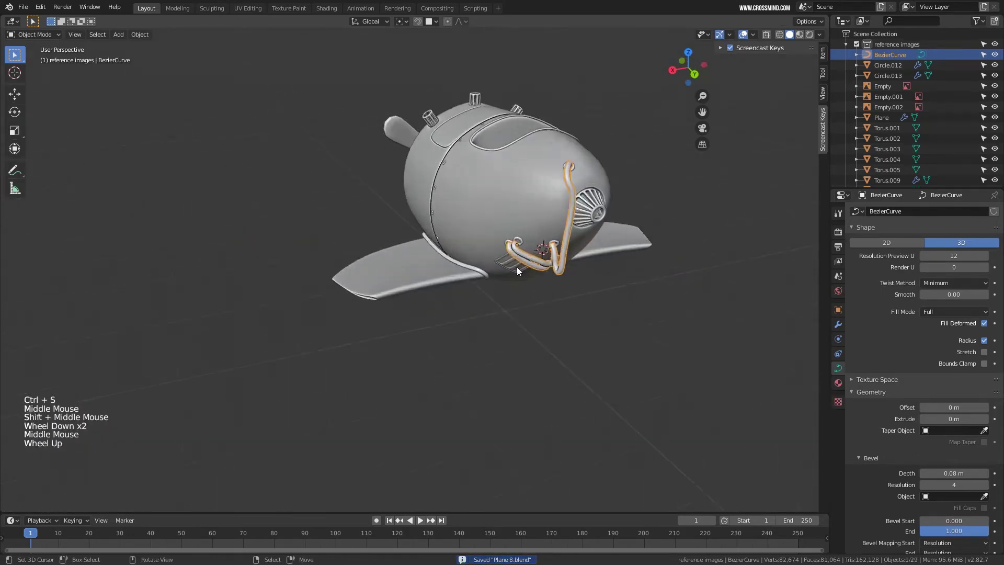
pyautogui.scroll(2, 516, 271)
pyautogui.keyDown('shift'); pyautogui.moveTo(654, 277); pyautogui.dragTo(575, 261, button='middle'); pyautogui.keyUp('shift')
pyautogui.moveTo(575, 261); pyautogui.dragTo(418, 221, button='middle')
pyautogui.scroll(2, 419, 221)
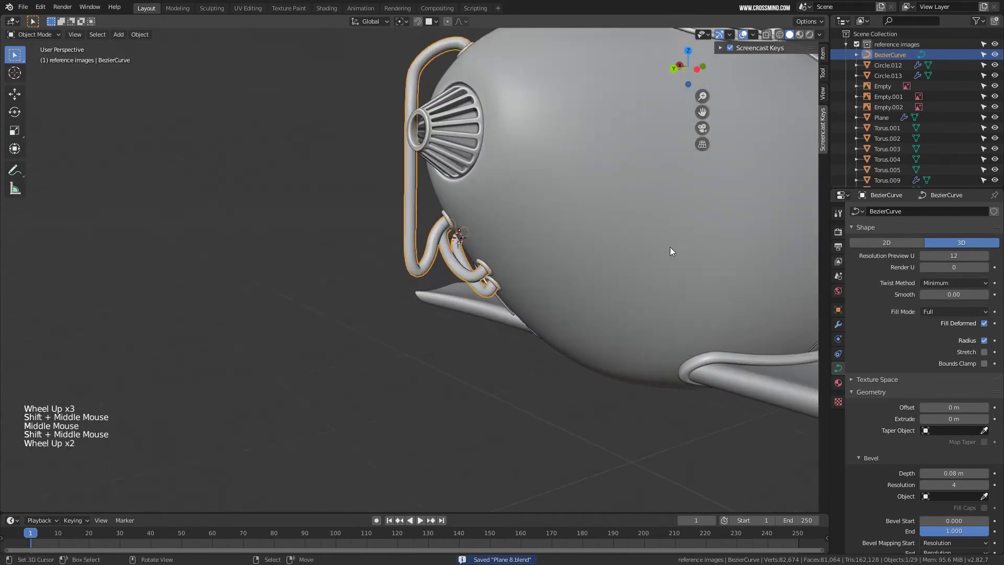
pyautogui.scroll(-3, 671, 246)
pyautogui.keyDown('shift'); pyautogui.moveTo(632, 249); pyautogui.dragTo(508, 294, button='middle'); pyautogui.keyUp('shift')
pyautogui.scroll(2, 561, 238)
# Open the pipe curve for editing and move and rotate the second short pipe's upper end point into line with its ring.
pyautogui.rightClick(578, 246)
pyautogui.scroll(3, 582, 247)
pyautogui.scroll(2, 508, 294)
pyautogui.rightClick(607, 282)
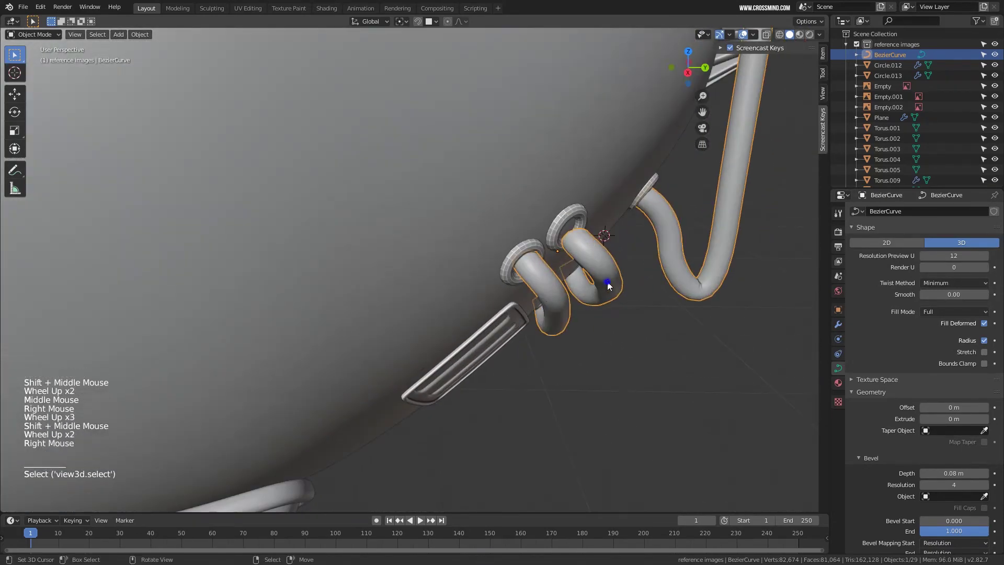
pyautogui.press('Tab')
pyautogui.moveTo(588, 238); pyautogui.dragTo(592, 246, button='middle')
pyautogui.press('g')
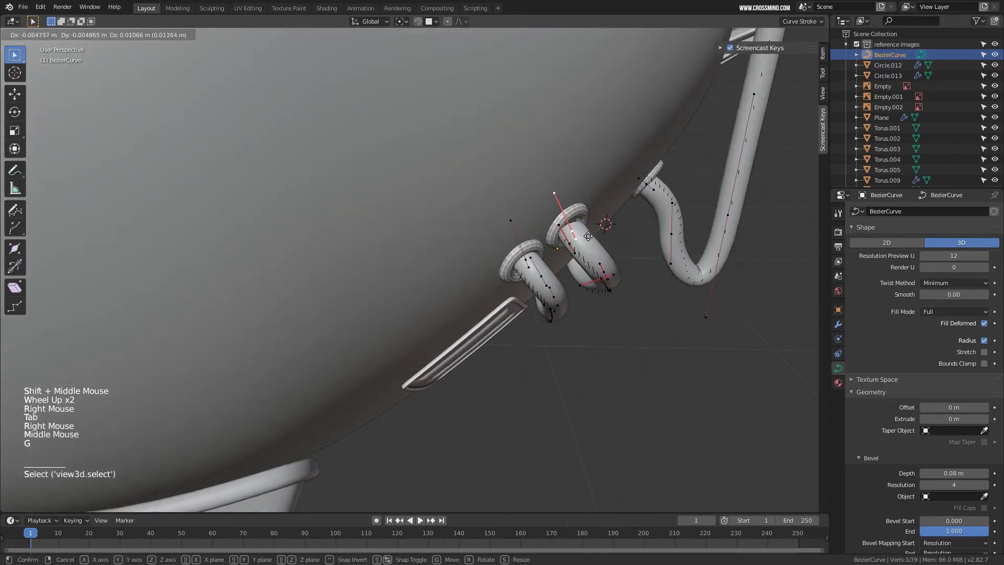
pyautogui.click(610, 226)
pyautogui.press('r')
pyautogui.click(615, 204)
pyautogui.press('g')
pyautogui.click(570, 226)
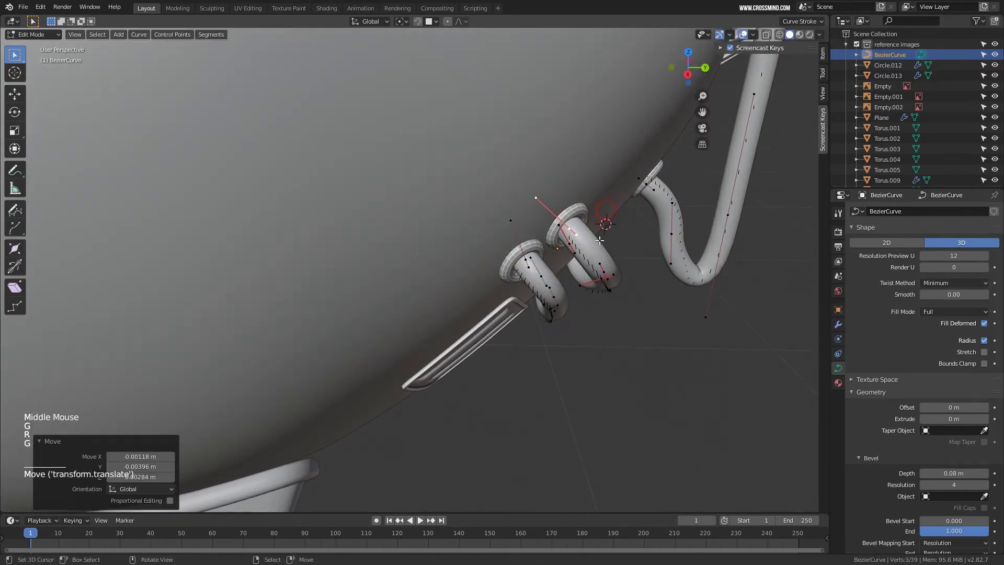
# Nudge the short pipe's upper end point within its ring as seen from the side and leave curve editing.
pyautogui.moveTo(570, 226); pyautogui.dragTo(601, 272, button='middle')
pyautogui.scroll(-2, 601, 272)
pyautogui.scroll(1, 535, 231)
pyautogui.press('g')
pyautogui.click(548, 243)
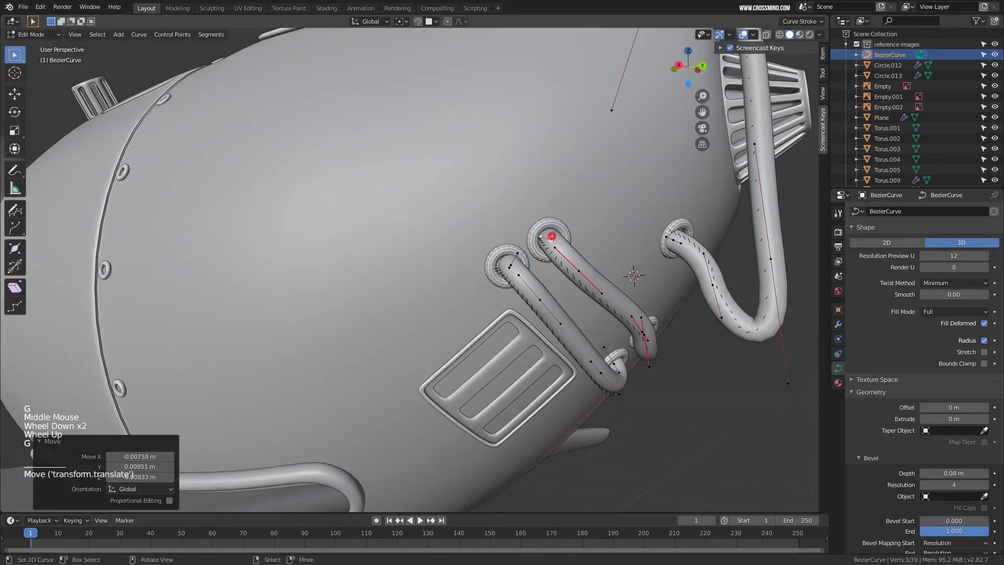
pyautogui.scroll(-3, 548, 243)
pyautogui.press('Tab')
# Show the model as wireframe in the right orthographic view around the tail fin reference and save the file.
pyautogui.scroll(-3, 548, 243)
pyautogui.moveTo(486, 246)
pyautogui.mouseDown(button='middle')
pyautogui.moveTo(572, 223)
pyautogui.moveTo(504, 258)
pyautogui.moveTo(559, 279)
pyautogui.mouseUp(button='middle')
pyautogui.press('KP_1')
pyautogui.press('KP_3')
pyautogui.scroll(2, 504, 258)
pyautogui.press('z')
pyautogui.scroll(2, 632, 208)
pyautogui.scroll(2, 476, 293)
pyautogui.keyDown('shift'); pyautogui.moveTo(632, 208); pyautogui.dragTo(498, 284, button='middle'); pyautogui.keyUp('shift')
pyautogui.press('KP_1')
pyautogui.press('KP_3')
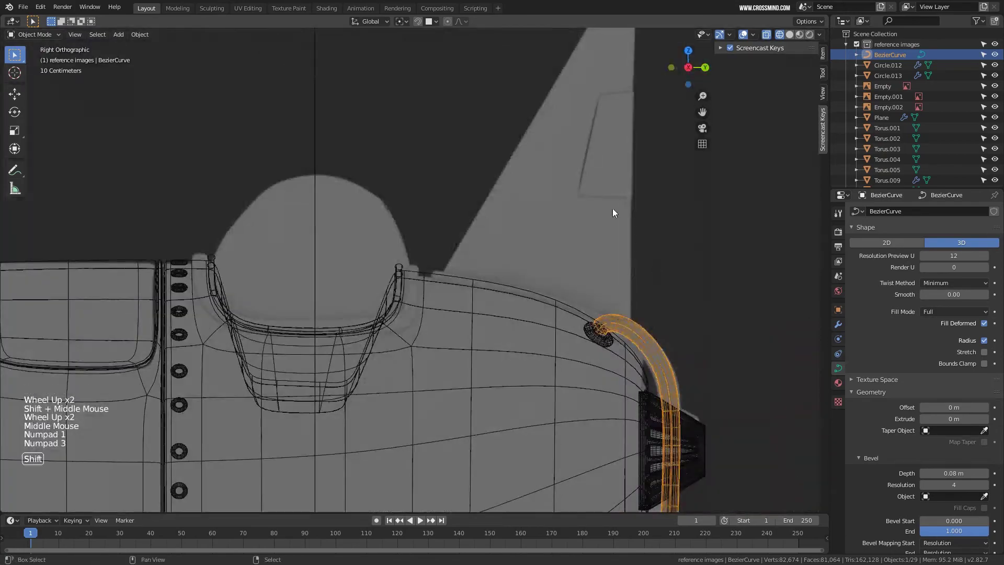
pyautogui.keyDown('shift'); pyautogui.moveTo(613, 208); pyautogui.dragTo(547, 178, button='middle'); pyautogui.keyUp('shift')
pyautogui.hotkey('ctrl', 's')
pyautogui.scroll(1, 526, 306)
pyautogui.press('KP_1')
pyautogui.press('KP_3')
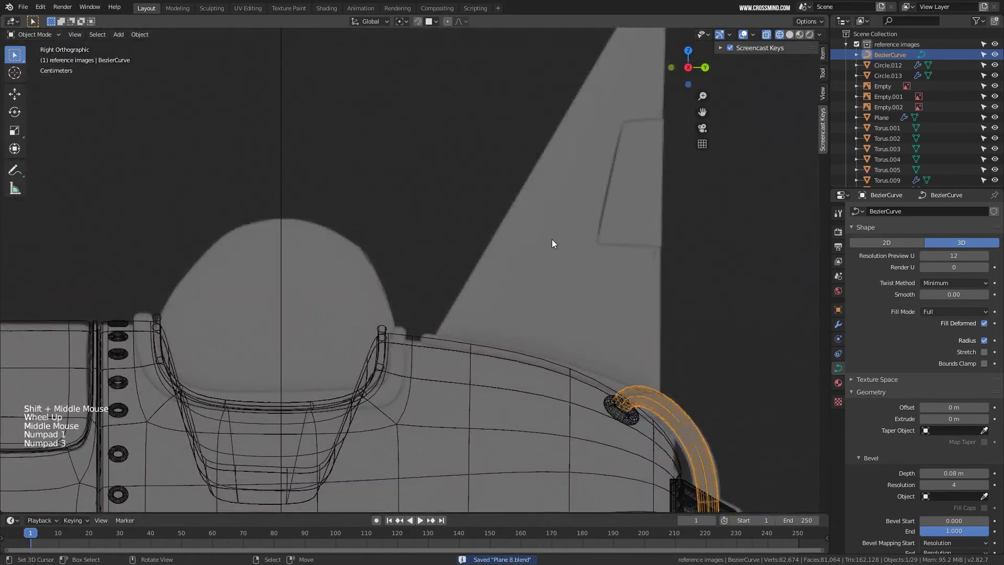
# Place the 3D cursor near the tail fin reference's tip, add a mesh plane there and rotate it 90° about Y.
pyautogui.scroll(-1, 552, 239)
pyautogui.keyDown('shift'); pyautogui.moveTo(578, 202); pyautogui.dragTo(541, 165, button='middle'); pyautogui.keyUp('shift')
pyautogui.click(540, 139)
pyautogui.hotkey('shift', 'a')
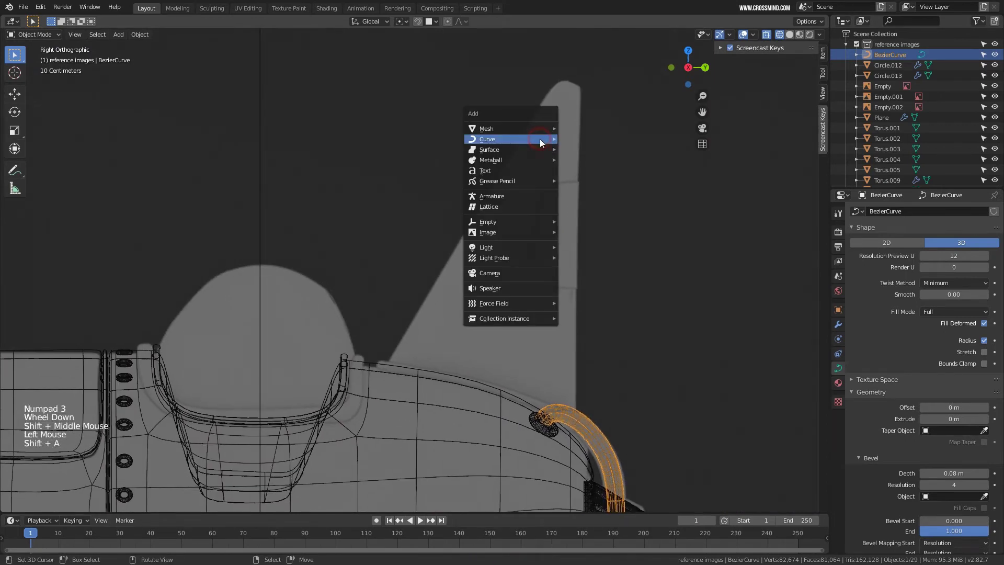
pyautogui.moveTo(535, 129)
pyautogui.click(580, 127)
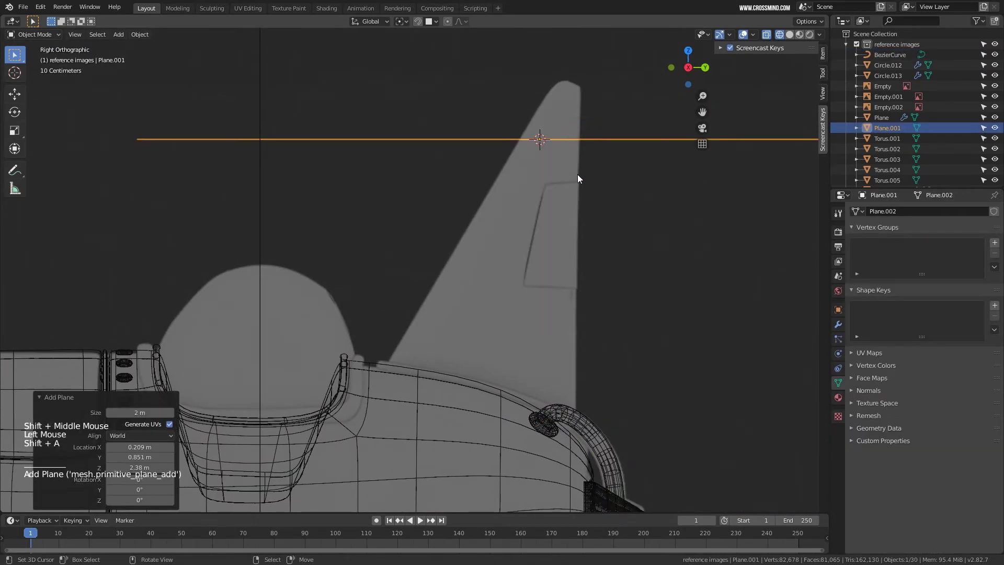
pyautogui.write('ry90')
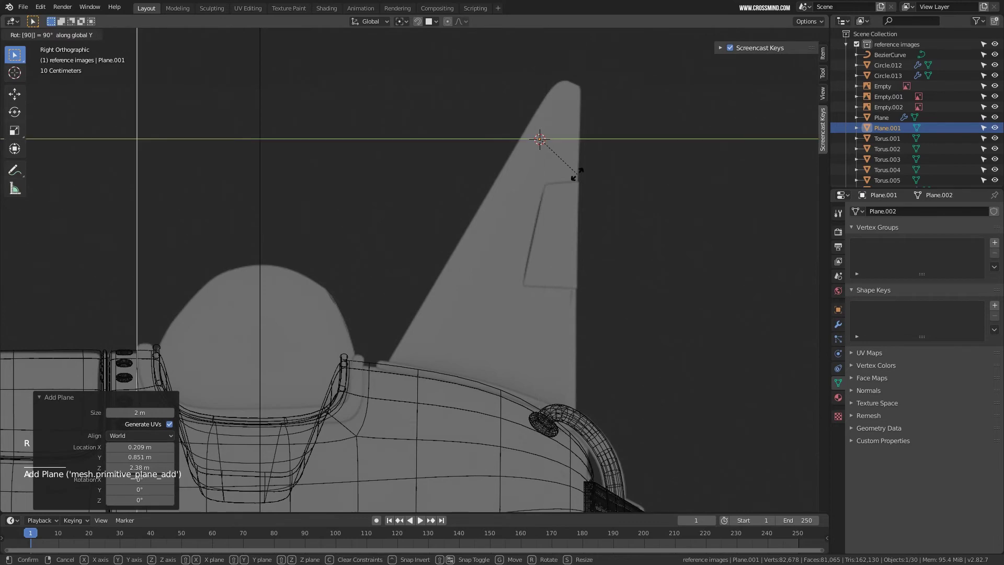
pyautogui.press('Return')
# Scale the plane down and shift it in stages until it closely frames the tail fin's tip.
pyautogui.scroll(-5, 576, 175)
pyautogui.press('s')
pyautogui.click(523, 246)
pyautogui.scroll(3, 594, 296)
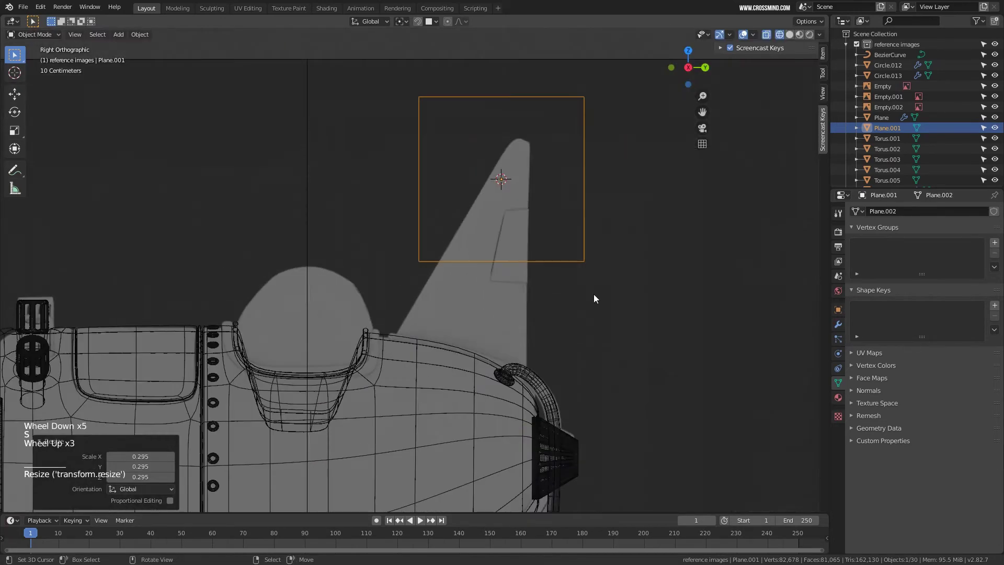
pyautogui.press('s')
pyautogui.click(547, 253)
pyautogui.press('g')
pyautogui.click(552, 210)
pyautogui.press('s')
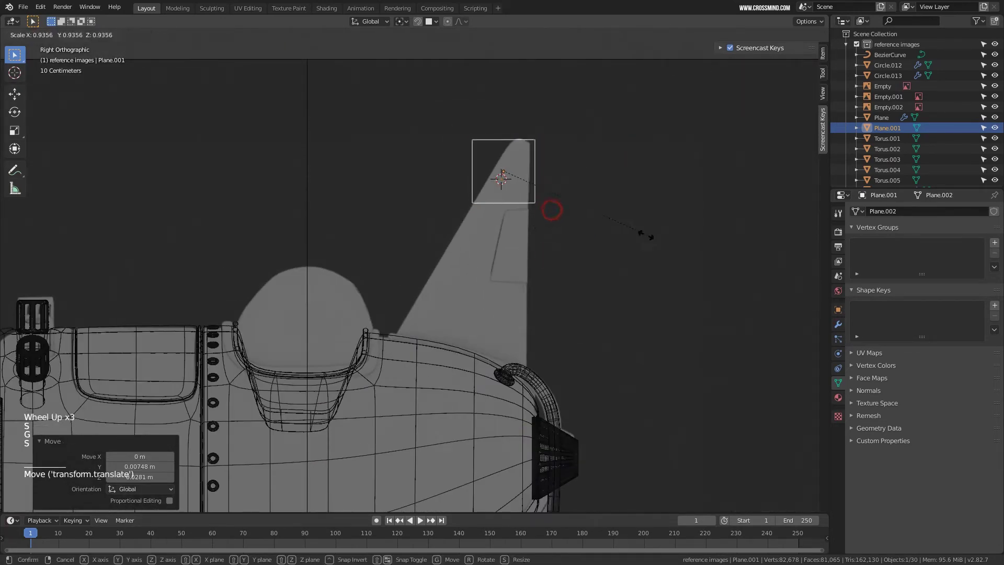
pyautogui.click(596, 220)
pyautogui.press('g')
pyautogui.click(602, 210)
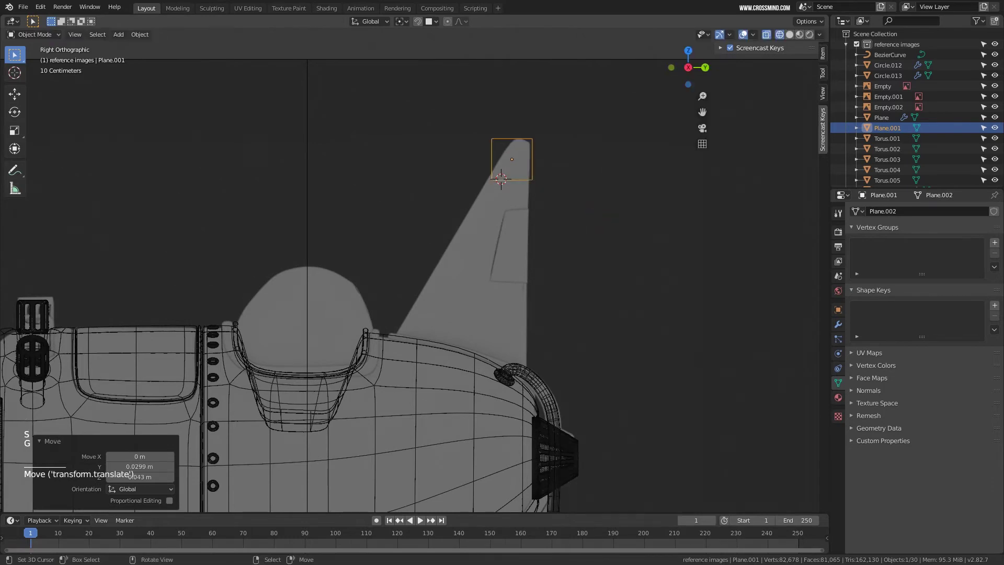
pyautogui.press('s')
pyautogui.click(592, 213)
# Show only the reference images collection and move the plane's upper vertex on the slanted side onto the fin tip.
pyautogui.keyDown('shift'); pyautogui.scroll(2, 557, 189); pyautogui.keyUp('shift')
pyautogui.press('1')
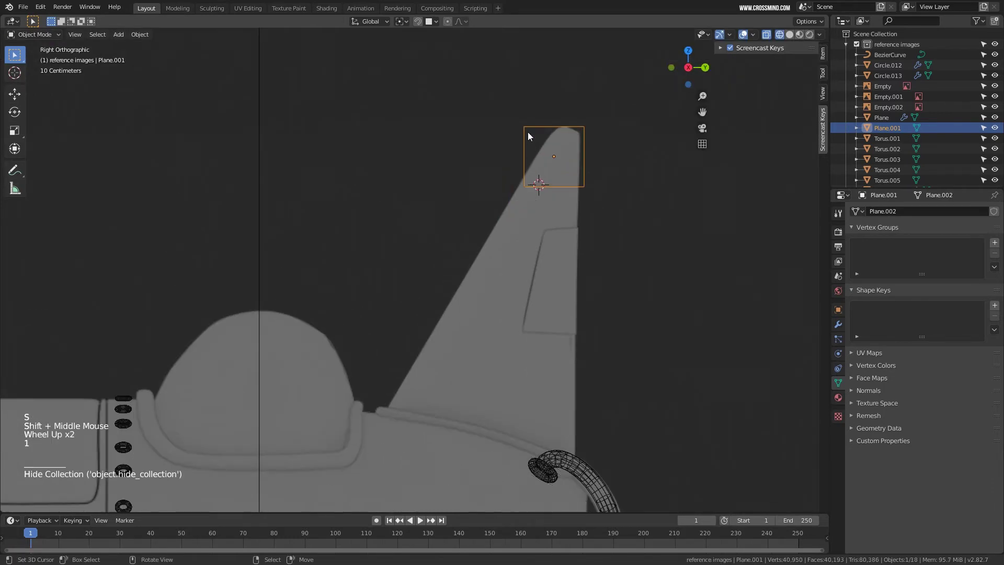
pyautogui.press('Tab')
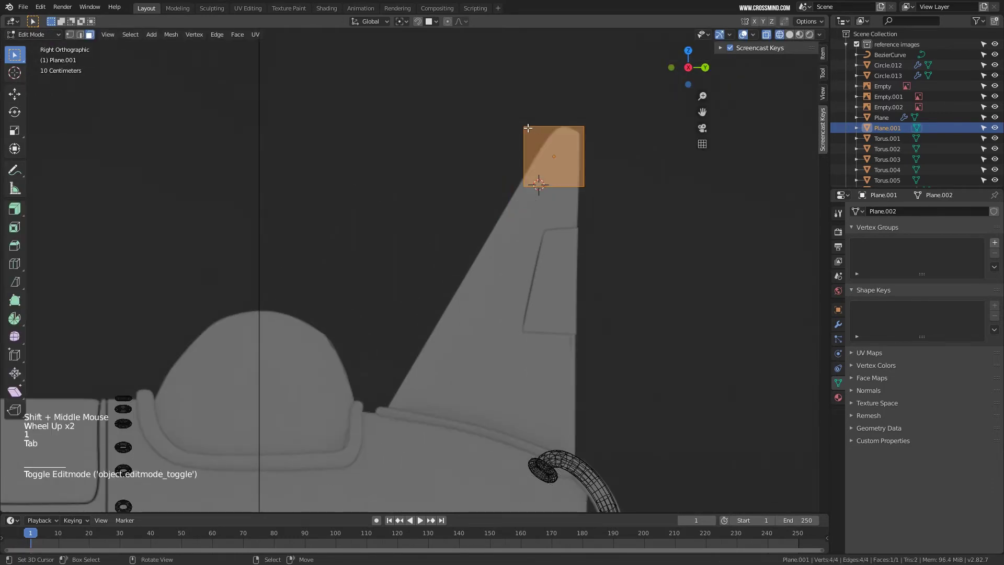
pyautogui.press('1')
pyautogui.rightClick(526, 127)
pyautogui.press('g')
pyautogui.click(565, 131)
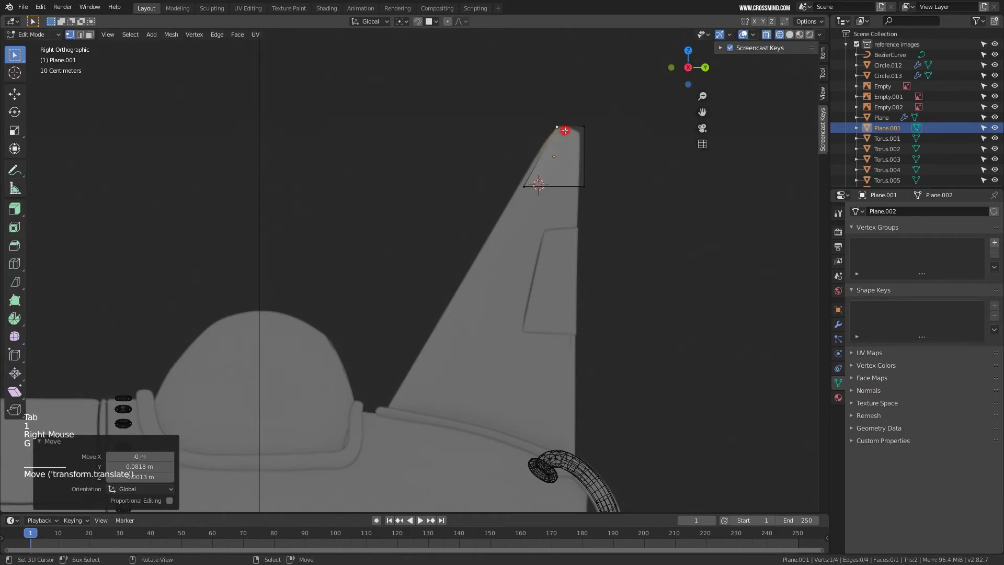
# Move the plane's two lower vertices onto the corners of the tail fin's base.
pyautogui.rightClick(526, 188)
pyautogui.press('g')
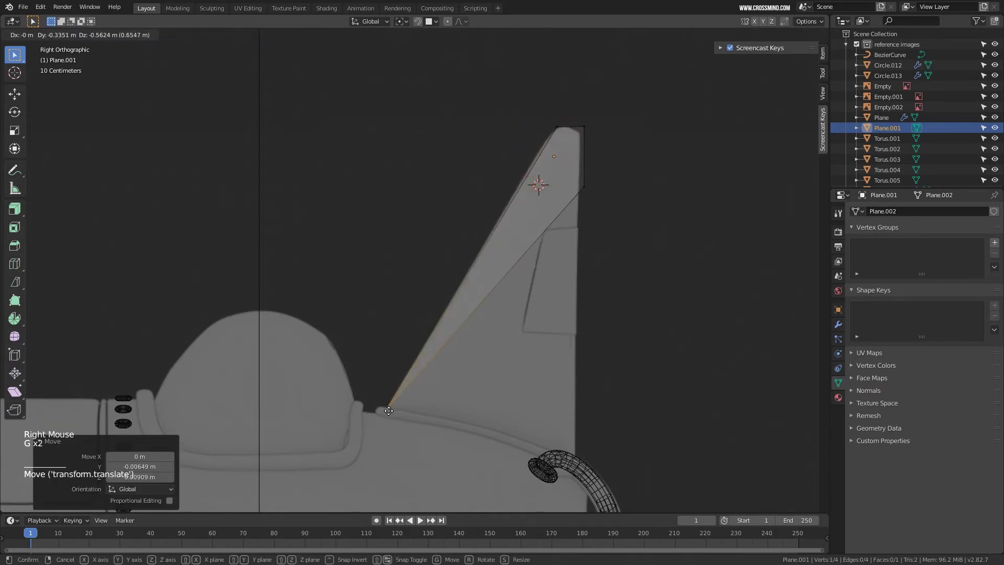
pyautogui.click(389, 411)
pyautogui.rightClick(586, 190)
pyautogui.press('g')
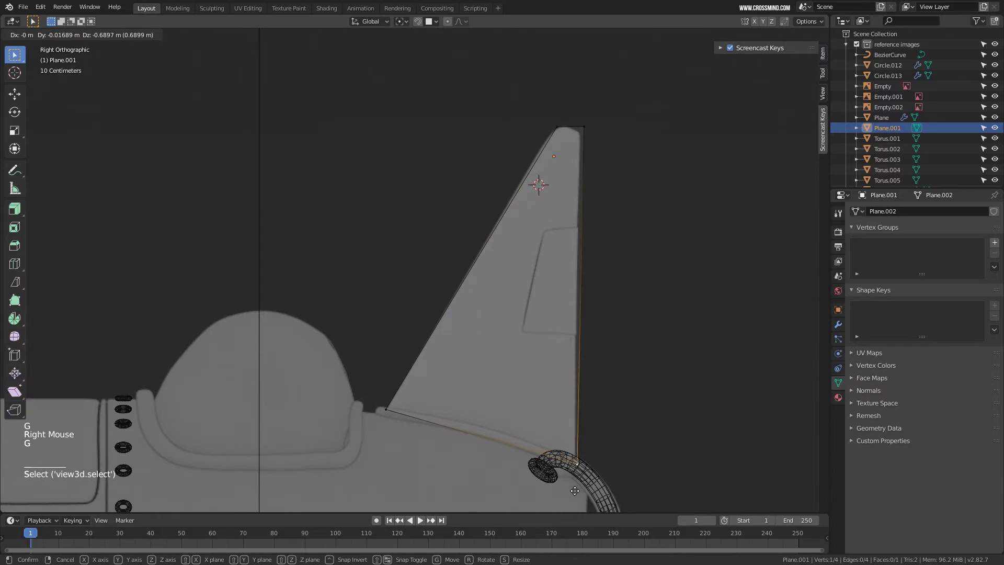
pyautogui.click(575, 490)
# Add two evenly spaced loop cuts running from the fin's base to its tip.
pyautogui.keyDown('shift'); pyautogui.moveTo(574, 491); pyautogui.dragTo(564, 396, button='middle'); pyautogui.keyUp('shift')
pyautogui.scroll(1, 564, 396)
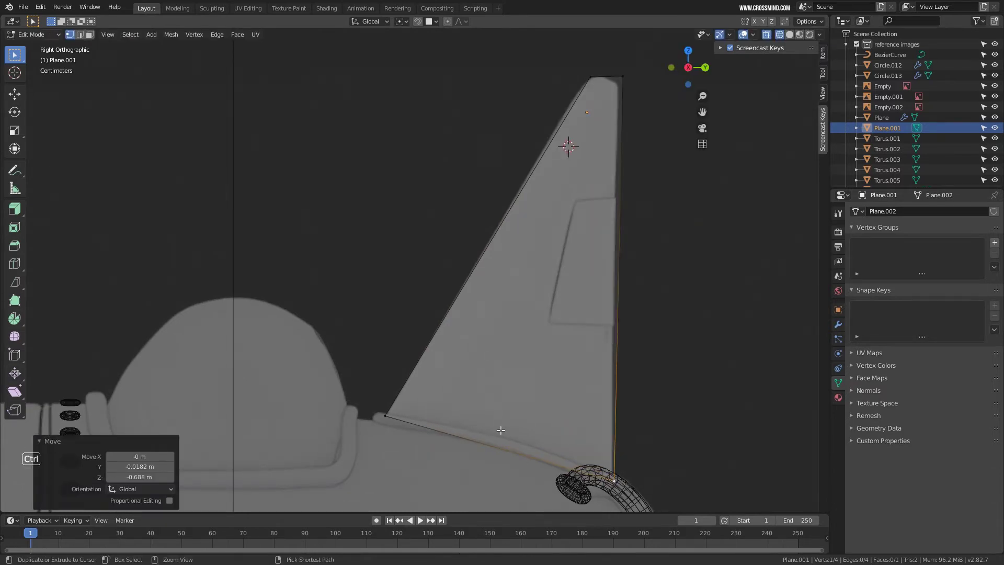
pyautogui.hotkey('ctrl', 'r')
pyautogui.scroll(1, 491, 437)
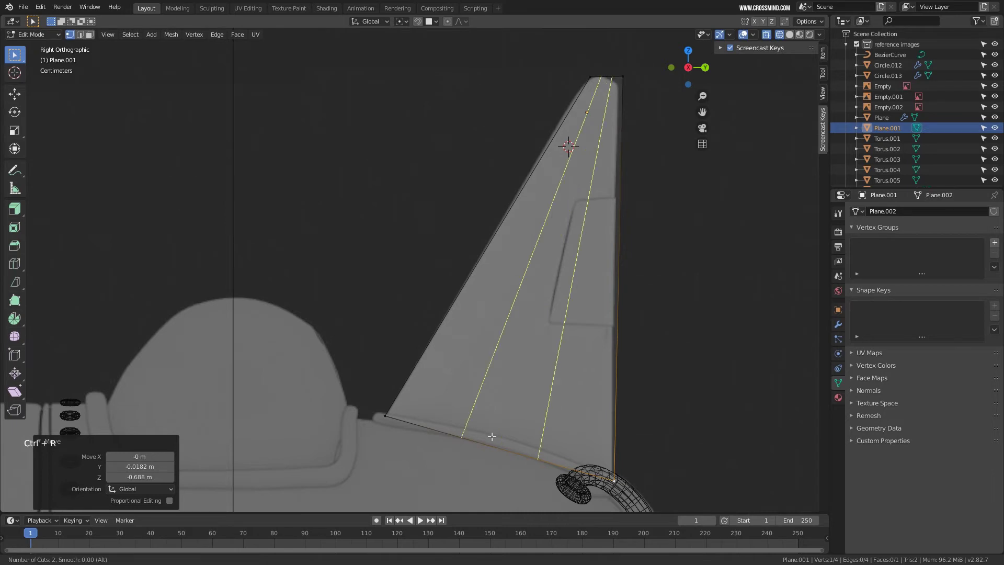
pyautogui.click(491, 436)
pyautogui.rightClick(493, 447)
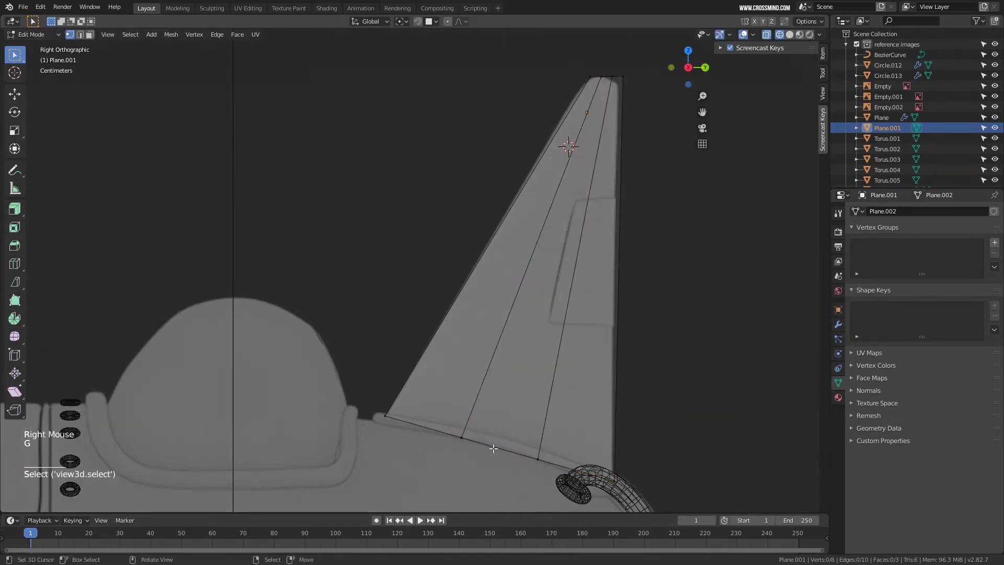
# Raise the middle edge of the fin's base to follow the curved base line in the reference.
pyautogui.rightClick(491, 448)
pyautogui.press('g')
pyautogui.click(494, 441)
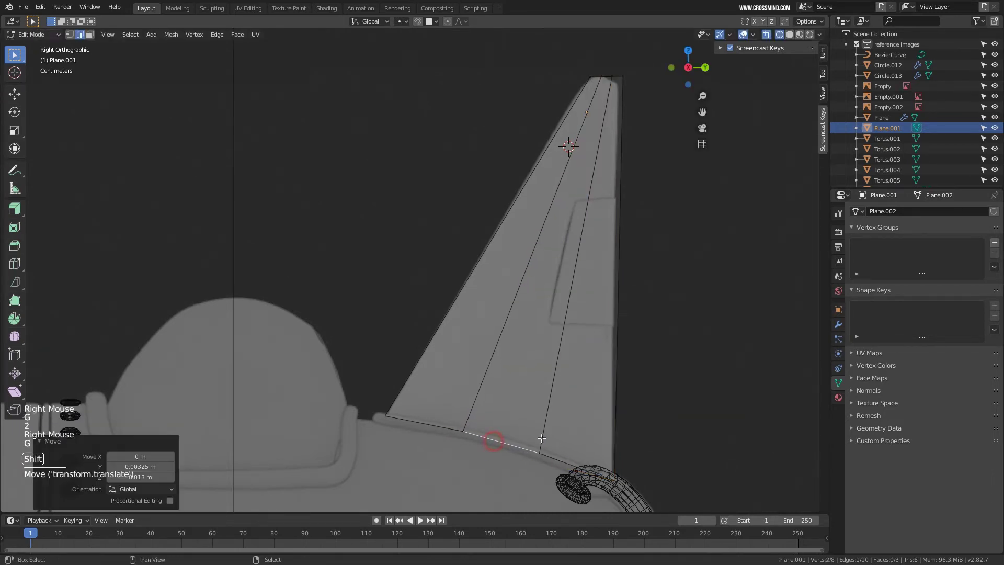
pyautogui.keyDown('shift'); pyautogui.moveTo(490, 438); pyautogui.dragTo(500, 366, button='middle'); pyautogui.keyUp('shift')
pyautogui.click(45, 448)
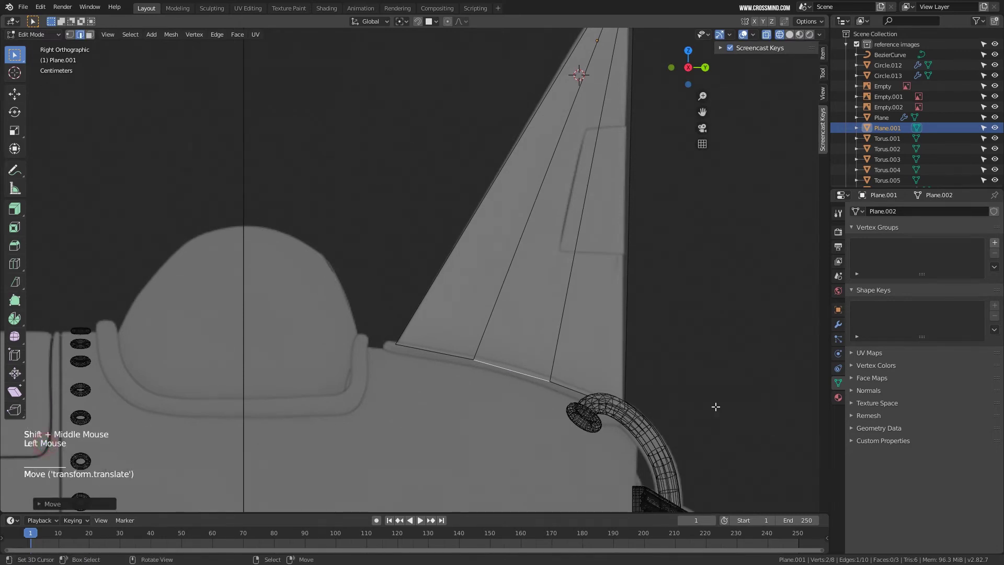
# Lower the two outer vertices at the fin's tip to match its rounded outline.
pyautogui.keyDown('shift'); pyautogui.moveTo(616, 303); pyautogui.dragTo(599, 370, button='middle'); pyautogui.keyUp('shift')
pyautogui.press('1')
pyautogui.rightClick(587, 79)
pyautogui.press('g')
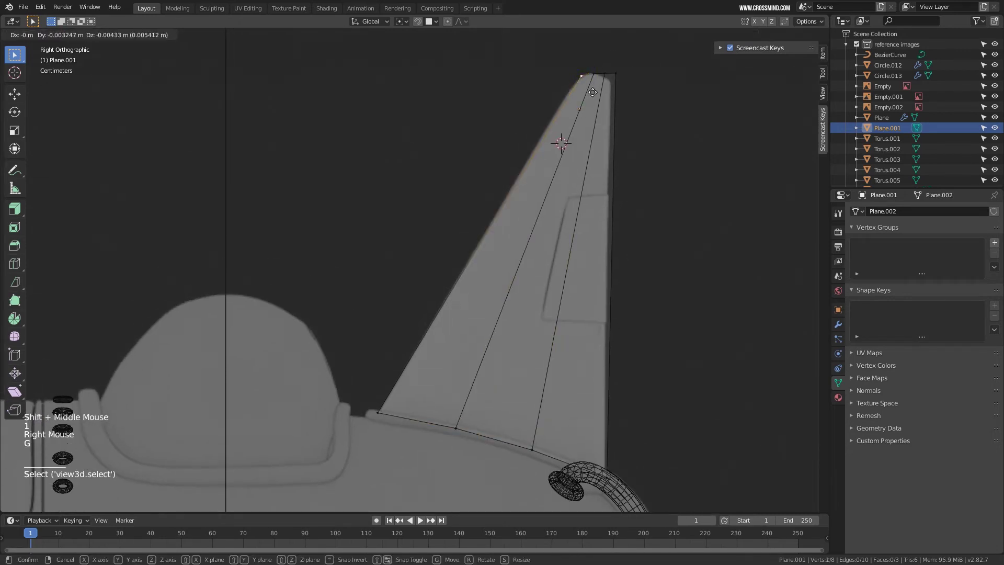
pyautogui.click(594, 93)
pyautogui.rightClick(616, 72)
pyautogui.press('g')
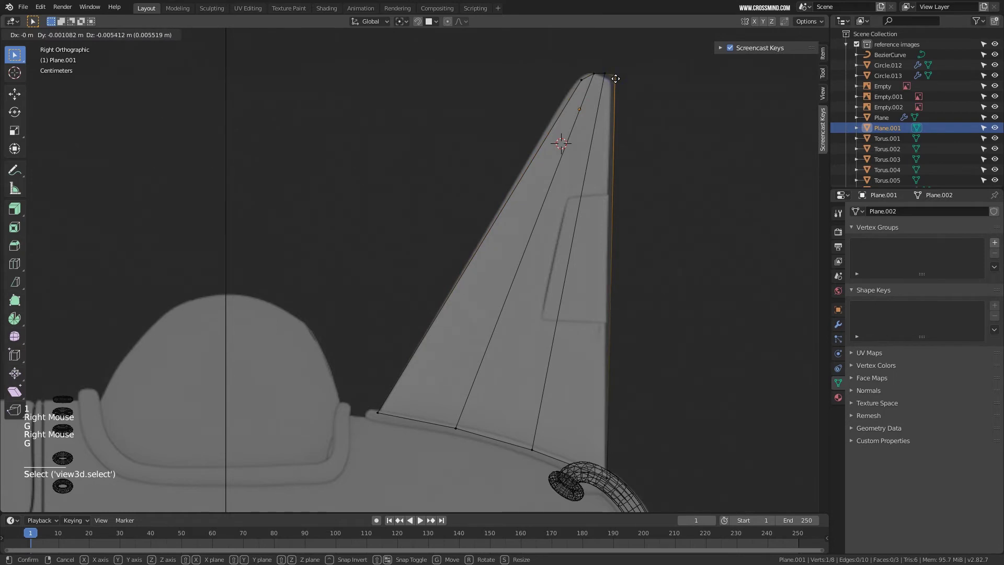
pyautogui.click(616, 78)
# Add a loop cut across the fin near the rudder panel's top and align its outer vertex with the panel's top edge.
pyautogui.hotkey('ctrl', 'r')
pyautogui.click(597, 170)
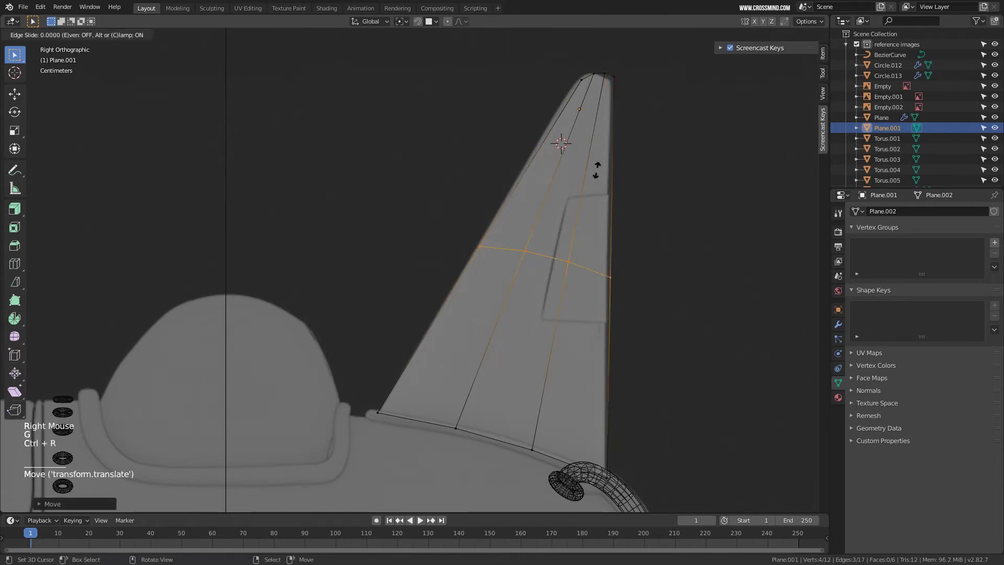
pyautogui.click(612, 103)
pyautogui.rightClick(611, 202)
pyautogui.press('g')
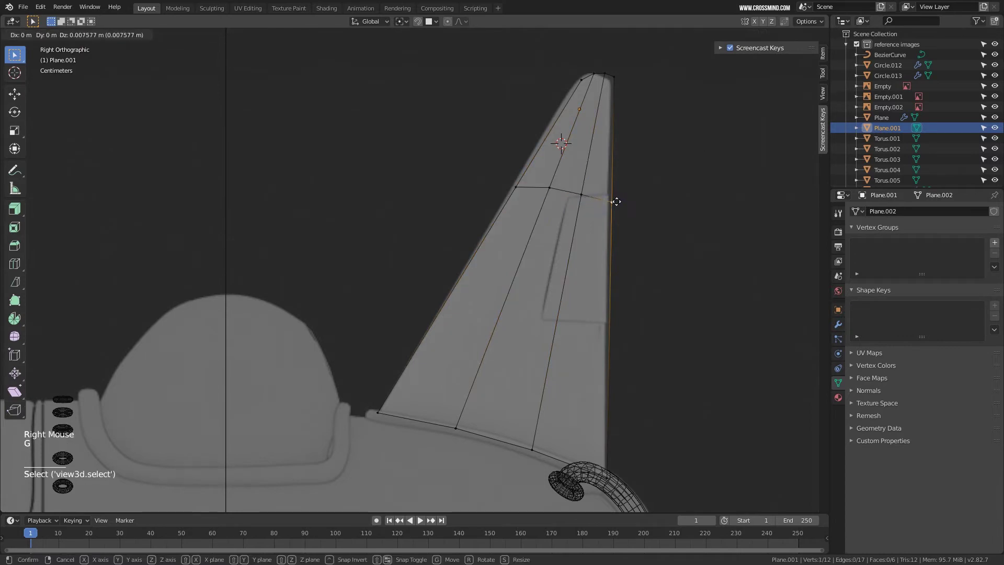
pyautogui.click(615, 196)
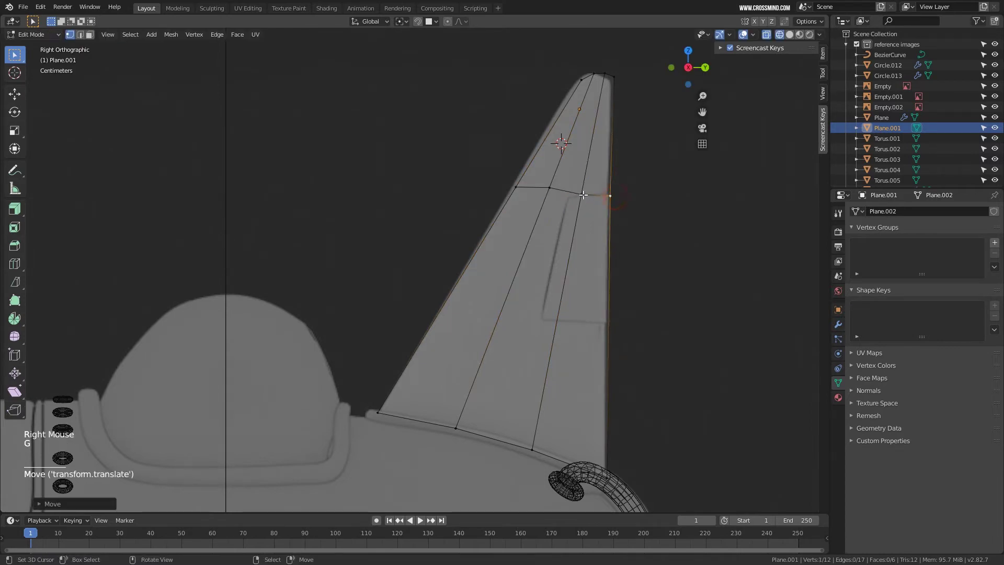
pyautogui.rightClick(584, 195)
pyautogui.press('g')
pyautogui.rightClick(576, 196)
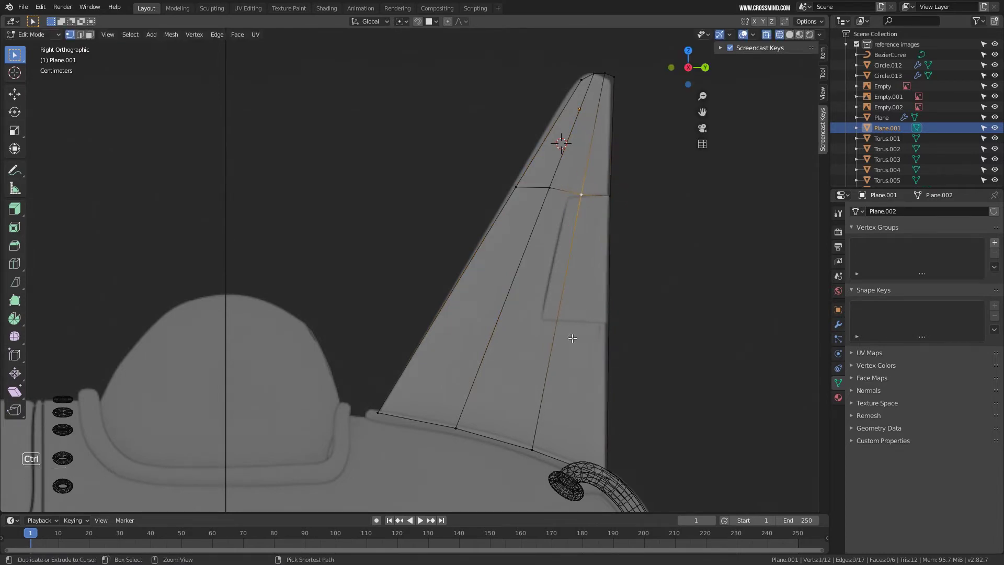
# Add a loop cut across the fin near the rudder panel's bottom and move its inner vertex toward the panel's lower corner.
pyautogui.hotkey('ctrl', 'r')
pyautogui.click(577, 330)
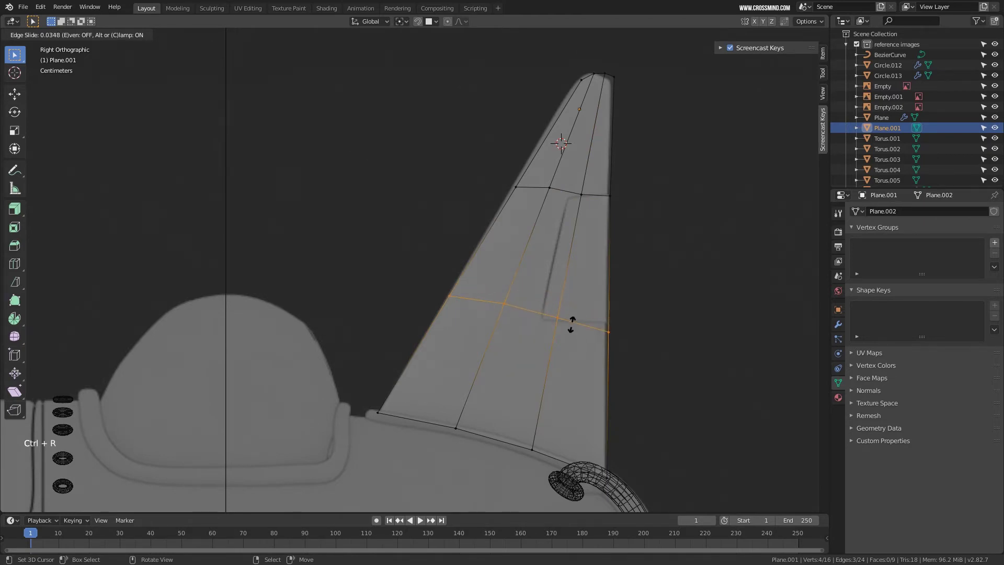
pyautogui.click(571, 320)
pyautogui.rightClick(559, 313)
pyautogui.press('g')
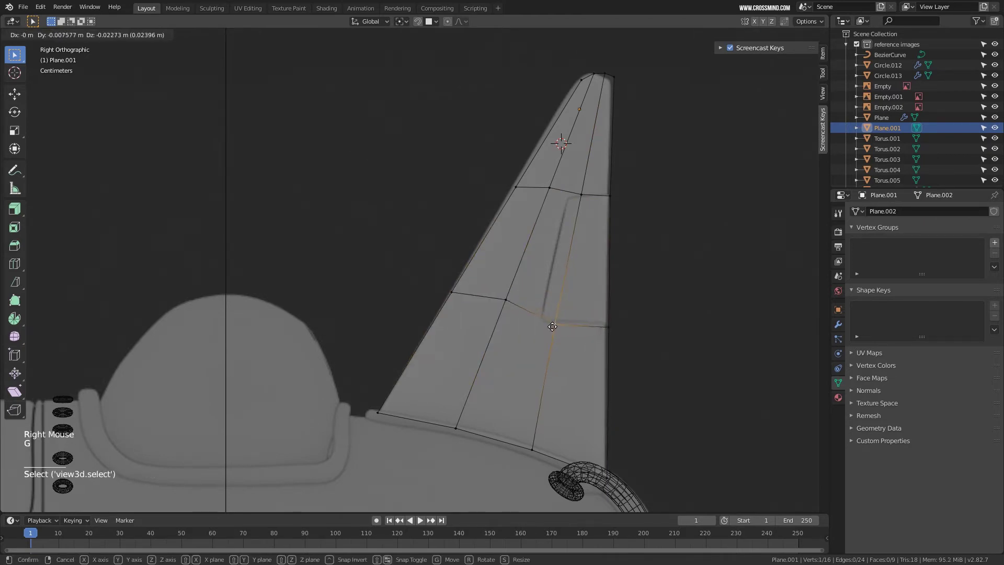
pyautogui.click(553, 327)
# Add a lengthwise loop cut along the rudder panel's inner edge and dissolve the old lengthwise loop running through the panel.
pyautogui.hotkey('ctrl', 'r')
pyautogui.click(507, 302)
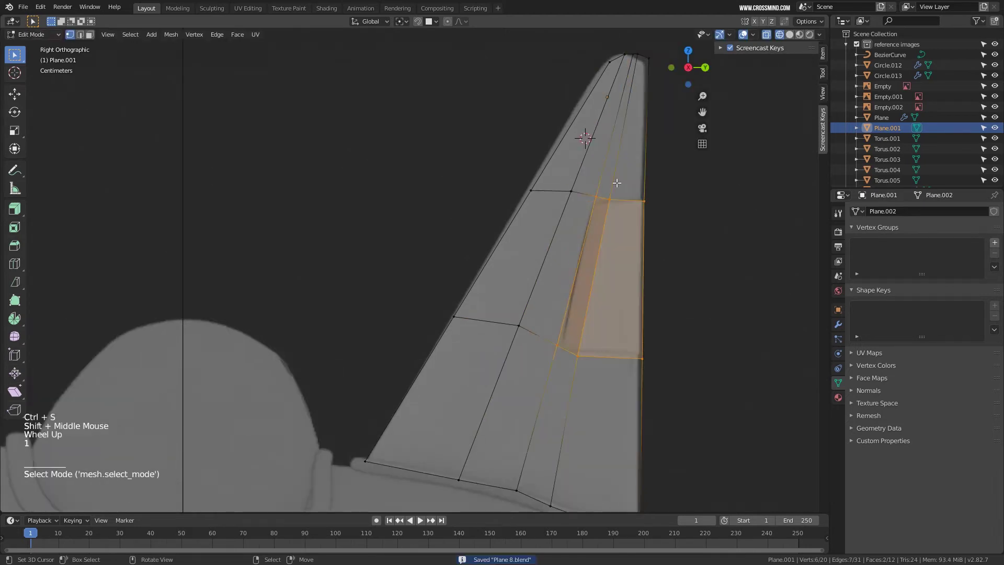
pyautogui.press('2')
pyautogui.rightClick(612, 180)
pyautogui.keyDown('alt'); pyautogui.rightClick(612, 179); pyautogui.keyUp('alt')
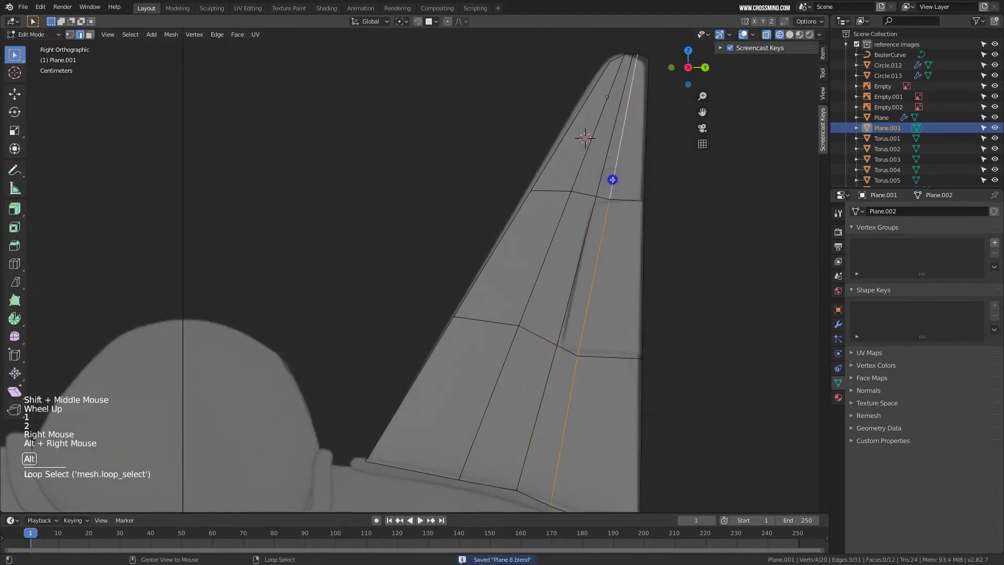
pyautogui.press('Delete')
pyautogui.click(600, 262)
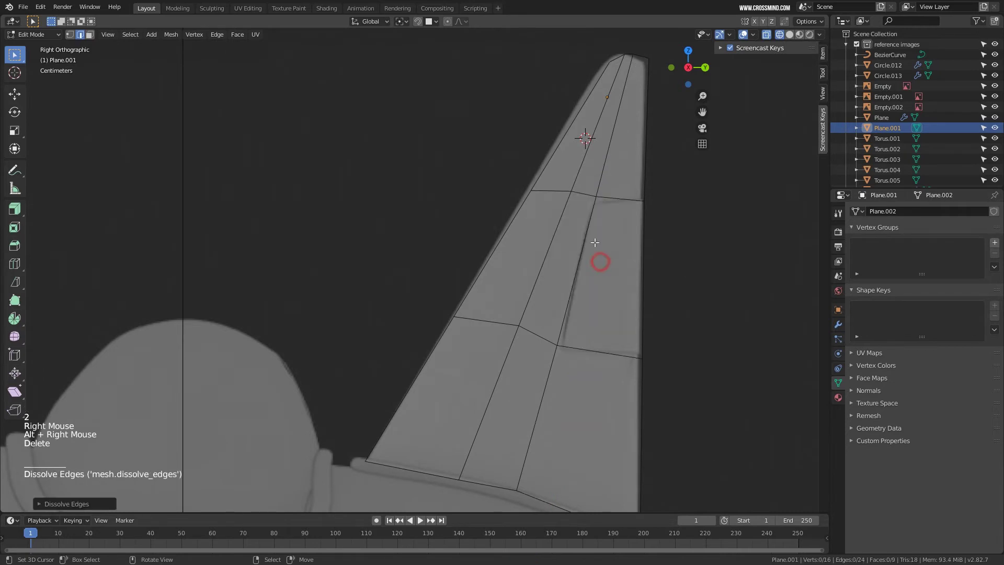
# Inset the rudder panel's face by a thickness of about 0.1 to form a narrow border around it.
pyautogui.press('1')
pyautogui.rightClick(603, 244)
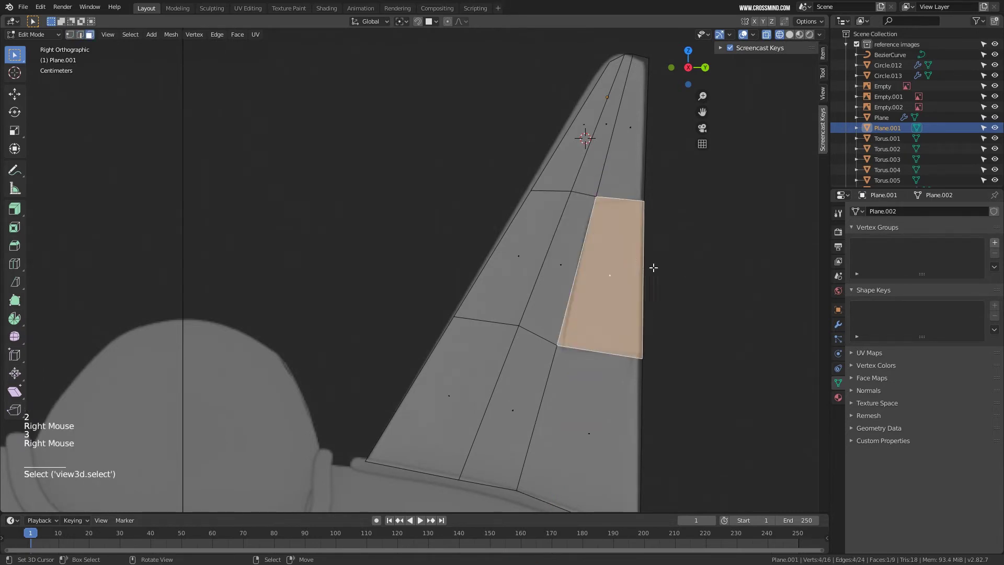
pyautogui.press('i')
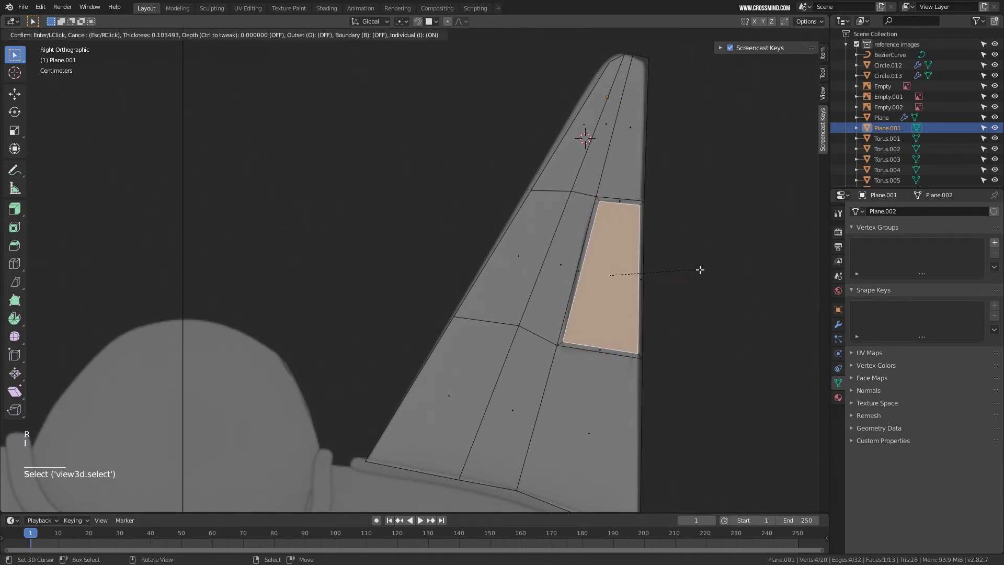
pyautogui.click(700, 270)
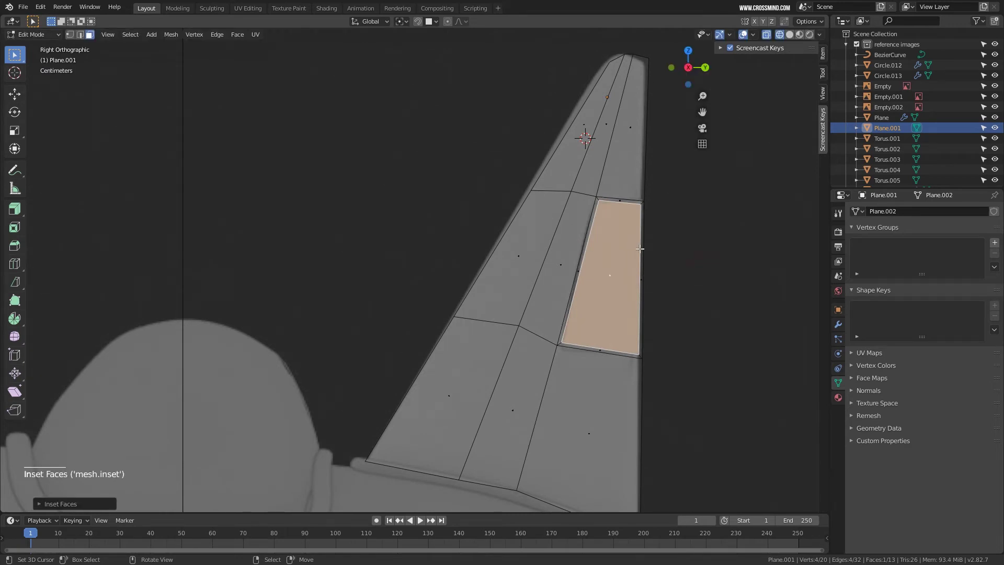
pyautogui.rightClick(638, 250)
pyautogui.keyDown('shift'); pyautogui.rightClick(641, 253); pyautogui.keyUp('shift')
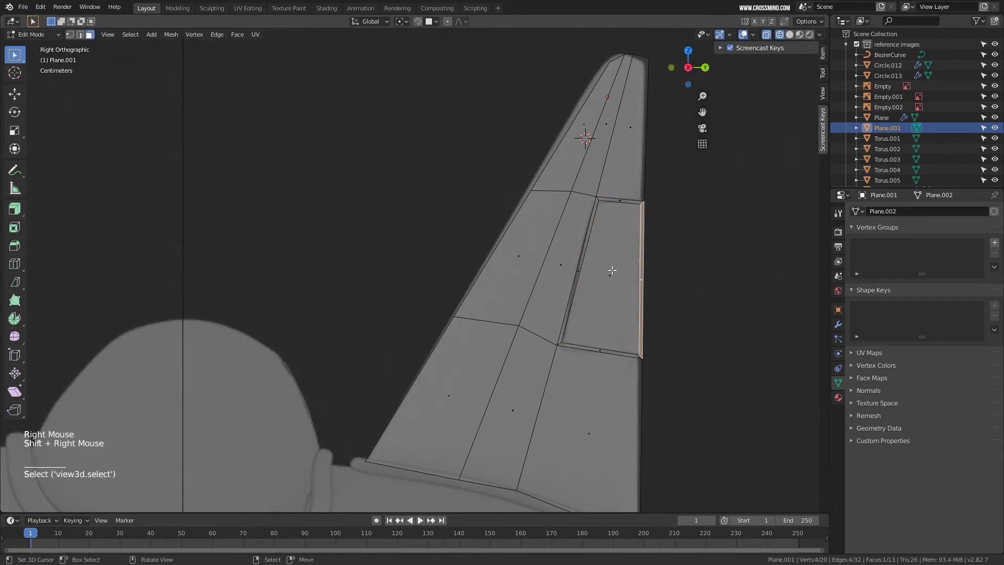
pyautogui.keyDown('shift'); pyautogui.rightClick(611, 271); pyautogui.keyUp('shift')
# Give the fin a level-2 Subdivision Surface modifier and add a lengthwise loop cut close to its rear edge.
pyautogui.scroll(2, 642, 242)
pyautogui.press('Tab')
pyautogui.hotkey('ctrl', 'r')
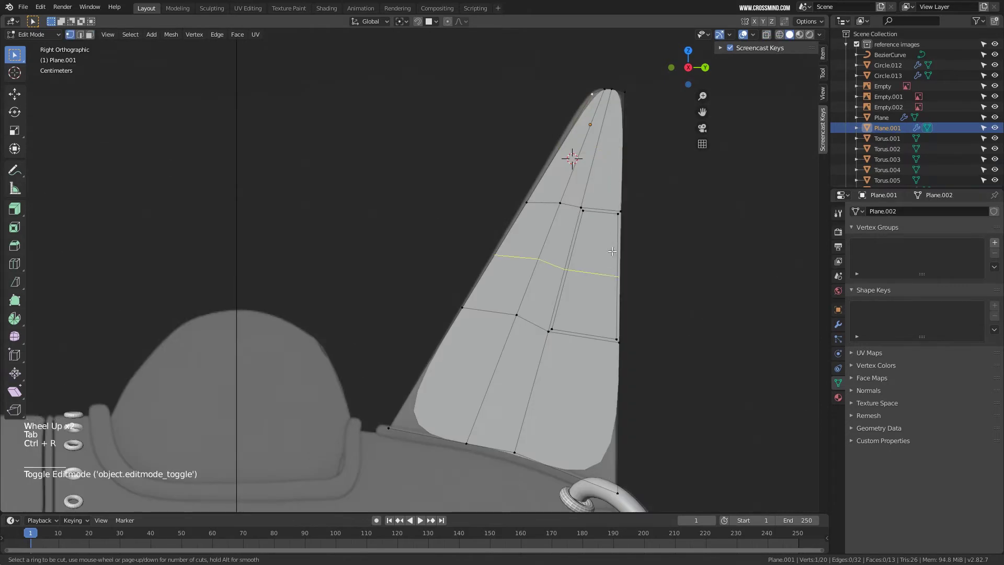
pyautogui.click(602, 338)
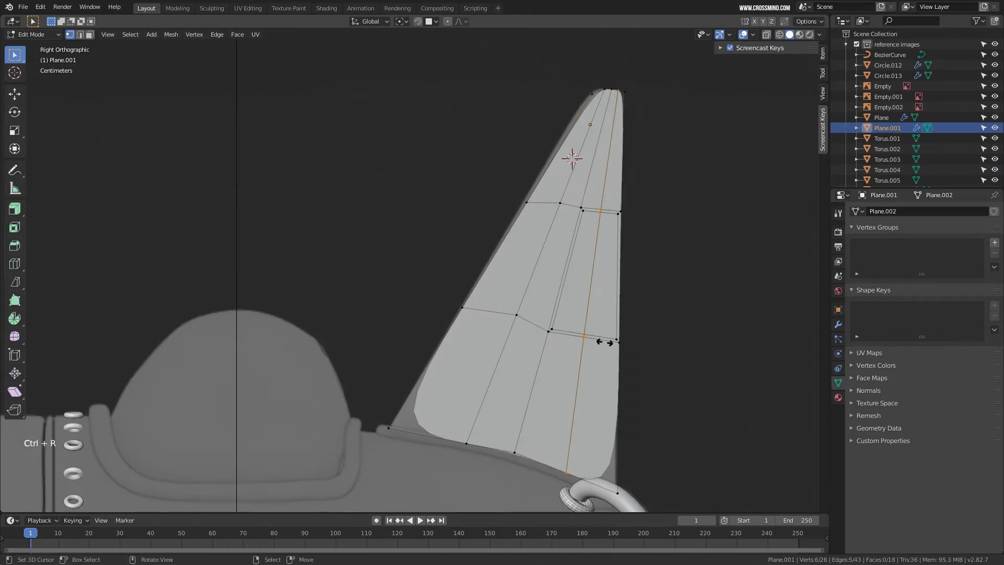
pyautogui.click(632, 344)
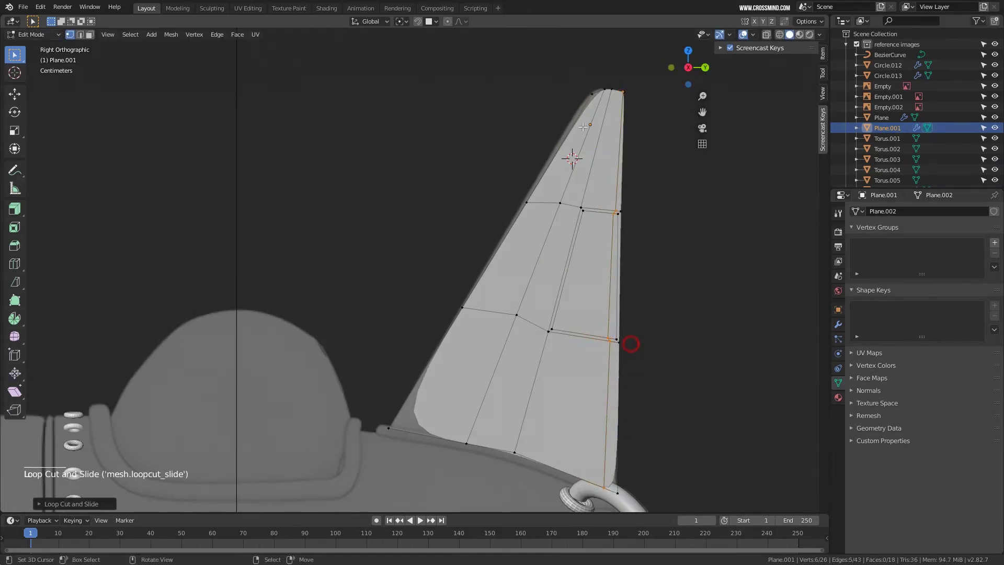
# Turn off the subdivision modifier's viewport display and move the front vertex at the fin's tip onto the reference outline.
pyautogui.rightClick(591, 96)
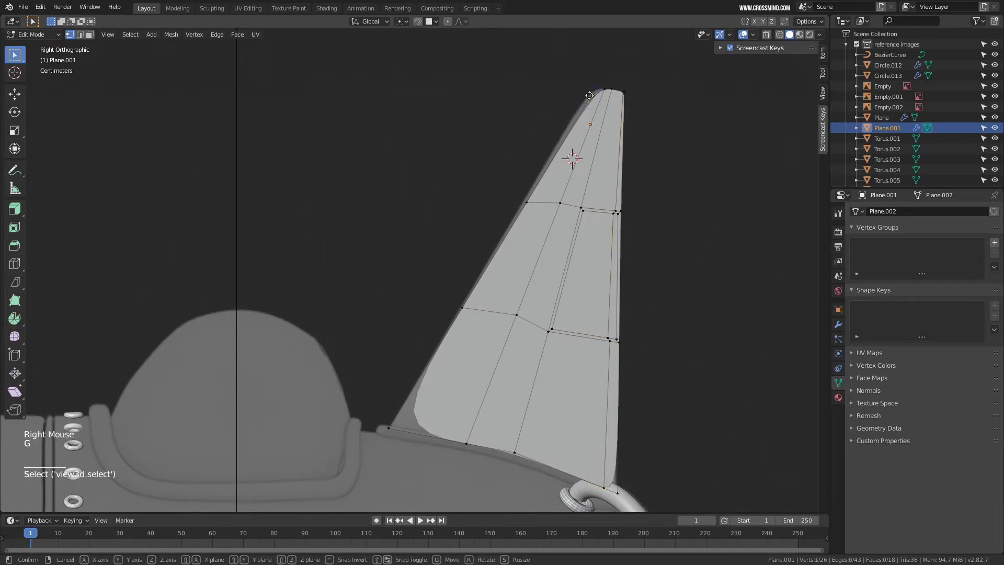
pyautogui.press('g')
pyautogui.click(839, 324)
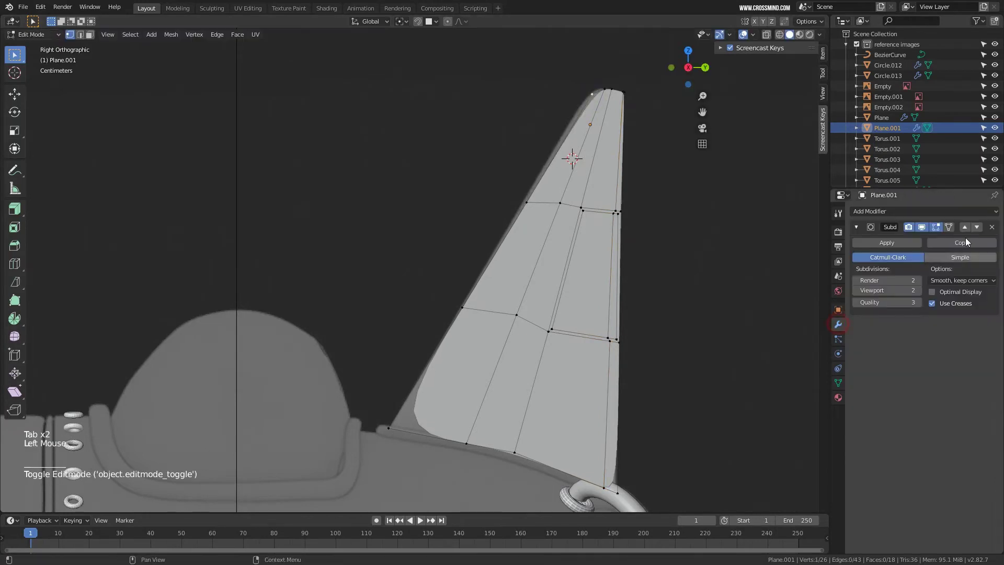
pyautogui.click(922, 227)
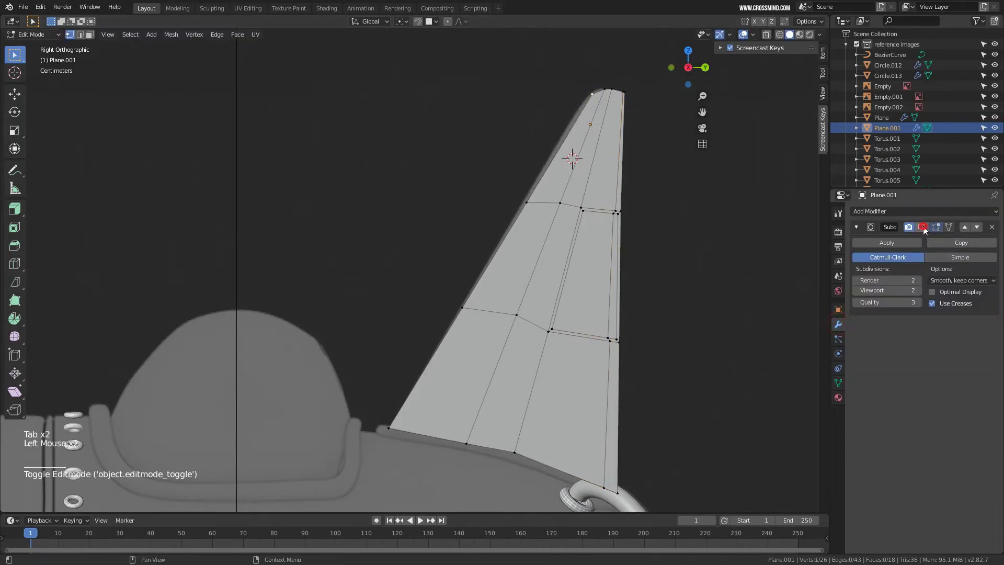
pyautogui.rightClick(591, 93)
pyautogui.press('g')
pyautogui.click(591, 94)
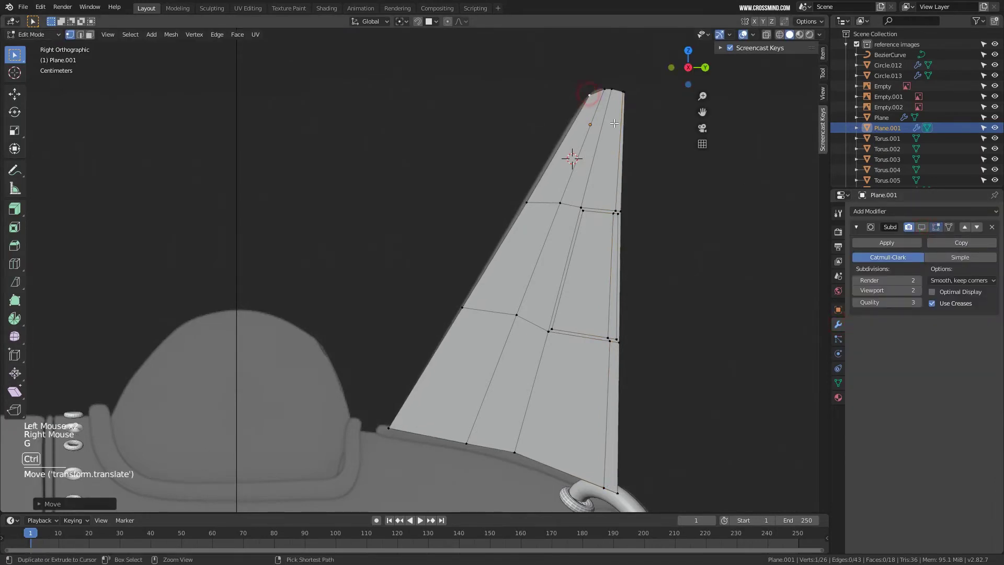
# Add a crosswise loop cut midway between the fin's tip and the rudder panel, and another close to the fin's base.
pyautogui.hotkey('ctrl', 'r')
pyautogui.click(610, 123)
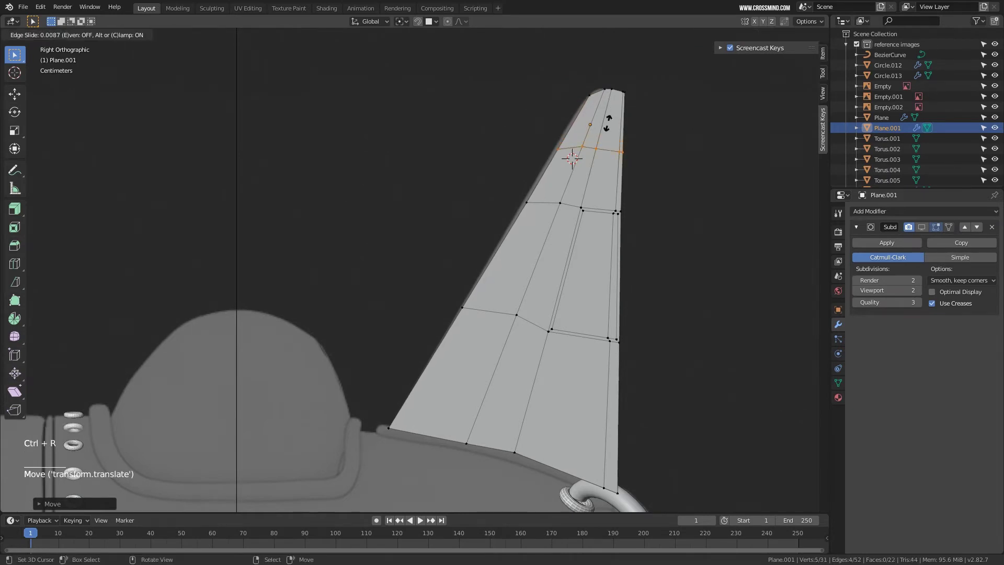
pyautogui.click(607, 122)
pyautogui.hotkey('ctrl', 'r')
pyautogui.click(539, 425)
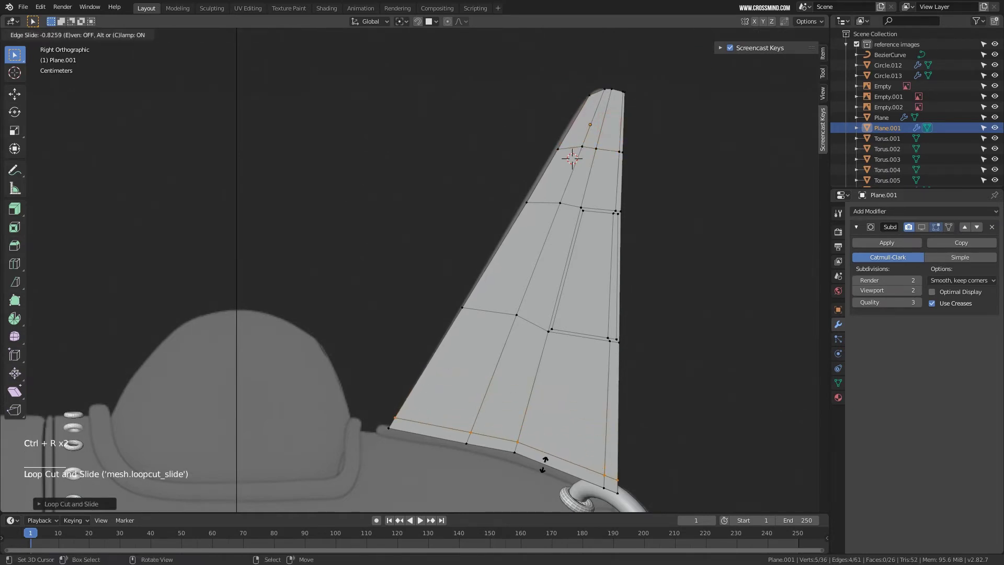
pyautogui.click(545, 464)
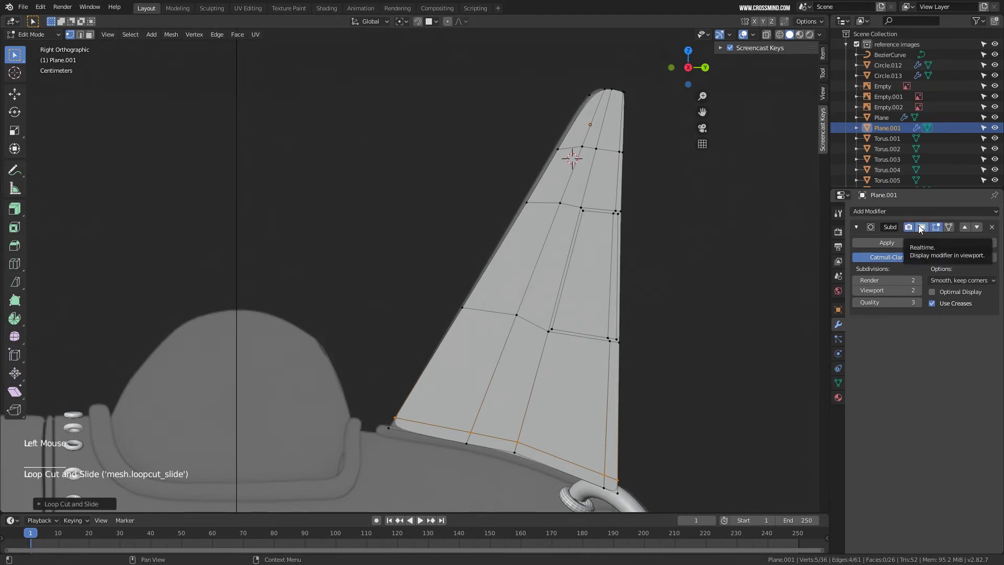
# Turn the subdivision display back on and add crosswise loop cuts midway below the rudder panel and through the panel's middle.
pyautogui.hotkey('ctrl', 'r')
pyautogui.click(549, 377)
pyautogui.click(549, 377)
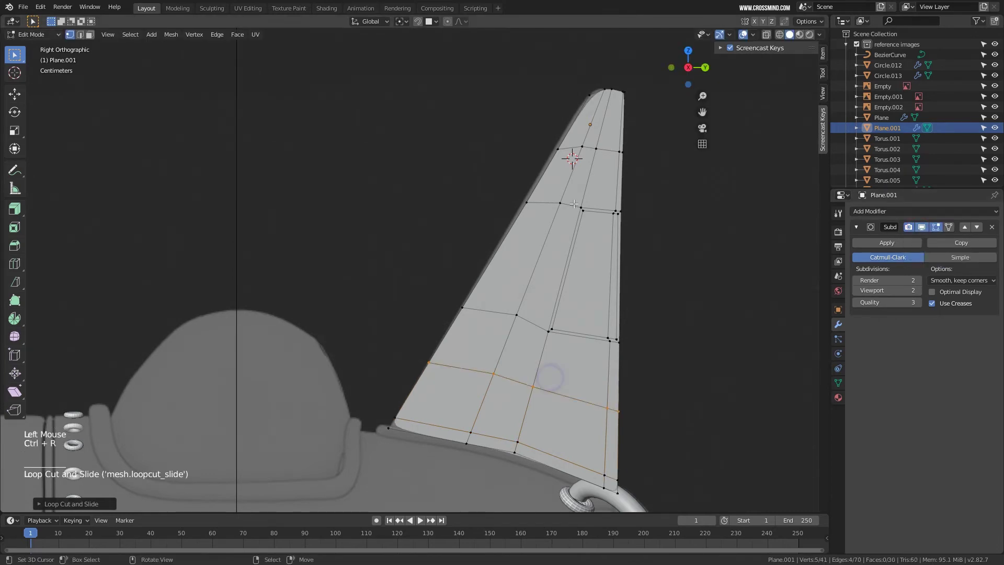
pyautogui.hotkey('ctrl', 'r')
pyautogui.click(565, 266)
pyautogui.click(564, 265)
pyautogui.scroll(-2, 636, 281)
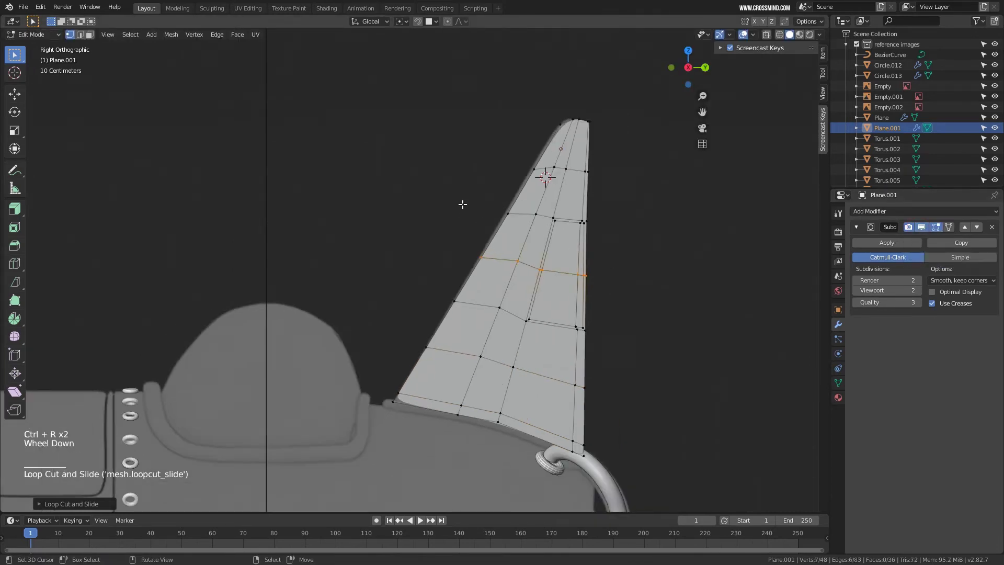
# Select the ring of thin border faces around the rudder panel and extrude it slightly along its normals.
pyautogui.moveTo(463, 206); pyautogui.dragTo(661, 191, button='middle')
pyautogui.rightClick(660, 192)
pyautogui.press('3')
pyautogui.rightClick(649, 190)
pyautogui.keyDown('ctrl'); pyautogui.rightClick(618, 209); pyautogui.keyUp('ctrl')
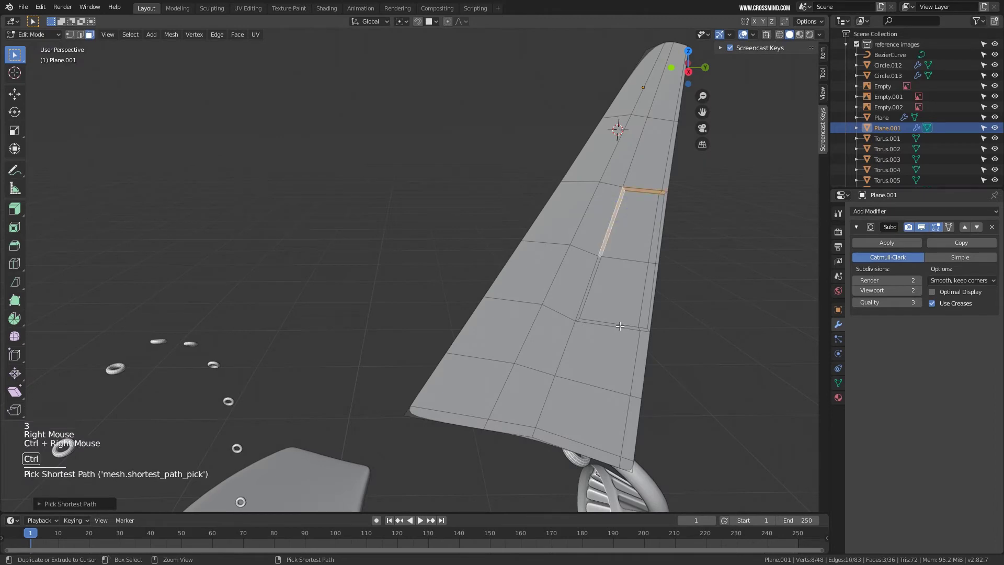
pyautogui.keyDown('shift'); pyautogui.rightClick(650, 285); pyautogui.keyUp('shift')
pyautogui.keyDown('shift'); pyautogui.rightClick(650, 285); pyautogui.keyUp('shift')
pyautogui.moveTo(642, 328); pyautogui.dragTo(607, 314, button='middle')
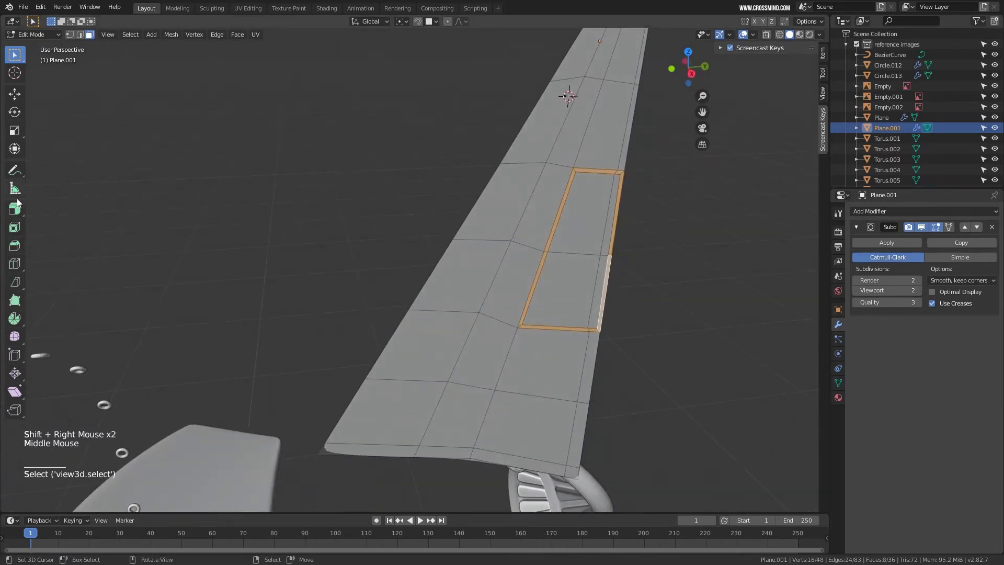
pyautogui.moveTo(15, 209); pyautogui.dragTo(50, 217)
pyautogui.moveTo(626, 277); pyautogui.dragTo(634, 283, button='middle')
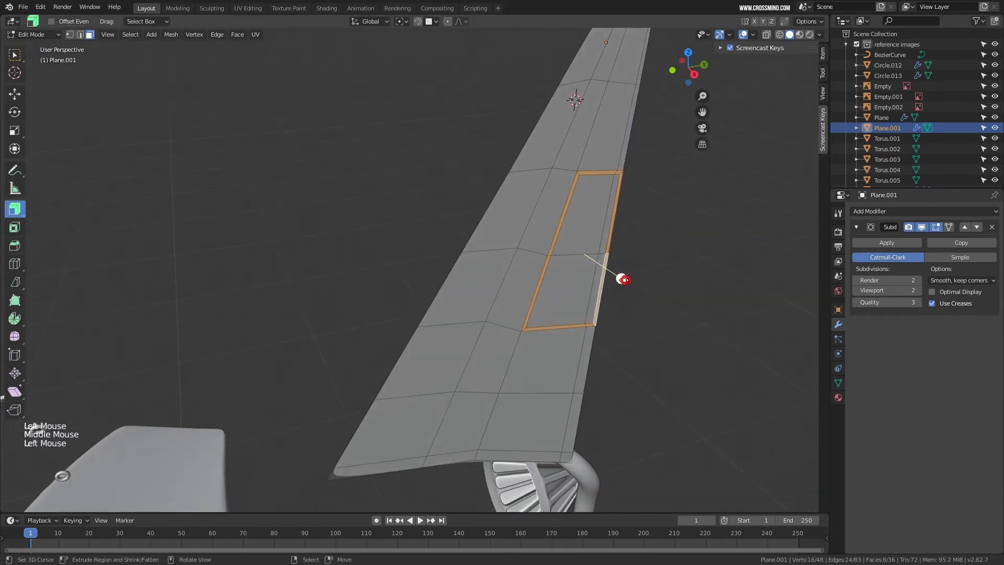
pyautogui.moveTo(624, 280); pyautogui.dragTo(619, 276)
pyautogui.moveTo(618, 277); pyautogui.dragTo(596, 227, button='middle')
# Add supporting loop cuts close to the rudder panel's top, bottom and inner edges to sharpen its corners.
pyautogui.hotkey('ctrl', 'r')
pyautogui.click(603, 192)
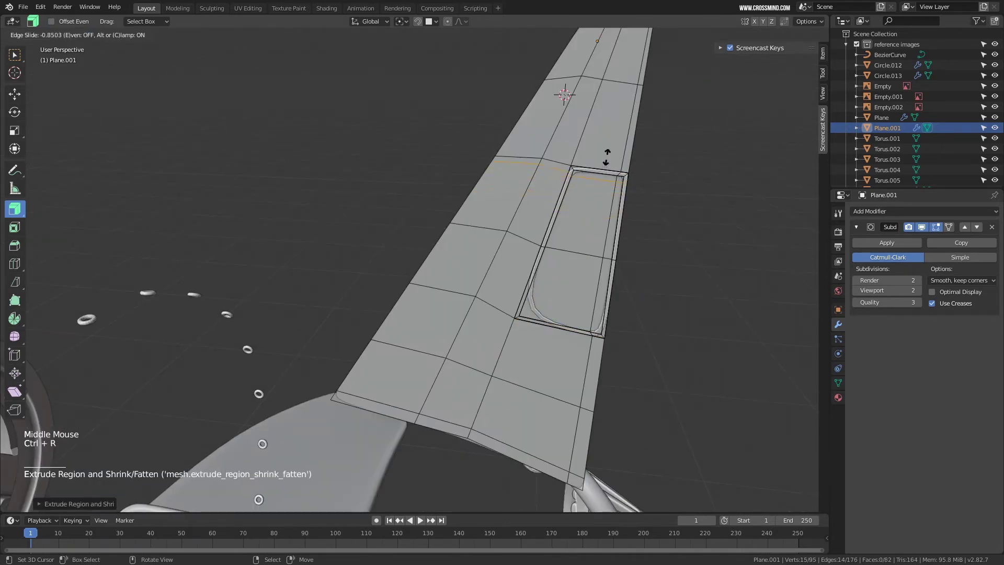
pyautogui.click(595, 189)
pyautogui.hotkey('ctrl', 'r')
pyautogui.click(600, 298)
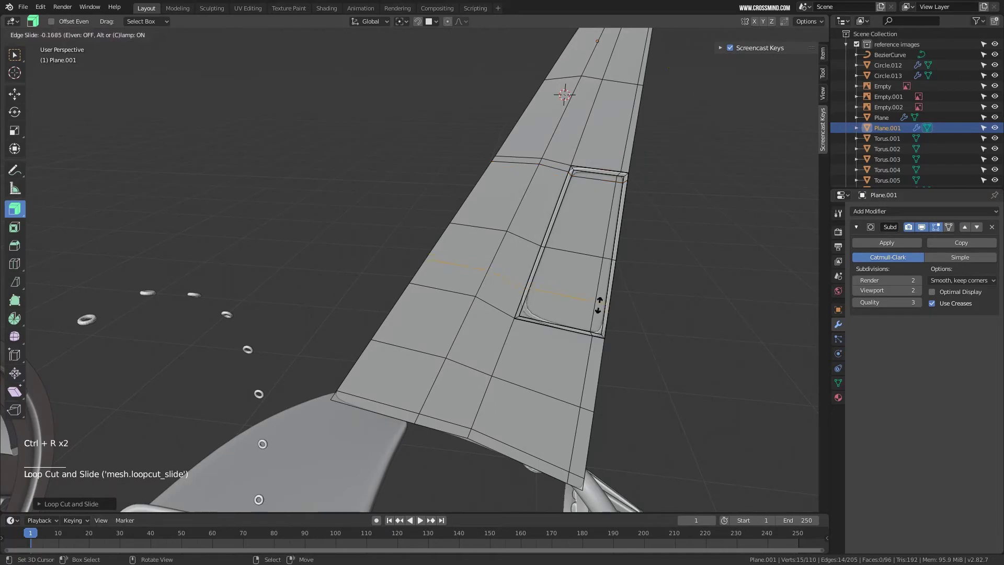
pyautogui.click(599, 325)
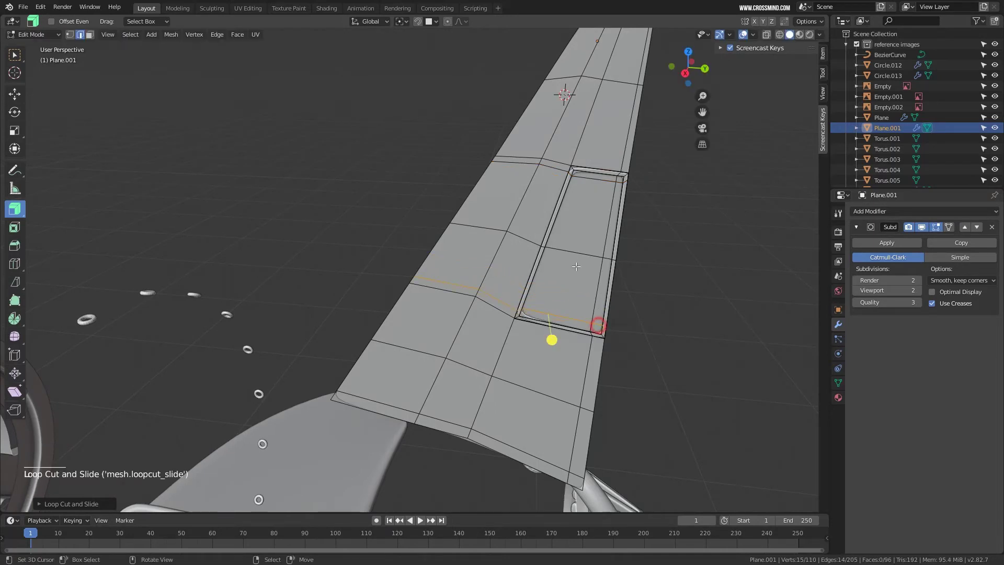
pyautogui.hotkey('ctrl', 'r')
pyautogui.click(521, 316)
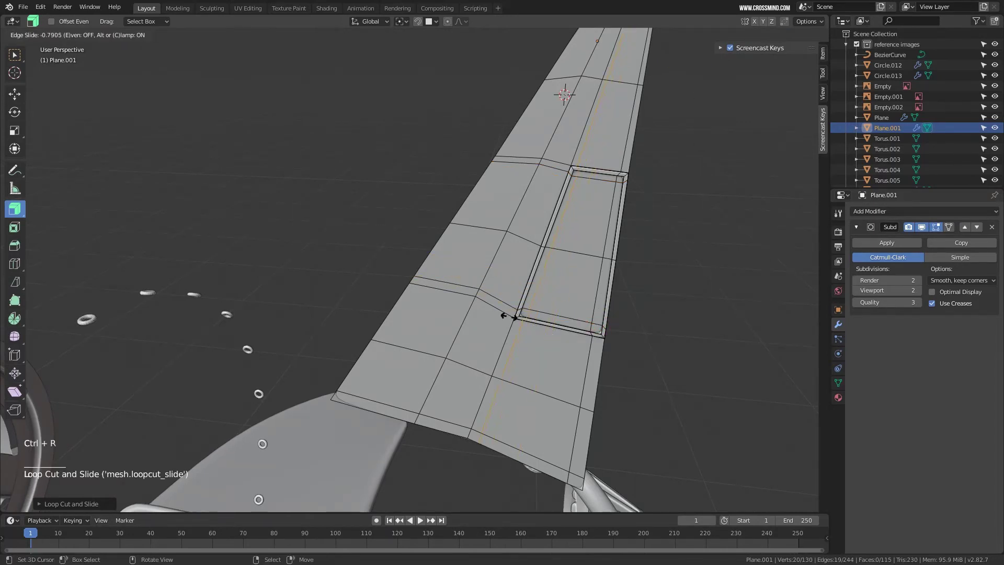
pyautogui.moveTo(515, 317); pyautogui.dragTo(551, 278, button='middle')
# Return to Object Mode, check the smoothed fin and save the file.
pyautogui.press('Tab')
pyautogui.scroll(-2, 598, 312)
pyautogui.moveTo(598, 312); pyautogui.dragTo(579, 301, button='middle')
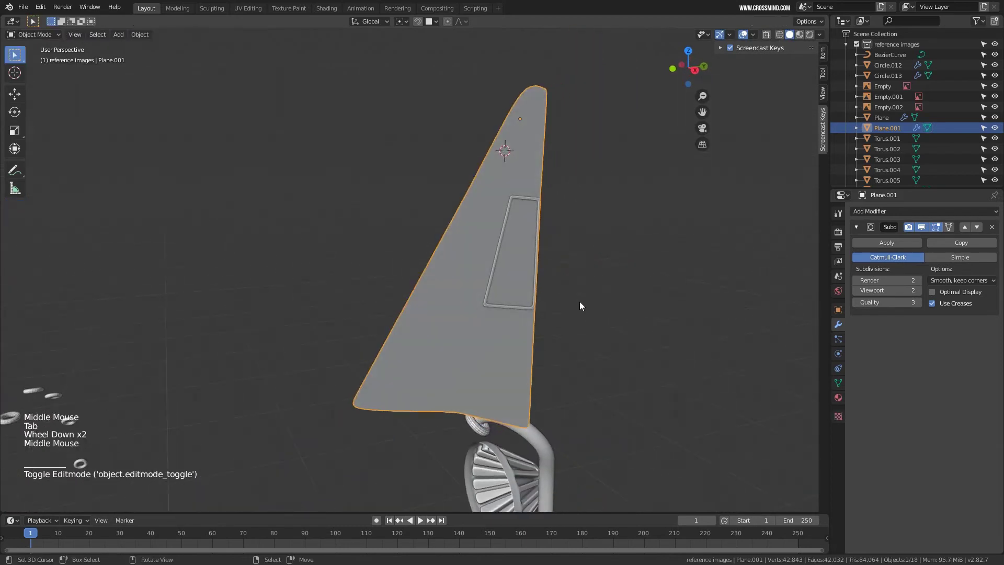
pyautogui.hotkey('ctrl', 's')
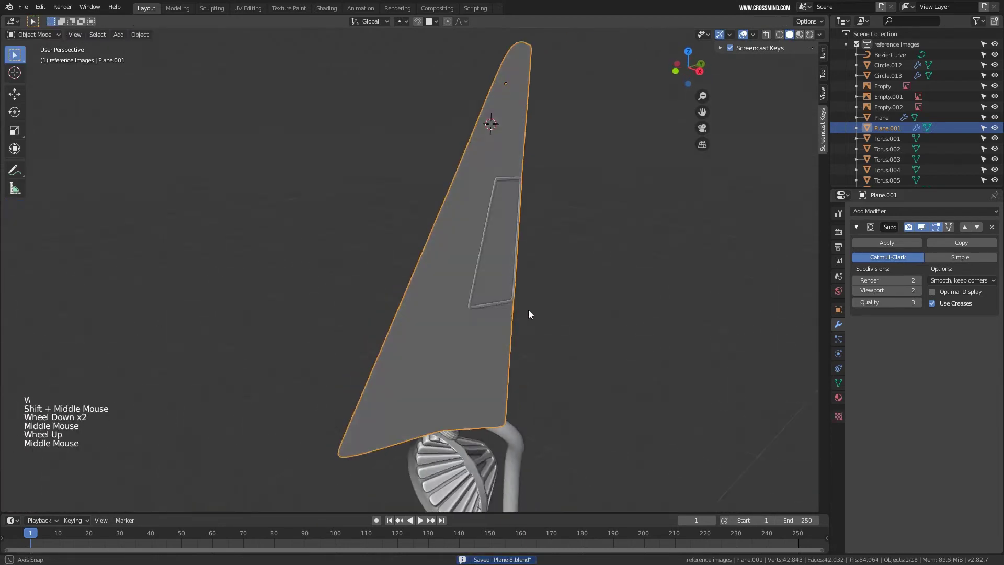
# Select the fin's whole outer boundary and extrude it about 0.035 m along the global X axis.
pyautogui.press('Tab')
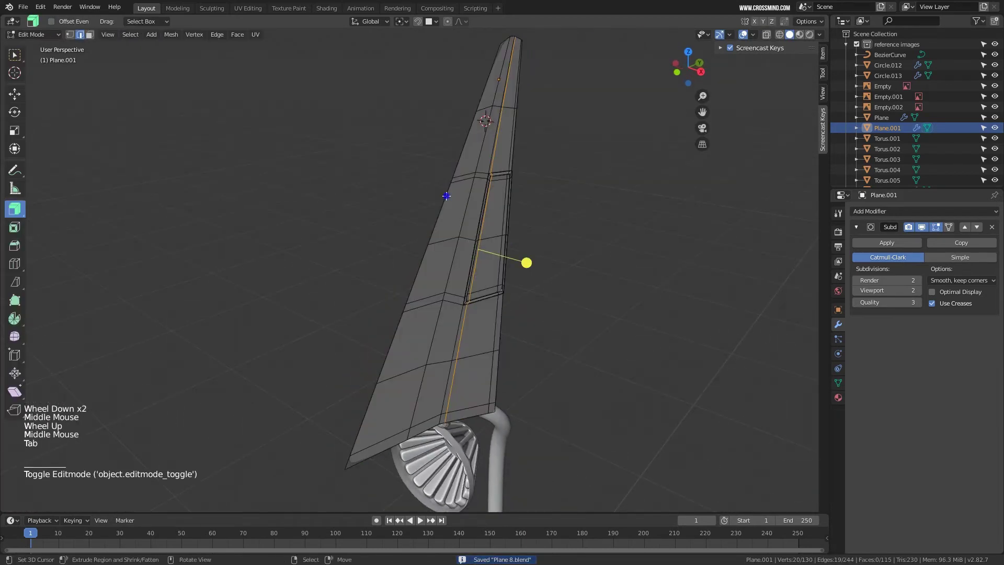
pyautogui.rightClick(447, 196)
pyautogui.keyDown('alt'); pyautogui.rightClick(446, 196); pyautogui.keyUp('alt')
pyautogui.scroll(-1, 446, 195)
pyautogui.keyDown('shift'); pyautogui.moveTo(446, 195); pyautogui.dragTo(398, 437, button='middle'); pyautogui.keyUp('shift')
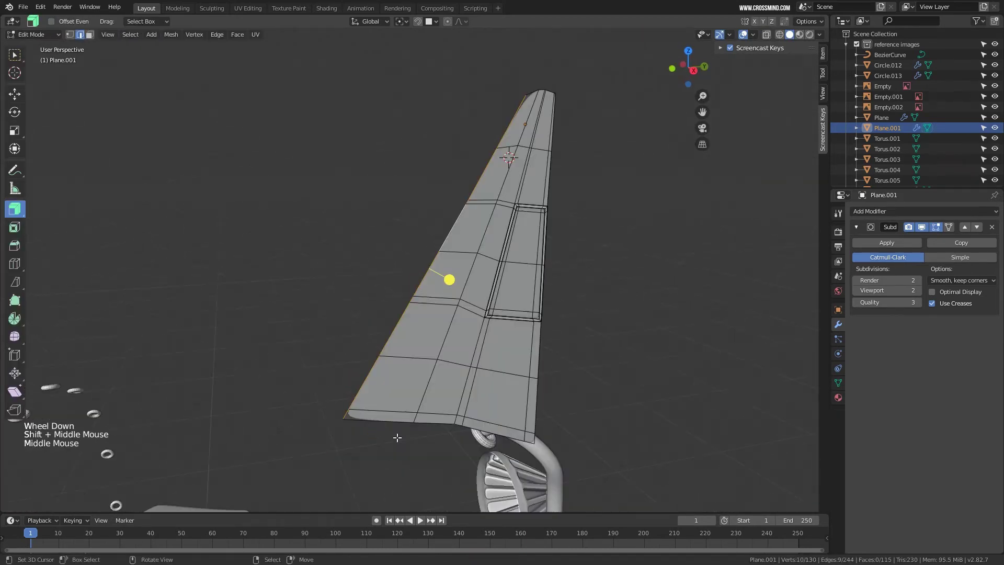
pyautogui.keyDown('alt'); pyautogui.keyDown('shift'); pyautogui.rightClick(391, 424); pyautogui.keyUp('shift'); pyautogui.keyUp('alt')
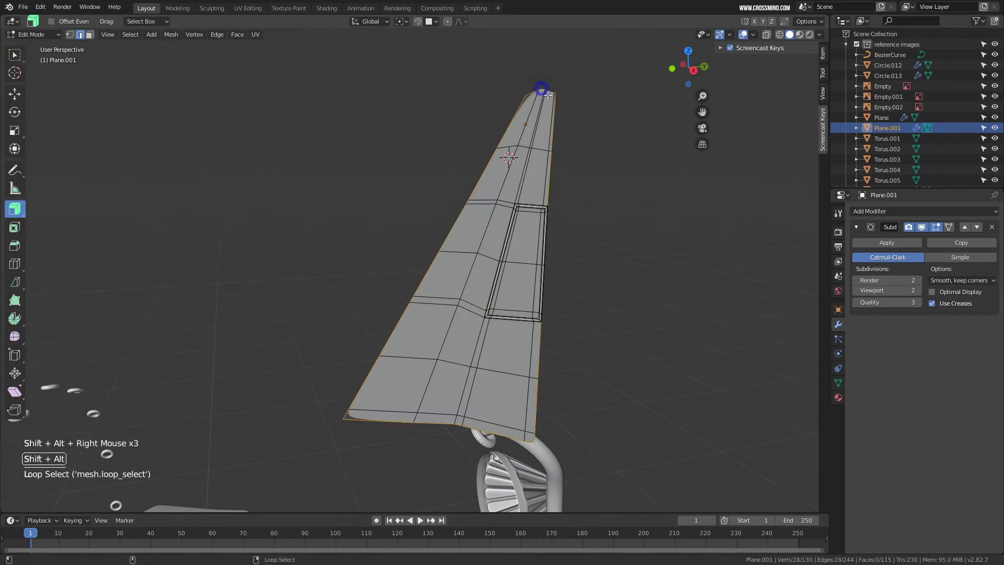
pyautogui.moveTo(548, 95); pyautogui.dragTo(549, 283, button='middle')
pyautogui.press('e')
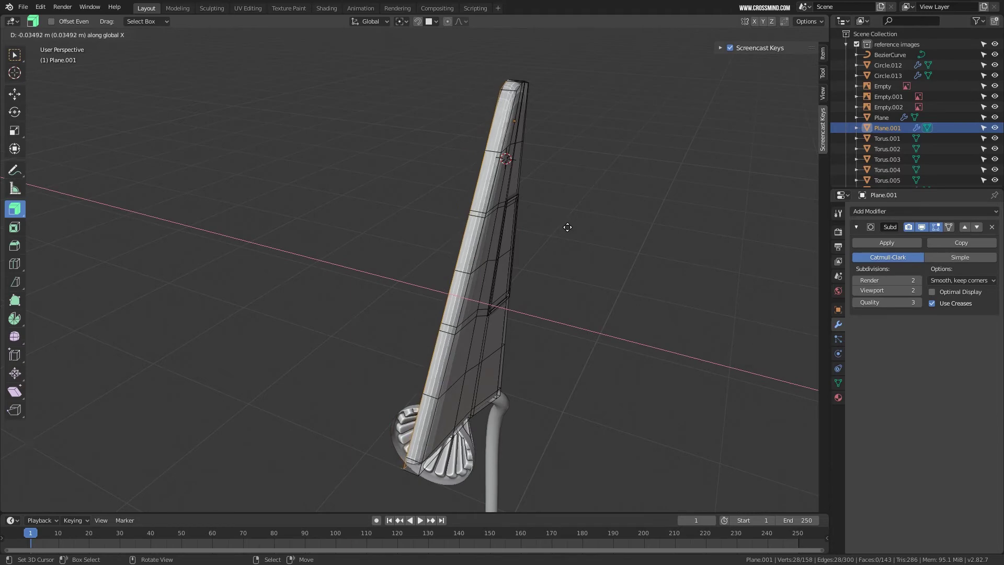
pyautogui.click(567, 227)
pyautogui.moveTo(559, 238); pyautogui.dragTo(538, 230, button='middle')
# Add a Mirror modifier to the fin and set it to mirror across the Z axis only.
pyautogui.press('Tab')
pyautogui.click(895, 212)
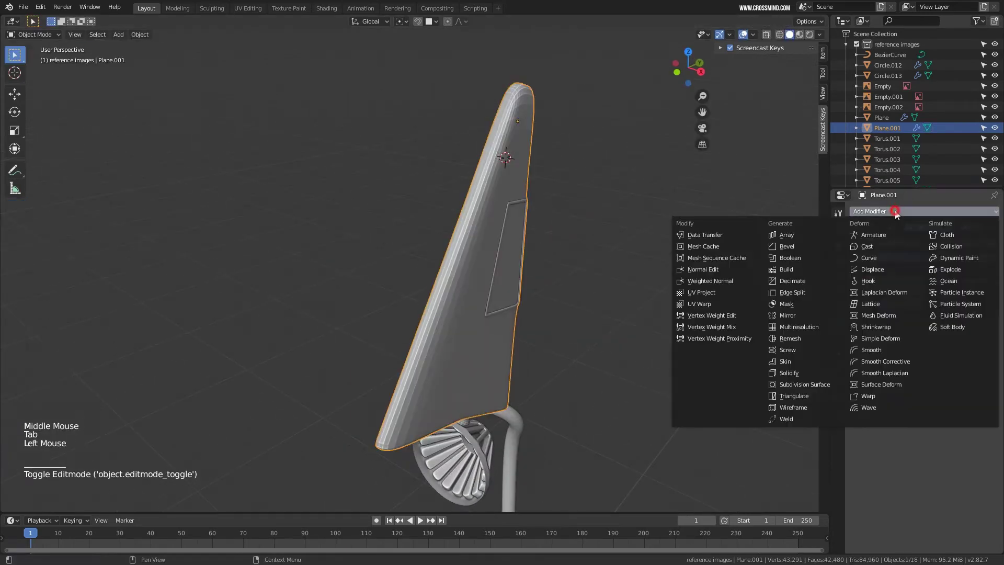
pyautogui.click(805, 316)
pyautogui.scroll(-4, 570, 338)
pyautogui.click(857, 379)
pyautogui.click(858, 368)
pyautogui.click(857, 391)
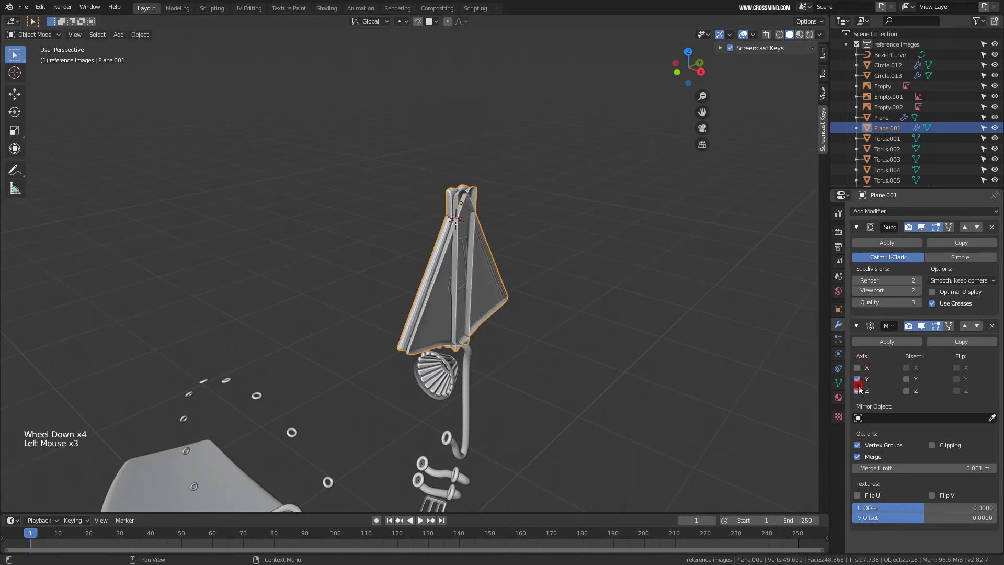
pyautogui.click(858, 379)
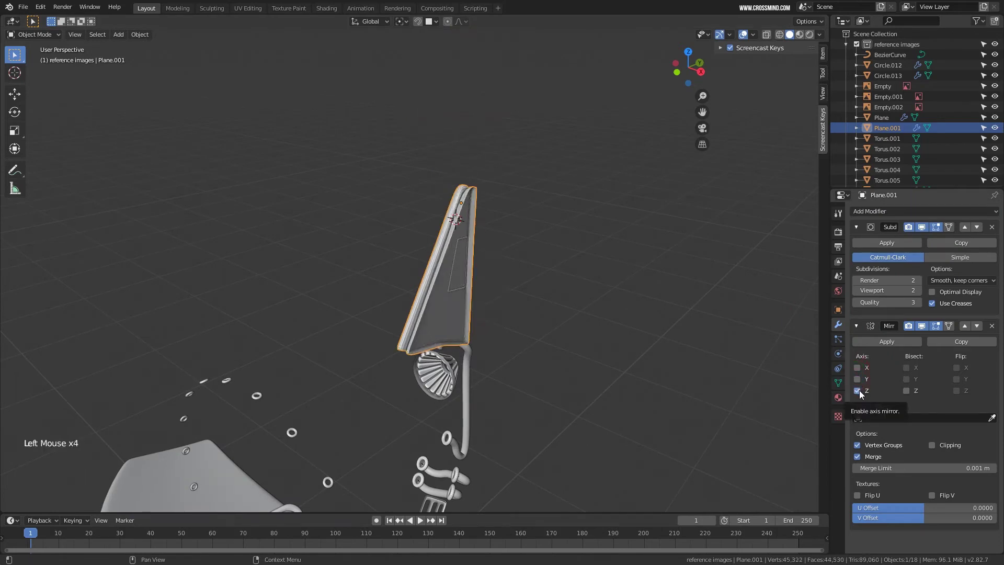
# Move the fin's entire mesh about 0.05 m along the global X axis to bring the two mirrored halves together.
pyautogui.keyDown('shift'); pyautogui.moveTo(597, 403); pyautogui.dragTo(601, 390, button='middle'); pyautogui.keyUp('shift')
pyautogui.moveTo(601, 390); pyautogui.dragTo(623, 373, button='middle')
pyautogui.press('Tab')
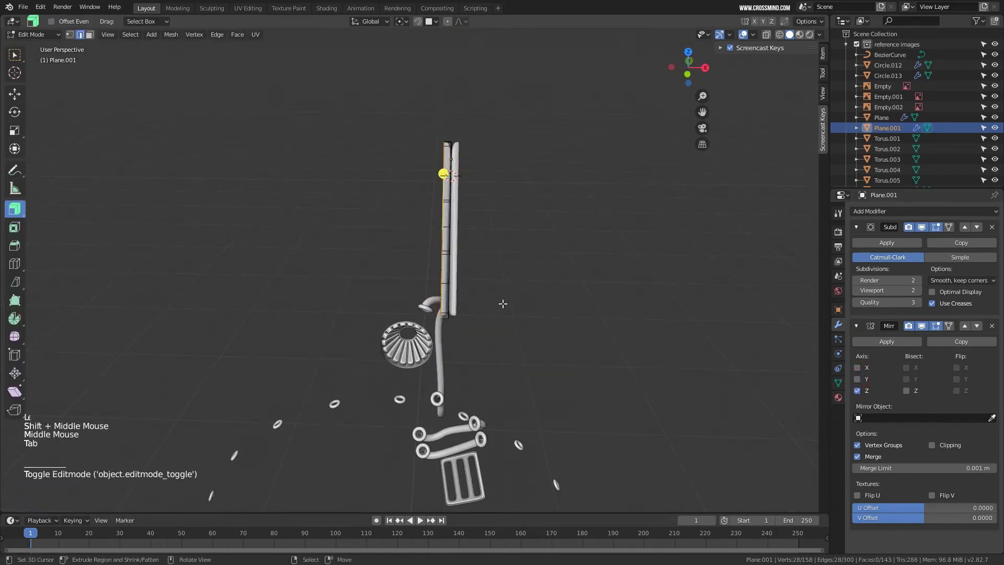
pyautogui.press('a')
pyautogui.press('g')
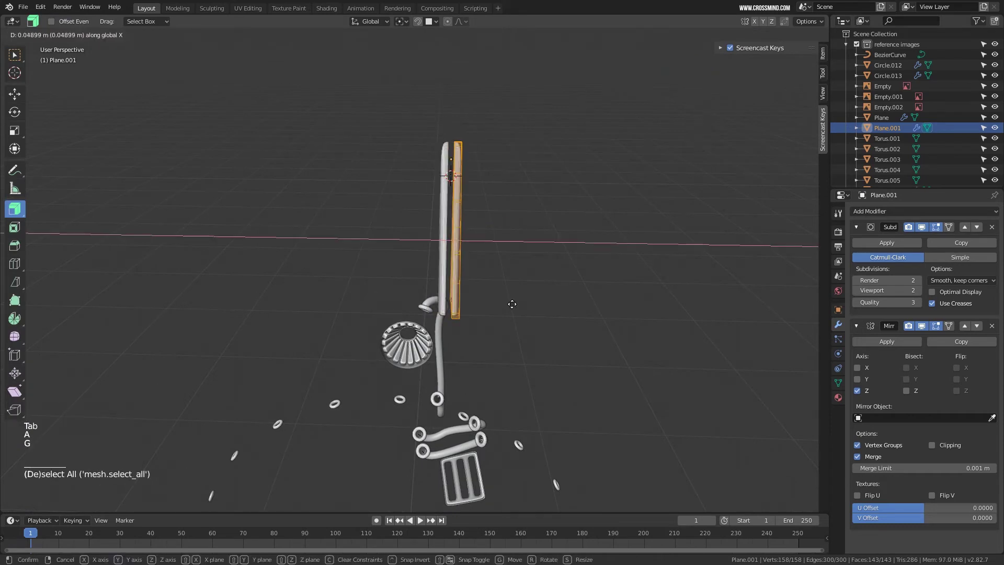
pyautogui.click(511, 304)
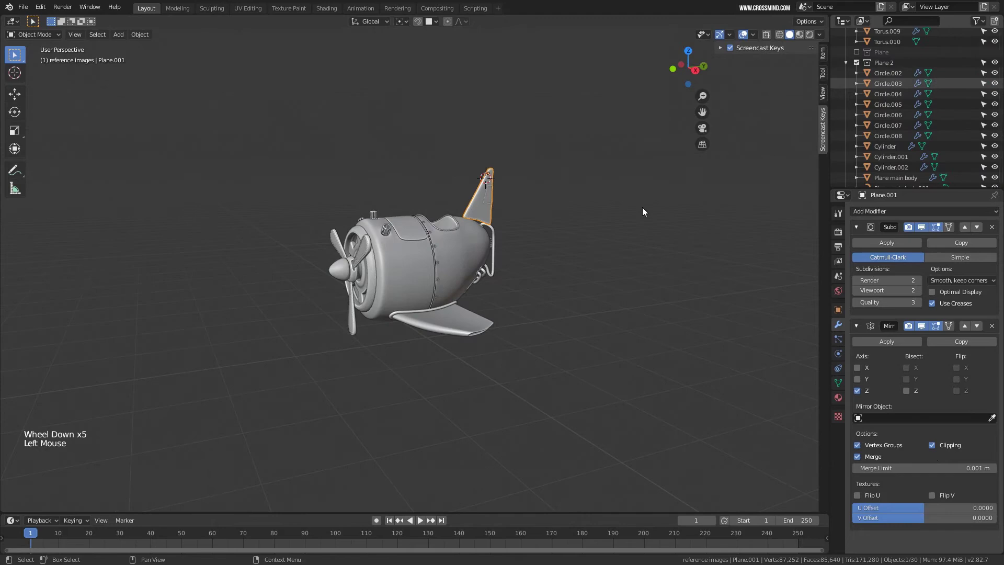
# Apply Shade Smooth to the tail fin in Object Mode.
pyautogui.press('Tab')
pyautogui.scroll(1, 643, 208)
pyautogui.moveTo(643, 208); pyautogui.dragTo(549, 229, button='middle')
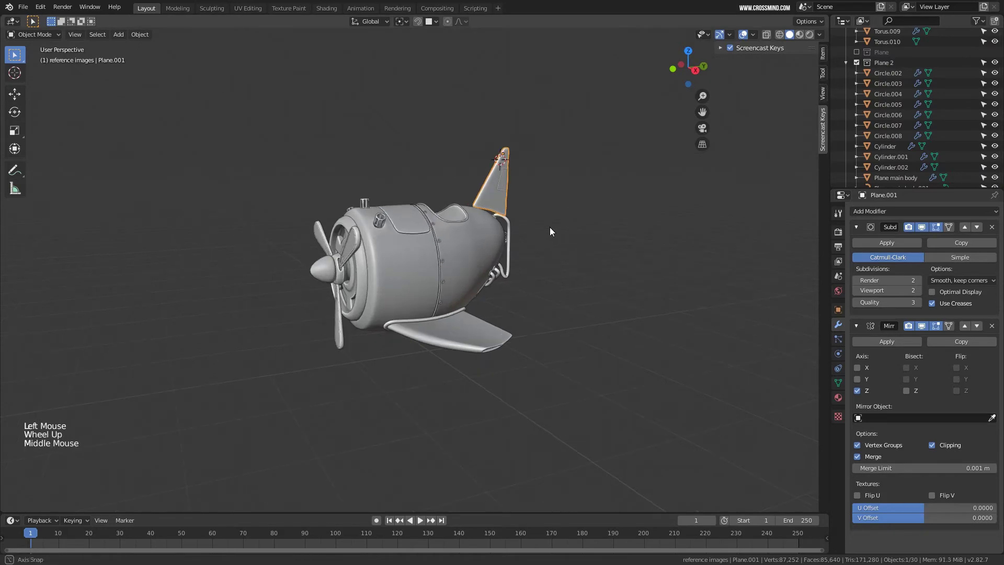
pyautogui.scroll(3, 584, 199)
pyautogui.keyDown('shift'); pyautogui.scroll(1, 560, 246); pyautogui.keyUp('shift')
pyautogui.scroll(2, 560, 245)
pyautogui.keyDown('shift'); pyautogui.moveTo(584, 199); pyautogui.dragTo(498, 257, button='middle'); pyautogui.keyUp('shift')
pyautogui.scroll(1, 602, 203)
pyautogui.scroll(1, 613, 221)
pyautogui.scroll(3, 476, 286)
pyautogui.press('Tab')
pyautogui.scroll(-2, 520, 235)
pyautogui.press('Tab')
pyautogui.press('space')
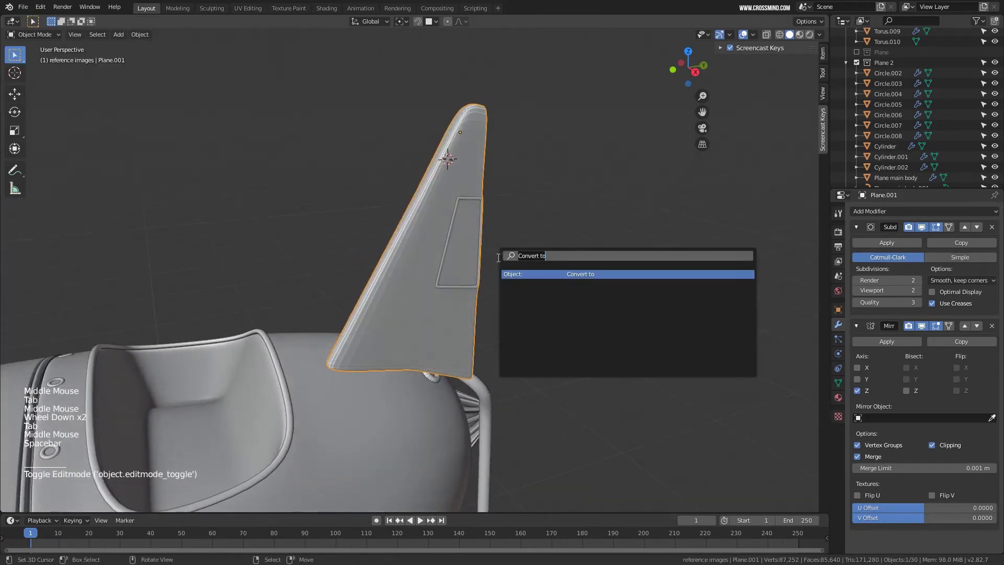
pyautogui.write('shade')
pyautogui.press('Return')
pyautogui.scroll(1, 432, 225)
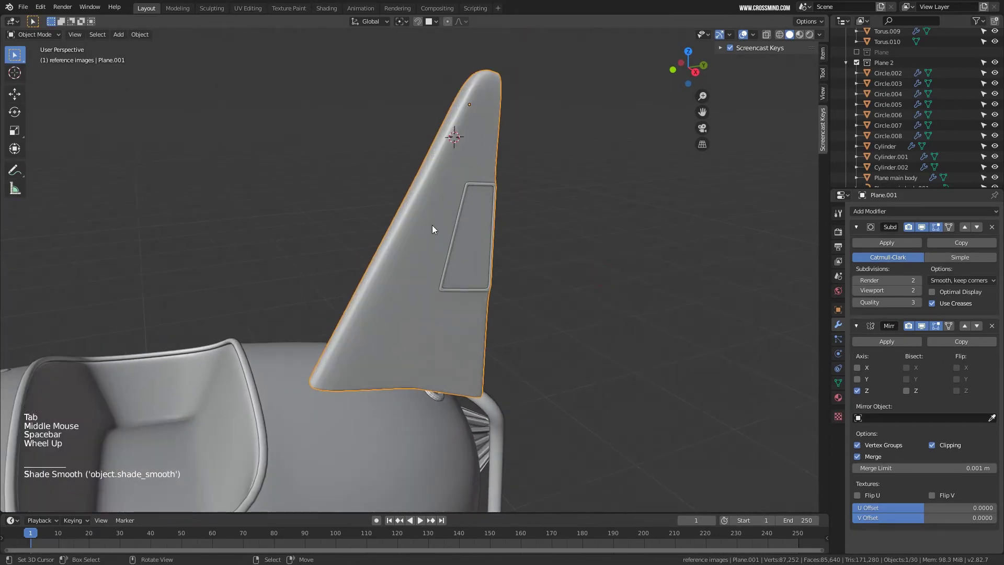
# Select the fin's outer edge loops along its leading edge, base and tip, and bevel them with one segment.
pyautogui.press('Tab')
pyautogui.keyDown('shift'); pyautogui.moveTo(413, 229); pyautogui.dragTo(417, 215, button='middle'); pyautogui.keyUp('shift')
pyautogui.press('2')
pyautogui.rightClick(417, 216)
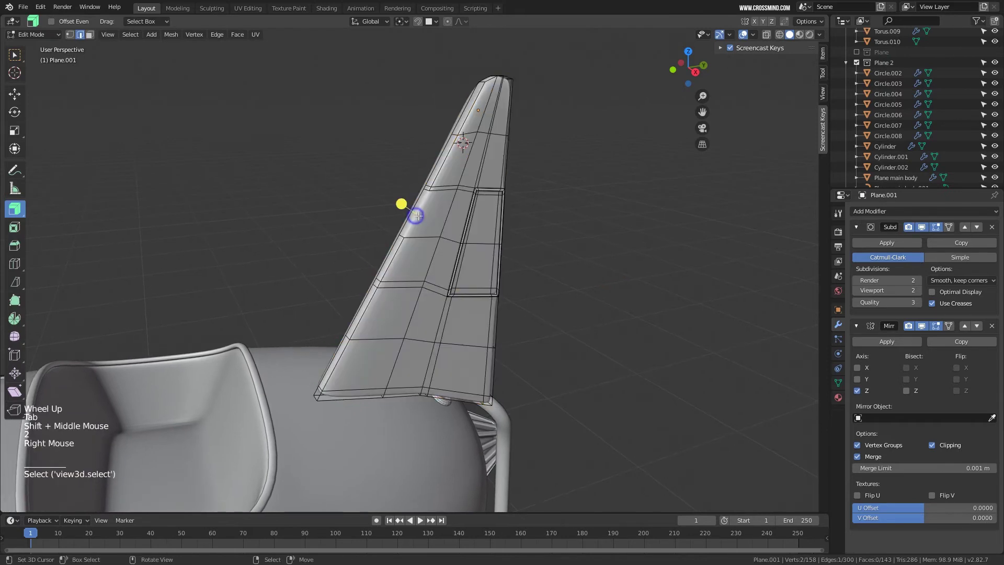
pyautogui.moveTo(409, 260); pyautogui.dragTo(408, 248, button='middle')
pyautogui.keyDown('alt'); pyautogui.rightClick(407, 247); pyautogui.keyUp('alt')
pyautogui.keyDown('alt'); pyautogui.keyDown('shift'); pyautogui.rightClick(384, 400); pyautogui.keyUp('shift'); pyautogui.keyUp('alt')
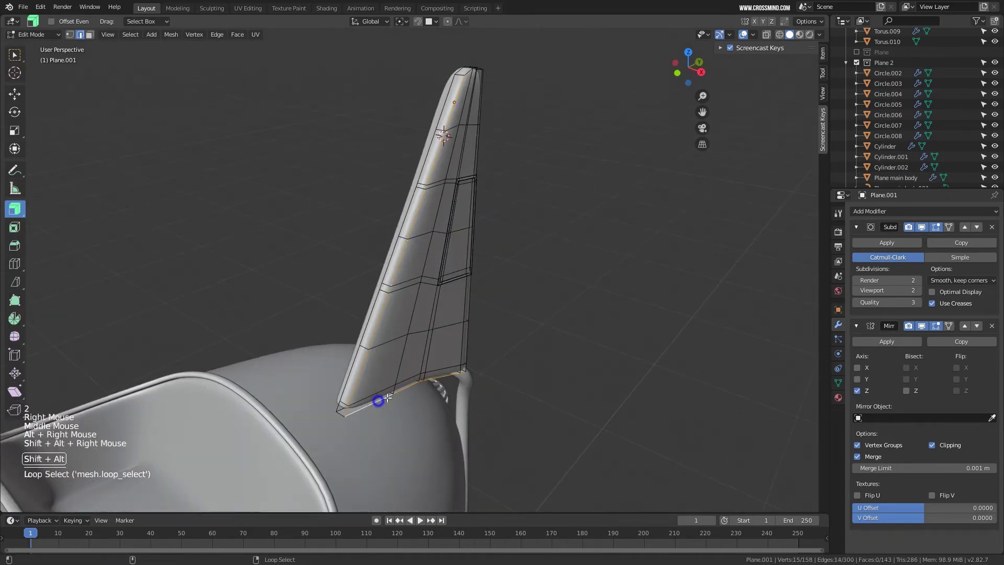
pyautogui.moveTo(419, 335); pyautogui.dragTo(483, 245, button='middle')
pyautogui.keyDown('alt'); pyautogui.keyDown('shift'); pyautogui.rightClick(487, 76); pyautogui.keyUp('shift'); pyautogui.keyUp('alt')
pyautogui.moveTo(389, 244); pyautogui.dragTo(431, 248, button='middle')
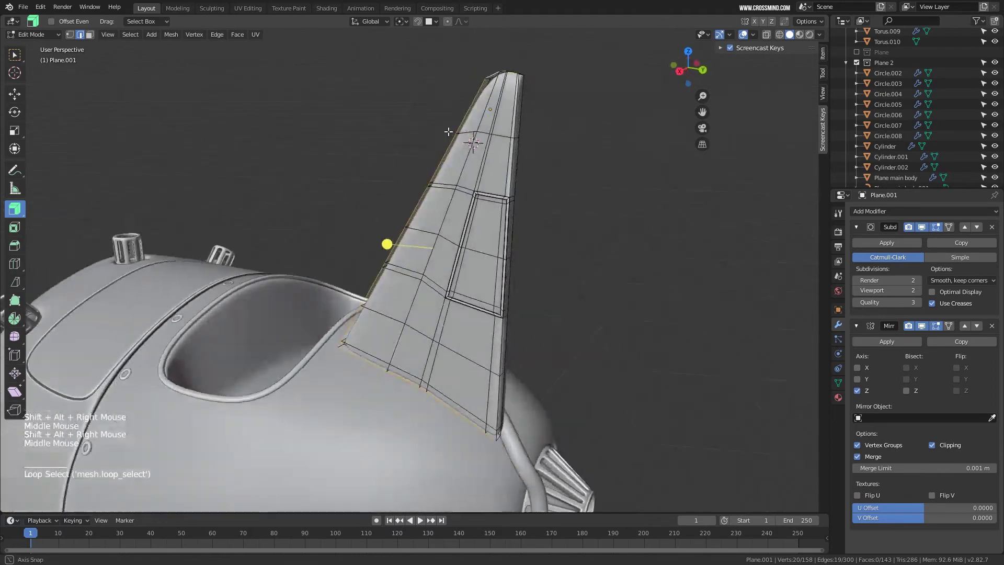
pyautogui.moveTo(502, 160); pyautogui.dragTo(520, 173, button='middle')
pyautogui.hotkey('ctrl', 'b')
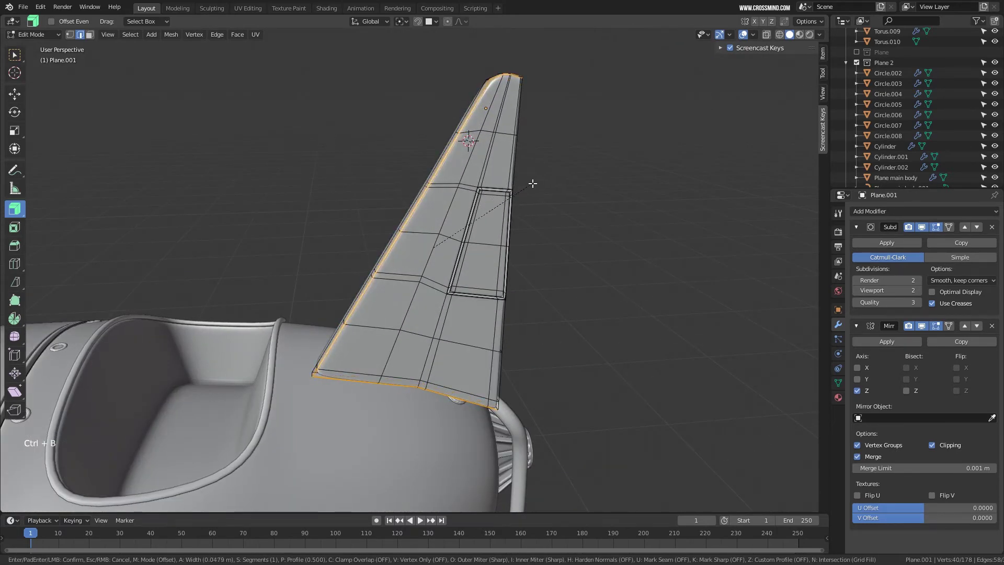
pyautogui.moveTo(532, 183); pyautogui.dragTo(532, 225, button='middle')
pyautogui.press('Tab')
pyautogui.scroll(-2, 539, 225)
# Box-select the vertices of the fin's outer side in front wireframe view and rotate them slightly to taper the fin toward its tip.
pyautogui.rightClick(594, 227)
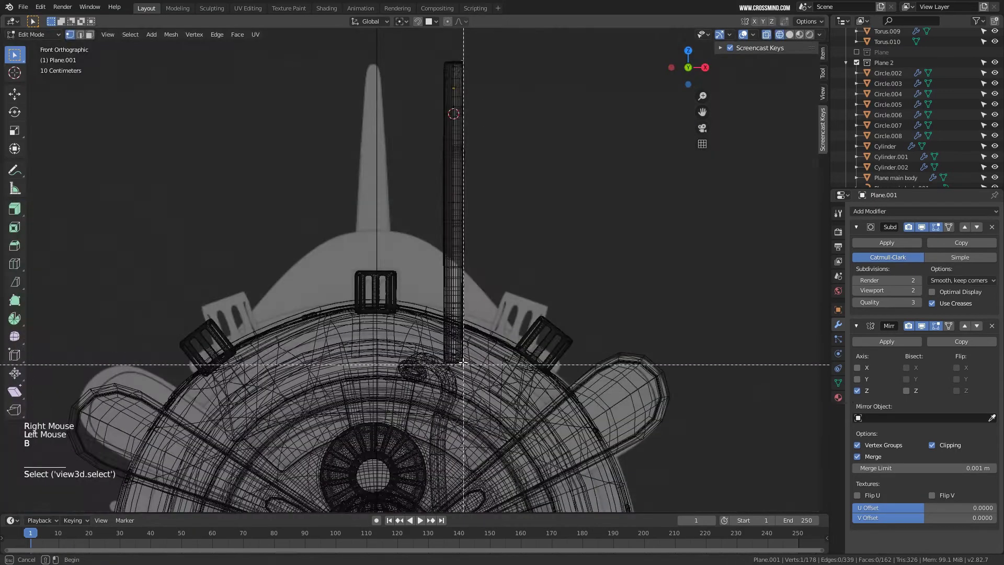
pyautogui.rightClick(463, 362)
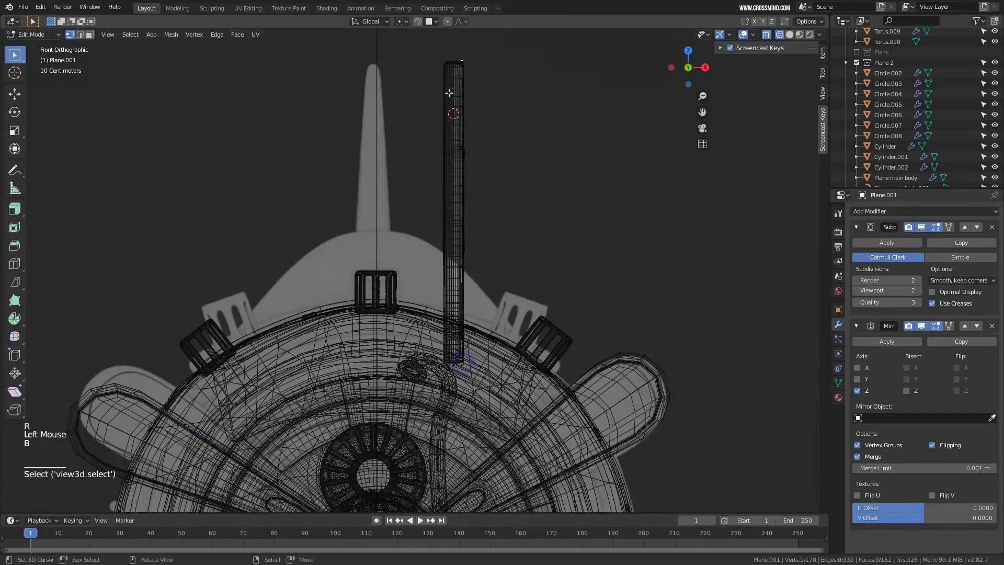
pyautogui.press('b')
pyautogui.moveTo(456, 53); pyautogui.dragTo(499, 369)
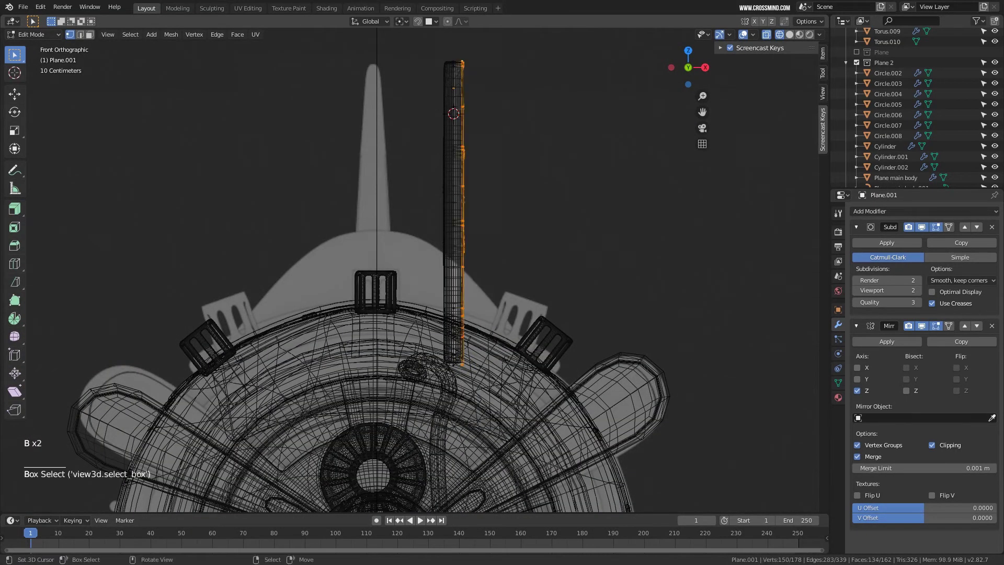
pyautogui.press('r')
pyautogui.click(602, 248)
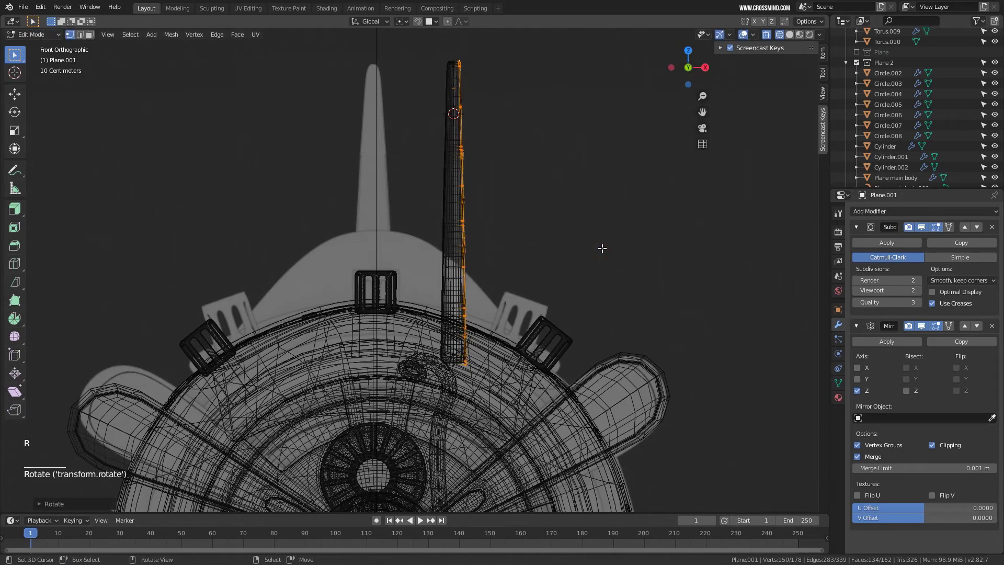
# Shift the fin's selected side about 0.014 m along global X and rotate it about -1.6° to match the reference taper.
pyautogui.keyDown('shift'); pyautogui.moveTo(602, 248); pyautogui.dragTo(607, 251, button='middle'); pyautogui.keyUp('shift')
pyautogui.press('g')
pyautogui.press('x')
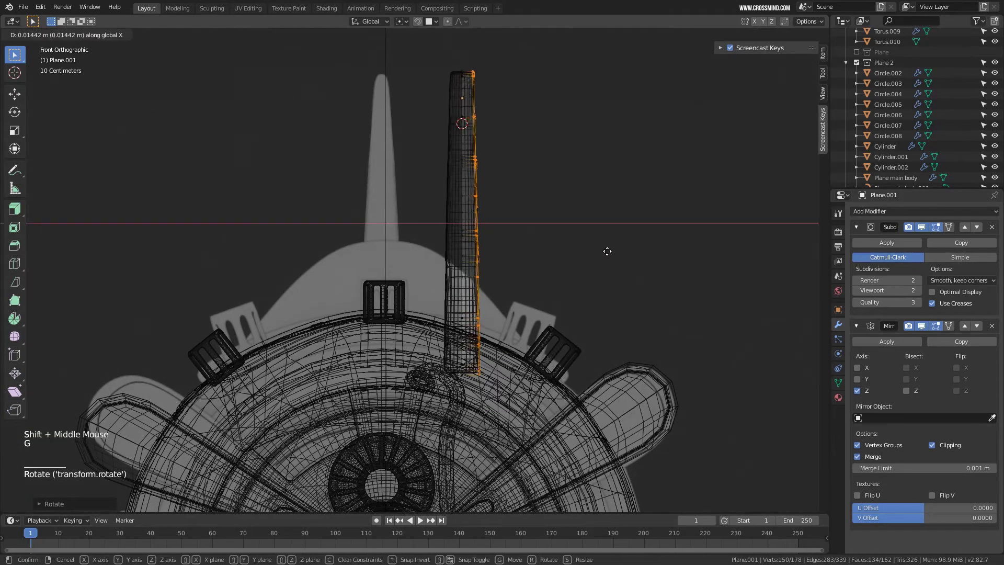
pyautogui.click(607, 251)
pyautogui.press('r')
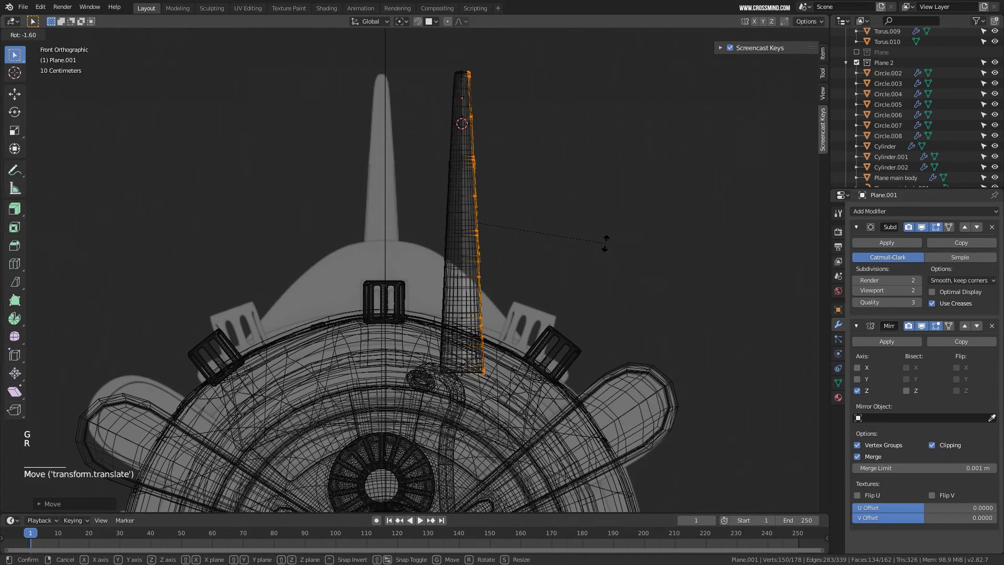
pyautogui.click(606, 243)
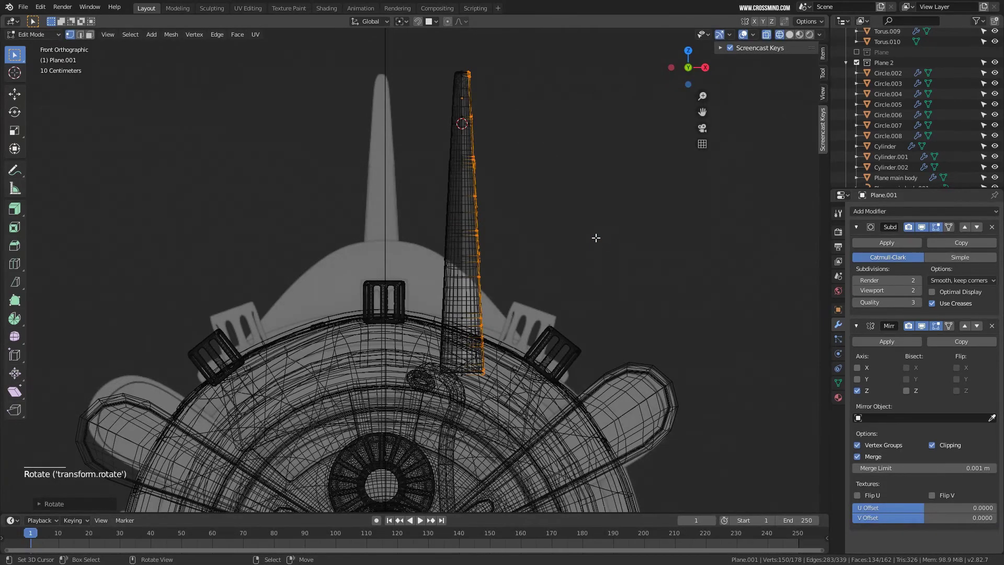
# Return to Object Mode and move the fin along the global X axis onto the fuselage centreline, over the reference fin.
pyautogui.press('a')
pyautogui.press('Tab')
pyautogui.press('g')
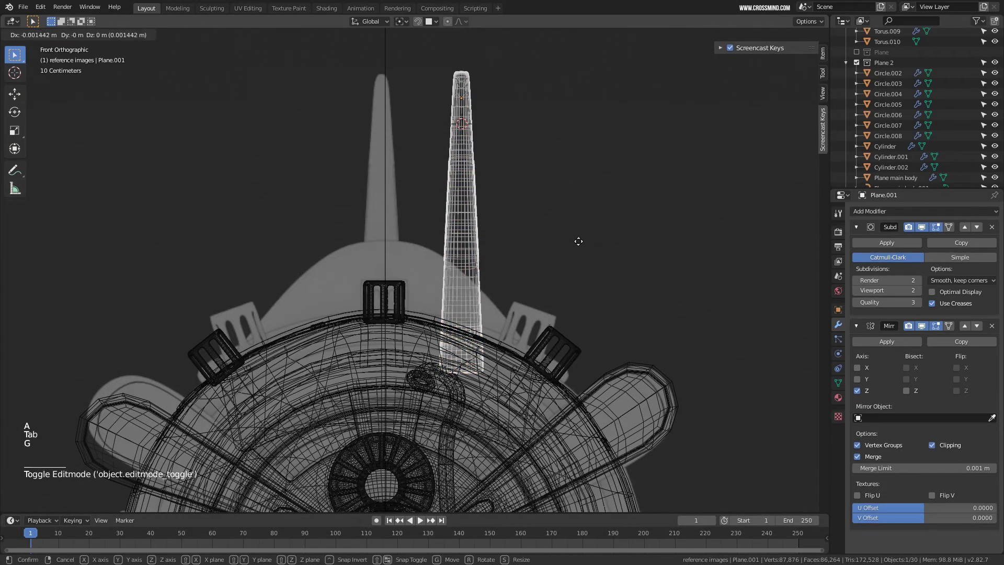
pyautogui.rightClick(518, 238)
pyautogui.press('g')
pyautogui.middleClick(518, 238)
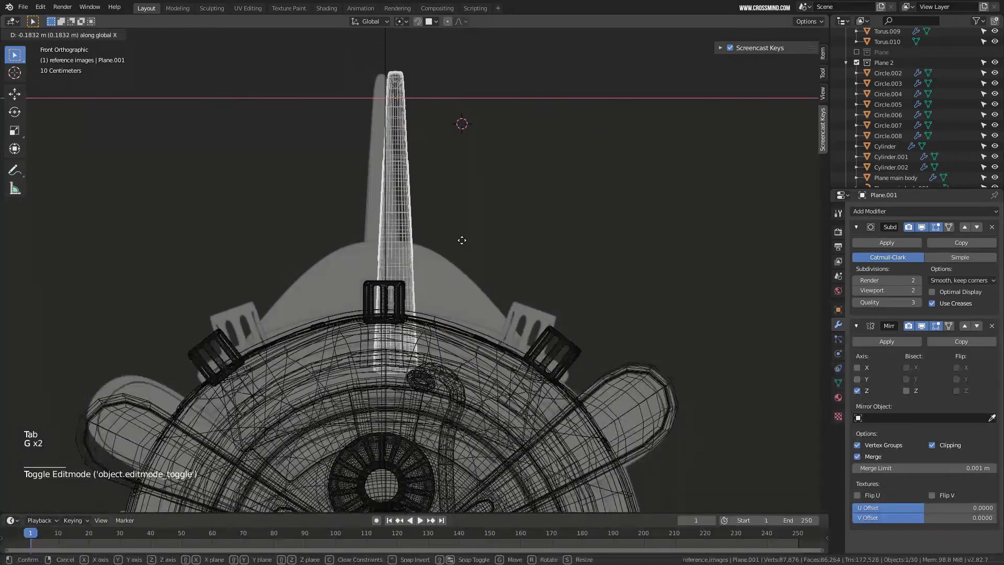
pyautogui.click(450, 238)
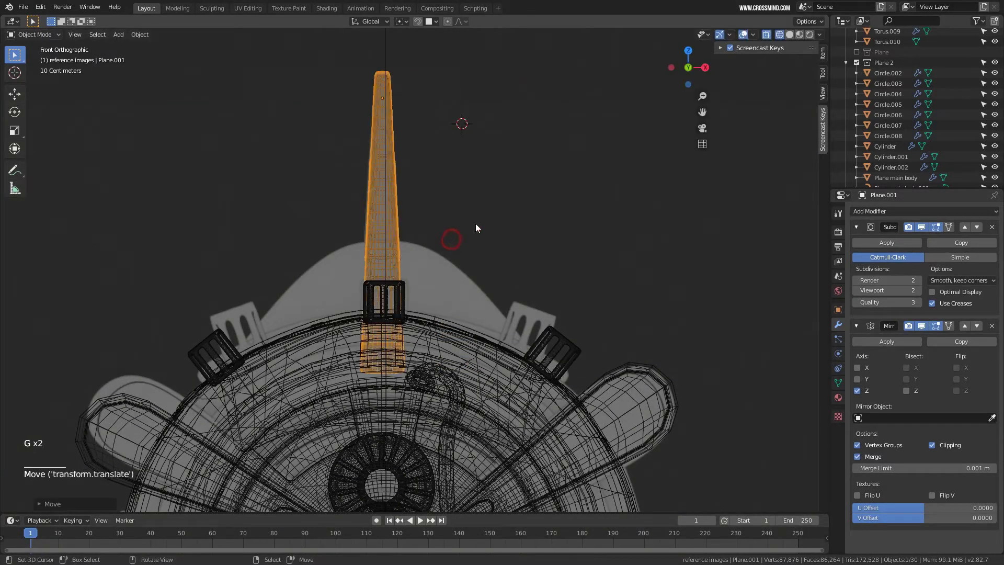
# Align the fin to the plane main body with Align Objects, using Centers relative to Active on the X axis.
pyautogui.keyDown('shift'); pyautogui.moveTo(475, 223); pyautogui.dragTo(471, 271, button='middle'); pyautogui.keyUp('shift')
pyautogui.keyDown('shift'); pyautogui.rightClick(470, 271); pyautogui.keyUp('shift')
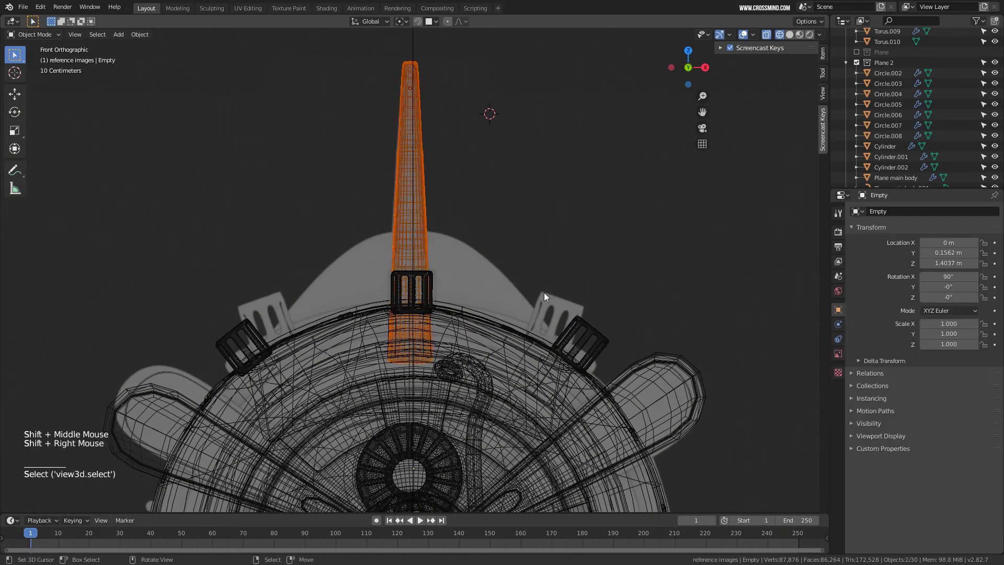
pyautogui.moveTo(544, 293); pyautogui.dragTo(414, 260, button='middle')
pyautogui.rightClick(416, 258)
pyautogui.keyDown('shift'); pyautogui.rightClick(399, 296); pyautogui.keyUp('shift')
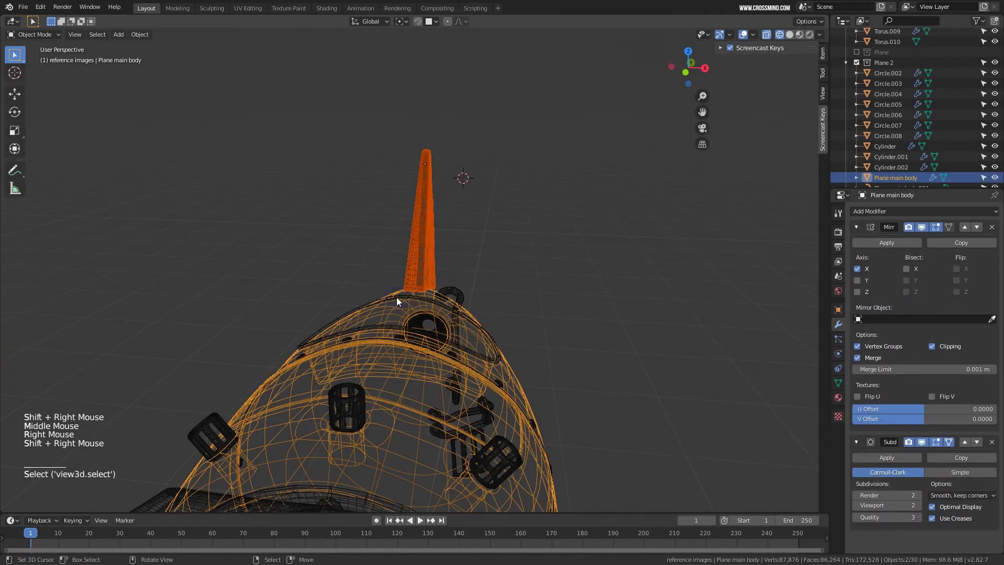
pyautogui.press('space')
pyautogui.write('align')
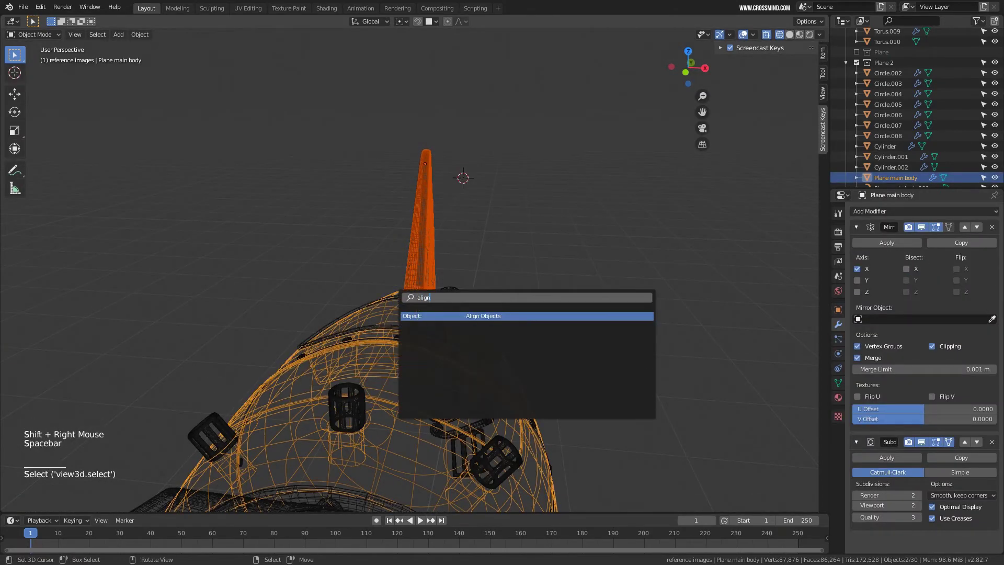
pyautogui.click(501, 322)
pyautogui.keyDown('shift'); pyautogui.click(141, 480); pyautogui.keyUp('shift')
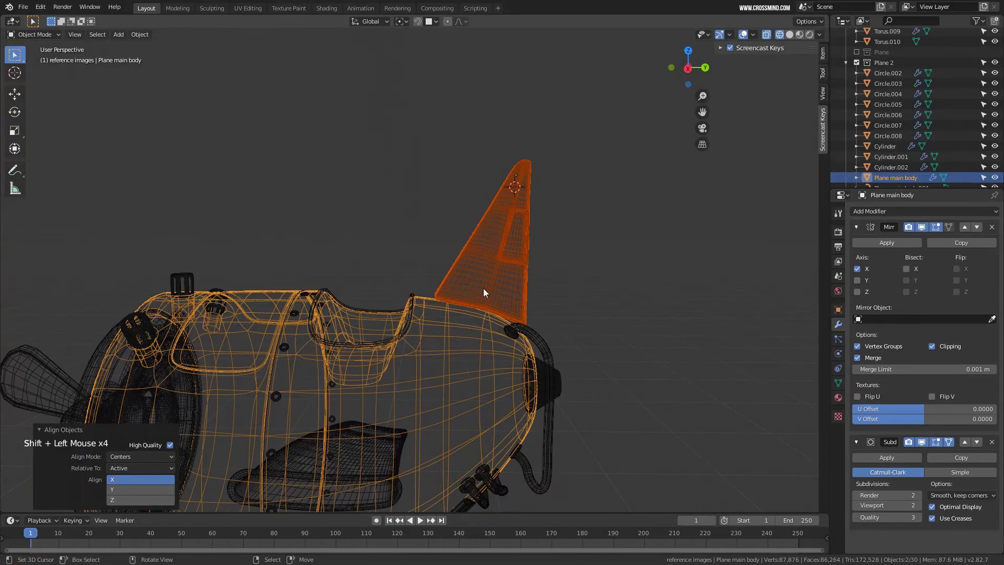
pyautogui.moveTo(484, 292); pyautogui.dragTo(577, 292, button='middle')
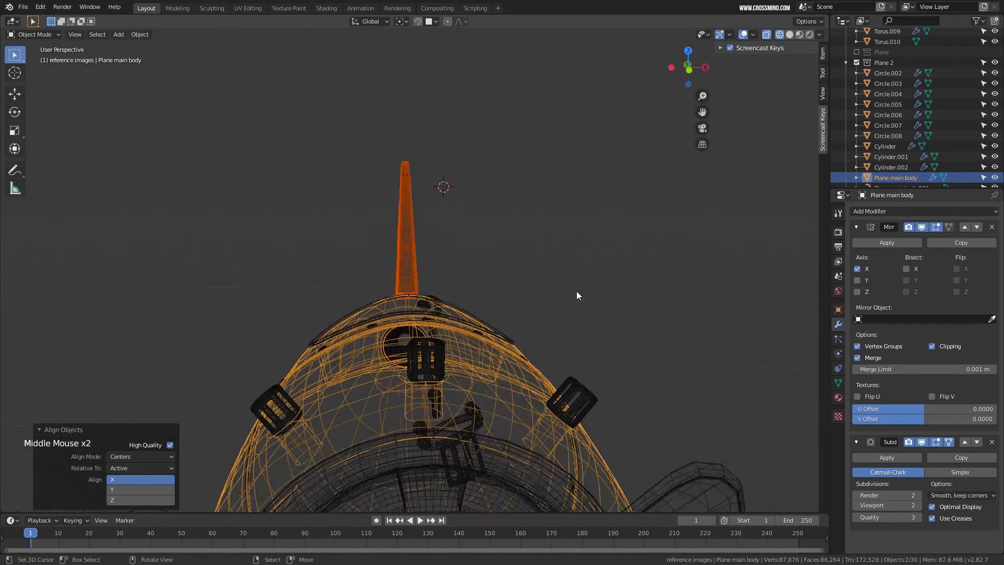
pyautogui.rightClick(417, 238)
# Examine the centred fin and how its base meets the fuselage up close and from the right side.
pyautogui.moveTo(417, 237)
pyautogui.mouseDown(button='middle')
pyautogui.moveTo(463, 264)
pyautogui.moveTo(415, 266)
pyautogui.mouseUp(button='middle')
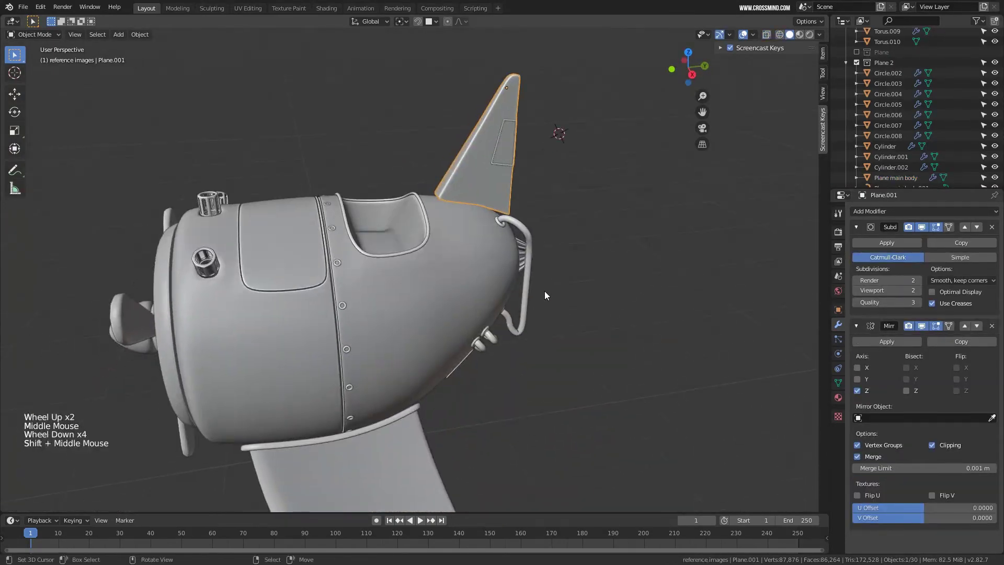
pyautogui.scroll(2, 509, 275)
pyautogui.moveTo(544, 296); pyautogui.dragTo(477, 251, button='middle')
pyautogui.scroll(3, 477, 251)
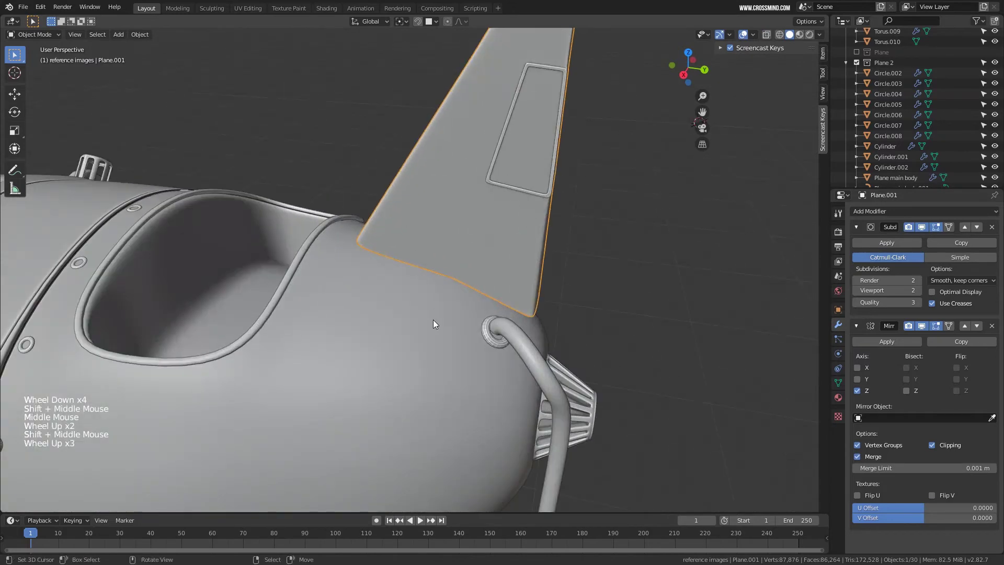
pyautogui.scroll(3, 509, 272)
pyautogui.press('KP_1')
pyautogui.press('KP_3')
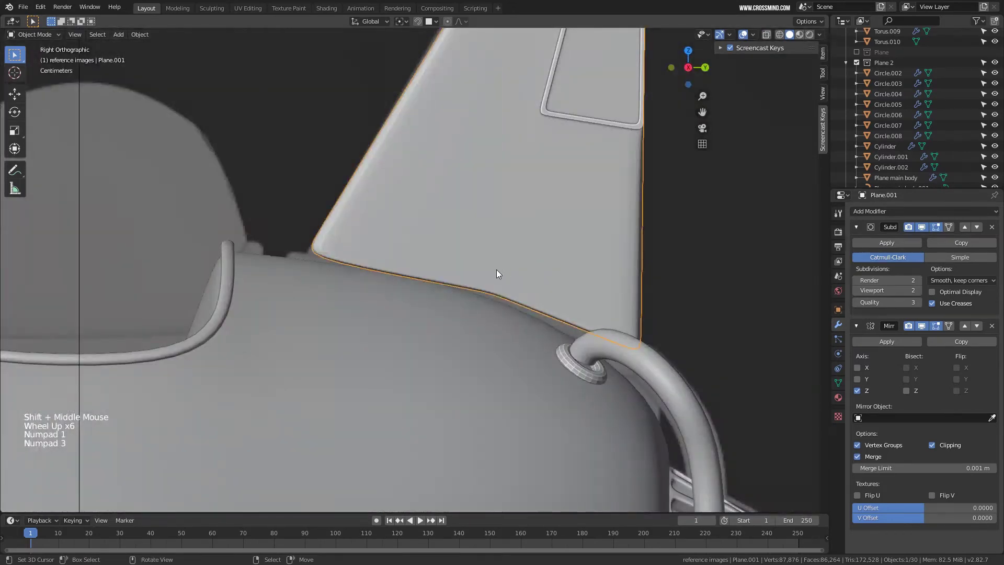
pyautogui.keyDown('shift'); pyautogui.moveTo(497, 275); pyautogui.dragTo(500, 256, button='middle'); pyautogui.keyUp('shift')
# Compare the fin's base outline with the top-view reference in wireframe shading and check the base from an angle.
pyautogui.press('KP_7')
pyautogui.scroll(-4, 499, 262)
pyautogui.press('z')
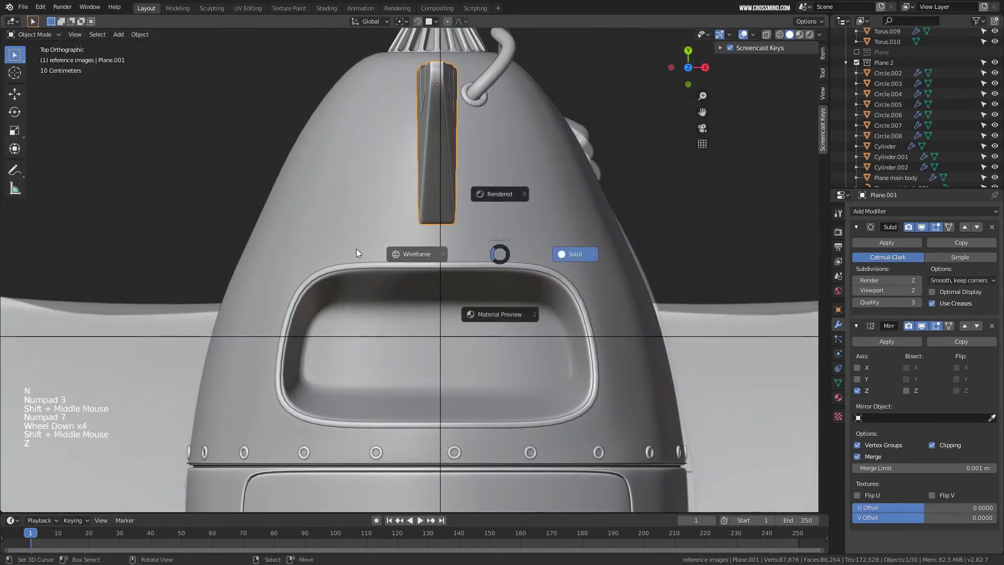
pyautogui.click(356, 253)
pyautogui.keyDown('shift'); pyautogui.moveTo(470, 215); pyautogui.dragTo(442, 283, button='middle'); pyautogui.keyUp('shift')
pyautogui.keyDown('shift'); pyautogui.scroll(1, 441, 283); pyautogui.keyUp('shift')
pyautogui.scroll(5, 442, 282)
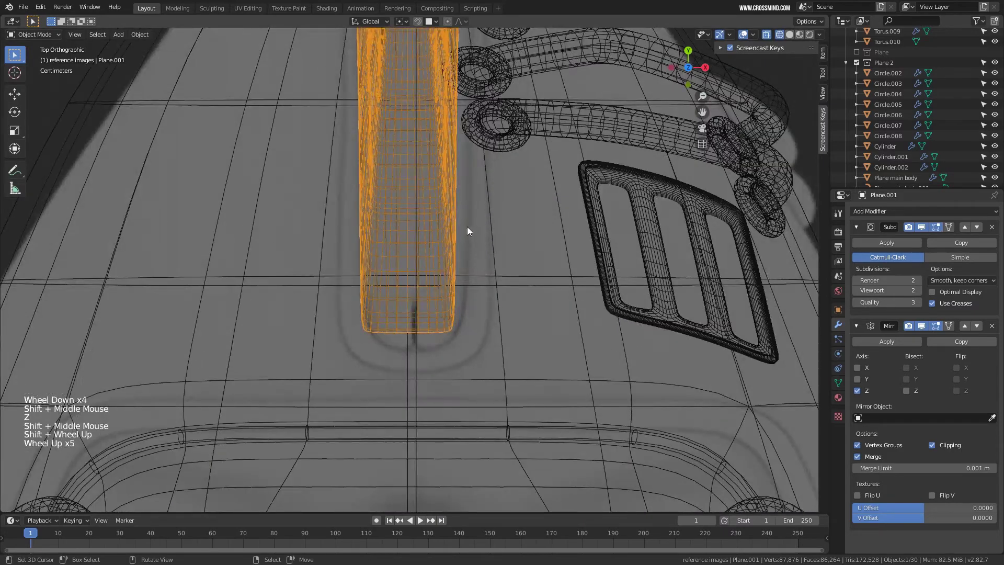
pyautogui.scroll(-3, 469, 314)
pyautogui.moveTo(468, 314); pyautogui.dragTo(402, 244, button='middle')
pyautogui.scroll(2, 531, 332)
pyautogui.scroll(-3, 531, 332)
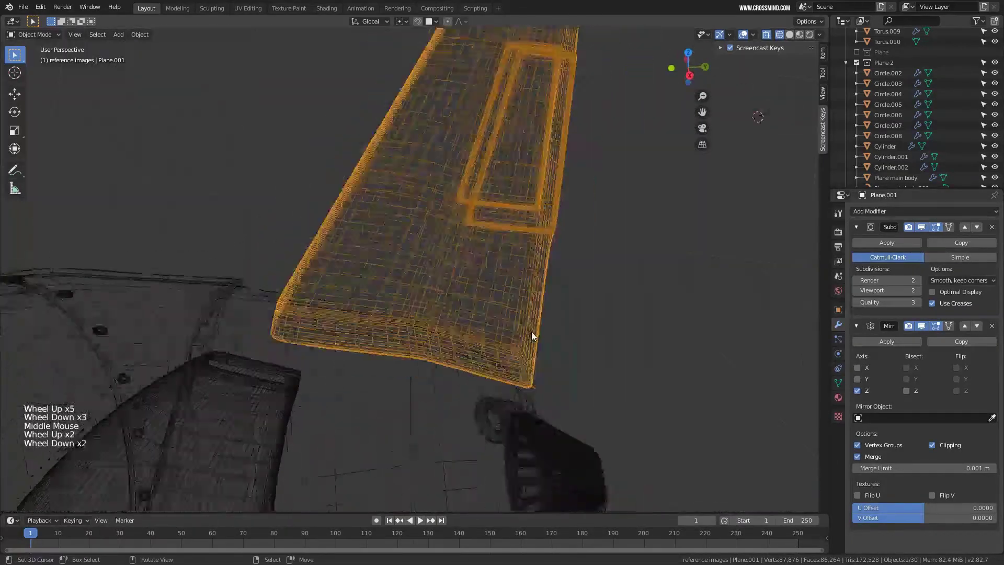
# Duplicate the edge loop around the fin's base in place in Edit Mode.
pyautogui.press('z')
pyautogui.moveTo(532, 331)
pyautogui.mouseDown(button='middle')
pyautogui.moveTo(541, 296)
pyautogui.moveTo(534, 305)
pyautogui.mouseUp(button='middle')
pyautogui.rightClick(534, 315)
pyautogui.press('Tab')
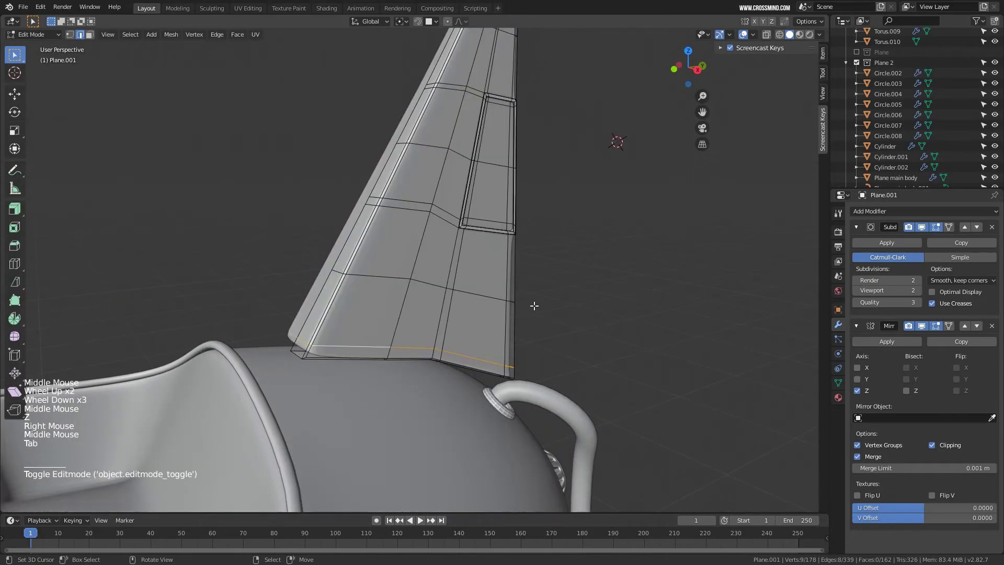
pyautogui.rightClick(374, 348)
pyautogui.keyDown('alt'); pyautogui.rightClick(374, 348); pyautogui.keyUp('alt')
pyautogui.keyDown('shift'); pyautogui.moveTo(373, 348); pyautogui.dragTo(393, 340, button='middle'); pyautogui.keyUp('shift')
pyautogui.moveTo(394, 340); pyautogui.dragTo(415, 331, button='middle')
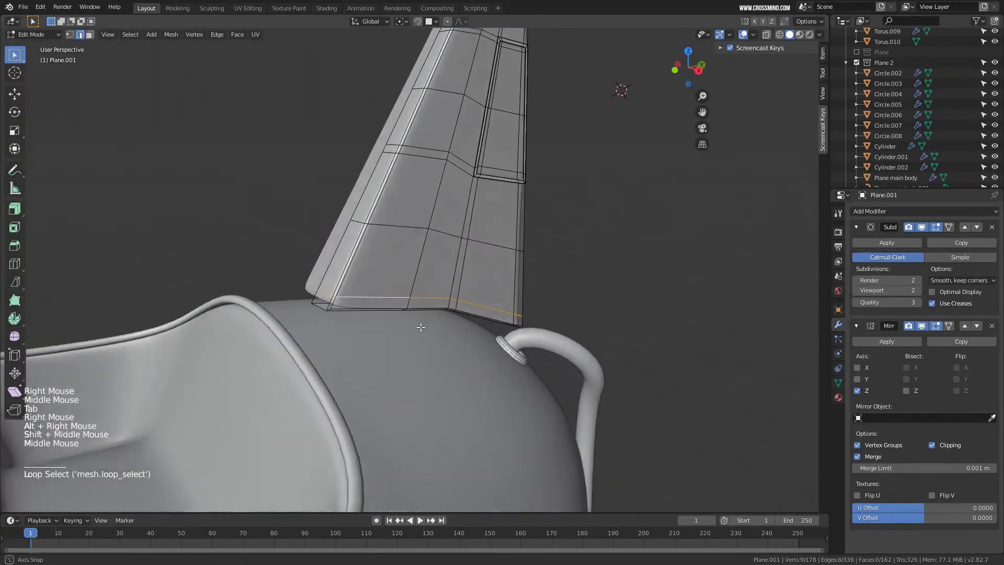
pyautogui.scroll(2, 414, 327)
pyautogui.hotkey('shift', 'd')
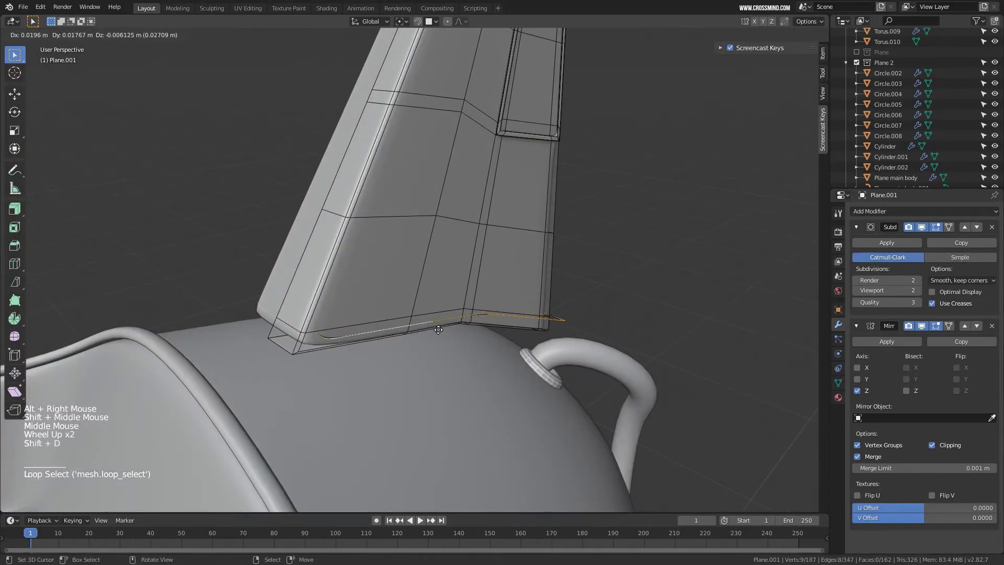
# Separate the duplicated edge loop by selection into its own object and return to Object Mode.
pyautogui.press('space')
pyautogui.write('Separat')
pyautogui.write('se')
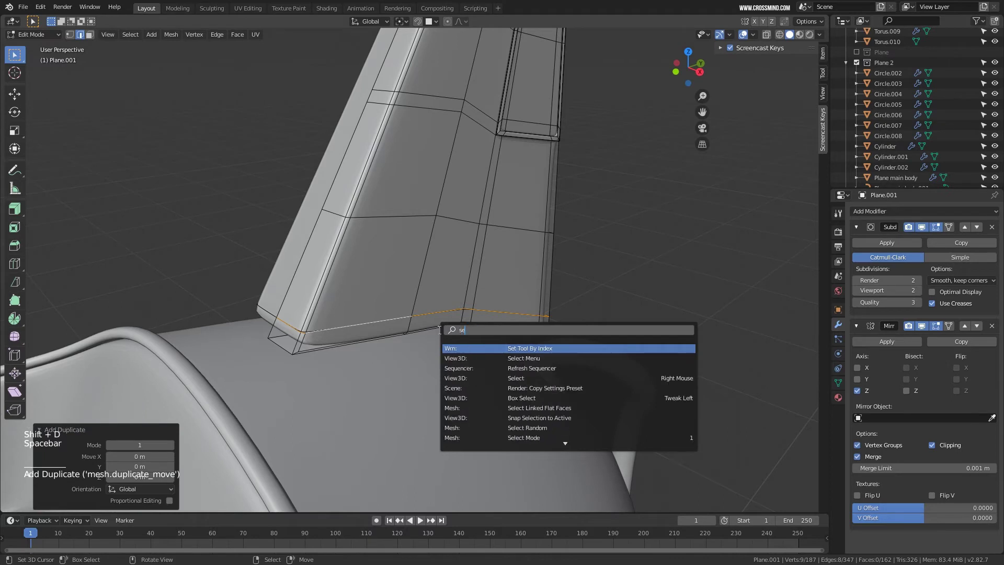
pyautogui.write('parate')
pyautogui.click(534, 359)
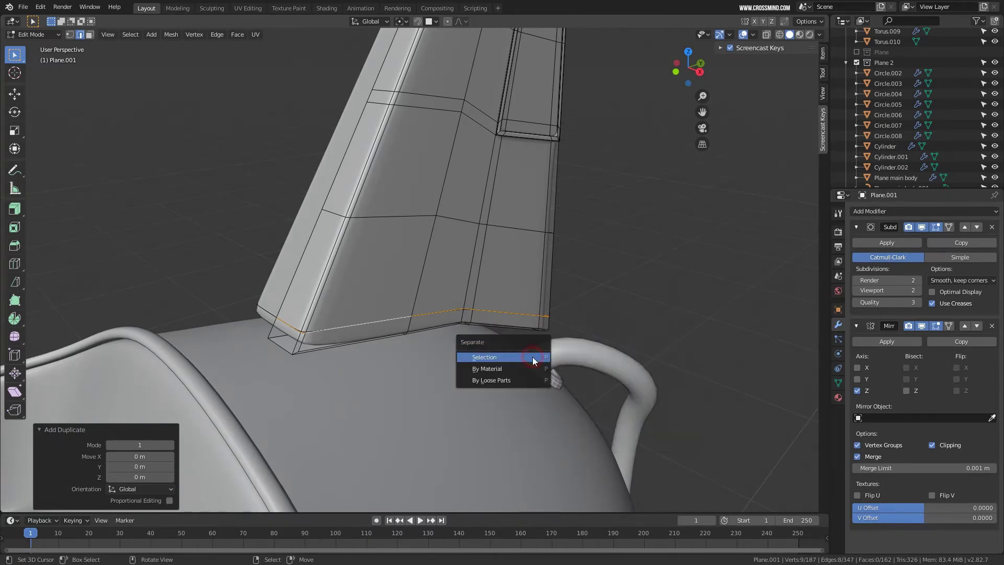
pyautogui.click(496, 358)
pyautogui.moveTo(496, 358); pyautogui.dragTo(450, 328, button='middle')
pyautogui.press('Tab')
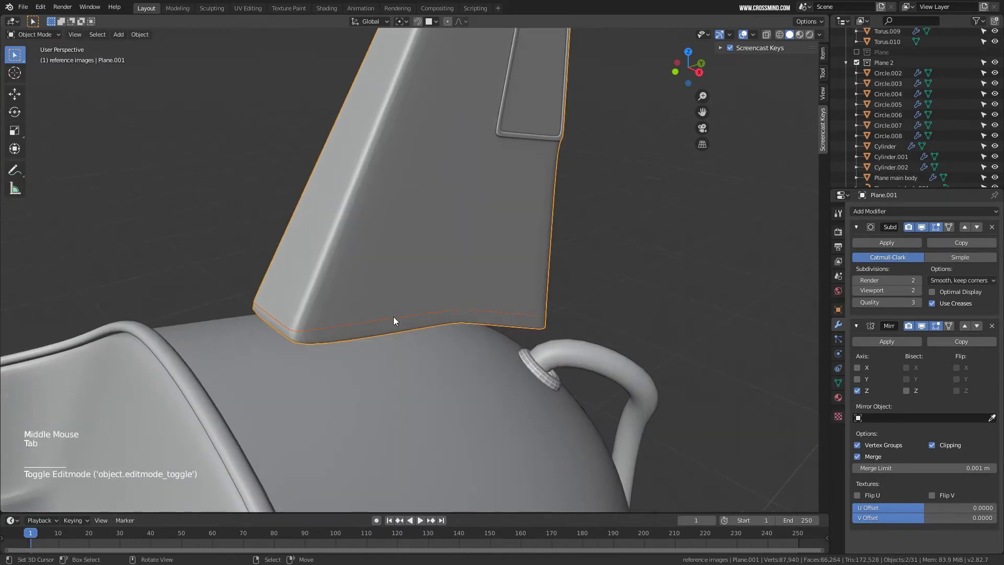
# Move the separated base loop's Mirror modifier above its Subdivision modifier and apply the mirror.
pyautogui.rightClick(393, 317)
pyautogui.press('g')
pyautogui.click(393, 313)
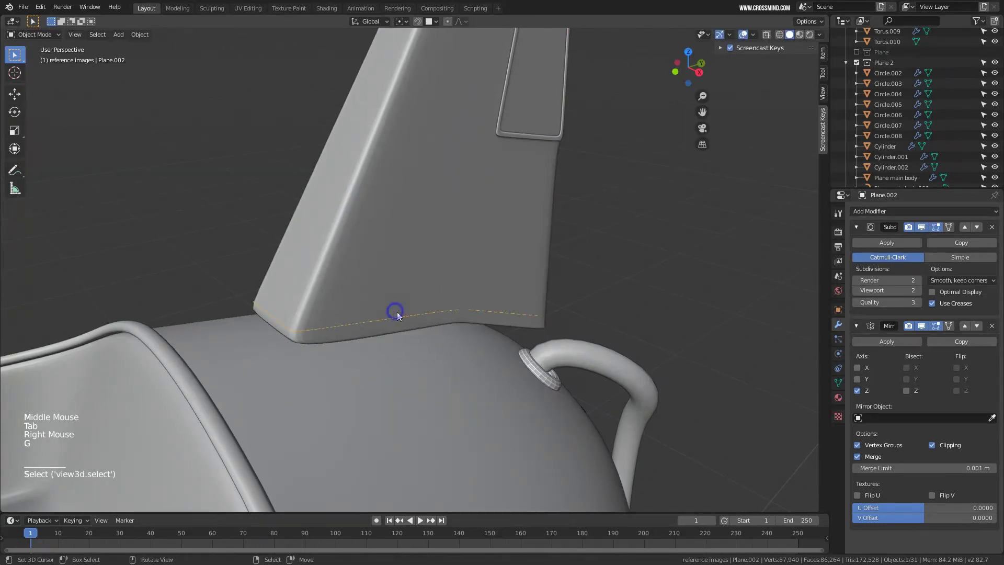
pyautogui.moveTo(392, 313); pyautogui.dragTo(536, 347, button='middle')
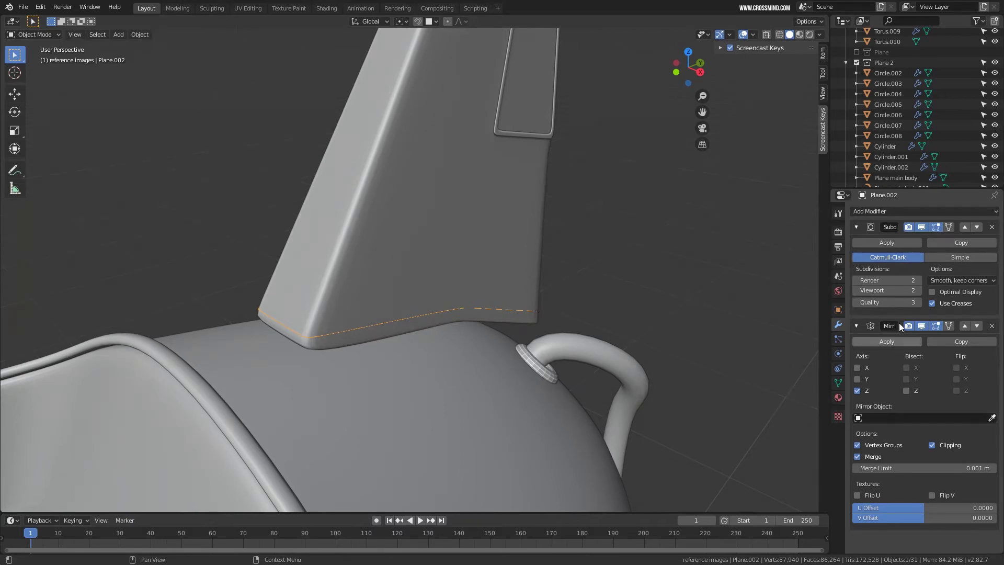
pyautogui.click(964, 327)
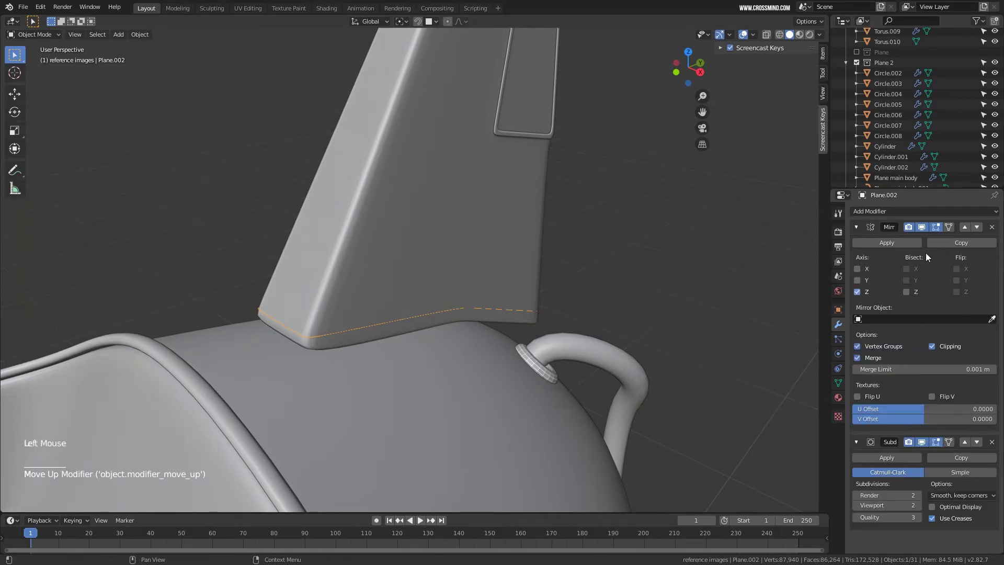
pyautogui.click(896, 242)
# Move the entire base loop about 0.04 m down along global Z, just under the fin's lower edge.
pyautogui.moveTo(649, 320); pyautogui.dragTo(527, 318, button='middle')
pyautogui.press('Tab')
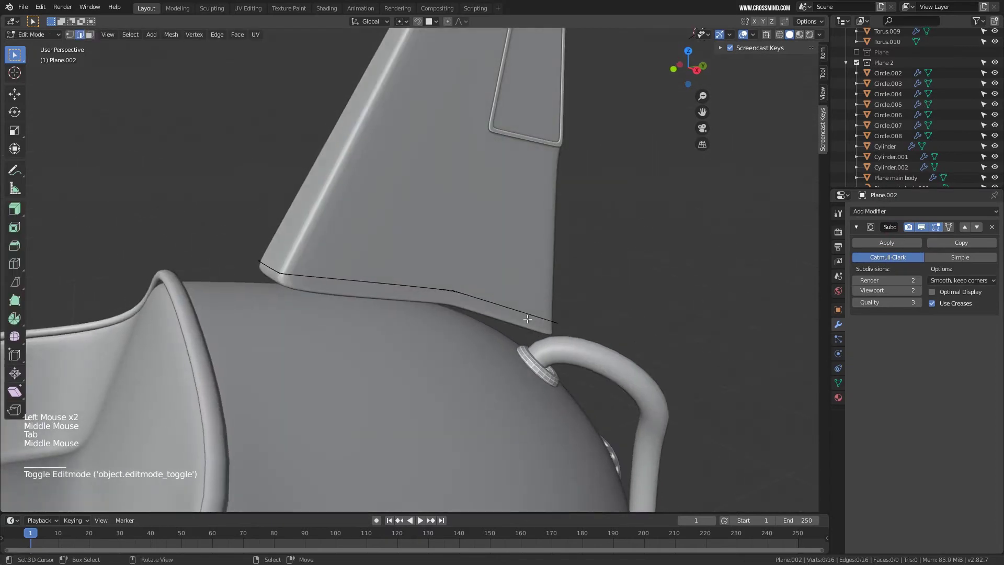
pyautogui.press('a')
pyautogui.press('g')
pyautogui.press('z')
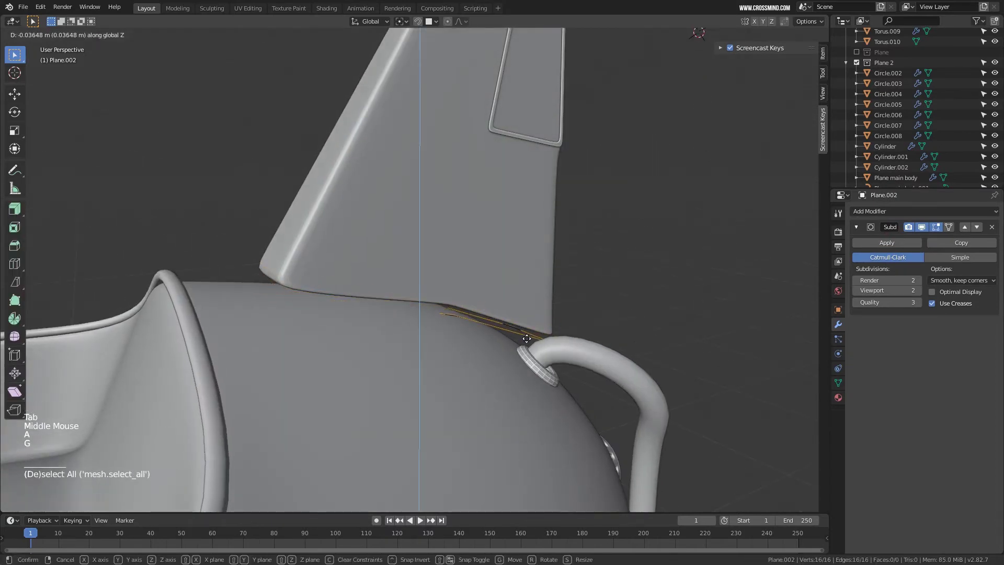
pyautogui.click(527, 336)
pyautogui.moveTo(527, 336); pyautogui.dragTo(426, 304, button='middle')
pyautogui.press('Tab')
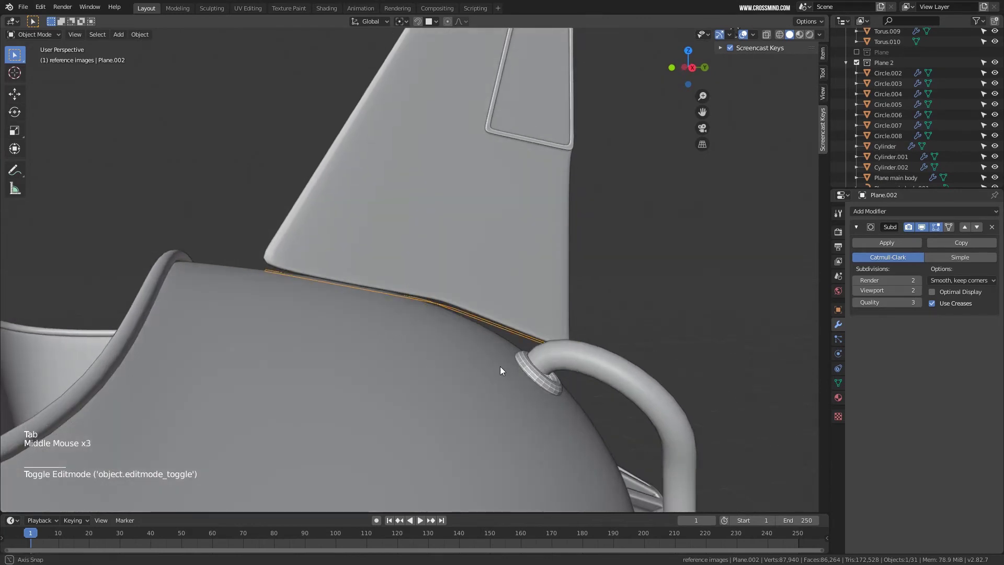
# Add a Shrinkwrap modifier to the loop with Plane main body as target and an offset of 0.002 m.
pyautogui.moveTo(500, 366); pyautogui.dragTo(515, 361, button='middle')
pyautogui.click(896, 212)
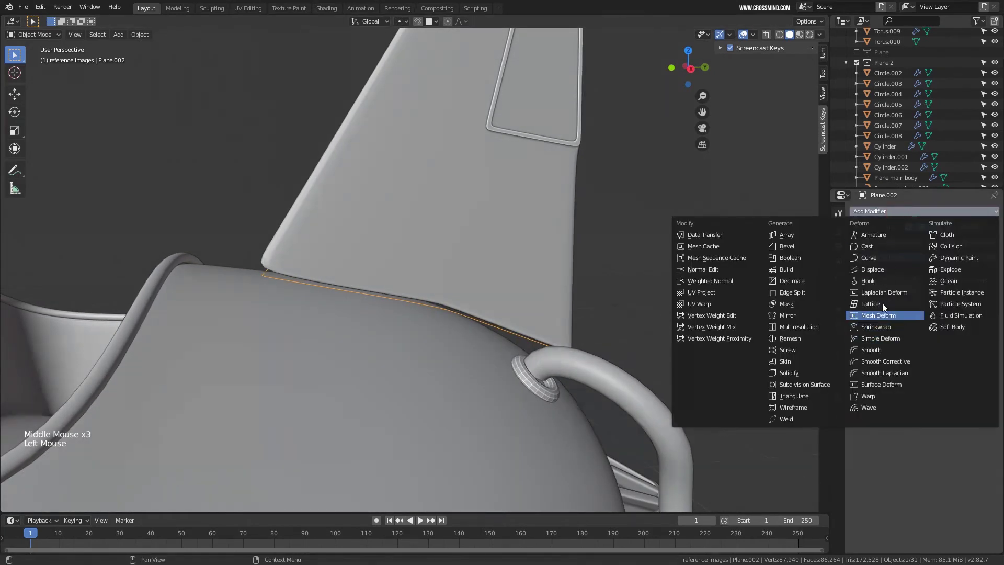
pyautogui.click(883, 328)
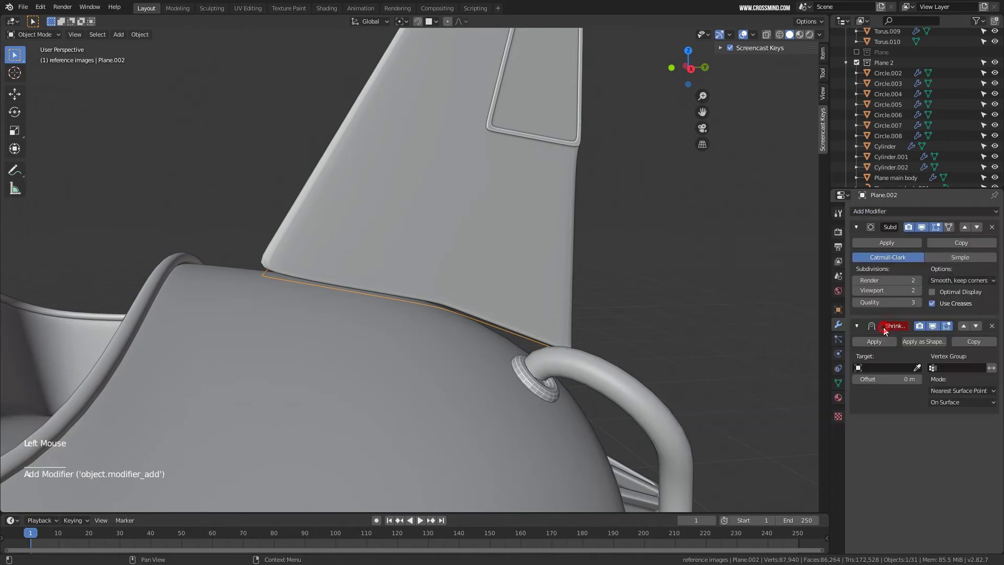
pyautogui.click(452, 336)
pyautogui.moveTo(446, 336); pyautogui.dragTo(588, 413, button='middle')
pyautogui.rightClick(529, 408)
pyautogui.rightClick(533, 399)
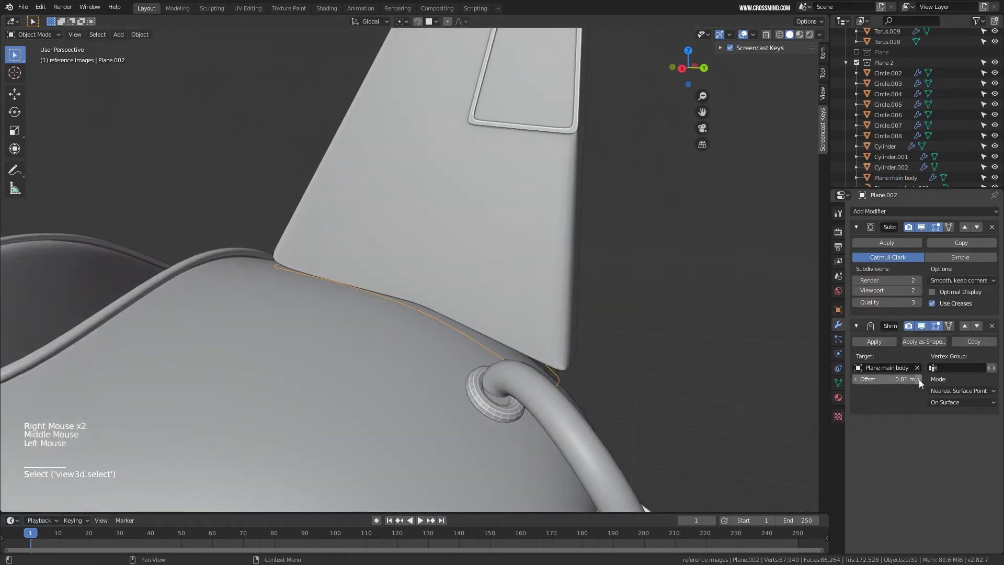
pyautogui.moveTo(557, 338); pyautogui.dragTo(574, 332, button='middle')
pyautogui.click(887, 379)
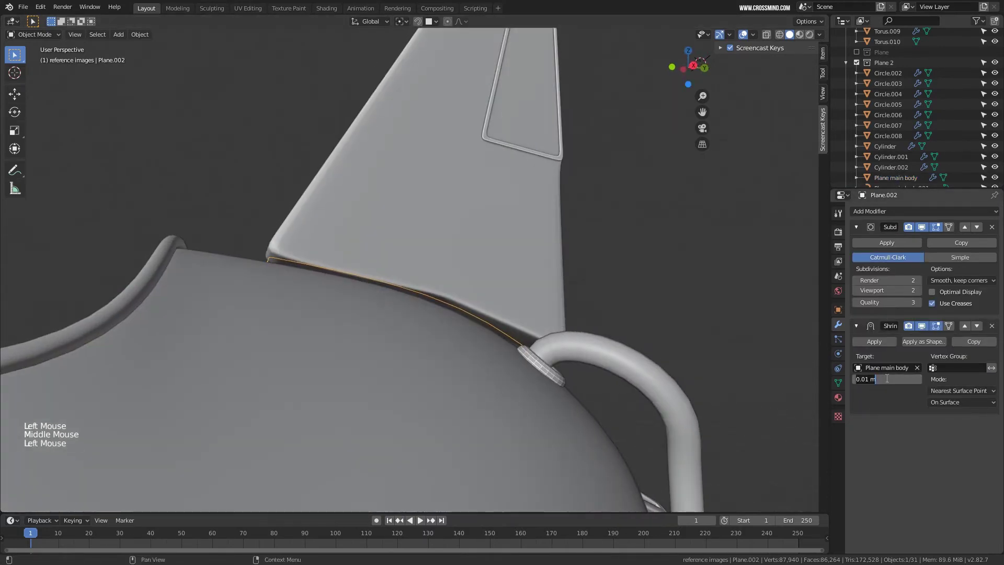
pyautogui.write('.002')
pyautogui.press('Return')
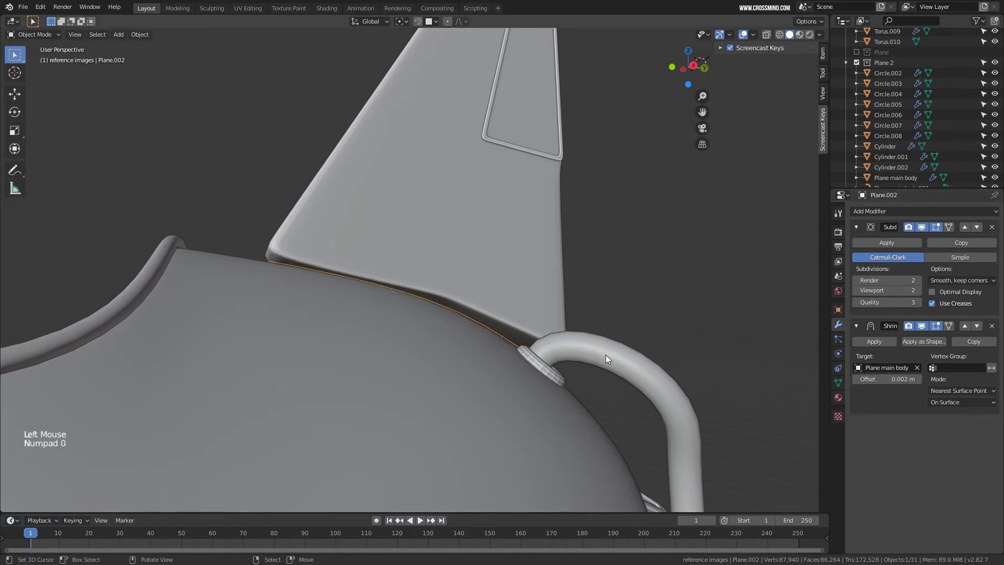
# Display the Shrinkwrap result in Edit Mode, then extrude the whole loop and scale it along X into a flat strip.
pyautogui.moveTo(606, 355); pyautogui.dragTo(444, 328, button='middle')
pyautogui.press('Tab')
pyautogui.press('a')
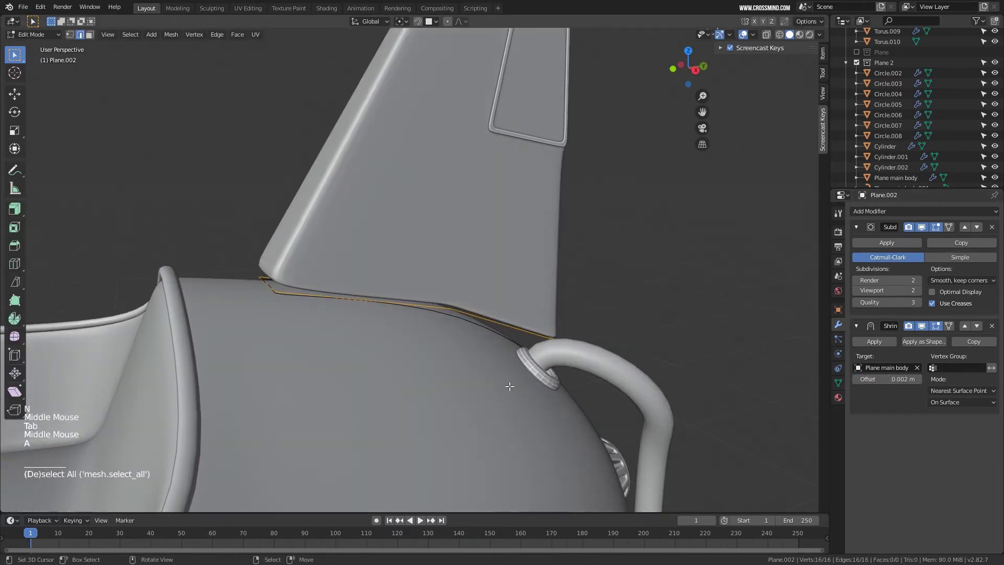
pyautogui.click(950, 326)
pyautogui.moveTo(560, 325); pyautogui.dragTo(495, 331, button='middle')
pyautogui.press('e')
pyautogui.click(573, 327)
pyautogui.press('s')
pyautogui.press('x')
pyautogui.click(524, 352)
# Scale the entire strip uniformly by 1.016 and place its Shrinkwrap modifier above Subdivision.
pyautogui.press('a')
pyautogui.press('s')
pyautogui.click(597, 380)
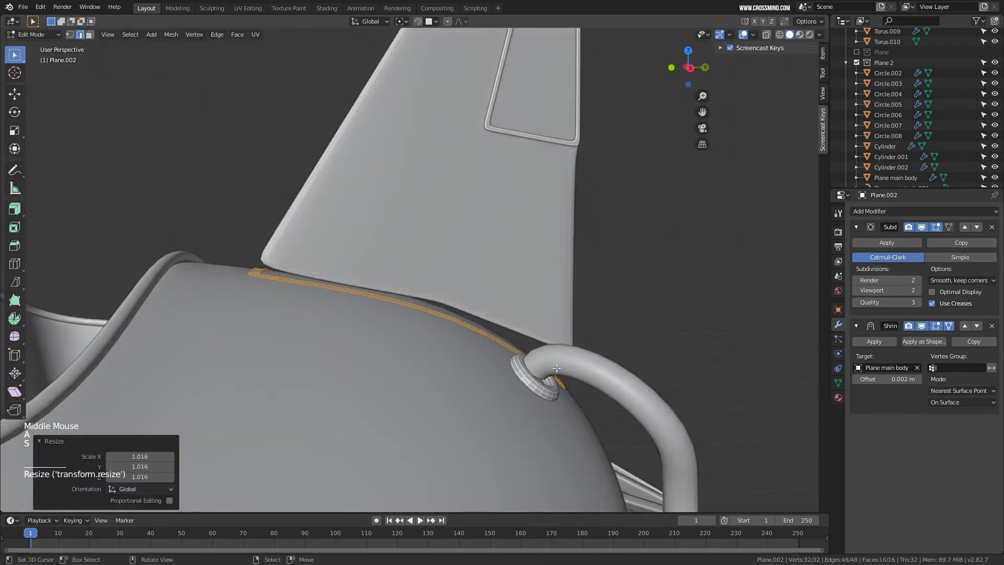
pyautogui.moveTo(596, 381); pyautogui.dragTo(576, 374, button='middle')
pyautogui.moveTo(757, 322); pyautogui.dragTo(675, 346, button='middle')
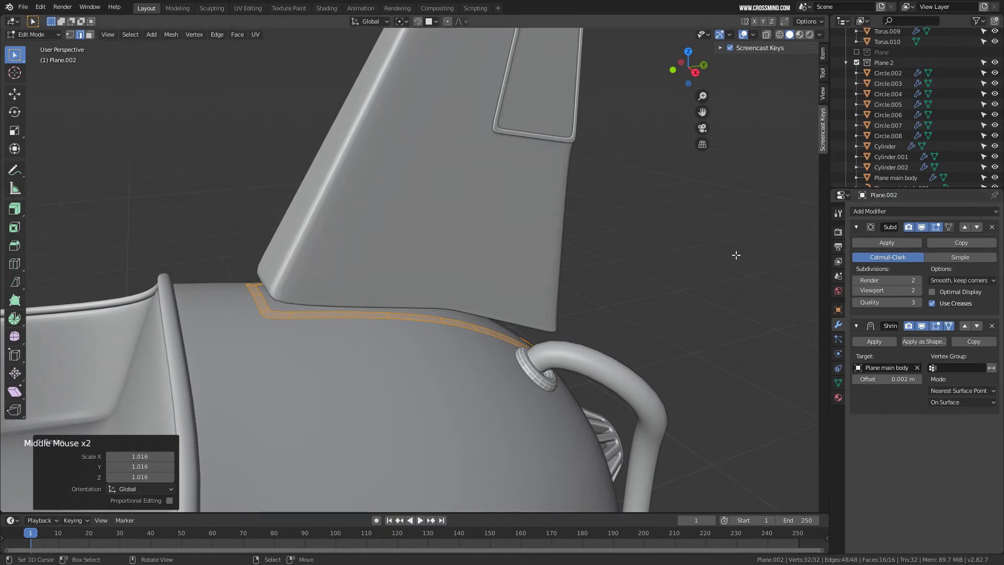
pyautogui.click(965, 326)
# Isolate the strip in local view with wireframe shading and turn off its Subdivision viewport display.
pyautogui.moveTo(504, 249)
pyautogui.mouseDown(button='middle')
pyautogui.moveTo(473, 244)
pyautogui.moveTo(531, 337)
pyautogui.moveTo(554, 337)
pyautogui.mouseUp(button='middle')
pyautogui.press('z')
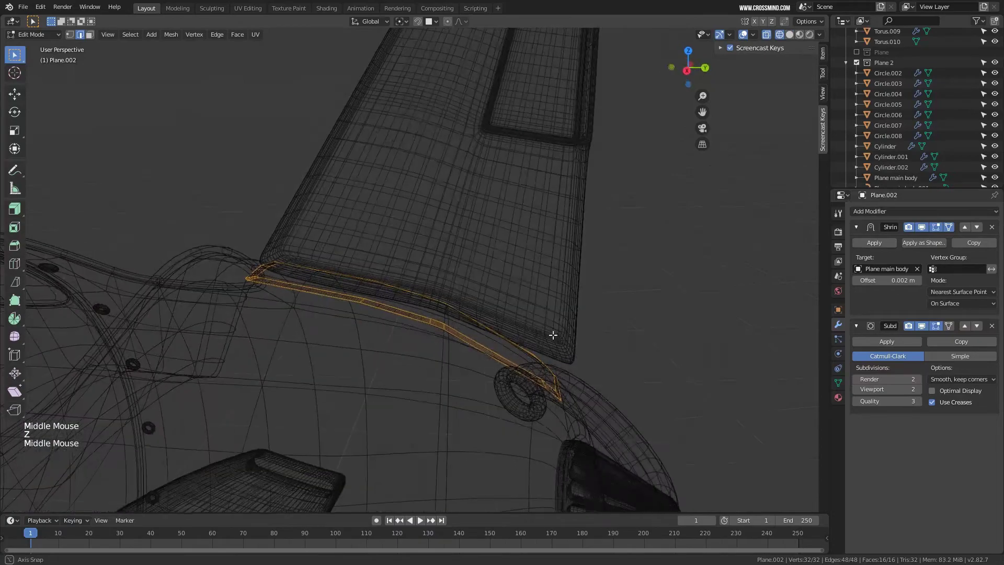
pyautogui.moveTo(492, 354); pyautogui.dragTo(399, 363, button='middle')
pyautogui.scroll(2, 439, 332)
pyautogui.rightClick(425, 358)
pyautogui.press('KP_Divide')
pyautogui.scroll(1, 399, 363)
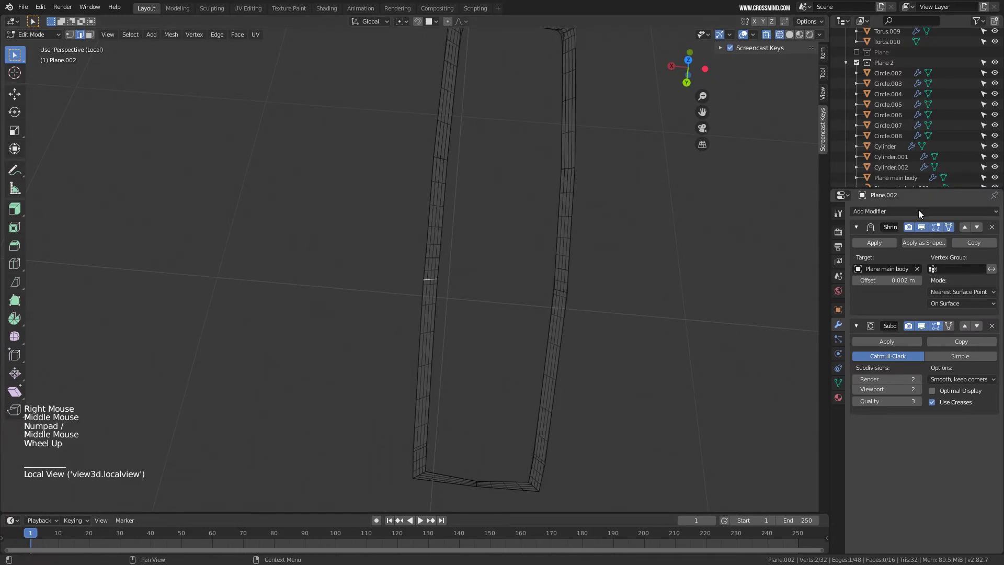
pyautogui.click(921, 326)
# Dissolve the extra cross edge near the middle of each long side of the strip.
pyautogui.moveTo(539, 293); pyautogui.dragTo(607, 283, button='middle')
pyautogui.scroll(1, 607, 283)
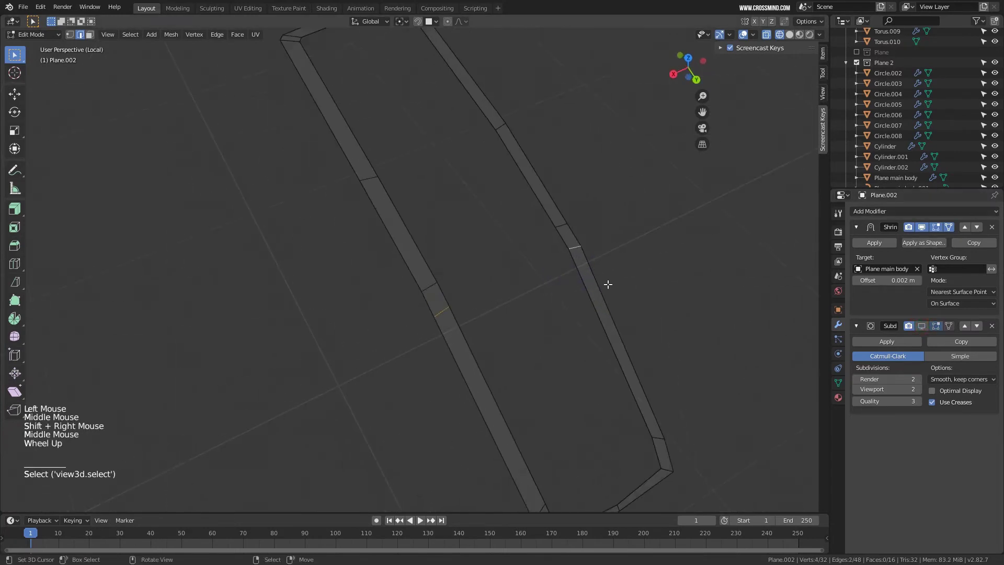
pyautogui.press('Delete')
pyautogui.click(595, 284)
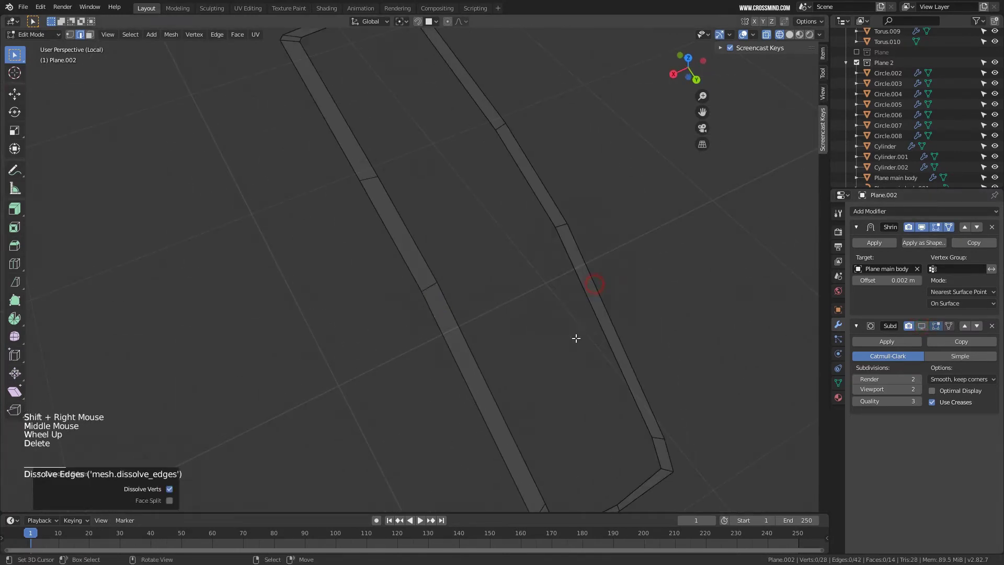
# Add one loop cut near the middle of the rear section on each long side of the strip.
pyautogui.moveTo(576, 337); pyautogui.dragTo(610, 331, button='middle')
pyautogui.hotkey('ctrl', 'r')
pyautogui.click(620, 337)
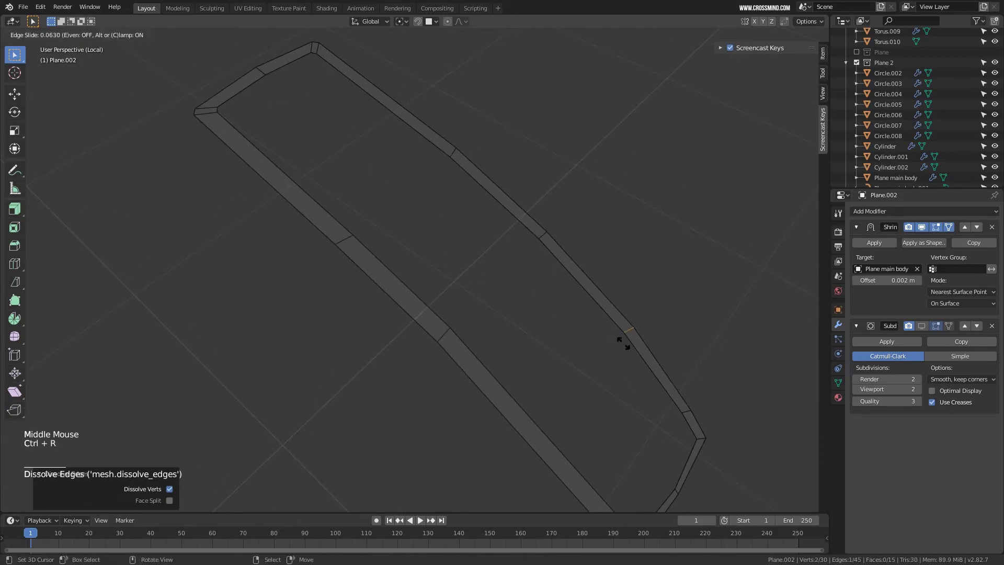
pyautogui.click(623, 342)
pyautogui.hotkey('ctrl', 'r')
pyautogui.click(519, 408)
pyautogui.click(545, 377)
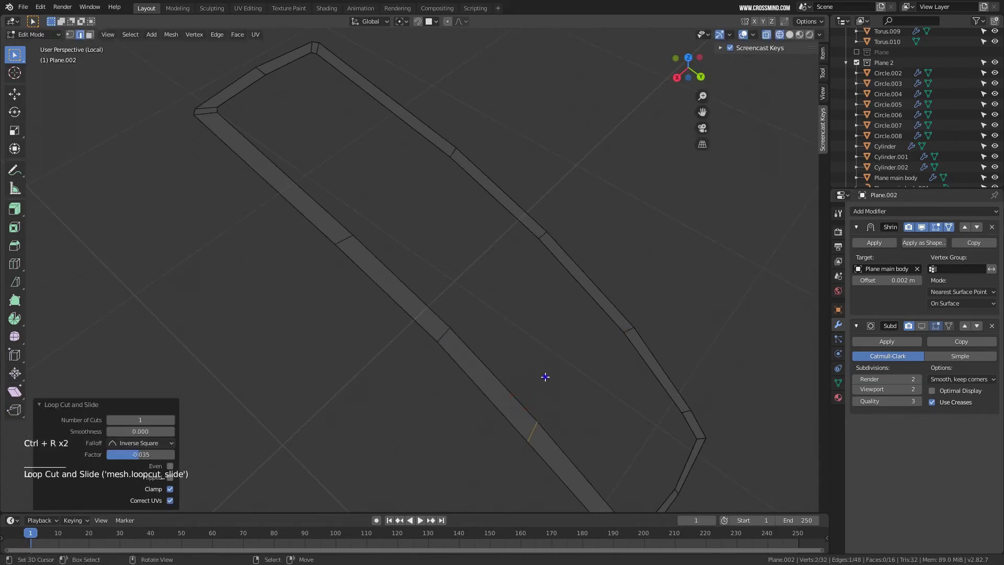
pyautogui.rightClick(546, 377)
# Add a loop cut on each long side of the strip, slid close to the front corners.
pyautogui.scroll(-2, 626, 372)
pyautogui.keyDown('shift'); pyautogui.moveTo(625, 372); pyautogui.dragTo(583, 386, button='middle'); pyautogui.keyUp('shift')
pyautogui.scroll(1, 583, 385)
pyautogui.scroll(-1, 545, 352)
pyautogui.moveTo(544, 352); pyautogui.dragTo(286, 204, button='middle')
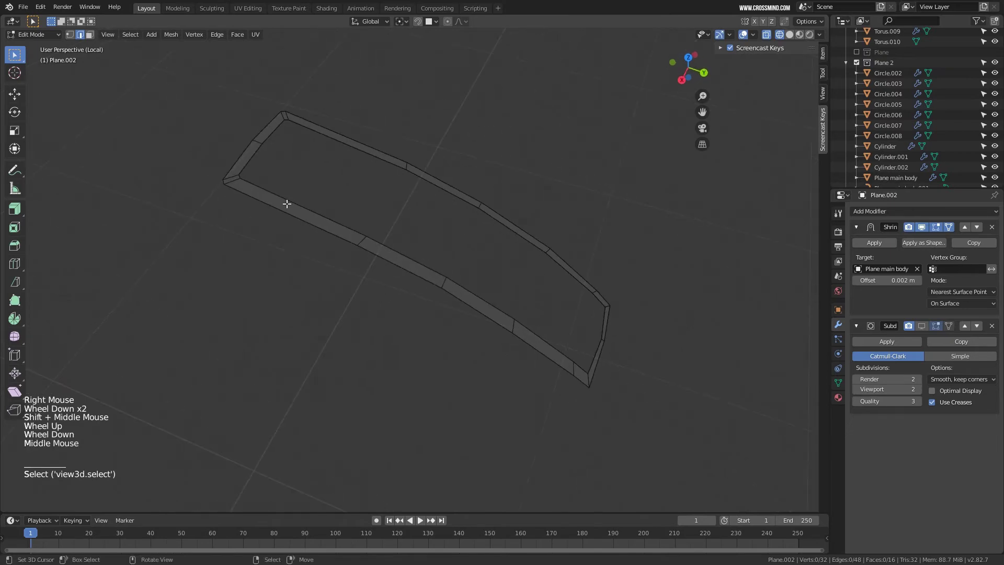
pyautogui.hotkey('ctrl', 'r')
pyautogui.click(259, 192)
pyautogui.click(318, 164)
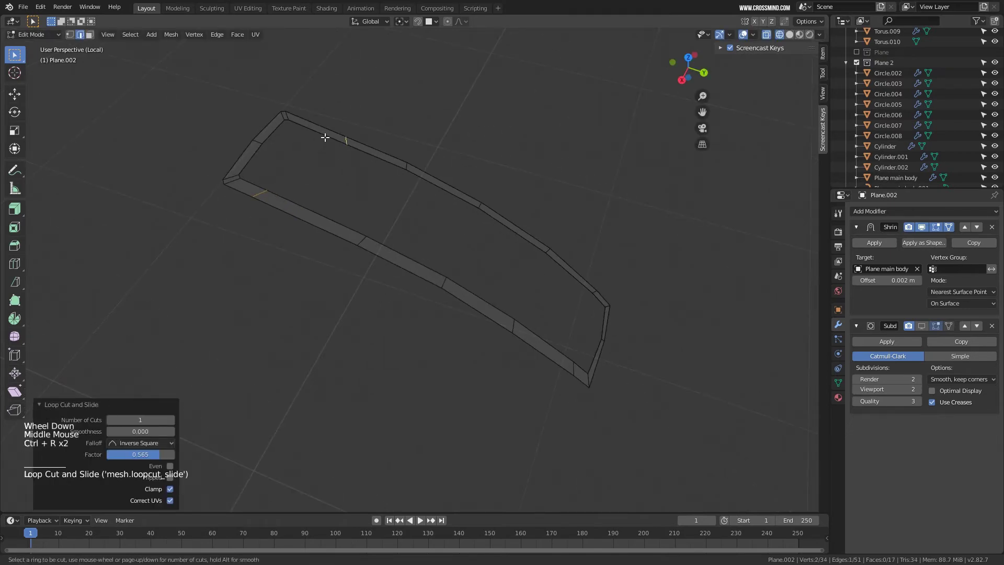
pyautogui.click(321, 137)
pyautogui.click(294, 128)
pyautogui.rightClick(384, 179)
# Leave local view, apply the strip's Shrinkwrap modifier in Object Mode and switch back to solid shading.
pyautogui.moveTo(464, 265); pyautogui.dragTo(538, 262, button='middle')
pyautogui.press('KP_Divide')
pyautogui.scroll(-2, 513, 277)
pyautogui.press('Tab')
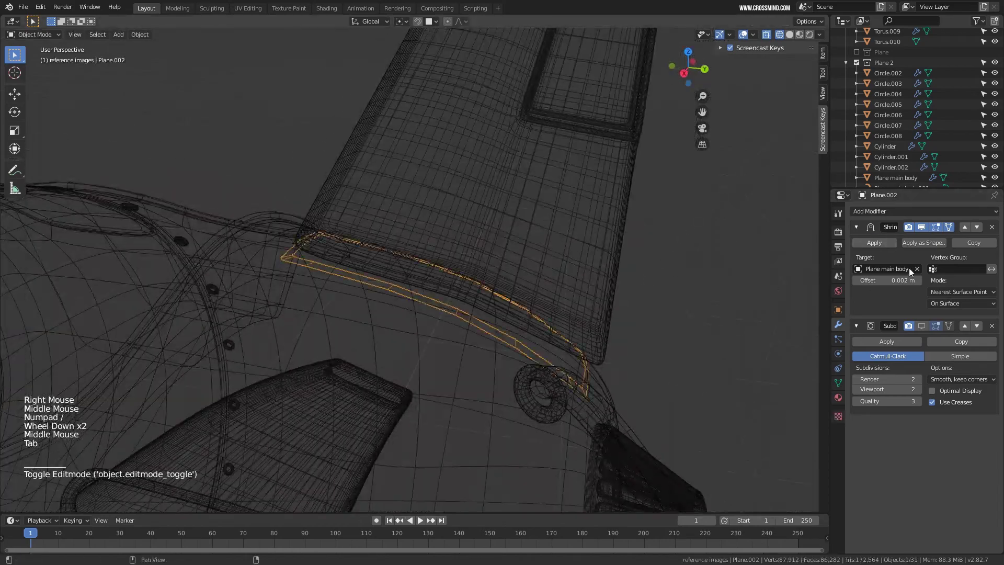
pyautogui.click(874, 243)
pyautogui.press('z')
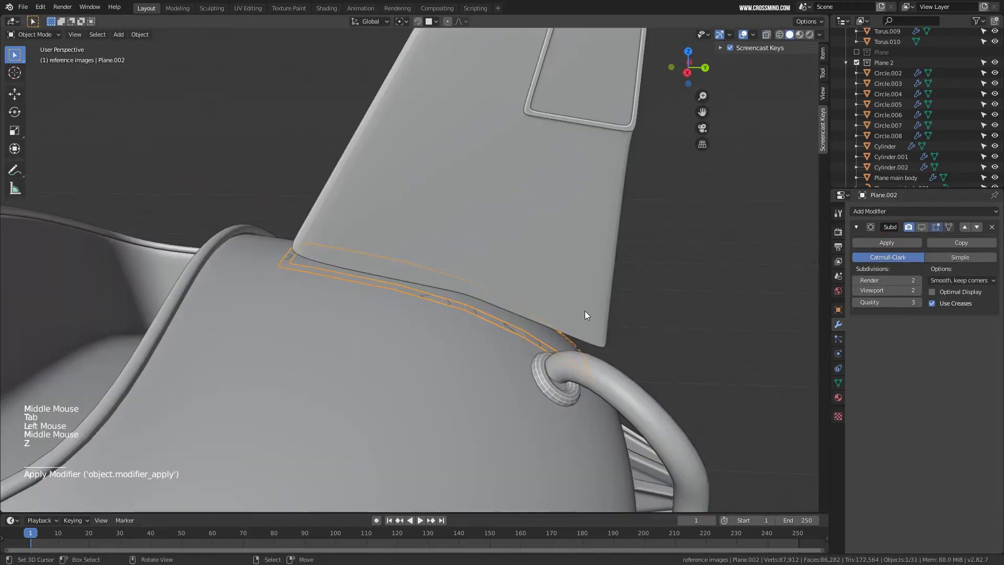
# Select the strip's entire mesh in Edit Mode and try to extrude it along its normals.
pyautogui.press('Tab')
pyautogui.moveTo(585, 311)
pyautogui.mouseDown(button='middle')
pyautogui.moveTo(417, 302)
pyautogui.moveTo(450, 307)
pyautogui.mouseUp(button='middle')
pyautogui.press('Tab')
pyautogui.press('a')
pyautogui.rightClick(452, 312)
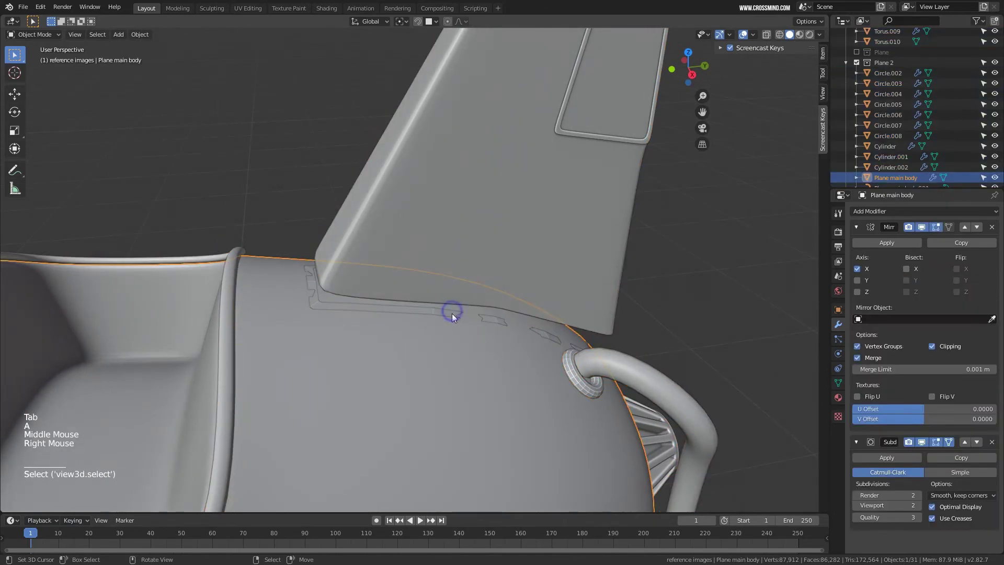
pyautogui.rightClick(448, 316)
pyautogui.press('Tab')
pyautogui.press('a')
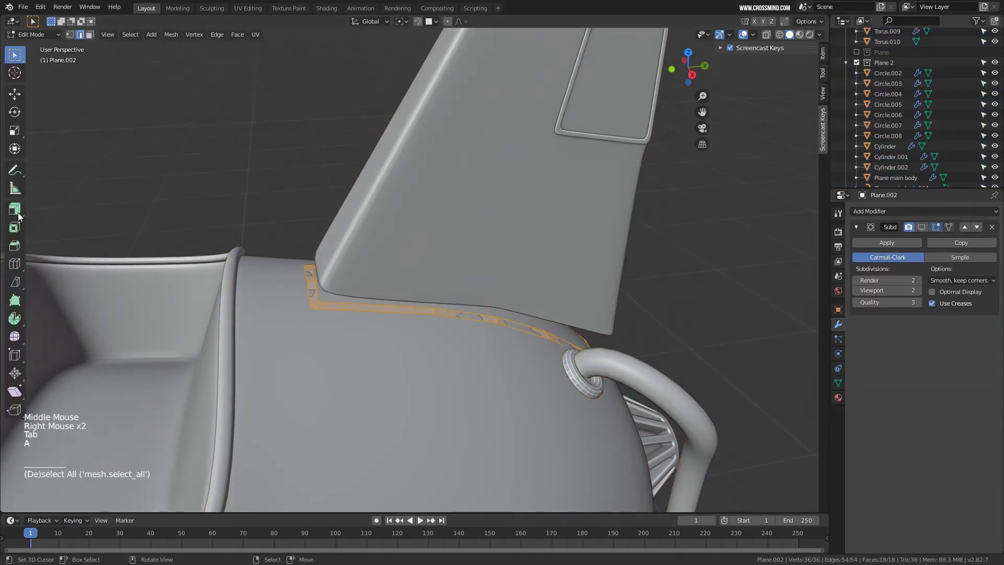
pyautogui.moveTo(14, 208); pyautogui.dragTo(54, 231)
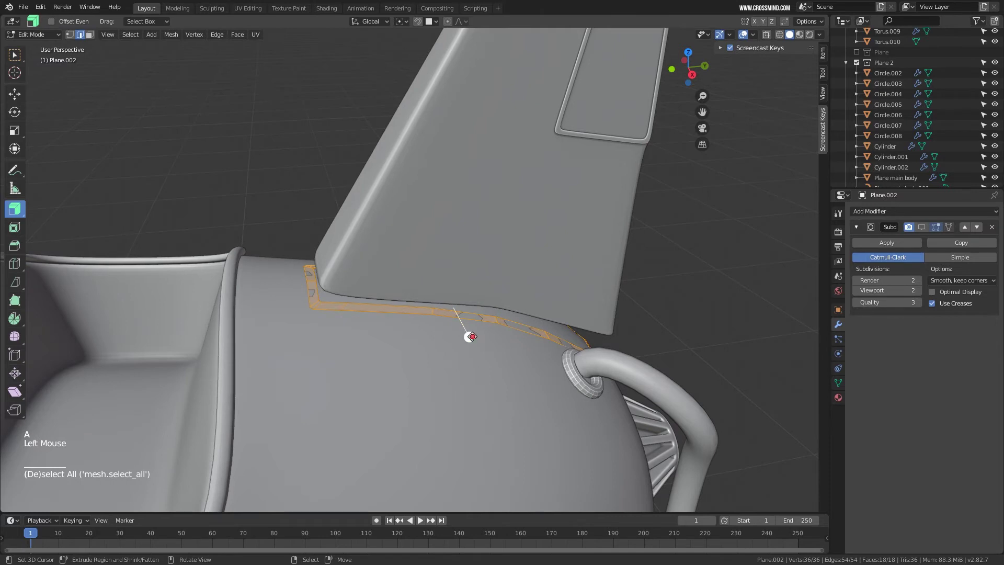
pyautogui.moveTo(472, 336); pyautogui.dragTo(474, 342)
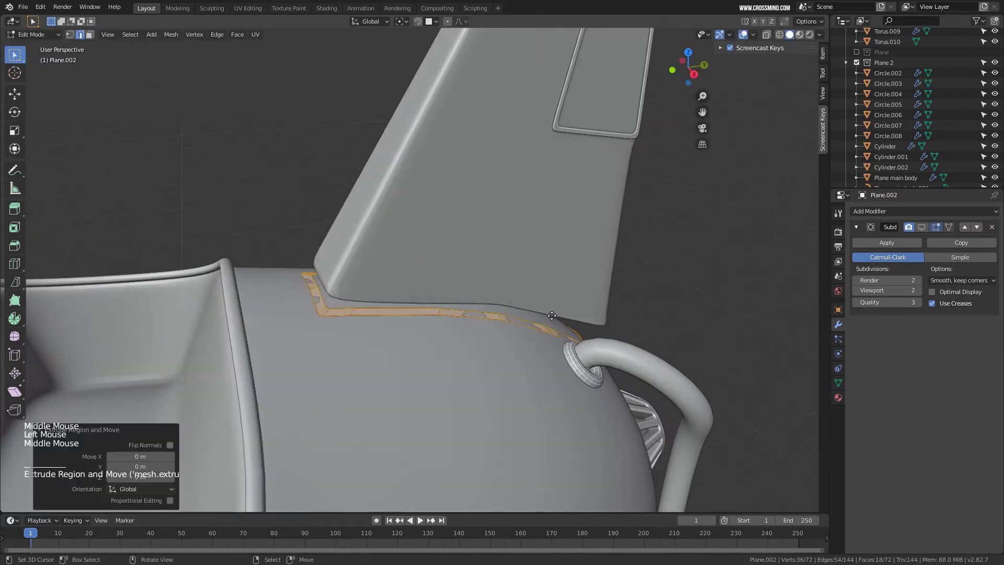
# Try to thicken the strip by raising its extruded faces about 0.017 m along Z.
pyautogui.press('g')
pyautogui.rightClick(549, 307)
pyautogui.moveTo(552, 314); pyautogui.dragTo(563, 302, button='middle')
pyautogui.press('z')
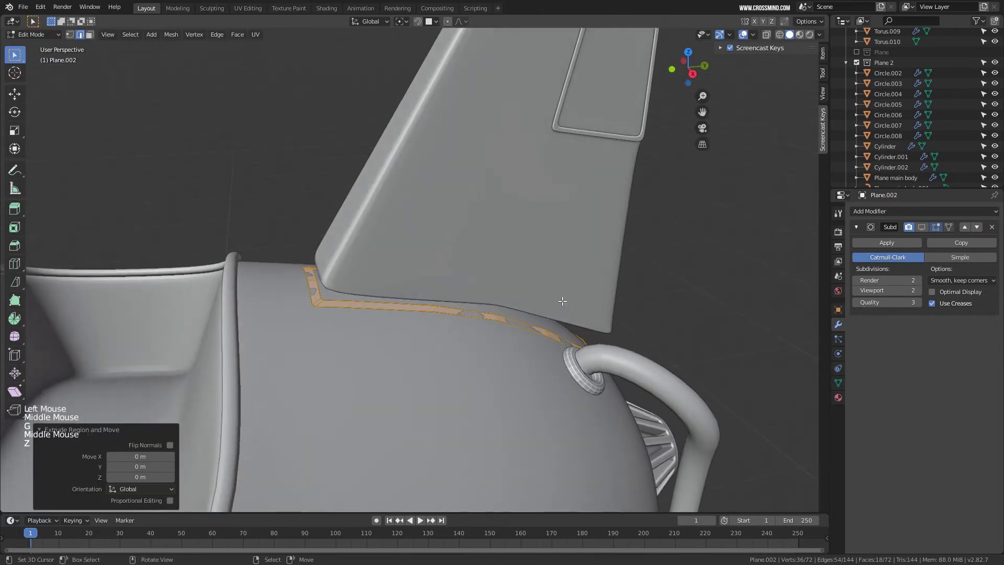
pyautogui.press('g')
pyautogui.press('z')
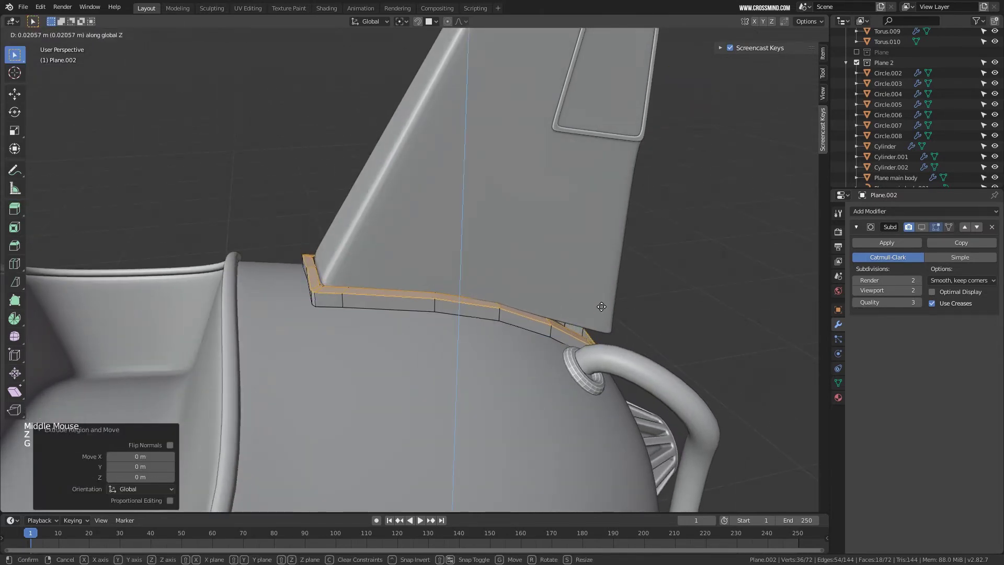
pyautogui.click(603, 309)
pyautogui.moveTo(603, 308); pyautogui.dragTo(612, 307, button='middle')
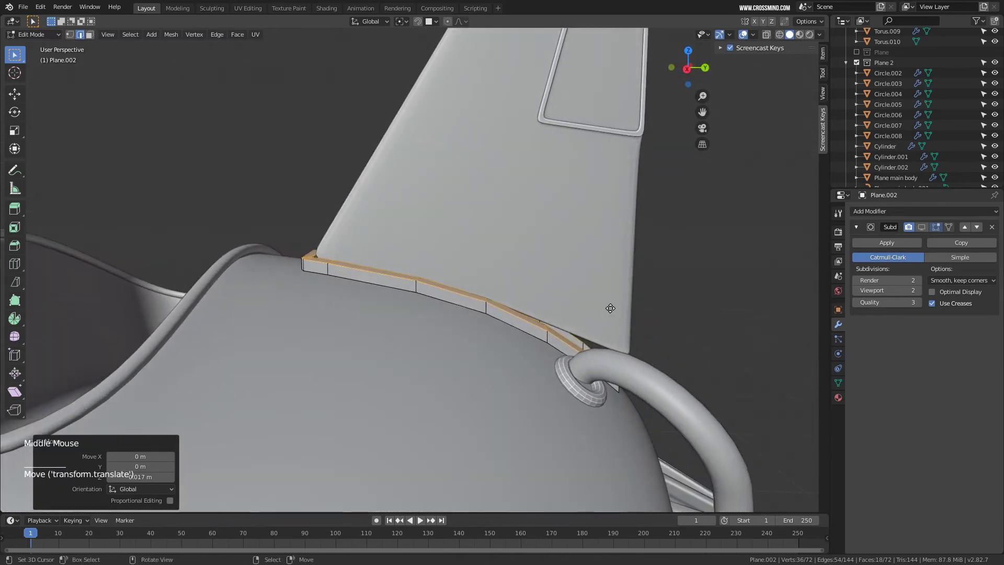
# Scale the raised faces to 0.990 and enable the strip's viewport subdivision preview in Object Mode.
pyautogui.press('g')
pyautogui.click(613, 309)
pyautogui.press('s')
pyautogui.click(674, 338)
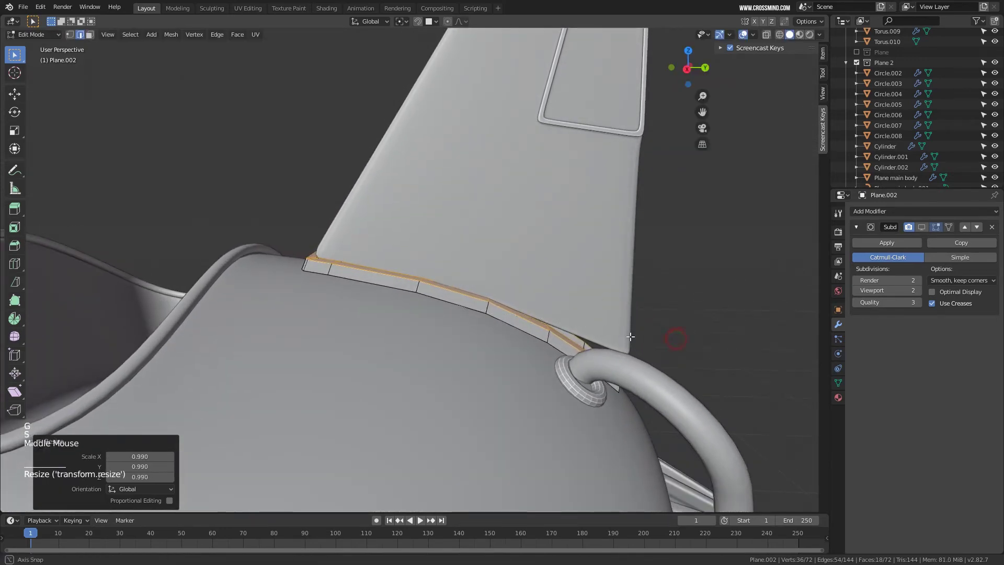
pyautogui.press('Tab')
pyautogui.moveTo(675, 339); pyautogui.dragTo(518, 332, button='middle')
pyautogui.rightClick(616, 310)
pyautogui.rightClick(530, 353)
pyautogui.click(924, 227)
# Undo the strip's extrusion, scaling and subdivision preview, going back to the flat strip in Edit Mode.
pyautogui.hotkey('ctrl', 'z')
pyautogui.hotkey('ctrl', 'z')
pyautogui.hotkey('ctrl', 'z')
pyautogui.hotkey('ctrl', 'z')
pyautogui.hotkey('ctrl', 'z')
pyautogui.hotkey('ctrl', 'z')
pyautogui.hotkey('ctrl', 'z')
pyautogui.hotkey('ctrl', 'z')
pyautogui.hotkey('ctrl', 'z')
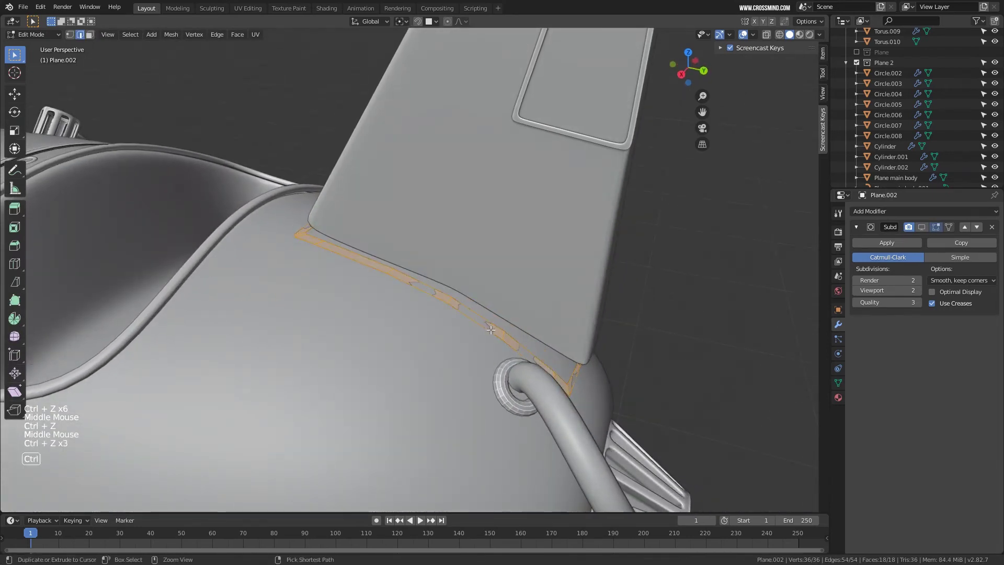
pyautogui.hotkey('ctrl', 'z')
# Isolate the strip in local view and show its mesh normals in Edit Mode.
pyautogui.moveTo(471, 320); pyautogui.dragTo(519, 317, button='middle')
pyautogui.press('KP_Divide')
pyautogui.rightClick(494, 319)
pyautogui.press('g')
pyautogui.rightClick(520, 321)
pyautogui.press('Tab')
pyautogui.press('g')
pyautogui.rightClick(519, 306)
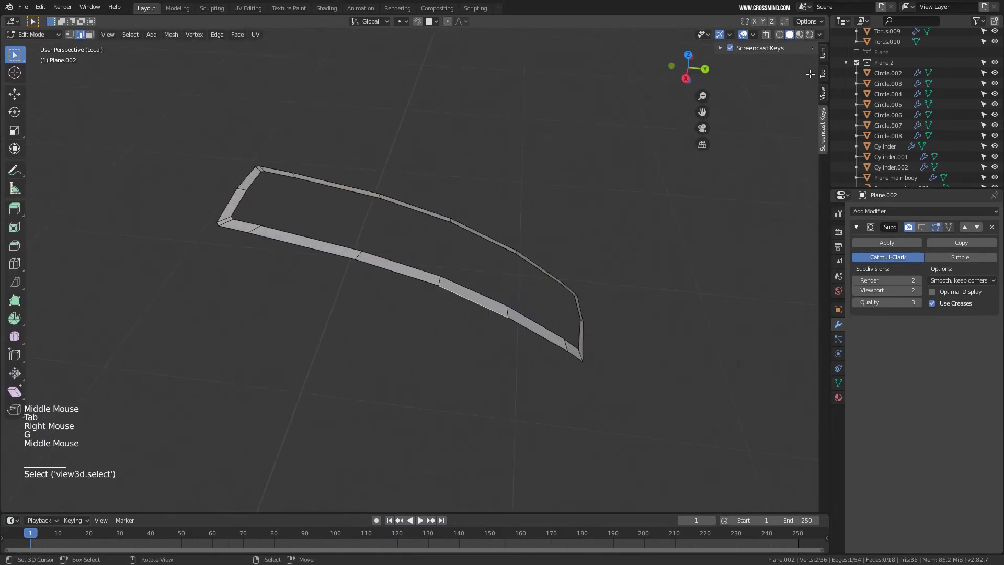
pyautogui.click(754, 35)
pyautogui.moveTo(575, 314)
pyautogui.mouseDown(button='middle')
pyautogui.moveTo(560, 293)
pyautogui.moveTo(580, 277)
pyautogui.moveTo(545, 307)
pyautogui.moveTo(565, 337)
pyautogui.moveTo(633, 325)
pyautogui.moveTo(626, 347)
pyautogui.moveTo(576, 324)
pyautogui.mouseUp(button='middle')
pyautogui.scroll(2, 546, 312)
# Select all of the strip's mesh and run Recalculate Normals on it.
pyautogui.press('a')
pyautogui.press('space')
pyautogui.write('Separat')
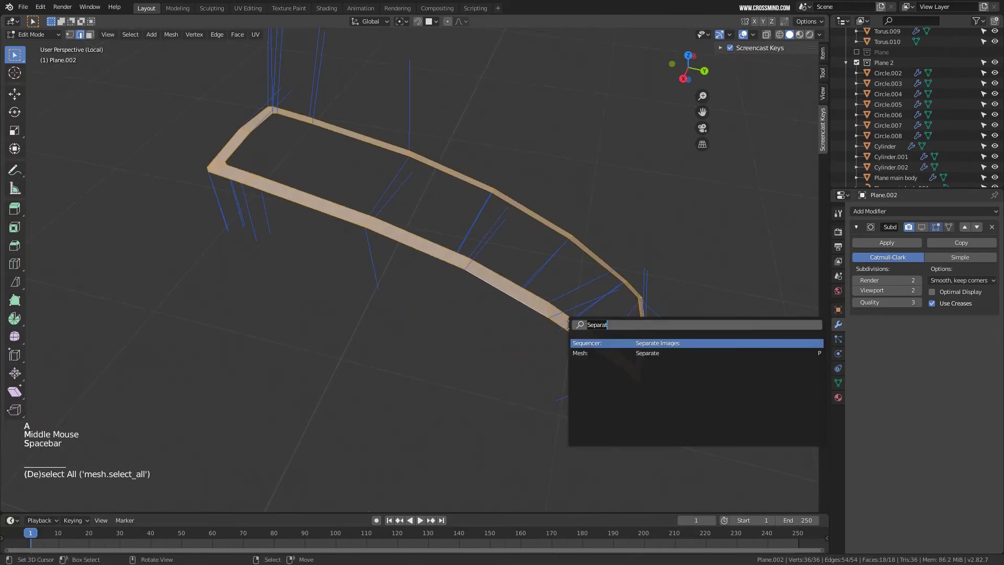
pyautogui.write(' normal')
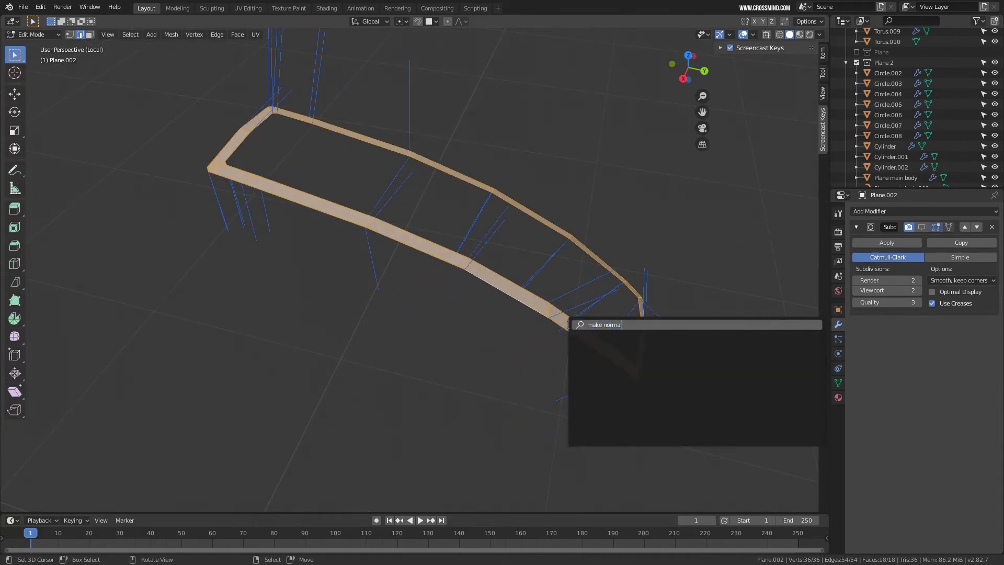
pyautogui.write('norm')
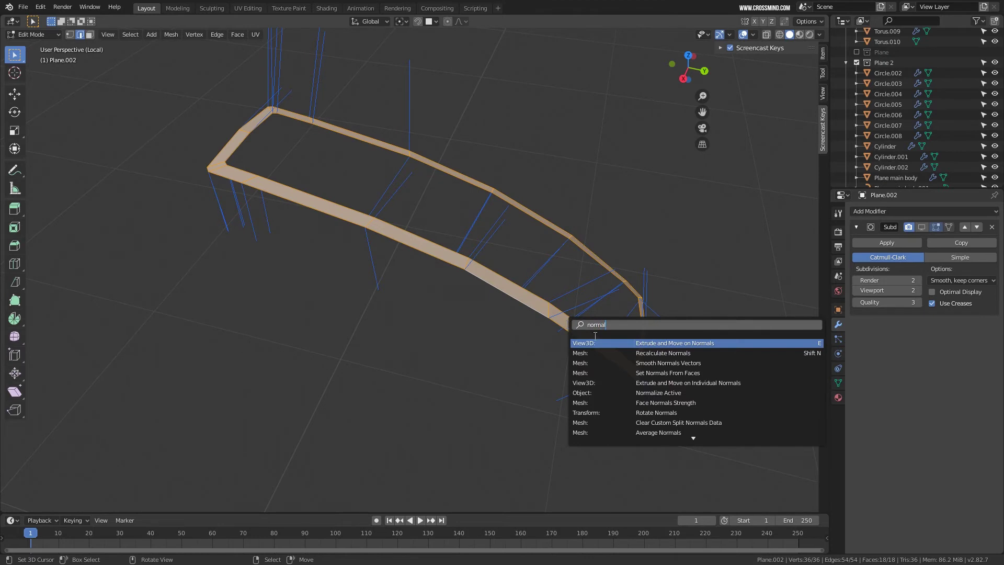
pyautogui.click(686, 353)
pyautogui.moveTo(563, 330); pyautogui.dragTo(573, 323, button='middle')
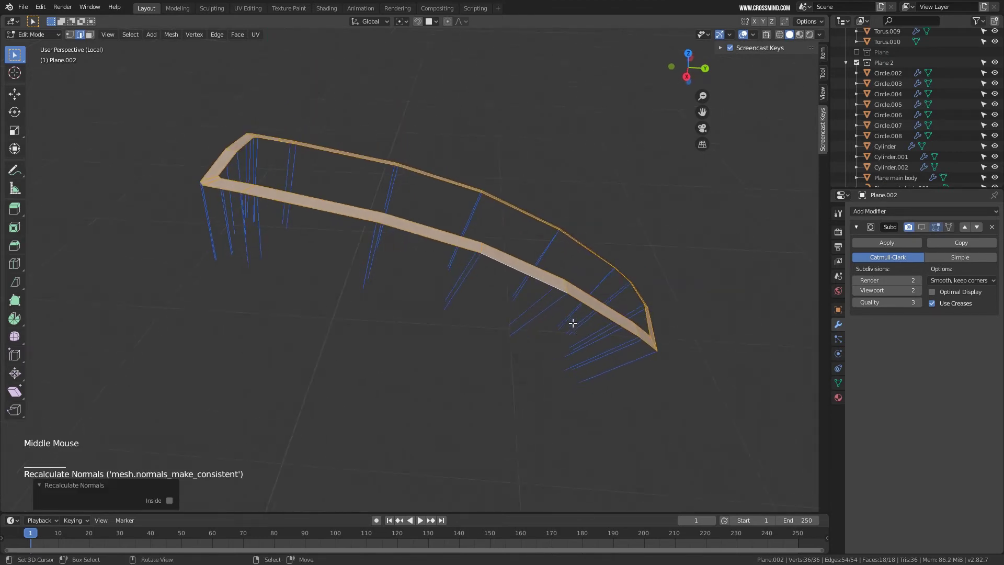
# Flip the strip's normals and leave local view.
pyautogui.press('space')
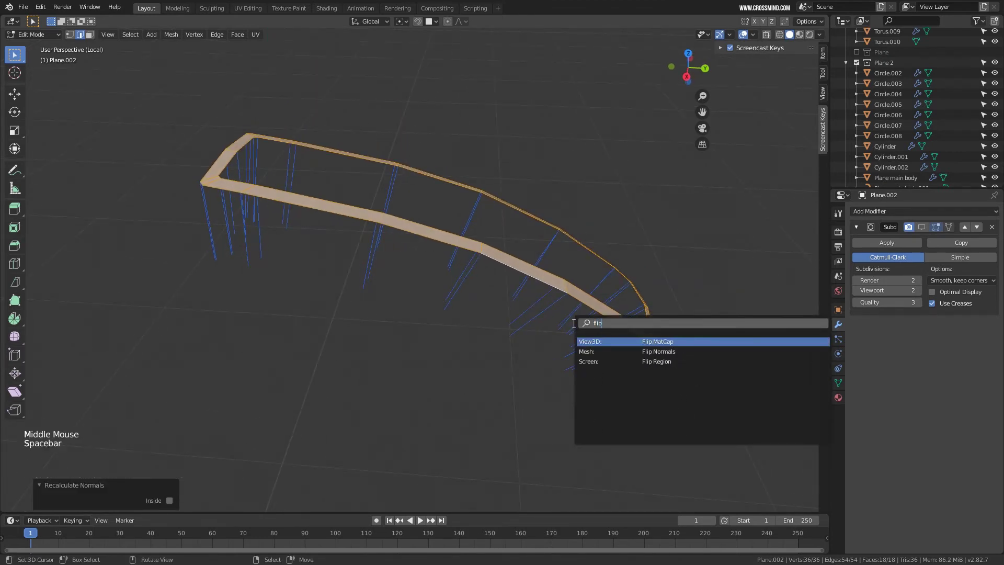
pyautogui.write('flip')
pyautogui.click(656, 352)
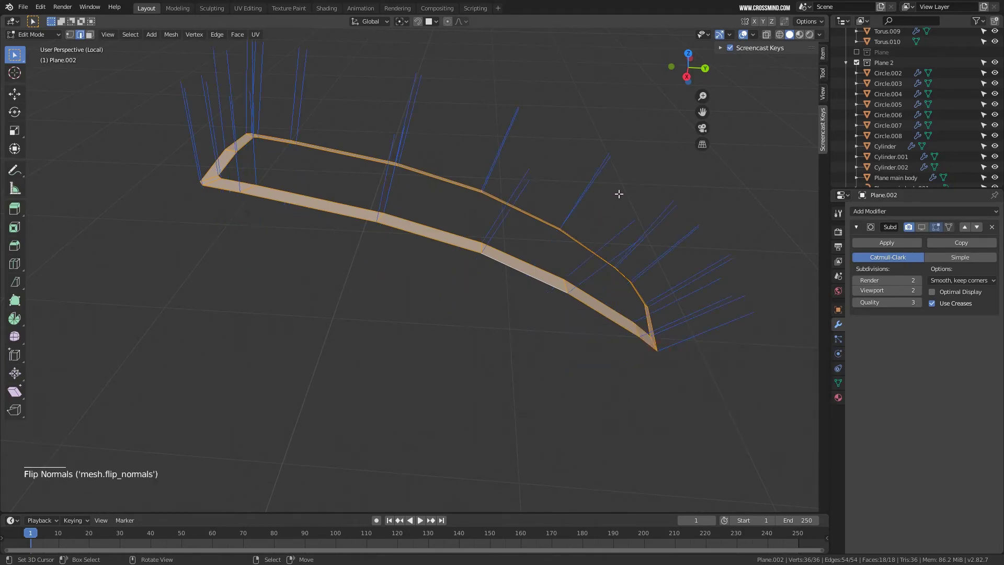
pyautogui.moveTo(619, 195); pyautogui.dragTo(626, 177, button='middle')
pyautogui.press('KP_Divide')
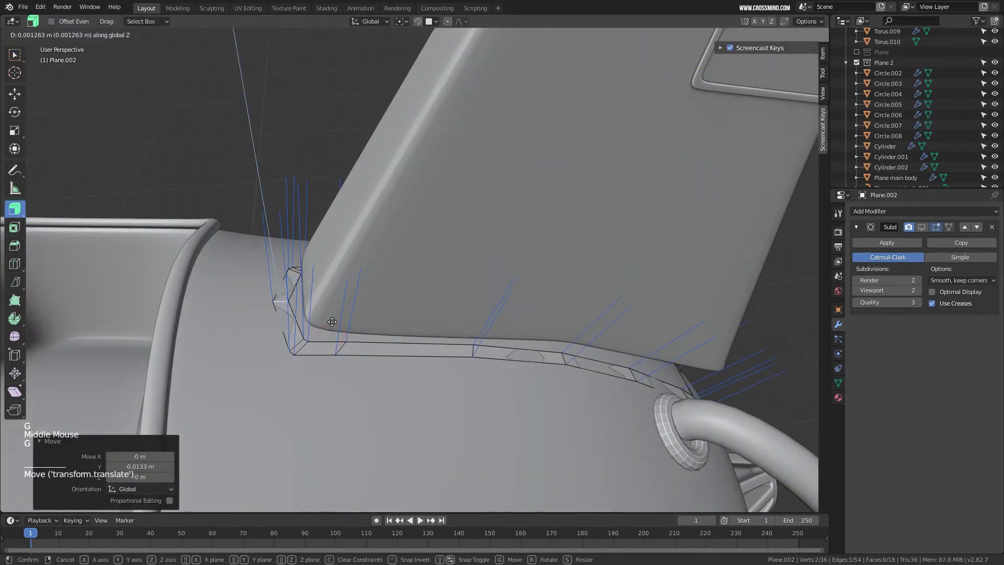
# Nudge the middle cross edges at the strip's front and rear ends to fit the fuselage surface.
pyautogui.keyDown('shift'); pyautogui.moveTo(529, 293); pyautogui.dragTo(510, 310, button='middle'); pyautogui.keyUp('shift')
pyautogui.scroll(-2, 569, 314)
pyautogui.rightClick(529, 364)
pyautogui.press('g')
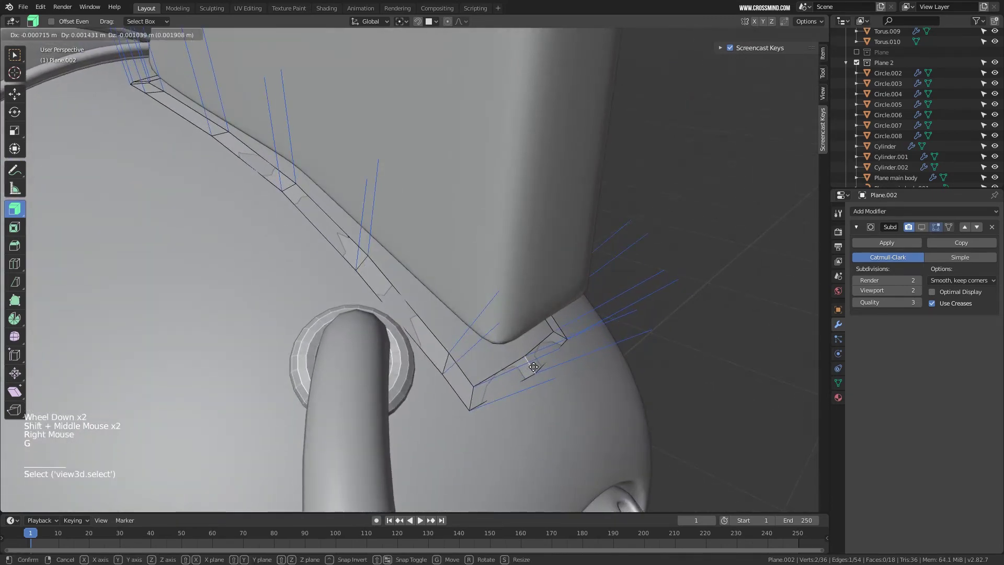
pyautogui.click(536, 369)
pyautogui.scroll(-2, 537, 369)
pyautogui.moveTo(536, 369); pyautogui.dragTo(429, 166, button='middle')
# Extrude the whole strip about 0.2 along its normals and turn on its subdivision preview.
pyautogui.press('a')
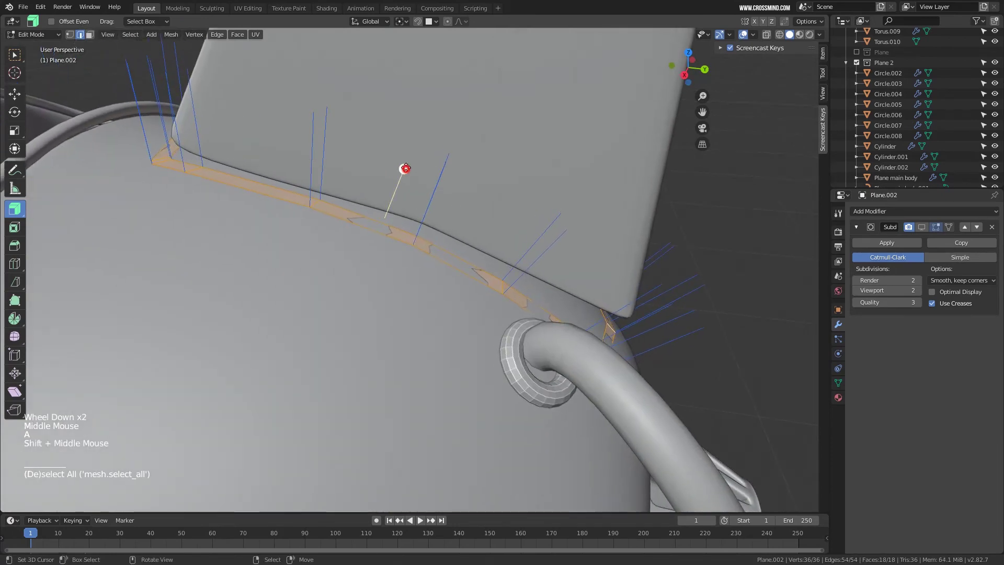
pyautogui.moveTo(405, 169); pyautogui.dragTo(473, 76)
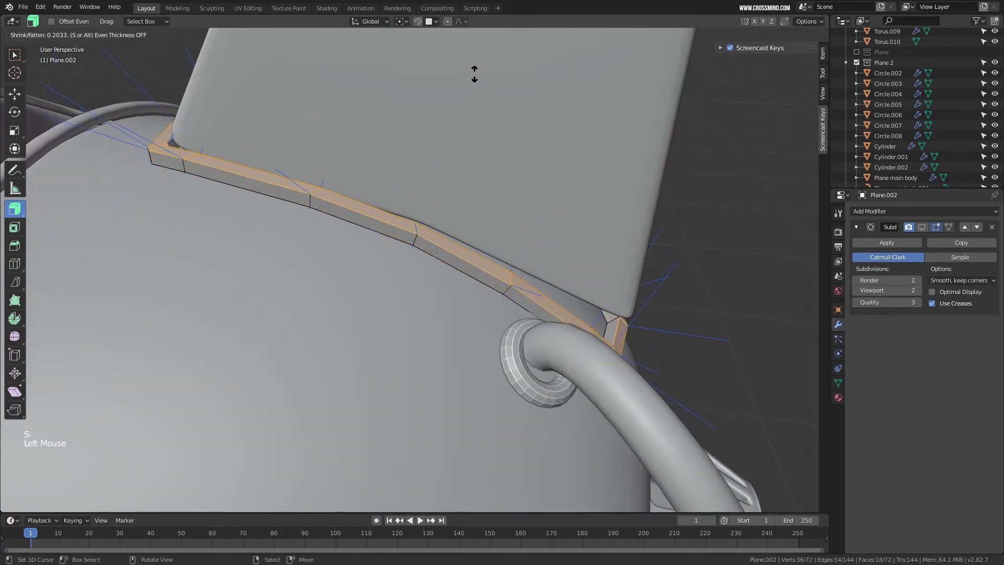
pyautogui.click(475, 73)
pyautogui.scroll(6, 475, 73)
pyautogui.moveTo(412, 168); pyautogui.dragTo(428, 198, button='middle')
pyautogui.scroll(3, 429, 198)
pyautogui.press('Tab')
pyautogui.scroll(1, 225, 286)
# Thicken the entire strip by about 0.06 with the Shrink/Fatten tool and save the file.
pyautogui.press('a')
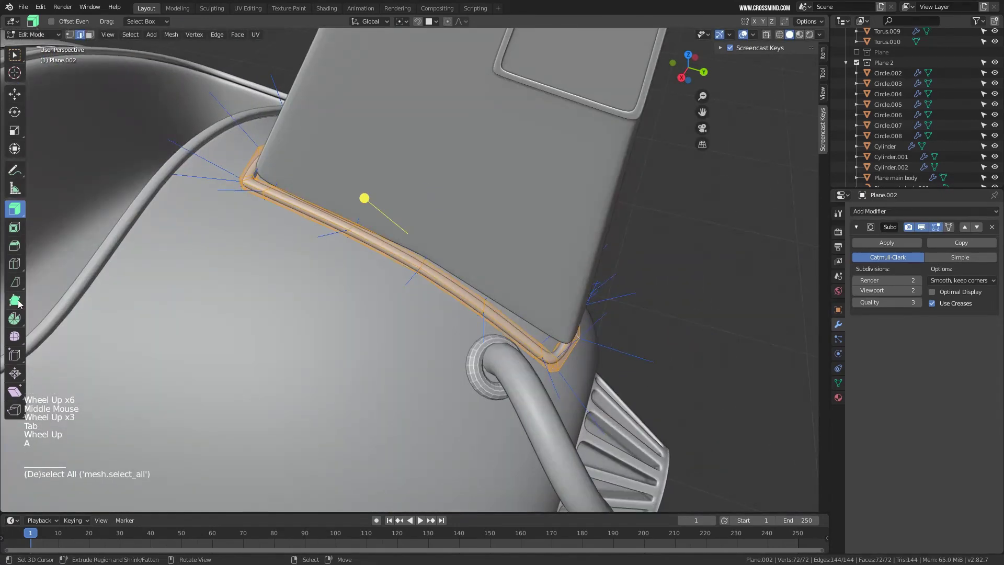
pyautogui.click(17, 337)
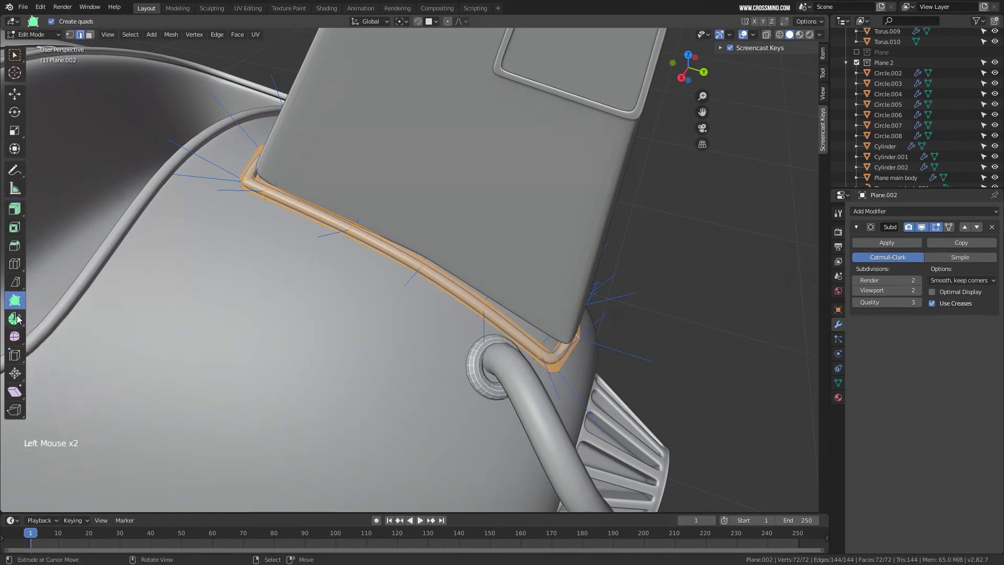
pyautogui.click(17, 338)
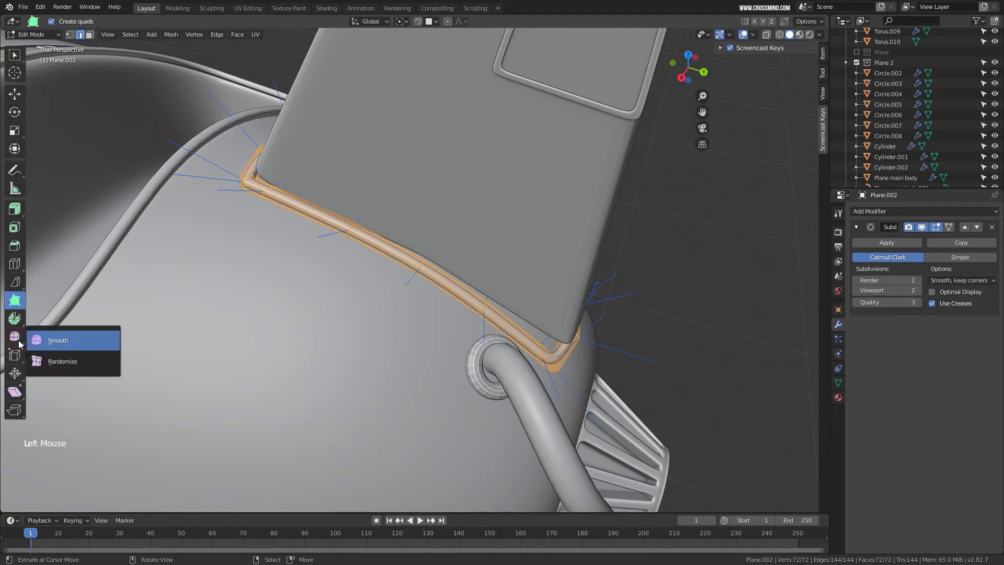
pyautogui.click(17, 338)
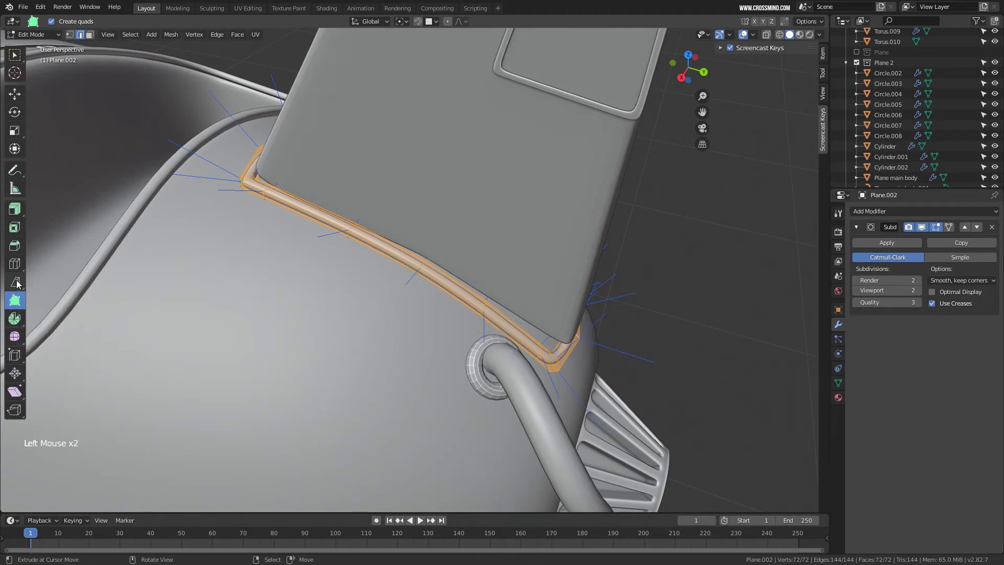
pyautogui.click(17, 374)
pyautogui.click(57, 377)
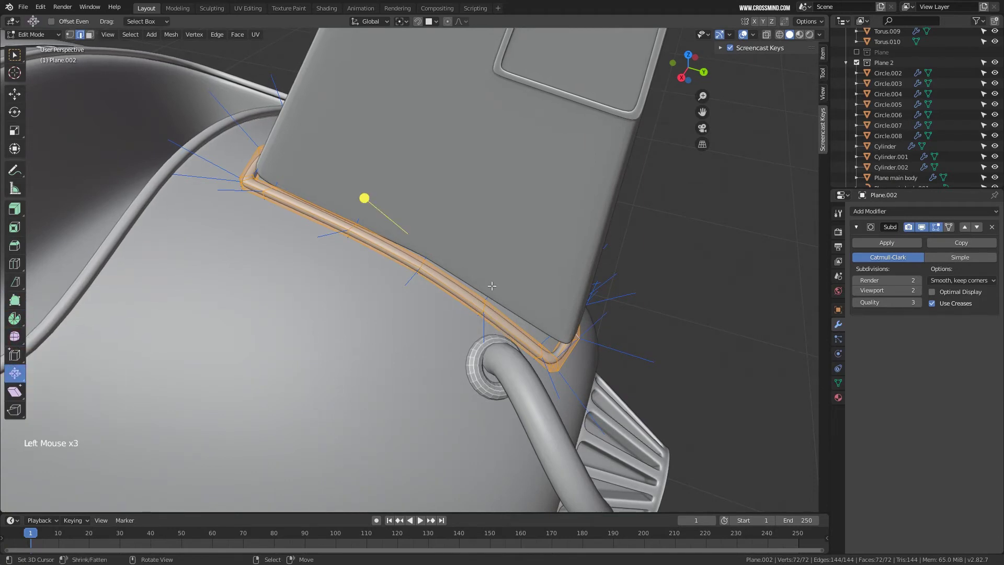
pyautogui.moveTo(364, 199); pyautogui.dragTo(363, 192)
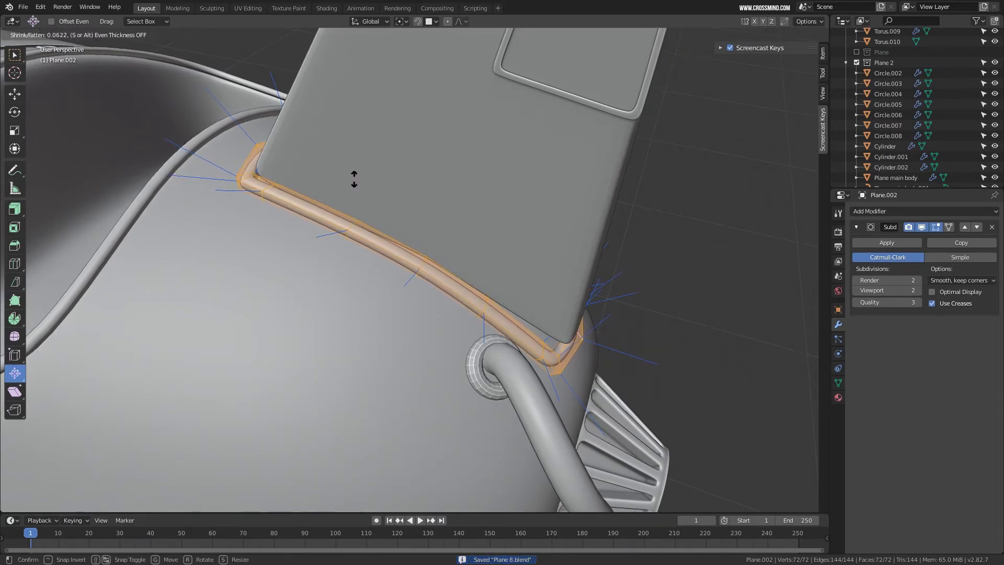
pyautogui.moveTo(354, 179); pyautogui.dragTo(354, 179)
# Switch from the strip to the tail fin and edit its mesh in vertex select mode.
pyautogui.scroll(-2, 388, 246)
pyautogui.keyDown('shift'); pyautogui.moveTo(387, 246); pyautogui.dragTo(635, 302, button='middle'); pyautogui.keyUp('shift')
pyautogui.press('Tab')
pyautogui.rightClick(662, 241)
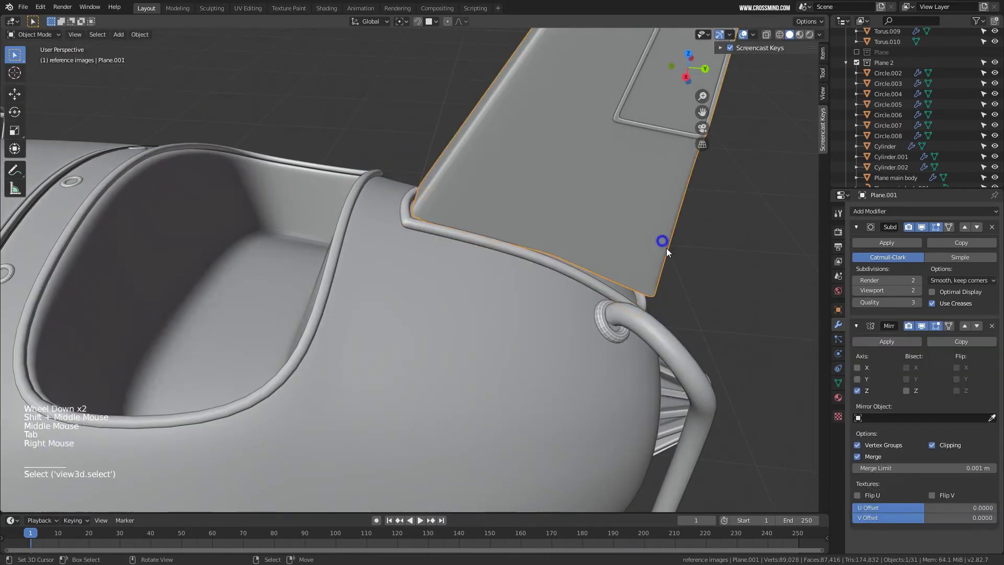
pyautogui.moveTo(666, 251); pyautogui.dragTo(671, 289, button='middle')
pyautogui.scroll(1, 686, 279)
pyautogui.press('Tab')
pyautogui.press('1')
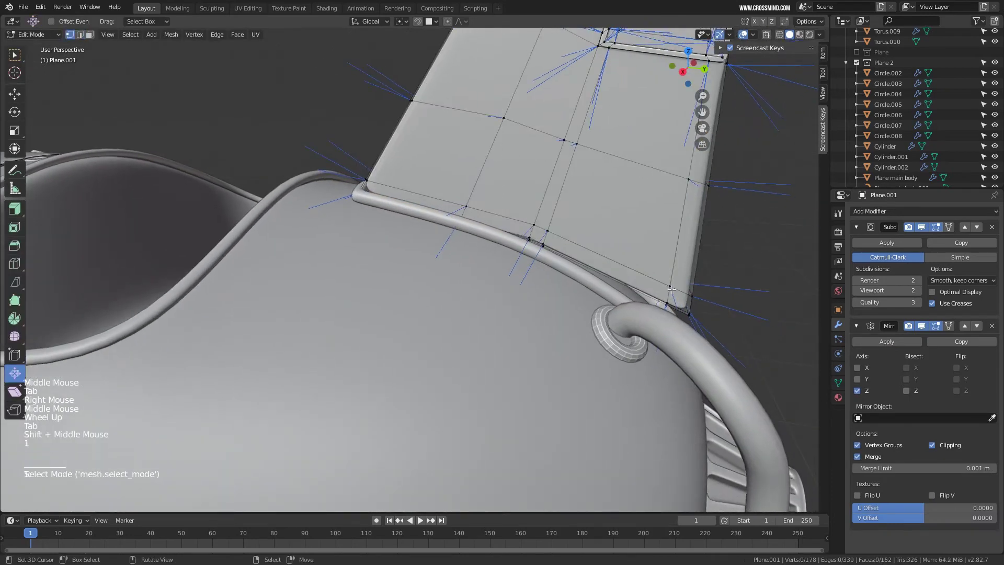
# Box-select the fin's lower rear corner vertices in wireframe, hide the normals and move the corner down along Z.
pyautogui.click(638, 315)
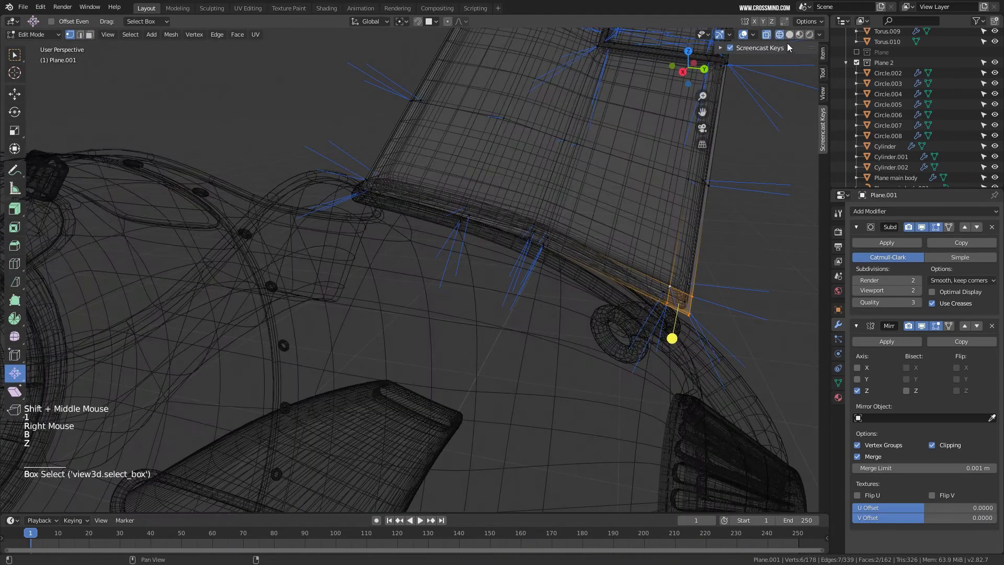
pyautogui.click(754, 34)
pyautogui.click(691, 403)
pyautogui.keyDown('shift'); pyautogui.moveTo(622, 287); pyautogui.dragTo(610, 272, button='middle'); pyautogui.keyUp('shift')
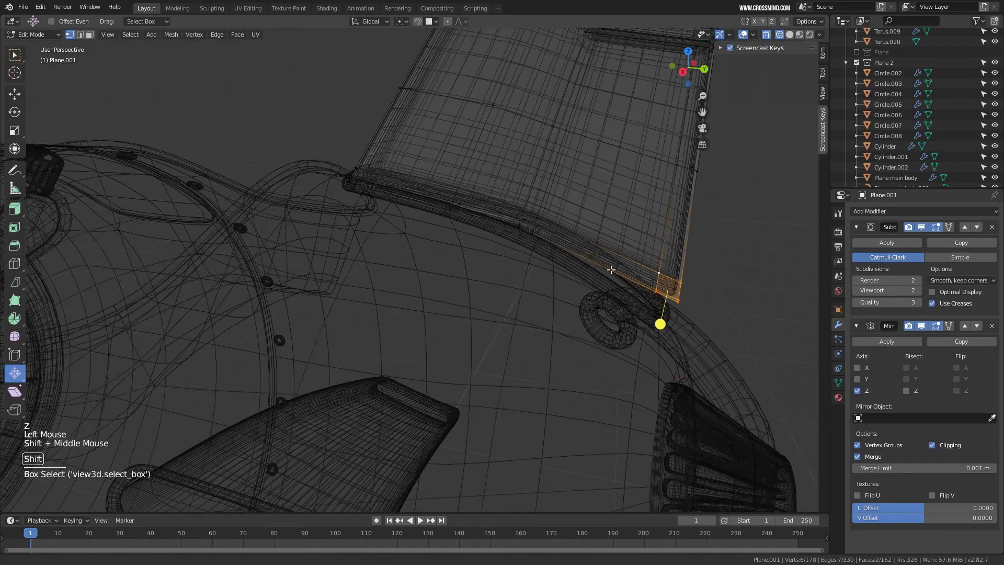
pyautogui.moveTo(670, 280); pyautogui.dragTo(697, 290, button='middle')
pyautogui.press('g')
pyautogui.press('z')
pyautogui.click(688, 307)
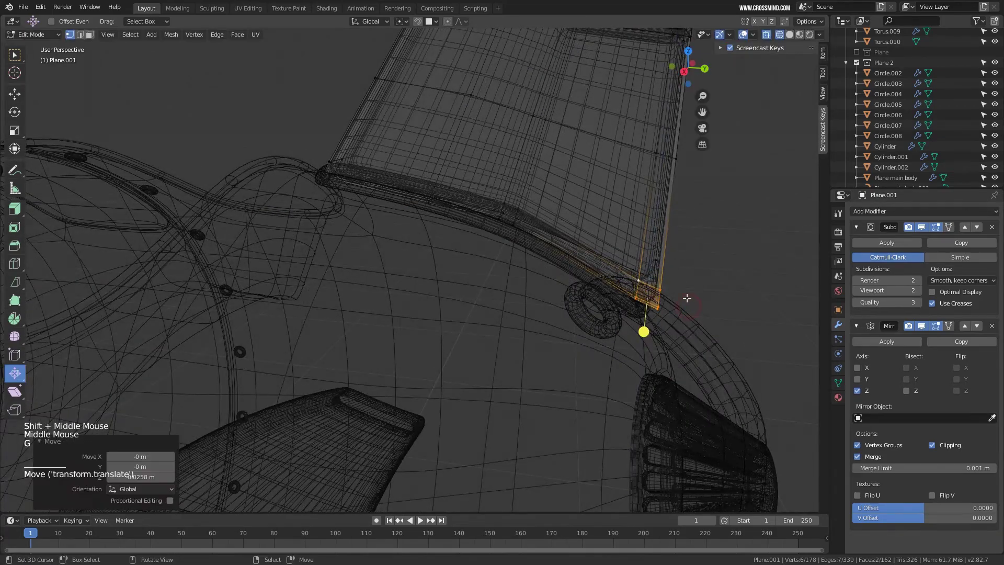
# In right orthographic view, move the fin's lower rear corner vertices onto the strip and rotate them about 7.6°.
pyautogui.press('KP_1')
pyautogui.press('KP_3')
pyautogui.scroll(2, 610, 309)
pyautogui.press('g')
pyautogui.press('r')
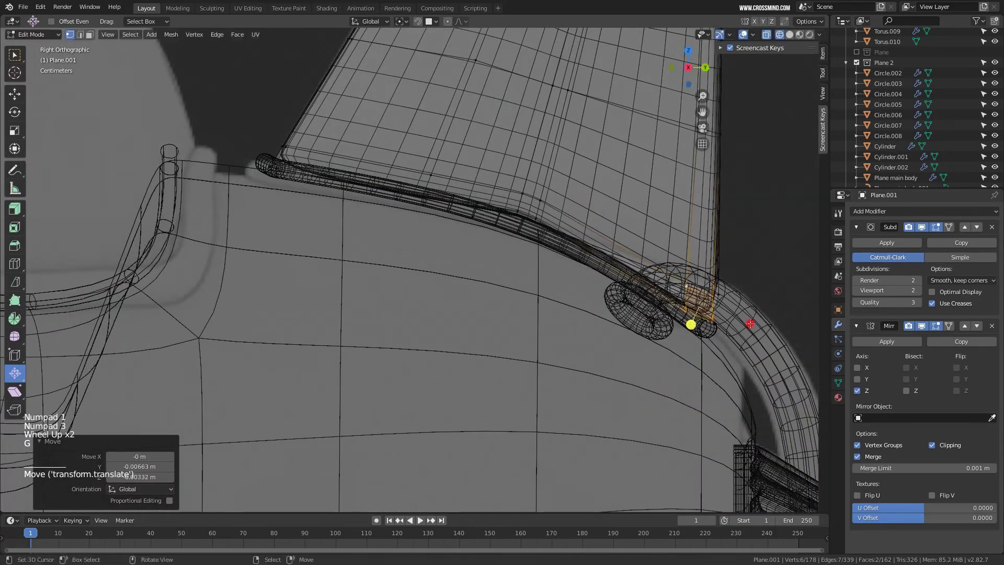
pyautogui.click(750, 336)
pyautogui.press('g')
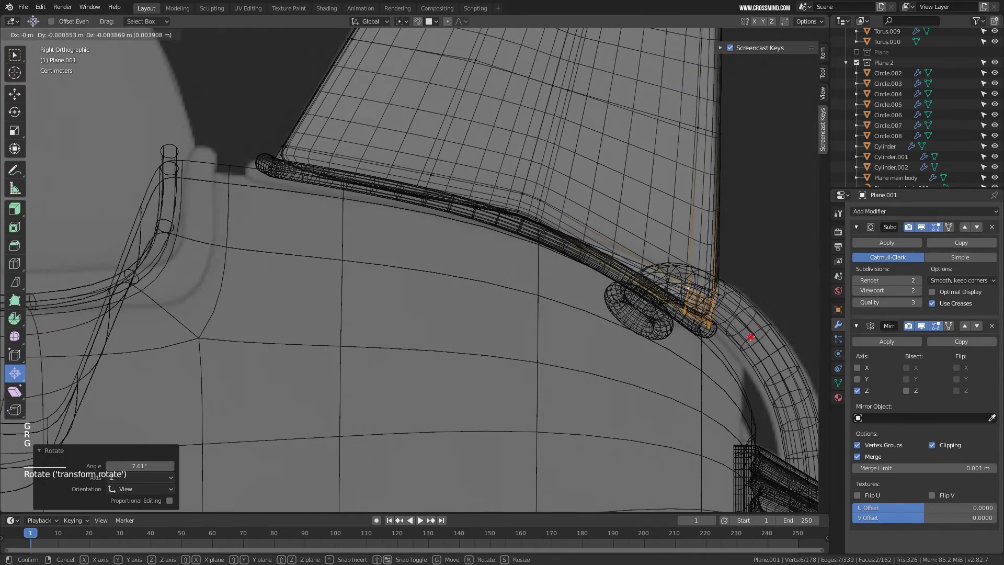
pyautogui.click(689, 335)
# Box-select the vertices around the bend in the middle of the fin's bottom edge.
pyautogui.rightClick(534, 217)
pyautogui.press('b')
pyautogui.moveTo(512, 248); pyautogui.dragTo(570, 173)
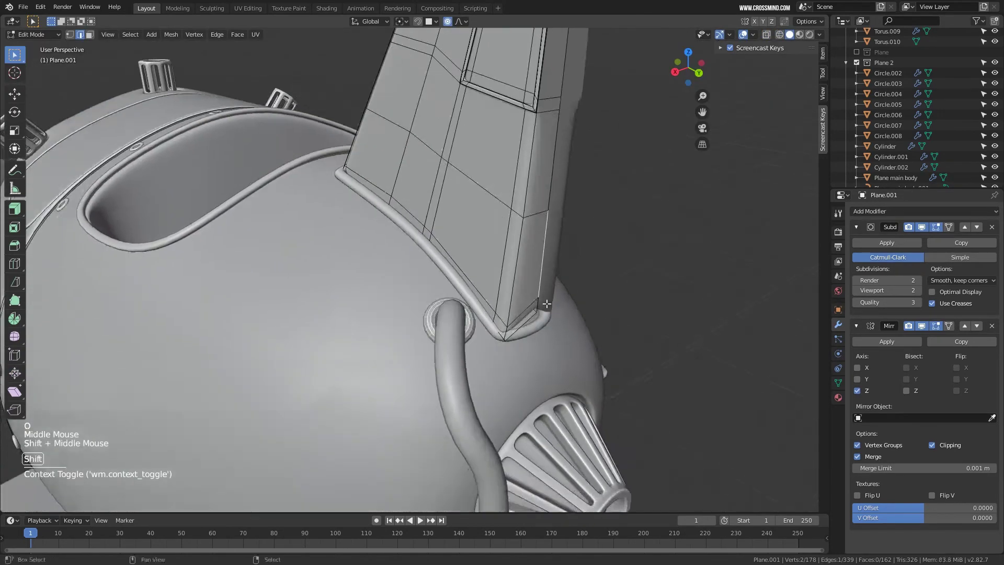
# Move the edges at the tail fin's lower rear corner into the trim strip using proportional editing.
pyautogui.moveTo(555, 334)
pyautogui.mouseDown(button='middle')
pyautogui.moveTo(598, 339)
pyautogui.moveTo(539, 350)
pyautogui.moveTo(563, 343)
pyautogui.mouseUp(button='middle')
pyautogui.scroll(2, 592, 331)
pyautogui.press('g')
pyautogui.click(597, 350)
pyautogui.scroll(-1, 597, 349)
pyautogui.rightClick(517, 343)
pyautogui.scroll(2, 544, 345)
pyautogui.press('g')
pyautogui.scroll(7, 565, 338)
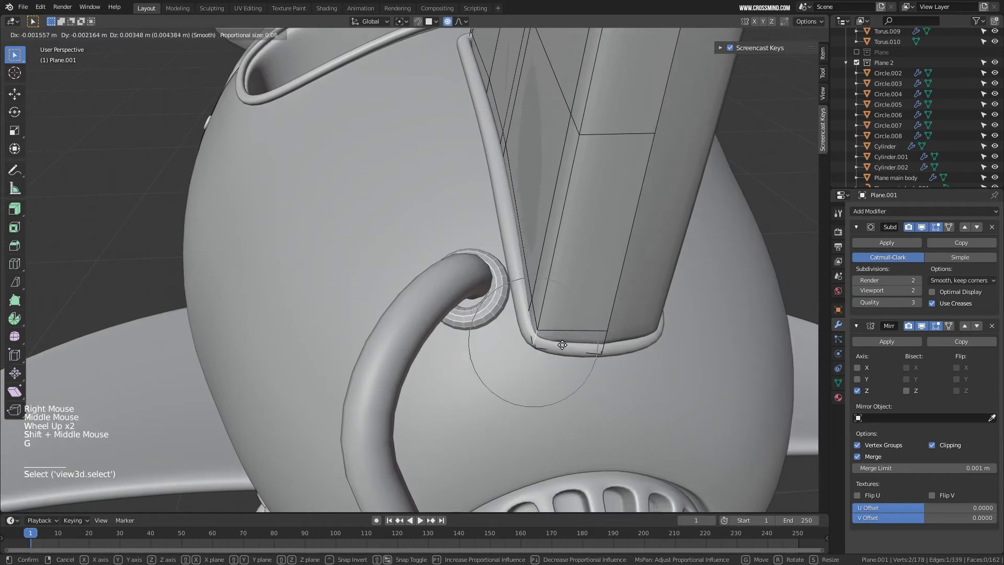
pyautogui.click(566, 334)
# Leave mesh editing of the fin, save the file and deselect everything.
pyautogui.scroll(-3, 565, 331)
pyautogui.moveTo(565, 331); pyautogui.dragTo(554, 309, button='middle')
pyautogui.scroll(-3, 392, 311)
pyautogui.press('Tab')
pyautogui.scroll(-3, 412, 274)
pyautogui.hotkey('ctrl', 's')
pyautogui.scroll(-4, 507, 247)
pyautogui.scroll(-2, 555, 310)
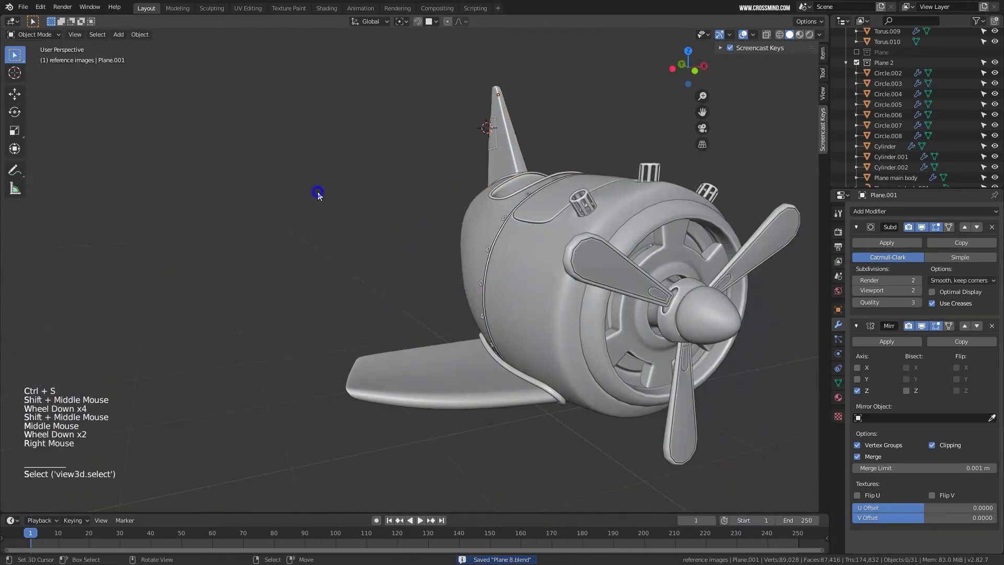
pyautogui.press('a')
# Preview the airplane in Material Preview shading and light it with the fourth environment image.
pyautogui.click(801, 35)
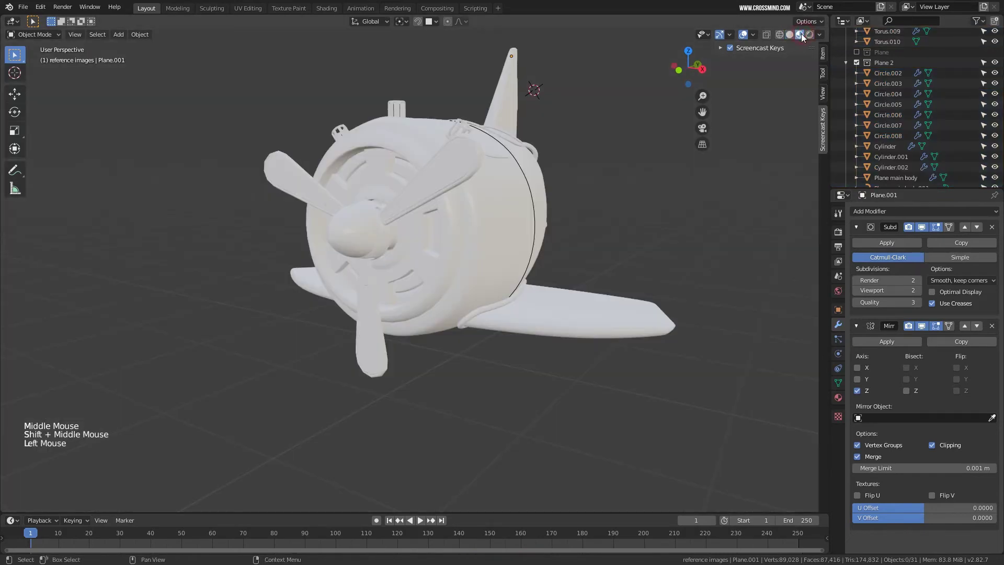
pyautogui.keyDown('shift'); pyautogui.moveTo(528, 225); pyautogui.dragTo(551, 237, button='middle'); pyautogui.keyUp('shift')
pyautogui.scroll(2, 550, 238)
pyautogui.click(819, 34)
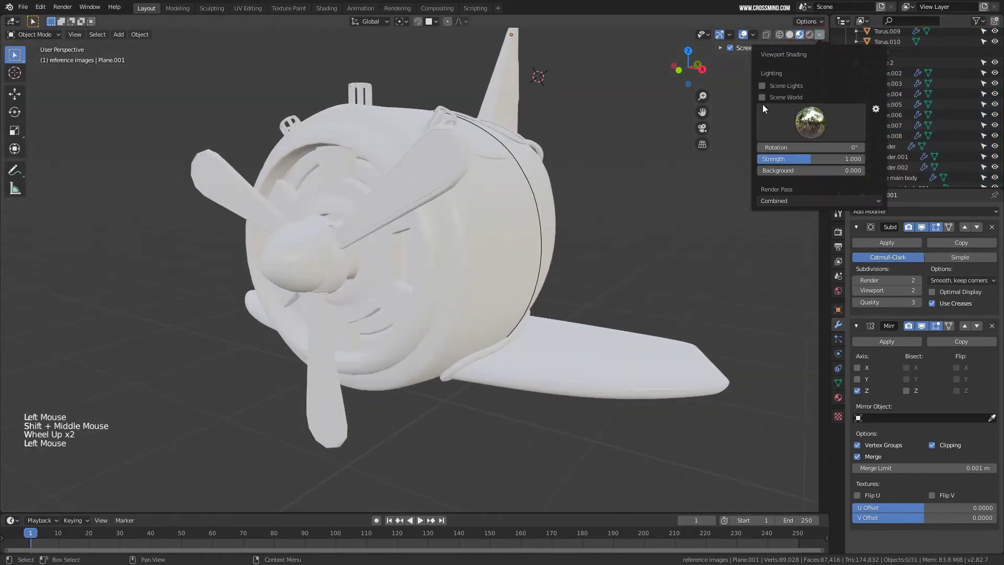
pyautogui.click(812, 130)
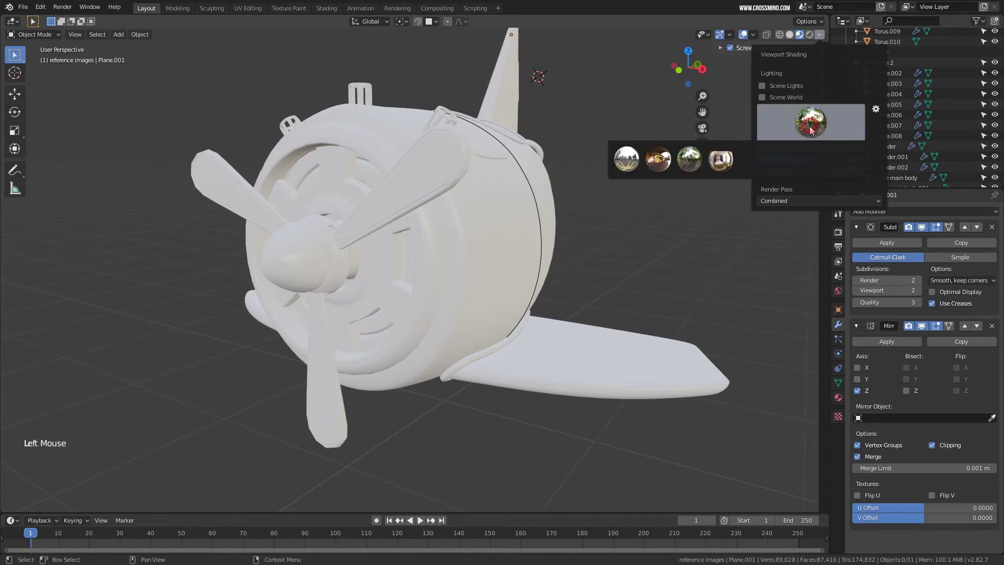
pyautogui.click(721, 159)
# Examine the airplane from several sides in Material Preview, focusing on the main body, and return to Solid shading.
pyautogui.moveTo(471, 220); pyautogui.dragTo(502, 220, button='middle')
pyautogui.scroll(-2, 357, 253)
pyautogui.rightClick(357, 253)
pyautogui.press('KP_Decimal')
pyautogui.scroll(-2, 357, 253)
pyautogui.moveTo(357, 253); pyautogui.dragTo(476, 274, button='middle')
pyautogui.moveTo(476, 275); pyautogui.dragTo(495, 261, button='middle')
pyautogui.scroll(2, 479, 285)
pyautogui.moveTo(495, 262); pyautogui.dragTo(602, 157, button='middle')
pyautogui.click(789, 35)
pyautogui.moveTo(444, 236); pyautogui.dragTo(529, 224, button='middle')
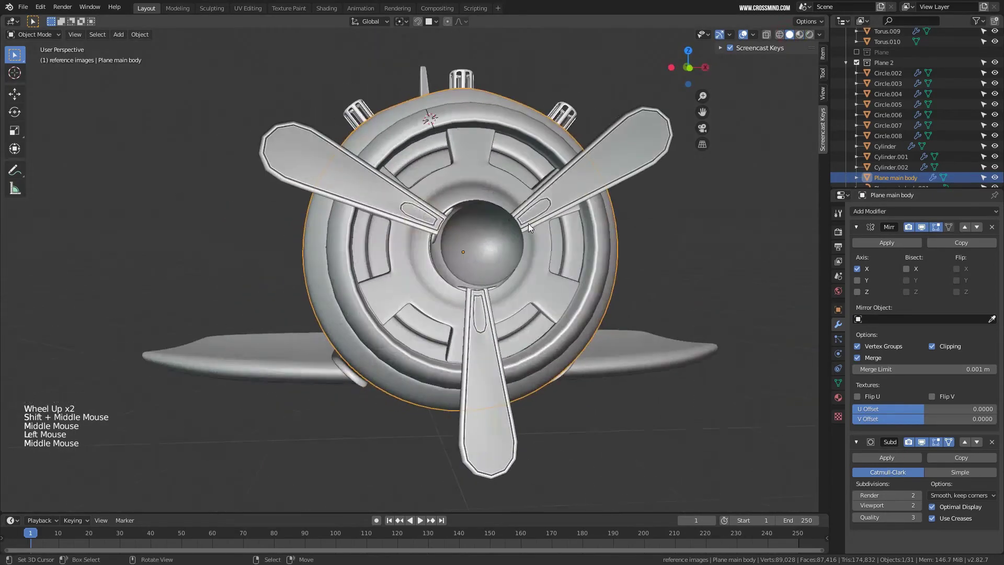
# Save the file and center the view on the airplane's main body.
pyautogui.rightClick(633, 231)
pyautogui.scroll(-1, 608, 251)
pyautogui.hotkey('ctrl', 's')
pyautogui.moveTo(608, 251); pyautogui.dragTo(415, 270, button='middle')
pyautogui.scroll(-1, 485, 246)
pyautogui.rightClick(485, 246)
pyautogui.press('KP_Decimal')
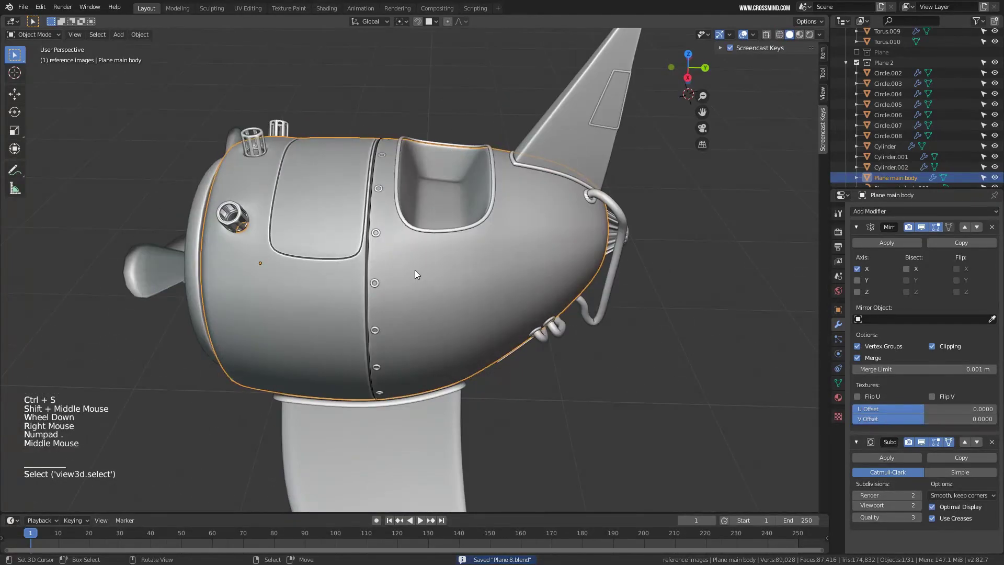
# In right orthographic view, select the tube around the cockpit opening and edit its mesh in edge select mode.
pyautogui.press('KP_1')
pyautogui.press('KP_3')
pyautogui.keyDown('shift'); pyautogui.moveTo(371, 153); pyautogui.dragTo(519, 174, button='middle'); pyautogui.keyUp('shift')
pyautogui.scroll(3, 519, 174)
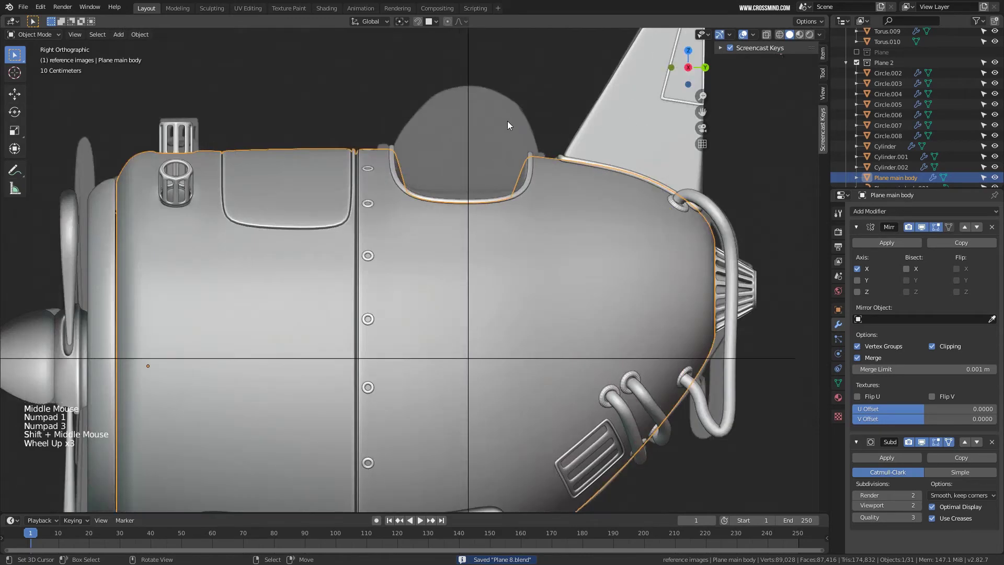
pyautogui.keyDown('shift'); pyautogui.moveTo(507, 121); pyautogui.dragTo(476, 257, button='middle'); pyautogui.keyUp('shift')
pyautogui.scroll(3, 476, 256)
pyautogui.rightClick(559, 288)
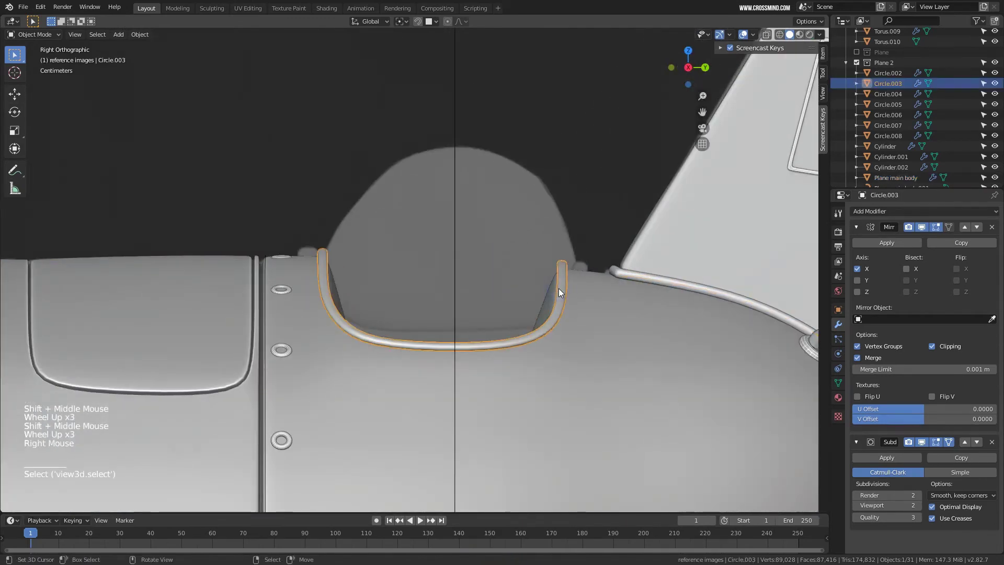
pyautogui.press('Tab')
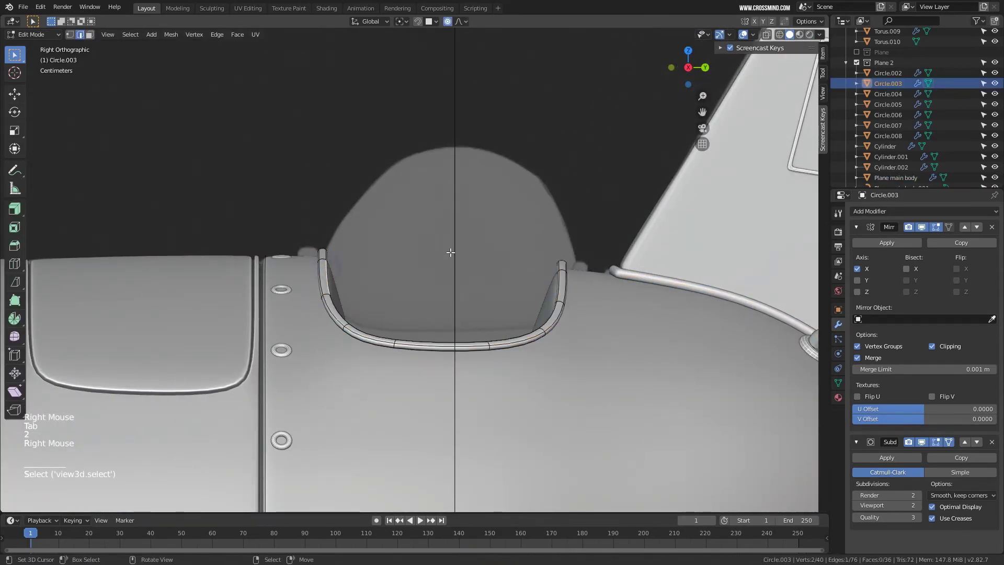
# Select the inner edge loop of the cockpit rim and duplicate it in place.
pyautogui.moveTo(451, 253); pyautogui.dragTo(590, 105, button='middle')
pyautogui.scroll(2, 643, 237)
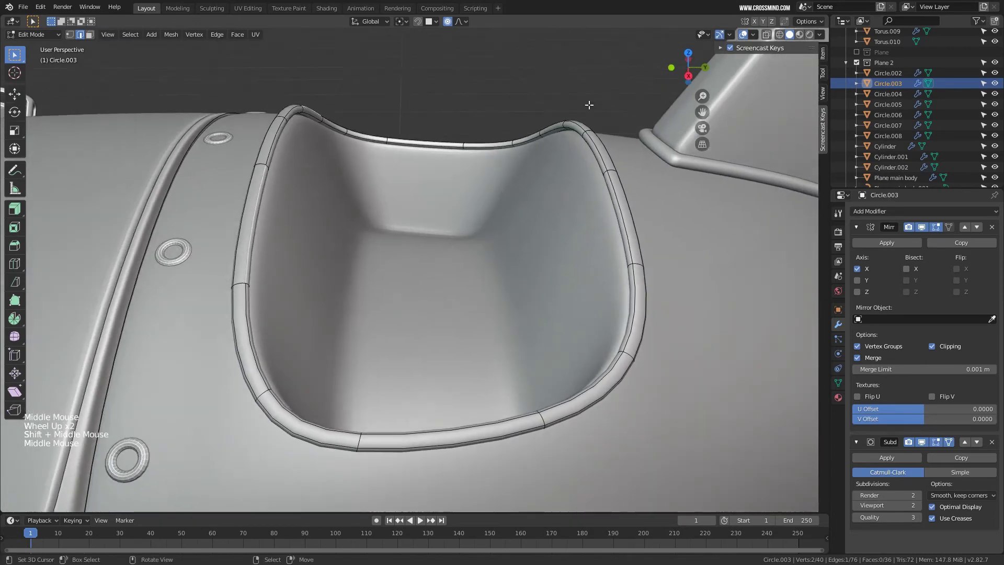
pyautogui.keyDown('alt'); pyautogui.rightClick(627, 236); pyautogui.keyUp('alt')
pyautogui.moveTo(628, 236); pyautogui.dragTo(640, 249, button='middle')
pyautogui.hotkey('shift', 'd')
pyautogui.rightClick(636, 229)
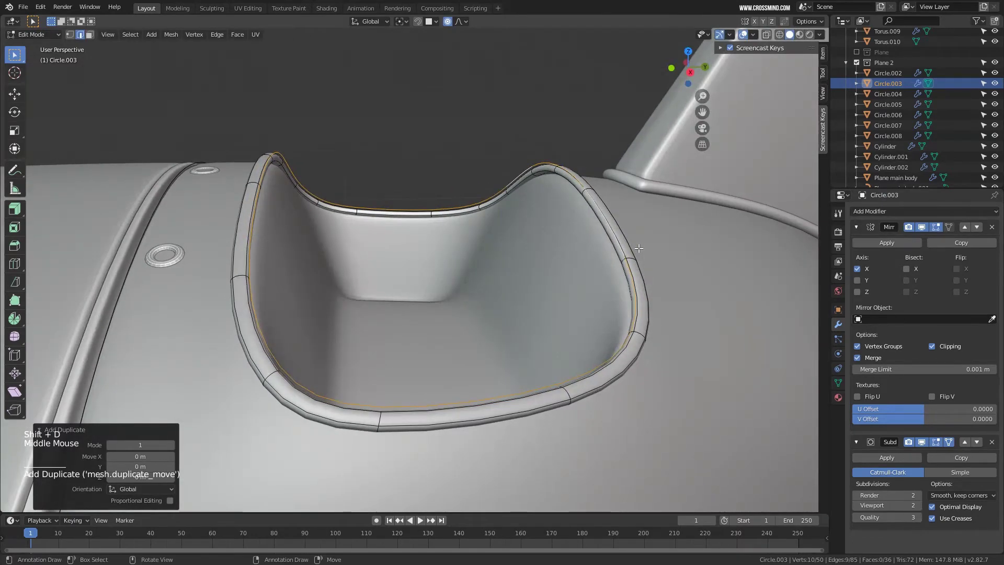
# Separate the duplicated loop into its own object and leave mesh editing.
pyautogui.press('Tab')
pyautogui.press('Tab')
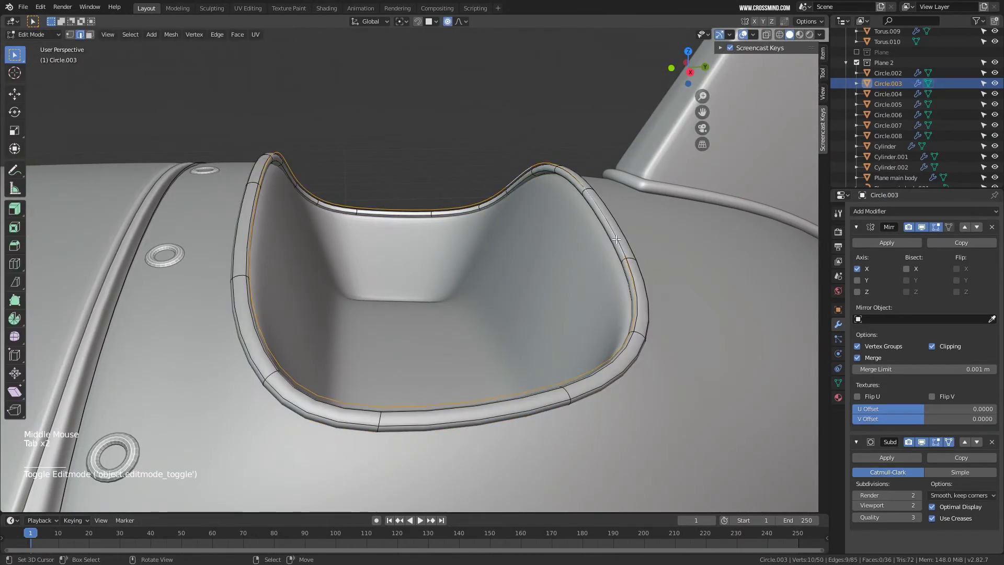
pyautogui.press('space')
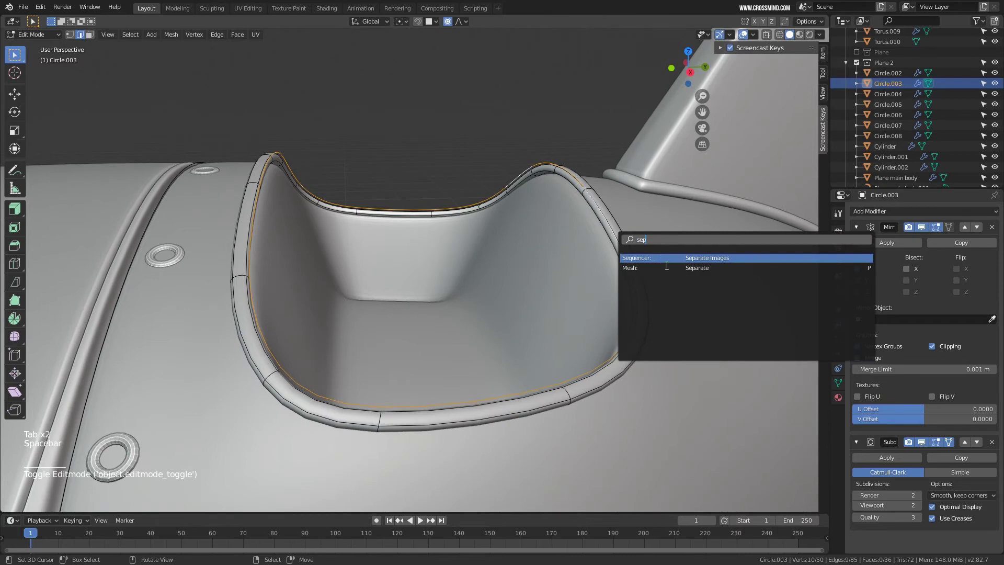
pyautogui.click(684, 267)
pyautogui.click(675, 267)
pyautogui.press('Tab')
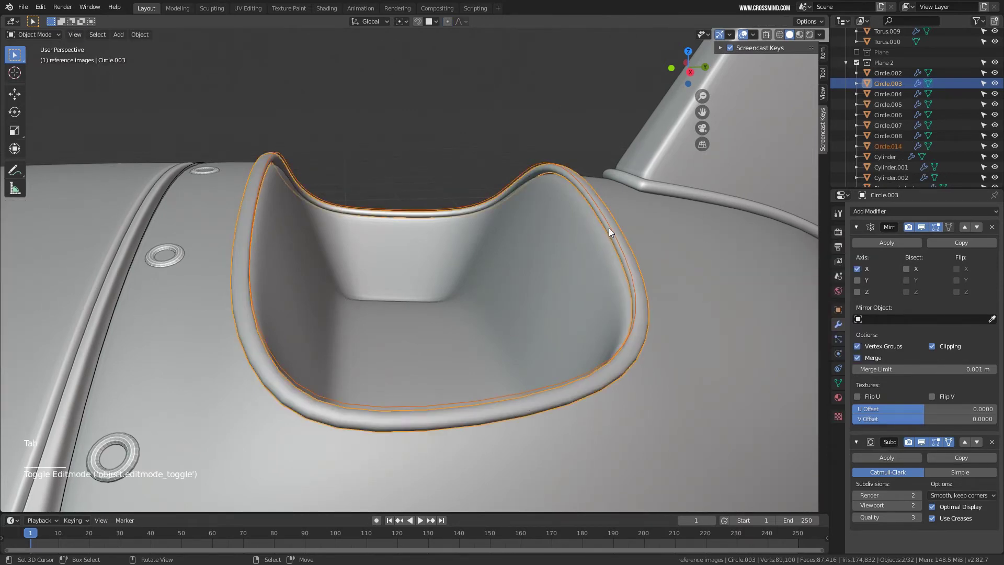
# Edit the separated loop's mesh, select all of it and extrude it upward along Z by about 0.139 m.
pyautogui.rightClick(609, 228)
pyautogui.moveTo(609, 227); pyautogui.dragTo(569, 244, button='middle')
pyautogui.press('g')
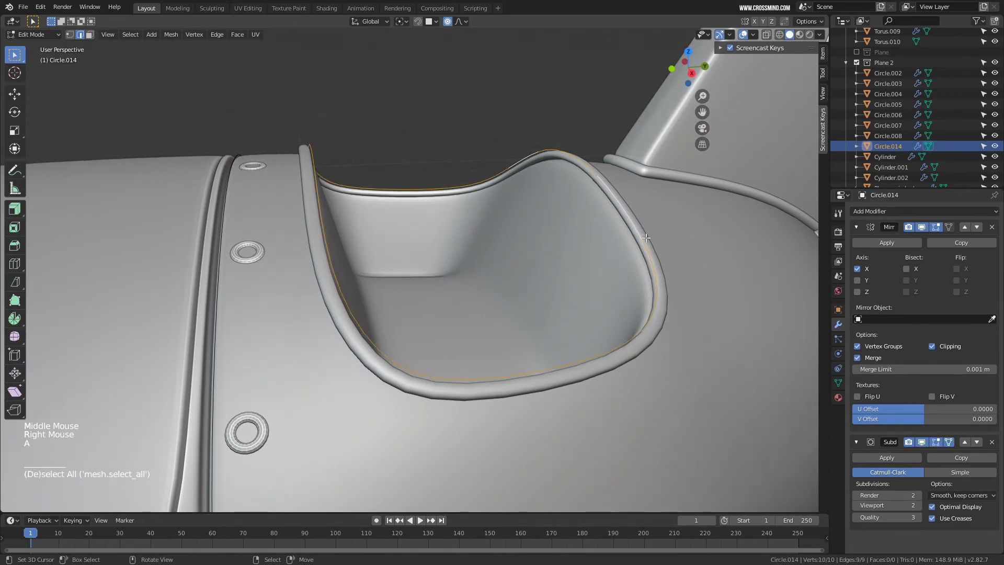
pyautogui.moveTo(647, 237); pyautogui.dragTo(652, 231, button='middle')
pyautogui.press('e')
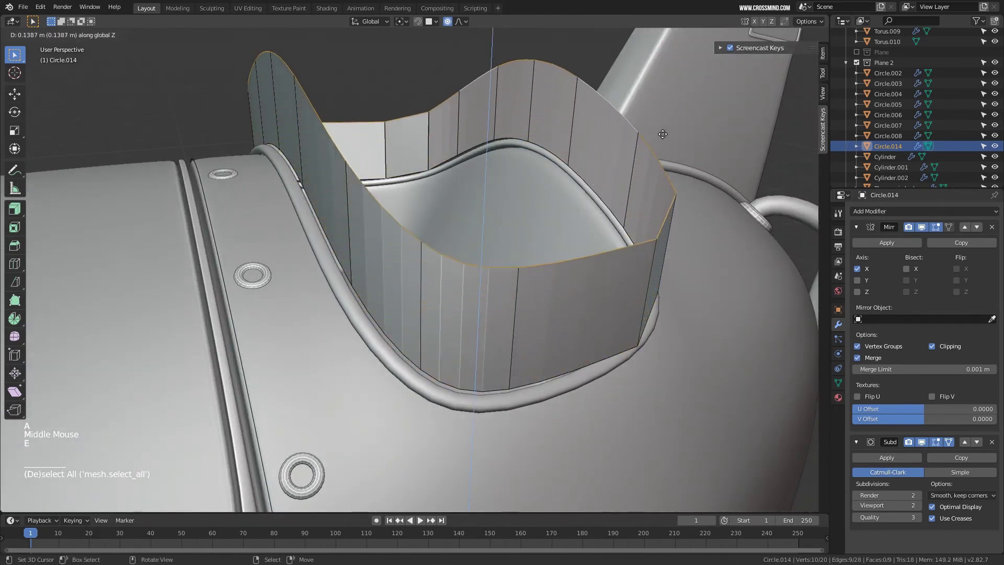
pyautogui.click(663, 135)
# Raise the extruded wall's top edge along Z by about 0.129 m and a further 0.087 m.
pyautogui.scroll(-3, 663, 135)
pyautogui.moveTo(663, 135); pyautogui.dragTo(639, 224, button='middle')
pyautogui.press('g')
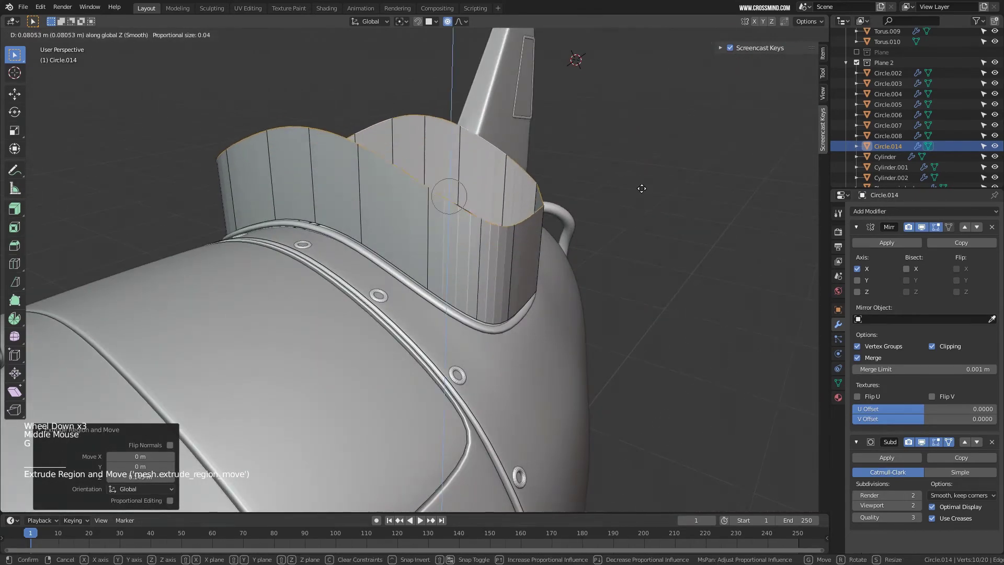
pyautogui.click(642, 181)
pyautogui.moveTo(642, 180); pyautogui.dragTo(621, 245, button='middle')
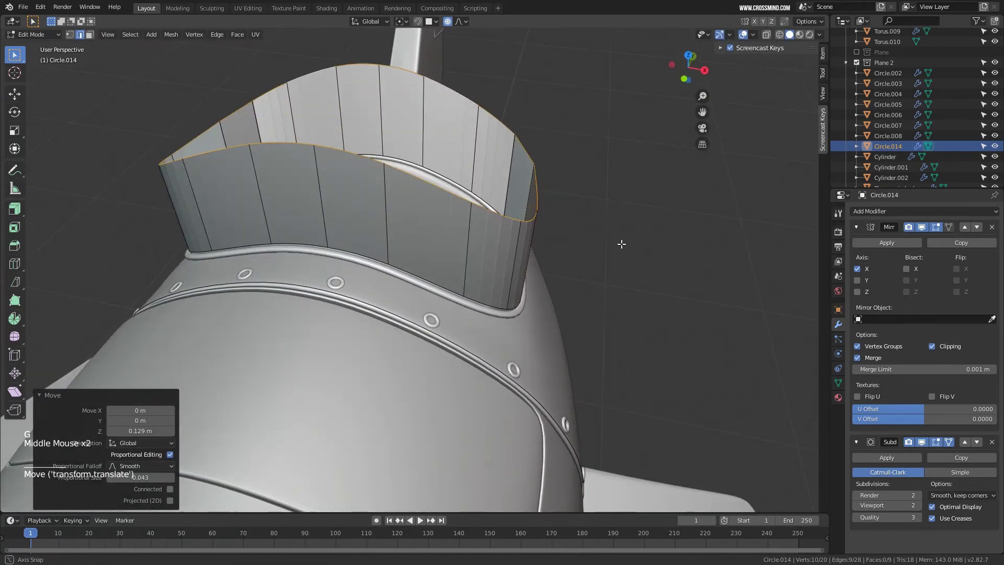
pyautogui.press('g')
pyautogui.click(621, 194)
# In right orthographic wireframe view, adjust the position of the wall's top edge against the canopy reference.
pyautogui.press('KP_1')
pyautogui.press('KP_3')
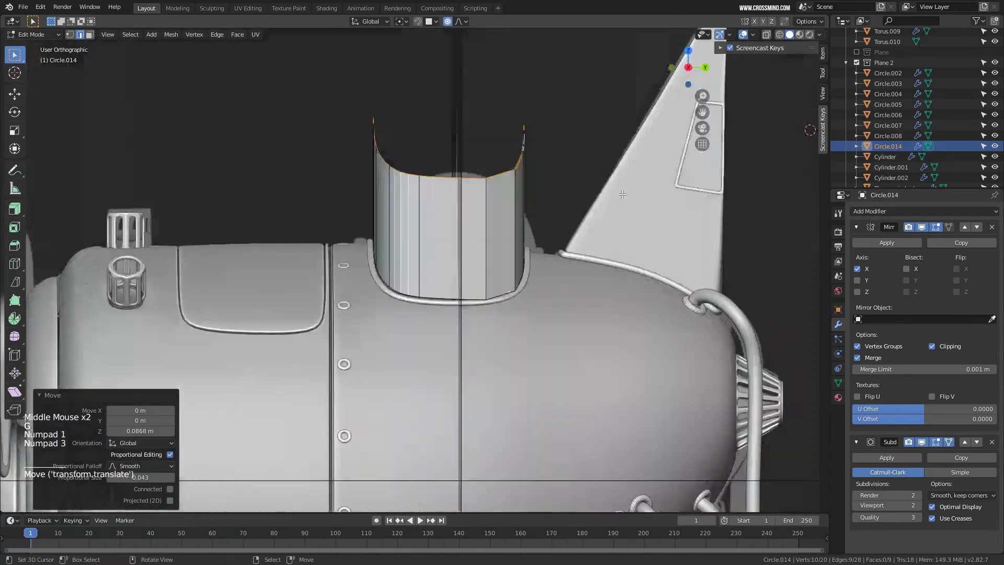
pyautogui.press('z')
pyautogui.scroll(2, 512, 198)
pyautogui.keyDown('shift'); pyautogui.moveTo(507, 176); pyautogui.dragTo(514, 201, button='middle'); pyautogui.keyUp('shift')
pyautogui.press('g')
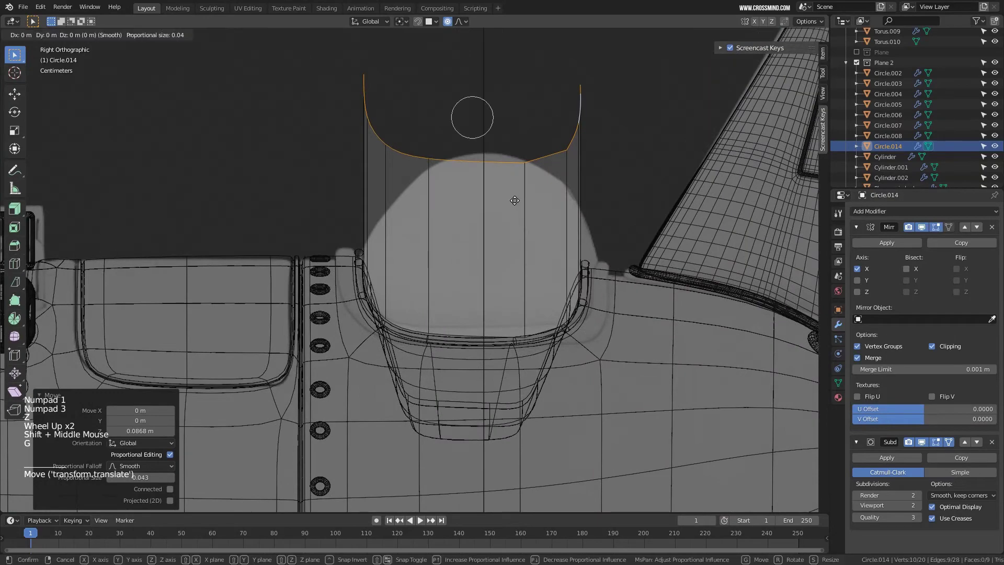
pyautogui.click(516, 189)
# Apply the canopy's Mirror modifier and select the complete top edge loop in front orthographic view.
pyautogui.press('KP_1')
pyautogui.keyDown('shift'); pyautogui.moveTo(466, 150); pyautogui.dragTo(489, 247, button='middle'); pyautogui.keyUp('shift')
pyautogui.keyDown('alt'); pyautogui.rightClick(488, 246); pyautogui.keyUp('alt')
pyautogui.moveTo(489, 246); pyautogui.dragTo(489, 246, button='middle')
pyautogui.press('KP_1')
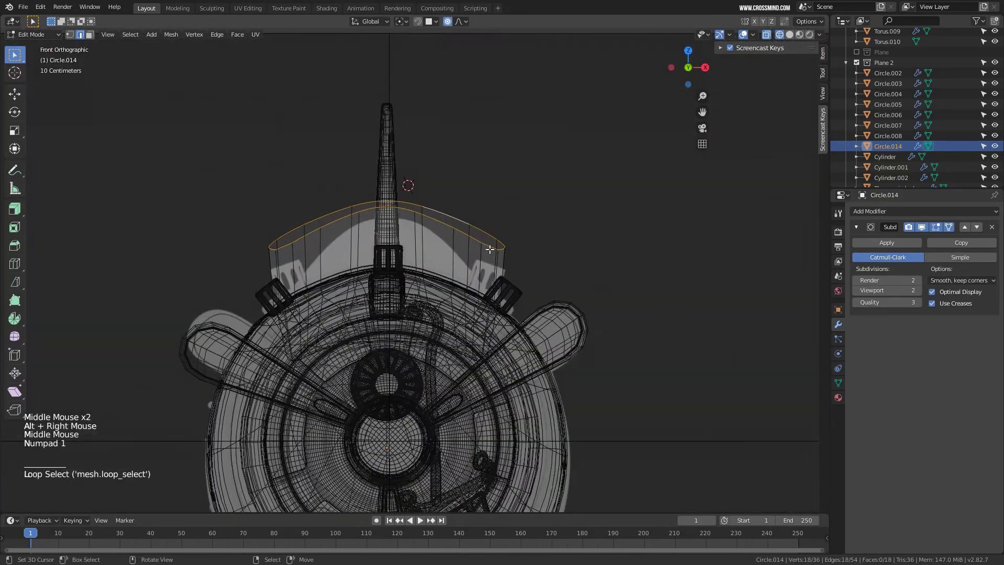
# Scale the top edge loop inward to the reference canopy's outline, refining it with a scale of about 0.943.
pyautogui.press('s')
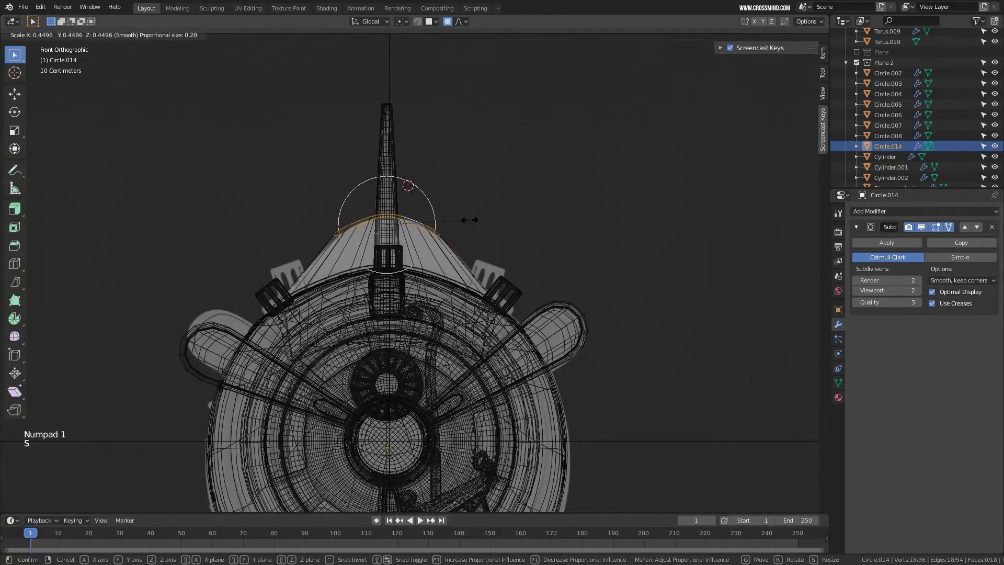
pyautogui.click(477, 248)
pyautogui.scroll(3, 477, 248)
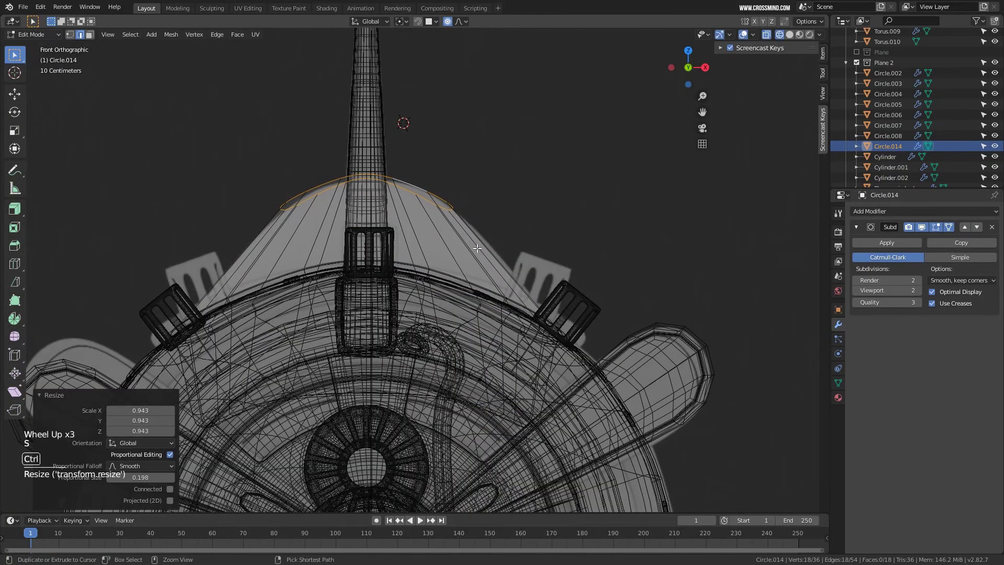
# Add one horizontal loop cut around the canopy and scale it outward to round the shape, finishing with 1.032.
pyautogui.click(477, 248)
pyautogui.rightClick(477, 248)
pyautogui.press('s')
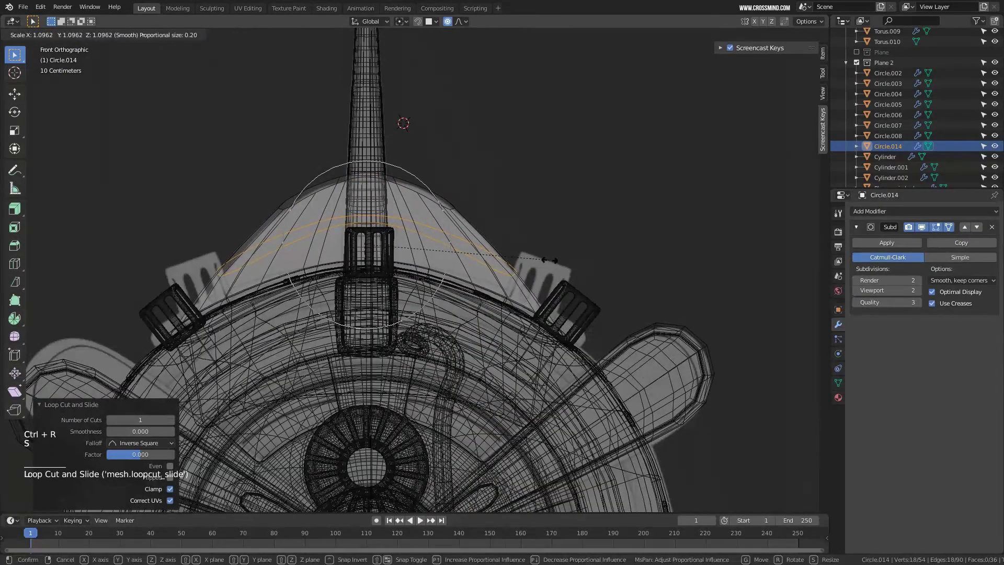
pyautogui.click(548, 260)
pyautogui.moveTo(547, 262)
pyautogui.mouseDown(button='middle')
pyautogui.moveTo(507, 292)
pyautogui.moveTo(404, 288)
pyautogui.moveTo(389, 260)
pyautogui.moveTo(523, 233)
pyautogui.mouseUp(button='middle')
pyautogui.press('z')
pyautogui.press('s')
pyautogui.click(397, 275)
# Display the canopy's vertex normals and examine them with the whole mesh selected in vertex select mode.
pyautogui.click(754, 35)
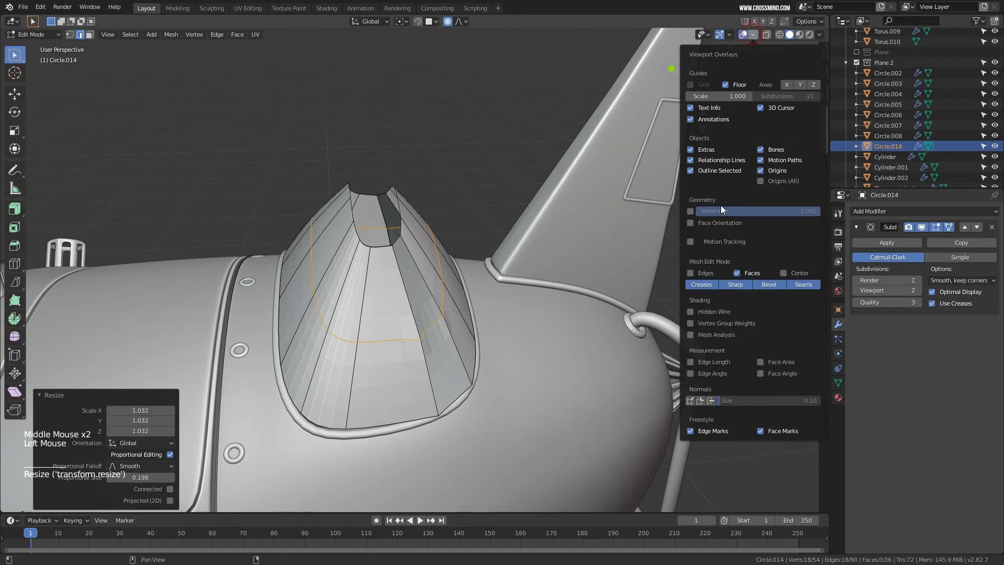
pyautogui.click(696, 402)
pyautogui.moveTo(523, 293); pyautogui.dragTo(343, 281, button='middle')
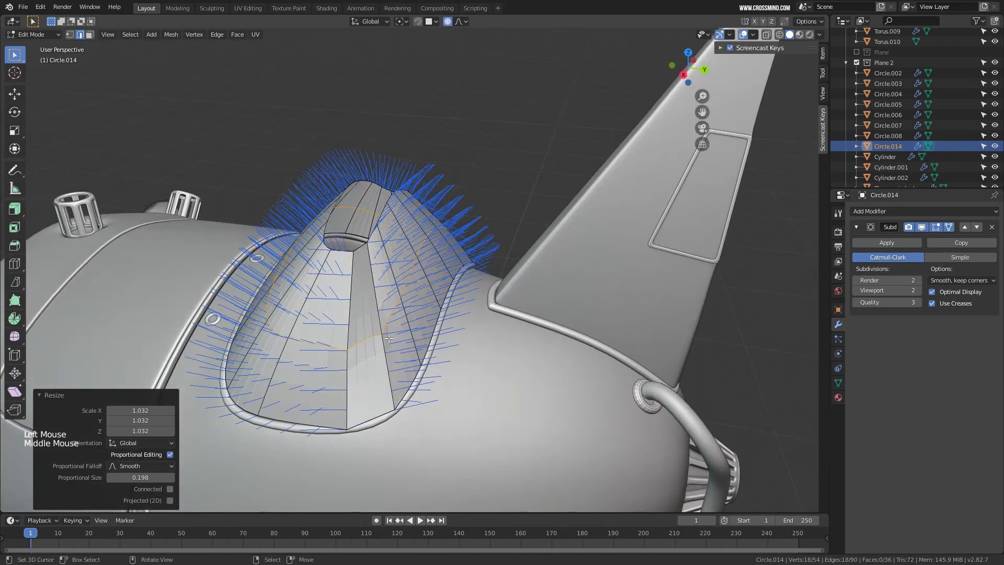
pyautogui.moveTo(388, 338); pyautogui.dragTo(316, 371, button='middle')
pyautogui.press('a')
pyautogui.press('1')
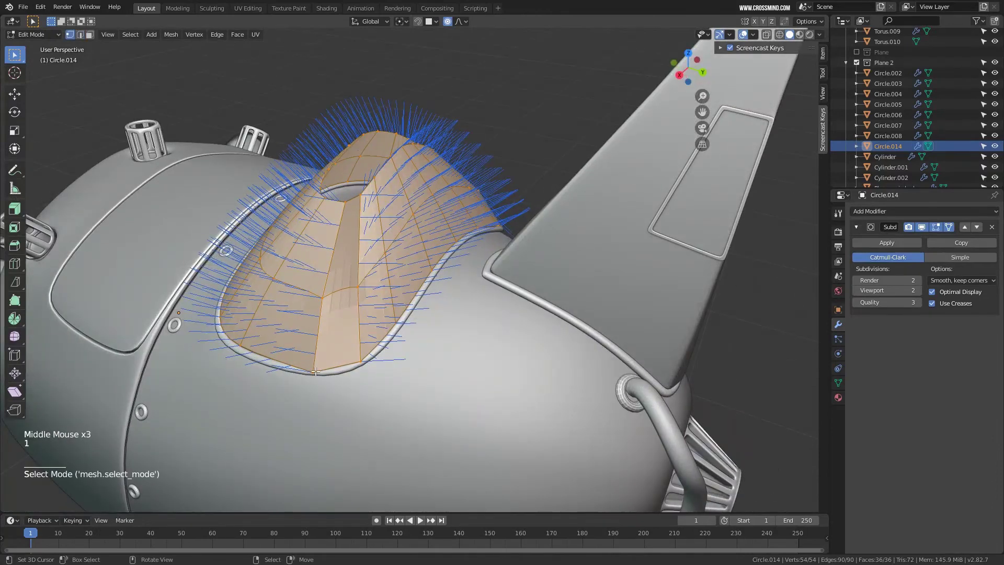
# Turn off proportional editing and try moving two vertices on the canopy's lower edge.
pyautogui.rightClick(316, 371)
pyautogui.press('g')
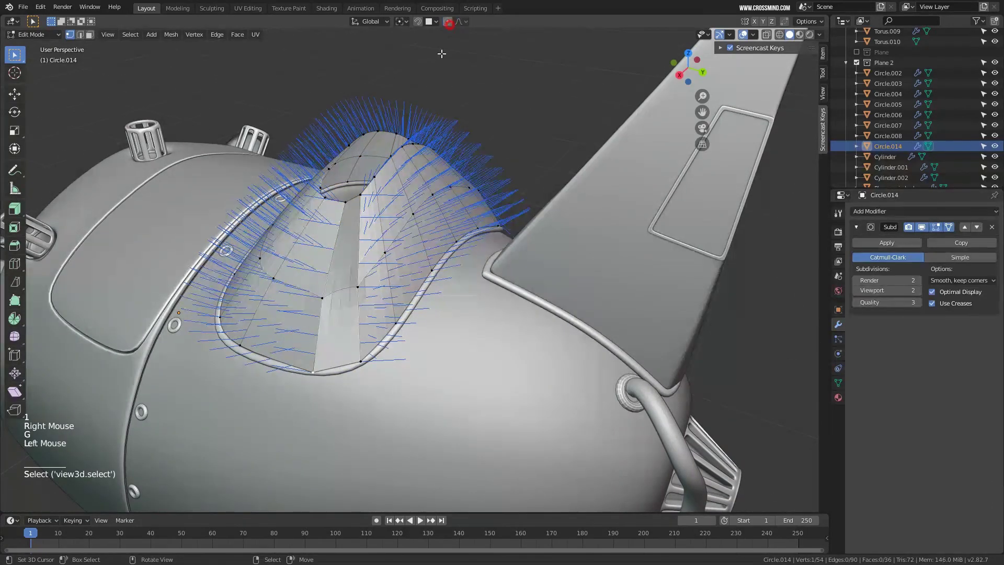
pyautogui.press('g')
pyautogui.rightClick(328, 367)
pyautogui.rightClick(361, 361)
pyautogui.press('g')
pyautogui.rightClick(370, 351)
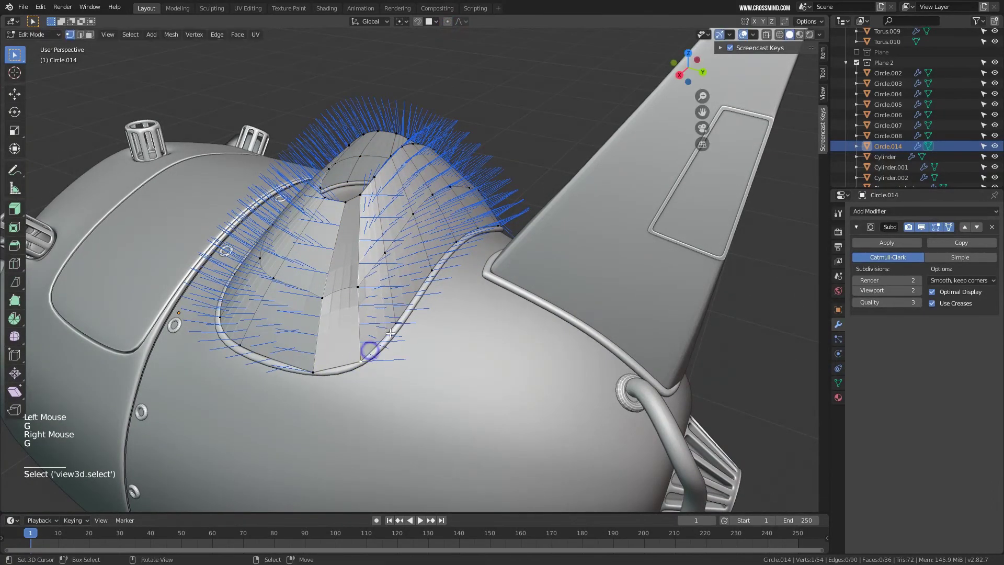
# Select the whole canopy mesh and recalculate its normals.
pyautogui.moveTo(391, 333); pyautogui.dragTo(401, 334, button='middle')
pyautogui.press('a')
pyautogui.press('space')
pyautogui.write('normal')
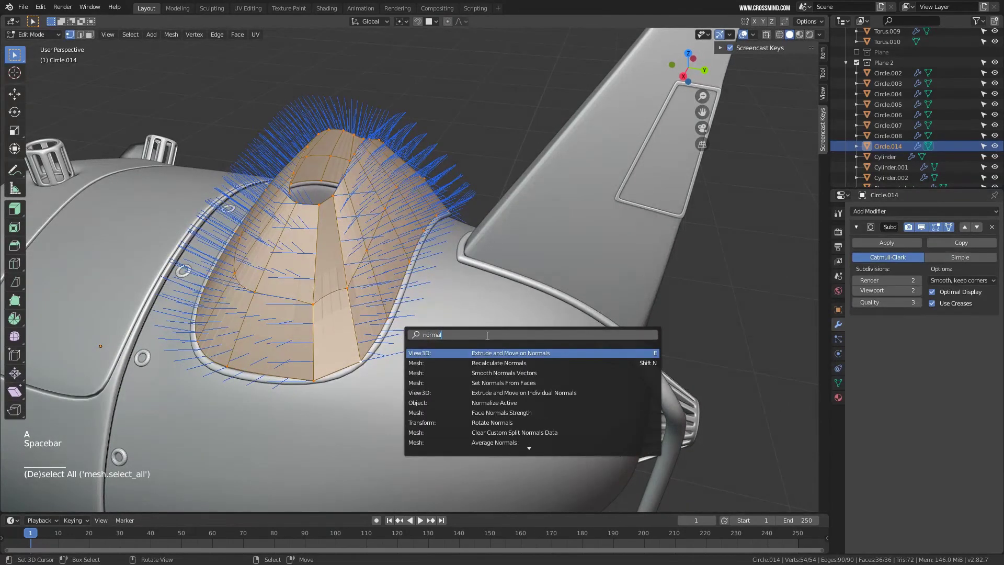
pyautogui.click(509, 363)
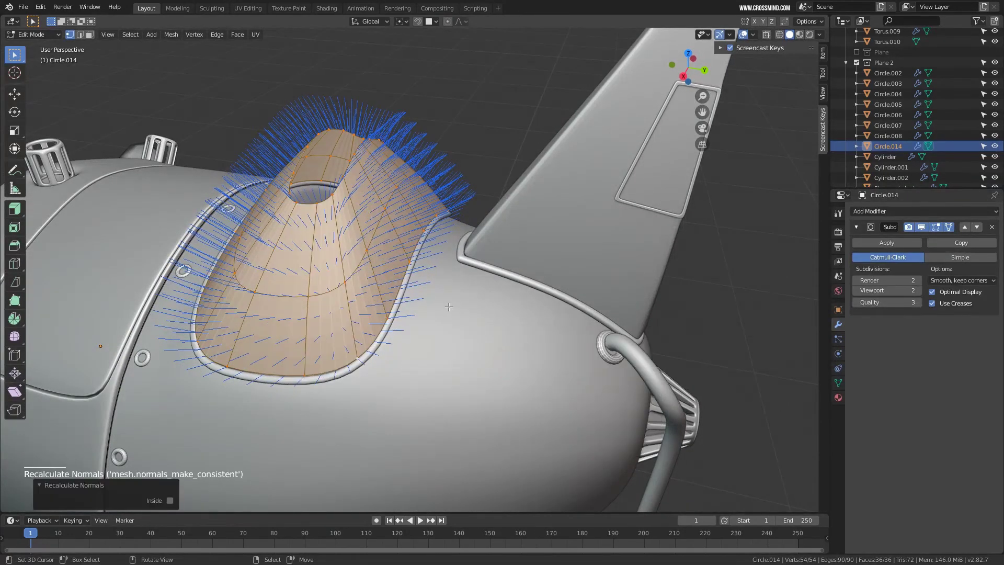
pyautogui.moveTo(455, 285); pyautogui.dragTo(490, 285, button='middle')
pyautogui.moveTo(458, 230); pyautogui.dragTo(458, 227, button='middle')
pyautogui.moveTo(458, 243); pyautogui.dragTo(412, 192, button='middle')
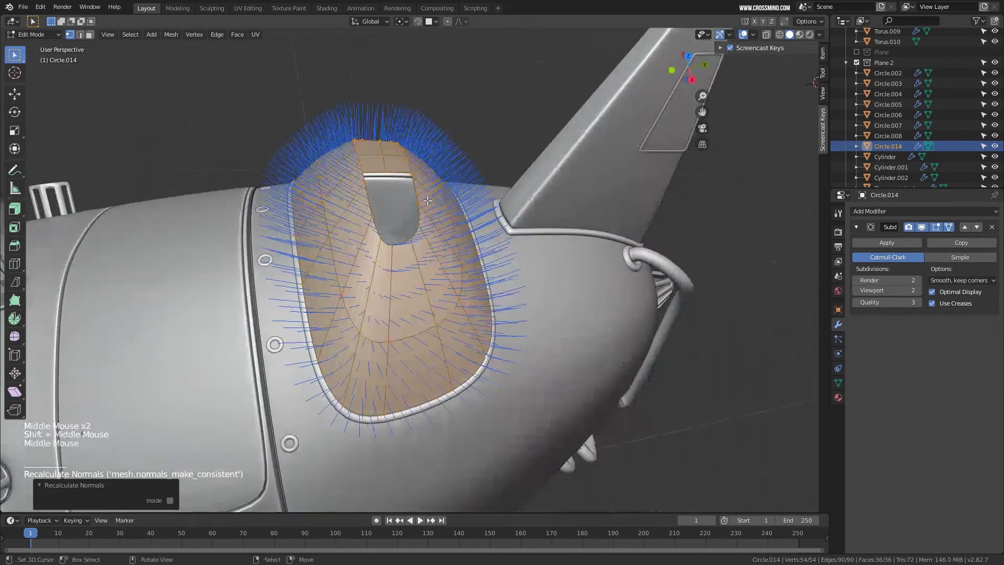
# Select the edge loop around the canopy's top opening in edge select mode and hide the vertex normals.
pyautogui.press('2')
pyautogui.rightClick(412, 192)
pyautogui.keyDown('alt'); pyautogui.rightClick(412, 192); pyautogui.keyUp('alt')
pyautogui.click(755, 35)
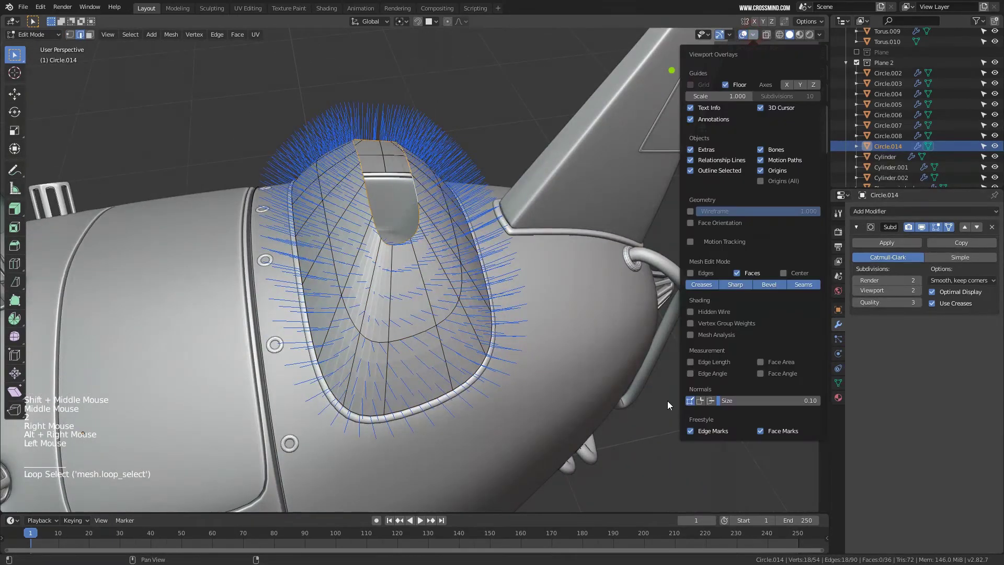
pyautogui.click(690, 402)
pyautogui.keyDown('shift'); pyautogui.moveTo(430, 205); pyautogui.dragTo(480, 246, button='middle'); pyautogui.keyUp('shift')
# Close the canopy's top opening with Grid Fill on the selected edge loop.
pyautogui.press('space')
pyautogui.write('g')
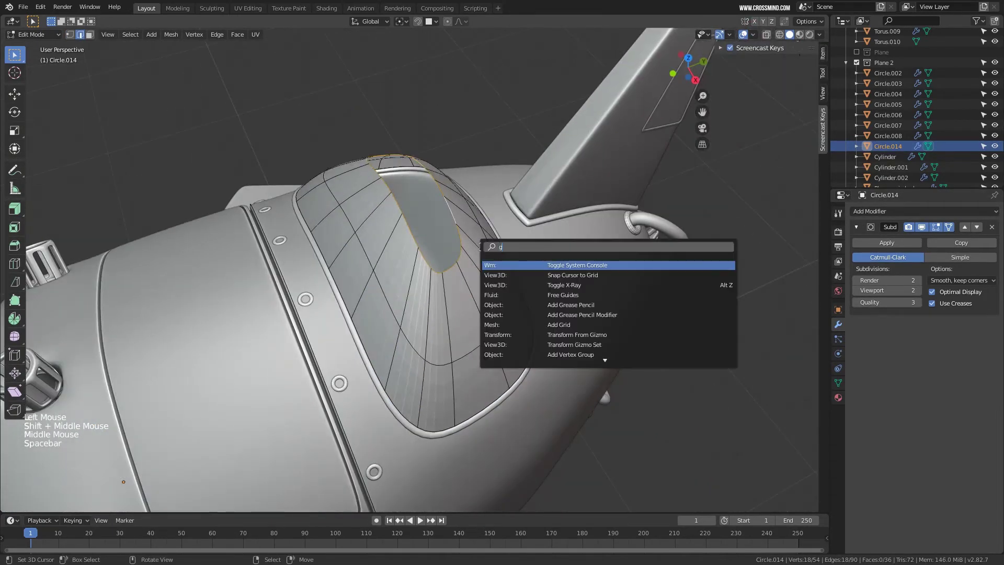
pyautogui.write('rid')
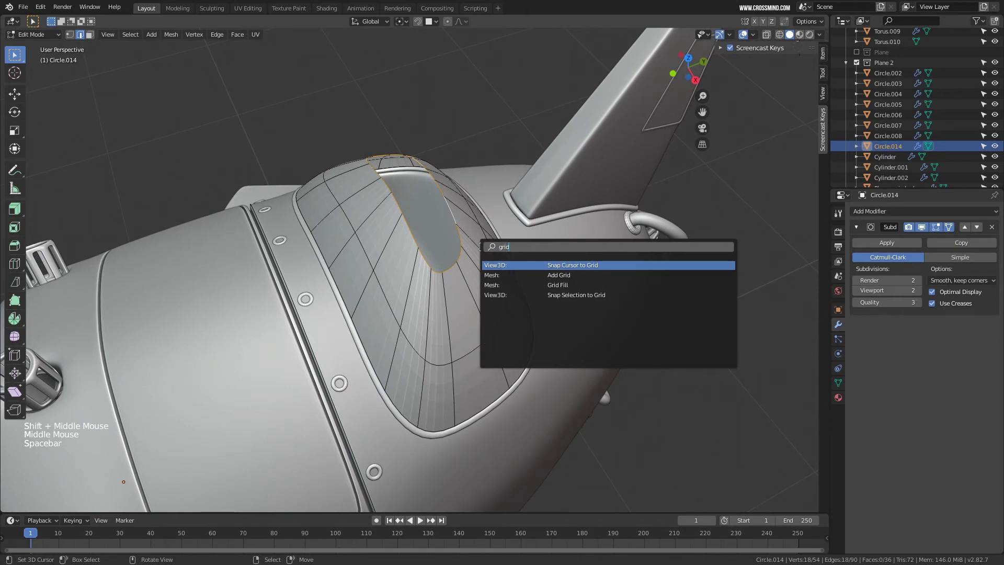
pyautogui.click(577, 283)
pyautogui.moveTo(577, 284); pyautogui.dragTo(556, 224, button='middle')
pyautogui.scroll(-2, 565, 278)
# Leave the canopy's edit mode and apply smooth shading to it.
pyautogui.press('Tab')
pyautogui.moveTo(548, 278); pyautogui.dragTo(490, 238, button='middle')
pyautogui.press('space')
pyautogui.write('shade')
pyautogui.press('Return')
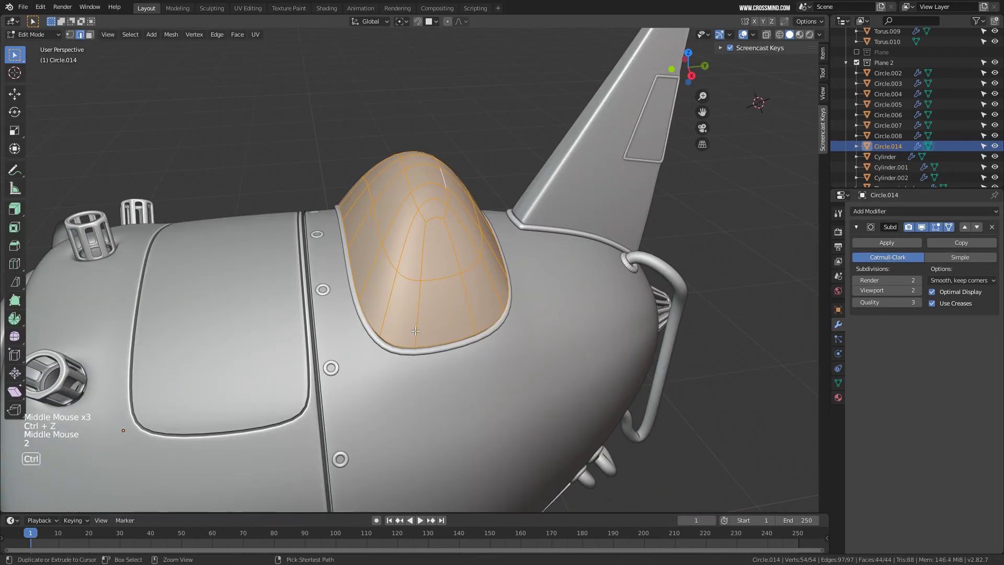
# Add a loop cut around the canopy and slide it down close to its base edge.
pyautogui.hotkey('ctrl', 'r')
pyautogui.click(418, 333)
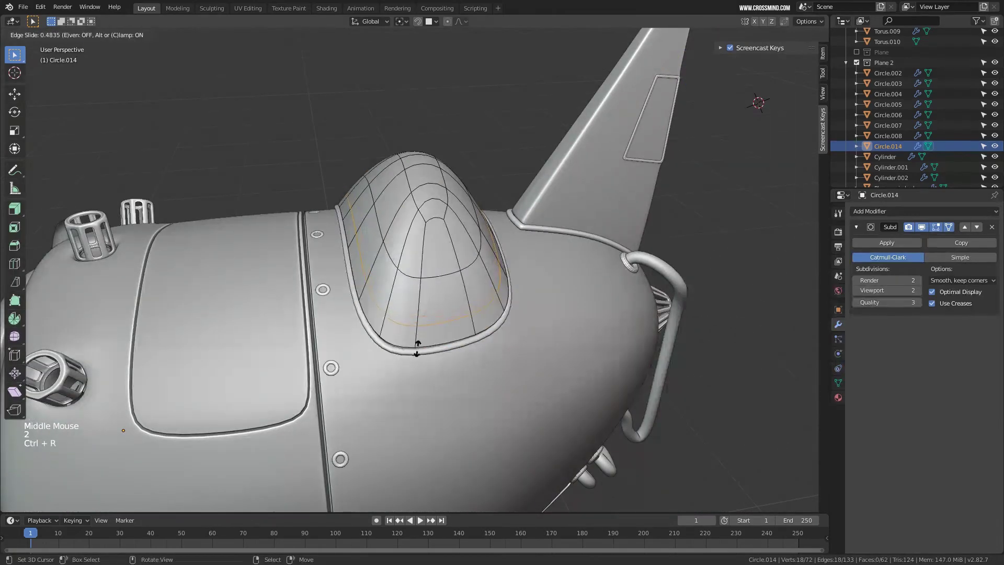
pyautogui.click(422, 371)
pyautogui.moveTo(449, 326)
pyautogui.mouseDown(button='middle')
pyautogui.moveTo(456, 313)
pyautogui.moveTo(452, 328)
pyautogui.mouseUp(button='middle')
# Select the canopy's base edge loop, invert the selection and try Smooth Vertices on it.
pyautogui.rightClick(430, 320)
pyautogui.keyDown('alt'); pyautogui.rightClick(428, 318); pyautogui.keyUp('alt')
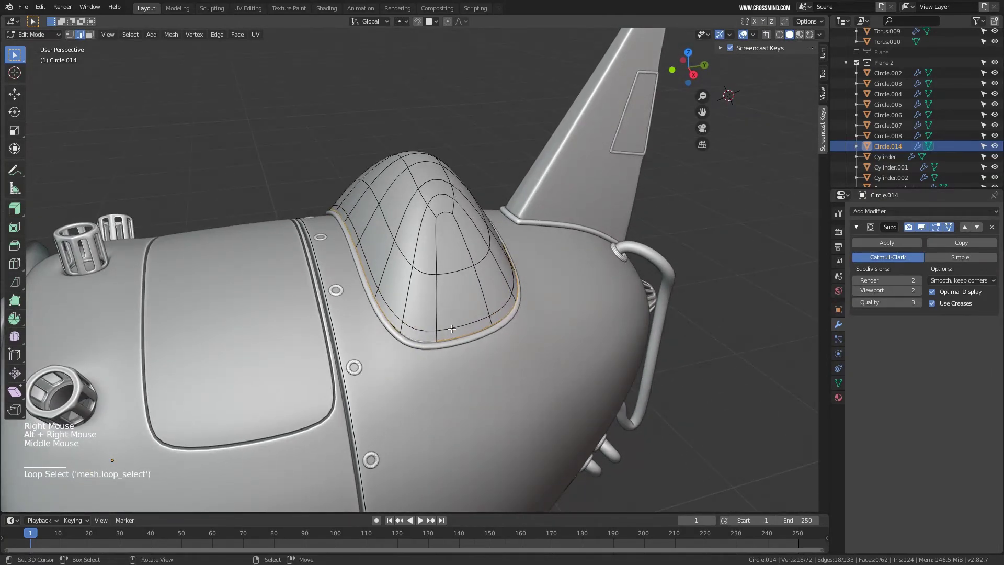
pyautogui.hotkey('ctrl', 'i')
pyautogui.press('space')
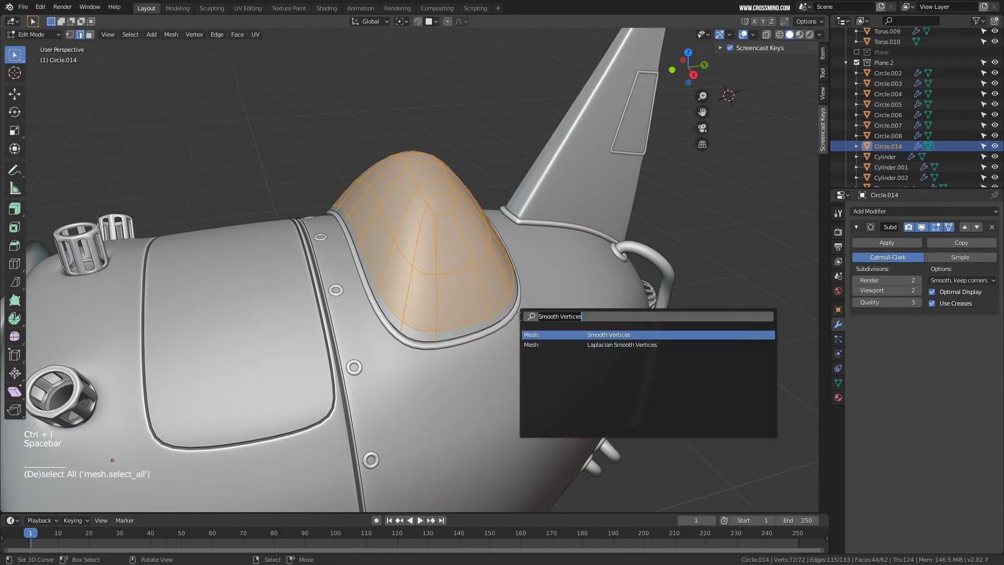
pyautogui.click(623, 338)
pyautogui.moveTo(477, 263); pyautogui.dragTo(486, 275)
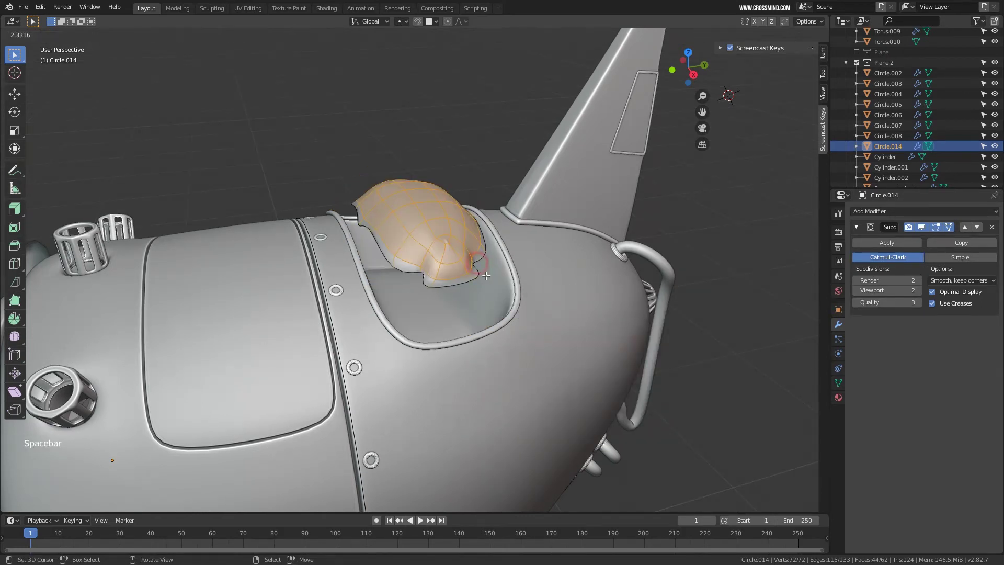
pyautogui.hotkey('ctrl', 'z')
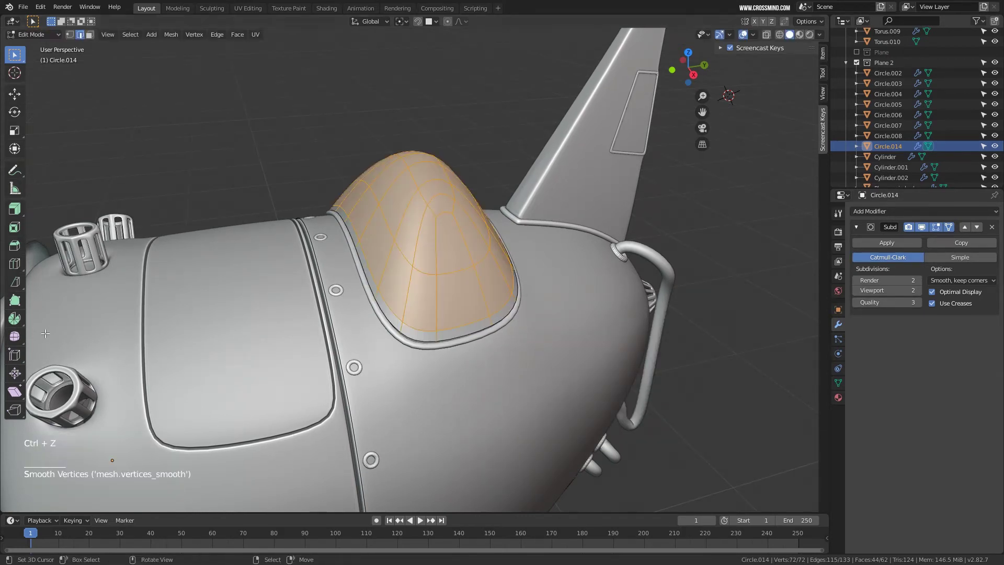
# Activate the Smooth tool, try it on the canopy's selected vertices and undo the smoothing.
pyautogui.click(15, 339)
pyautogui.click(58, 341)
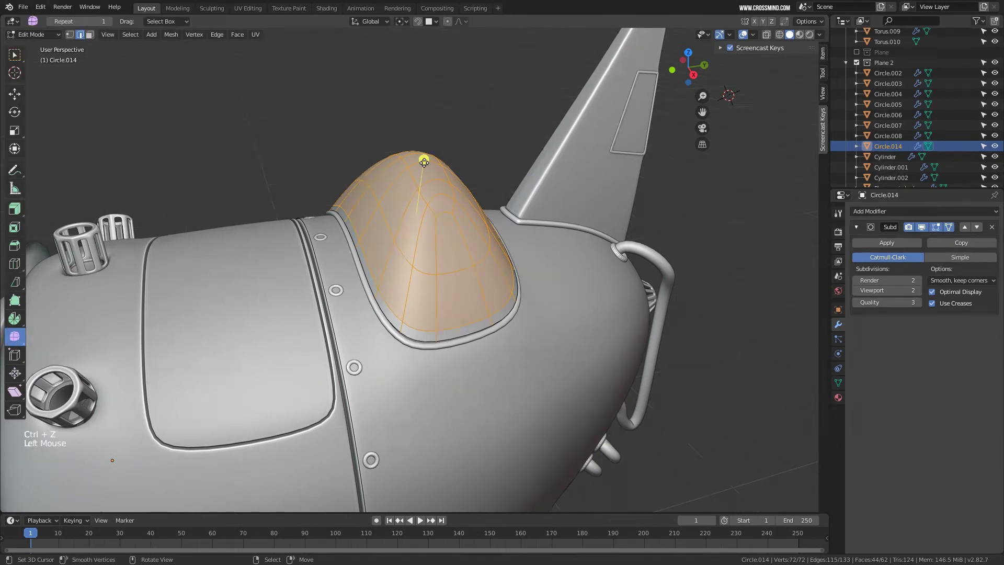
pyautogui.moveTo(424, 163); pyautogui.dragTo(431, 136)
pyautogui.moveTo(495, 62); pyautogui.dragTo(515, 63)
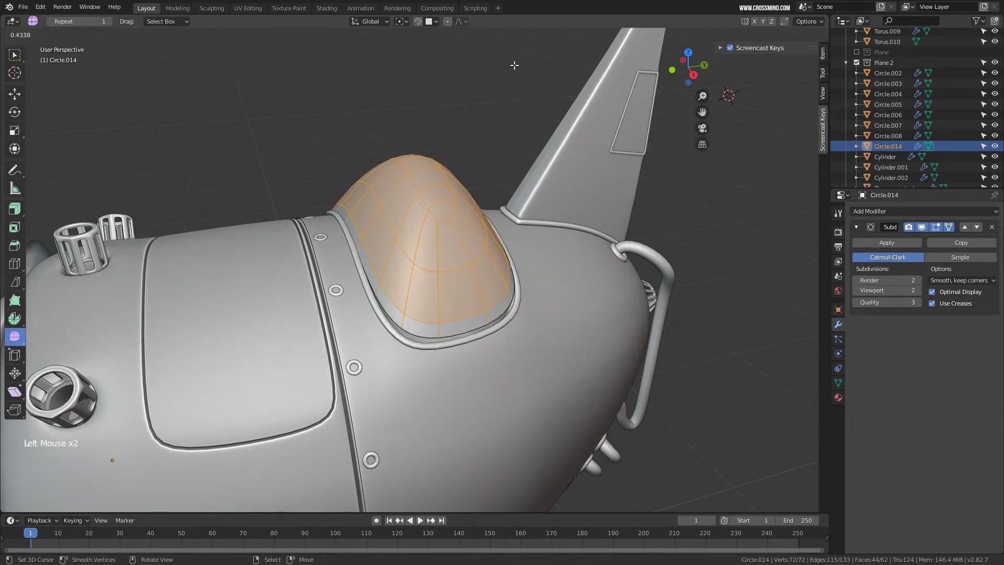
pyautogui.rightClick(515, 63)
pyautogui.keyDown('alt'); pyautogui.rightClick(473, 328); pyautogui.keyUp('alt')
pyautogui.hotkey('ctrl', 'i')
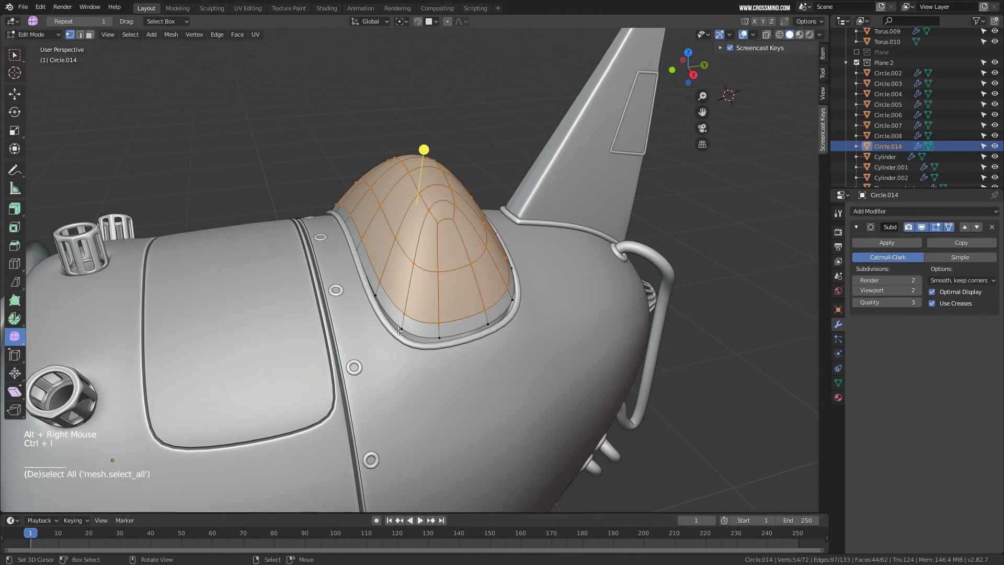
pyautogui.rightClick(399, 330)
pyautogui.hotkey('ctrl', 'z')
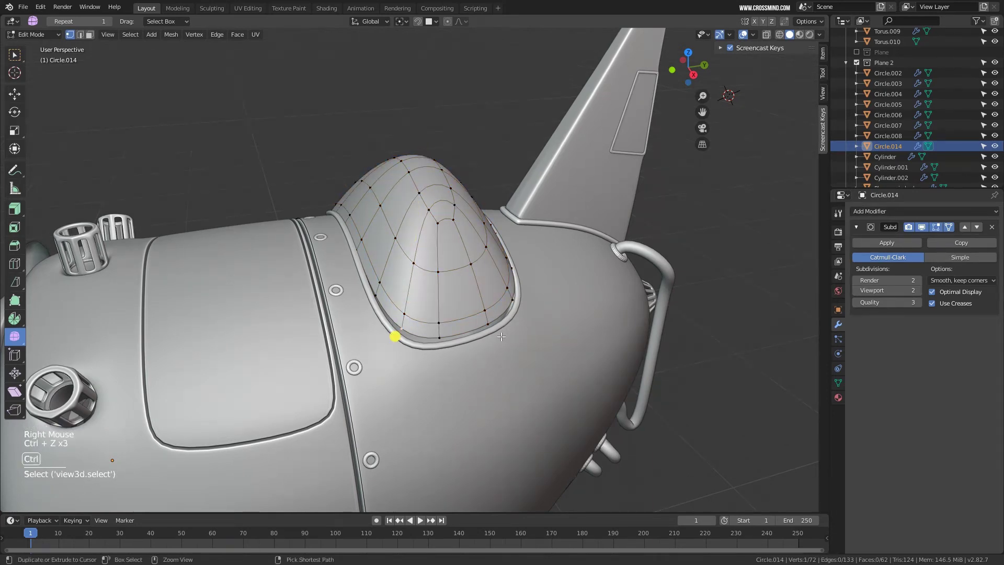
pyautogui.hotkey('ctrl', 'z')
pyautogui.hotkey('ctrl', 'z')
pyautogui.hotkey('ctrl', 'z')
# In vertex select mode, select all canopy vertices except the base edge loop and smooth them by about 0.726.
pyautogui.rightClick(400, 334)
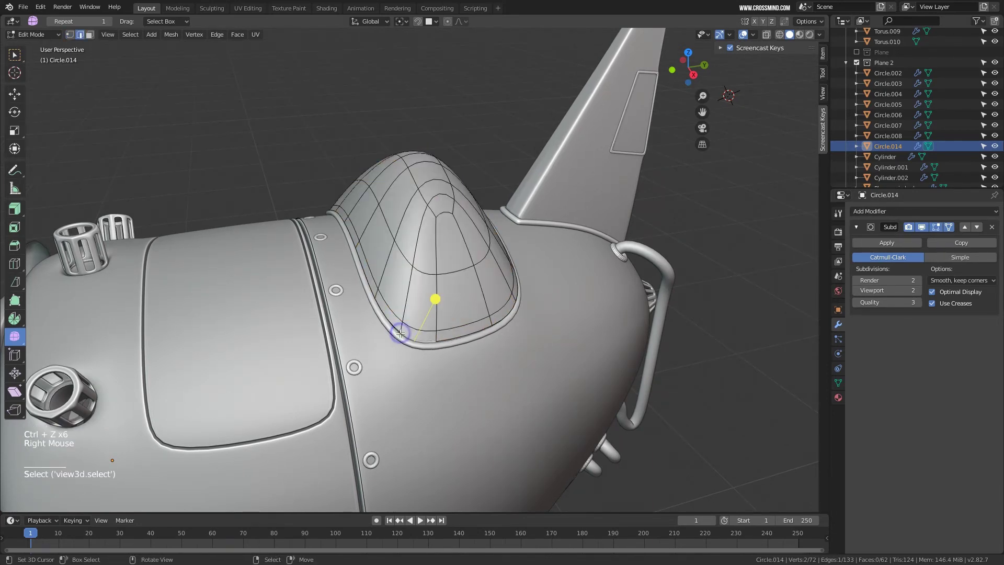
pyautogui.scroll(2, 437, 343)
pyautogui.press('1')
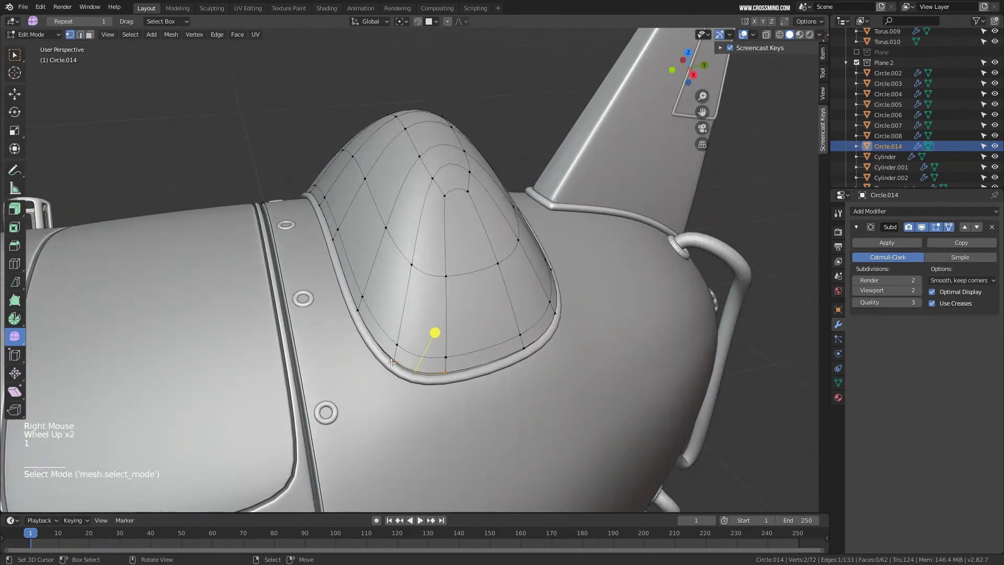
pyautogui.keyDown('alt'); pyautogui.rightClick(499, 370); pyautogui.keyUp('alt')
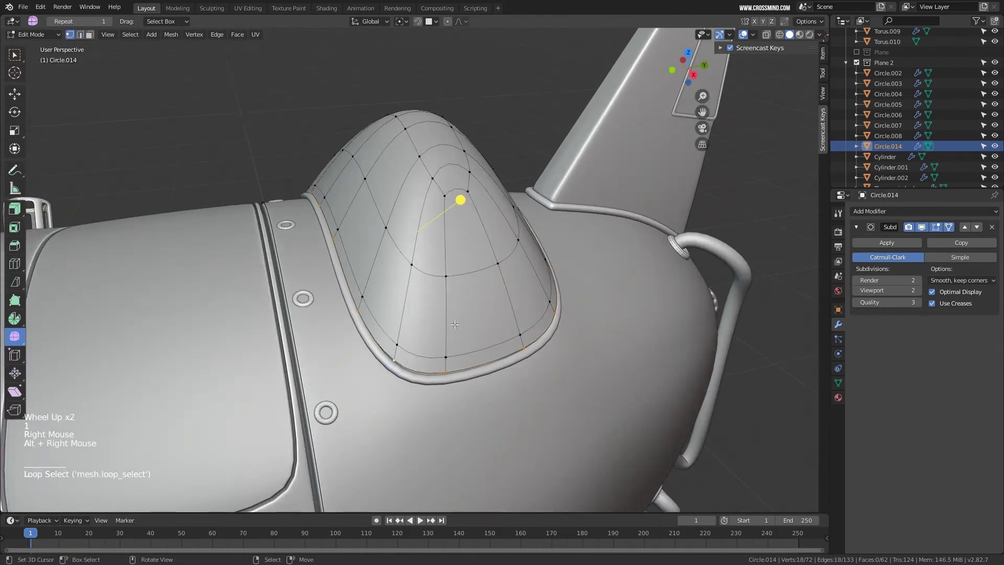
pyautogui.hotkey('ctrl', 'i')
pyautogui.moveTo(434, 117); pyautogui.dragTo(370, 2)
pyautogui.moveTo(382, 294); pyautogui.dragTo(416, 125)
pyautogui.moveTo(415, 126); pyautogui.dragTo(445, 196, button='middle')
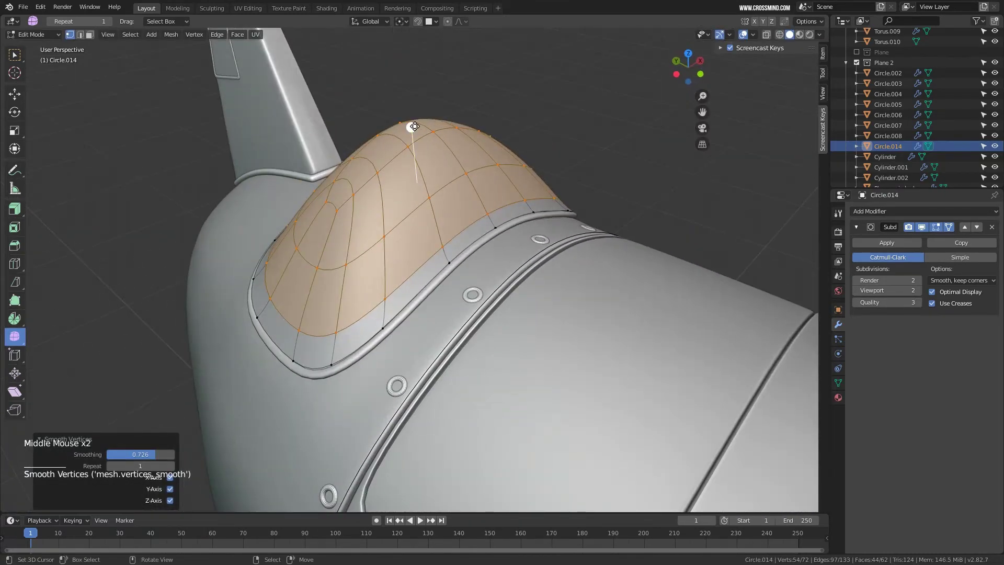
# Round the canopy further with additional Smooth passes on the same vertices, one of them about 0.076.
pyautogui.moveTo(414, 126); pyautogui.dragTo(440, 113)
pyautogui.scroll(-2, 439, 209)
pyautogui.moveTo(440, 210); pyautogui.dragTo(442, 303, button='middle')
pyautogui.scroll(1, 444, 262)
pyautogui.keyDown('shift'); pyautogui.scroll(1, 442, 303); pyautogui.keyUp('shift')
pyautogui.scroll(5, 442, 304)
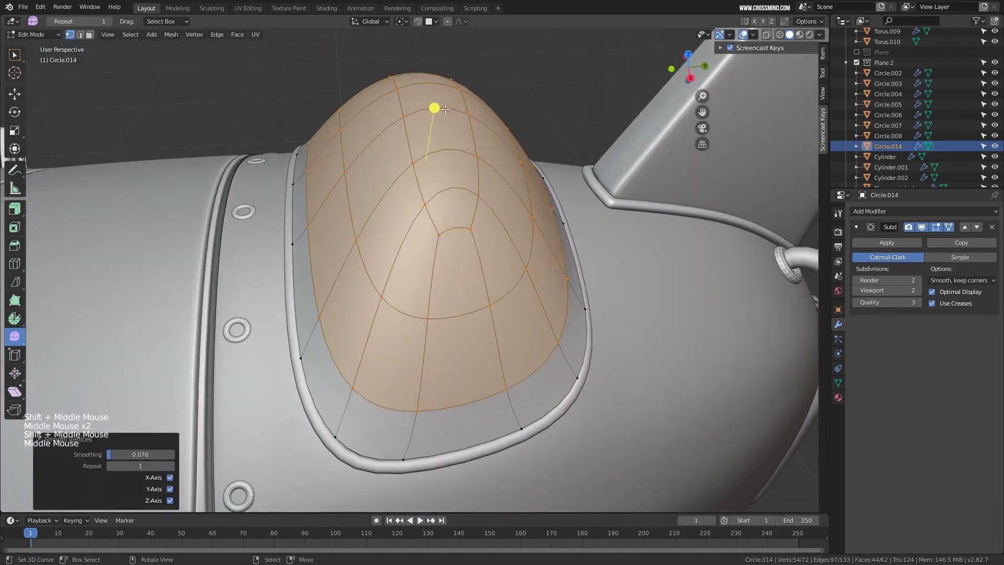
pyautogui.moveTo(434, 108); pyautogui.dragTo(440, 131)
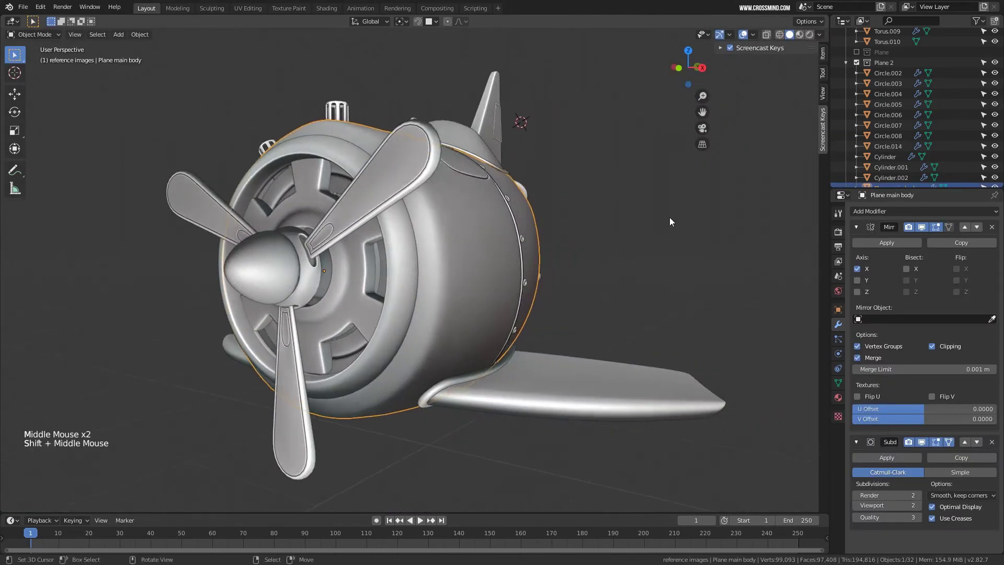
# Frame the whole airplane in the viewport and examine the complete model from the front and the side.
pyautogui.rightClick(645, 205)
pyautogui.scroll(-1, 645, 205)
pyautogui.moveTo(644, 205); pyautogui.dragTo(575, 230, button='middle')
pyautogui.scroll(-2, 629, 202)
pyautogui.press('a')
pyautogui.press('KP_Decimal')
pyautogui.keyDown('shift'); pyautogui.moveTo(575, 231); pyautogui.dragTo(553, 246, button='middle'); pyautogui.keyUp('shift')
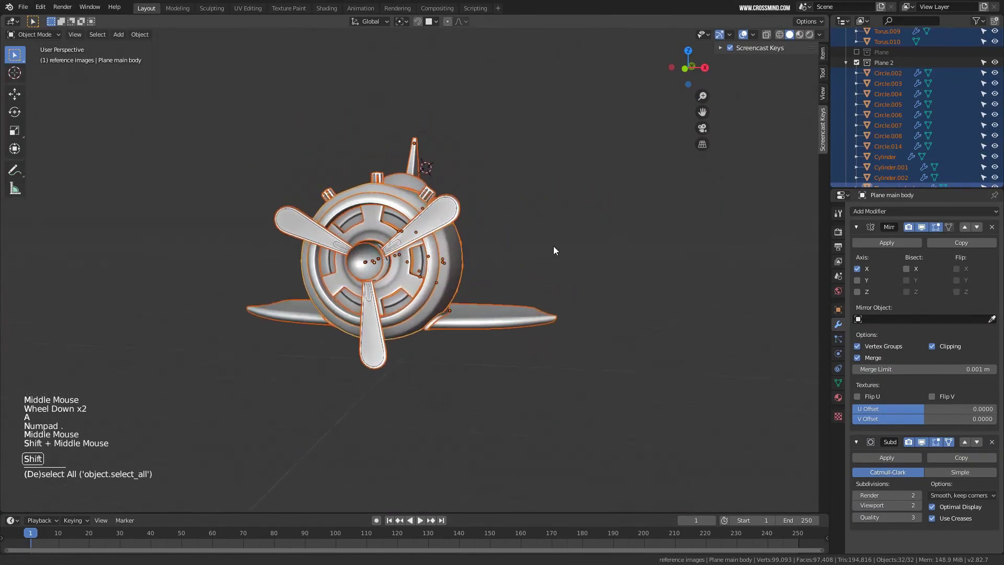
pyautogui.scroll(2, 554, 245)
pyautogui.click(621, 240)
pyautogui.rightClick(679, 237)
pyautogui.moveTo(679, 236); pyautogui.dragTo(562, 247, button='middle')
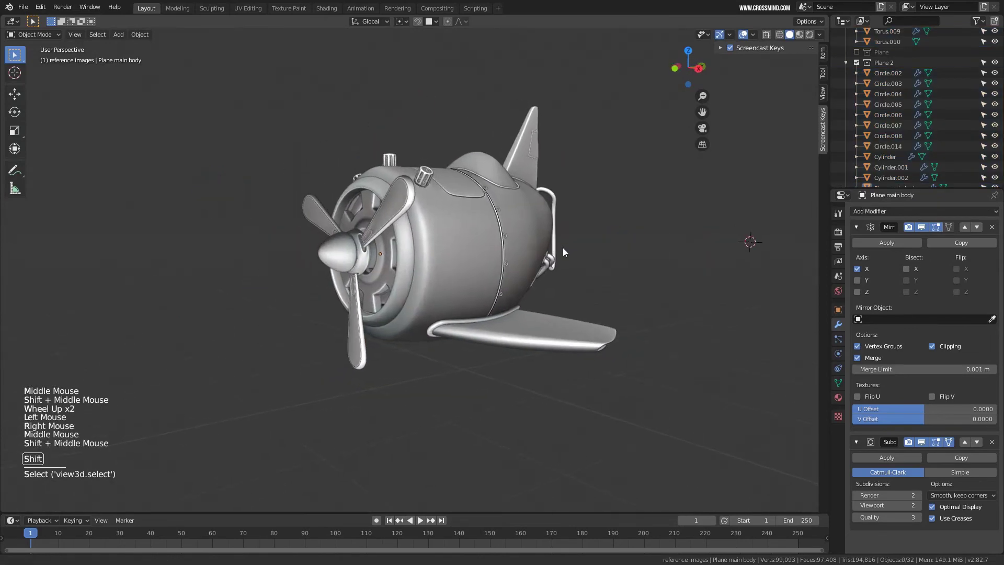
# Examine the airplane's body and propeller from several angles in Material Preview shading.
pyautogui.rightClick(476, 238)
pyautogui.moveTo(476, 238); pyautogui.dragTo(553, 245, button='middle')
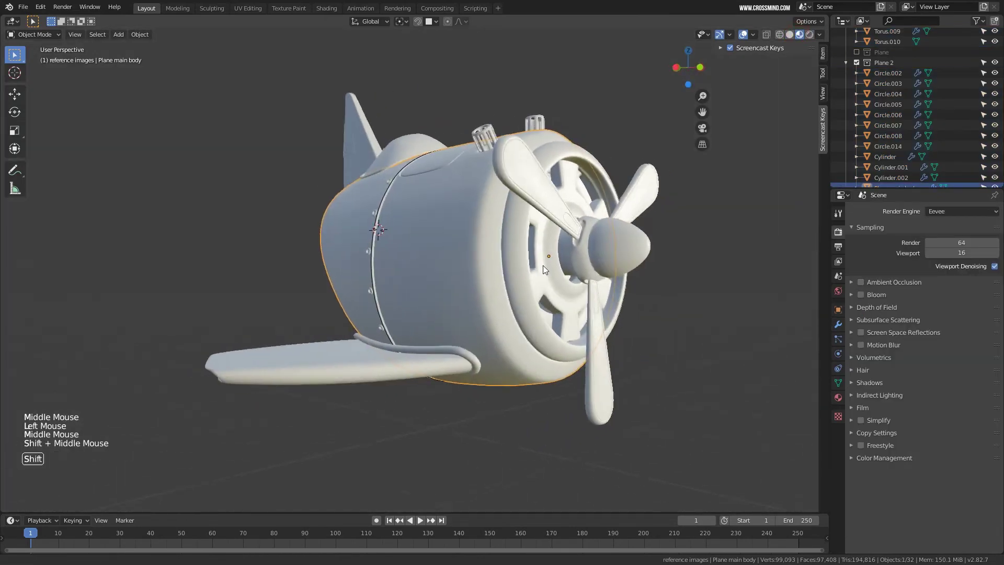
pyautogui.moveTo(543, 265)
pyautogui.mouseDown(button='middle')
pyautogui.moveTo(377, 262)
pyautogui.moveTo(450, 266)
pyautogui.moveTo(563, 295)
pyautogui.mouseUp(button='middle')
pyautogui.click(820, 35)
pyautogui.scroll(1, 450, 267)
pyautogui.scroll(1, 548, 288)
pyautogui.moveTo(562, 295)
pyautogui.mouseDown(button='middle')
pyautogui.moveTo(577, 303)
pyautogui.moveTo(471, 314)
pyautogui.mouseUp(button='middle')
pyautogui.scroll(-1, 471, 314)
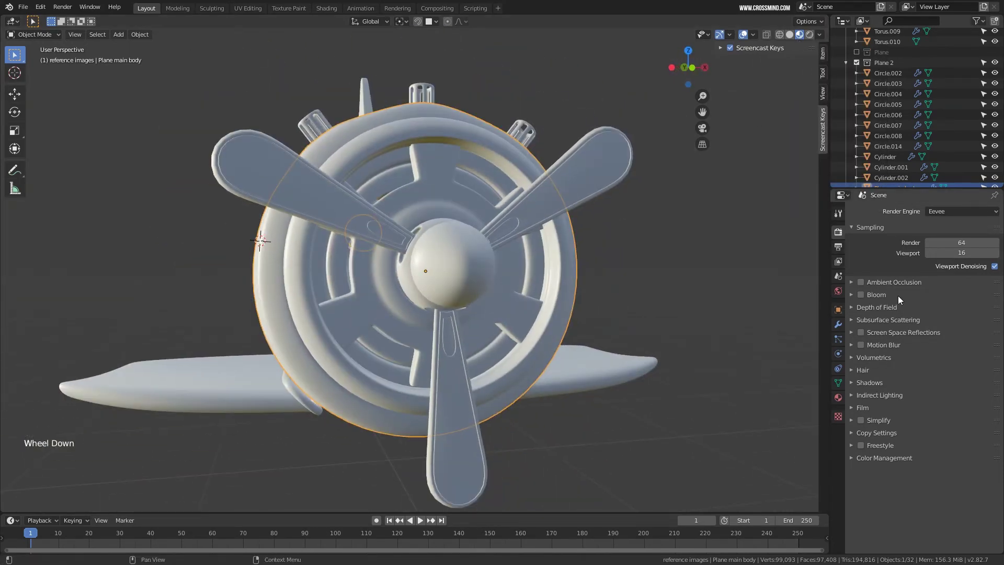
pyautogui.moveTo(625, 269); pyautogui.dragTo(661, 266, button='middle')
pyautogui.keyDown('shift'); pyautogui.moveTo(662, 266); pyautogui.dragTo(701, 236, button='middle'); pyautogui.keyUp('shift')
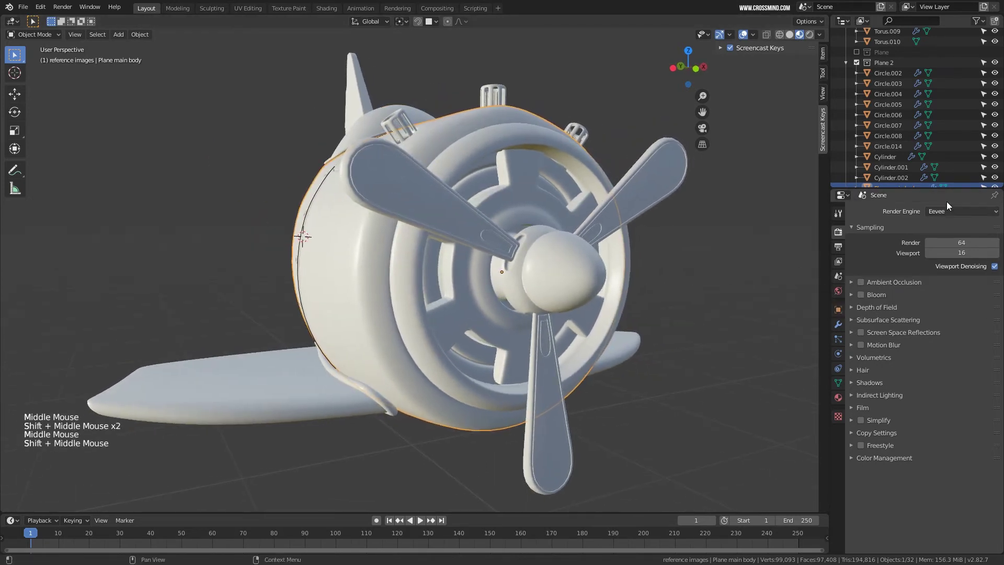
# Enable Ambient Occlusion with a distance of 0.43 m and save the file.
pyautogui.click(862, 283)
pyautogui.click(852, 283)
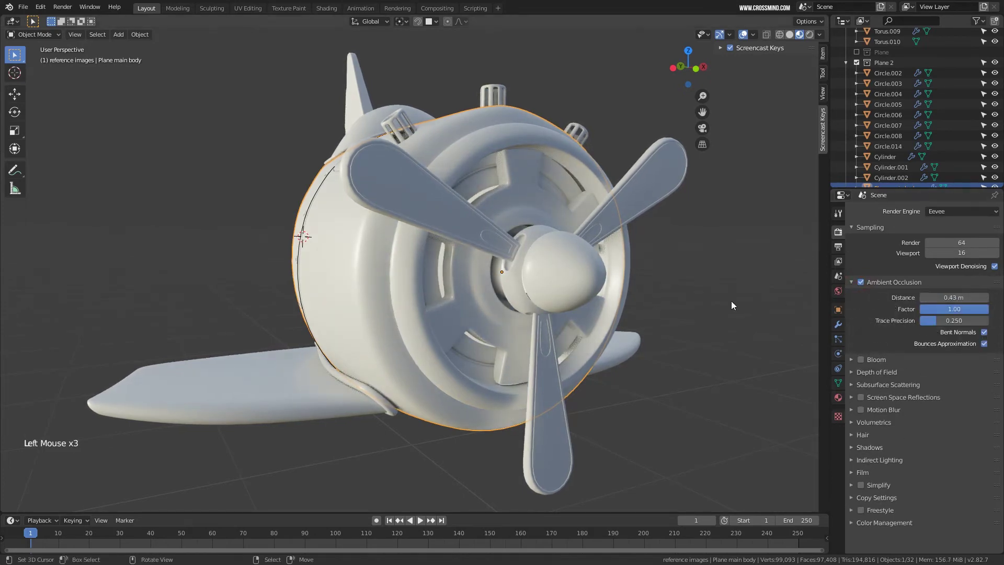
pyautogui.moveTo(731, 300); pyautogui.dragTo(565, 288, button='middle')
pyautogui.rightClick(713, 256)
pyautogui.hotkey('ctrl', 's')
# Select the wing object and open its mesh for editing at the open end.
pyautogui.rightClick(491, 265)
pyautogui.moveTo(565, 288); pyautogui.dragTo(539, 254, button='middle')
pyautogui.scroll(-2, 629, 305)
pyautogui.scroll(1, 658, 319)
pyautogui.rightClick(670, 327)
pyautogui.press('Tab')
pyautogui.scroll(3, 630, 317)
pyautogui.scroll(3, 540, 254)
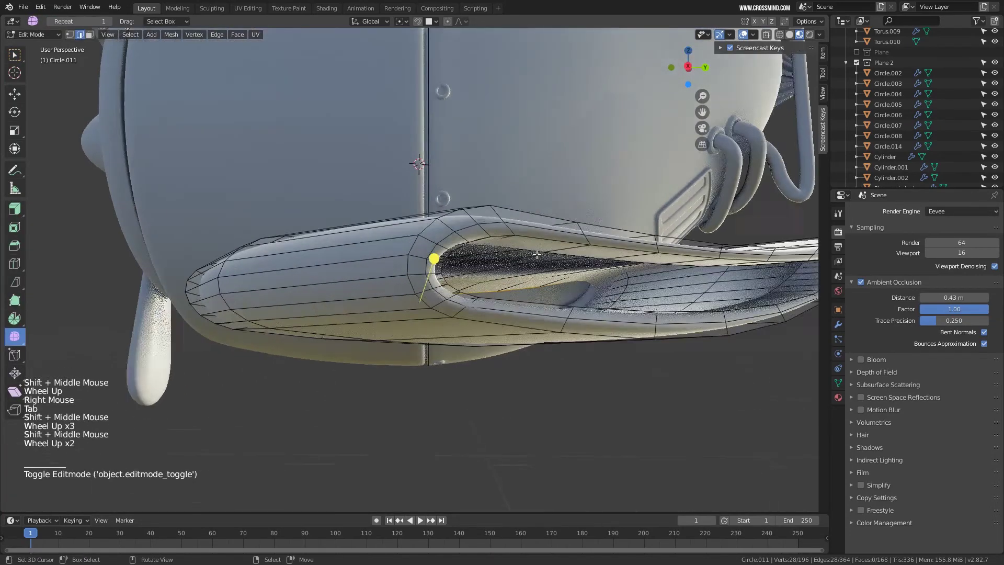
# Extrude the inner edge loop at the wing's open end, scale it inward, and scale it vertically to 0.934.
pyautogui.rightClick(541, 241)
pyautogui.keyDown('alt'); pyautogui.rightClick(542, 240); pyautogui.keyUp('alt')
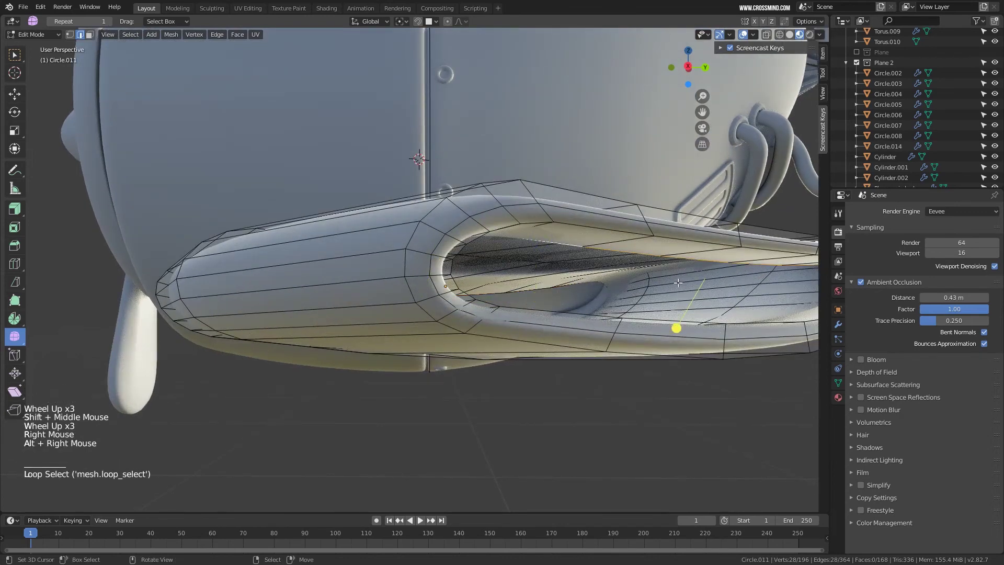
pyautogui.moveTo(678, 283); pyautogui.dragTo(680, 285, button='middle')
pyautogui.press('e')
pyautogui.press('s')
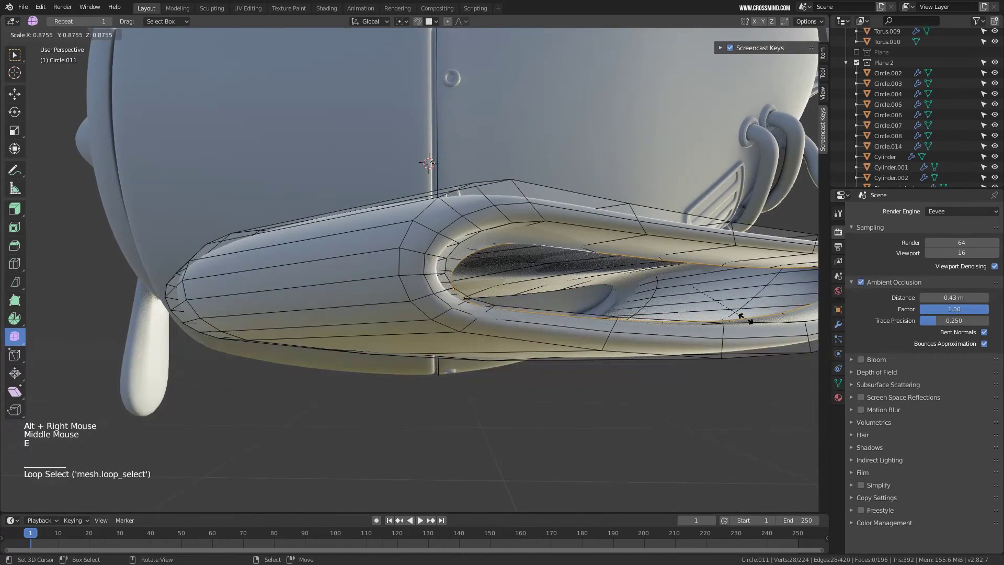
pyautogui.click(745, 318)
pyautogui.press('s')
pyautogui.press('z')
pyautogui.click(740, 311)
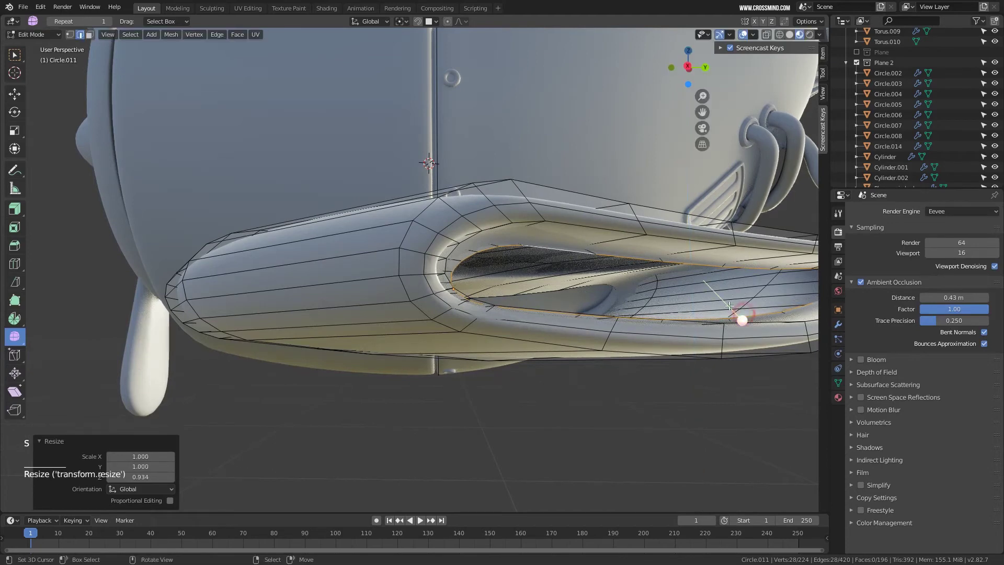
# Extrude the opening's inner edge loop again, scale it inward to about 0.91, and check the wing in Object Mode.
pyautogui.moveTo(740, 318); pyautogui.dragTo(742, 320, button='middle')
pyautogui.press('e')
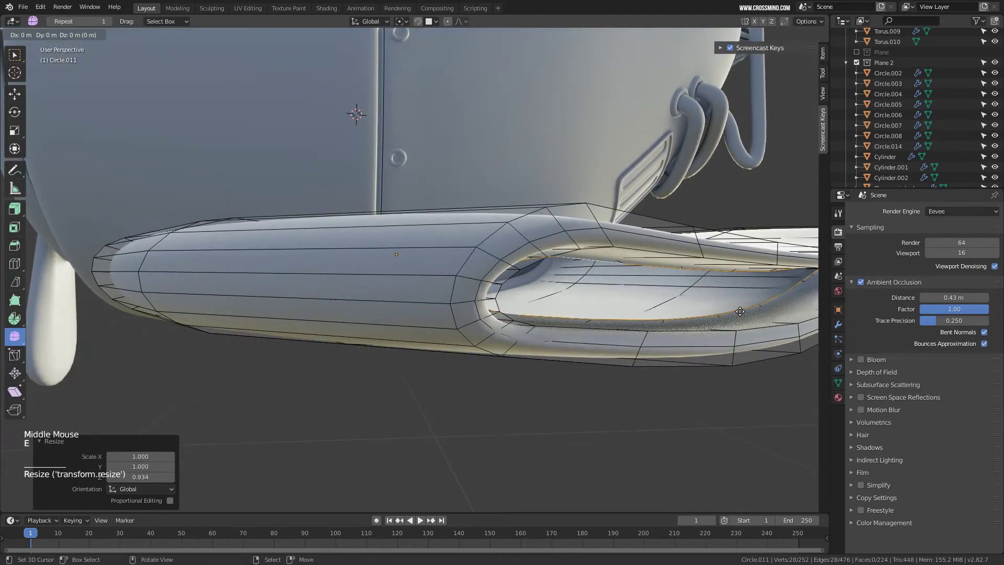
pyautogui.click(740, 312)
pyautogui.press('s')
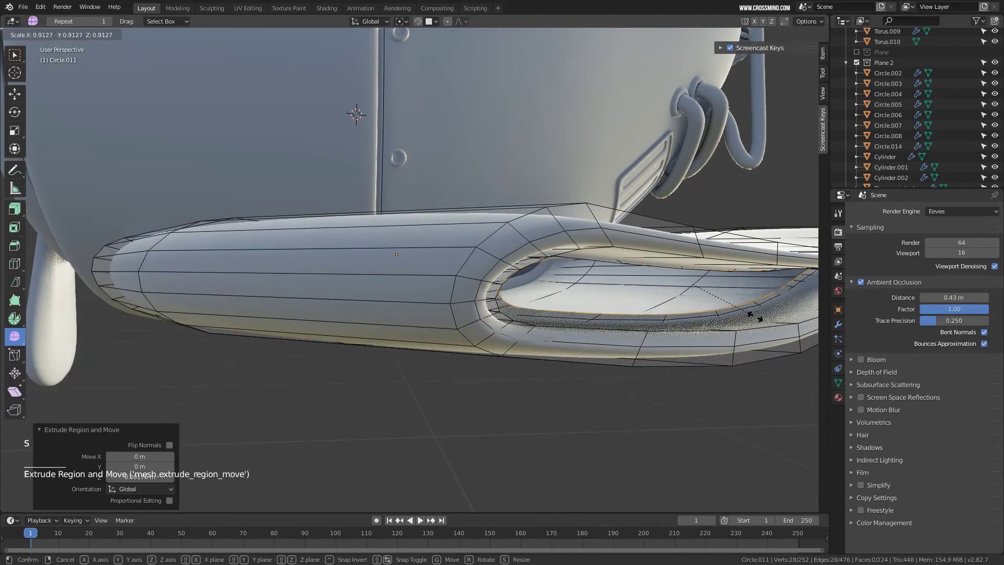
pyautogui.click(755, 316)
pyautogui.scroll(-1, 733, 327)
pyautogui.moveTo(673, 325); pyautogui.dragTo(623, 290, button='middle')
pyautogui.press('Tab')
pyautogui.scroll(-1, 686, 312)
pyautogui.press('Tab')
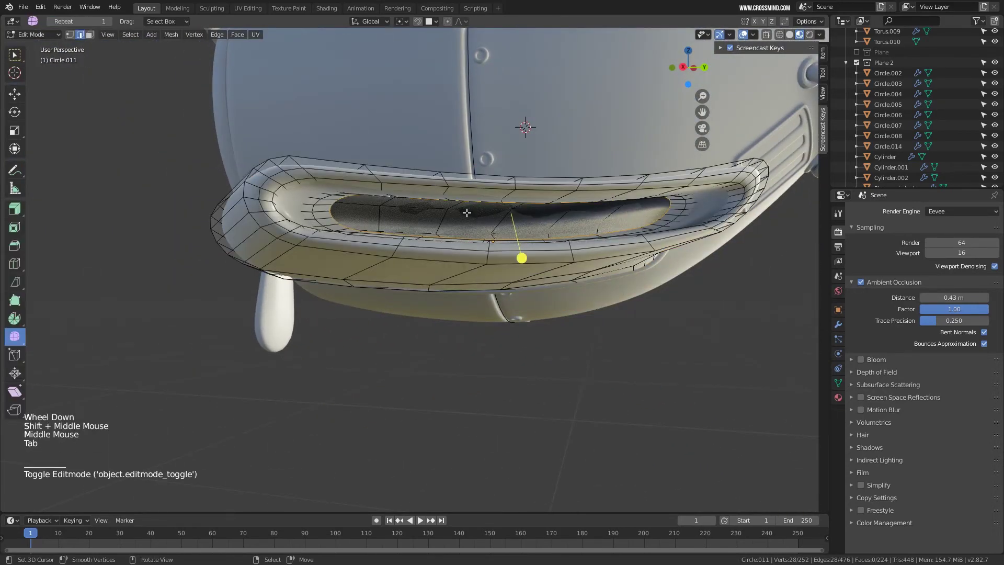
# Create three separate faces bridging the wing opening, each between a pair of opposite edges.
pyautogui.rightClick(430, 201)
pyautogui.moveTo(430, 201); pyautogui.dragTo(401, 231, button='middle')
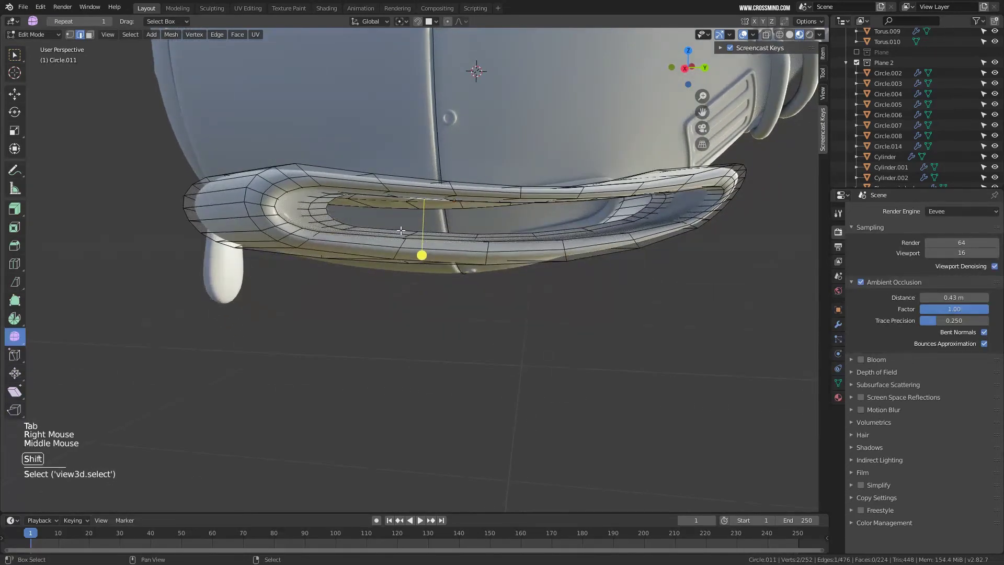
pyautogui.moveTo(461, 227); pyautogui.dragTo(590, 130, button='middle')
pyautogui.press('f')
pyautogui.rightClick(515, 203)
pyautogui.press('f')
pyautogui.rightClick(606, 197)
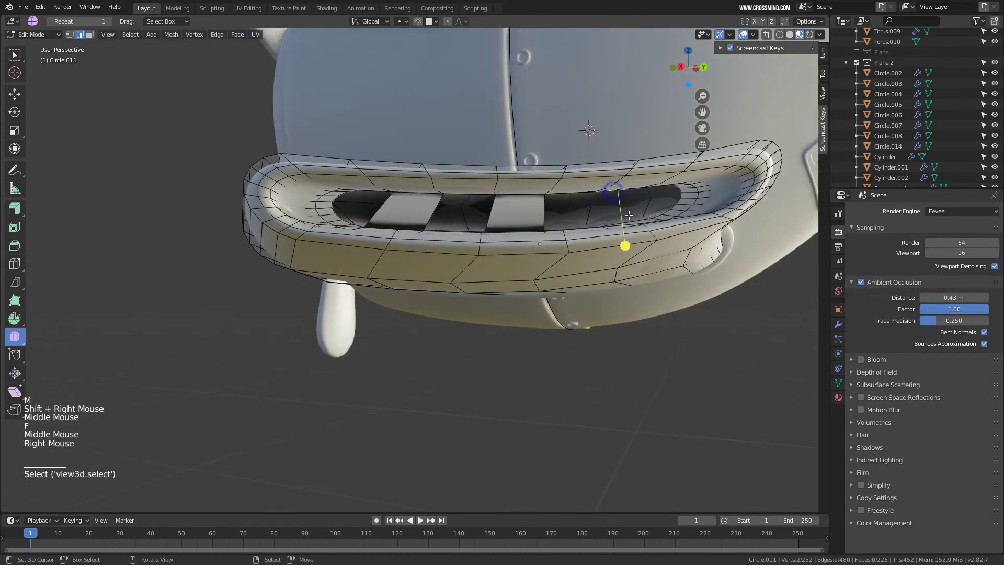
pyautogui.moveTo(606, 197); pyautogui.dragTo(547, 214, button='middle')
pyautogui.keyDown('shift'); pyautogui.rightClick(615, 220); pyautogui.keyUp('shift')
pyautogui.press('f')
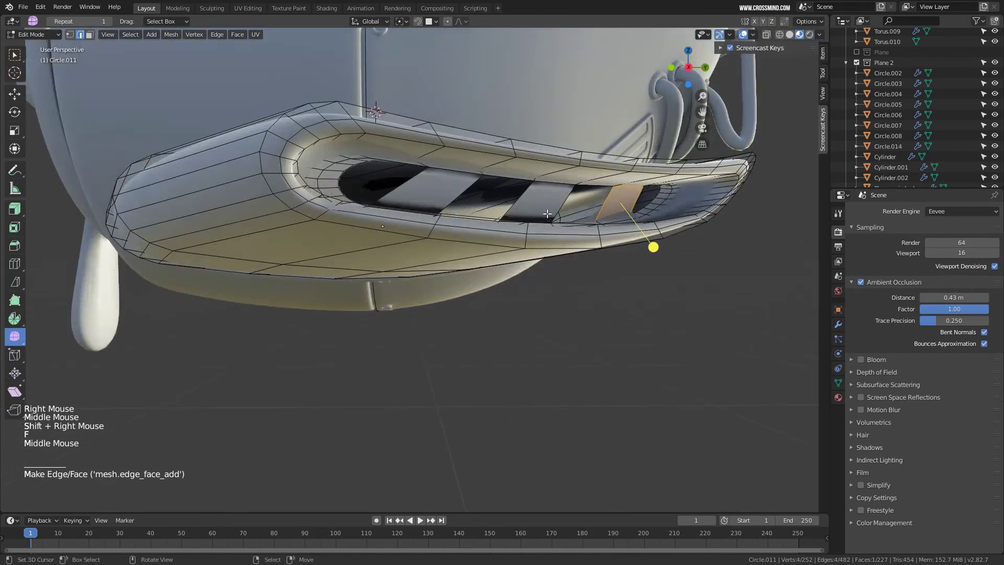
# Add two centered loop cuts across each of the three faces bridging the wing opening.
pyautogui.hotkey('ctrl', 'r')
pyautogui.click(561, 207)
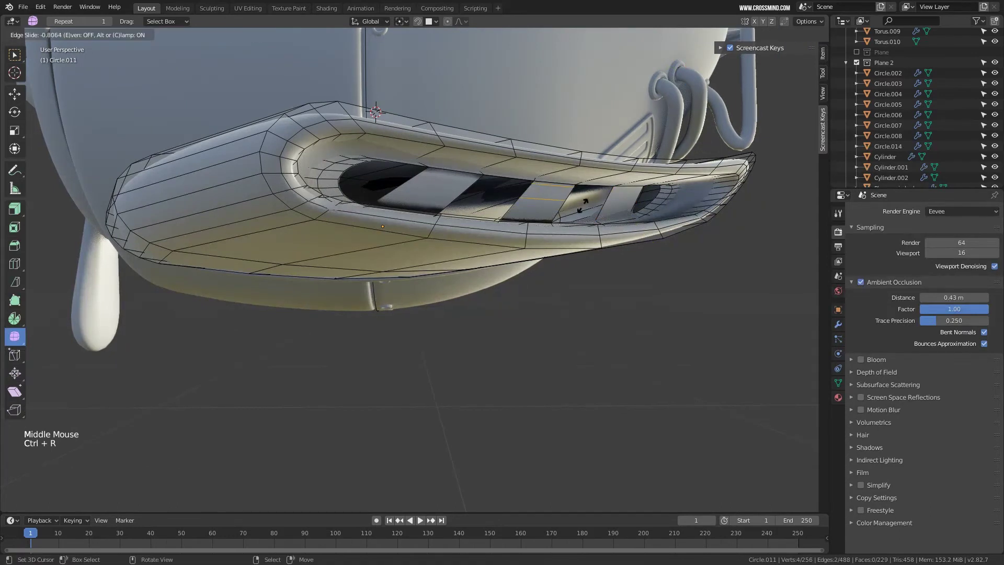
pyautogui.rightClick(609, 202)
pyautogui.click(609, 202)
pyautogui.rightClick(610, 202)
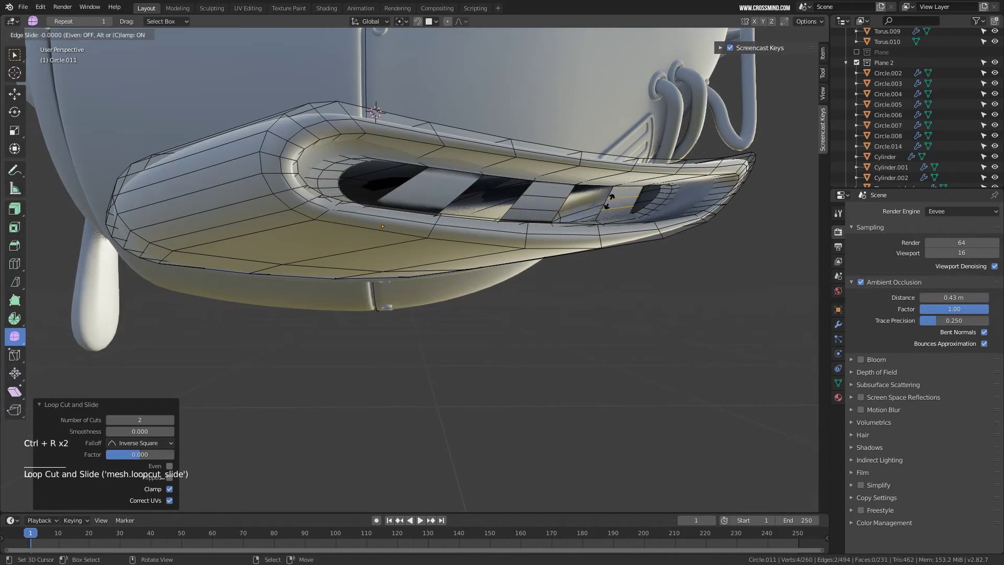
pyautogui.click(440, 192)
pyautogui.rightClick(440, 192)
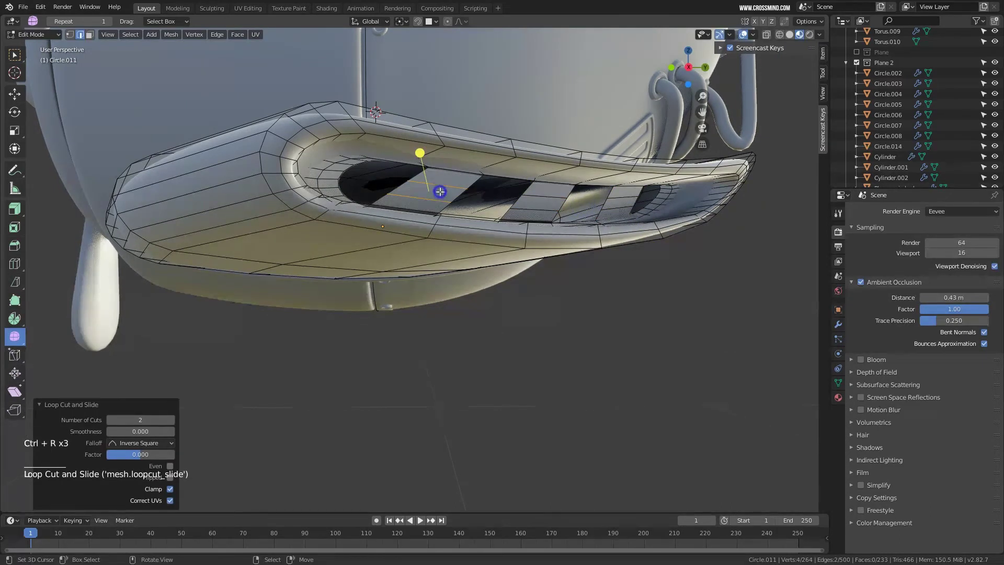
# Select the side edges of the bridging faces along the gaps in the wing opening.
pyautogui.rightClick(411, 176)
pyautogui.keyDown('alt'); pyautogui.rightClick(513, 203); pyautogui.keyUp('alt')
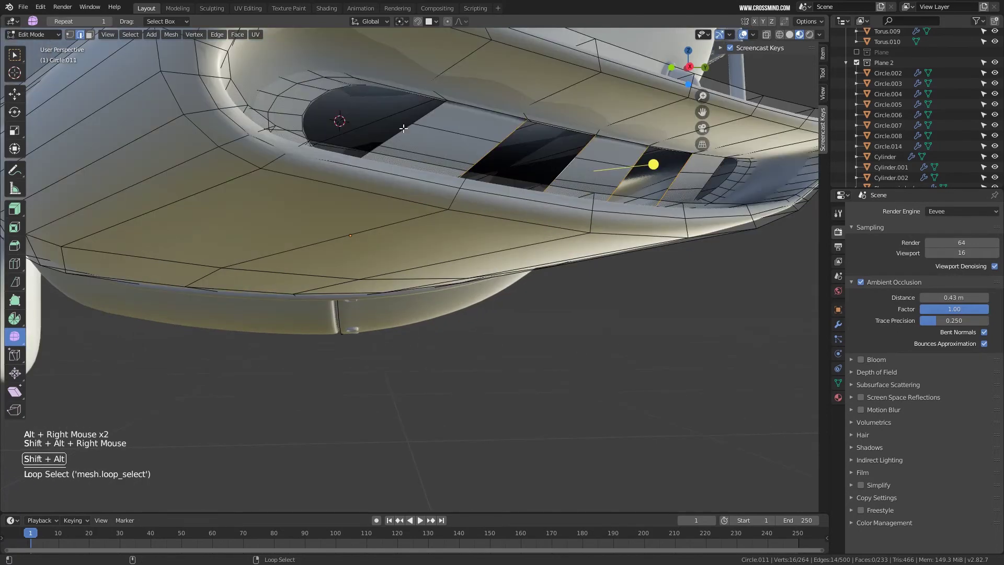
# Extrude the selected slat edges inside the wing's tip opening along the global Z axis and check the shaded wing.
pyautogui.moveTo(541, 177); pyautogui.dragTo(540, 178, button='middle')
pyautogui.press('e')
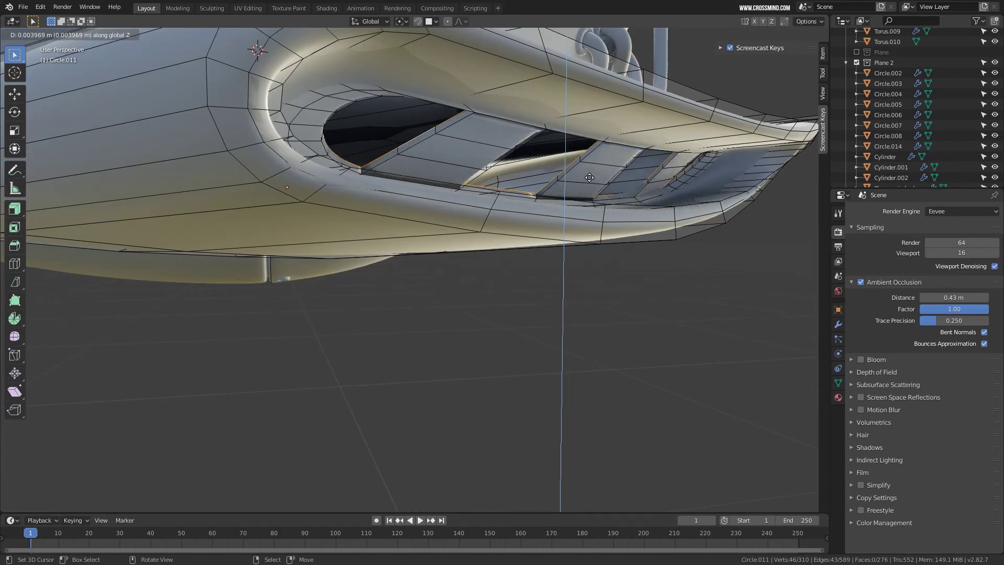
pyautogui.click(590, 180)
pyautogui.moveTo(594, 179); pyautogui.dragTo(556, 220, button='middle')
pyautogui.press('Tab')
pyautogui.scroll(-2, 558, 207)
pyautogui.moveTo(556, 220); pyautogui.dragTo(591, 253, button='middle')
pyautogui.scroll(-1, 547, 210)
# Bevel the edge loop running along the side of the wing with an offset of 0.0132 m and 1 segment.
pyautogui.press('Tab')
pyautogui.scroll(1, 564, 245)
pyautogui.rightClick(513, 231)
pyautogui.keyDown('alt'); pyautogui.rightClick(513, 231); pyautogui.keyUp('alt')
pyautogui.scroll(1, 591, 253)
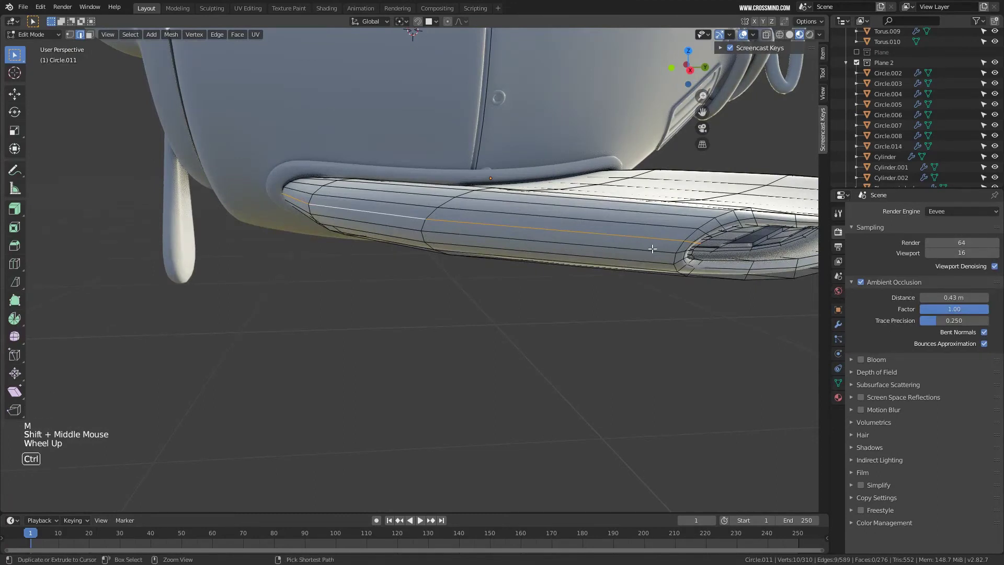
pyautogui.hotkey('ctrl', 'v')
pyautogui.press('Escape')
pyautogui.hotkey('ctrl', 'b')
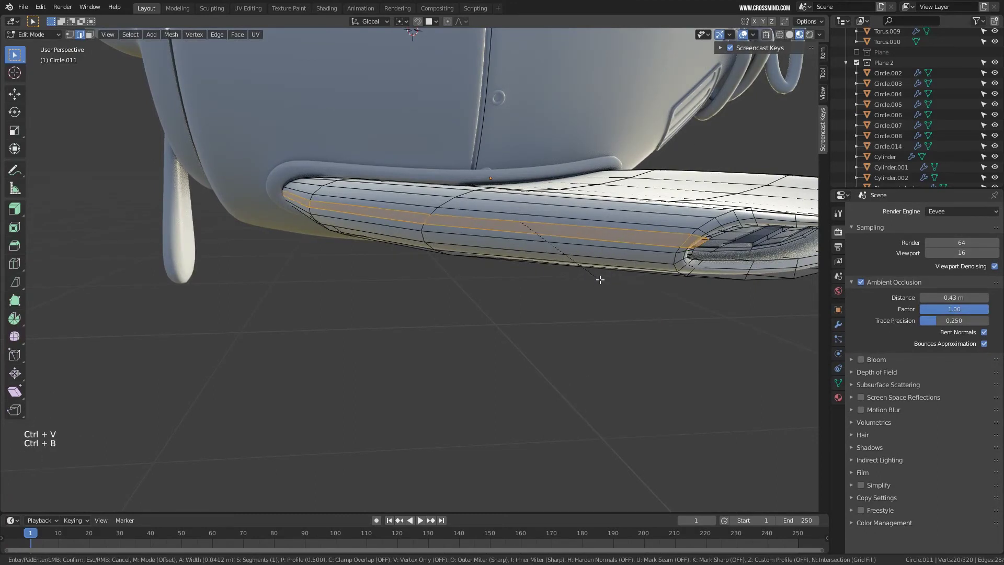
pyautogui.click(596, 279)
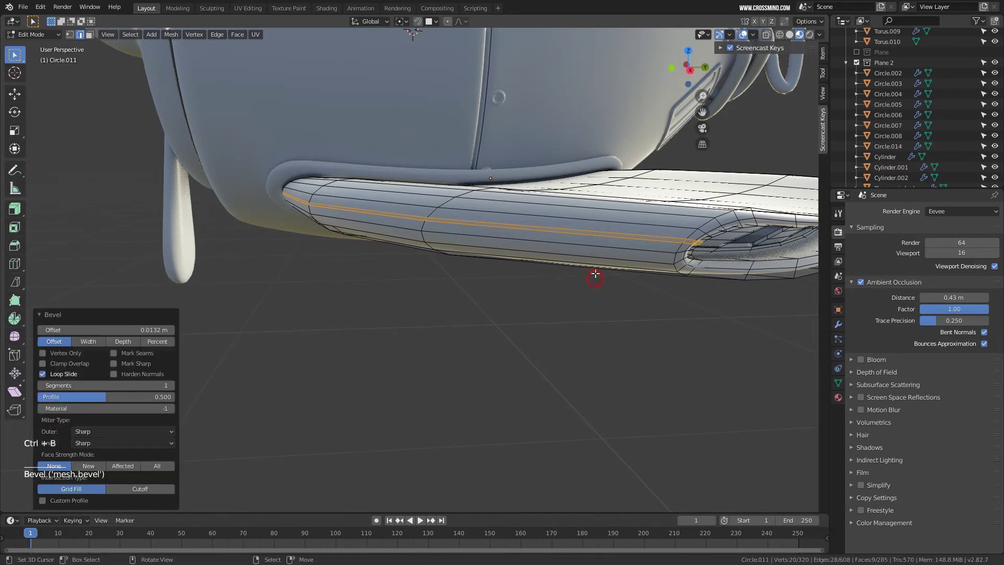
pyautogui.keyDown('shift'); pyautogui.moveTo(594, 278); pyautogui.dragTo(573, 276, button='middle'); pyautogui.keyUp('shift')
# Extrude the beveled strip on the wing along its normals to form a thin seam line, redoing the first attempt.
pyautogui.moveTo(14, 210); pyautogui.dragTo(62, 233)
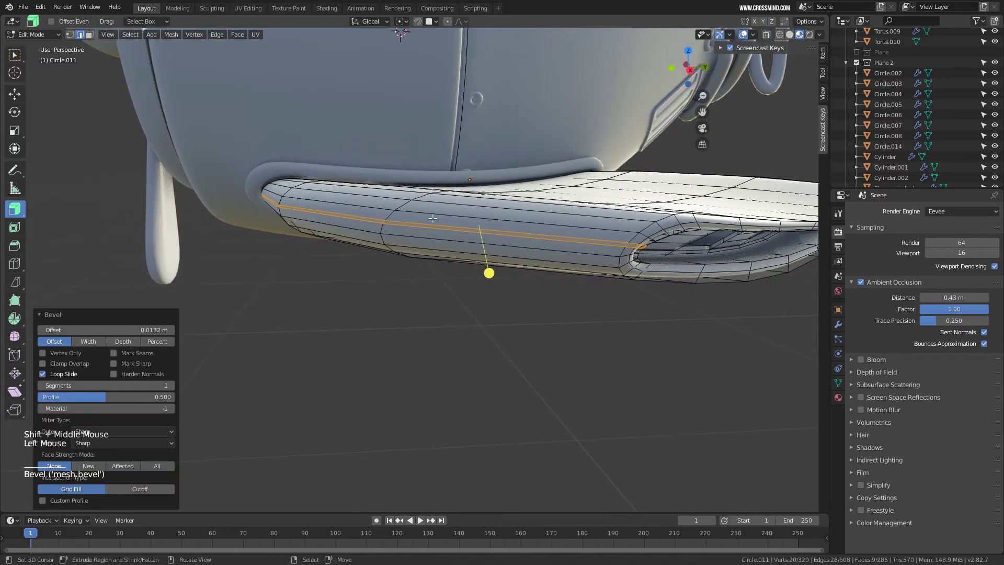
pyautogui.moveTo(486, 273); pyautogui.dragTo(488, 274)
pyautogui.scroll(3, 492, 260)
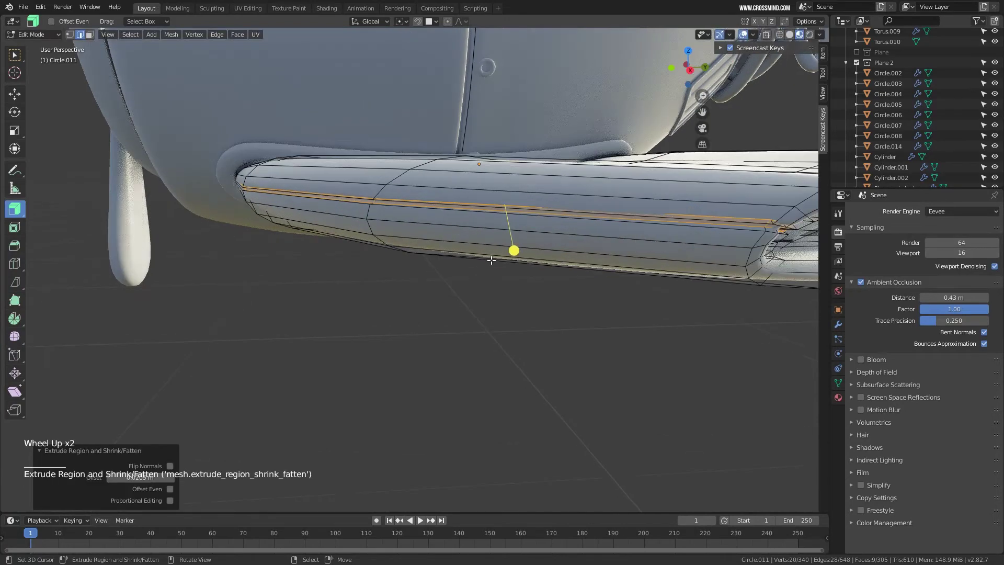
pyautogui.moveTo(491, 260)
pyautogui.mouseDown(button='middle')
pyautogui.moveTo(522, 253)
pyautogui.moveTo(502, 252)
pyautogui.mouseUp(button='middle')
pyautogui.hotkey('ctrl', 'z')
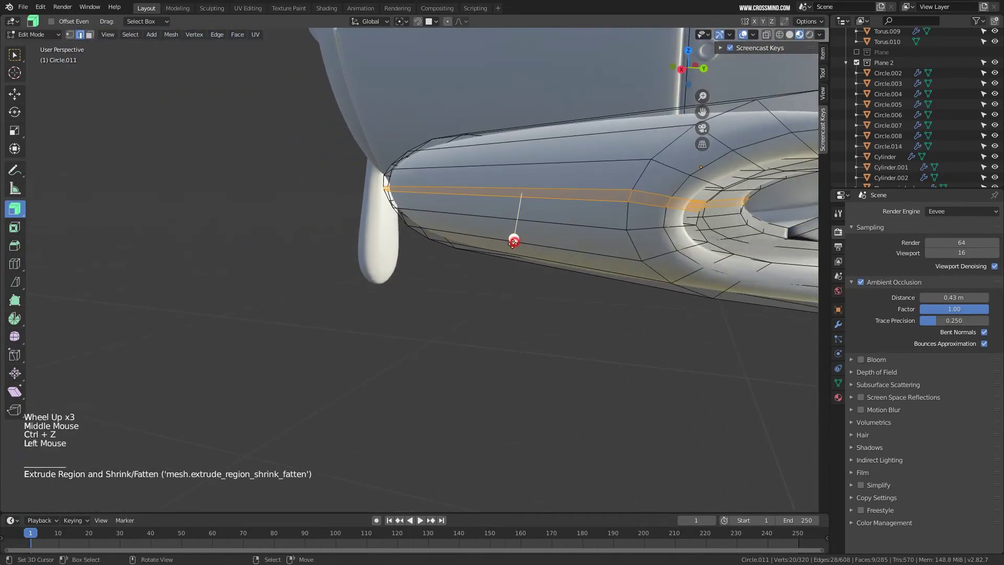
pyautogui.moveTo(514, 243); pyautogui.dragTo(514, 247)
pyautogui.scroll(-2, 518, 238)
pyautogui.press('Tab')
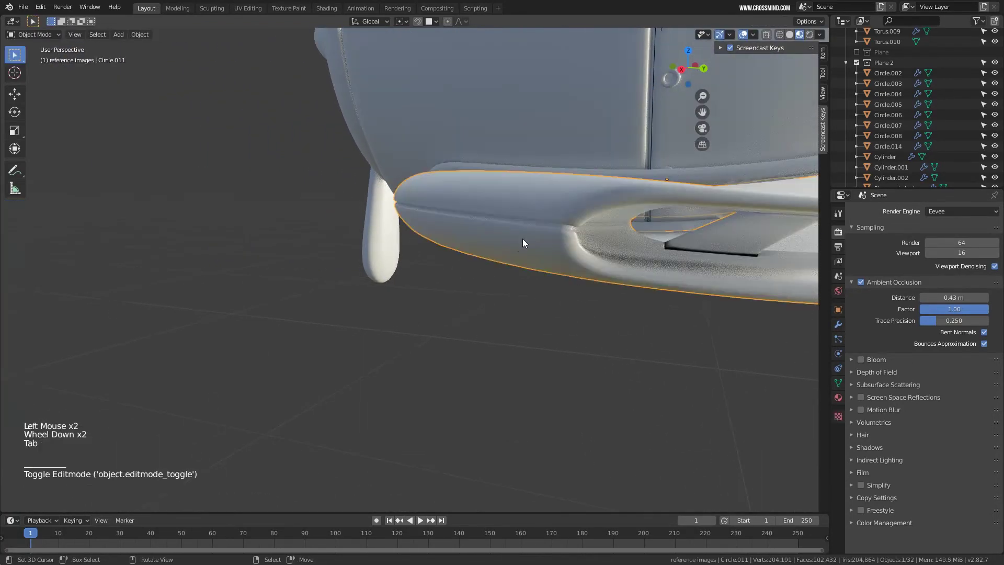
pyautogui.moveTo(523, 239); pyautogui.dragTo(530, 218, button='middle')
pyautogui.scroll(-2, 575, 252)
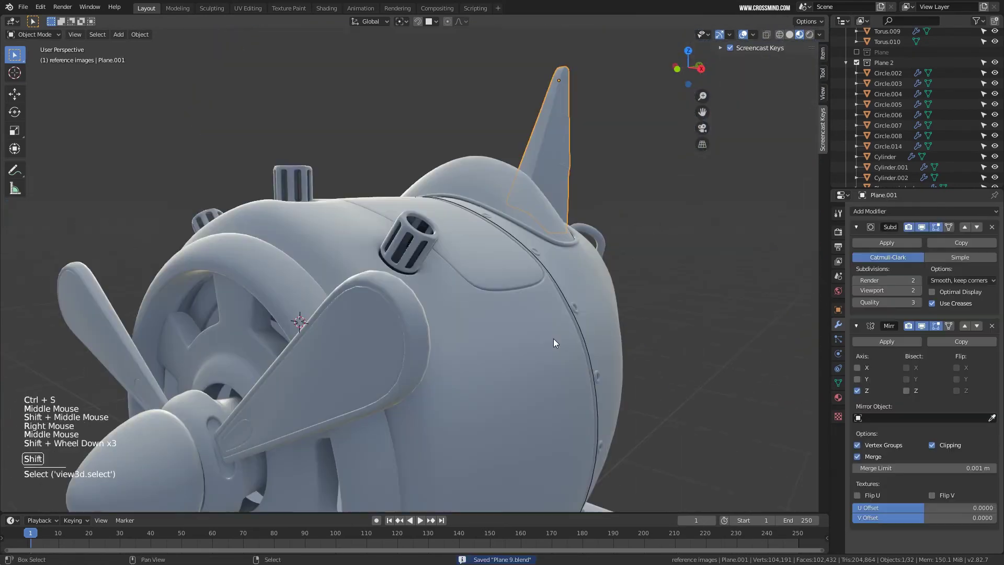
# Open the plane's main body for mesh editing, isolate it in local view and return to the box selection tool.
pyautogui.keyDown('shift'); pyautogui.moveTo(554, 338); pyautogui.dragTo(391, 317, button='middle'); pyautogui.keyUp('shift')
pyautogui.scroll(-1, 563, 256)
pyautogui.scroll(1, 407, 322)
pyautogui.rightClick(405, 321)
pyautogui.press('Tab')
pyautogui.scroll(2, 391, 315)
pyautogui.scroll(2, 401, 280)
pyautogui.scroll(1, 392, 317)
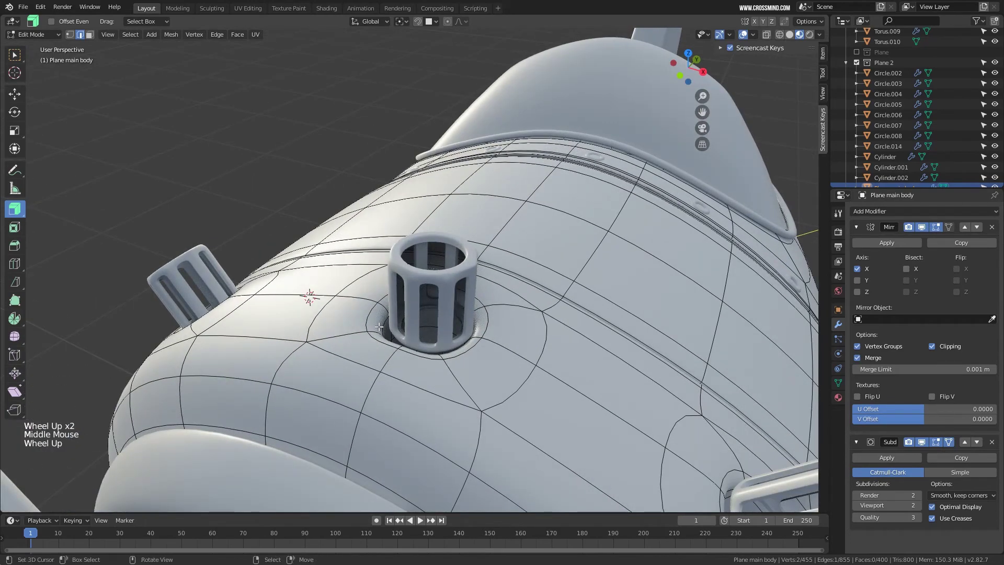
pyautogui.press('KP_Divide')
pyautogui.moveTo(379, 327); pyautogui.dragTo(334, 246, button='middle')
pyautogui.click(15, 55)
pyautogui.scroll(2, 654, 340)
pyautogui.scroll(2, 507, 306)
pyautogui.keyDown('shift'); pyautogui.moveTo(653, 340); pyautogui.dragTo(516, 297, button='middle'); pyautogui.keyUp('shift')
pyautogui.scroll(1, 506, 306)
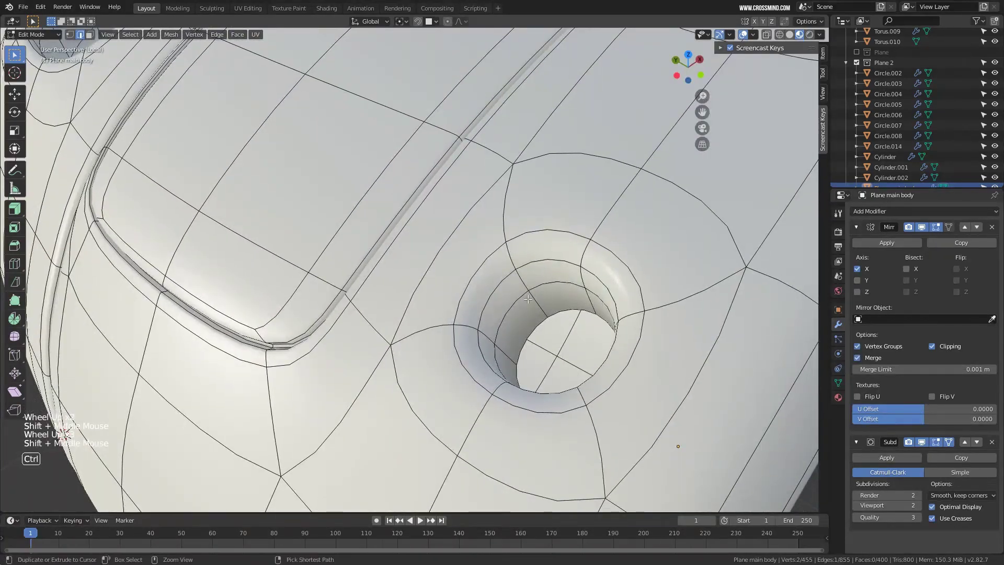
pyautogui.hotkey('ctrl', 'r')
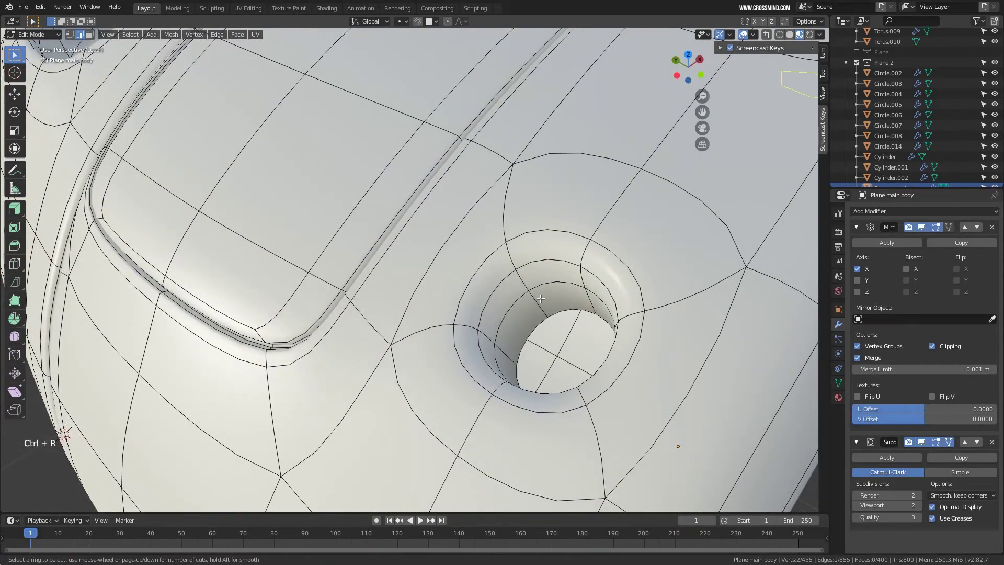
pyautogui.scroll(-5, 533, 303)
pyautogui.moveTo(533, 303); pyautogui.dragTo(607, 282, button='middle')
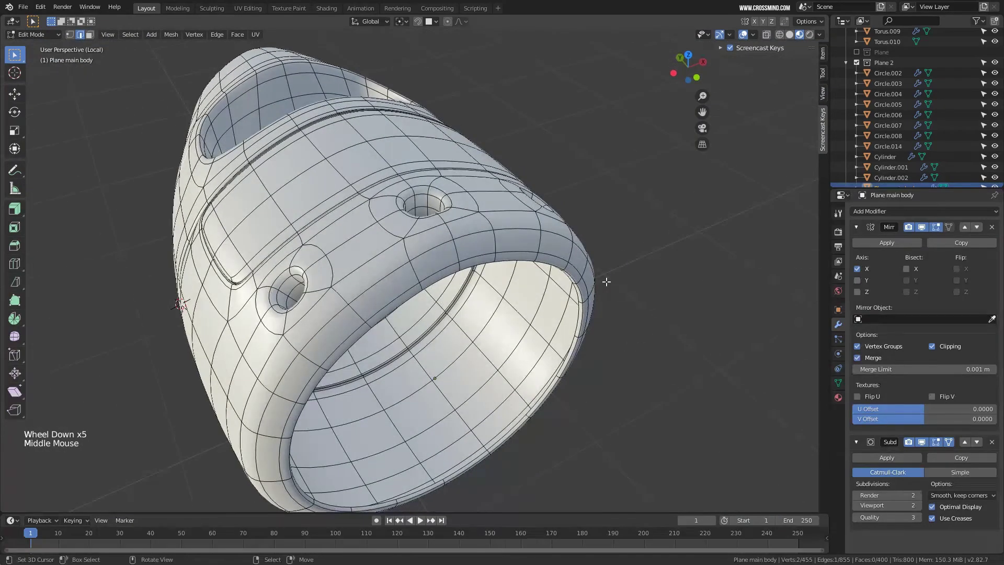
# Add a loop cut inside the side exhaust hole with a slide factor of 0.530 and compare it without subdivision.
pyautogui.moveTo(510, 211); pyautogui.dragTo(517, 243, button='middle')
pyautogui.scroll(2, 513, 235)
pyautogui.scroll(3, 516, 272)
pyautogui.hotkey('ctrl', 'r')
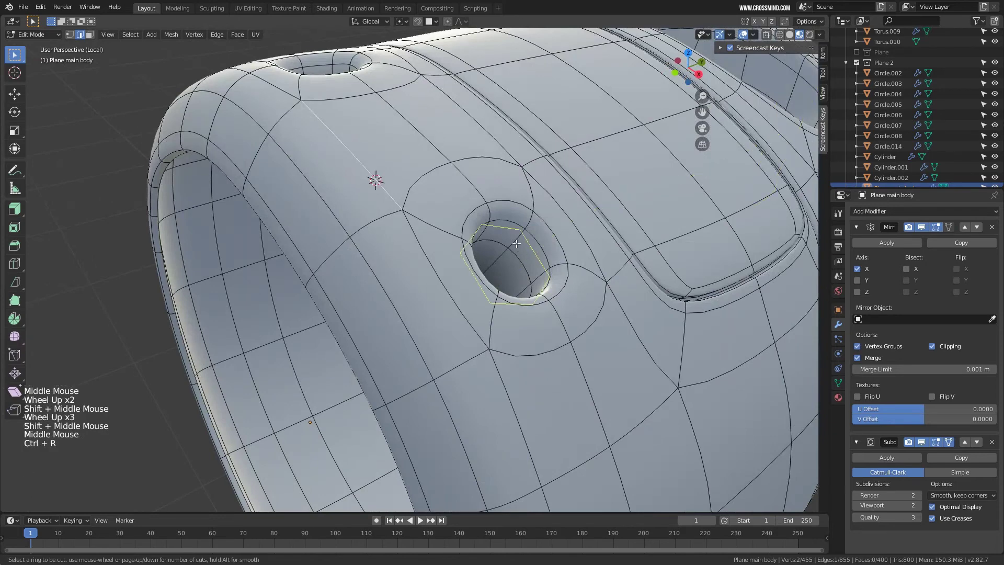
pyautogui.click(521, 239)
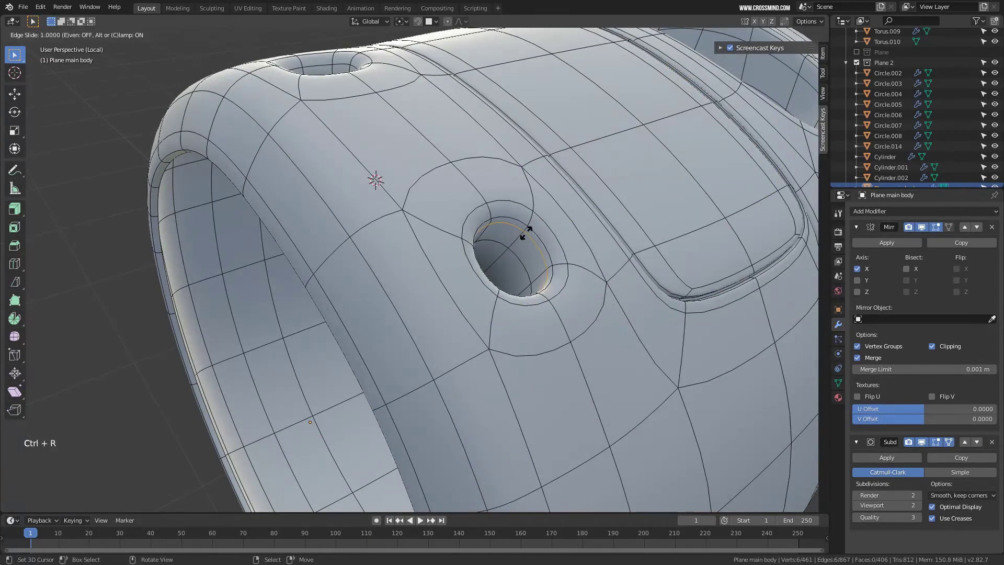
pyautogui.click(526, 243)
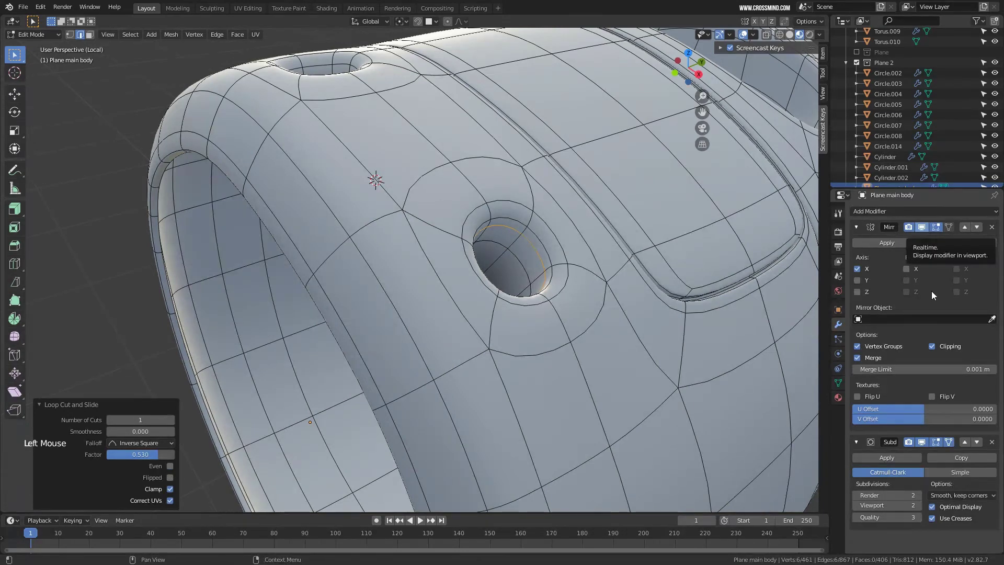
pyautogui.click(922, 442)
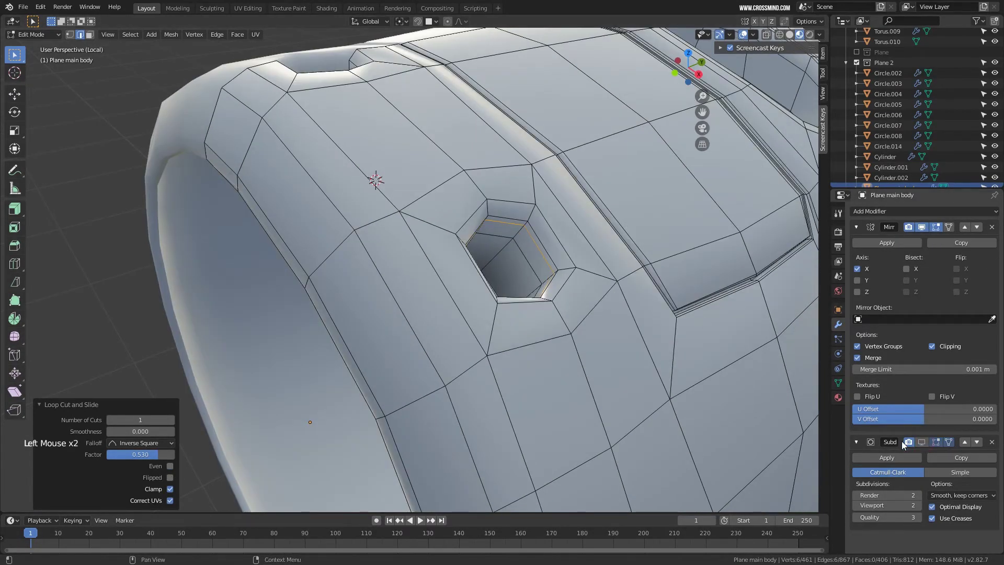
pyautogui.click(921, 442)
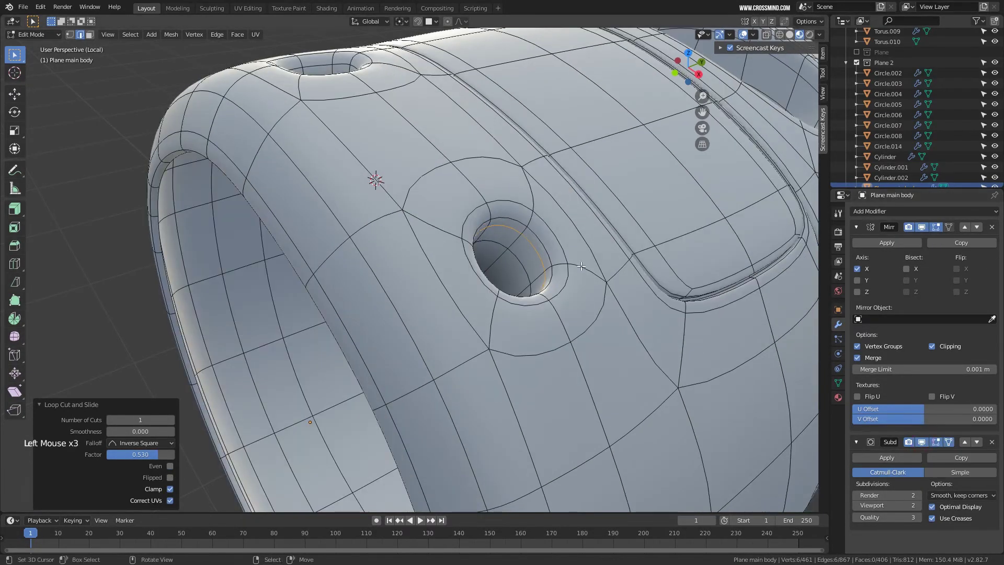
# Add a loop cut around the outer rim of the side exhaust hole with a slide factor of 0.508.
pyautogui.click(546, 264)
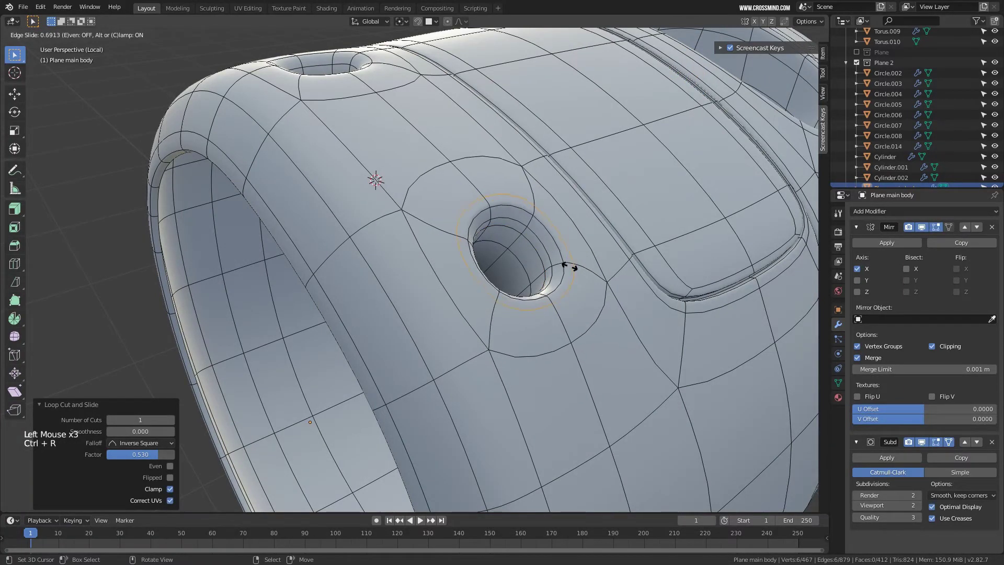
pyautogui.click(570, 267)
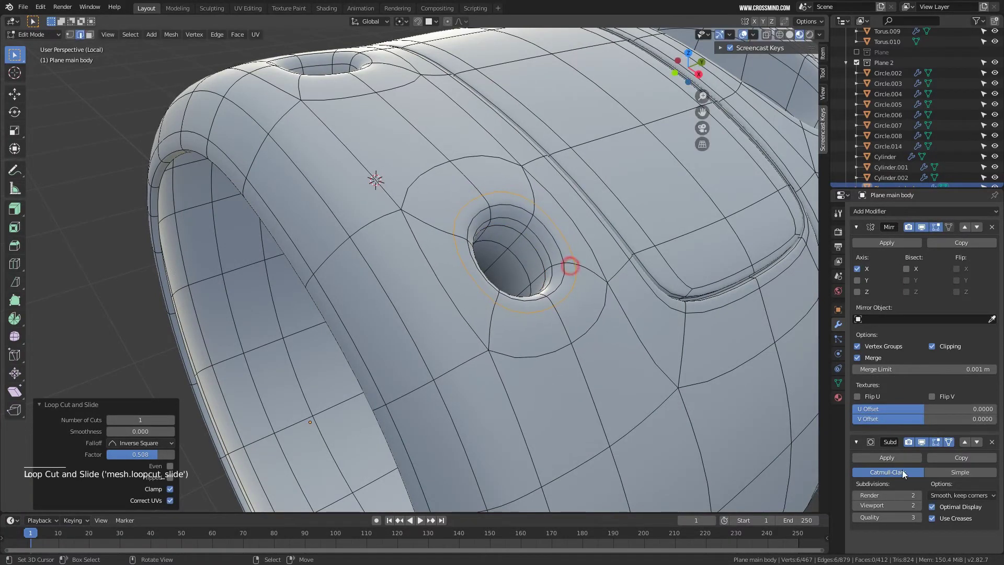
pyautogui.click(920, 442)
pyautogui.click(920, 442)
# Add a loop cut around the outer rim of the top exhaust hole with a slide factor of 0.697.
pyautogui.scroll(-2, 445, 210)
pyautogui.moveTo(444, 210)
pyautogui.mouseDown(button='middle')
pyautogui.moveTo(460, 225)
pyautogui.moveTo(445, 208)
pyautogui.mouseUp(button='middle')
pyautogui.hotkey('ctrl', 'r')
pyautogui.click(462, 216)
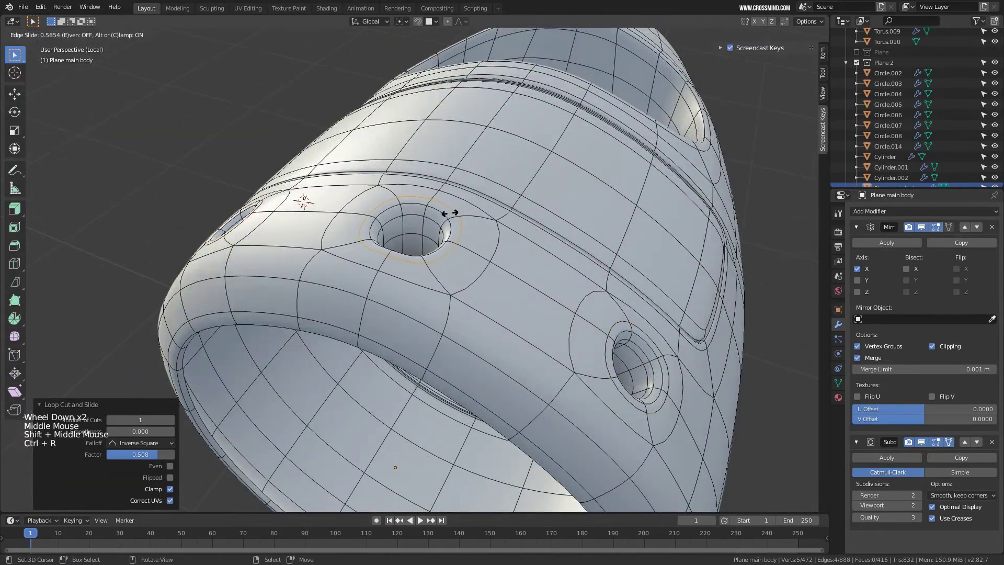
pyautogui.click(448, 217)
pyautogui.keyDown('shift'); pyautogui.moveTo(448, 216); pyautogui.dragTo(463, 233, button='middle'); pyautogui.keyUp('shift')
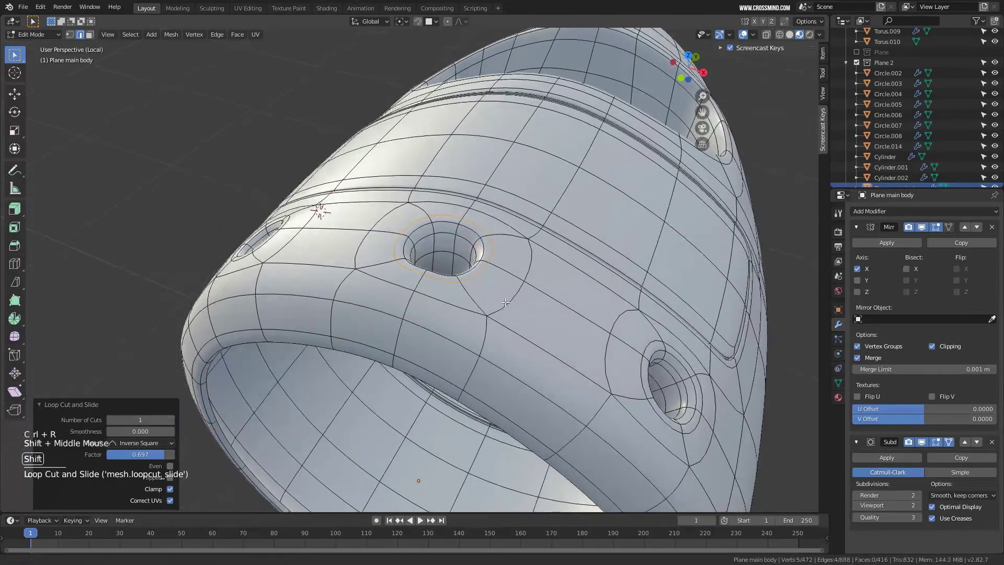
# Add a loop cut inside the top exhaust hole and slide it close to the rim.
pyautogui.scroll(2, 463, 233)
pyautogui.hotkey('ctrl', 'r')
pyautogui.click(466, 233)
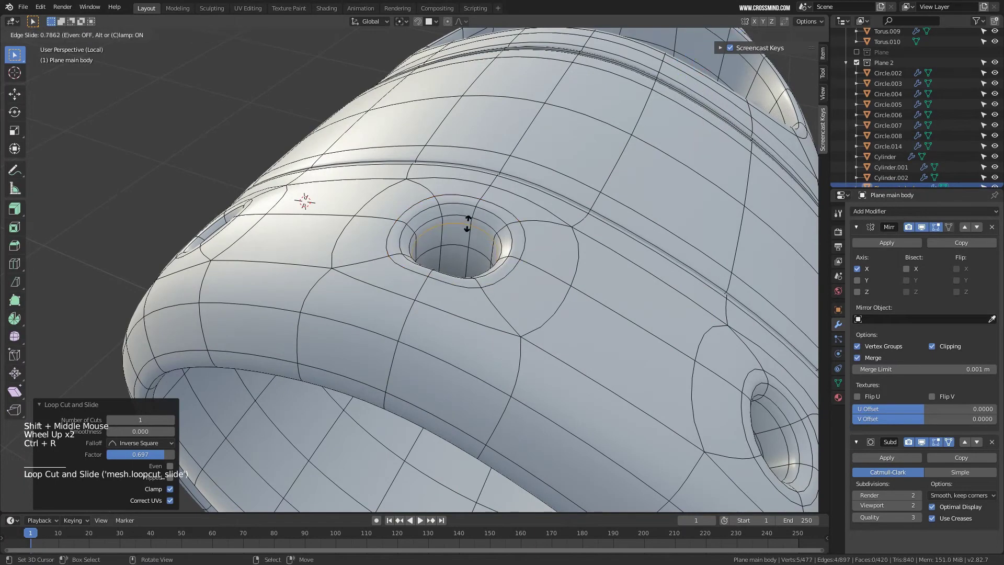
pyautogui.click(468, 224)
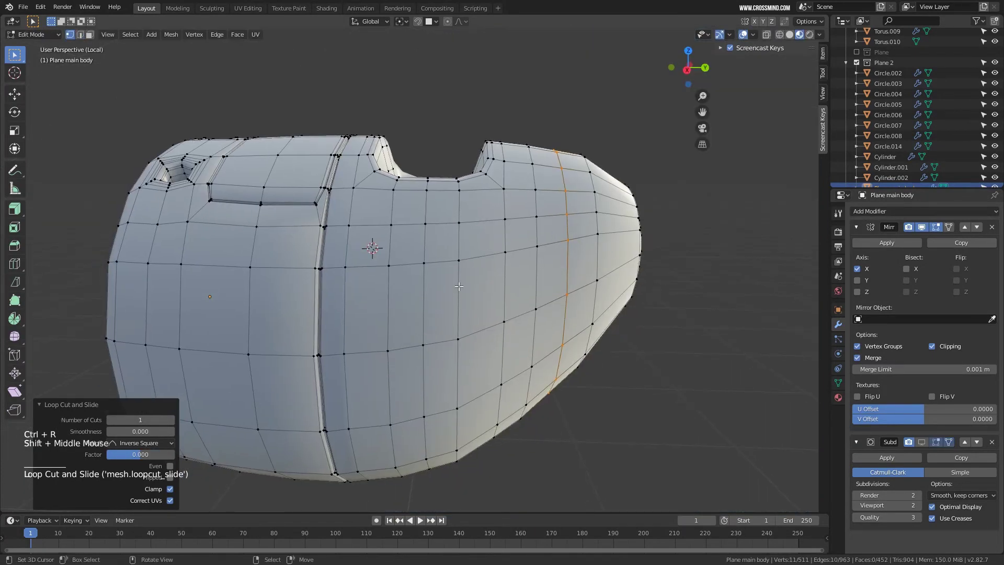
# Edge-slide the vertical loop below the rear of the cockpit opening toward the tail with a factor of 0.156.
pyautogui.rightClick(458, 285)
pyautogui.rightClick(458, 283)
pyautogui.keyDown('alt'); pyautogui.rightClick(459, 283); pyautogui.keyUp('alt')
pyautogui.moveTo(459, 283); pyautogui.dragTo(486, 317, button='middle')
pyautogui.press('g')
pyautogui.press('y')
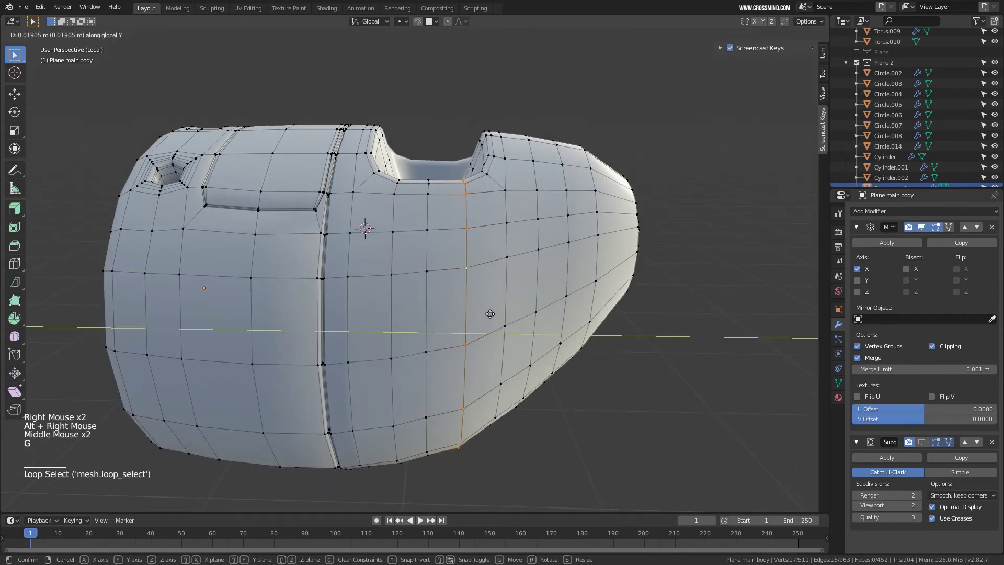
pyautogui.click(494, 312)
pyautogui.click(17, 340)
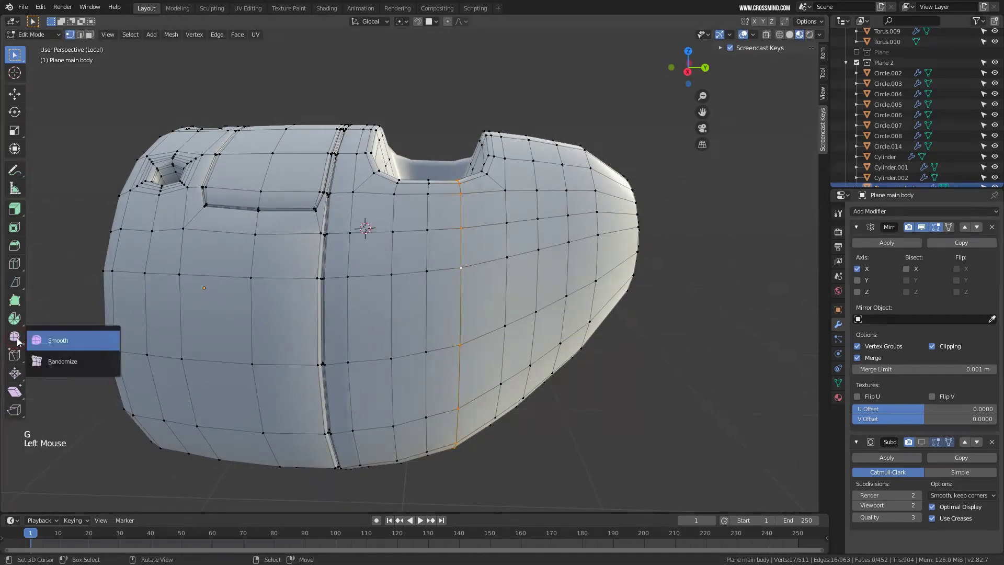
pyautogui.click(15, 356)
pyautogui.click(92, 360)
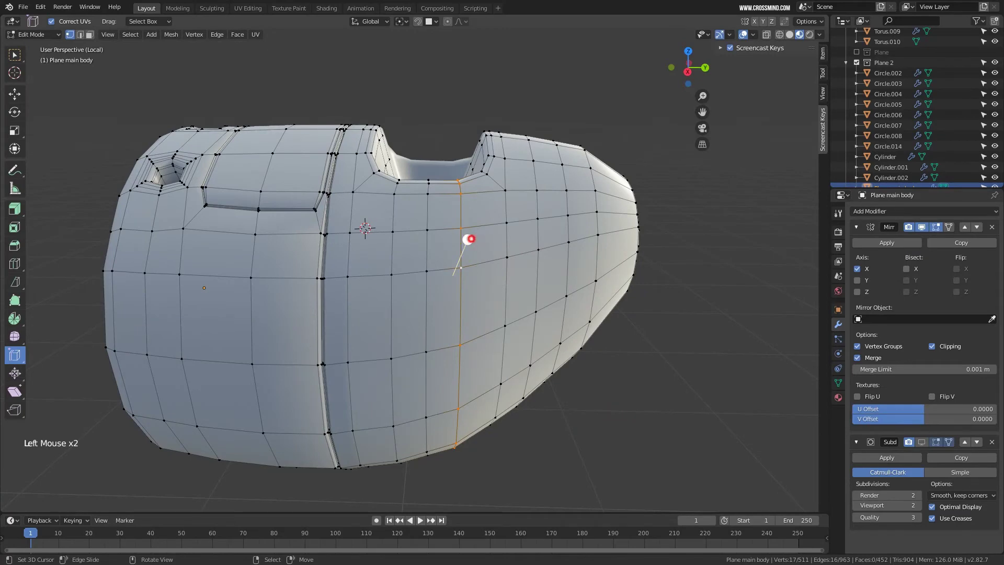
pyautogui.moveTo(469, 239); pyautogui.dragTo(477, 245)
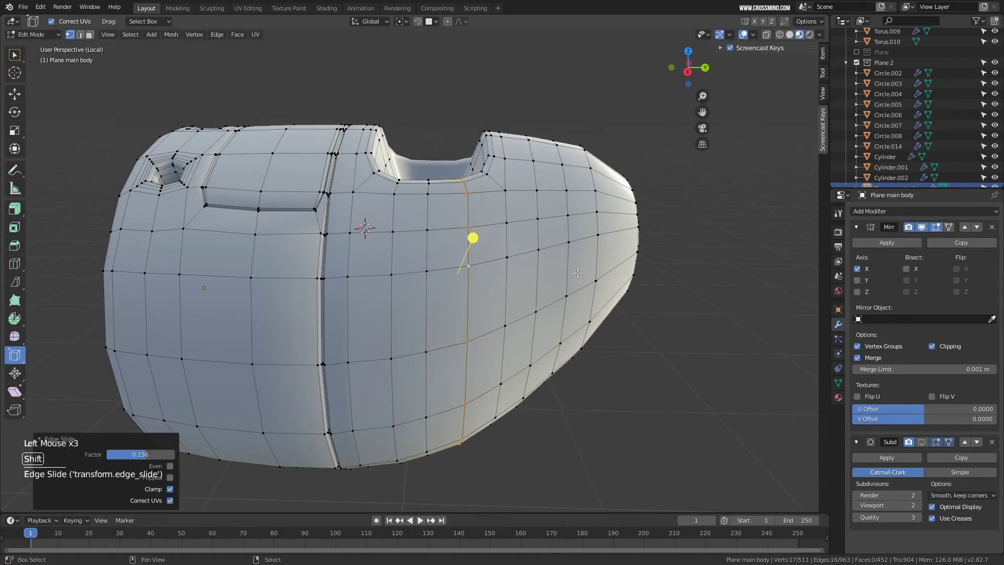
# Add a centered loop cut around the body near the tail and scale the new loop slightly.
pyautogui.keyDown('shift'); pyautogui.moveTo(477, 244); pyautogui.dragTo(524, 230, button='middle'); pyautogui.keyUp('shift')
pyautogui.moveTo(523, 231); pyautogui.dragTo(628, 209, button='middle')
pyautogui.hotkey('ctrl', 'r')
pyautogui.click(656, 197)
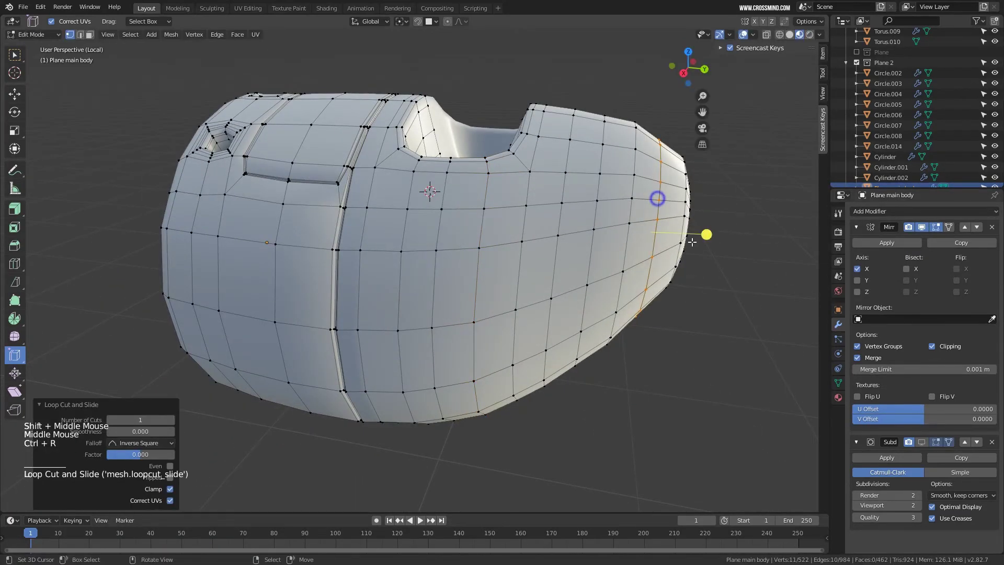
pyautogui.press('s')
pyautogui.click(703, 252)
# Bevel the edge loop just in front of the body's tail opening.
pyautogui.keyDown('shift'); pyautogui.moveTo(703, 251); pyautogui.dragTo(619, 237, button='middle'); pyautogui.keyUp('shift')
pyautogui.scroll(2, 639, 226)
pyautogui.press('2')
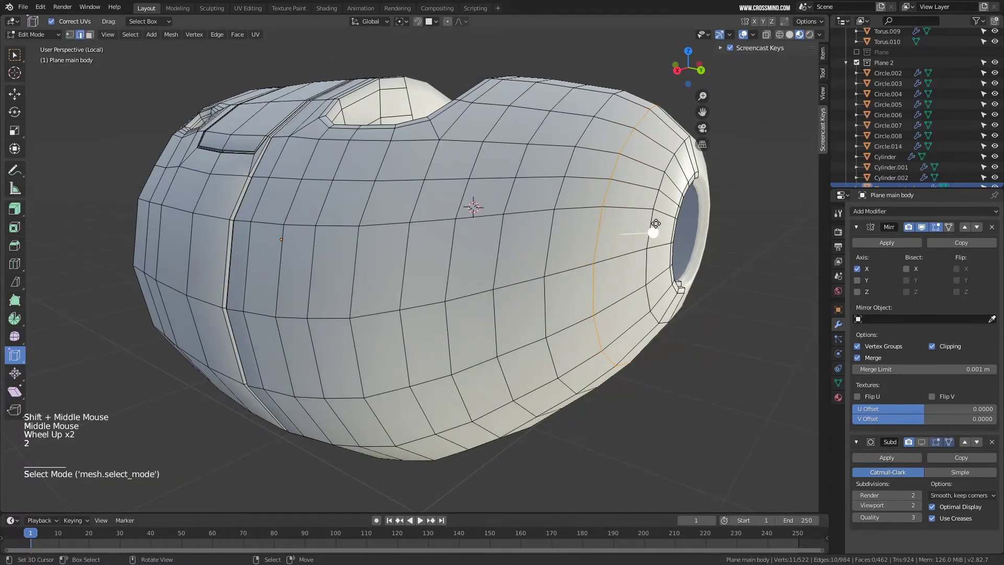
pyautogui.keyDown('alt'); pyautogui.rightClick(652, 221); pyautogui.keyUp('alt')
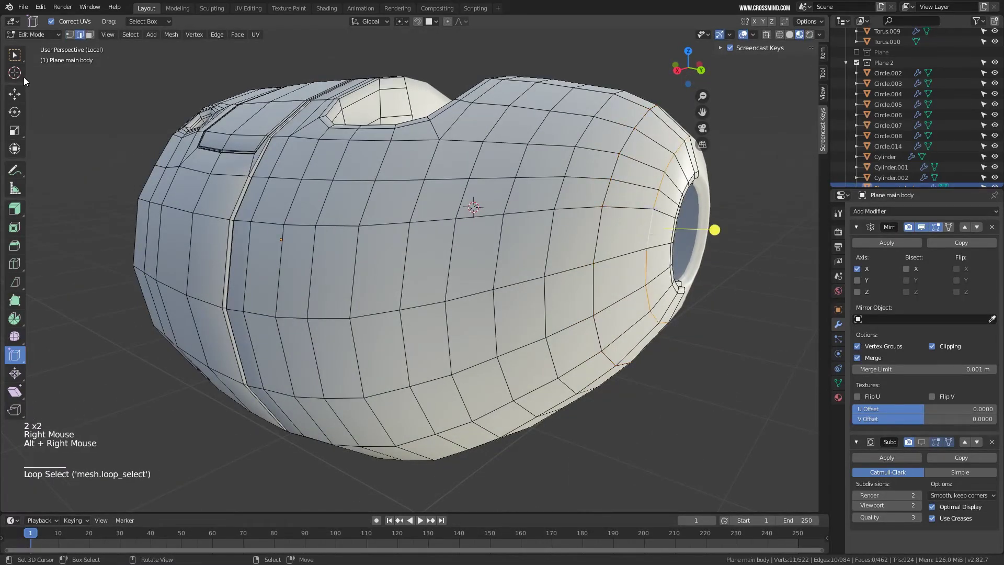
pyautogui.click(14, 55)
pyautogui.keyDown('shift'); pyautogui.moveTo(644, 307); pyautogui.dragTo(570, 296, button='middle'); pyautogui.keyUp('shift')
pyautogui.hotkey('ctrl', 'b')
pyautogui.click(603, 302)
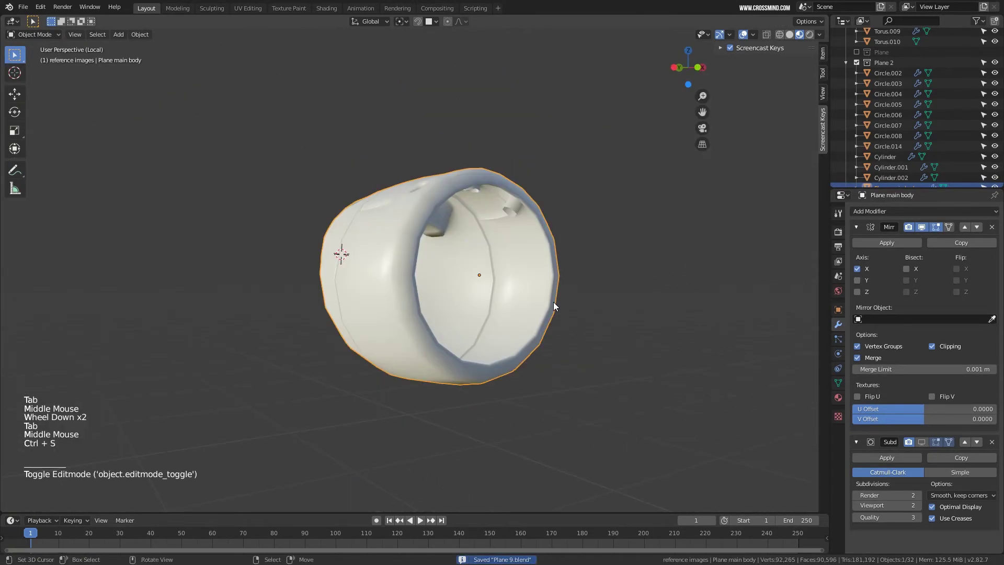
# Leave local view to show the whole plane and re-enable the main body's subdivision display in the viewport.
pyautogui.press('KP_Divide')
pyautogui.scroll(-3, 553, 303)
pyautogui.keyDown('shift'); pyautogui.moveTo(548, 344); pyautogui.dragTo(575, 330, button='middle'); pyautogui.keyUp('shift')
pyautogui.scroll(-3, 575, 329)
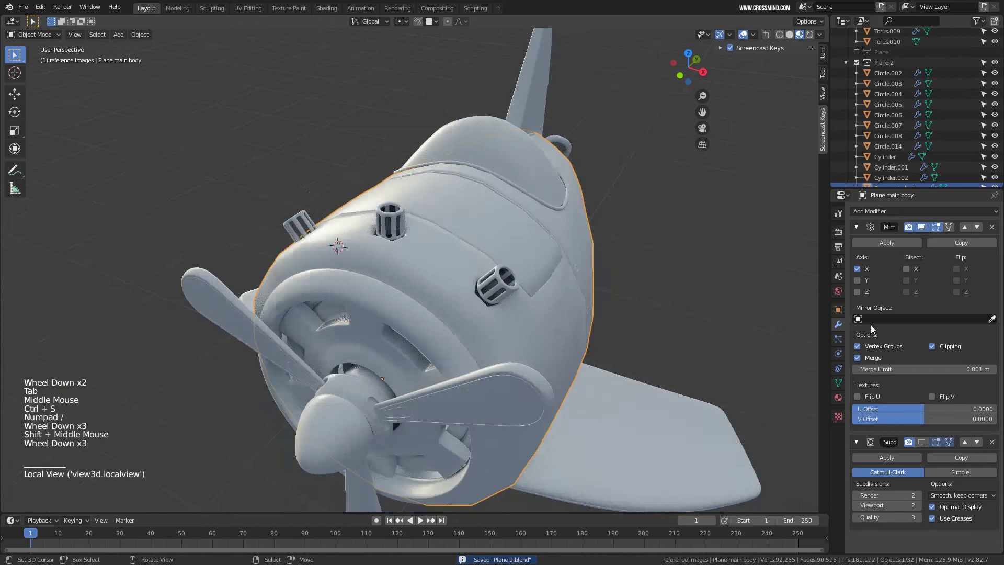
pyautogui.click(922, 442)
# Try a different HDRI environment for the material preview lighting and inspect the plane's shading from the side.
pyautogui.scroll(-2, 519, 266)
pyautogui.keyDown('shift'); pyautogui.moveTo(519, 266); pyautogui.dragTo(534, 251, button='middle'); pyautogui.keyUp('shift')
pyautogui.moveTo(533, 251)
pyautogui.mouseDown(button='middle')
pyautogui.moveTo(561, 220)
pyautogui.moveTo(512, 224)
pyautogui.moveTo(515, 259)
pyautogui.moveTo(602, 245)
pyautogui.mouseUp(button='middle')
pyautogui.scroll(1, 602, 246)
pyautogui.click(820, 35)
pyautogui.click(824, 146)
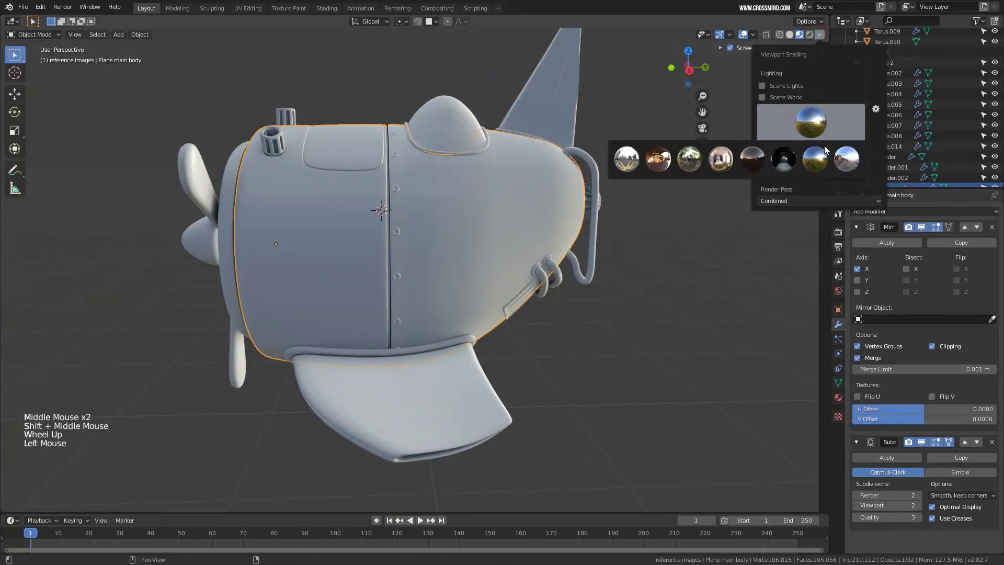
pyautogui.click(645, 157)
pyautogui.moveTo(645, 157); pyautogui.dragTo(560, 236, button='middle')
pyautogui.scroll(-1, 584, 208)
pyautogui.moveTo(560, 235); pyautogui.dragTo(538, 267, button='middle')
pyautogui.scroll(1, 537, 267)
# Switch the material preview lighting to another HDRI environment and save the file.
pyautogui.click(820, 34)
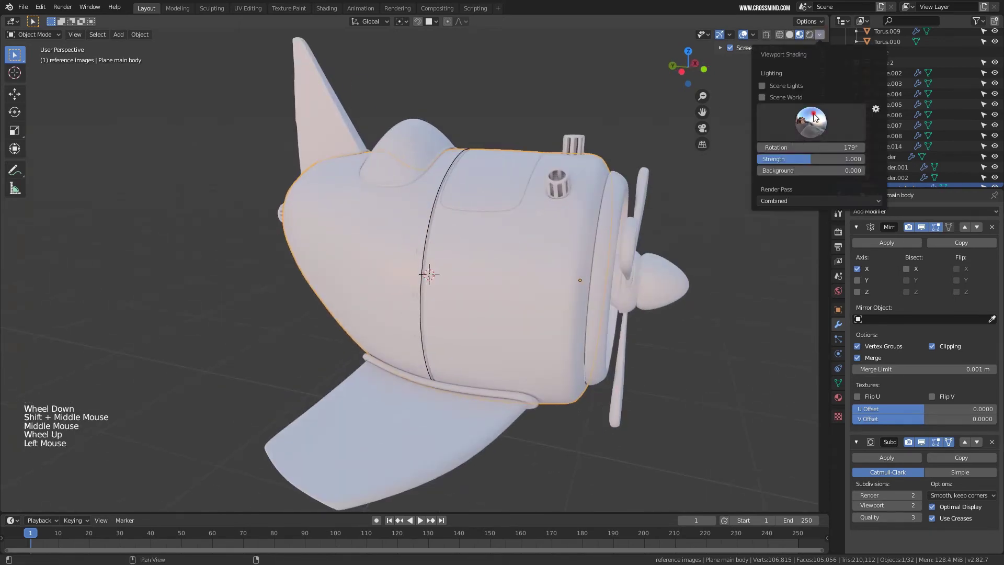
pyautogui.click(811, 122)
pyautogui.click(696, 157)
pyautogui.moveTo(680, 173); pyautogui.dragTo(563, 216, button='middle')
pyautogui.scroll(-1, 563, 216)
pyautogui.rightClick(529, 254)
pyautogui.moveTo(648, 246); pyautogui.dragTo(607, 240, button='middle')
pyautogui.hotkey('ctrl', 's')
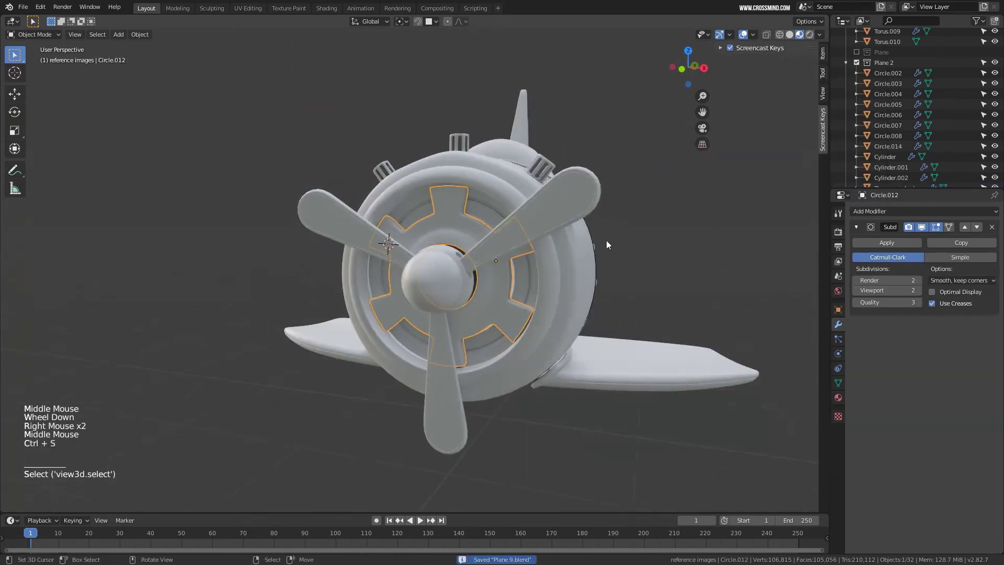
# Open the scene's render settings and keep Eevee as the render engine.
pyautogui.moveTo(450, 230); pyautogui.dragTo(544, 235, button='middle')
pyautogui.rightClick(449, 235)
pyautogui.moveTo(544, 235)
pyautogui.keyDown('shift'); pyautogui.mouseDown(button='middle')
pyautogui.moveTo(512, 238)
pyautogui.moveTo(497, 259)
pyautogui.mouseUp(button='middle'); pyautogui.keyUp('shift')
pyautogui.scroll(4, 842, 261)
pyautogui.click(838, 232)
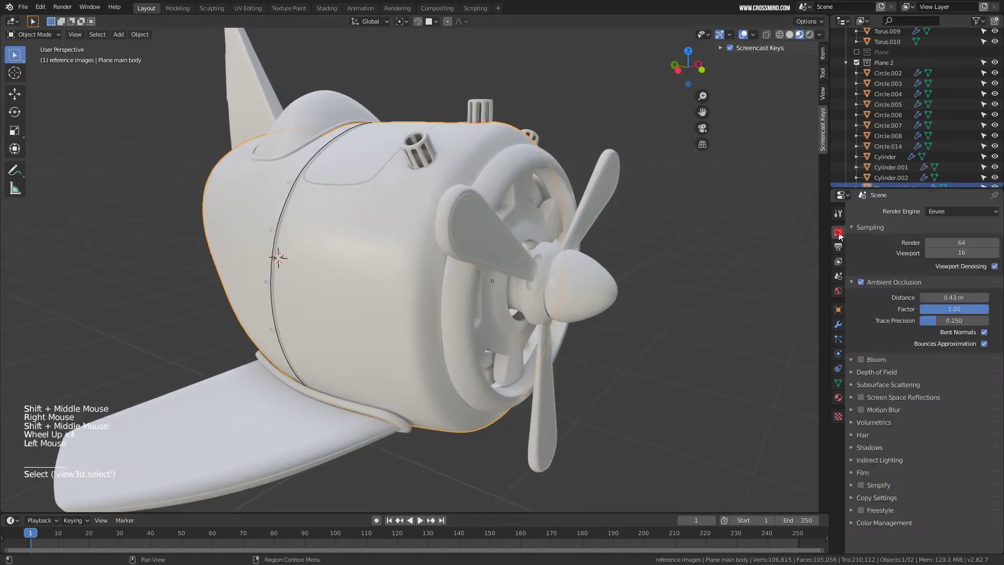
pyautogui.click(946, 211)
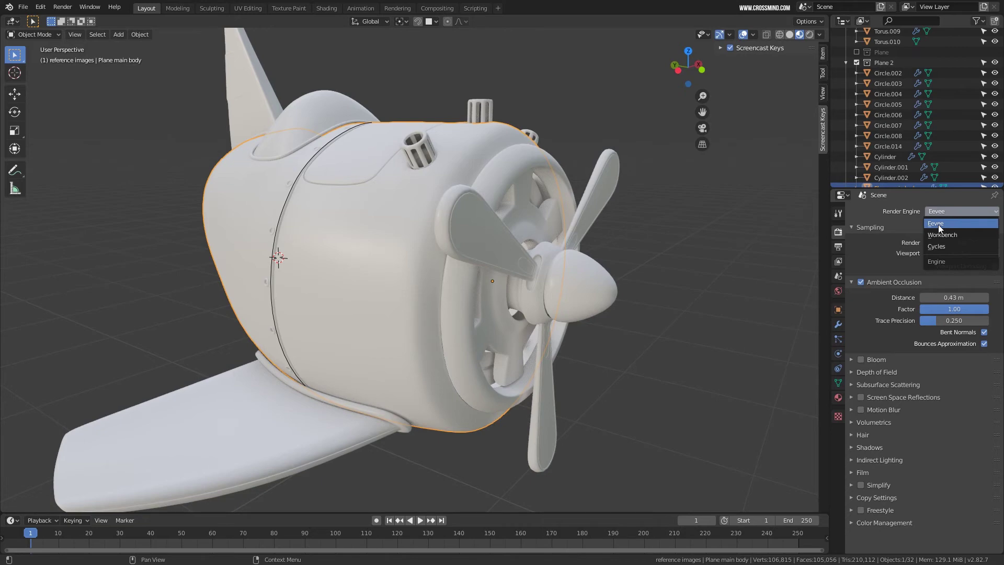
pyautogui.click(940, 228)
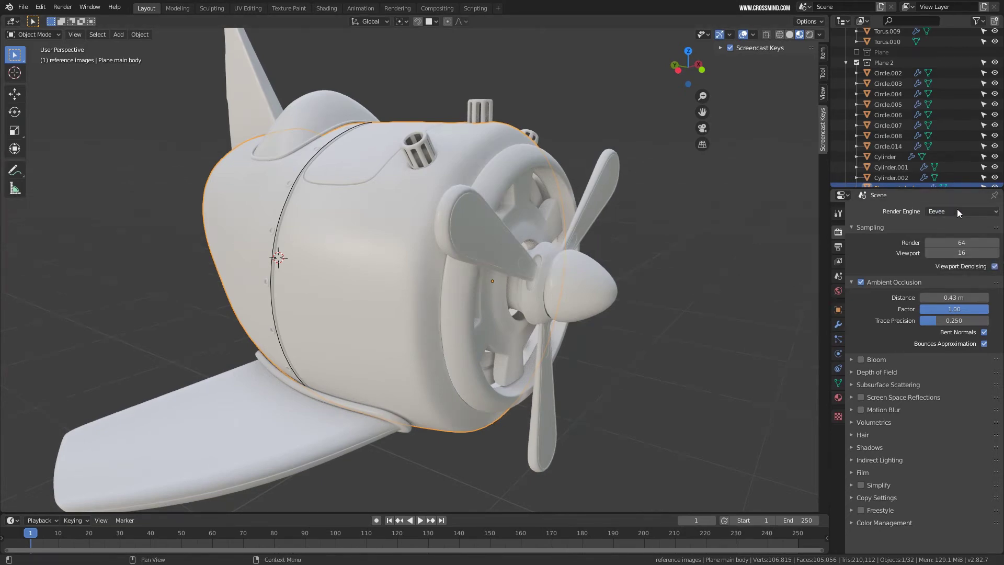
# Bevel the edge loop running around the middle of the toothed engine plate to about 0.005 m.
pyautogui.moveTo(538, 199); pyautogui.dragTo(516, 223, button='middle')
pyautogui.moveTo(515, 223); pyautogui.dragTo(497, 243, button='middle')
pyautogui.keyDown('shift'); pyautogui.scroll(1, 509, 247); pyautogui.keyUp('shift')
pyautogui.moveTo(497, 243); pyautogui.dragTo(460, 313, button='middle')
pyautogui.scroll(-1, 532, 250)
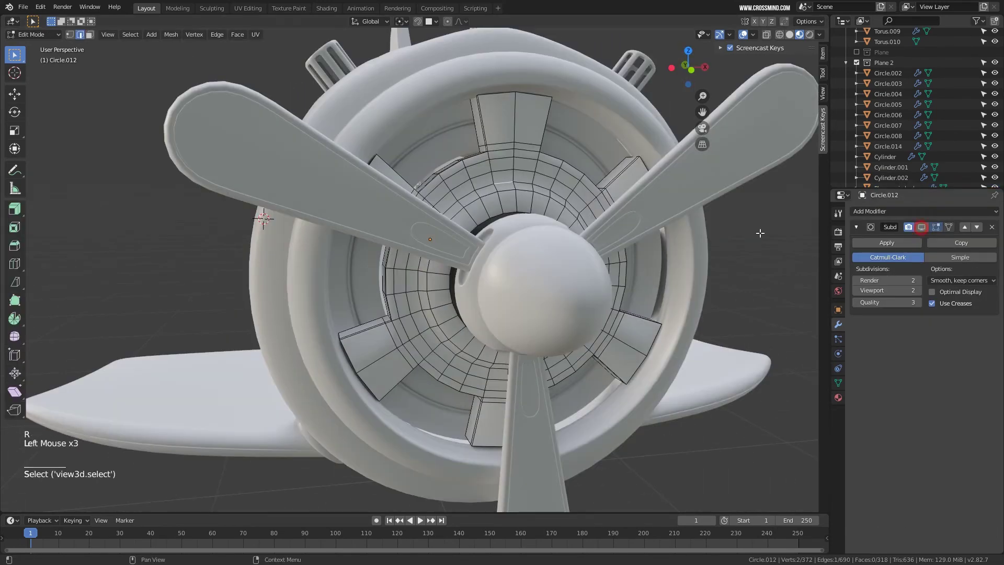
pyautogui.scroll(2, 524, 163)
pyautogui.keyDown('alt'); pyautogui.rightClick(524, 163); pyautogui.keyUp('alt')
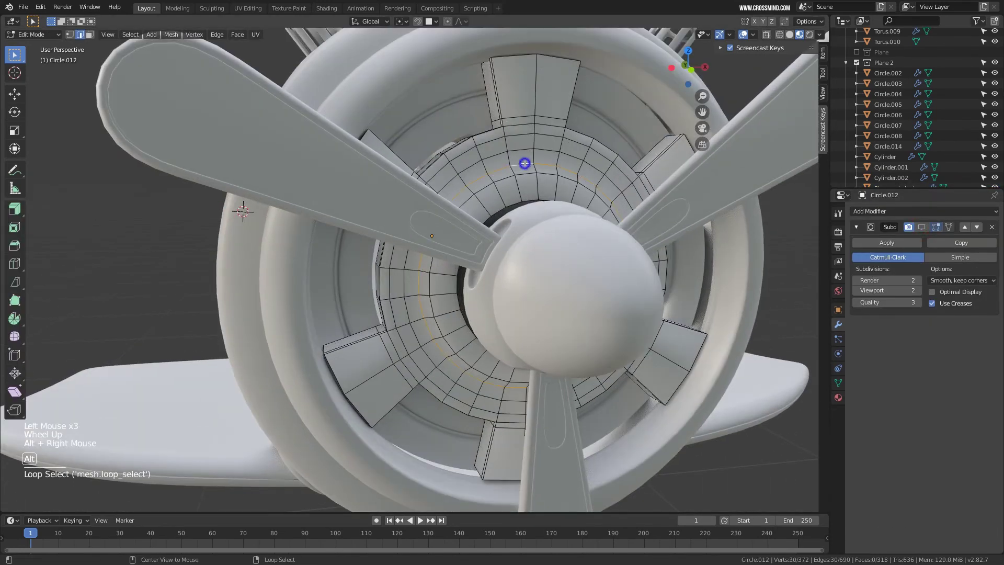
pyautogui.click(922, 227)
pyautogui.hotkey('ctrl', 'b')
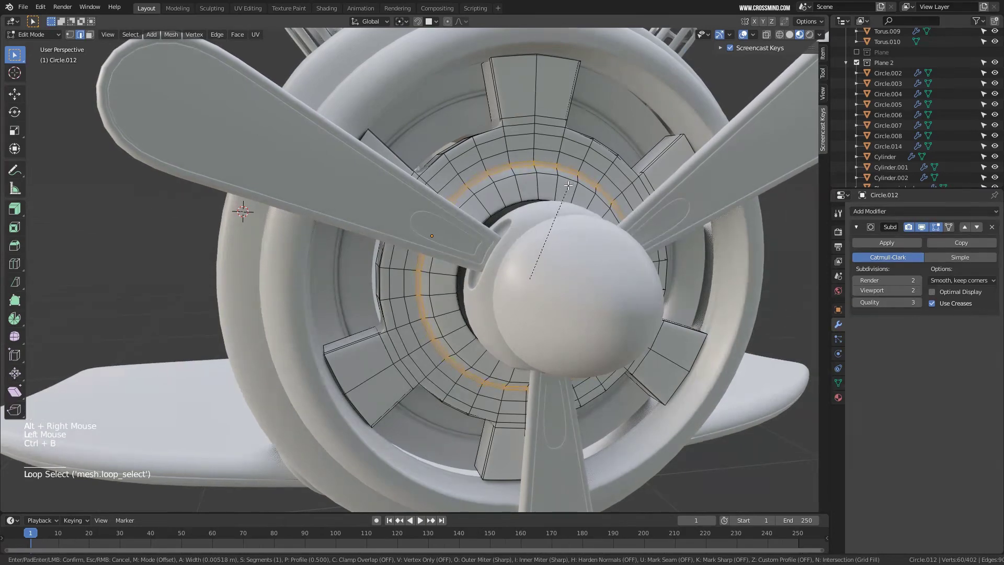
pyautogui.click(568, 185)
# Extrude the beveled band on the engine plate slightly along its normals and leave Edit Mode.
pyautogui.moveTo(13, 210); pyautogui.dragTo(53, 234)
pyautogui.moveTo(511, 275); pyautogui.dragTo(515, 276)
pyautogui.press('Tab')
pyautogui.scroll(-1, 561, 209)
pyautogui.scroll(-2, 573, 223)
# Add a loop cut around the inner side of the outer engine ring, slid with a factor of 0.362, with viewport subdivision off.
pyautogui.moveTo(563, 224); pyautogui.dragTo(649, 187, button='middle')
pyautogui.rightClick(539, 165)
pyautogui.scroll(1, 558, 175)
pyautogui.press('Tab')
pyautogui.scroll(1, 649, 186)
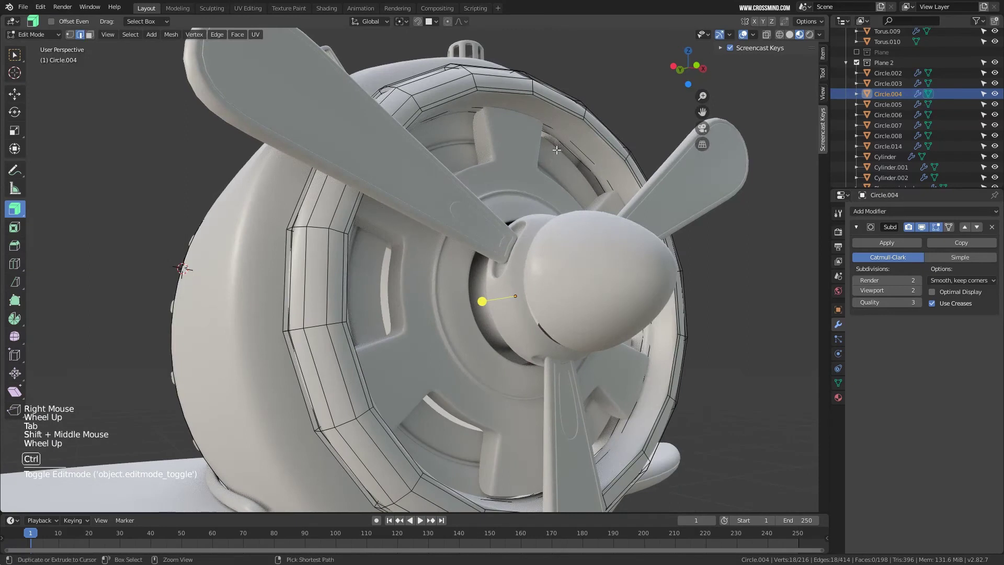
pyautogui.click(921, 227)
pyautogui.hotkey('ctrl', 'r')
pyautogui.click(580, 127)
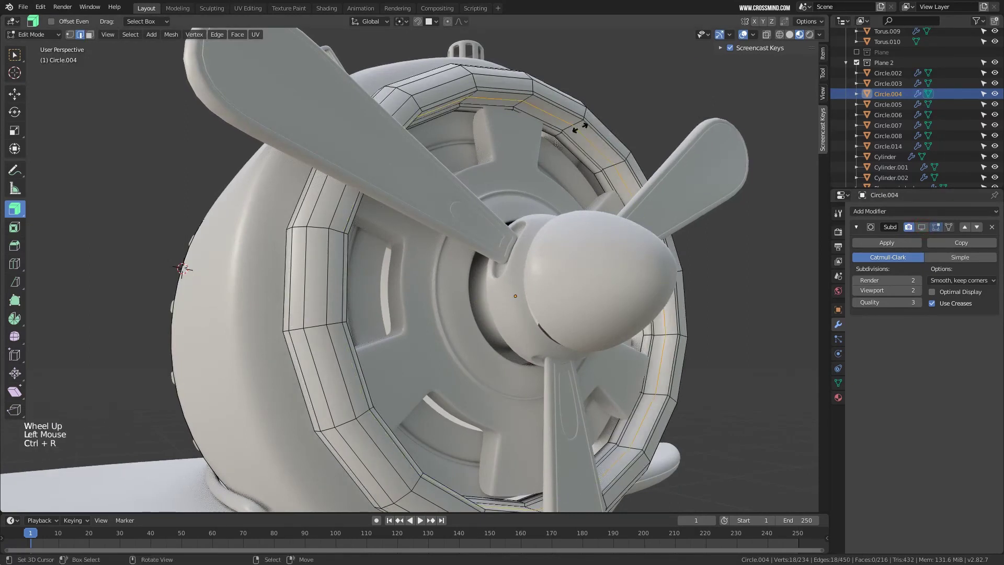
pyautogui.click(582, 127)
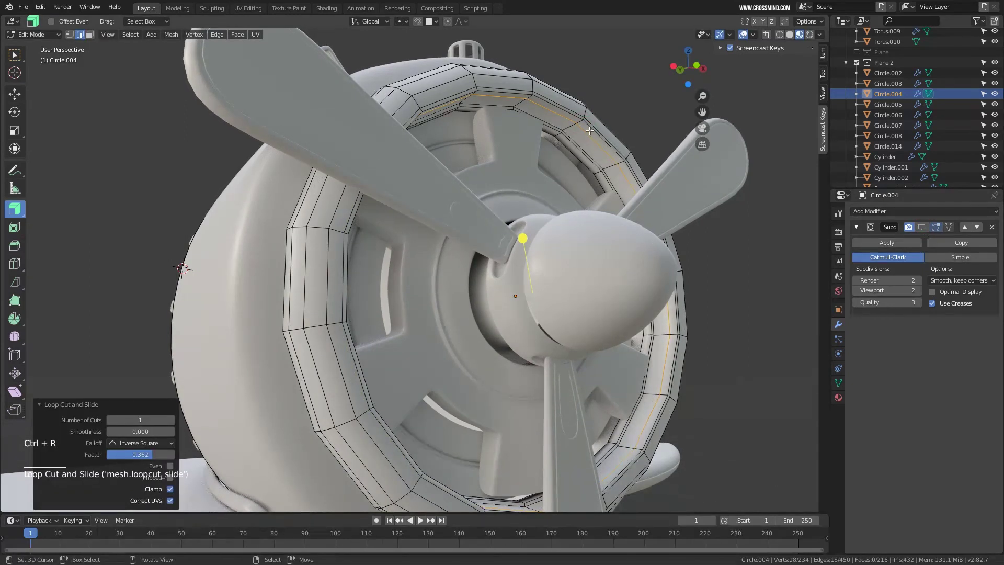
# Select the narrow face loop inside the isolated engine ring and extrude it slightly along its normals.
pyautogui.rightClick(591, 132)
pyautogui.press('3')
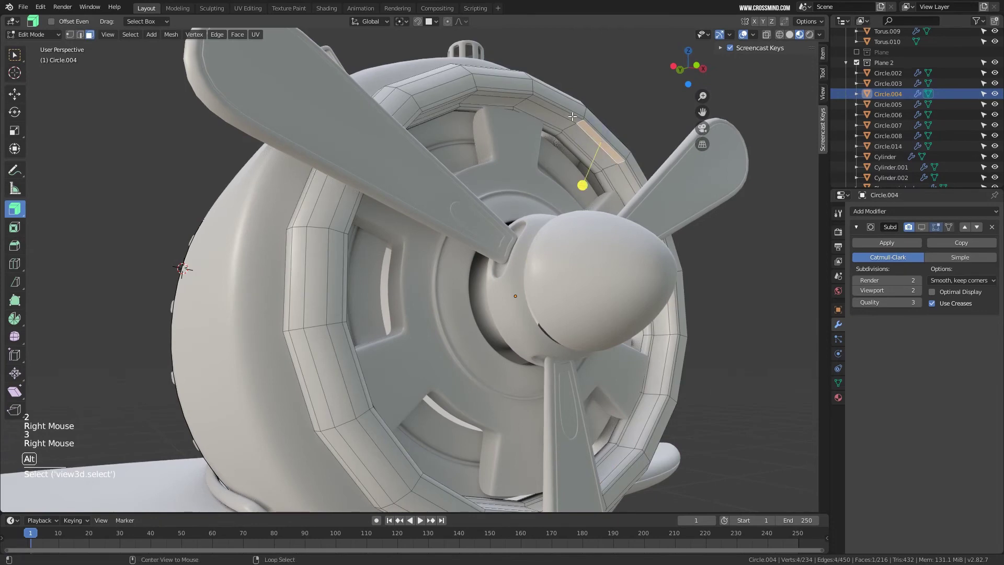
pyautogui.keyDown('alt'); pyautogui.rightClick(581, 121); pyautogui.keyUp('alt')
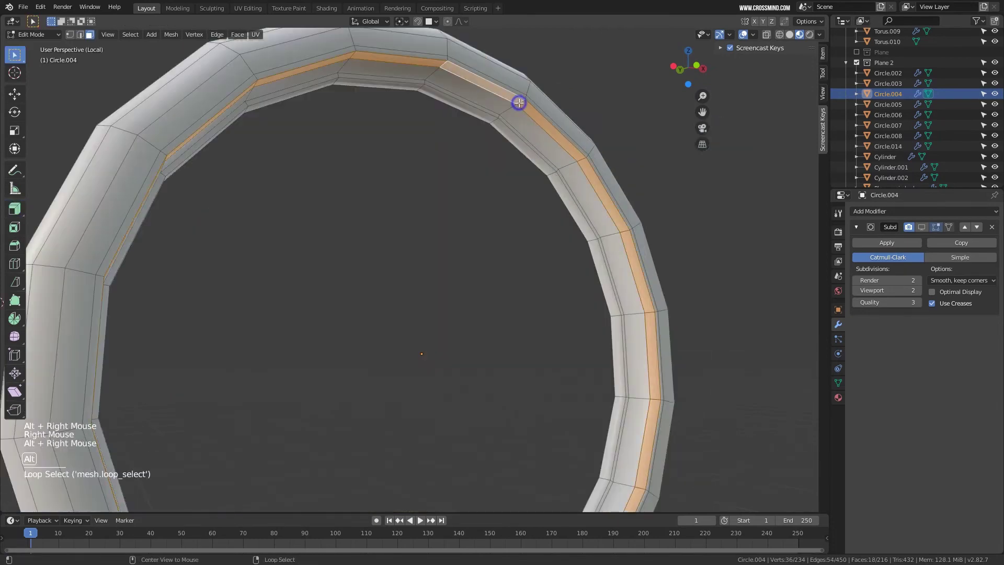
pyautogui.scroll(-2, 522, 206)
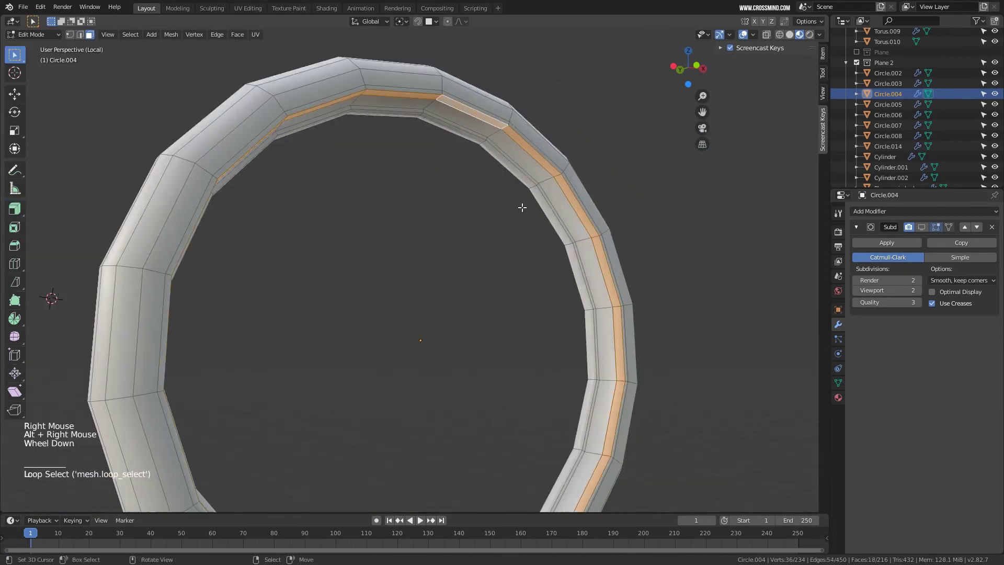
pyautogui.keyDown('shift'); pyautogui.moveTo(522, 206); pyautogui.dragTo(556, 194, button='middle'); pyautogui.keyUp('shift')
pyautogui.scroll(-1, 565, 179)
pyautogui.scroll(1, 556, 194)
pyautogui.moveTo(15, 208); pyautogui.dragTo(73, 231)
pyautogui.keyDown('shift'); pyautogui.moveTo(563, 189); pyautogui.dragTo(566, 187, button='middle'); pyautogui.keyUp('shift')
pyautogui.moveTo(14, 209); pyautogui.dragTo(54, 229)
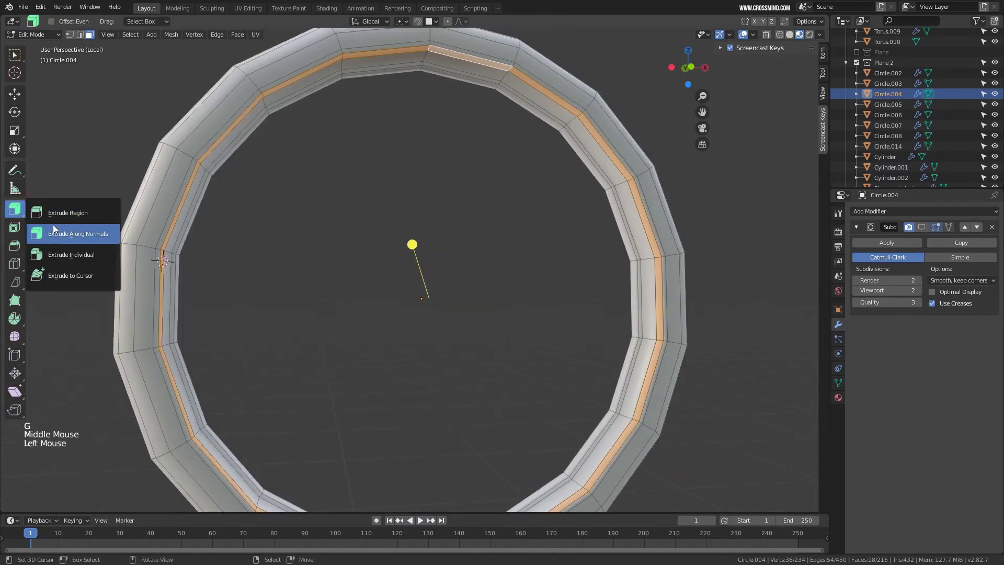
pyautogui.keyDown('shift'); pyautogui.moveTo(446, 204); pyautogui.dragTo(446, 193, button='middle'); pyautogui.keyUp('shift')
pyautogui.moveTo(412, 233)
pyautogui.mouseDown()
pyautogui.moveTo(417, 244)
pyautogui.moveTo(411, 219)
pyautogui.moveTo(410, 231)
pyautogui.mouseUp()
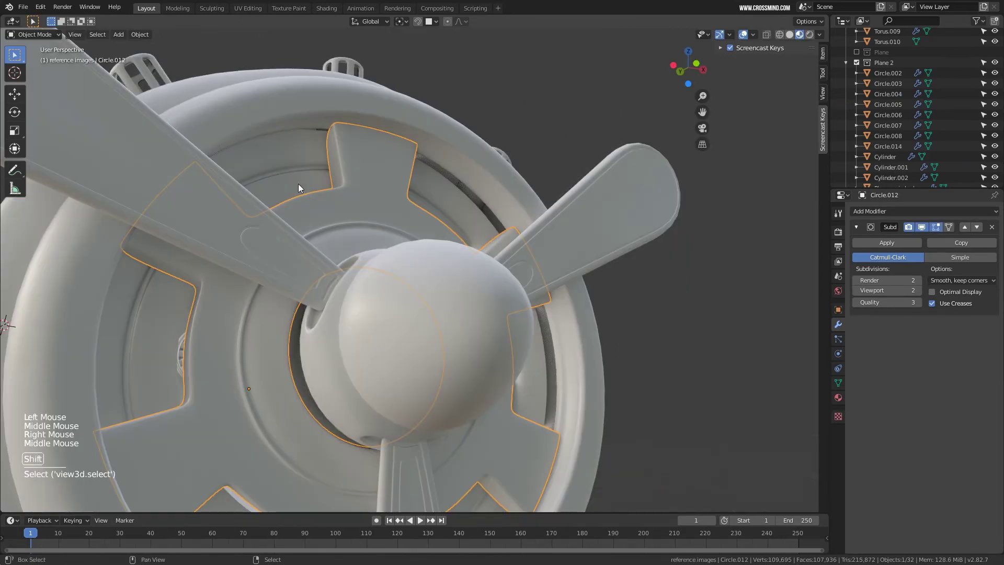
pyautogui.keyDown('shift'); pyautogui.rightClick(298, 188); pyautogui.keyUp('shift')
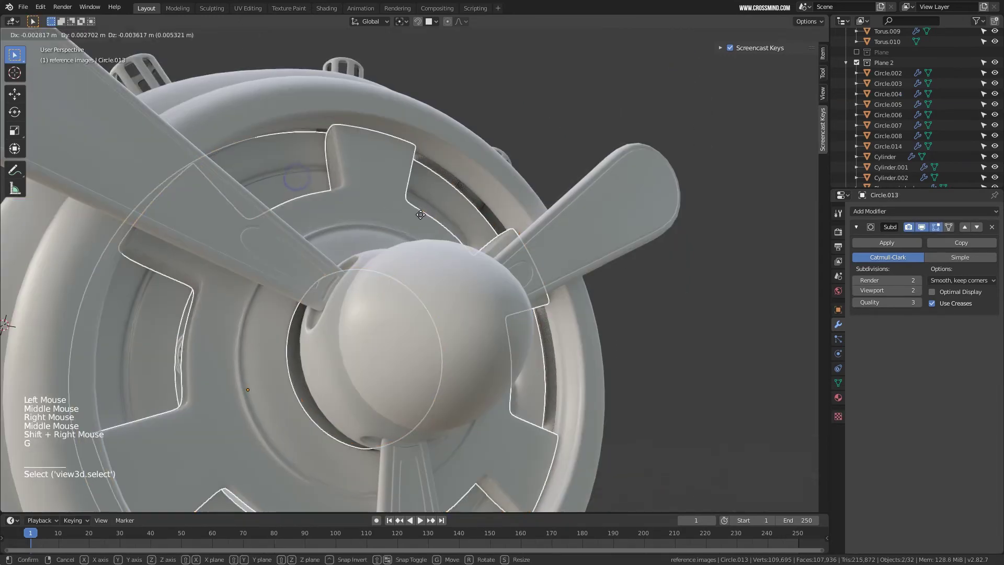
pyautogui.press('g')
pyautogui.press('y')
pyautogui.rightClick(421, 215)
# Isolate the outer engine ring in Edit Mode and enable the subdivision modifier's on-cage display.
pyautogui.keyDown('shift'); pyautogui.moveTo(421, 215); pyautogui.dragTo(497, 165, button='middle'); pyautogui.keyUp('shift')
pyautogui.rightClick(498, 150)
pyautogui.press('Tab')
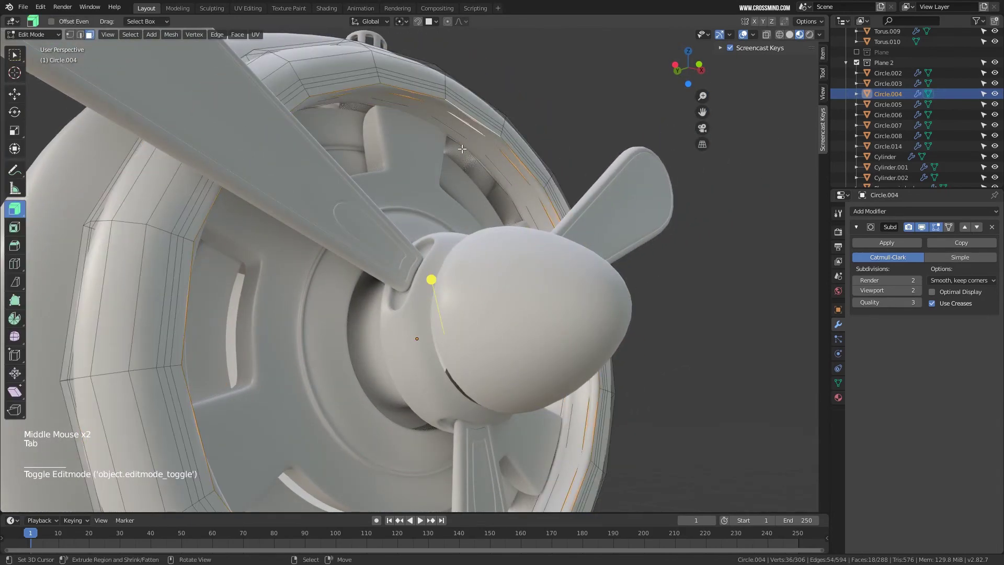
pyautogui.rightClick(466, 151)
pyautogui.press('KP_Divide')
pyautogui.moveTo(486, 170); pyautogui.dragTo(550, 152, button='middle')
pyautogui.scroll(4, 481, 171)
pyautogui.rightClick(517, 169)
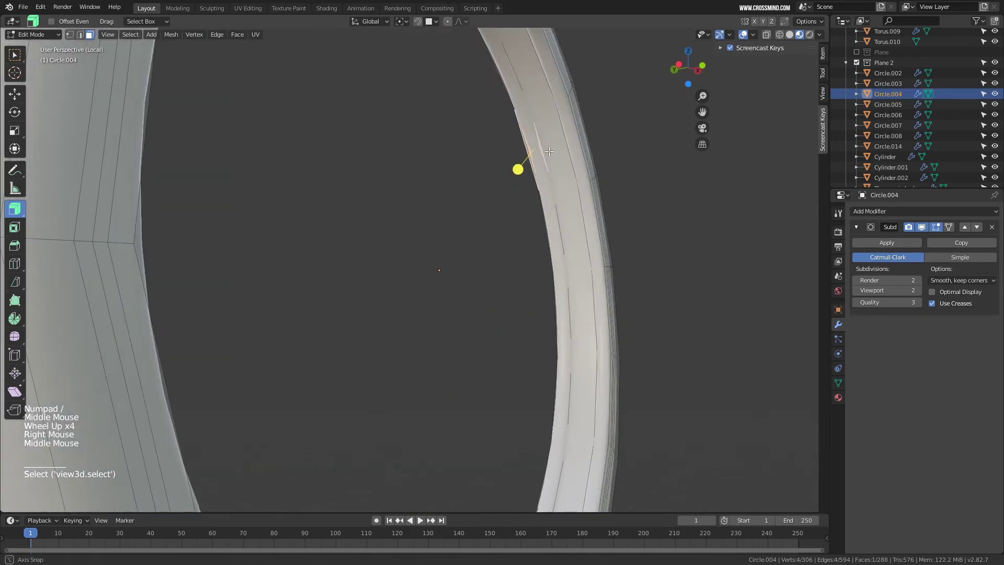
pyautogui.click(532, 148)
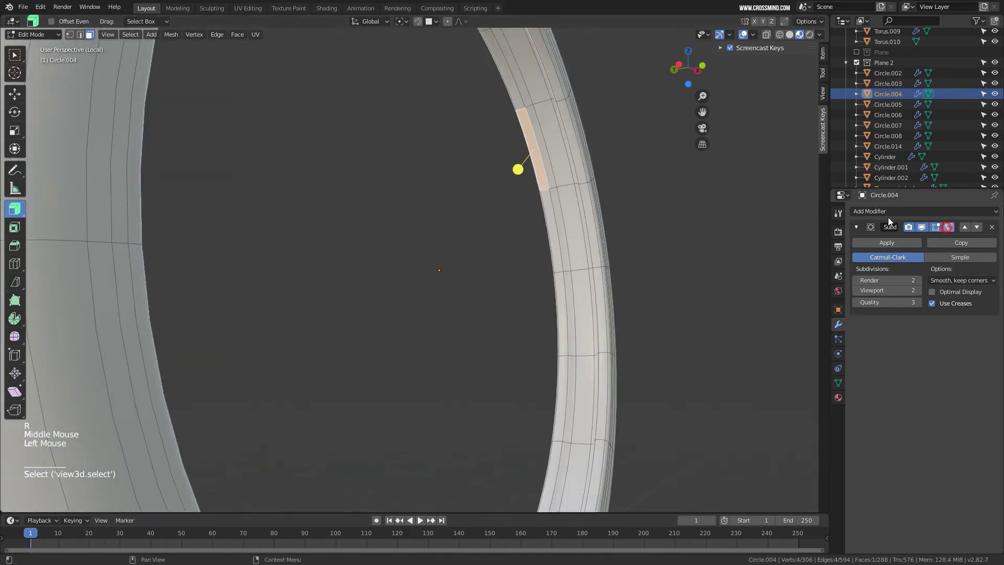
# Select the ring's innermost face loop and extrude it slightly along its normals in the full view.
pyautogui.keyDown('alt'); pyautogui.rightClick(546, 190); pyautogui.keyUp('alt')
pyautogui.scroll(-3, 546, 190)
pyautogui.moveTo(546, 189); pyautogui.dragTo(534, 222, button='middle')
pyautogui.press('KP_Divide')
pyautogui.scroll(1, 493, 190)
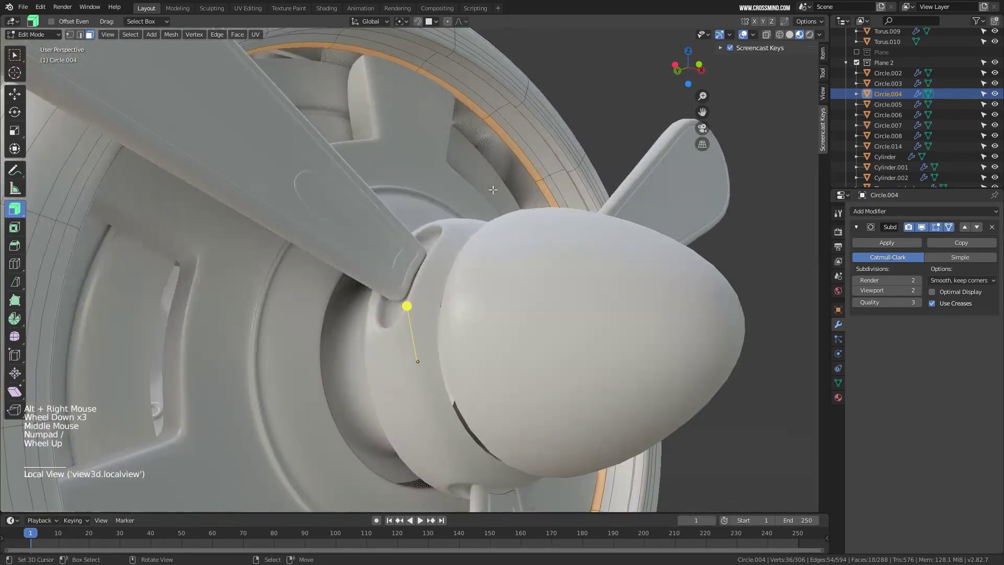
pyautogui.moveTo(411, 307)
pyautogui.mouseDown()
pyautogui.moveTo(401, 299)
pyautogui.moveTo(407, 307)
pyautogui.mouseUp()
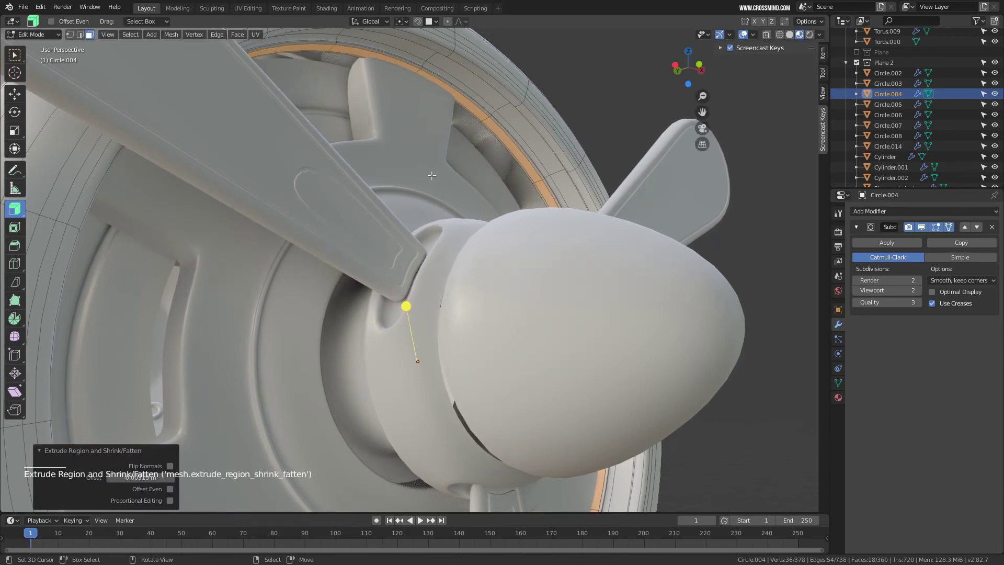
pyautogui.moveTo(407, 306); pyautogui.dragTo(413, 130, button='middle')
pyautogui.press('Tab')
# Add a loop cut near the outer end of the toothed engine plate's top tooth with a factor of 0.857.
pyautogui.rightClick(413, 131)
pyautogui.press('Tab')
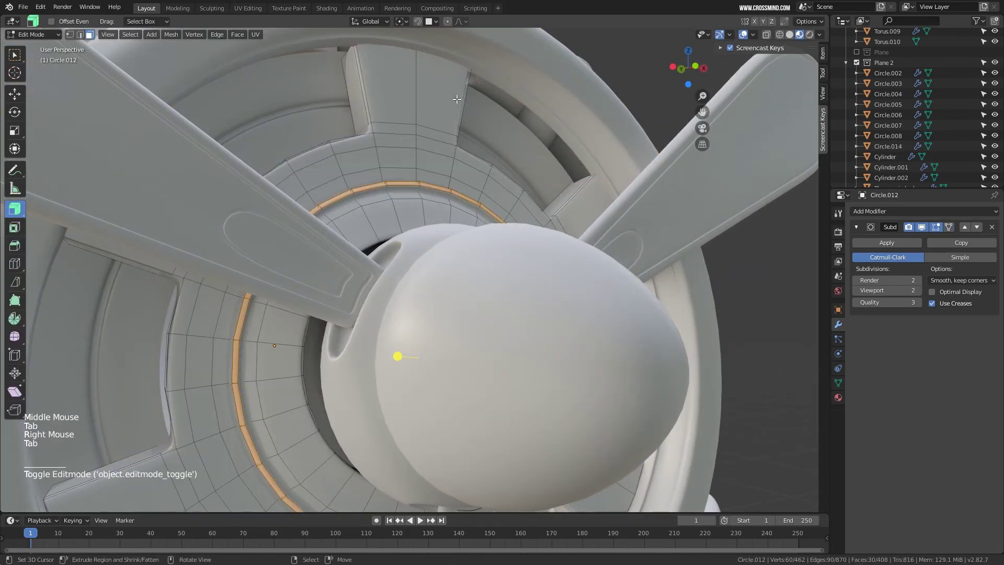
pyautogui.hotkey('ctrl', 'r')
pyautogui.click(467, 95)
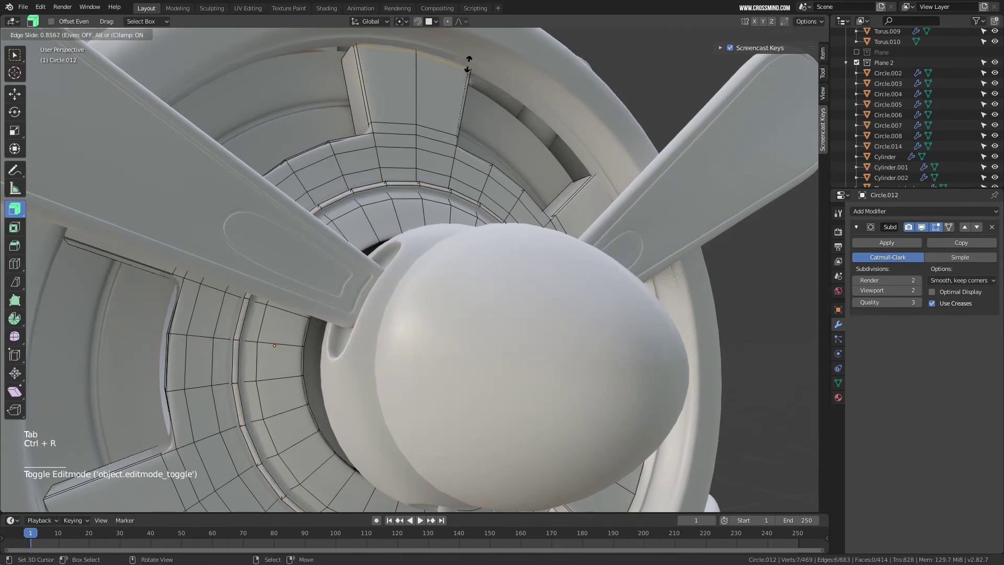
pyautogui.click(469, 64)
# Add loop cuts near the outer ends of the upper-right and lower-right teeth with factors of 0.865 and 0.723.
pyautogui.scroll(-2, 469, 64)
pyautogui.moveTo(469, 64); pyautogui.dragTo(524, 157, button='middle')
pyautogui.hotkey('ctrl', 'r')
pyautogui.click(564, 194)
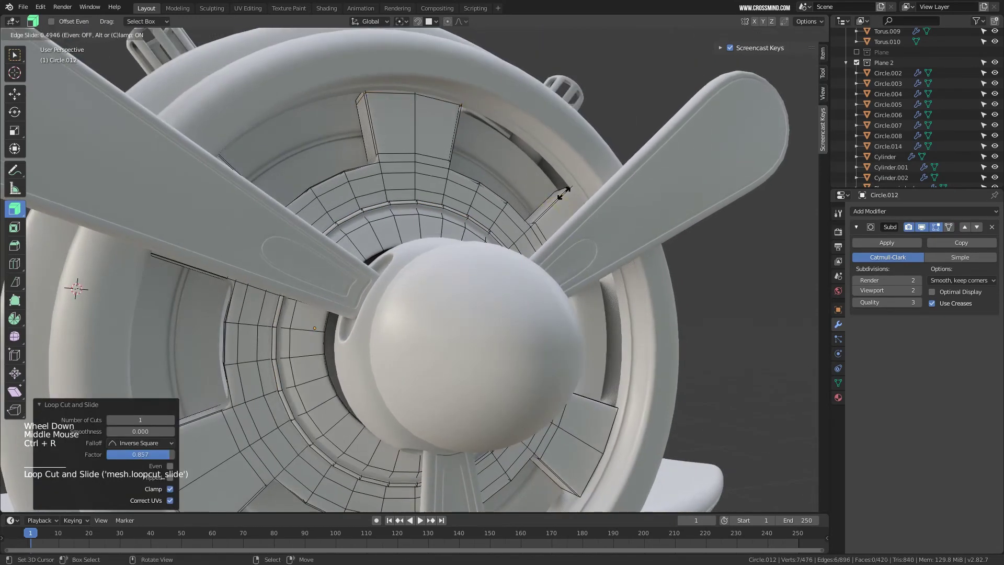
pyautogui.keyDown('shift'); pyautogui.moveTo(570, 188); pyautogui.dragTo(475, 49, button='middle'); pyautogui.keyUp('shift')
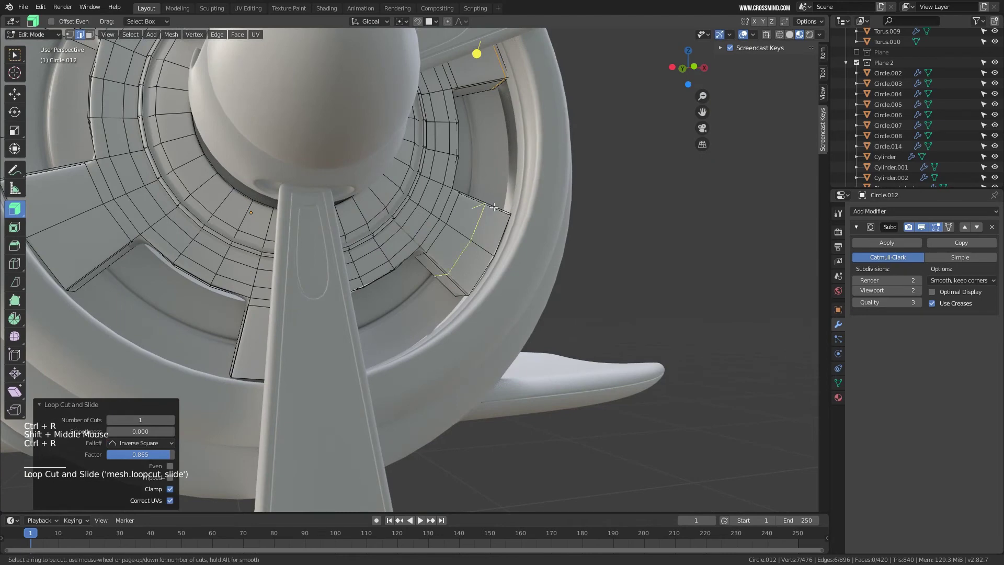
pyautogui.click(475, 277)
pyautogui.keyDown('shift'); pyautogui.moveTo(475, 278); pyautogui.dragTo(525, 259, button='middle'); pyautogui.keyUp('shift')
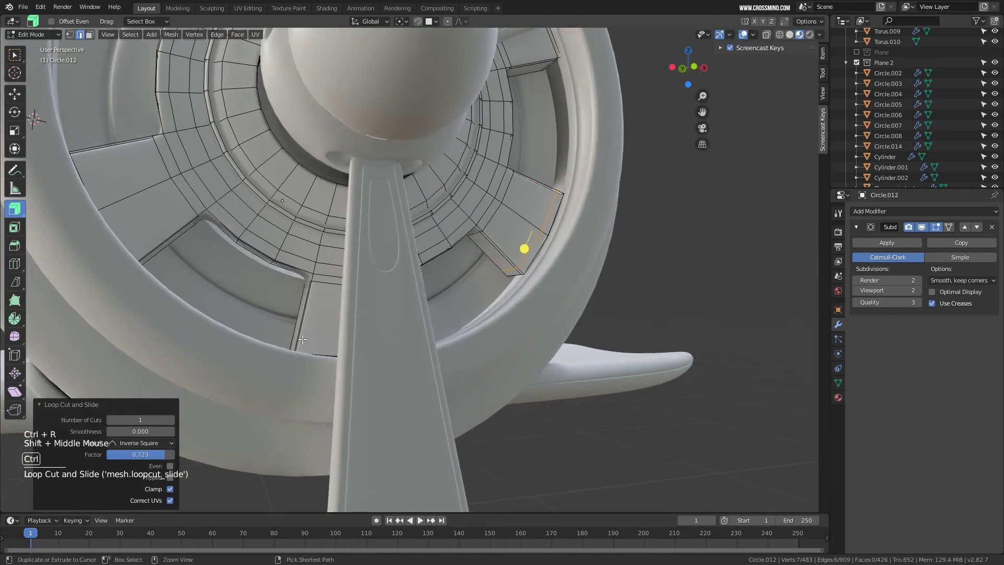
# Add loop cuts near the outer ends of the bottom and lower-left teeth with factors of -0.798 and 0.711.
pyautogui.hotkey('ctrl', 'r')
pyautogui.click(303, 346)
pyautogui.click(303, 367)
pyautogui.moveTo(336, 363); pyautogui.dragTo(415, 377, button='middle')
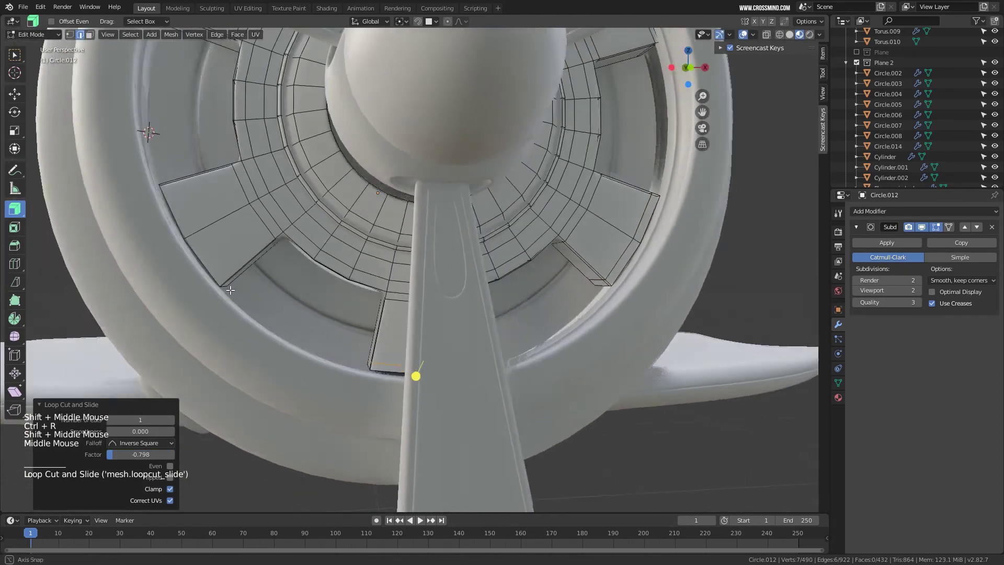
pyautogui.hotkey('ctrl', 'r')
pyautogui.click(218, 289)
pyautogui.click(216, 290)
# Add a loop cut near the outer end of the upper-left tooth and leave Edit Mode.
pyautogui.keyDown('shift'); pyautogui.moveTo(195, 247); pyautogui.dragTo(241, 184, button='middle'); pyautogui.keyUp('shift')
pyautogui.hotkey('ctrl', 'r')
pyautogui.click(238, 185)
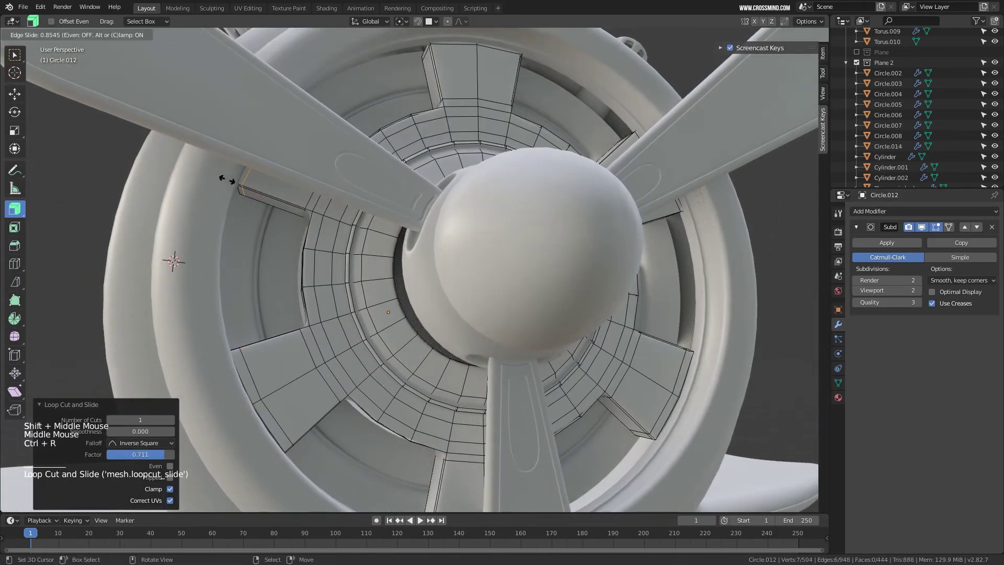
pyautogui.click(254, 152)
pyautogui.scroll(-3, 254, 152)
pyautogui.press('Tab')
# Extrude the outer edge loop of the disc behind the toothed plate and scale the new edges by 1.036.
pyautogui.moveTo(446, 143); pyautogui.dragTo(586, 138, button='middle')
pyautogui.rightClick(551, 144)
pyautogui.press('Tab')
pyautogui.keyDown('alt'); pyautogui.rightClick(578, 127); pyautogui.keyUp('alt')
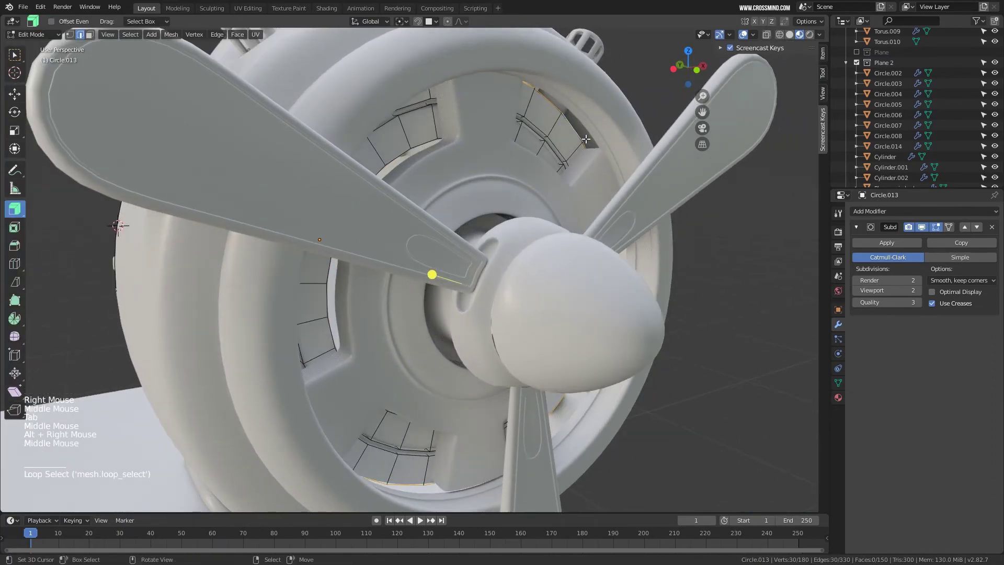
pyautogui.press('e')
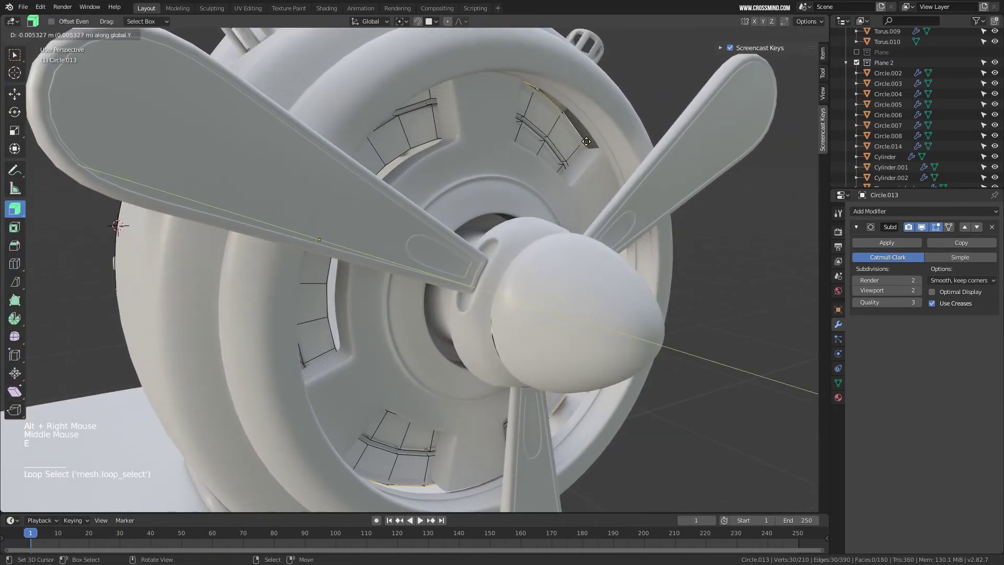
pyautogui.rightClick(586, 141)
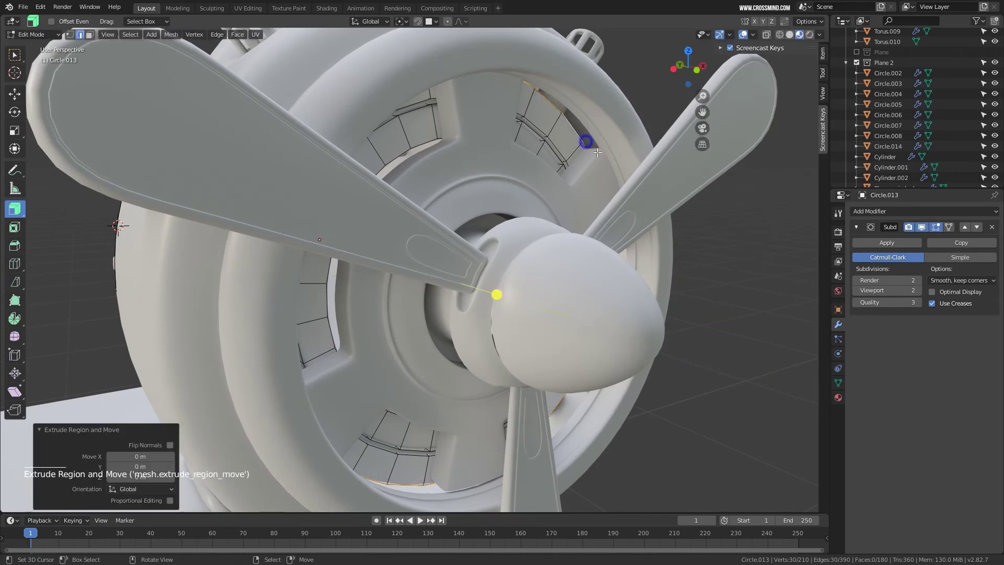
pyautogui.press('s')
pyautogui.click(632, 182)
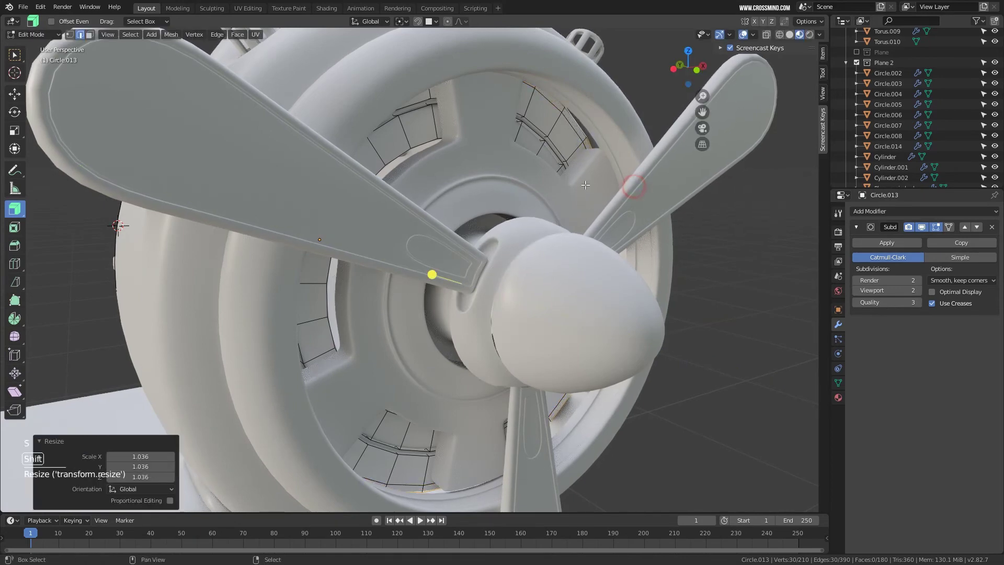
# Extrude the outer edge loop of the disc behind the toothed plate and move the new edges -0.0372 m along Y.
pyautogui.keyDown('shift'); pyautogui.moveTo(617, 136); pyautogui.dragTo(605, 178, button='middle'); pyautogui.keyUp('shift')
pyautogui.scroll(2, 605, 177)
pyautogui.press('e')
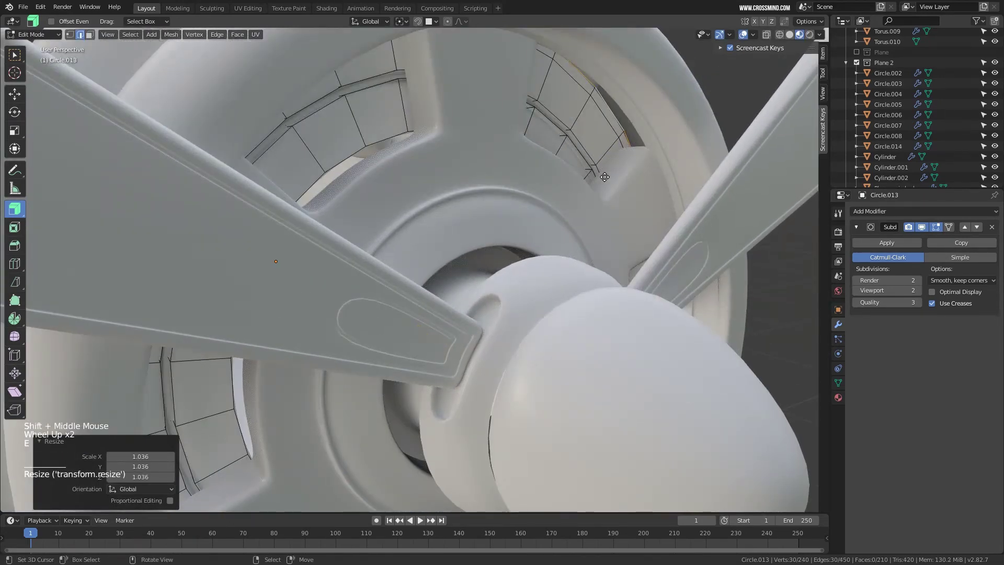
pyautogui.rightClick(610, 183)
pyautogui.press('g')
pyautogui.press('y')
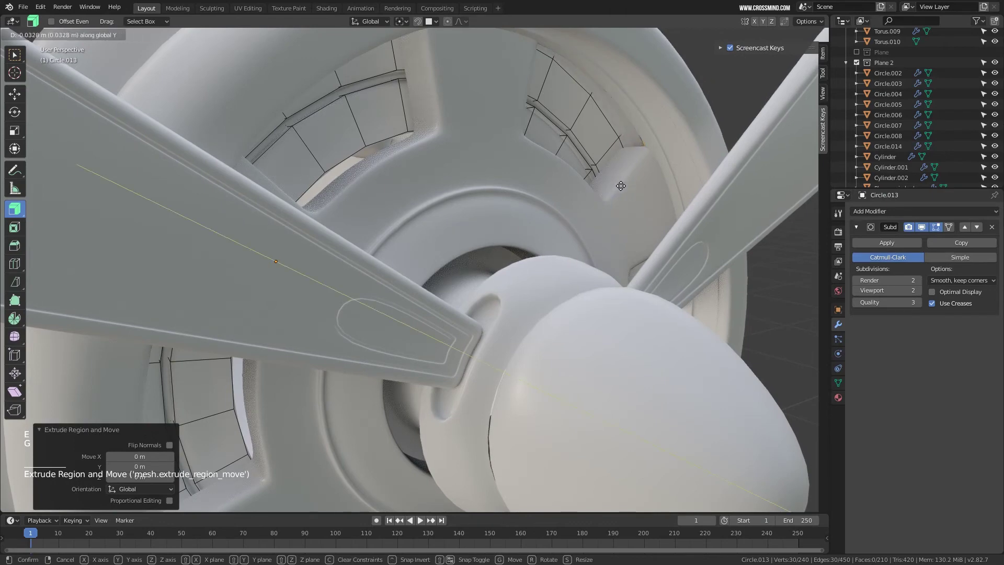
pyautogui.click(623, 186)
pyautogui.moveTo(623, 186); pyautogui.dragTo(599, 169, button='middle')
pyautogui.press('g')
pyautogui.rightClick(599, 169)
# Extrude the disc's outer edge loop once more a short distance along Y, leave Edit Mode and save the file.
pyautogui.press('e')
pyautogui.press('y')
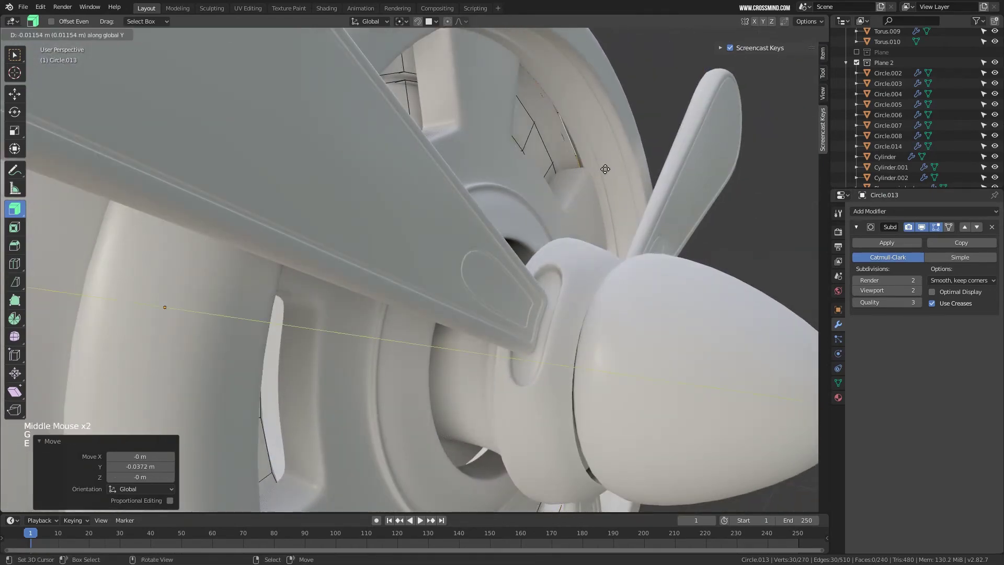
pyautogui.click(608, 169)
pyautogui.scroll(-1, 607, 168)
pyautogui.moveTo(607, 168); pyautogui.dragTo(526, 169, button='middle')
pyautogui.press('Tab')
pyautogui.scroll(-2, 583, 184)
pyautogui.rightClick(694, 212)
pyautogui.scroll(-1, 694, 212)
pyautogui.moveTo(694, 212)
pyautogui.keyDown('shift'); pyautogui.mouseDown(button='middle')
pyautogui.moveTo(535, 190)
pyautogui.moveTo(474, 224)
pyautogui.moveTo(514, 252)
pyautogui.moveTo(510, 230)
pyautogui.mouseUp(button='middle'); pyautogui.keyUp('shift')
pyautogui.hotkey('ctrl', 's')
# Adjust the viewport shading options and set the Eevee ambient occlusion distance to 0.78 m.
pyautogui.scroll(-3, 518, 241)
pyautogui.click(820, 34)
pyautogui.click(772, 133)
pyautogui.moveTo(510, 230)
pyautogui.mouseDown(button='middle')
pyautogui.moveTo(580, 225)
pyautogui.moveTo(514, 217)
pyautogui.moveTo(454, 180)
pyautogui.mouseUp(button='middle')
pyautogui.click(848, 158)
pyautogui.rightClick(489, 206)
pyautogui.click(839, 232)
pyautogui.scroll(2, 932, 293)
pyautogui.moveTo(954, 298); pyautogui.dragTo(983, 298)
pyautogui.scroll(1, 558, 254)
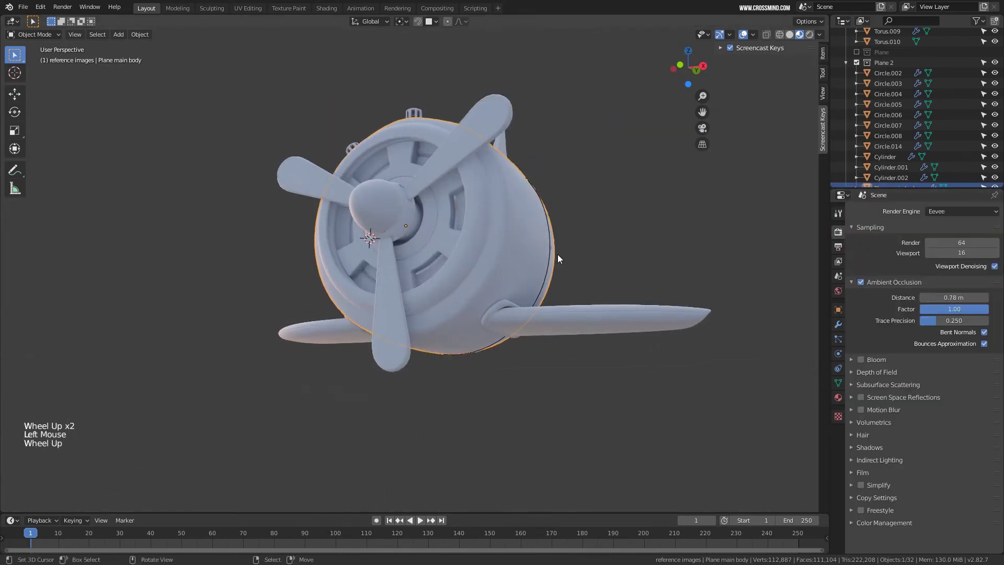
pyautogui.press('KP_Decimal')
pyautogui.moveTo(558, 255); pyautogui.dragTo(529, 148, button='middle')
pyautogui.rightClick(495, 271)
pyautogui.press('g')
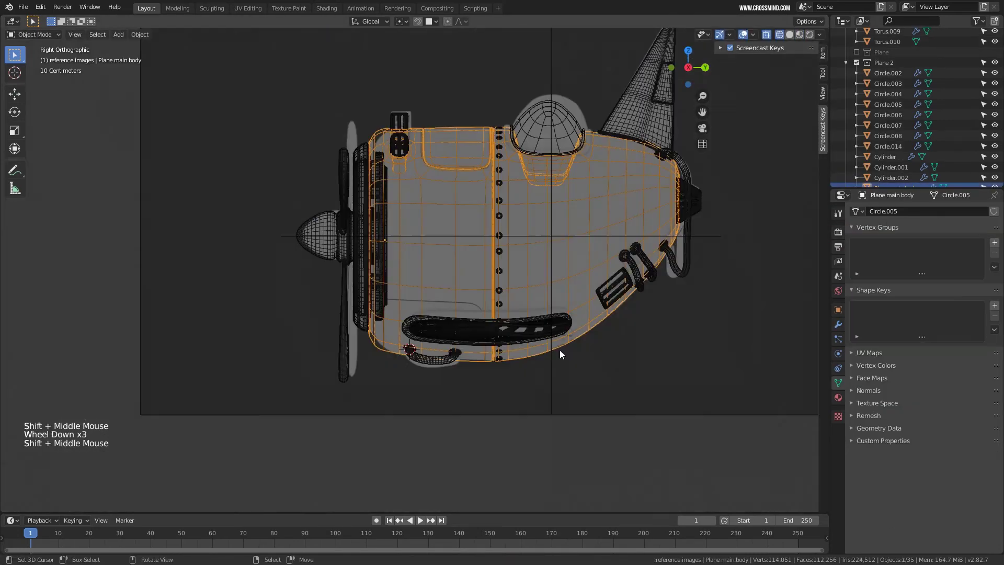
pyautogui.press('h')
pyautogui.scroll(2, 379, 341)
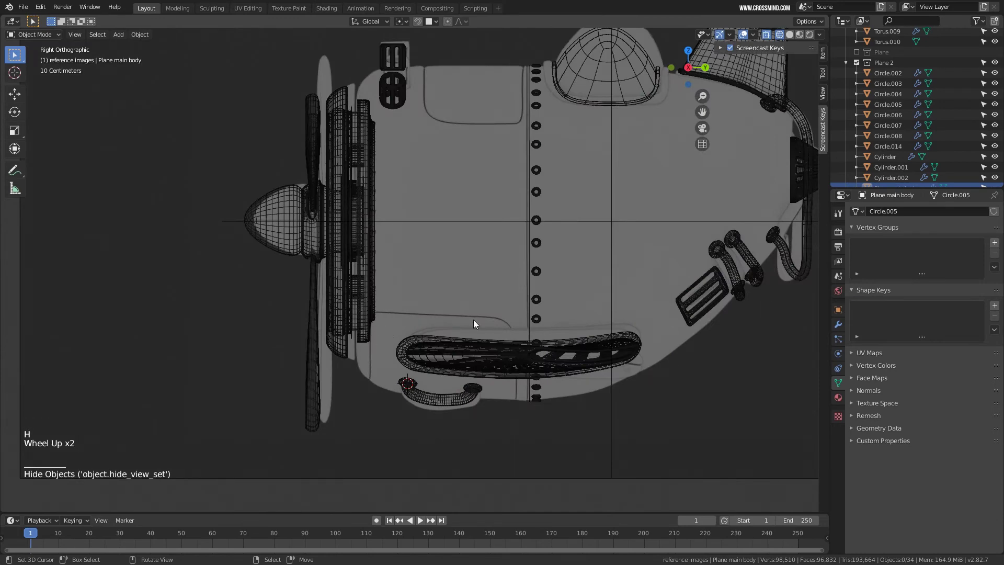
pyautogui.hotkey('ctrl', 'z')
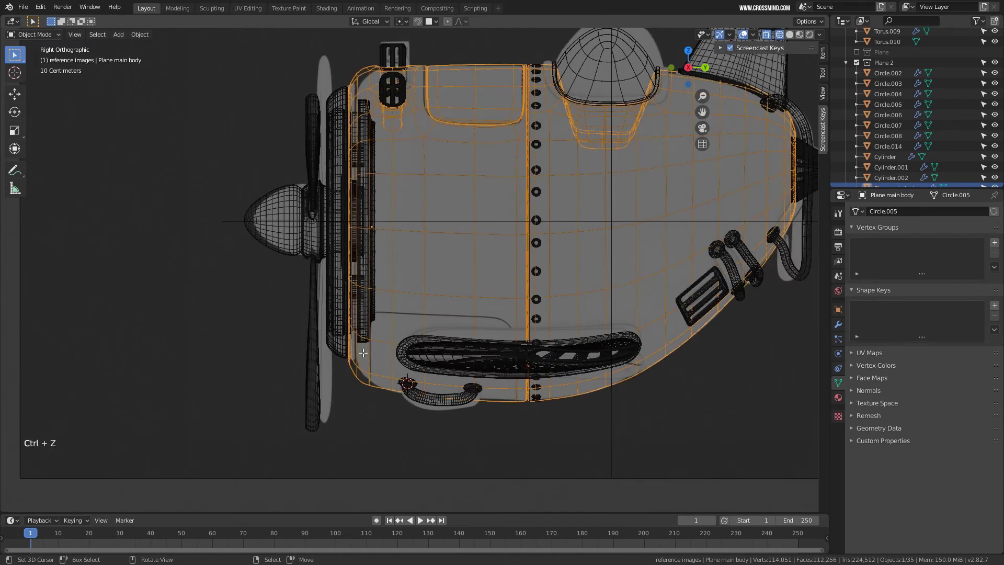
pyautogui.press('Tab')
pyautogui.keyDown('shift'); pyautogui.moveTo(363, 352); pyautogui.dragTo(371, 334, button='middle'); pyautogui.keyUp('shift')
pyautogui.scroll(1, 457, 320)
pyautogui.scroll(-3, 456, 320)
pyautogui.press('Tab')
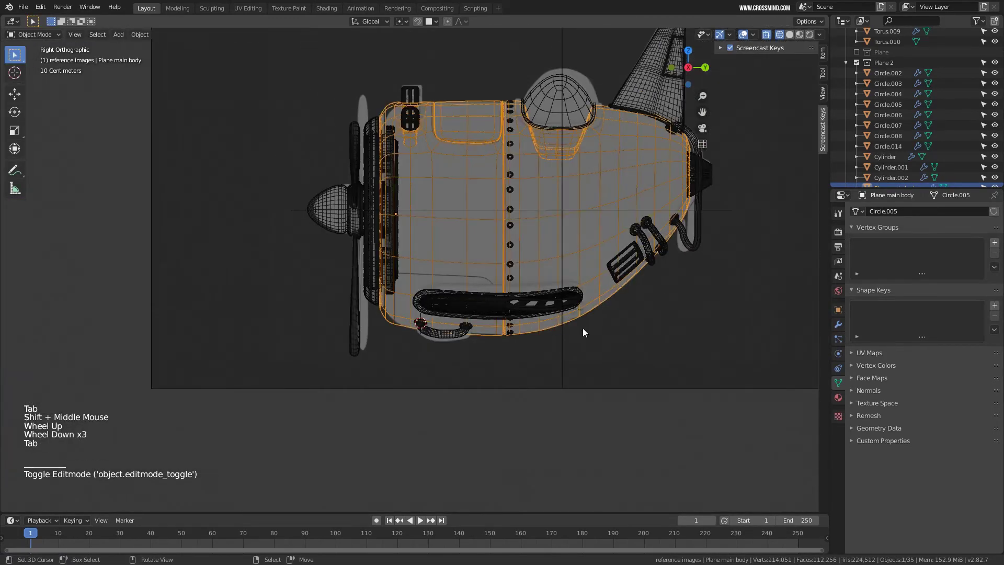
# Isolate the plane's main body and the side reference image in local view, and save the file.
pyautogui.rightClick(648, 365)
pyautogui.keyDown('shift'); pyautogui.moveTo(648, 365); pyautogui.dragTo(617, 368, button='middle'); pyautogui.keyUp('shift')
pyautogui.rightClick(574, 242)
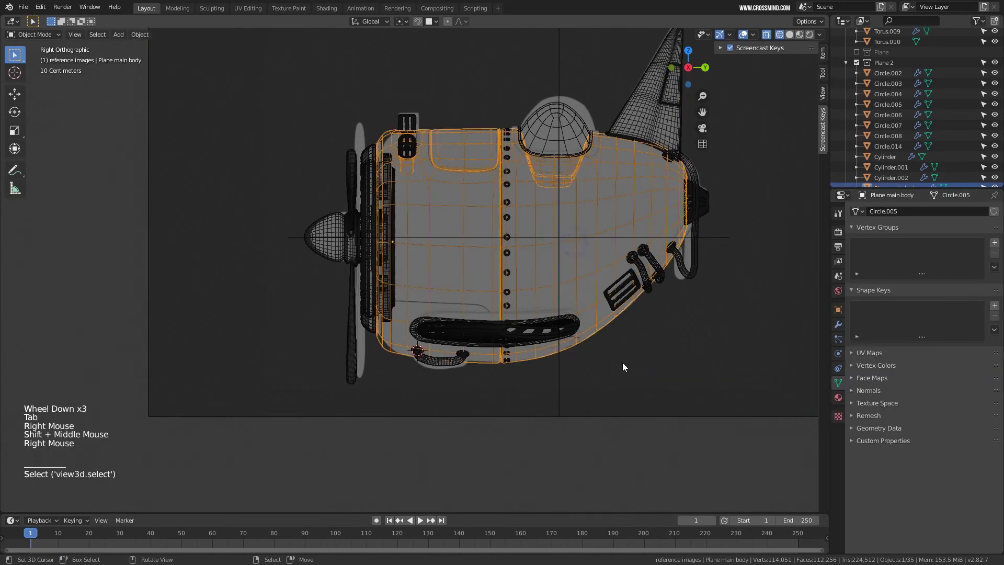
pyautogui.keyDown('shift'); pyautogui.rightClick(643, 398); pyautogui.keyUp('shift')
pyautogui.press('KP_Divide')
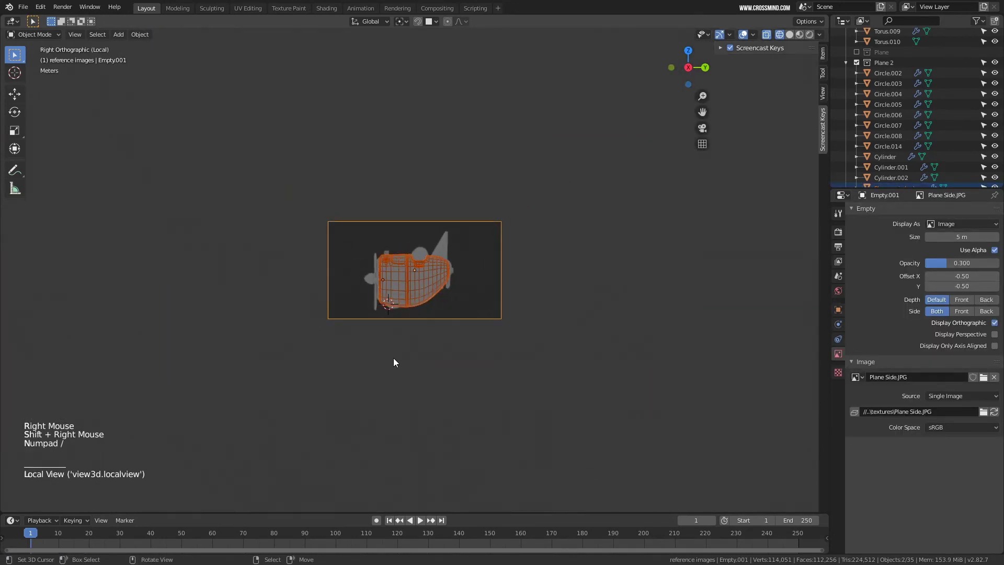
pyautogui.scroll(10, 389, 360)
pyautogui.keyDown('shift'); pyautogui.moveTo(386, 359); pyautogui.dragTo(514, 281, button='middle'); pyautogui.keyUp('shift')
pyautogui.scroll(1, 513, 280)
pyautogui.hotkey('ctrl', 's')
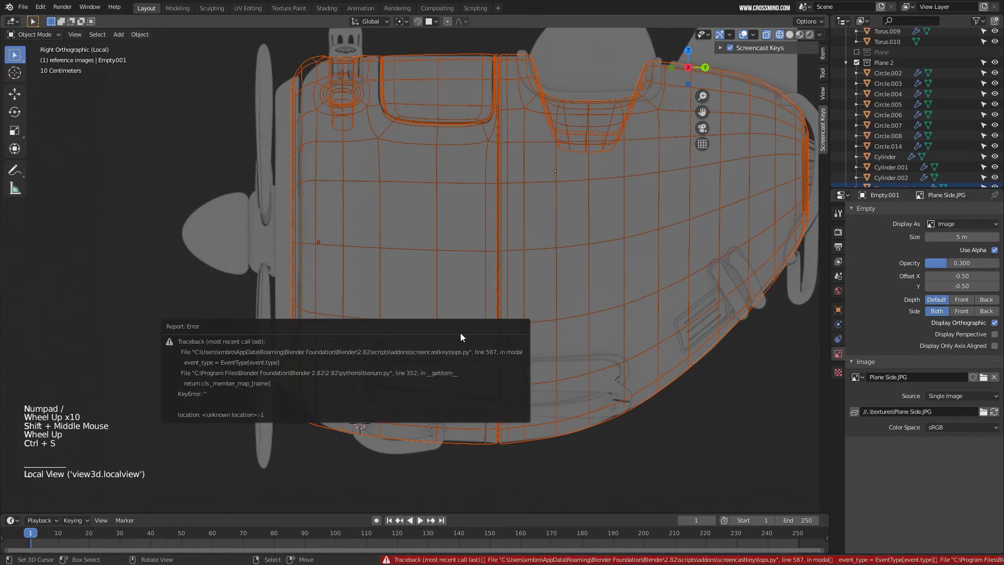
# Select the block of four by three faces on the main body's lower front side that covers the reference panel outline.
pyautogui.keyDown('shift'); pyautogui.moveTo(457, 321); pyautogui.dragTo(493, 262, button='middle'); pyautogui.keyUp('shift')
pyautogui.rightClick(476, 265)
pyautogui.press('Tab')
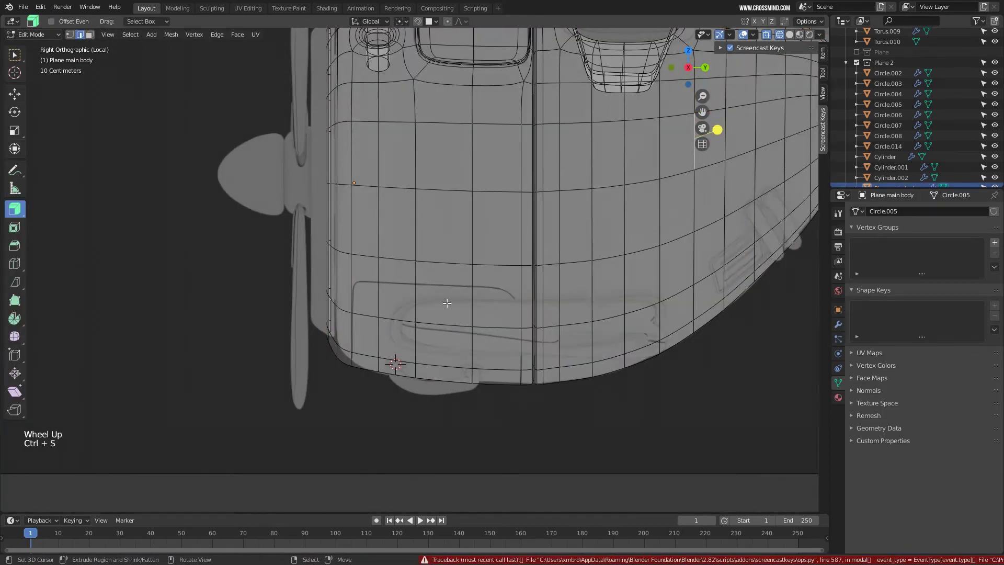
pyautogui.moveTo(380, 310); pyautogui.dragTo(379, 321, button='right')
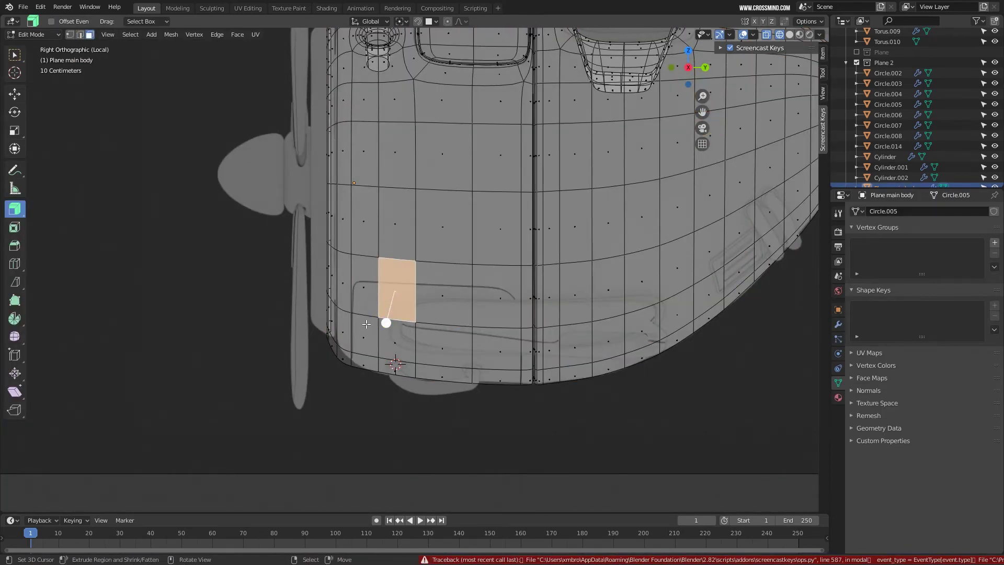
pyautogui.press('w')
pyautogui.press('b')
pyautogui.moveTo(355, 401); pyautogui.dragTo(503, 301)
pyautogui.press('b')
pyautogui.moveTo(368, 400); pyautogui.dragTo(423, 284)
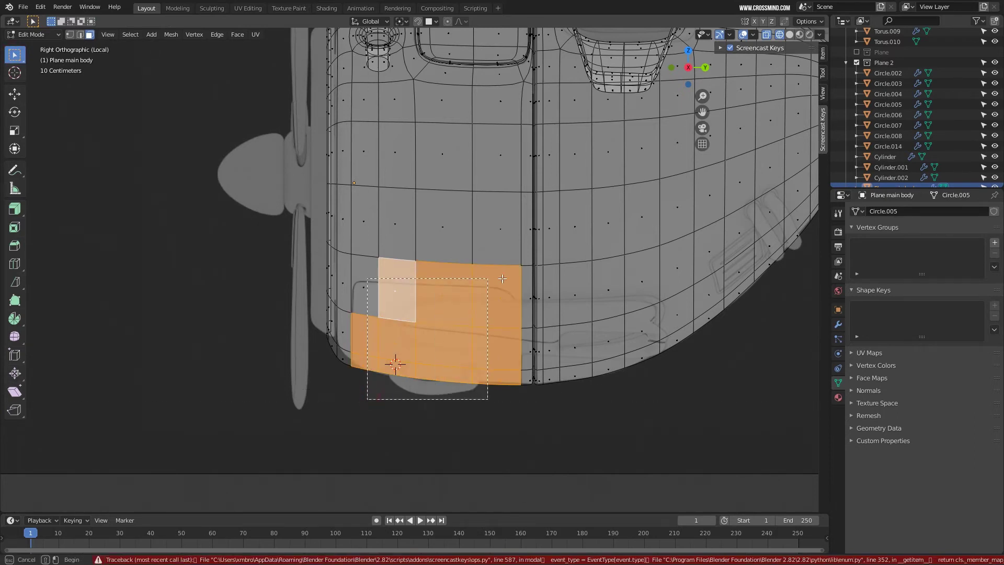
pyautogui.moveTo(502, 279); pyautogui.dragTo(502, 278)
pyautogui.press('b')
pyautogui.moveTo(360, 377); pyautogui.dragTo(422, 270)
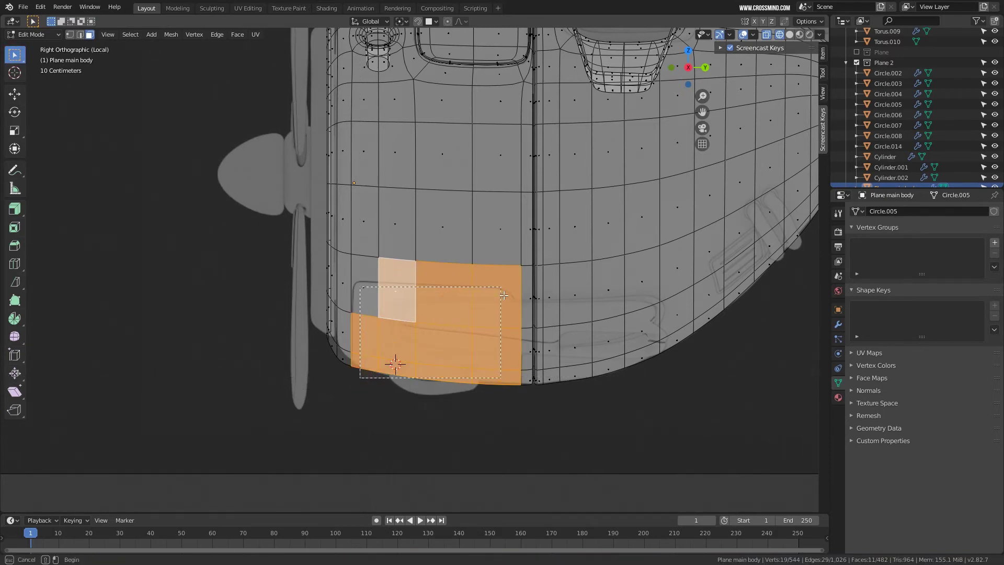
pyautogui.moveTo(503, 295); pyautogui.dragTo(504, 301)
pyautogui.scroll(2, 506, 314)
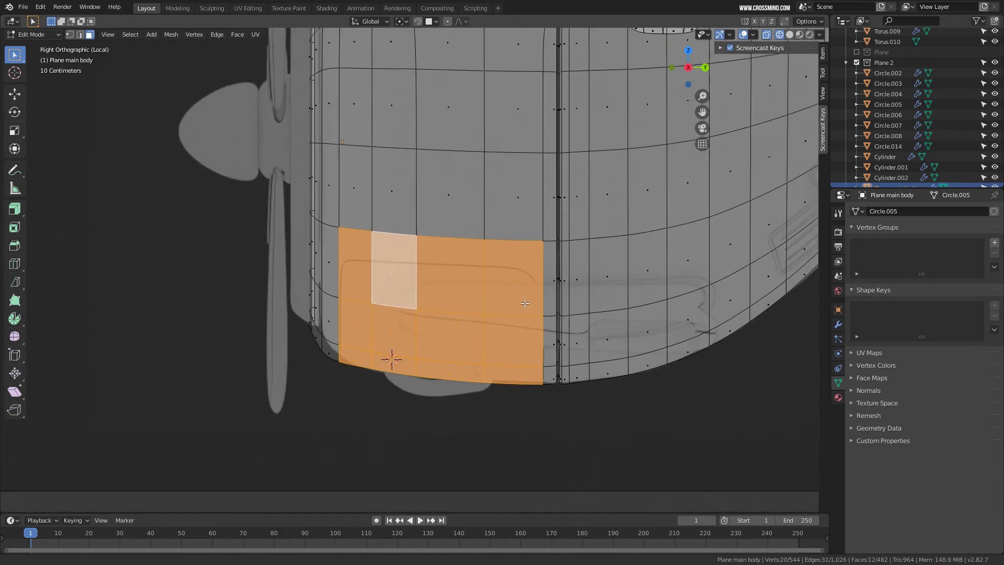
# Inset the selected faces as one region, with Individual off and a thickness of 0.02378 m.
pyautogui.press('i')
pyautogui.press('i')
pyautogui.click(643, 309)
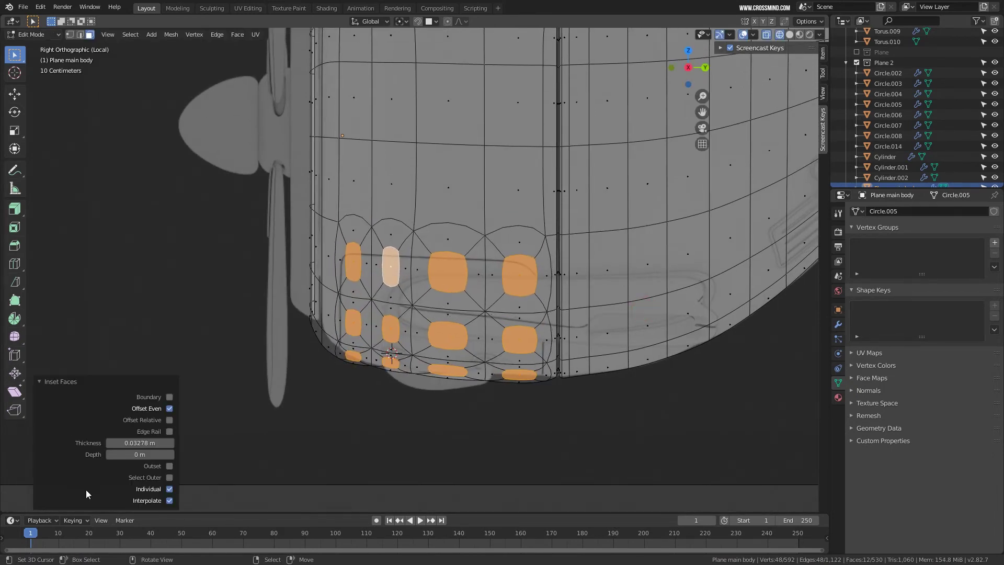
pyautogui.click(169, 490)
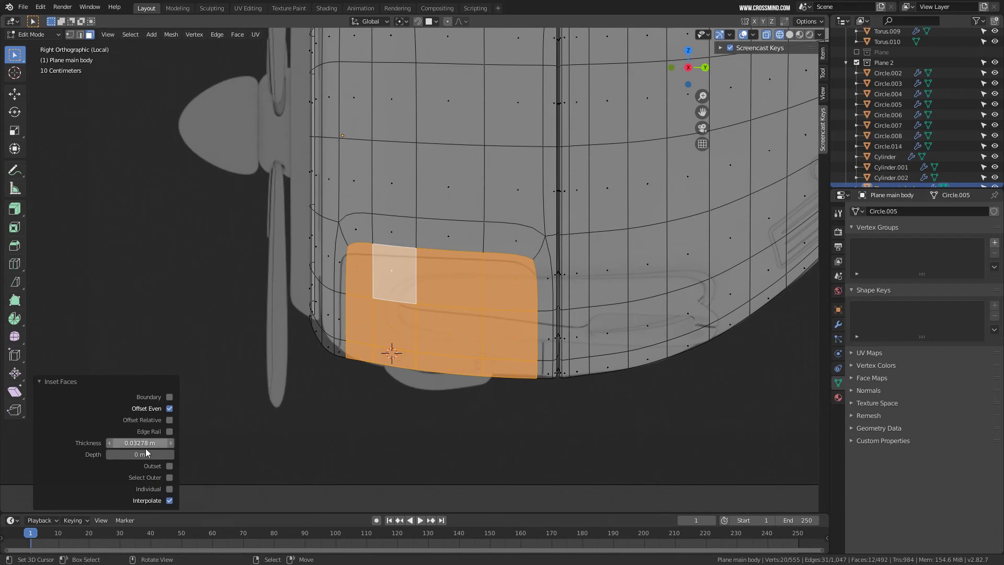
pyautogui.moveTo(139, 443); pyautogui.dragTo(128, 443)
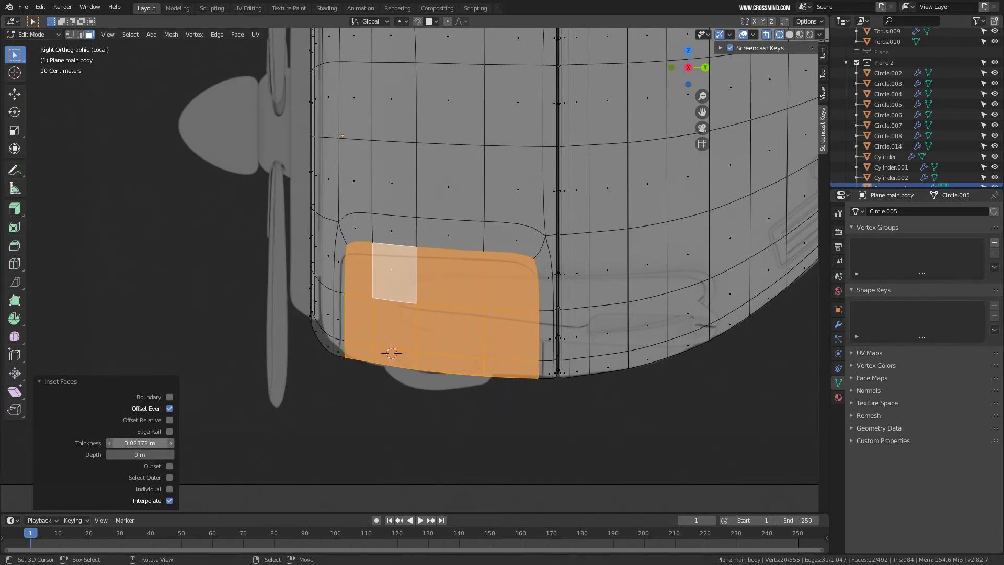
# Turn off the Subdivision modifier's viewport display and inset the panel faces again by 0.01342 m.
pyautogui.moveTo(398, 351); pyautogui.dragTo(523, 320, button='middle')
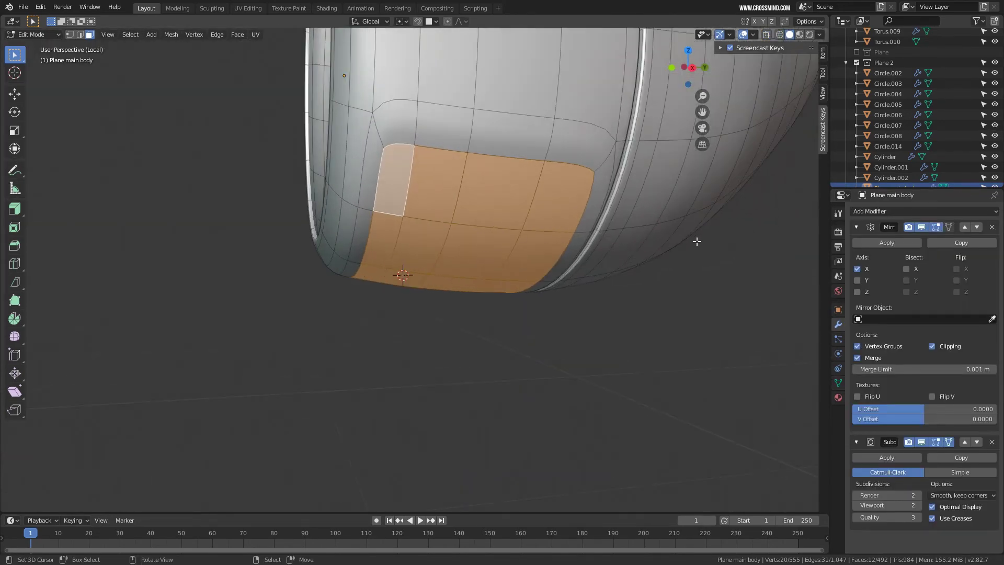
pyautogui.click(924, 443)
pyautogui.press('i')
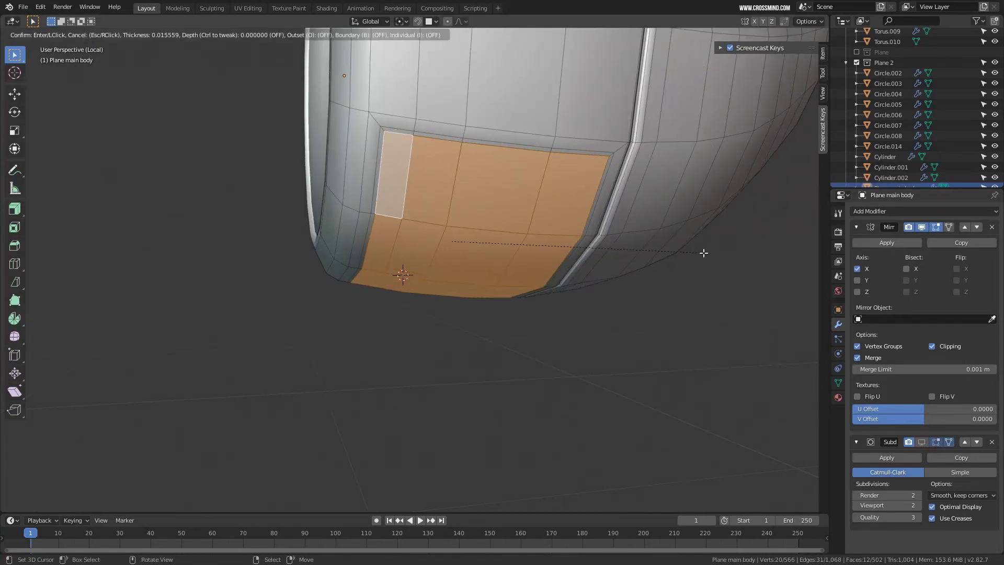
pyautogui.click(704, 253)
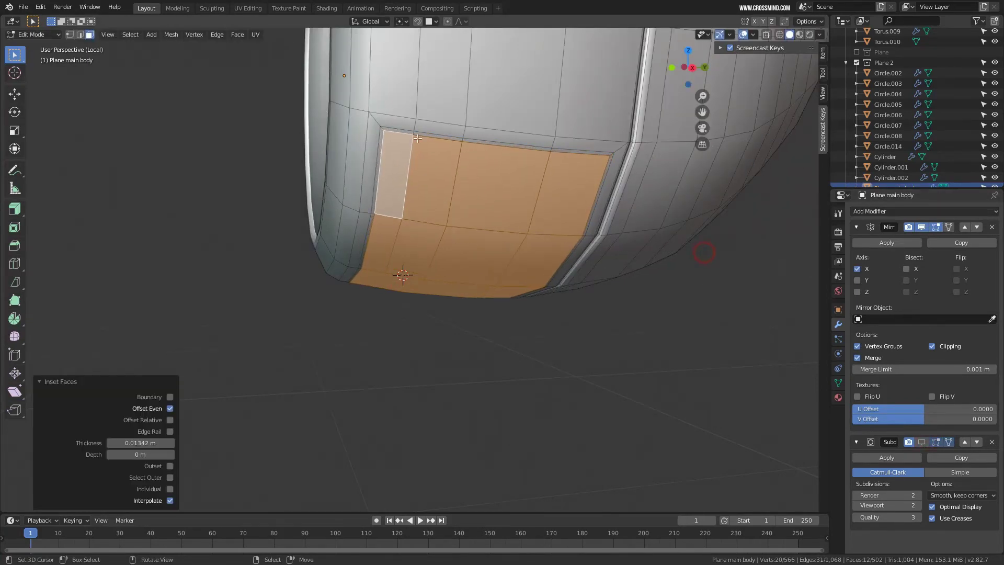
# Select the narrow face loop around the inset panel and extrude it inward along its normals with an offset of 0.0153 m.
pyautogui.scroll(2, 417, 138)
pyautogui.press('2')
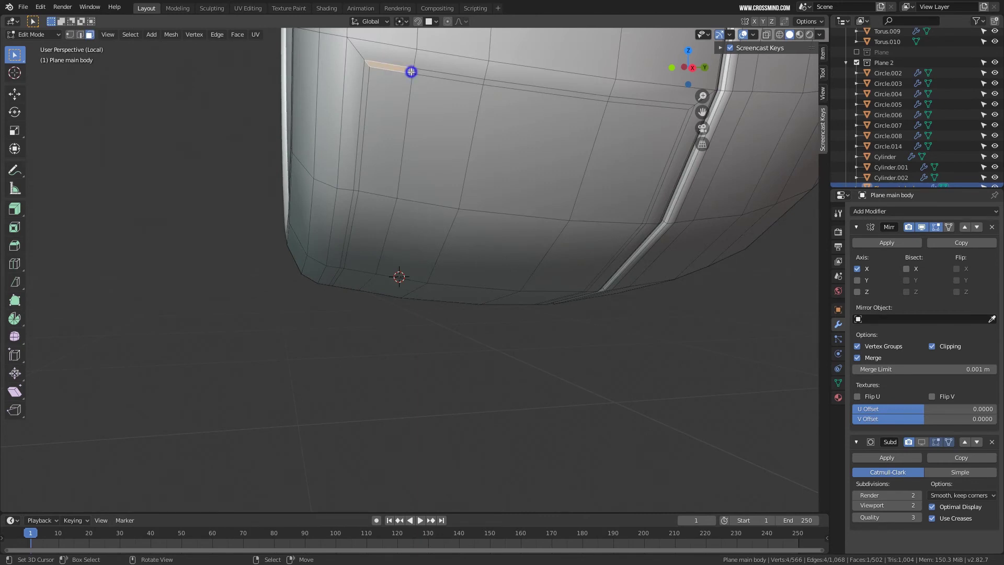
pyautogui.keyDown('alt'); pyautogui.click(414, 71); pyautogui.keyUp('alt')
pyautogui.scroll(-1, 526, 220)
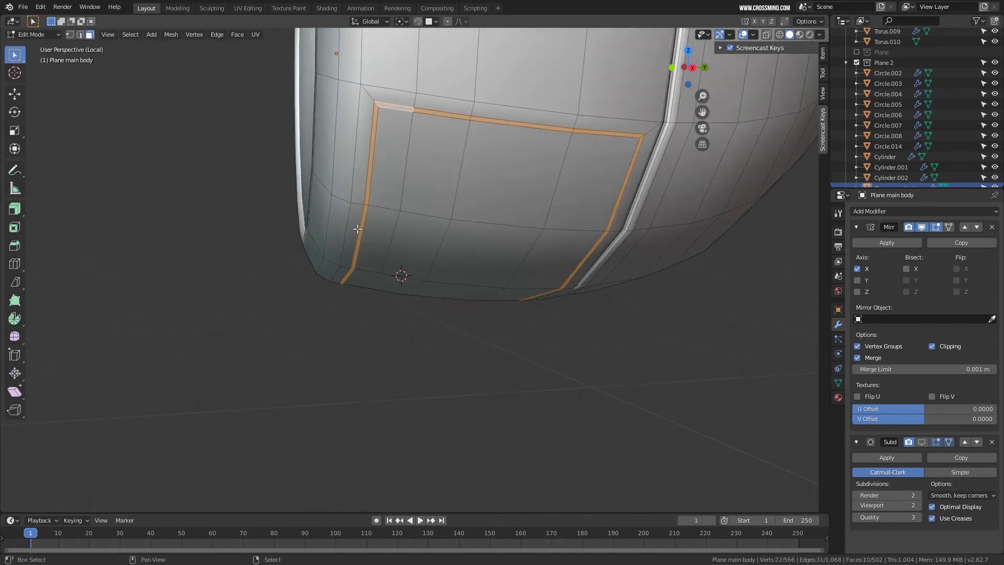
pyautogui.keyDown('shift'); pyautogui.moveTo(359, 228); pyautogui.dragTo(296, 280, button='middle'); pyautogui.keyUp('shift')
pyautogui.scroll(1, 296, 281)
pyautogui.moveTo(12, 208); pyautogui.dragTo(40, 217)
pyautogui.click(74, 238)
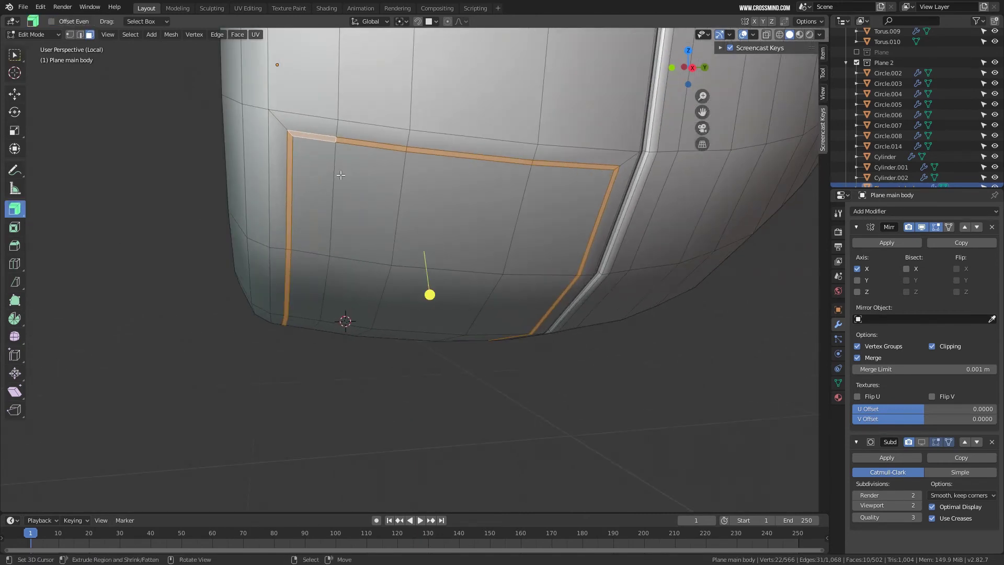
pyautogui.moveTo(432, 302); pyautogui.dragTo(428, 293)
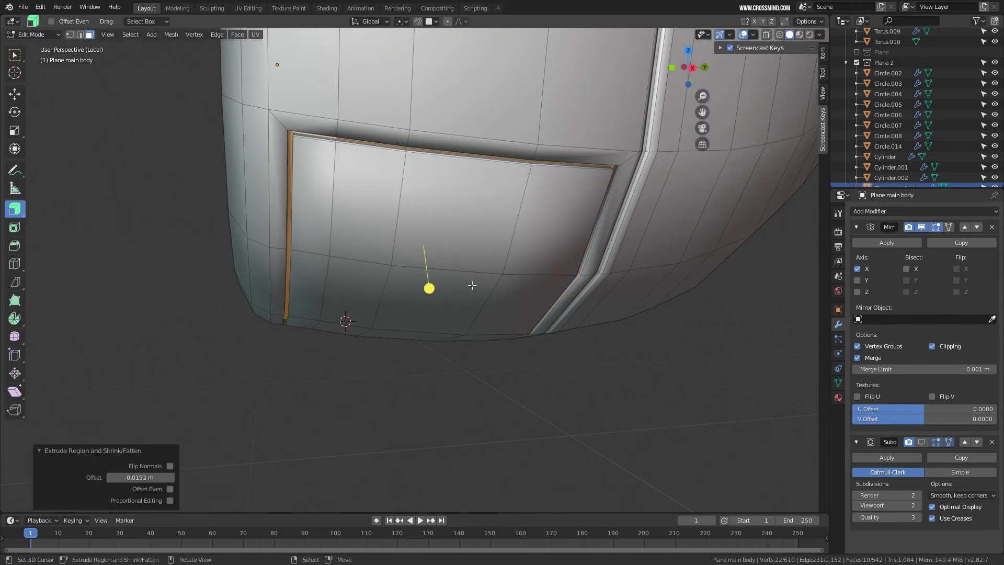
# Leave Edit Mode, turn the Subdivision modifier's viewport display back on and exit local view.
pyautogui.press('Tab')
pyautogui.moveTo(478, 285); pyautogui.dragTo(491, 280, button='middle')
pyautogui.click(922, 442)
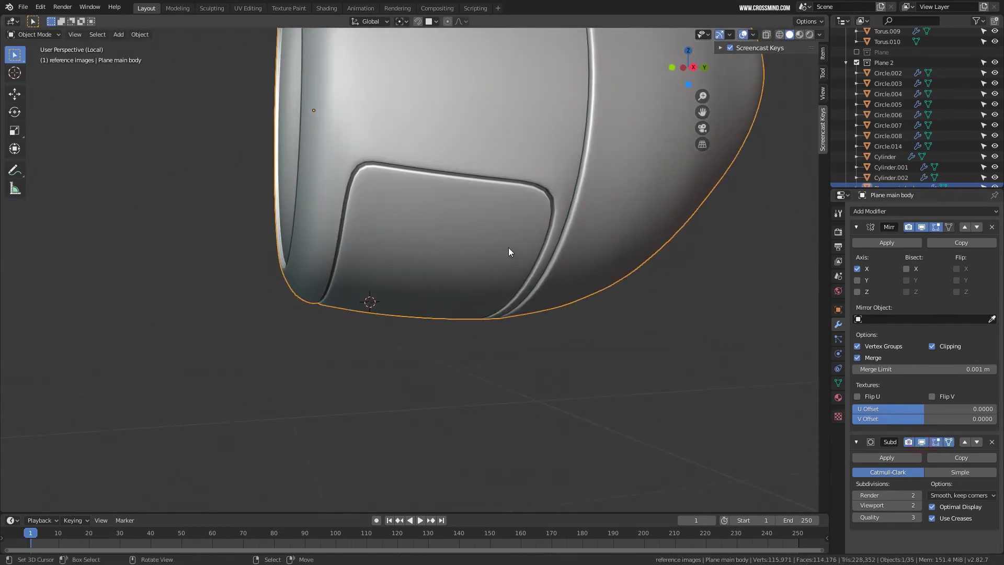
pyautogui.moveTo(508, 247); pyautogui.dragTo(529, 237, button='middle')
pyautogui.press('KP_Divide')
pyautogui.scroll(-5, 501, 236)
pyautogui.scroll(4, 564, 296)
pyautogui.moveTo(564, 297); pyautogui.dragTo(569, 268, button='middle')
# Save the project as a new incremented file named Plane 10.blend.
pyautogui.hotkey('ctrl', 'shift', 's')
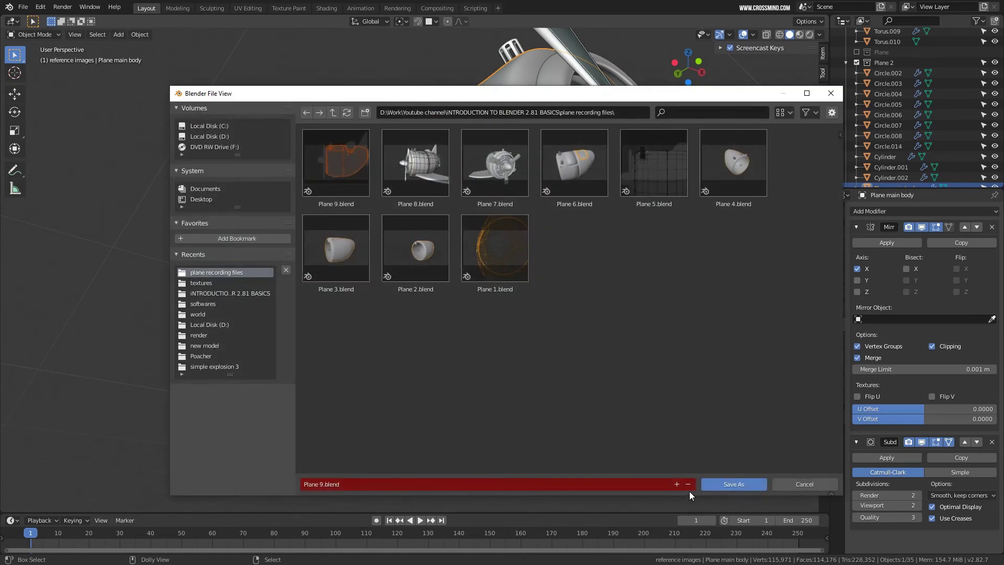
pyautogui.click(671, 478)
pyautogui.click(727, 480)
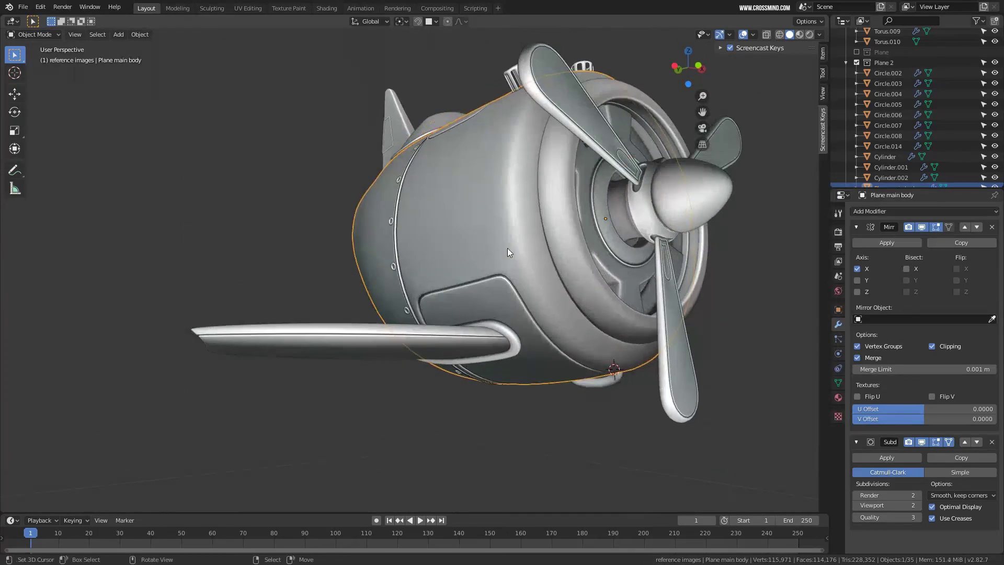
# Compare the body's panel grooves with the side reference image in wireframe and solid shading.
pyautogui.moveTo(507, 248); pyautogui.dragTo(564, 303, button='middle')
pyautogui.press('KP_3')
pyautogui.press('z')
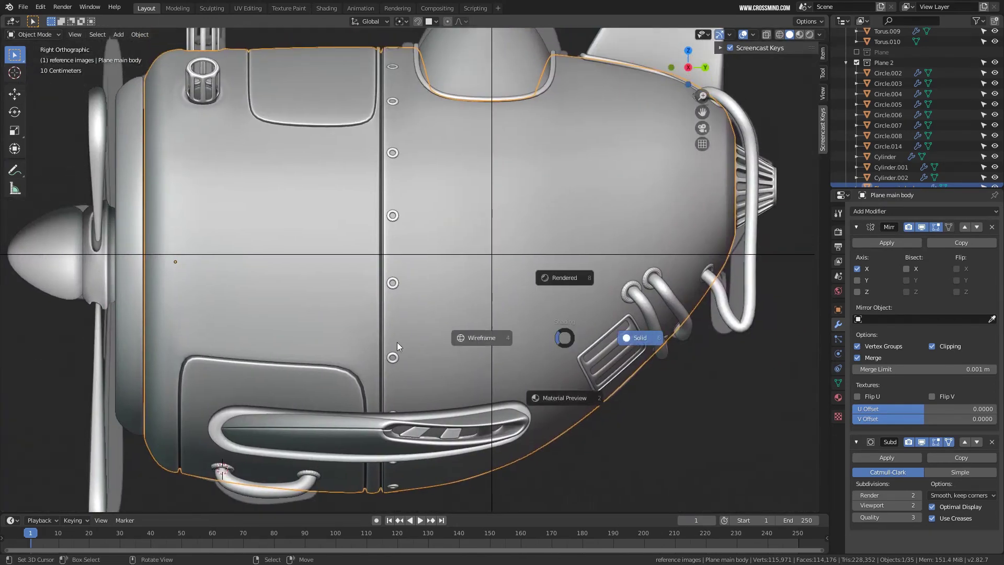
pyautogui.click(471, 341)
pyautogui.scroll(-5, 507, 269)
pyautogui.scroll(1, 361, 288)
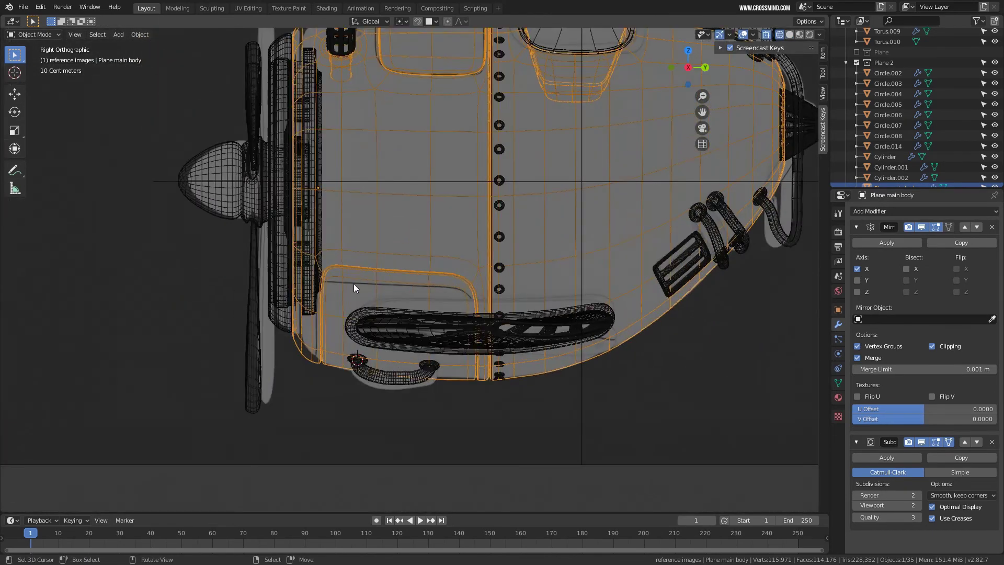
pyautogui.scroll(-4, 545, 294)
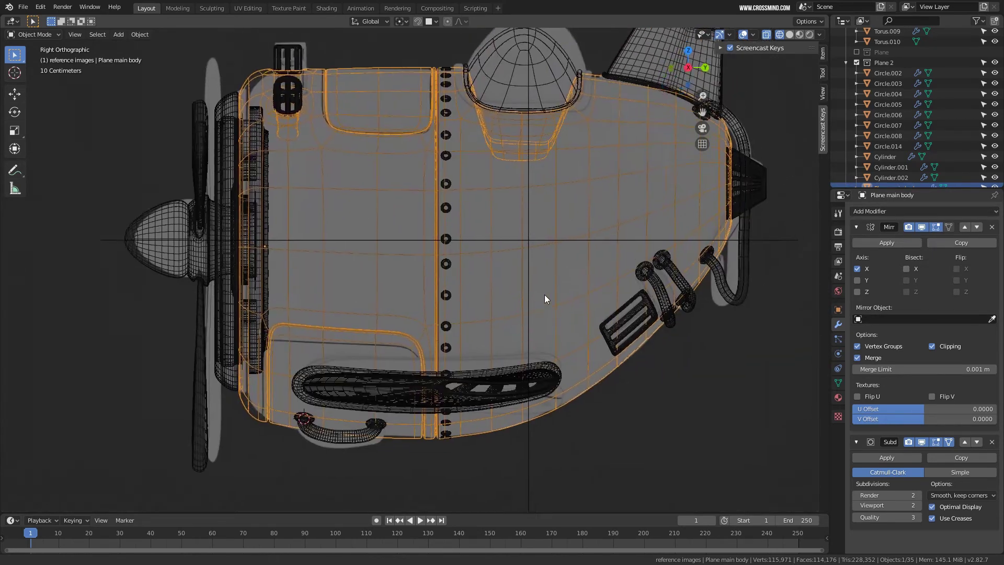
pyautogui.moveTo(550, 244)
pyautogui.mouseDown(button='middle')
pyautogui.moveTo(555, 272)
pyautogui.moveTo(507, 252)
pyautogui.moveTo(512, 262)
pyautogui.moveTo(542, 258)
pyautogui.moveTo(570, 244)
pyautogui.moveTo(539, 212)
pyautogui.moveTo(545, 269)
pyautogui.moveTo(557, 236)
pyautogui.moveTo(440, 274)
pyautogui.moveTo(533, 265)
pyautogui.moveTo(582, 303)
pyautogui.mouseUp(button='middle')
pyautogui.hotkey('shift', 'z')
pyautogui.click(508, 252)
pyautogui.click(497, 239)
pyautogui.moveTo(497, 240); pyautogui.dragTo(475, 159, button='middle')
pyautogui.press('Tab')
pyautogui.press('Tab')
pyautogui.press('KP_5')
pyautogui.press('KP_3')
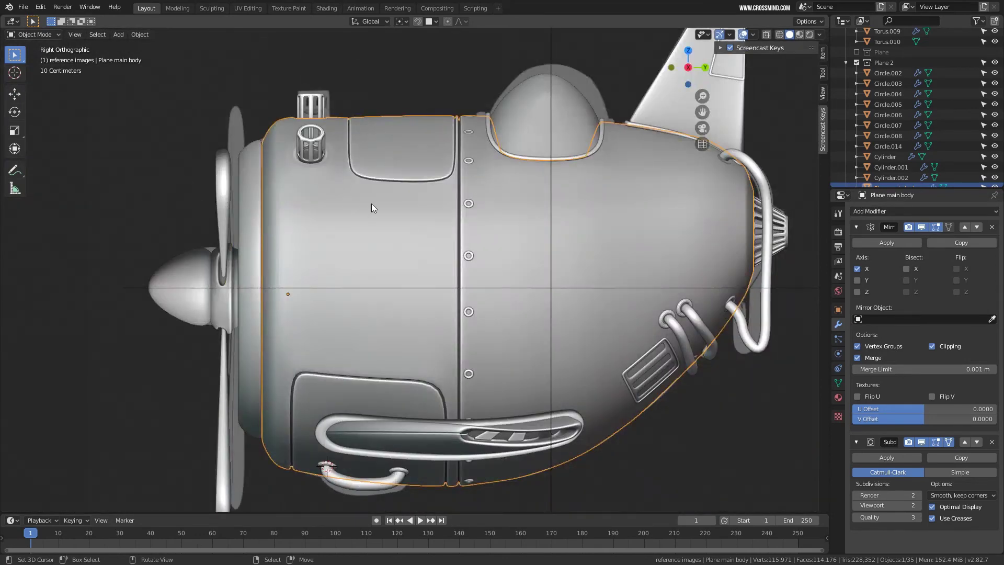
pyautogui.hotkey('shift', 'z')
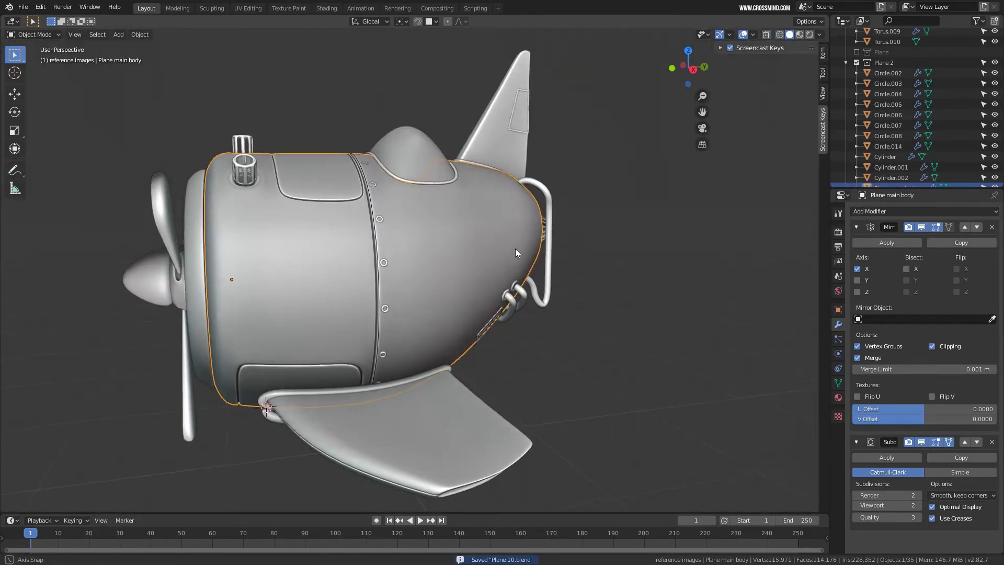
pyautogui.press('Tab')
pyautogui.click(497, 245)
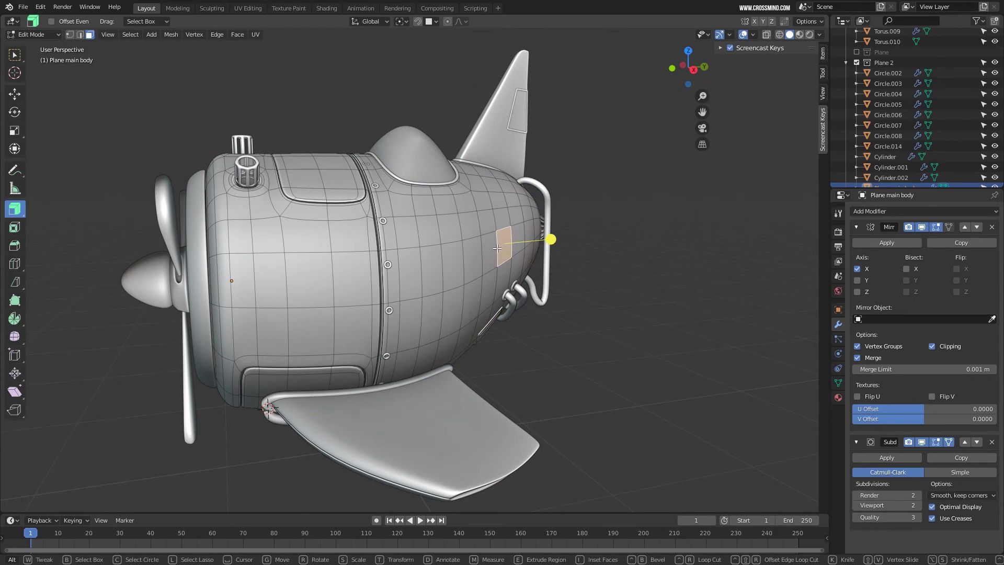
pyautogui.keyDown('alt'); pyautogui.click(497, 245); pyautogui.keyUp('alt')
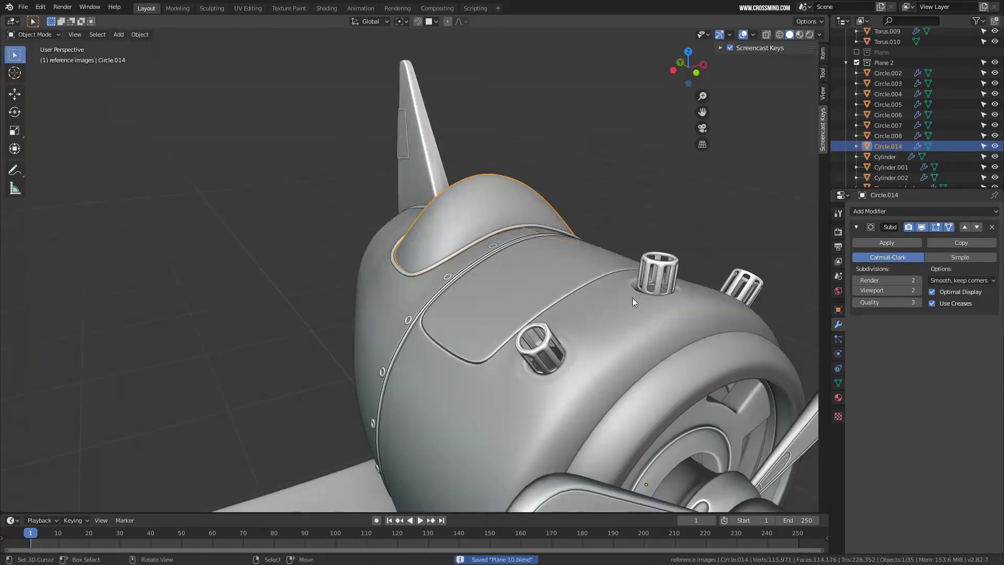
# Split the 3D viewport into two stacked areas and turn the lower one into a Shader Editor.
pyautogui.moveTo(632, 297); pyautogui.dragTo(601, 182, button='middle')
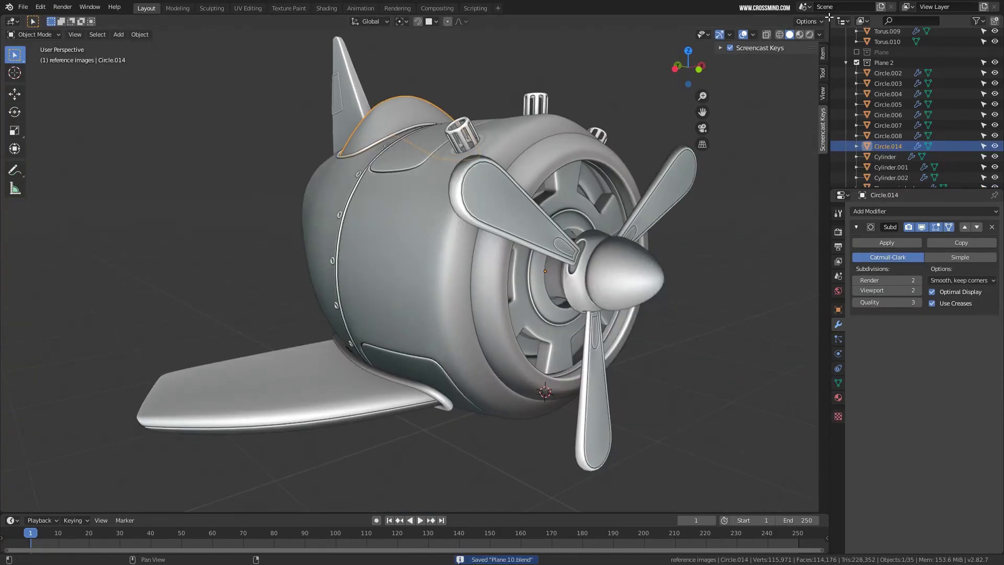
pyautogui.moveTo(823, 22); pyautogui.dragTo(413, 18)
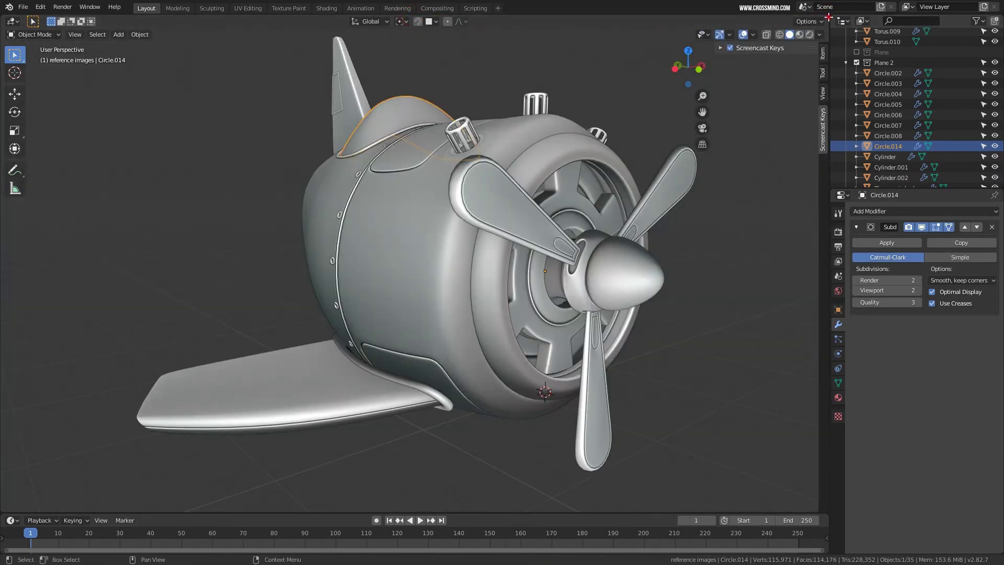
pyautogui.moveTo(823, 21); pyautogui.dragTo(824, 292)
pyautogui.click(12, 300)
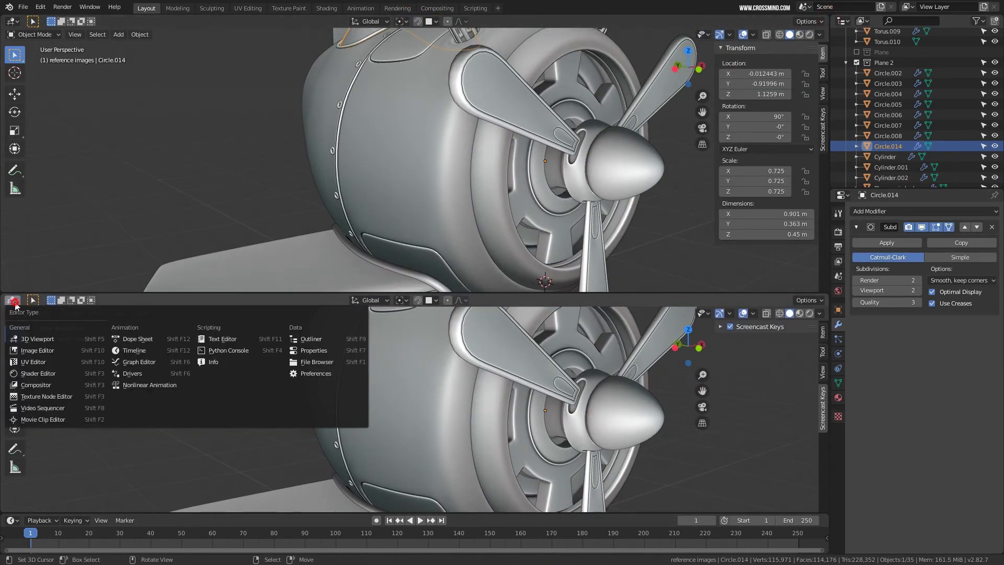
pyautogui.click(51, 373)
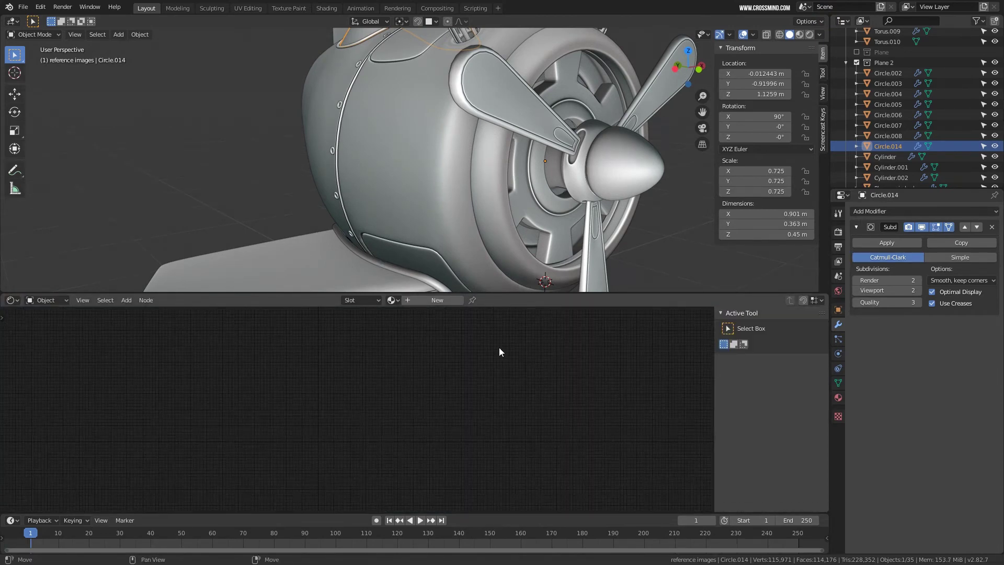
# Save the file, deselect the main body and enlarge the 3D viewport above the Shader Editor.
pyautogui.scroll(-4, 517, 149)
pyautogui.moveTo(481, 181); pyautogui.dragTo(510, 168, button='middle')
pyautogui.hotkey('ctrl', 's')
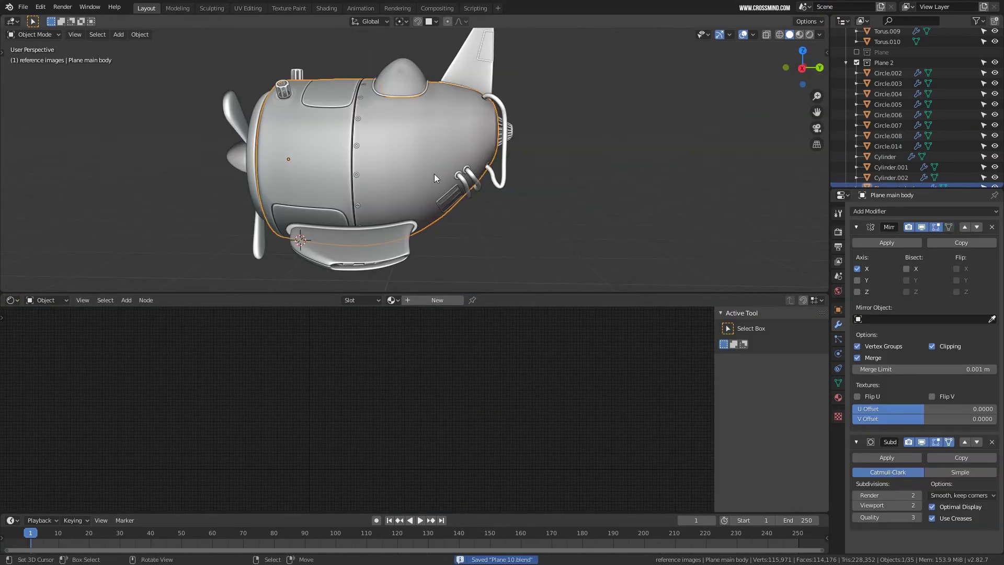
pyautogui.moveTo(434, 178); pyautogui.dragTo(547, 225, button='middle')
pyautogui.click(621, 170)
pyautogui.moveTo(557, 294); pyautogui.dragTo(560, 374)
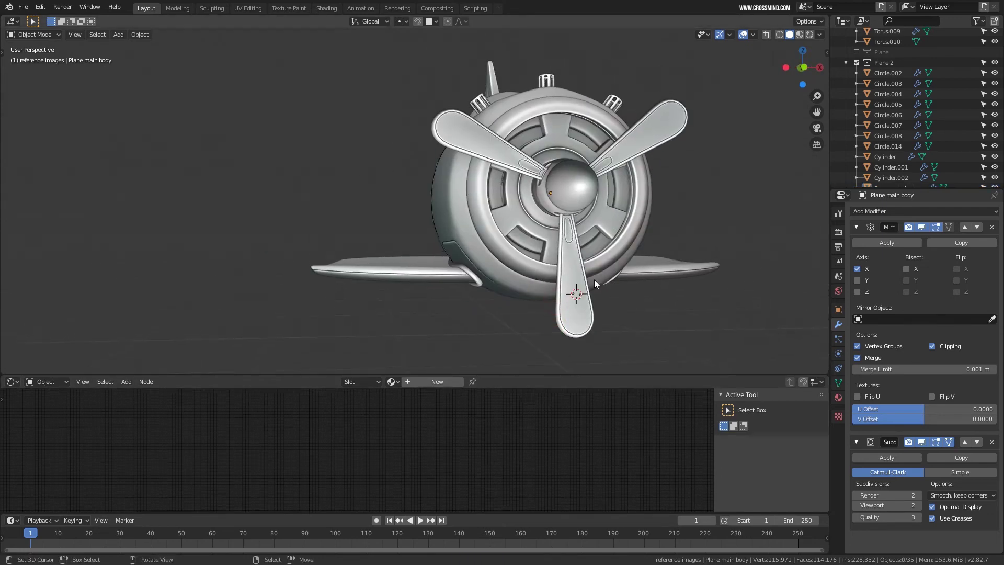
# Select all the plane's objects and move them to the Plane 2 collection.
pyautogui.moveTo(594, 282); pyautogui.dragTo(300, 114, button='middle')
pyautogui.moveTo(278, 50); pyautogui.dragTo(642, 254)
pyautogui.press('b')
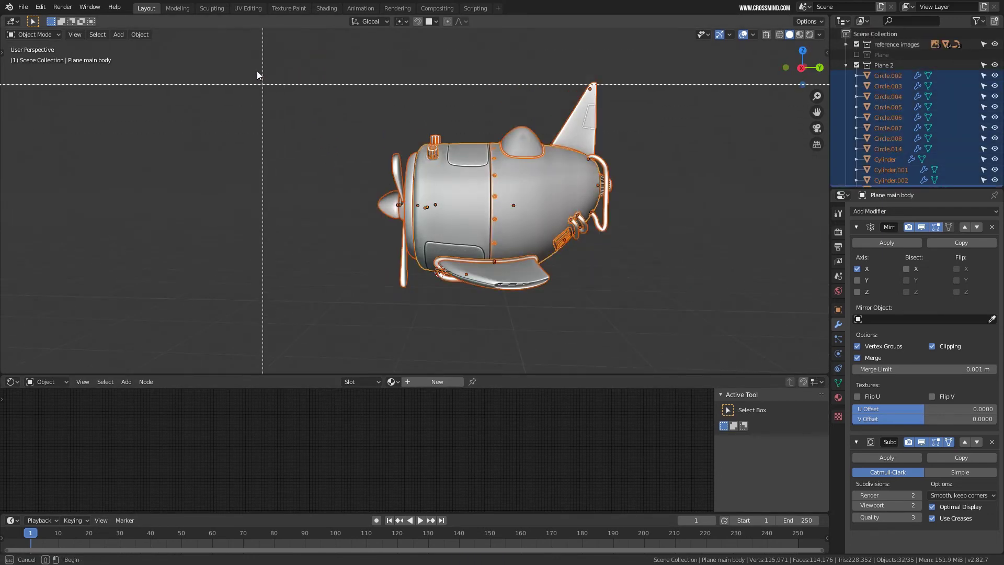
pyautogui.moveTo(279, 80); pyautogui.dragTo(759, 338)
pyautogui.press('m')
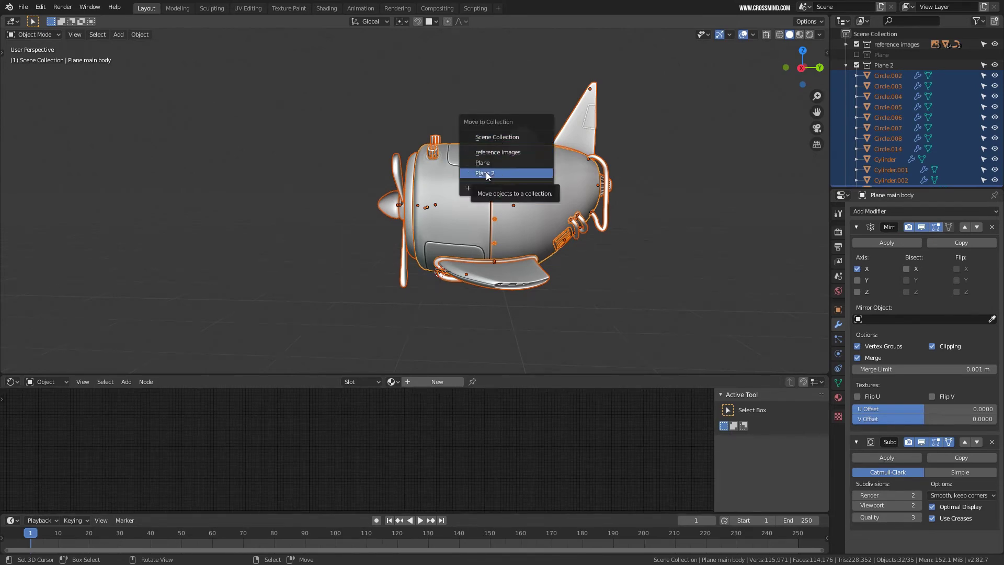
pyautogui.click(485, 174)
# Collapse the Plane 2 collection and exclude the reference images collection from the view layer.
pyautogui.click(845, 66)
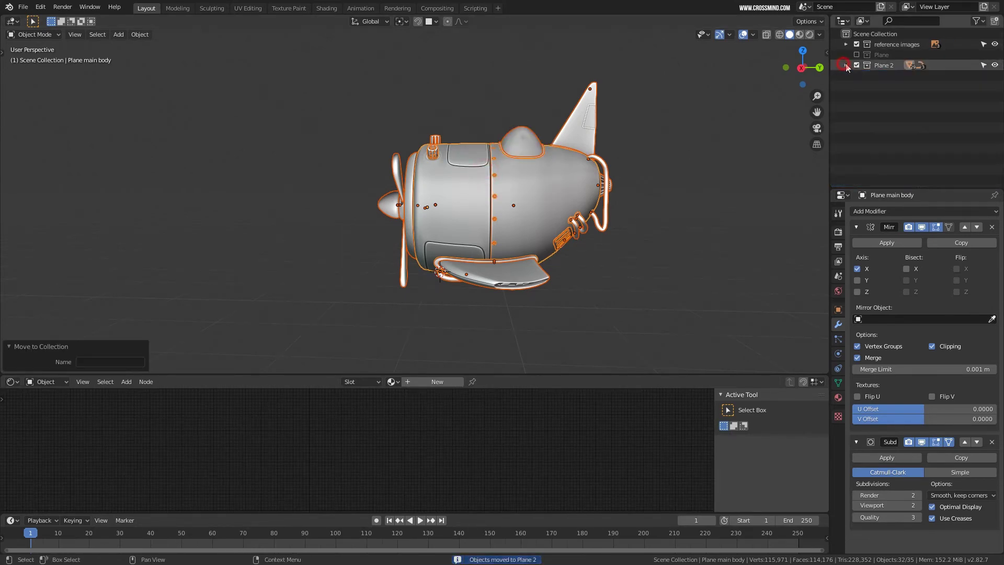
pyautogui.click(893, 48)
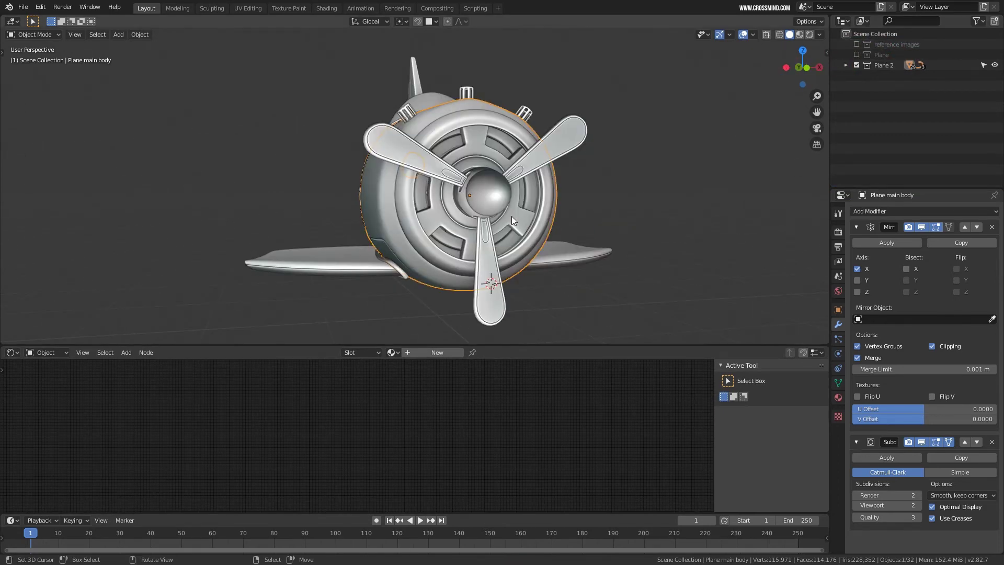
pyautogui.moveTo(497, 131); pyautogui.dragTo(422, 215, button='middle')
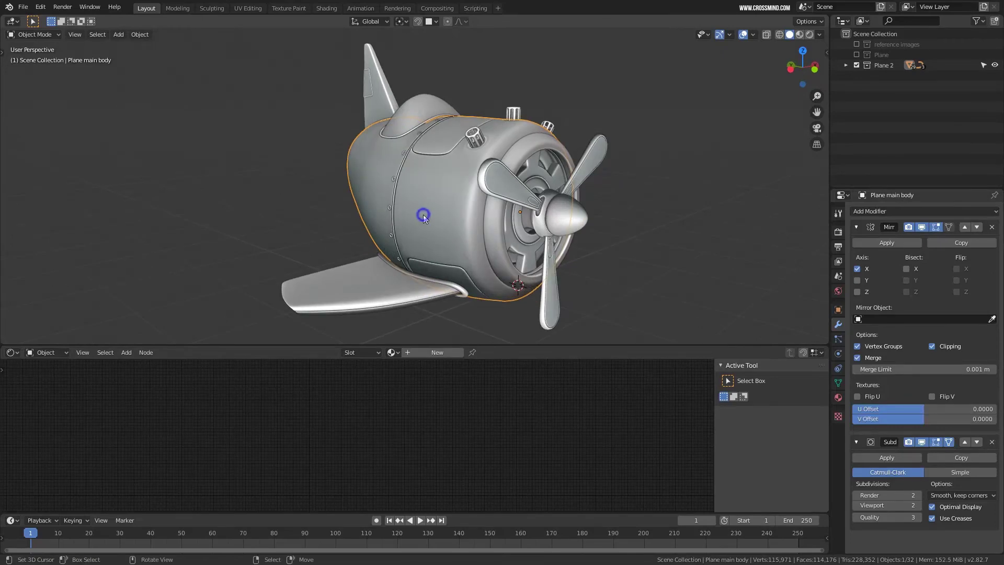
# Switch the viewport to rendered shading and turn off Scene World so an HDRI lights the plane.
pyautogui.click(810, 34)
pyautogui.moveTo(626, 192); pyautogui.dragTo(836, 27, button='middle')
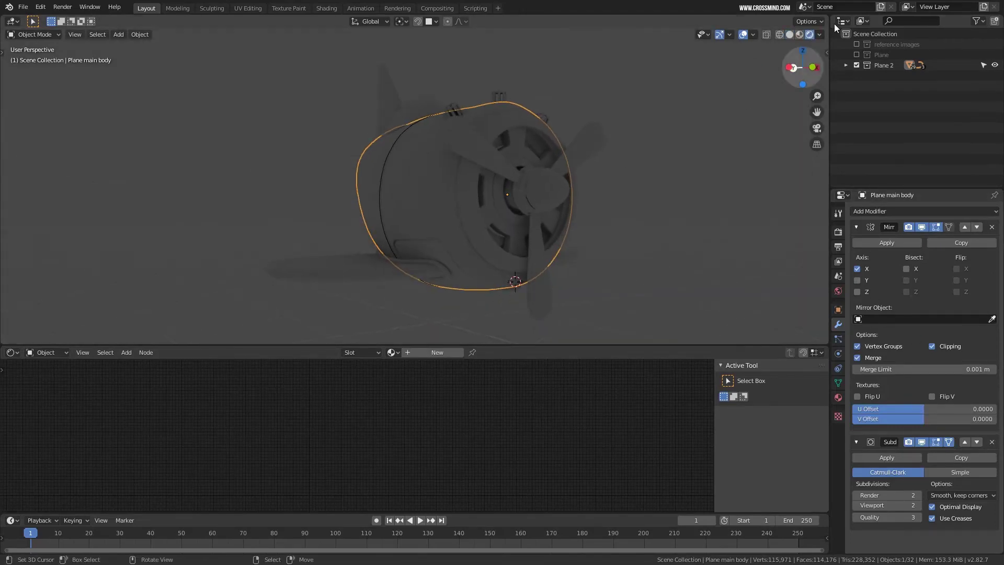
pyautogui.keyDown('shift'); pyautogui.moveTo(590, 193); pyautogui.dragTo(556, 189, button='middle'); pyautogui.keyUp('shift')
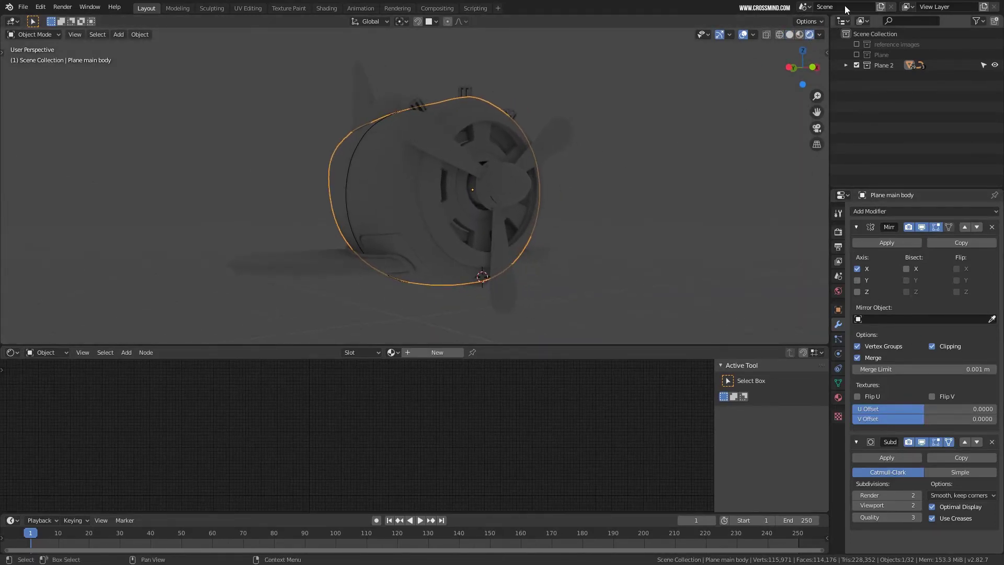
pyautogui.click(820, 35)
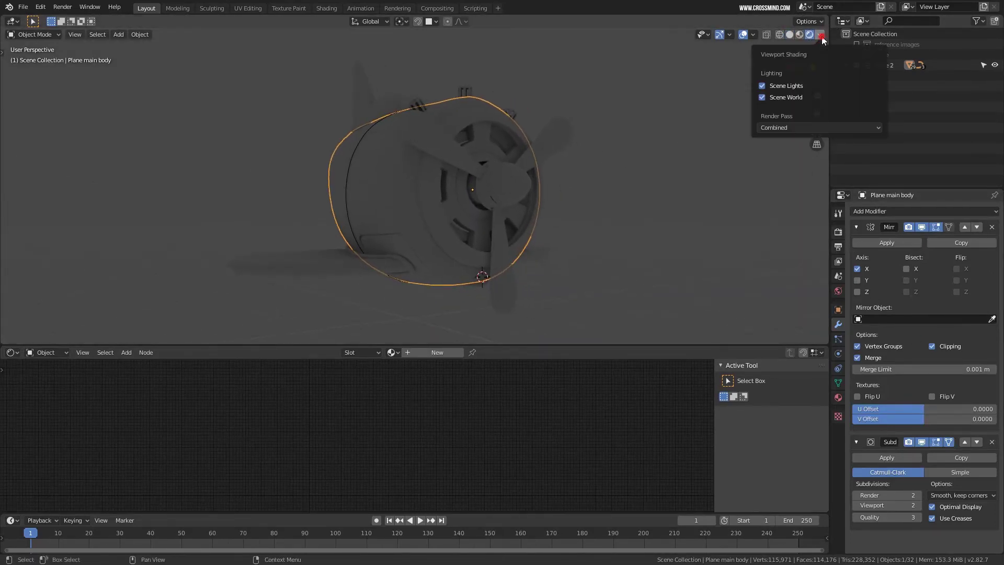
pyautogui.click(763, 97)
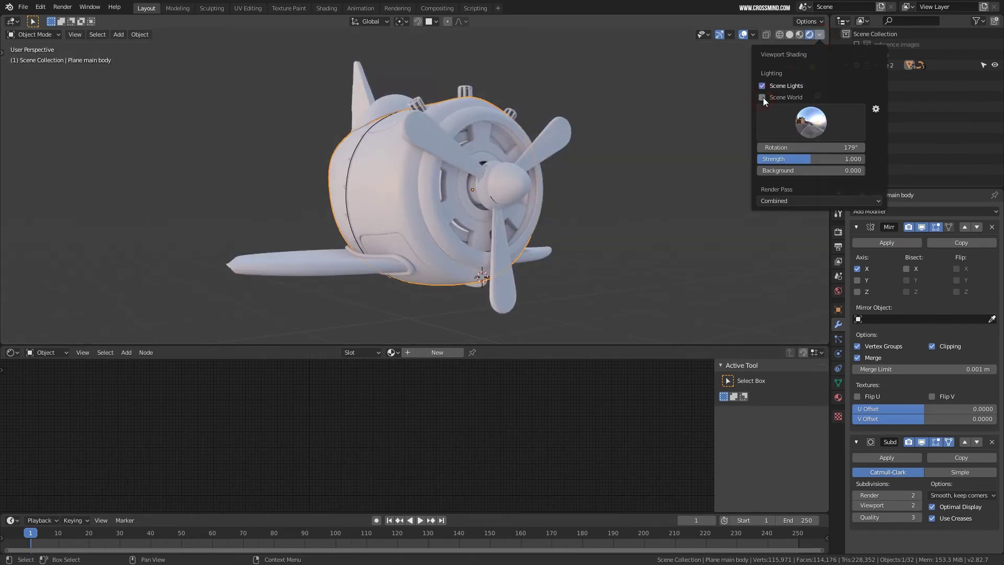
pyautogui.moveTo(583, 182); pyautogui.dragTo(450, 180, button='middle')
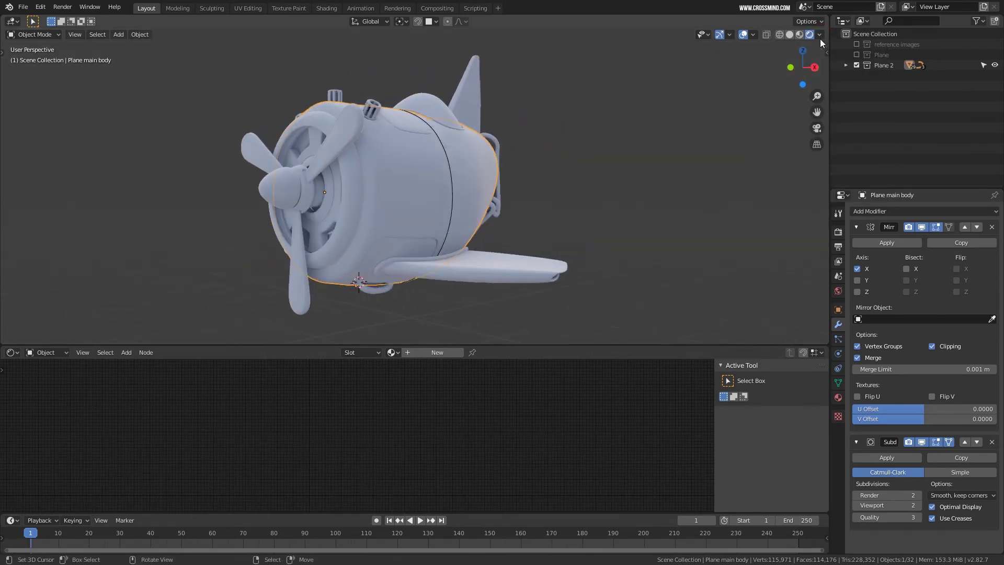
# Light the viewport with the blue-sky and grass HDRI and set its strength to 1.567.
pyautogui.click(821, 35)
pyautogui.click(820, 34)
pyautogui.click(811, 122)
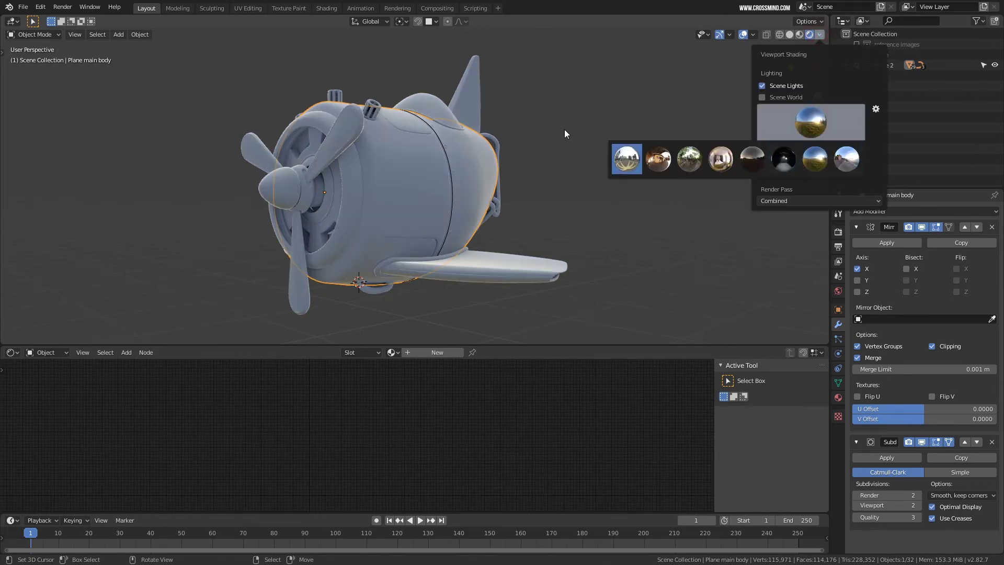
pyautogui.click(615, 241)
pyautogui.moveTo(810, 159); pyautogui.dragTo(843, 159)
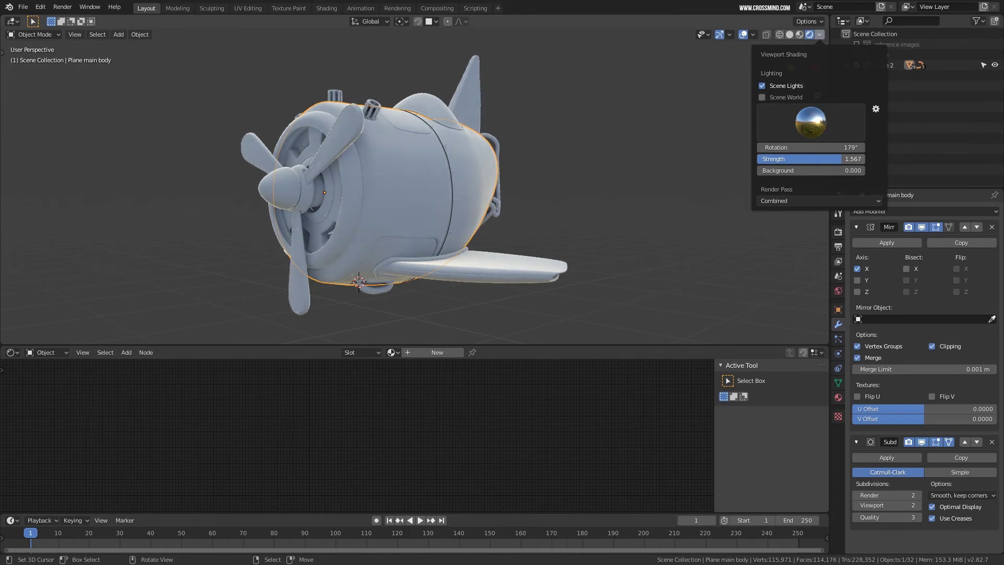
# Switch to orthographic view and give the main body a new material with an orange base color, hue 0.079, saturation 1.000, value 0.779.
pyautogui.moveTo(491, 181); pyautogui.dragTo(566, 193, button='middle')
pyautogui.press('KP_5')
pyautogui.moveTo(442, 234); pyautogui.dragTo(462, 222, button='middle')
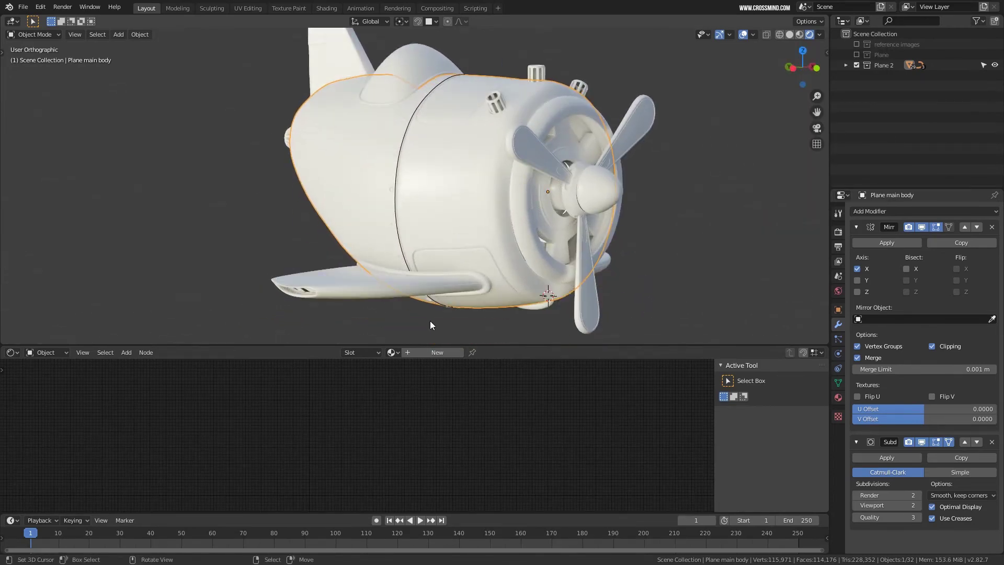
pyautogui.click(437, 352)
pyautogui.scroll(5, 423, 445)
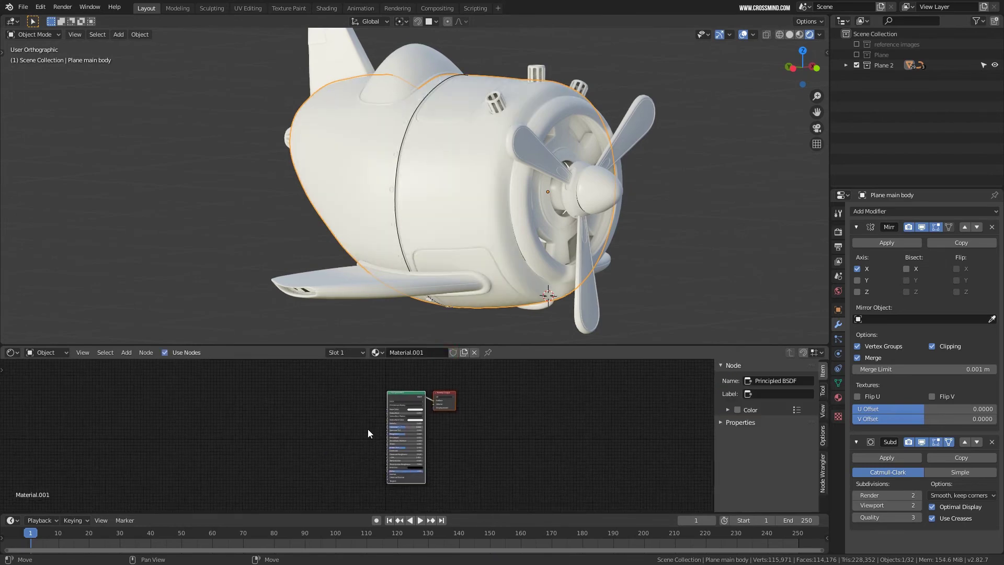
pyautogui.click(432, 428)
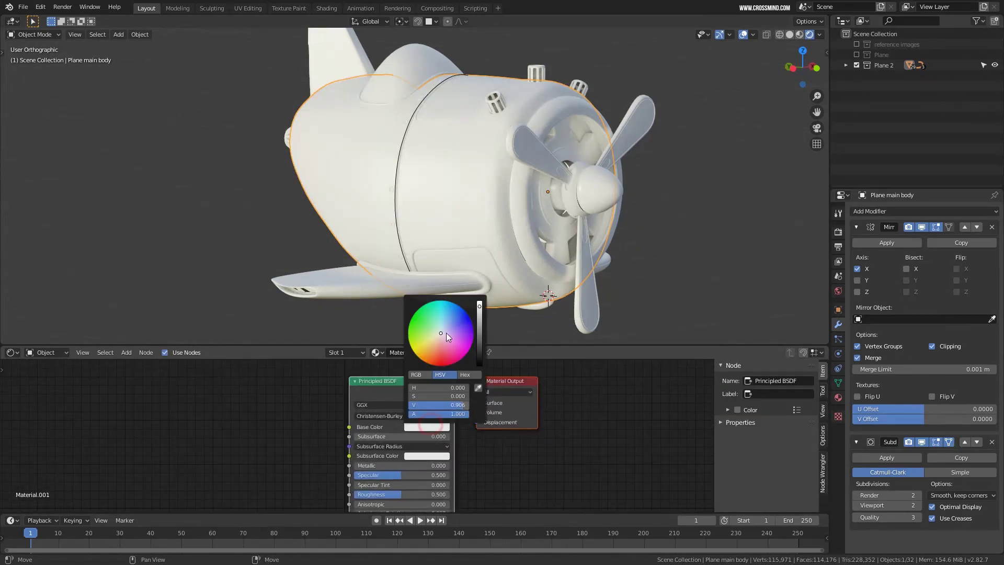
pyautogui.moveTo(446, 331); pyautogui.dragTo(425, 362)
pyautogui.moveTo(480, 315)
pyautogui.mouseDown()
pyautogui.moveTo(480, 337)
pyautogui.moveTo(479, 313)
pyautogui.mouseUp()
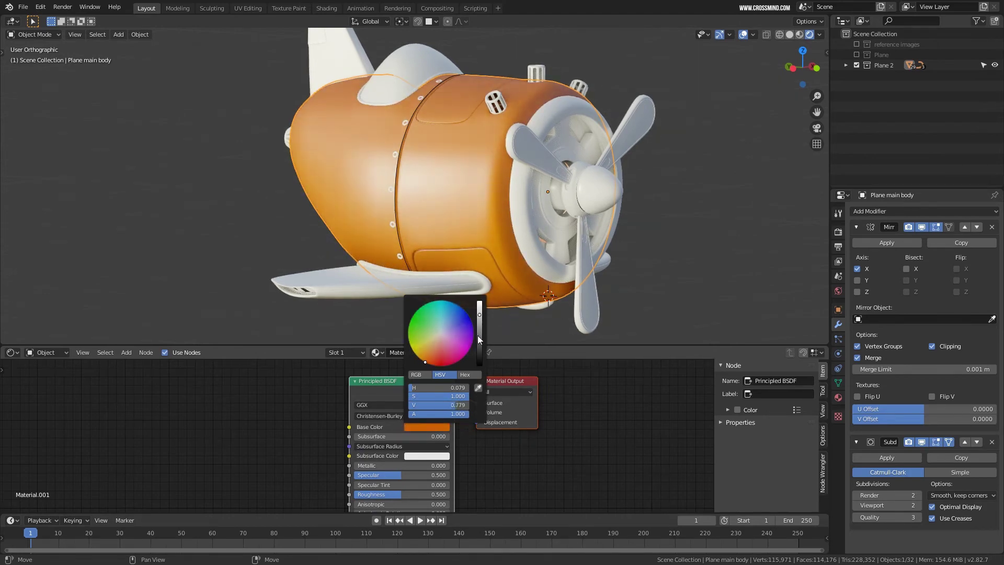
# Set the main body material's Metallic to 0.809 and Roughness to 0.268.
pyautogui.moveTo(371, 466); pyautogui.dragTo(447, 470)
pyautogui.moveTo(447, 469); pyautogui.dragTo(451, 414, button='middle')
pyautogui.moveTo(408, 439); pyautogui.dragTo(386, 439)
pyautogui.moveTo(628, 261); pyautogui.dragTo(496, 267, button='middle')
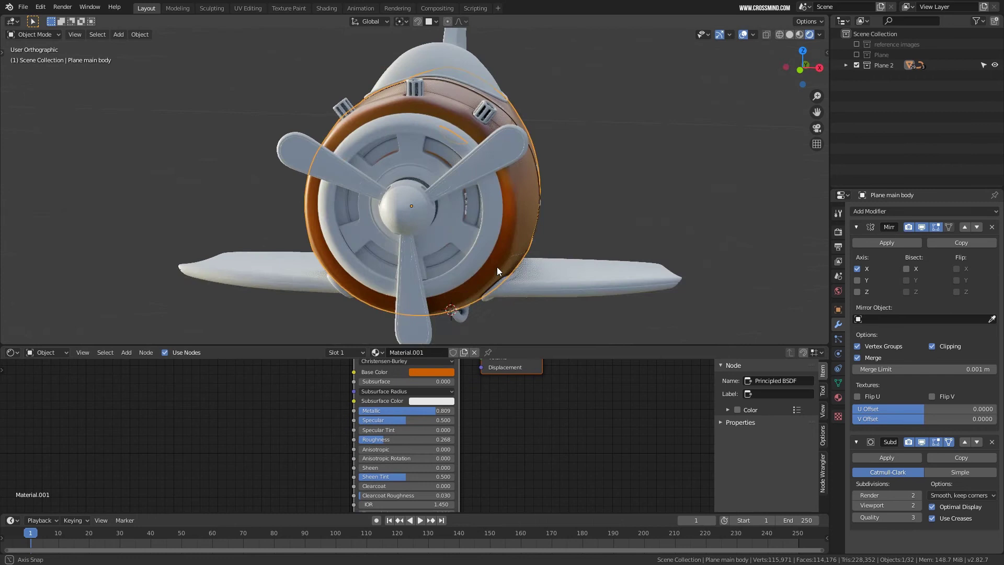
# Change the main body material's base color to a saturated red and save the file.
pyautogui.click(451, 374)
pyautogui.moveTo(453, 291); pyautogui.dragTo(438, 310)
pyautogui.moveTo(497, 313); pyautogui.dragTo(628, 308, button='middle')
pyautogui.hotkey('ctrl', 's')
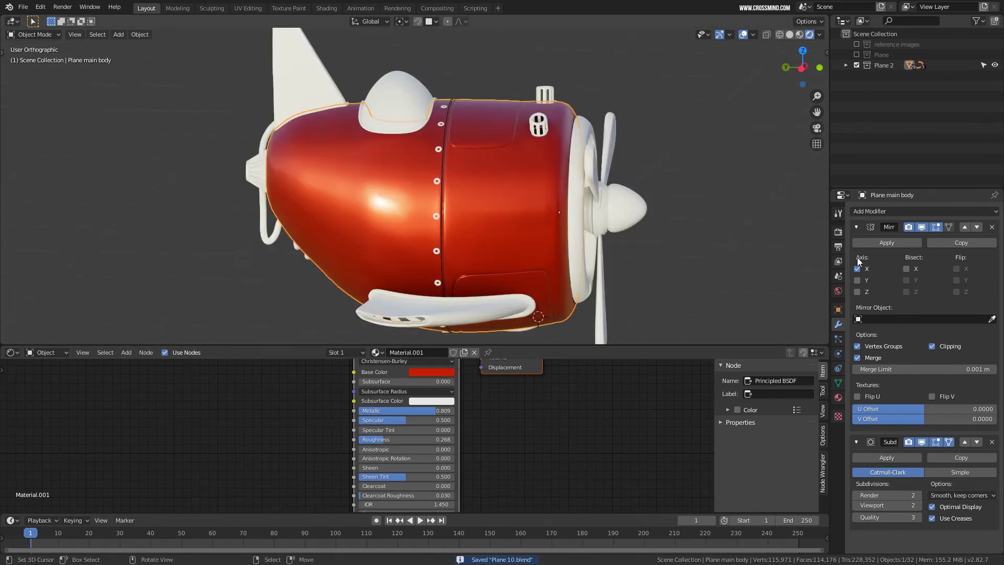
# Enable Screen Space Reflections in the Eevee render settings and check the reflections around the plane.
pyautogui.click(838, 232)
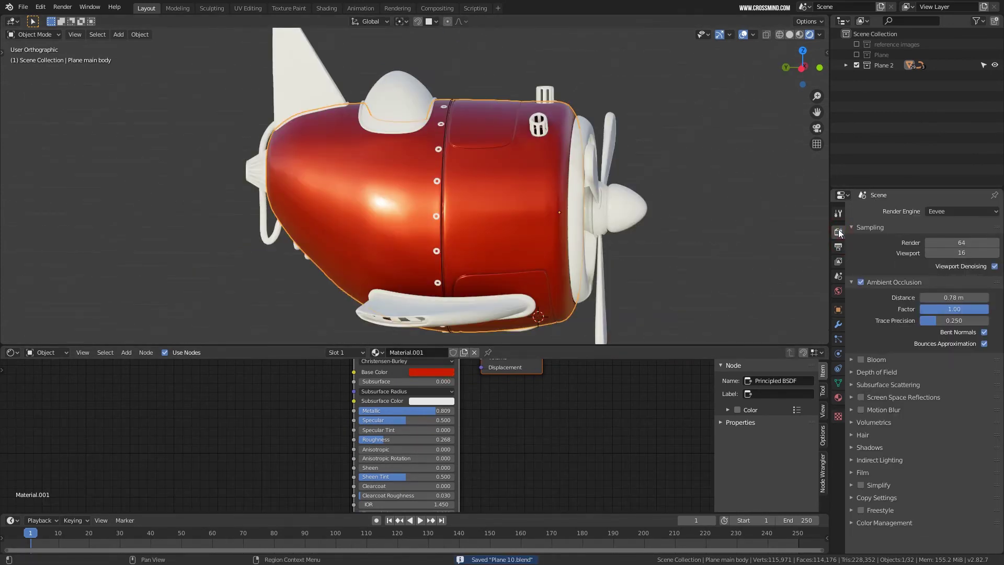
pyautogui.click(862, 398)
pyautogui.moveTo(562, 228); pyautogui.dragTo(350, 312, button='middle')
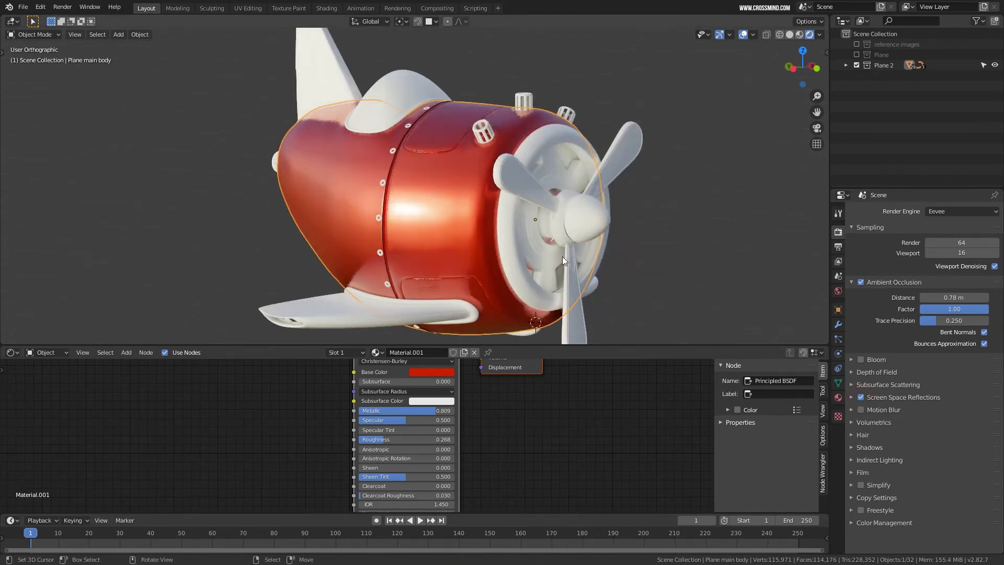
pyautogui.moveTo(563, 257); pyautogui.dragTo(437, 227, button='middle')
pyautogui.moveTo(477, 271); pyautogui.dragTo(497, 231, button='middle')
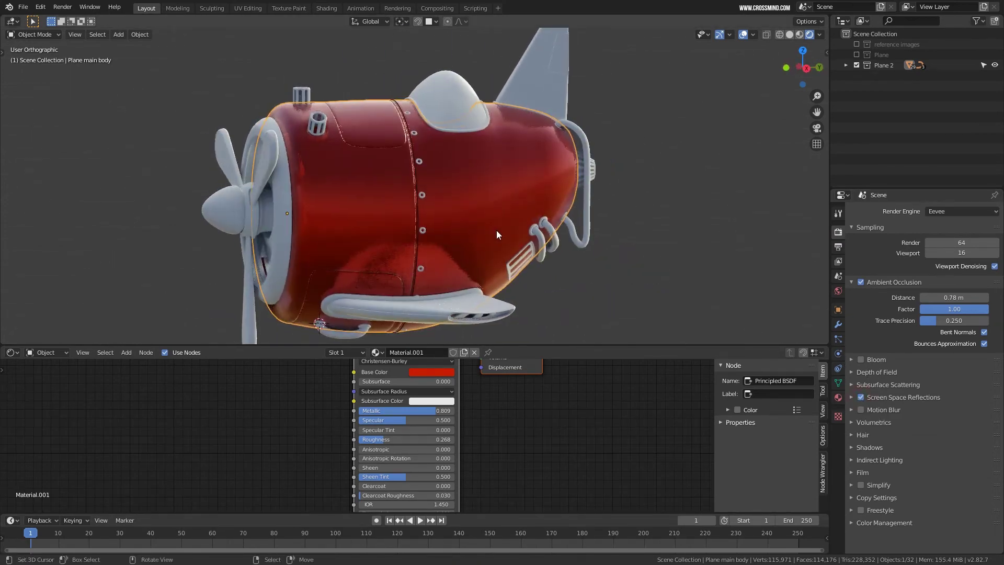
pyautogui.moveTo(572, 252); pyautogui.dragTo(691, 251, button='middle')
# Enable Bloom and turn on Refraction in the Screen Space Reflections settings.
pyautogui.click(862, 360)
pyautogui.click(862, 360)
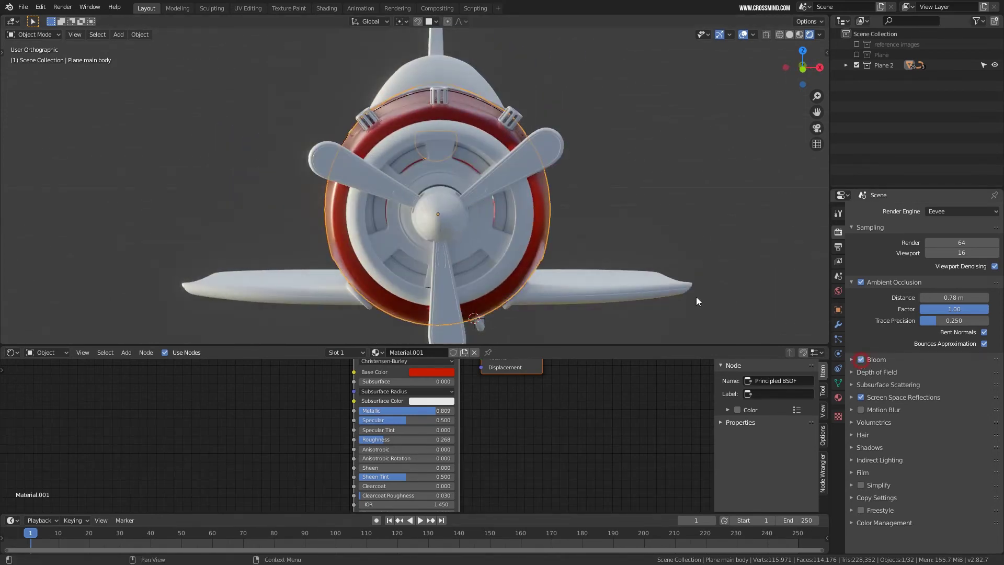
pyautogui.moveTo(697, 302); pyautogui.dragTo(565, 248, button='middle')
pyautogui.click(875, 399)
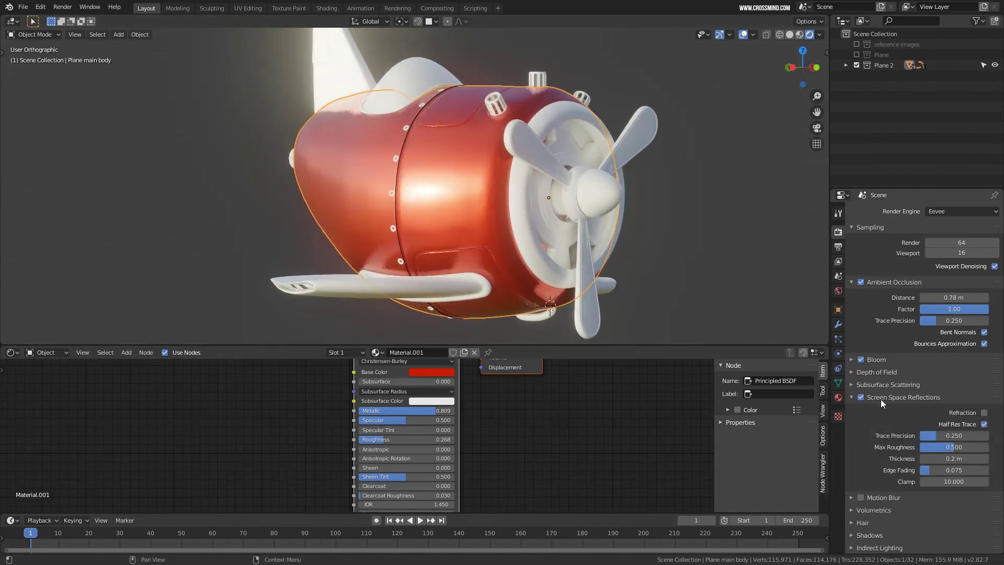
pyautogui.click(984, 413)
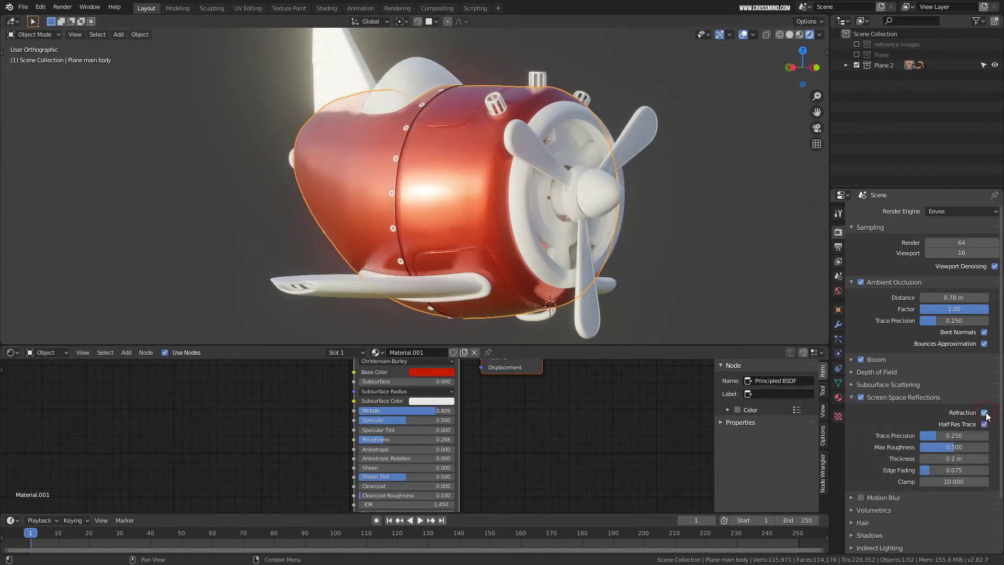
pyautogui.moveTo(642, 211); pyautogui.dragTo(378, 136, button='middle')
pyautogui.moveTo(554, 208); pyautogui.dragTo(426, 229, button='middle')
# Link the main body's red material to the wings.
pyautogui.click(341, 277)
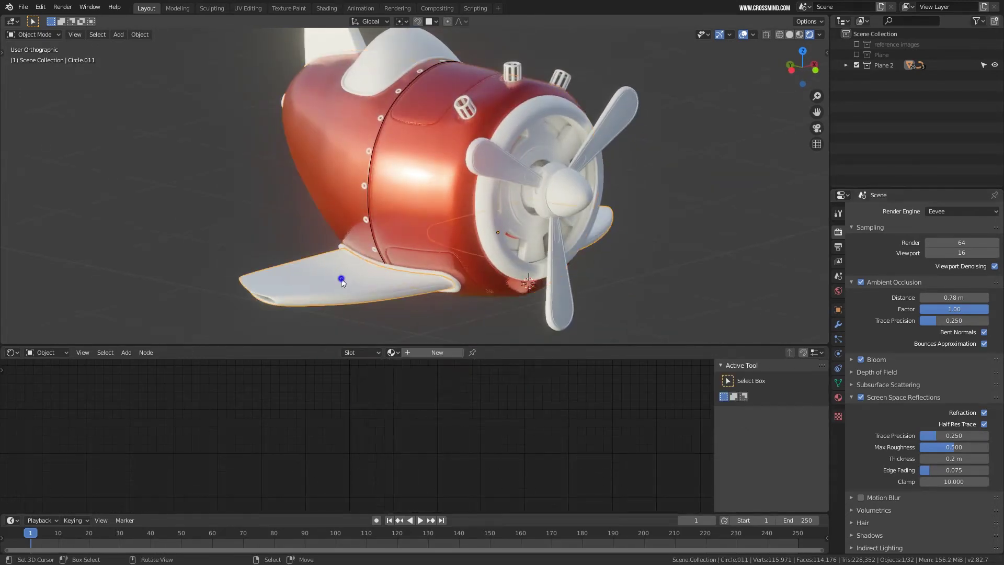
pyautogui.moveTo(341, 277); pyautogui.dragTo(513, 267, button='middle')
pyautogui.moveTo(562, 187); pyautogui.dragTo(529, 197, button='middle')
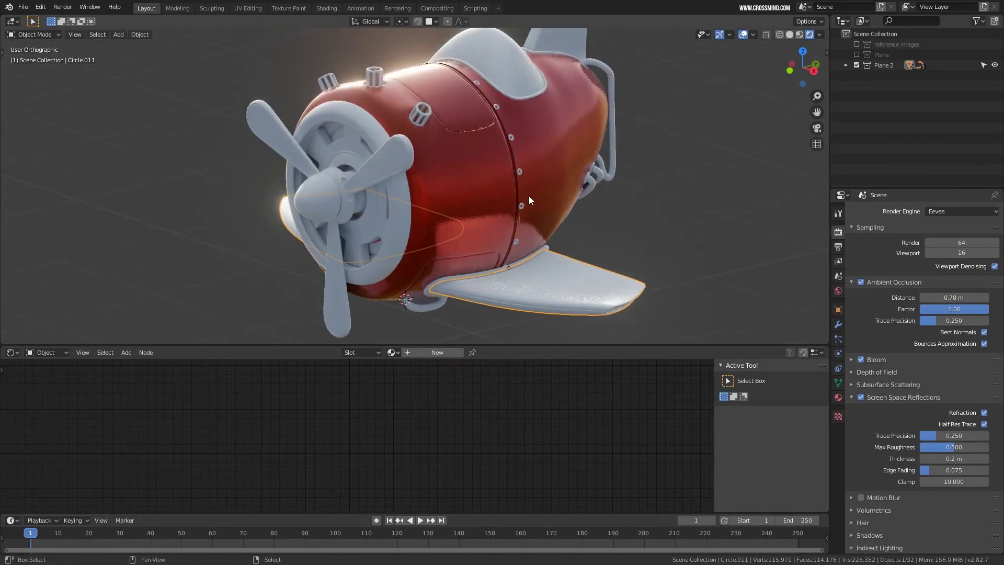
pyautogui.click(499, 178)
pyautogui.hotkey('ctrl', 'l')
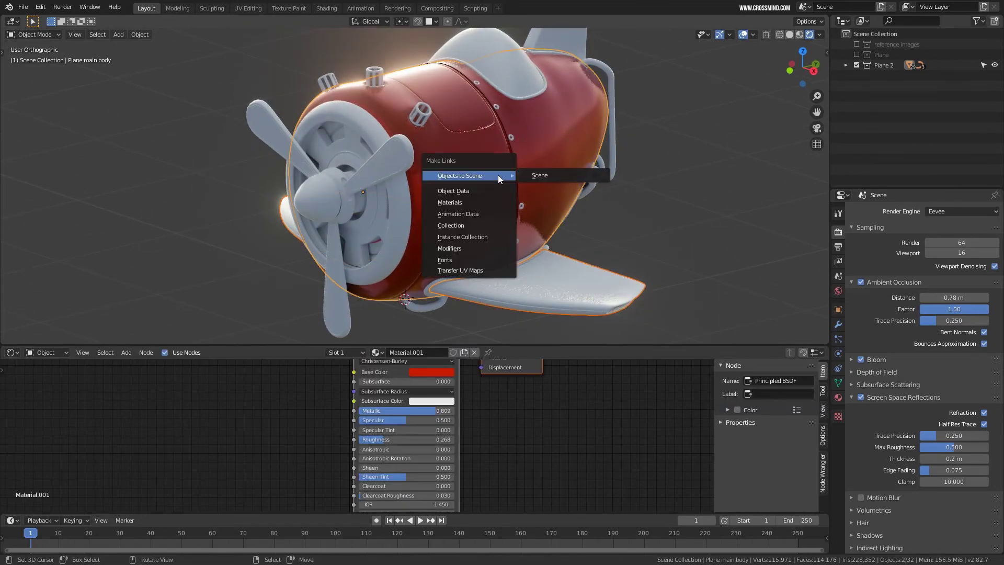
pyautogui.click(473, 203)
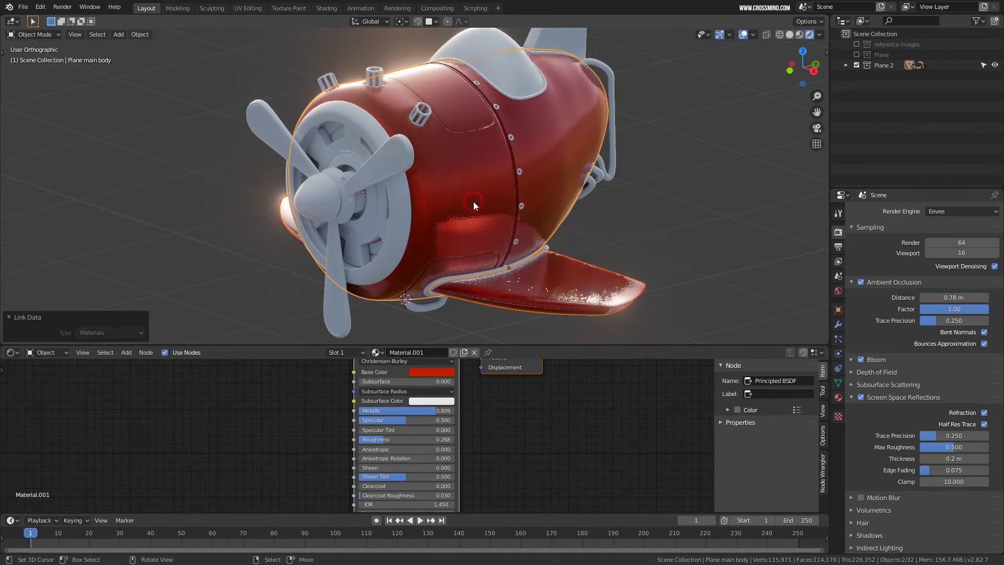
pyautogui.moveTo(537, 211); pyautogui.dragTo(515, 239, button='middle')
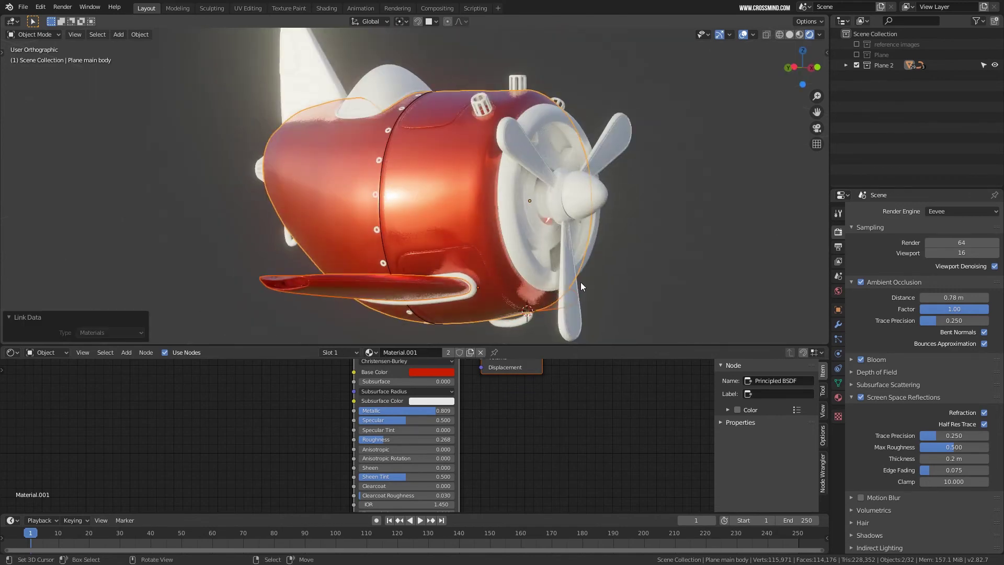
# Set the red body material's Metallic to 0 and Specular to 0.3.
pyautogui.moveTo(444, 410); pyautogui.dragTo(474, 434, button='middle')
pyautogui.moveTo(439, 435); pyautogui.dragTo(361, 436)
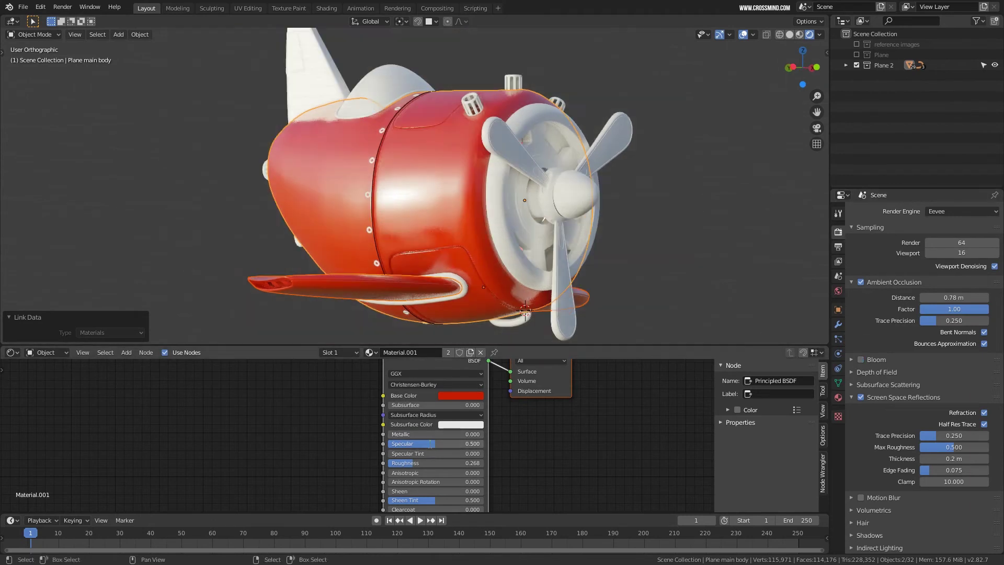
pyautogui.press('Return')
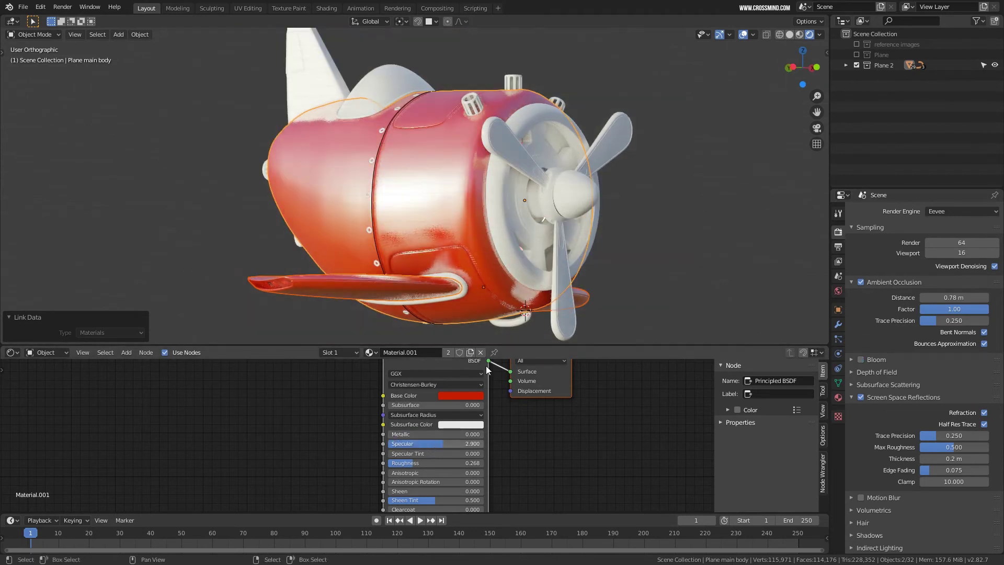
pyautogui.write('0.3')
pyautogui.press('Return')
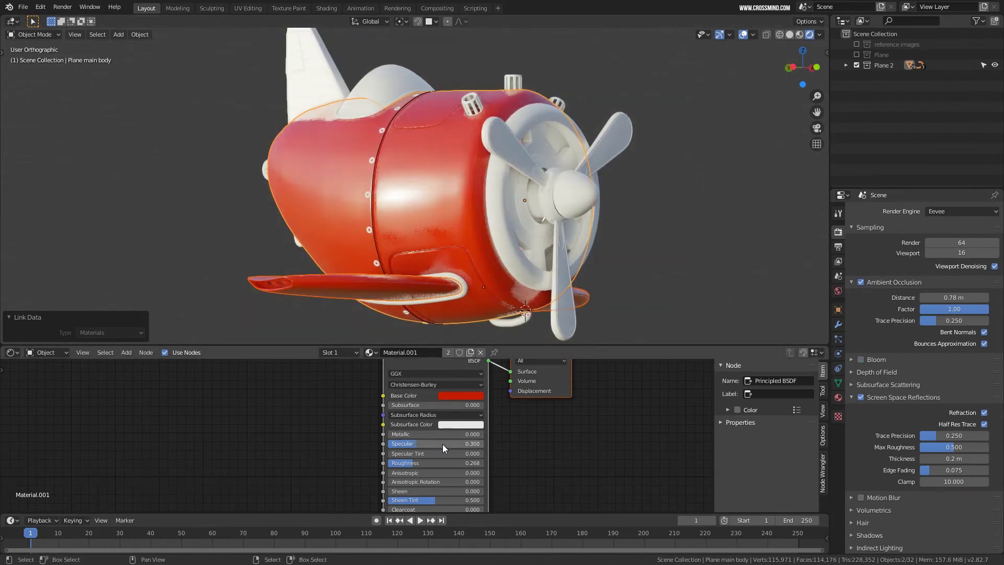
# Switch the viewport shading's environment lighting to the last HDRI in the list and save the file.
pyautogui.click(819, 34)
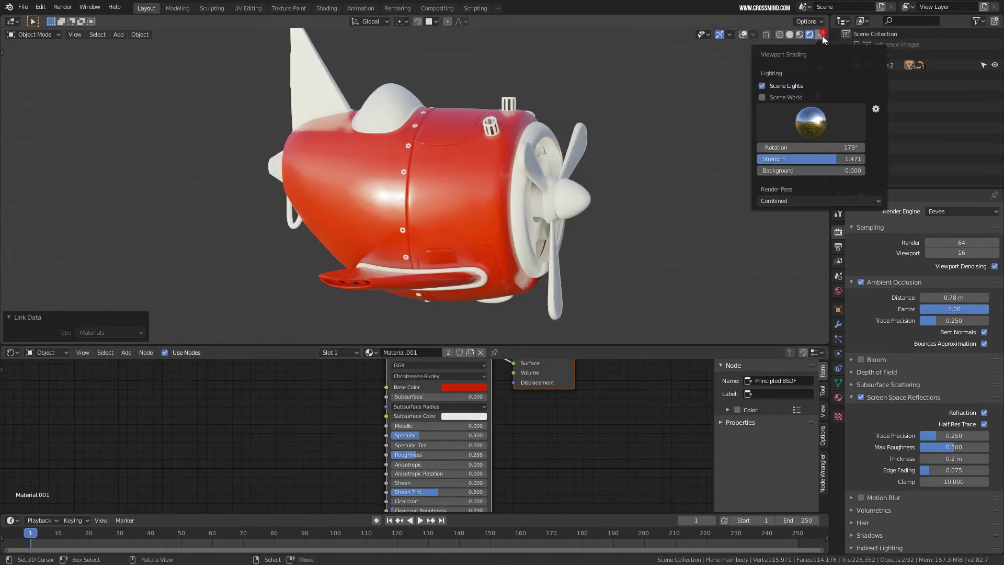
pyautogui.click(807, 119)
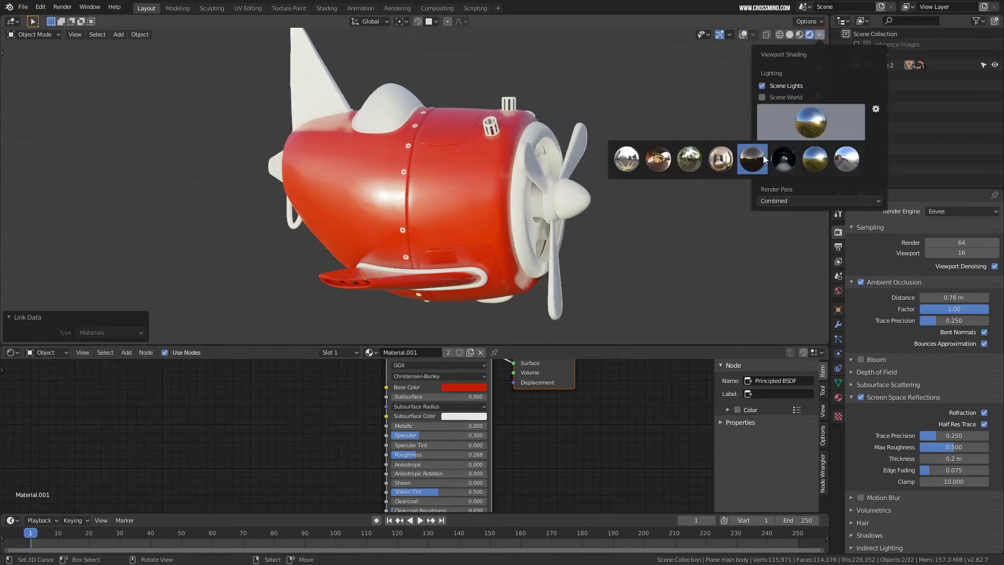
pyautogui.click(753, 158)
pyautogui.click(807, 125)
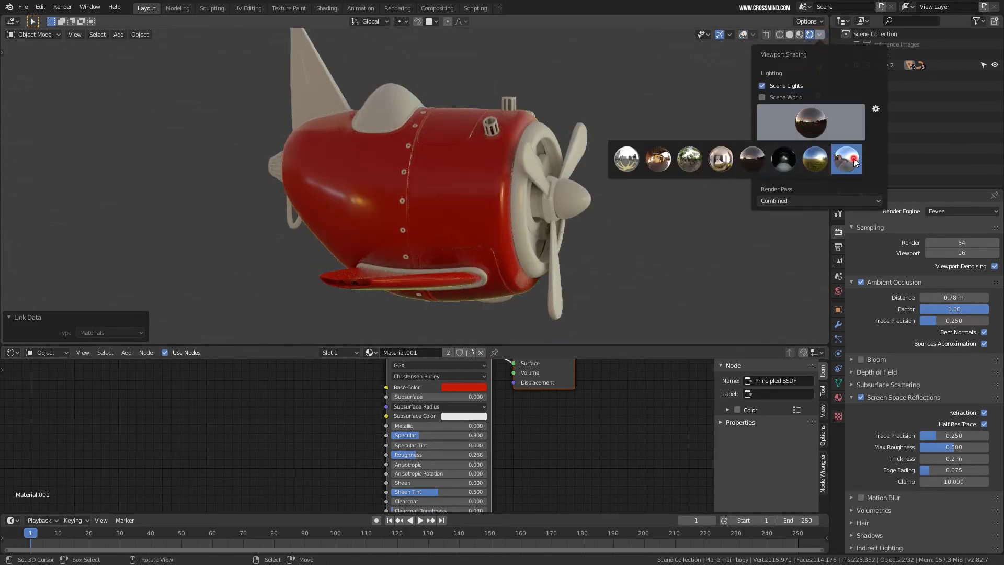
pyautogui.click(854, 160)
pyautogui.moveTo(625, 173); pyautogui.dragTo(456, 250, button='middle')
pyautogui.scroll(1, 569, 189)
pyautogui.hotkey('ctrl', 's')
# Link the wing's red material to the trim where the wing joins the body.
pyautogui.rightClick(438, 297)
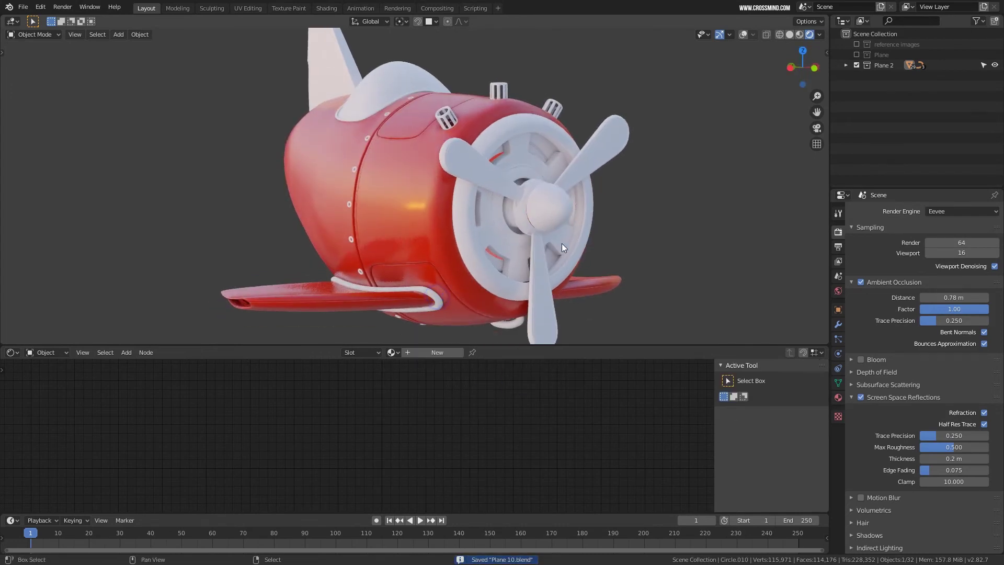
pyautogui.keyDown('shift'); pyautogui.moveTo(562, 243); pyautogui.dragTo(565, 207, button='middle'); pyautogui.keyUp('shift')
pyautogui.press('g')
pyautogui.rightClick(576, 208)
pyautogui.moveTo(392, 253); pyautogui.dragTo(406, 254, button='middle')
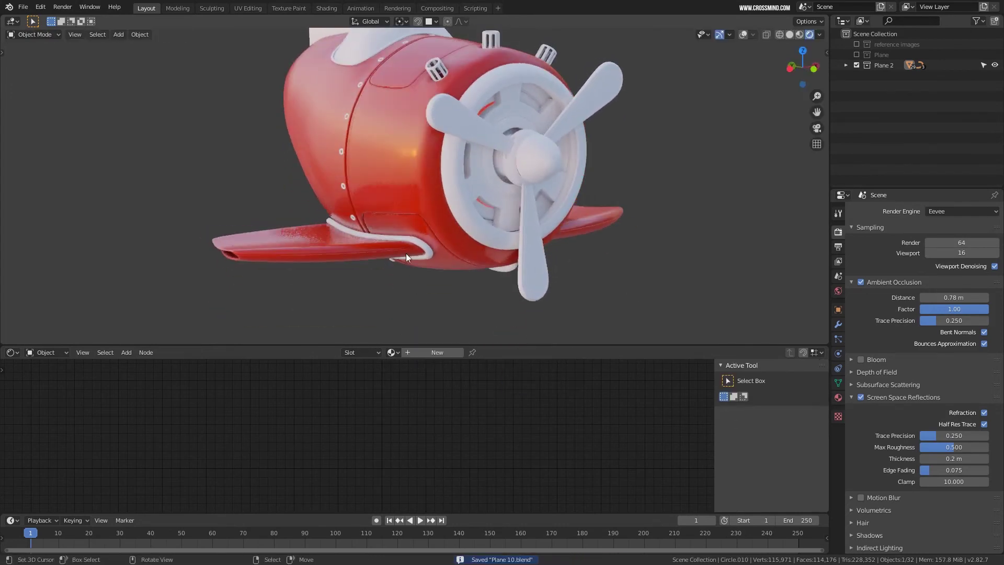
pyautogui.keyDown('shift'); pyautogui.rightClick(325, 254); pyautogui.keyUp('shift')
pyautogui.hotkey('ctrl', 'l')
pyautogui.click(378, 218)
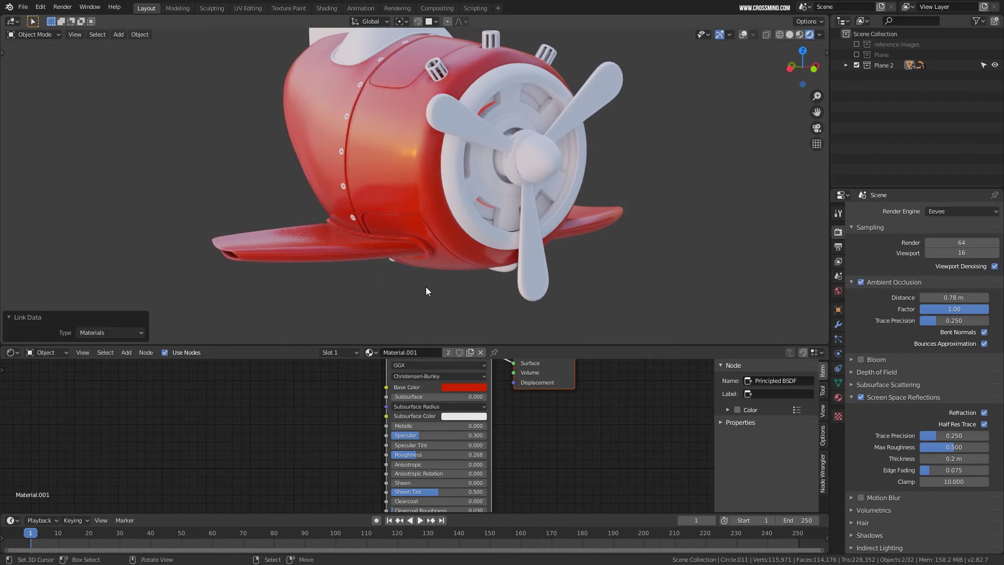
# Make the wing trim's material a separate copy and change its base color to a brighter orange with hue 0.055 and saturation 1.
pyautogui.rightClick(426, 249)
pyautogui.moveTo(451, 361); pyautogui.dragTo(470, 384, button='middle')
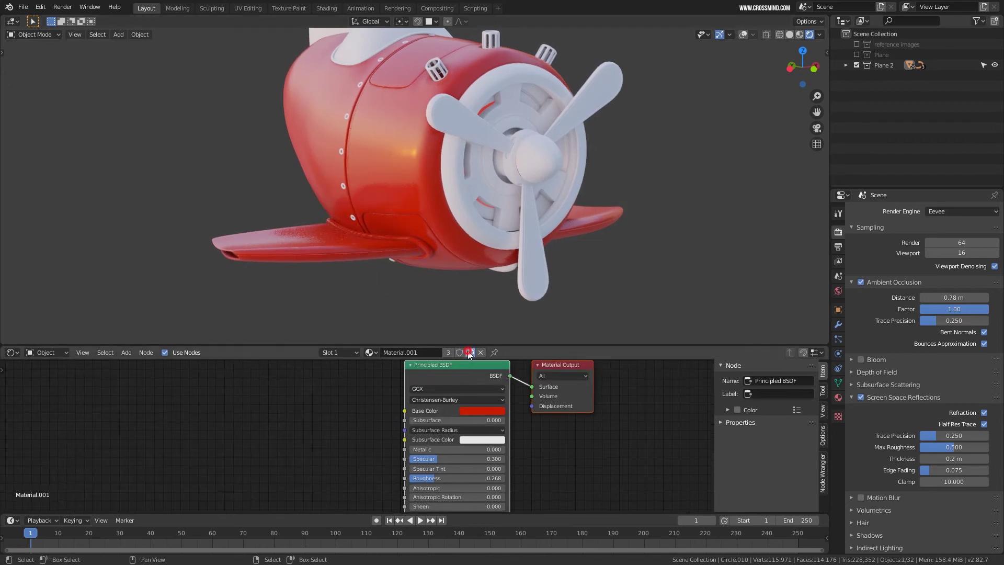
pyautogui.click(470, 355)
pyautogui.scroll(1, 486, 381)
pyautogui.click(508, 386)
pyautogui.click(507, 305)
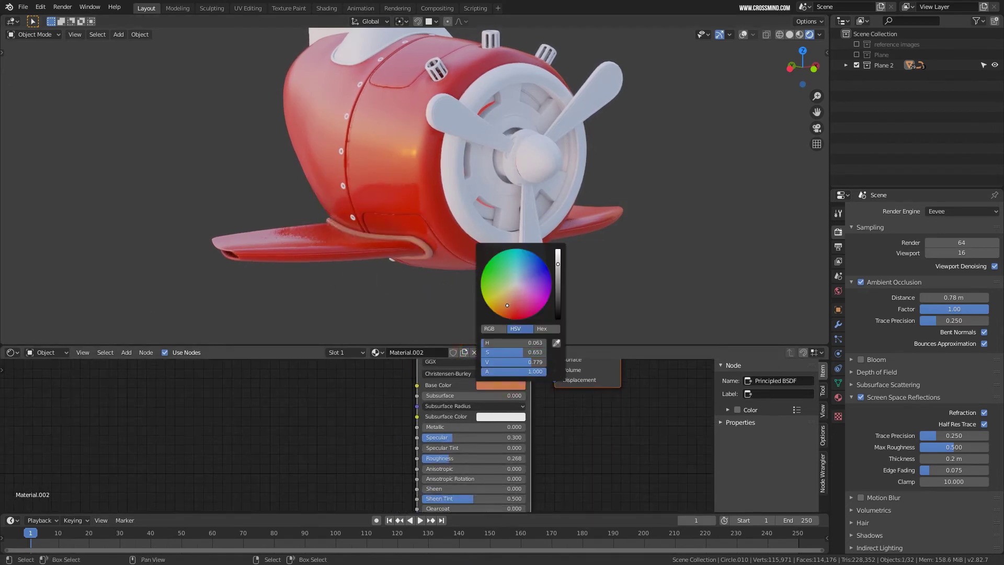
pyautogui.moveTo(507, 305); pyautogui.dragTo(512, 317)
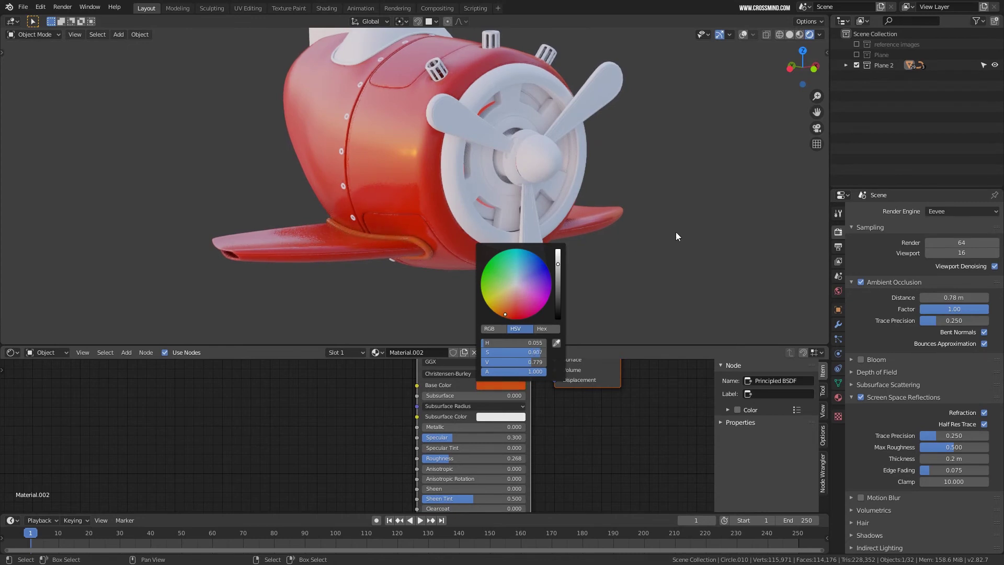
pyautogui.moveTo(676, 236); pyautogui.dragTo(532, 222, button='middle')
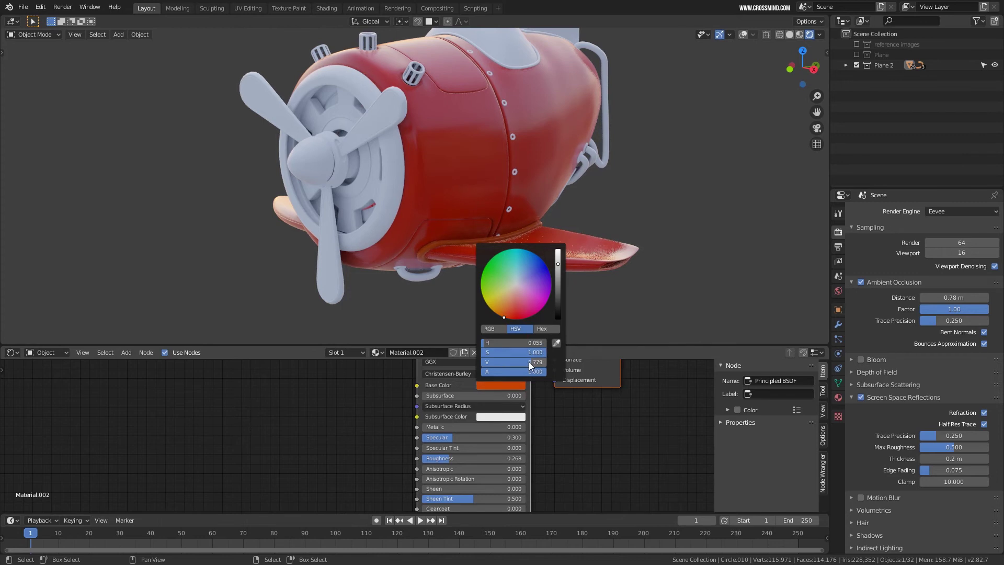
pyautogui.moveTo(532, 366); pyautogui.dragTo(555, 366)
# Give one propeller blade a new material with Metallic 1.0 and Roughness about 0.168.
pyautogui.moveTo(387, 220); pyautogui.dragTo(555, 230, button='middle')
pyautogui.click(585, 134)
pyautogui.press('g')
pyautogui.rightClick(587, 131)
pyautogui.click(450, 353)
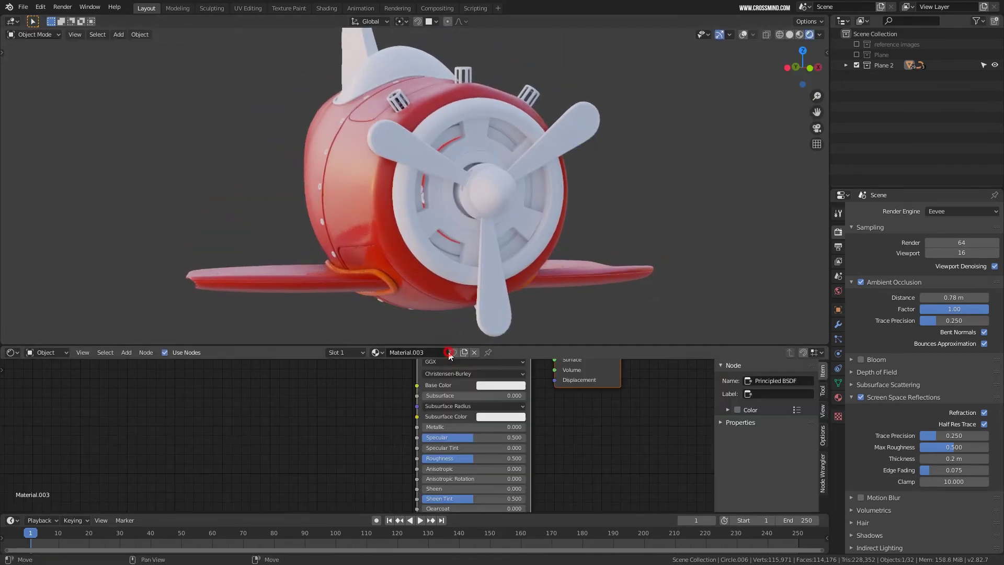
pyautogui.moveTo(579, 417); pyautogui.dragTo(585, 395, button='middle')
pyautogui.moveTo(461, 405); pyautogui.dragTo(529, 405)
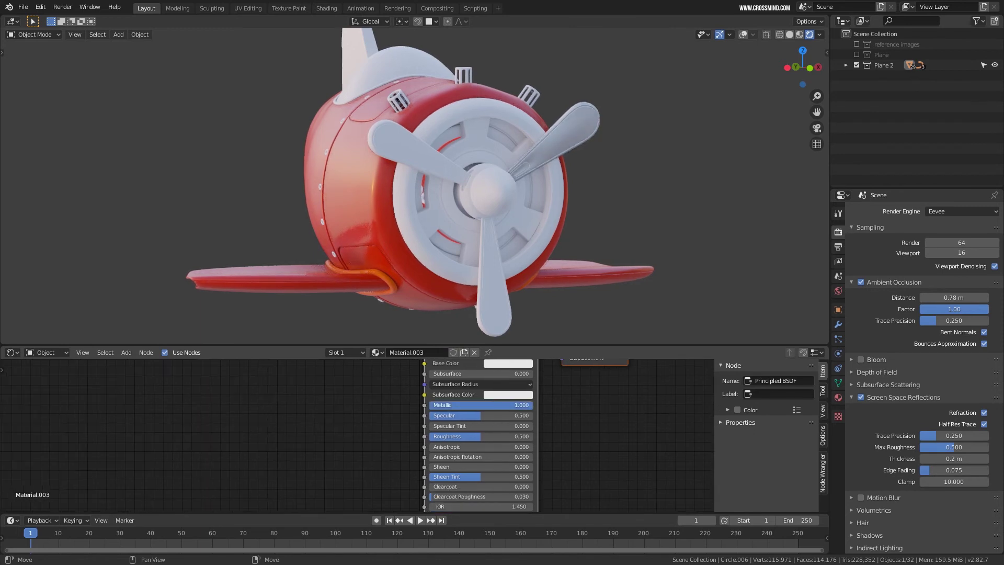
pyautogui.moveTo(474, 439); pyautogui.dragTo(430, 438)
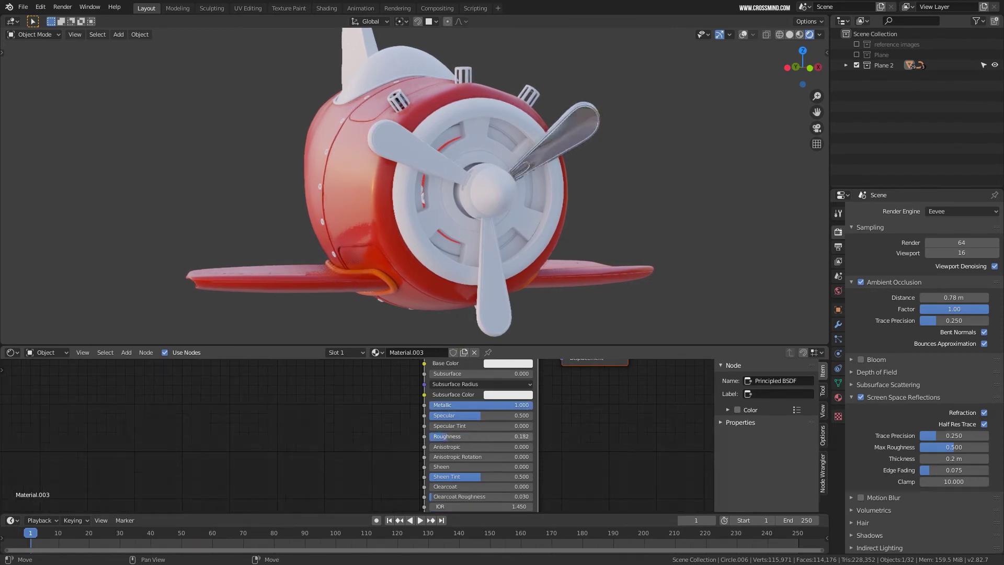
# Turn the viewport overlays back on and link the metal blade material to the other two propeller blades.
pyautogui.moveTo(586, 251); pyautogui.dragTo(419, 170, button='middle')
pyautogui.click(479, 279)
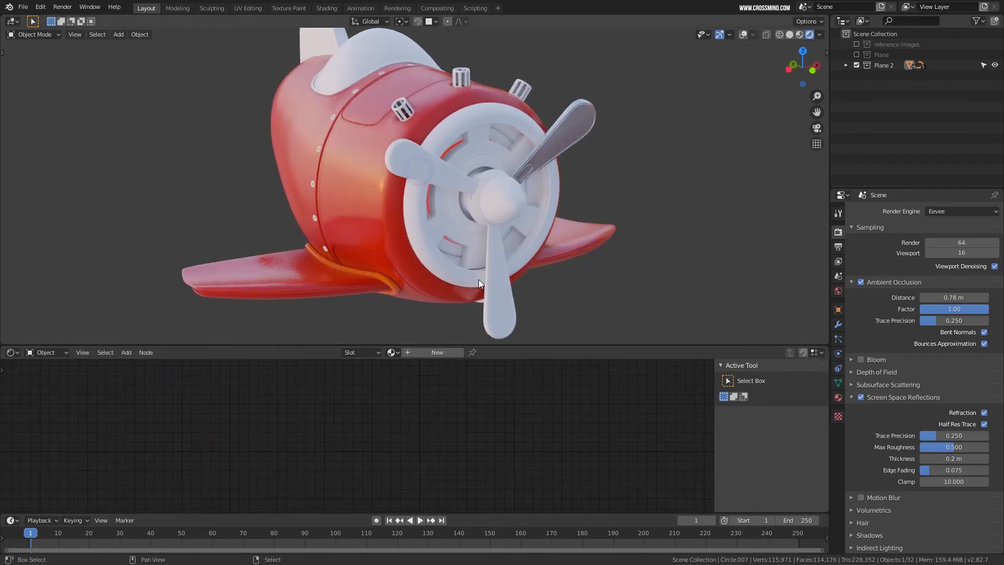
pyautogui.click(744, 35)
pyautogui.click(704, 122)
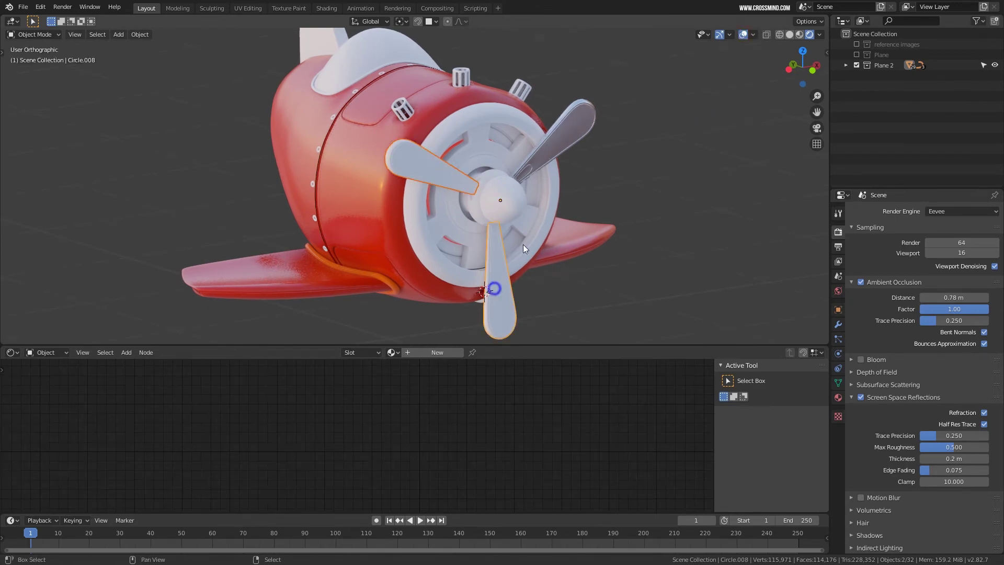
pyautogui.keyDown('shift'); pyautogui.click(566, 126); pyautogui.keyUp('shift')
pyautogui.hotkey('ctrl', 'l')
pyautogui.click(590, 245)
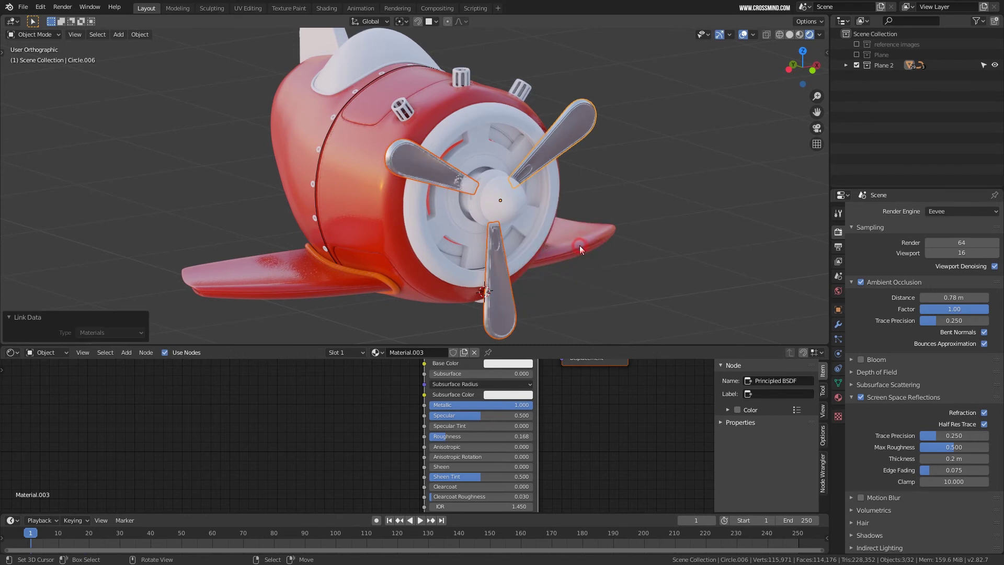
# Link the metal blade material to the propeller's central spinner cone.
pyautogui.moveTo(579, 246); pyautogui.dragTo(506, 217, button='middle')
pyautogui.moveTo(577, 193); pyautogui.dragTo(519, 205, button='middle')
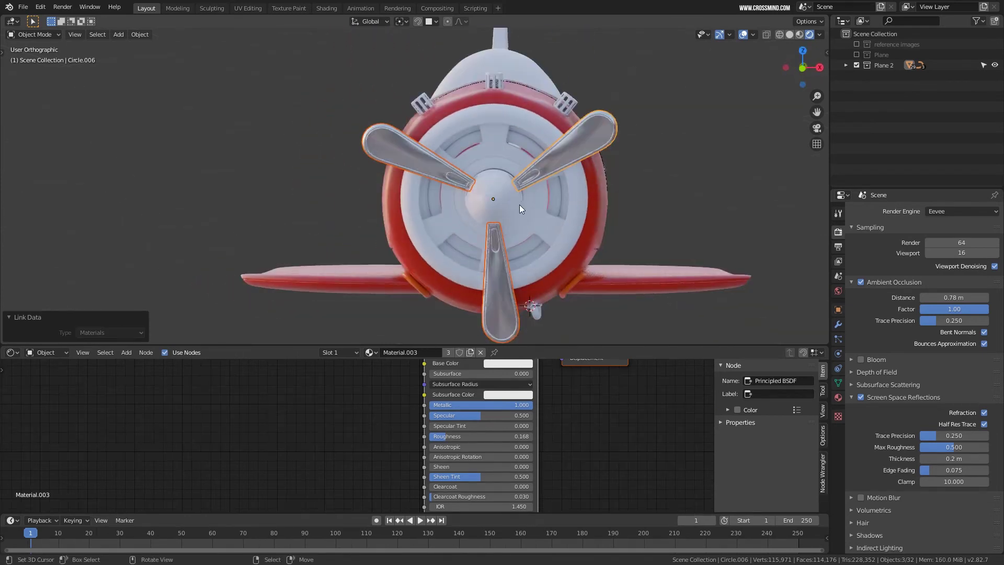
pyautogui.click(489, 199)
pyautogui.keyDown('shift'); pyautogui.click(572, 150); pyautogui.keyUp('shift')
pyautogui.hotkey('ctrl', 'l')
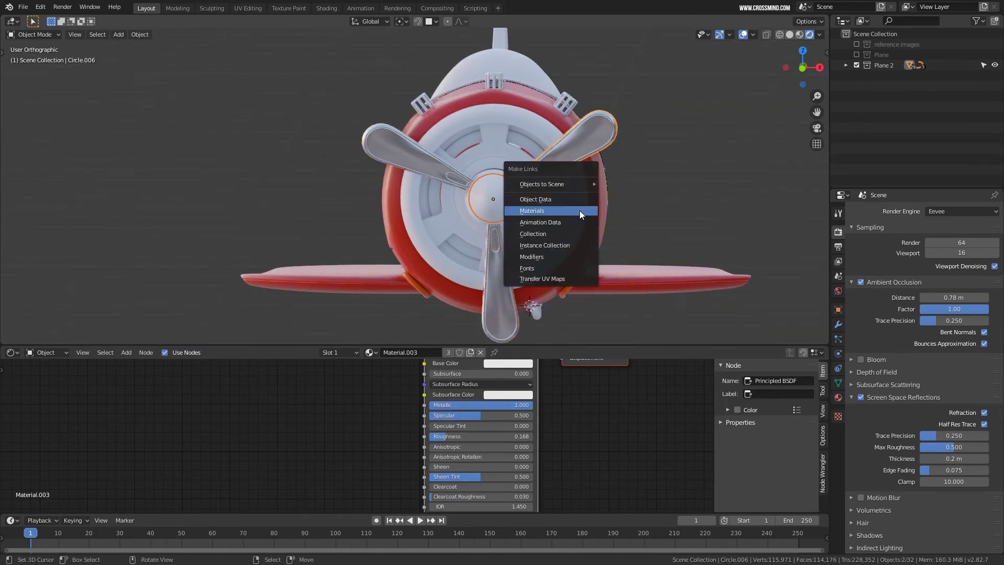
pyautogui.click(579, 211)
# Link the metal blade material to the large ring around the engine opening.
pyautogui.moveTo(580, 210); pyautogui.dragTo(535, 218, button='middle')
pyautogui.click(567, 183)
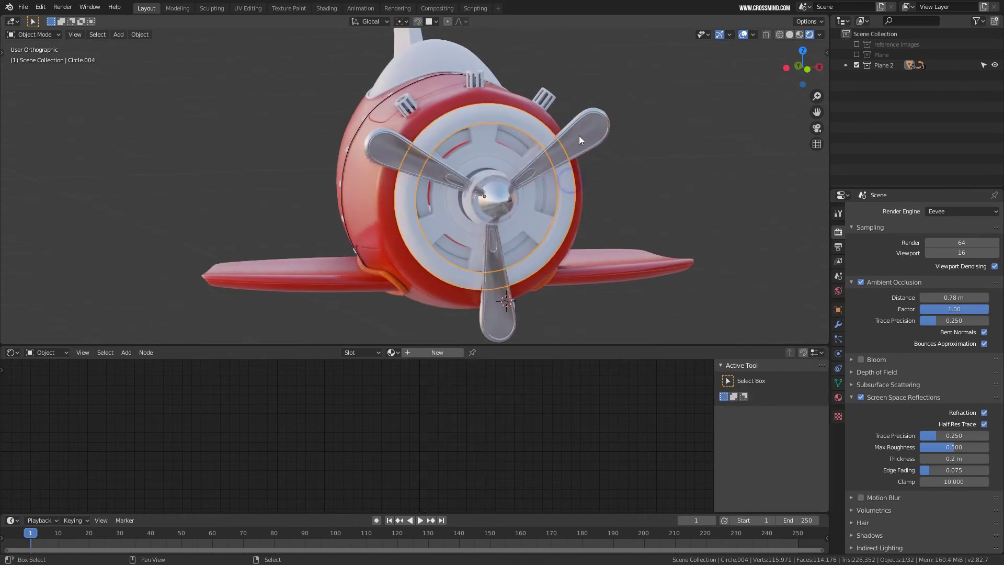
pyautogui.keyDown('shift'); pyautogui.click(579, 136); pyautogui.keyUp('shift')
pyautogui.hotkey('ctrl', 'l')
pyautogui.click(603, 191)
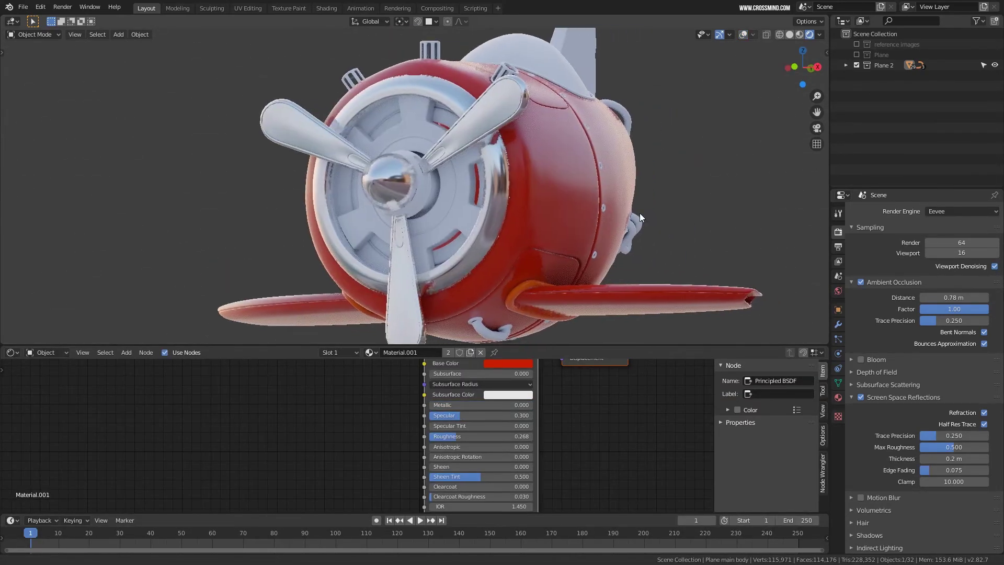
# Give the cockpit canopy a new material with Transmission 1.0 and save the file.
pyautogui.moveTo(579, 174); pyautogui.dragTo(551, 211, button='middle')
pyautogui.rightClick(495, 105)
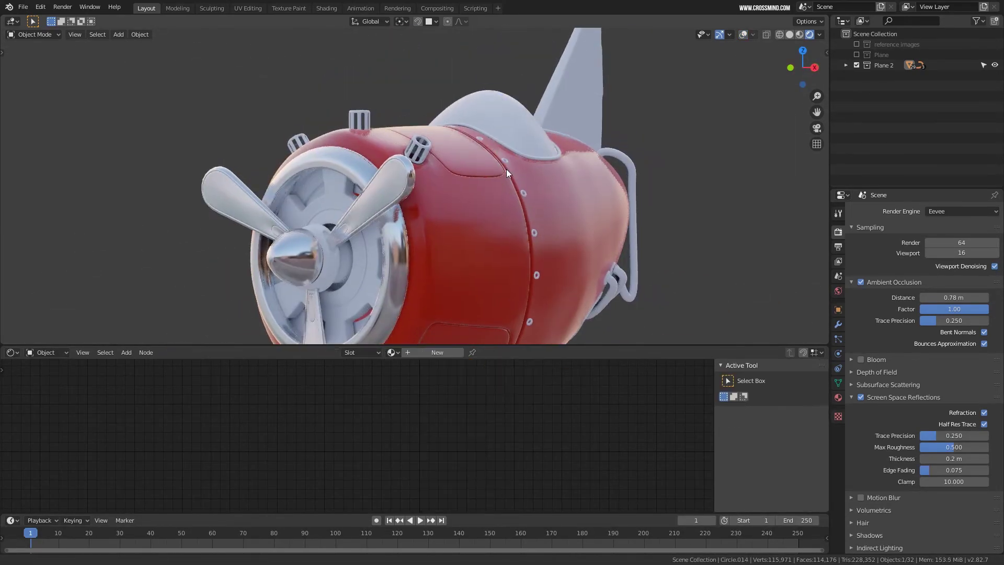
pyautogui.moveTo(506, 169); pyautogui.dragTo(492, 188, button='middle')
pyautogui.click(437, 352)
pyautogui.moveTo(546, 453); pyautogui.dragTo(460, 434, button='middle')
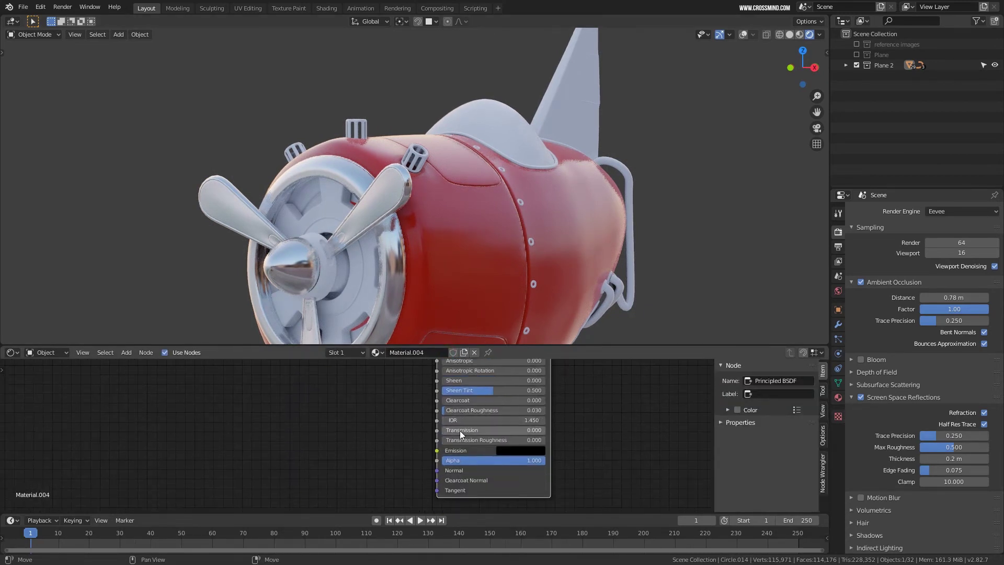
pyautogui.scroll(1, 460, 434)
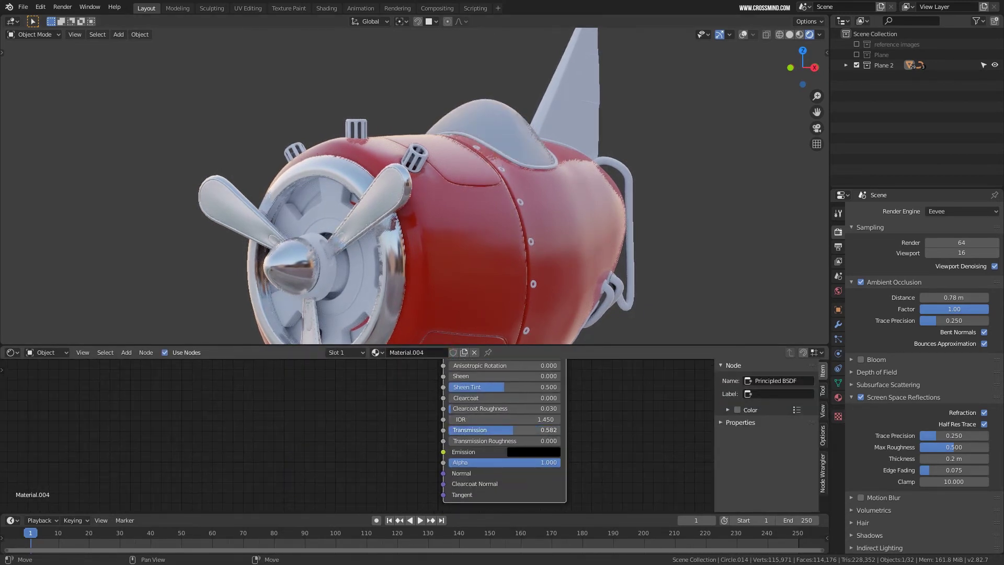
pyautogui.moveTo(539, 184); pyautogui.dragTo(756, 356, button='middle')
pyautogui.moveTo(592, 213); pyautogui.dragTo(364, 200, button='middle')
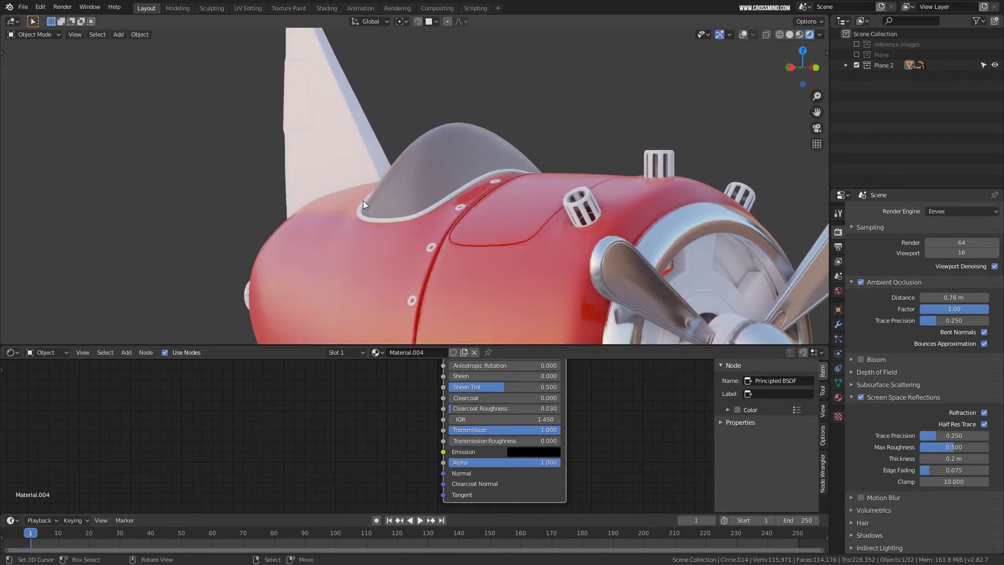
pyautogui.moveTo(856, 419); pyautogui.dragTo(829, 335, button='middle')
pyautogui.hotkey('ctrl', 's')
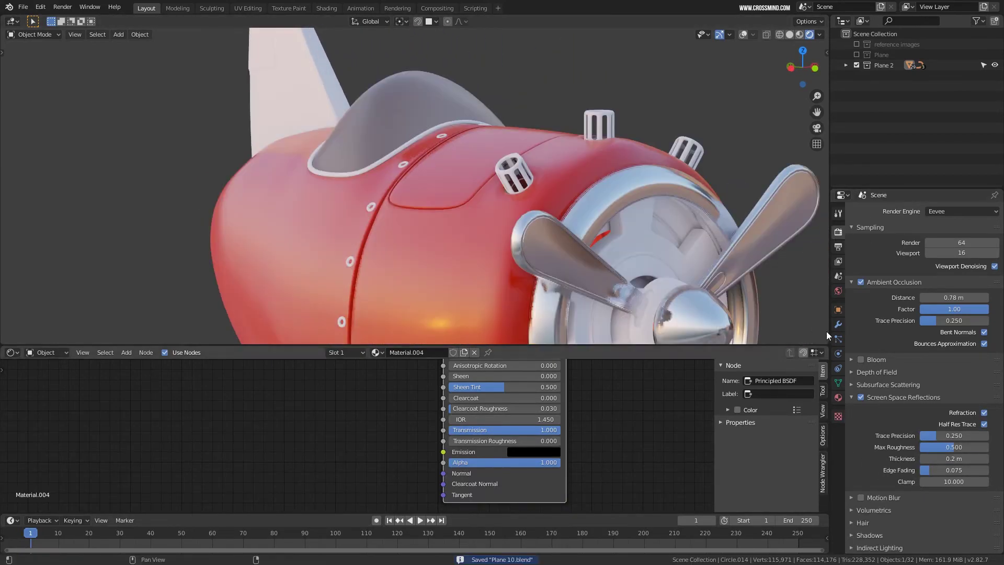
# Enable Screen Space Refraction in the canopy material's settings and set its Roughness to 0.014.
pyautogui.click(839, 399)
pyautogui.scroll(-15, 900, 437)
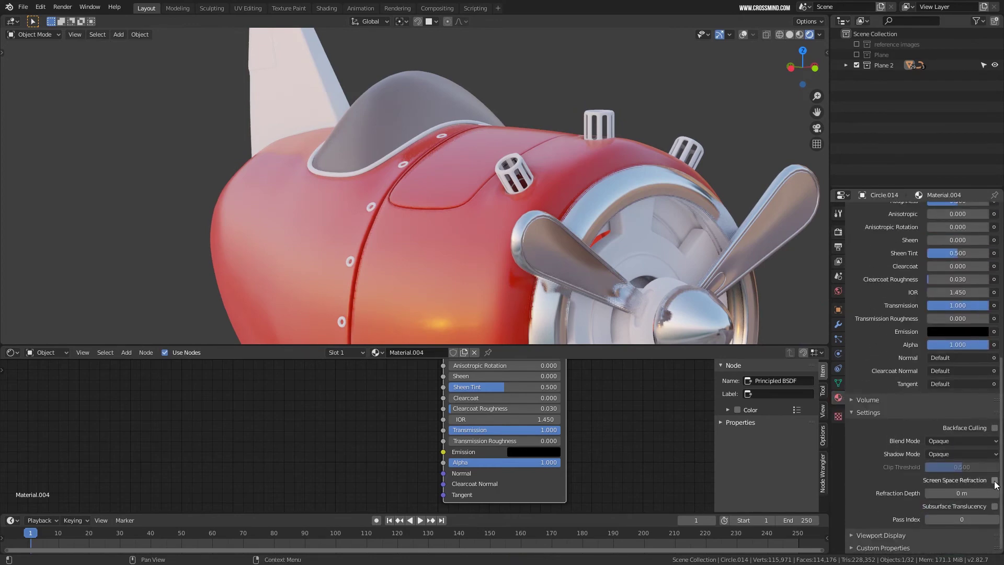
pyautogui.click(995, 480)
pyautogui.moveTo(602, 311); pyautogui.dragTo(470, 219, button='middle')
pyautogui.keyDown('shift'); pyautogui.scroll(5, 590, 406); pyautogui.keyUp('shift')
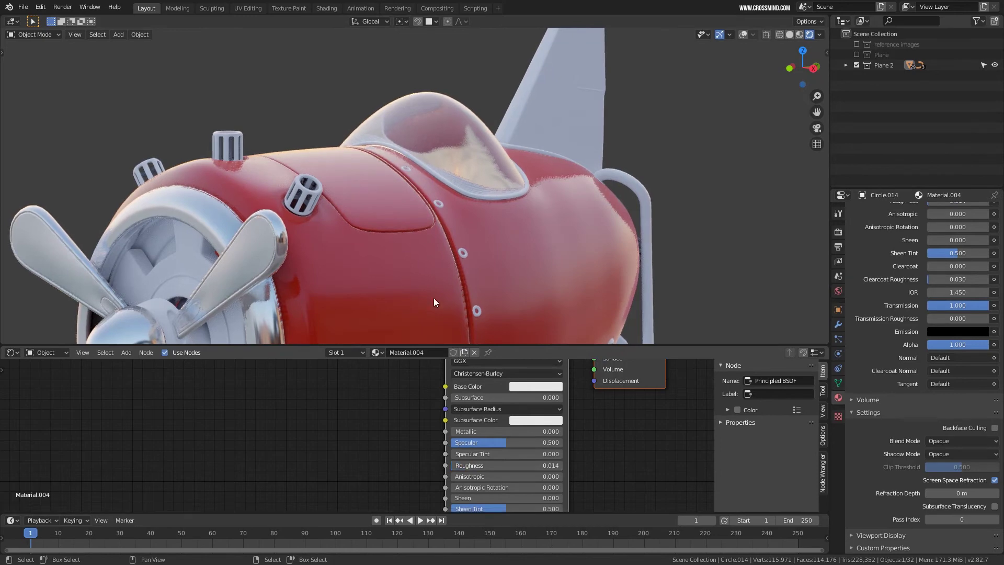
# Give the engine's toothed front plate a new material with a dark grey base color.
pyautogui.moveTo(435, 299); pyautogui.dragTo(501, 153, button='middle')
pyautogui.rightClick(500, 151)
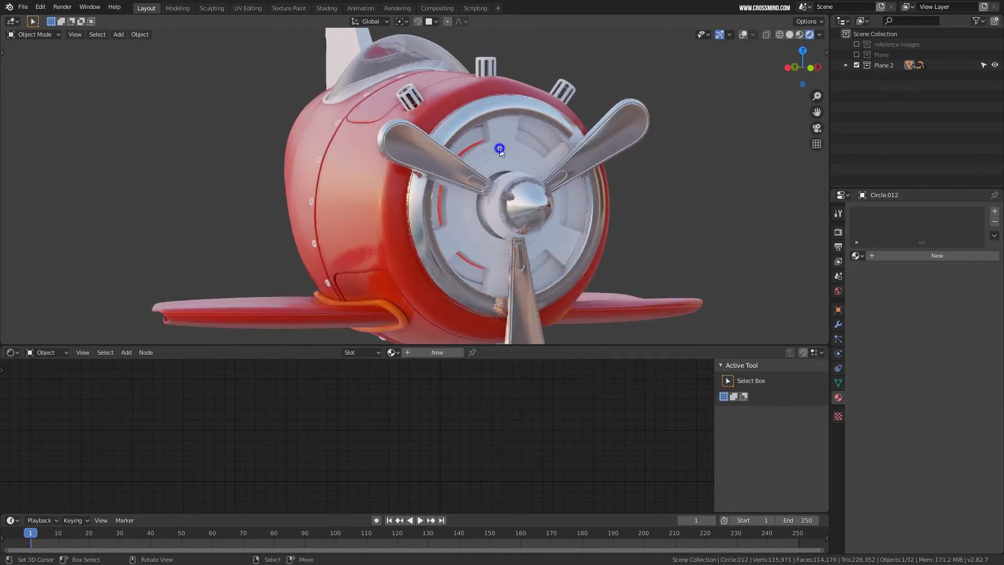
pyautogui.click(441, 353)
pyautogui.moveTo(532, 412); pyautogui.dragTo(515, 441, button='middle')
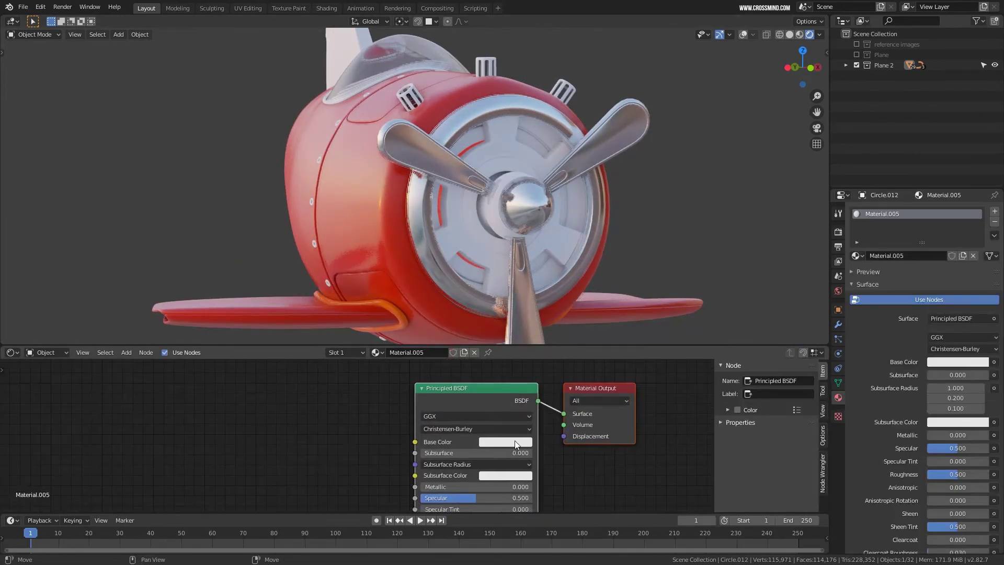
pyautogui.click(514, 440)
pyautogui.moveTo(549, 416); pyautogui.dragTo(512, 417)
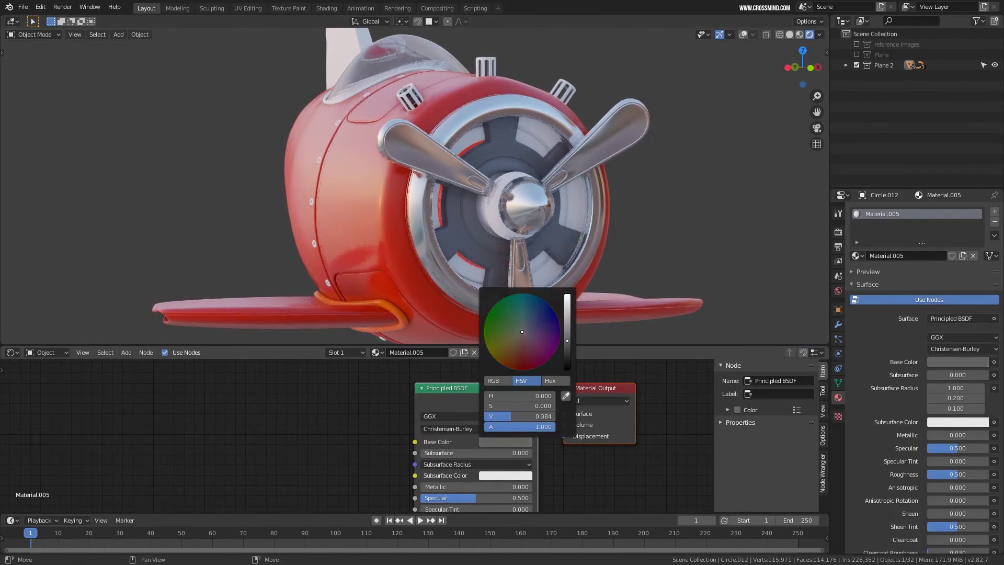
# Link the front plate's dark grey material to the light segments recessed behind the plate.
pyautogui.click(572, 201)
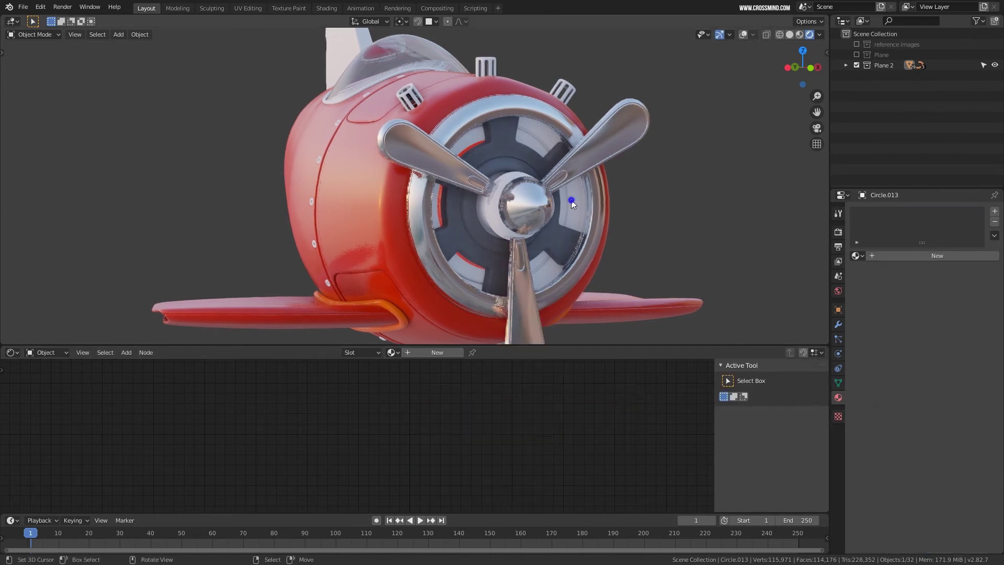
pyautogui.keyDown('shift'); pyautogui.click(536, 190); pyautogui.keyUp('shift')
pyautogui.hotkey('ctrl', 'l')
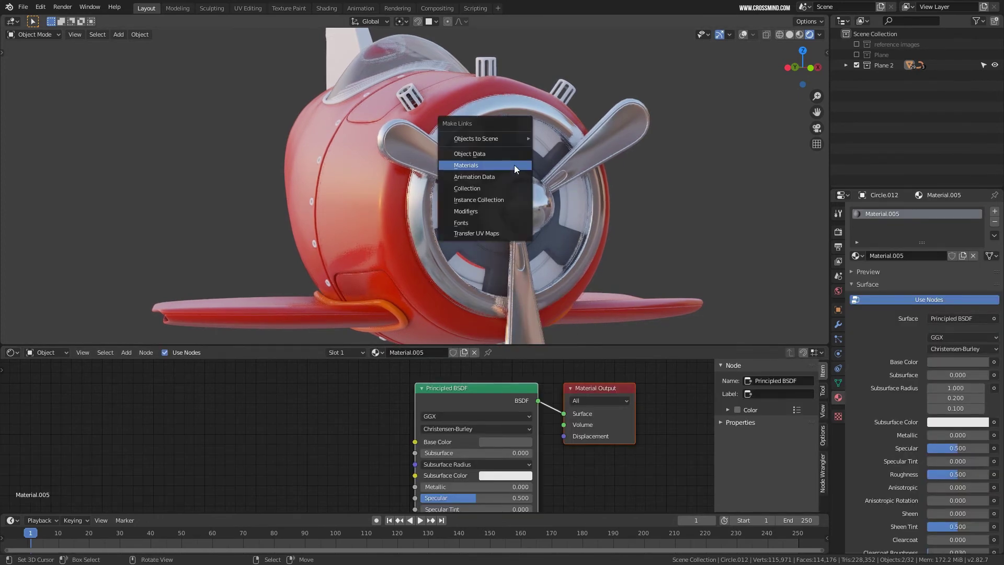
pyautogui.click(513, 164)
pyautogui.moveTo(514, 165); pyautogui.dragTo(558, 239, button='middle')
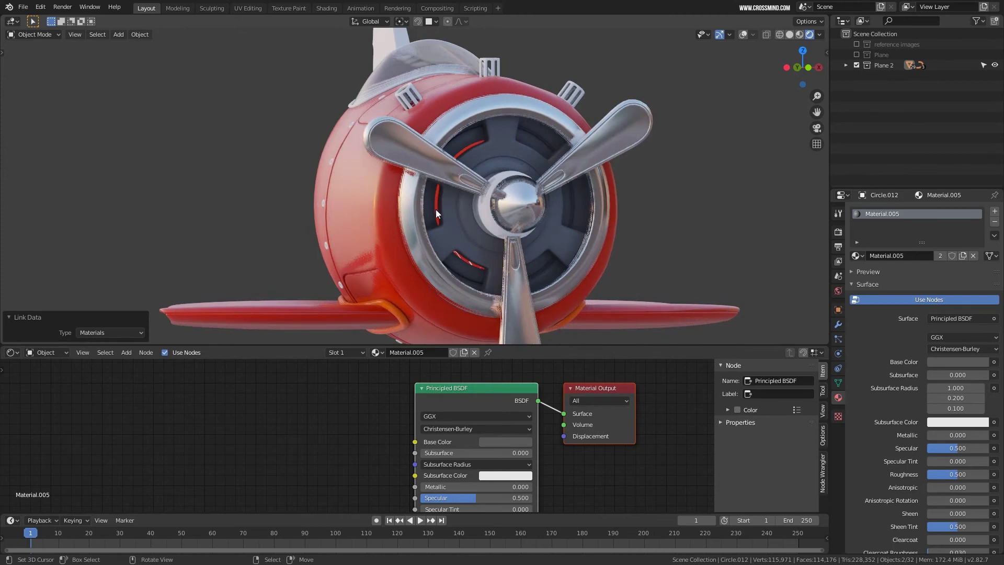
# Scale the selected edges of the recessed engine segments to 0.943 with proportional editing to close the gaps showing the red body.
pyautogui.click(436, 210)
pyautogui.scroll(5, 442, 211)
pyautogui.press('Tab')
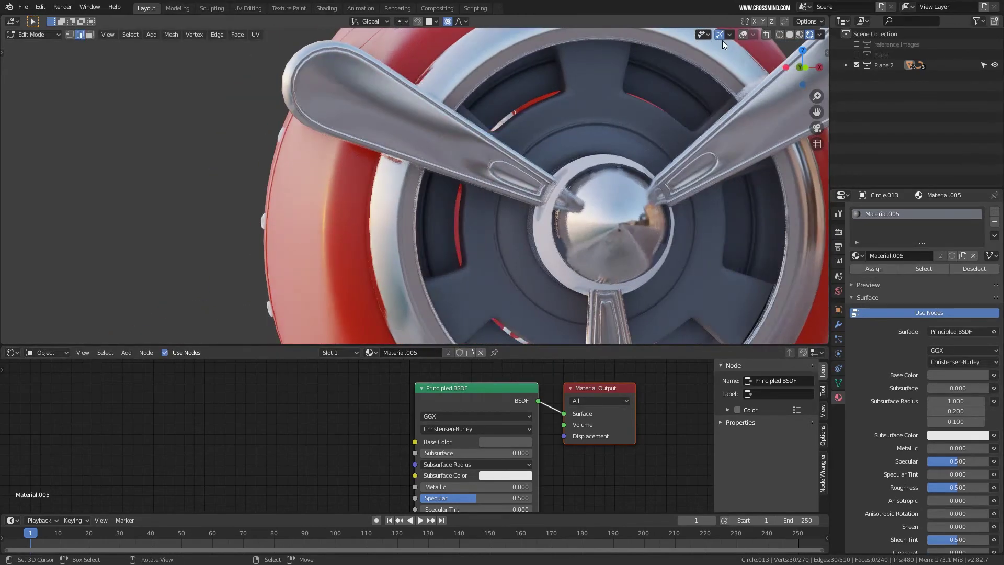
pyautogui.click(744, 34)
pyautogui.moveTo(450, 212); pyautogui.dragTo(464, 221, button='middle')
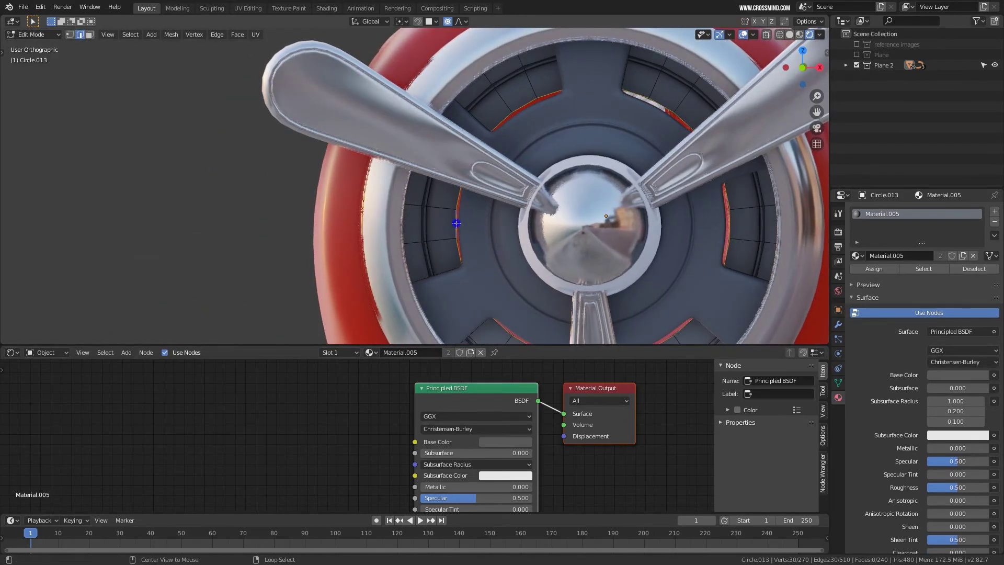
pyautogui.press('s')
pyautogui.click(729, 308)
pyautogui.scroll(-4, 414, 183)
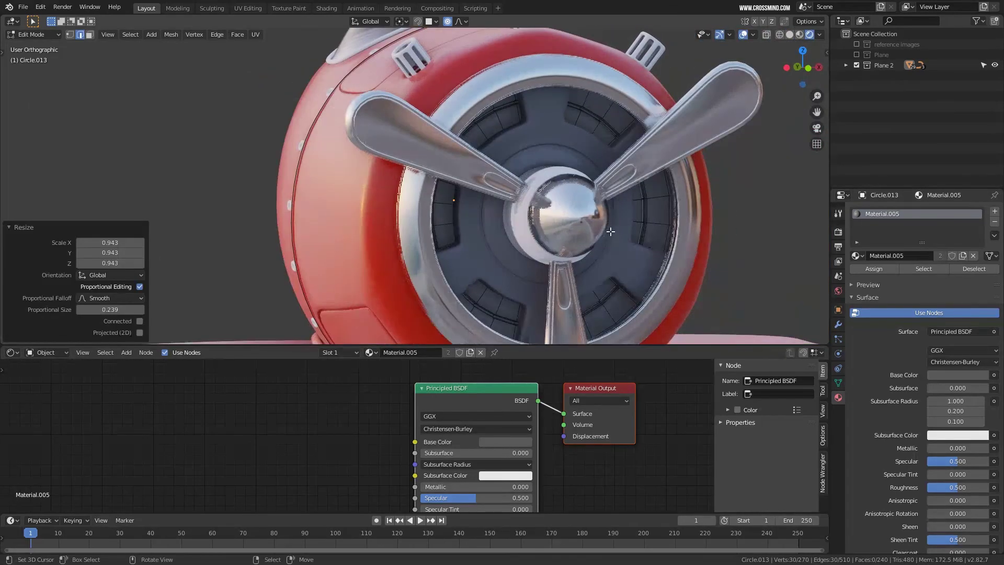
pyautogui.press('Tab')
# Add a Solidify modifier with 0.02 m thickness to the cockpit canopy and place it above the Subdivision Surface modifier.
pyautogui.click(413, 108)
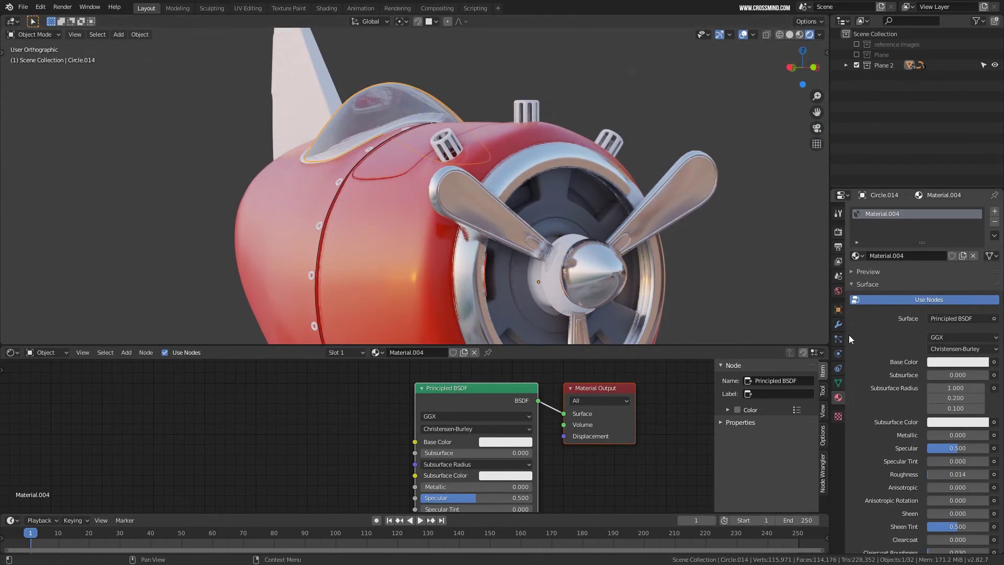
pyautogui.click(838, 324)
pyautogui.click(901, 211)
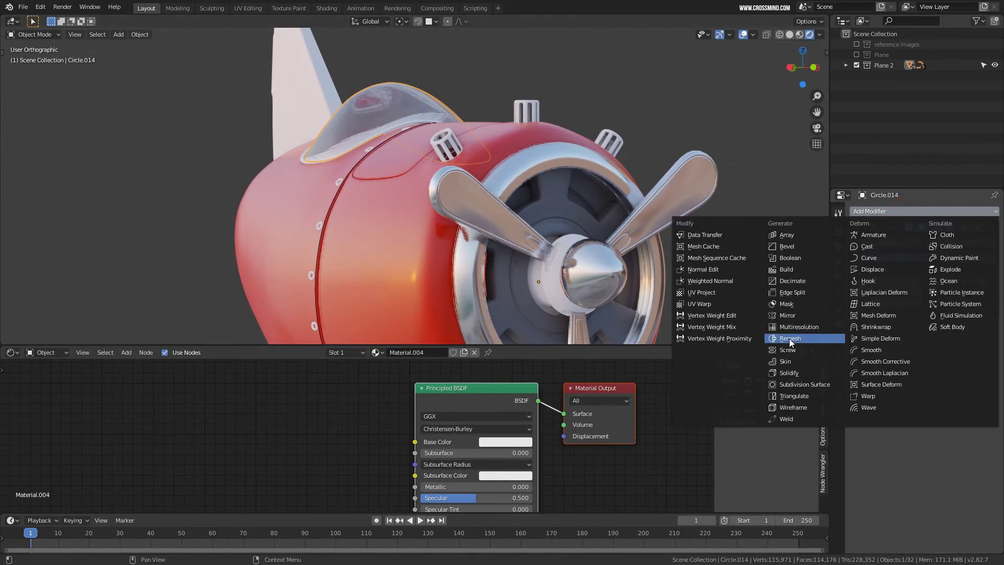
pyautogui.click(795, 372)
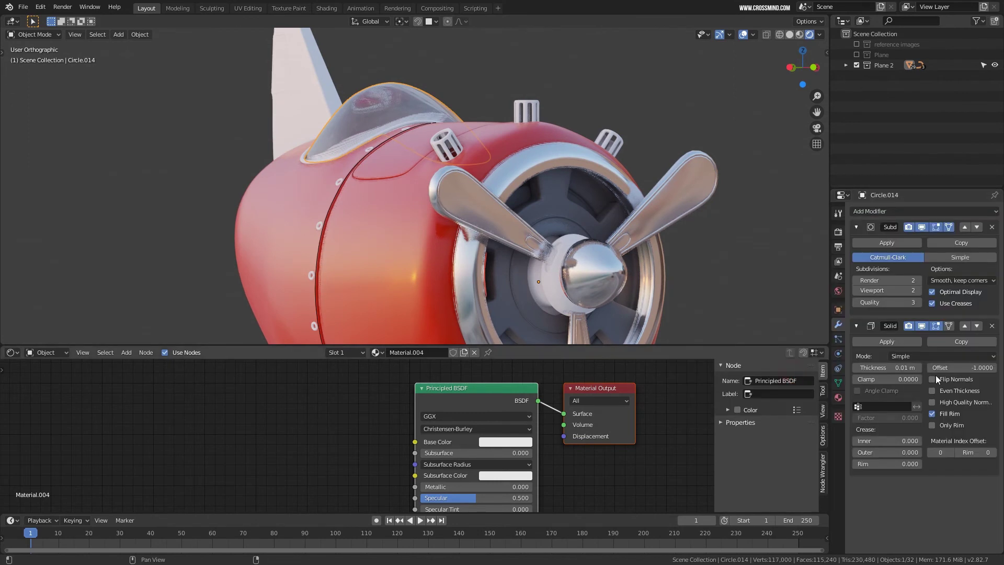
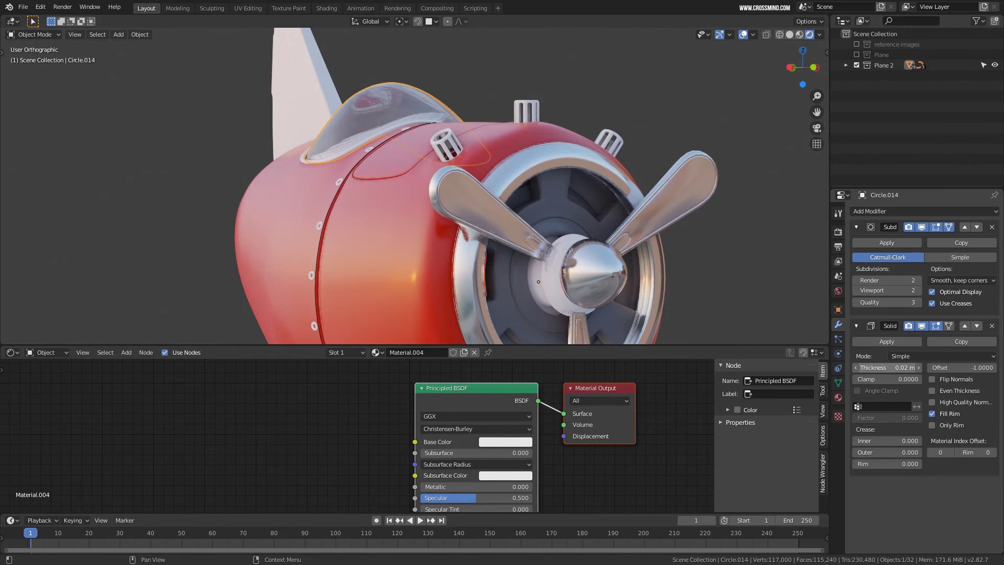
pyautogui.click(966, 326)
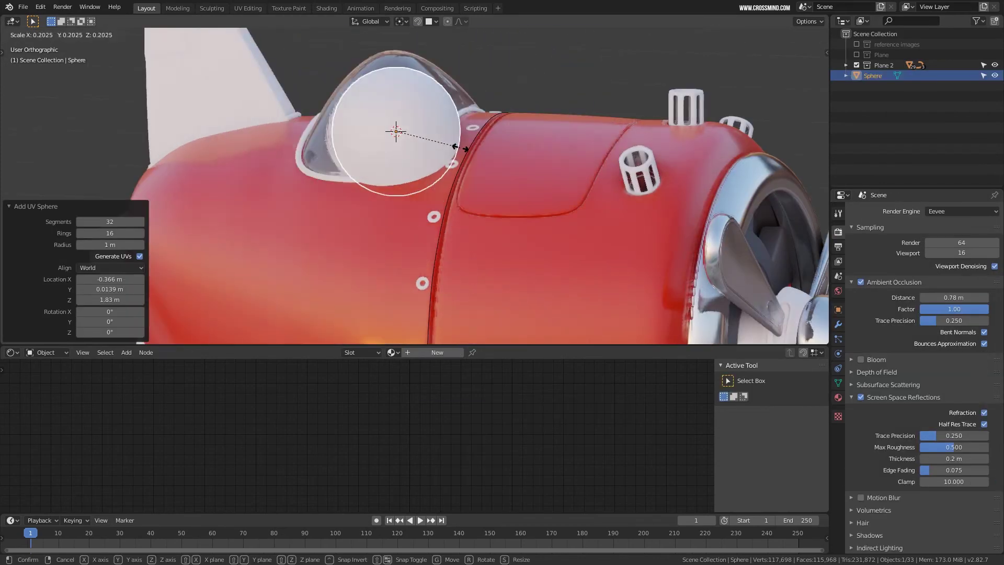
# Add a UV sphere scaled to about 0.2 and position it inside the cockpit under the canopy.
pyautogui.click(418, 138)
pyautogui.moveTo(416, 136); pyautogui.dragTo(353, 147, button='middle')
pyautogui.press('g')
pyautogui.click(456, 146)
pyautogui.press('g')
pyautogui.click(462, 149)
pyautogui.moveTo(462, 149); pyautogui.dragTo(565, 157, button='middle')
pyautogui.press('g')
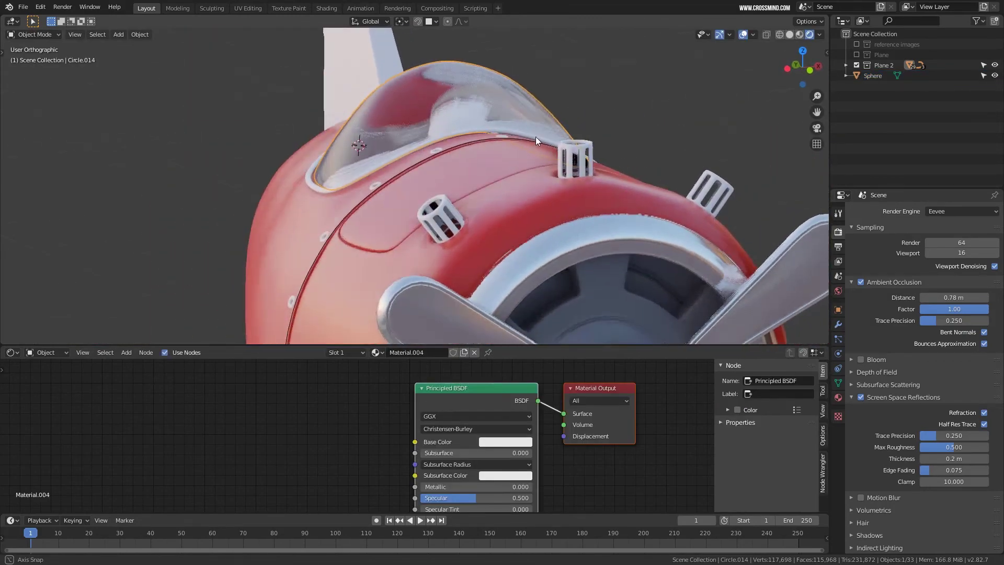
# Set the canopy material's IOR to 0.9.
pyautogui.scroll(5, 537, 455)
pyautogui.moveTo(525, 445); pyautogui.dragTo(511, 446)
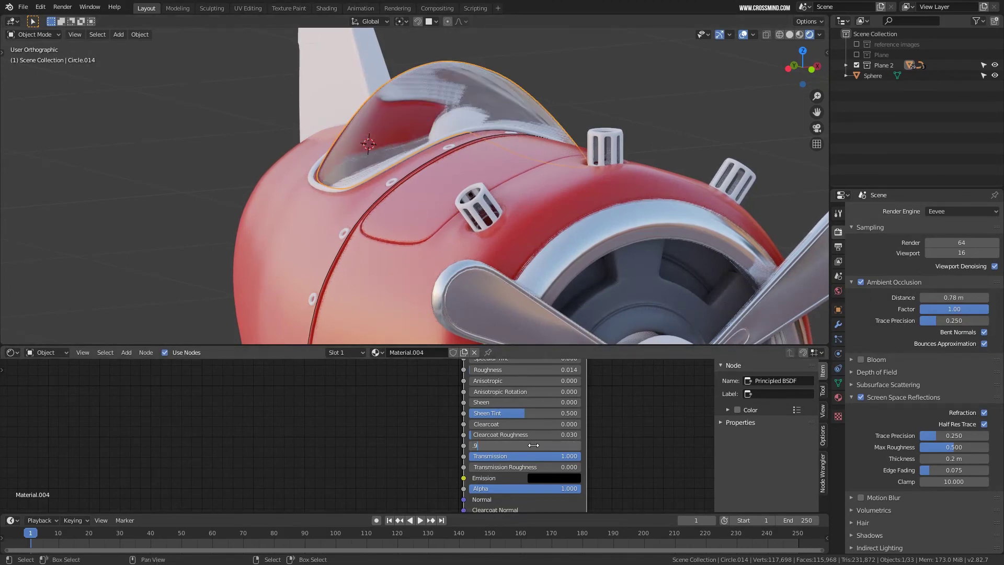
pyautogui.press('Return')
pyautogui.moveTo(587, 330); pyautogui.dragTo(640, 252, button='middle')
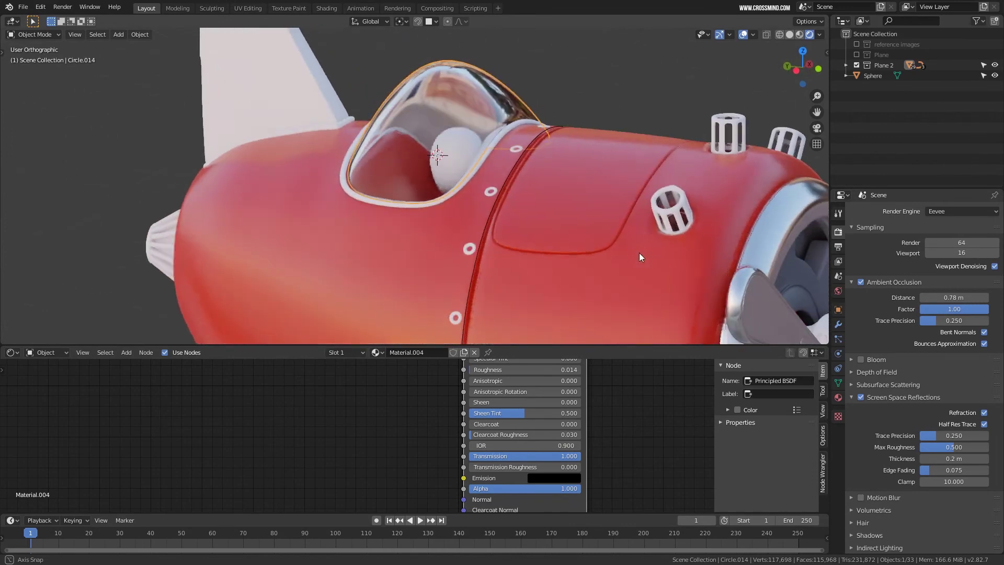
# Select the sphere inside the canopy using wireframe display, reposition it in the cockpit, and return to rendered shading.
pyautogui.moveTo(620, 211); pyautogui.dragTo(635, 206, button='middle')
pyautogui.press('z')
pyautogui.click(411, 127)
pyautogui.rightClick(468, 132)
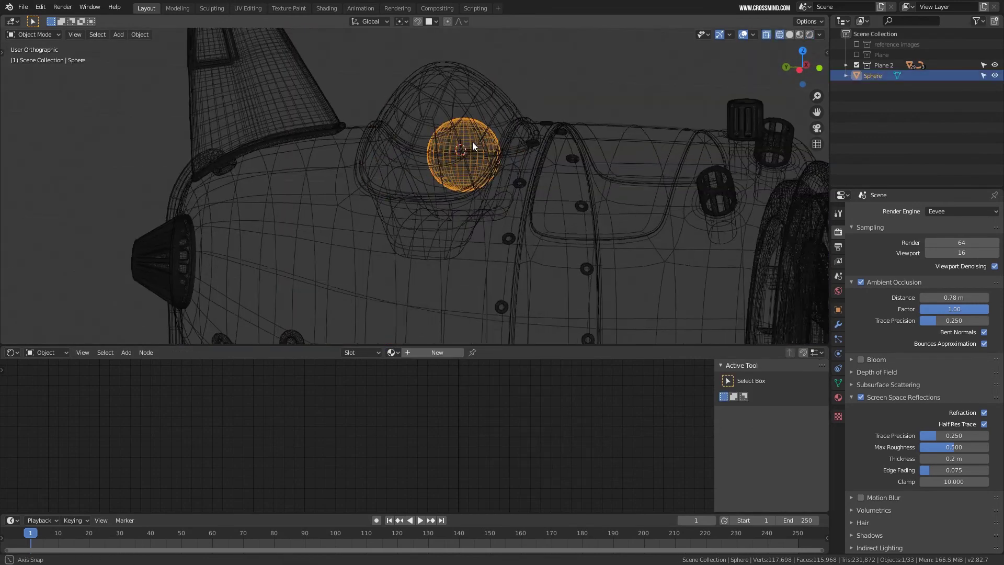
pyautogui.press('z')
pyautogui.click(524, 150)
pyautogui.moveTo(569, 159)
pyautogui.mouseDown(button='middle')
pyautogui.moveTo(533, 163)
pyautogui.moveTo(500, 186)
pyautogui.moveTo(528, 183)
pyautogui.moveTo(441, 132)
pyautogui.moveTo(380, 139)
pyautogui.moveTo(406, 149)
pyautogui.mouseUp(button='middle')
pyautogui.press('g')
pyautogui.click(533, 155)
pyautogui.click(810, 34)
# Link the red body material to the tail fin.
pyautogui.click(352, 150)
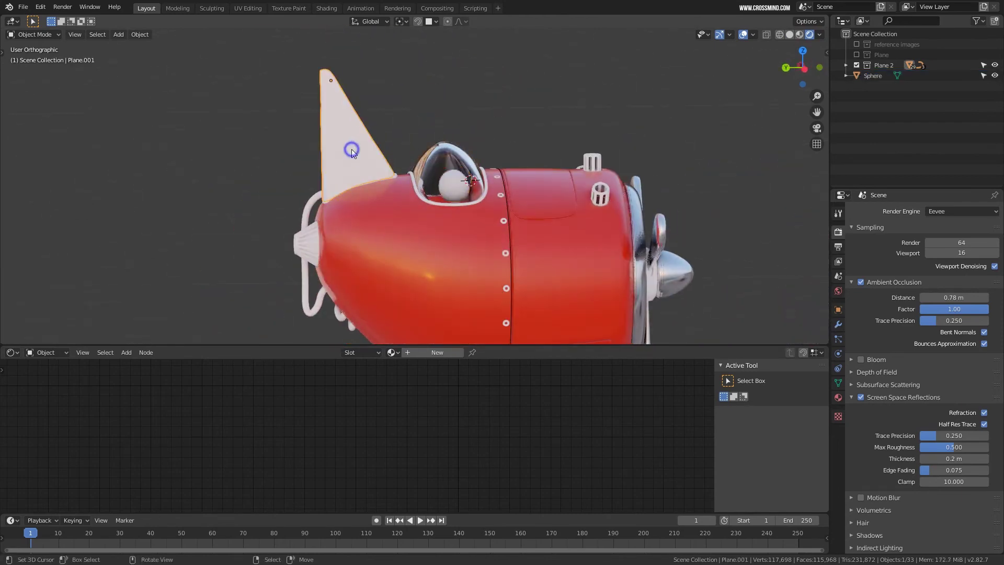
pyautogui.keyDown('shift'); pyautogui.click(416, 232); pyautogui.keyUp('shift')
pyautogui.hotkey('ctrl', 'l')
pyautogui.click(470, 221)
# Give the curved pipes at the tail a new material with a grey base color.
pyautogui.moveTo(469, 221); pyautogui.dragTo(528, 239, button='middle')
pyautogui.scroll(2, 529, 238)
pyautogui.click(542, 245)
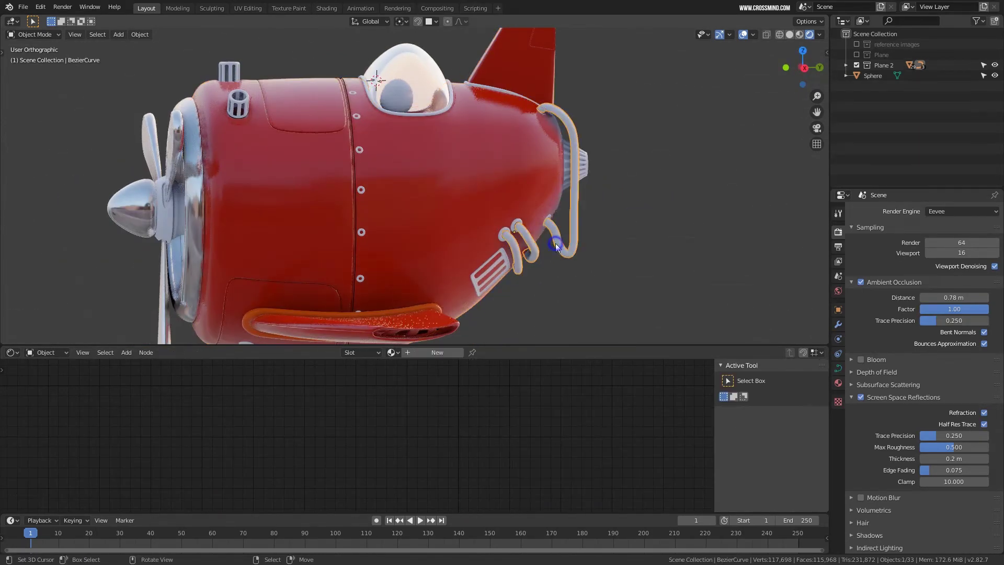
pyautogui.moveTo(554, 456); pyautogui.dragTo(533, 462, button='middle')
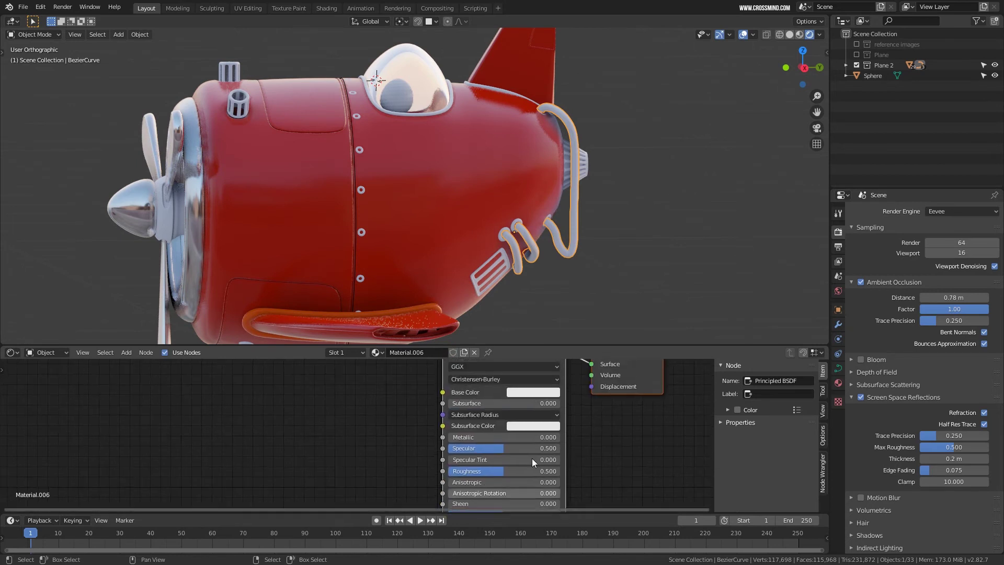
pyautogui.click(542, 392)
pyautogui.moveTo(597, 262); pyautogui.dragTo(596, 285)
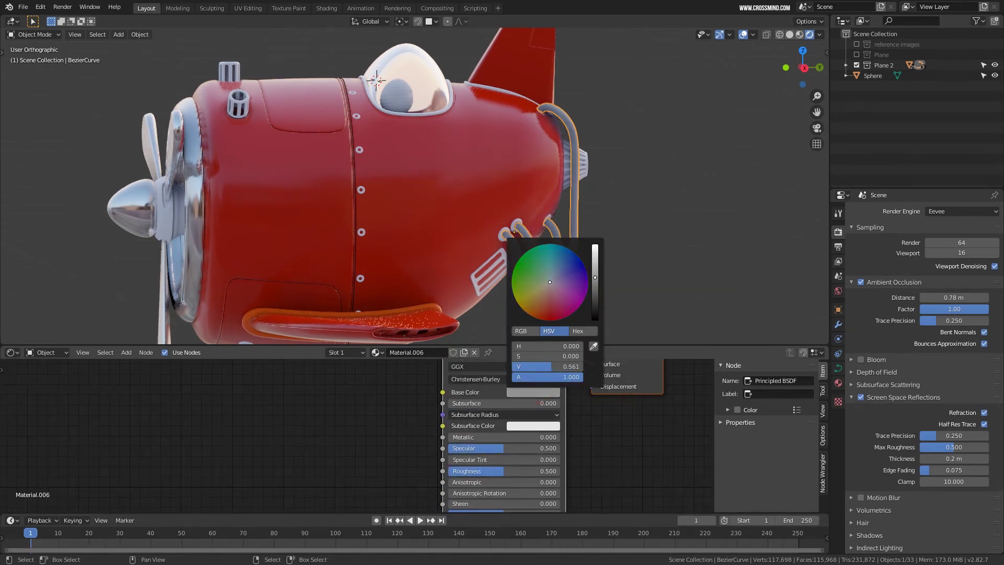
pyautogui.click(534, 392)
# Link existing materials to the fuselage rivets and the rear vent grille, using orange for the grille, and save the file.
pyautogui.moveTo(504, 151); pyautogui.dragTo(479, 155, button='middle')
pyautogui.scroll(4, 526, 228)
pyautogui.click(563, 240)
pyautogui.click(562, 239)
pyautogui.scroll(-3, 571, 219)
pyautogui.hotkey('ctrl', 's')
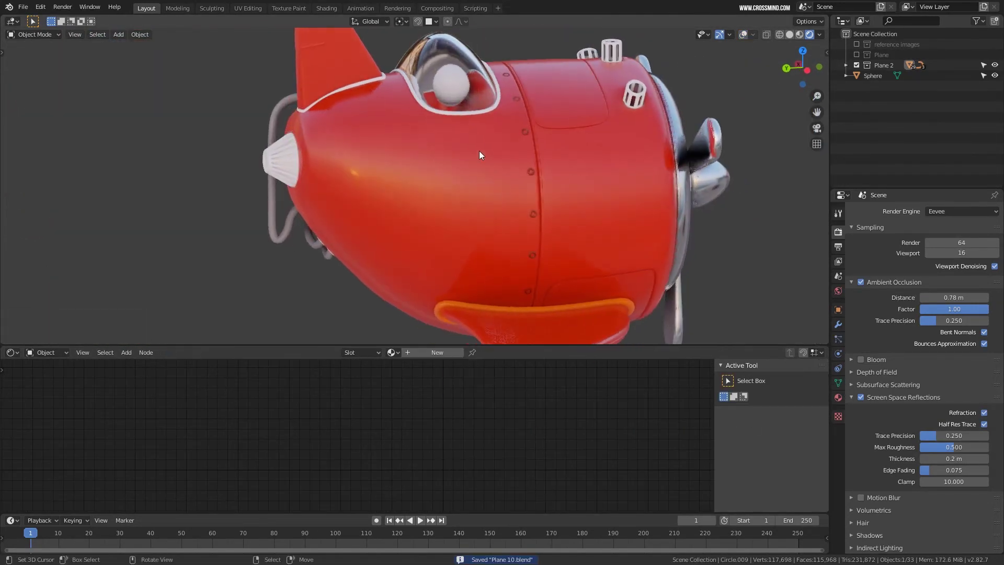
# Link the metal blade material to the ribbed cone at the tail.
pyautogui.keyDown('shift'); pyautogui.click(687, 178); pyautogui.keyUp('shift')
pyautogui.hotkey('ctrl', 'l')
pyautogui.click(706, 148)
pyautogui.moveTo(706, 148); pyautogui.dragTo(356, 155, button='middle')
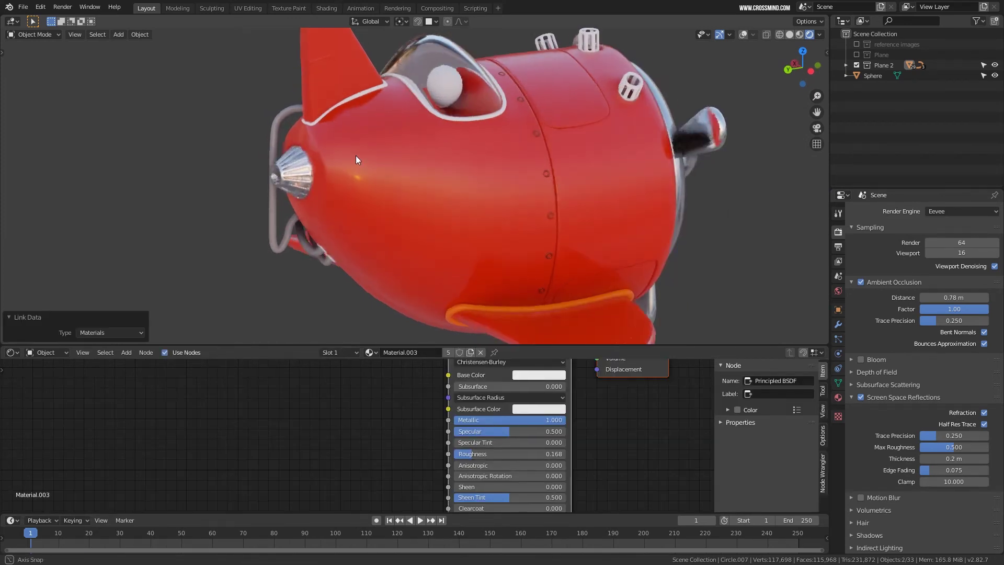
# Link the metal blade material to the frame around the cockpit canopy.
pyautogui.click(470, 119)
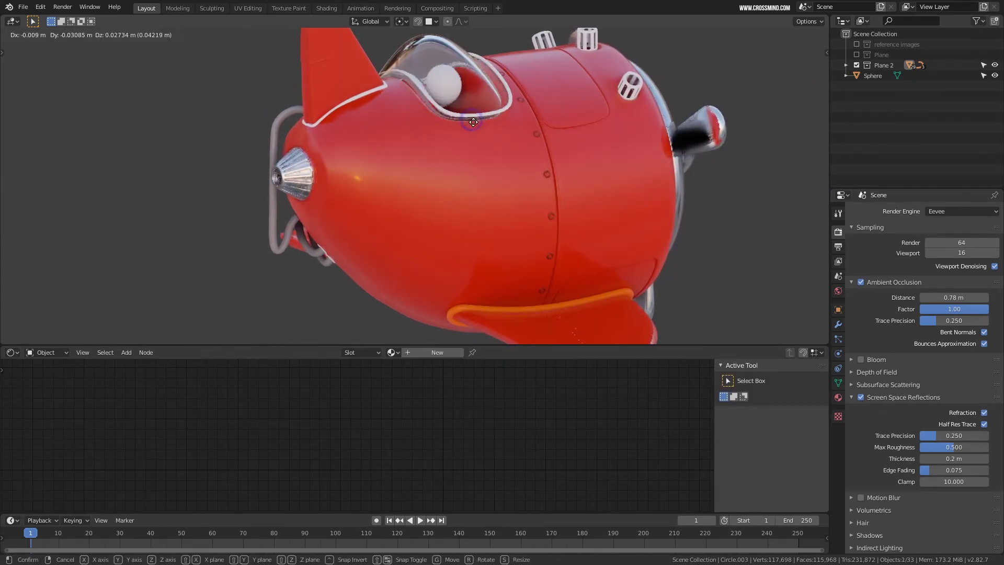
pyautogui.keyDown('shift'); pyautogui.click(716, 136); pyautogui.keyUp('shift')
pyautogui.click(711, 134)
# Select the white trim strip along the base of the tail fin.
pyautogui.moveTo(384, 124); pyautogui.dragTo(358, 90, button='middle')
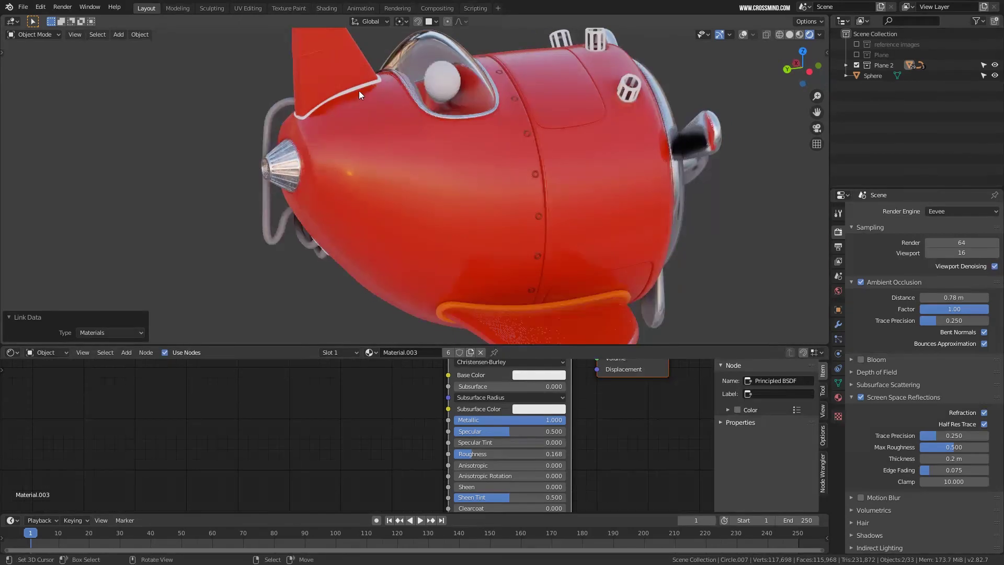
pyautogui.click(360, 87)
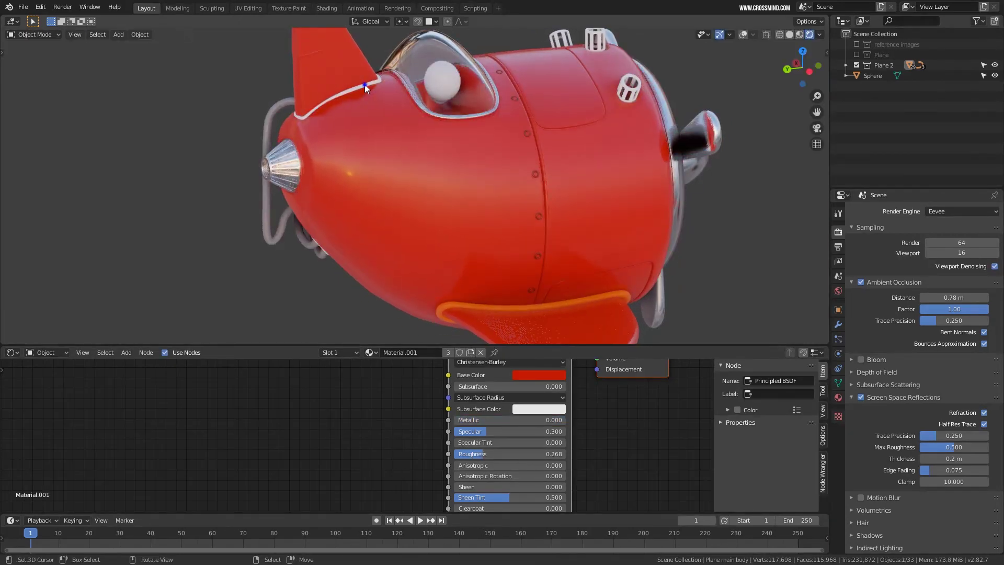
pyautogui.click(365, 83)
pyautogui.press('g')
pyautogui.press('Escape')
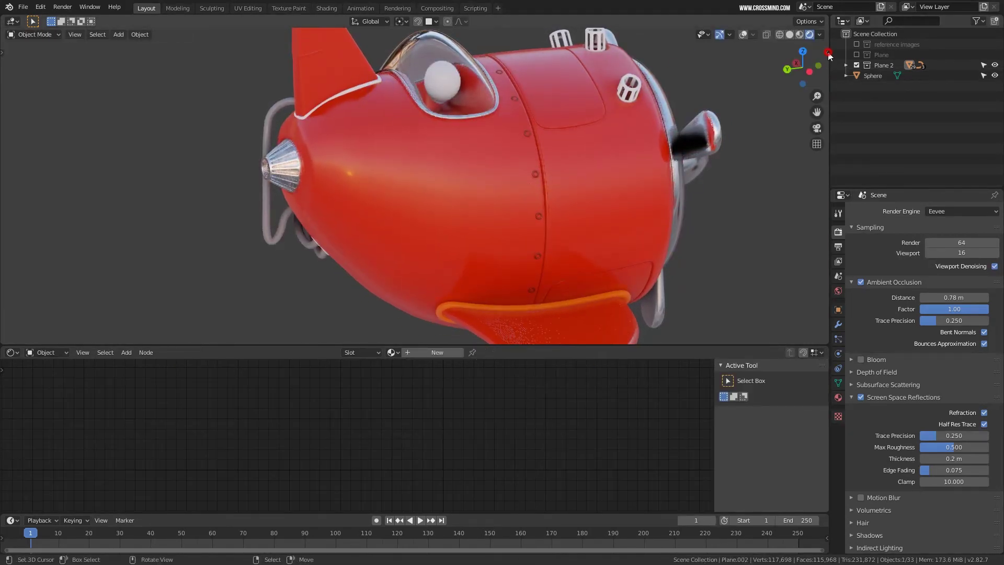
# Show the Screencast Keys overlay in the viewport.
pyautogui.click(827, 52)
pyautogui.click(825, 142)
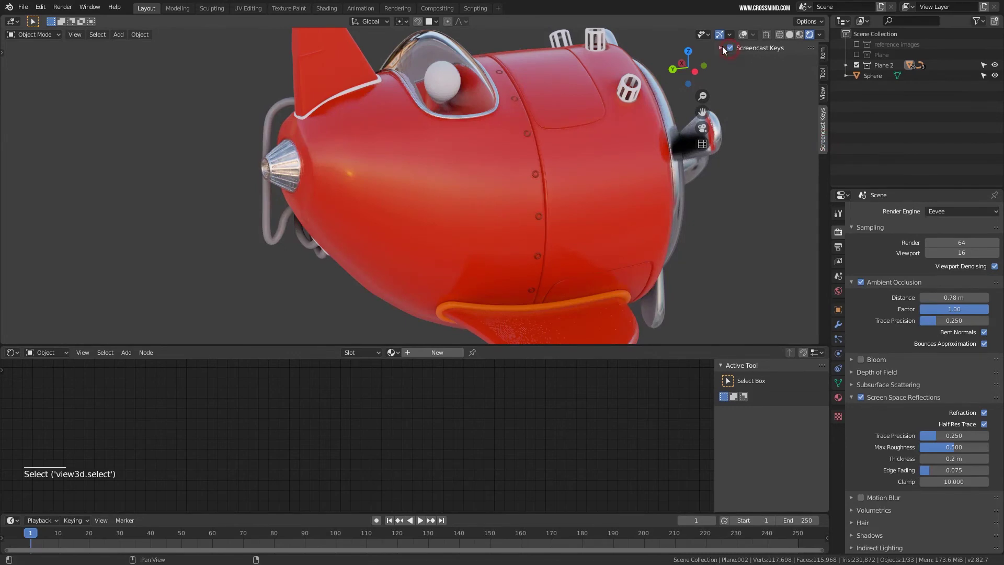
pyautogui.click(722, 47)
pyautogui.click(718, 47)
# Link the metal blade material to the tail fin's base trim.
pyautogui.moveTo(651, 105); pyautogui.dragTo(585, 171, button='middle')
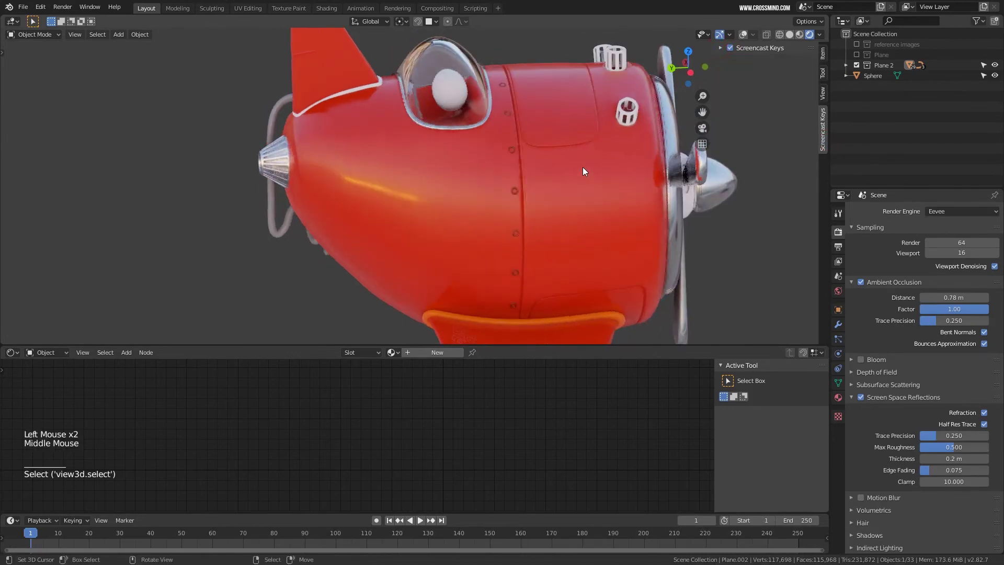
pyautogui.keyDown('shift'); pyautogui.rightClick(683, 175); pyautogui.keyUp('shift')
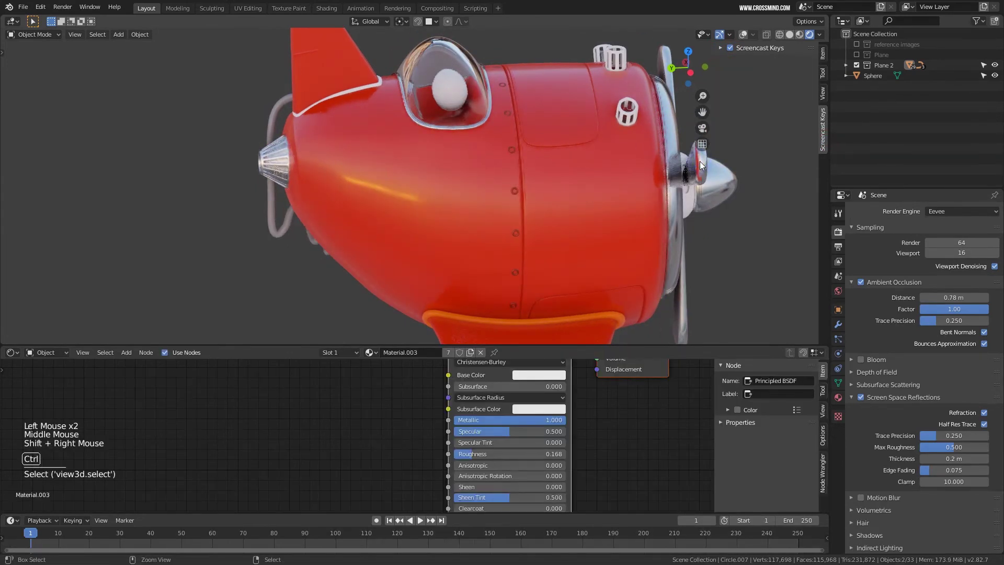
pyautogui.hotkey('ctrl', 'l')
pyautogui.click(699, 161)
# Extrude the selected faces of the orange rear vent grille with viewport overlays turned on.
pyautogui.moveTo(540, 198); pyautogui.dragTo(586, 210, button='middle')
pyautogui.press('Tab')
pyautogui.keyDown('shift'); pyautogui.moveTo(591, 198); pyautogui.dragTo(669, 233, button='middle'); pyautogui.keyUp('shift')
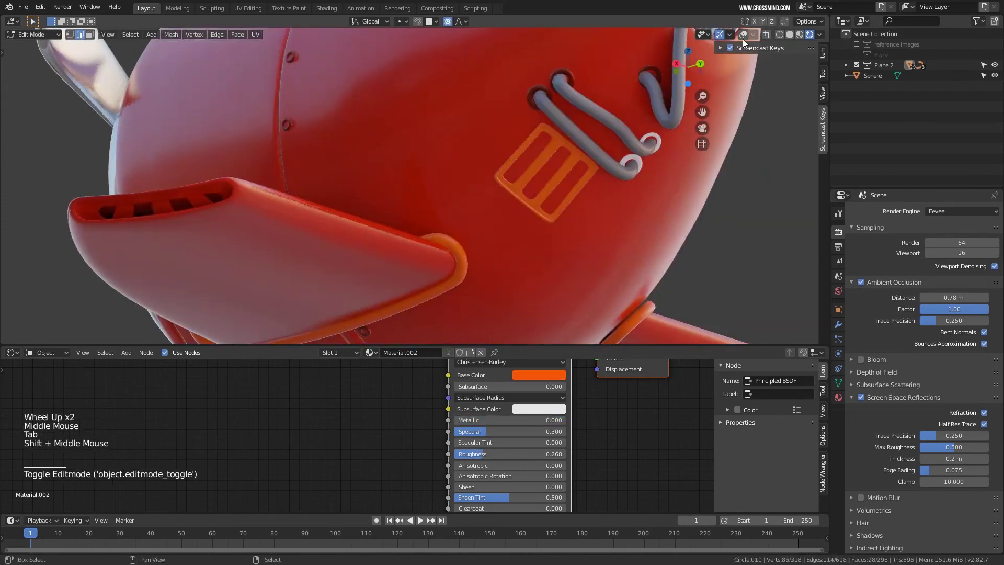
pyautogui.click(743, 35)
pyautogui.scroll(2, 643, 209)
pyautogui.press('e')
pyautogui.rightClick(673, 241)
pyautogui.press('Tab')
# Check the parts around the rear vent grille and save the file.
pyautogui.rightClick(622, 173)
pyautogui.moveTo(623, 173); pyautogui.dragTo(607, 164, button='middle')
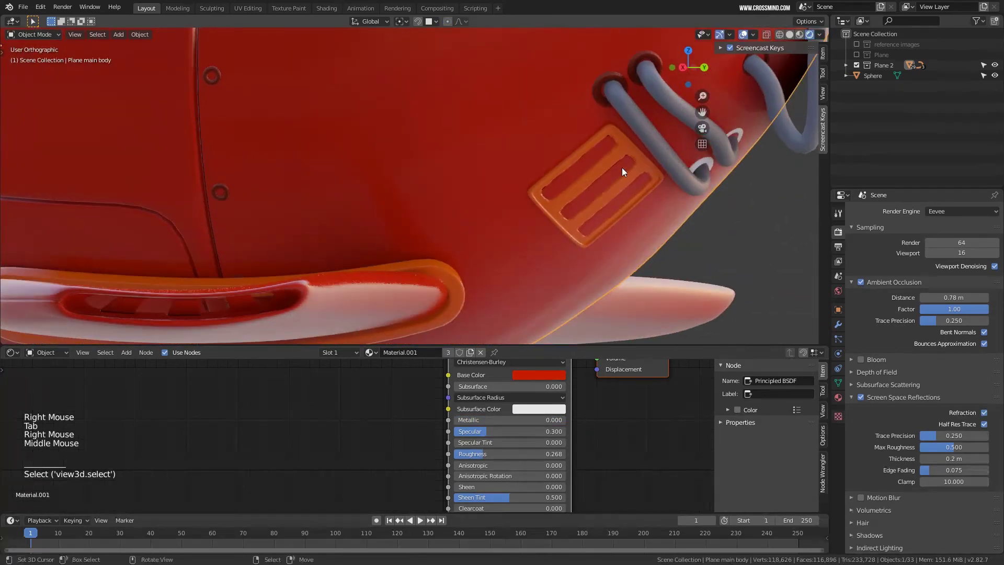
pyautogui.rightClick(575, 147)
pyautogui.scroll(-1, 544, 130)
pyautogui.rightClick(541, 130)
pyautogui.press('Tab')
pyautogui.press('Tab')
pyautogui.scroll(-4, 523, 188)
pyautogui.hotkey('ctrl', 's')
# Link the engine plate's dark grey material to the white propeller hub behind the spinner cone.
pyautogui.moveTo(494, 190); pyautogui.dragTo(374, 203, button='middle')
pyautogui.scroll(2, 374, 203)
pyautogui.rightClick(293, 198)
pyautogui.moveTo(293, 199); pyautogui.dragTo(340, 189, button='middle')
pyautogui.keyDown('shift'); pyautogui.rightClick(318, 222); pyautogui.keyUp('shift')
pyautogui.hotkey('ctrl', 'l')
pyautogui.click(318, 222)
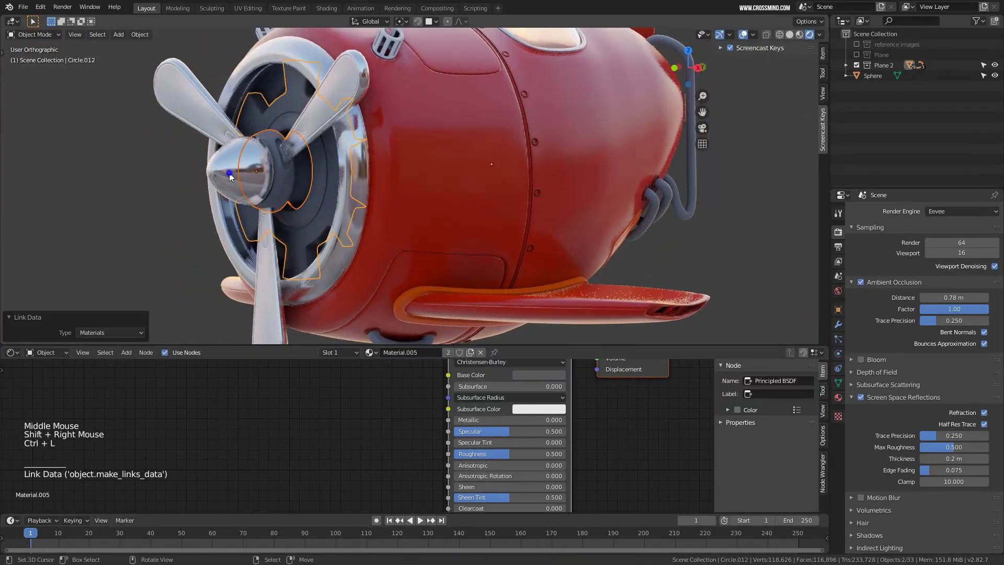
# Darken the base color of the chrome metal material on the propeller's spinner cone.
pyautogui.rightClick(235, 173)
pyautogui.moveTo(246, 175); pyautogui.dragTo(335, 172, button='middle')
pyautogui.keyDown('shift'); pyautogui.moveTo(334, 172); pyautogui.dragTo(382, 198, button='middle'); pyautogui.keyUp('shift')
pyautogui.moveTo(512, 446); pyautogui.dragTo(528, 446)
pyautogui.moveTo(592, 434); pyautogui.dragTo(594, 458, button='middle')
pyautogui.click(550, 391)
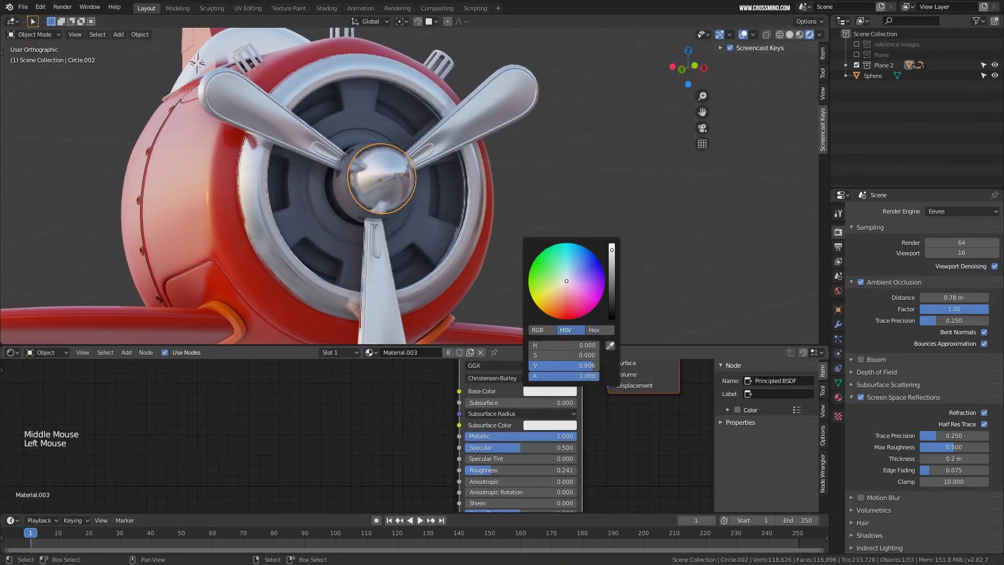
pyautogui.moveTo(612, 252); pyautogui.dragTo(612, 273)
pyautogui.scroll(-2, 439, 176)
pyautogui.keyDown('shift'); pyautogui.moveTo(440, 176); pyautogui.dragTo(491, 190, button='middle'); pyautogui.keyUp('shift')
pyautogui.moveTo(491, 189); pyautogui.dragTo(542, 204, button='middle')
pyautogui.keyDown('shift'); pyautogui.moveTo(541, 204); pyautogui.dragTo(607, 222, button='middle'); pyautogui.keyUp('shift')
# Set the chrome material's base color to value 0.788 with a faint pink tint and save the file.
pyautogui.click(550, 391)
pyautogui.moveTo(612, 274); pyautogui.dragTo(612, 259)
pyautogui.moveTo(566, 282); pyautogui.dragTo(568, 287)
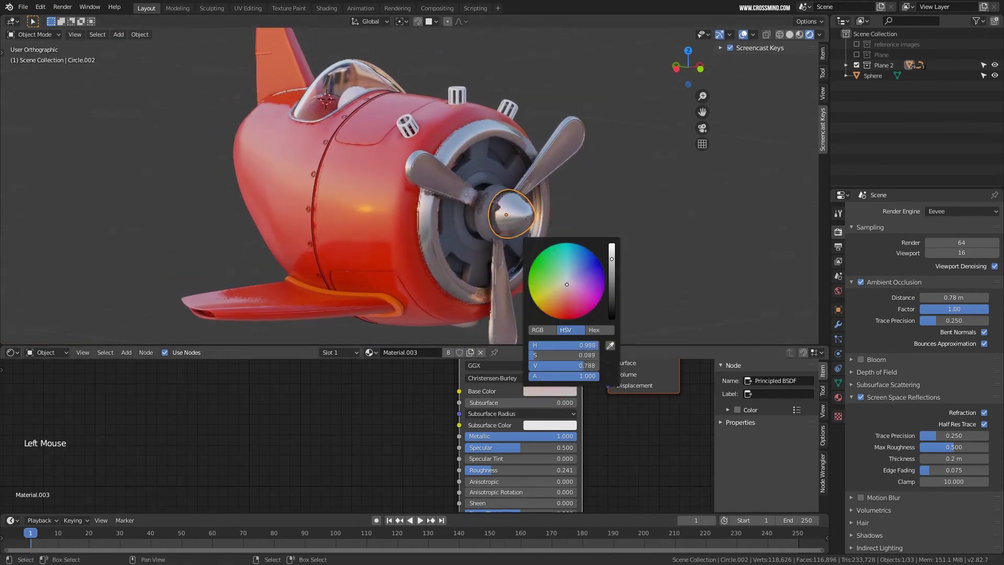
pyautogui.moveTo(591, 185); pyautogui.dragTo(547, 164, button='middle')
pyautogui.hotkey('ctrl', 's')
# Enlarge the 3D viewport above the shader editor, select the plane's main body and save the file.
pyautogui.moveTo(611, 344); pyautogui.dragTo(607, 387)
pyautogui.moveTo(367, 275); pyautogui.dragTo(474, 259, button='middle')
pyautogui.moveTo(473, 293); pyautogui.dragTo(366, 293, button='middle')
pyautogui.rightClick(405, 194)
pyautogui.moveTo(405, 193); pyautogui.dragTo(304, 196, button='middle')
pyautogui.hotkey('ctrl', 's')
pyautogui.keyDown('shift'); pyautogui.moveTo(544, 246); pyautogui.dragTo(644, 181, button='middle'); pyautogui.keyUp('shift')
# Try different environment images for the rendered viewport's lighting and choose an outdoor sky one.
pyautogui.click(818, 36)
pyautogui.click(813, 125)
pyautogui.click(663, 160)
pyautogui.click(819, 35)
pyautogui.click(850, 136)
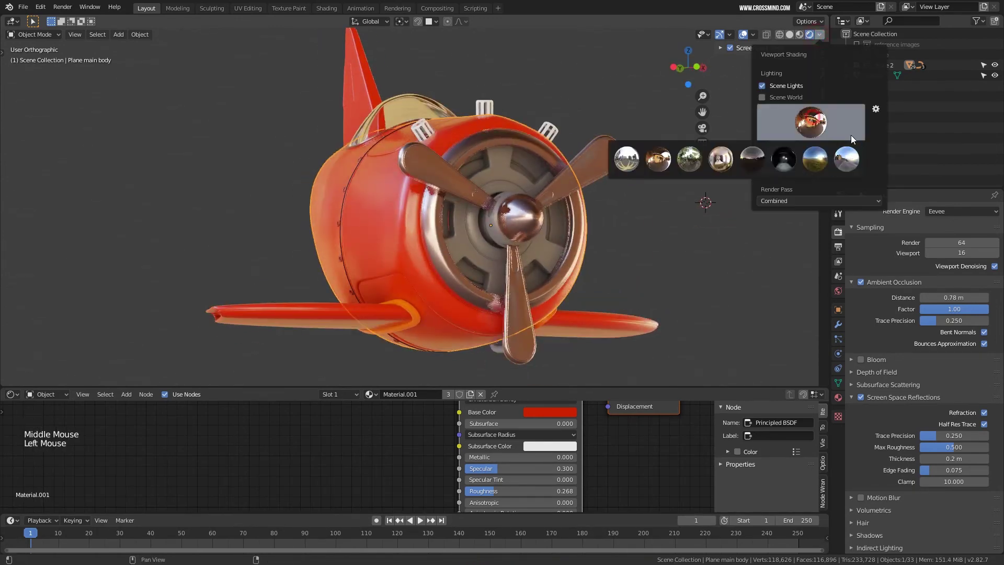
pyautogui.click(847, 157)
pyautogui.click(831, 128)
pyautogui.moveTo(669, 226)
pyautogui.mouseDown(button='middle')
pyautogui.moveTo(635, 219)
pyautogui.moveTo(676, 226)
pyautogui.mouseUp(button='middle')
# Rotate the viewport's environment lighting to about 51.7° and judge the reflections on the plane's nose.
pyautogui.click(820, 35)
pyautogui.moveTo(811, 147); pyautogui.dragTo(842, 147)
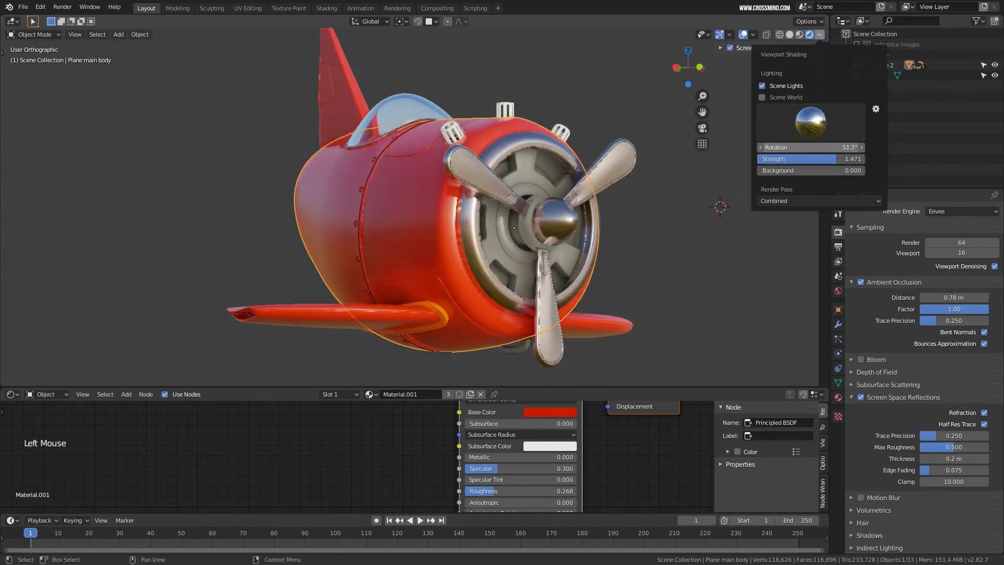
pyautogui.moveTo(664, 230); pyautogui.dragTo(656, 230, button='middle')
pyautogui.moveTo(657, 230)
pyautogui.keyDown('shift'); pyautogui.mouseDown(button='middle')
pyautogui.moveTo(615, 238)
pyautogui.moveTo(630, 227)
pyautogui.mouseUp(button='middle'); pyautogui.keyUp('shift')
pyautogui.press('Return')
pyautogui.scroll(1, 627, 235)
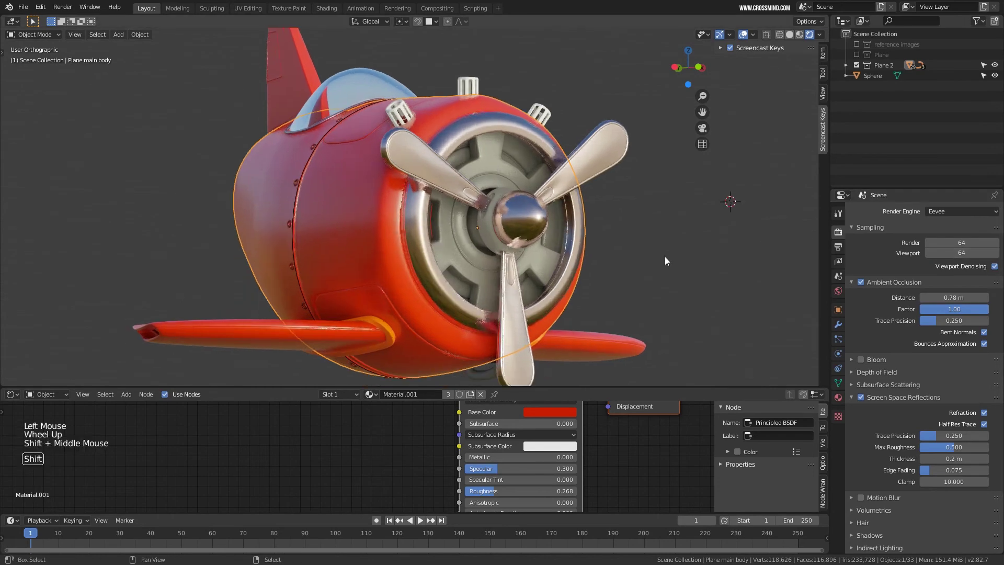
# Save the file and open the Shadows settings among Eevee's render properties.
pyautogui.scroll(-4, 877, 435)
pyautogui.hotkey('ctrl', 's')
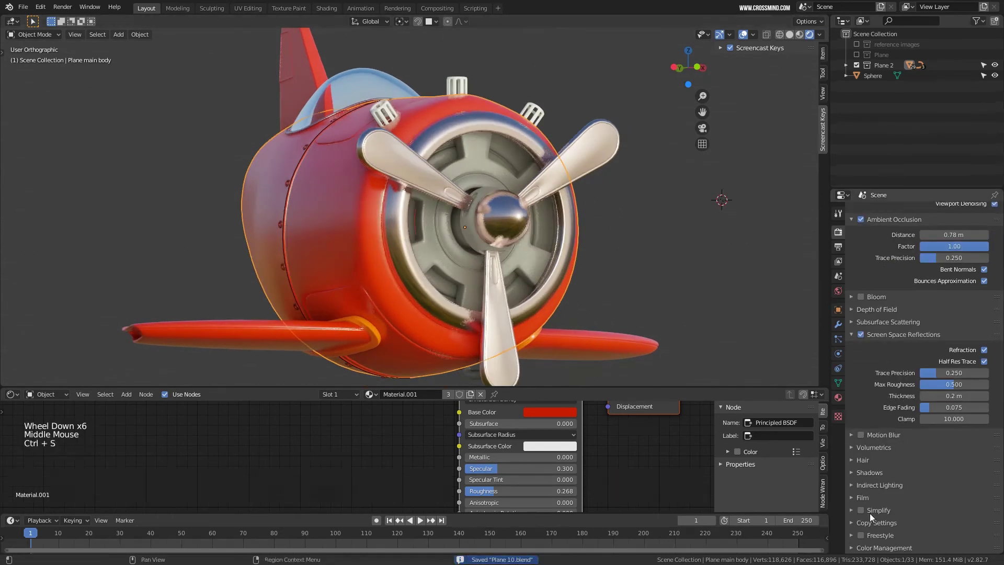
pyautogui.click(907, 429)
# Darken the base color of the engine plate's grey material, temporarily enlarging the shader editor.
pyautogui.keyDown('shift'); pyautogui.moveTo(644, 251); pyautogui.dragTo(607, 262, button='middle'); pyautogui.keyUp('shift')
pyautogui.scroll(-1, 607, 262)
pyautogui.moveTo(589, 373); pyautogui.dragTo(591, 274)
pyautogui.moveTo(581, 348); pyautogui.dragTo(571, 375, button='middle')
pyautogui.click(549, 384)
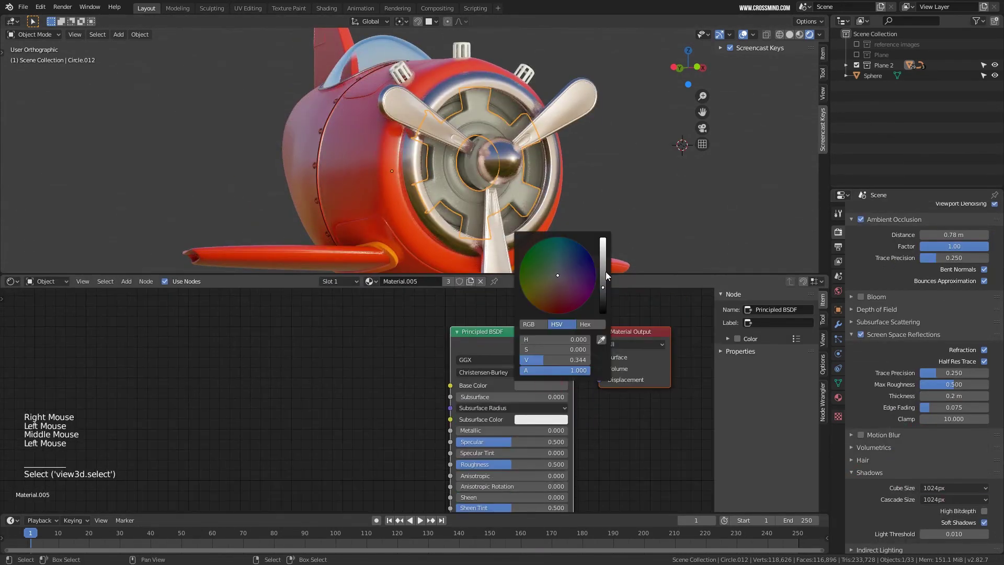
pyautogui.moveTo(606, 272); pyautogui.dragTo(605, 304)
pyautogui.moveTo(620, 196); pyautogui.dragTo(583, 209, button='middle')
pyautogui.moveTo(596, 274); pyautogui.dragTo(597, 353)
# Link the propeller blade's metal material to the three exhaust pipes on top of the nose.
pyautogui.keyDown('shift'); pyautogui.moveTo(654, 277); pyautogui.dragTo(628, 256, button='middle'); pyautogui.keyUp('shift')
pyautogui.moveTo(628, 256); pyautogui.dragTo(606, 272, button='middle')
pyautogui.rightClick(569, 128)
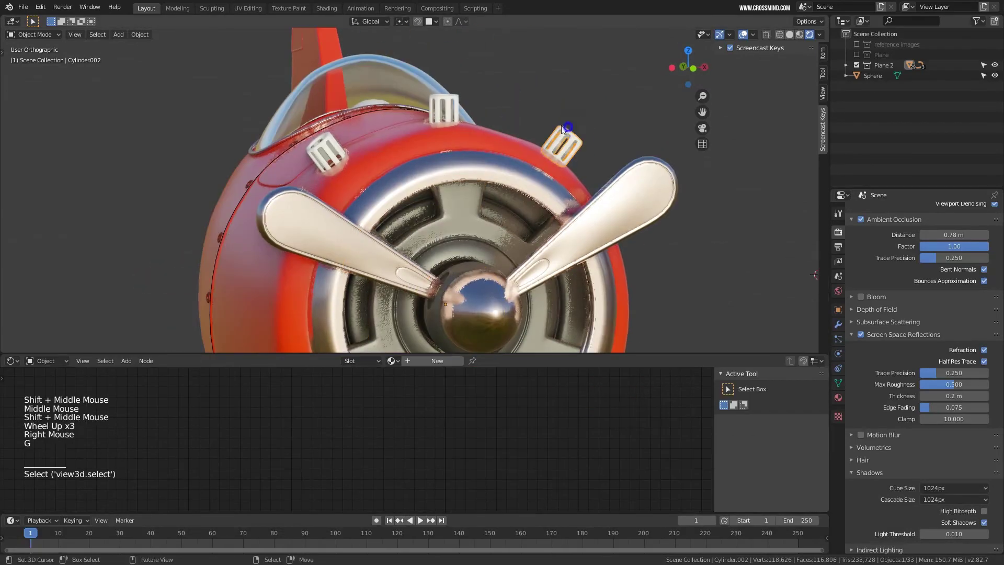
pyautogui.keyDown('shift'); pyautogui.rightClick(327, 141); pyautogui.keyUp('shift')
pyautogui.keyDown('shift'); pyautogui.rightClick(456, 109); pyautogui.keyUp('shift')
pyautogui.keyDown('shift'); pyautogui.rightClick(634, 193); pyautogui.keyUp('shift')
pyautogui.hotkey('ctrl', 'l')
pyautogui.click(634, 192)
# Select the plane's main body and review the shaded model in a maximized viewport.
pyautogui.scroll(-1, 575, 178)
pyautogui.rightClick(409, 152)
pyautogui.scroll(-1, 419, 183)
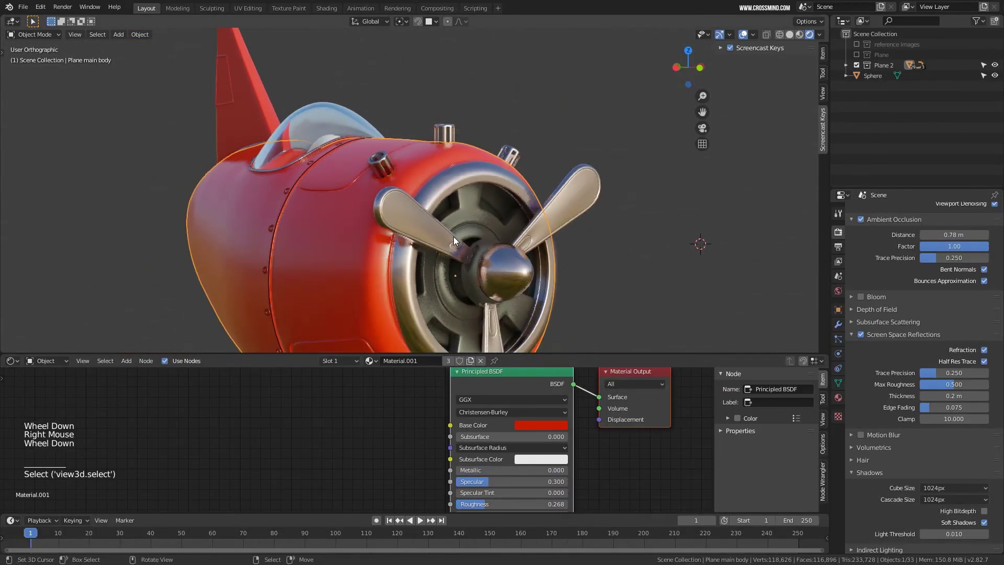
pyautogui.hotkey('ctrl', 'space')
pyautogui.keyDown('shift'); pyautogui.moveTo(453, 236); pyautogui.dragTo(614, 251, button='middle'); pyautogui.keyUp('shift')
pyautogui.keyDown('shift'); pyautogui.moveTo(614, 251); pyautogui.dragTo(621, 258, button='middle'); pyautogui.keyUp('shift')
pyautogui.hotkey('ctrl', 'space')
# Enable Bloom for the render and raise the background opacity of the viewport's environment image.
pyautogui.scroll(3, 915, 314)
pyautogui.click(861, 359)
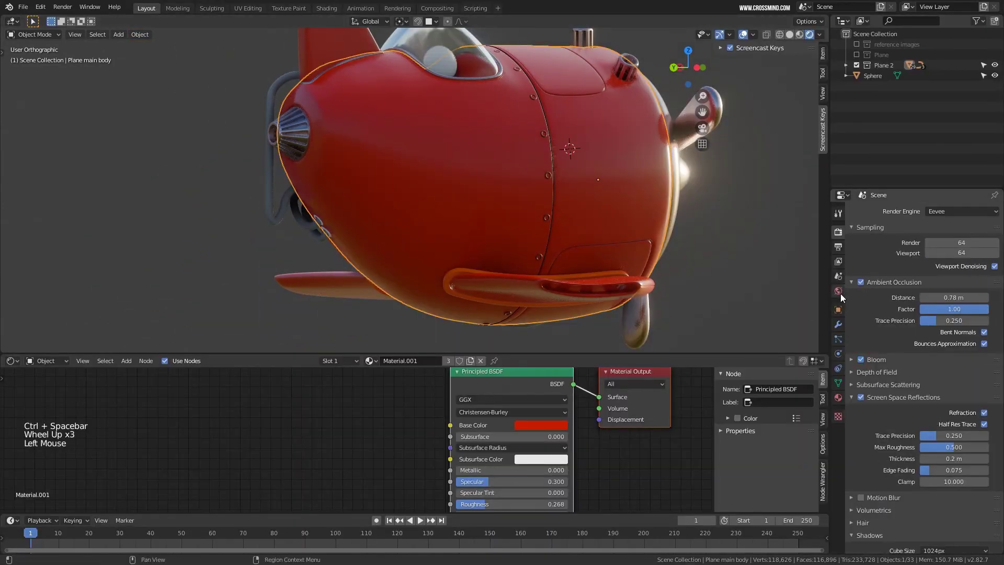
pyautogui.click(820, 36)
pyautogui.moveTo(782, 171); pyautogui.dragTo(889, 171)
# Maximize the 3D viewport, save the file and check the shaded plane from the front and both sides.
pyautogui.hotkey('ctrl', 'space')
pyautogui.moveTo(571, 210); pyautogui.dragTo(606, 287, button='middle')
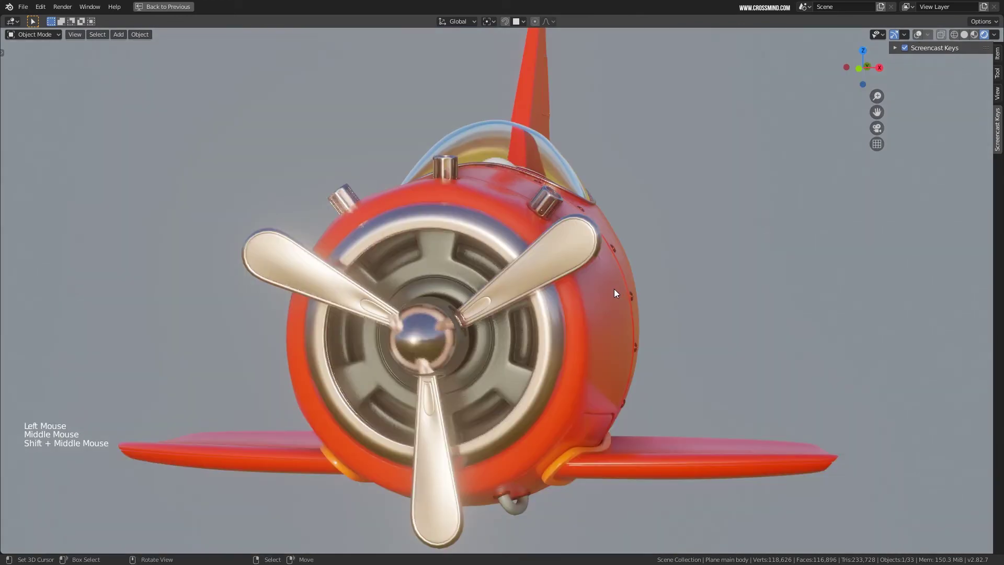
pyautogui.hotkey('ctrl', 's')
pyautogui.moveTo(576, 294); pyautogui.dragTo(631, 301, button='middle')
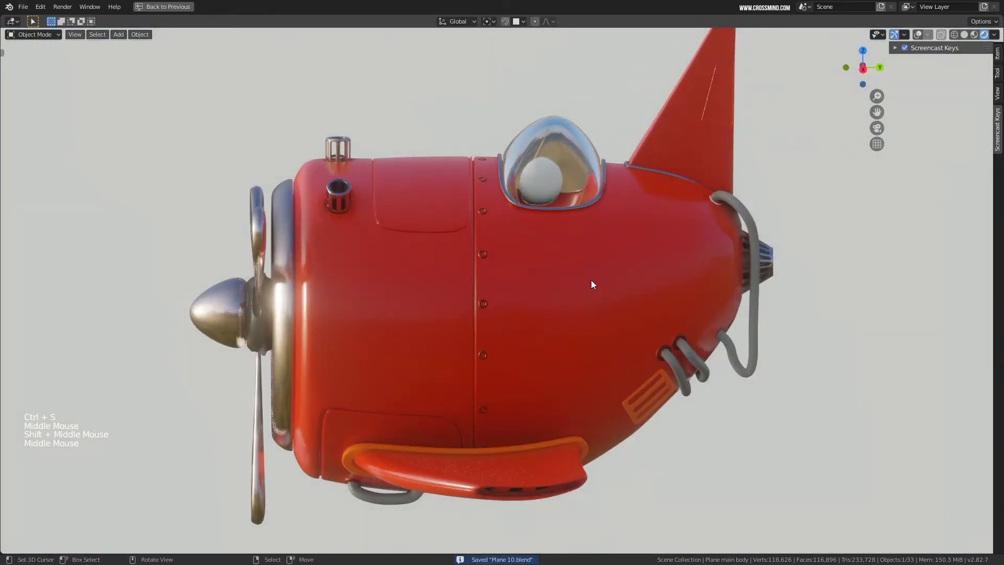
pyautogui.moveTo(540, 275); pyautogui.dragTo(527, 246, button='middle')
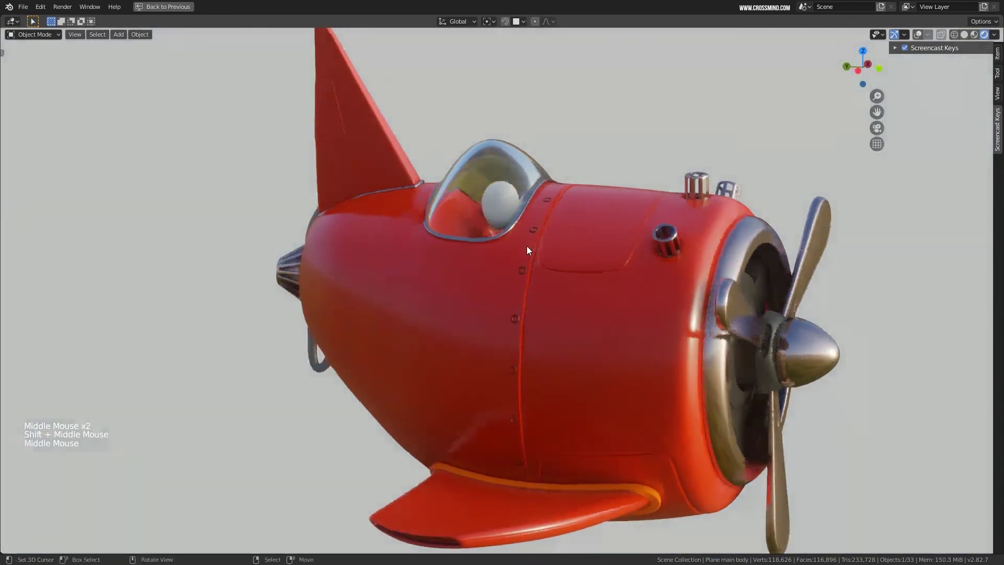
pyautogui.scroll(2, 526, 246)
pyautogui.moveTo(480, 173); pyautogui.dragTo(481, 120, button='middle')
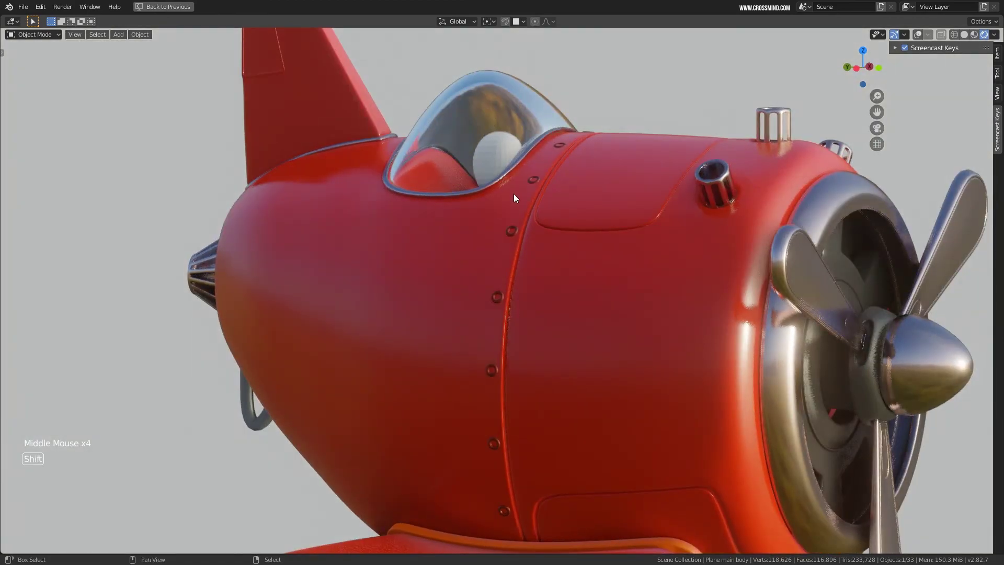
# Delete the white placeholder sphere inside the cockpit.
pyautogui.moveTo(513, 197)
pyautogui.keyDown('shift'); pyautogui.mouseDown(button='middle')
pyautogui.moveTo(519, 186)
pyautogui.moveTo(492, 162)
pyautogui.moveTo(659, 182)
pyautogui.moveTo(693, 228)
pyautogui.moveTo(711, 230)
pyautogui.moveTo(658, 240)
pyautogui.mouseUp(button='middle'); pyautogui.keyUp('shift')
pyautogui.press('z')
pyautogui.rightClick(492, 162)
pyautogui.rightClick(492, 162)
pyautogui.press('g')
pyautogui.rightClick(491, 164)
pyautogui.press('Delete')
# Paste the yellow pilot character into the scene and preview it above the plane in rendered shading.
pyautogui.press('z')
pyautogui.scroll(-2, 675, 213)
pyautogui.click(988, 34)
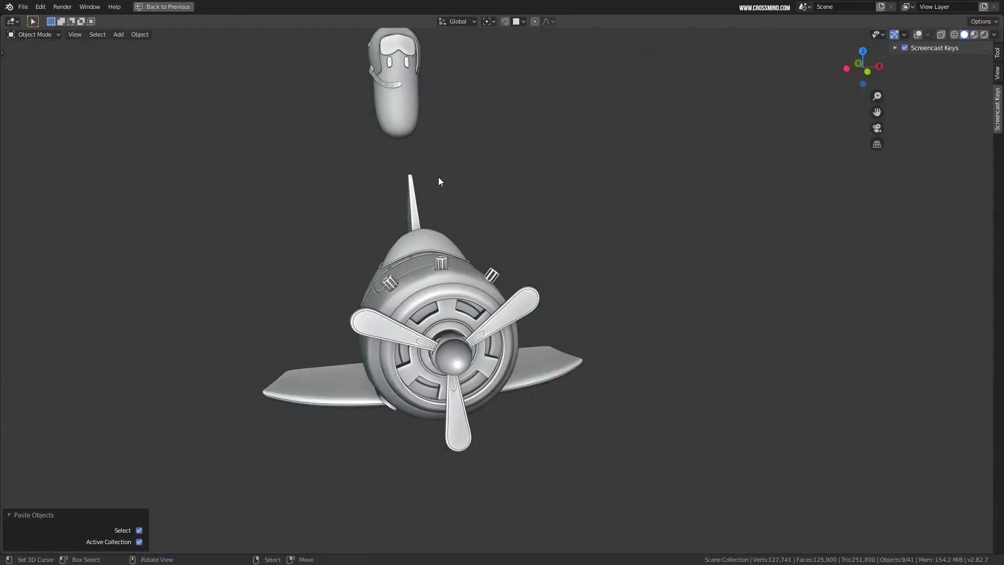
pyautogui.moveTo(438, 178); pyautogui.dragTo(966, 76, button='middle')
pyautogui.click(985, 34)
pyautogui.keyDown('shift'); pyautogui.moveTo(408, 57); pyautogui.dragTo(407, 105, button='middle'); pyautogui.keyUp('shift')
pyautogui.scroll(2, 421, 155)
pyautogui.scroll(3, 404, 131)
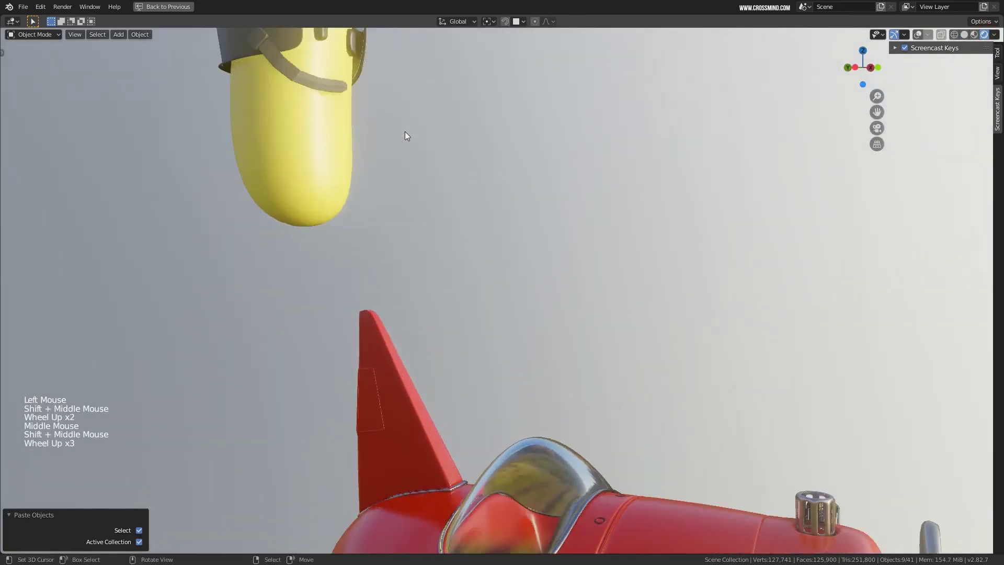
# Examine the pasted pilot's cap, goggles and strap in different shading modes and check its size against the plane.
pyautogui.press('KP_Decimal')
pyautogui.moveTo(477, 211)
pyautogui.mouseDown(button='middle')
pyautogui.moveTo(383, 212)
pyautogui.moveTo(540, 296)
pyautogui.moveTo(559, 296)
pyautogui.mouseUp(button='middle')
pyautogui.press('z')
pyautogui.moveTo(485, 230)
pyautogui.mouseDown(button='middle')
pyautogui.moveTo(567, 228)
pyautogui.moveTo(464, 220)
pyautogui.moveTo(520, 245)
pyautogui.moveTo(492, 251)
pyautogui.moveTo(471, 219)
pyautogui.mouseUp(button='middle')
pyautogui.press('z')
pyautogui.scroll(2, 500, 204)
pyautogui.press('z')
pyautogui.press('z')
pyautogui.scroll(-3, 488, 217)
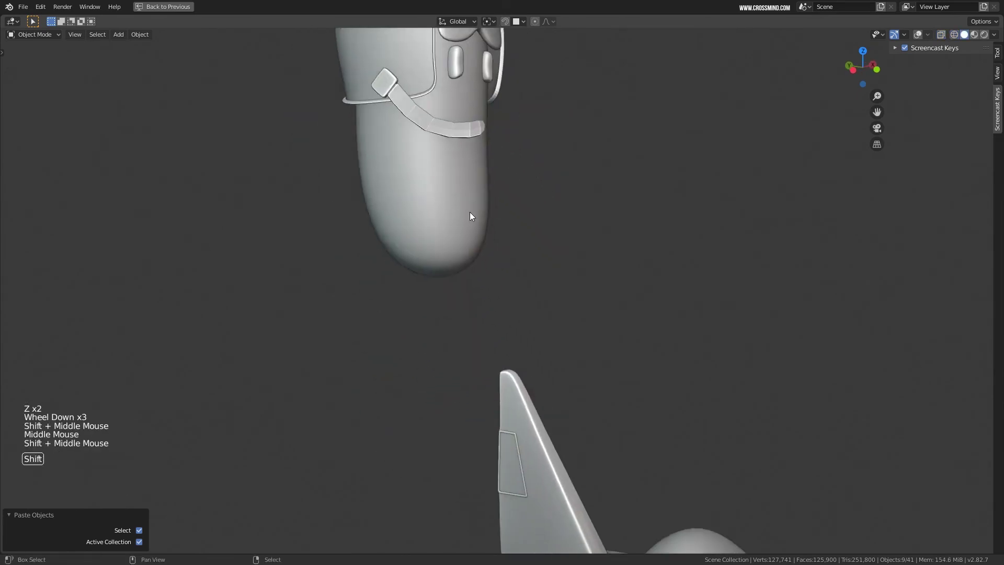
pyautogui.scroll(-4, 495, 278)
pyautogui.keyDown('shift'); pyautogui.moveTo(496, 282); pyautogui.dragTo(450, 143, button='middle'); pyautogui.keyUp('shift')
pyautogui.moveTo(501, 167); pyautogui.dragTo(485, 161, button='middle')
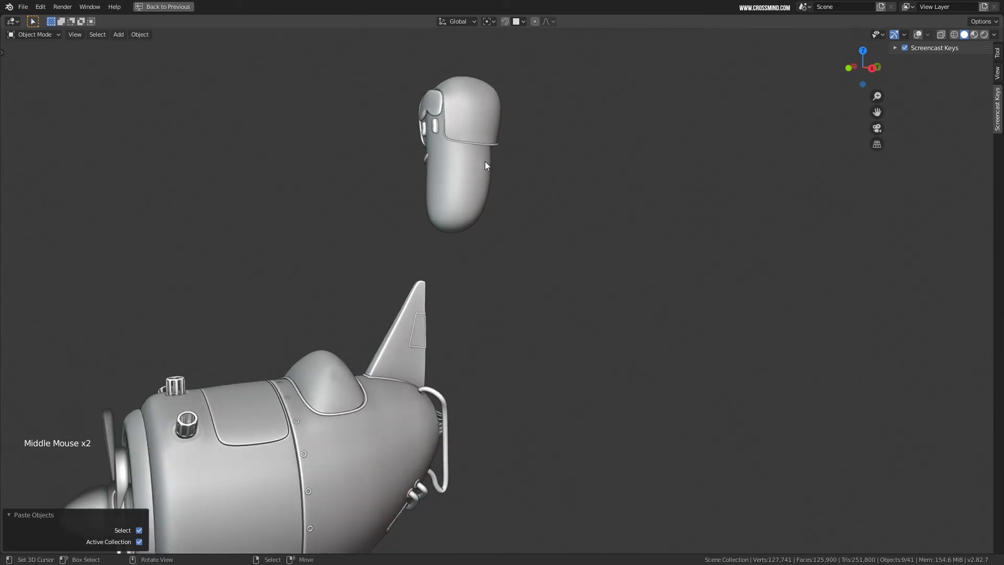
# Move the pilot down 1.77 m in front view, scale it down, and shift it 0.279 m in X and -0.127 m in Z.
pyautogui.press('KP_1')
pyautogui.press('g')
pyautogui.click(495, 377)
pyautogui.press('s')
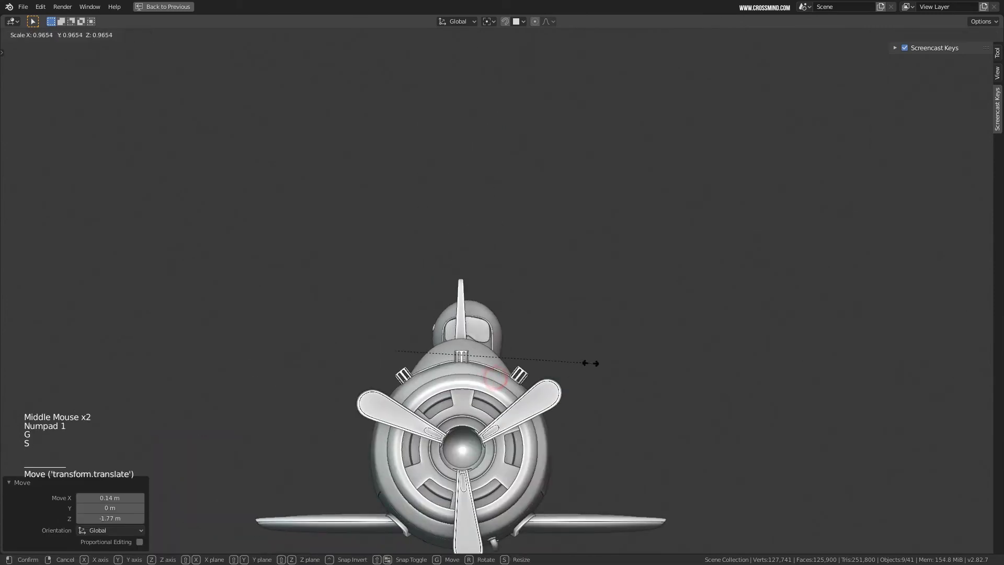
pyautogui.press('z')
pyautogui.moveTo(484, 341)
pyautogui.mouseDown(button='middle')
pyautogui.moveTo(514, 348)
pyautogui.moveTo(499, 315)
pyautogui.mouseUp(button='middle')
pyautogui.press('KP_1')
# Place the pilot inside the cockpit in side view, scaling it by 0.831 and nudging it -0.0343 m in Y and -0.0245 m in Z.
pyautogui.press('KP_3')
pyautogui.scroll(3, 499, 315)
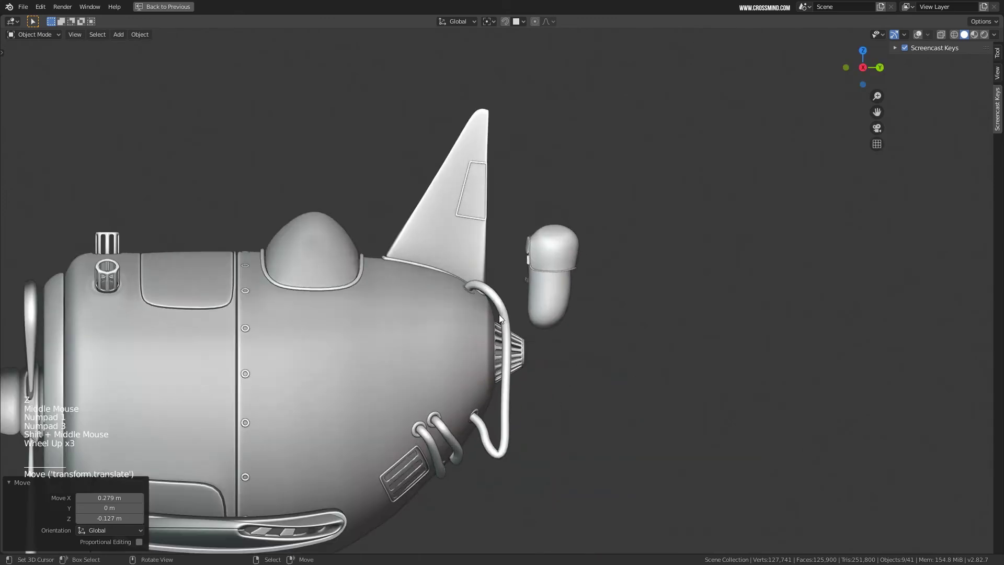
pyautogui.press('z')
pyautogui.press('g')
pyautogui.press('s')
pyautogui.click(475, 272)
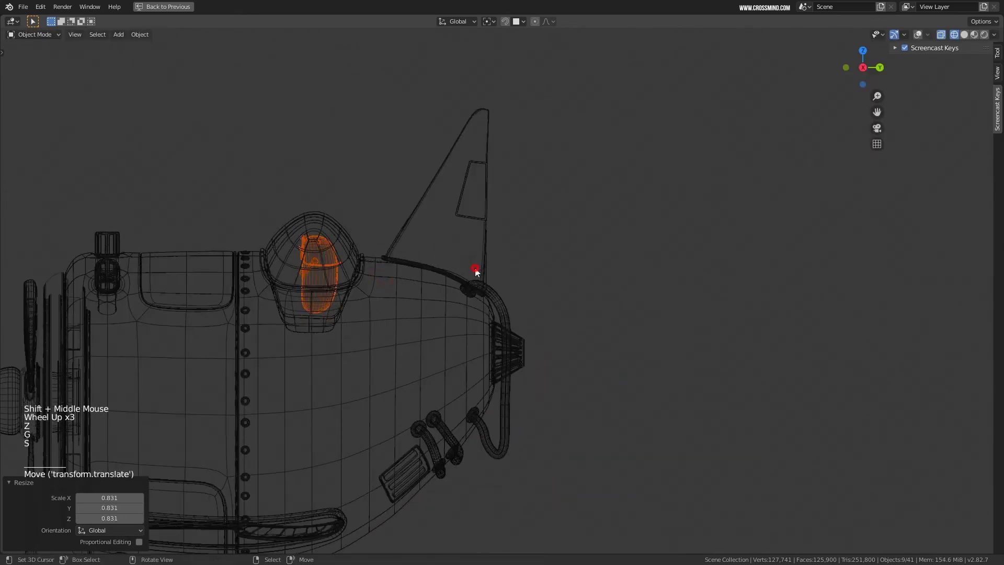
pyautogui.press('g')
pyautogui.click(468, 275)
# Fine-tune the pilot's position under the canopy in rendered shading and scale it by 1.027.
pyautogui.moveTo(470, 275); pyautogui.dragTo(640, 285, button='middle')
pyautogui.press('z')
pyautogui.moveTo(556, 279)
pyautogui.mouseDown(button='middle')
pyautogui.moveTo(644, 290)
pyautogui.moveTo(947, 23)
pyautogui.mouseUp(button='middle')
pyautogui.click(984, 35)
pyautogui.moveTo(735, 142); pyautogui.dragTo(594, 211, button='middle')
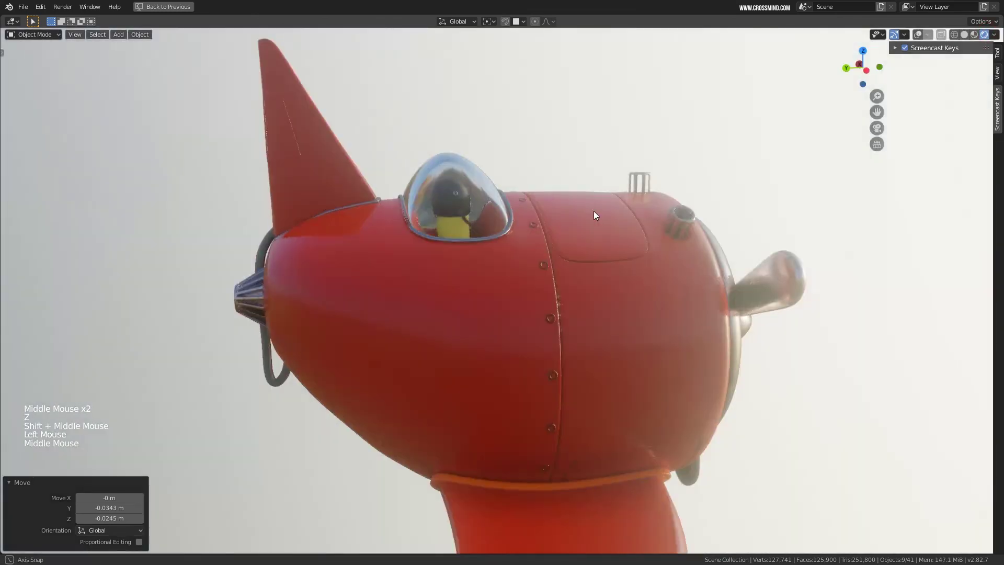
pyautogui.scroll(3, 565, 212)
pyautogui.moveTo(534, 212); pyautogui.dragTo(515, 200, button='middle')
pyautogui.press('g')
pyautogui.moveTo(588, 207); pyautogui.dragTo(532, 199, button='middle')
pyautogui.press('s')
pyautogui.scroll(-3, 530, 215)
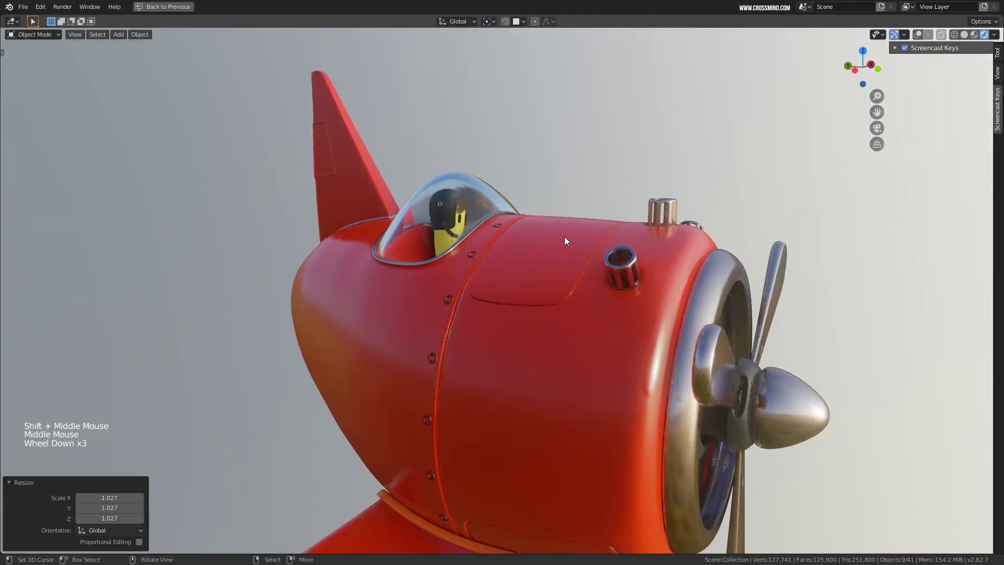
# Check the seated pilot through the glass canopy from both sides, select the plane's main body and save the file.
pyautogui.moveTo(564, 237); pyautogui.dragTo(508, 220, button='middle')
pyautogui.scroll(-1, 534, 233)
pyautogui.press('KP_5')
pyautogui.scroll(1, 497, 202)
pyautogui.moveTo(488, 184); pyautogui.dragTo(473, 224, button='middle')
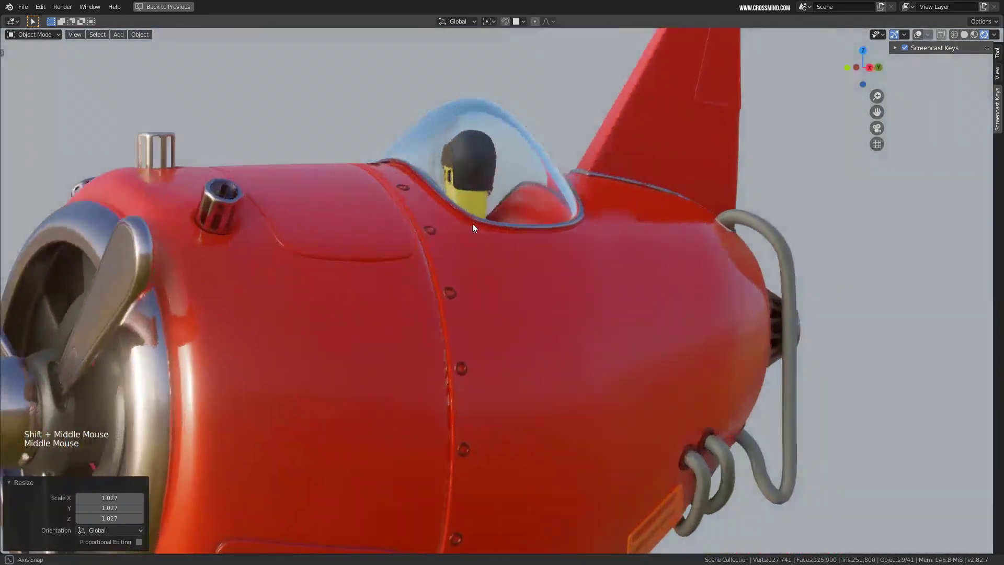
pyautogui.scroll(-1, 635, 265)
pyautogui.keyDown('shift'); pyautogui.moveTo(635, 265); pyautogui.dragTo(676, 233, button='middle'); pyautogui.keyUp('shift')
pyautogui.rightClick(688, 236)
pyautogui.scroll(1, 676, 233)
pyautogui.moveTo(676, 233); pyautogui.dragTo(630, 241, button='middle')
pyautogui.hotkey('ctrl', 's')
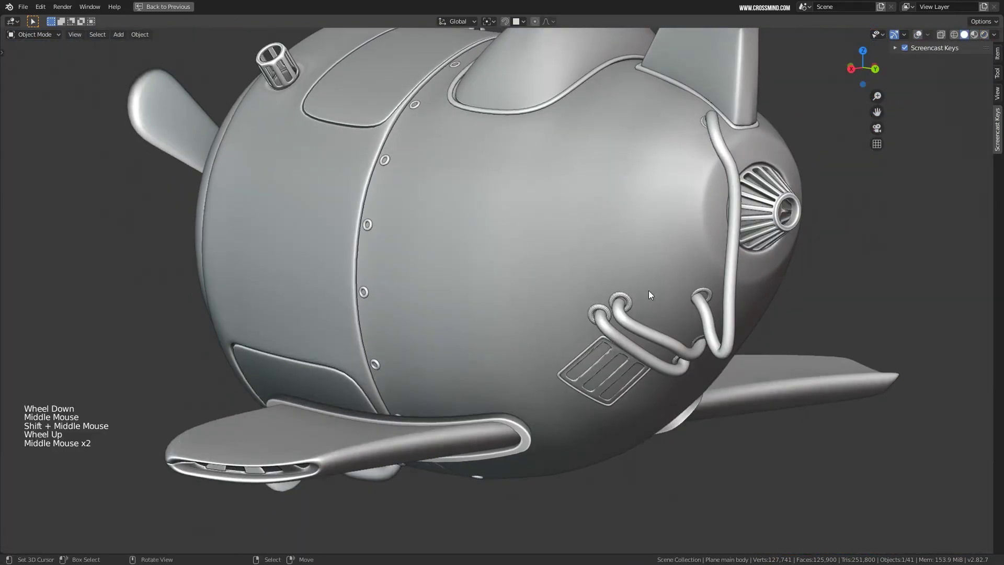
# Examine the plane's geometry in solid shading, from the rear tubes and vent around to the nose.
pyautogui.moveTo(648, 290)
pyautogui.keyDown('shift'); pyautogui.mouseDown(button='middle')
pyautogui.moveTo(683, 279)
pyautogui.moveTo(749, 312)
pyautogui.moveTo(777, 296)
pyautogui.moveTo(706, 322)
pyautogui.moveTo(722, 297)
pyautogui.moveTo(803, 322)
pyautogui.moveTo(725, 309)
pyautogui.moveTo(736, 310)
pyautogui.moveTo(711, 293)
pyautogui.moveTo(728, 287)
pyautogui.moveTo(732, 312)
pyautogui.moveTo(717, 302)
pyautogui.moveTo(567, 338)
pyautogui.moveTo(550, 324)
pyautogui.moveTo(583, 328)
pyautogui.moveTo(628, 313)
pyautogui.moveTo(602, 324)
pyautogui.mouseUp(button='middle'); pyautogui.keyUp('shift')
pyautogui.scroll(2, 723, 297)
pyautogui.rightClick(803, 322)
pyautogui.scroll(-2, 805, 319)
pyautogui.scroll(-1, 731, 312)
pyautogui.scroll(-1, 567, 338)
pyautogui.rightClick(548, 322)
pyautogui.press('KP_Decimal')
pyautogui.keyDown('shift'); pyautogui.moveTo(603, 325); pyautogui.dragTo(612, 352, button='middle'); pyautogui.keyUp('shift')
pyautogui.scroll(2, 602, 335)
pyautogui.scroll(-1, 600, 343)
pyautogui.moveTo(613, 352); pyautogui.dragTo(617, 349, button='middle')
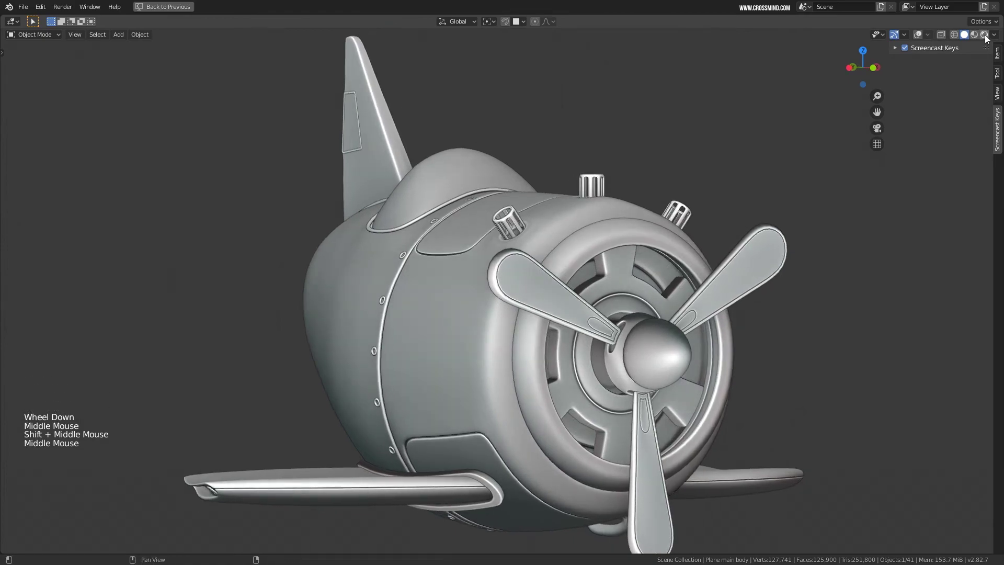
# Return to rendered shading, save the file and review the plane with its pilot from the front and side.
pyautogui.click(985, 34)
pyautogui.moveTo(742, 247)
pyautogui.mouseDown(button='middle')
pyautogui.moveTo(813, 251)
pyautogui.moveTo(613, 263)
pyautogui.moveTo(690, 252)
pyautogui.moveTo(635, 250)
pyautogui.moveTo(674, 261)
pyautogui.mouseUp(button='middle')
pyautogui.hotkey('ctrl', 's')
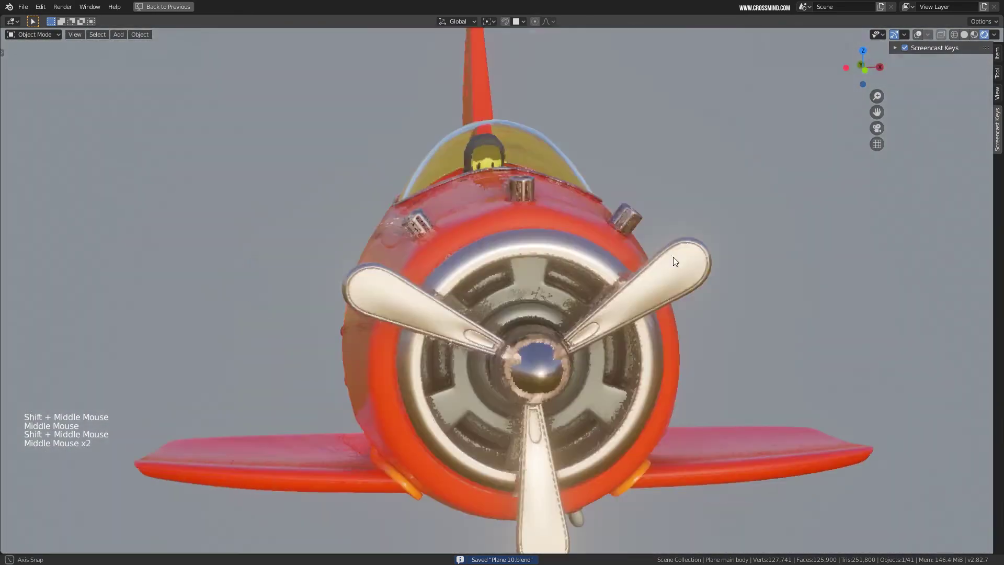
pyautogui.keyDown('shift'); pyautogui.moveTo(554, 178); pyautogui.dragTo(546, 172, button='middle'); pyautogui.keyUp('shift')
pyautogui.keyDown('shift'); pyautogui.moveTo(546, 210); pyautogui.dragTo(661, 215, button='middle'); pyautogui.keyUp('shift')
pyautogui.scroll(2, 541, 232)
pyautogui.rightClick(671, 171)
pyautogui.moveTo(667, 280); pyautogui.dragTo(577, 327, button='middle')
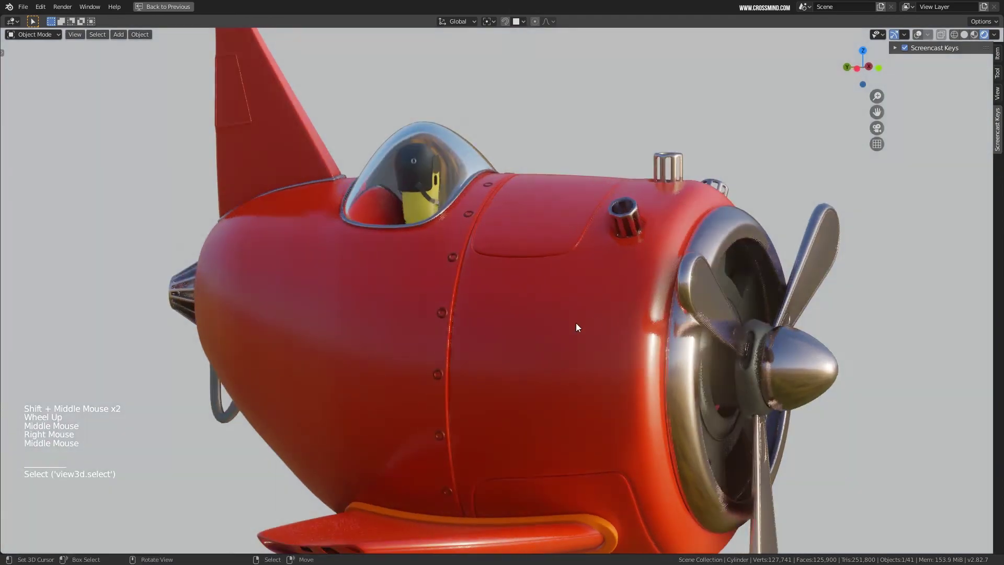
# Restore the full workspace from the maximized viewport, give the 3D view more height and reveal the Principled BSDF node's header in the shader editor.
pyautogui.scroll(-2, 577, 327)
pyautogui.keyDown('shift'); pyautogui.moveTo(444, 262); pyautogui.dragTo(500, 258, button='middle'); pyautogui.keyUp('shift')
pyautogui.hotkey('ctrl', 'space')
pyautogui.moveTo(585, 235); pyautogui.dragTo(532, 256, button='middle')
pyautogui.scroll(-1, 520, 237)
pyautogui.scroll(1, 520, 237)
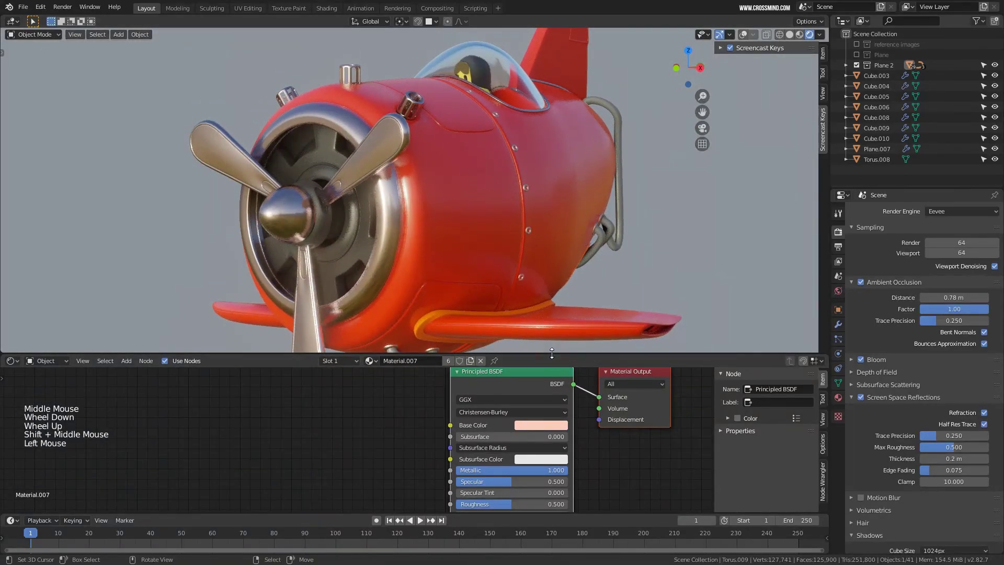
pyautogui.moveTo(552, 353); pyautogui.dragTo(552, 392)
pyautogui.scroll(3, 593, 439)
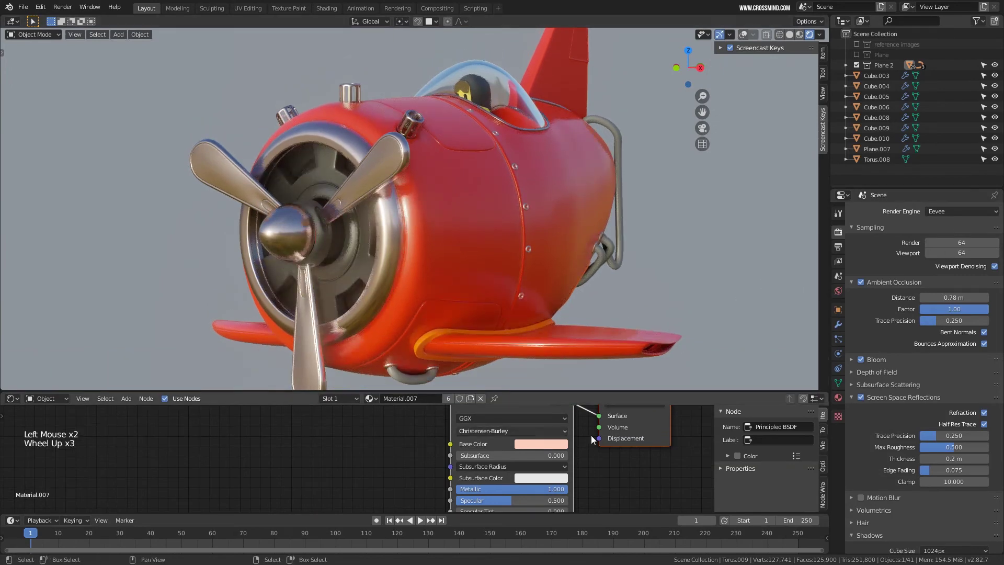
pyautogui.moveTo(593, 439); pyautogui.dragTo(611, 482, button='middle')
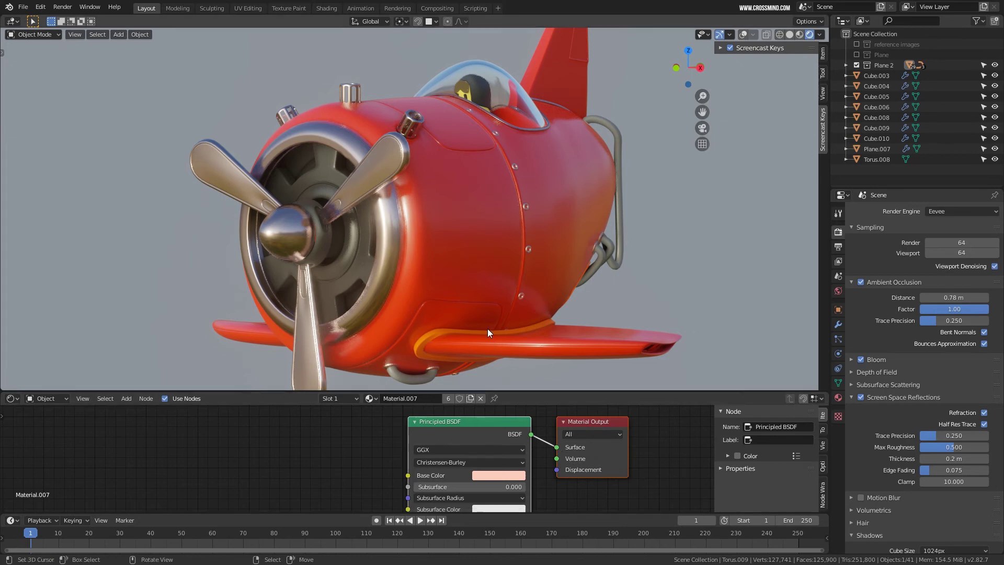
# Check the propeller and nose from the front, save the file and give the 3D view more height over the shader editor.
pyautogui.moveTo(487, 329); pyautogui.dragTo(565, 316, button='middle')
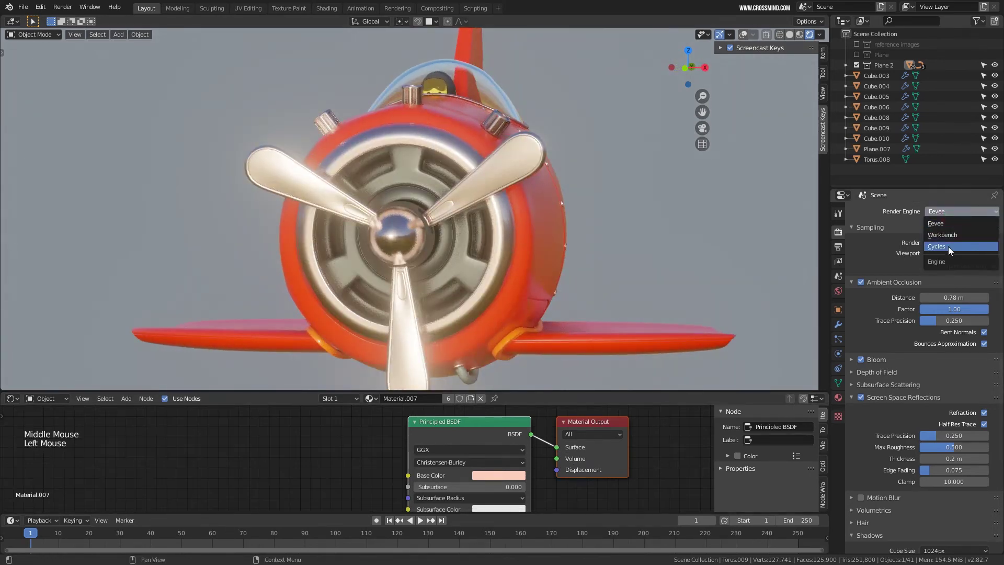
pyautogui.moveTo(449, 267); pyautogui.dragTo(501, 243, button='middle')
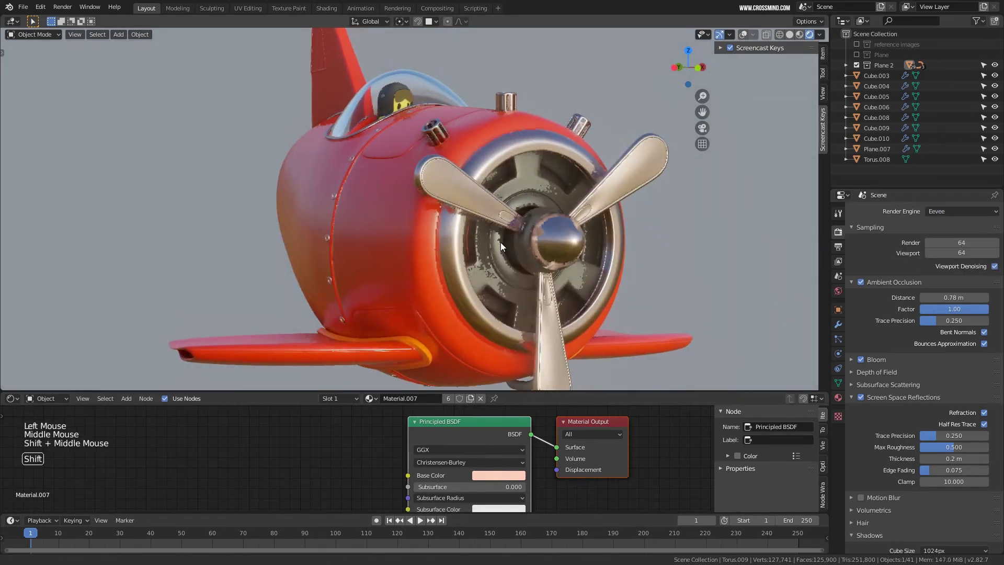
pyautogui.moveTo(575, 391); pyautogui.dragTo(575, 347)
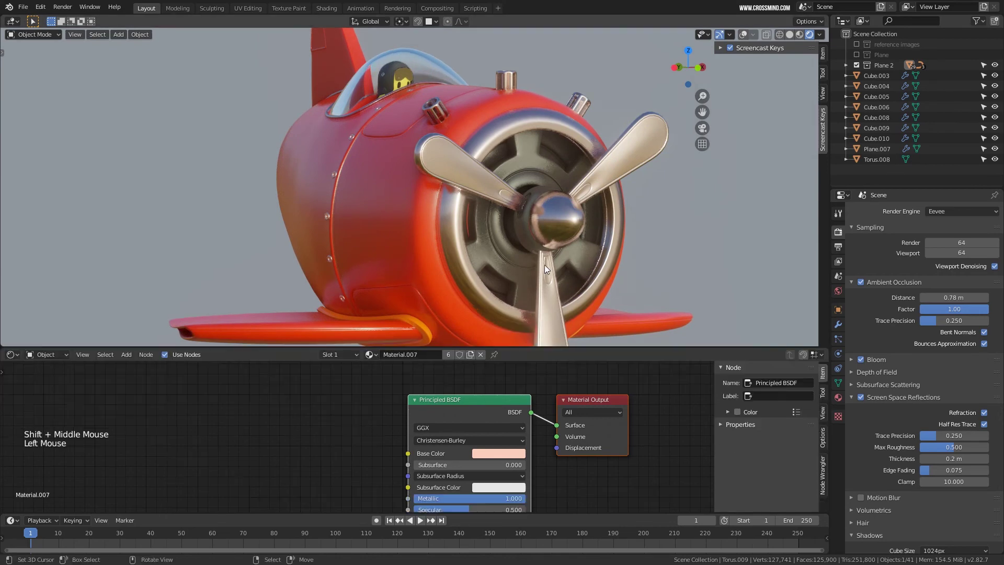
pyautogui.middleClick(510, 158)
pyautogui.middleClick(510, 158)
pyautogui.keyDown('shift'); pyautogui.moveTo(510, 158); pyautogui.dragTo(568, 193, button='middle'); pyautogui.keyUp('shift')
pyautogui.hotkey('ctrl', 's')
pyautogui.keyDown('shift'); pyautogui.moveTo(567, 194); pyautogui.dragTo(491, 171, button='middle'); pyautogui.keyUp('shift')
pyautogui.moveTo(505, 210); pyautogui.dragTo(485, 327, button='middle')
pyautogui.moveTo(510, 348); pyautogui.dragTo(510, 396)
pyautogui.moveTo(502, 366); pyautogui.dragTo(416, 251, button='middle')
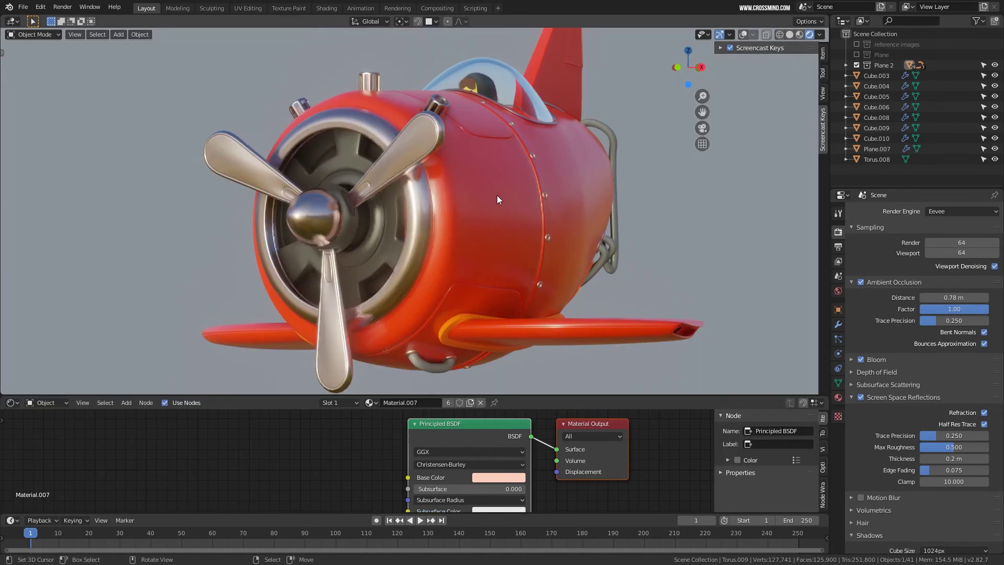
# Save the file again while comparing the plane's side and front three-quarter views in rendered shading.
pyautogui.moveTo(486, 209); pyautogui.dragTo(556, 232, button='middle')
pyautogui.moveTo(556, 232); pyautogui.dragTo(428, 215, button='middle')
pyautogui.hotkey('ctrl', 's')
pyautogui.scroll(-1, 592, 227)
pyautogui.scroll(1, 491, 244)
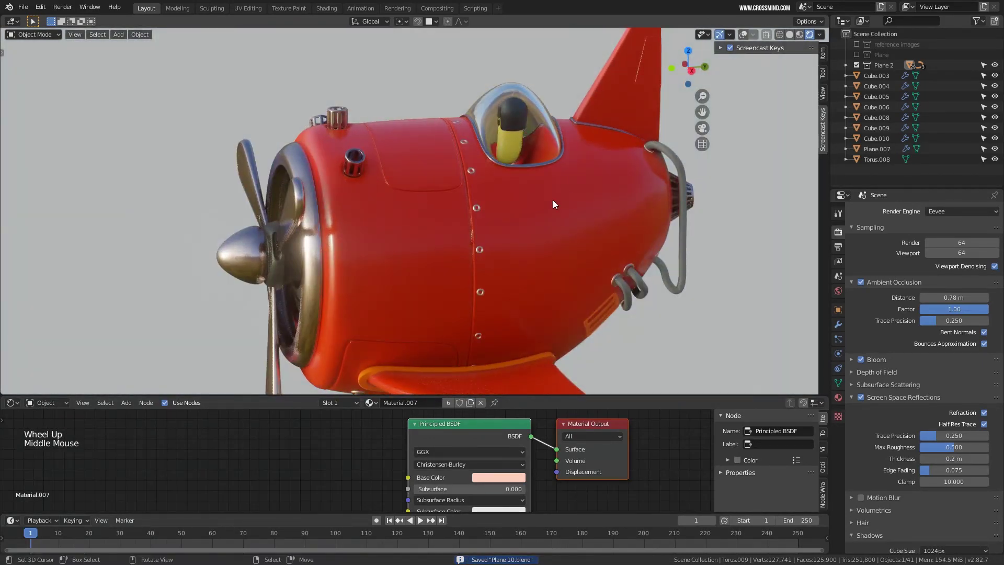
pyautogui.moveTo(554, 204); pyautogui.dragTo(524, 198, button='middle')
pyautogui.scroll(1, 563, 201)
pyautogui.keyDown('shift'); pyautogui.moveTo(524, 198); pyautogui.dragTo(566, 195, button='middle'); pyautogui.keyUp('shift')
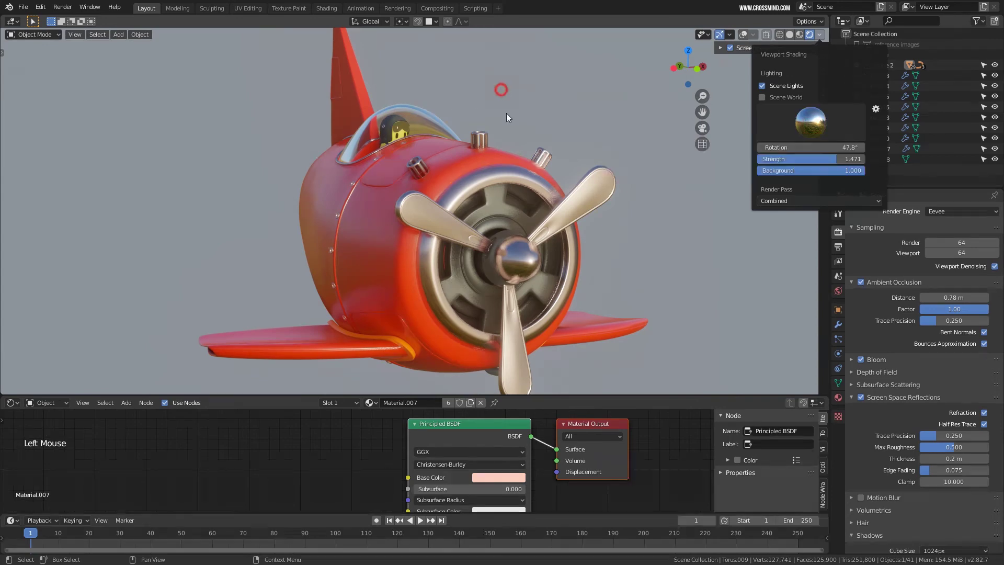
# Examine the reflections on the fuselage, canopy and pilot from both sides of the plane.
pyautogui.moveTo(497, 131)
pyautogui.mouseDown(button='middle')
pyautogui.moveTo(553, 142)
pyautogui.moveTo(520, 182)
pyautogui.mouseUp(button='middle')
pyautogui.scroll(1, 516, 180)
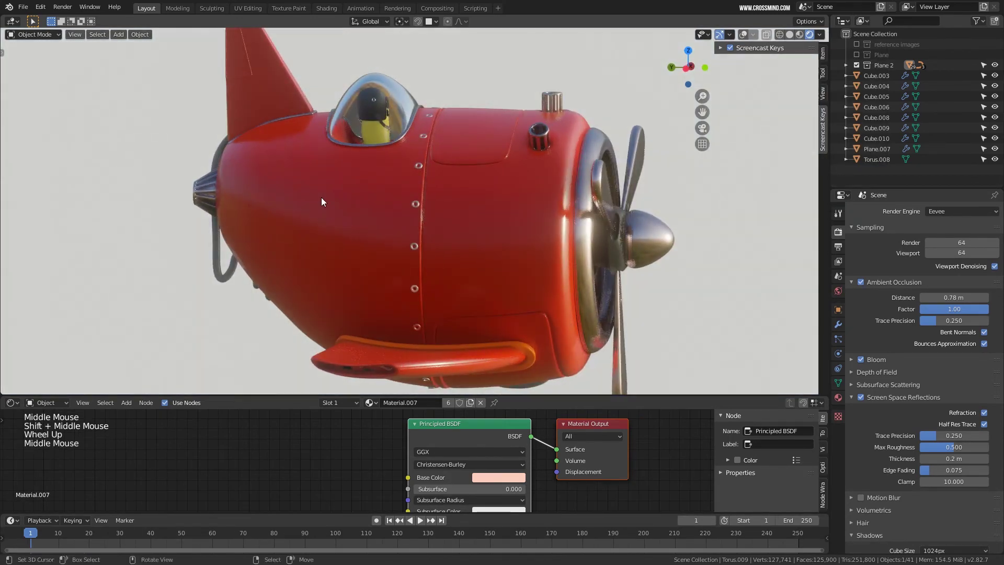
pyautogui.moveTo(492, 227); pyautogui.dragTo(315, 180, button='middle')
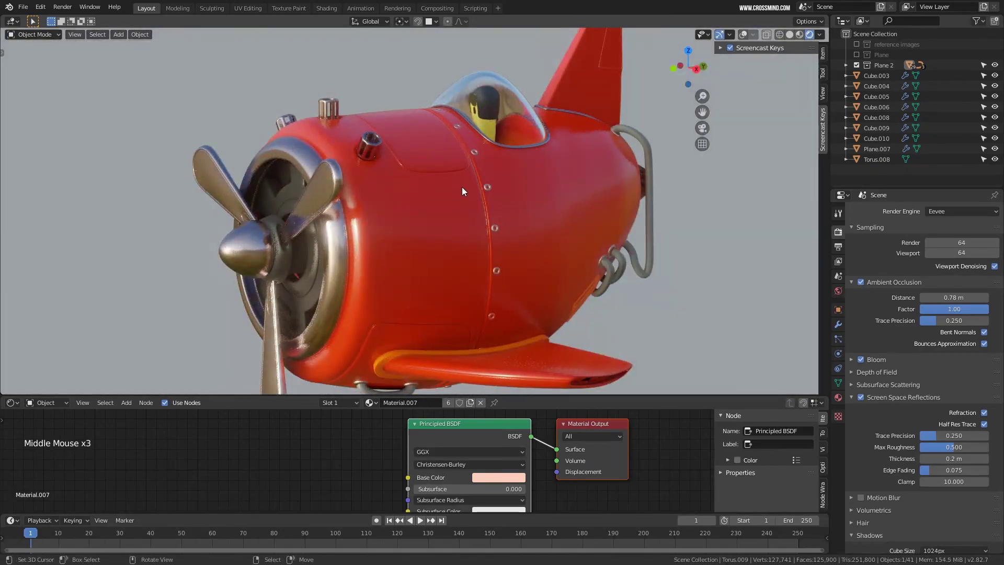
pyautogui.moveTo(491, 226); pyautogui.dragTo(426, 168, button='middle')
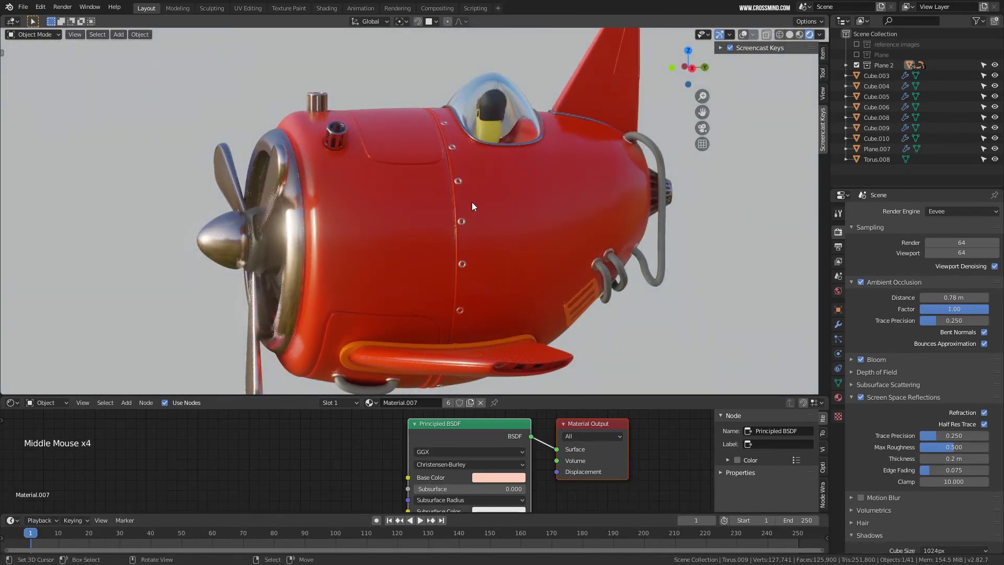
pyautogui.moveTo(472, 206); pyautogui.dragTo(490, 178, button='middle')
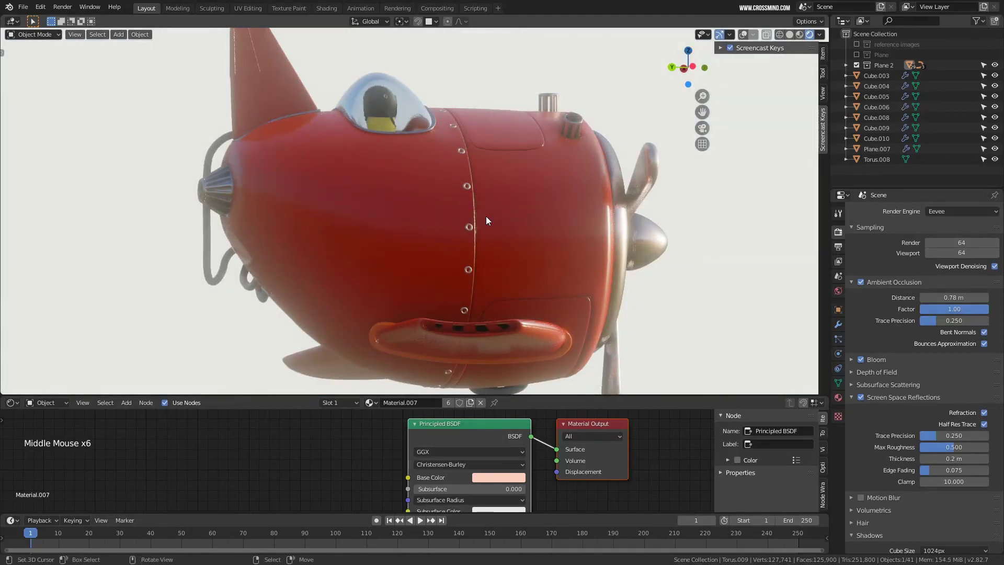
pyautogui.moveTo(508, 228); pyautogui.dragTo(430, 253, button='middle')
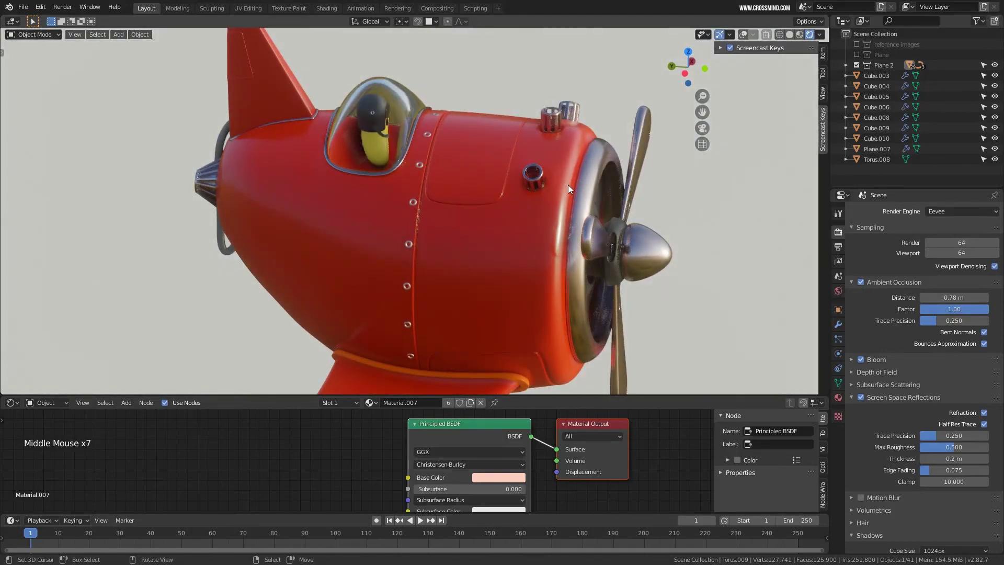
pyautogui.moveTo(568, 185); pyautogui.dragTo(541, 227, button='middle')
pyautogui.scroll(-1, 489, 178)
pyautogui.moveTo(554, 192); pyautogui.dragTo(497, 135, button='middle')
pyautogui.scroll(1, 565, 206)
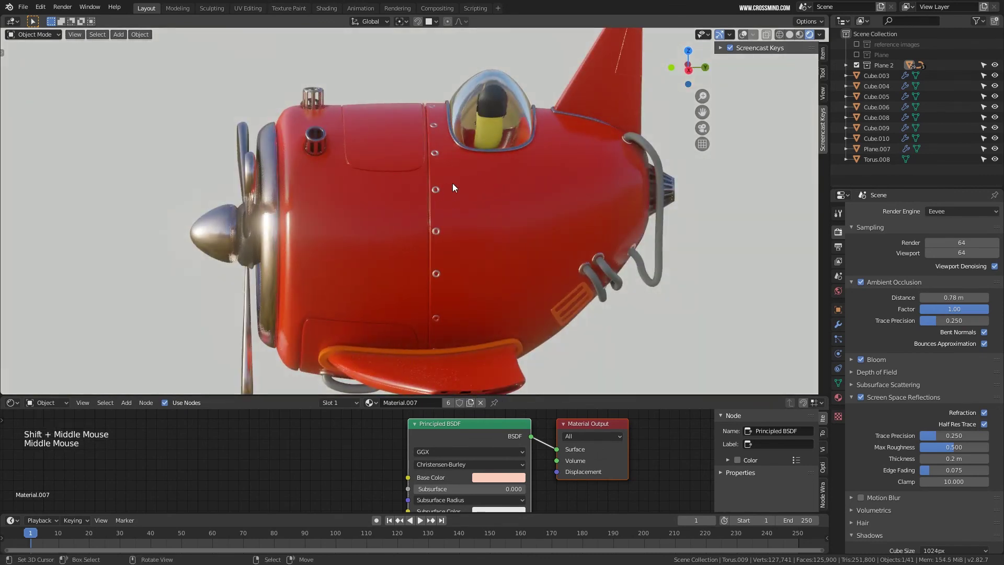
# Examine the propeller, engine ring and cockpit from the front three-quarter view, close up and at full-plane distance.
pyautogui.moveTo(453, 183); pyautogui.dragTo(516, 178, button='middle')
pyautogui.scroll(-1, 479, 215)
pyautogui.keyDown('shift'); pyautogui.moveTo(479, 214); pyautogui.dragTo(518, 217, button='middle'); pyautogui.keyUp('shift')
pyautogui.moveTo(518, 216); pyautogui.dragTo(557, 223, button='middle')
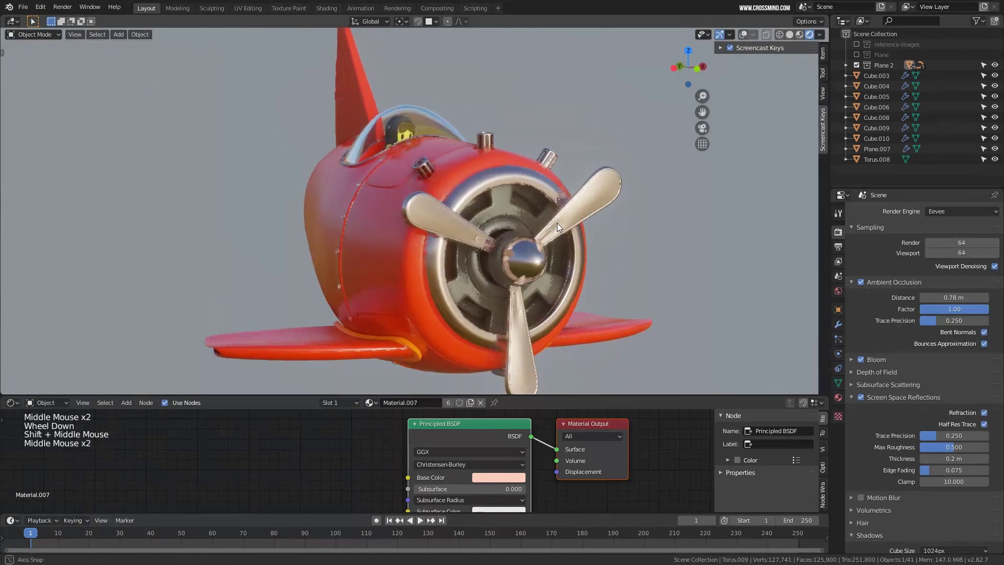
pyautogui.moveTo(471, 196); pyautogui.dragTo(529, 234, button='middle')
pyautogui.scroll(2, 529, 234)
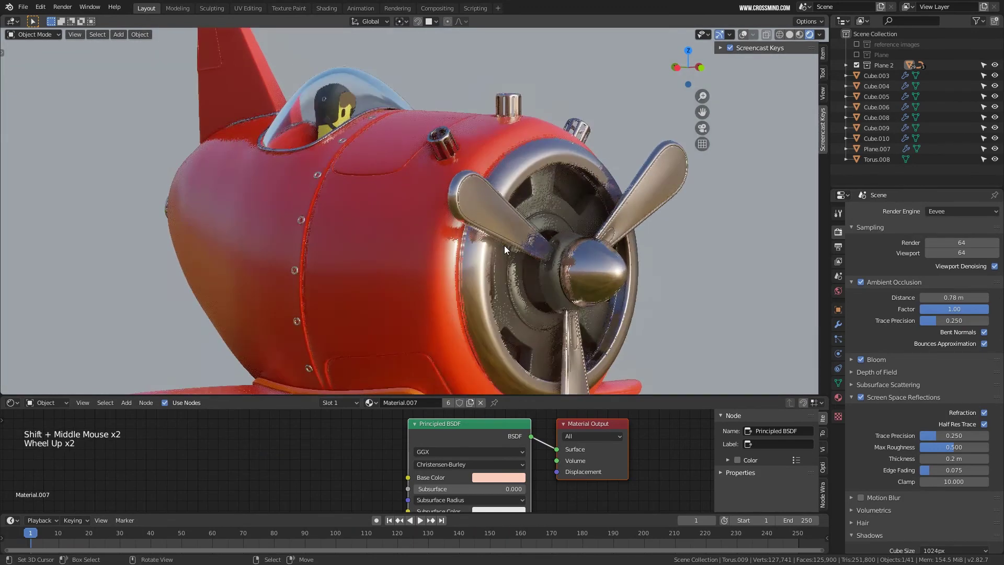
pyautogui.keyDown('shift'); pyautogui.moveTo(606, 217); pyautogui.dragTo(503, 277, button='middle'); pyautogui.keyUp('shift')
pyautogui.scroll(-1, 521, 227)
pyautogui.keyDown('shift'); pyautogui.moveTo(454, 234); pyautogui.dragTo(475, 238, button='middle'); pyautogui.keyUp('shift')
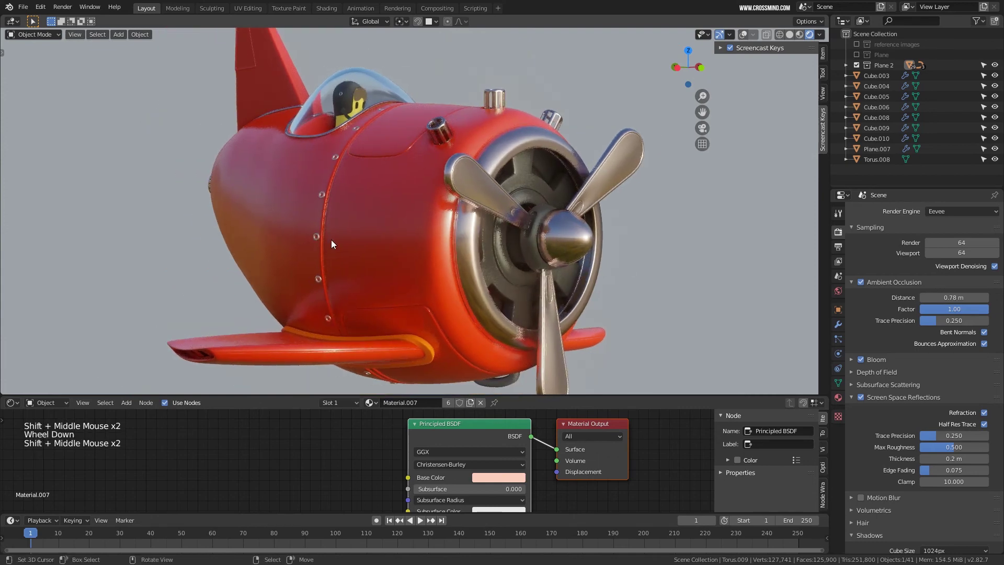
pyautogui.keyDown('shift'); pyautogui.moveTo(362, 269); pyautogui.dragTo(370, 274, button='middle'); pyautogui.keyUp('shift')
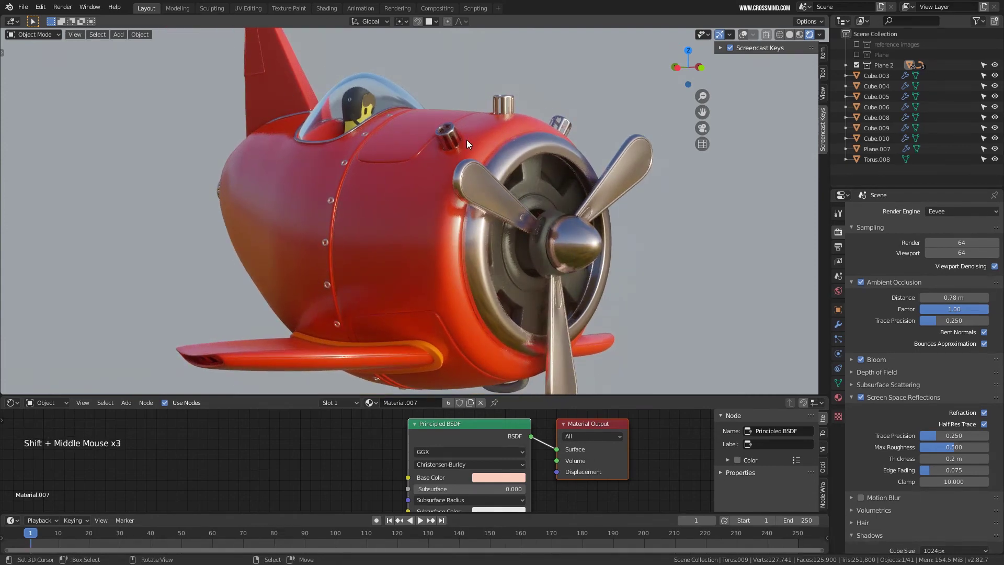
pyautogui.keyDown('shift'); pyautogui.moveTo(416, 246); pyautogui.dragTo(628, 227, button='middle'); pyautogui.keyUp('shift')
pyautogui.scroll(-1, 416, 241)
pyautogui.scroll(-1, 444, 245)
pyautogui.scroll(-1, 628, 227)
# Enlarge the 3D view further and frame the whole plane from a front three-quarter angle.
pyautogui.moveTo(588, 395); pyautogui.dragTo(588, 418)
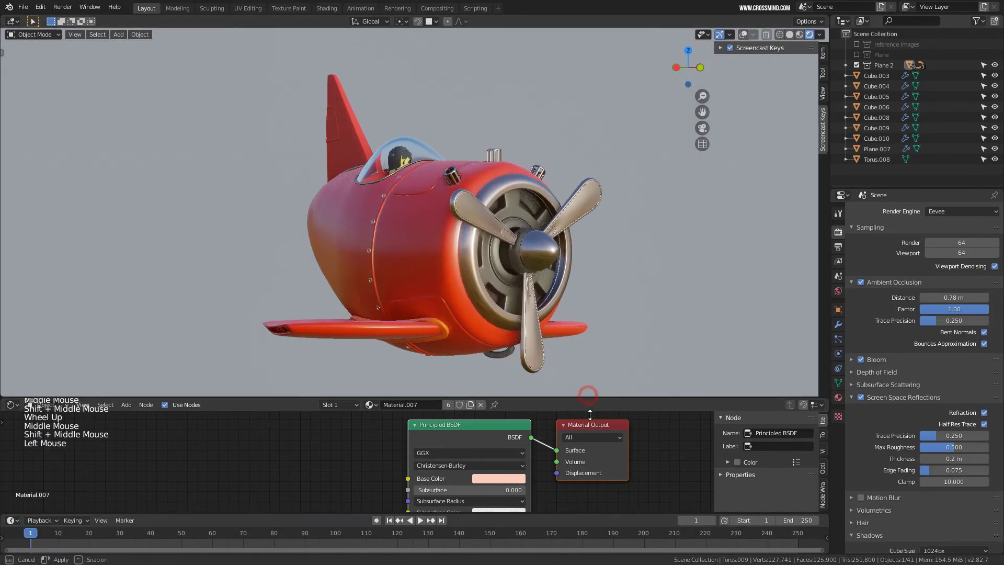
pyautogui.keyDown('shift'); pyautogui.moveTo(634, 307); pyautogui.dragTo(637, 318, button='middle'); pyautogui.keyUp('shift')
pyautogui.scroll(1, 600, 312)
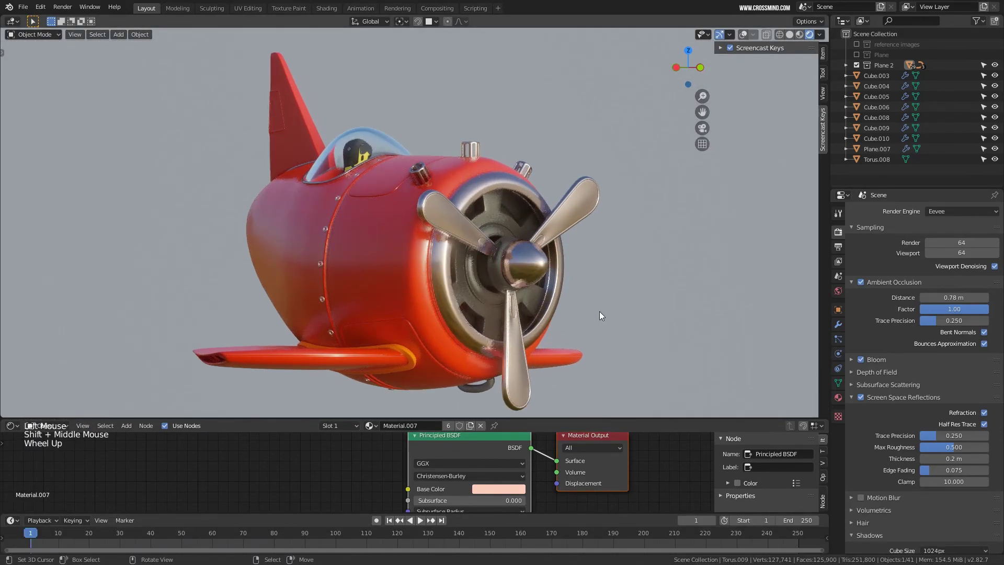
pyautogui.press('KP_0')
pyautogui.keyDown('shift'); pyautogui.moveTo(607, 298); pyautogui.dragTo(488, 277, button='middle'); pyautogui.keyUp('shift')
pyautogui.scroll(1, 603, 298)
pyautogui.press('KP_1')
pyautogui.scroll(-1, 489, 277)
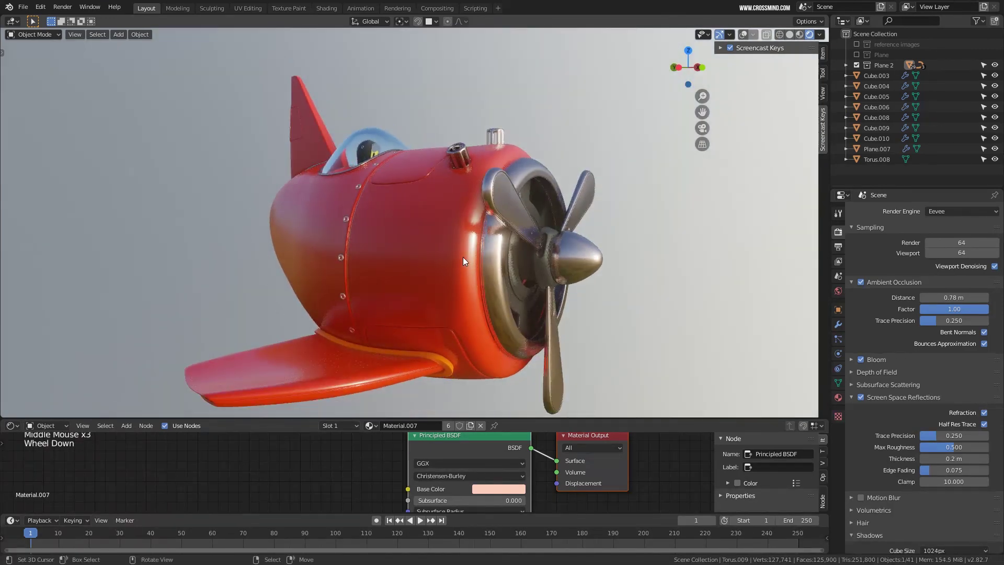
# Place the 3D cursor on the fuselage, add a camera and align it to the current view.
pyautogui.click(467, 265)
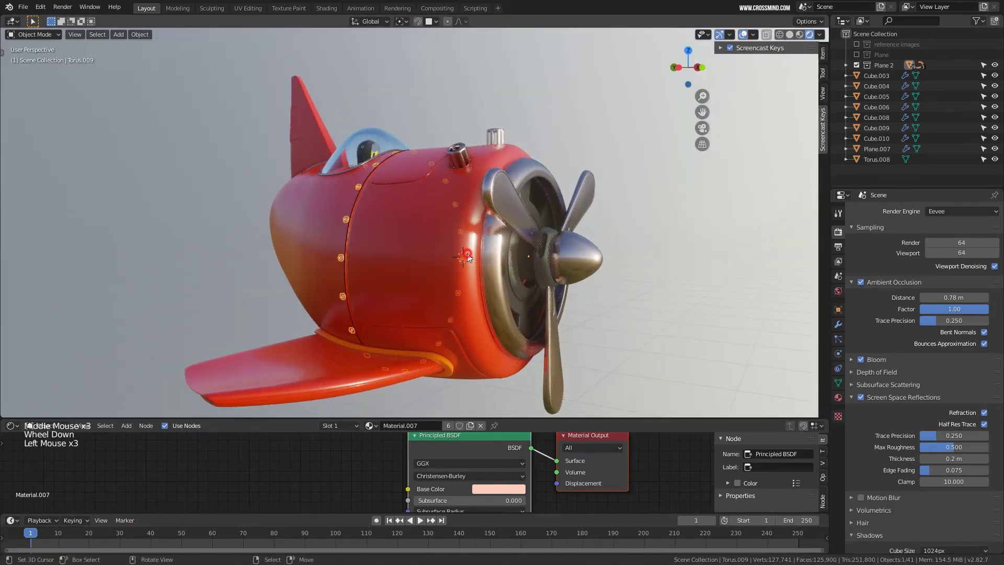
pyautogui.hotkey('shift', 'a')
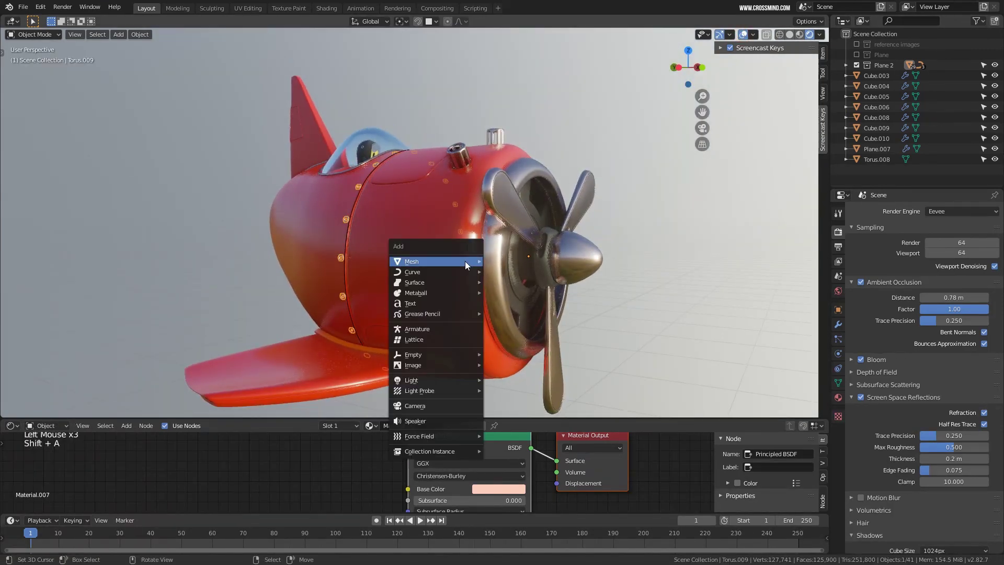
pyautogui.click(448, 407)
pyautogui.press('ctrl+alt+KP_0')
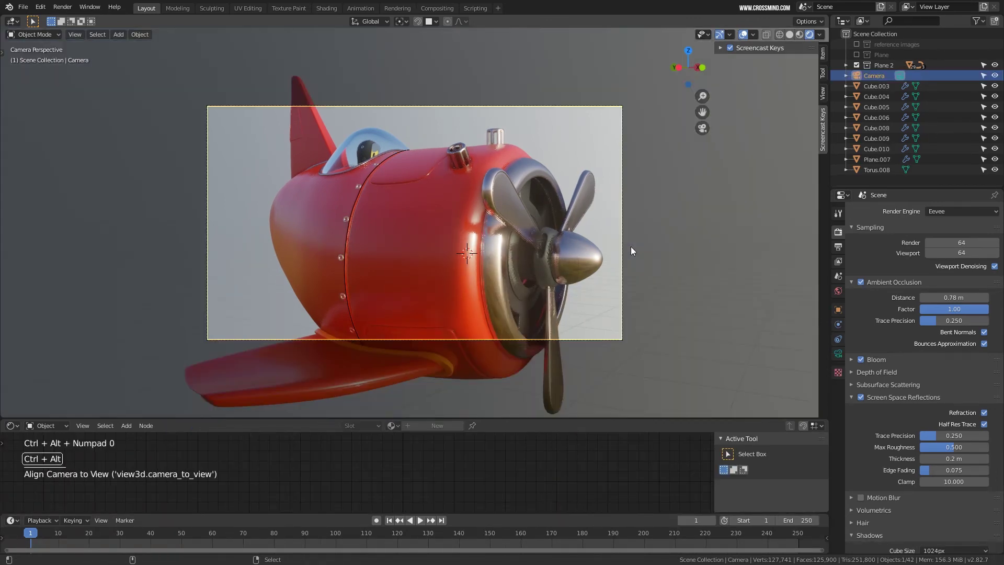
# Lock the camera to the view and pull it back from the plane.
pyautogui.keyDown('shift'); pyautogui.scroll(-1, 631, 246); pyautogui.keyUp('shift')
pyautogui.keyDown('shift'); pyautogui.moveTo(631, 247); pyautogui.dragTo(648, 231, button='middle'); pyautogui.keyUp('shift')
pyautogui.scroll(1, 683, 250)
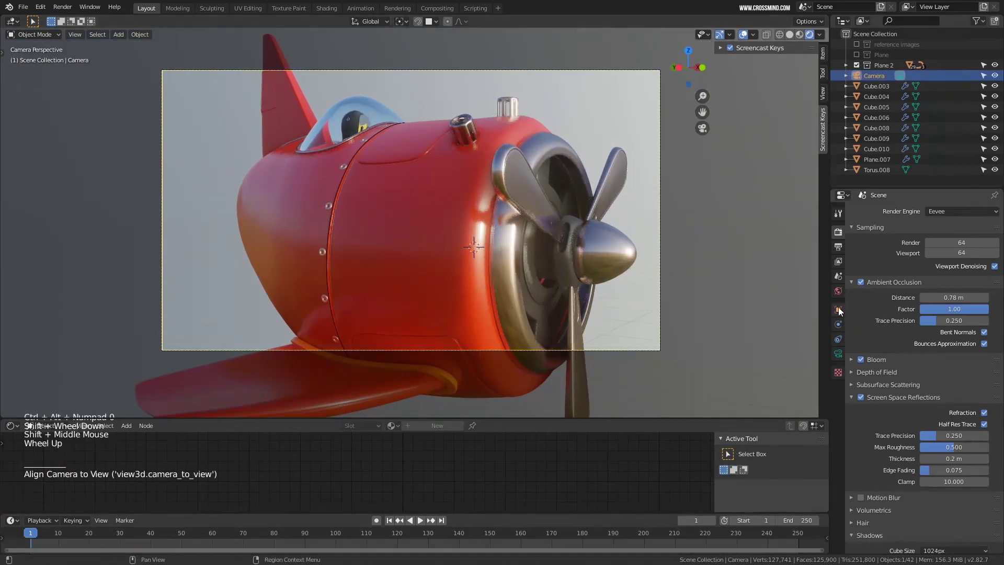
pyautogui.click(823, 94)
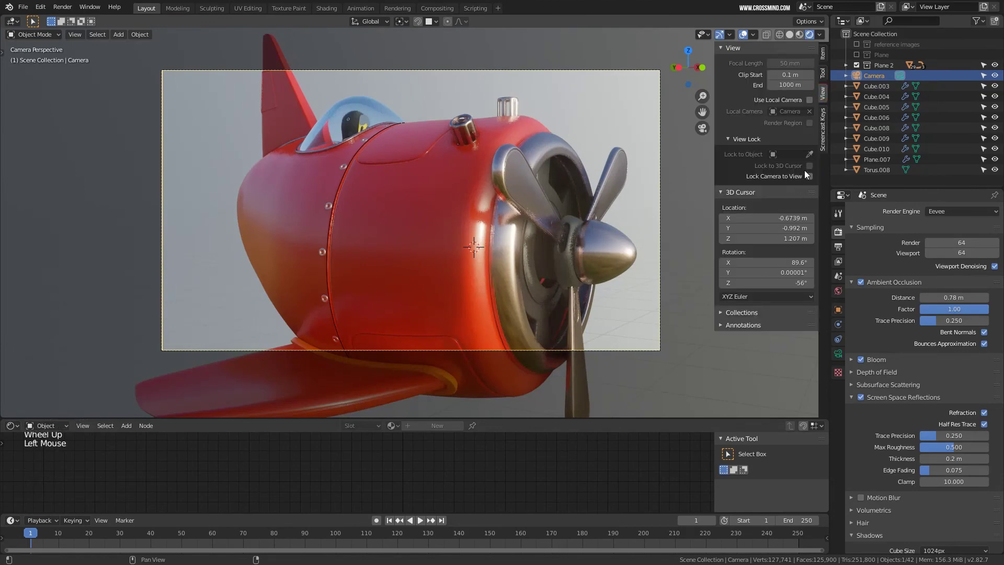
pyautogui.scroll(-1, 521, 234)
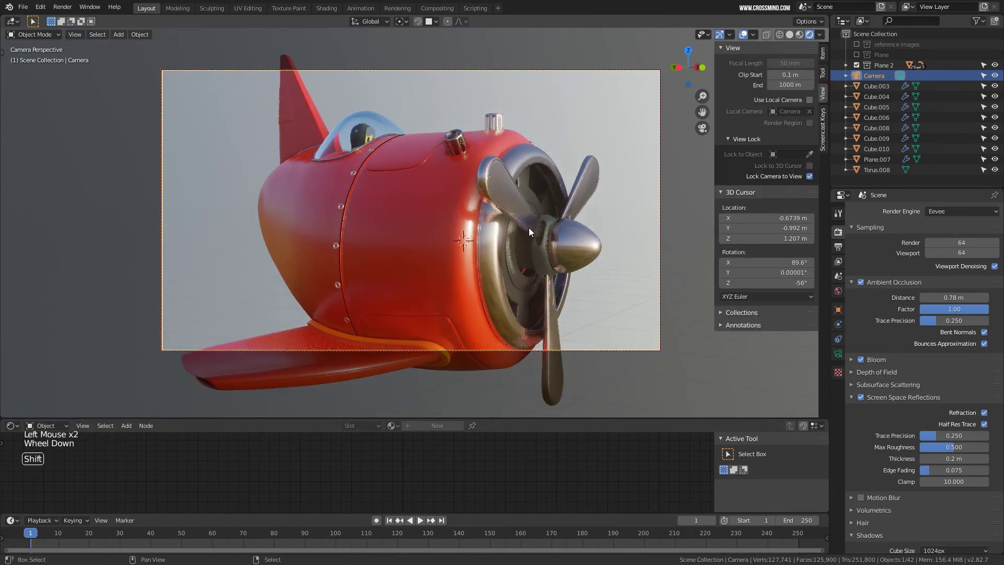
pyautogui.scroll(-1, 538, 224)
pyautogui.moveTo(528, 227)
pyautogui.keyDown('shift'); pyautogui.mouseDown(button='middle')
pyautogui.moveTo(538, 224)
pyautogui.moveTo(516, 227)
pyautogui.moveTo(535, 213)
pyautogui.mouseUp(button='middle'); pyautogui.keyUp('shift')
pyautogui.scroll(-1, 563, 230)
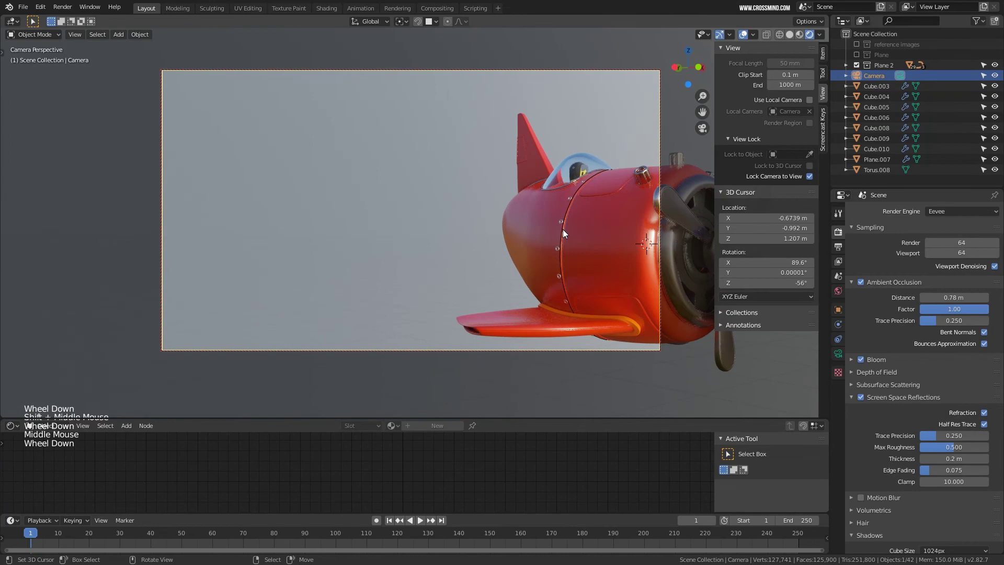
# Center the plane in the camera frame at a front three-quarter angle and select the camera.
pyautogui.rightClick(551, 216)
pyautogui.press('KP_Decimal')
pyautogui.keyDown('shift'); pyautogui.moveTo(535, 214); pyautogui.dragTo(525, 227, button='middle'); pyautogui.keyUp('shift')
pyautogui.scroll(1, 525, 227)
pyautogui.moveTo(525, 227); pyautogui.dragTo(515, 225, button='middle')
pyautogui.keyDown('shift'); pyautogui.moveTo(515, 225); pyautogui.dragTo(505, 227, button='middle'); pyautogui.keyUp('shift')
pyautogui.rightClick(661, 135)
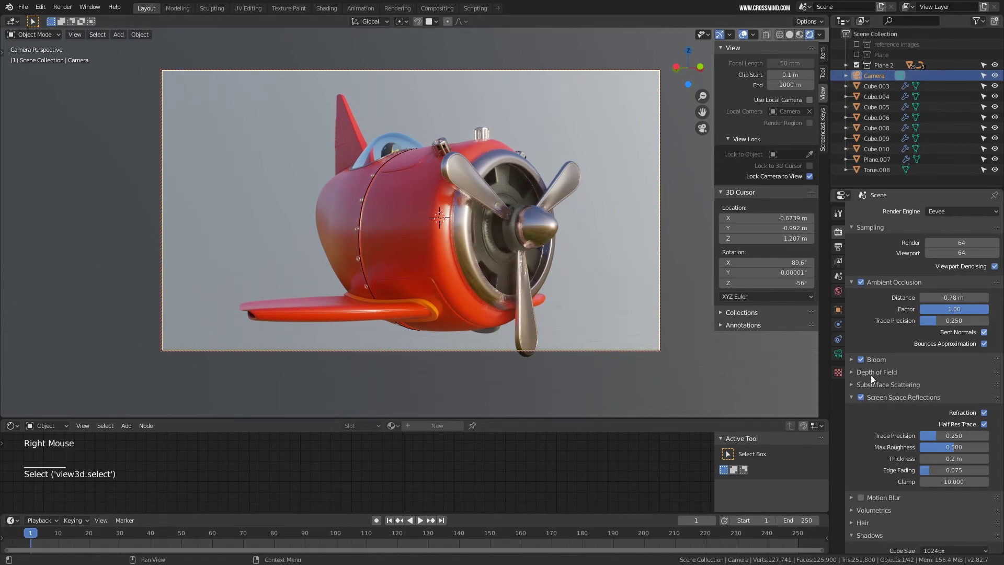
# Set the camera's focal length to 110 mm.
pyautogui.click(841, 353)
pyautogui.moveTo(950, 262); pyautogui.dragTo(956, 262)
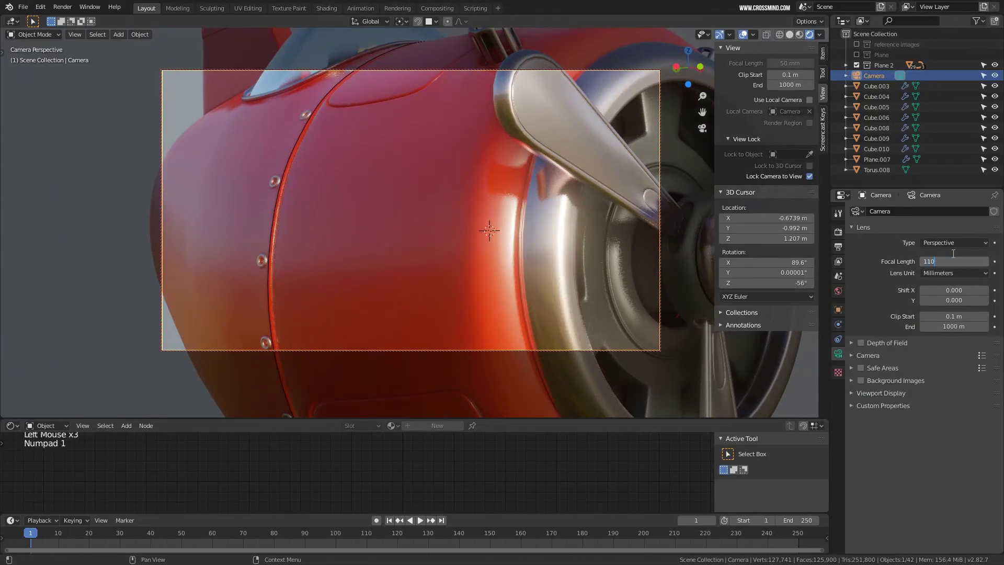
pyautogui.write('110')
pyautogui.press('Return')
# Pull the camera back to reframe the whole plane from the front three-quarter angle with the longer lens.
pyautogui.scroll(-2, 526, 244)
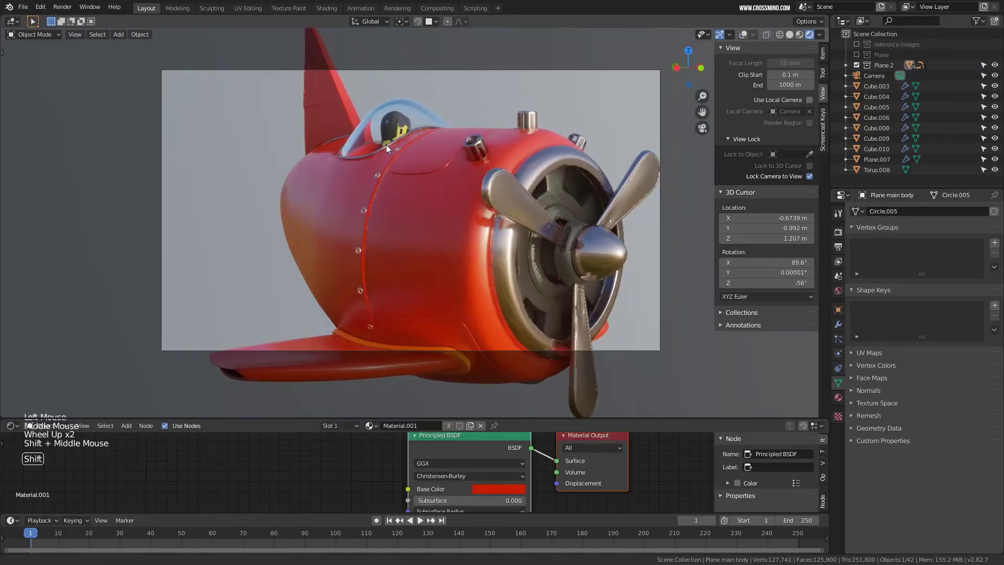
pyautogui.scroll(-1, 454, 183)
pyautogui.moveTo(454, 183); pyautogui.dragTo(498, 205, button='middle')
pyautogui.scroll(-1, 490, 197)
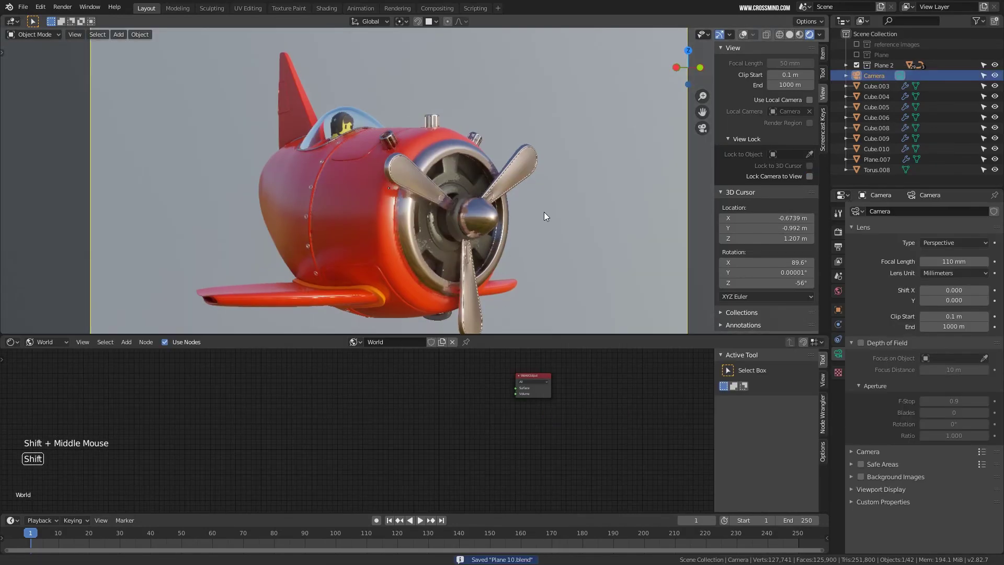
pyautogui.scroll(1, 544, 212)
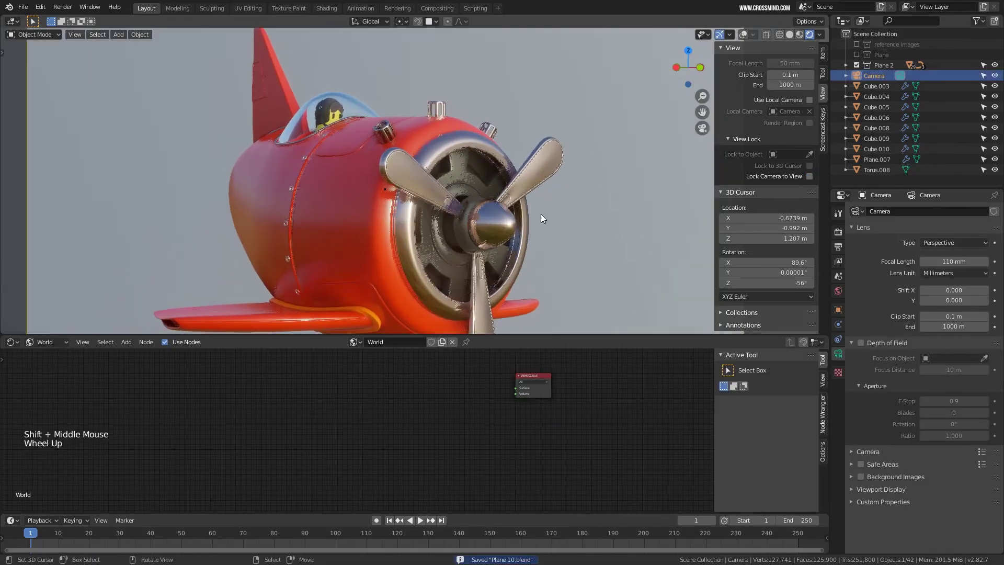
pyautogui.scroll(-1, 542, 214)
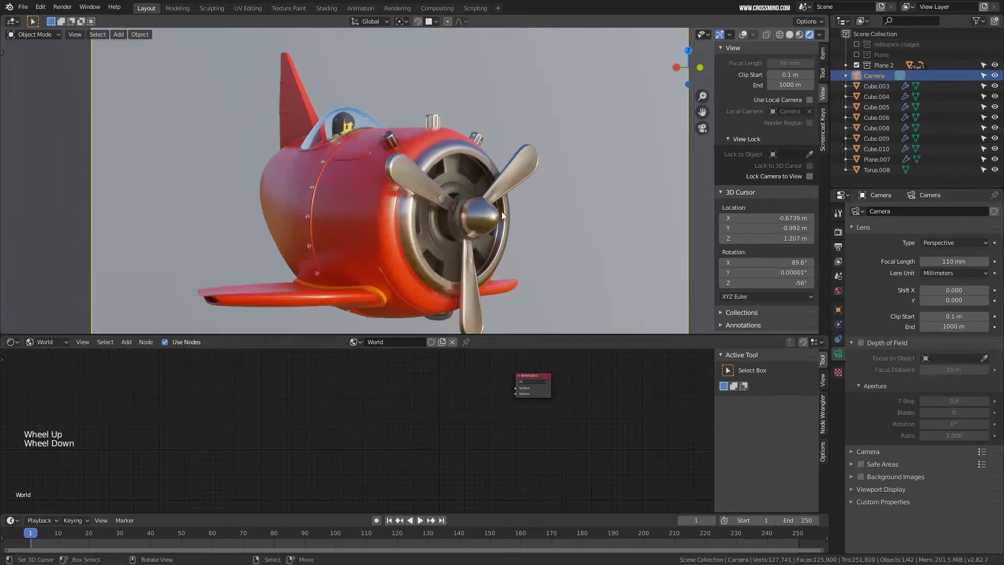
# Enable Scene World lighting for the rendered viewport in place of the studio HDRI.
pyautogui.scroll(1, 500, 211)
pyautogui.scroll(-1, 500, 211)
pyautogui.keyDown('shift'); pyautogui.moveTo(573, 218); pyautogui.dragTo(567, 219, button='middle'); pyautogui.keyUp('shift')
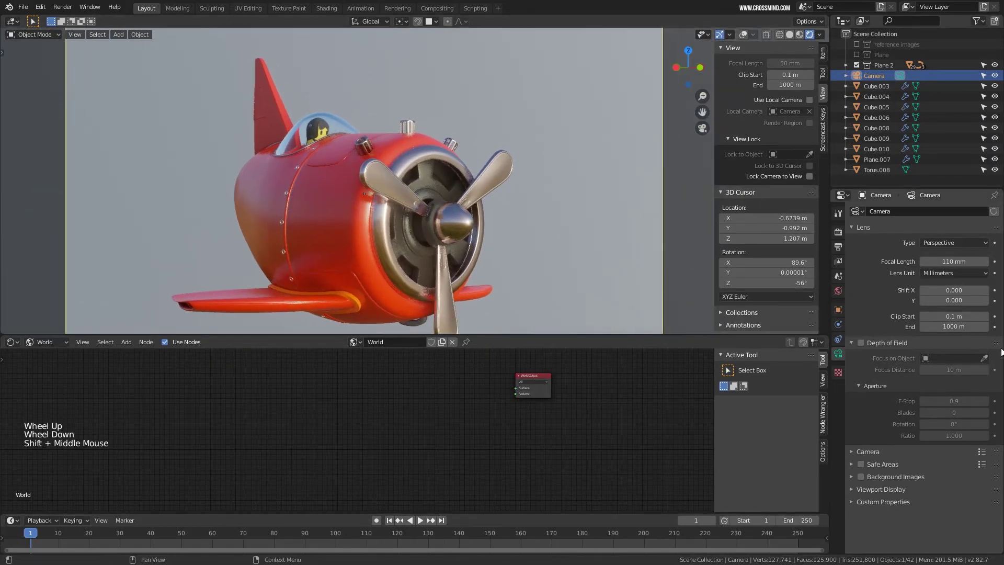
pyautogui.click(819, 34)
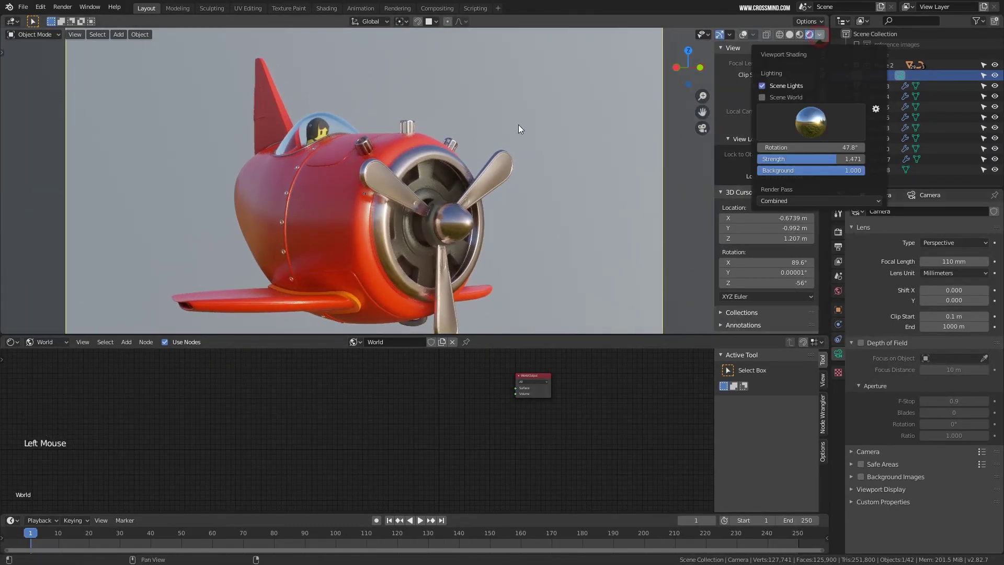
pyautogui.click(820, 35)
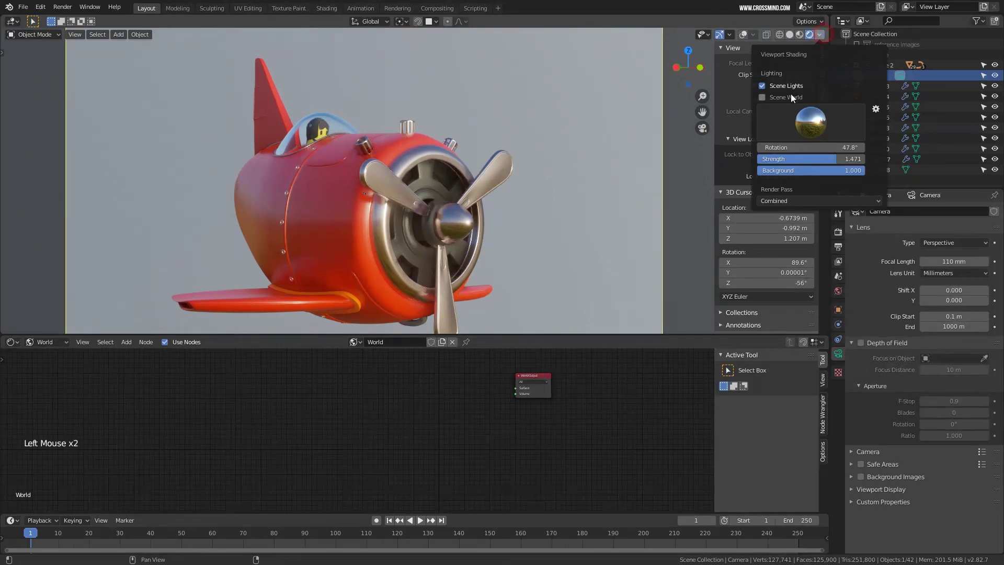
pyautogui.click(820, 35)
pyautogui.click(763, 97)
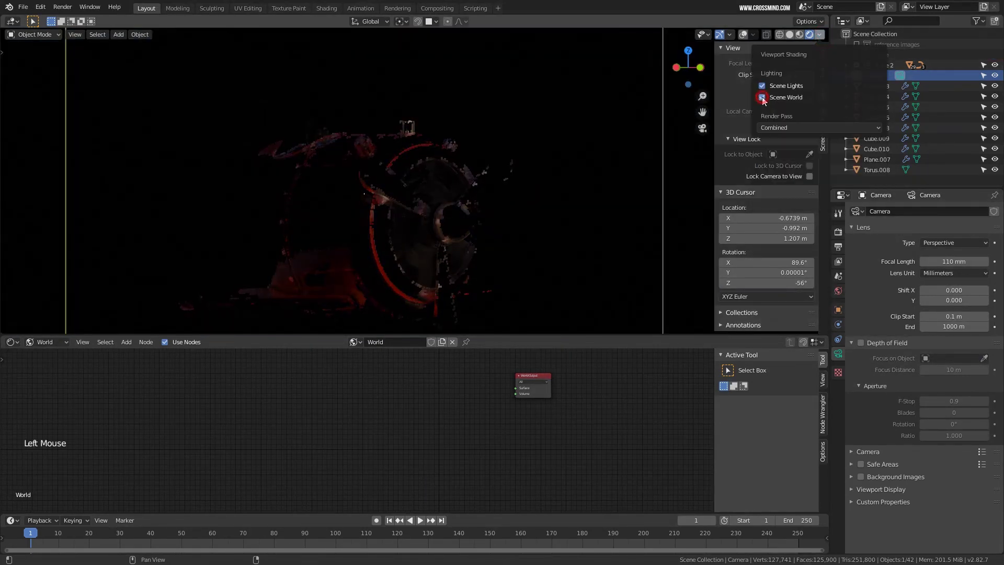
# Assign a Background shader to the world surface with nodes enabled.
pyautogui.click(839, 325)
pyautogui.click(839, 291)
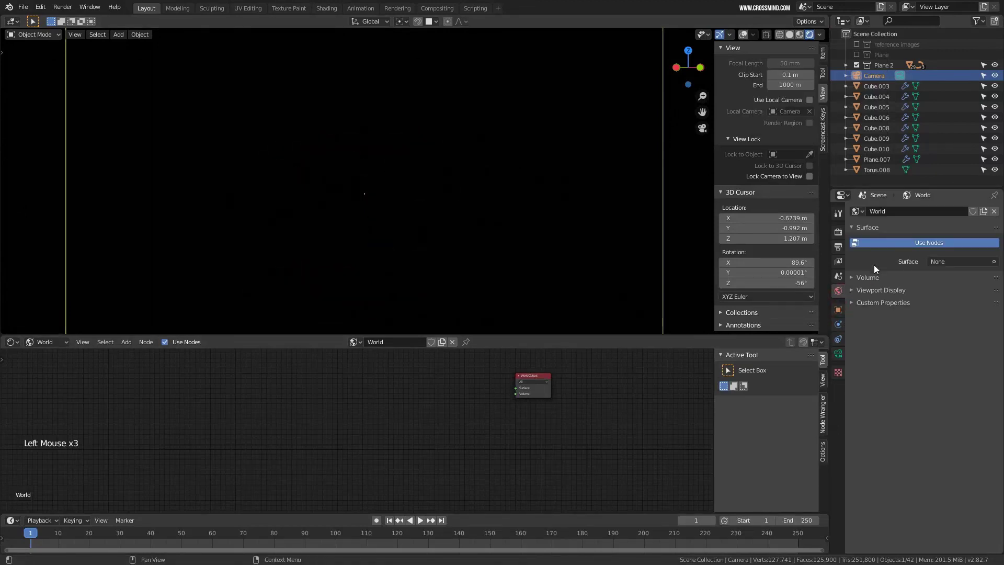
pyautogui.click(921, 243)
pyautogui.moveTo(393, 392); pyautogui.dragTo(410, 394, button='middle')
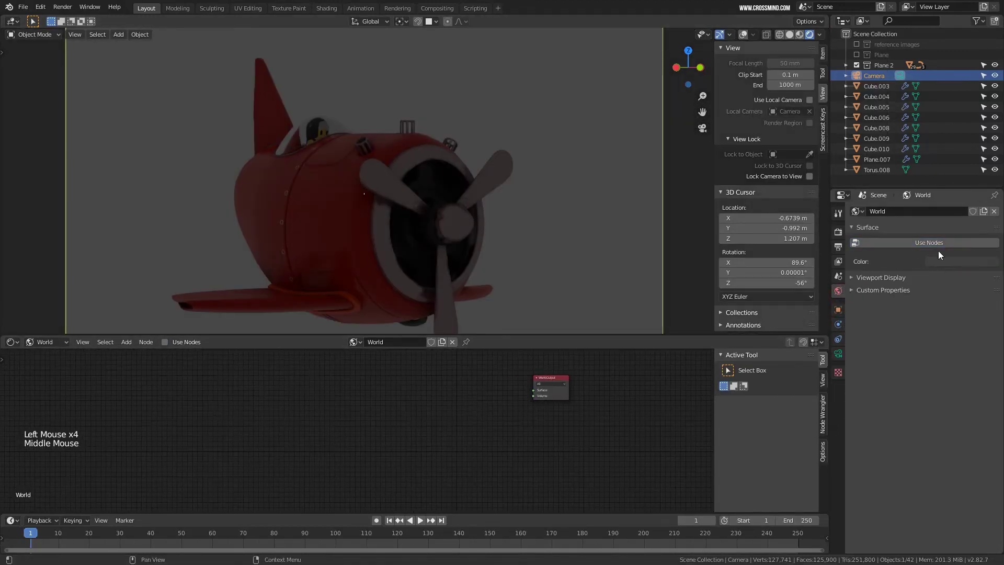
pyautogui.click(941, 243)
pyautogui.click(937, 244)
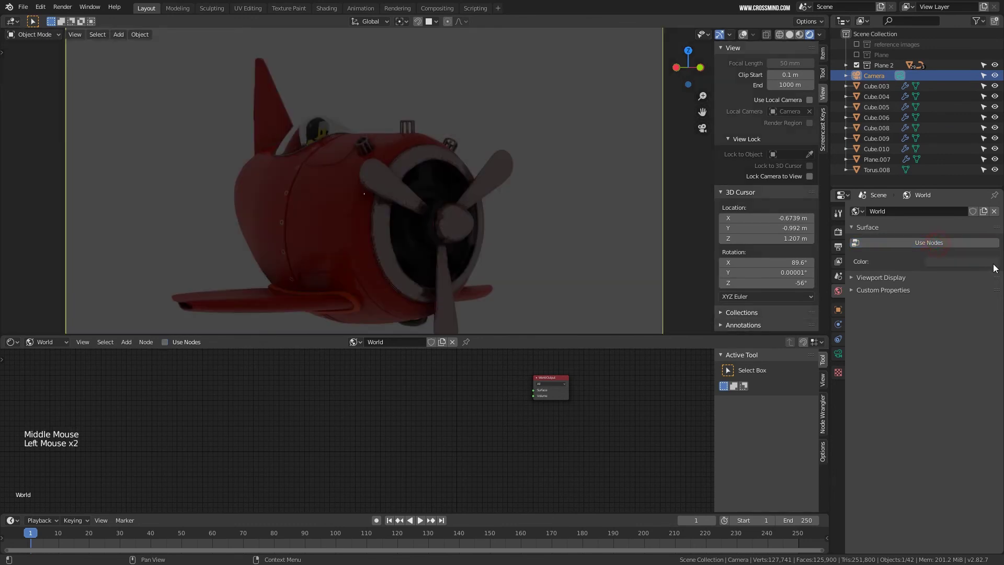
pyautogui.click(947, 243)
pyautogui.click(982, 262)
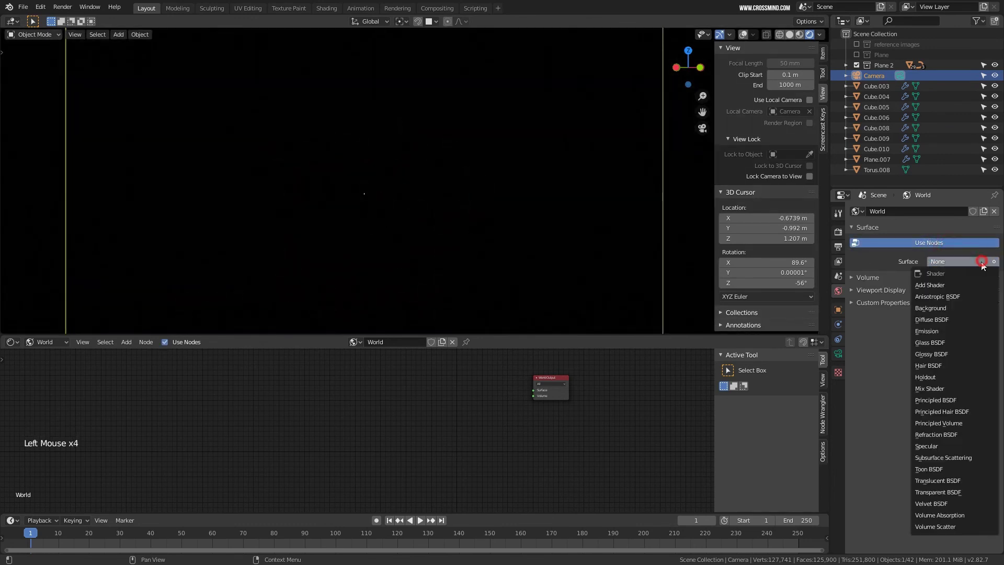
pyautogui.click(948, 313)
# Use an Environment Texture as the world color and load sunset.exr from Blender's studiolights world folder.
pyautogui.click(993, 280)
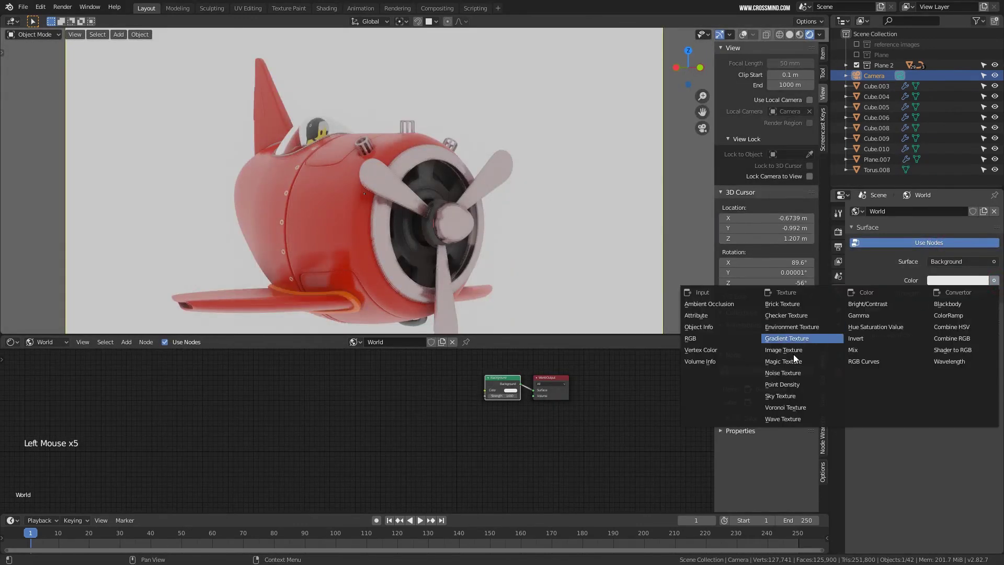
pyautogui.click(809, 327)
pyautogui.click(986, 293)
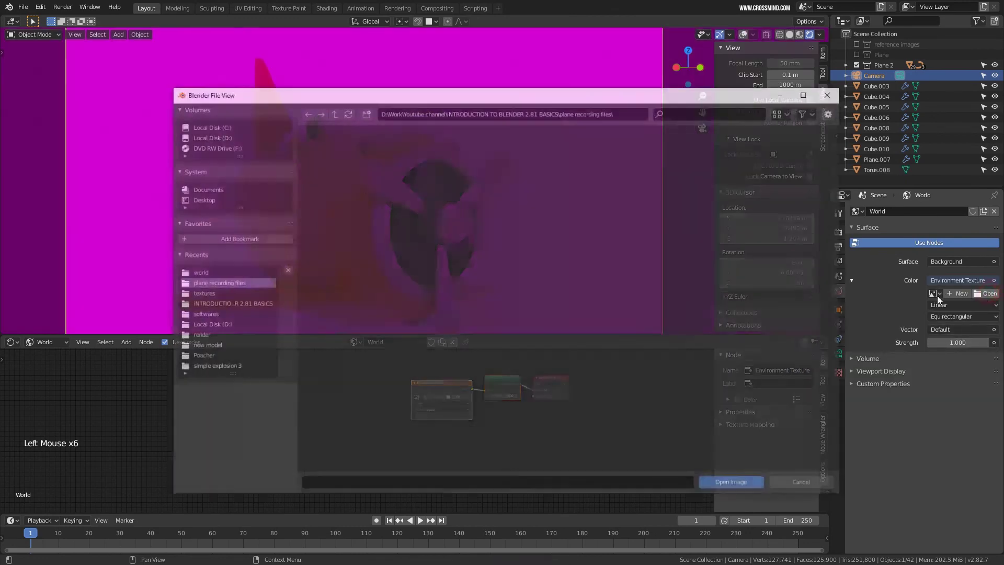
pyautogui.click(199, 272)
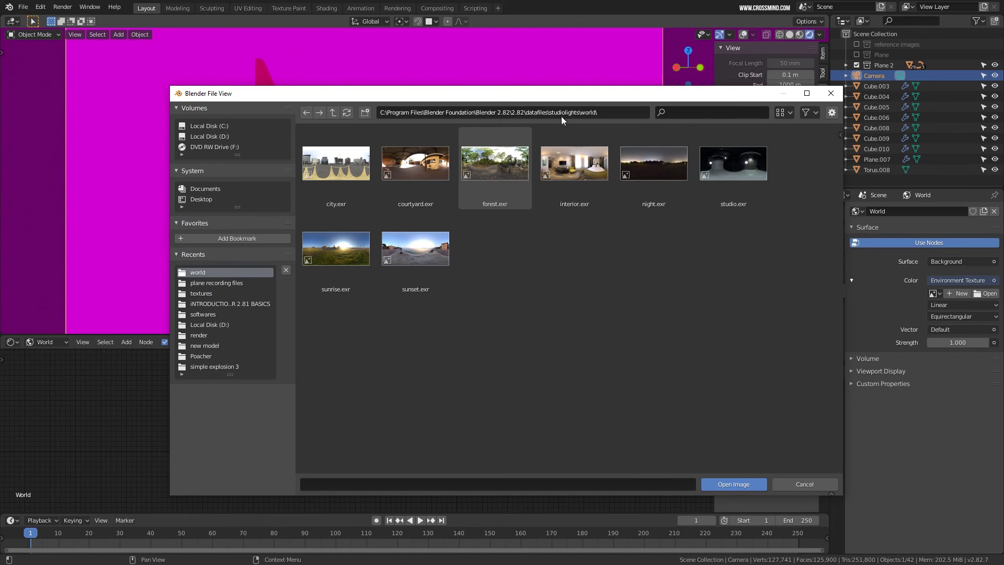
pyautogui.doubleClick(437, 259)
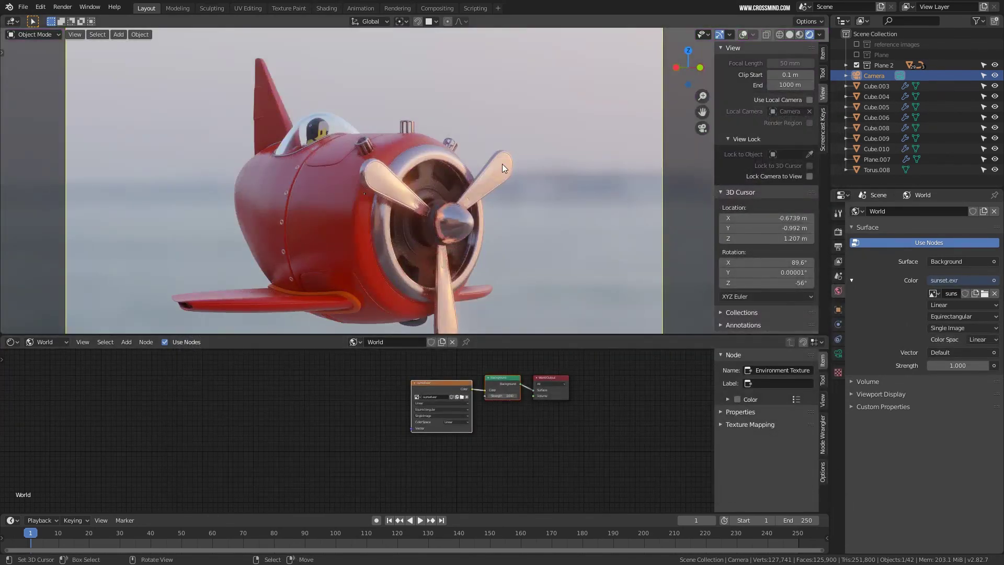
pyautogui.scroll(-2, 503, 164)
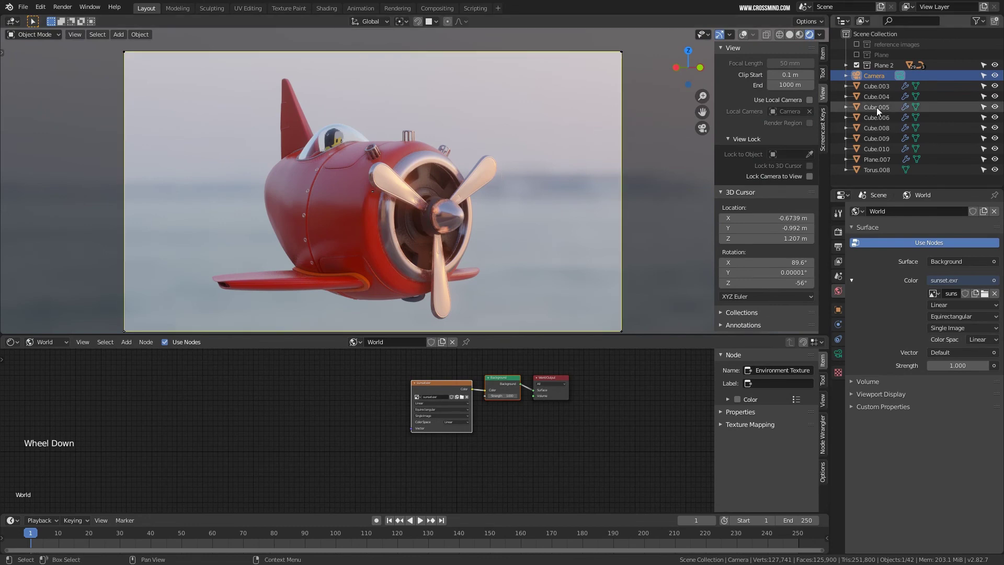
# Turn on depth of field for the camera.
pyautogui.click(874, 80)
pyautogui.click(874, 81)
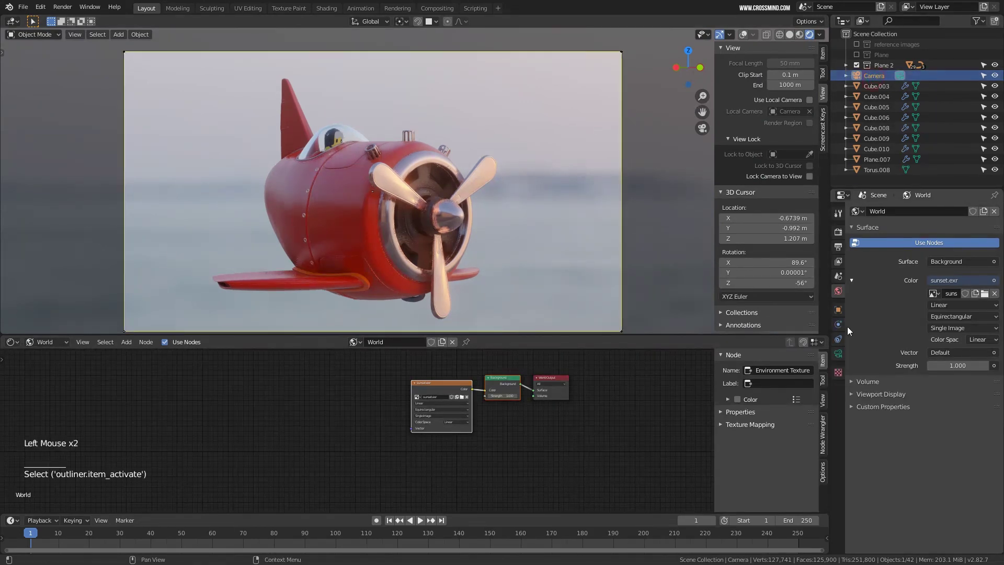
pyautogui.click(839, 354)
pyautogui.click(861, 343)
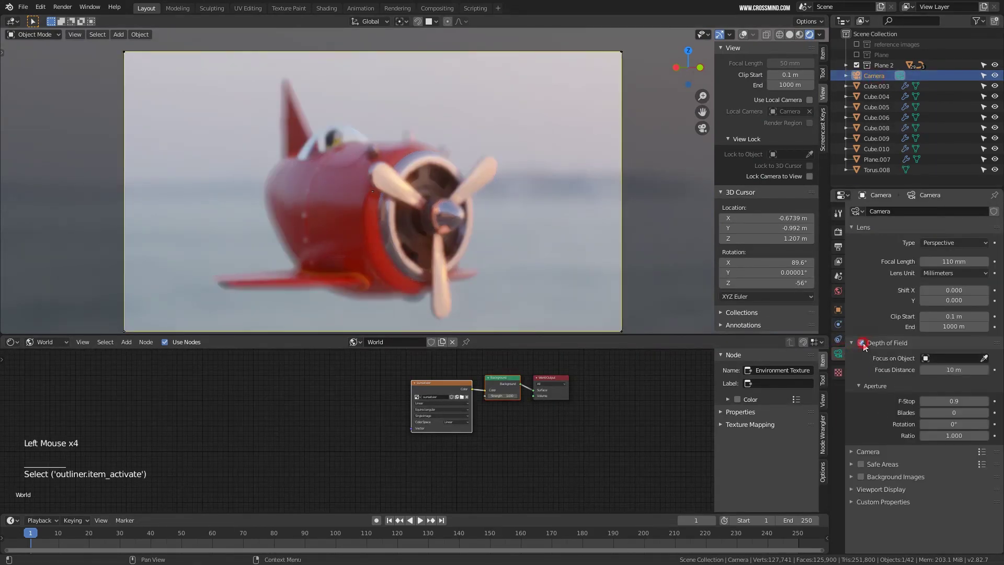
pyautogui.scroll(1, 469, 172)
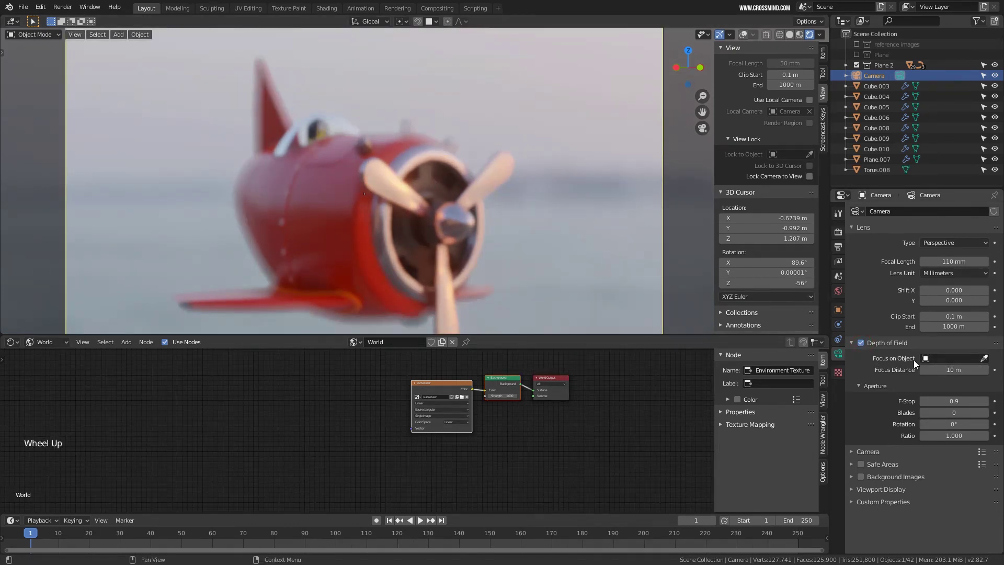
# Pick the cockpit canopy, Circle.014, as the camera's depth of field focus object.
pyautogui.click(984, 359)
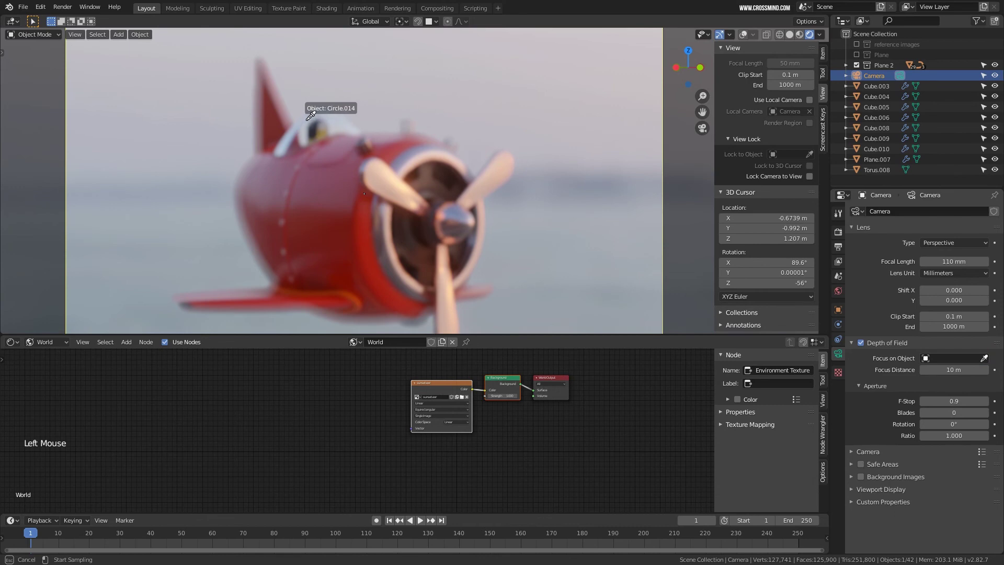
pyautogui.click(338, 117)
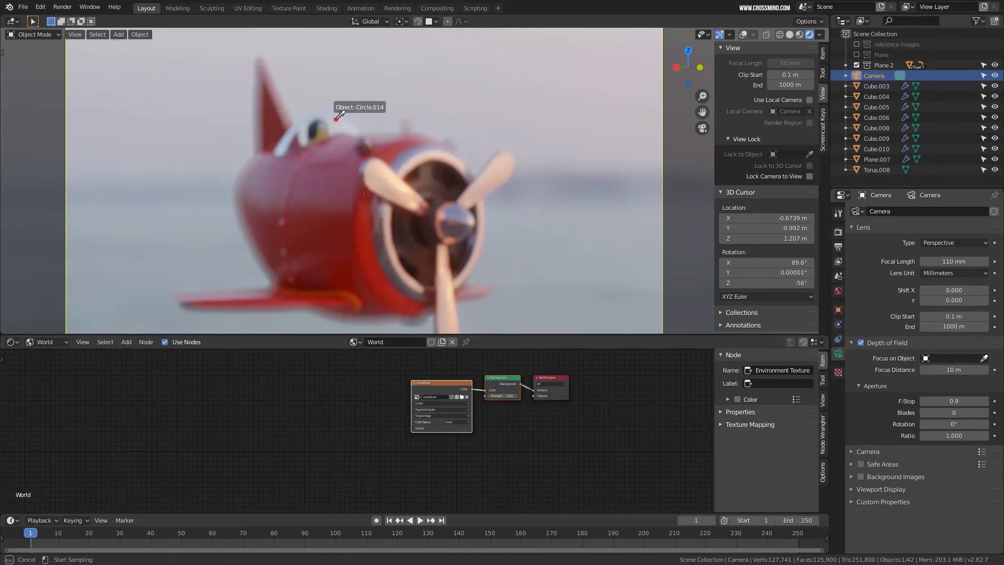
pyautogui.moveTo(964, 402)
pyautogui.mouseDown()
pyautogui.moveTo(925, 401)
pyautogui.moveTo(963, 401)
pyautogui.mouseUp()
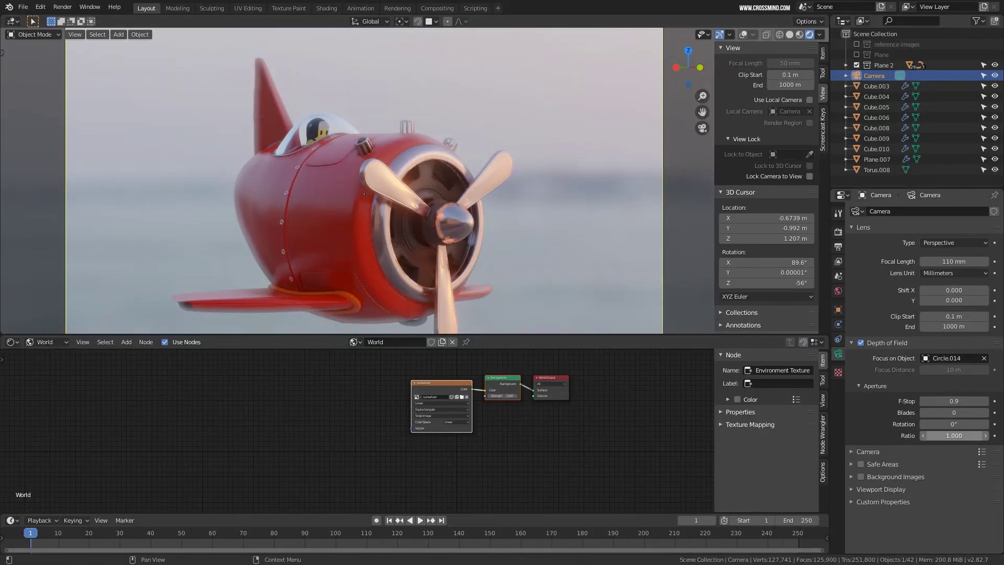
pyautogui.click(960, 439)
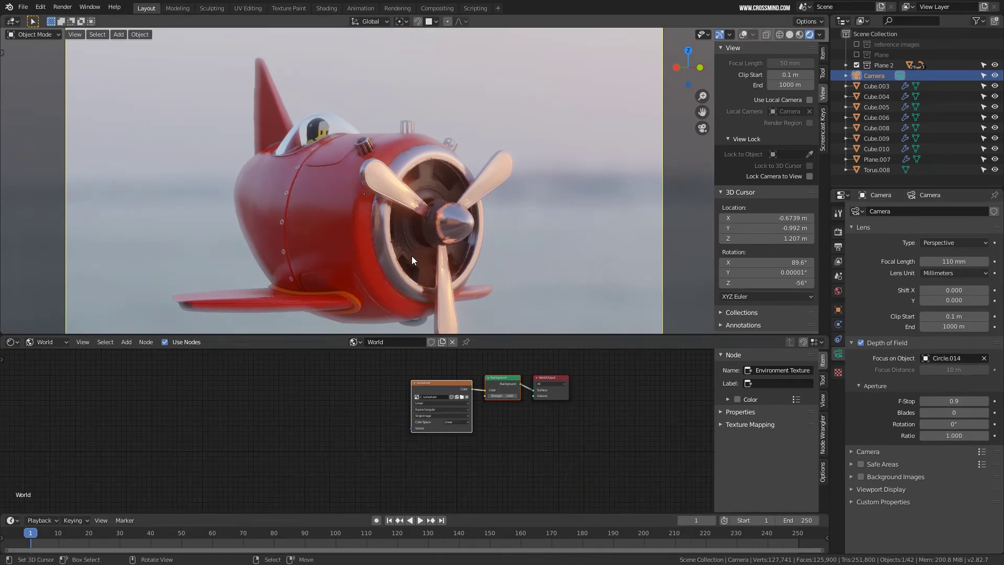
# Save the file and enlarge the 3D viewport above the node editor.
pyautogui.scroll(1, 424, 247)
pyautogui.scroll(-1, 426, 243)
pyautogui.keyDown('shift'); pyautogui.scroll(-1, 439, 238); pyautogui.keyUp('shift')
pyautogui.keyDown('shift'); pyautogui.moveTo(454, 232); pyautogui.dragTo(458, 231, button='middle'); pyautogui.keyUp('shift')
pyautogui.hotkey('ctrl', 's')
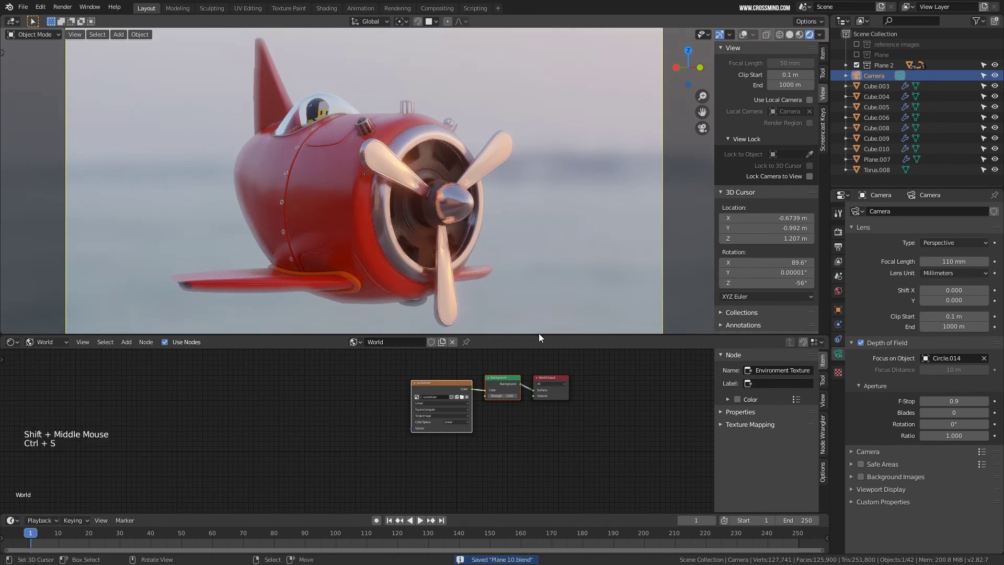
pyautogui.moveTo(539, 335); pyautogui.dragTo(533, 365)
pyautogui.scroll(3, 529, 460)
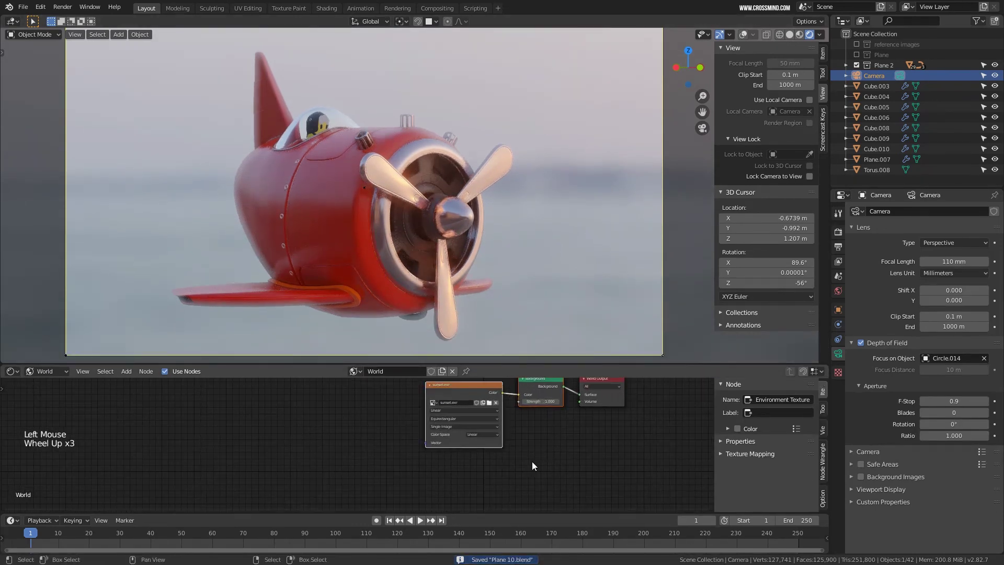
pyautogui.moveTo(532, 461); pyautogui.dragTo(537, 472, button='middle')
pyautogui.click(479, 413)
pyautogui.moveTo(635, 473); pyautogui.dragTo(468, 486, button='middle')
# Set the Screen Space Reflections trace precision to 1 and save the file.
pyautogui.scroll(1, 468, 486)
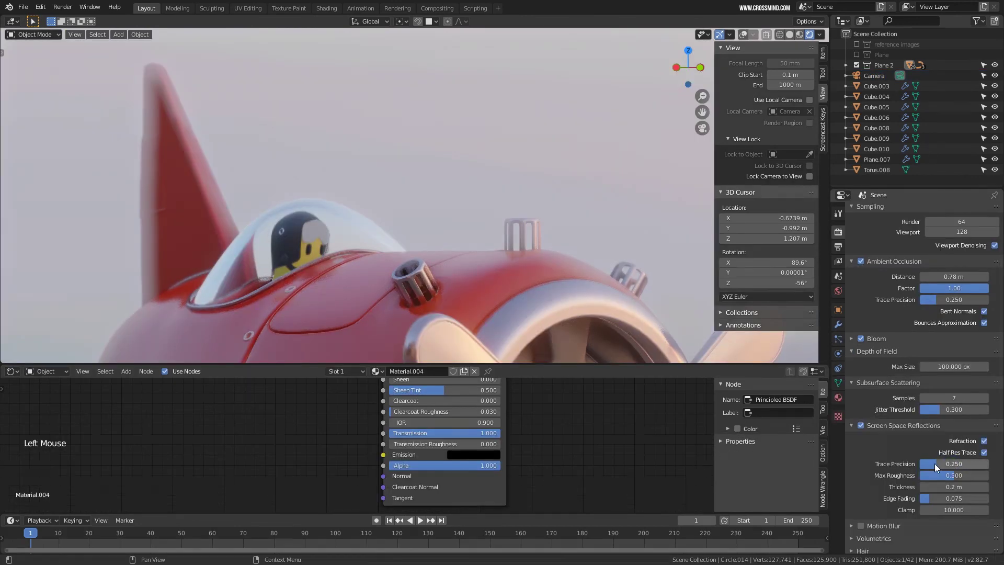
pyautogui.doubleClick(936, 465)
pyautogui.write('1')
pyautogui.press('Return')
pyautogui.scroll(-4, 523, 307)
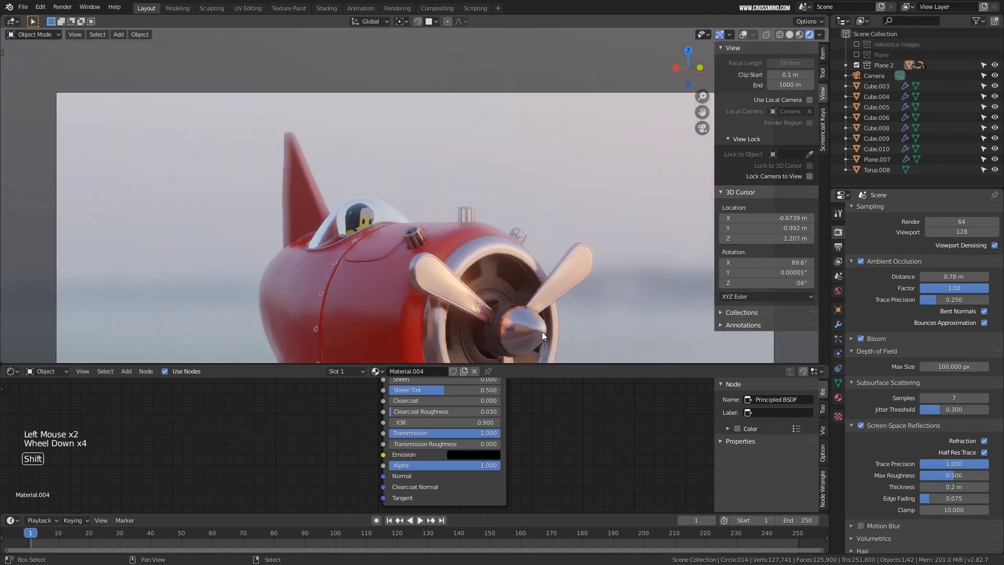
pyautogui.keyDown('shift'); pyautogui.moveTo(542, 332); pyautogui.dragTo(532, 199, button='middle'); pyautogui.keyUp('shift')
pyautogui.hotkey('ctrl', 's')
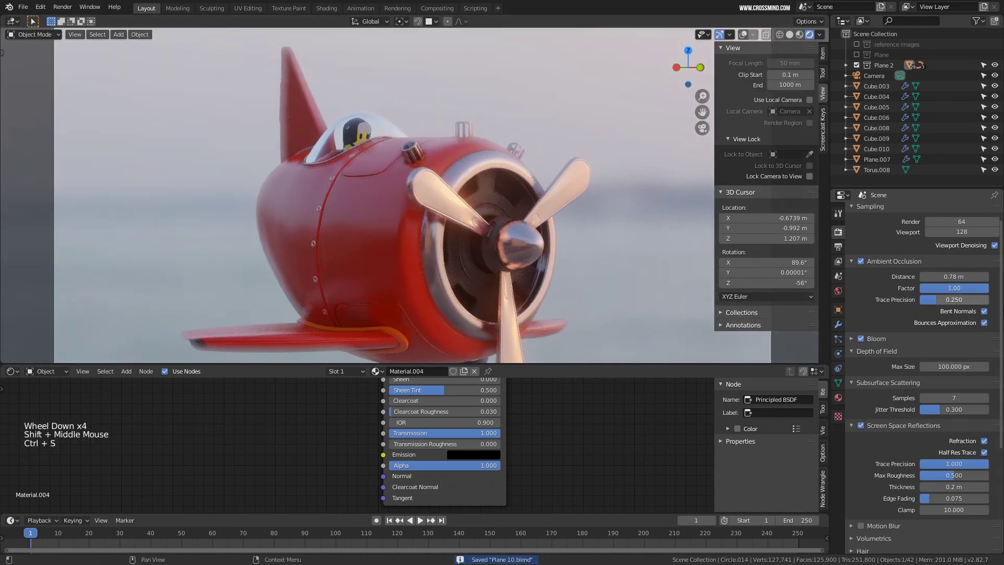
# Set the Ambient Occlusion trace precision to 0.5 and save the file.
pyautogui.click(940, 300)
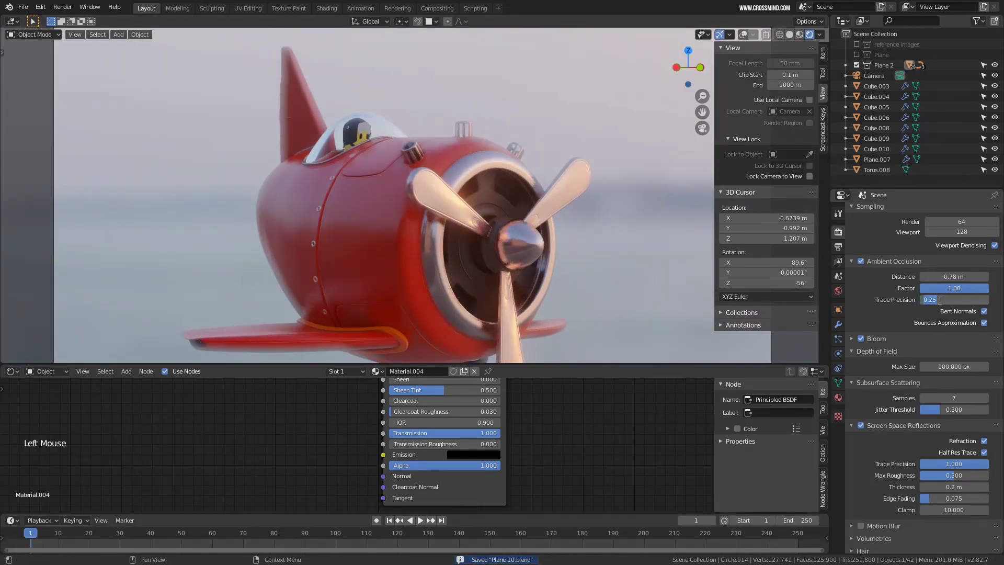
pyautogui.write('.5')
pyautogui.press('Return')
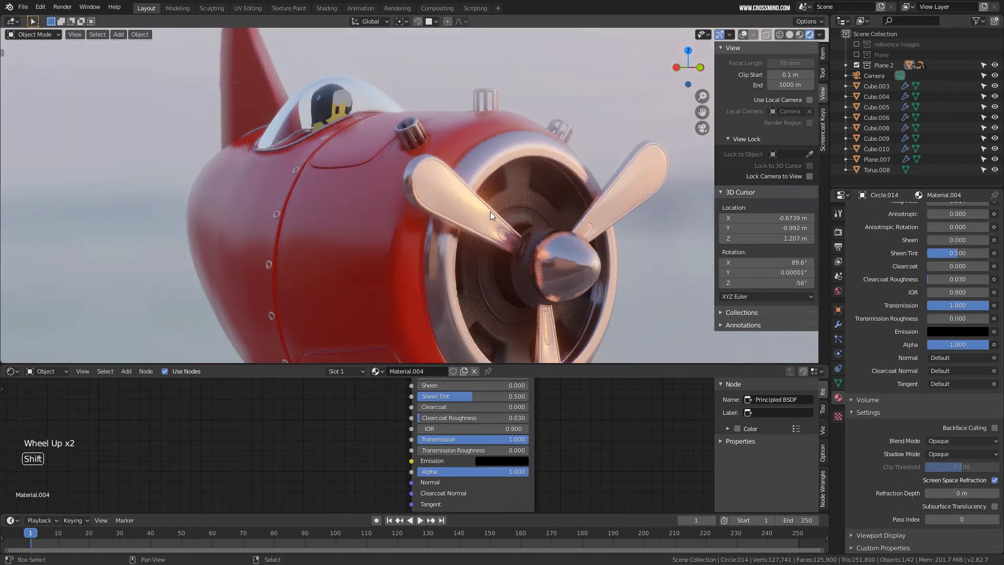
pyautogui.keyDown('shift'); pyautogui.moveTo(491, 211); pyautogui.dragTo(481, 219, button='middle'); pyautogui.keyUp('shift')
pyautogui.scroll(-2, 480, 219)
pyautogui.hotkey('ctrl', 's')
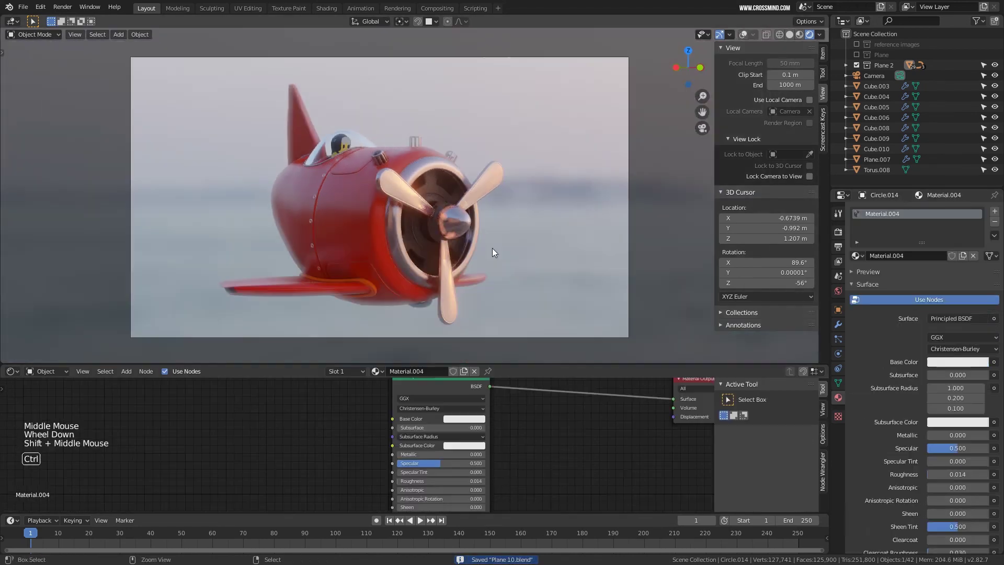
# Select the camera and save the file again.
pyautogui.rightClick(629, 152)
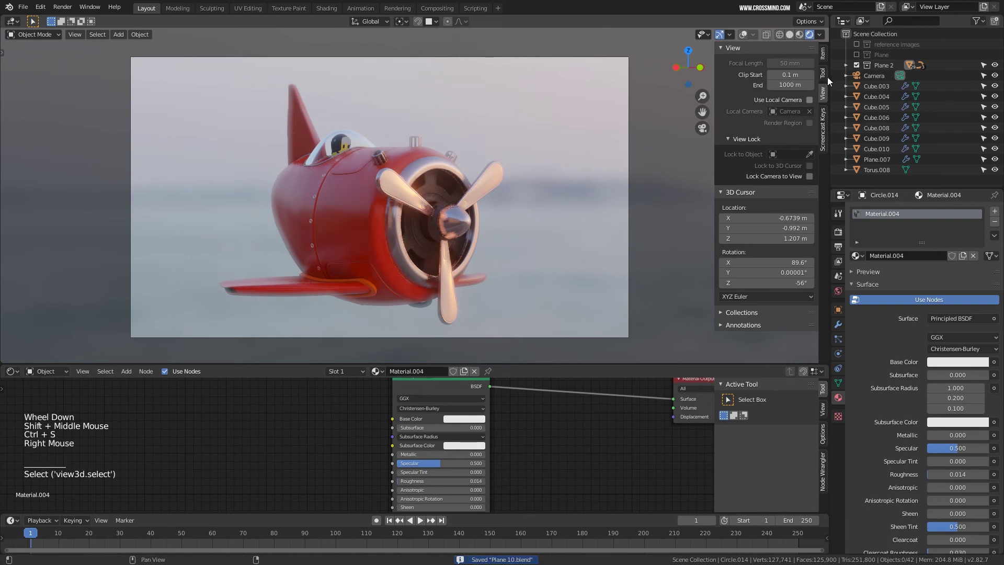
pyautogui.click(873, 76)
pyautogui.keyDown('shift'); pyautogui.moveTo(422, 211); pyautogui.dragTo(446, 230, button='middle'); pyautogui.keyUp('shift')
pyautogui.scroll(1, 447, 230)
pyautogui.hotkey('ctrl', 's')
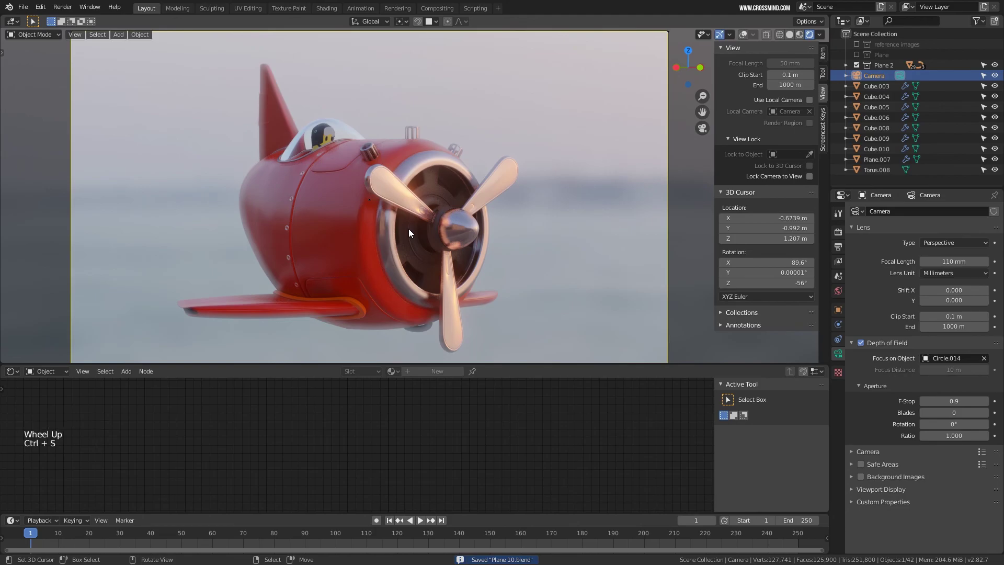
# Render the still image through the camera and examine the plane in the result.
pyautogui.press('F12')
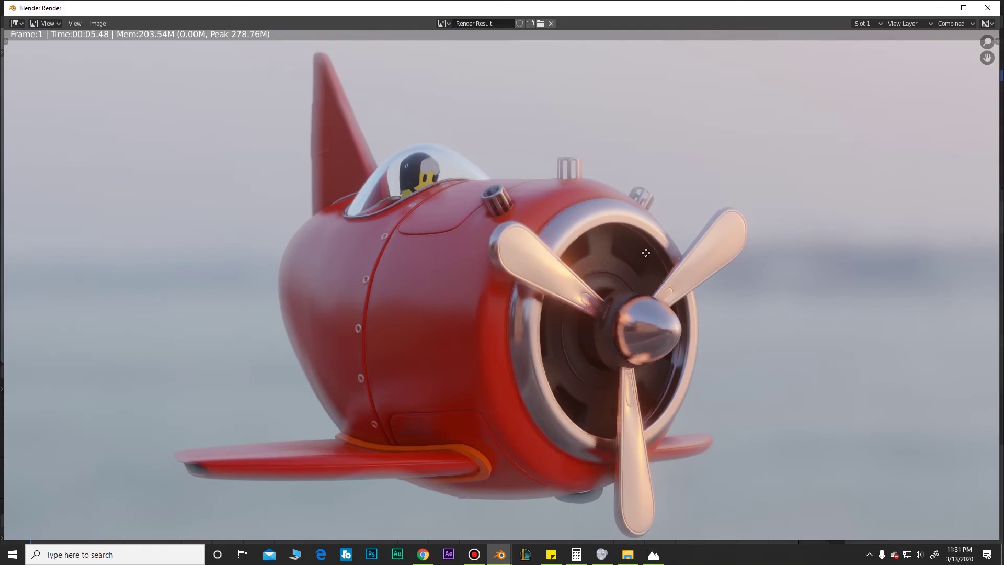
pyautogui.moveTo(646, 252); pyautogui.dragTo(630, 226, button='middle')
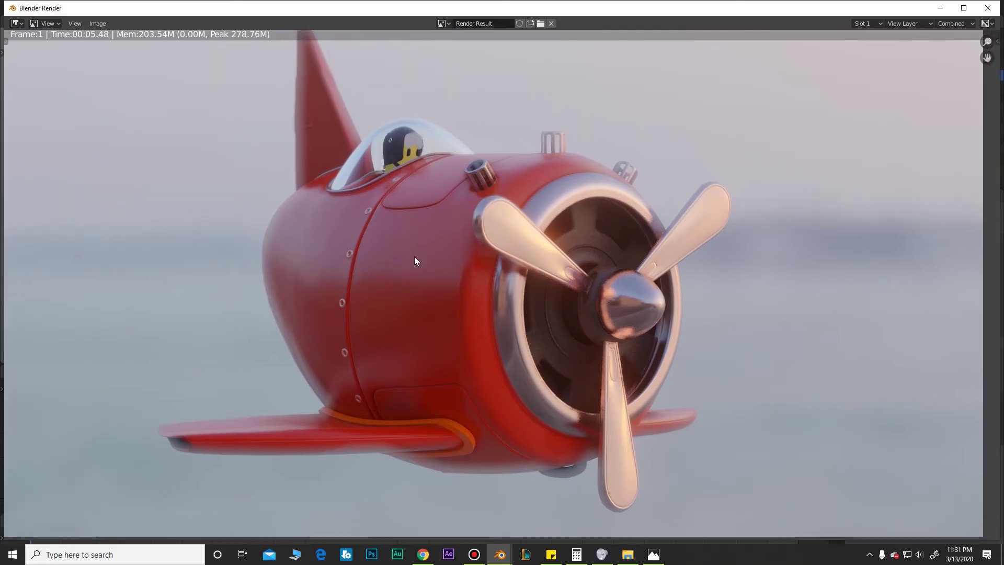
pyautogui.moveTo(559, 327); pyautogui.dragTo(558, 341, button='middle')
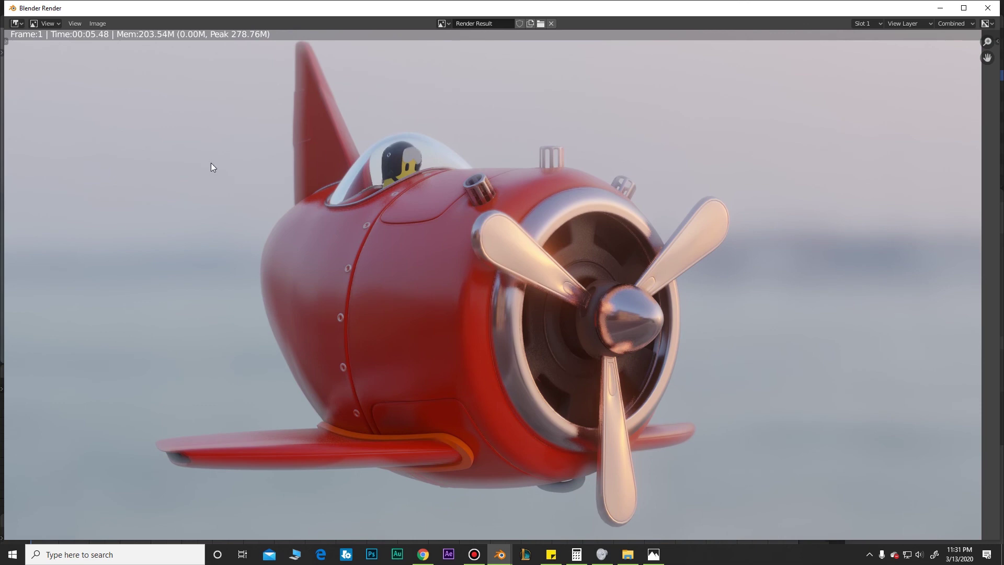
pyautogui.moveTo(400, 243); pyautogui.dragTo(404, 249, button='middle')
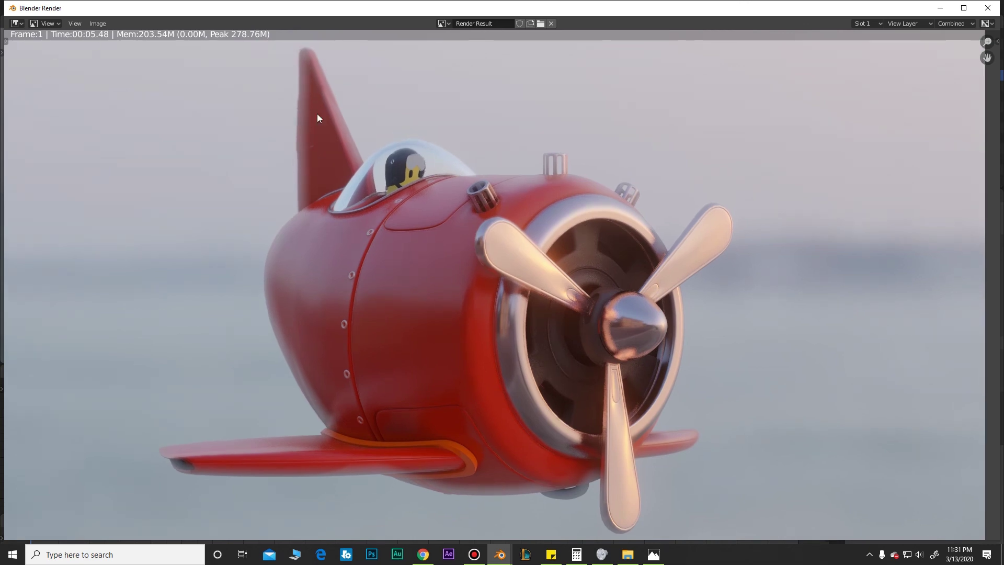
pyautogui.moveTo(569, 271); pyautogui.dragTo(568, 305, button='middle')
pyautogui.scroll(-1, 564, 273)
pyautogui.scroll(1, 545, 302)
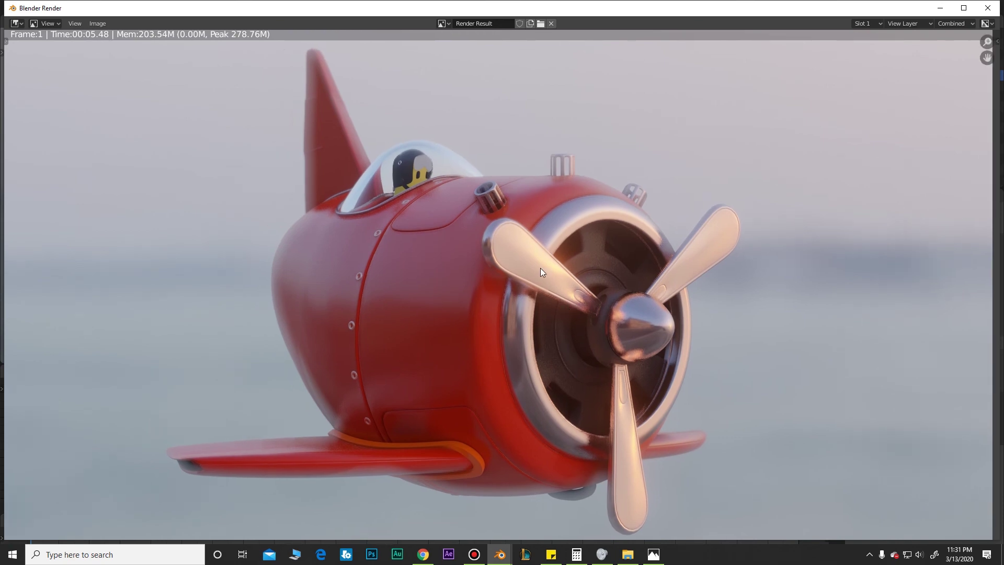
# Examine the plane's canopy, fuselage and propeller in the rendered image.
pyautogui.moveTo(665, 312); pyautogui.dragTo(680, 289, button='middle')
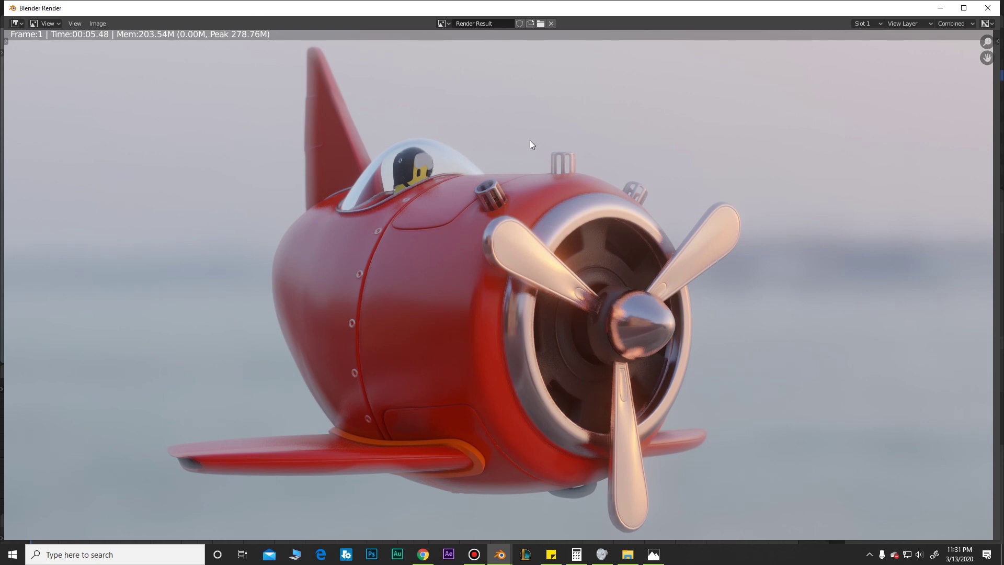
pyautogui.moveTo(487, 161); pyautogui.dragTo(490, 166, button='middle')
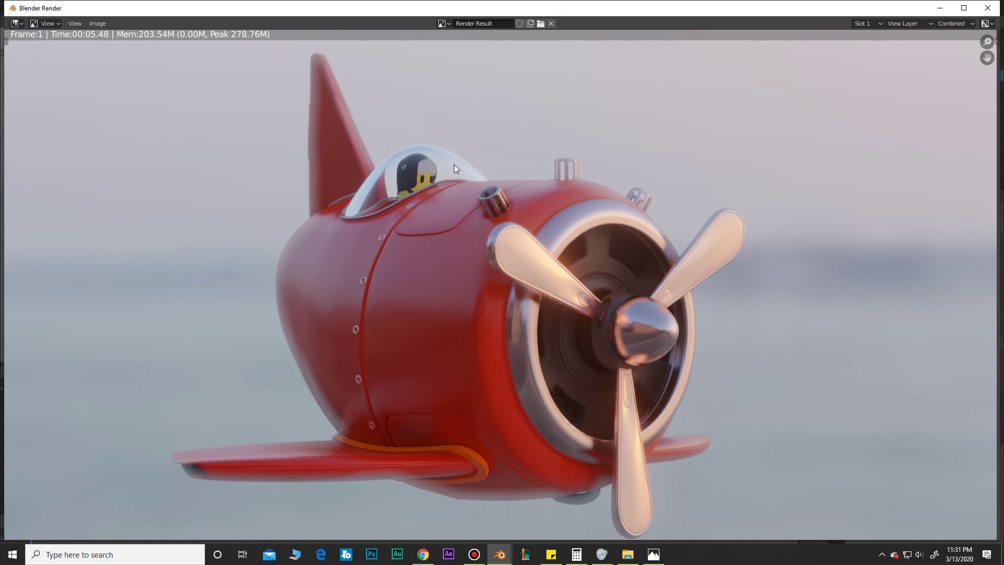
pyautogui.moveTo(478, 308); pyautogui.dragTo(476, 302, button='middle')
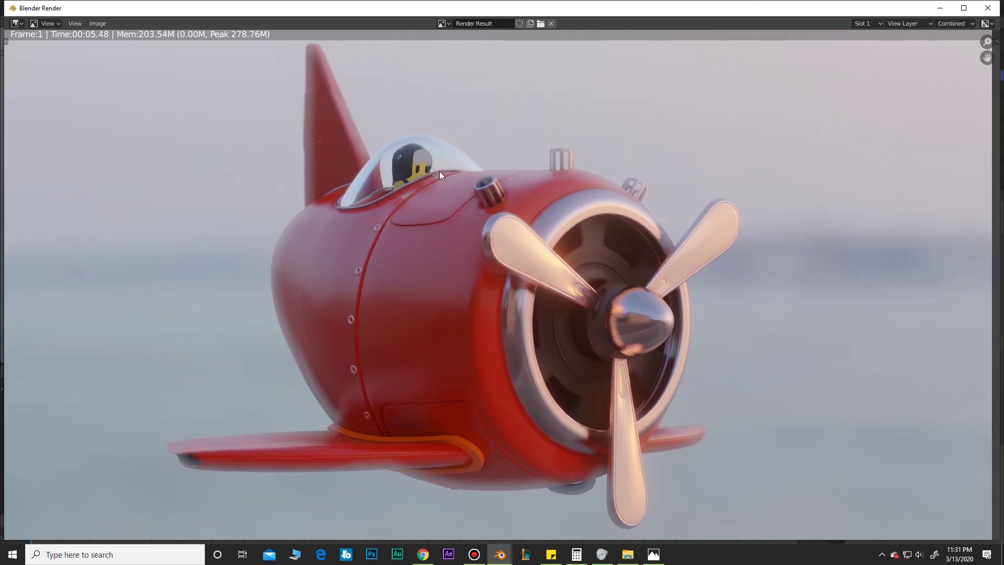
pyautogui.moveTo(455, 231); pyautogui.dragTo(461, 234, button='middle')
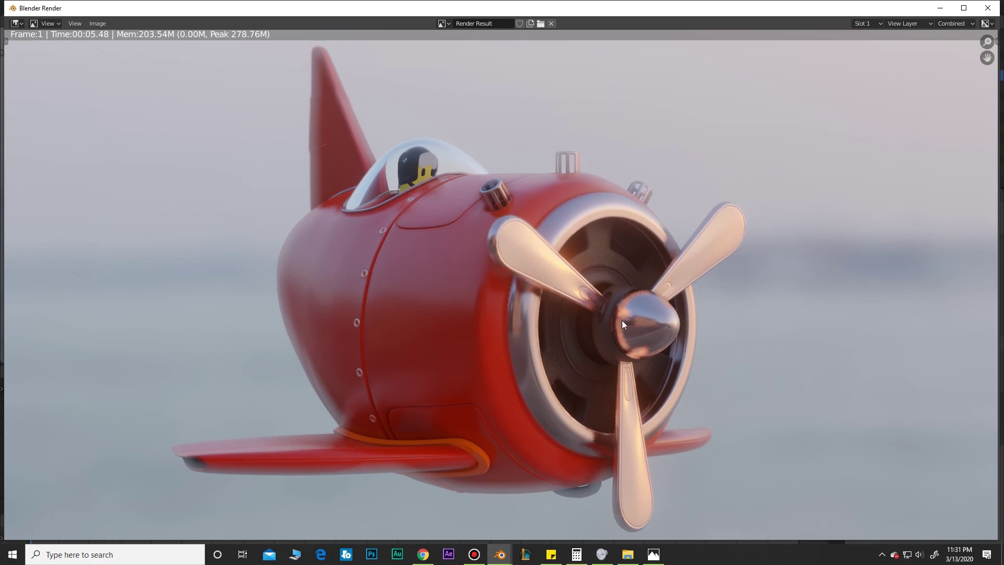
pyautogui.moveTo(623, 320); pyautogui.dragTo(615, 317, button='middle')
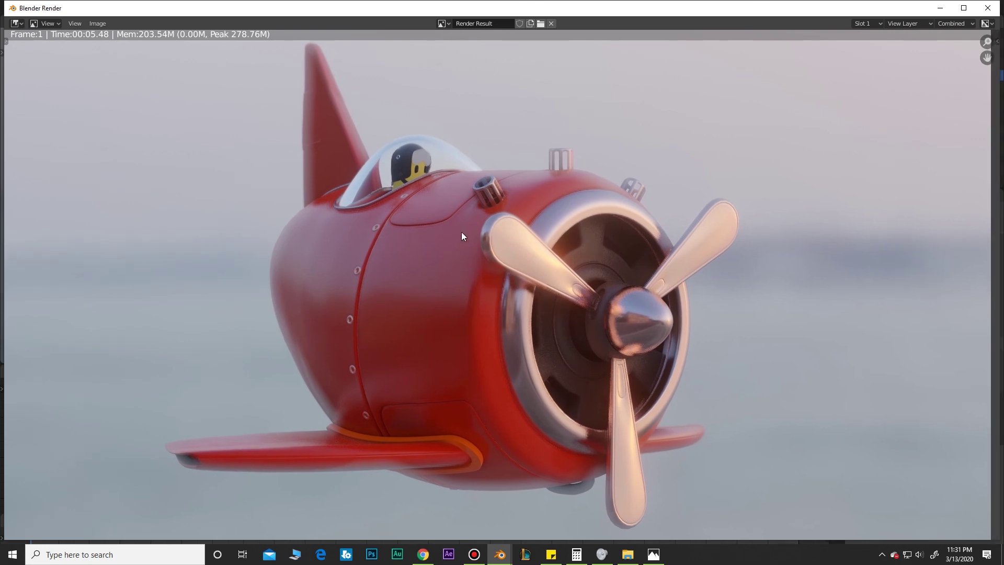
pyautogui.moveTo(619, 308); pyautogui.dragTo(612, 306, button='middle')
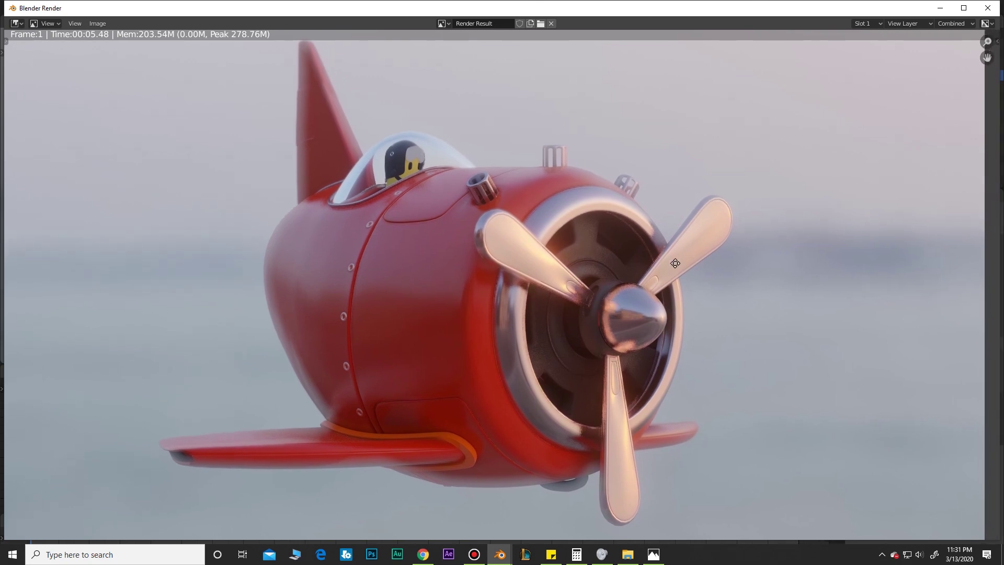
pyautogui.moveTo(675, 263); pyautogui.dragTo(661, 262, button='middle')
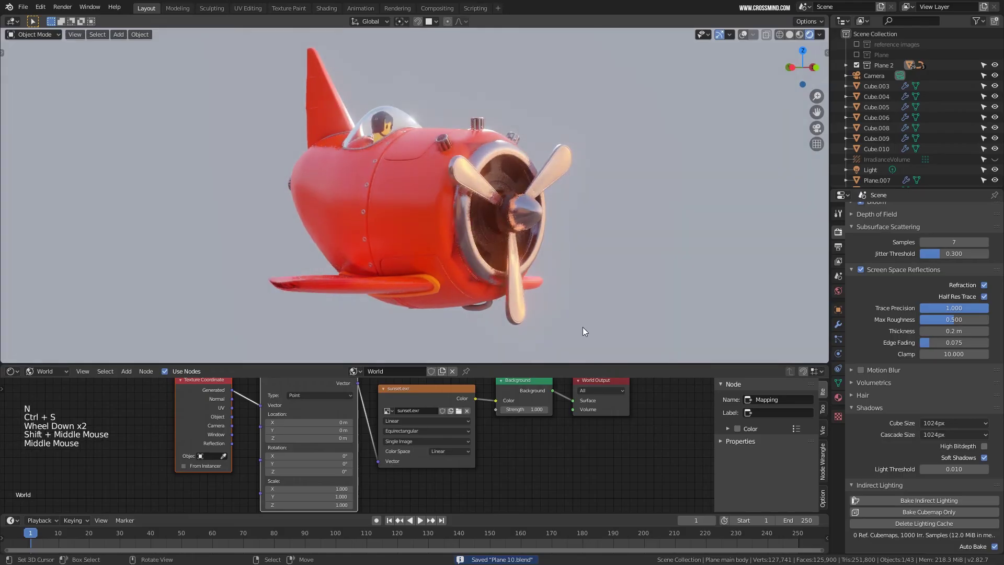
# Enlarge the 3D viewport over the node editor and view the plane from the front.
pyautogui.click(630, 359)
pyautogui.scroll(2, 521, 278)
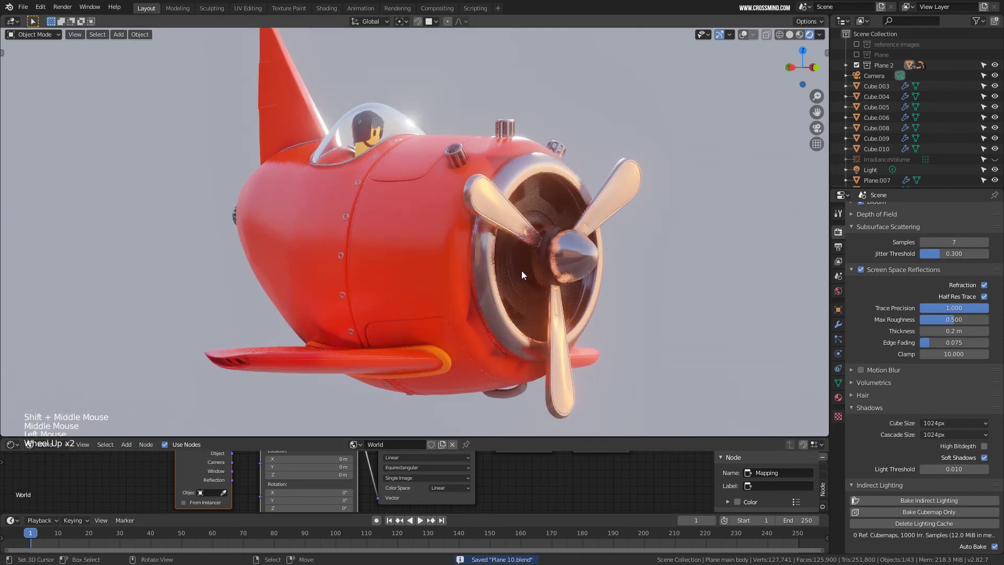
pyautogui.moveTo(522, 271); pyautogui.dragTo(394, 268, button='middle')
pyautogui.moveTo(472, 255); pyautogui.dragTo(529, 253, button='middle')
# Toggle Ambient Occlusion off and on to compare the shading, and try an Ambient Occlusion factor of 2.
pyautogui.scroll(10, 894, 338)
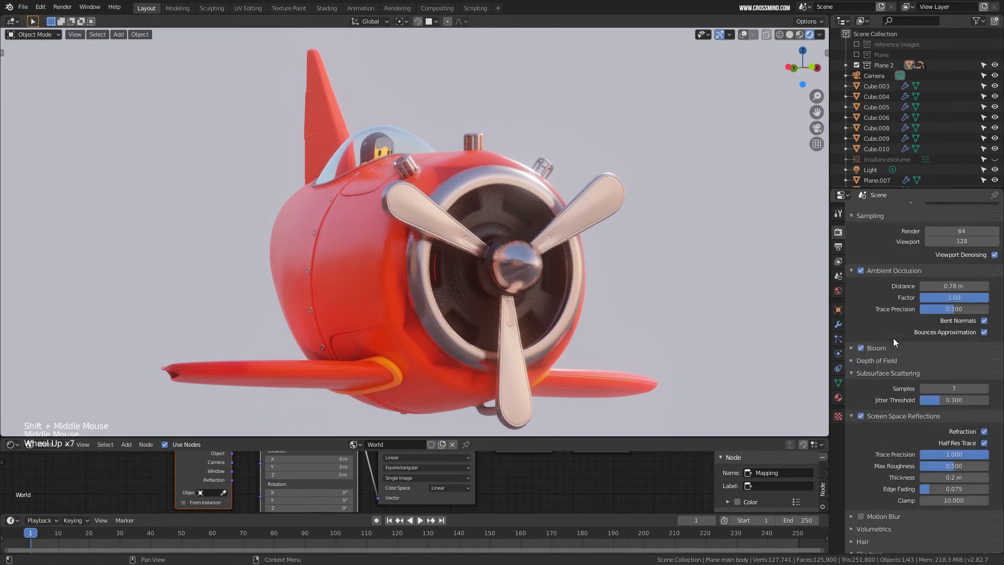
pyautogui.click(862, 282)
pyautogui.click(861, 282)
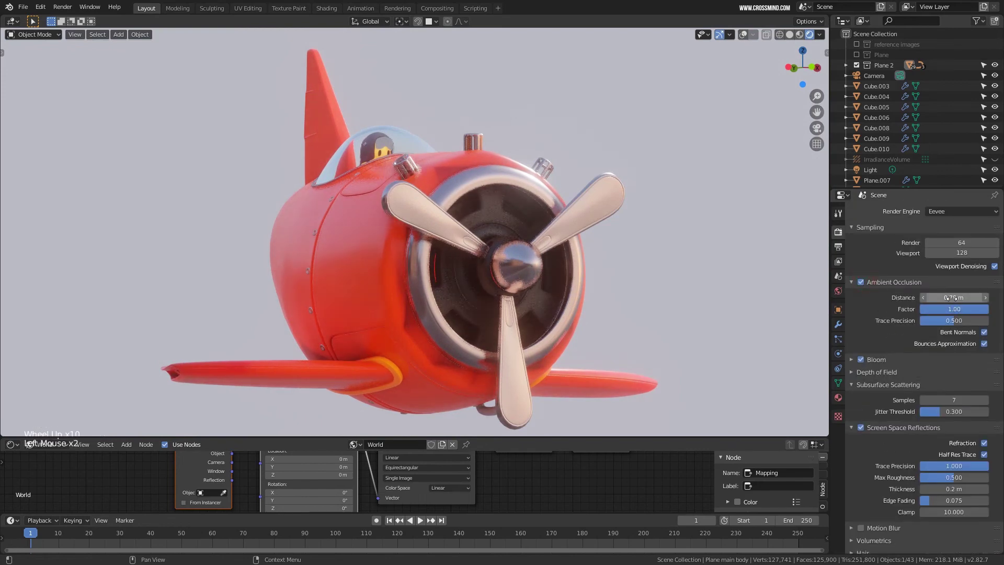
pyautogui.moveTo(948, 297); pyautogui.dragTo(978, 310)
pyautogui.moveTo(447, 239); pyautogui.dragTo(471, 235, button='middle')
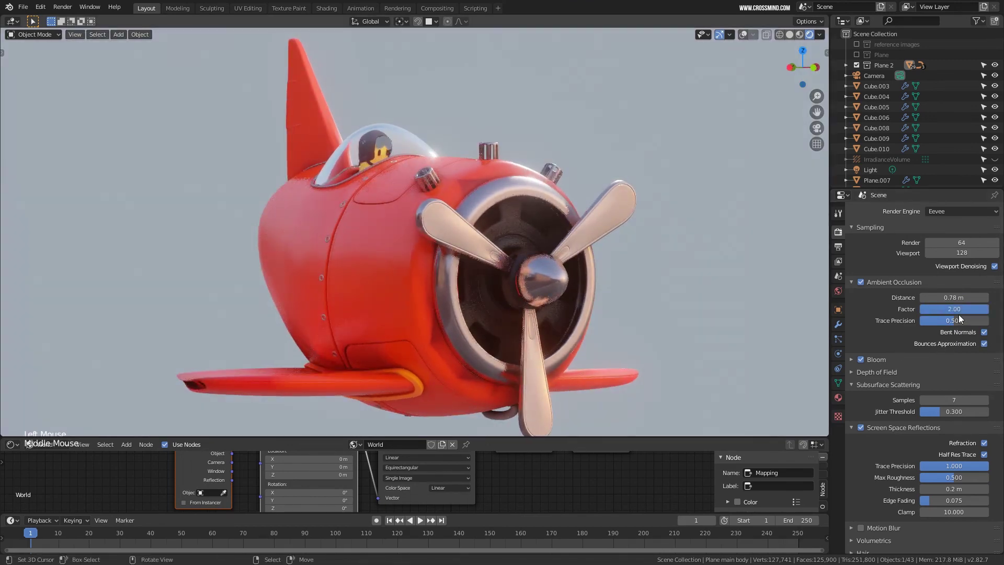
pyautogui.click(995, 267)
# Check the plane through the camera and save the file.
pyautogui.moveTo(624, 234); pyautogui.dragTo(617, 260, button='middle')
pyautogui.press('KP_0')
pyautogui.scroll(1, 594, 246)
pyautogui.hotkey('ctrl', 's')
pyautogui.scroll(1, 587, 265)
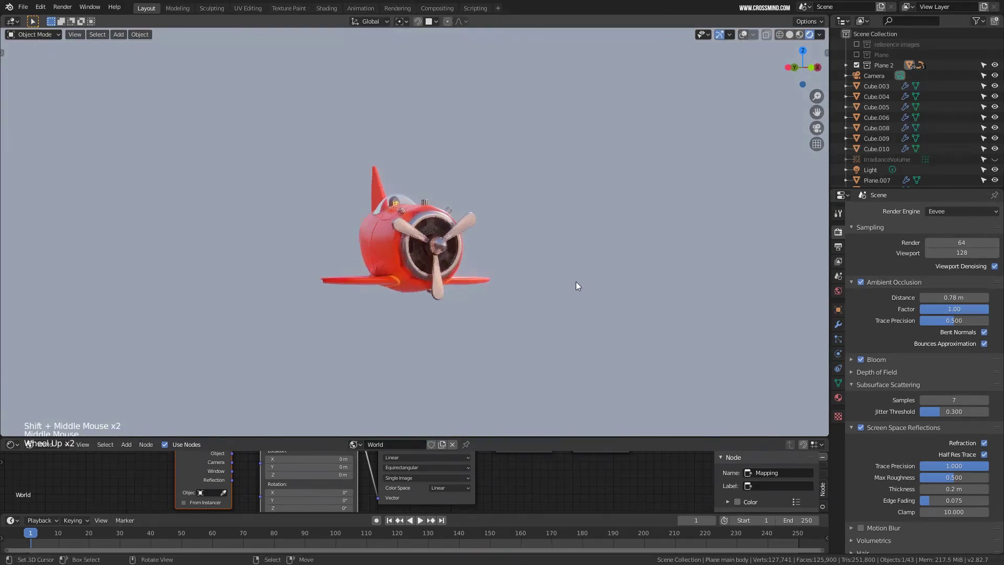
# Examine the plane up close in the maximized 3D viewport.
pyautogui.scroll(10, 576, 283)
pyautogui.scroll(-1, 614, 277)
pyautogui.press('KP_5')
pyautogui.press('KP_5')
pyautogui.scroll(-1, 621, 264)
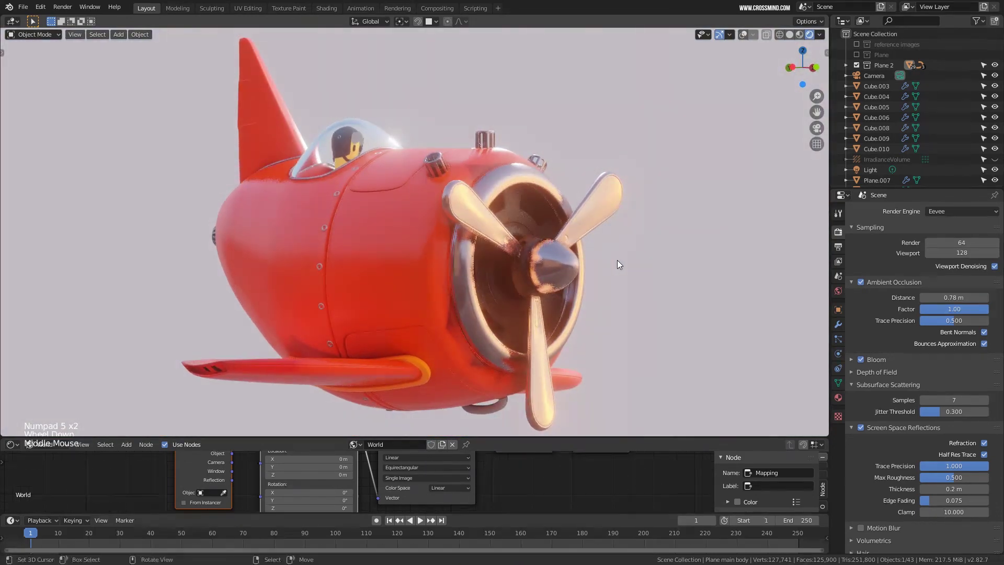
pyautogui.hotkey('ctrl', 'space')
pyautogui.click(928, 35)
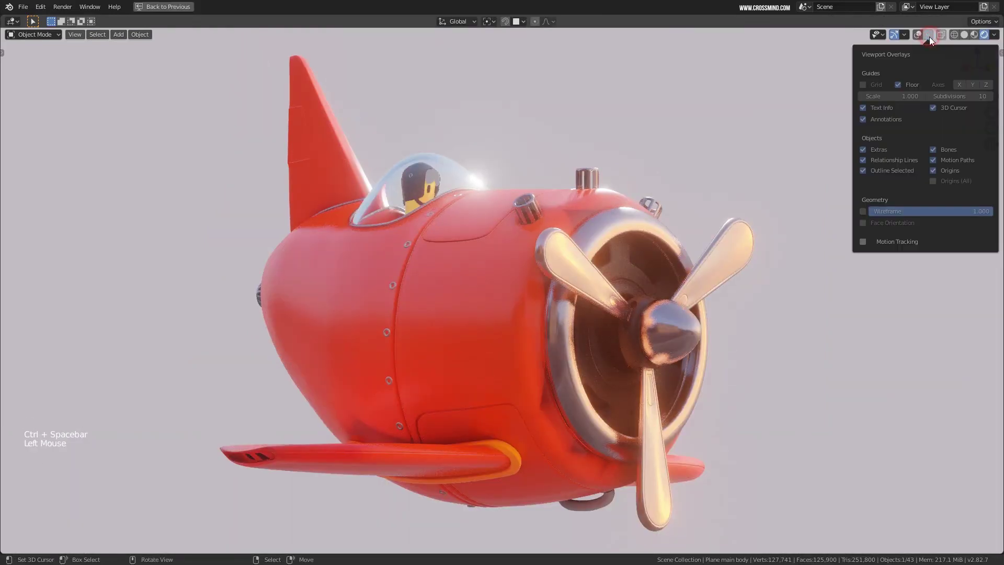
pyautogui.keyDown('shift'); pyautogui.moveTo(620, 327); pyautogui.dragTo(642, 289, button='middle'); pyautogui.keyUp('shift')
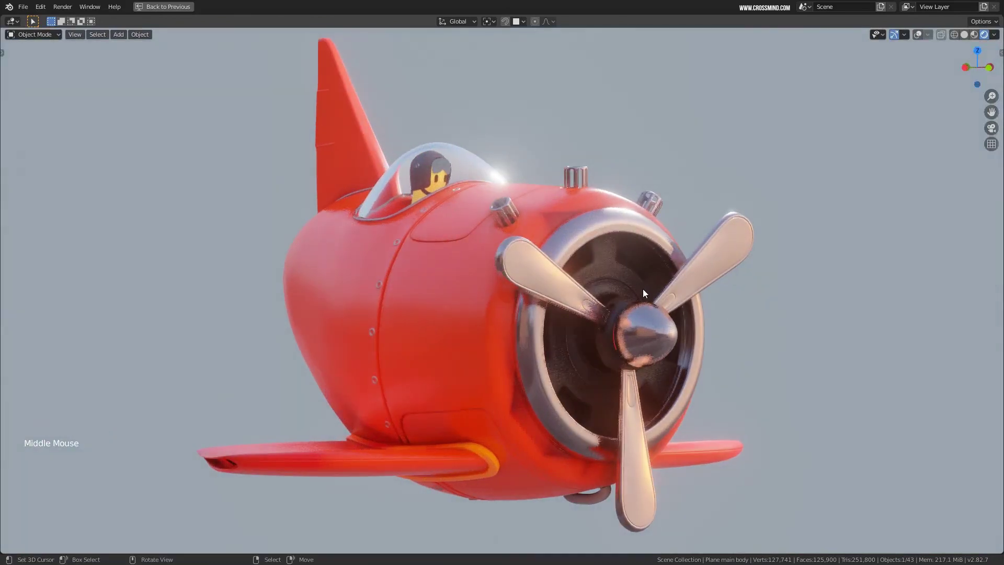
# Select the engine part behind the propeller and lighten its material's base color to a grey with value 0.371.
pyautogui.rightClick(632, 282)
pyautogui.hotkey('ctrl', 'space')
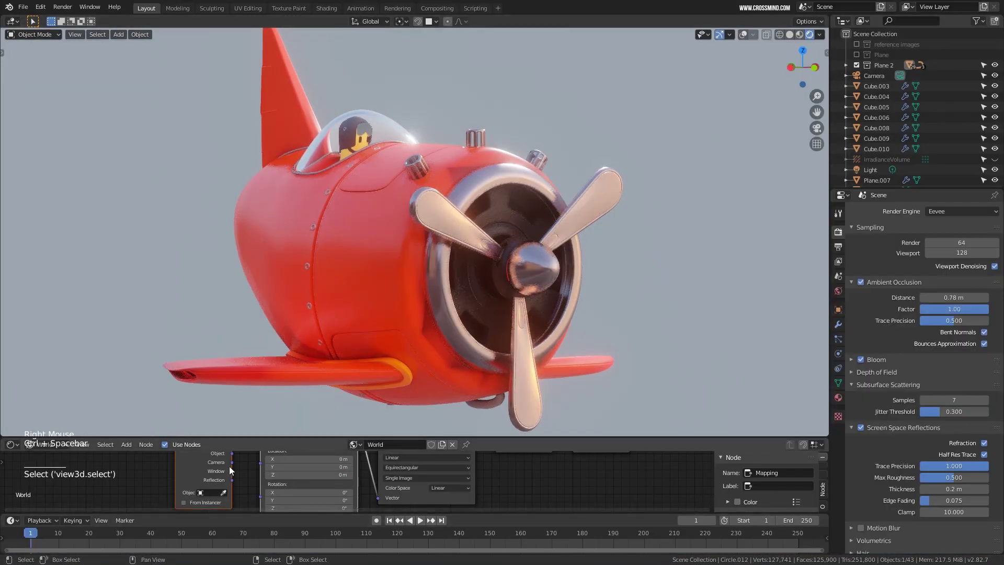
pyautogui.keyDown('ctrl'); pyautogui.scroll(-1, 54, 445); pyautogui.keyUp('ctrl')
pyautogui.moveTo(373, 492); pyautogui.dragTo(340, 466, button='middle')
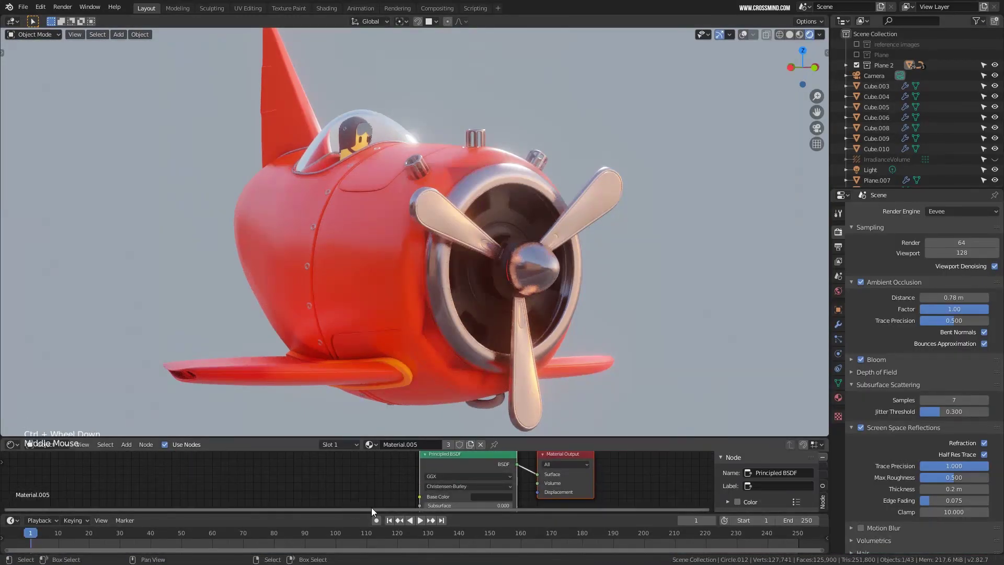
pyautogui.click(494, 494)
pyautogui.moveTo(540, 432); pyautogui.dragTo(541, 419)
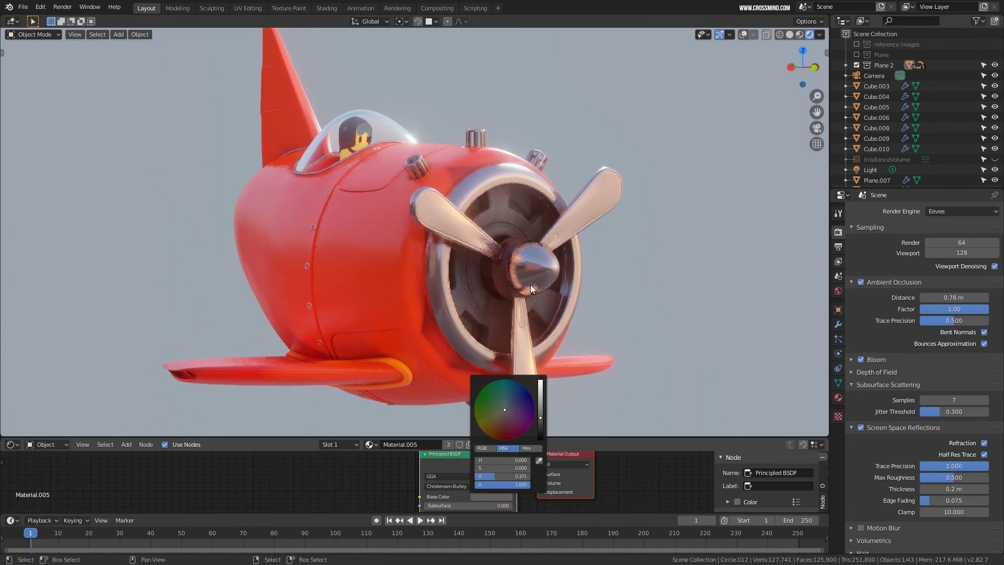
# Maximize the 3D viewport and box-select all parts of the plane.
pyautogui.moveTo(530, 285); pyautogui.dragTo(399, 245, button='middle')
pyautogui.hotkey('ctrl', 'space')
pyautogui.scroll(-2, 611, 368)
pyautogui.scroll(-2, 575, 349)
pyautogui.press('b')
pyautogui.moveTo(236, 115); pyautogui.dragTo(551, 378)
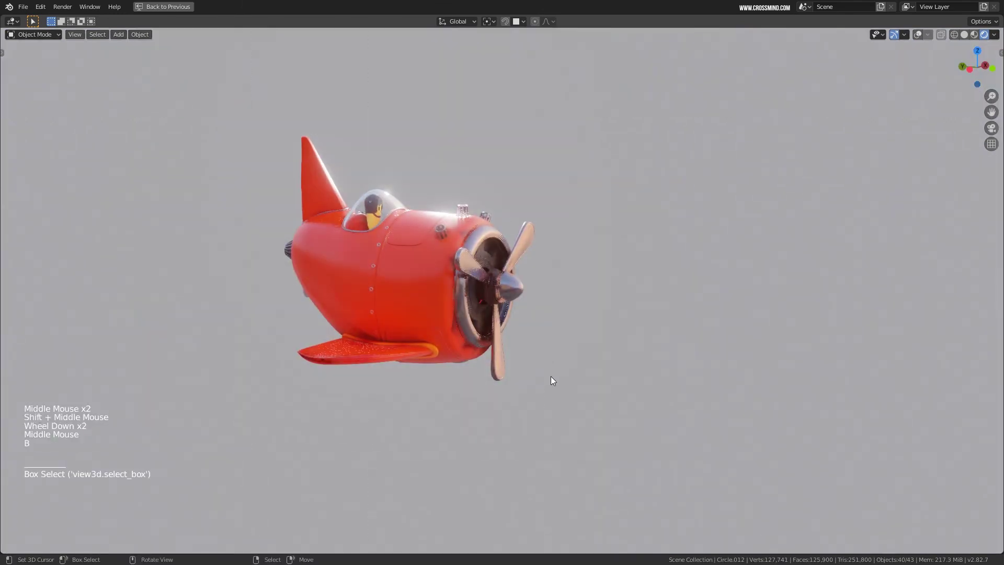
# Duplicate the plane beside the original, offset 1.92 m in X and -2.14 m in Y, and rotate the copy about Z.
pyautogui.keyDown('shift'); pyautogui.moveTo(551, 379); pyautogui.dragTo(619, 341, button='middle'); pyautogui.keyUp('shift')
pyautogui.hotkey('shift', 'd')
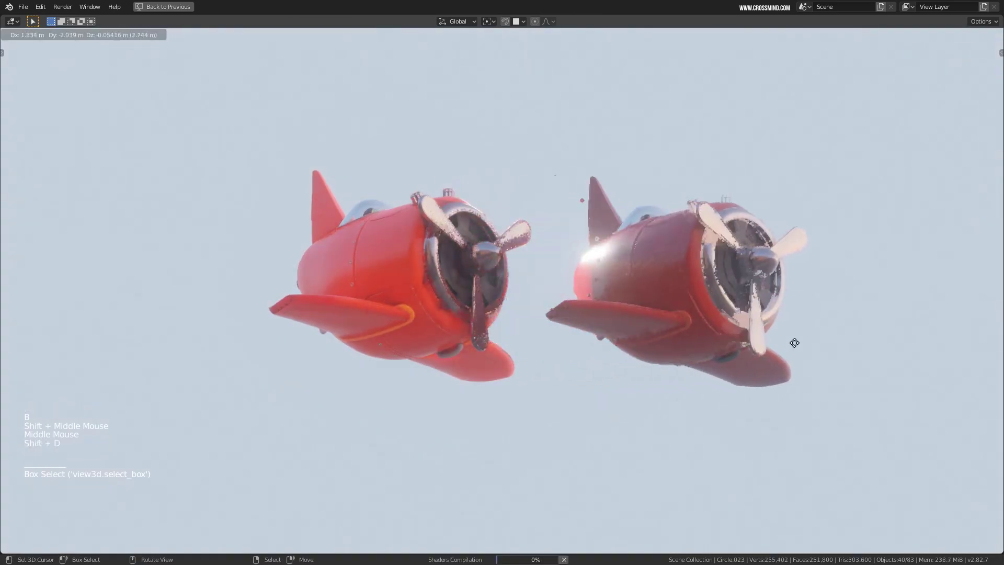
pyautogui.click(754, 350)
pyautogui.keyDown('shift'); pyautogui.moveTo(755, 351); pyautogui.dragTo(604, 378, button='middle'); pyautogui.keyUp('shift')
pyautogui.scroll(2, 603, 378)
pyautogui.press('r')
pyautogui.press('z')
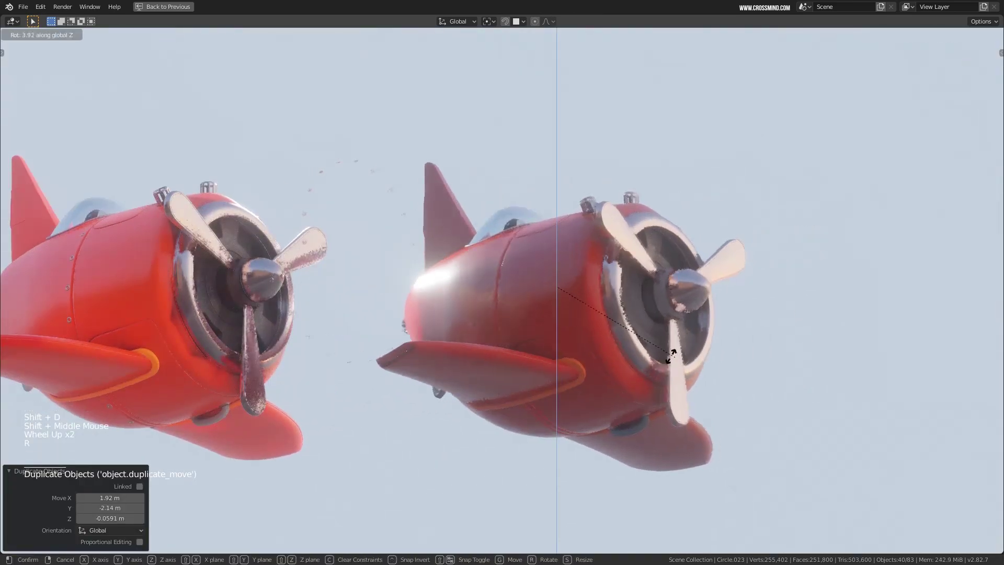
pyautogui.click(628, 324)
# Undo the rotation and the duplication of the plane.
pyautogui.moveTo(628, 325); pyautogui.dragTo(670, 338, button='middle')
pyautogui.hotkey('ctrl', 'z')
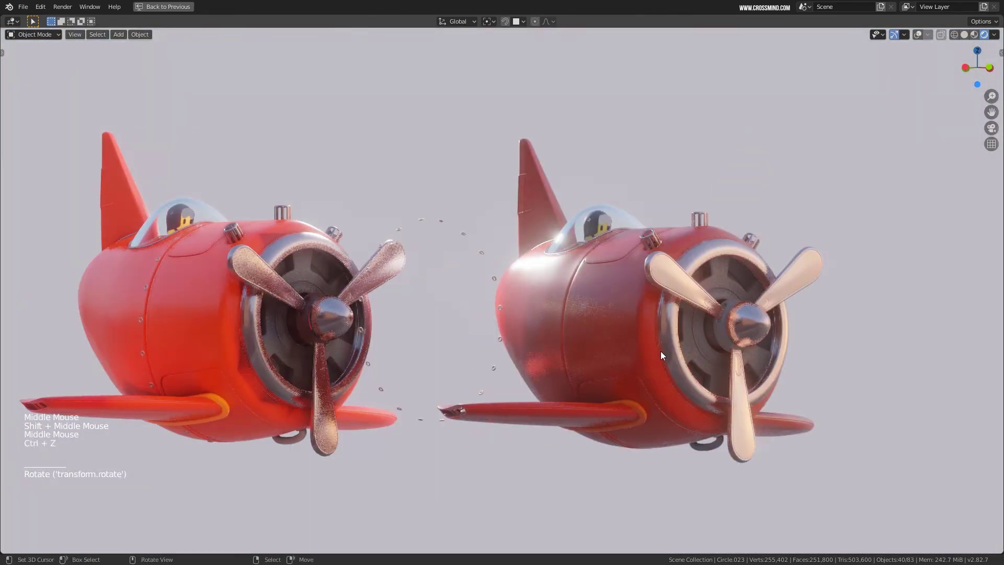
pyautogui.hotkey('ctrl', 'z')
# Save the file and show the plane centred in the camera view.
pyautogui.keyDown('shift'); pyautogui.moveTo(553, 354); pyautogui.dragTo(726, 361, button='middle'); pyautogui.keyUp('shift')
pyautogui.scroll(1, 731, 379)
pyautogui.moveTo(691, 358); pyautogui.dragTo(605, 359, button='middle')
pyautogui.scroll(2, 576, 311)
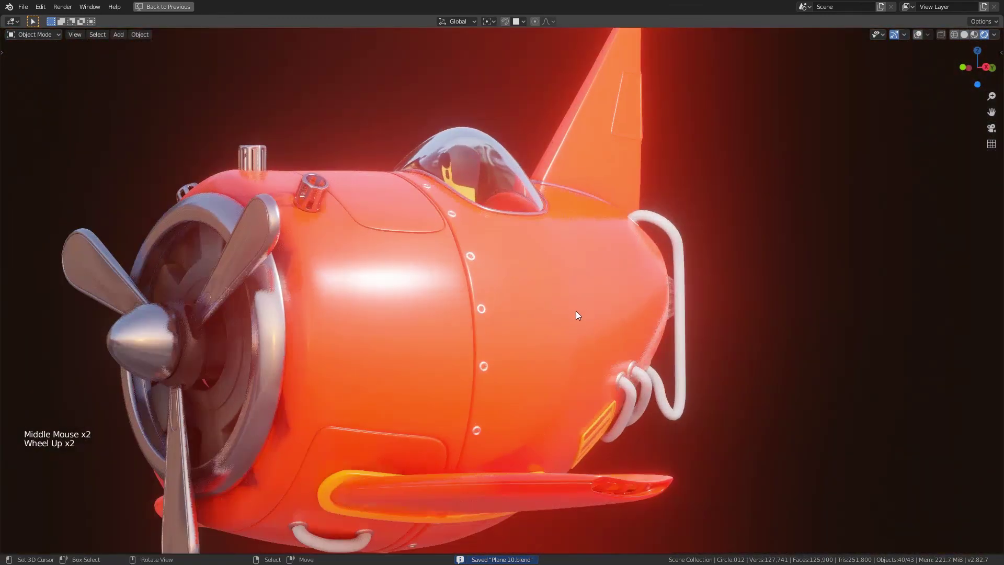
pyautogui.middleClick(576, 311)
pyautogui.press('KP_0')
pyautogui.scroll(1, 654, 327)
pyautogui.scroll(-1, 654, 327)
pyautogui.keyDown('shift'); pyautogui.moveTo(654, 327); pyautogui.dragTo(644, 312, button='middle'); pyautogui.keyUp('shift')
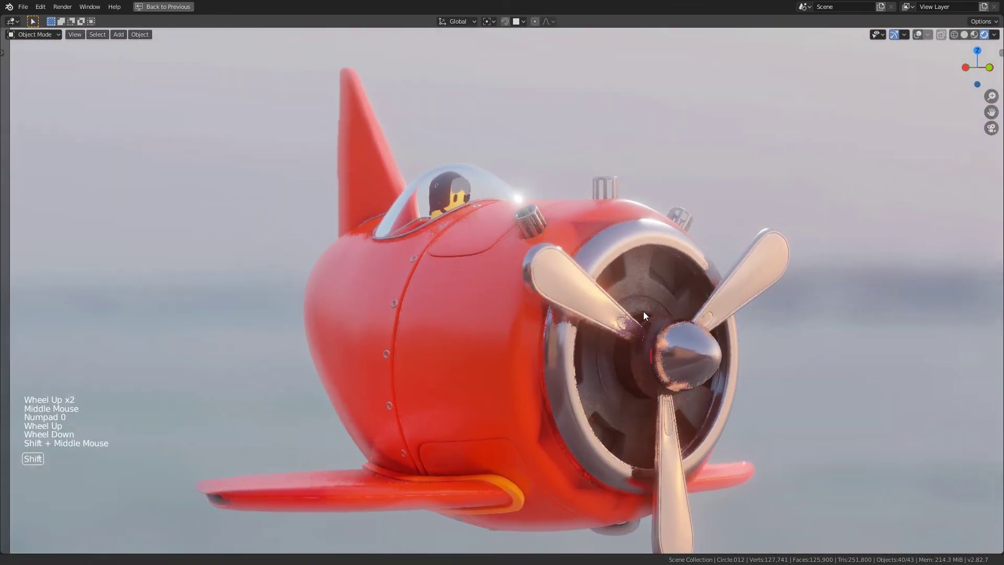
pyautogui.keyDown('shift'); pyautogui.moveTo(695, 330); pyautogui.dragTo(699, 329, button='middle'); pyautogui.keyUp('shift')
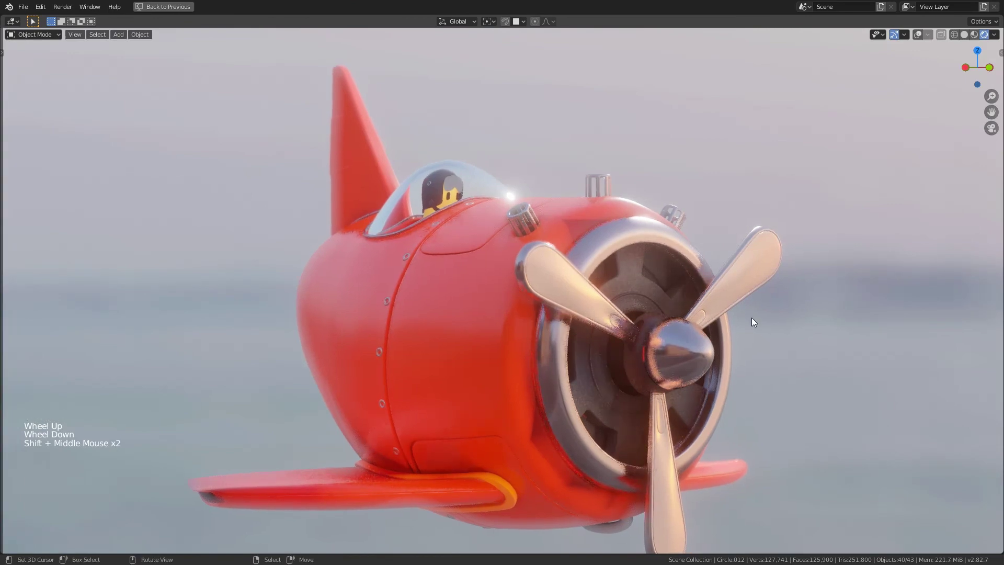
# Enable Lock Camera to View for the viewport.
pyautogui.press('n')
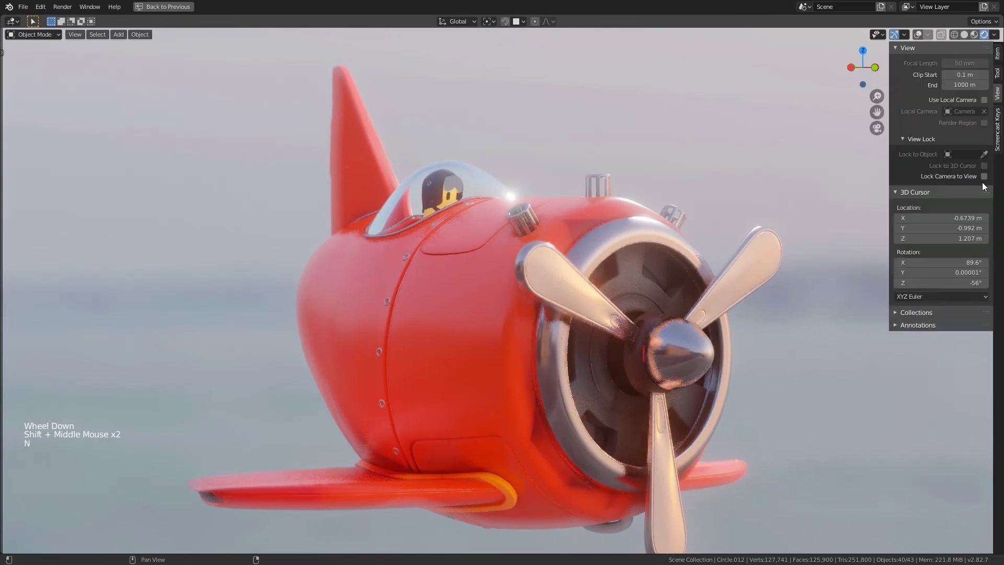
pyautogui.click(985, 180)
pyautogui.press('n')
# Orbit the locked camera around the plane to examine it from several sides with depth of field.
pyautogui.moveTo(658, 360); pyautogui.dragTo(616, 369, button='middle')
pyautogui.scroll(1, 610, 382)
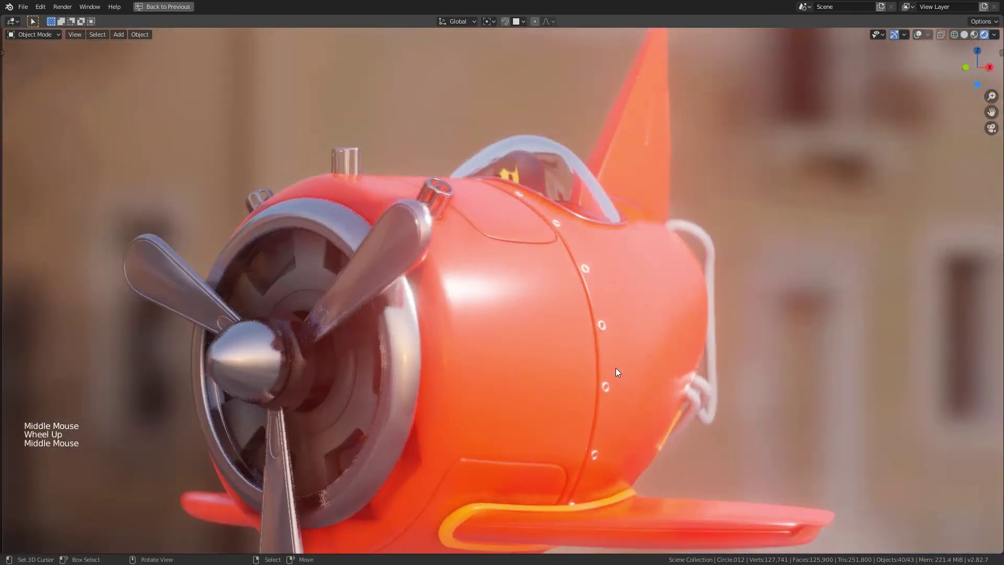
pyautogui.press('KP_5')
pyautogui.press('KP_0')
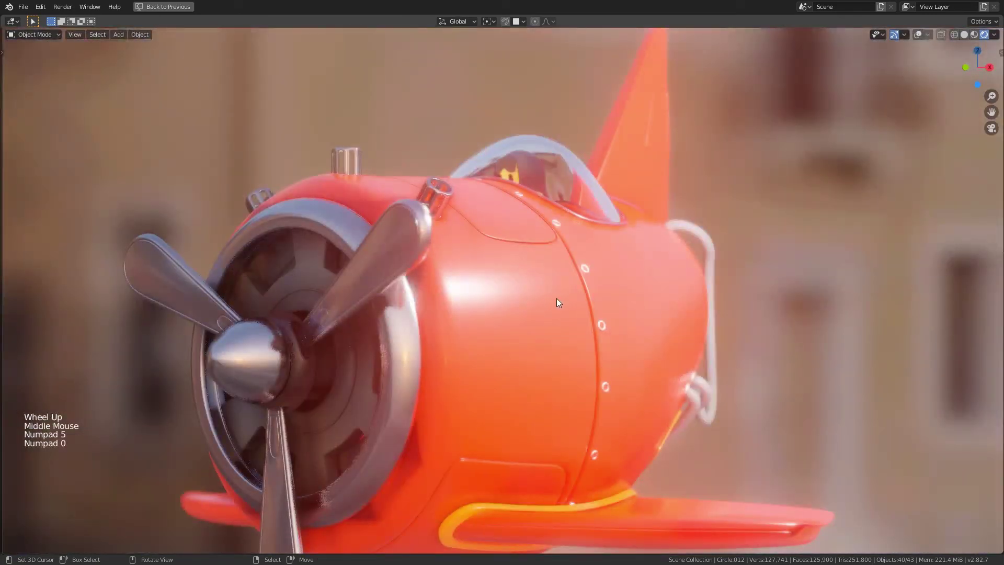
pyautogui.moveTo(558, 303); pyautogui.dragTo(531, 343, button='middle')
pyautogui.scroll(1, 577, 299)
pyautogui.scroll(-3, 669, 366)
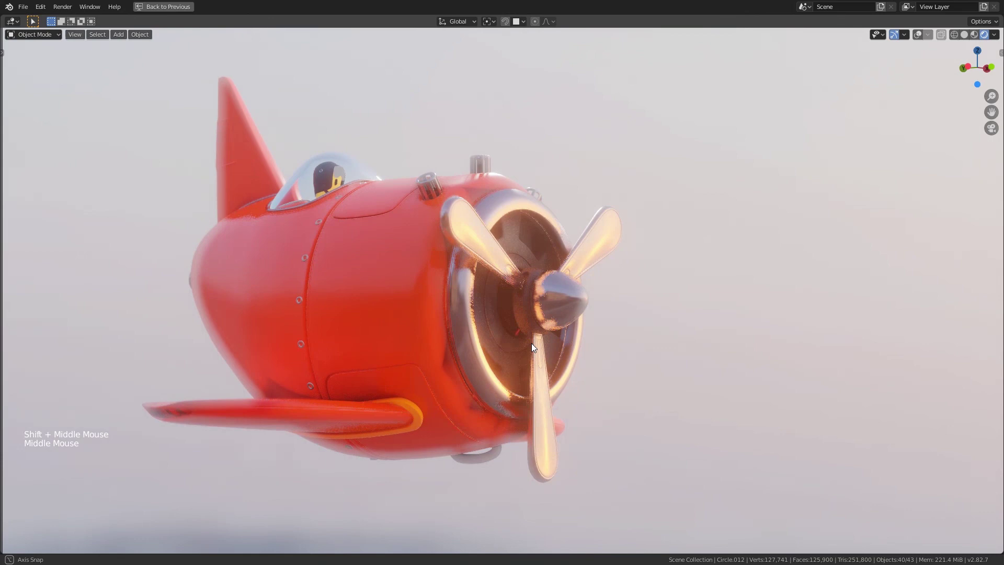
# Undo the last two operations and save the file.
pyautogui.hotkey('ctrl', 'z')
pyautogui.hotkey('ctrl', 'z')
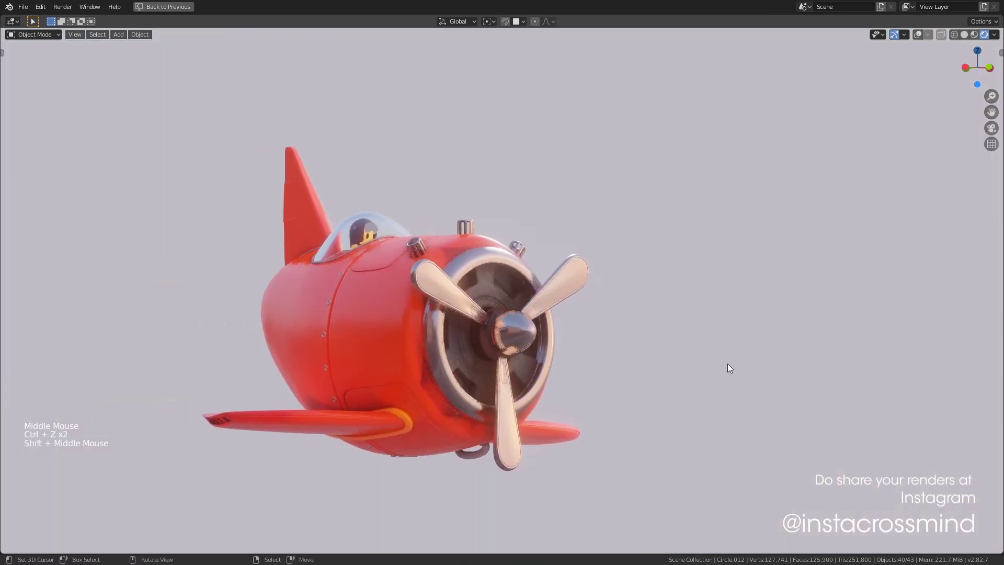
pyautogui.scroll(2, 724, 359)
pyautogui.keyDown('shift'); pyautogui.moveTo(724, 359); pyautogui.dragTo(589, 311, button='middle'); pyautogui.keyUp('shift')
pyautogui.hotkey('ctrl', 's')
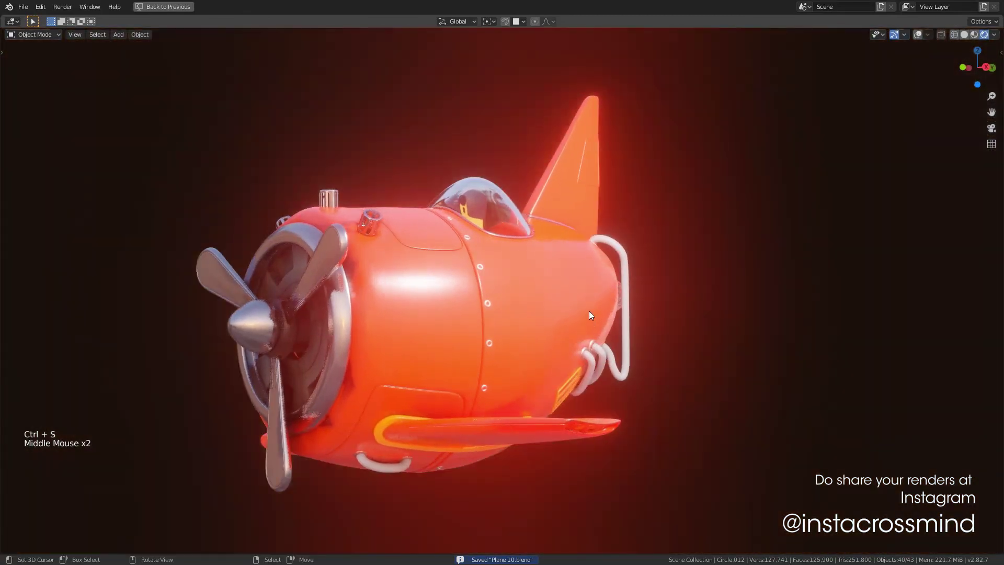
# Switch back to the camera view and centre the plane in it.
pyautogui.scroll(2, 576, 311)
pyautogui.middleClick(576, 311)
pyautogui.press('KP_0')
pyautogui.scroll(1, 576, 310)
pyautogui.scroll(-1, 574, 296)
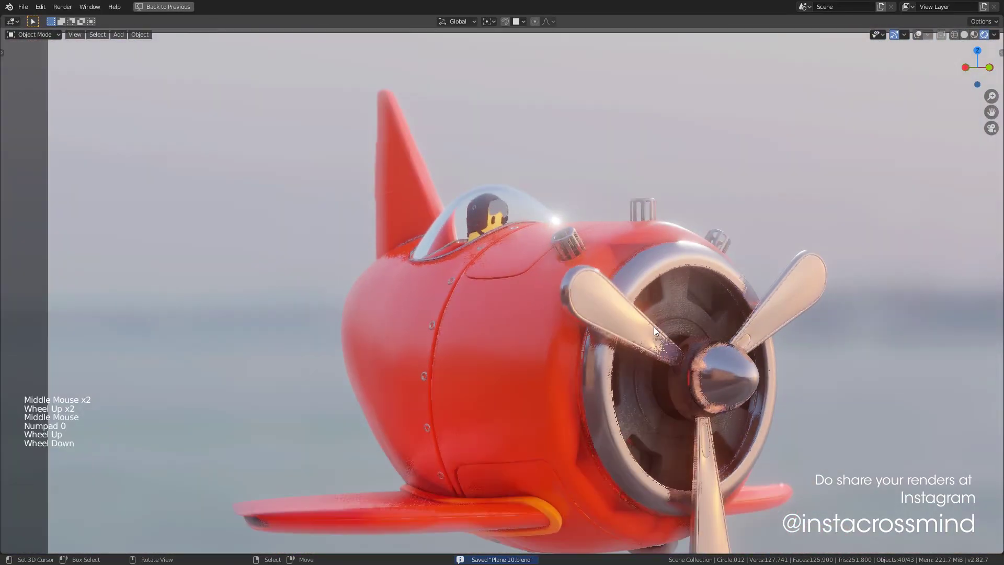
pyautogui.keyDown('shift'); pyautogui.moveTo(654, 326); pyautogui.dragTo(638, 312, button='middle'); pyautogui.keyUp('shift')
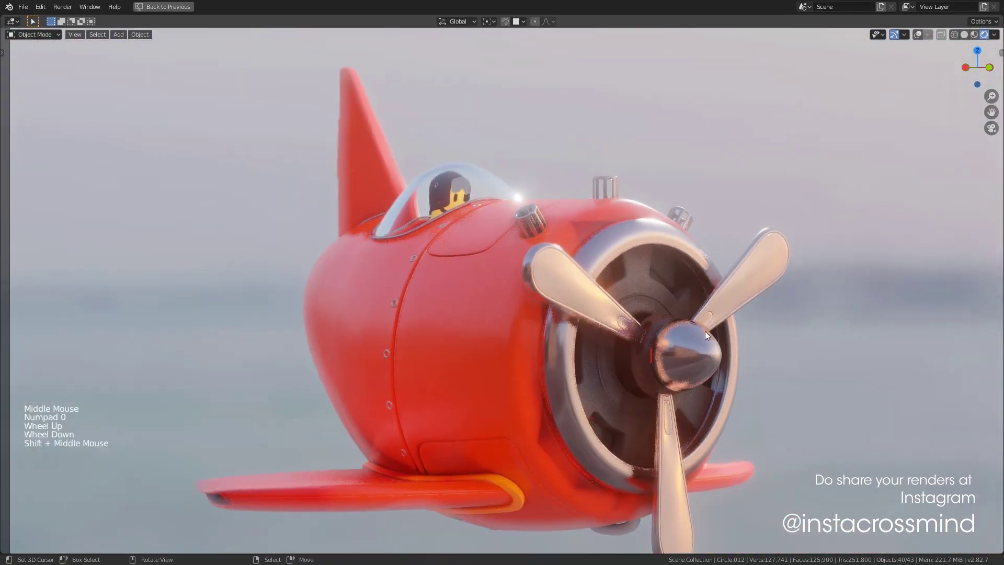
pyautogui.keyDown('shift'); pyautogui.moveTo(705, 331); pyautogui.dragTo(699, 330, button='middle'); pyautogui.keyUp('shift')
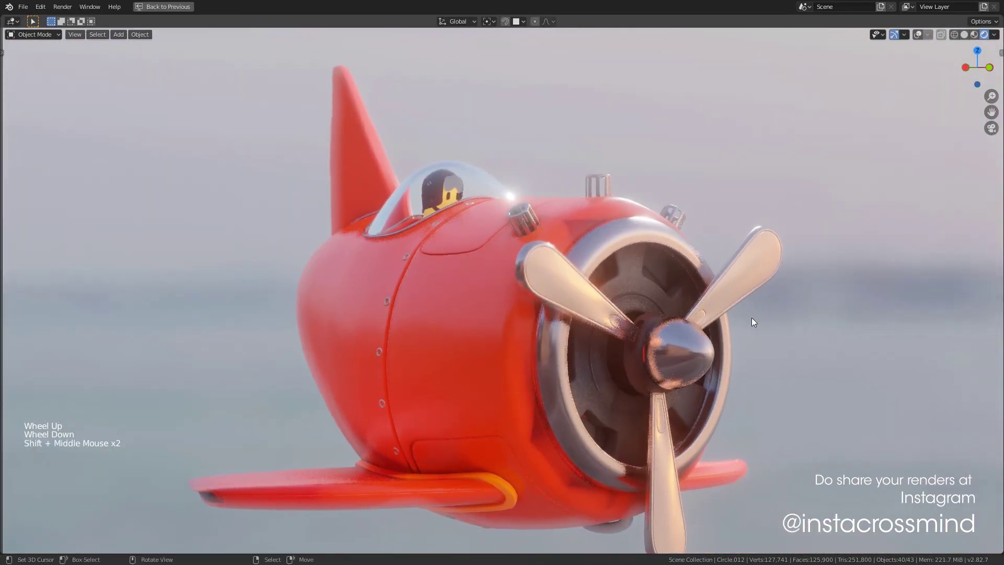
# Lock the camera to the view again.
pyautogui.press('n')
pyautogui.click(985, 176)
pyautogui.press('n')
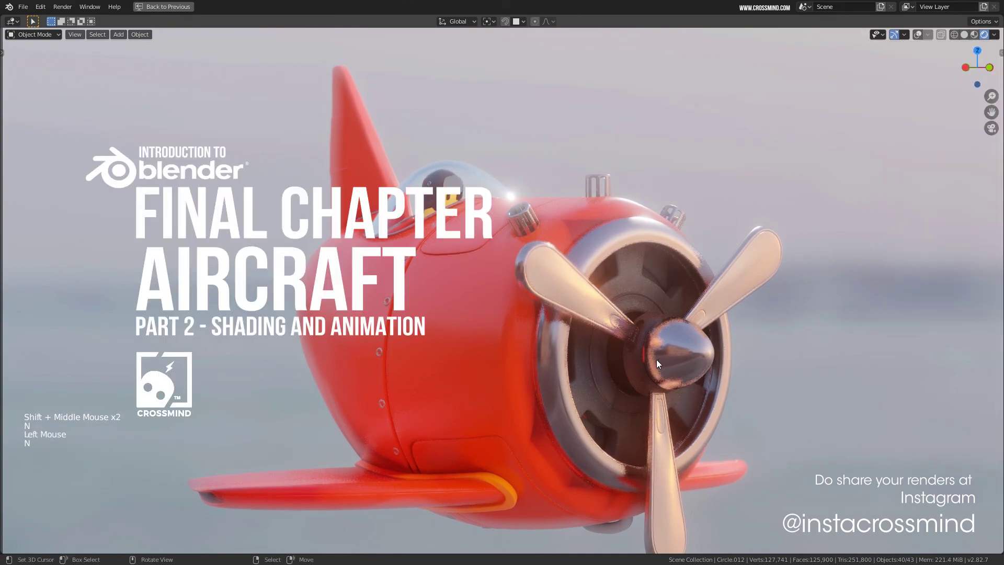
# Orbit the camera around the plane to review the finished shading from the side and front.
pyautogui.moveTo(619, 359)
pyautogui.mouseDown(button='middle')
pyautogui.moveTo(568, 360)
pyautogui.moveTo(616, 368)
pyautogui.mouseUp(button='middle')
pyautogui.scroll(1, 610, 382)
pyautogui.press('KP_5')
pyautogui.press('KP_0')
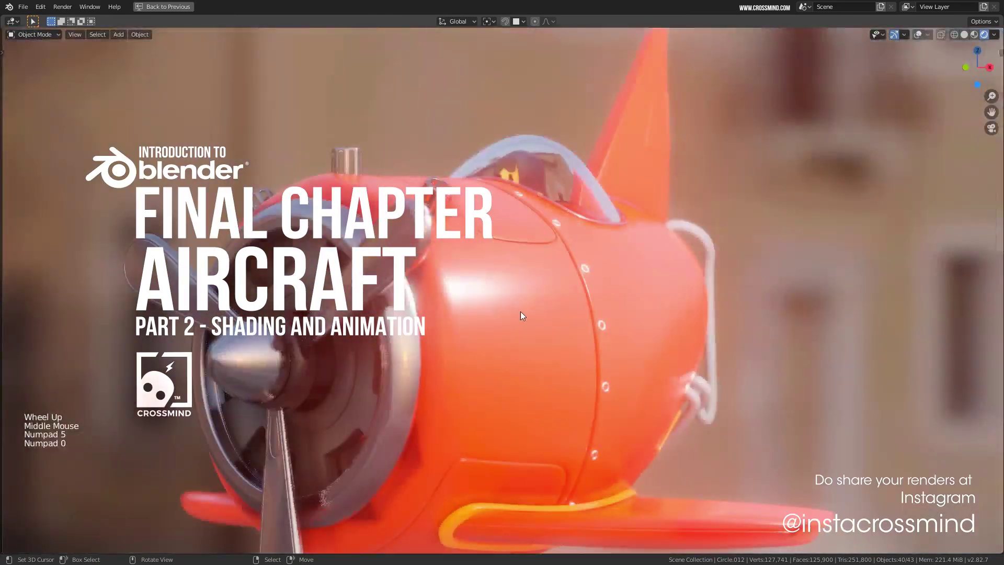
pyautogui.scroll(1, 578, 299)
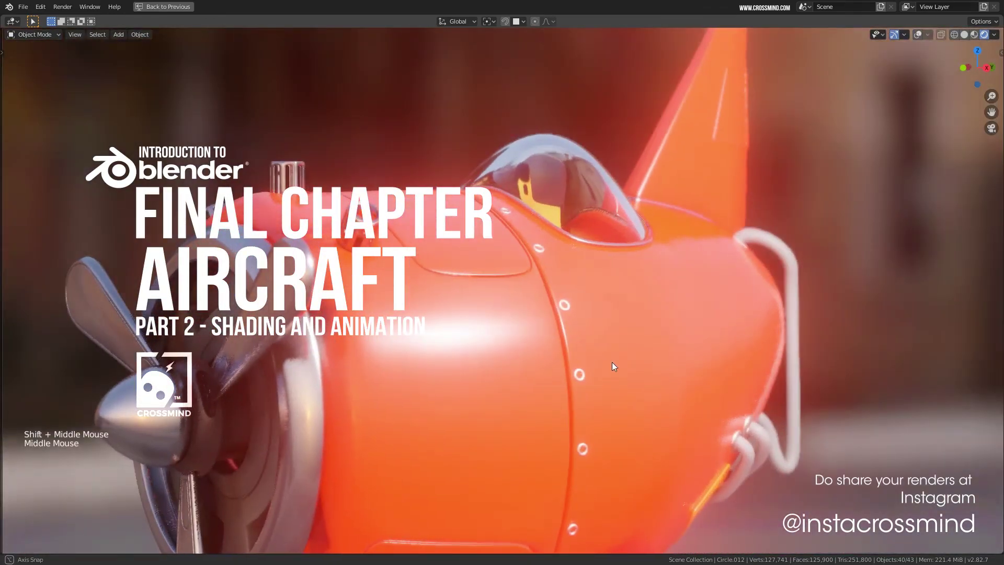
pyautogui.scroll(-3, 670, 366)
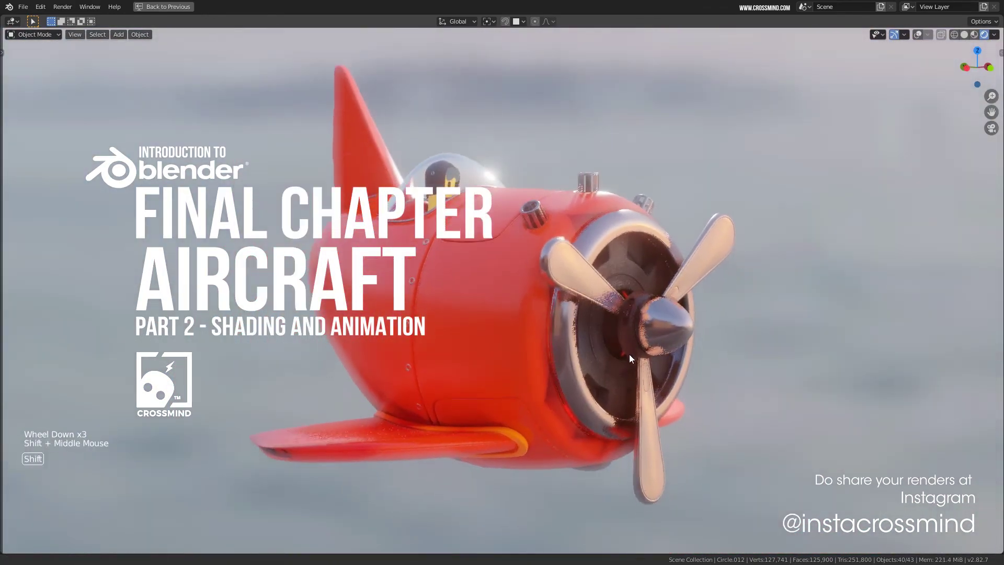